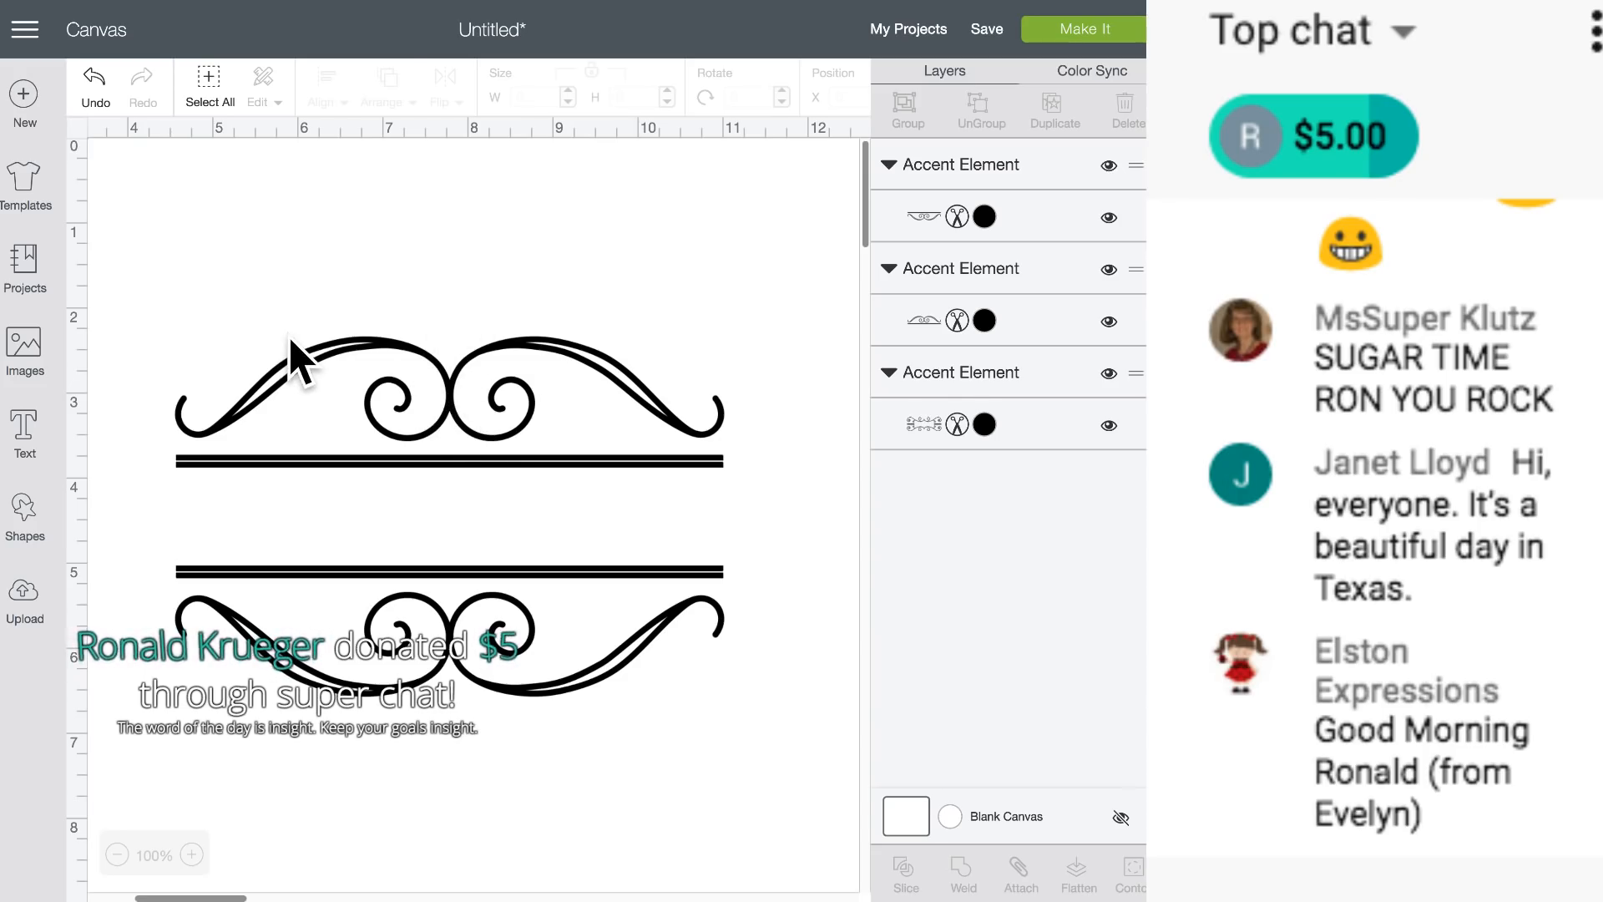
# Move the upper flourish down closer to the lower one, with its X position at 4.48.
pyautogui.click(426, 359)
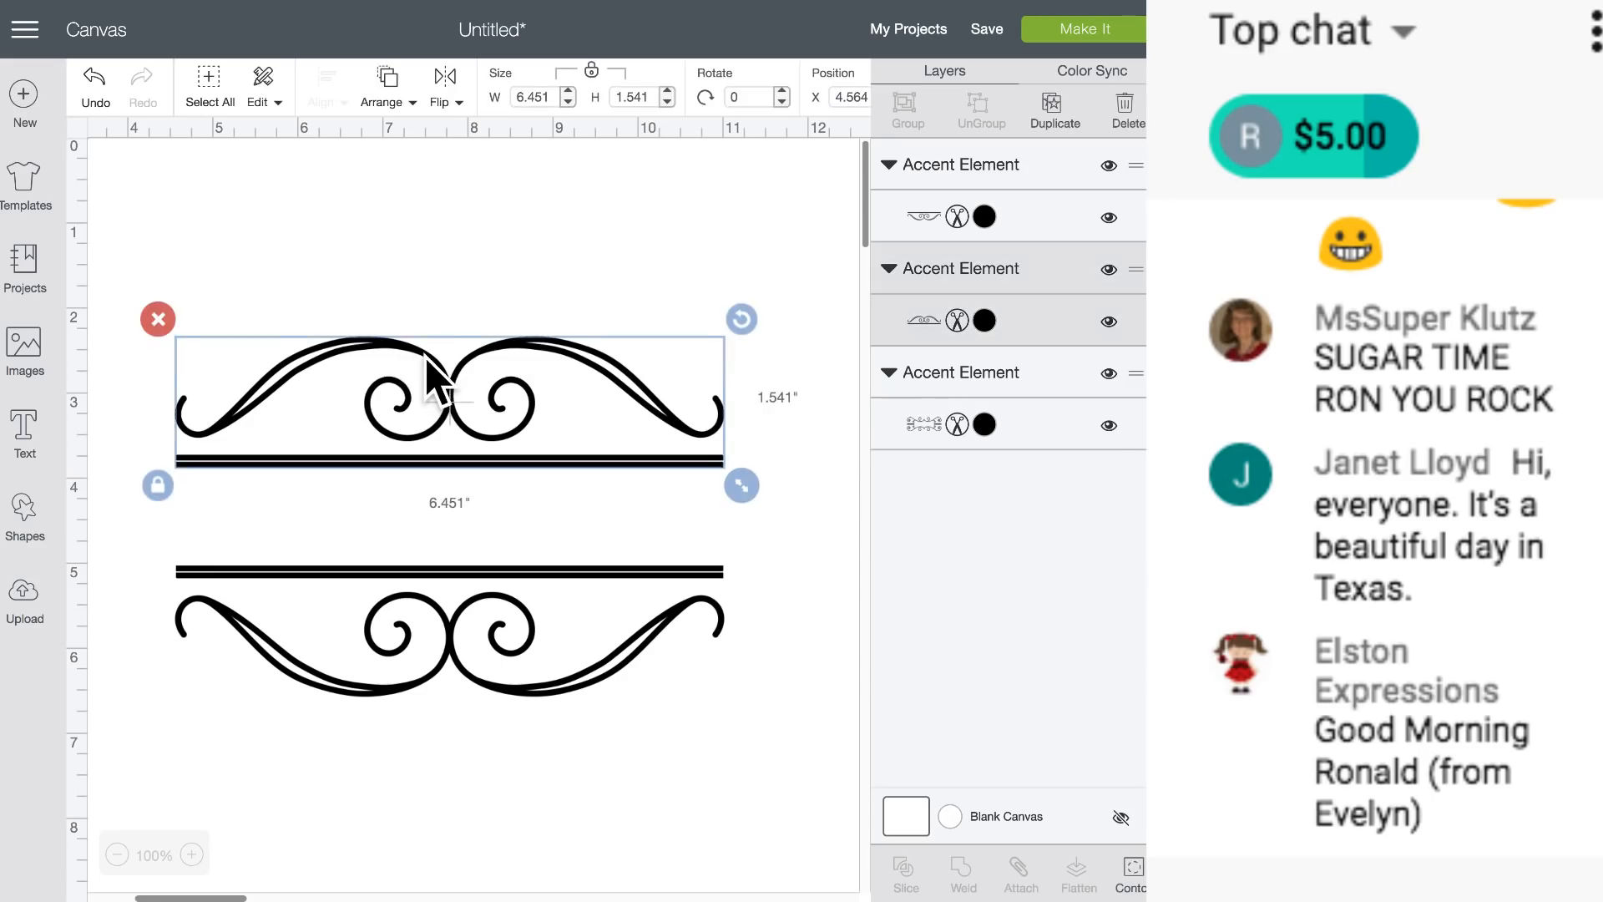
pyautogui.moveTo(426, 359); pyautogui.dragTo(423, 361)
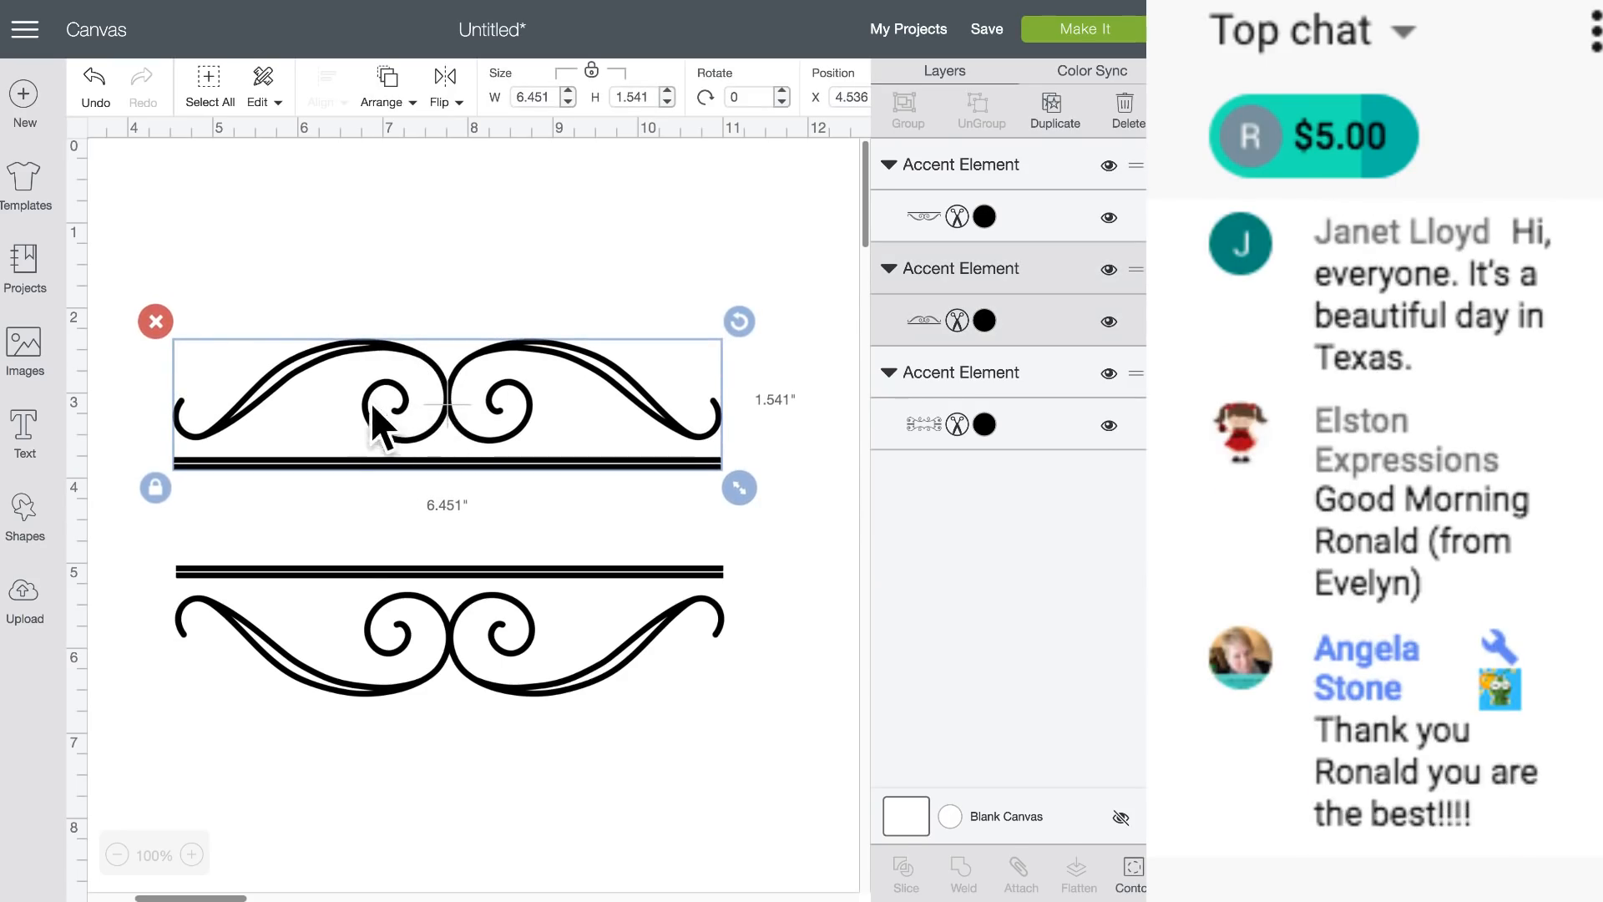
pyautogui.moveTo(423, 357)
pyautogui.mouseDown()
pyautogui.moveTo(422, 420)
pyautogui.moveTo(420, 362)
pyautogui.mouseUp()
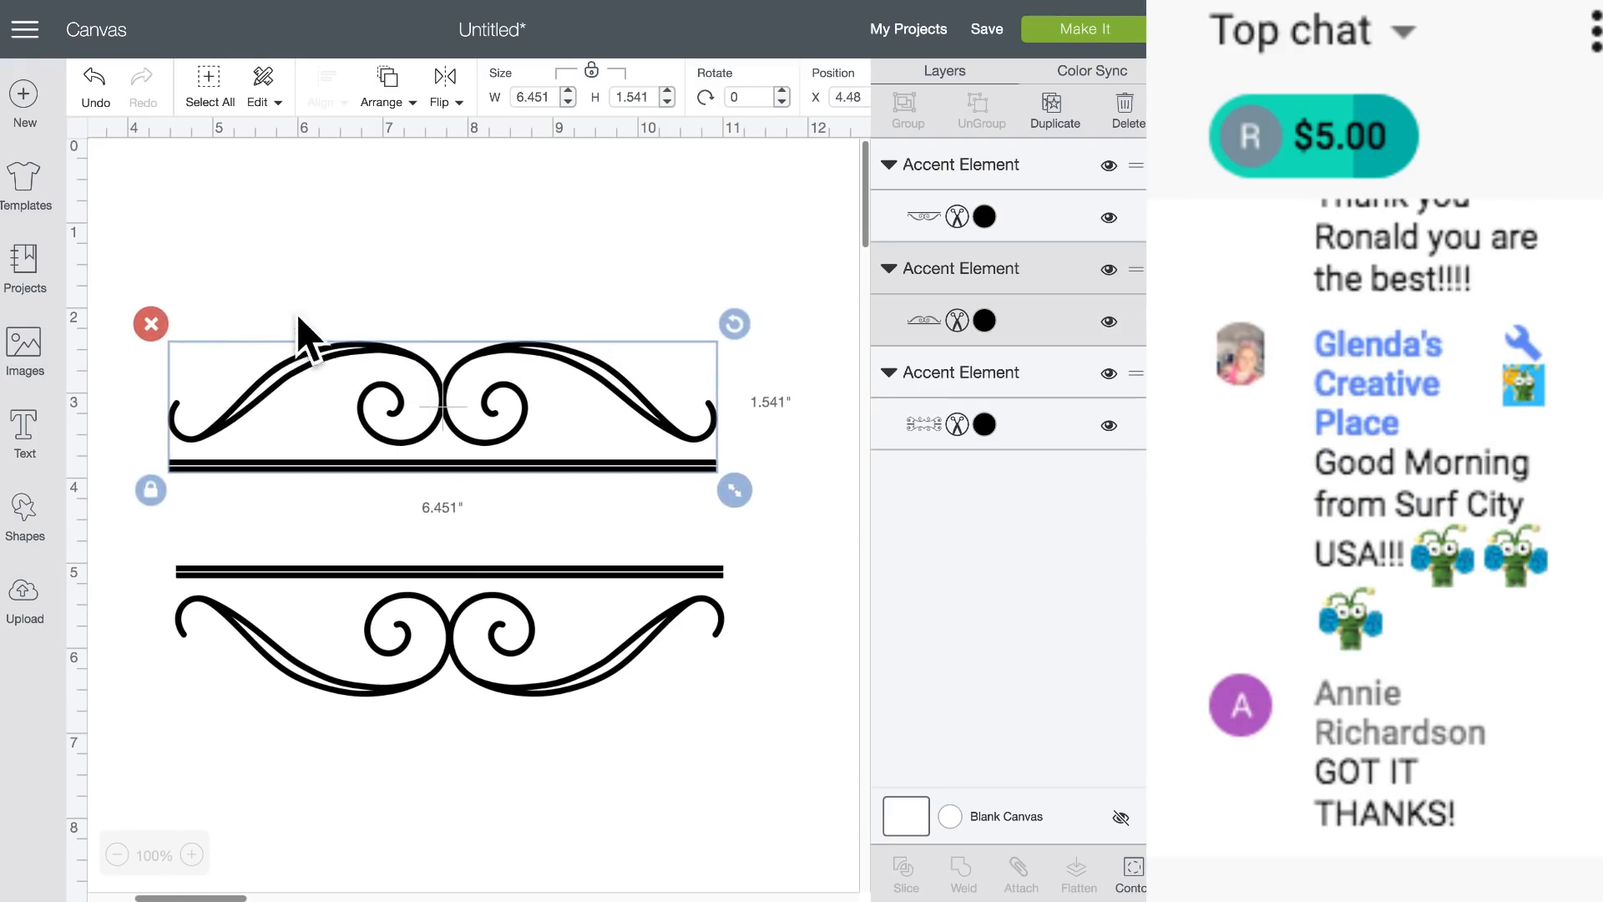
pyautogui.click(321, 276)
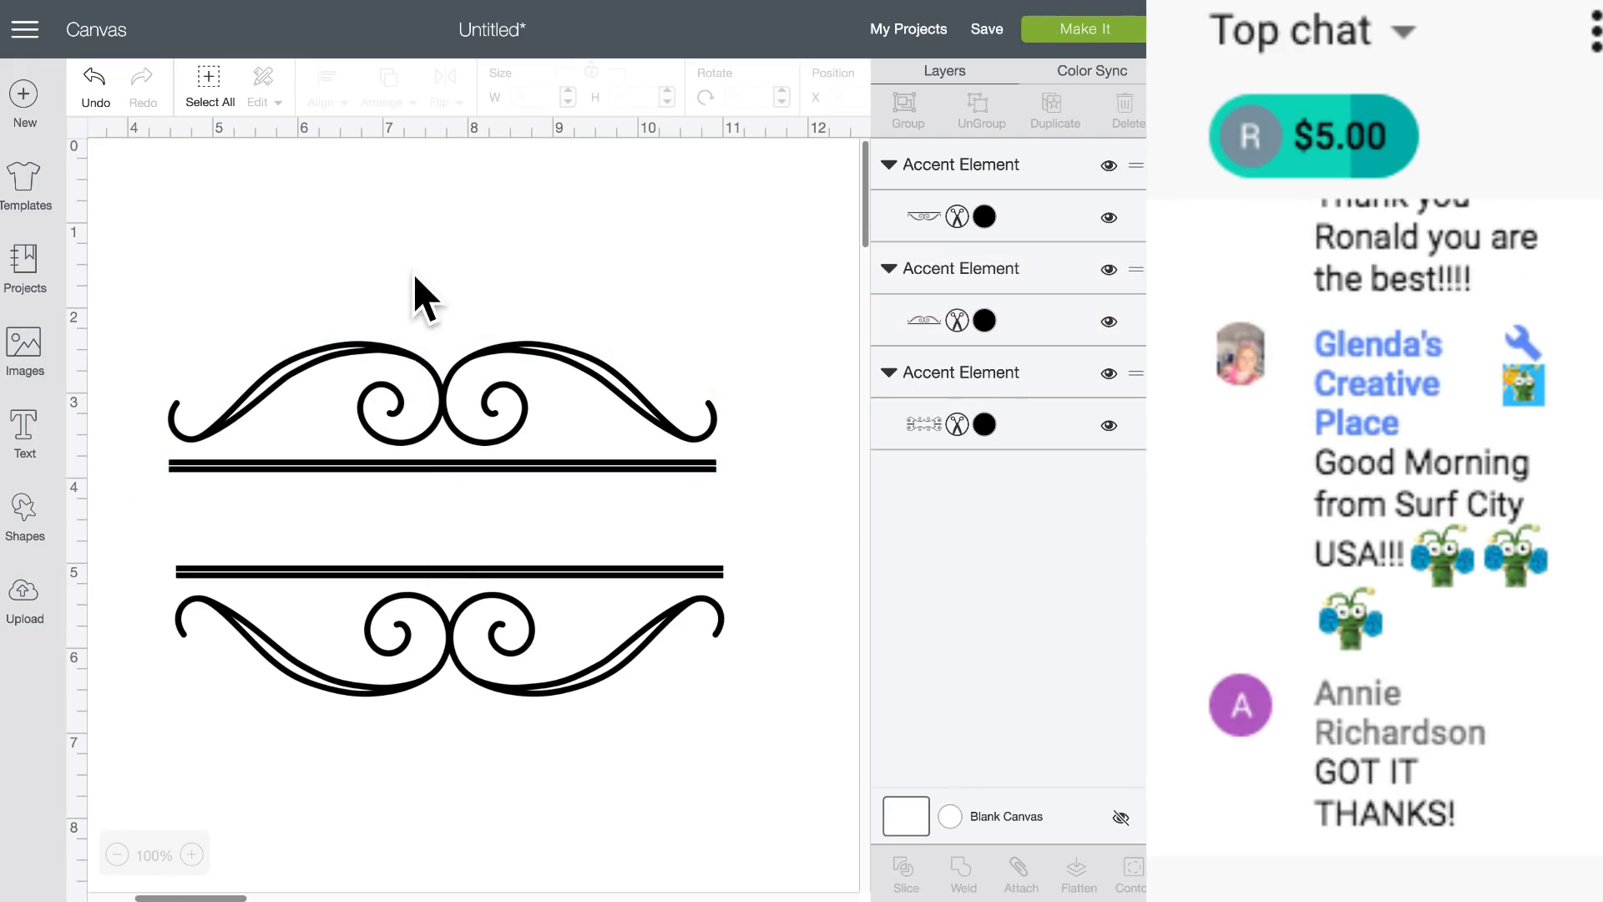
pyautogui.click(409, 365)
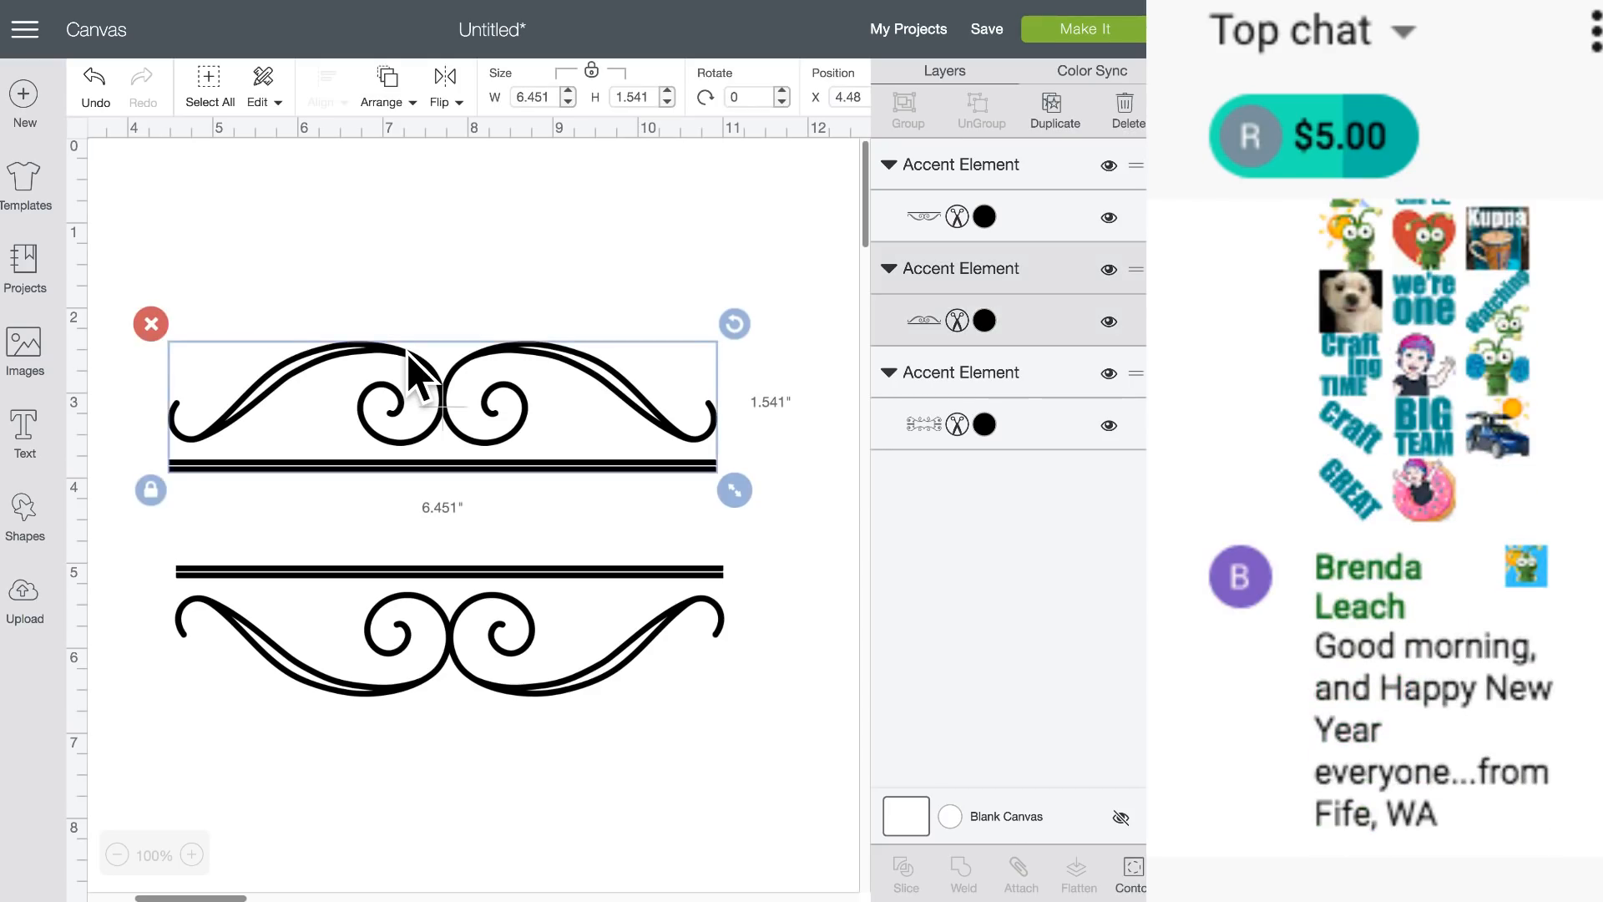
pyautogui.moveTo(407, 350); pyautogui.dragTo(412, 352)
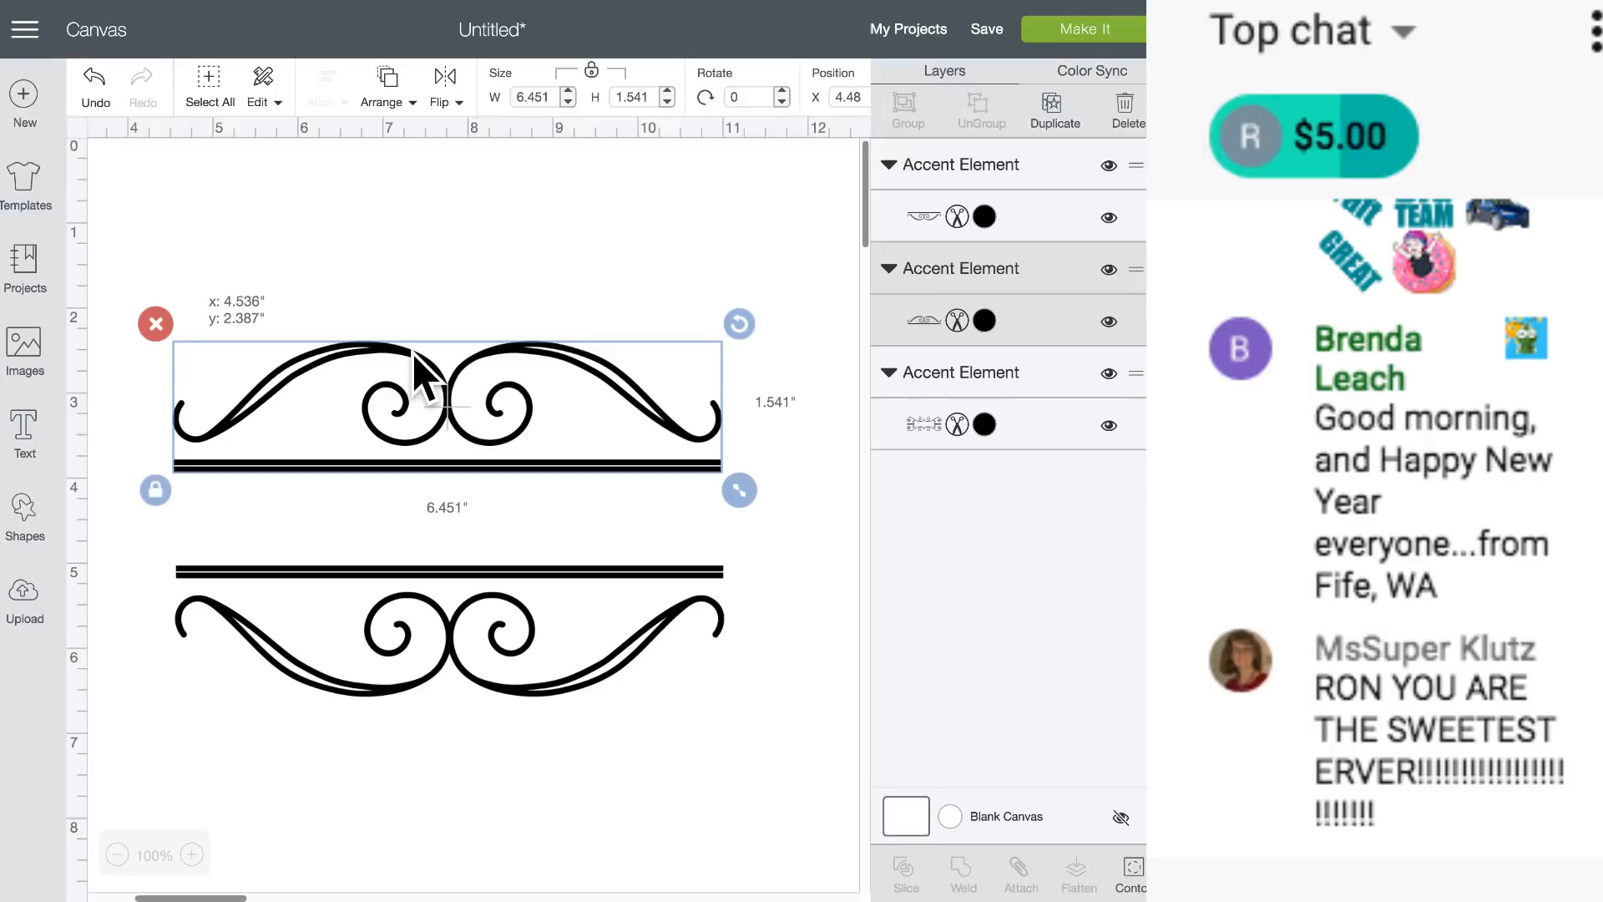
pyautogui.click(358, 288)
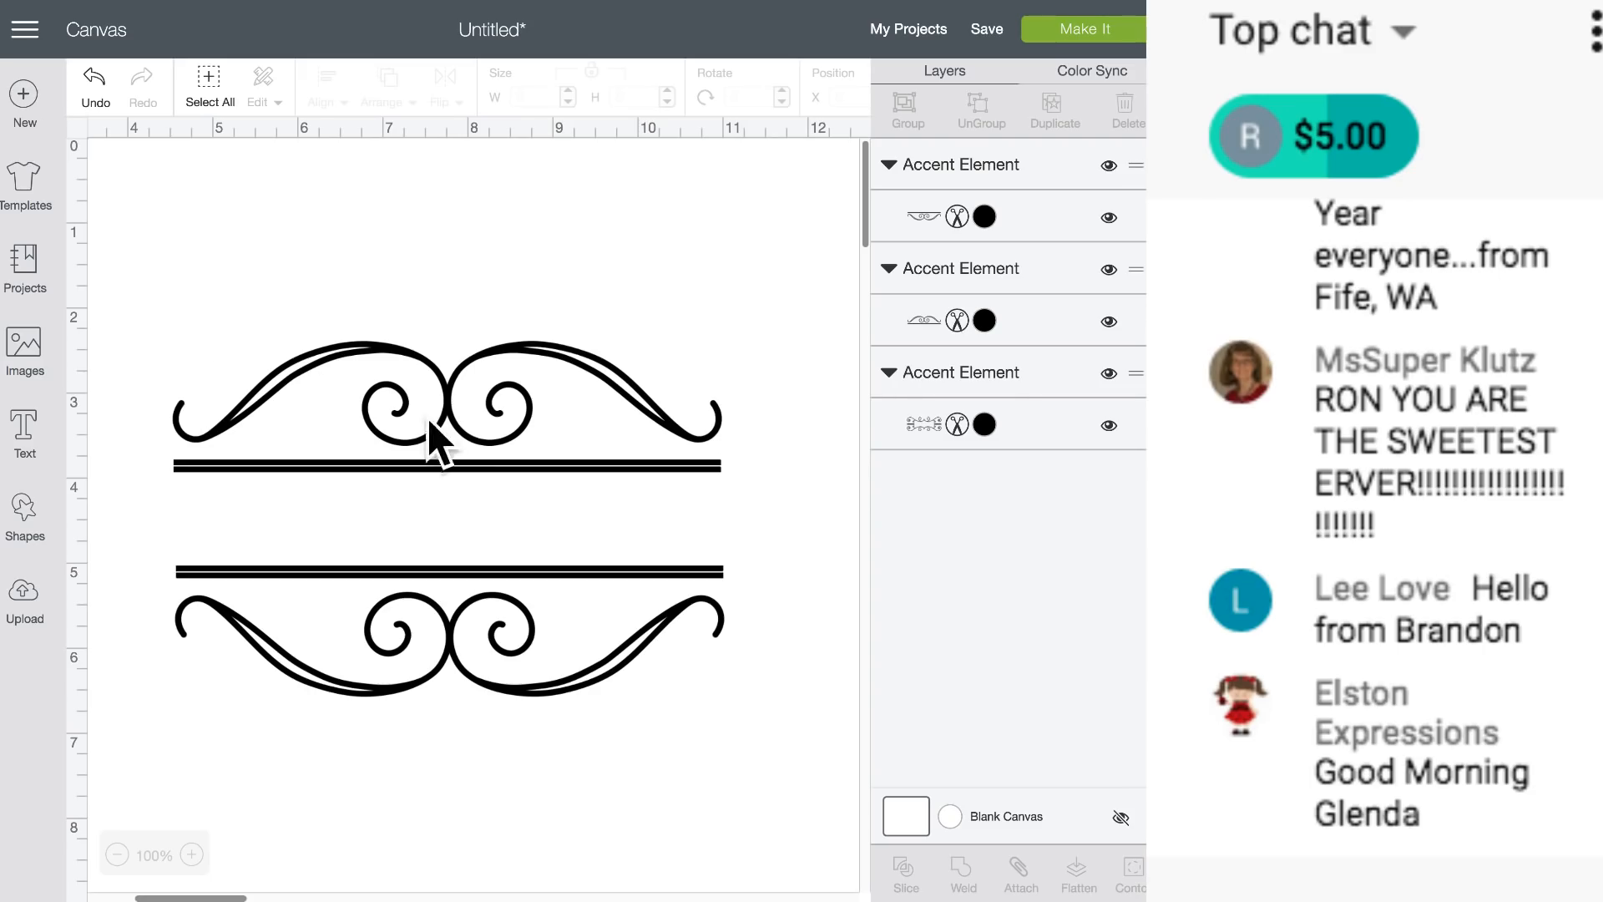
pyautogui.moveTo(461, 397); pyautogui.dragTo(401, 378)
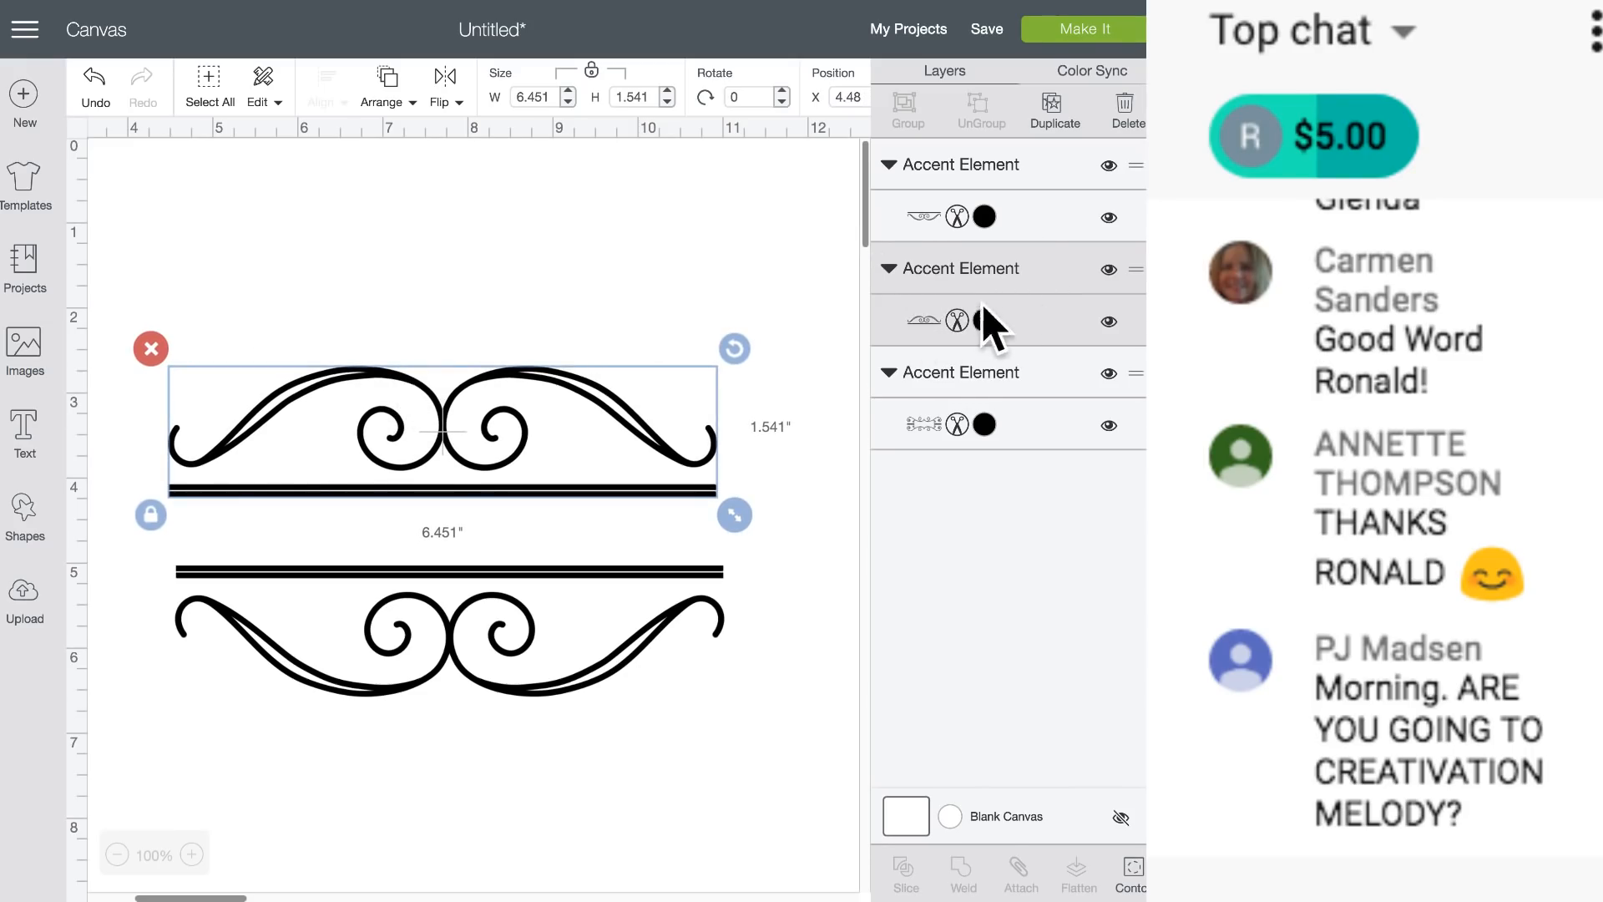
pyautogui.click(923, 216)
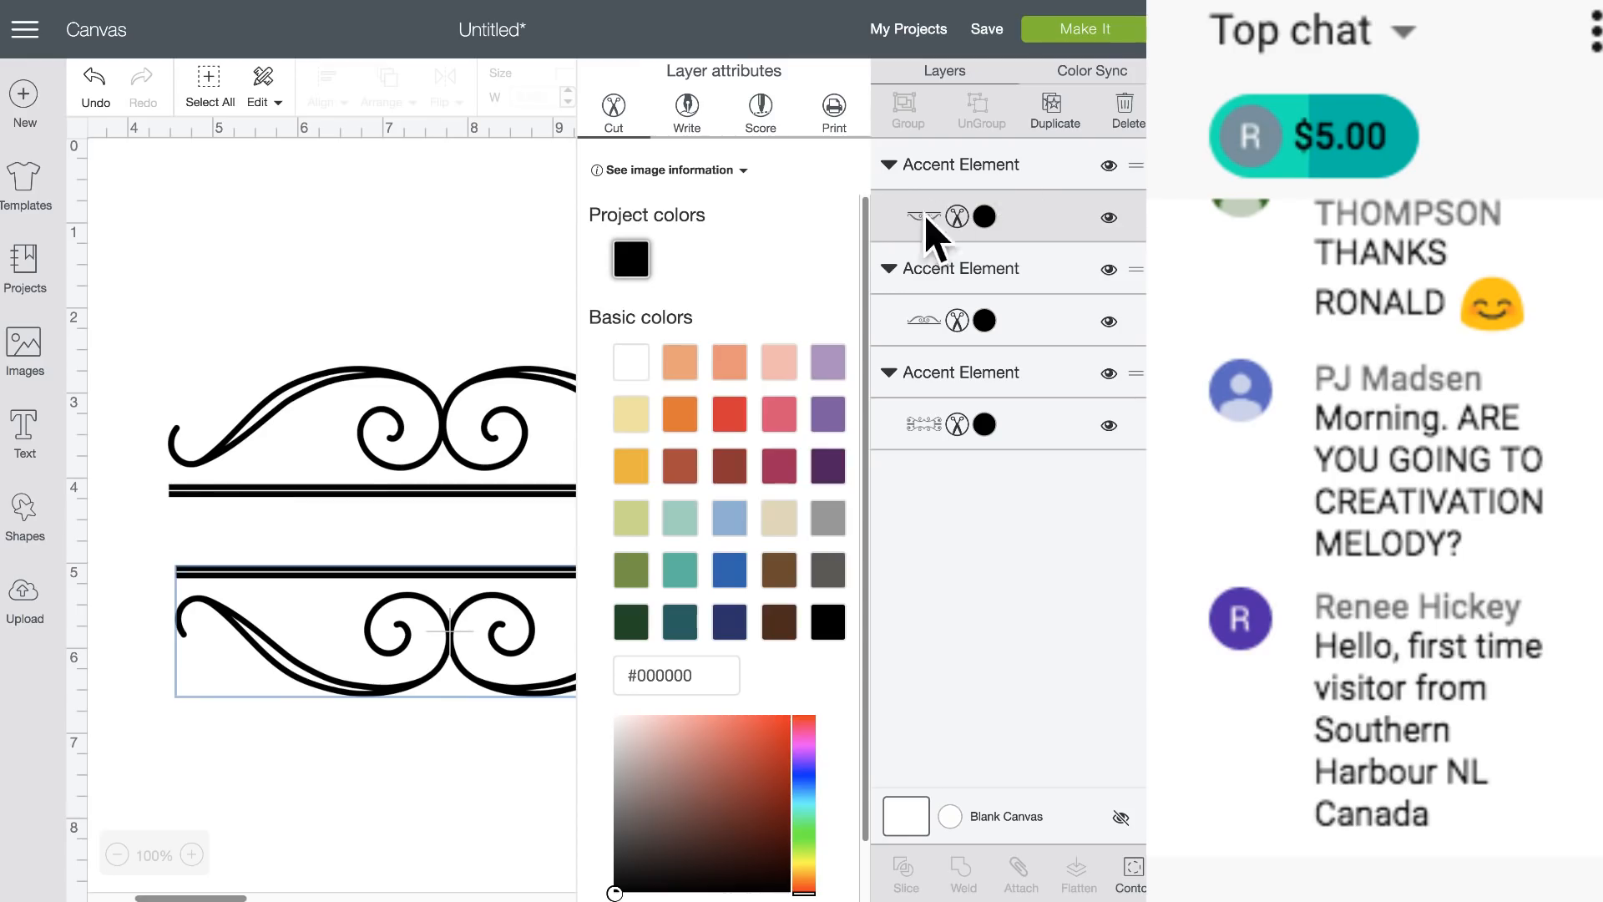
pyautogui.click(582, 272)
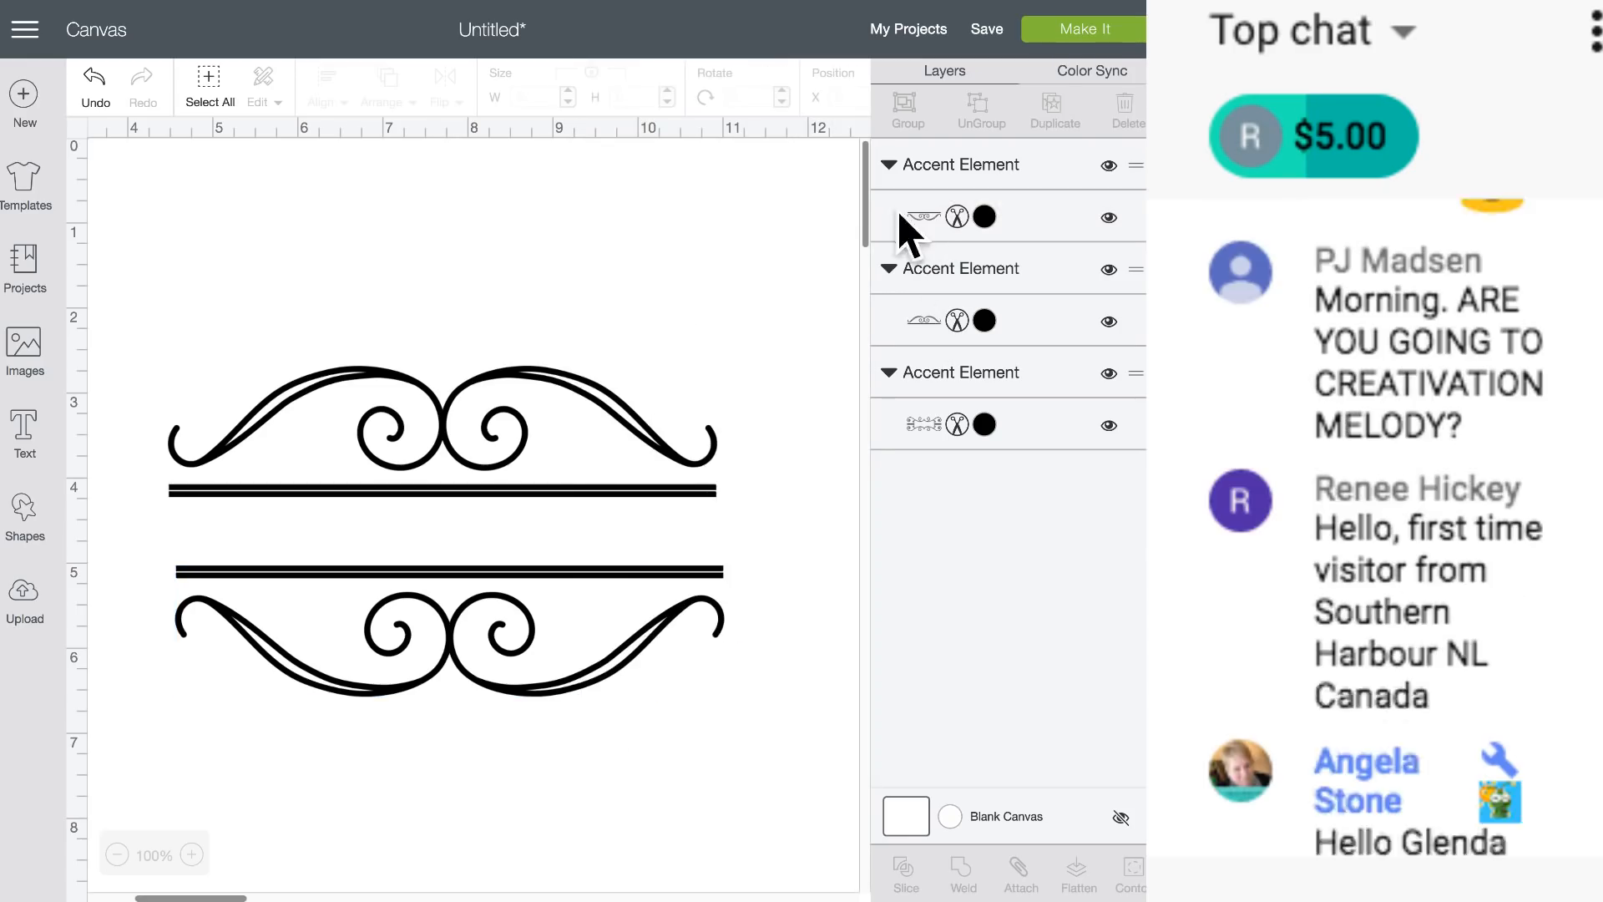
pyautogui.click(387, 468)
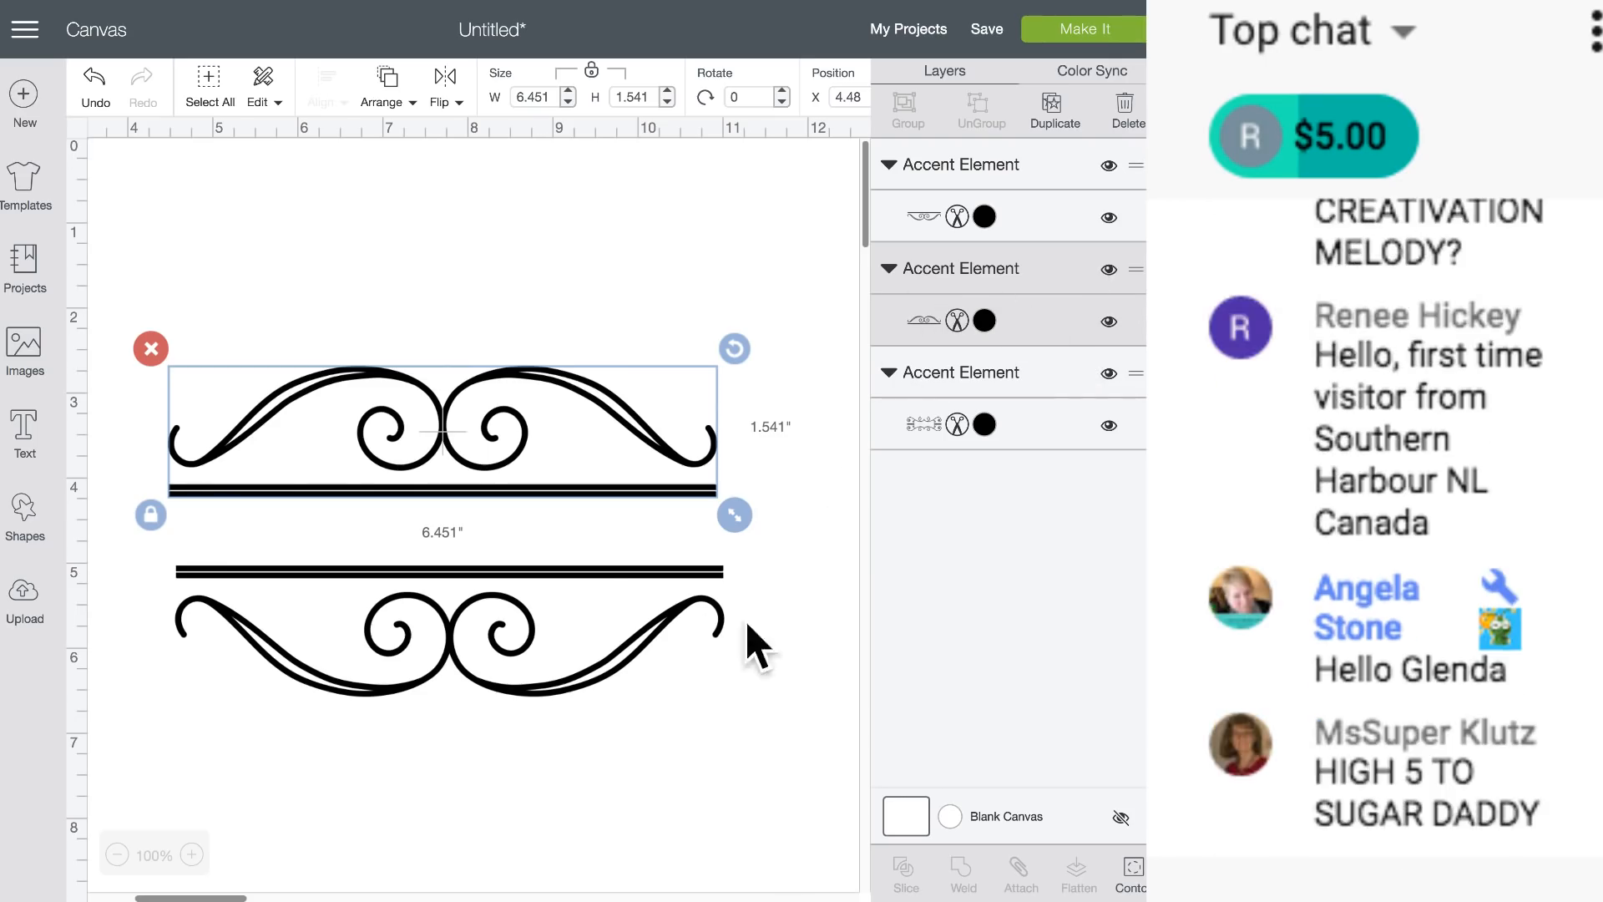
pyautogui.click(601, 586)
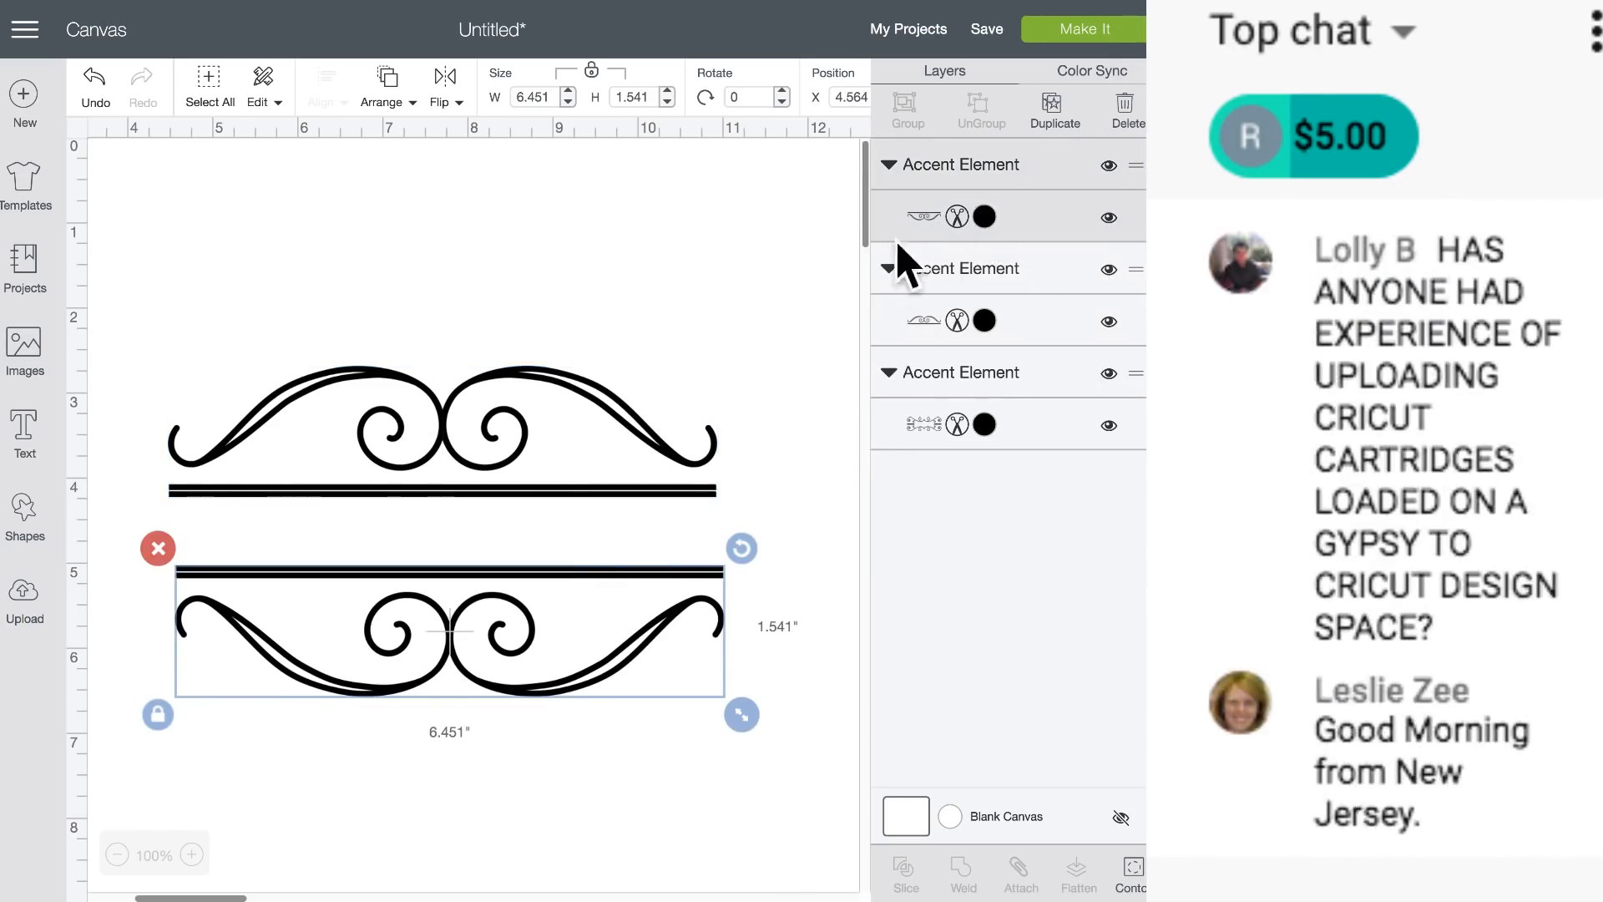
# Group the upper and lower flourishes into one object.
pyautogui.click(334, 325)
pyautogui.moveTo(190, 305); pyautogui.dragTo(643, 668)
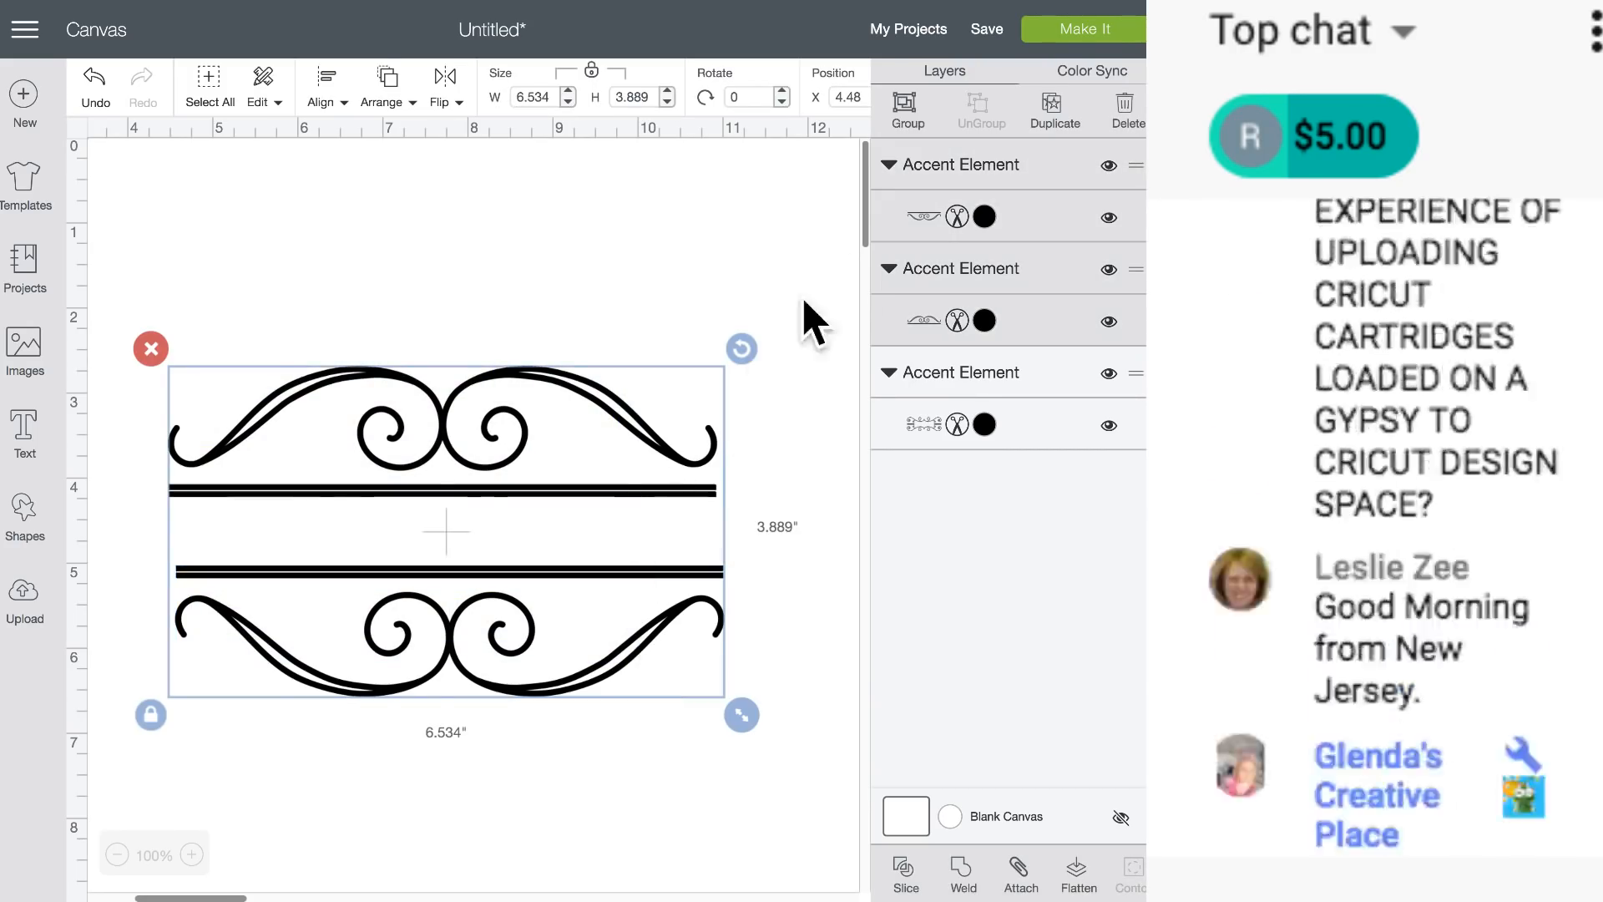
pyautogui.click(904, 105)
# Move the grouped flourishes up the canvas and scale them to about 6.02 by 3.583 inches.
pyautogui.moveTo(484, 392); pyautogui.dragTo(515, 315)
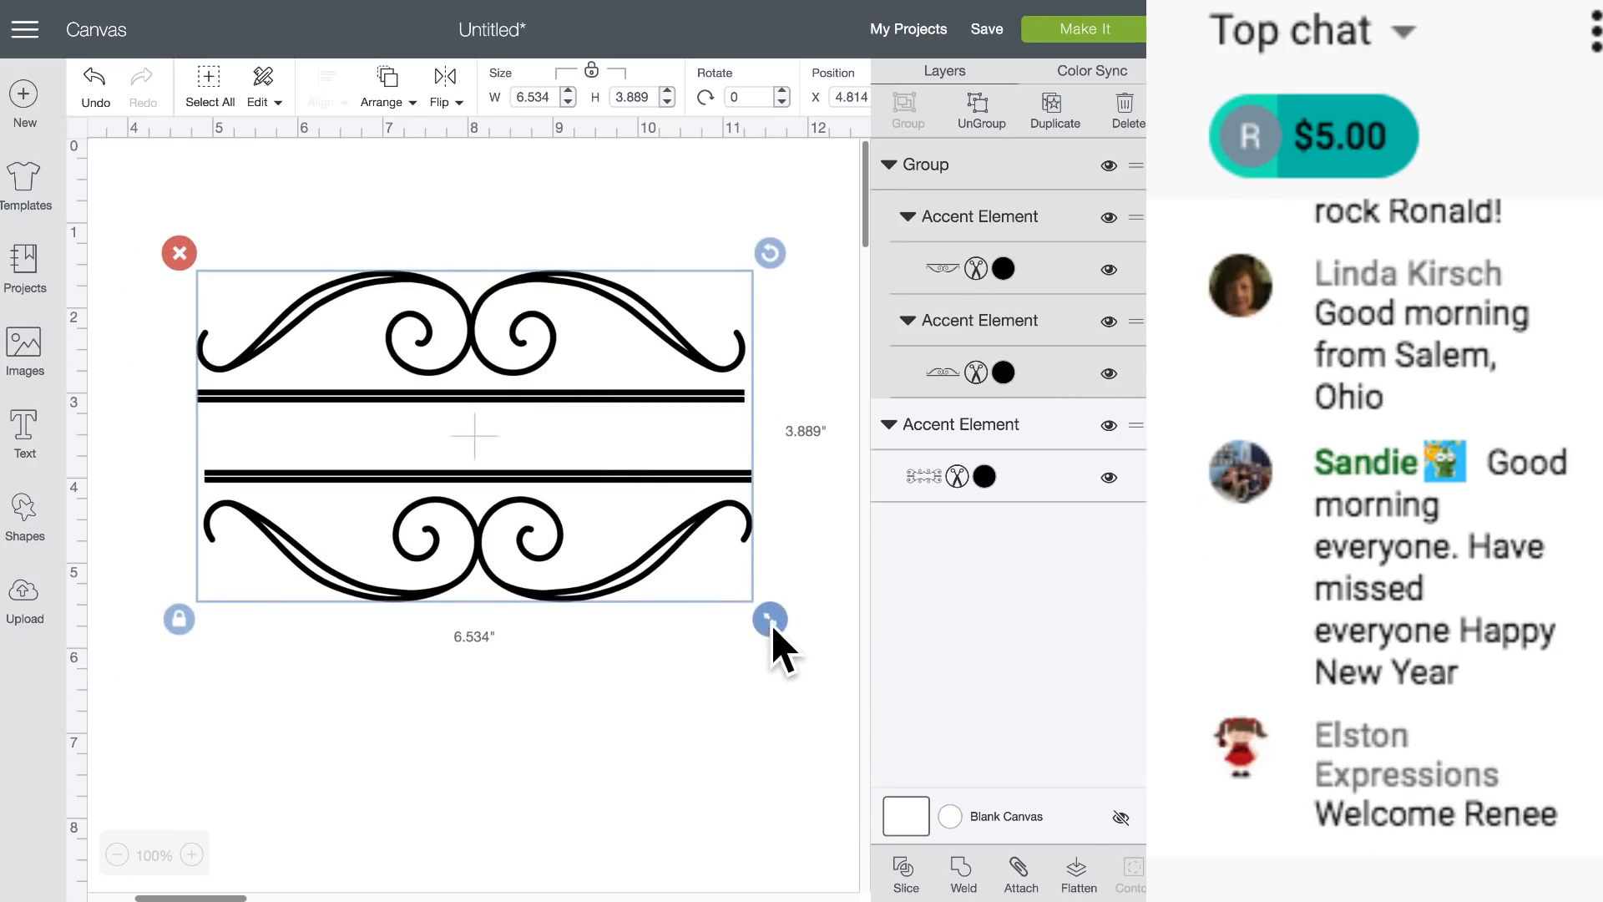
pyautogui.moveTo(770, 633); pyautogui.dragTo(488, 397)
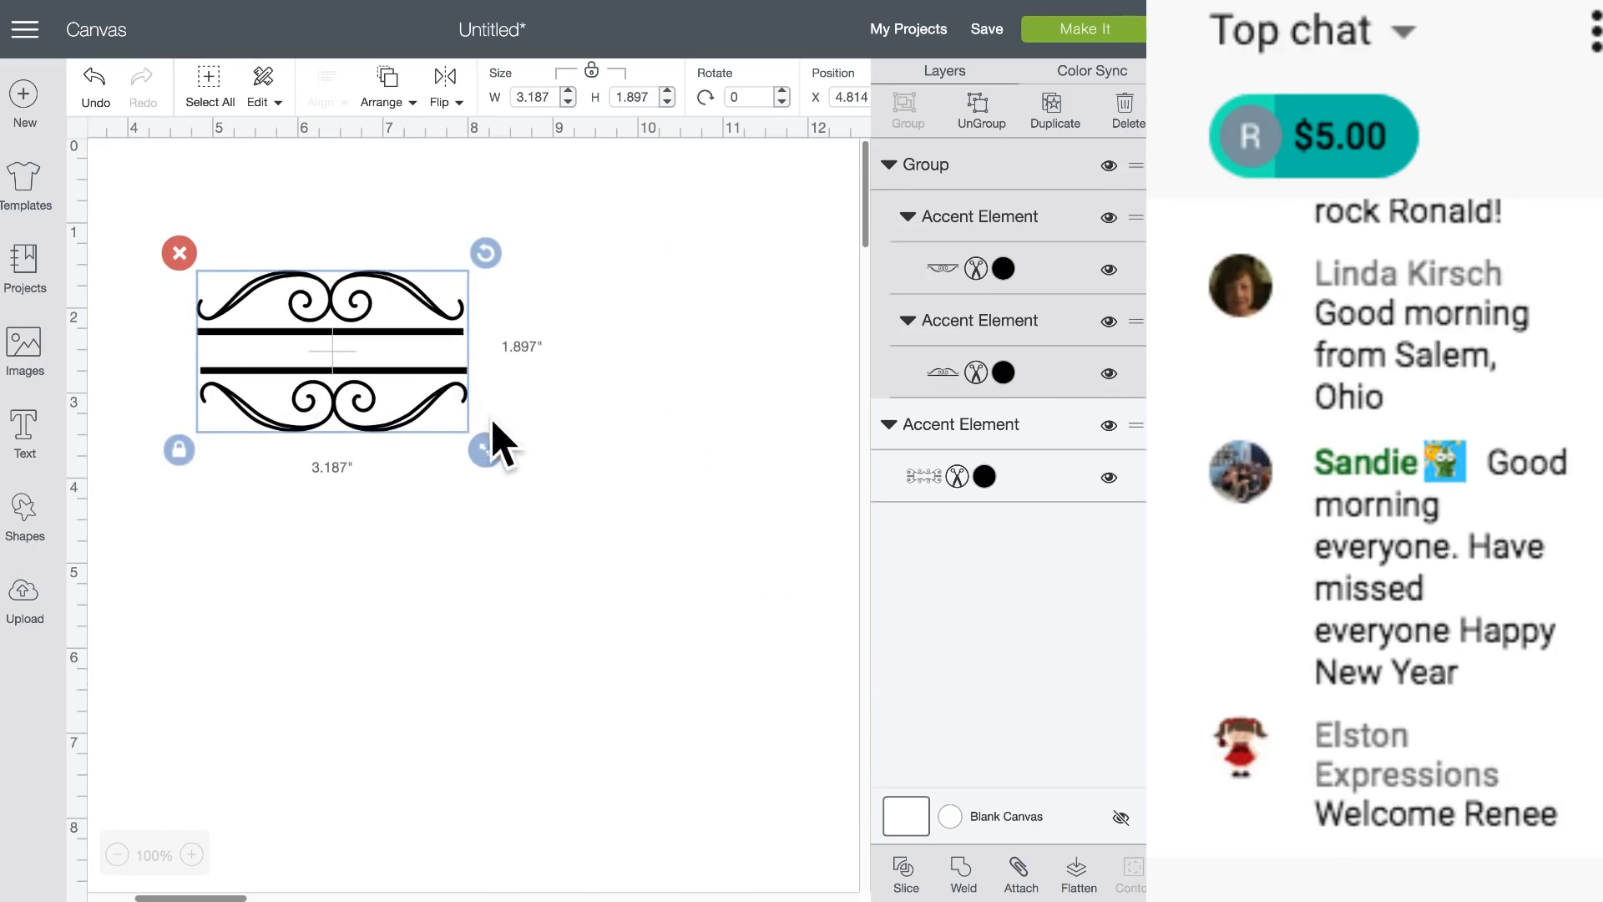
pyautogui.moveTo(496, 455); pyautogui.dragTo(739, 778)
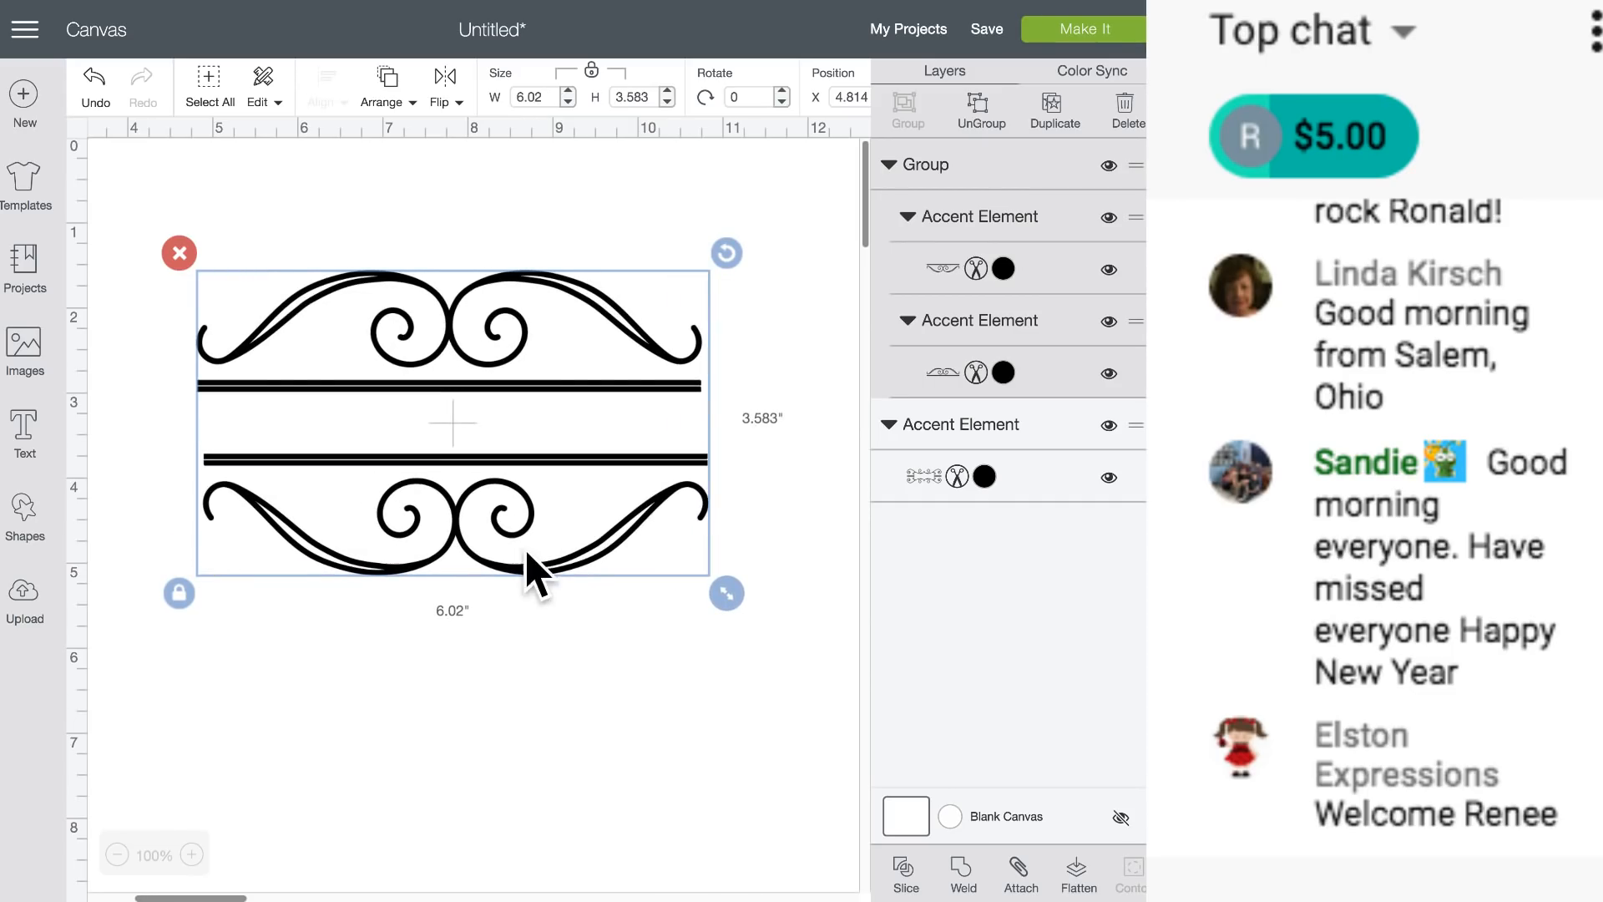
# Preview how the grouped flourishes are laid out on the cutting mat, shift the lower one slightly there, and return to the canvas.
pyautogui.click(1069, 37)
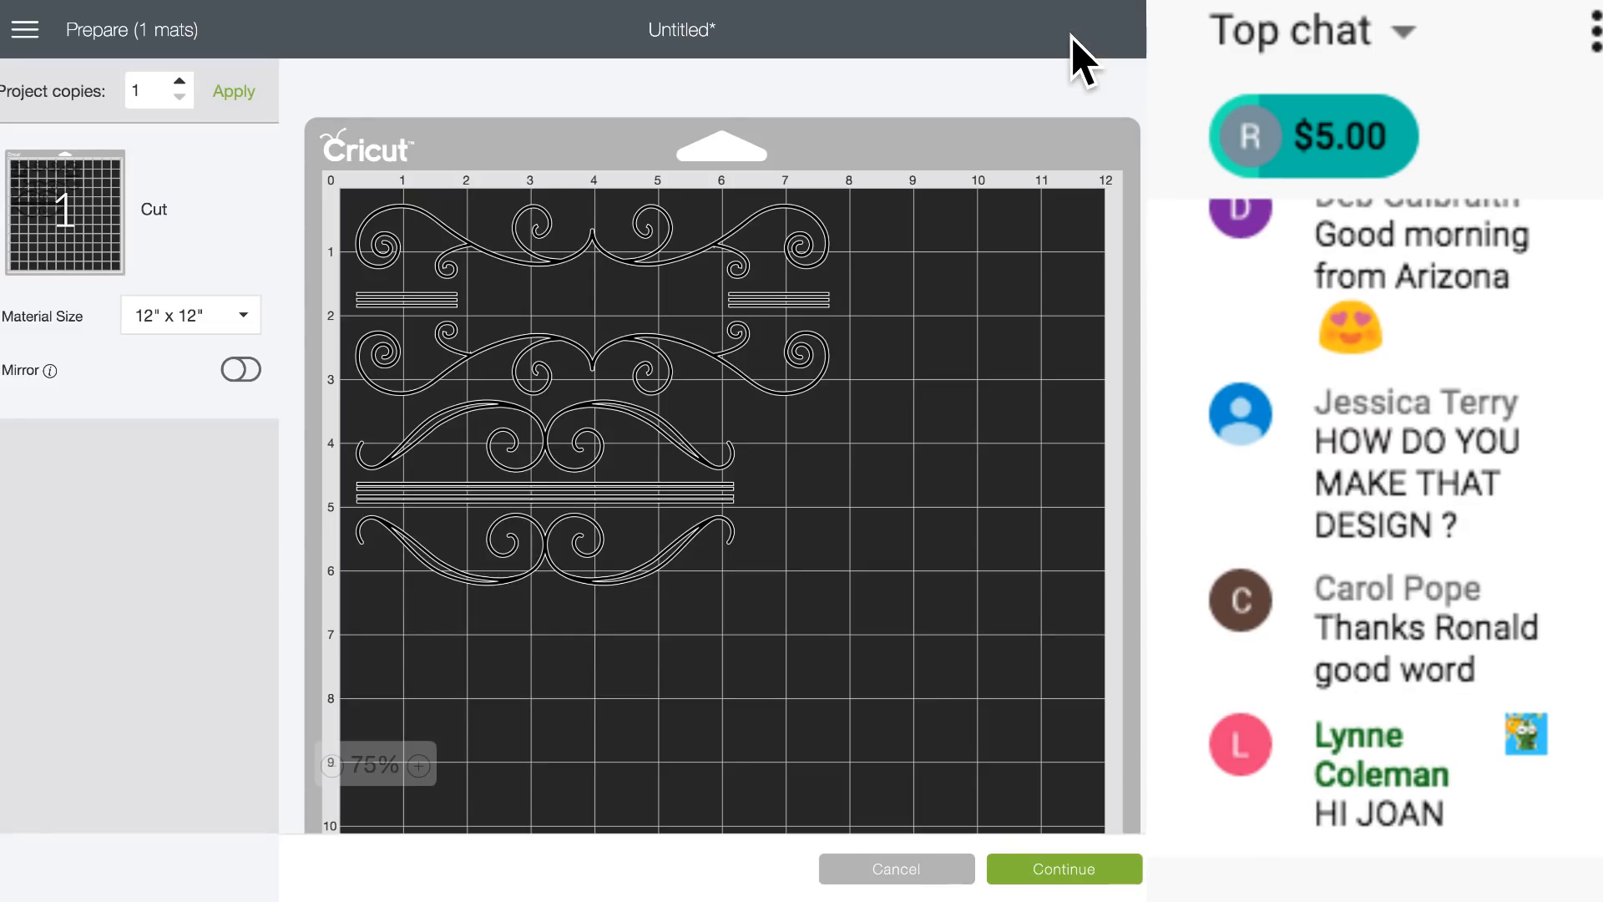
pyautogui.moveTo(547, 508)
pyautogui.mouseDown()
pyautogui.moveTo(541, 541)
pyautogui.moveTo(543, 500)
pyautogui.mouseUp()
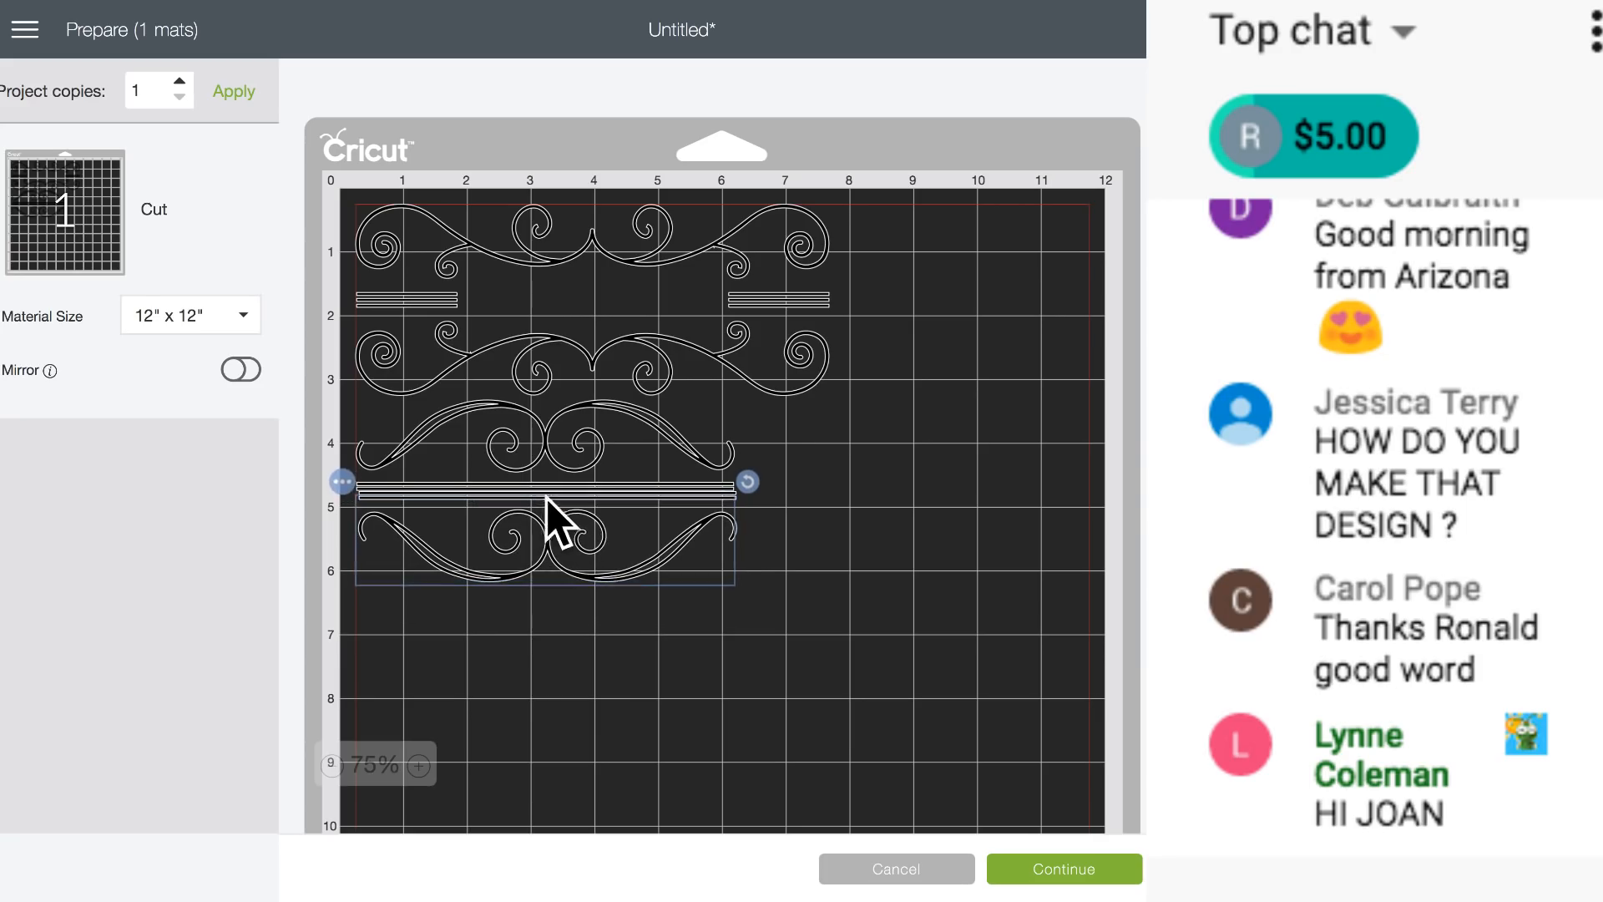
pyautogui.click(888, 872)
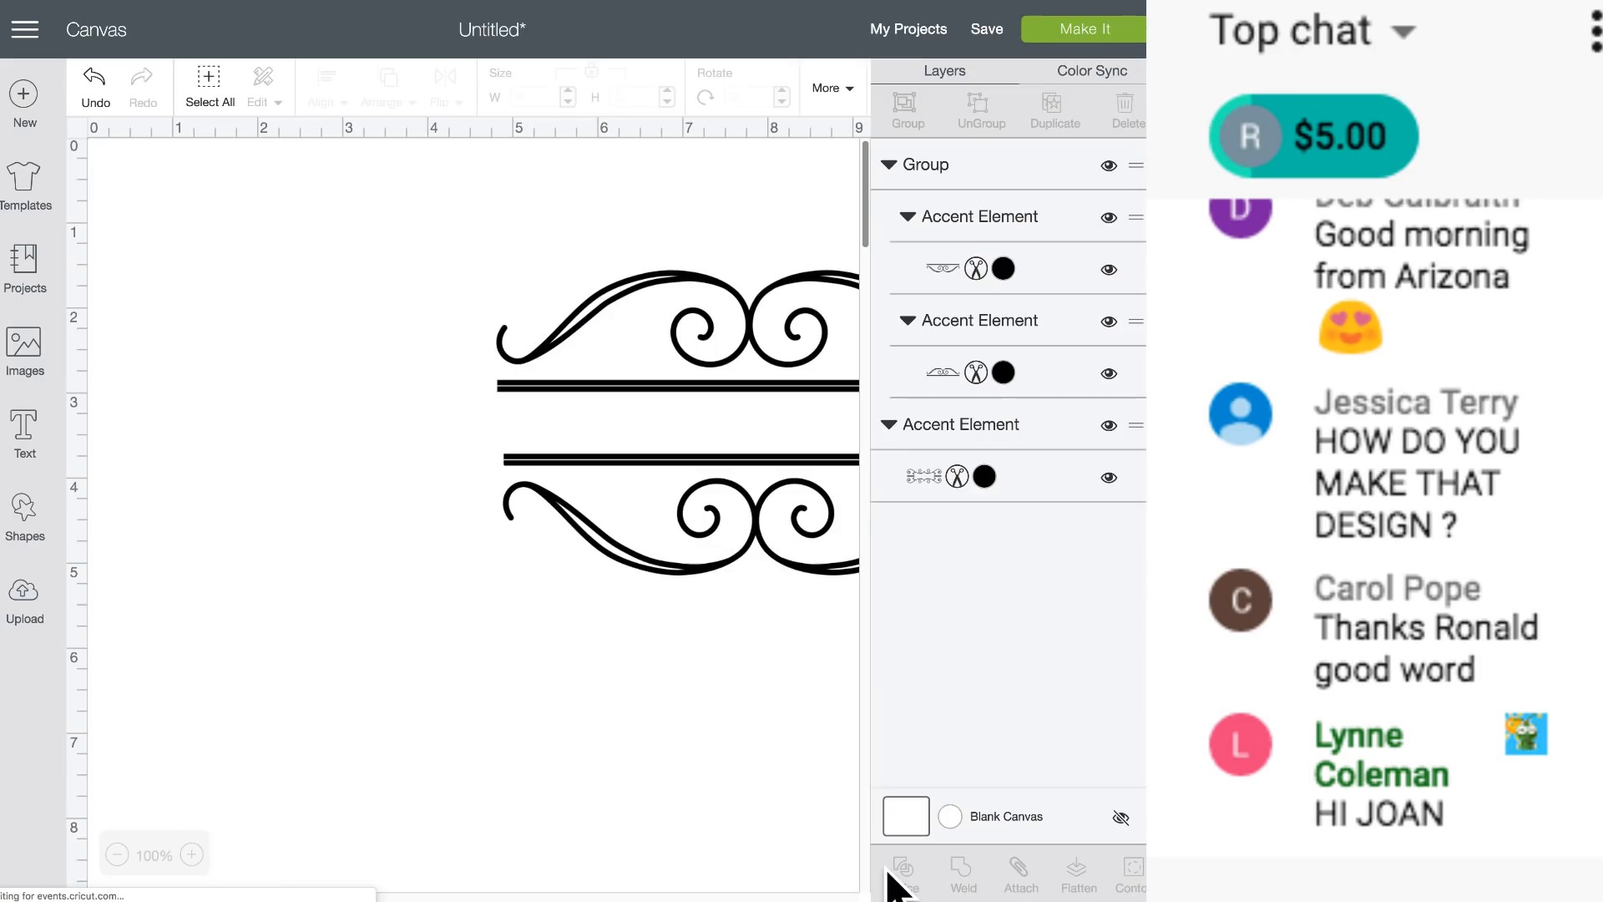
# Hide the separate scrolled accent element located below the grouped flourishes.
pyautogui.scroll(-5, 627, 626)
pyautogui.scroll(-3, 622, 613)
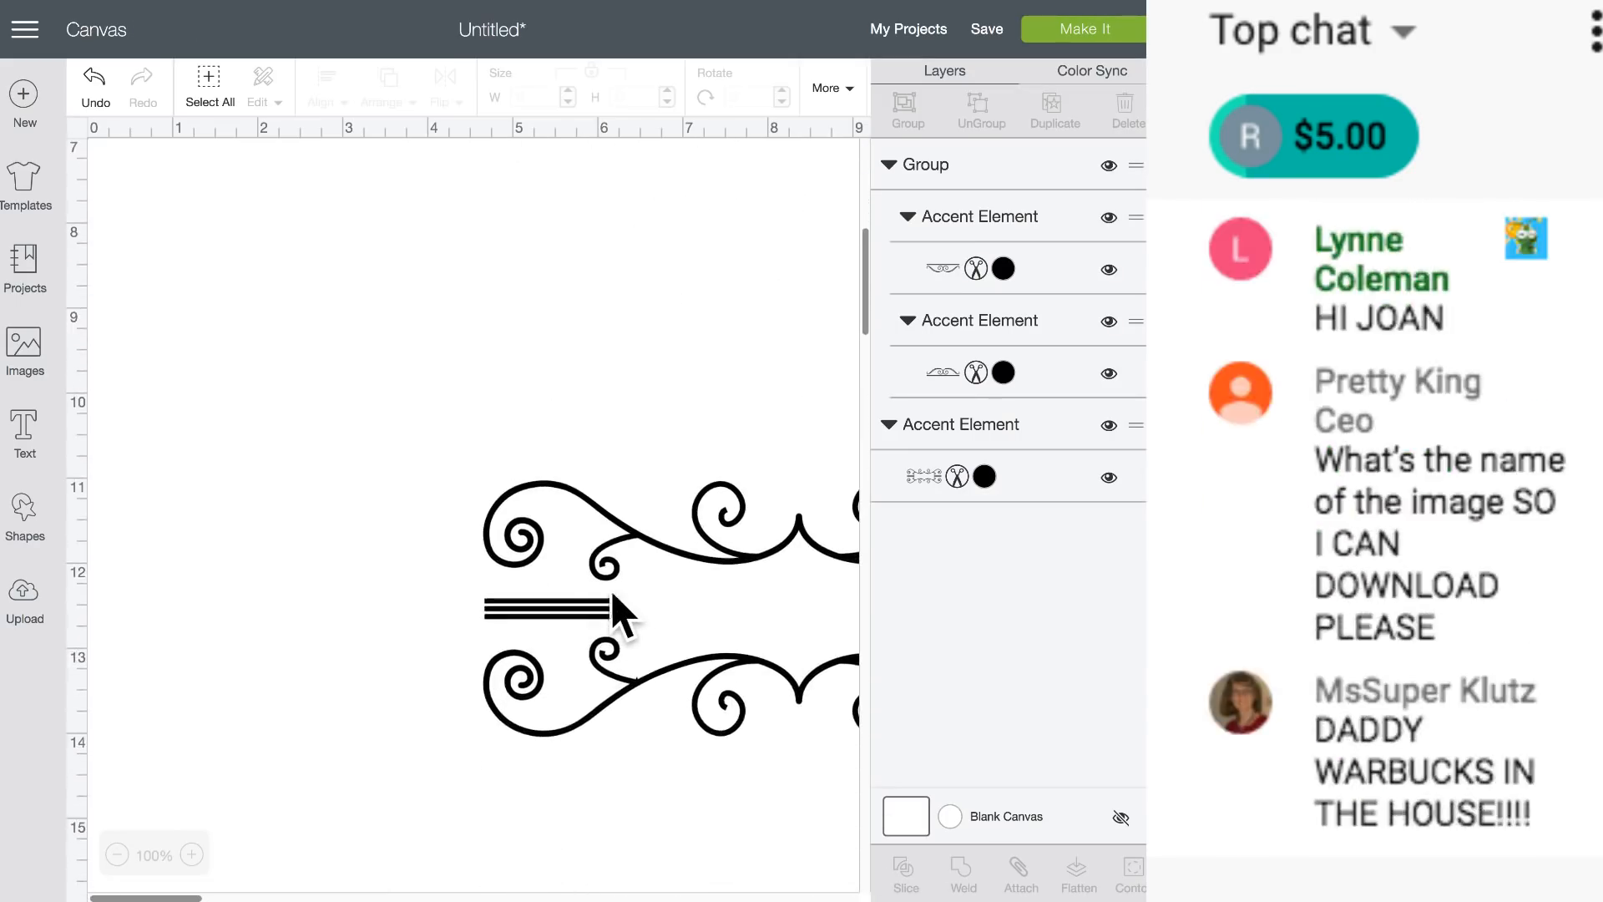
pyautogui.click(605, 605)
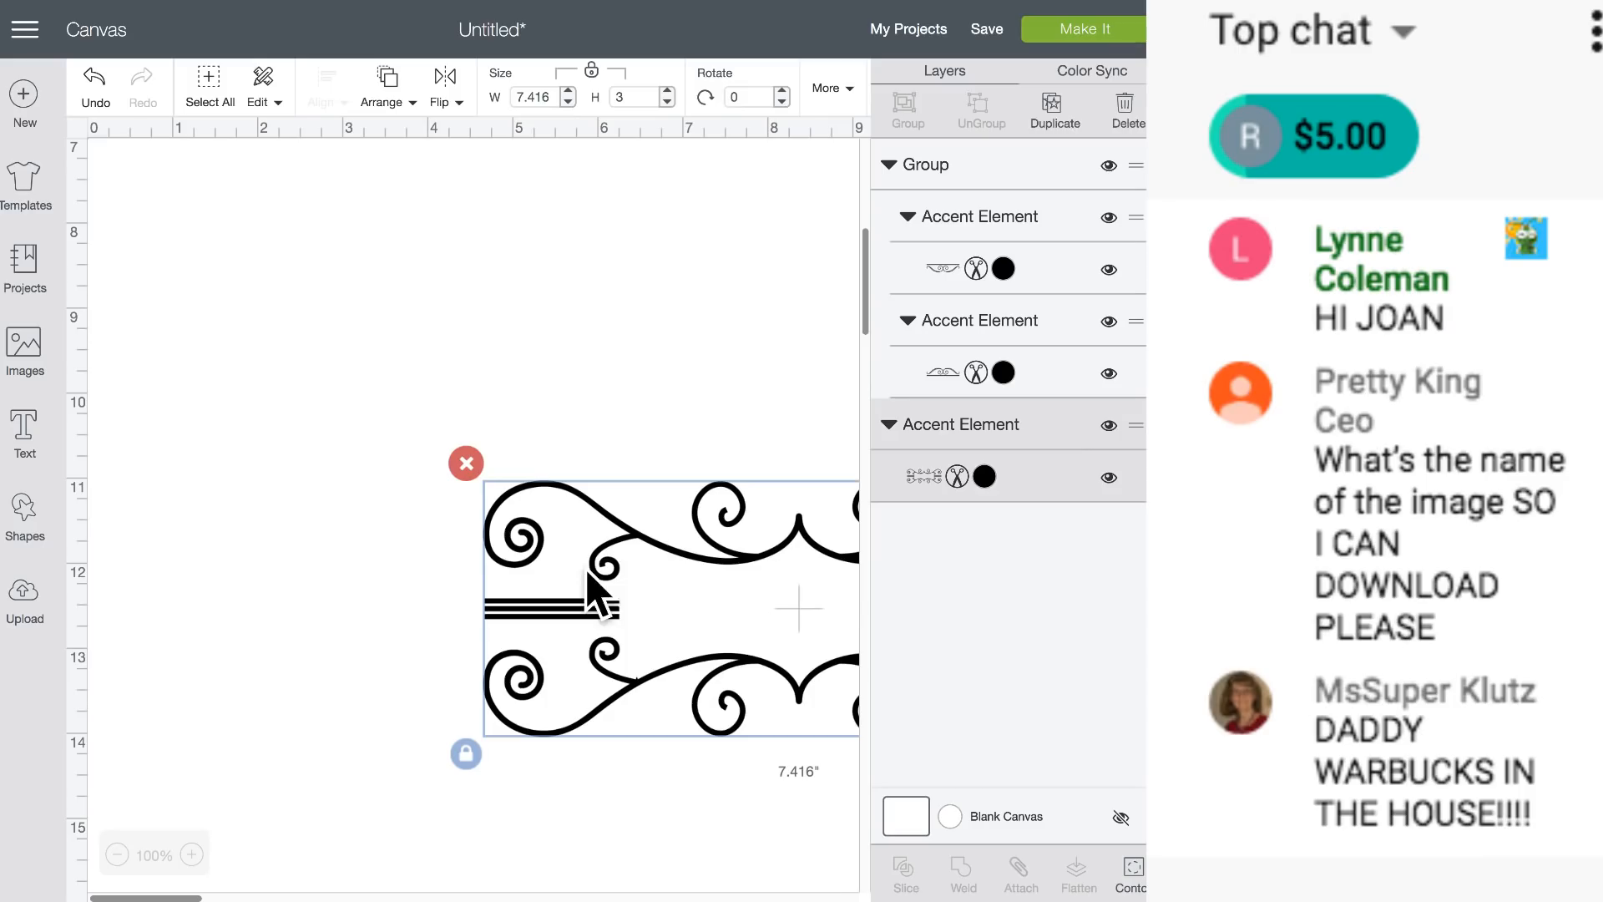
pyautogui.click(1108, 425)
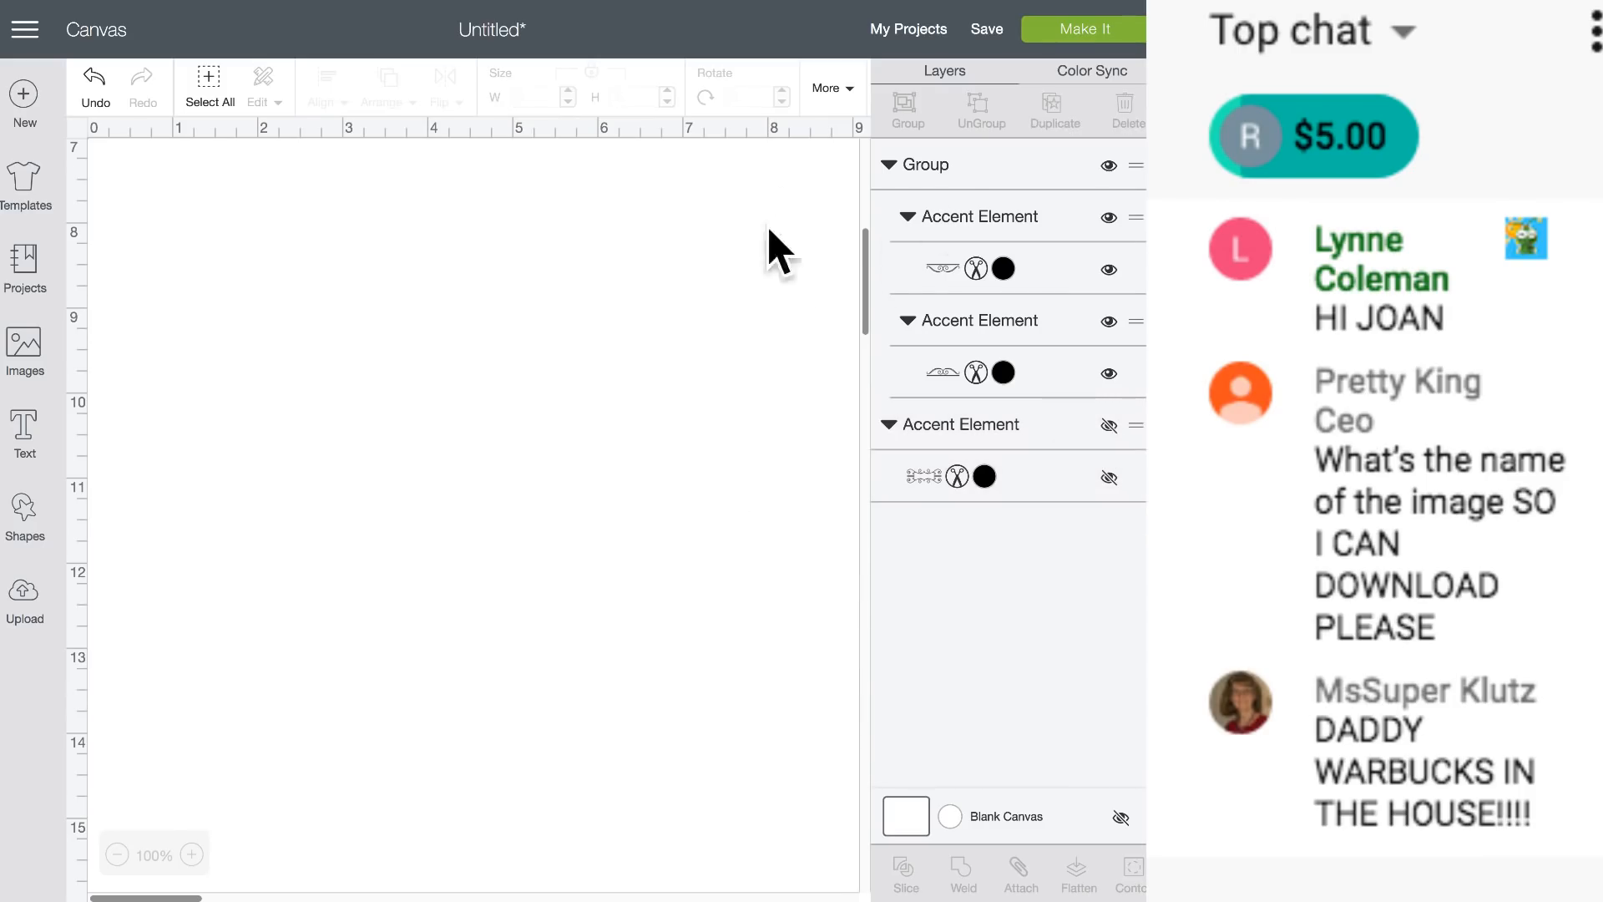
# Preview the cutting mat twice with only the grouped flourishes showing, returning to the canvas each time.
pyautogui.click(1087, 35)
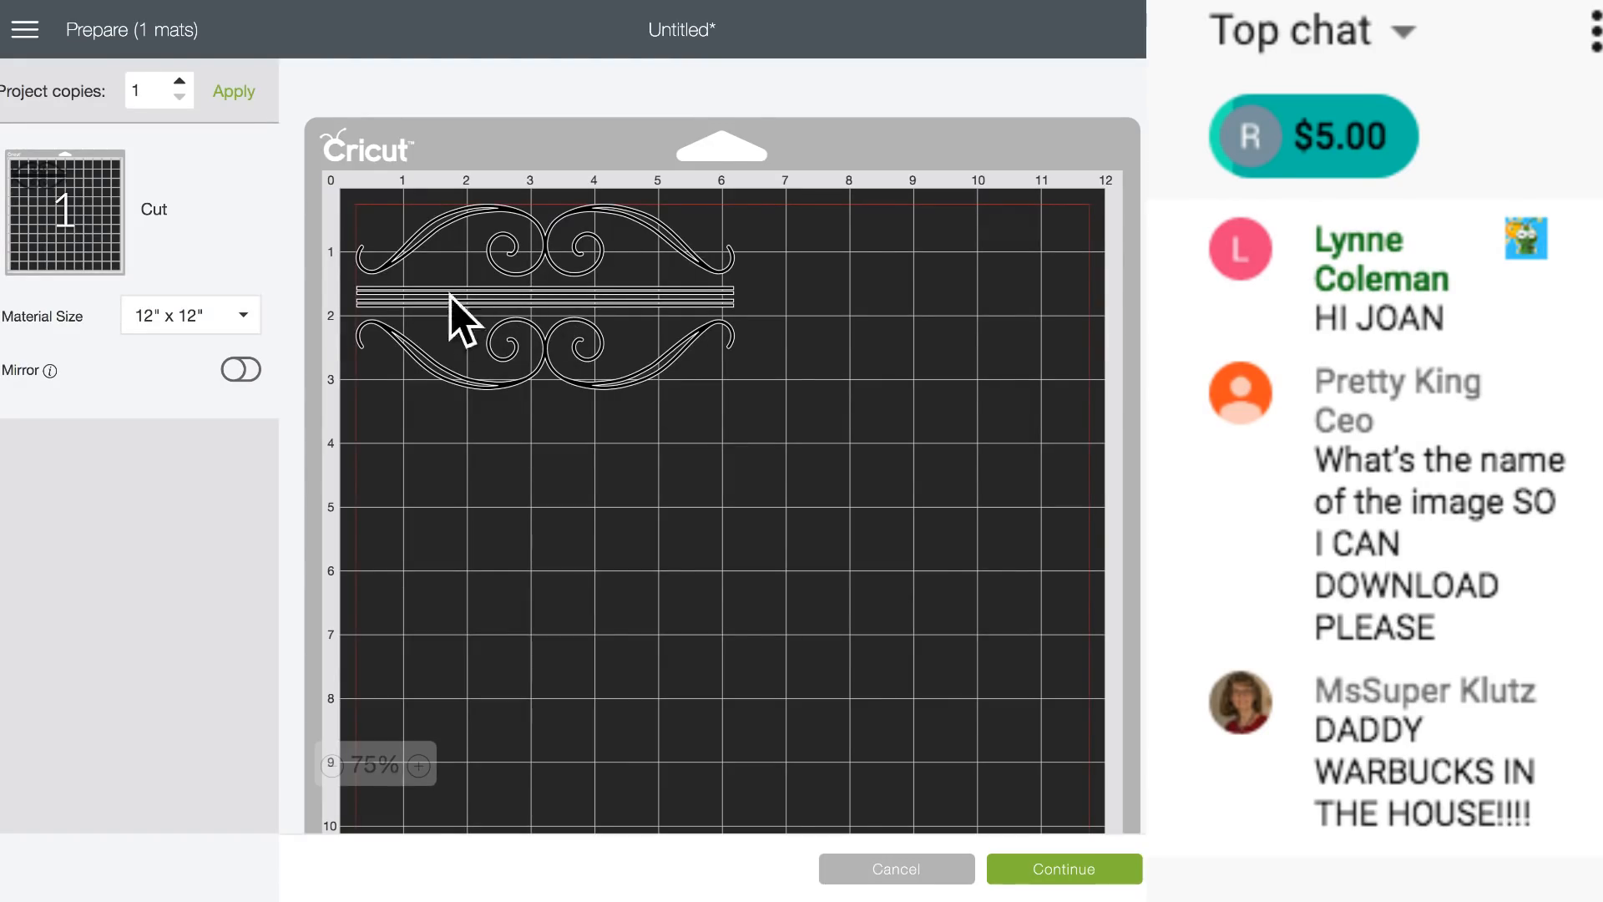
pyautogui.click(877, 873)
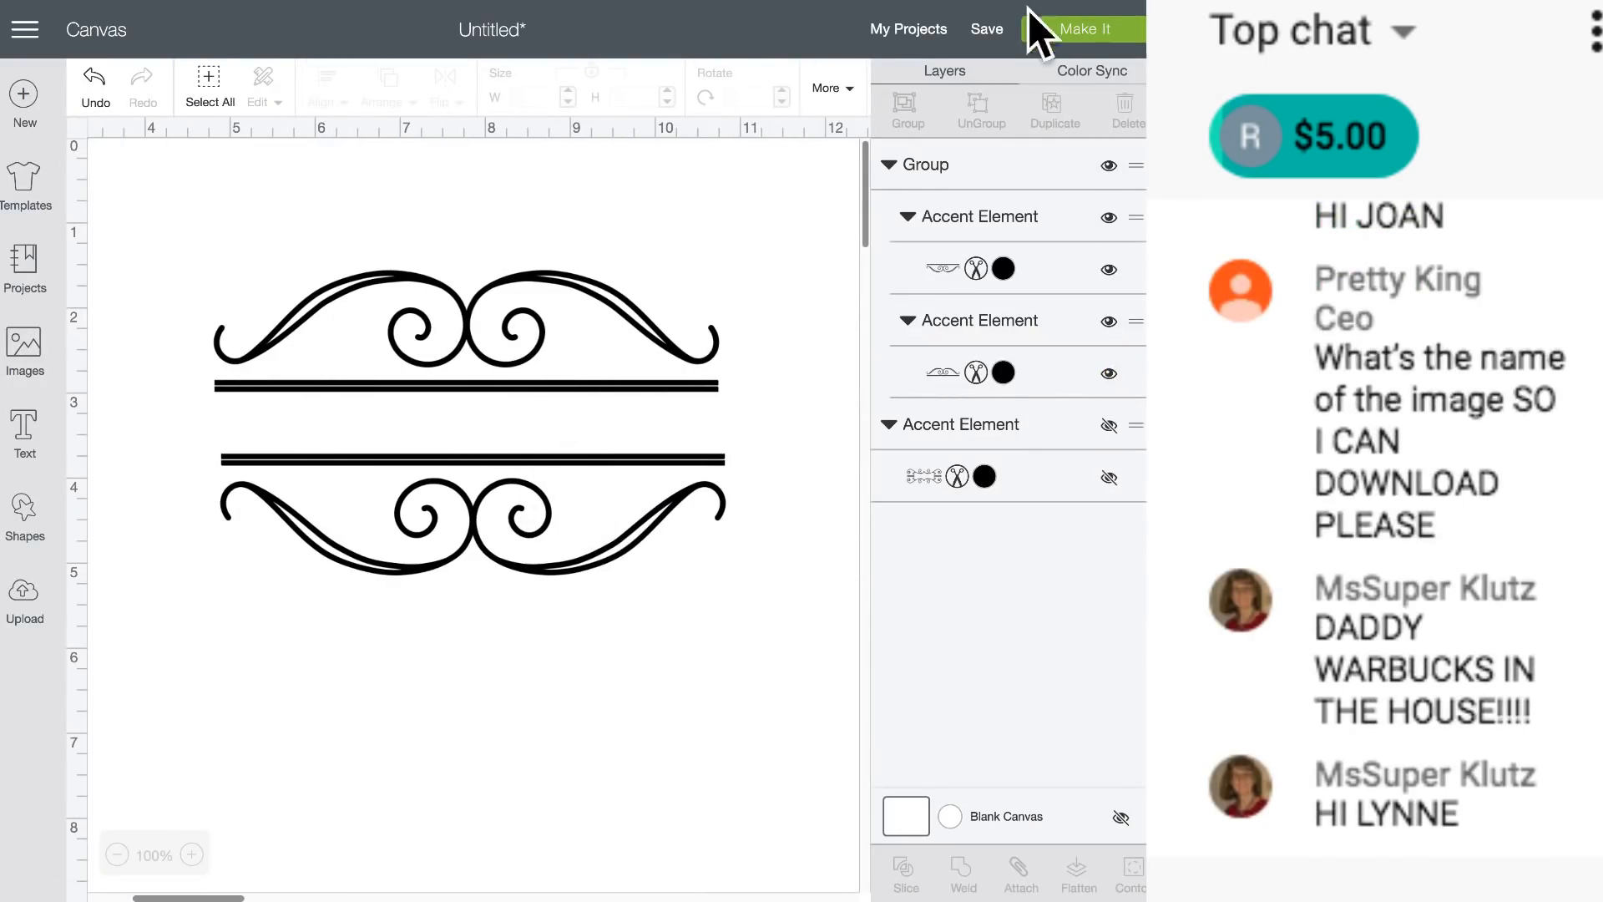
pyautogui.click(1084, 29)
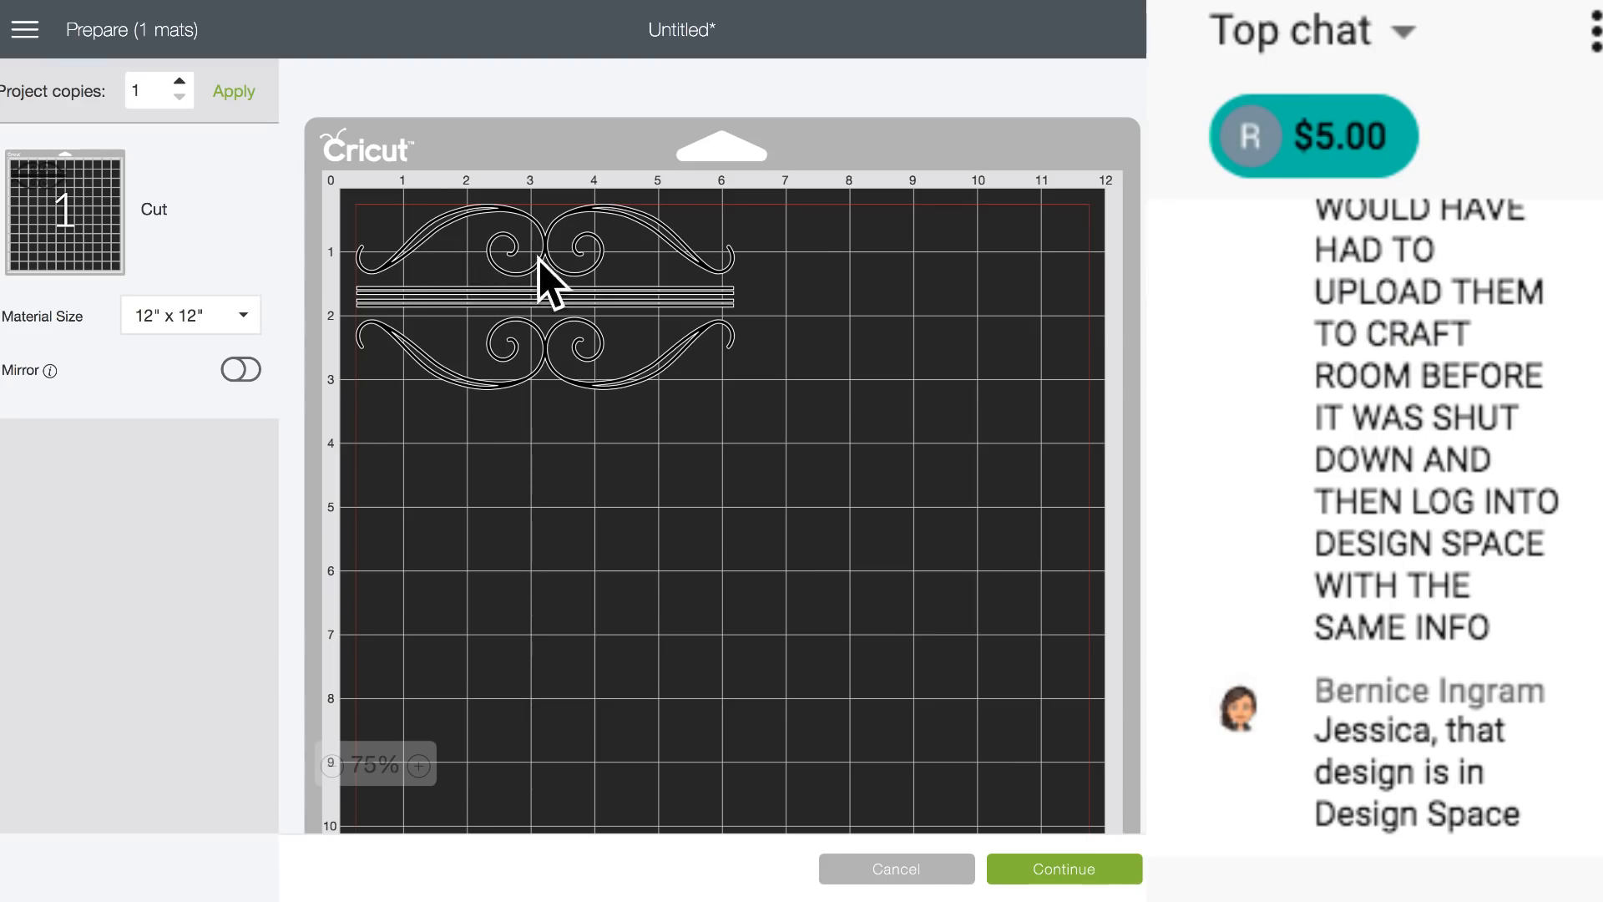
pyautogui.click(891, 873)
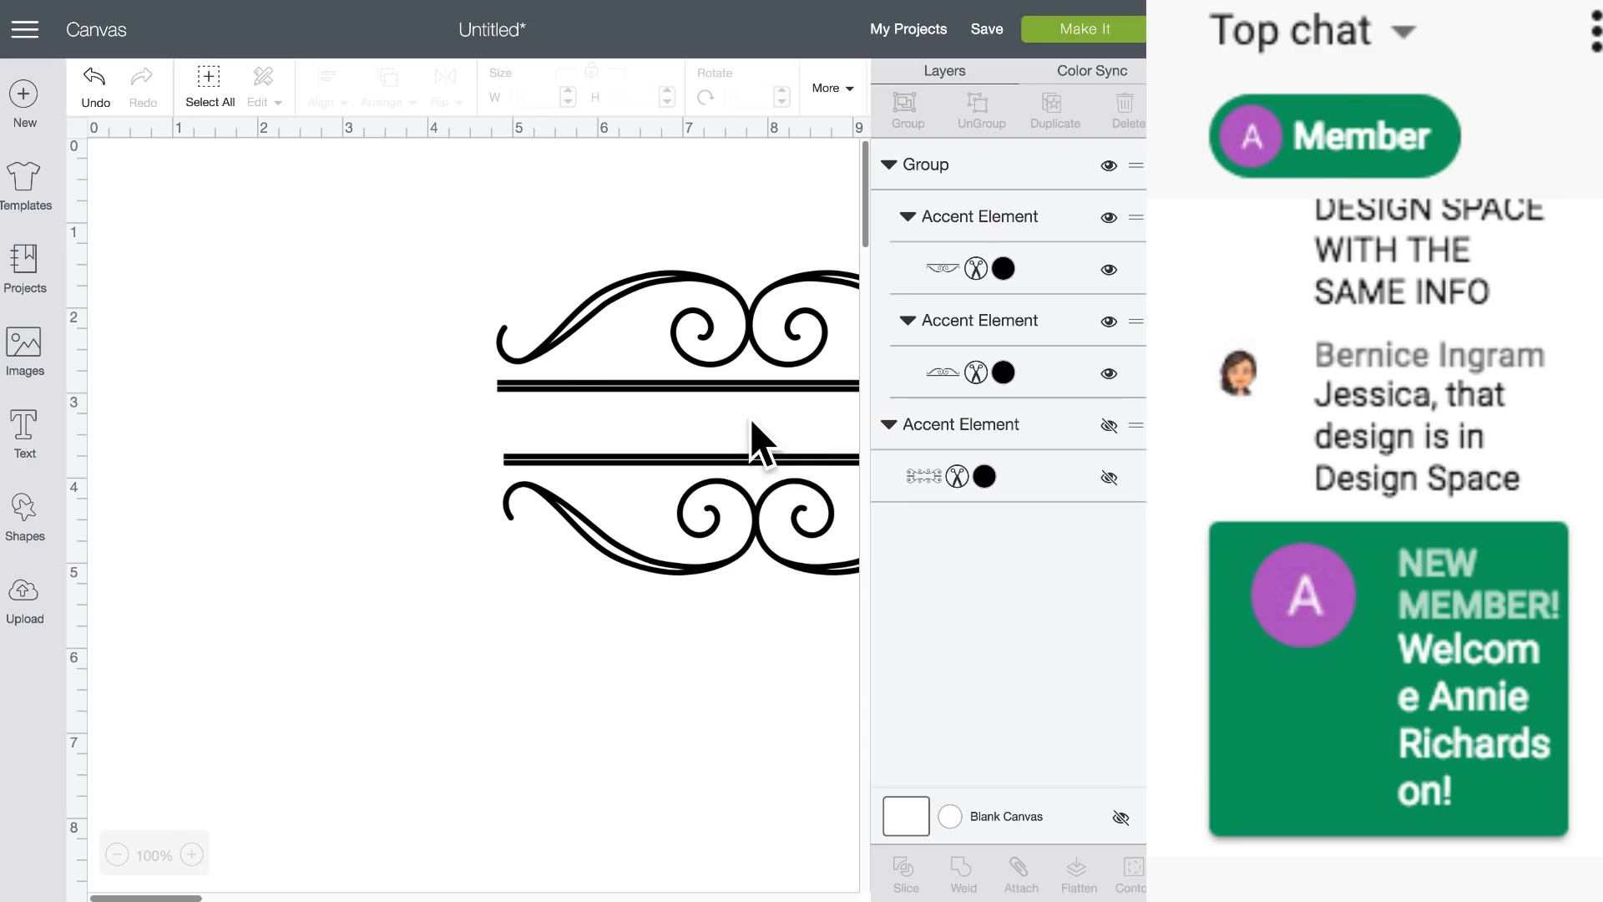
# Move the grouped flourishes left and slightly up, so they start at about 1.1 inches on both rulers.
pyautogui.moveTo(407, 273)
pyautogui.mouseDown()
pyautogui.moveTo(743, 420)
pyautogui.moveTo(772, 618)
pyautogui.mouseUp()
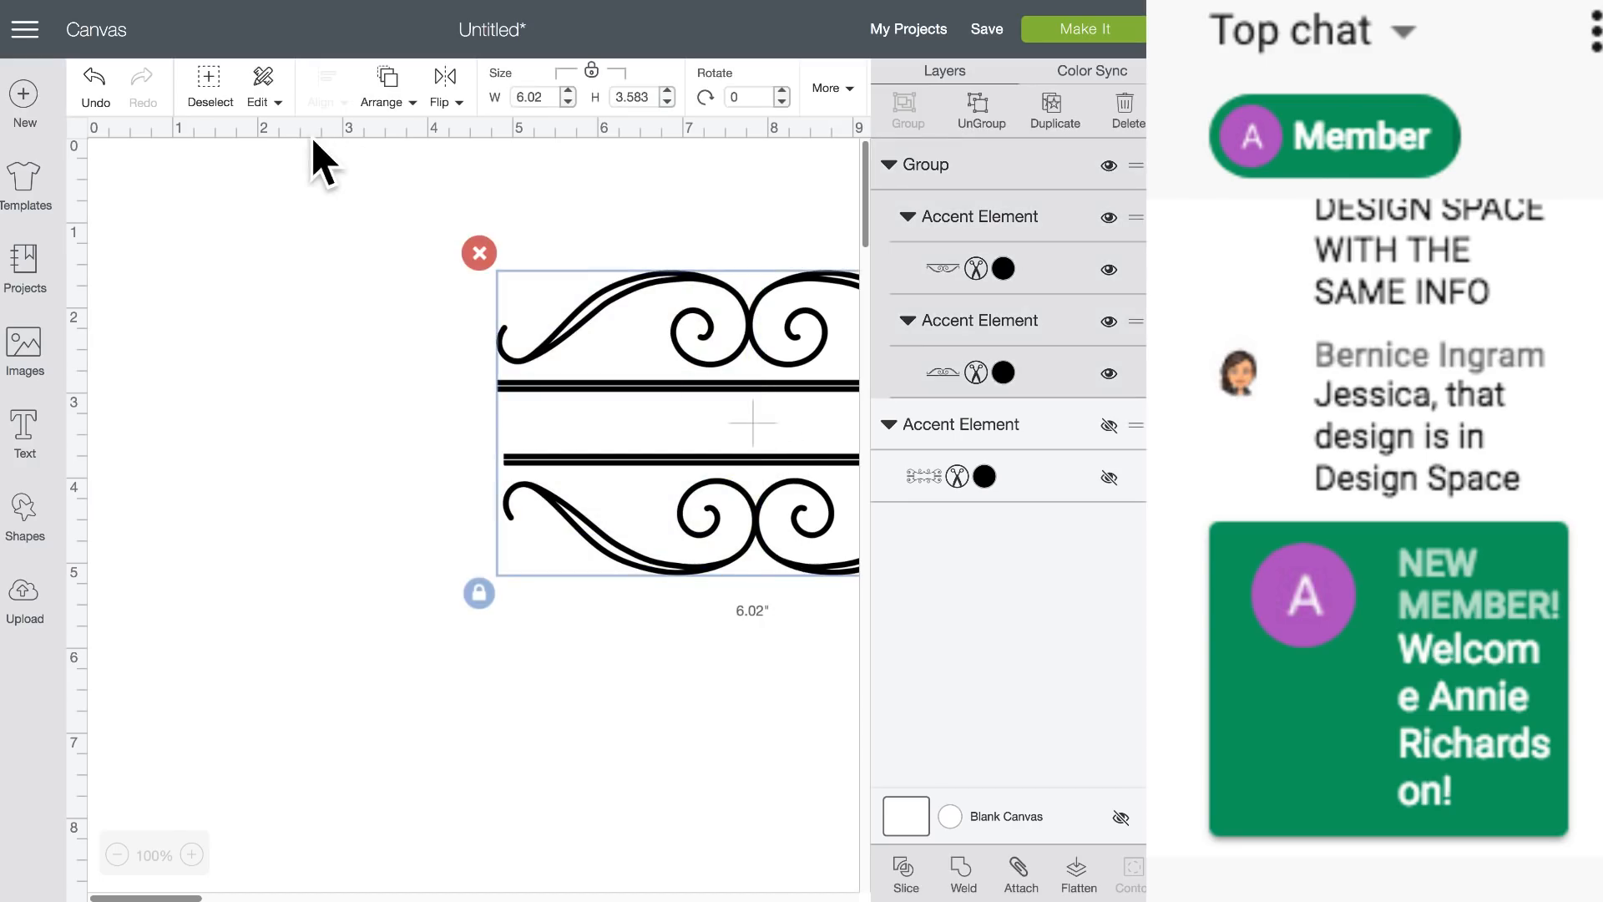
pyautogui.moveTo(687, 361); pyautogui.dragTo(380, 329)
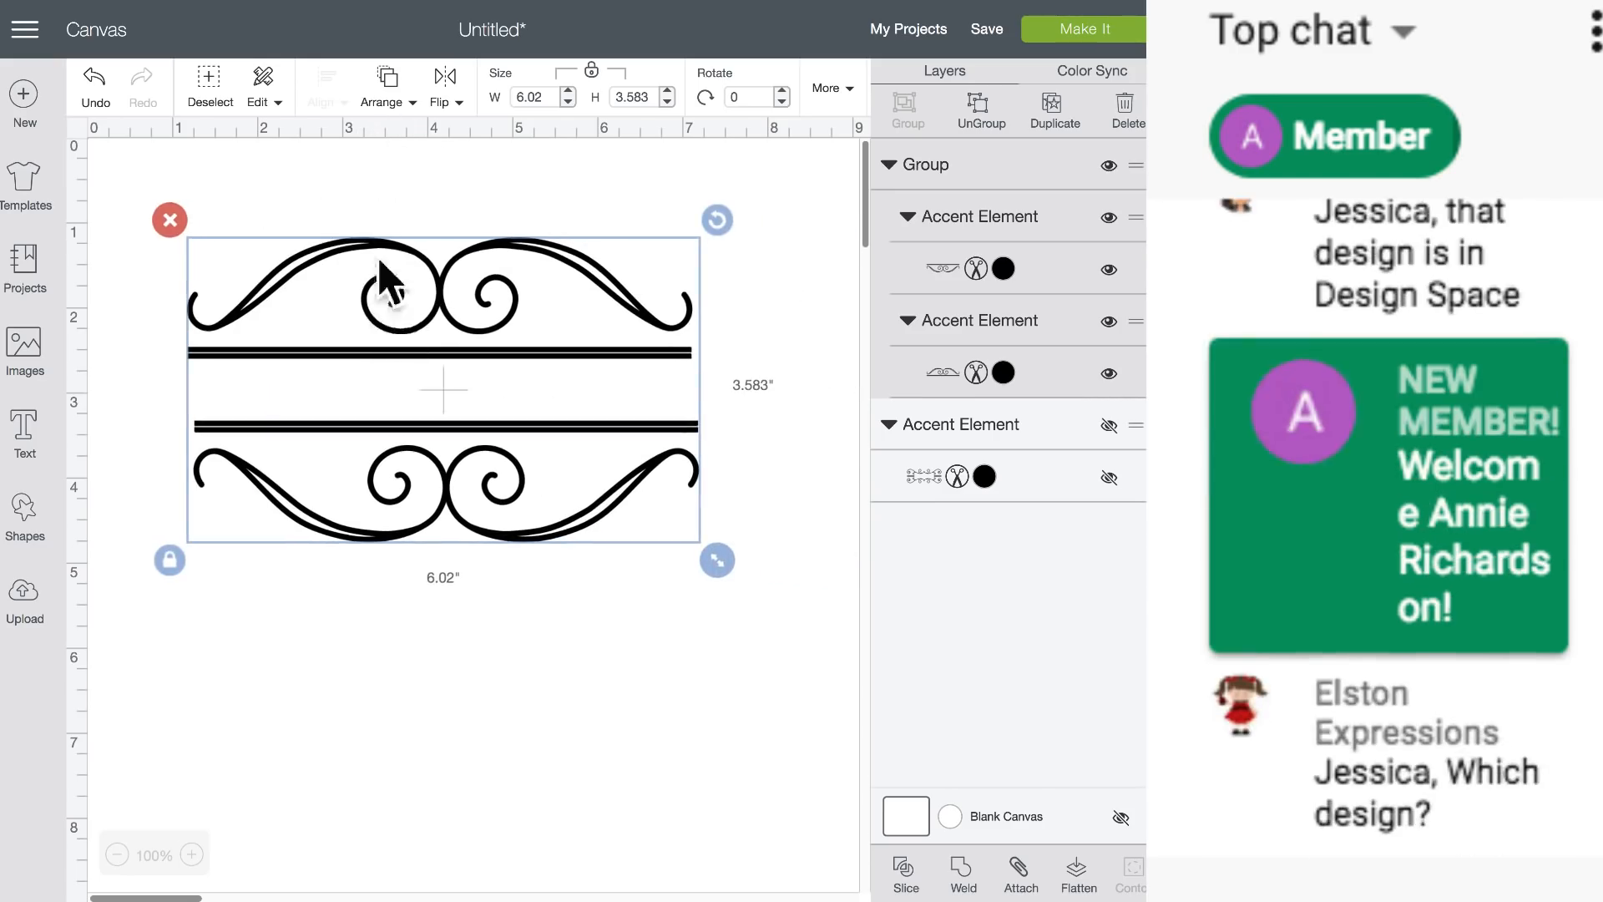
# Select the grouped flourishes and attach them to hold their spacing for cutting.
pyautogui.click(387, 207)
pyautogui.moveTo(204, 197); pyautogui.dragTo(747, 568)
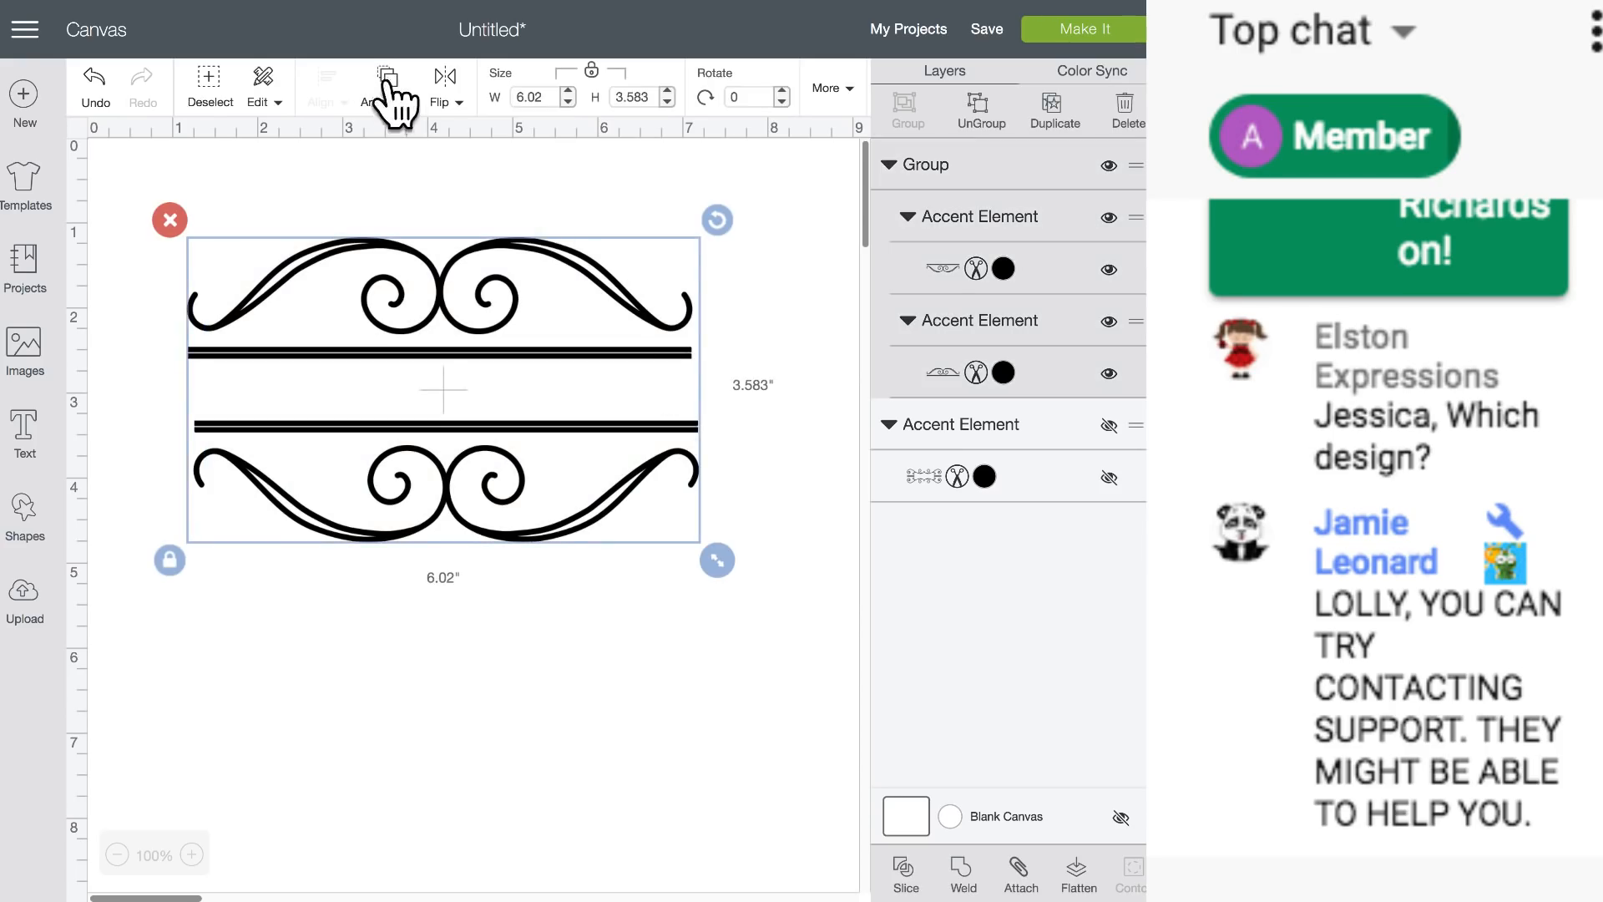
pyautogui.click(378, 211)
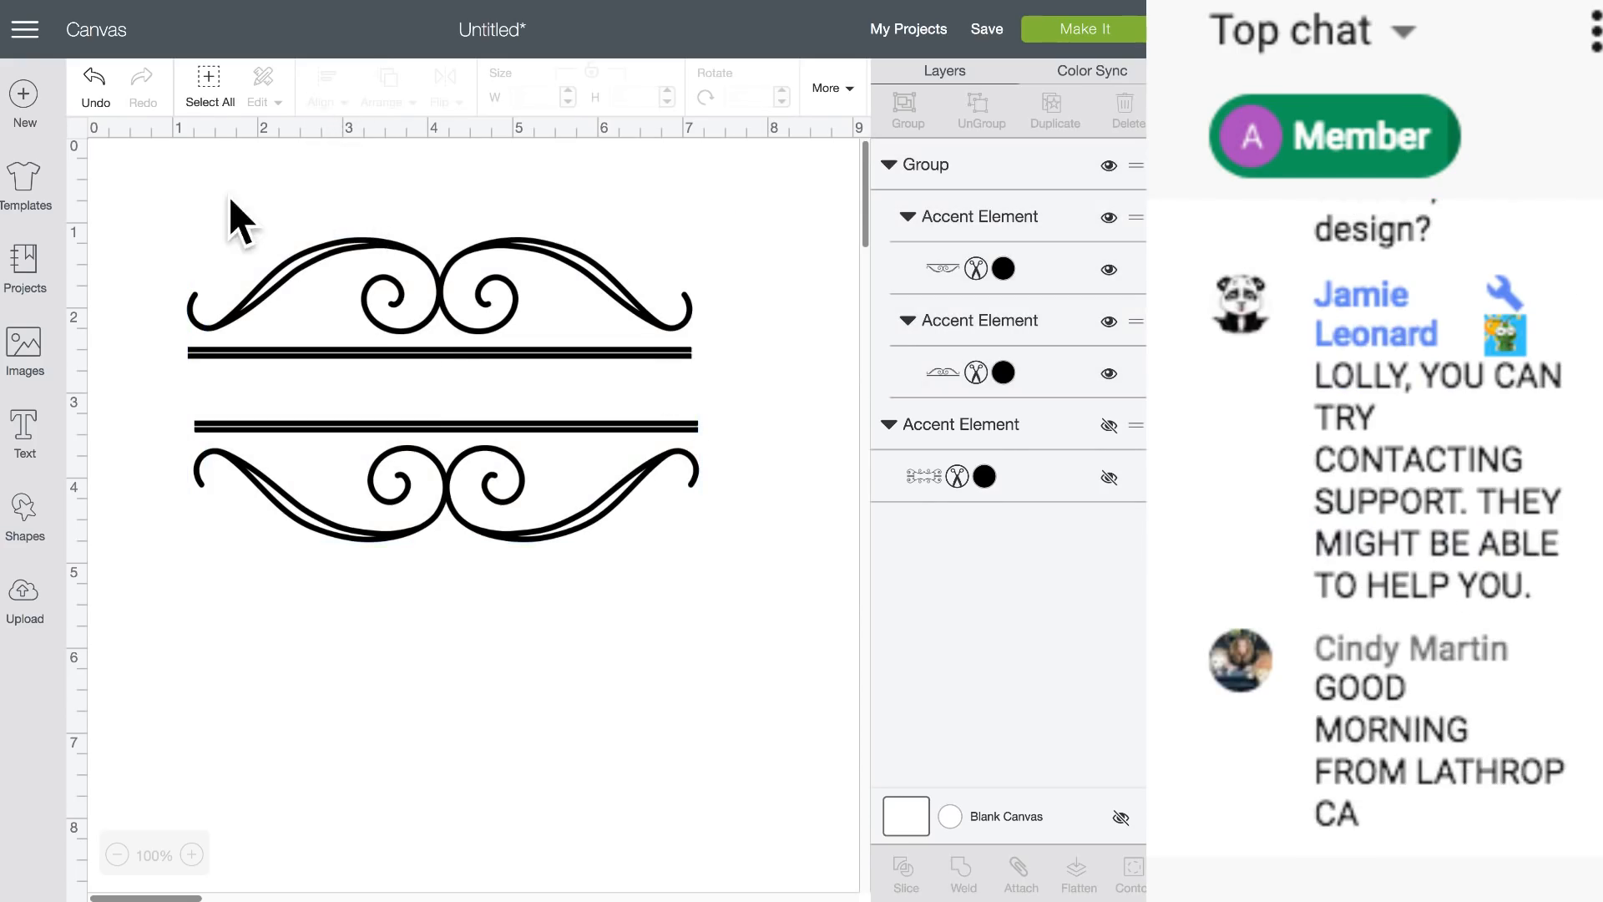
pyautogui.moveTo(222, 193); pyautogui.dragTo(637, 500)
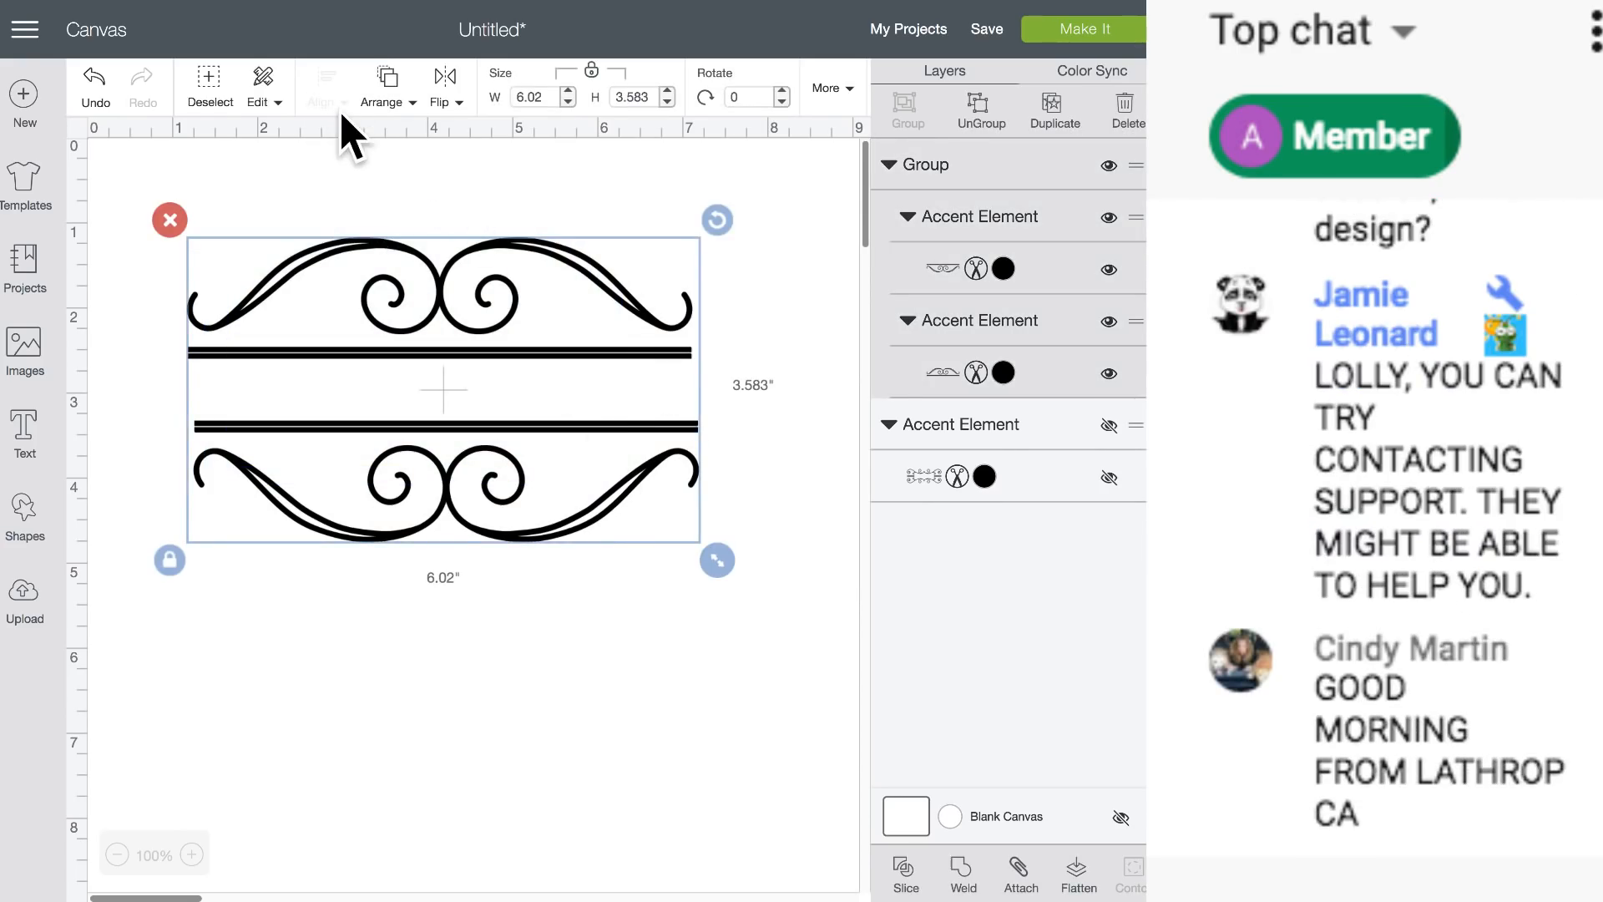
pyautogui.click(551, 232)
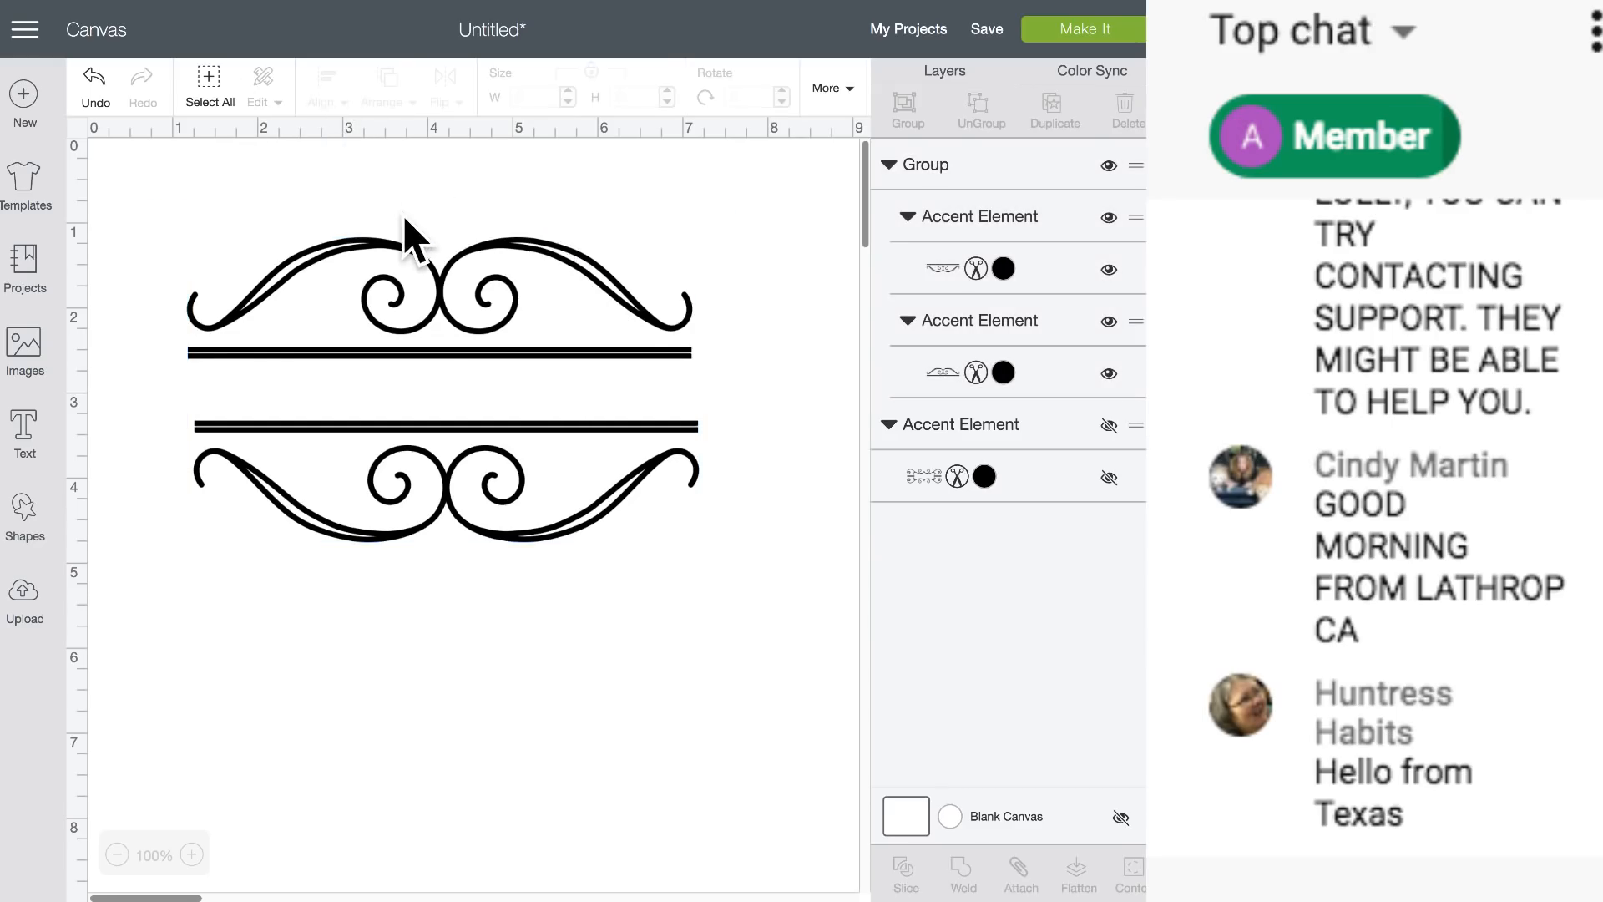
pyautogui.moveTo(293, 197); pyautogui.dragTo(733, 630)
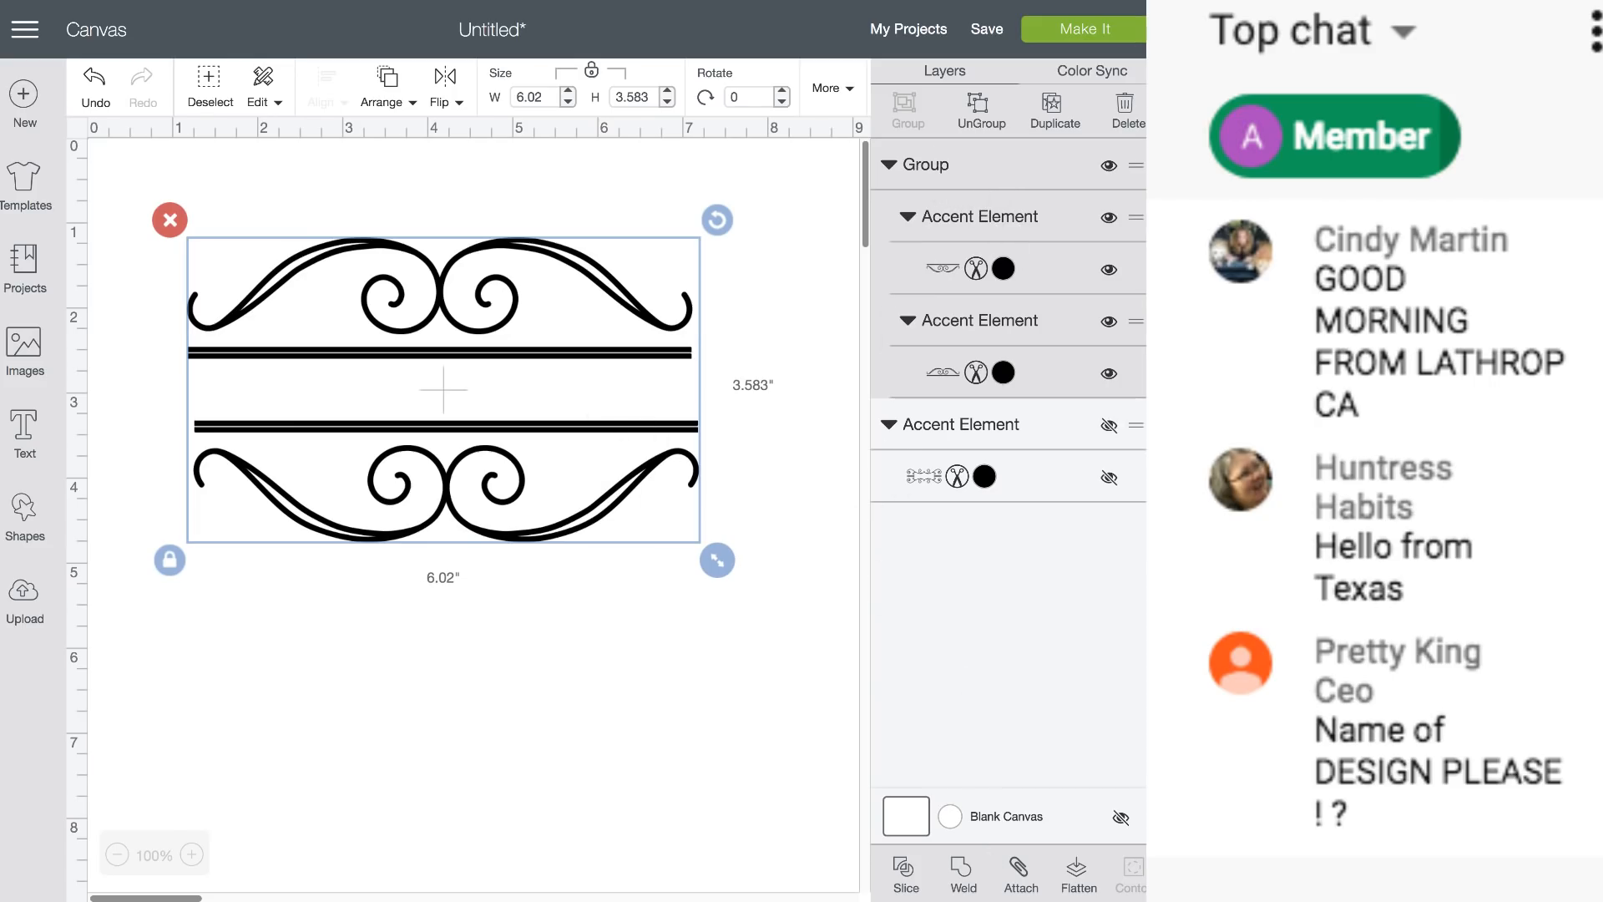
pyautogui.click(1028, 878)
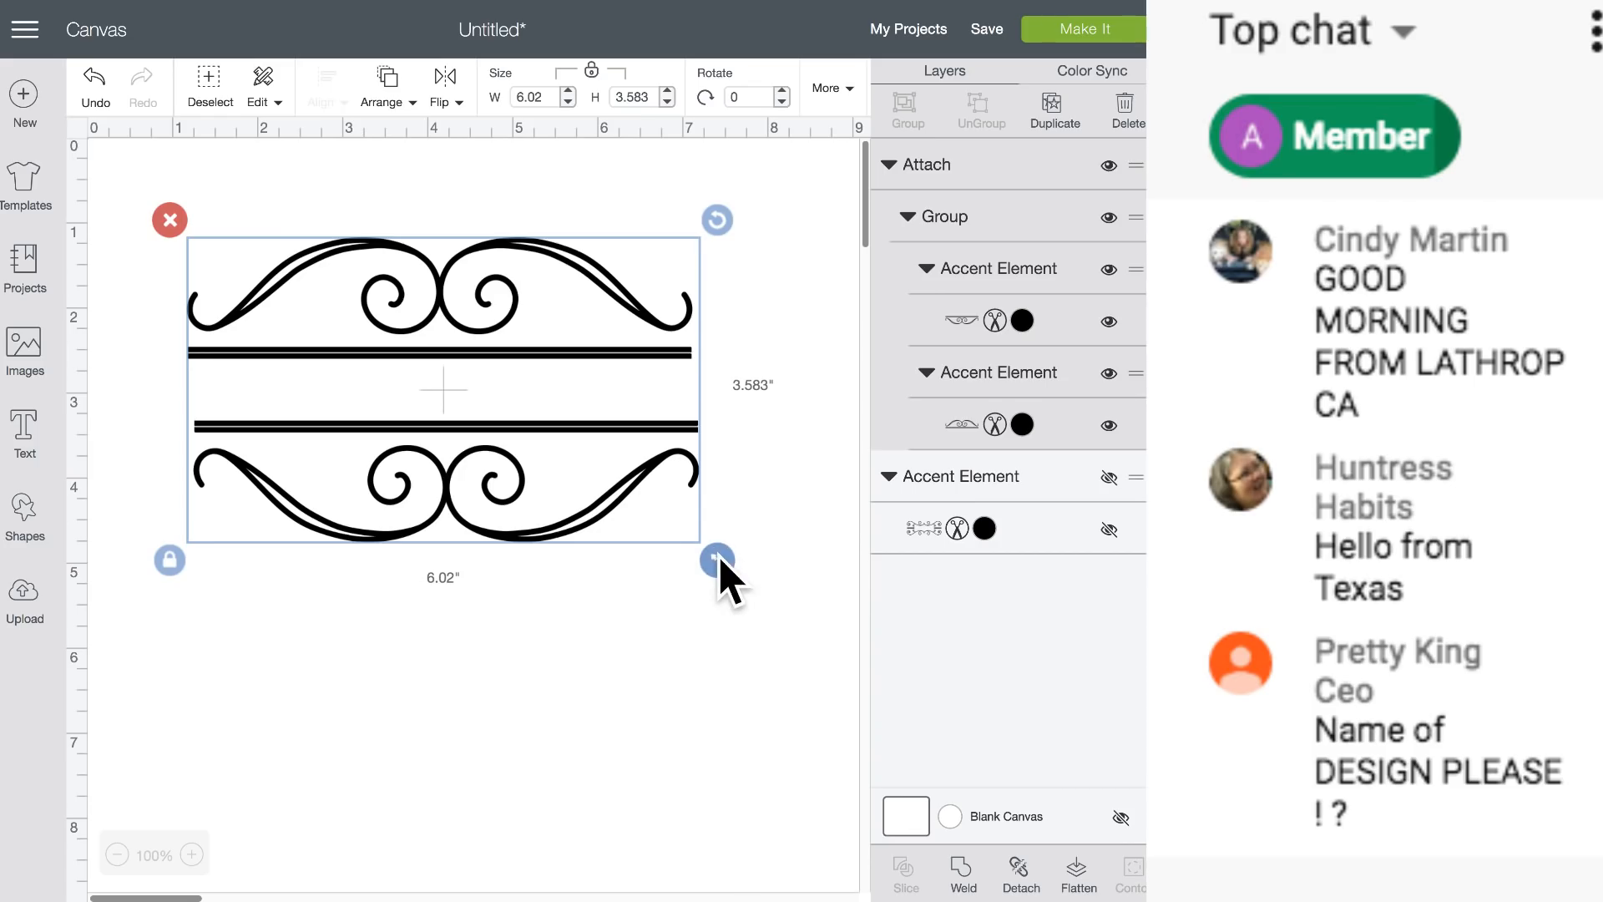
# Scale the attached flourish design to about 5.937 by 3.533 inches and reposition it slightly on the canvas.
pyautogui.click(655, 655)
pyautogui.click(674, 513)
pyautogui.moveTo(718, 560); pyautogui.dragTo(712, 637)
pyautogui.moveTo(558, 378); pyautogui.dragTo(495, 451)
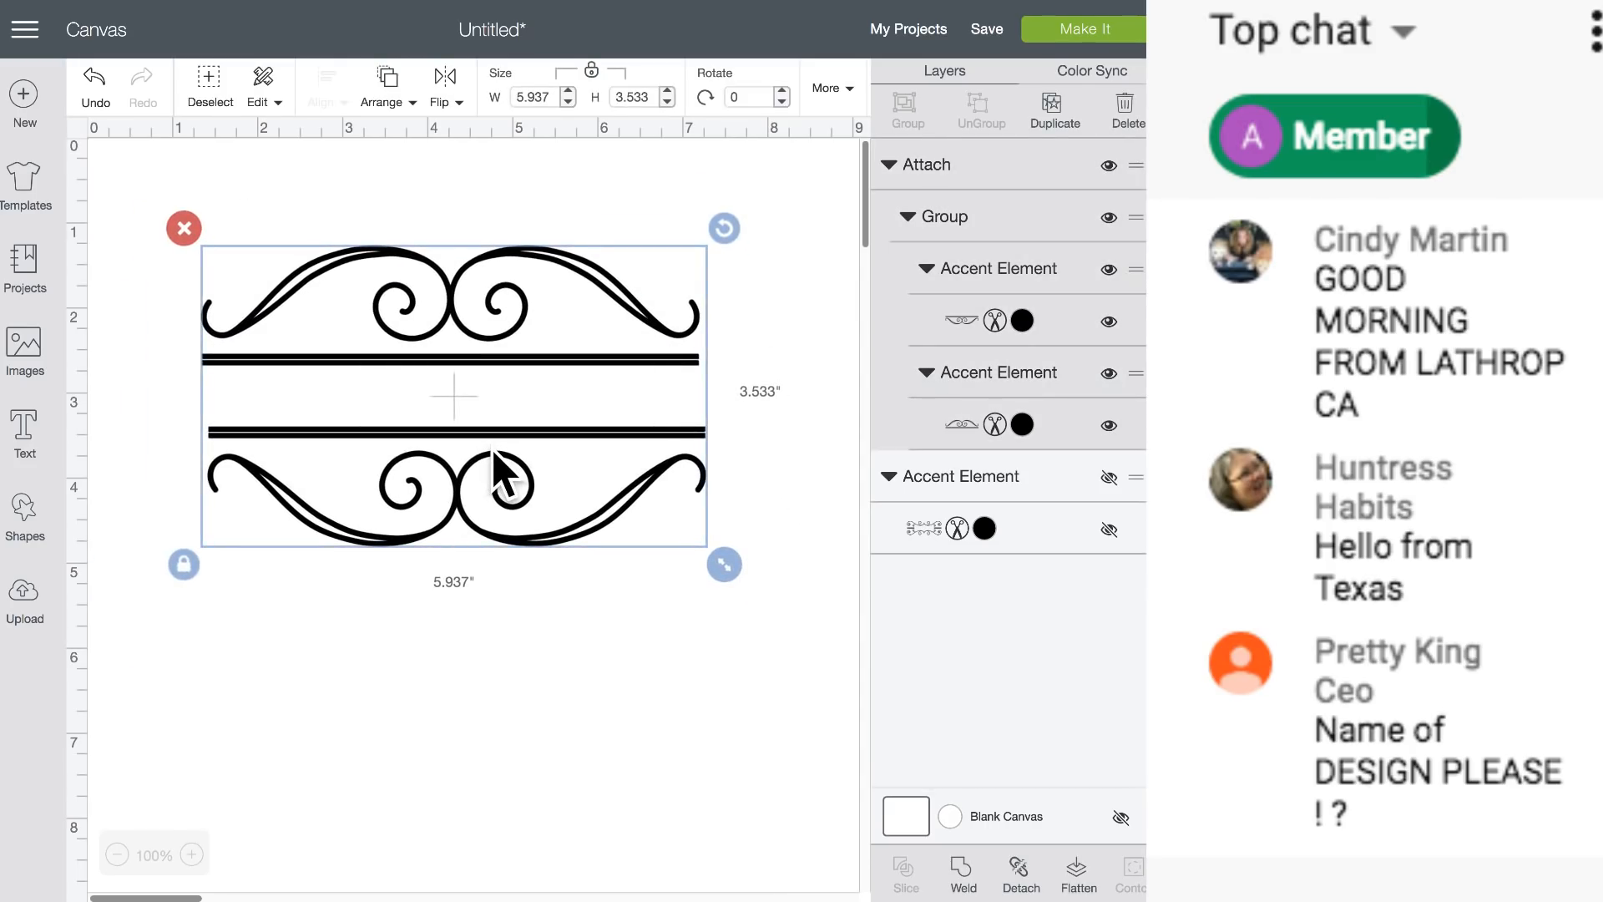
# Nudge the attached flourishes on the canvas, preview the cutting mat, shift them about 0.8 inch right on the mat, and return to the canvas.
pyautogui.moveTo(532, 501); pyautogui.dragTo(504, 507)
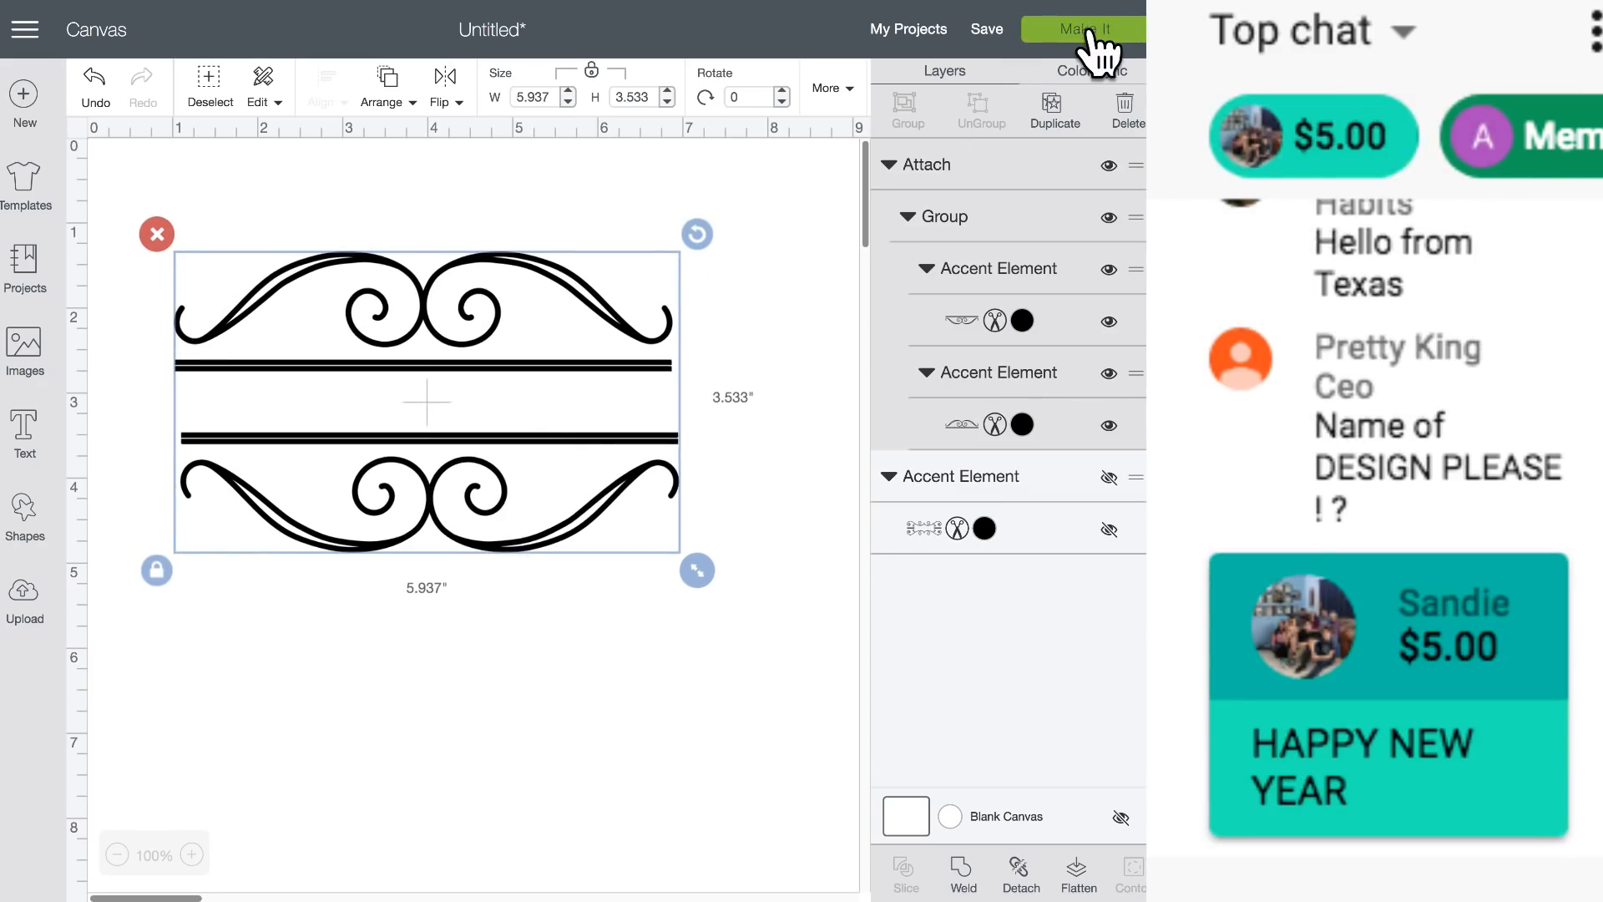
pyautogui.click(1089, 33)
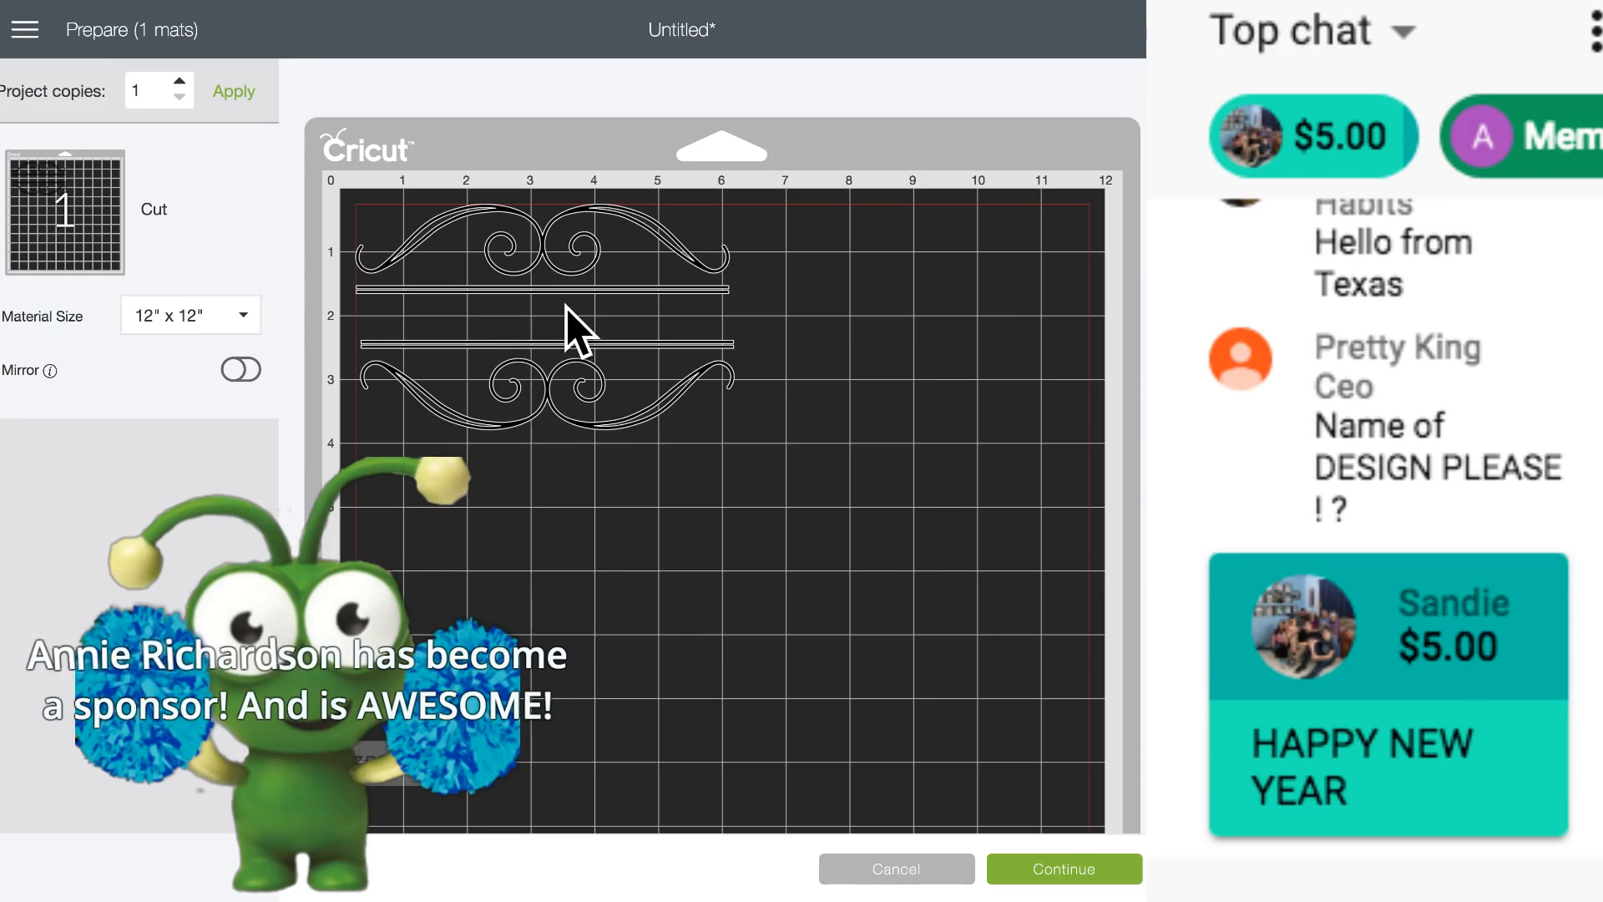
pyautogui.moveTo(562, 304); pyautogui.dragTo(598, 329)
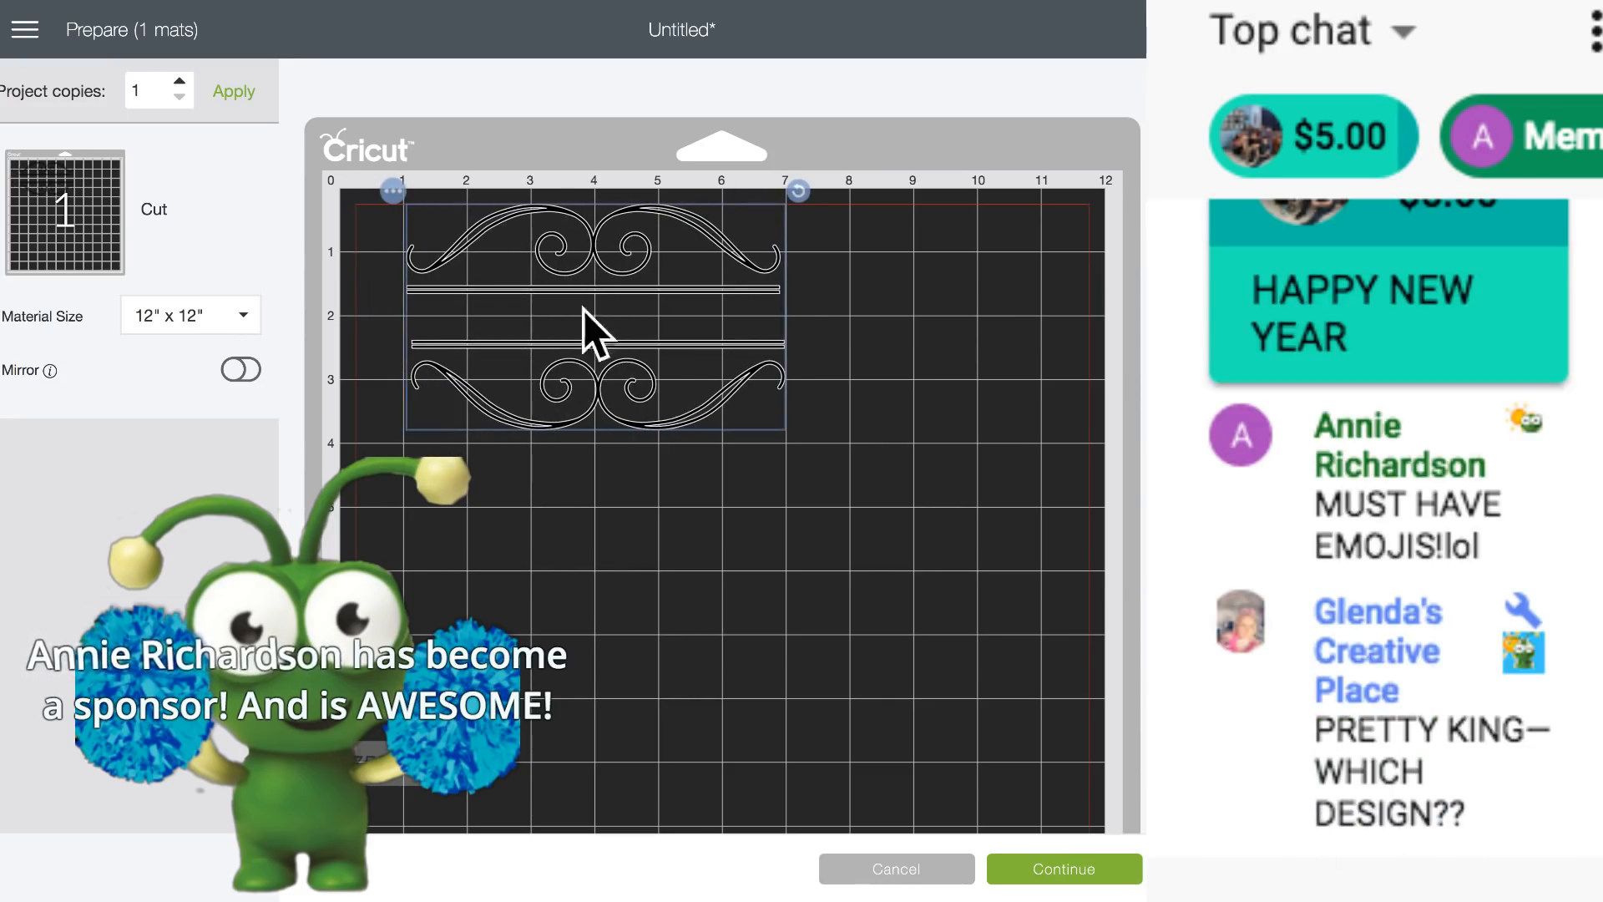
pyautogui.click(900, 870)
pyautogui.click(497, 347)
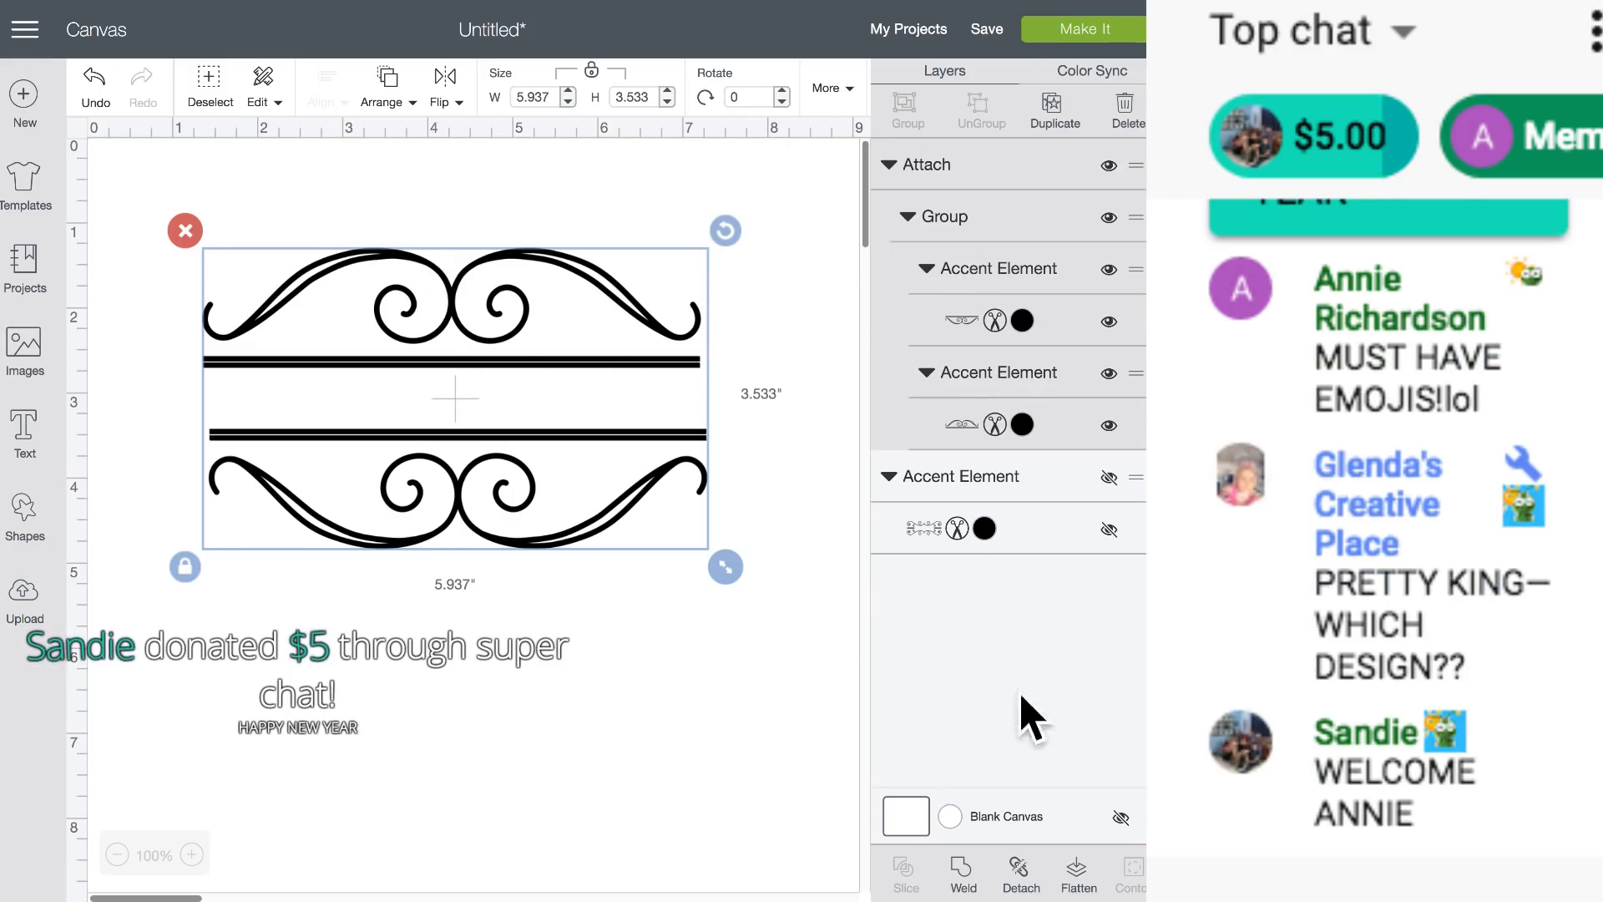
# Detach the flourish design and ungroup it into two separate accent elements.
pyautogui.click(1020, 866)
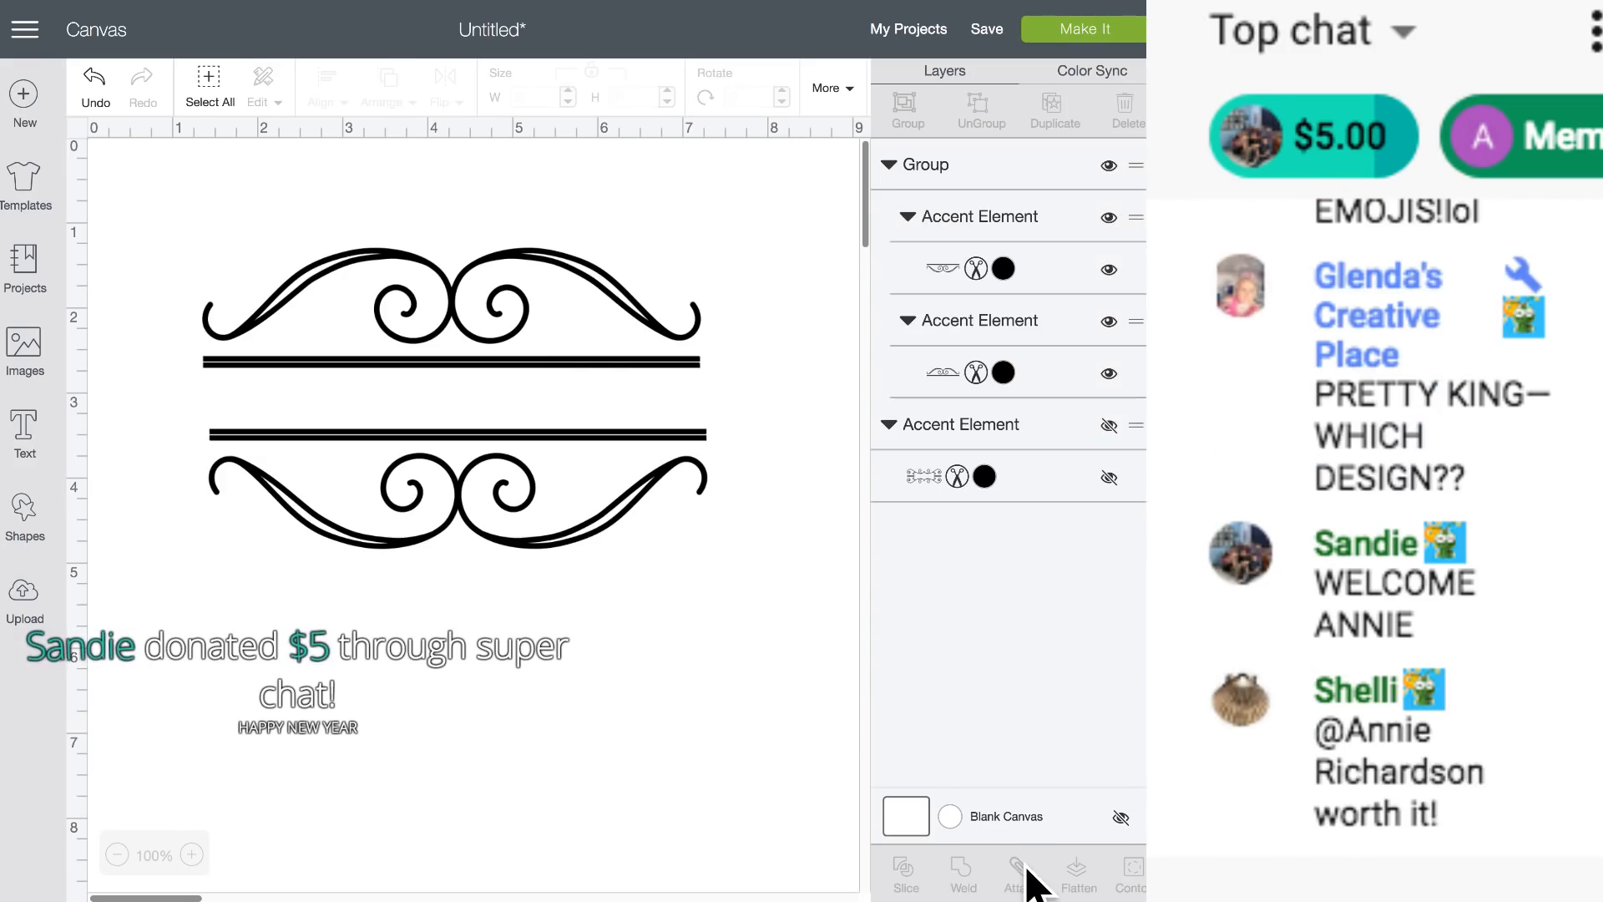
pyautogui.click(573, 329)
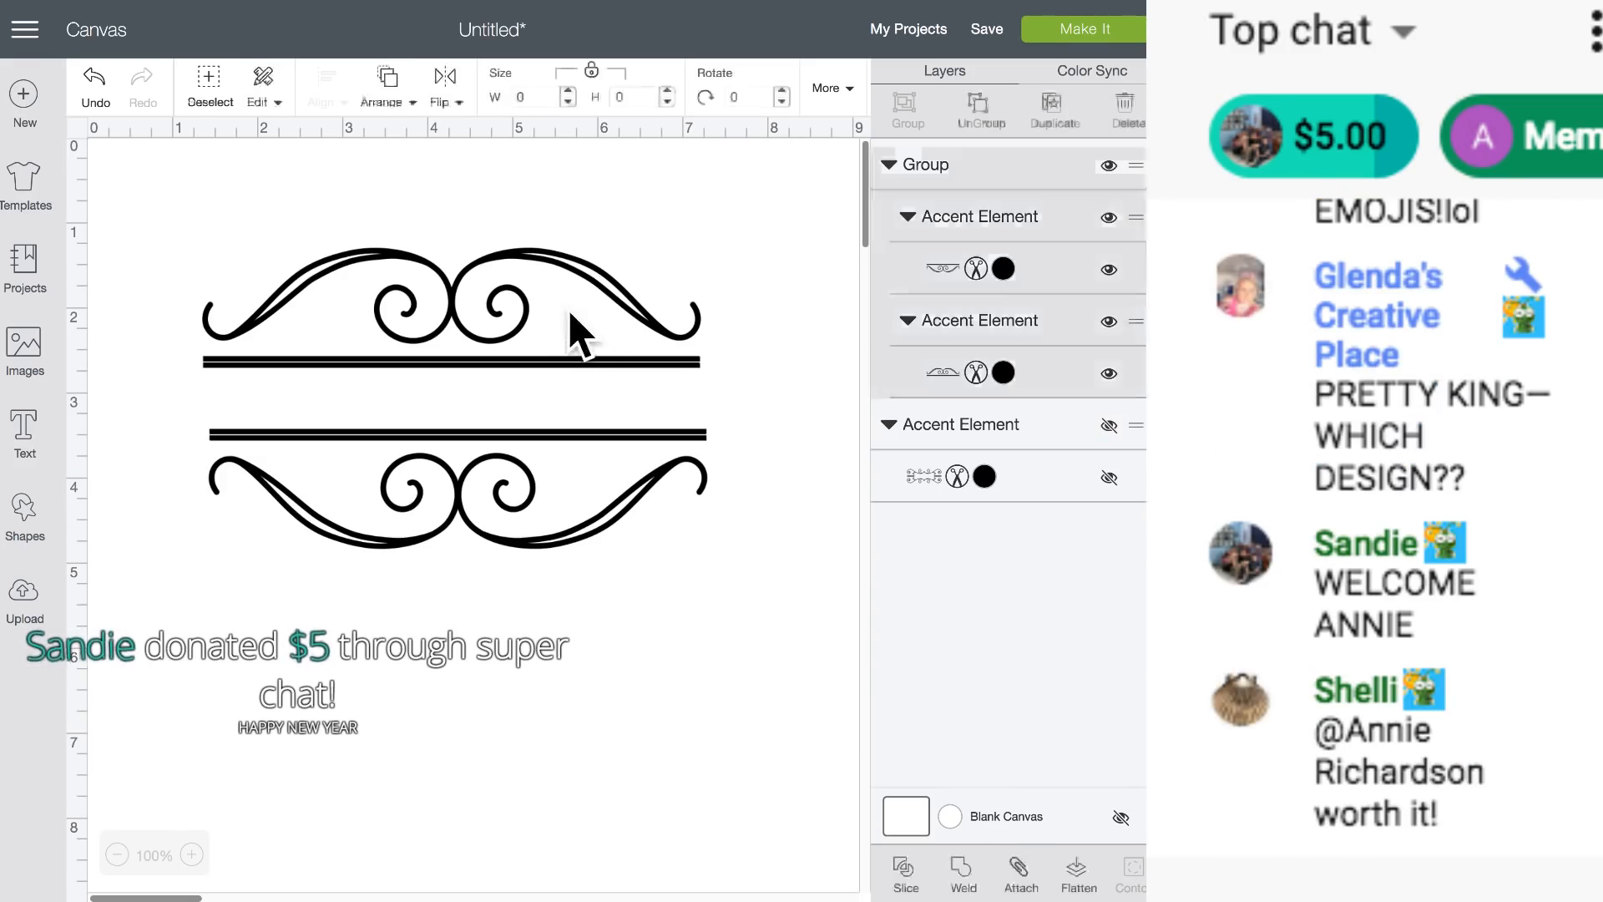
pyautogui.click(982, 126)
# Align both flourishes to their right edges and check that each one can be selected separately.
pyautogui.moveTo(385, 173); pyautogui.dragTo(793, 504)
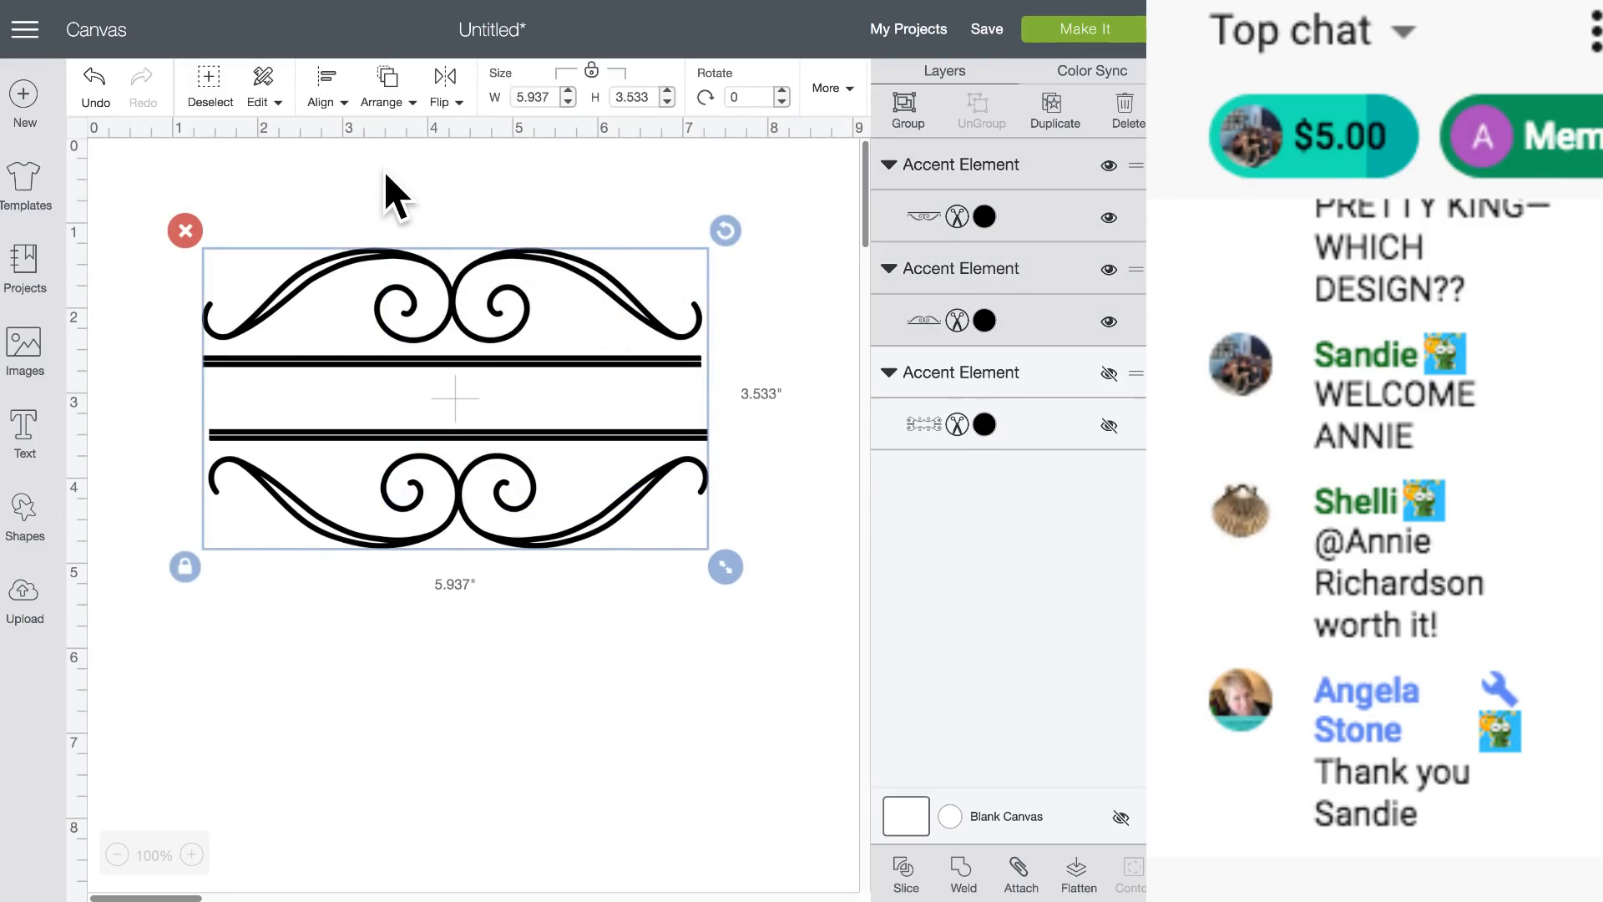
pyautogui.click(327, 87)
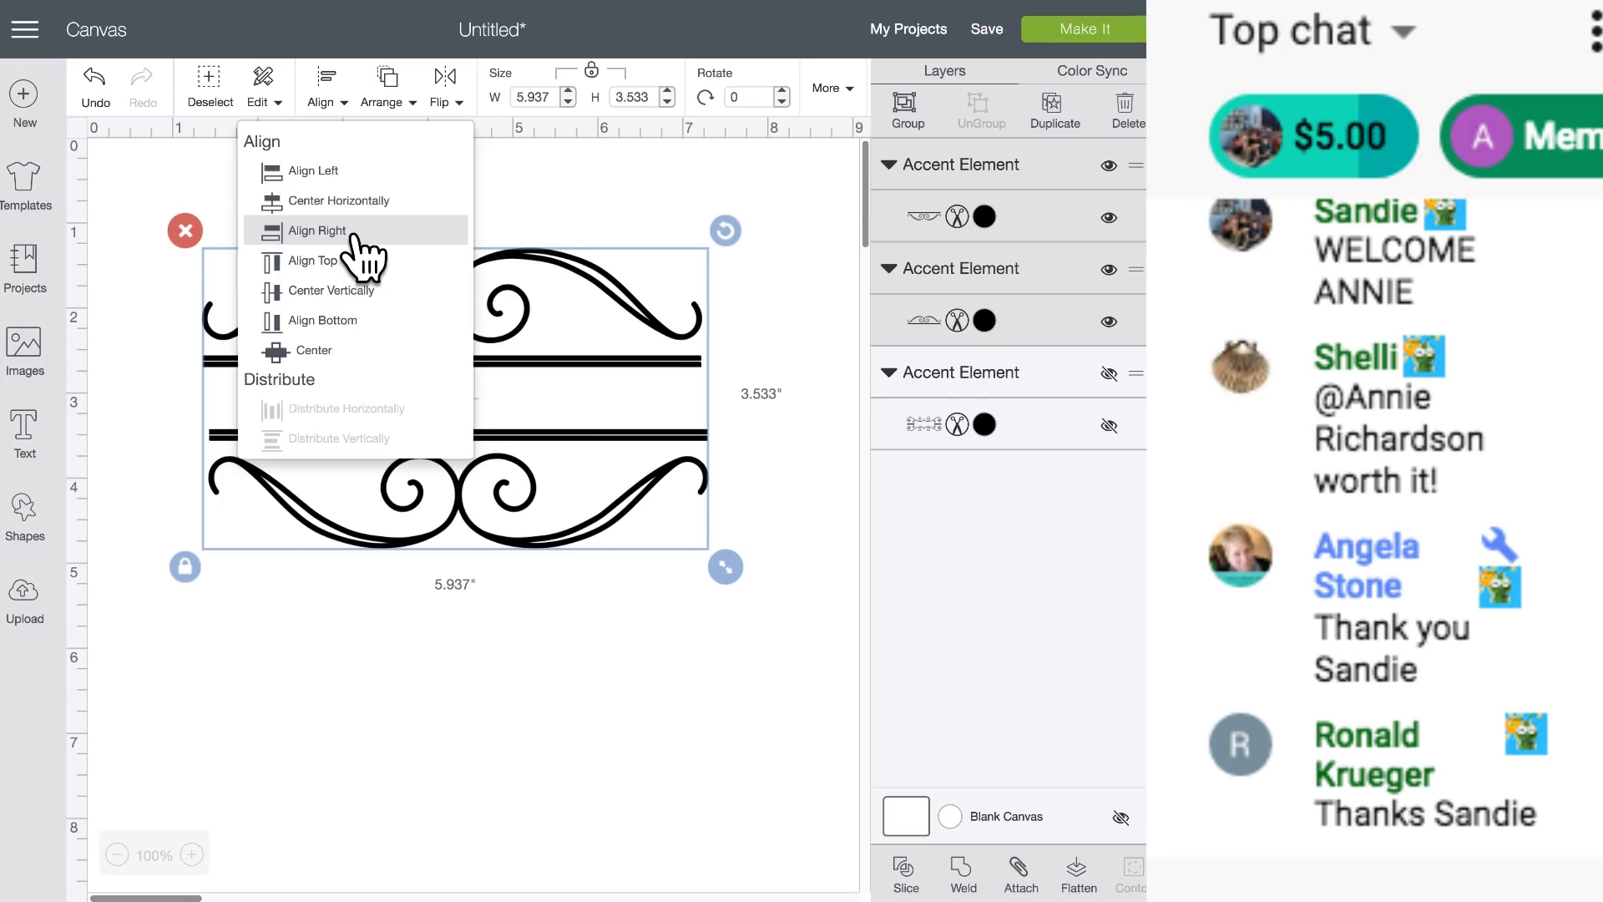
pyautogui.click(317, 230)
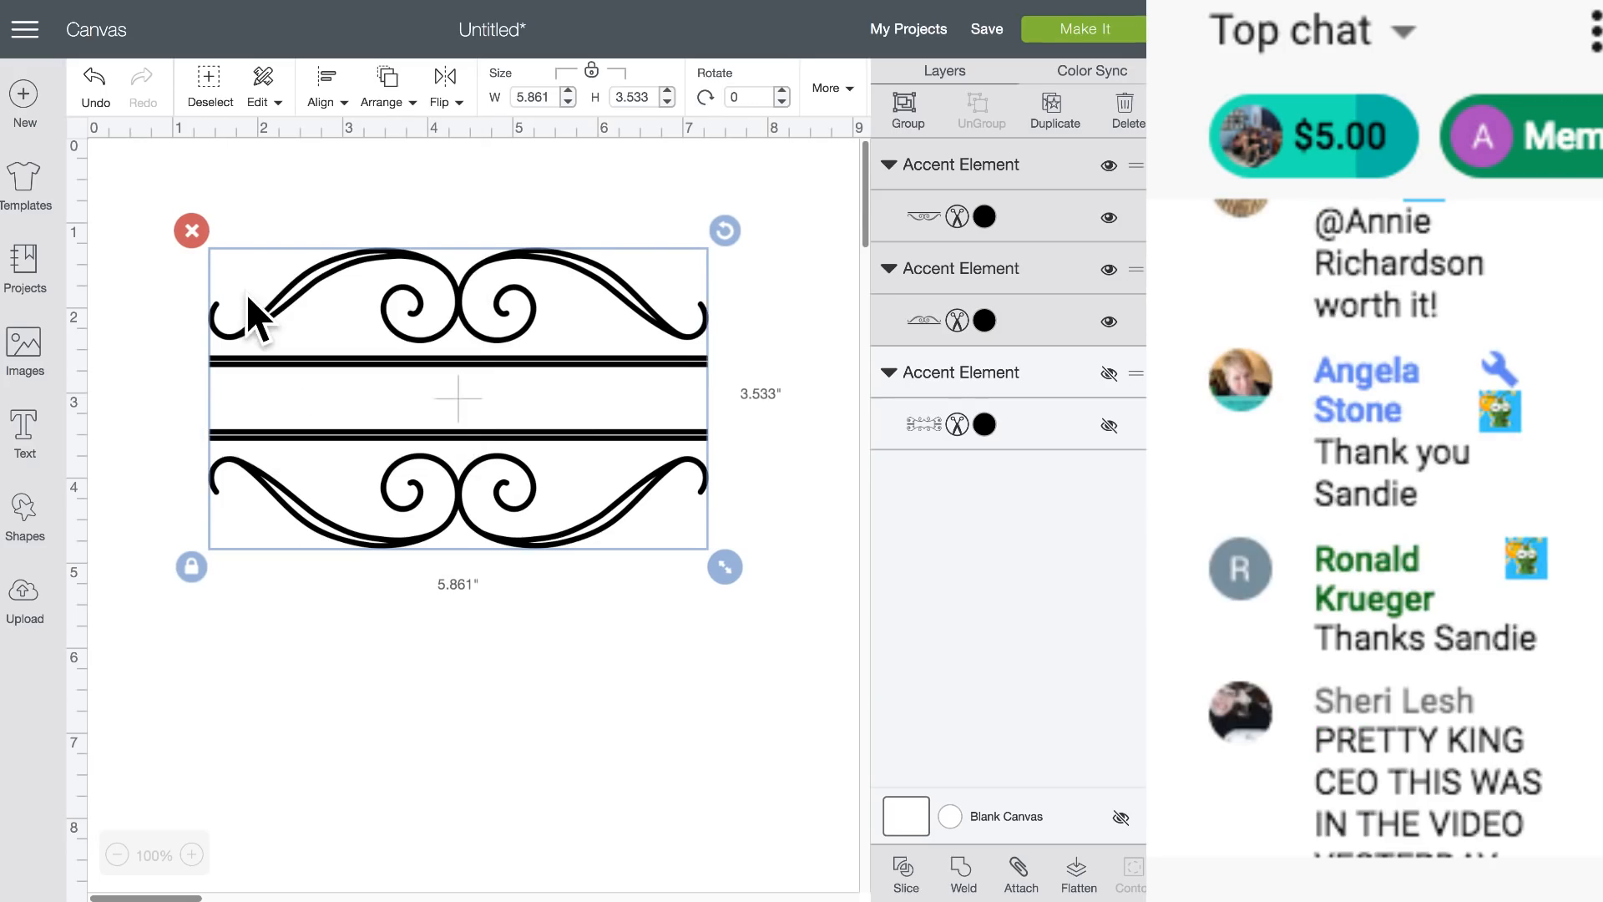
pyautogui.click(554, 615)
pyautogui.click(512, 458)
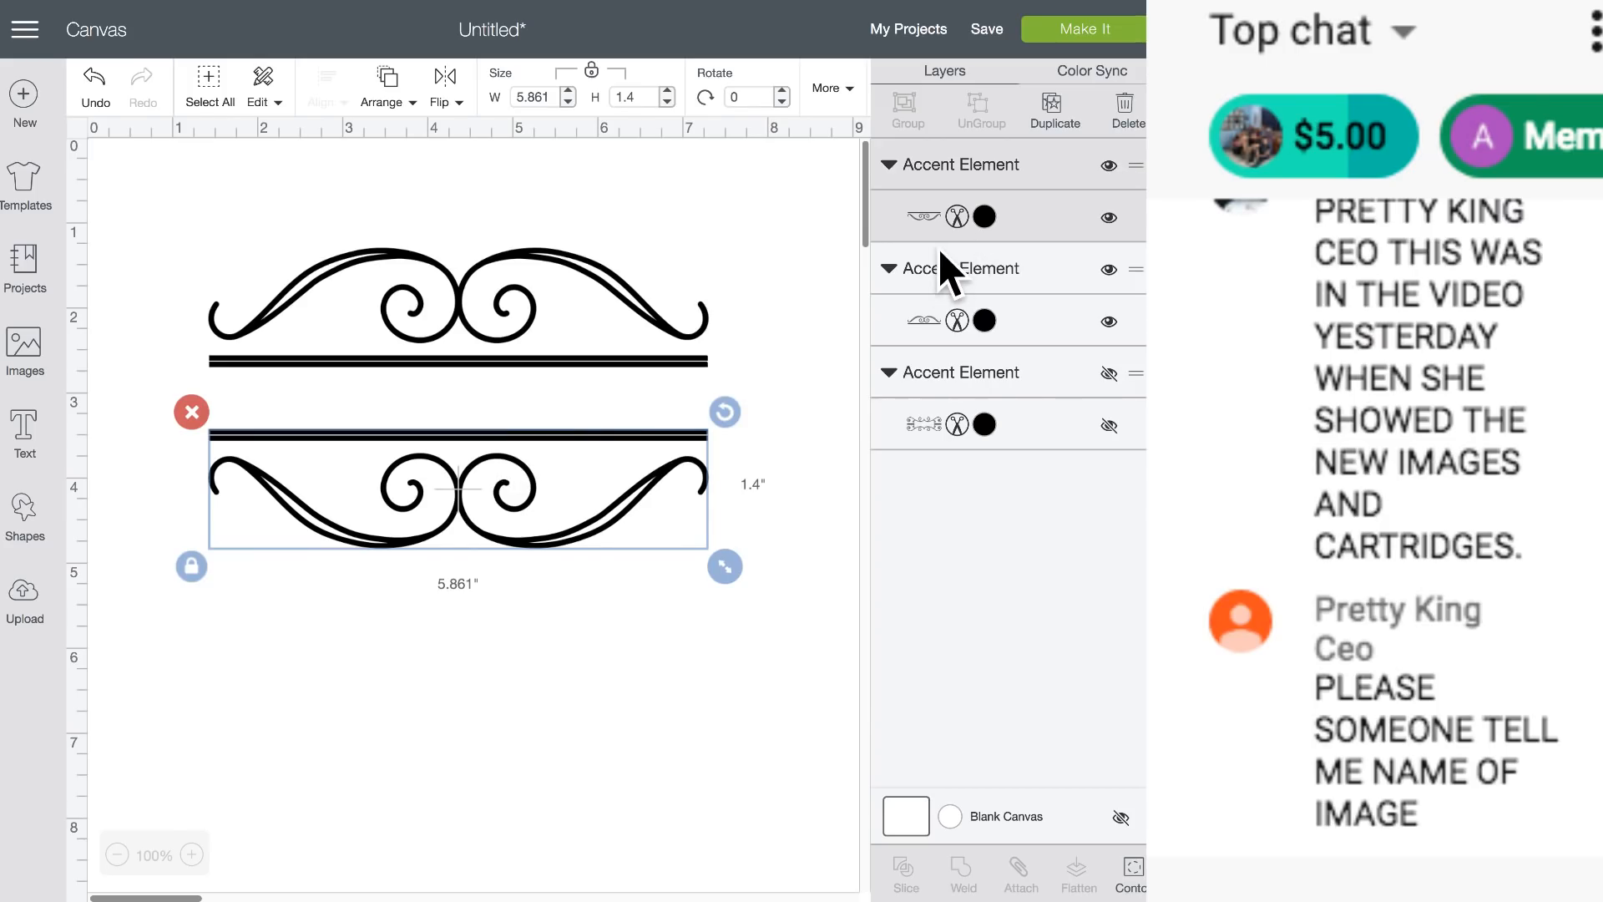
pyautogui.click(950, 272)
pyautogui.click(598, 188)
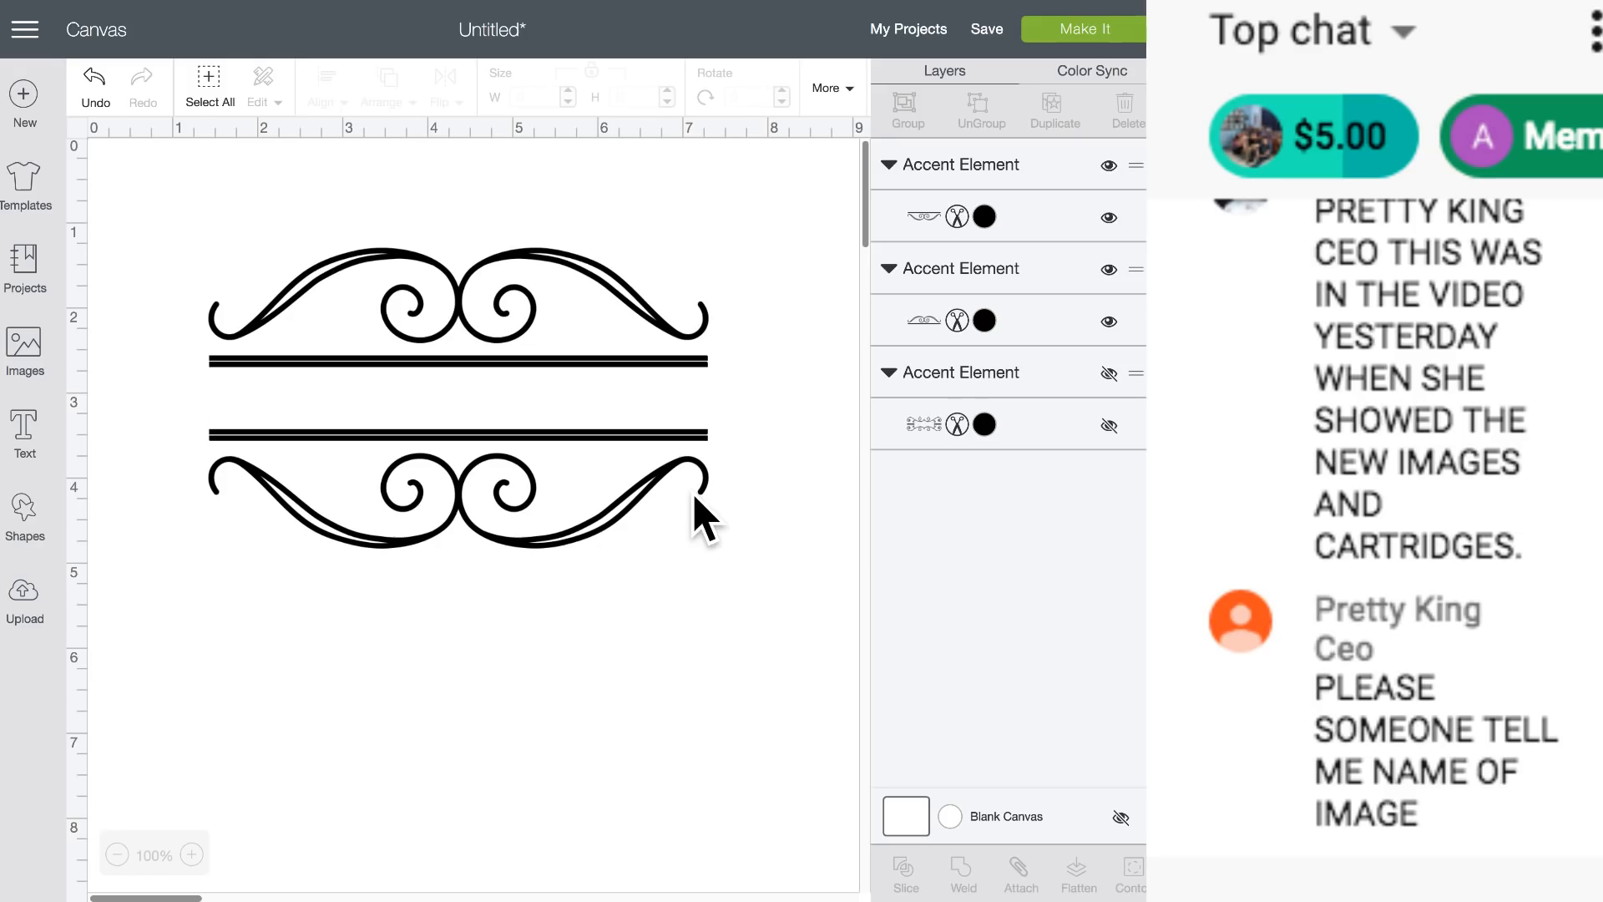
# Add a Cricut Sans text with the full name in capital letters below the flourishes.
pyautogui.click(31, 436)
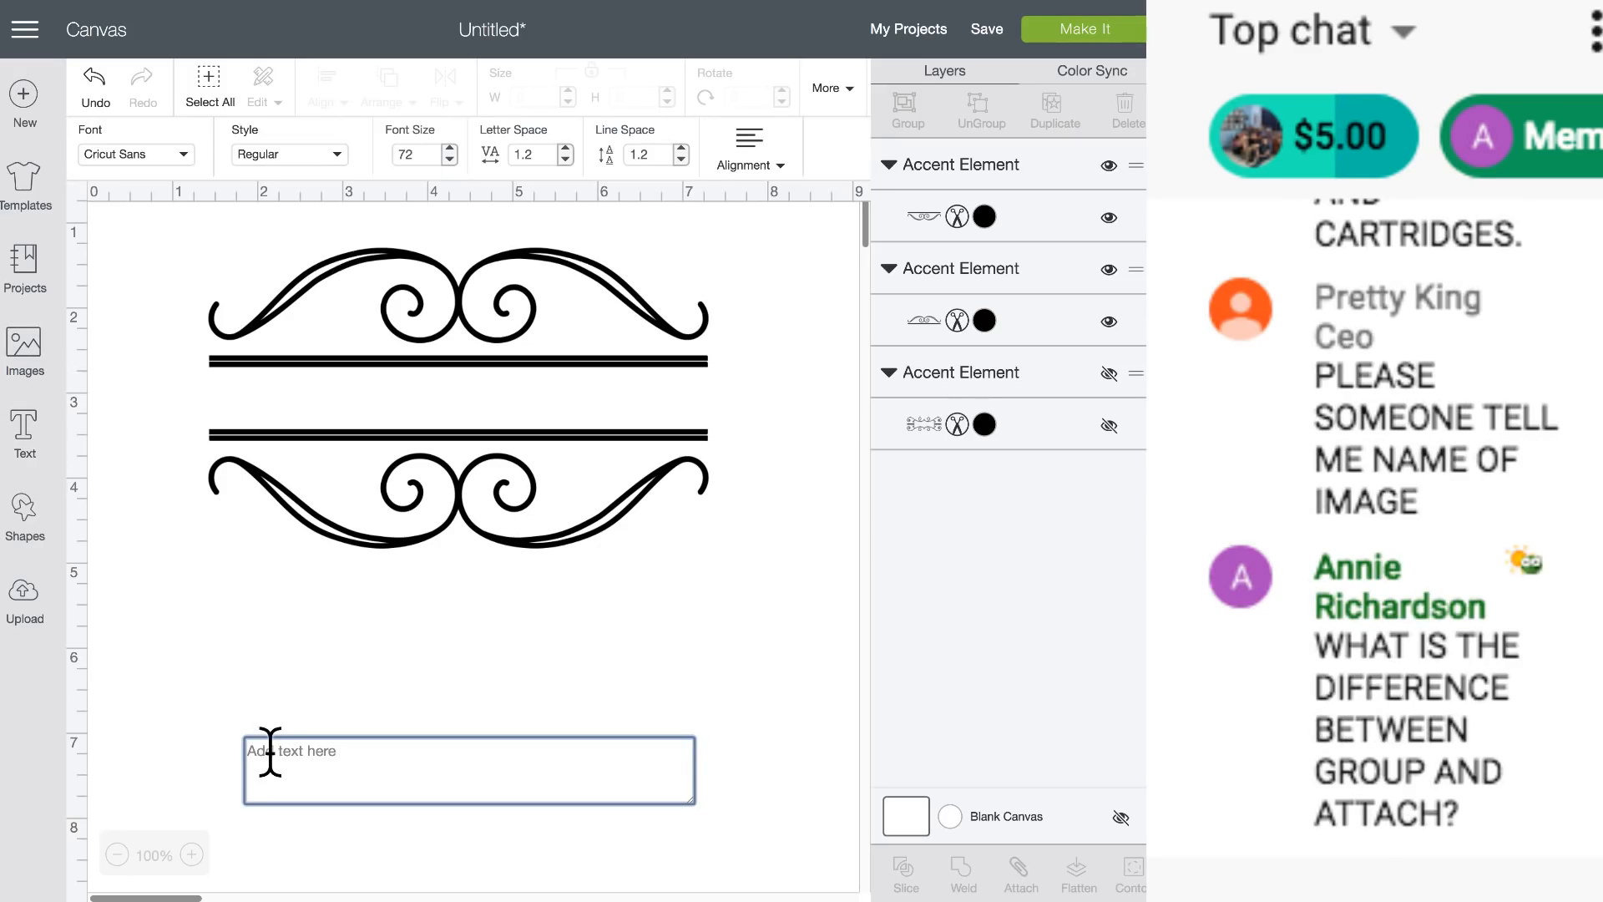
pyautogui.write('Melody')
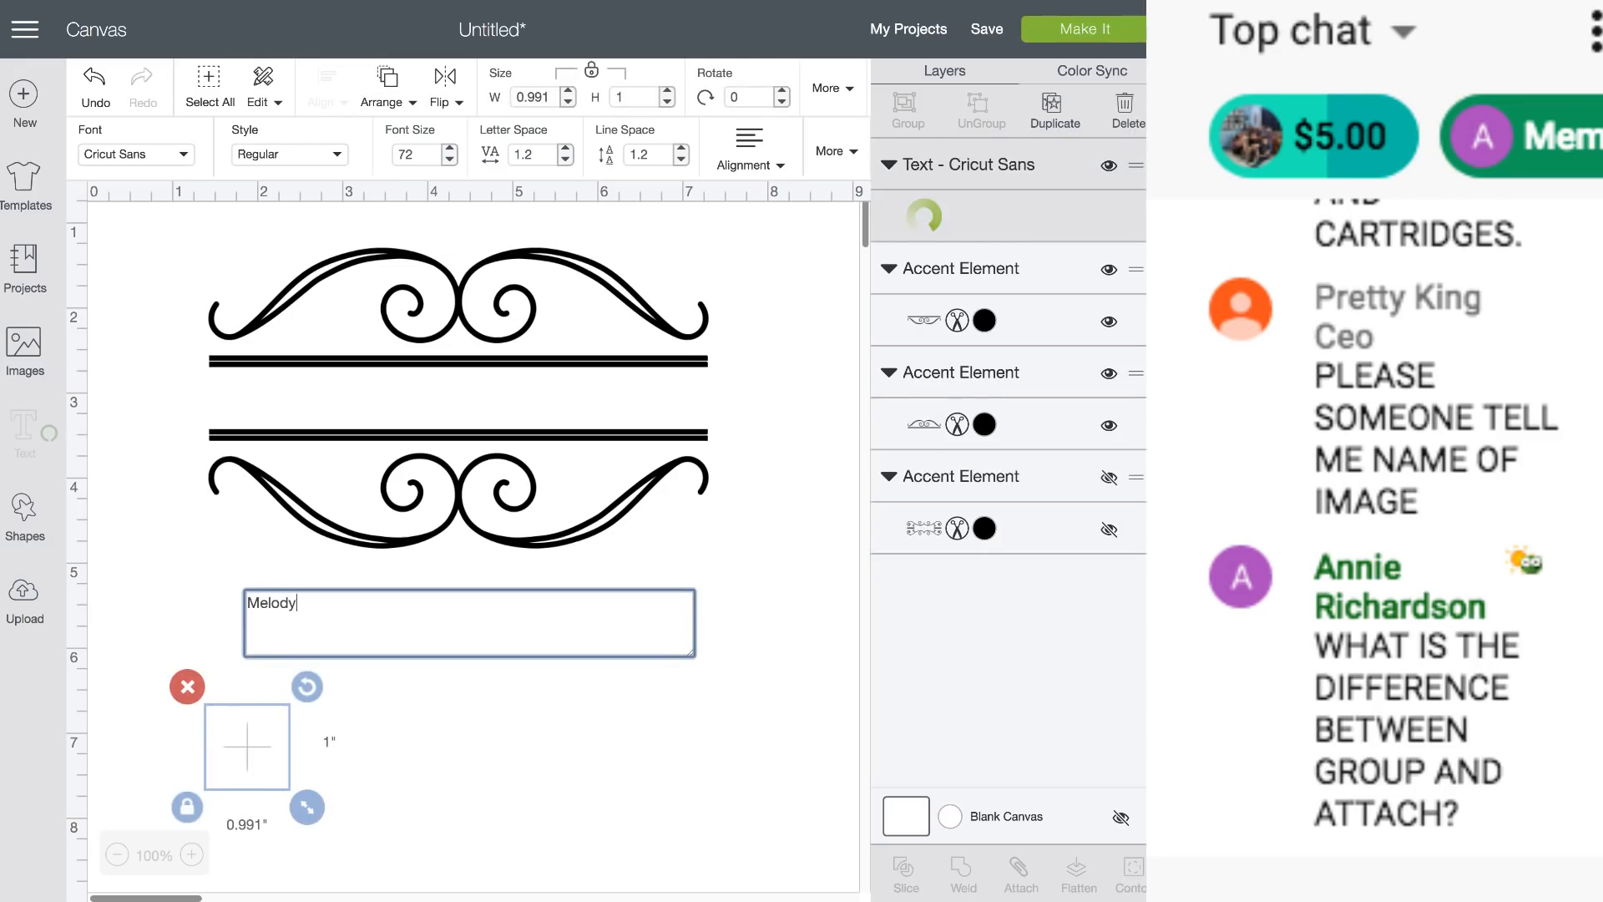
pyautogui.press('BackSpace')
pyautogui.press('BackSpace')
pyautogui.press('BackSpace')
pyautogui.press('BackSpace')
pyautogui.press('BackSpace')
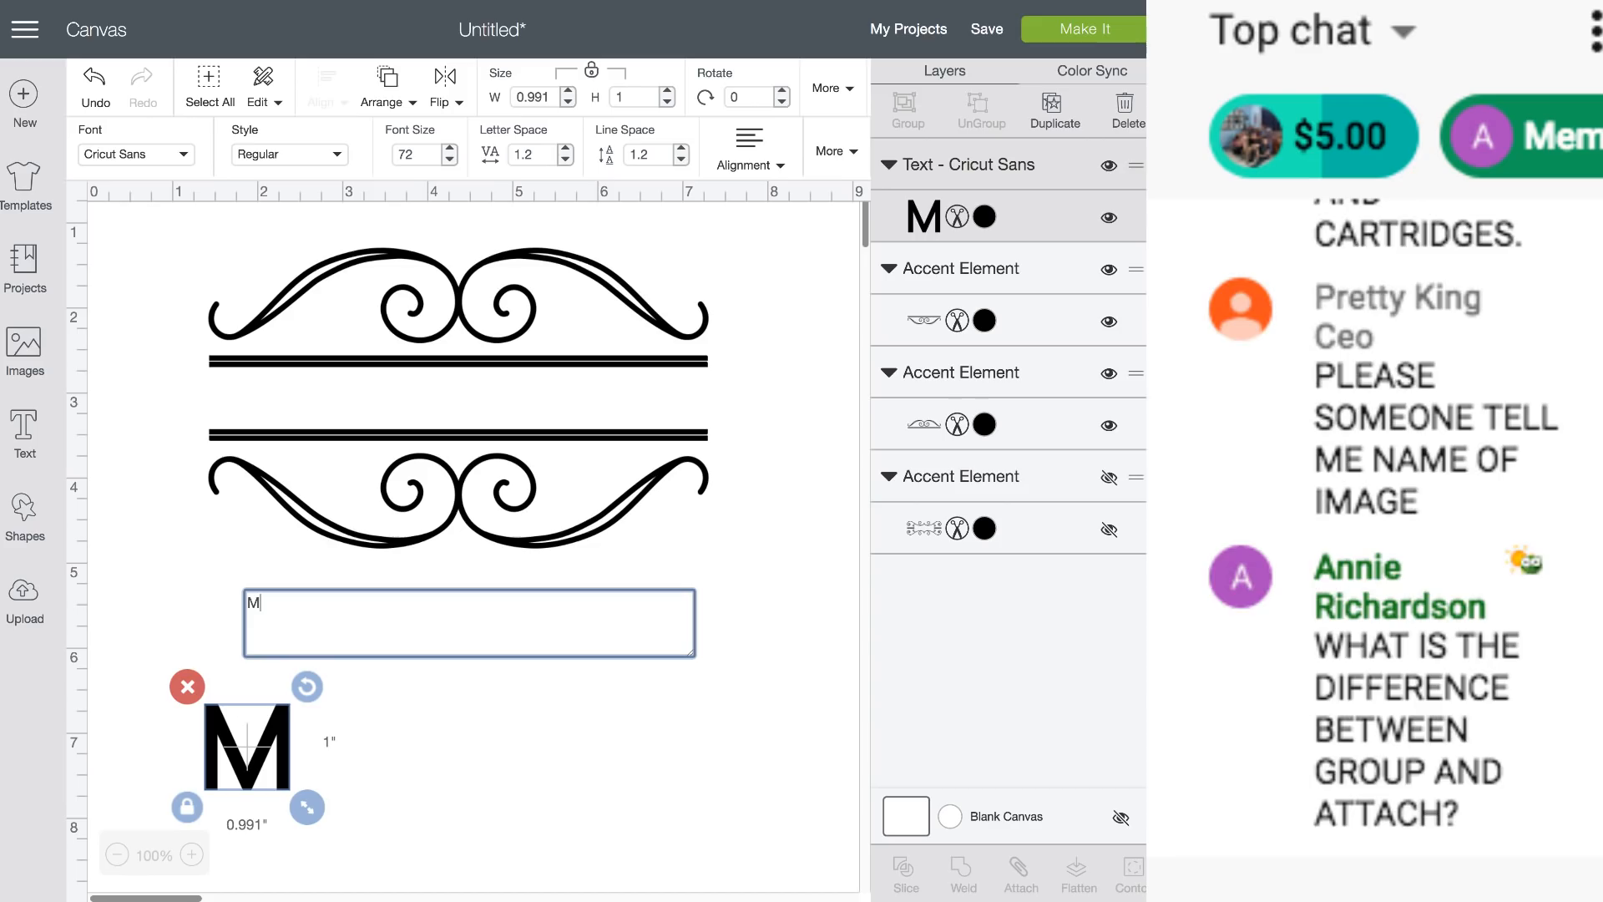
pyautogui.write('ELODY')
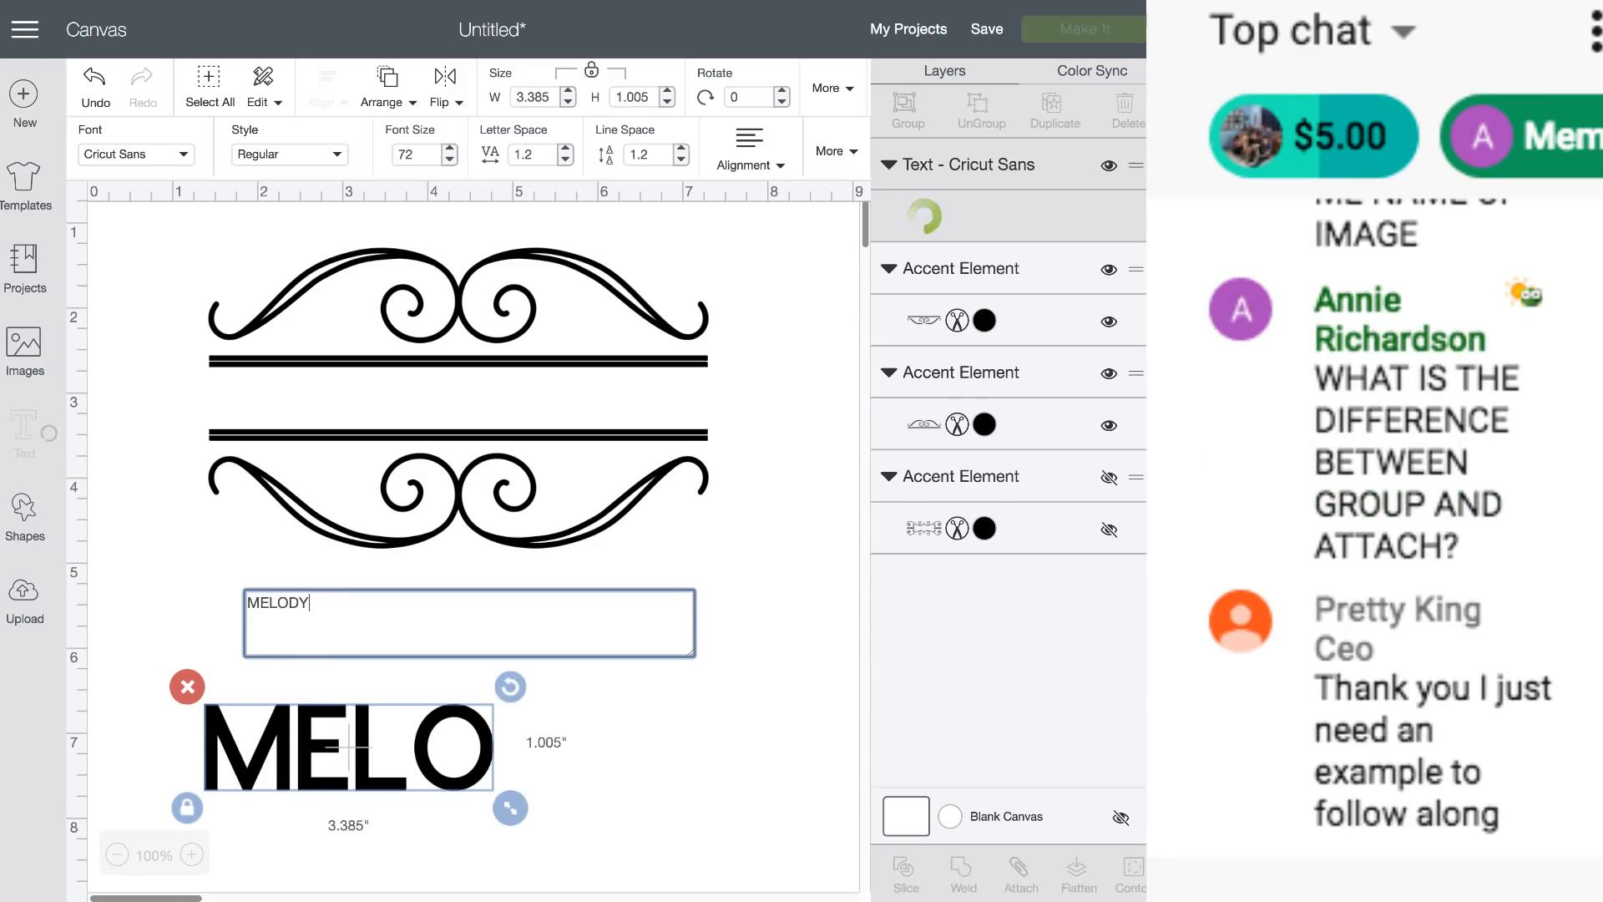
pyautogui.write(' L')
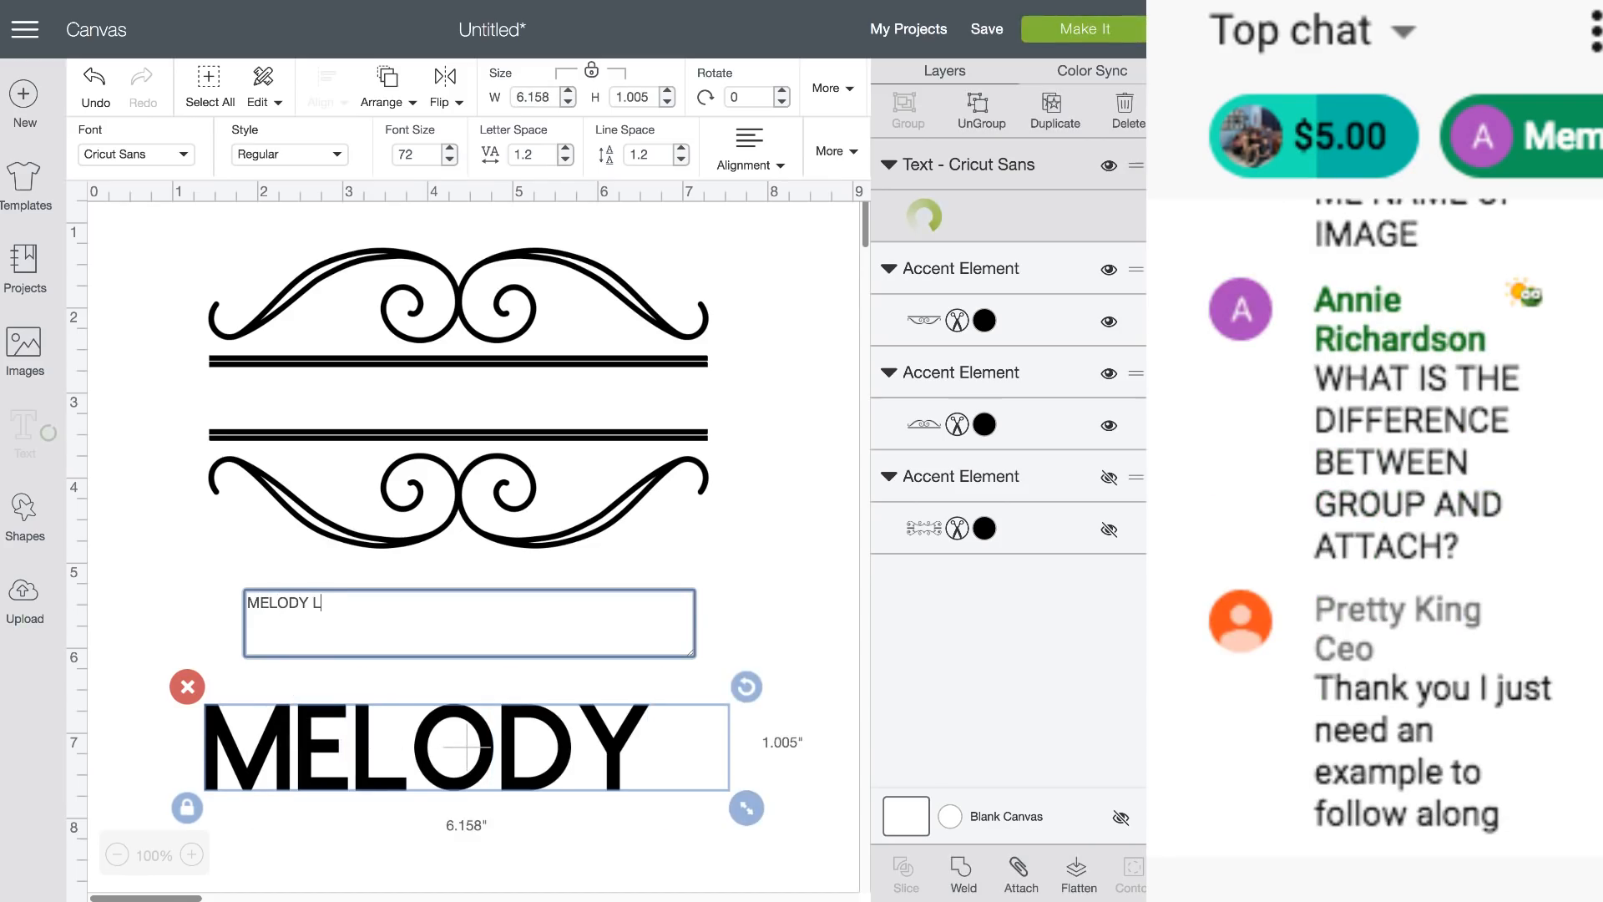
pyautogui.write('ANE')
# Scale the name text to about 5.767 by 0.662 inches and place it between the two flourishes.
pyautogui.moveTo(473, 763); pyautogui.dragTo(419, 501)
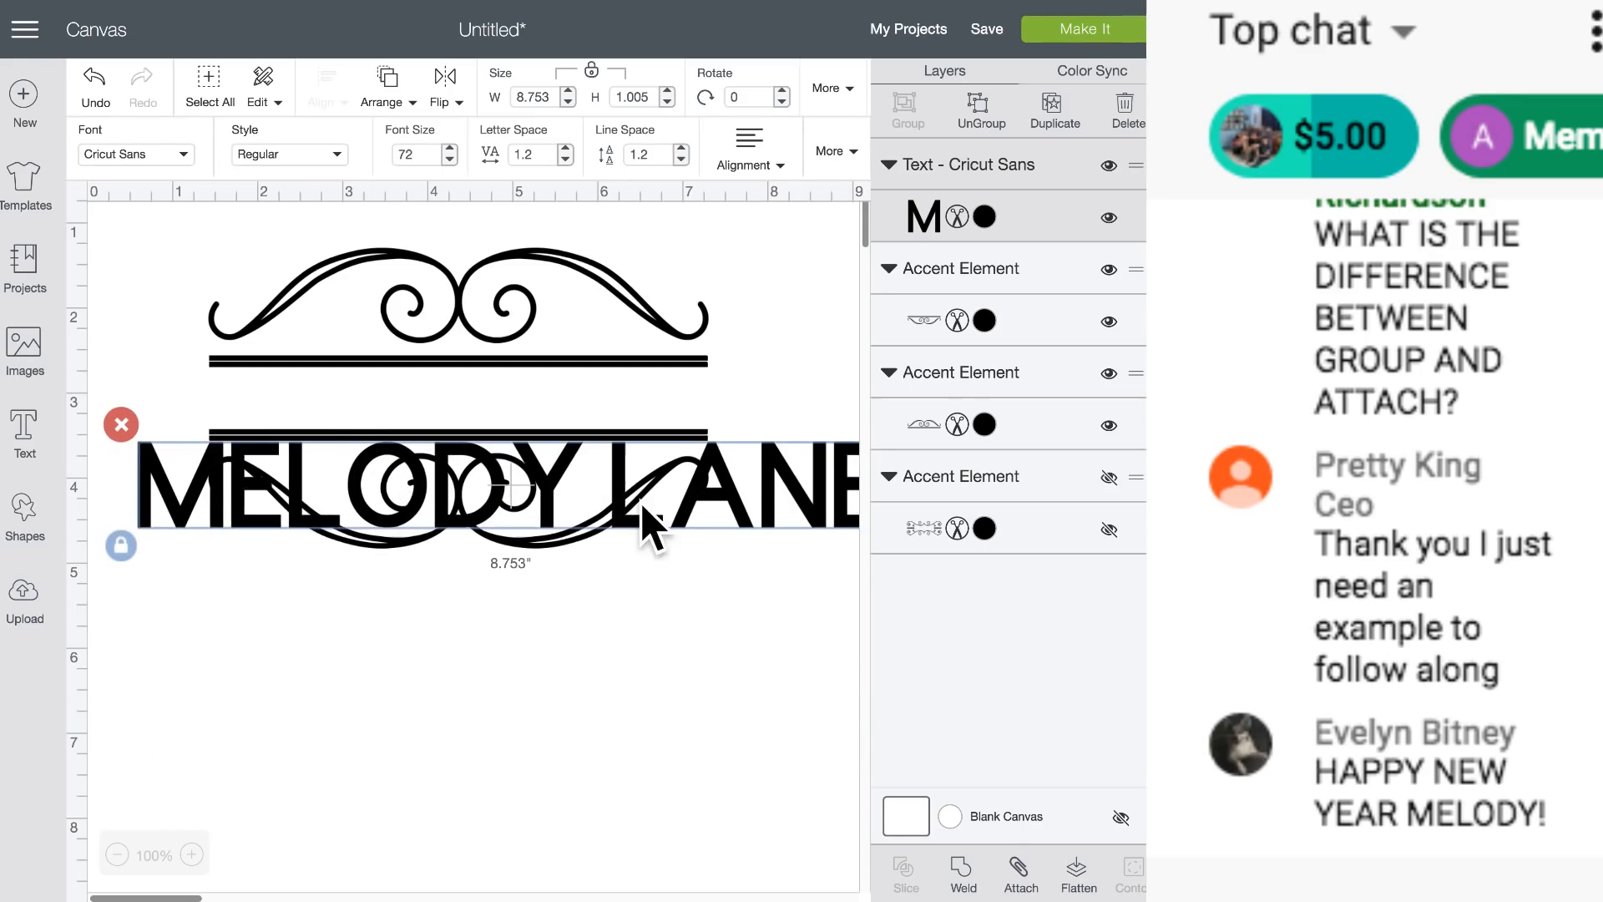
pyautogui.hscroll(4, 647, 526)
pyautogui.moveTo(601, 546); pyautogui.dragTo(358, 512)
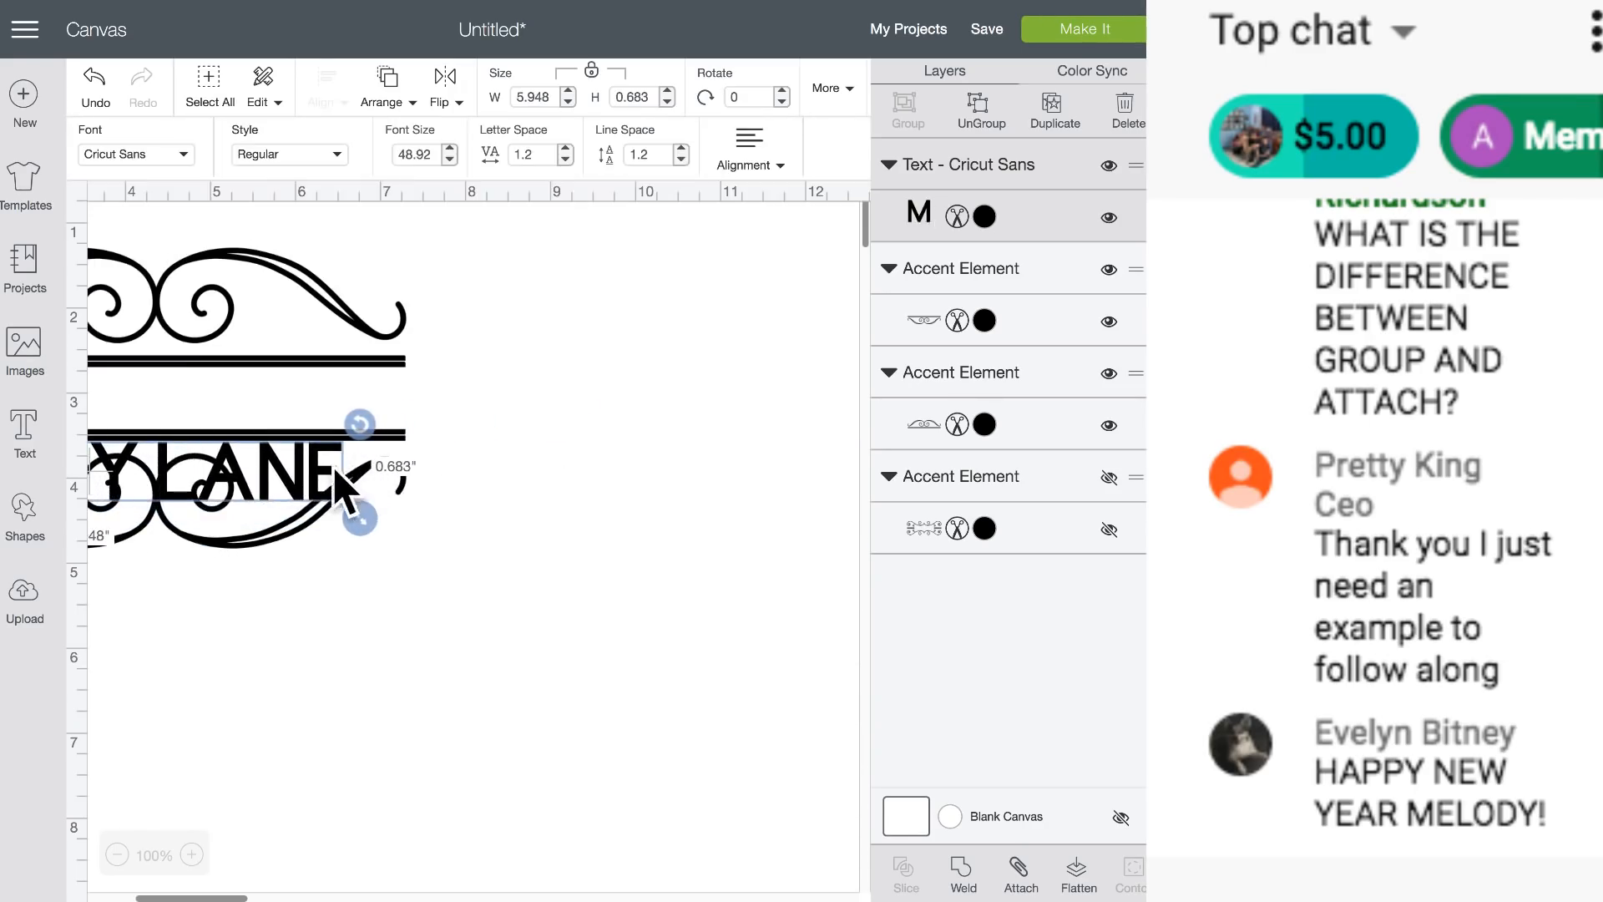
pyautogui.moveTo(225, 476); pyautogui.dragTo(401, 401)
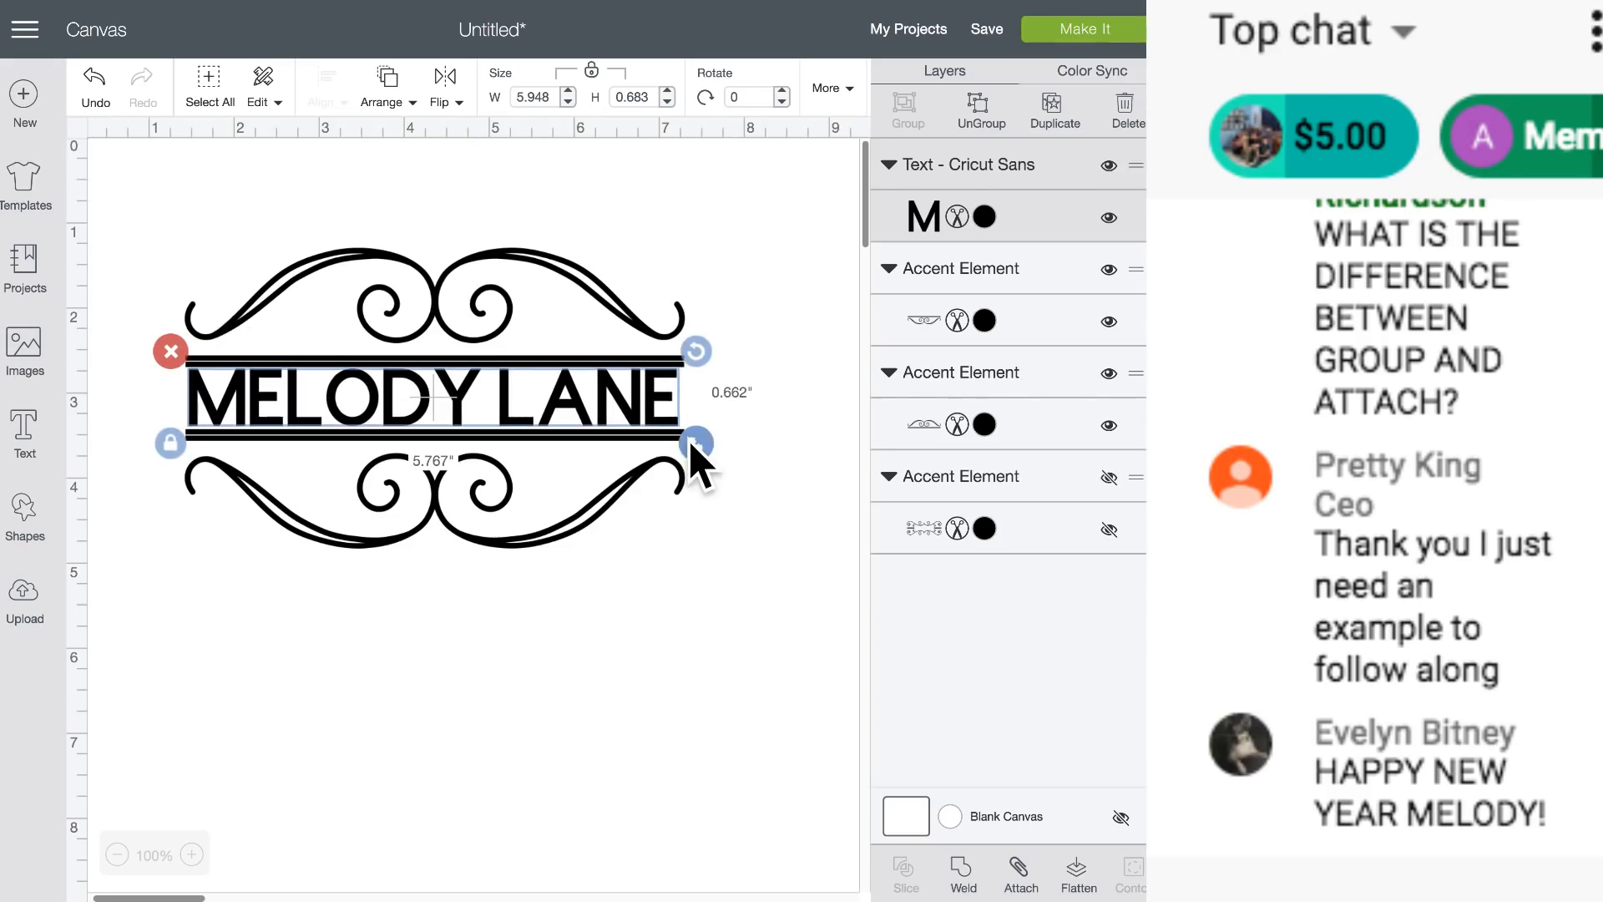
pyautogui.click(173, 443)
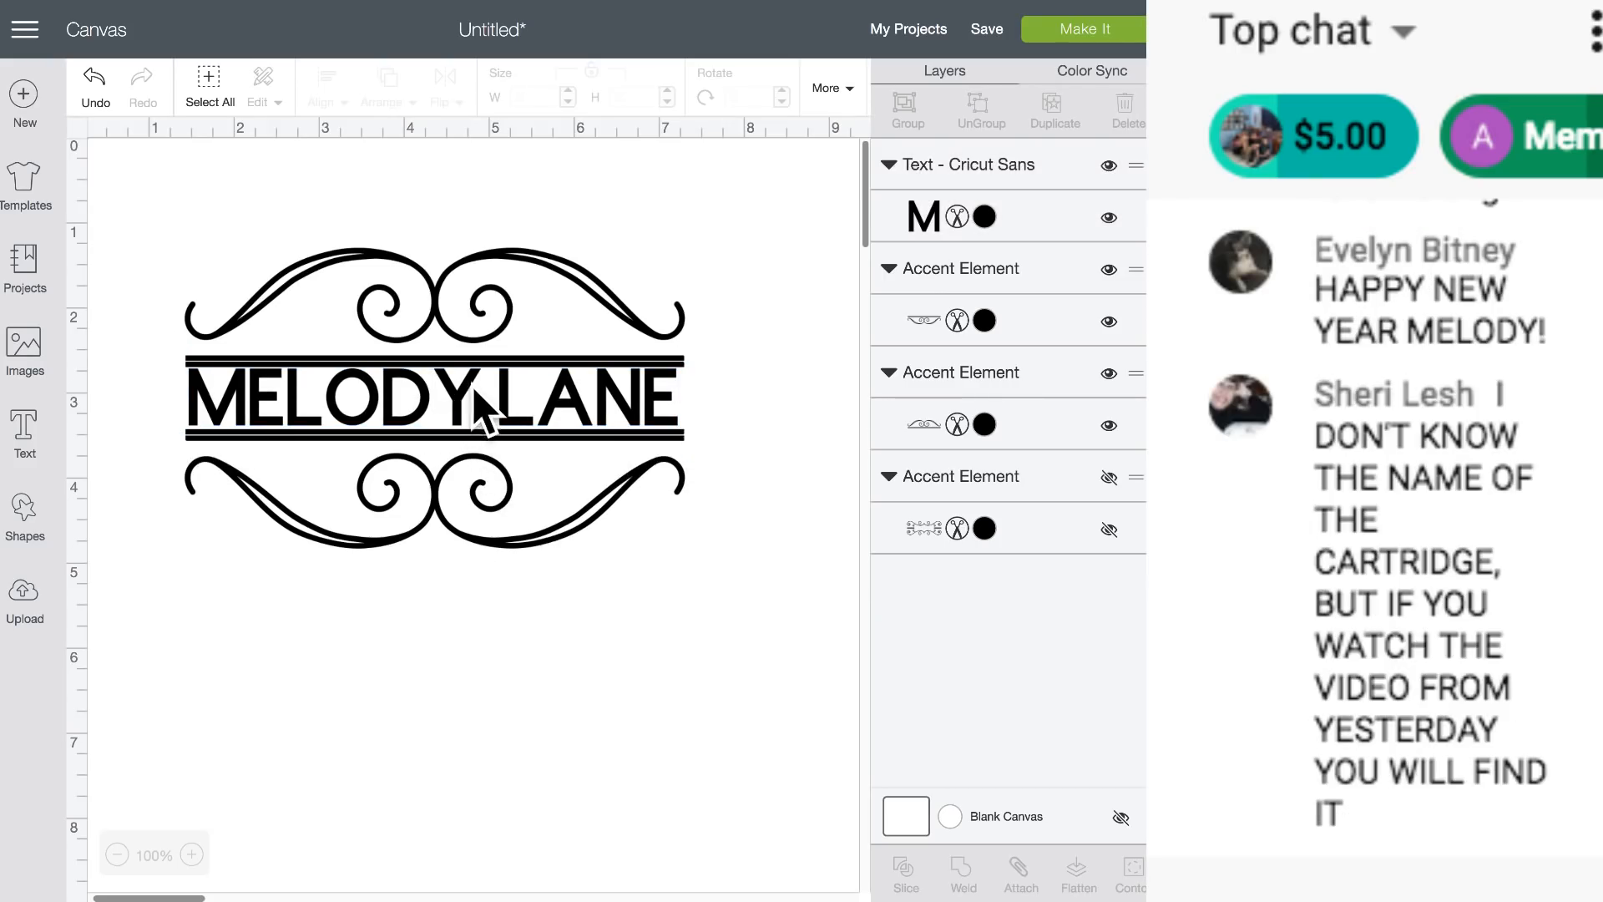
pyautogui.moveTo(484, 411); pyautogui.dragTo(472, 402)
pyautogui.click(654, 673)
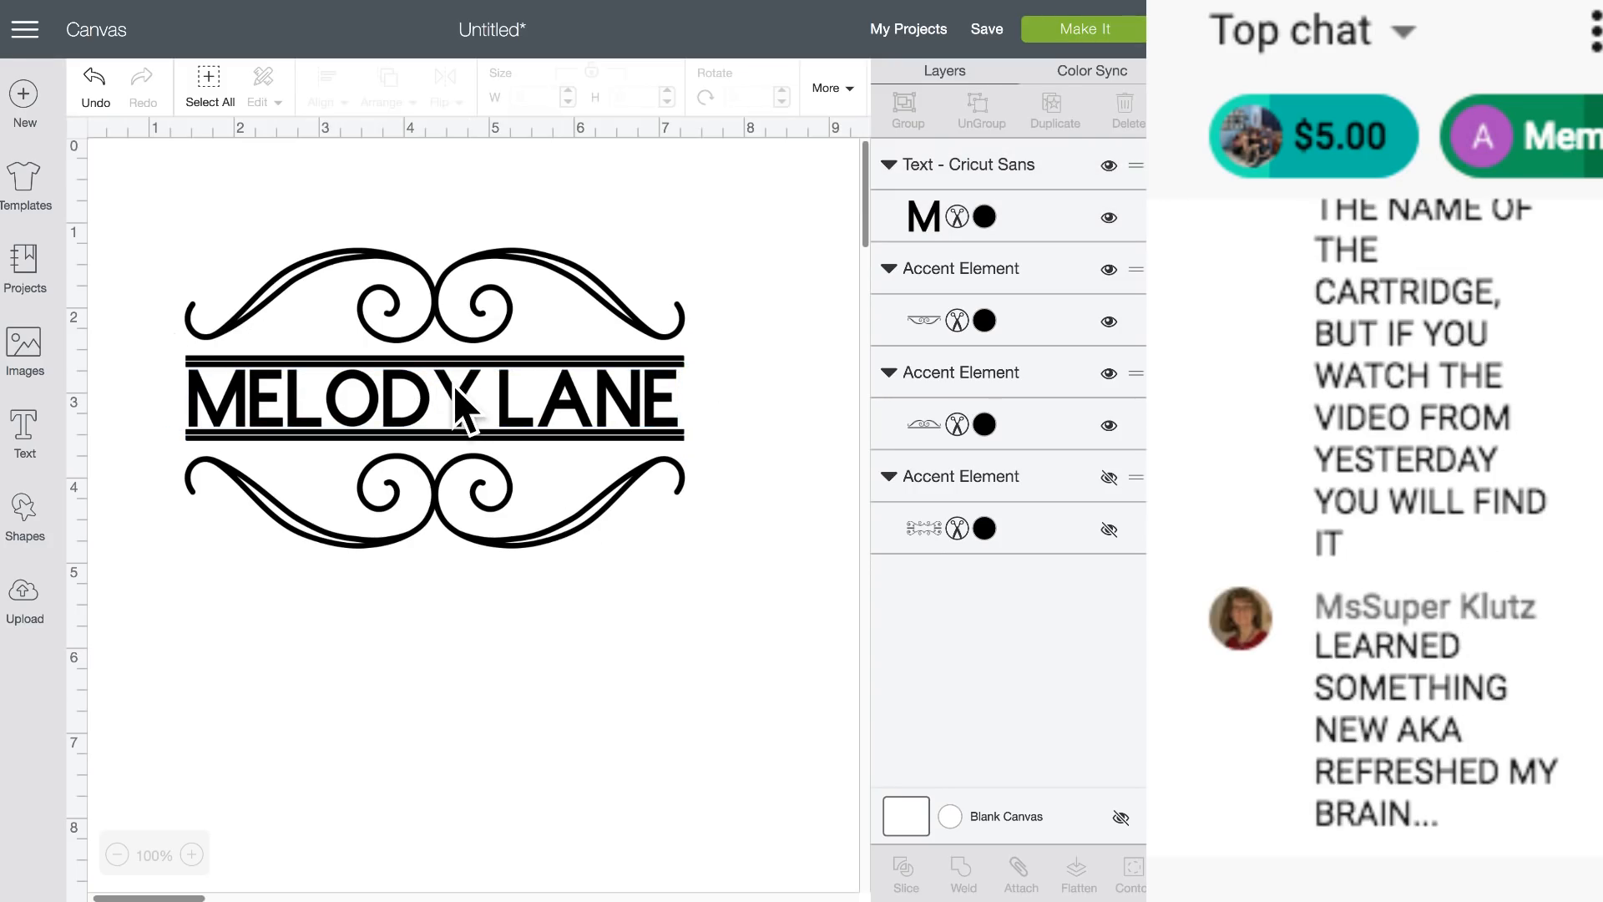
# Change the name text's cut color from black to pink using the basic colors.
pyautogui.click(459, 408)
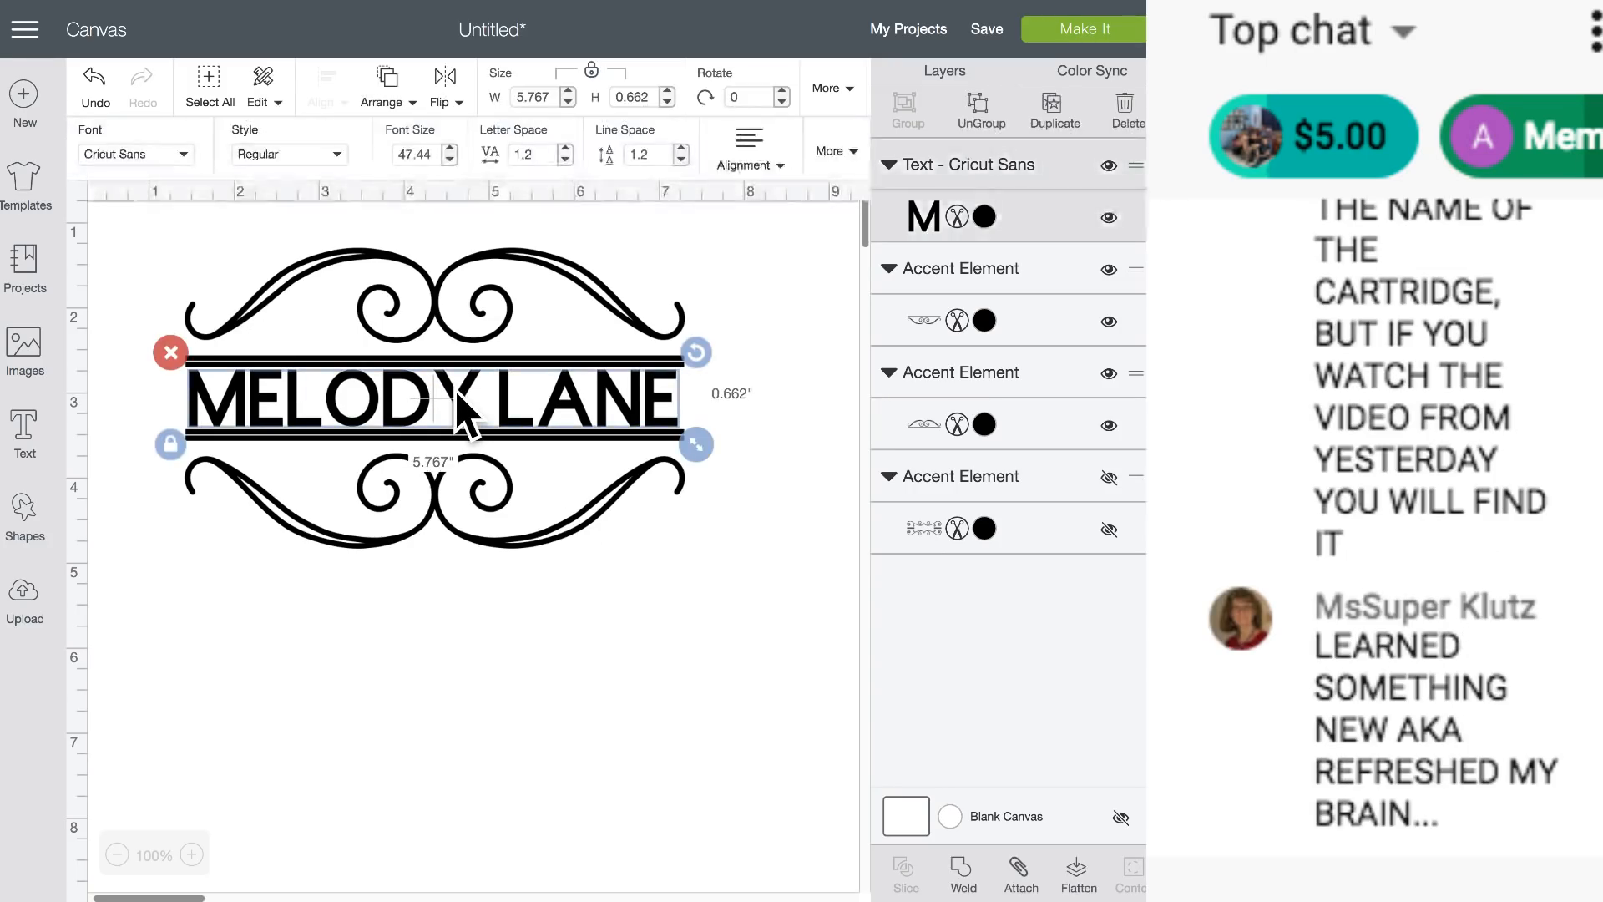
pyautogui.click(985, 219)
pyautogui.click(985, 219)
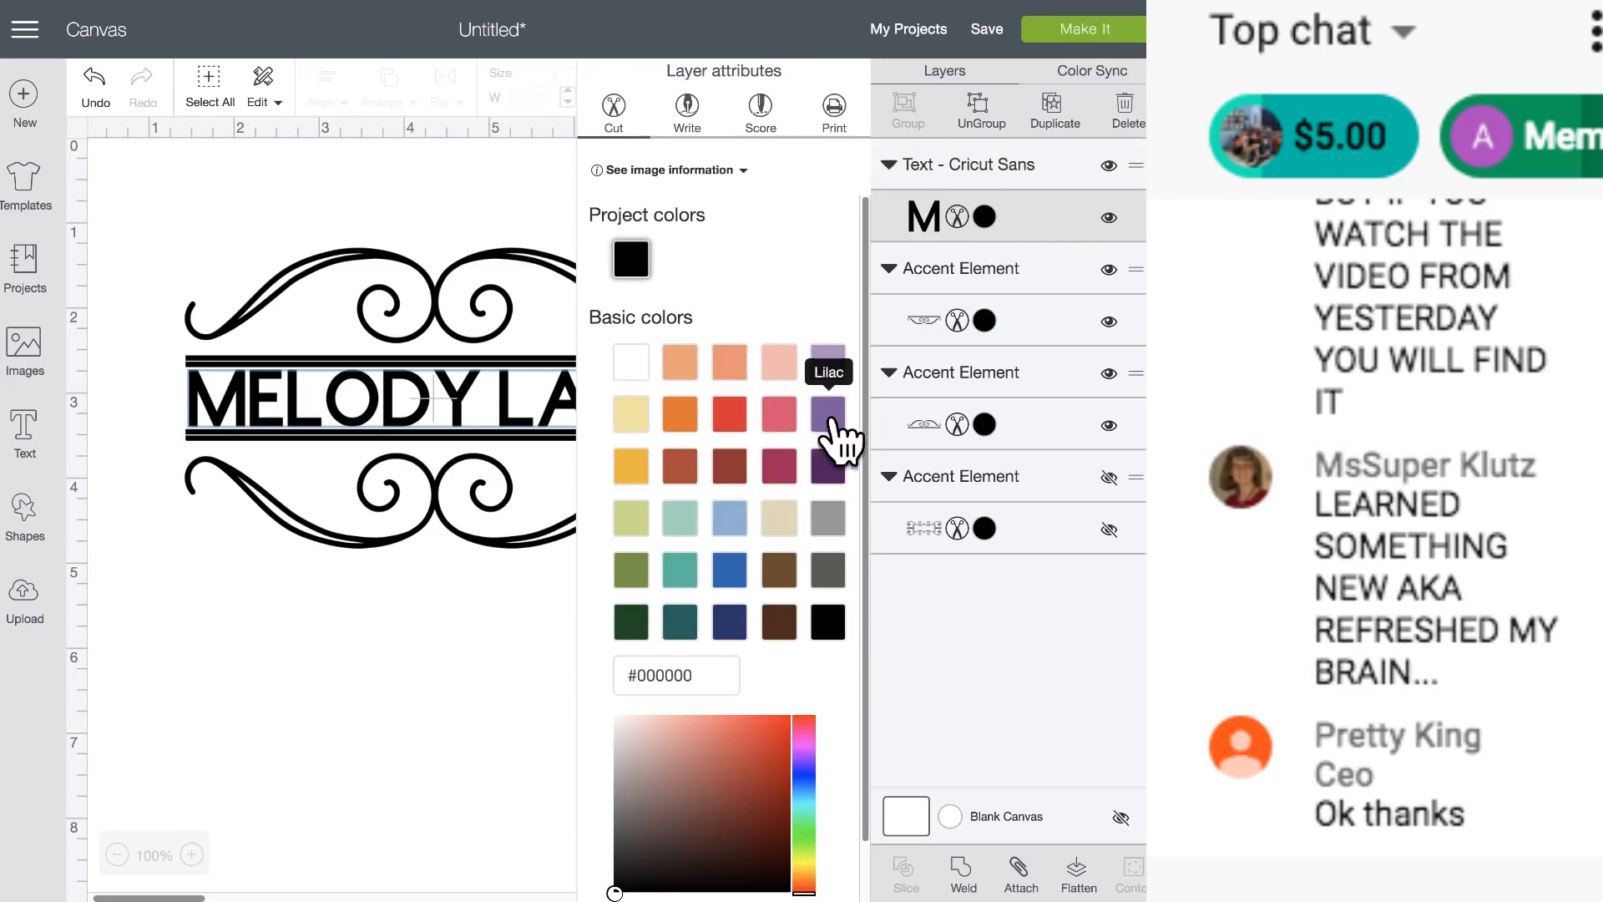
pyautogui.click(784, 418)
pyautogui.click(357, 576)
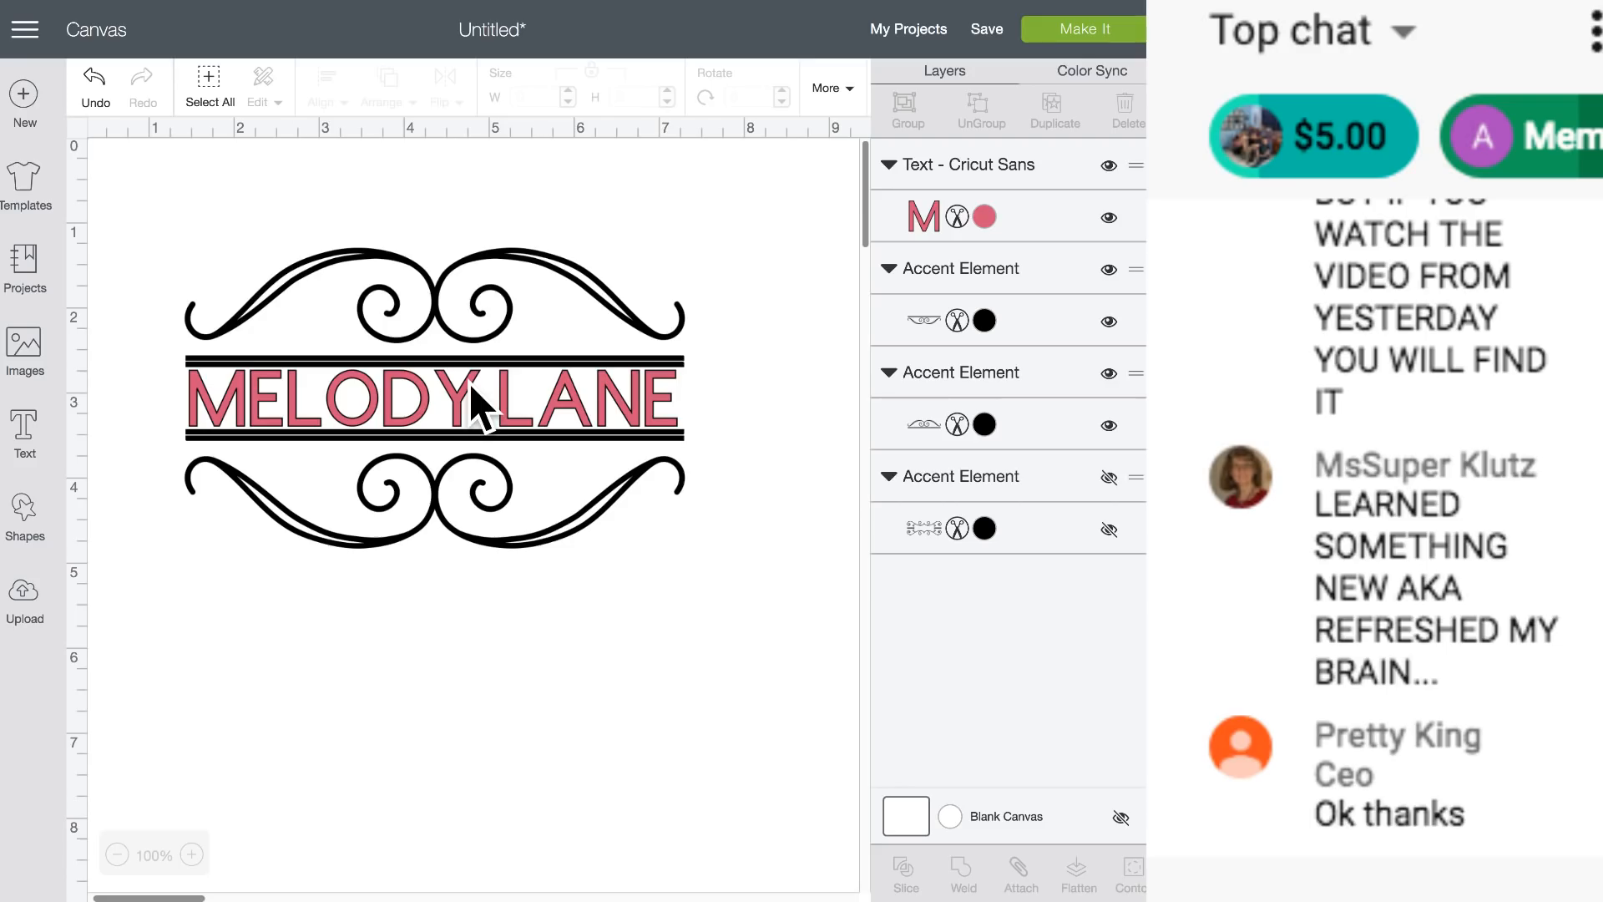
# Preview the black and pink cutting mats with the text and flourishes ungrouped, and return to the canvas.
pyautogui.click(469, 406)
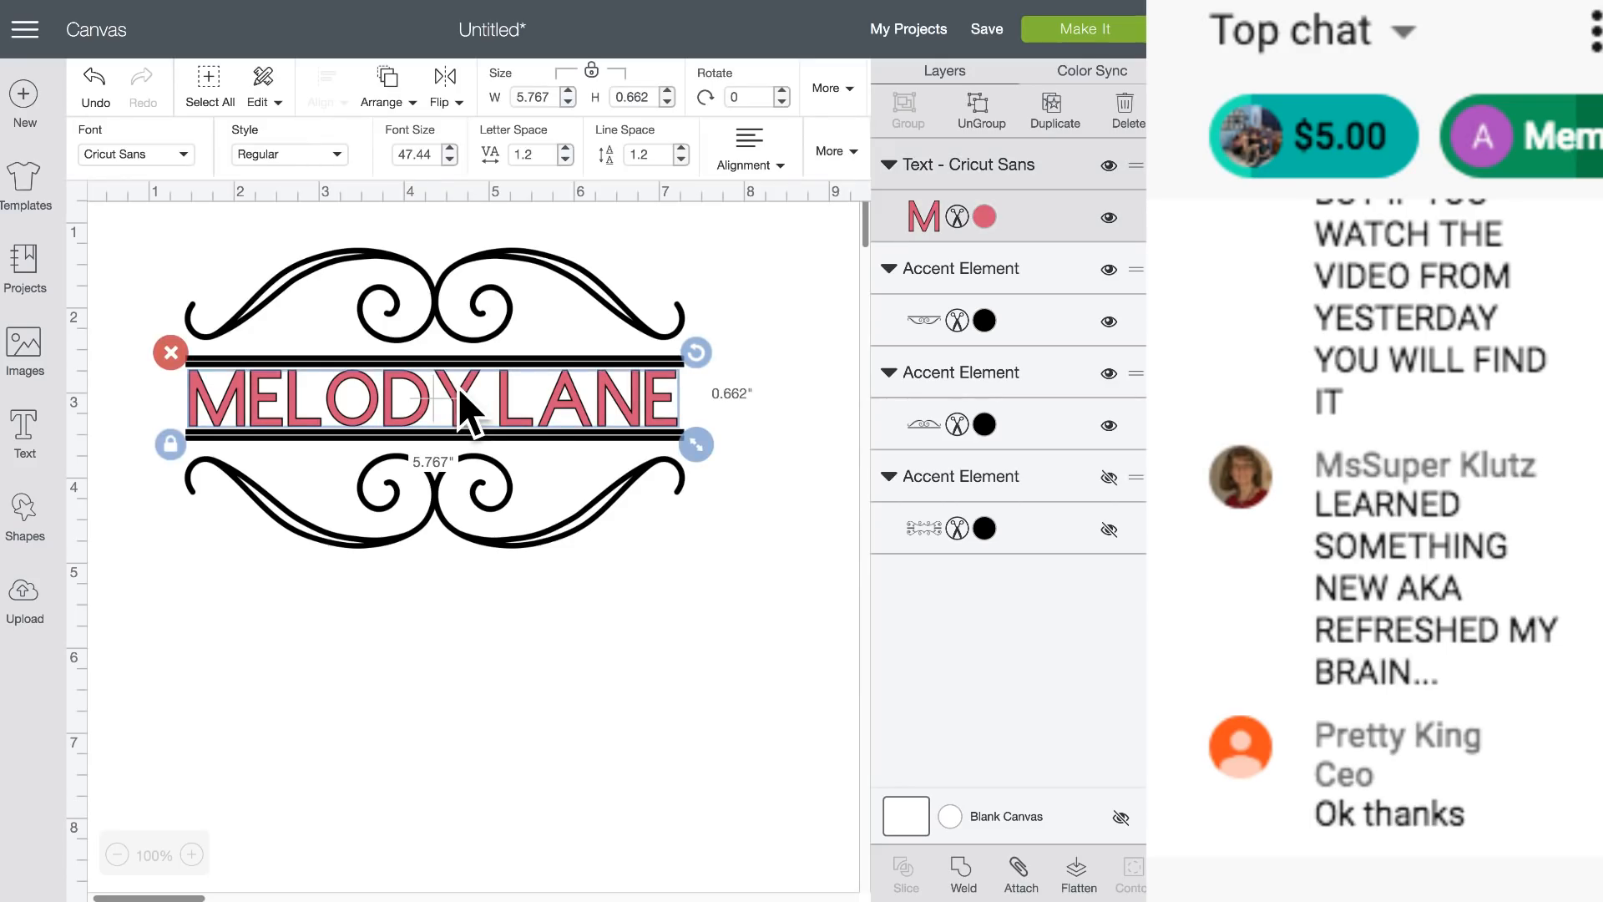
pyautogui.click(159, 212)
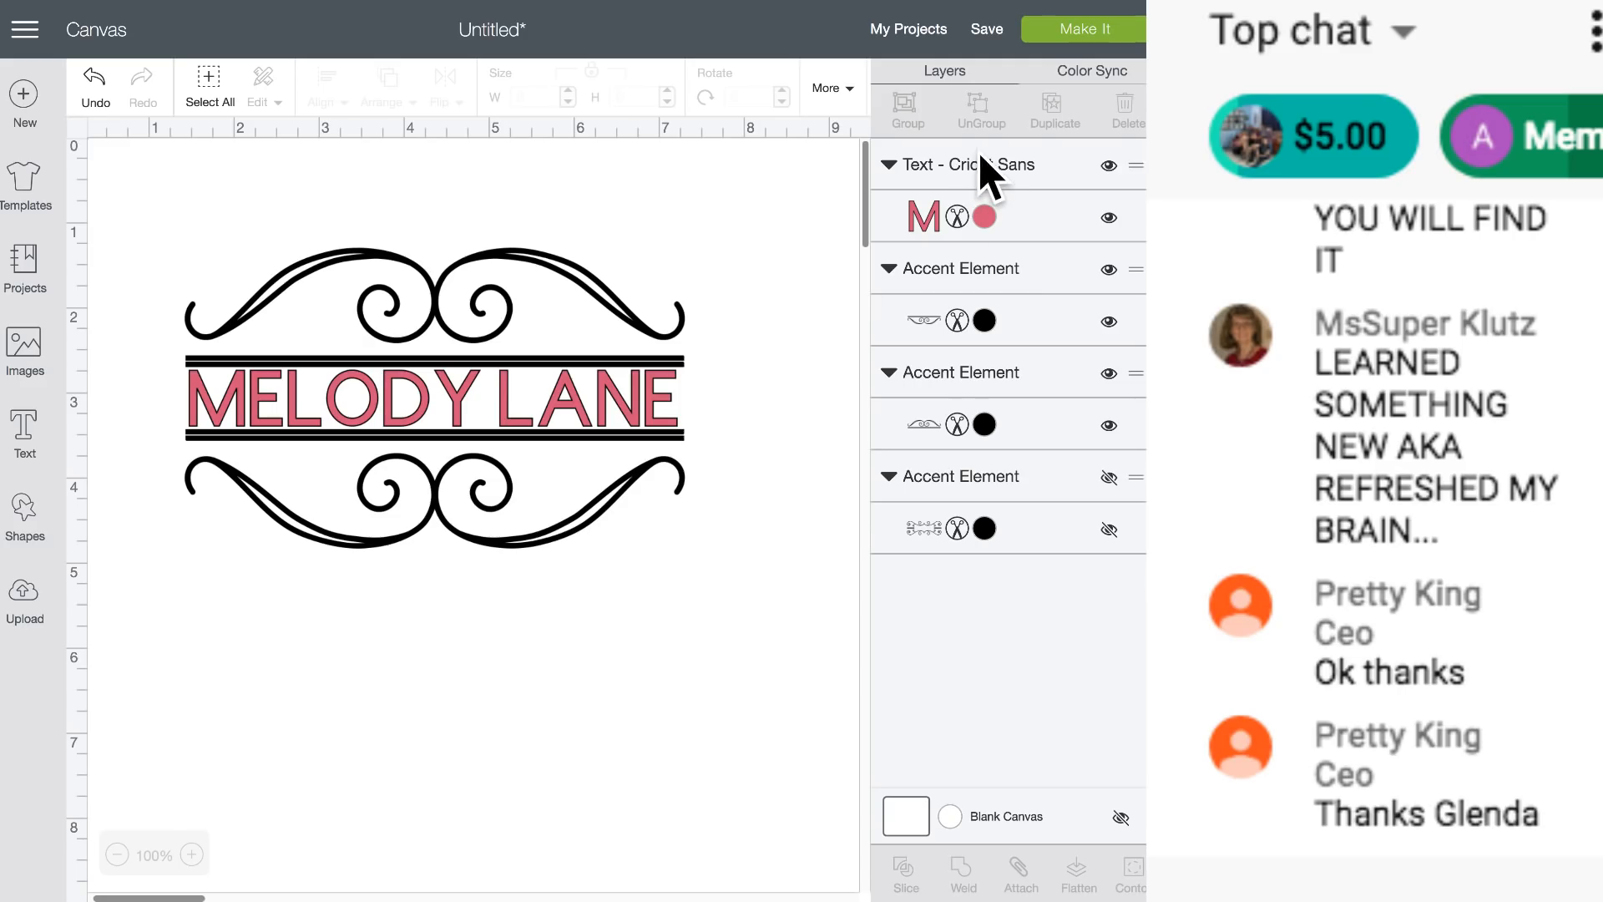
pyautogui.click(1085, 29)
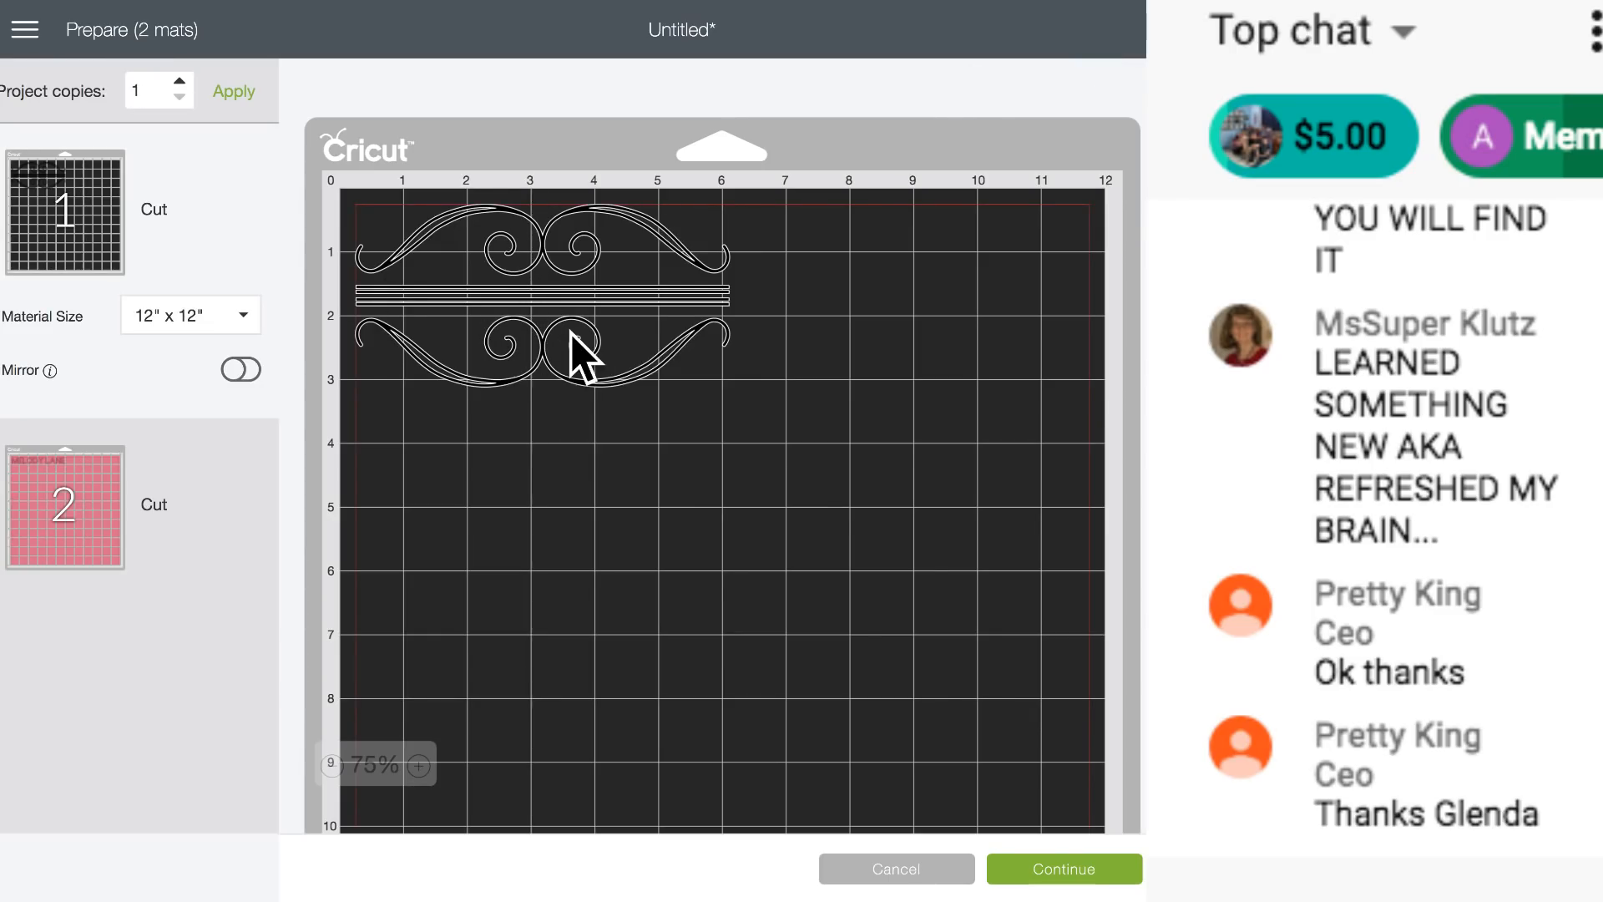
pyautogui.click(65, 505)
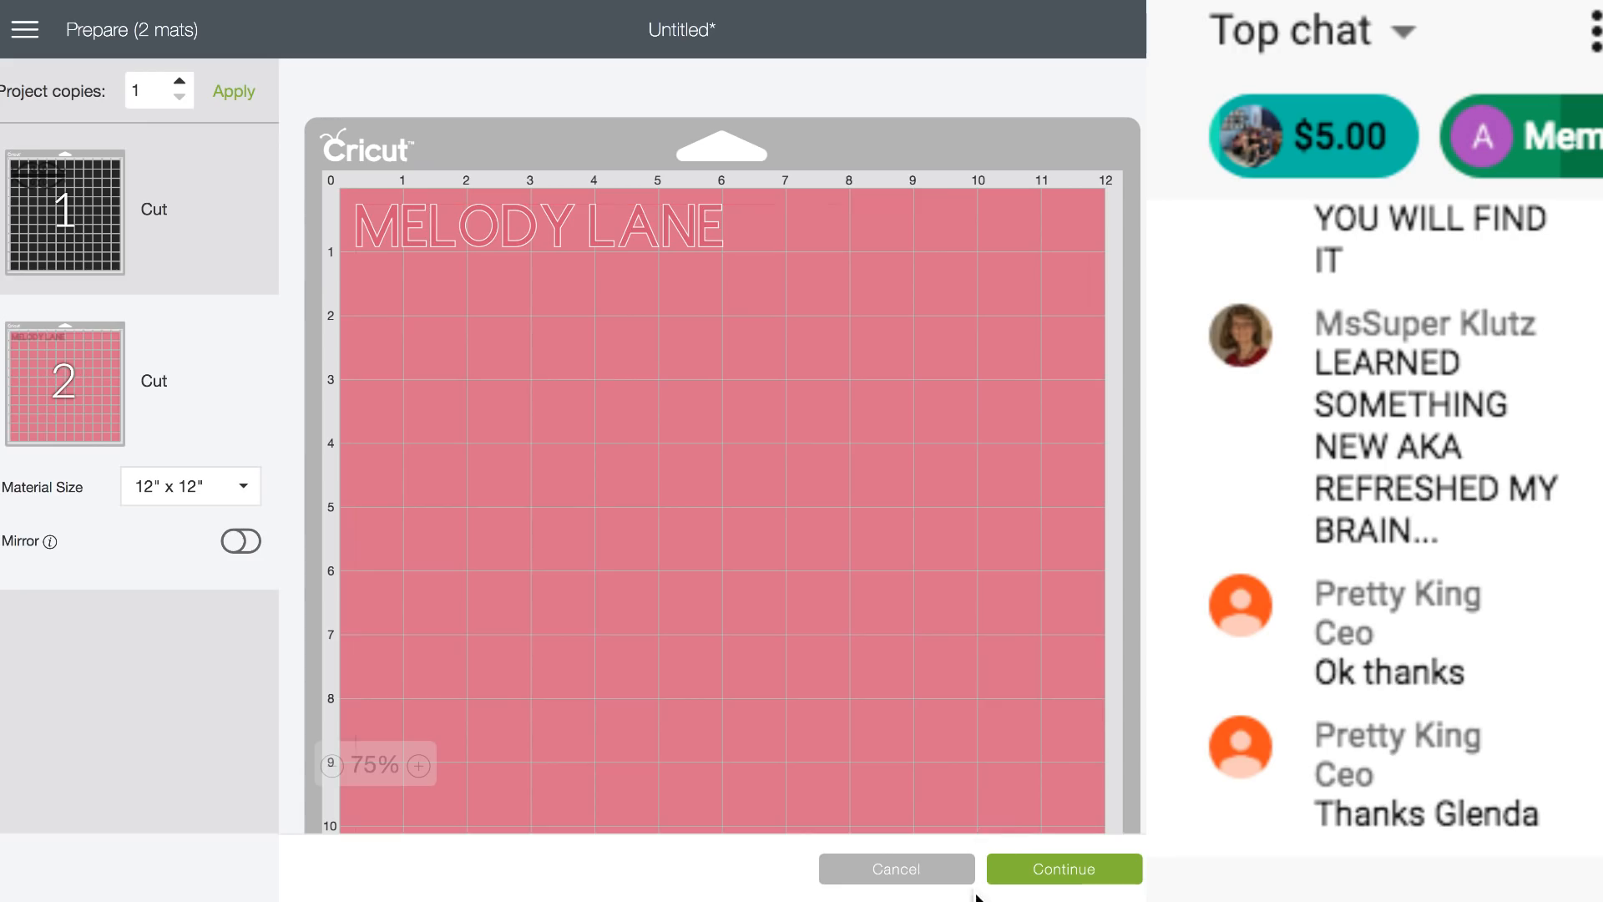
pyautogui.click(918, 872)
# Group the name text with both flourishes and preview both cutting mats before returning to the canvas.
pyautogui.moveTo(158, 208); pyautogui.dragTo(801, 629)
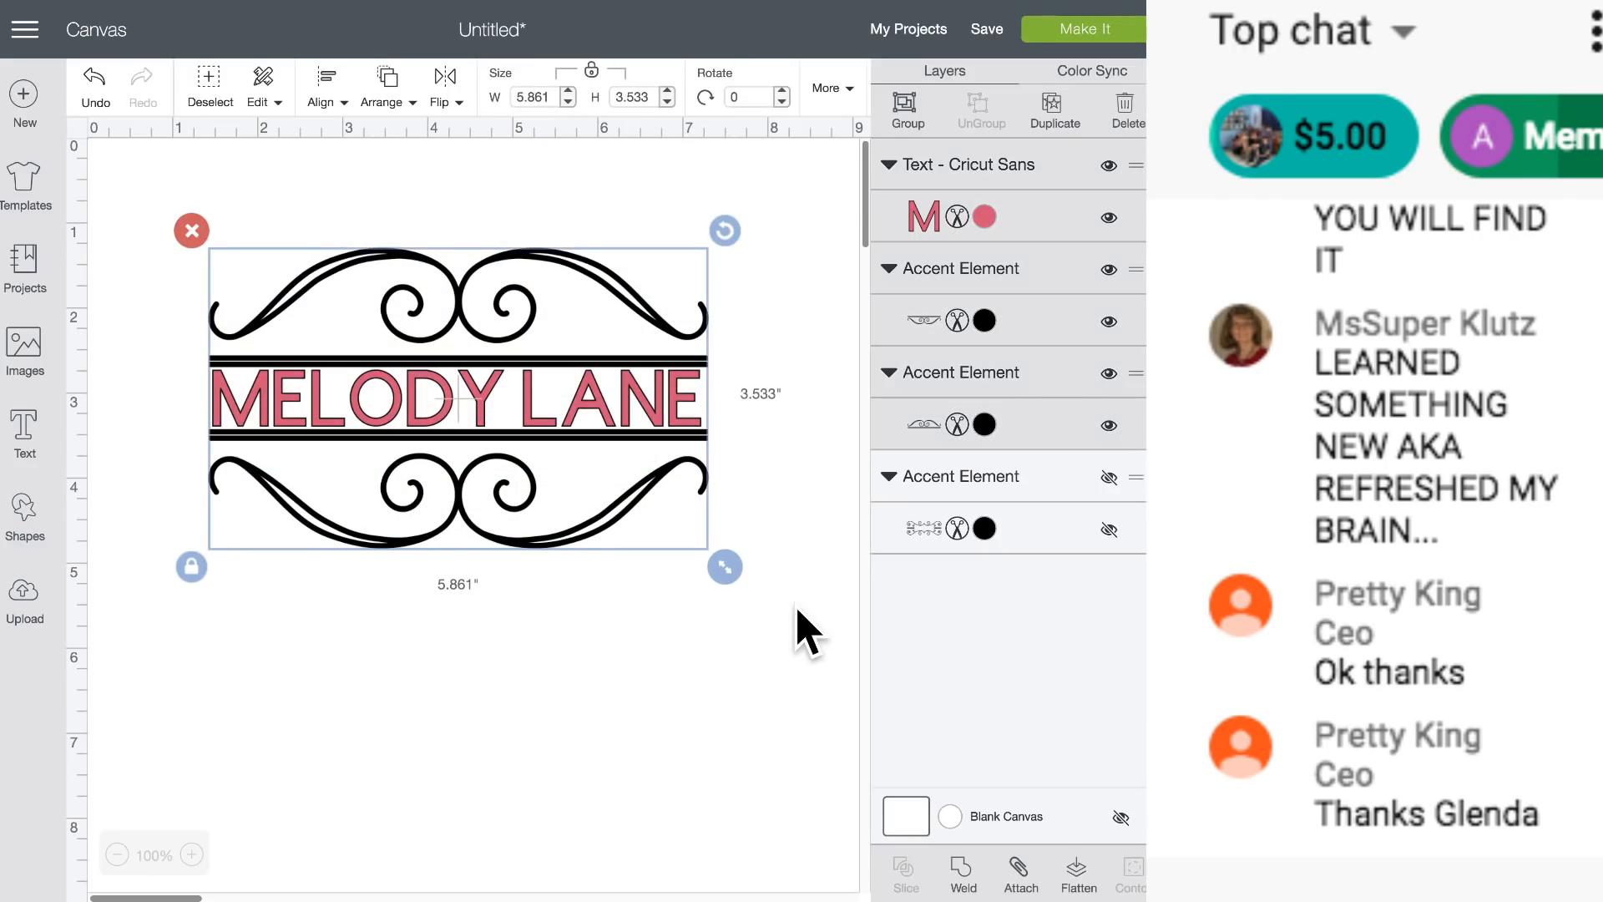
pyautogui.click(906, 105)
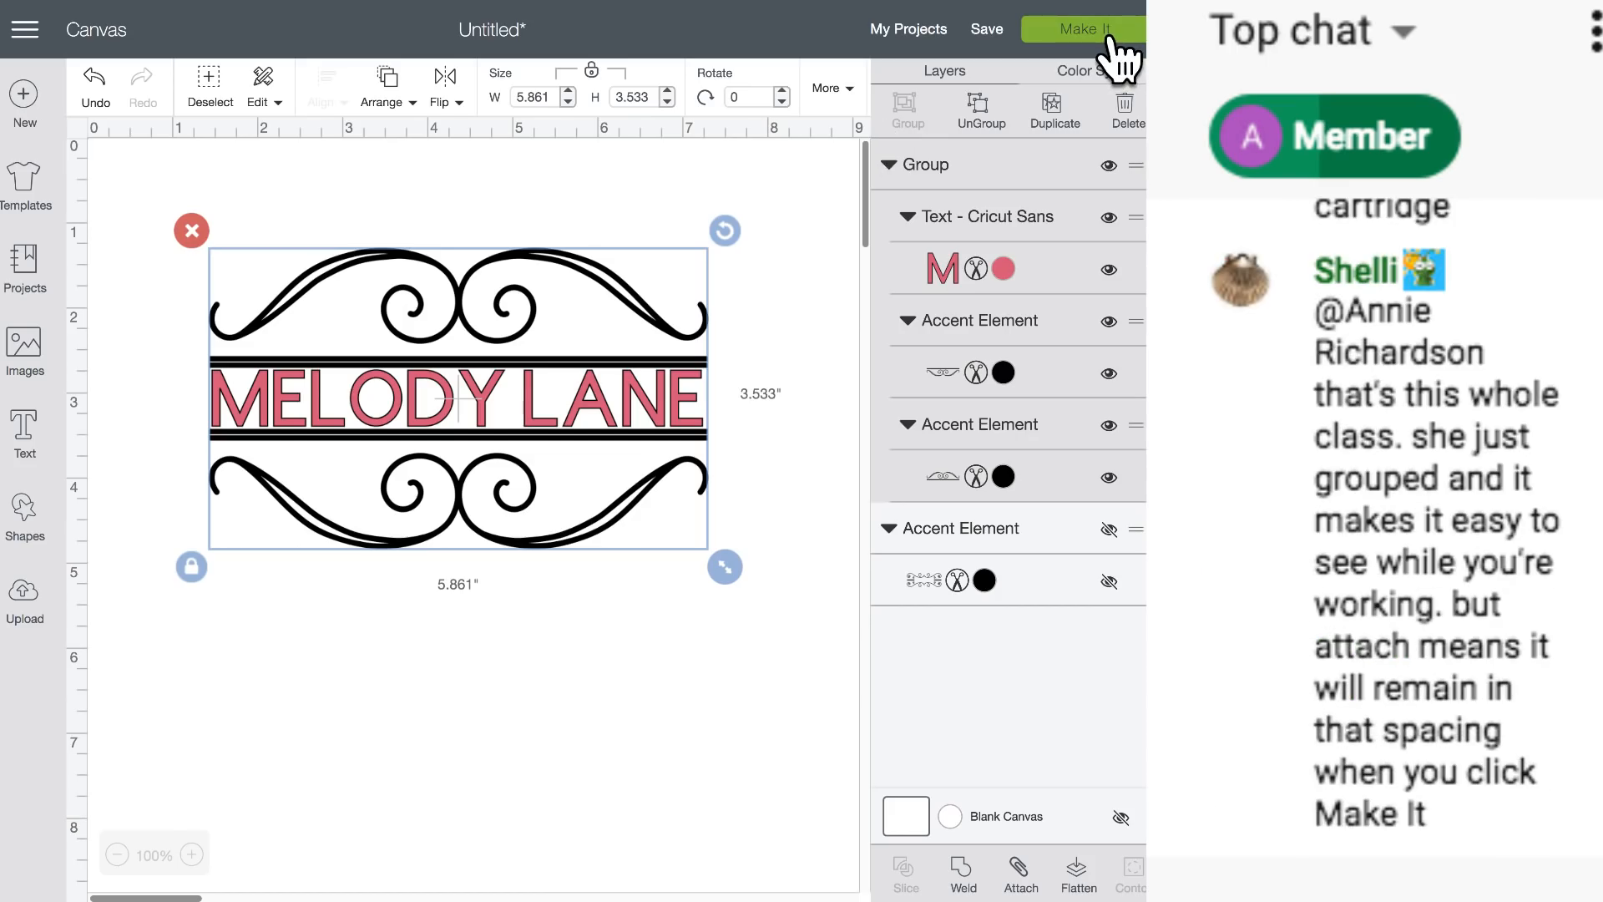
pyautogui.click(1114, 33)
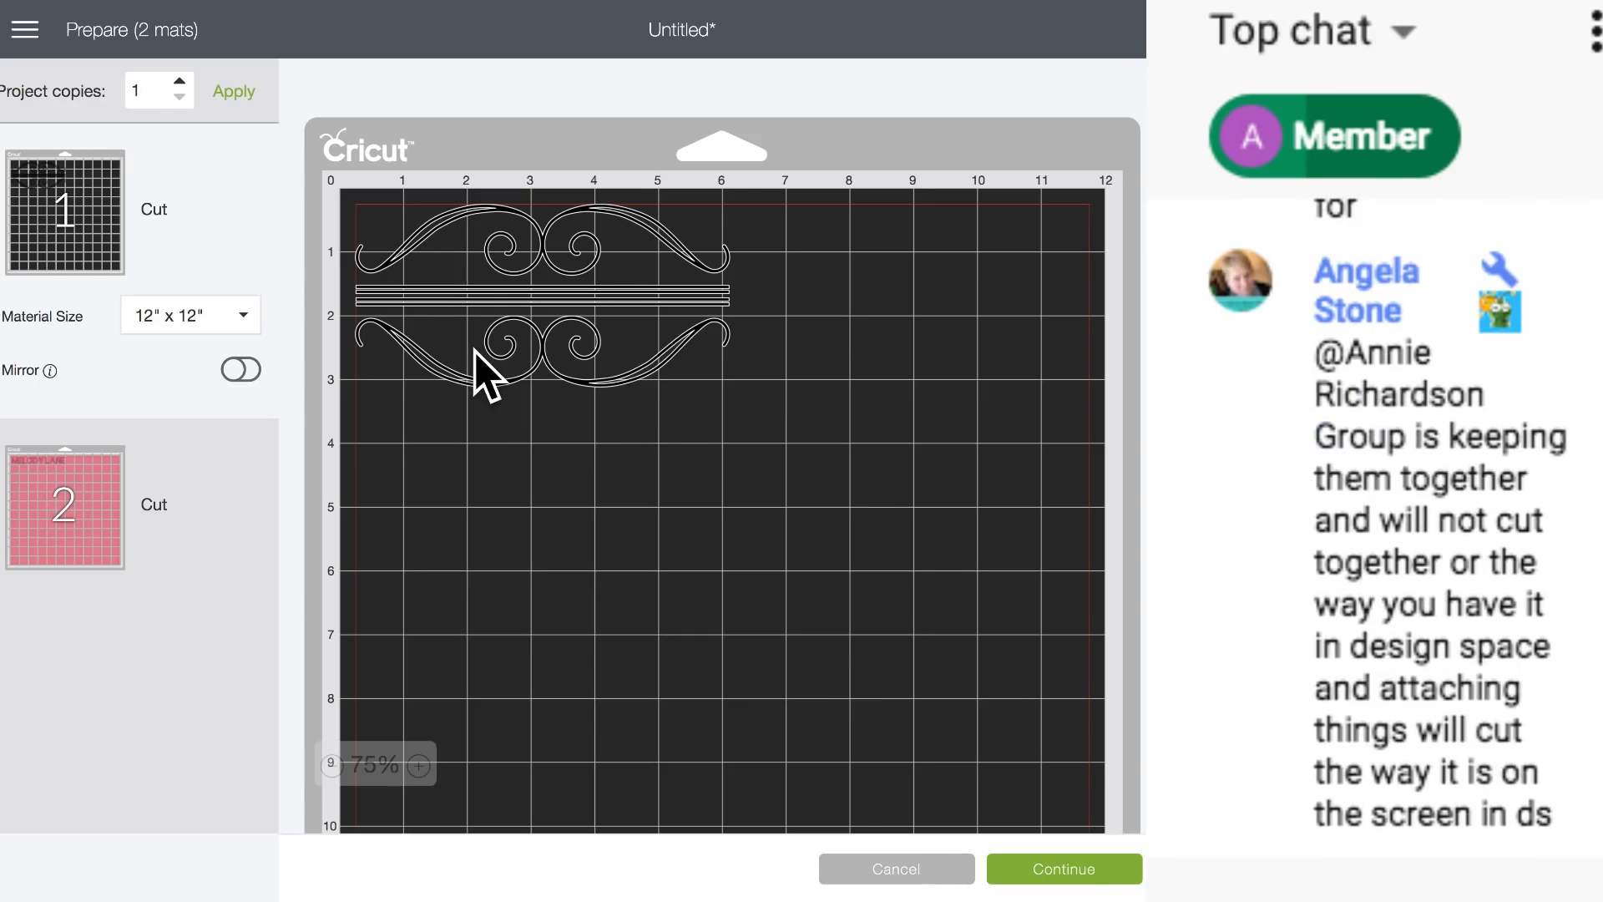
pyautogui.click(75, 507)
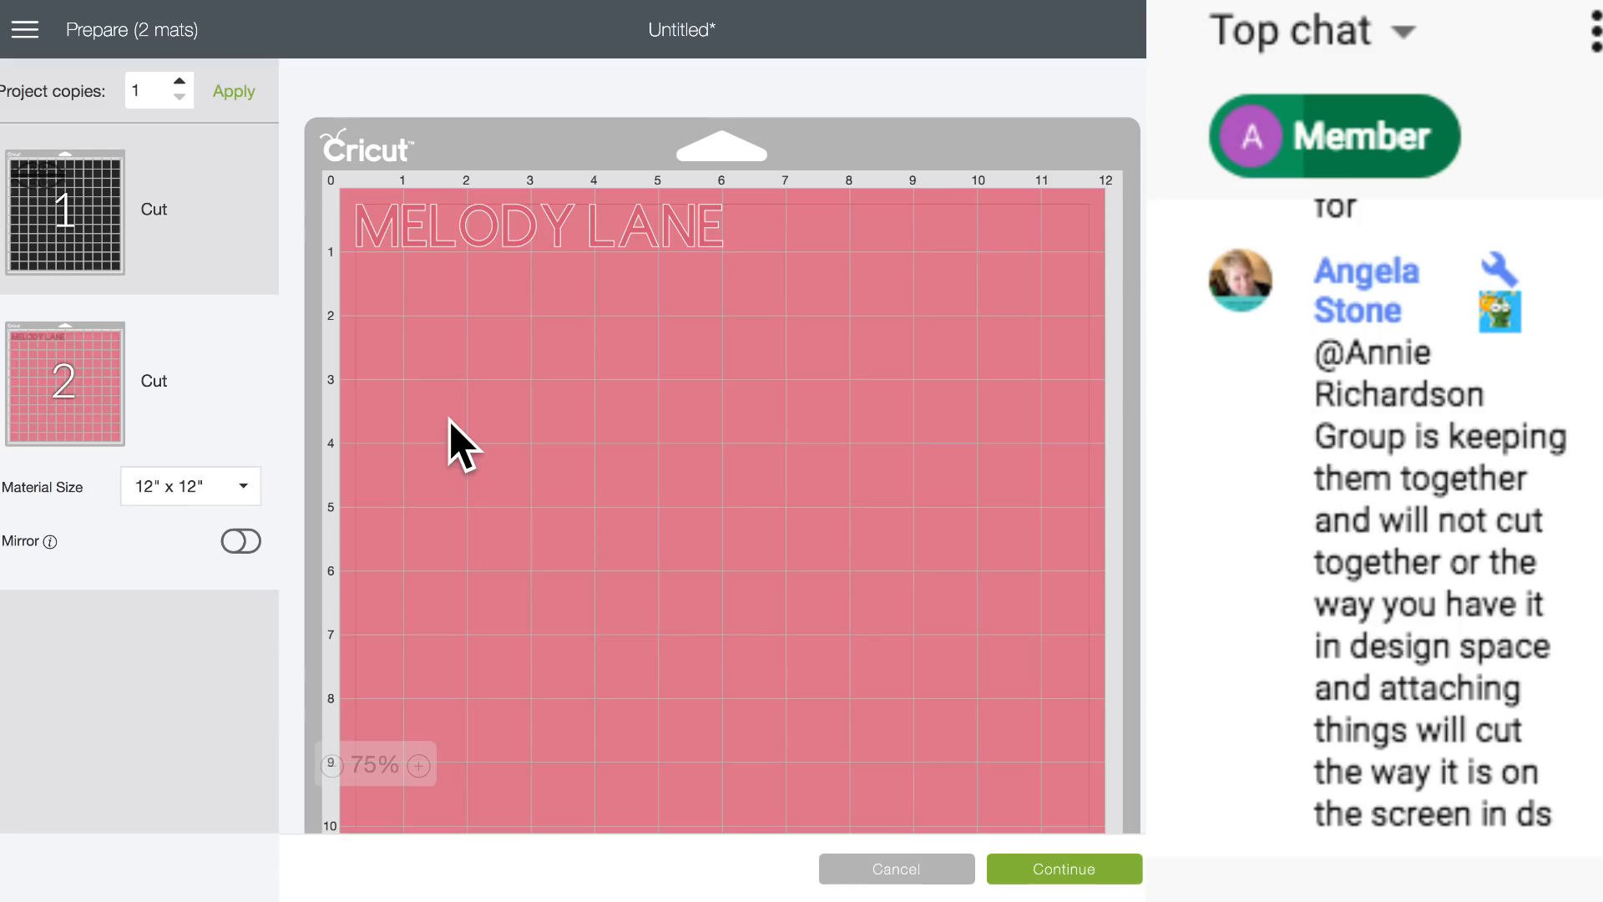
pyautogui.click(906, 873)
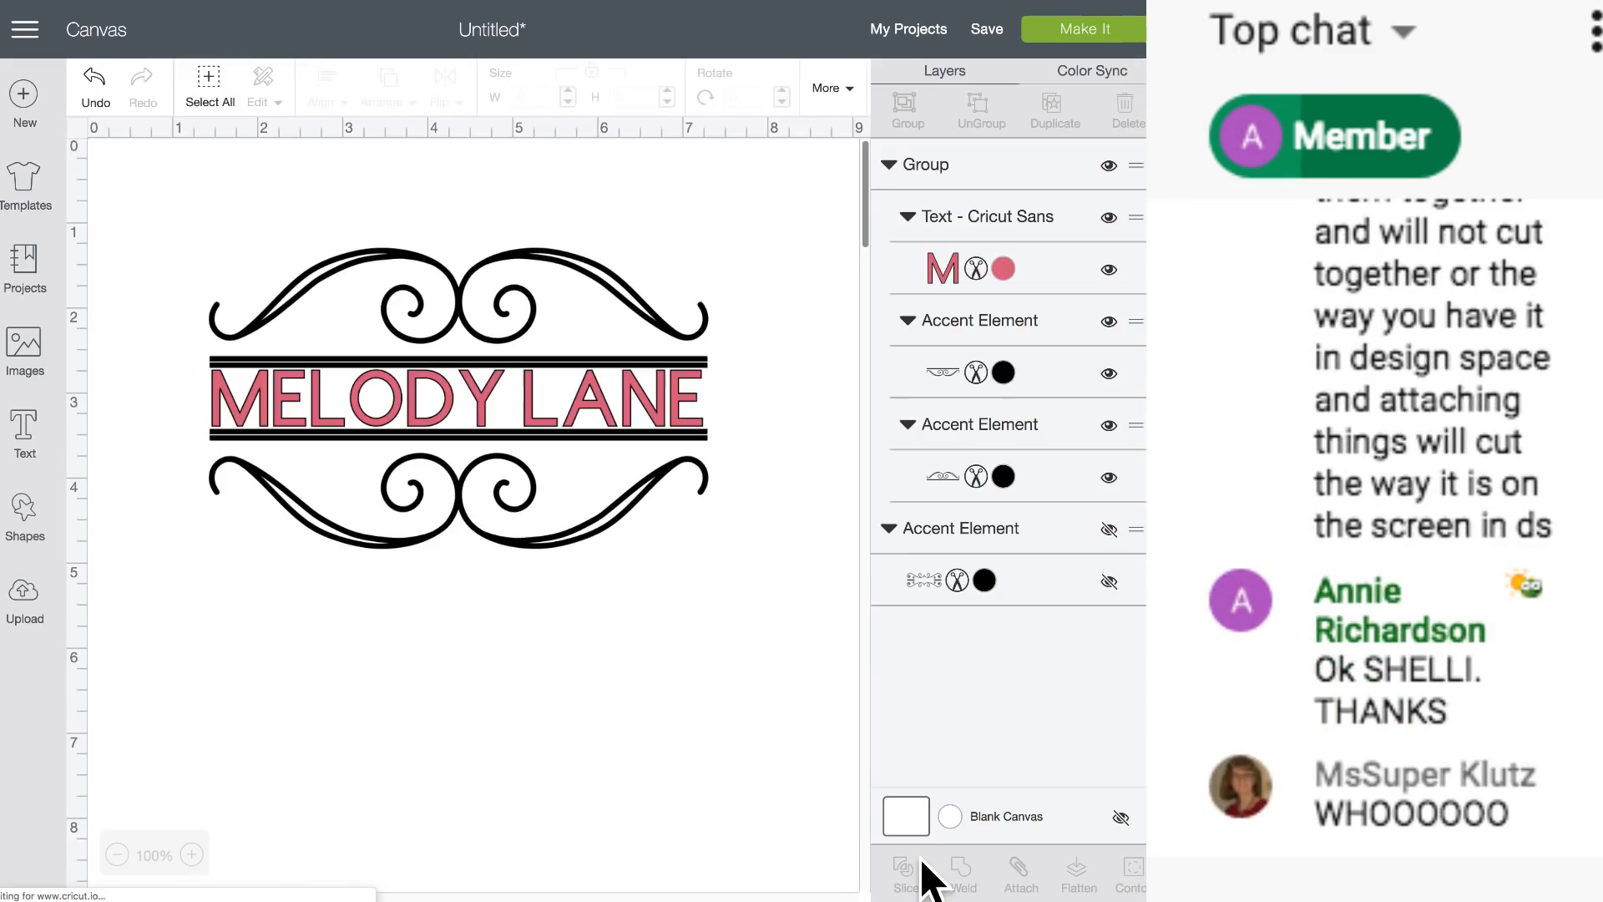
# Scale the grouped name and flourishes to about 6.264 by 3.776 inches.
pyautogui.click(512, 429)
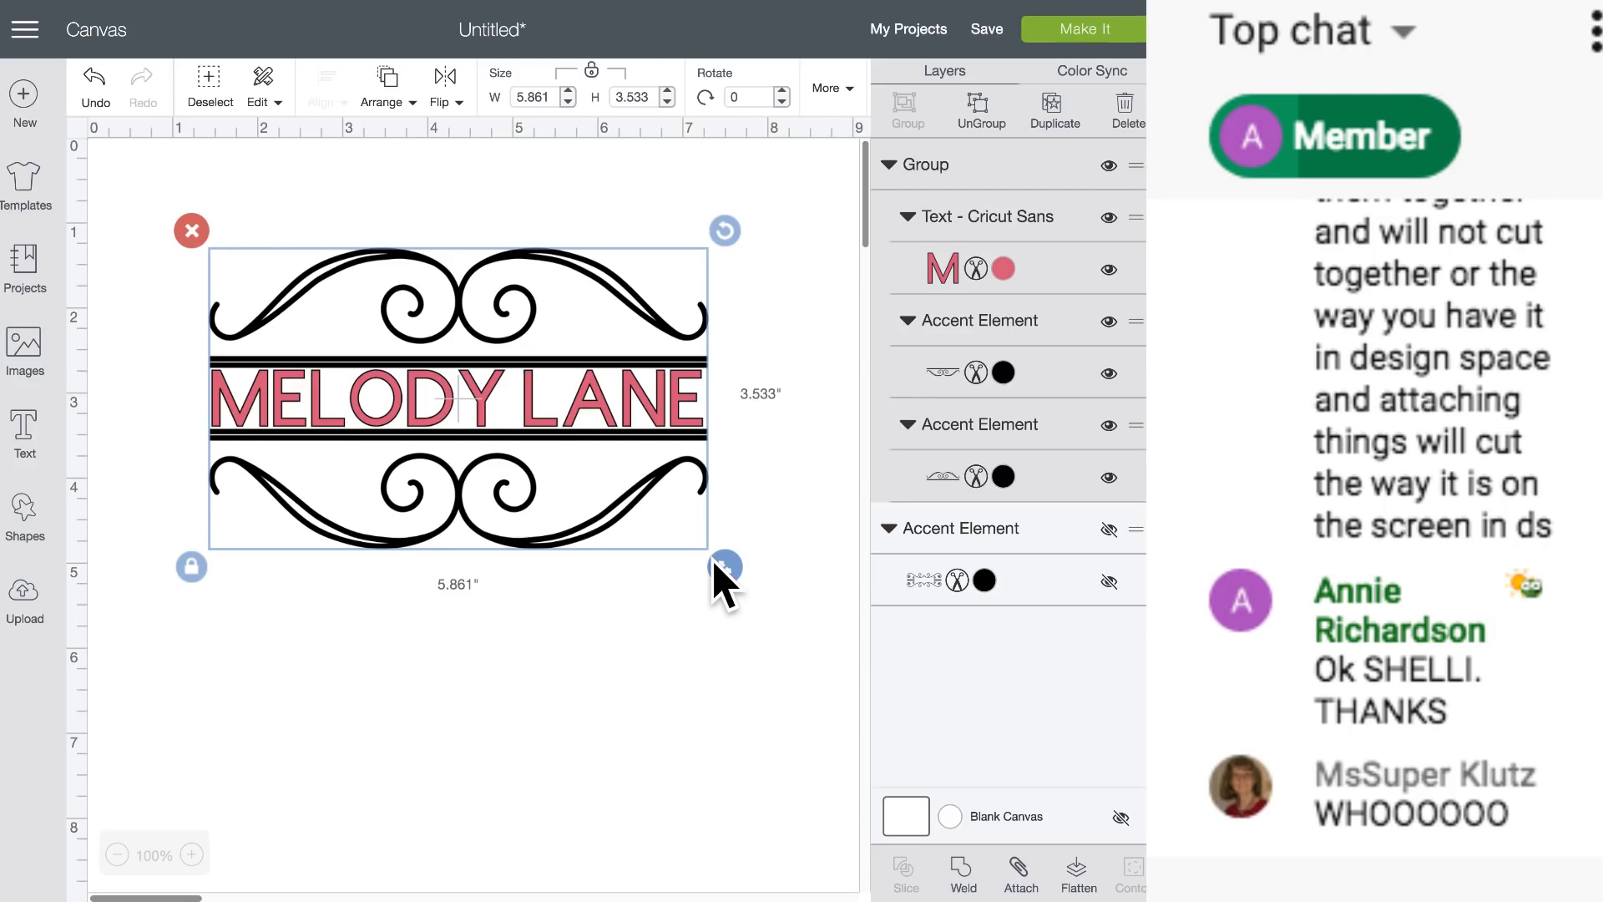
pyautogui.moveTo(714, 565); pyautogui.dragTo(749, 585)
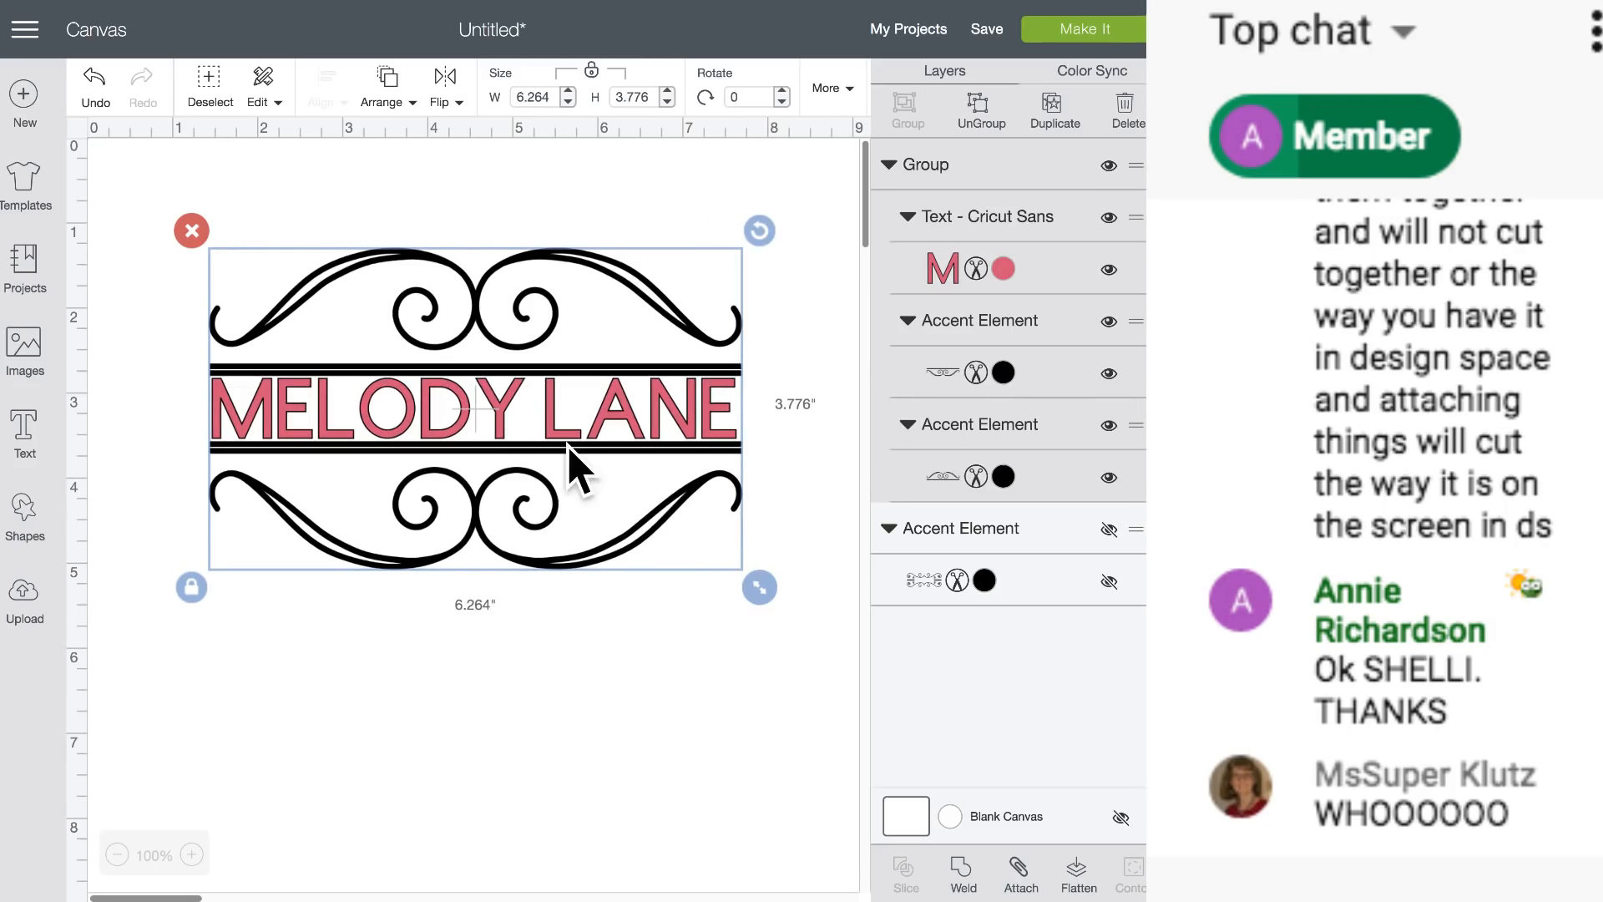
# Ungroup the name text and both flourishes, selecting the text and the upper flourish separately.
pyautogui.click(975, 107)
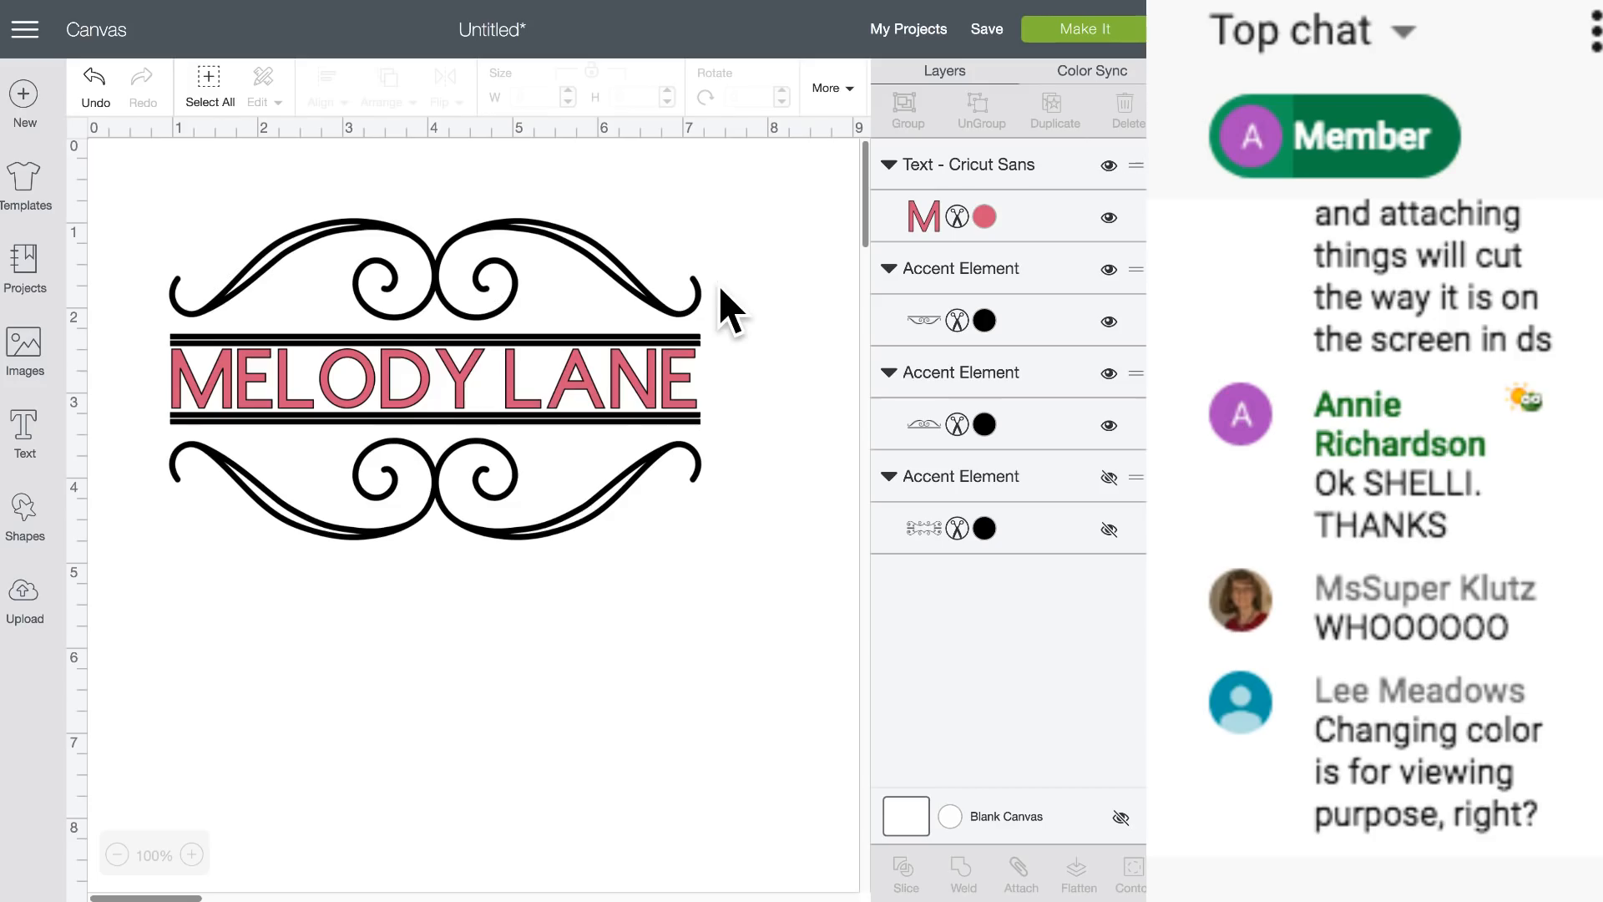
pyautogui.click(943, 216)
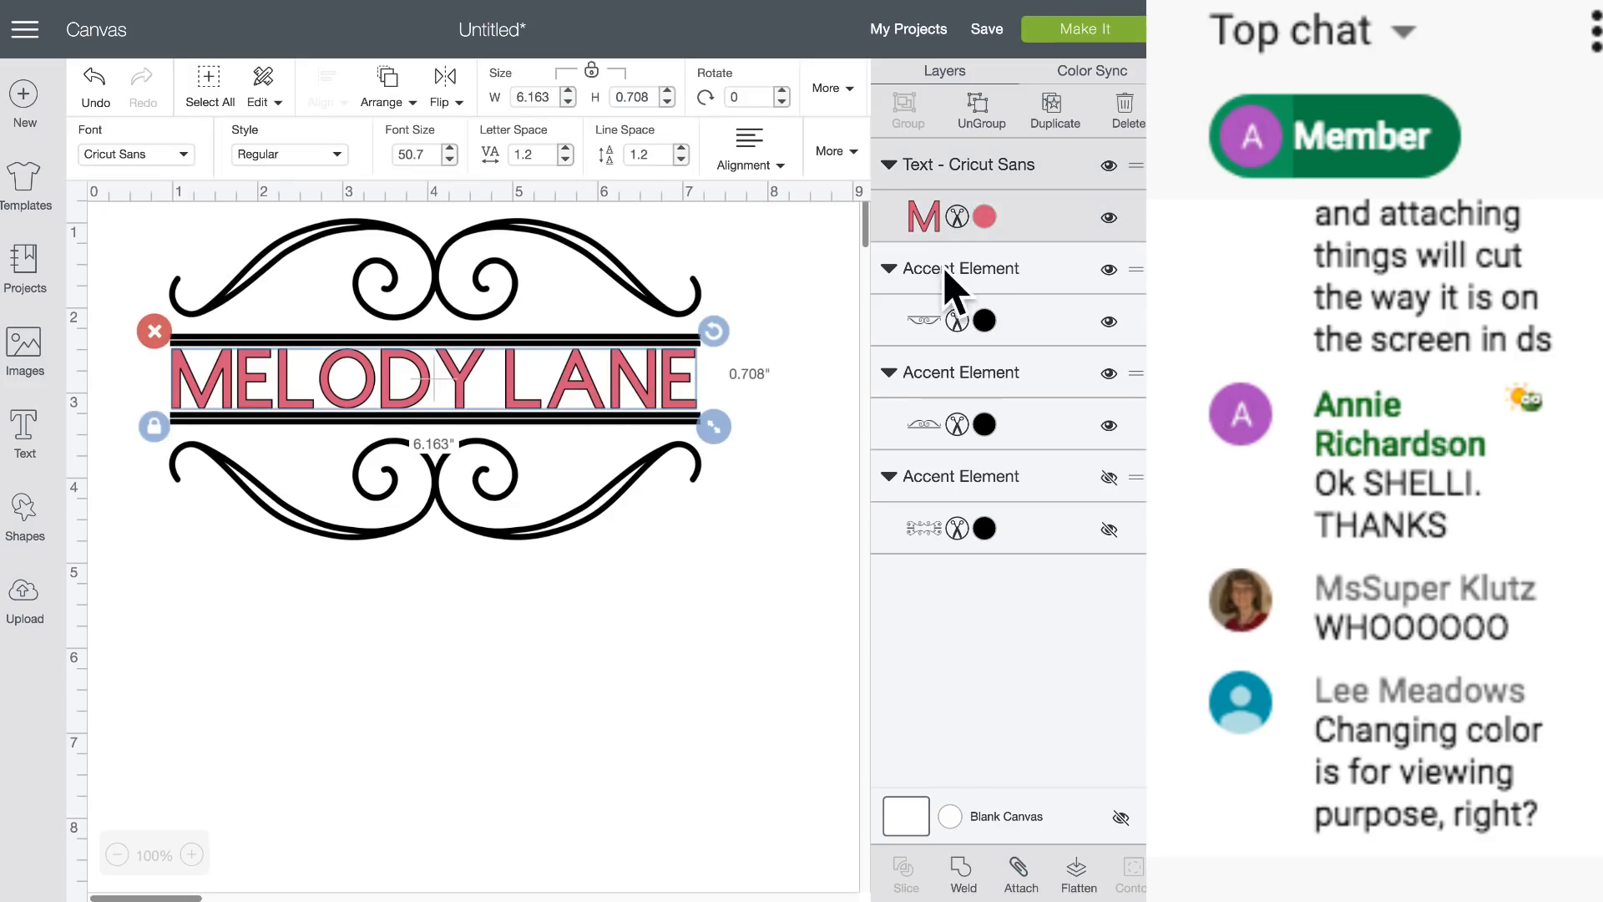
pyautogui.click(450, 242)
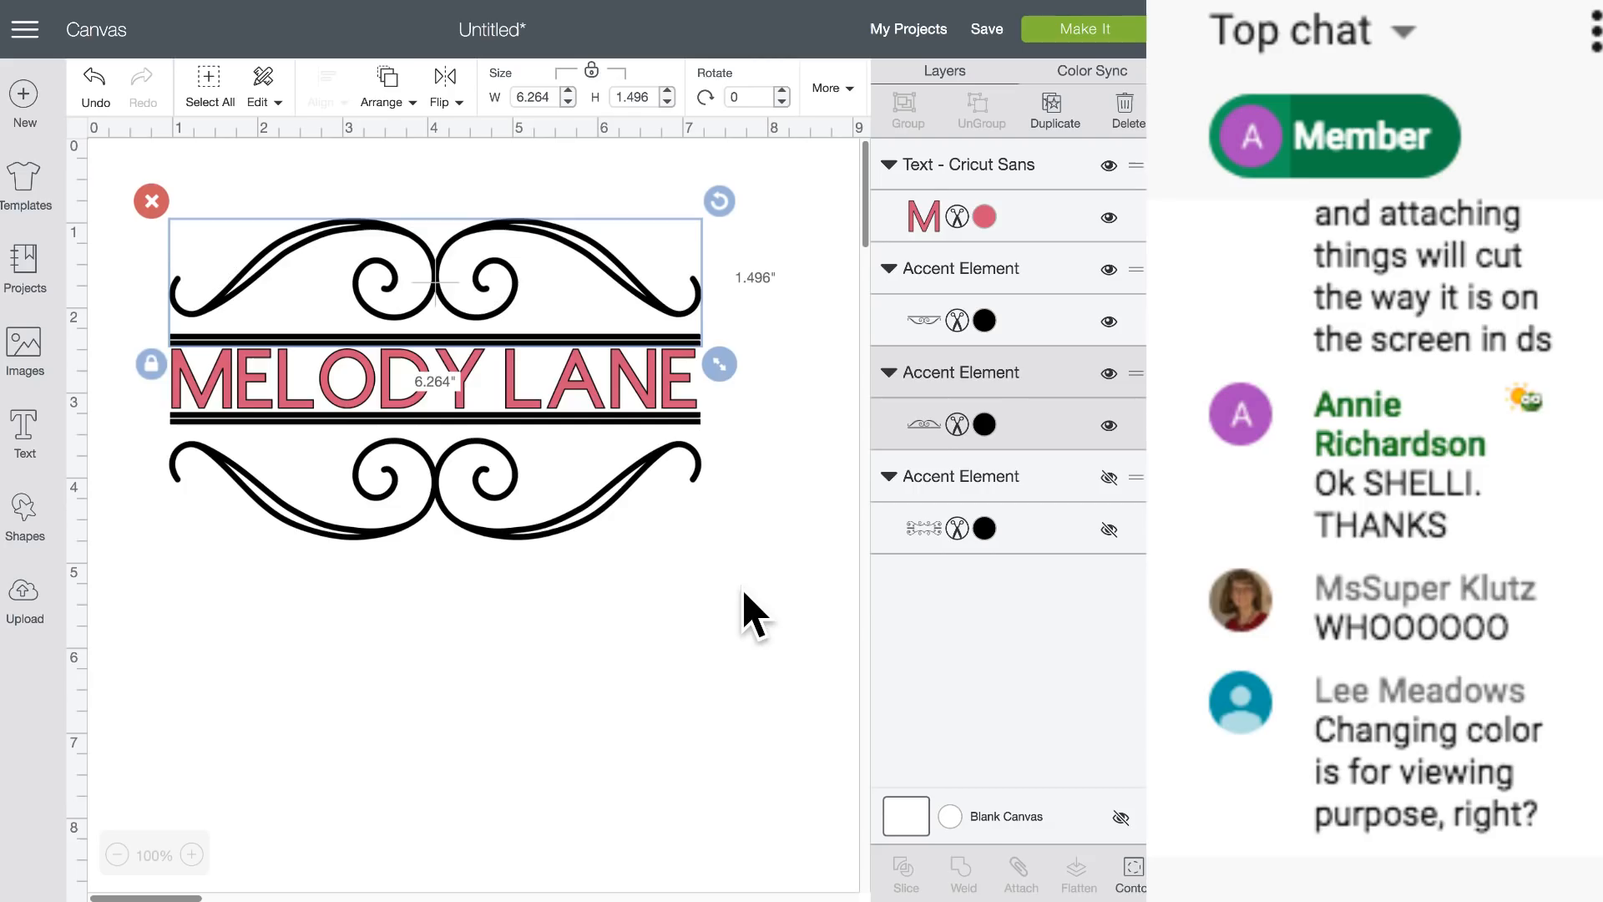
# Attach the name text to both flourishes and preview the attached design on the cutting mat before returning to the canvas.
pyautogui.click(1021, 870)
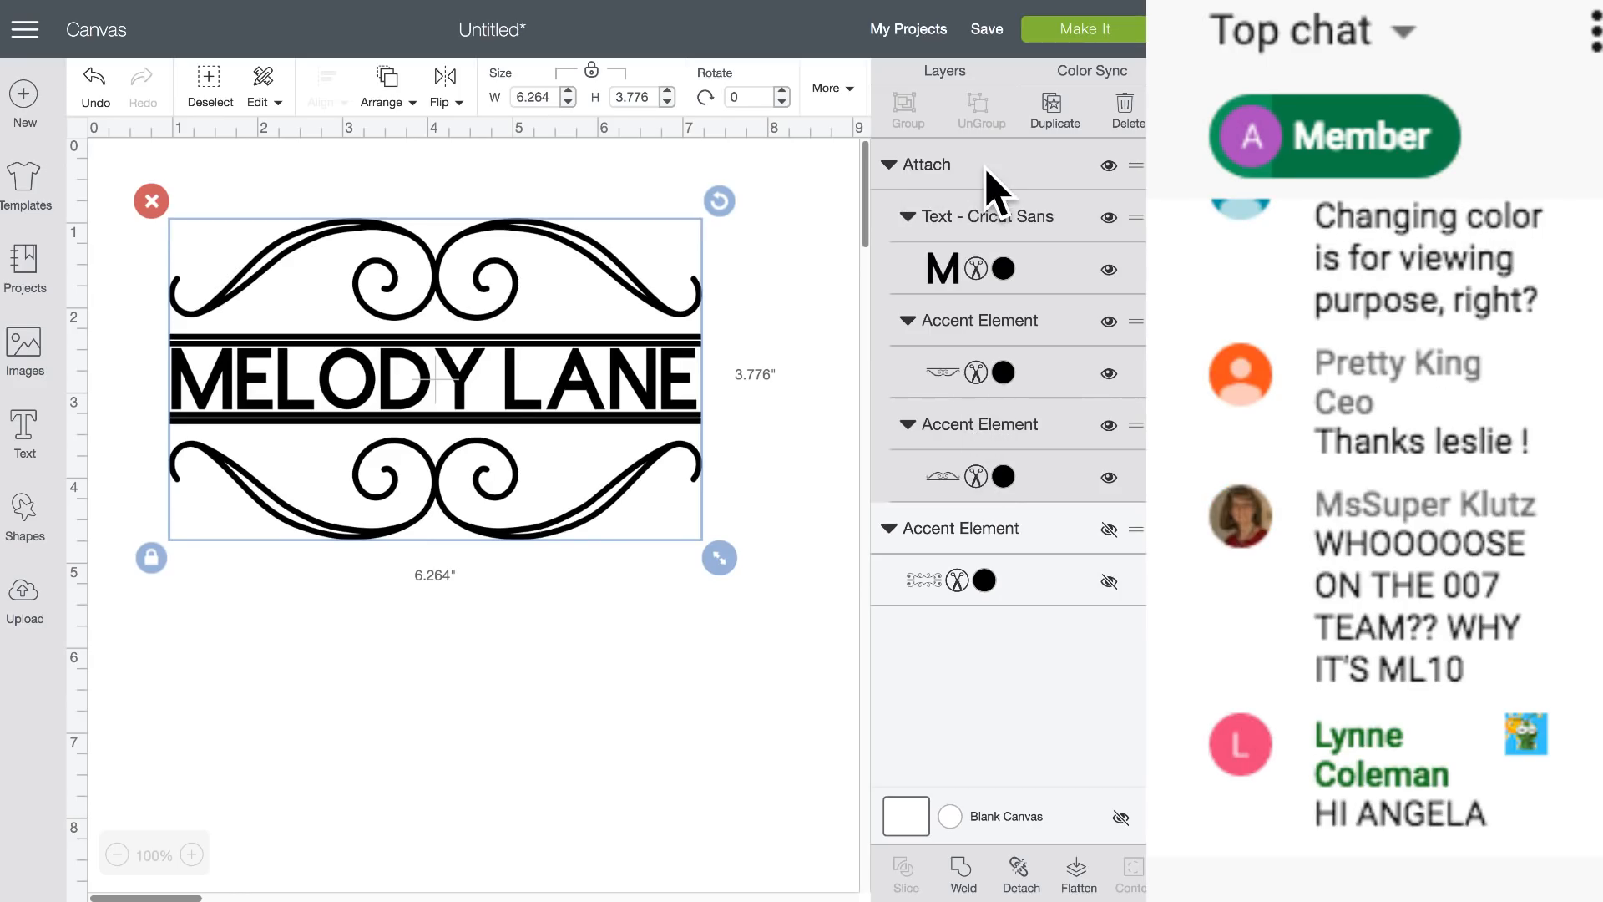
pyautogui.click(1109, 166)
pyautogui.click(1108, 166)
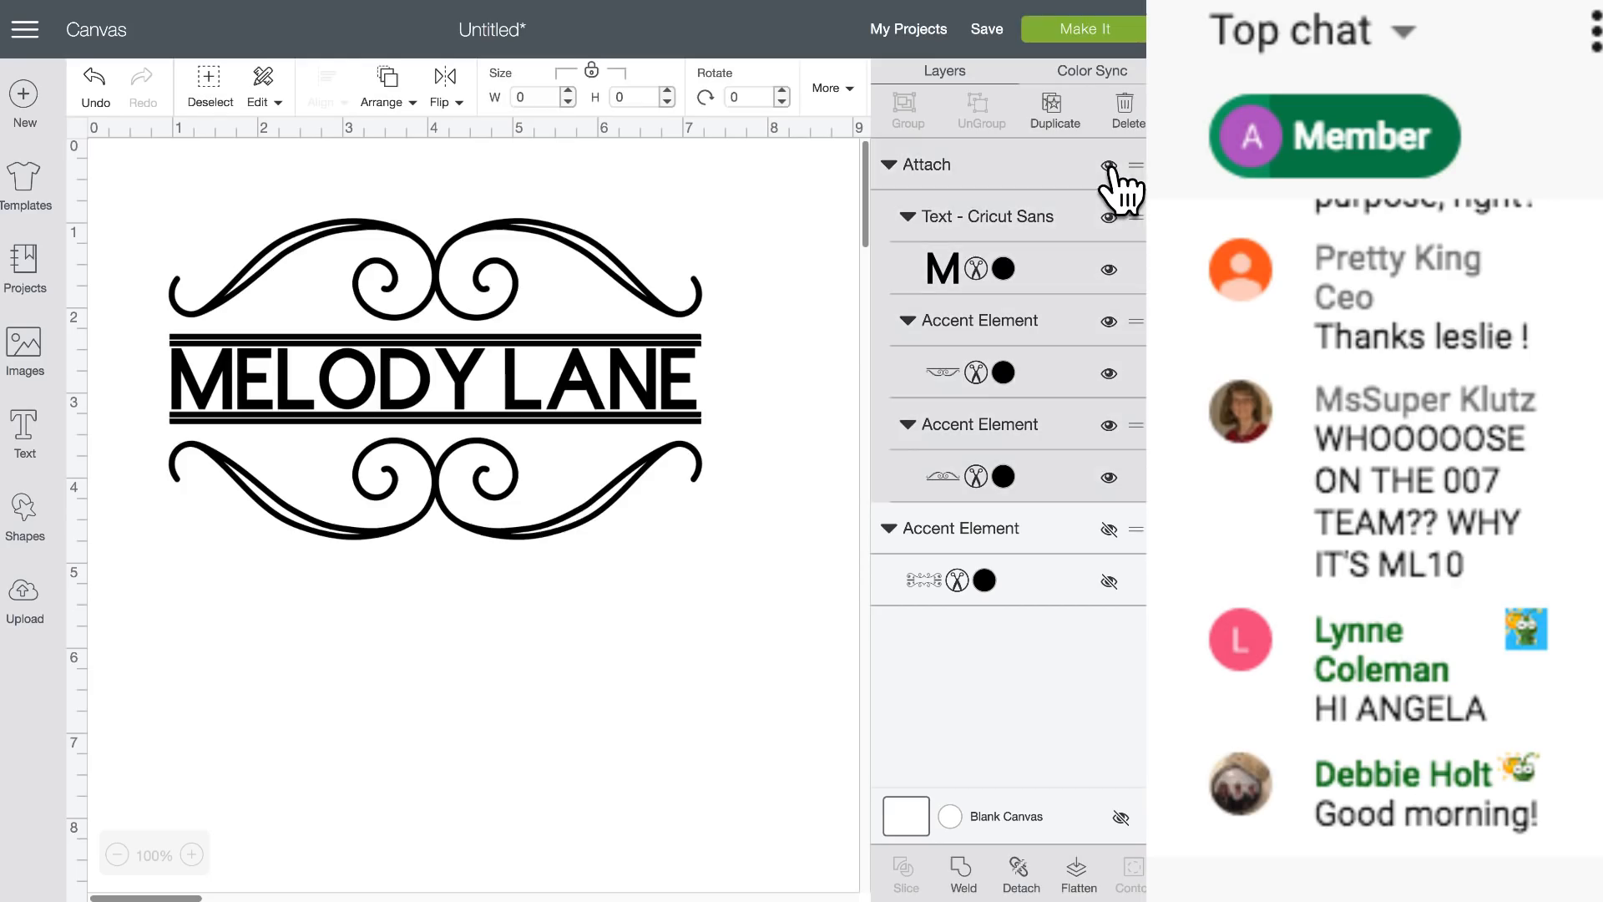
pyautogui.click(949, 187)
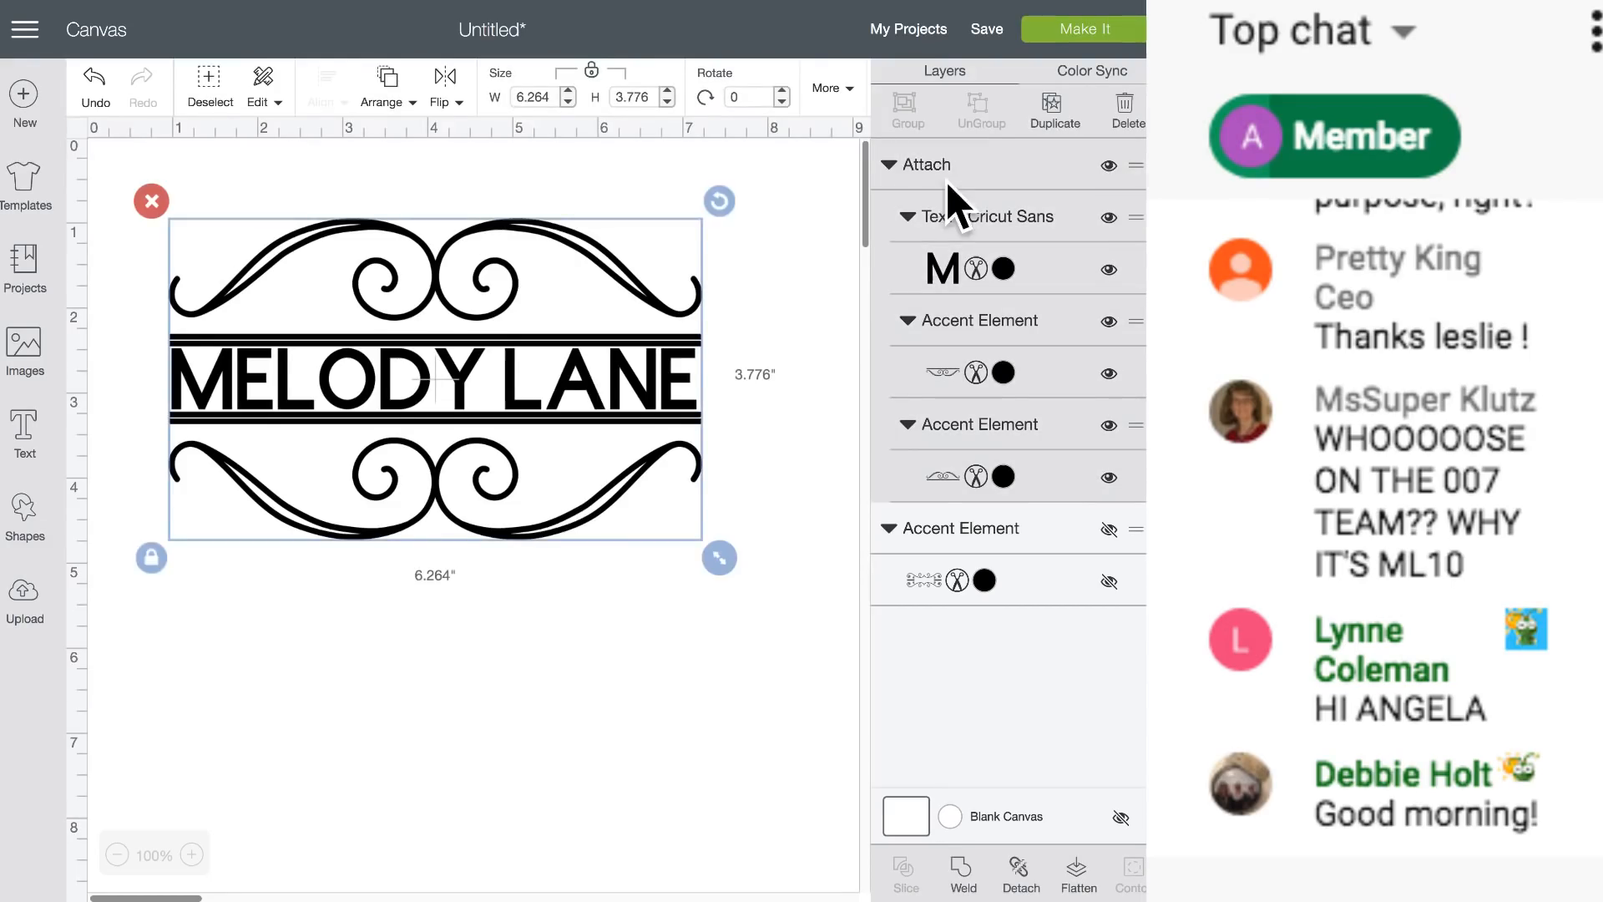
pyautogui.click(1073, 29)
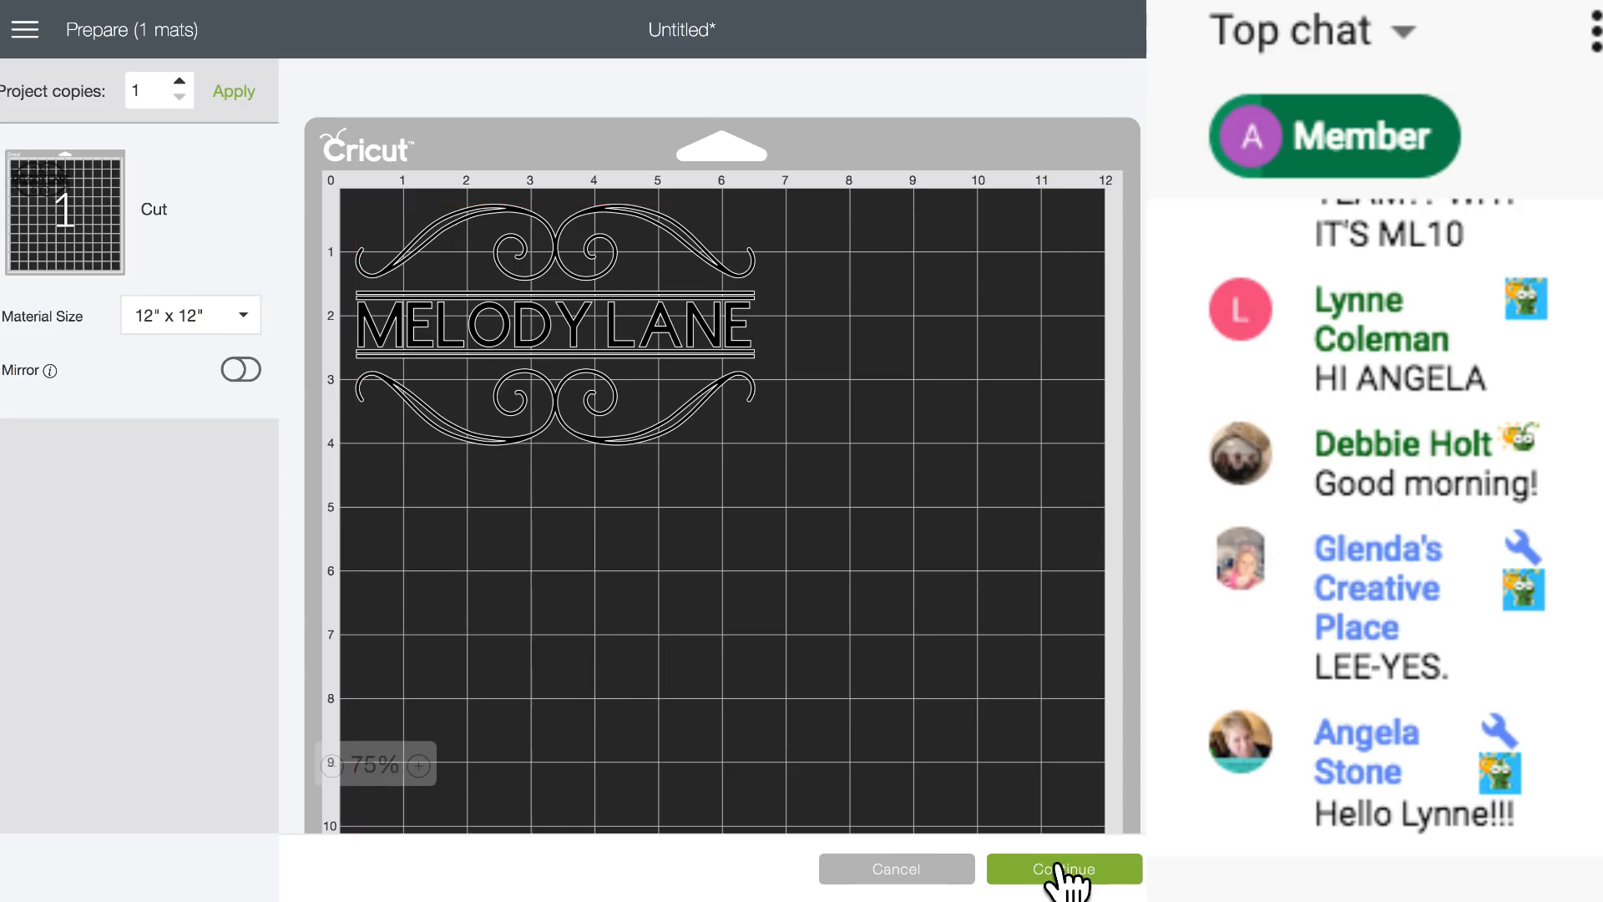
pyautogui.click(896, 872)
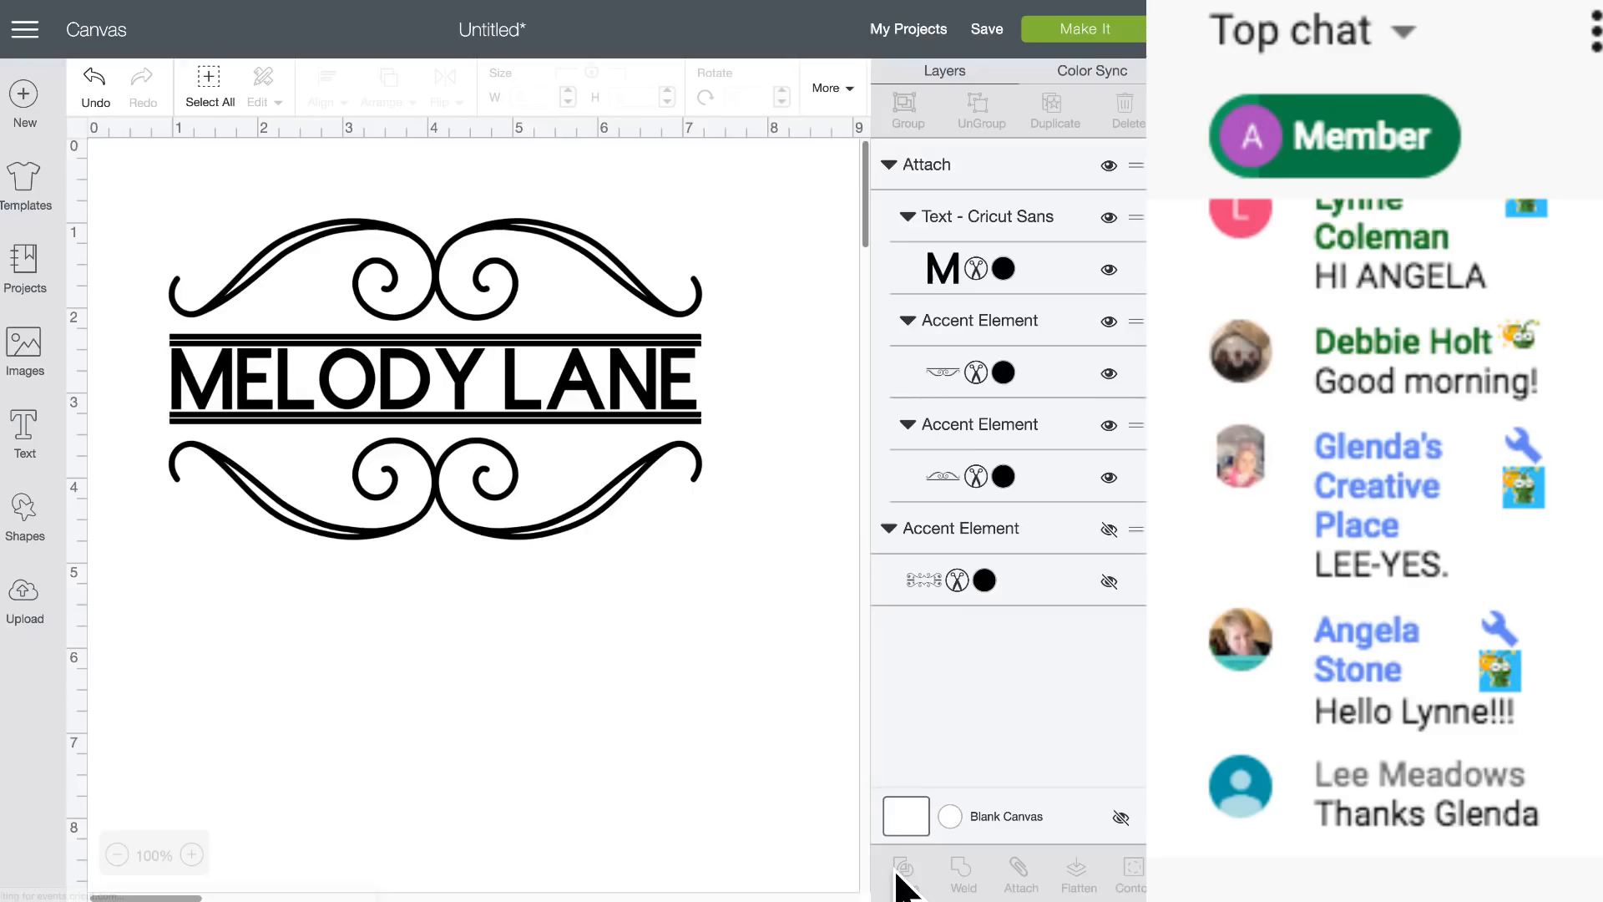
# Undo the visibility changes and the attachment of the name text and flourishes.
pyautogui.click(91, 82)
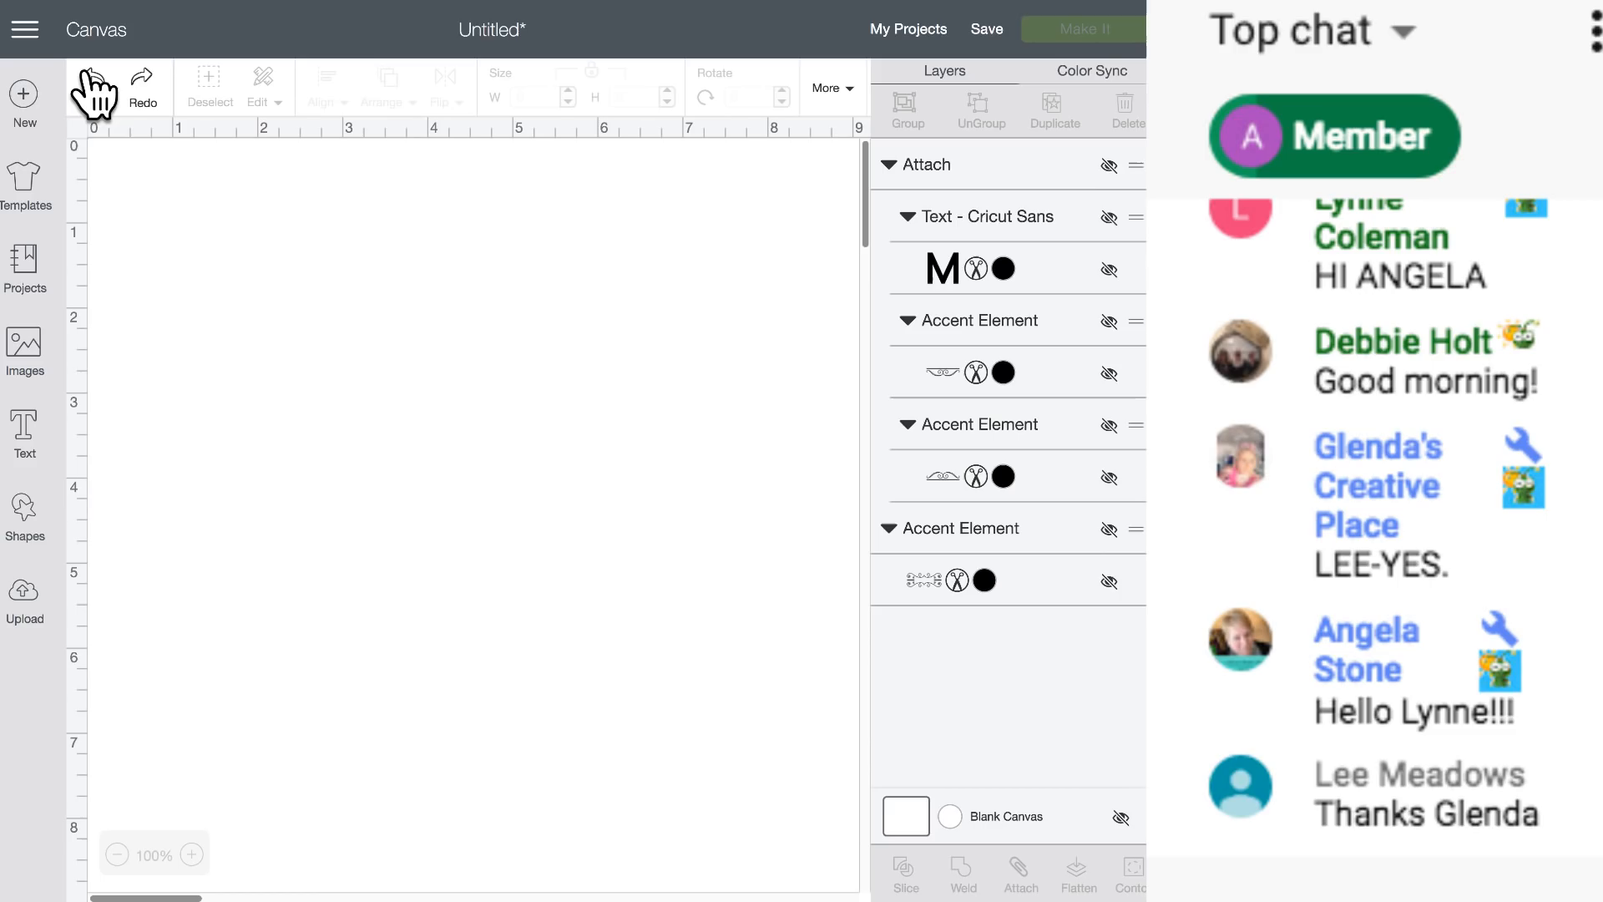
pyautogui.click(92, 82)
pyautogui.click(92, 81)
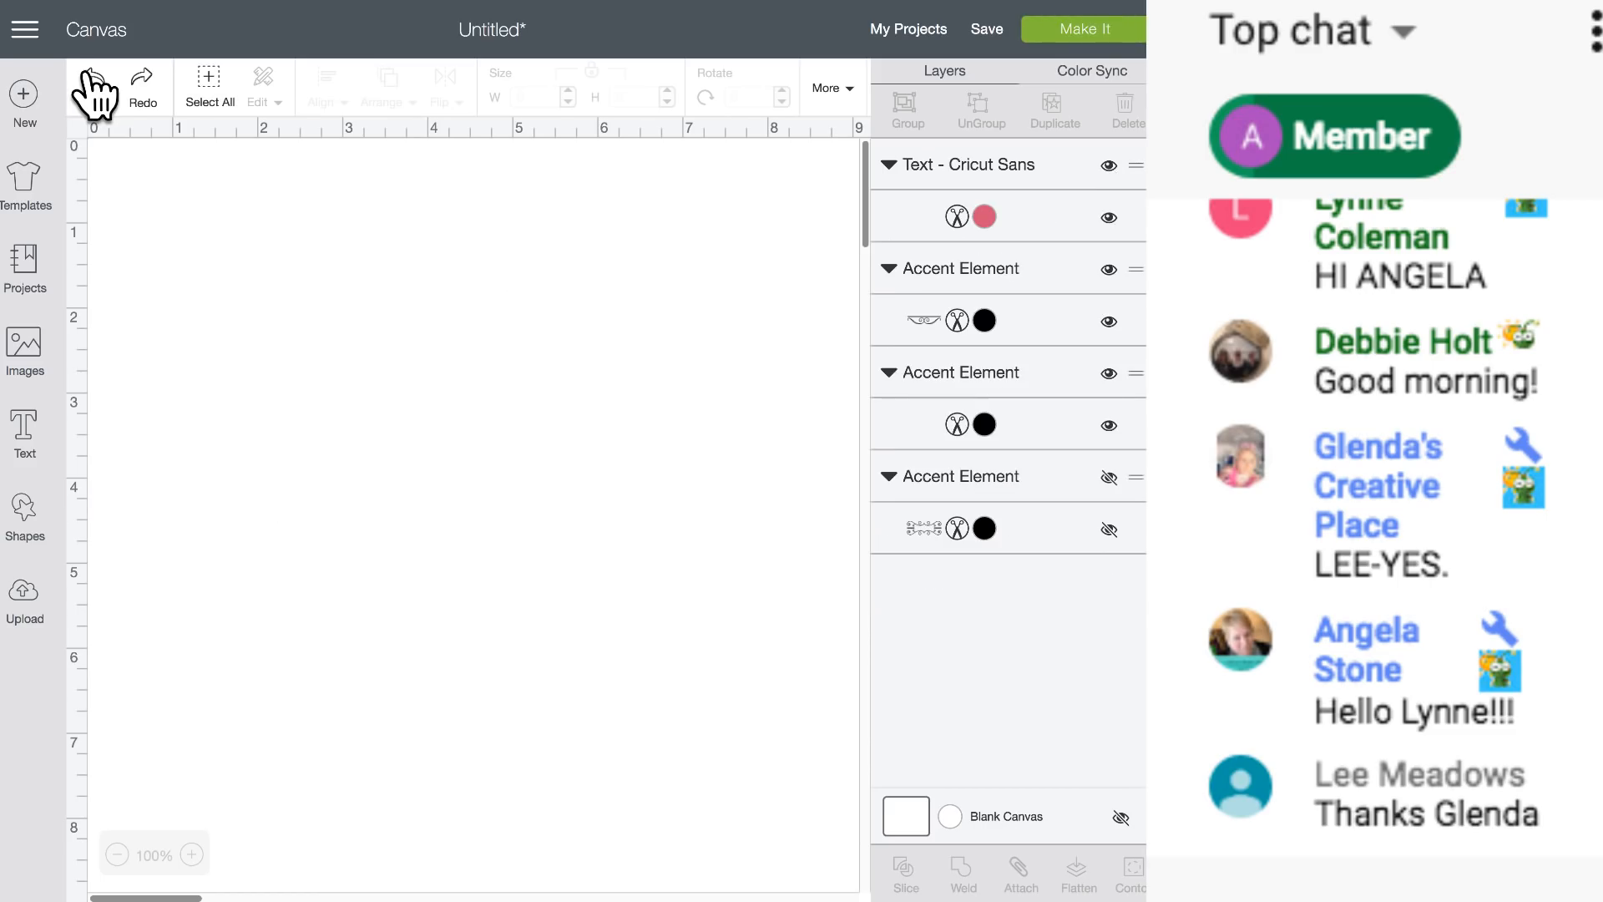
pyautogui.click(92, 82)
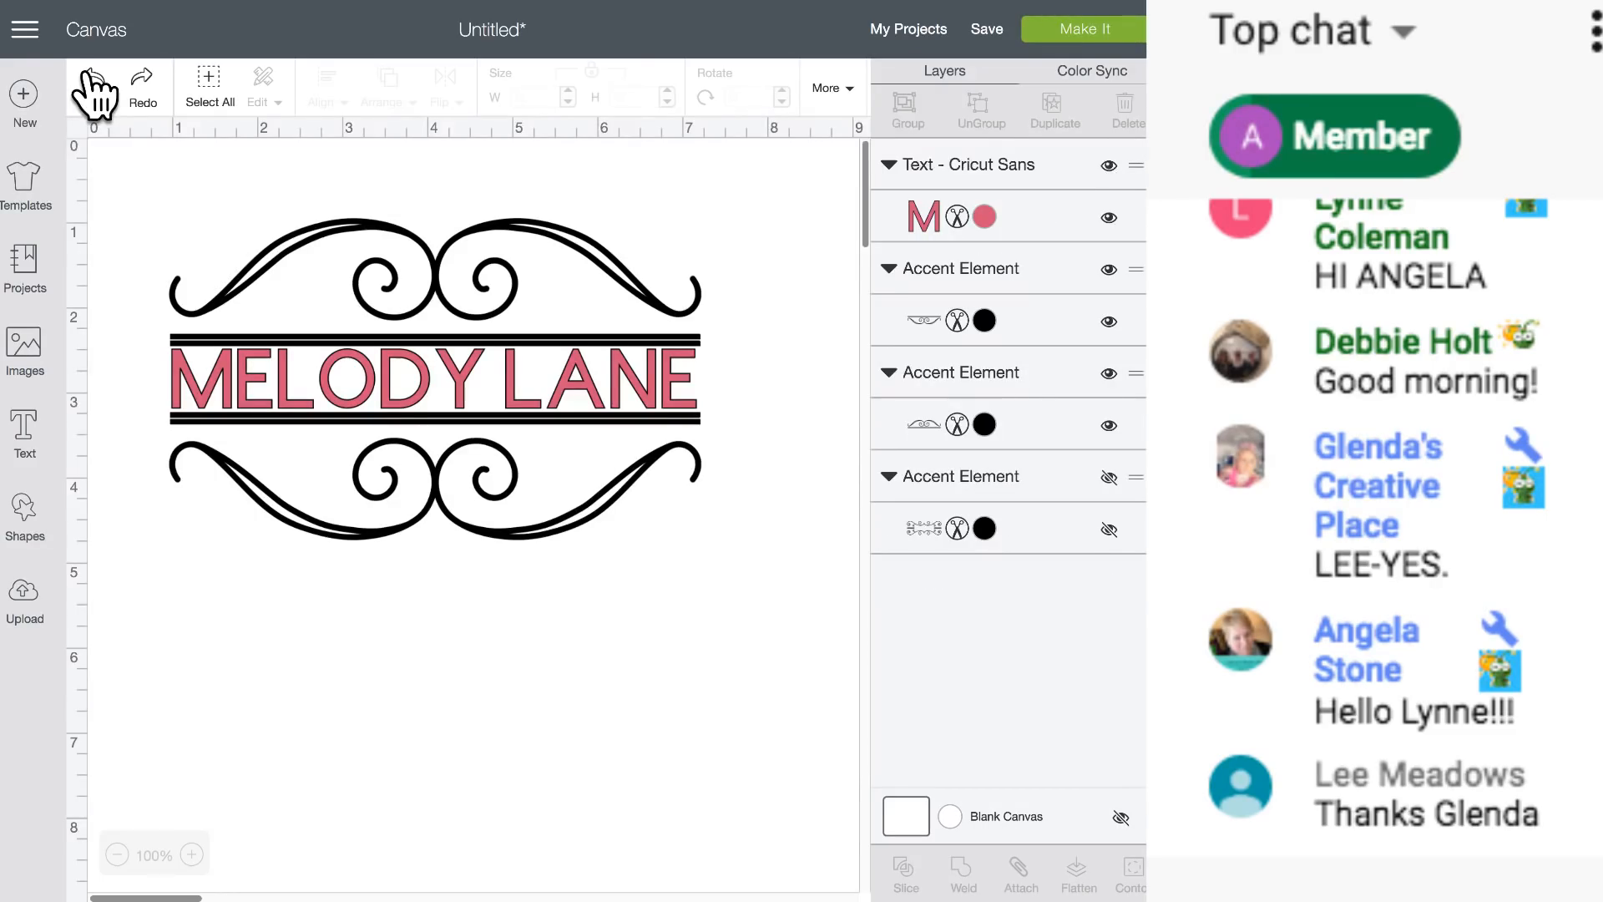
# Resize the name text with unlocked proportions to about 6.233 by 0.841 inches and fit it between the flourishes' inner bars.
pyautogui.click(360, 384)
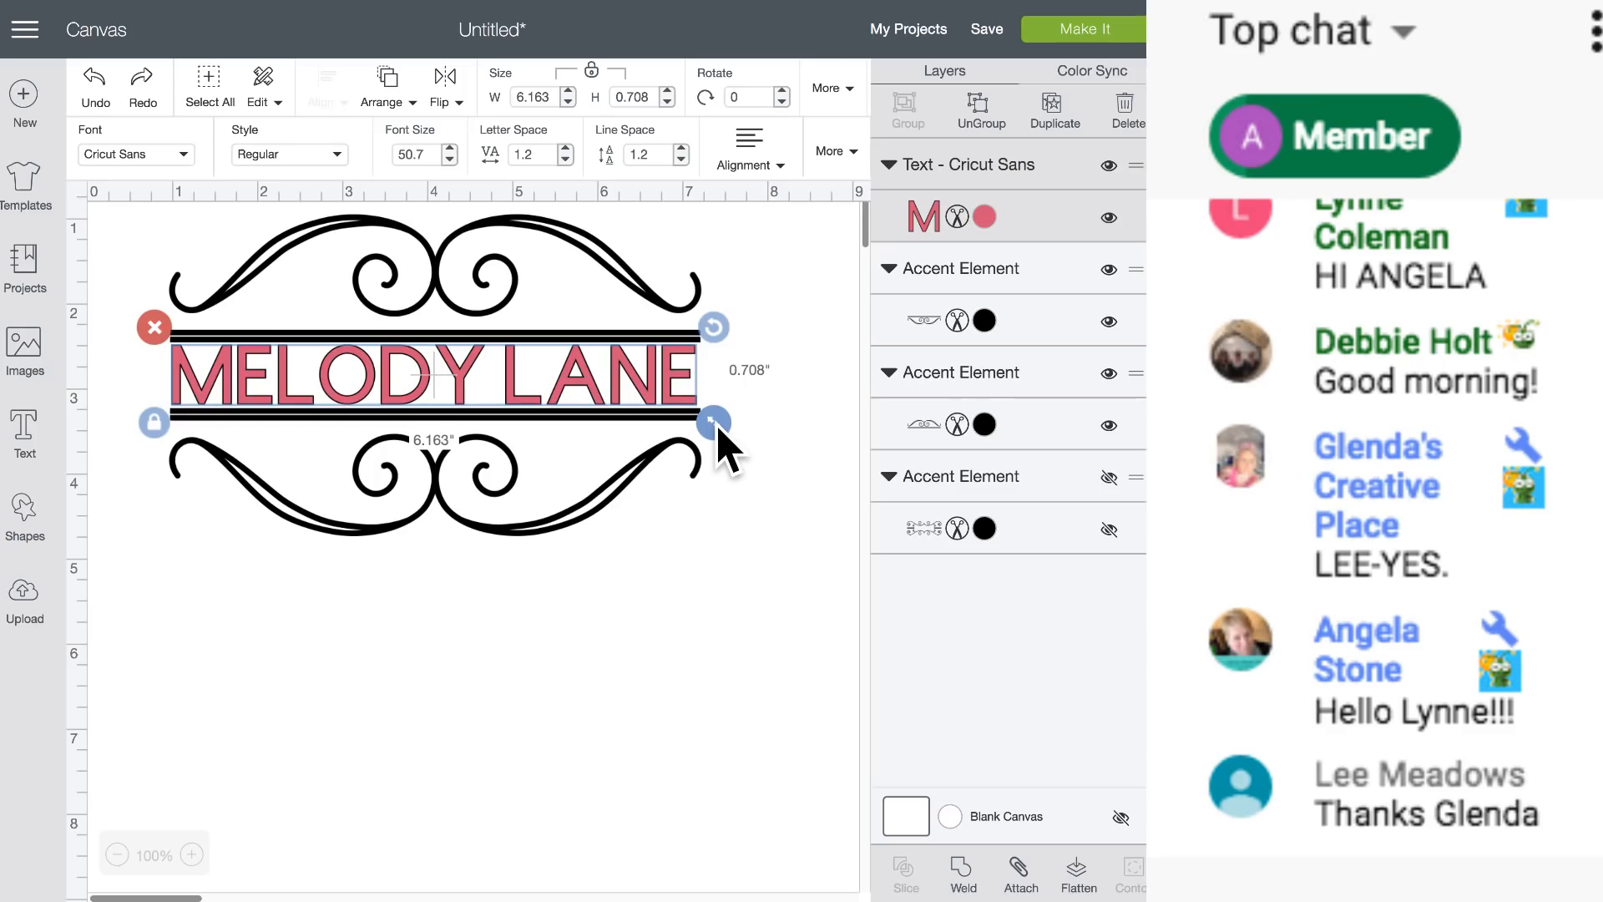
pyautogui.moveTo(716, 424); pyautogui.dragTo(720, 431)
pyautogui.moveTo(457, 380); pyautogui.dragTo(456, 362)
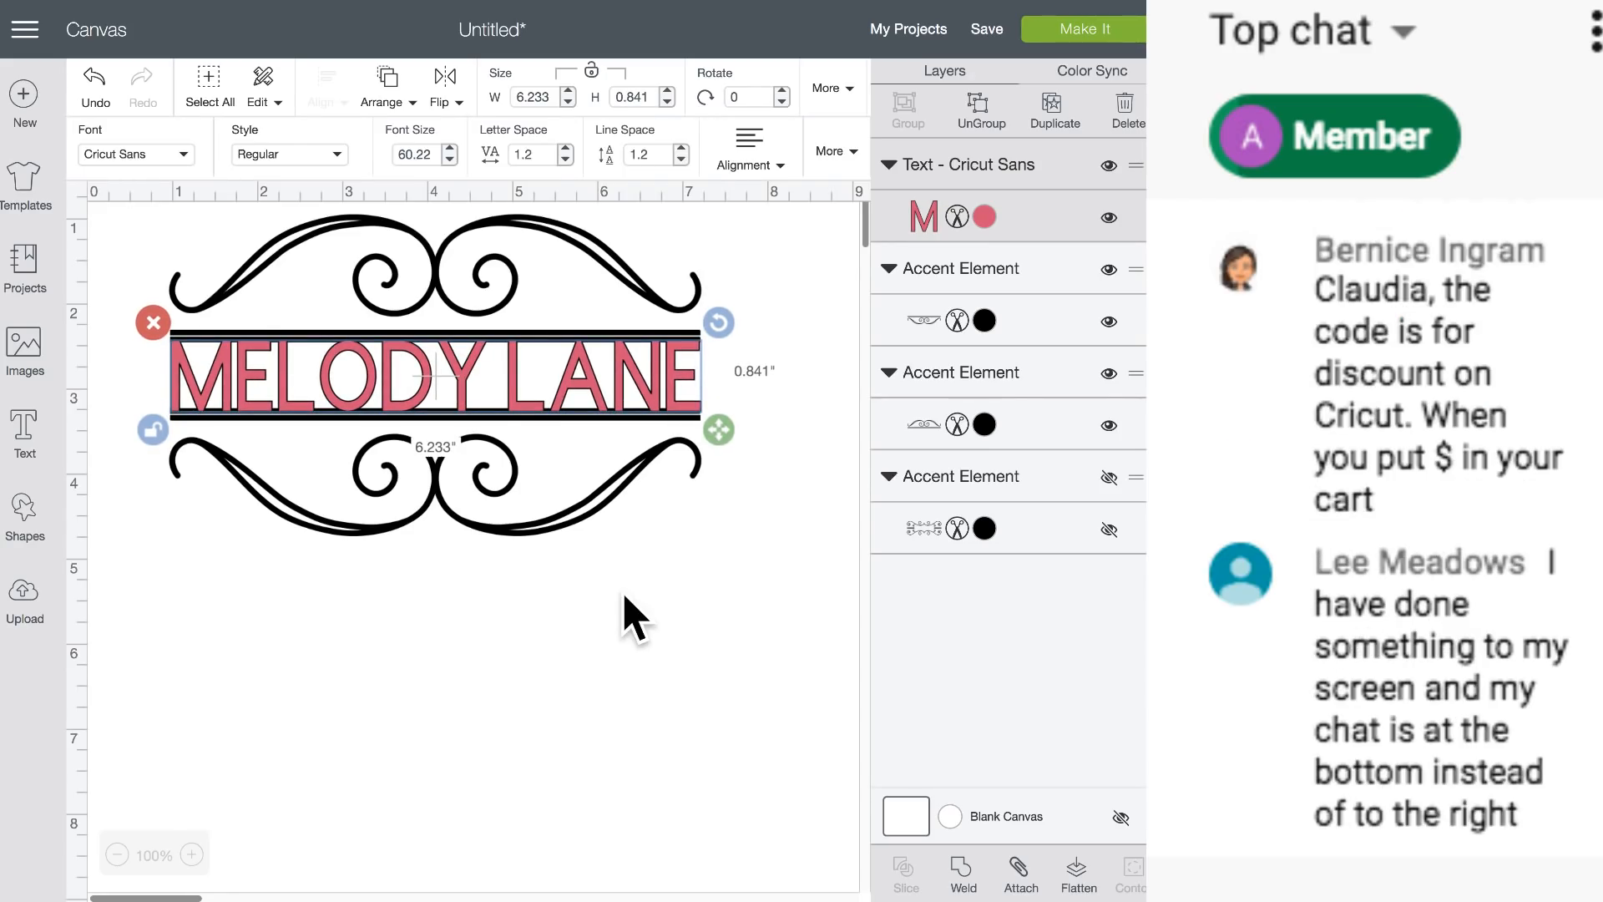
pyautogui.click(191, 855)
pyautogui.hscroll(5, 340, 848)
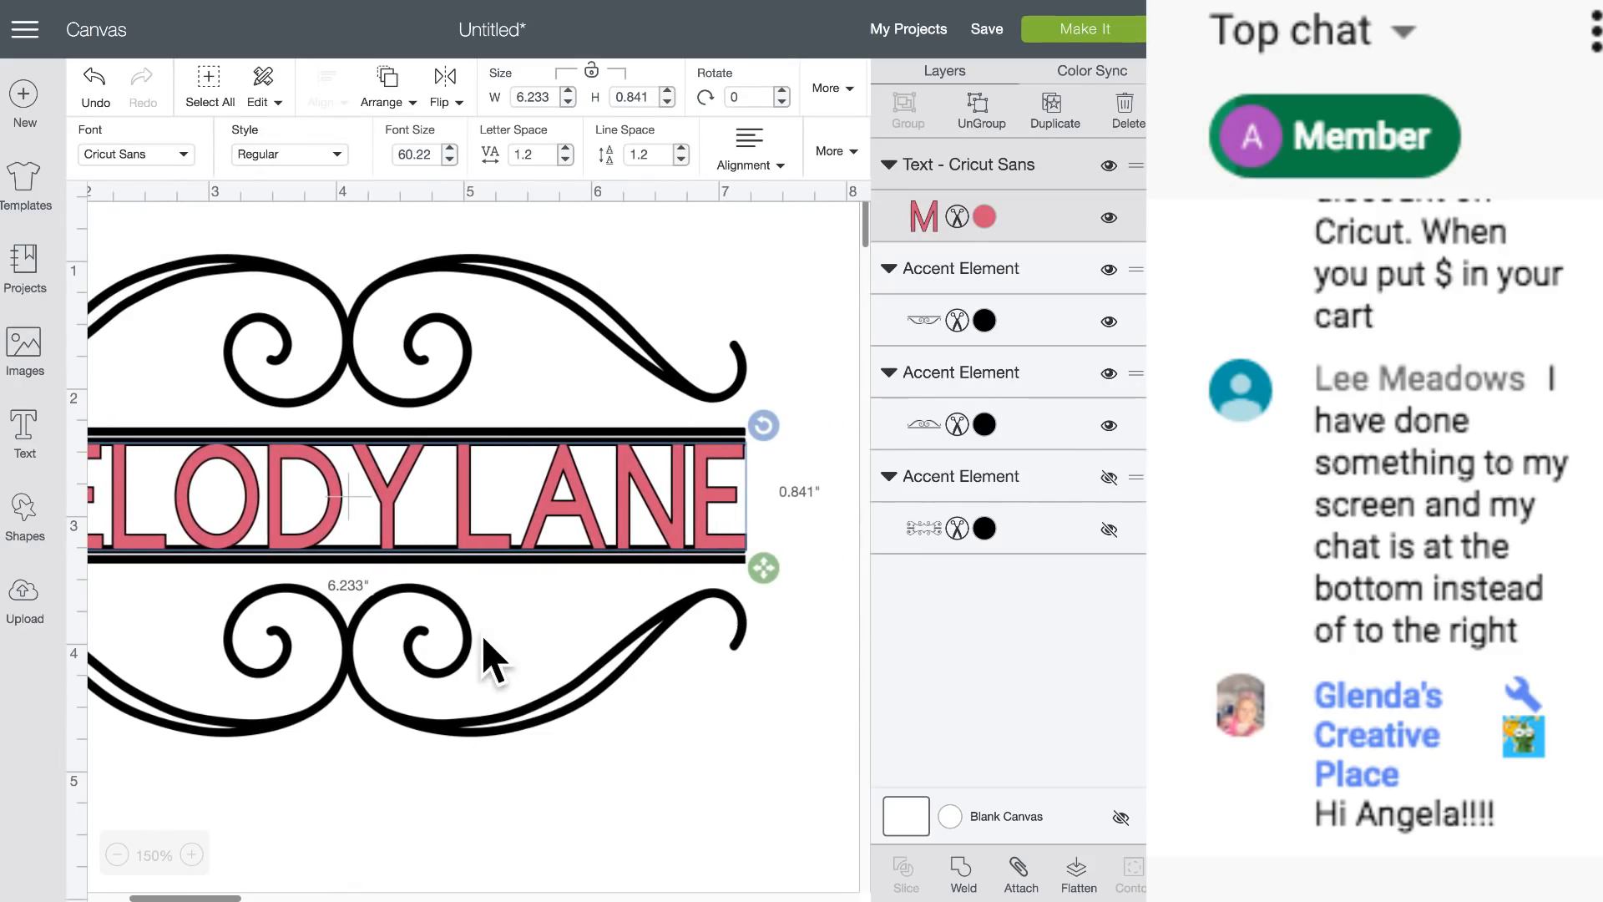
pyautogui.moveTo(465, 484); pyautogui.dragTo(454, 472)
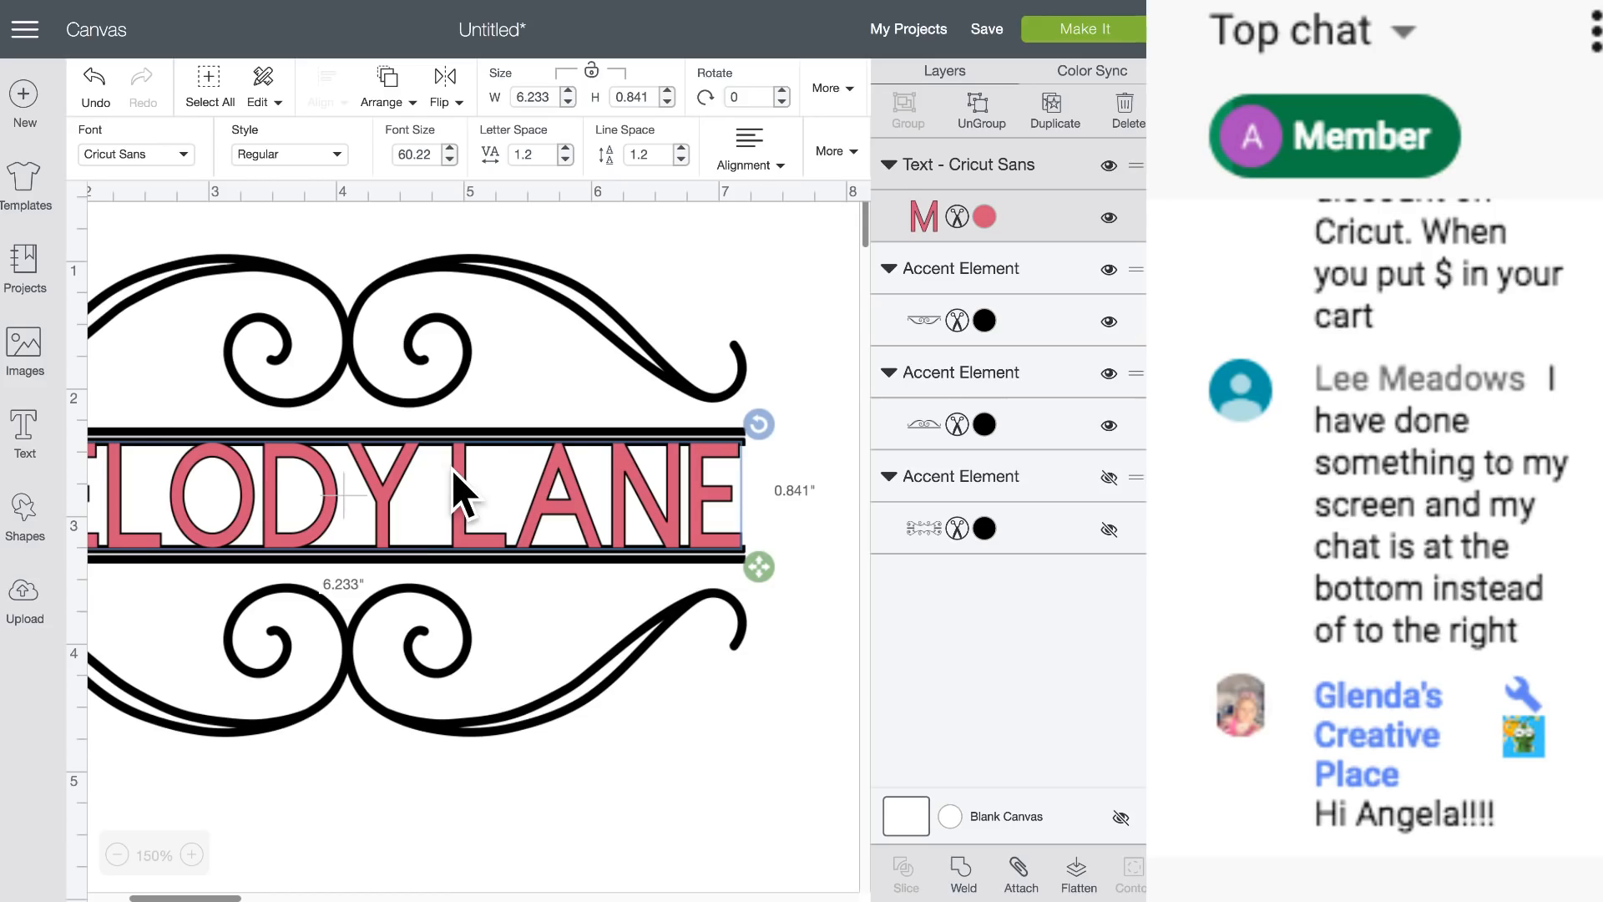
# Stretch the name text to about 6.251 by 1.044 inches so the letters overlap the bars above and below.
pyautogui.hscroll(-3, 461, 493)
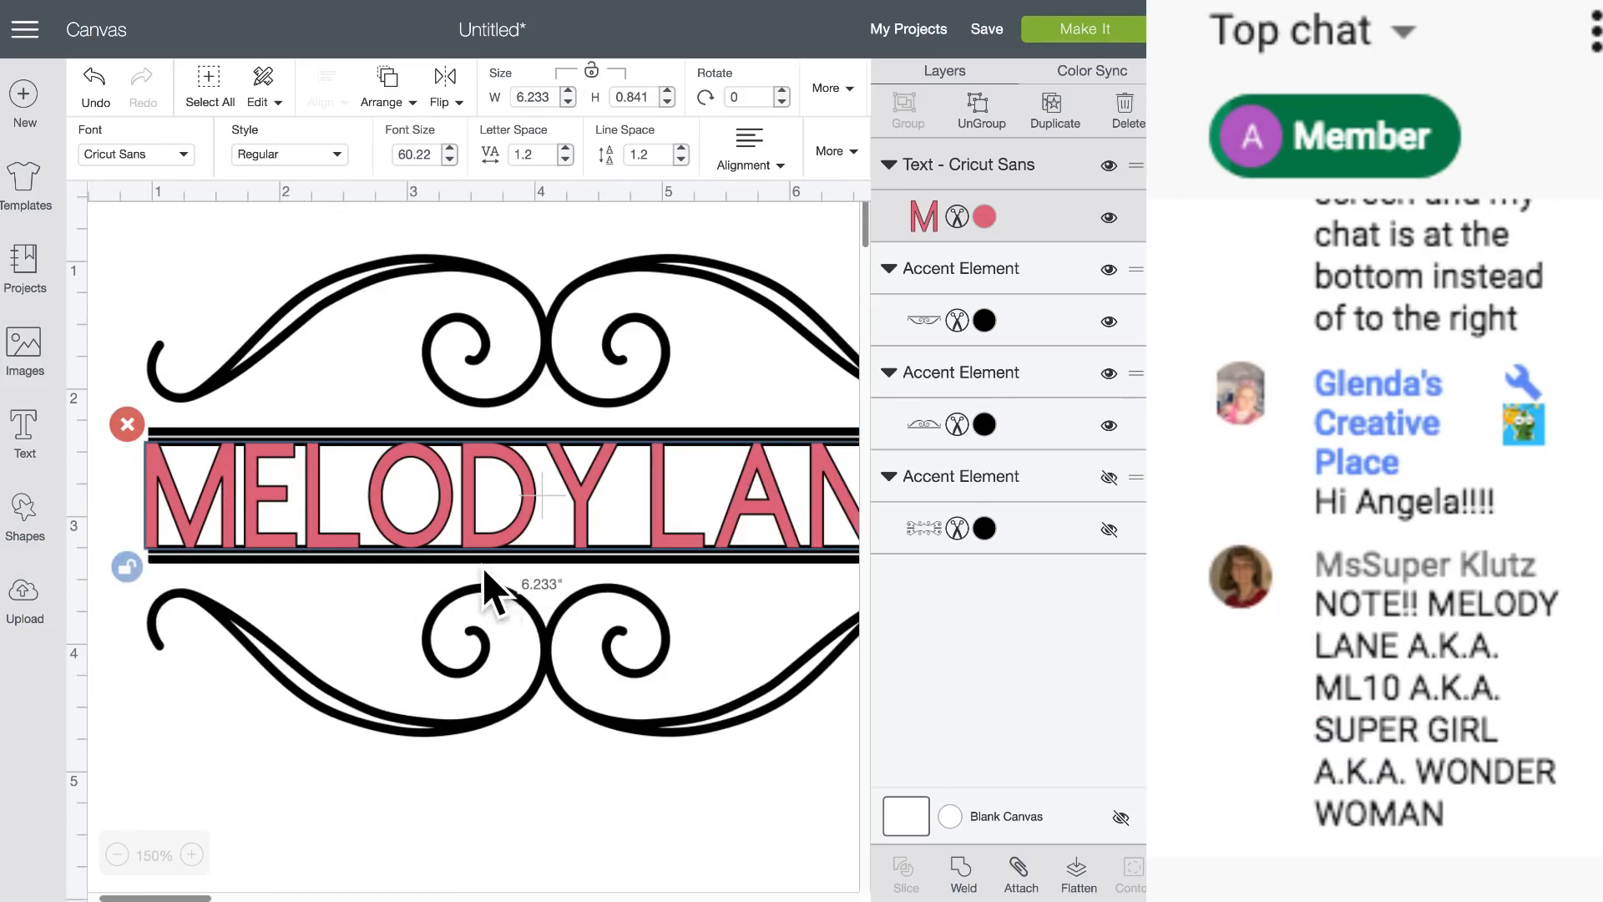
pyautogui.hscroll(2, 494, 584)
pyautogui.hscroll(5, 501, 568)
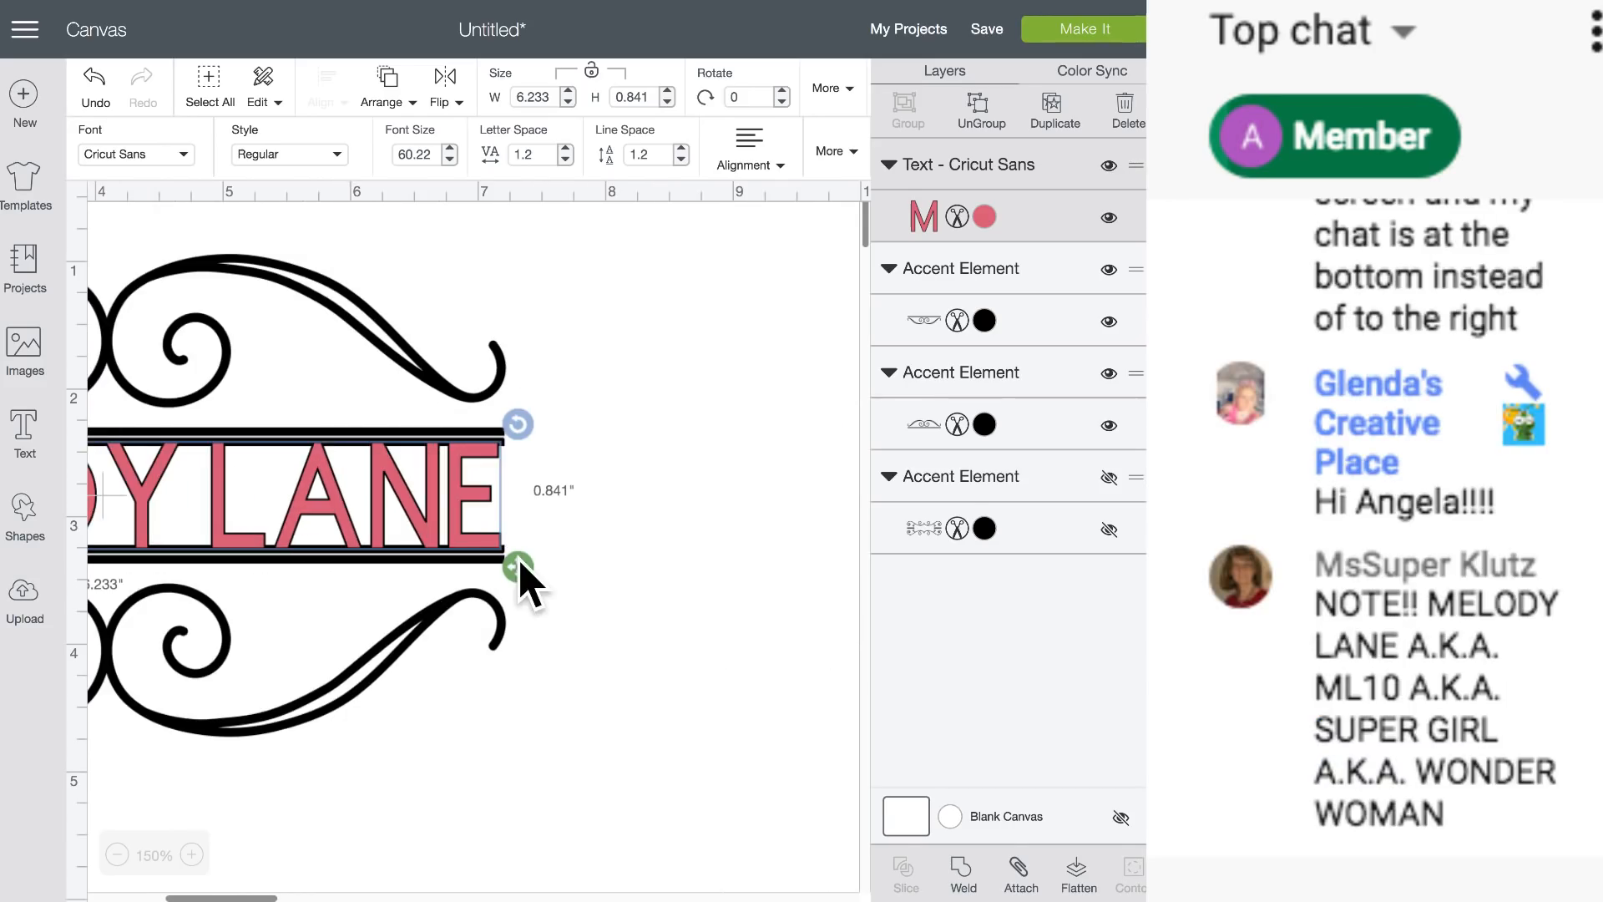
pyautogui.moveTo(526, 584); pyautogui.dragTo(530, 610)
pyautogui.hscroll(-4, 422, 698)
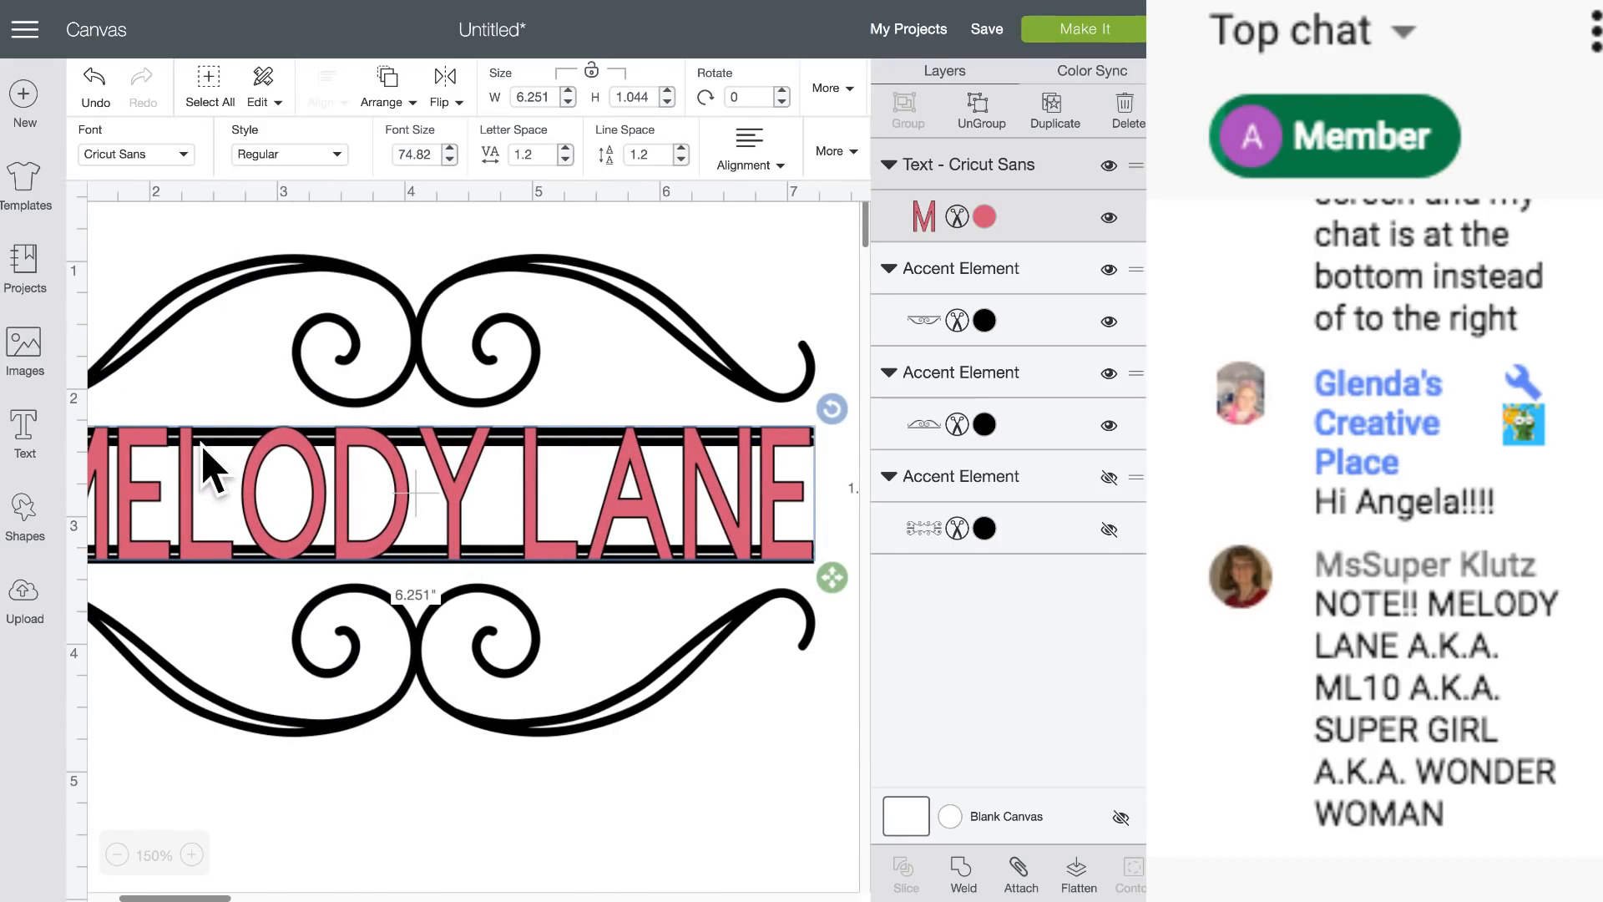
pyautogui.hscroll(-3, 205, 468)
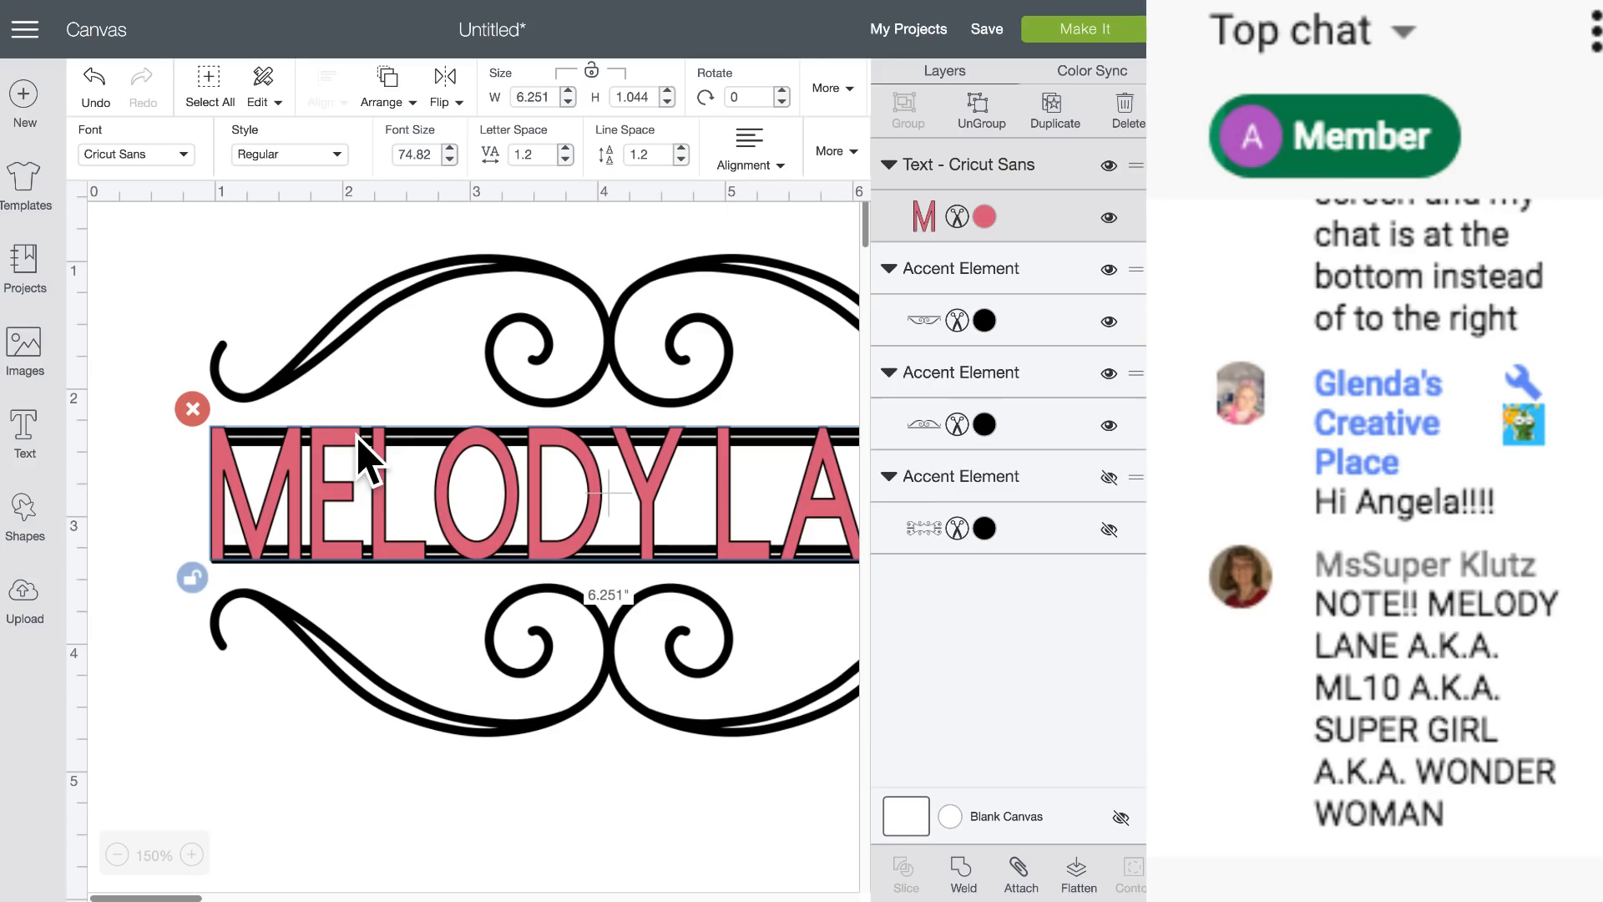
pyautogui.hscroll(2, 543, 797)
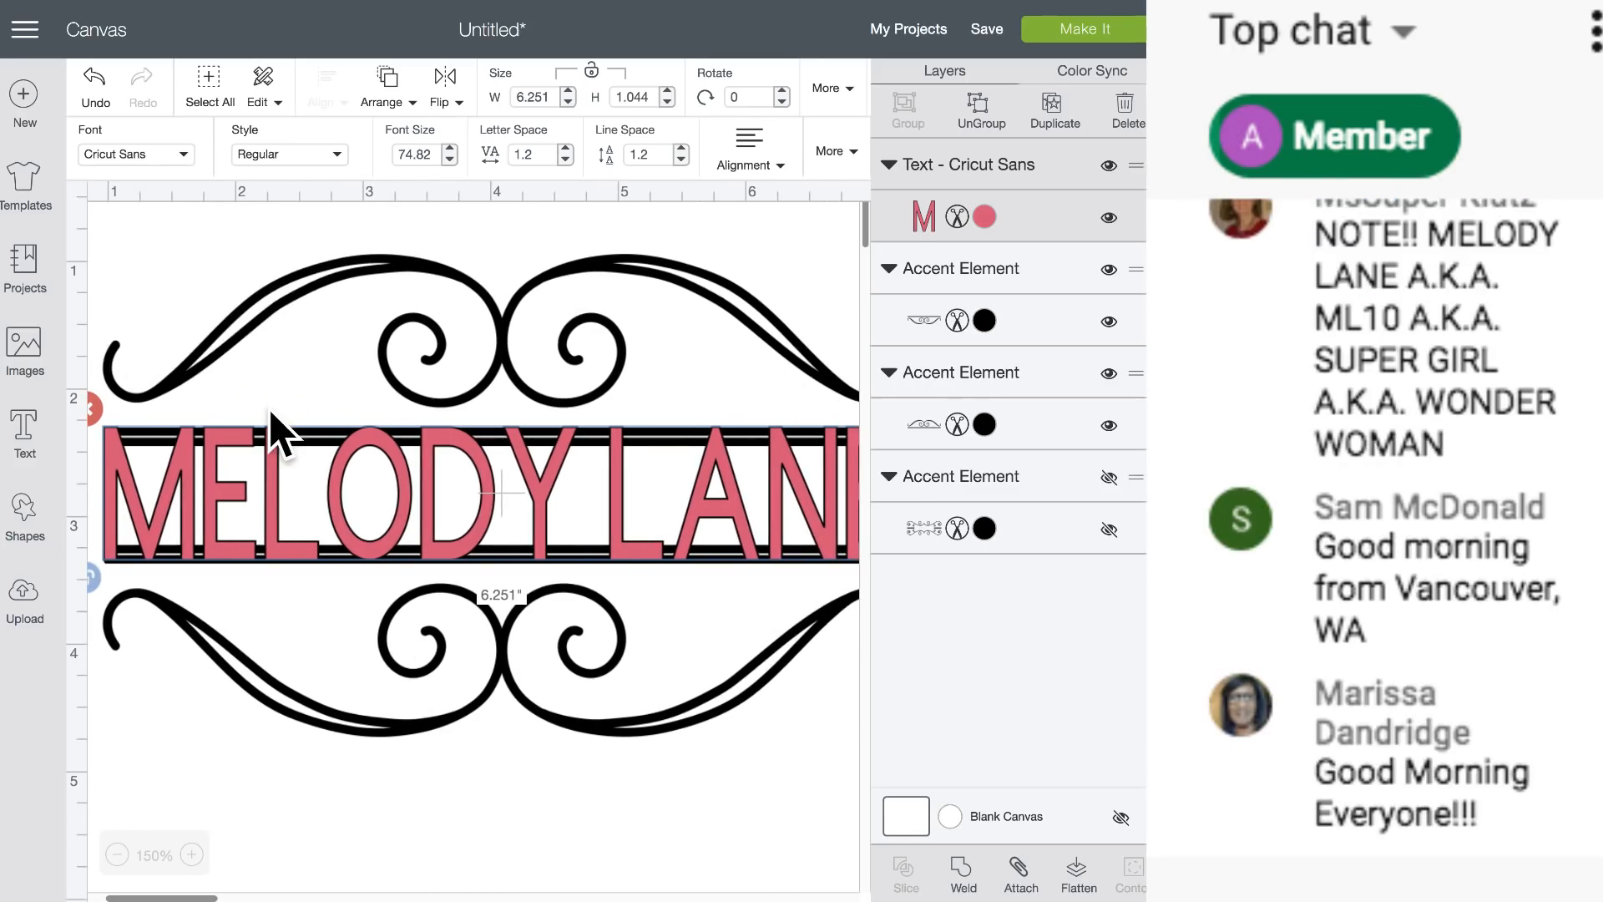
# Attach the enlarged name text to both flourishes and recolor the attached design light teal from the basic colors.
pyautogui.hotkey('ctrl', 'a')
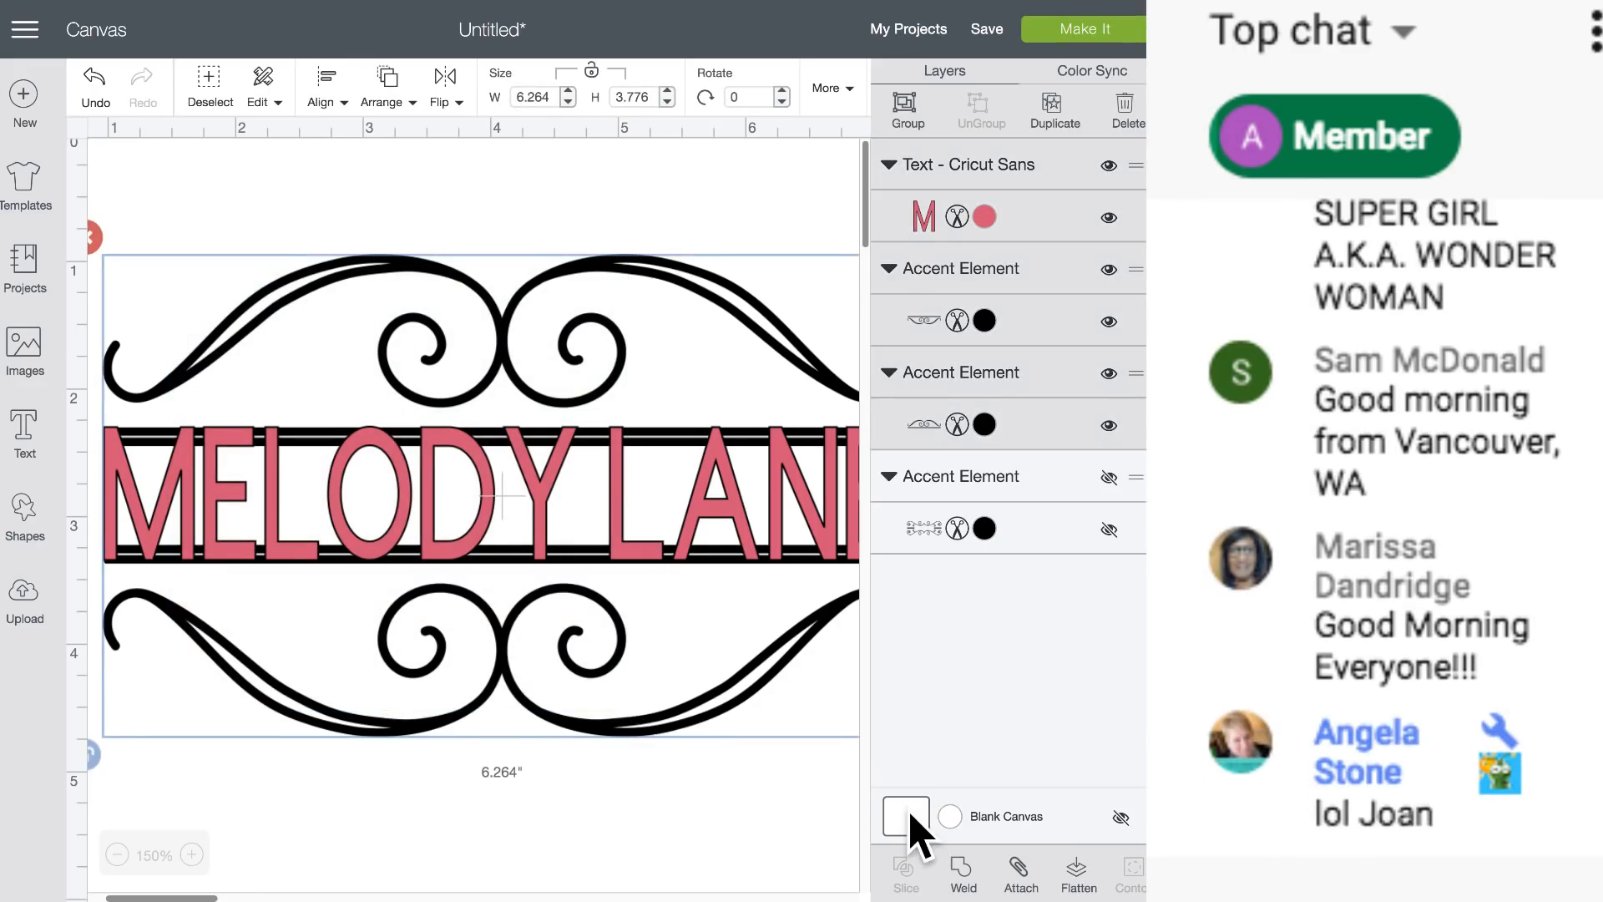
pyautogui.click(1020, 872)
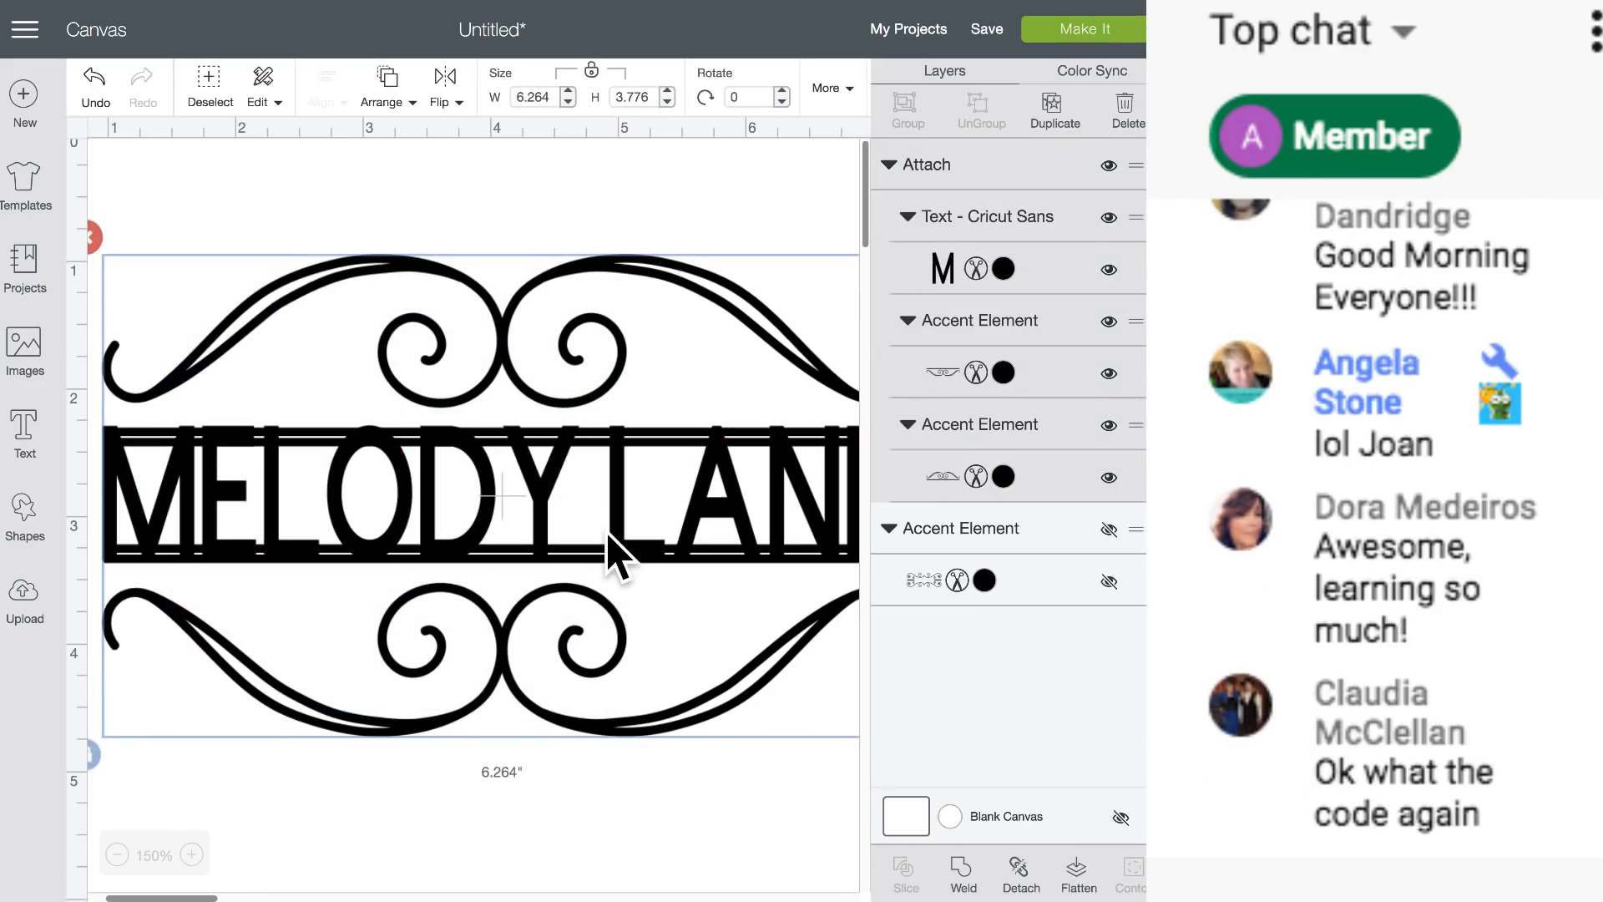
pyautogui.click(1004, 268)
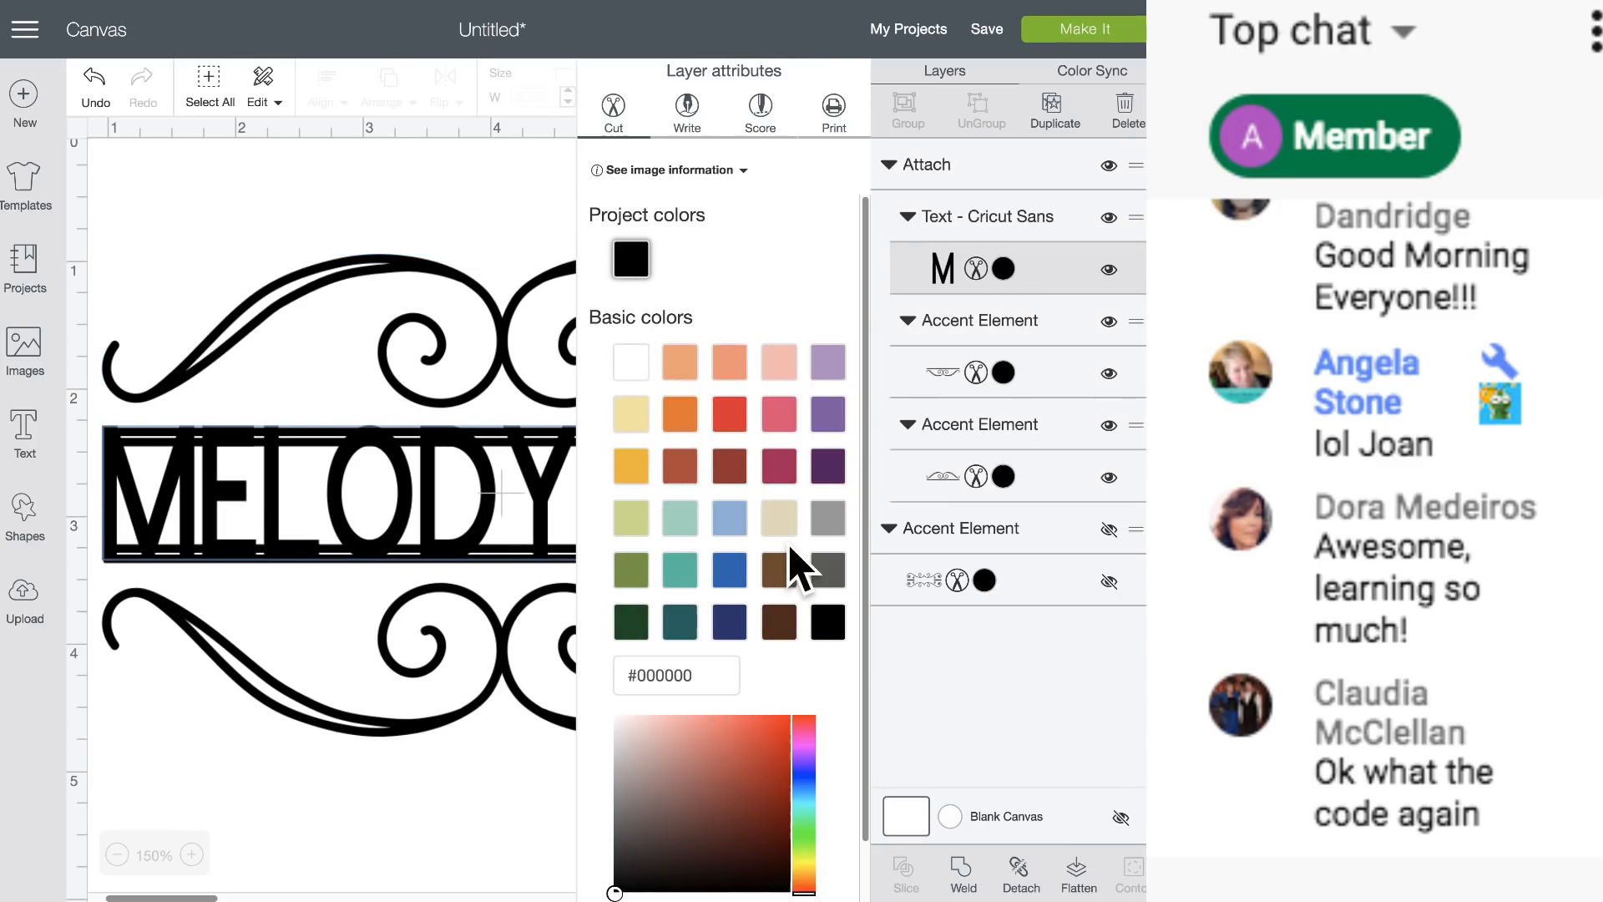
pyautogui.click(681, 517)
pyautogui.click(365, 188)
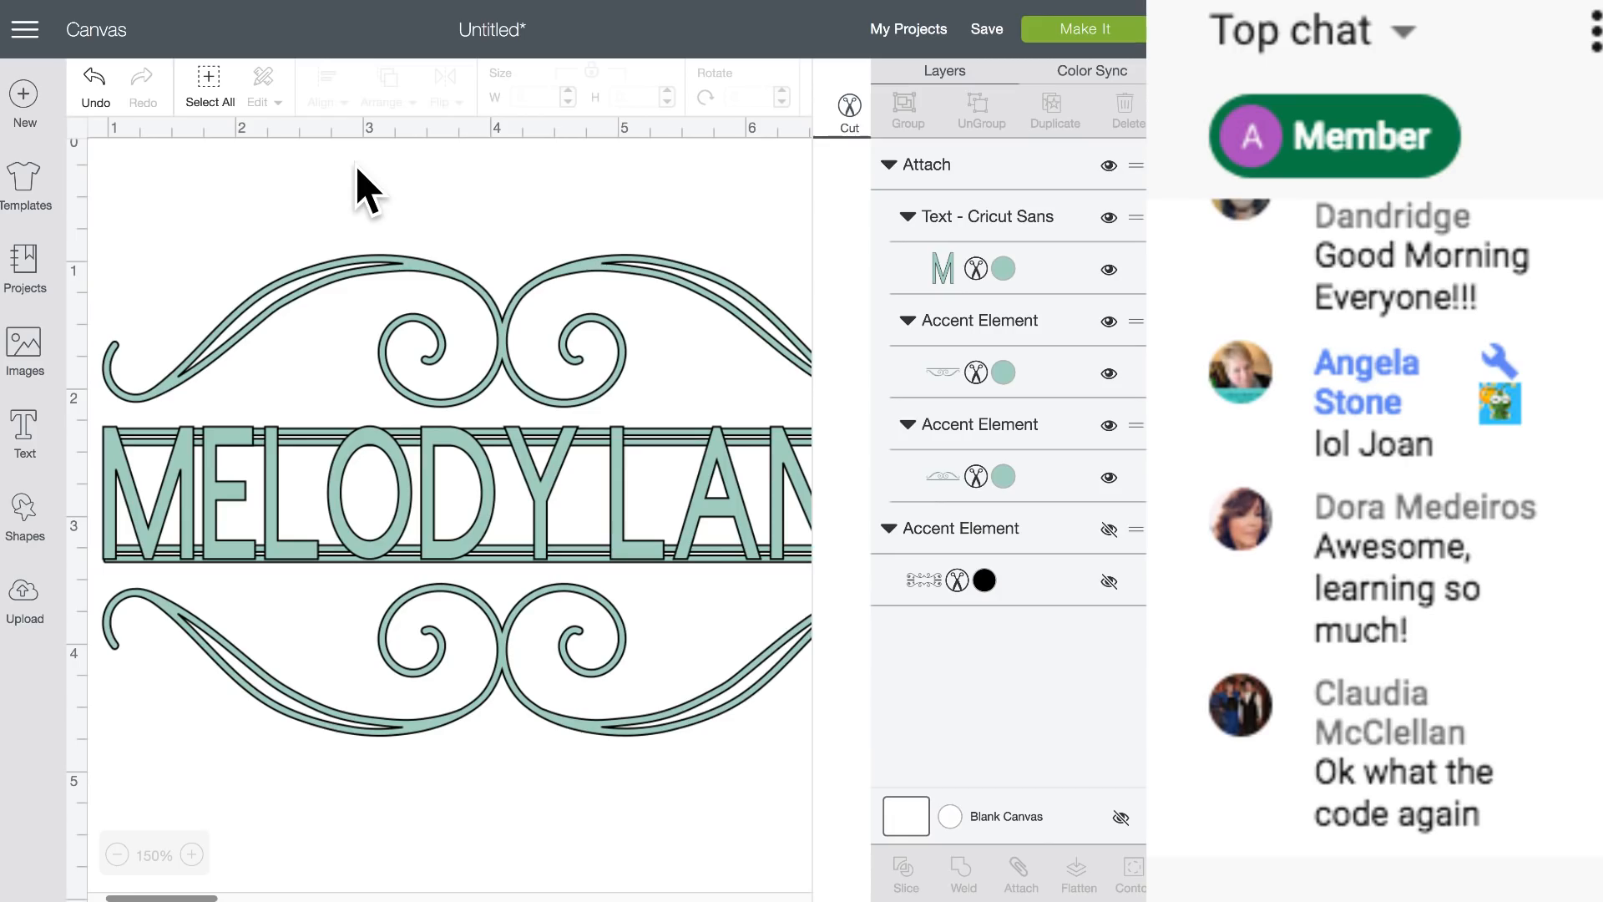
# Examine the overlapping outlines where the letters cross the bars, and detach the name text from both flourishes.
pyautogui.click(192, 854)
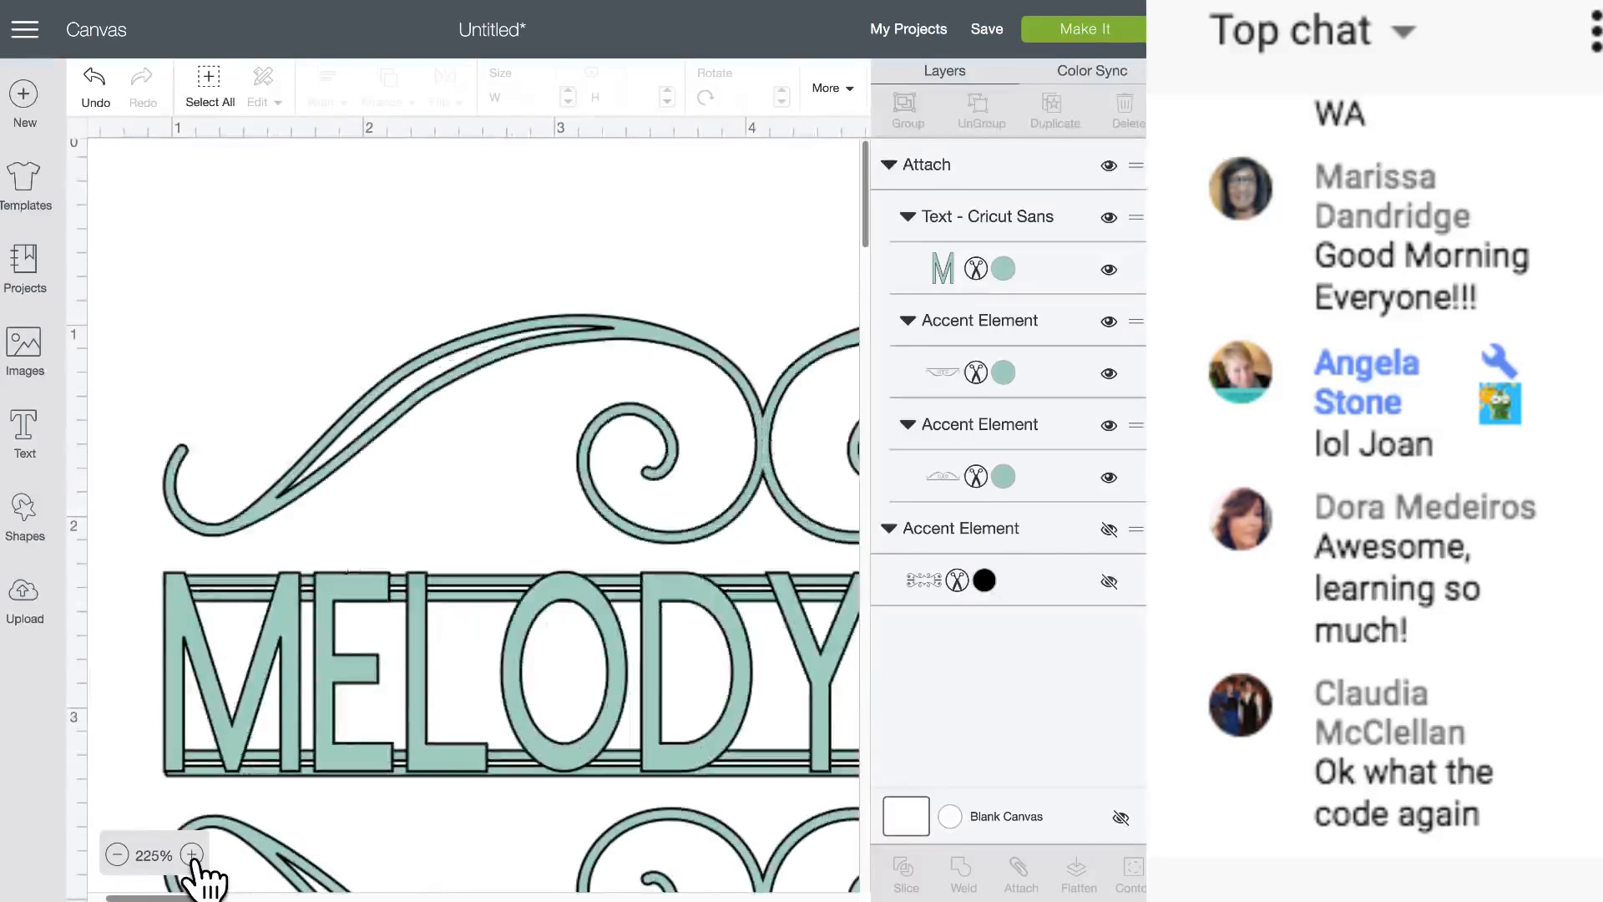
pyautogui.click(192, 854)
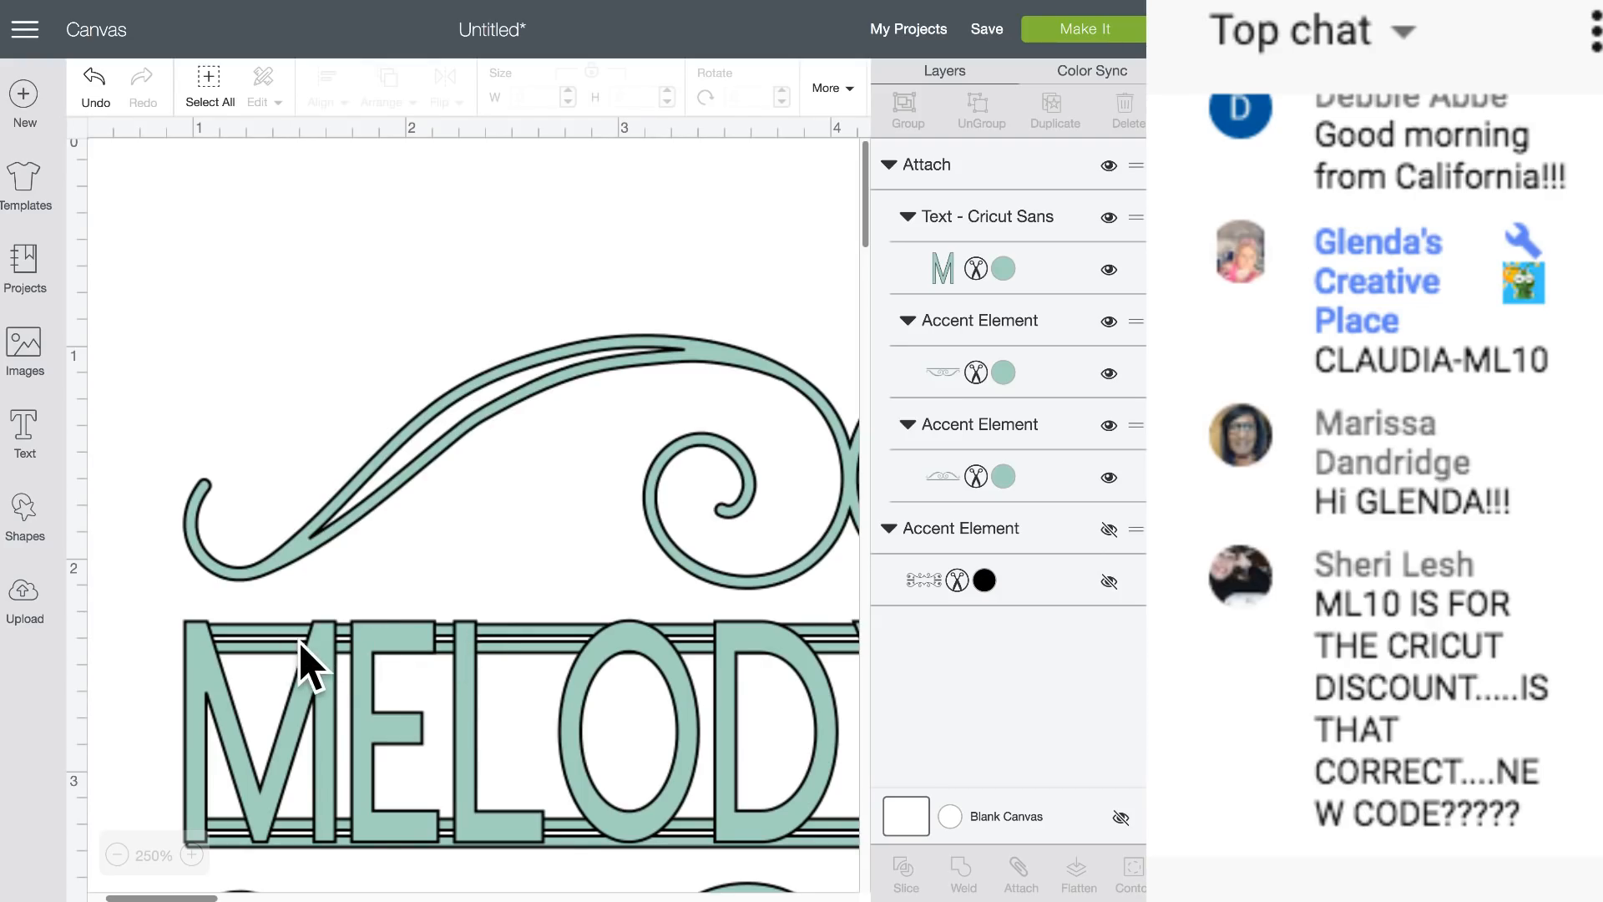
pyautogui.hscroll(3, 447, 673)
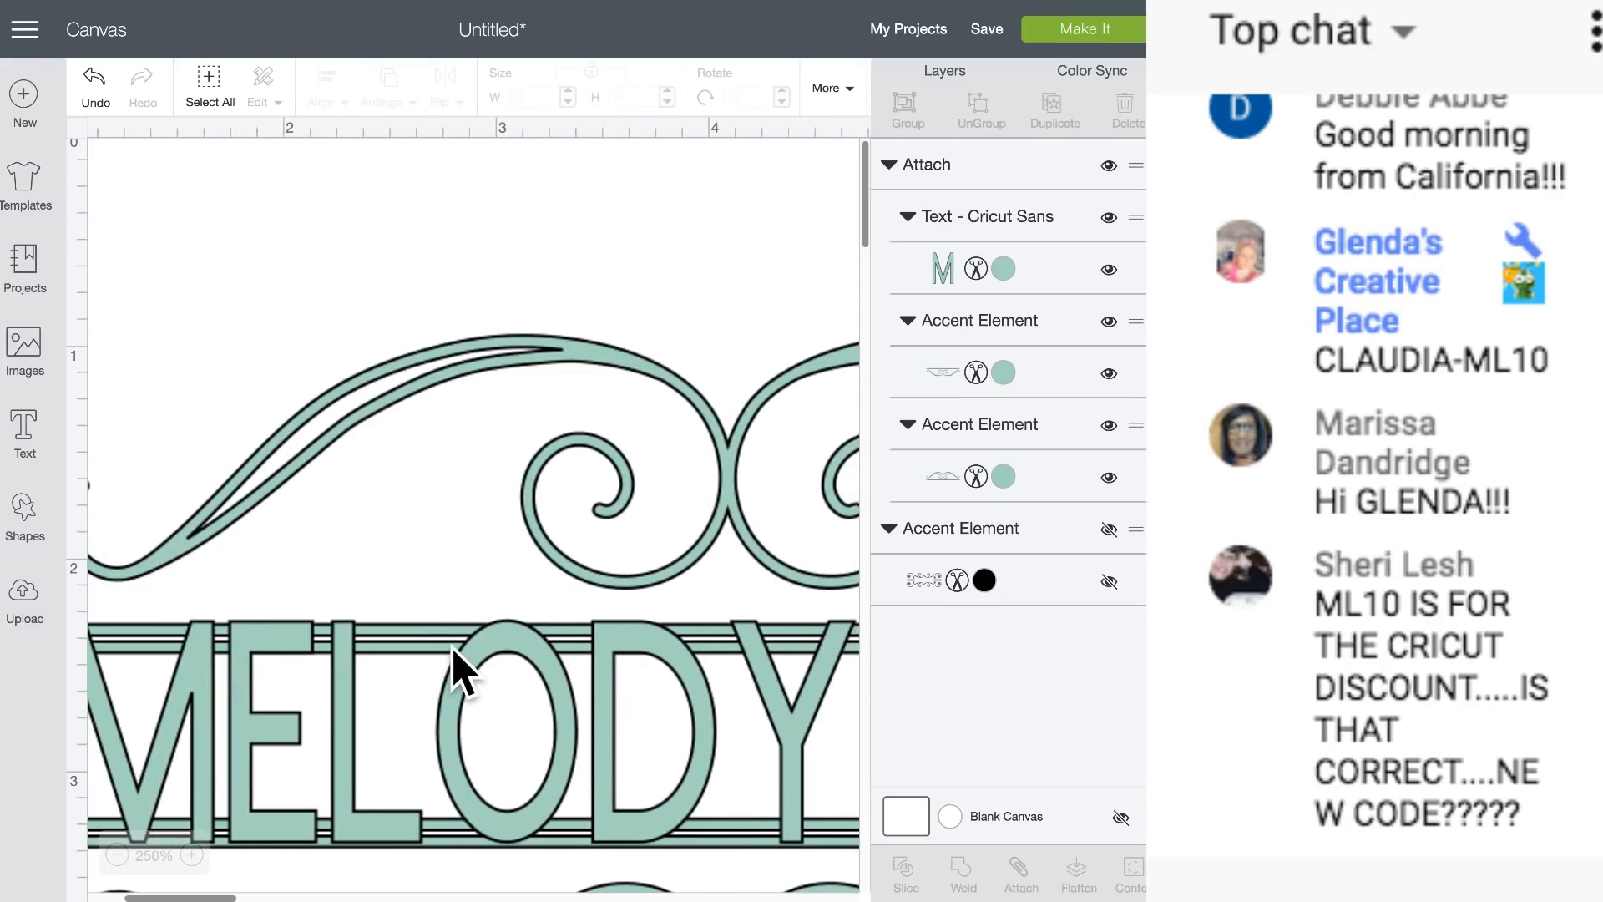
pyautogui.scroll(-2, 652, 668)
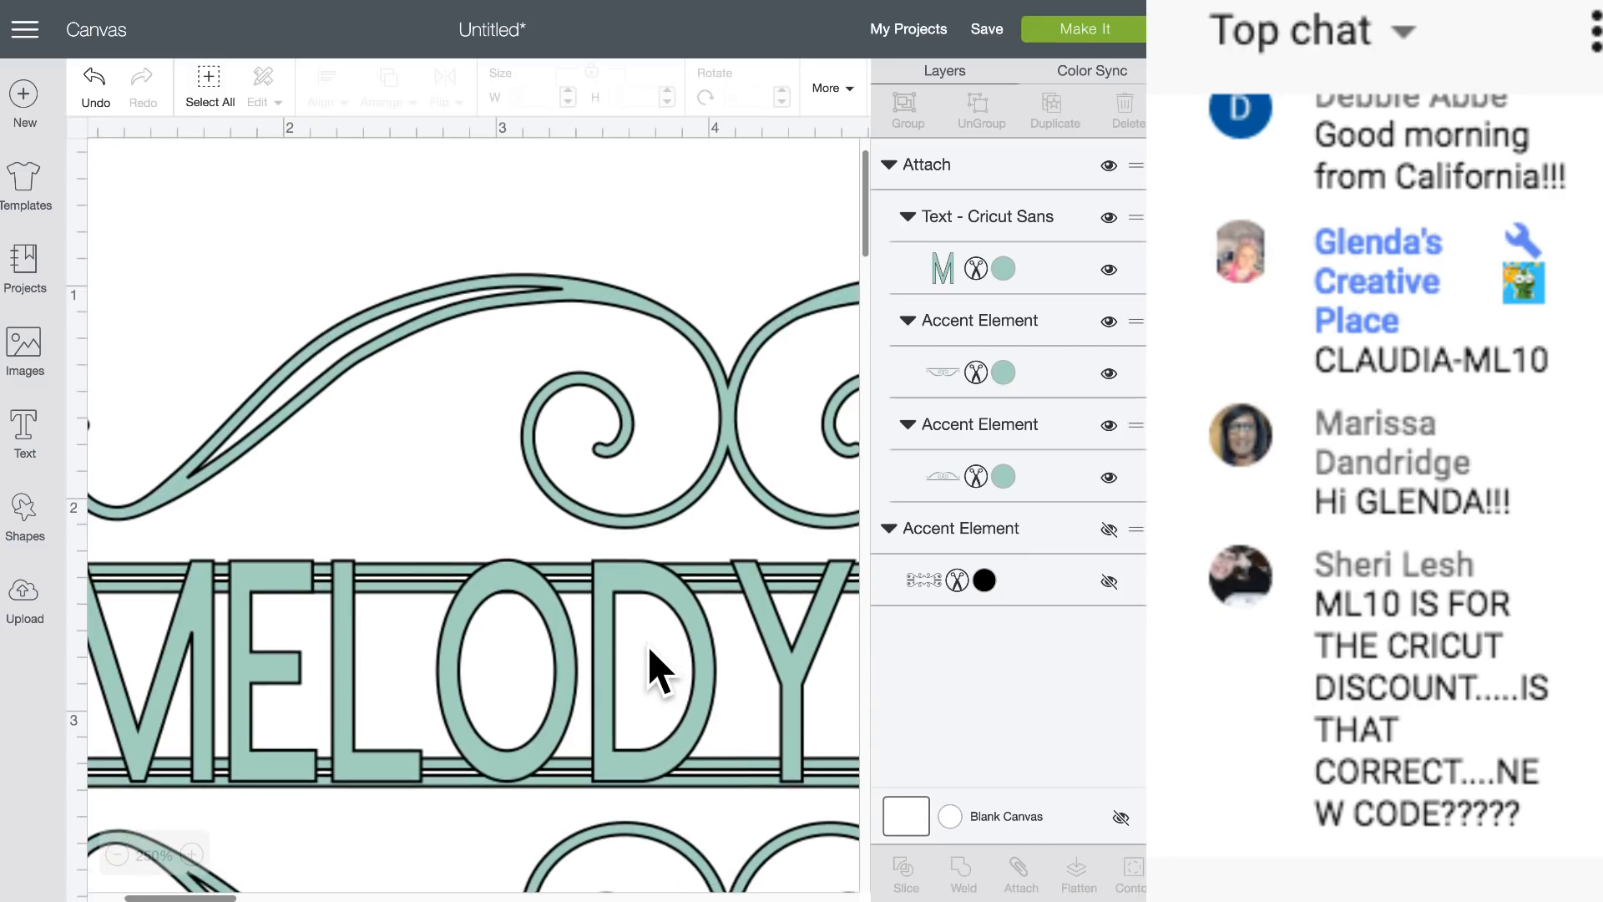
pyautogui.scroll(-1, 658, 668)
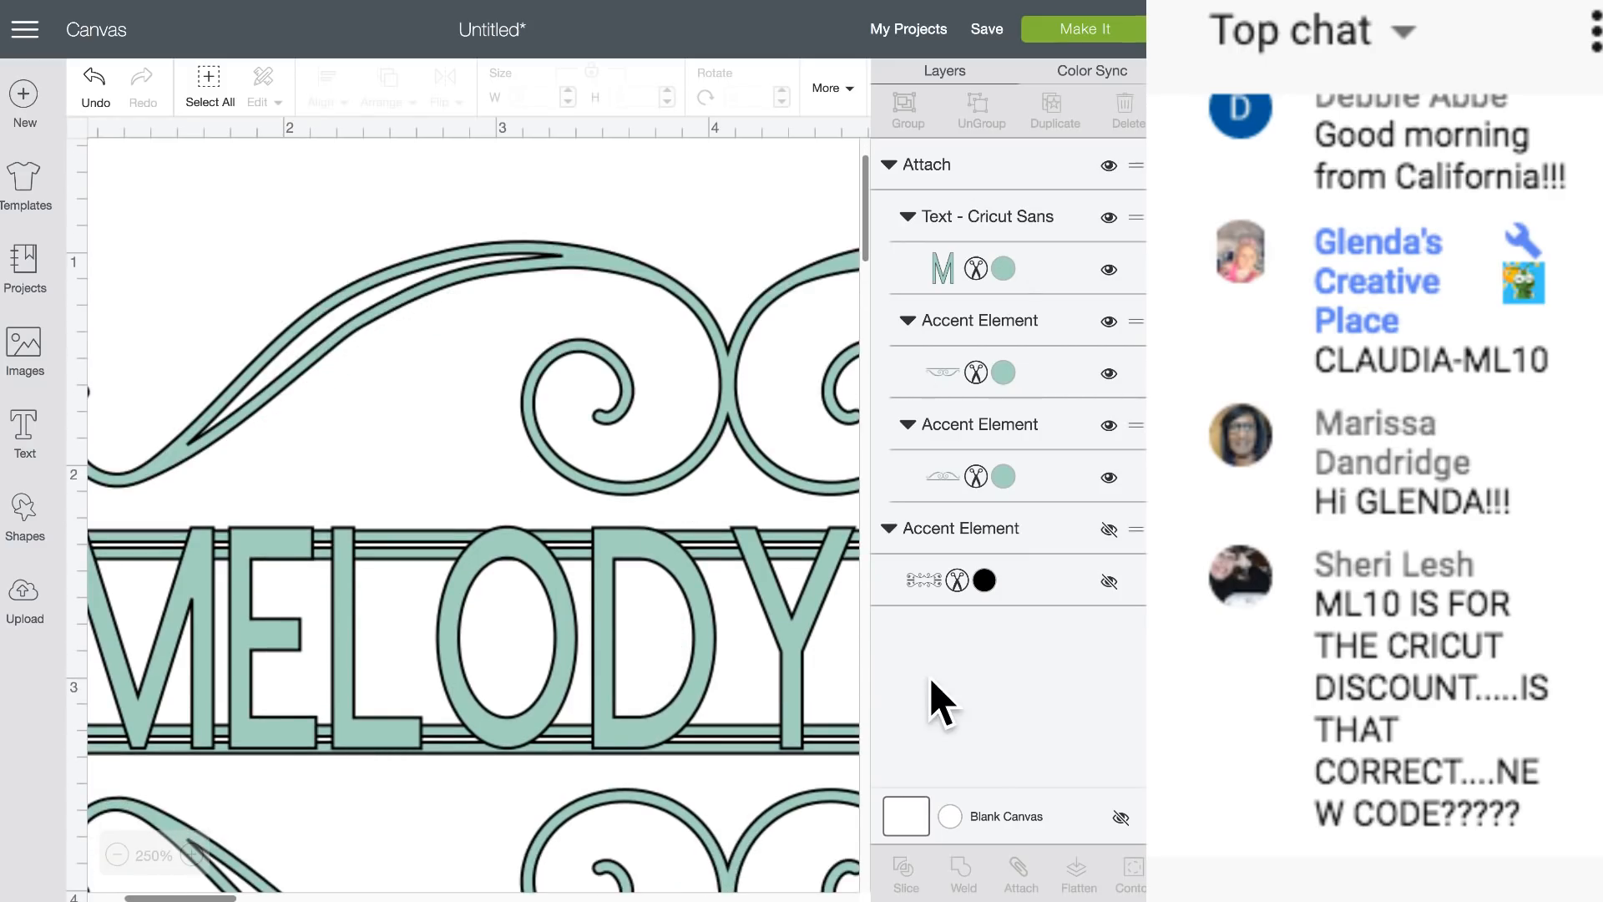
pyautogui.click(1020, 872)
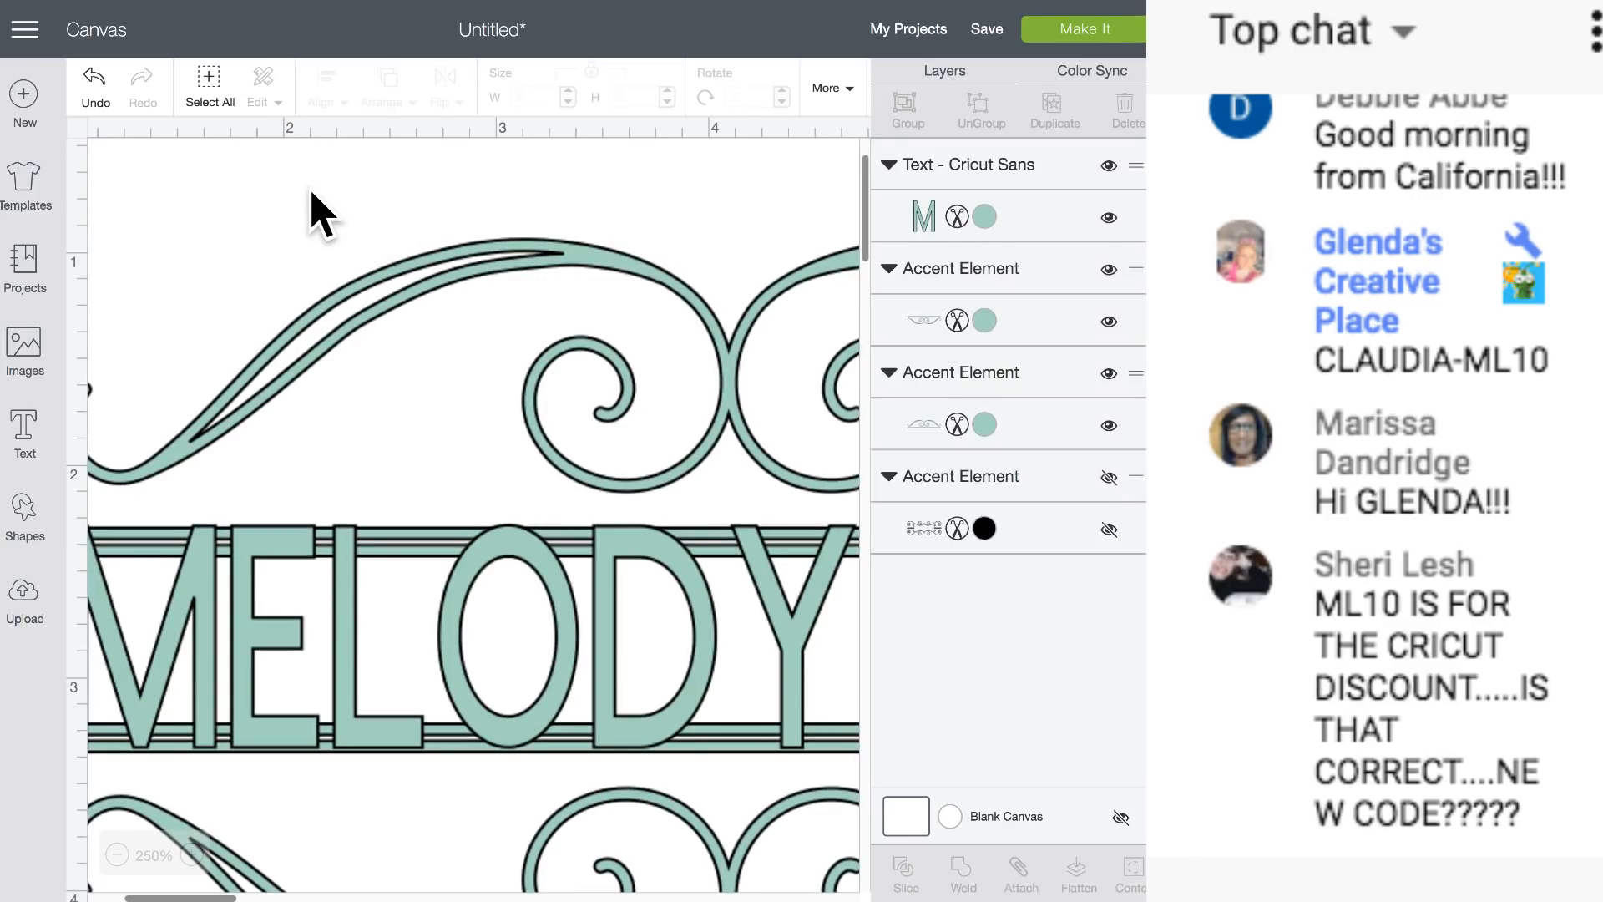
# Try welding the name text and both flourishes into a single shape, and undo the weld.
pyautogui.moveTo(316, 216); pyautogui.dragTo(708, 785)
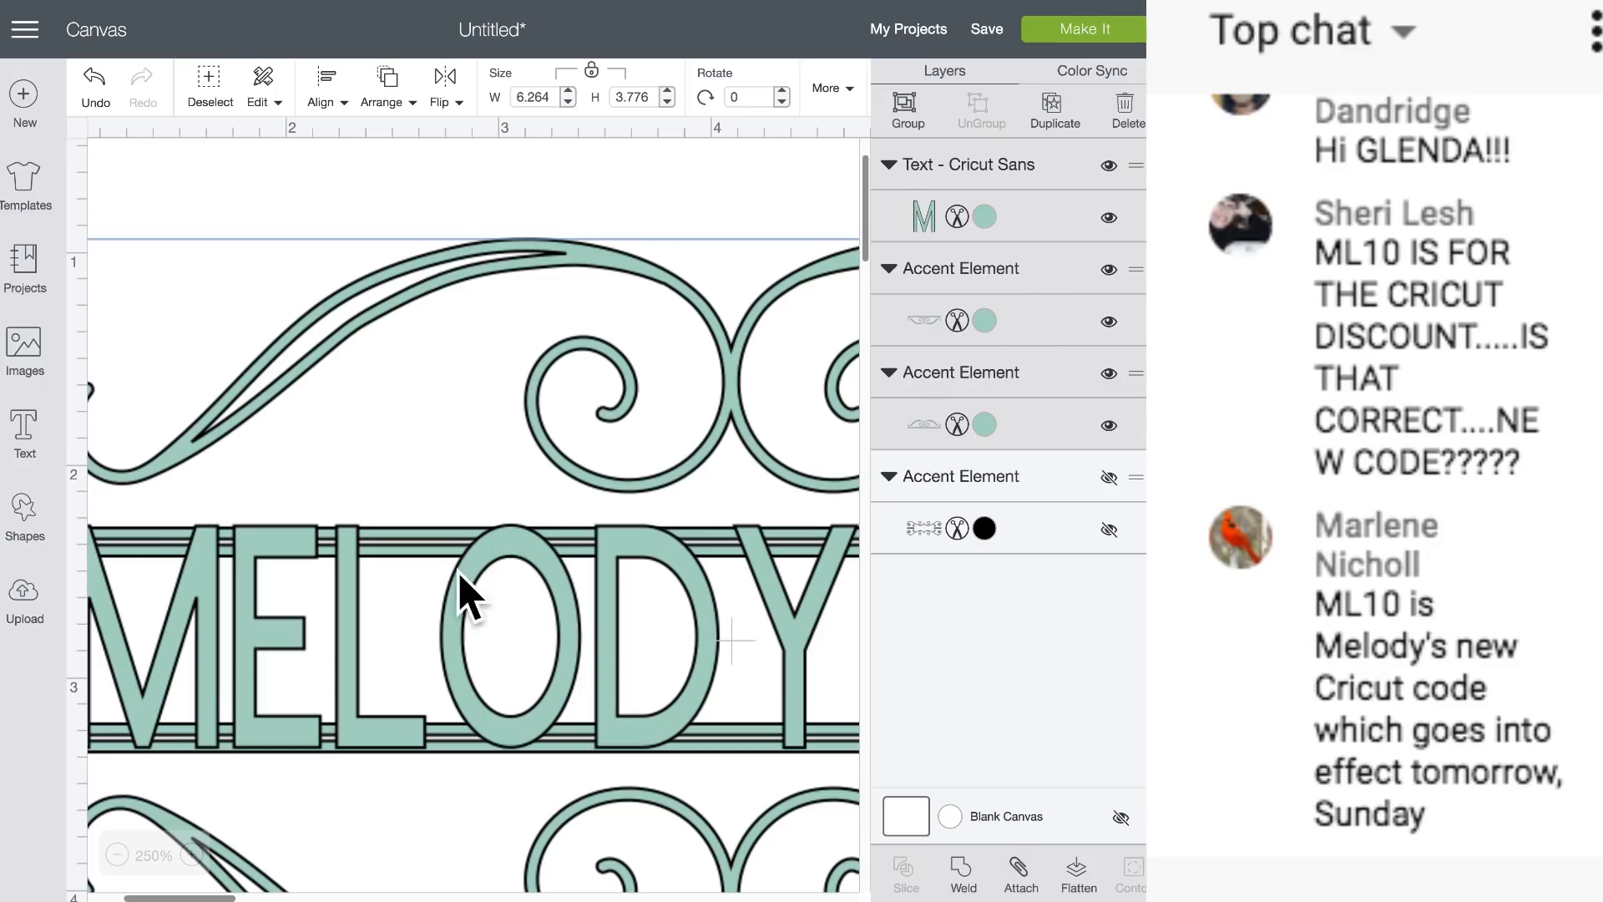
pyautogui.click(960, 873)
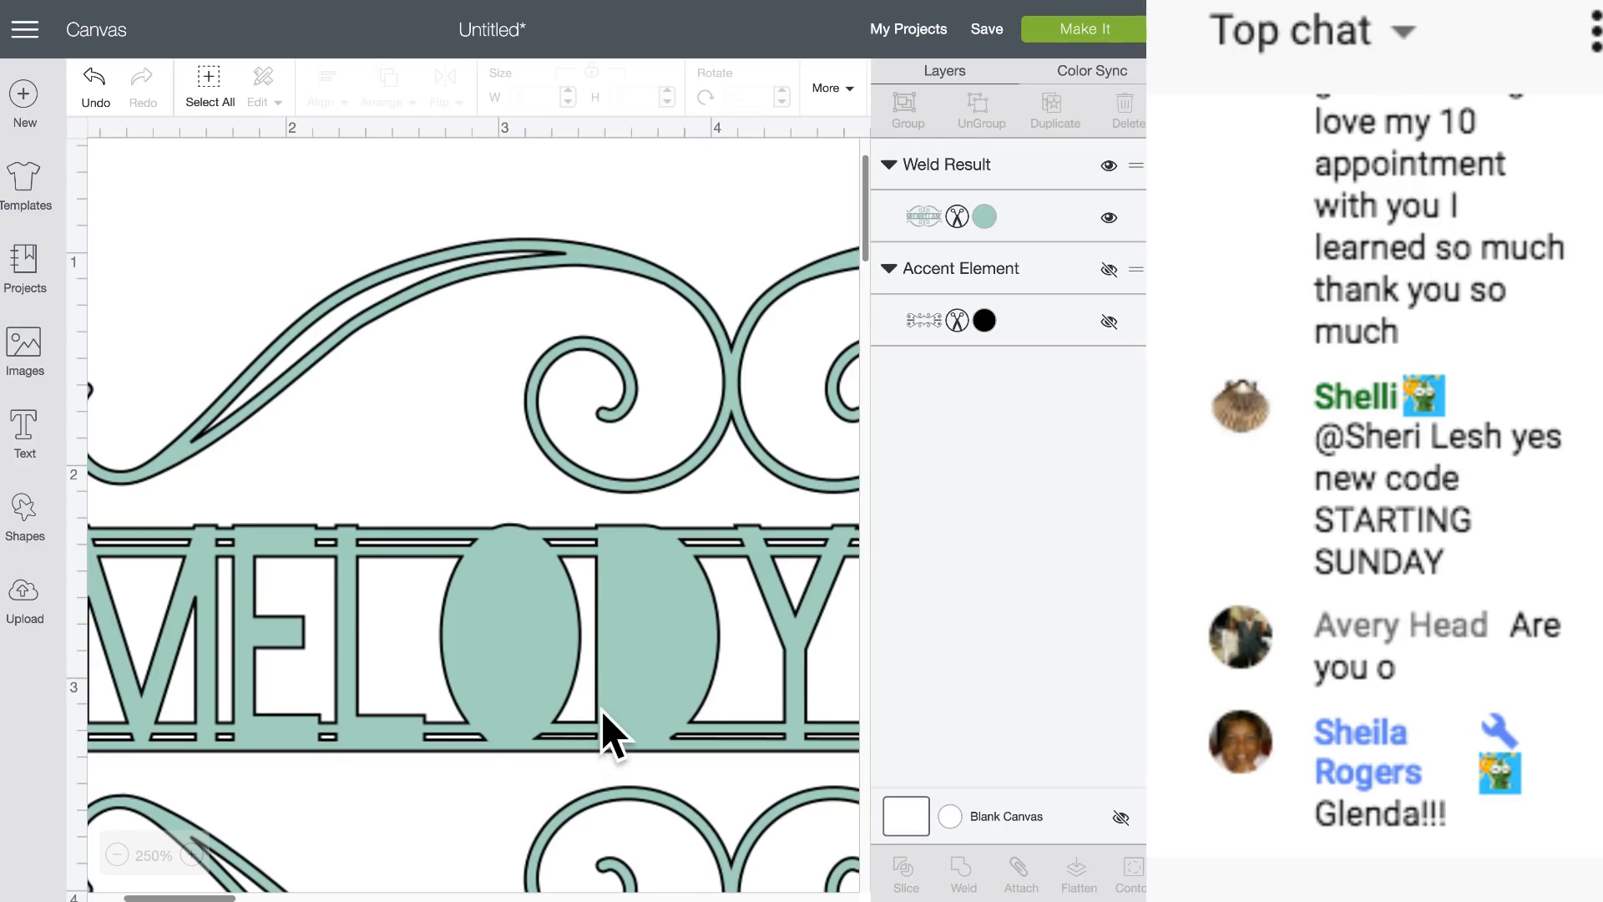
pyautogui.click(97, 81)
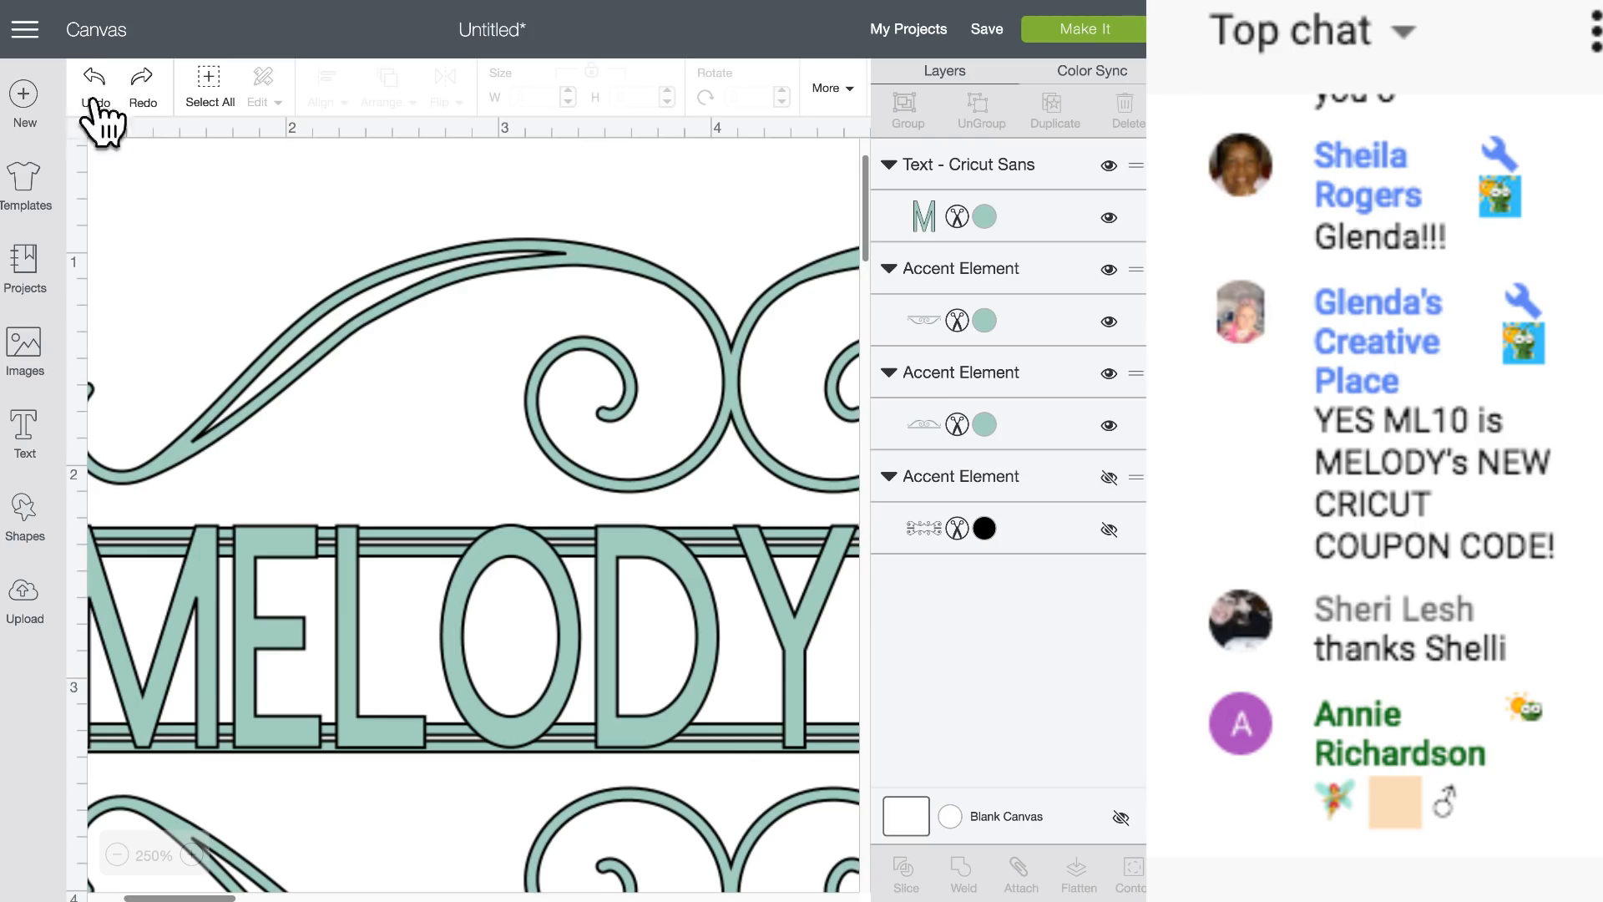
pyautogui.click(117, 855)
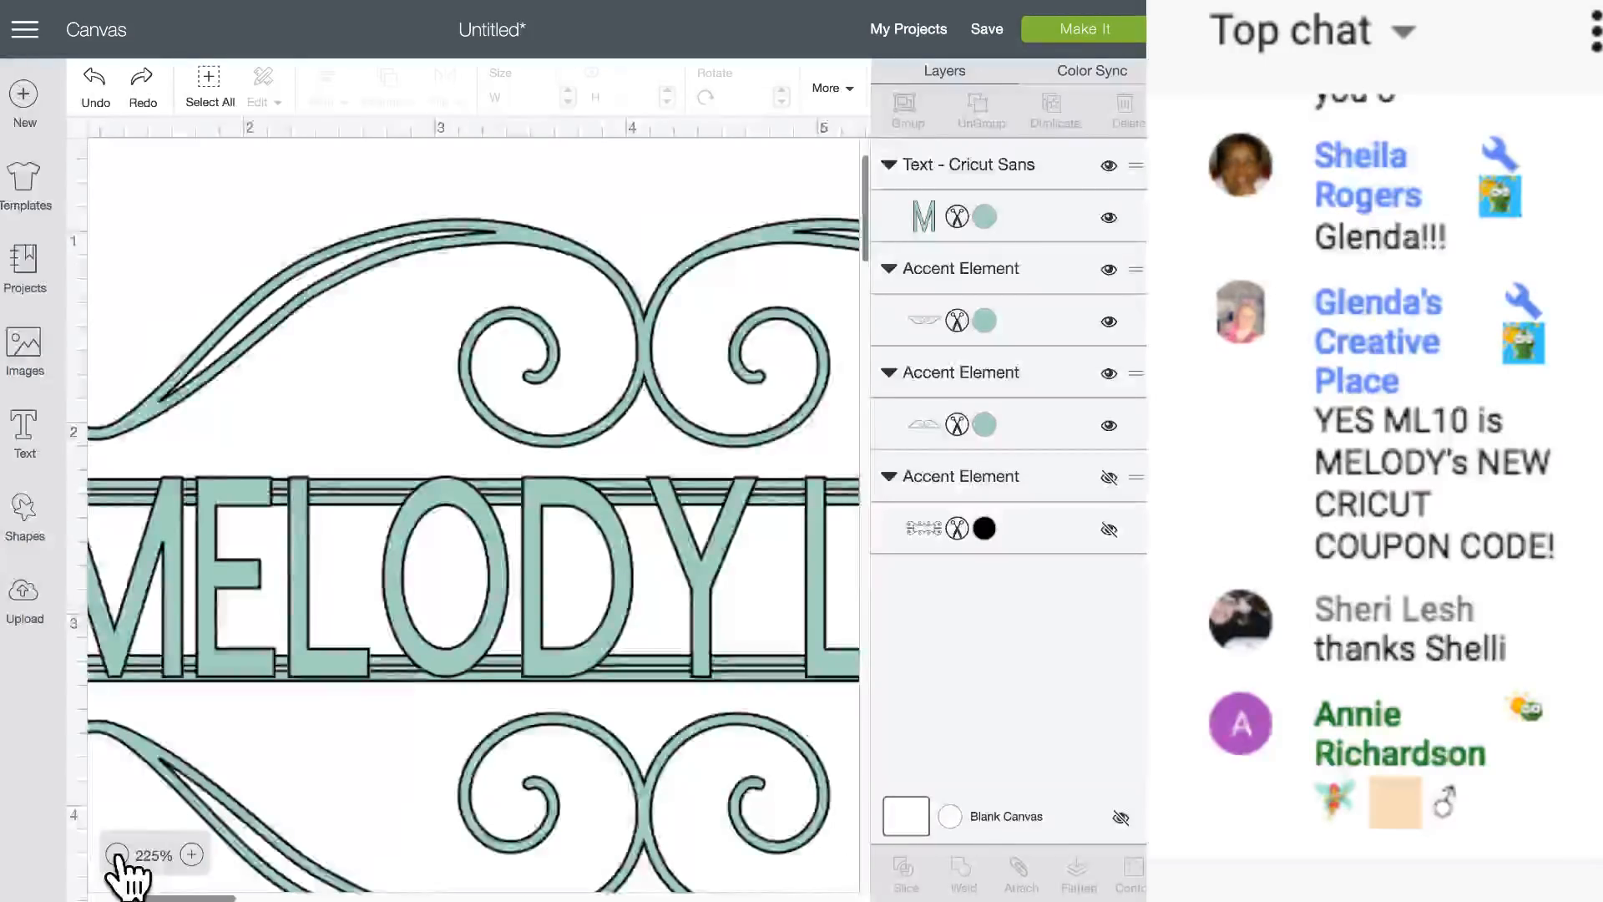
pyautogui.click(117, 855)
pyautogui.click(117, 854)
pyautogui.click(116, 855)
pyautogui.click(117, 855)
pyautogui.click(116, 855)
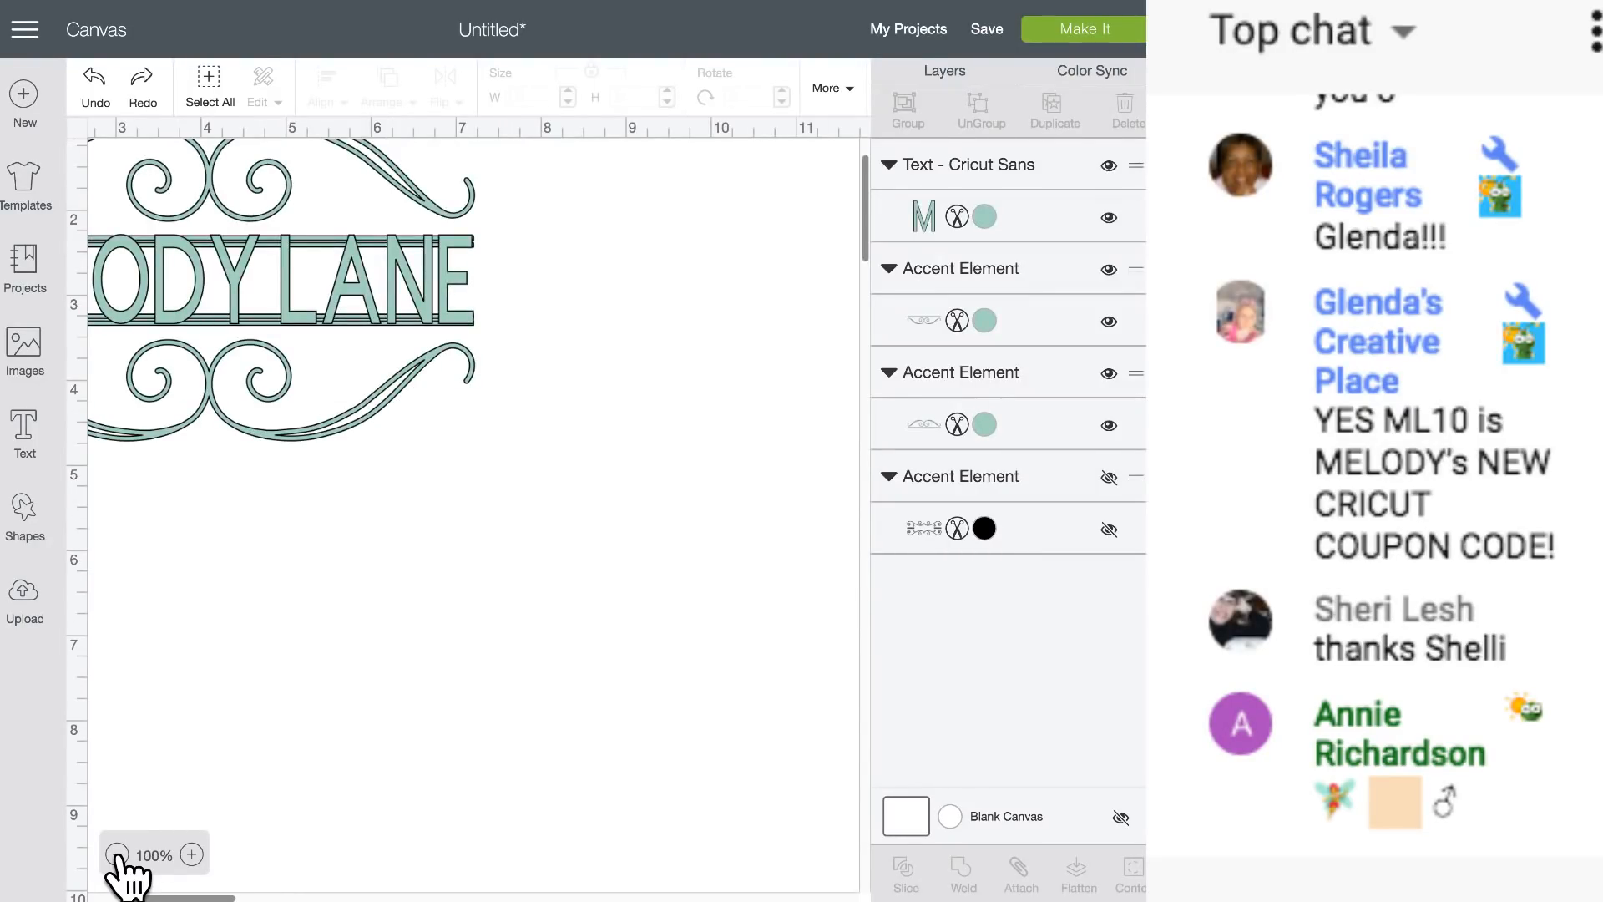
# Enlarge the name text and both flourishes to about 43.875 by 26.451 inches, try welding them, and undo the weld.
pyautogui.click(117, 854)
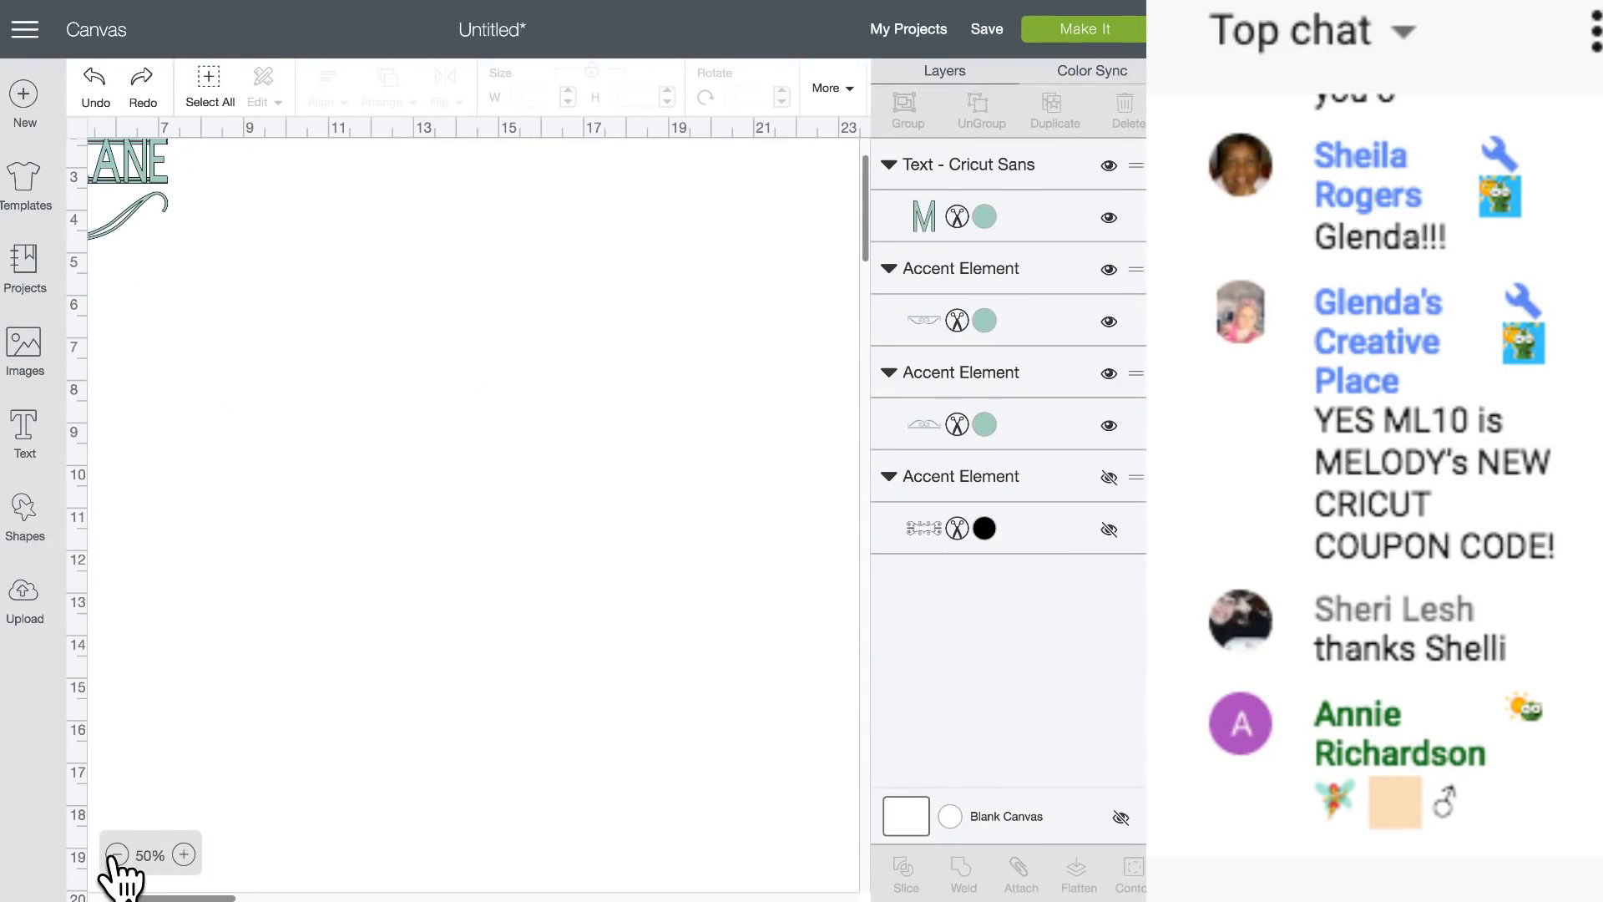
pyautogui.click(117, 855)
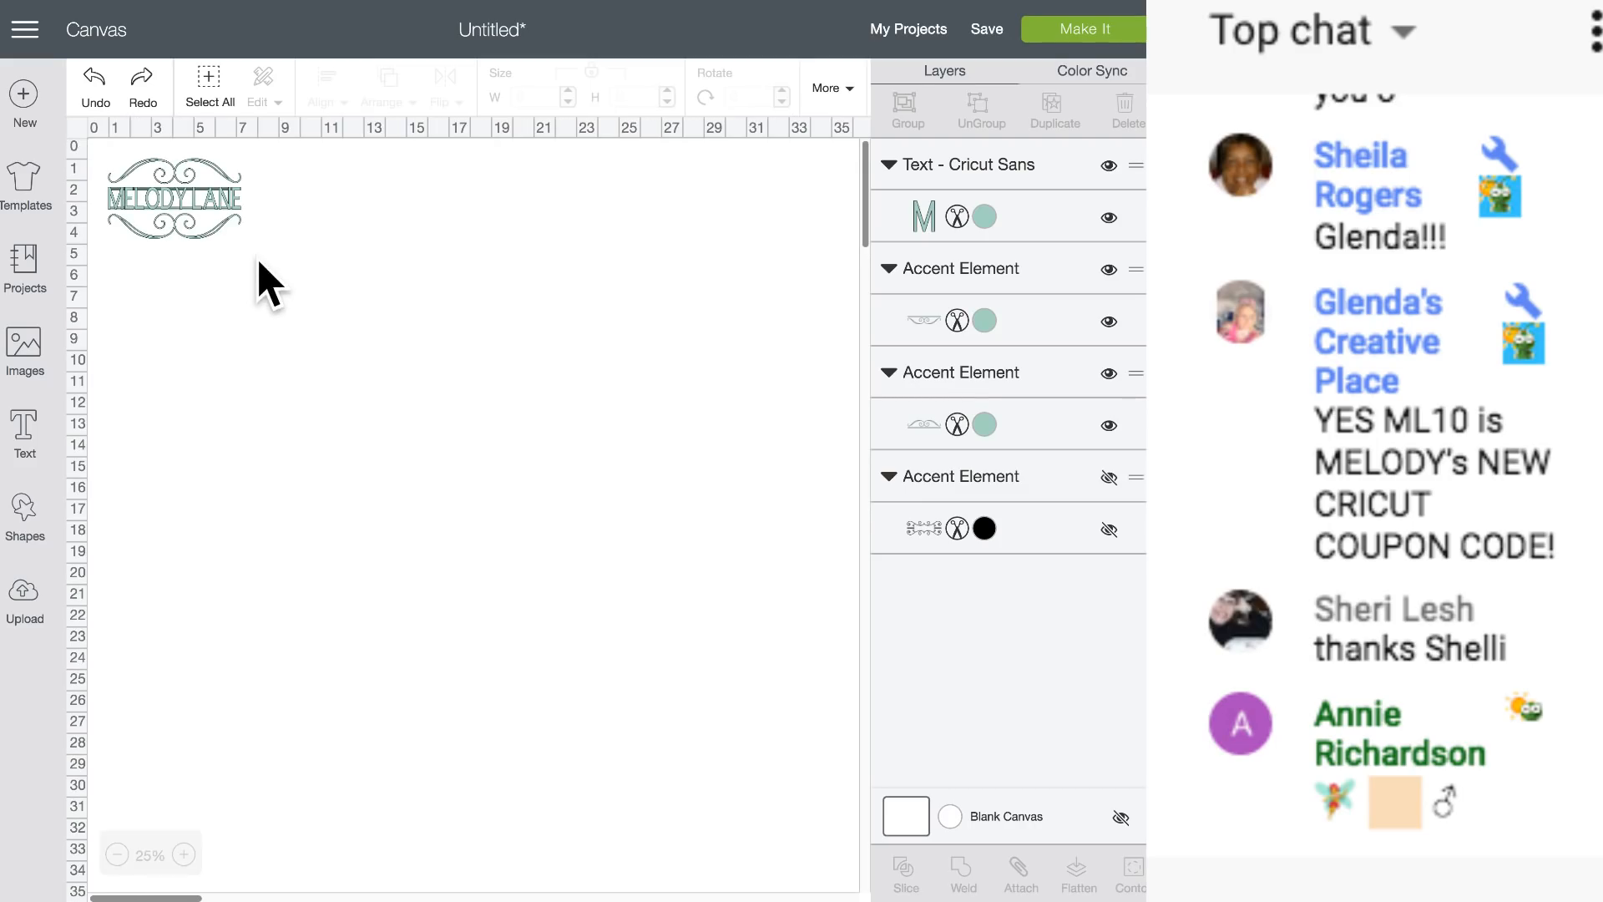
pyautogui.moveTo(240, 249); pyautogui.dragTo(904, 819)
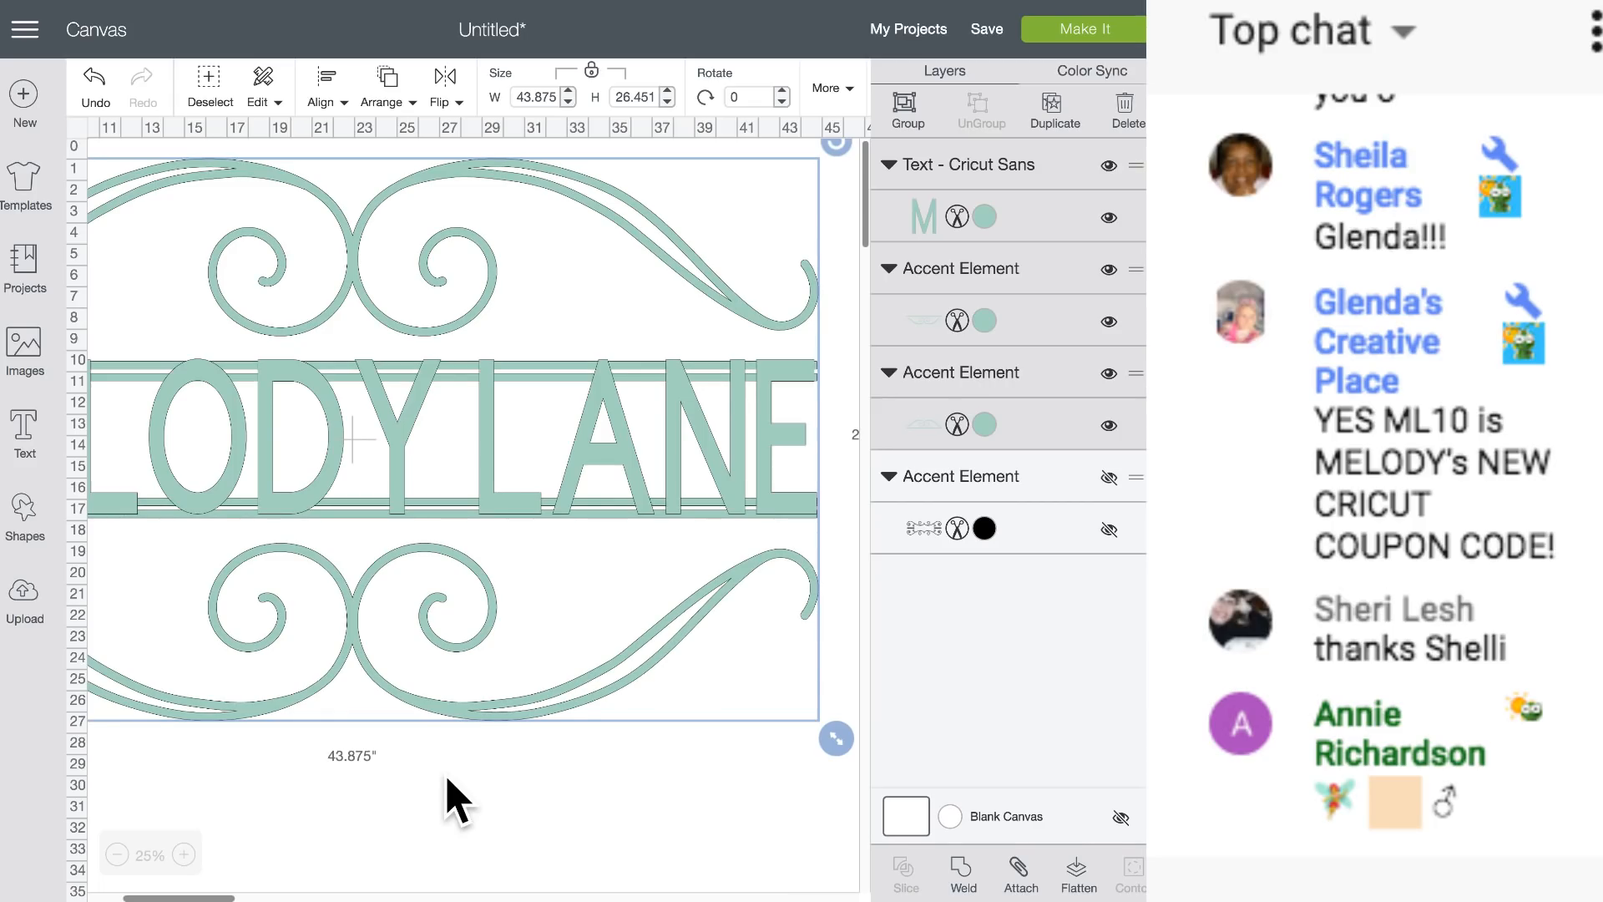
pyautogui.click(971, 878)
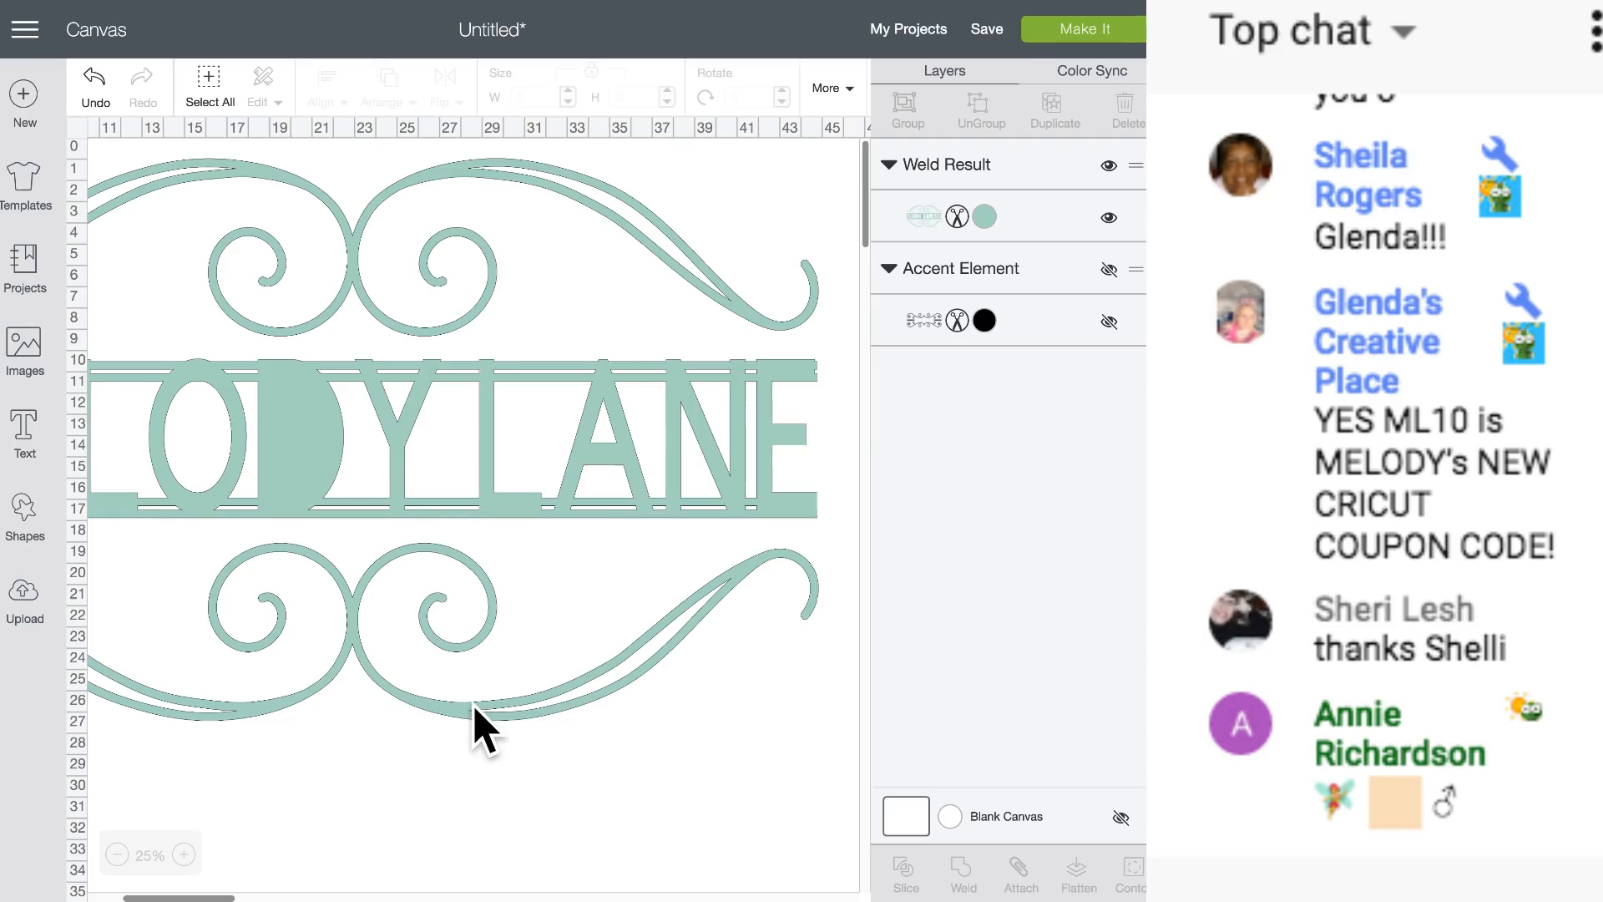
pyautogui.click(94, 79)
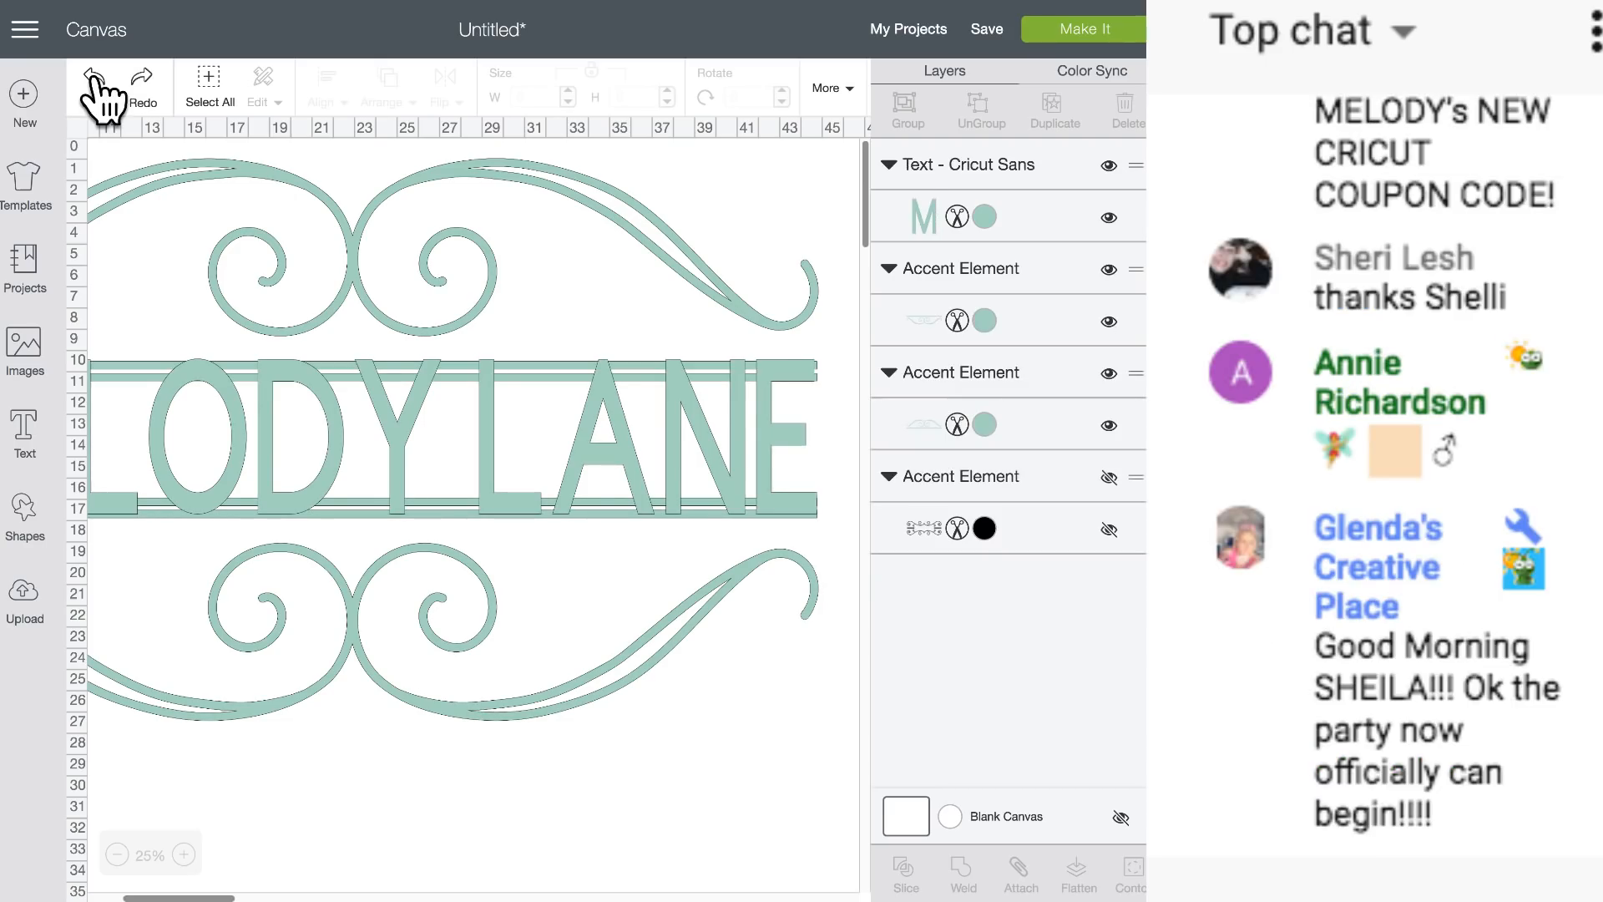
# Scale the name text and both flourishes up to about 64.264 by 38.743 inches, try welding them, and undo the weld.
pyautogui.moveTo(704, 723); pyautogui.dragTo(292, 437)
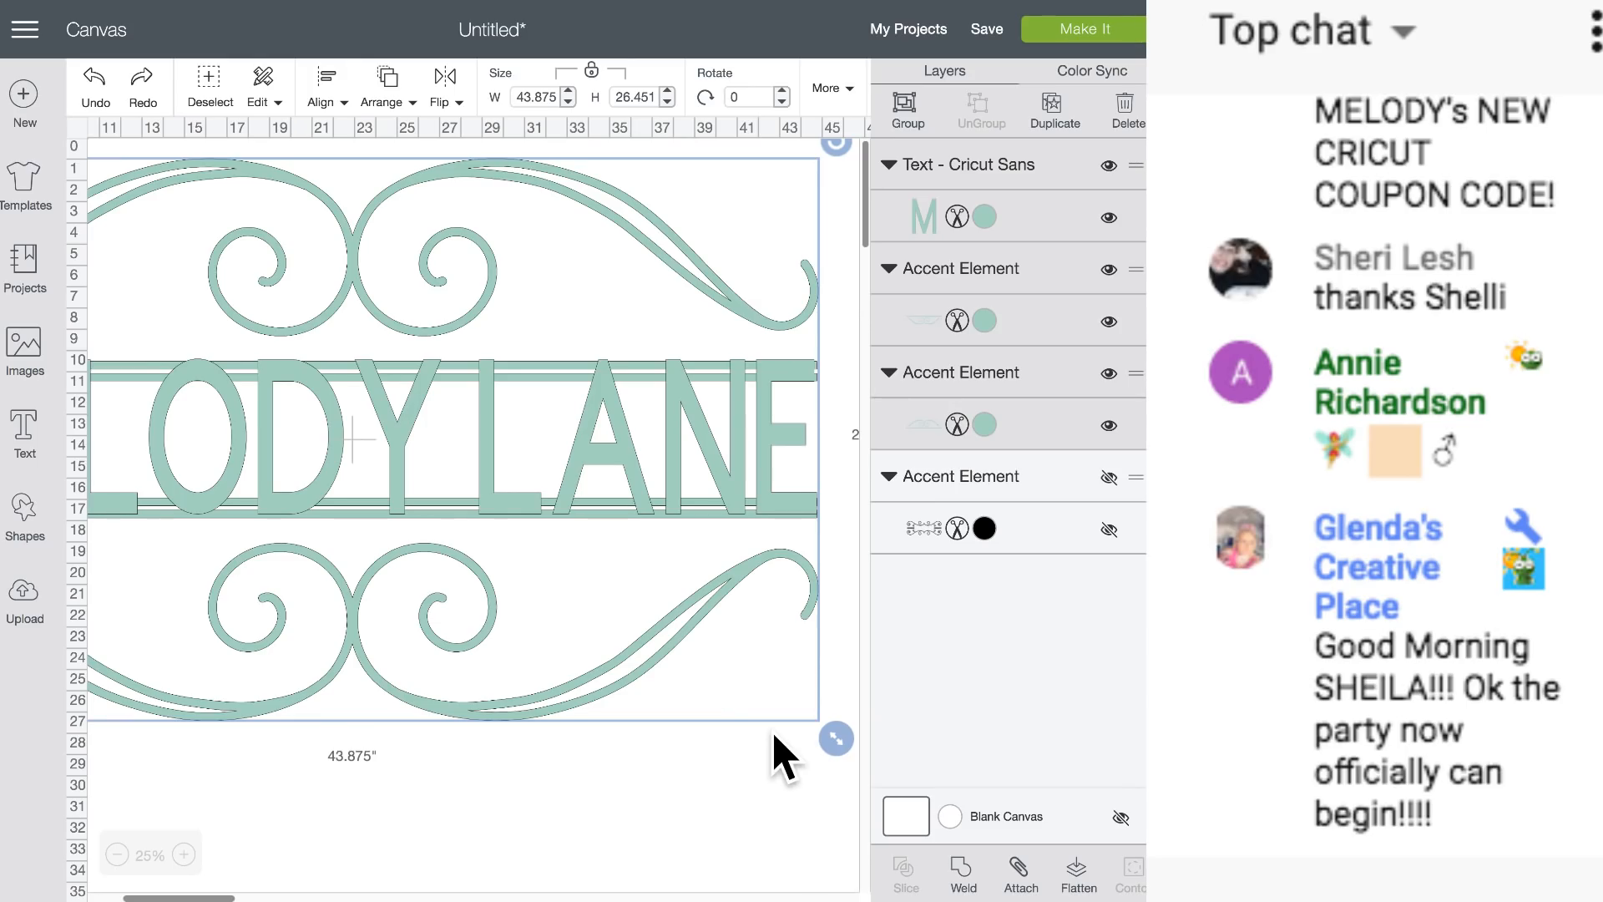
pyautogui.moveTo(836, 739); pyautogui.dragTo(707, 871)
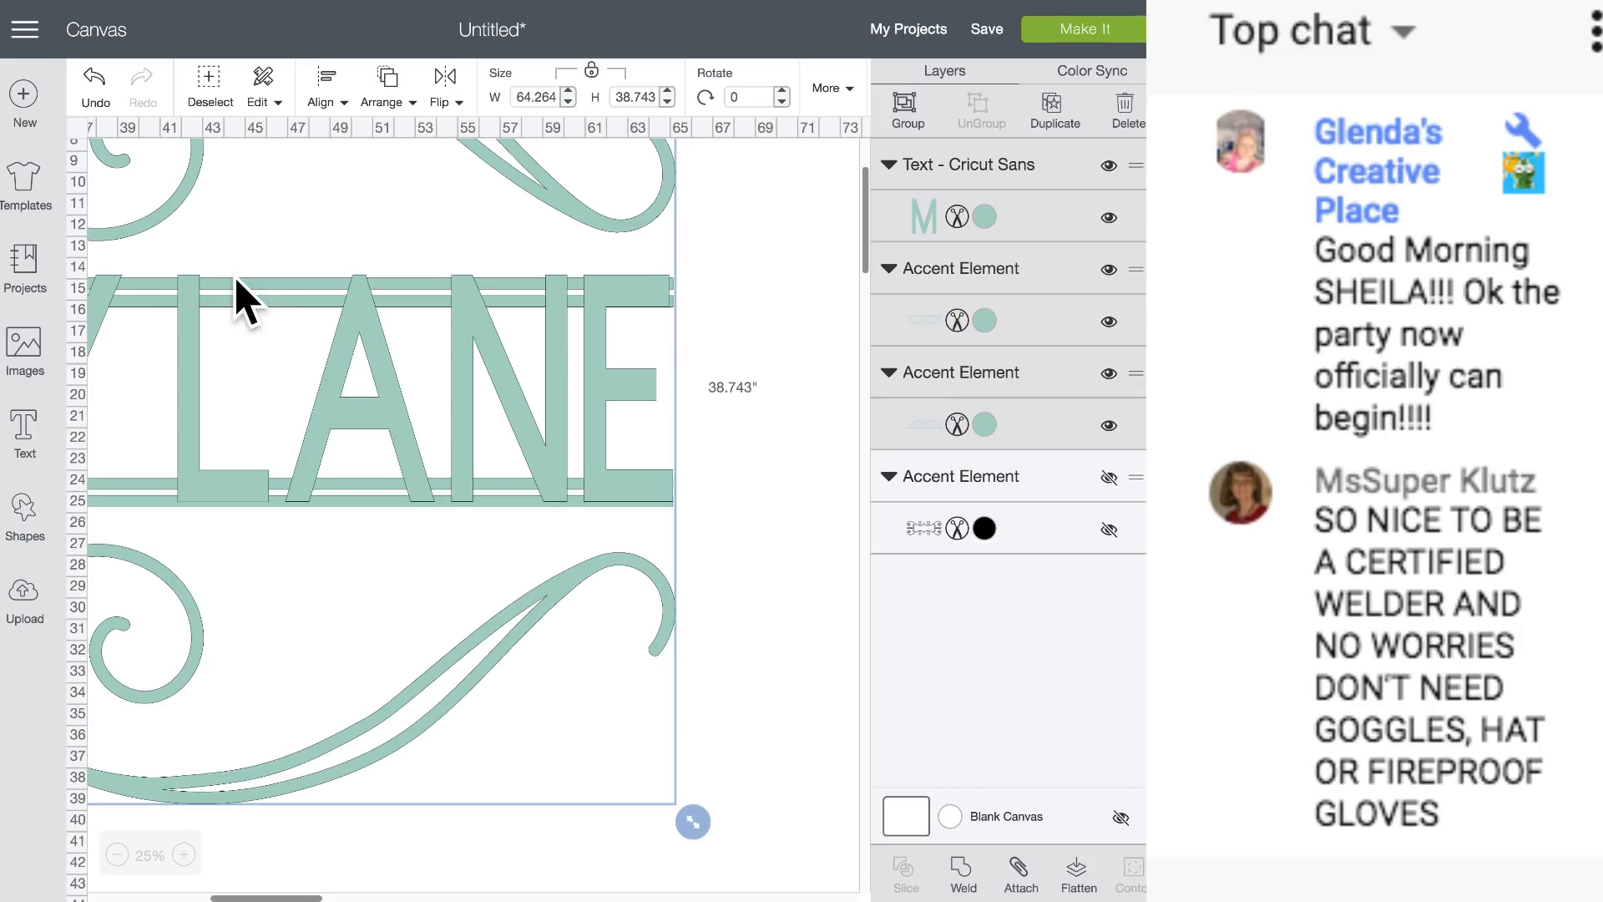
pyautogui.click(962, 872)
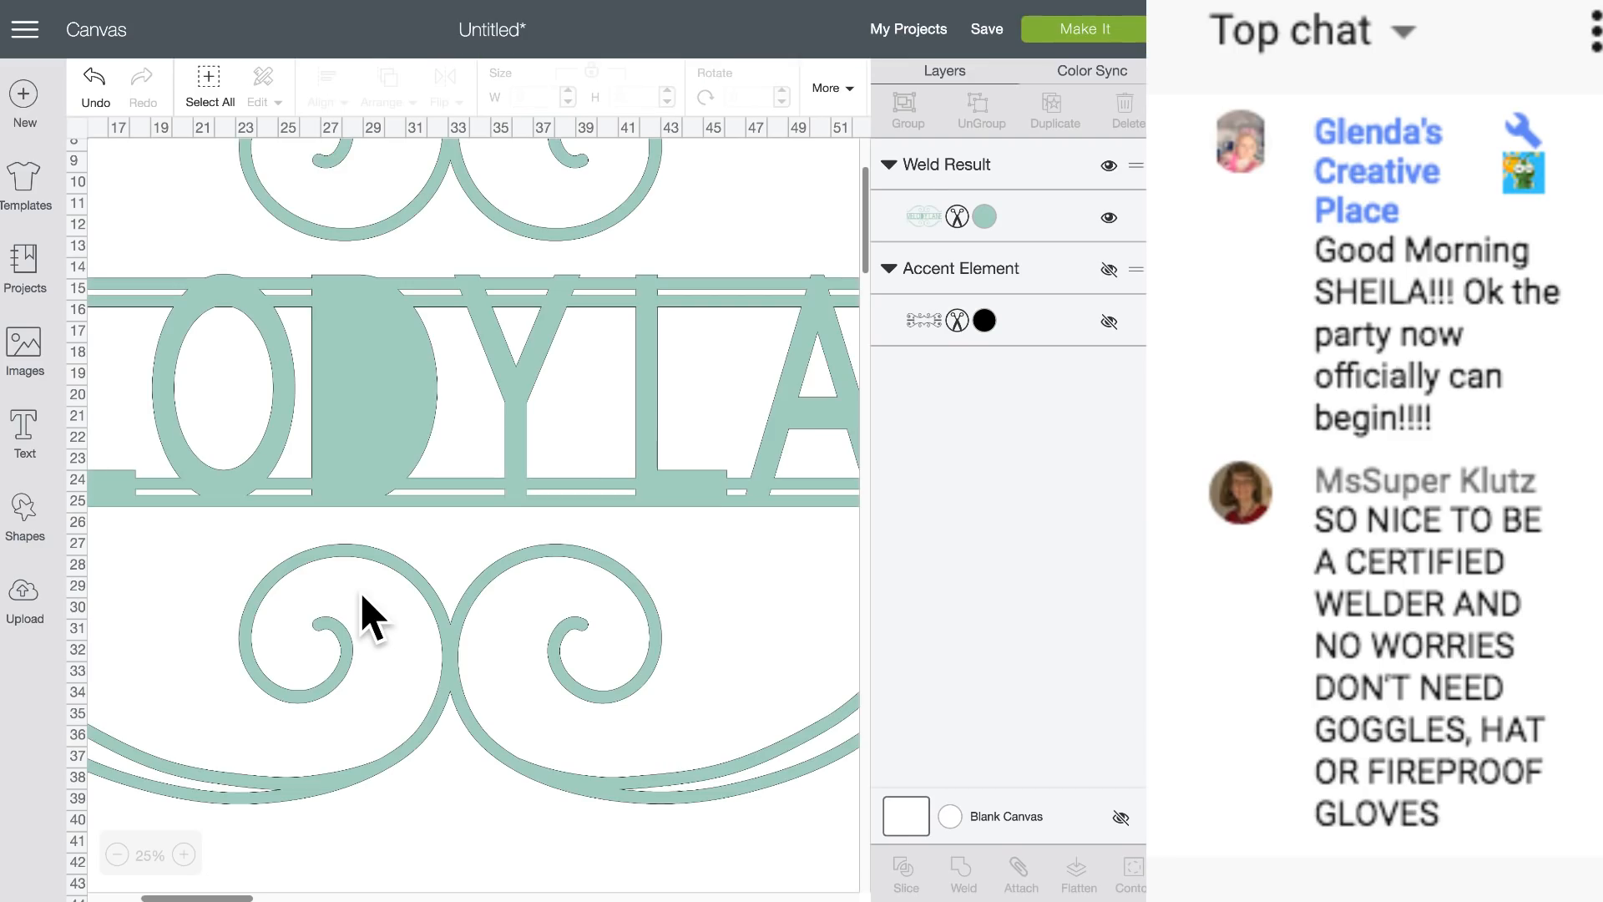
pyautogui.hotkey('ctrl', 'z')
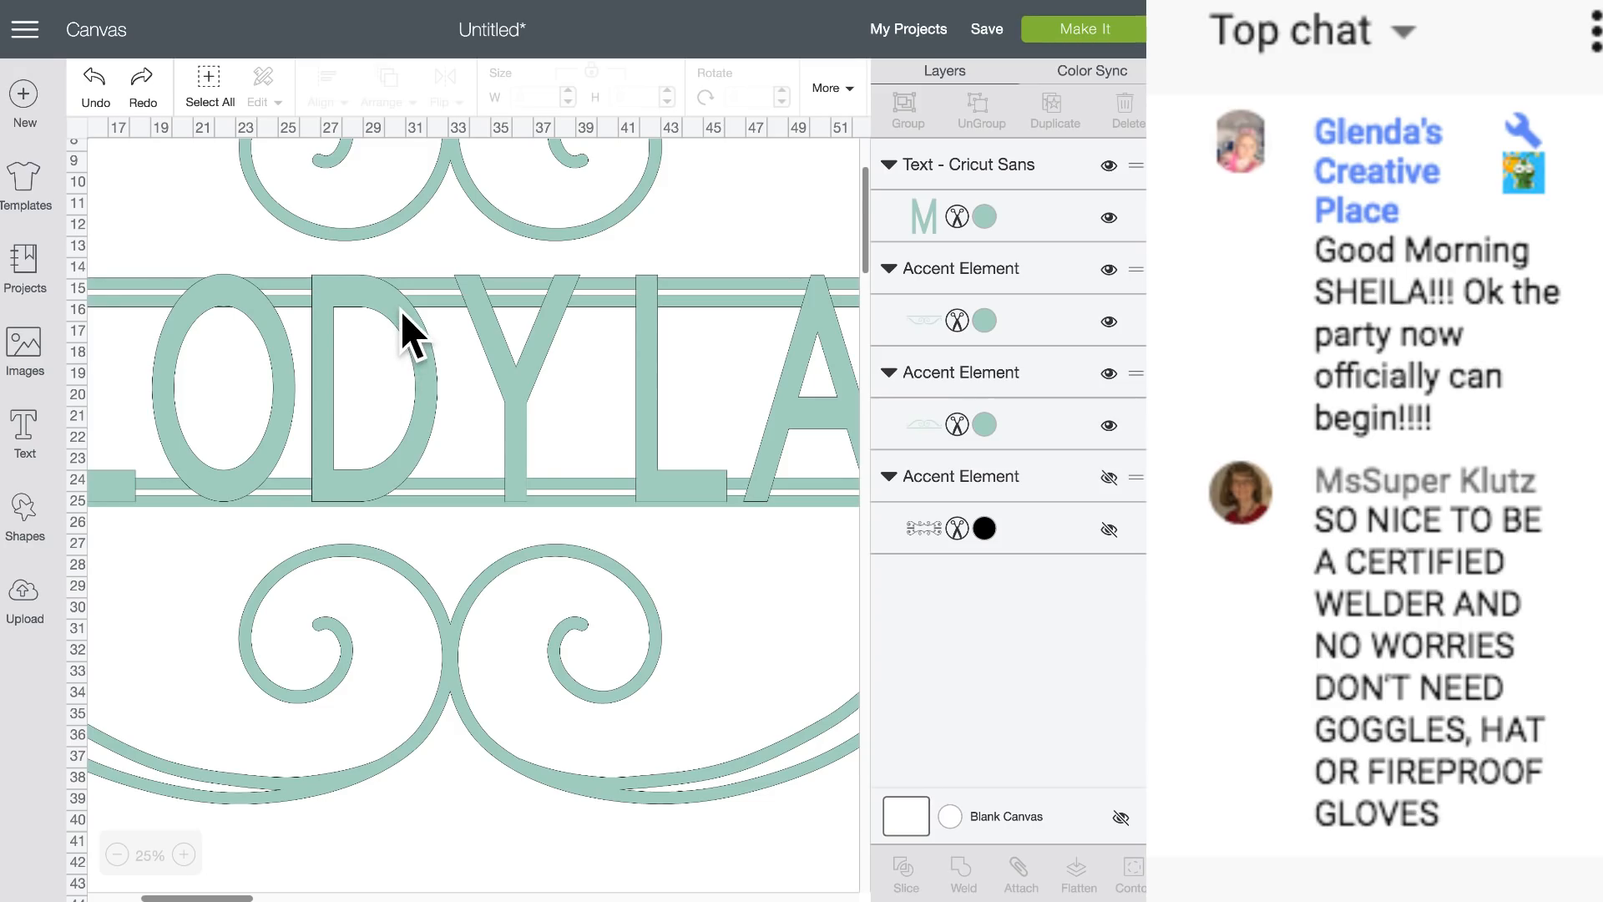
# Shift the name text slightly down between the bars and weld it with both flourishes into one shape.
pyautogui.click(401, 318)
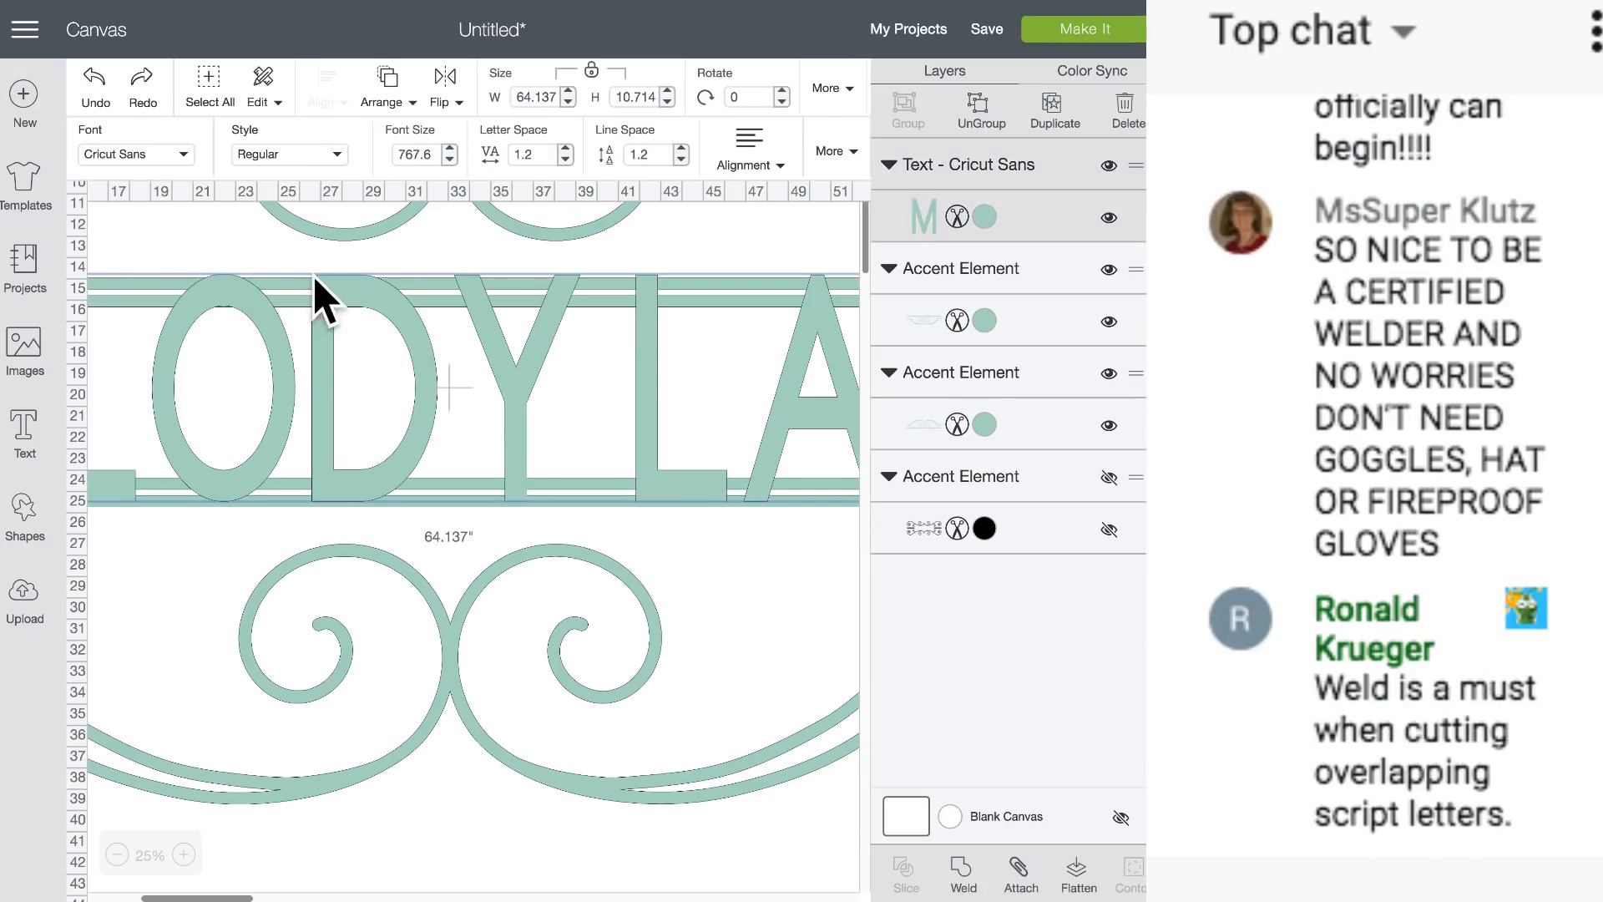
pyautogui.click(326, 472)
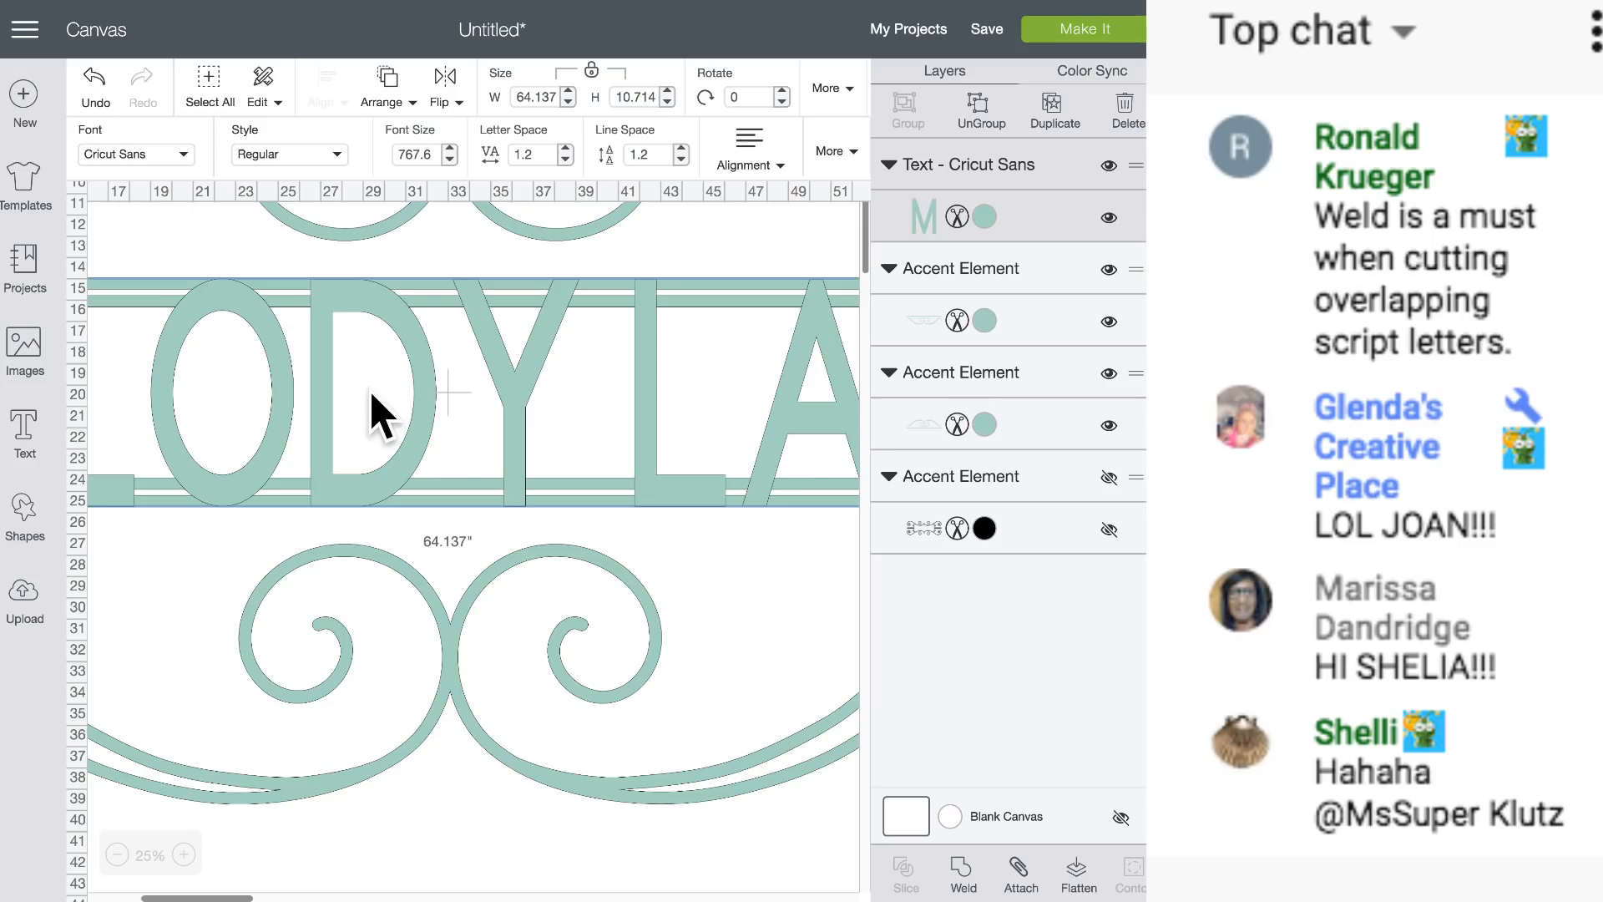
pyautogui.click(529, 788)
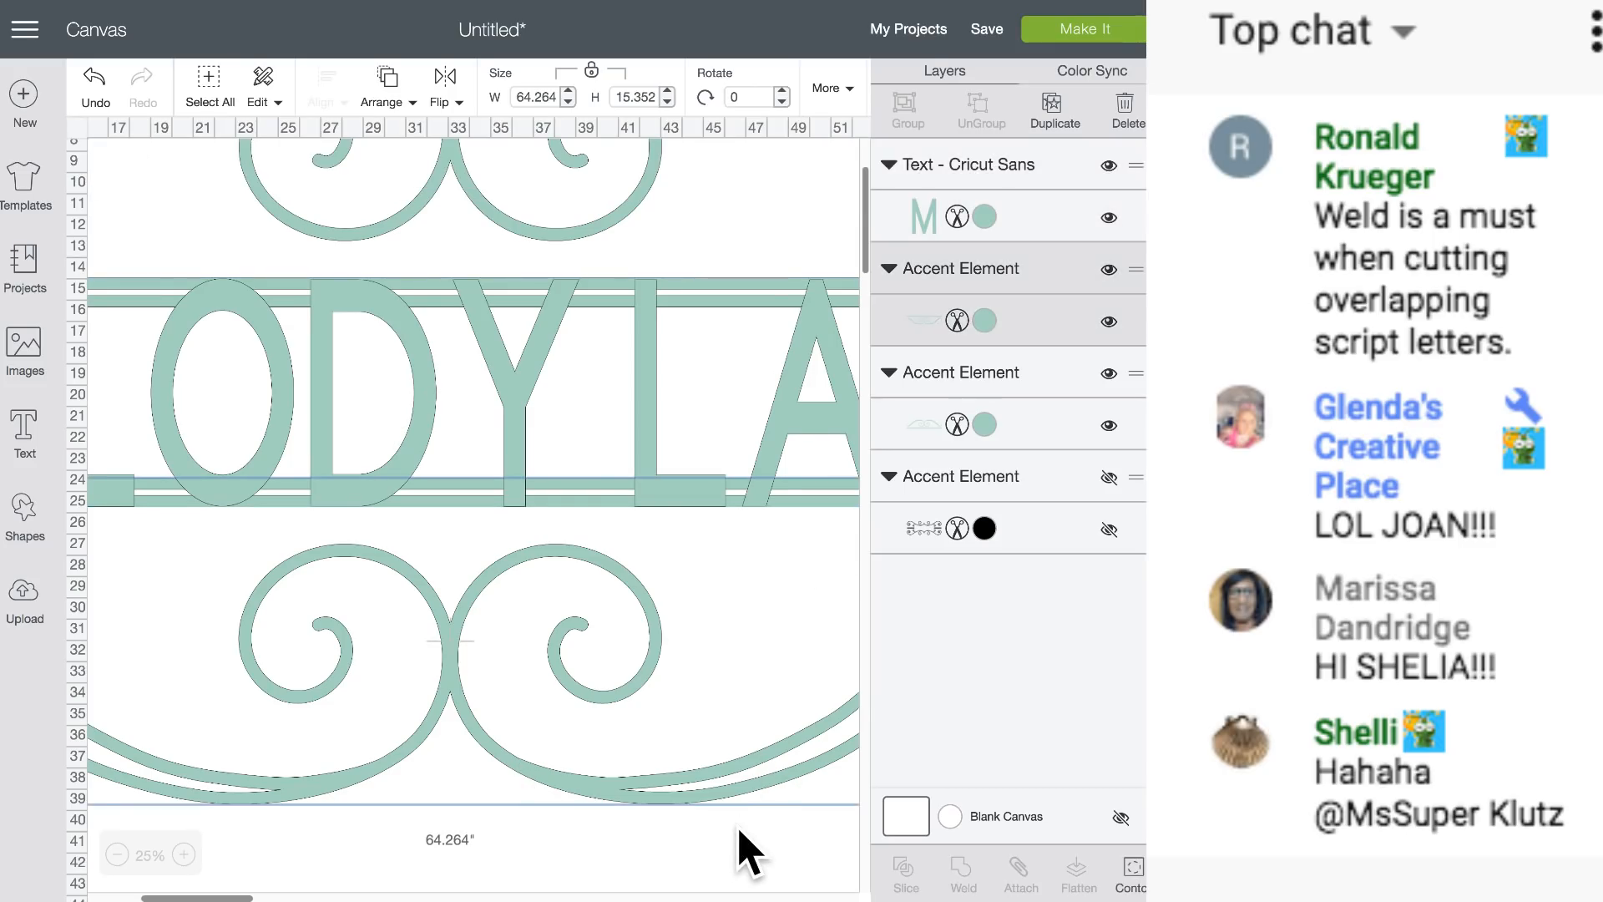
pyautogui.hotkey('ctrl', 'a')
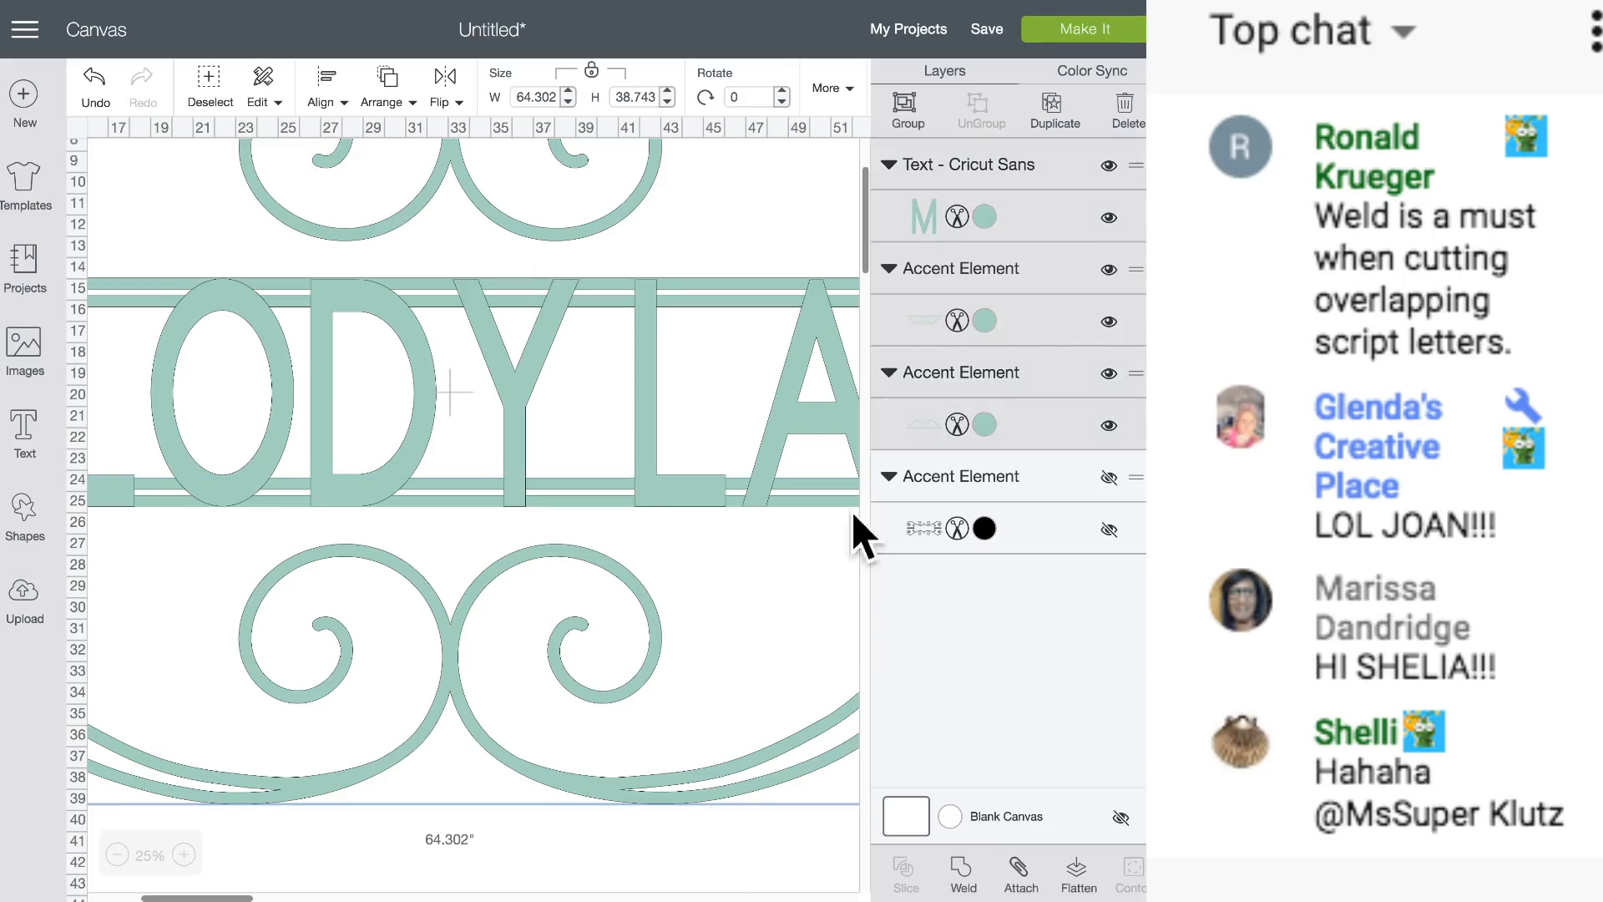
pyautogui.click(964, 873)
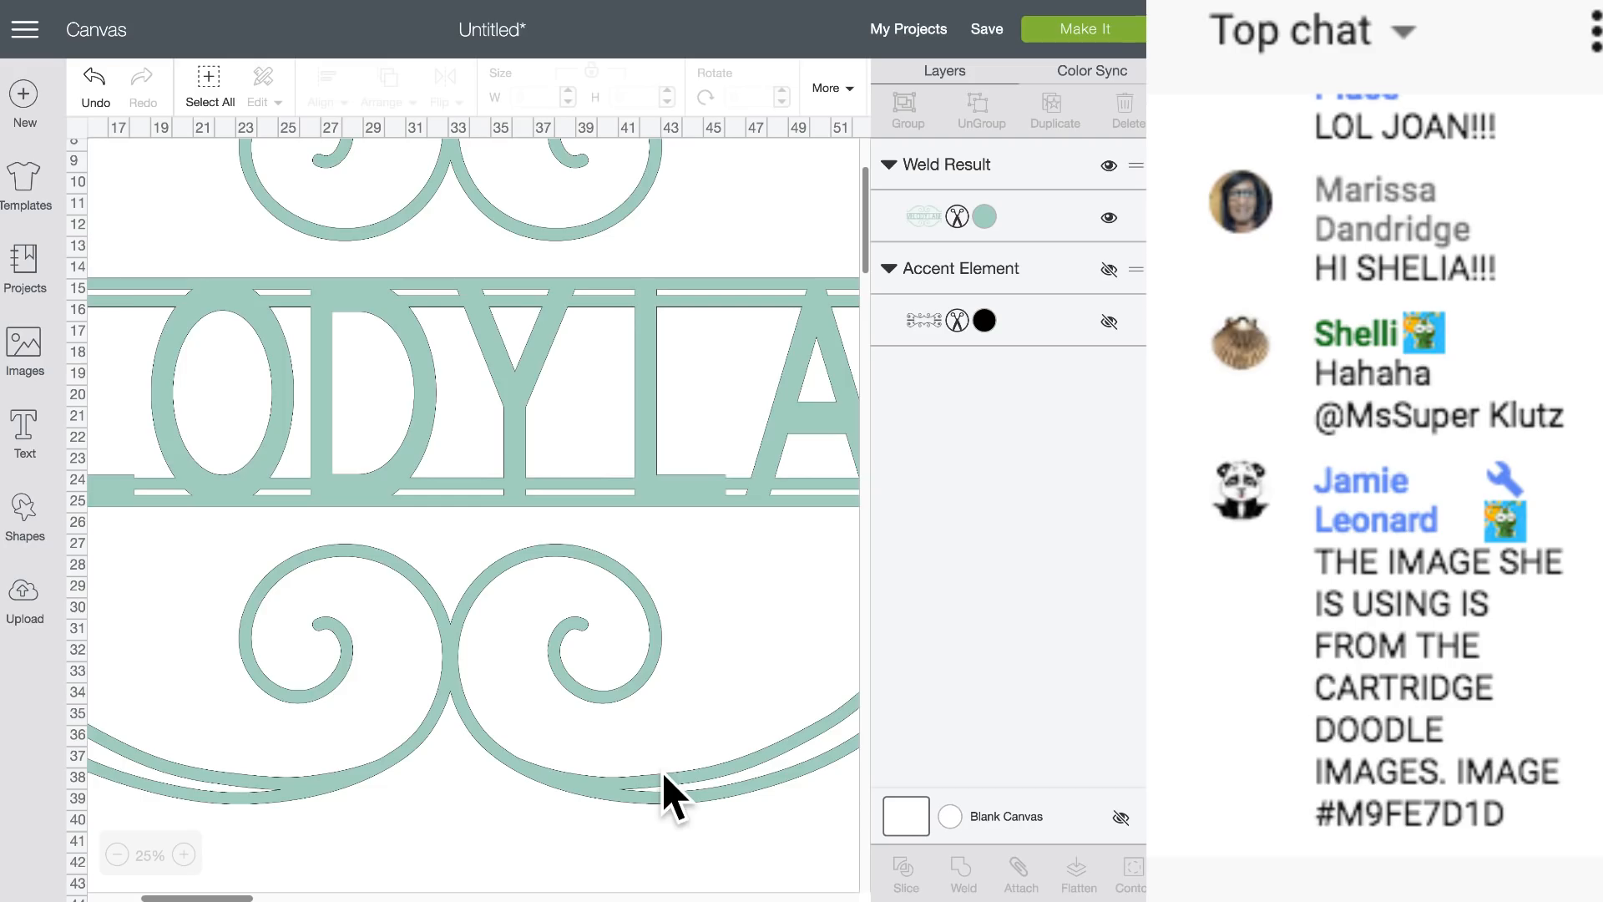
# Shrink the welded design proportionally to about 12.913 by 7.78 inches.
pyautogui.hscroll(10, 668, 797)
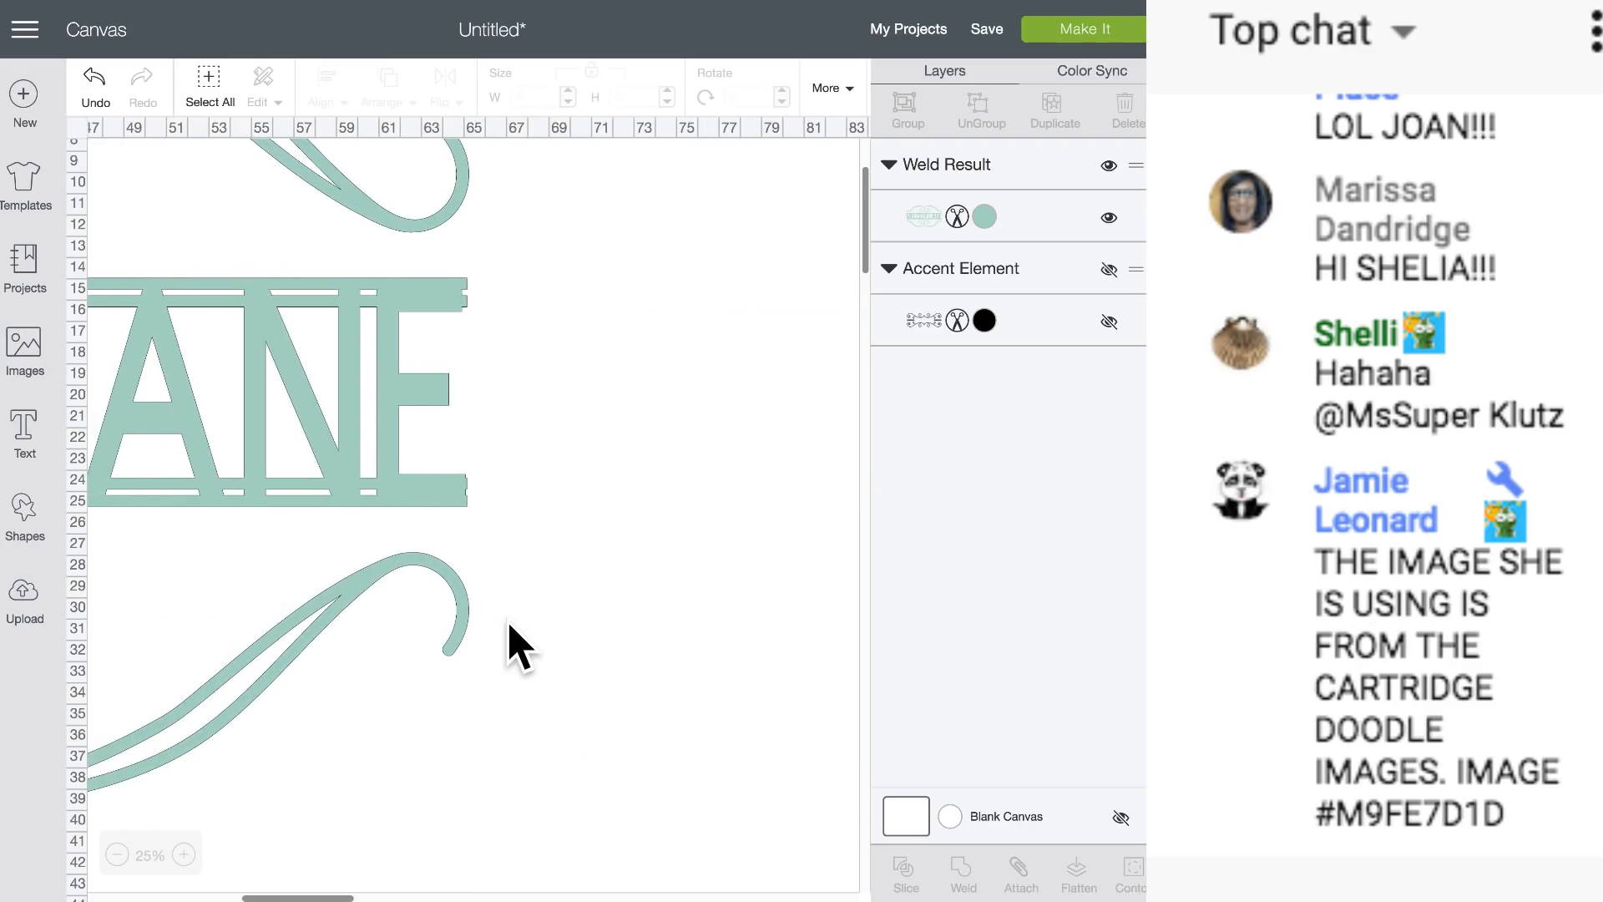
pyautogui.scroll(-3, 543, 693)
pyautogui.hotkey('ctrl', 'a')
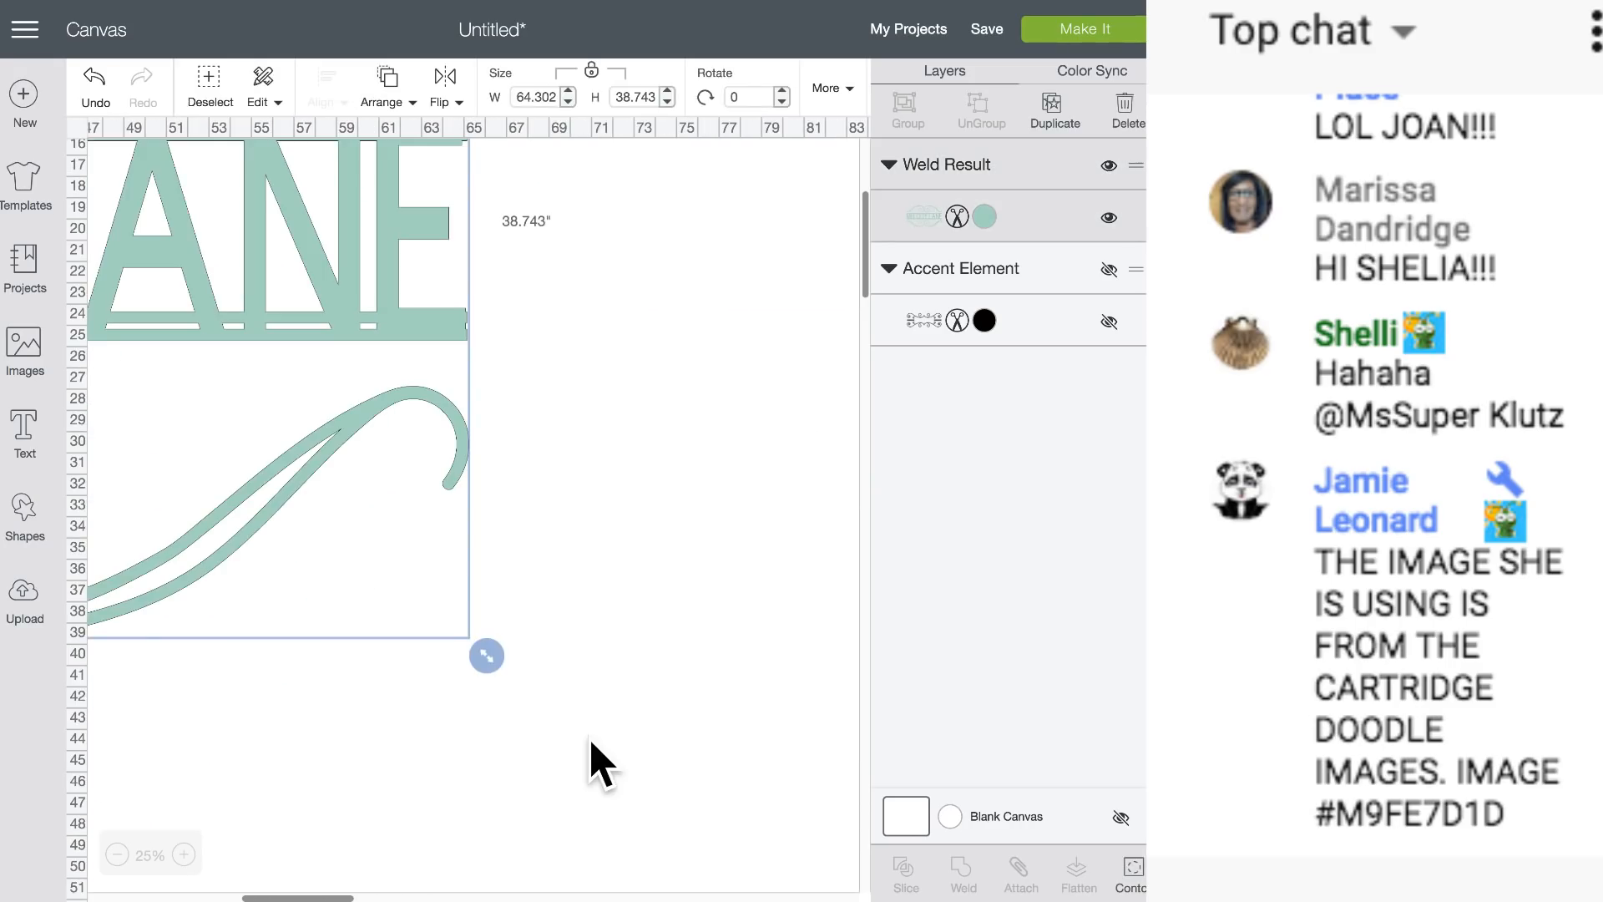
pyautogui.moveTo(487, 655); pyautogui.dragTo(277, 310)
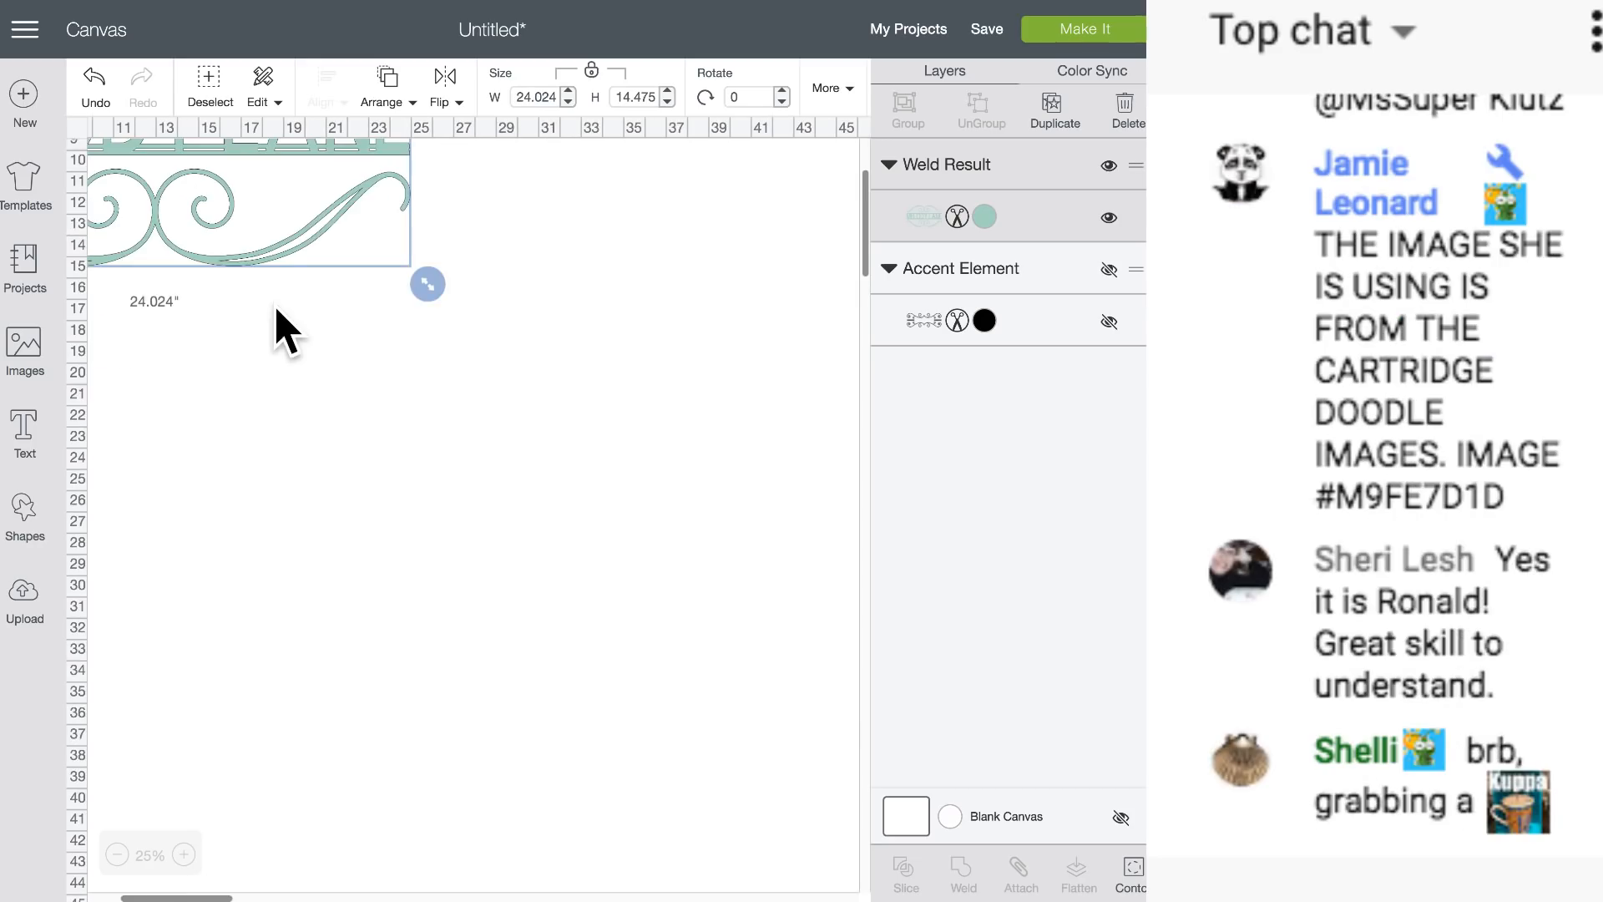
pyautogui.moveTo(428, 284); pyautogui.dragTo(386, 350)
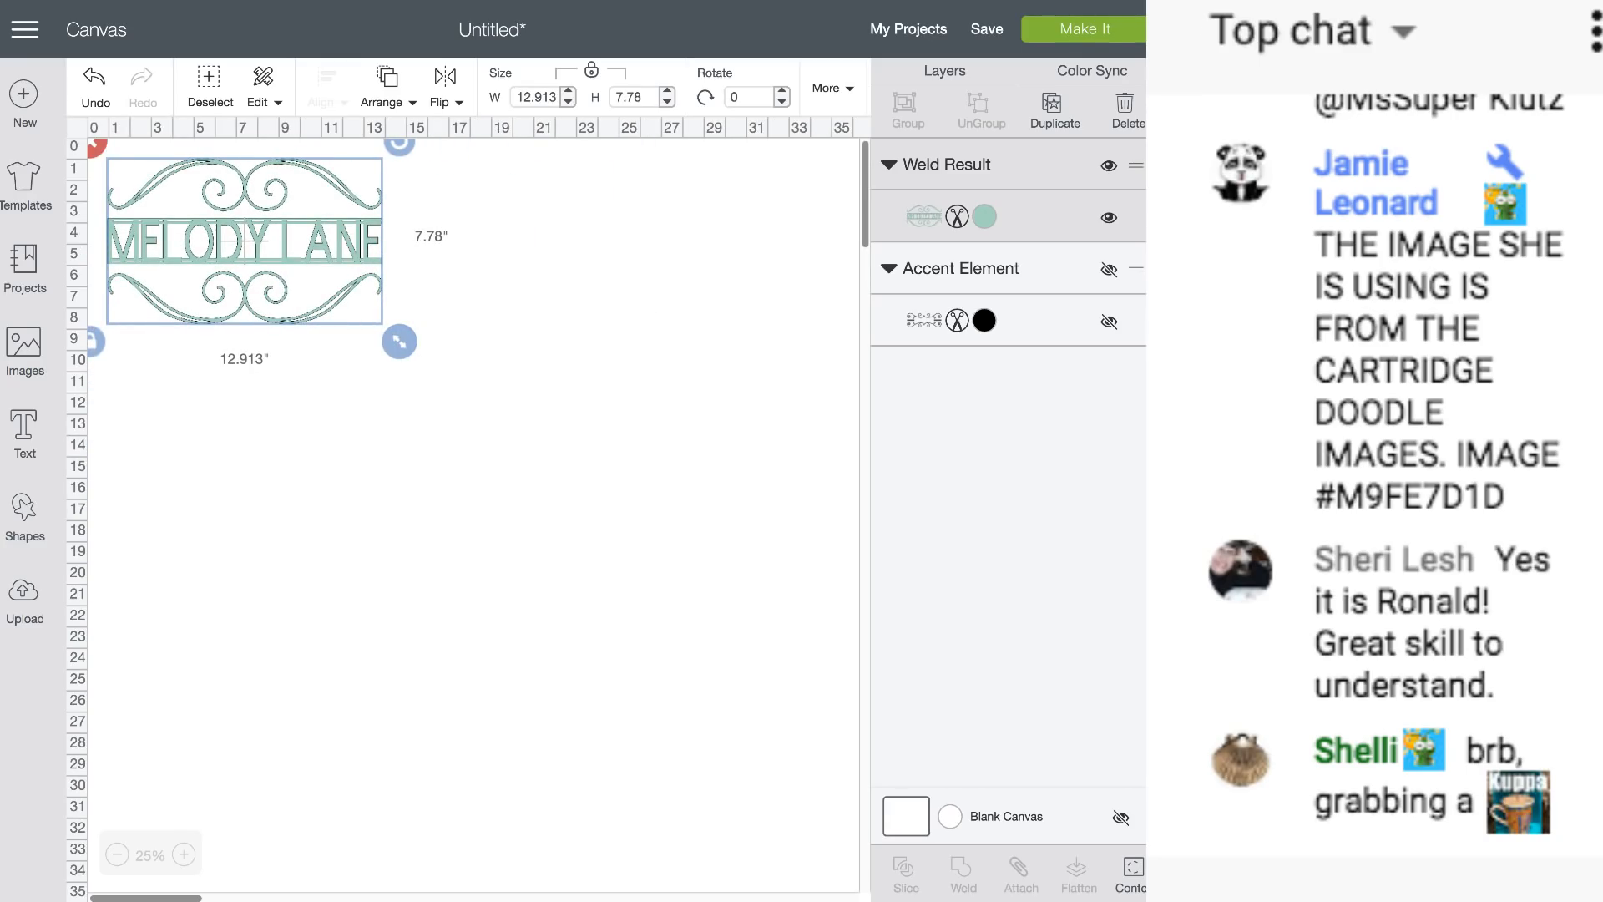
# Examine the welded lettering up close, preview its full length on the cutting mat, and return to the canvas.
pyautogui.click(185, 855)
pyautogui.click(185, 855)
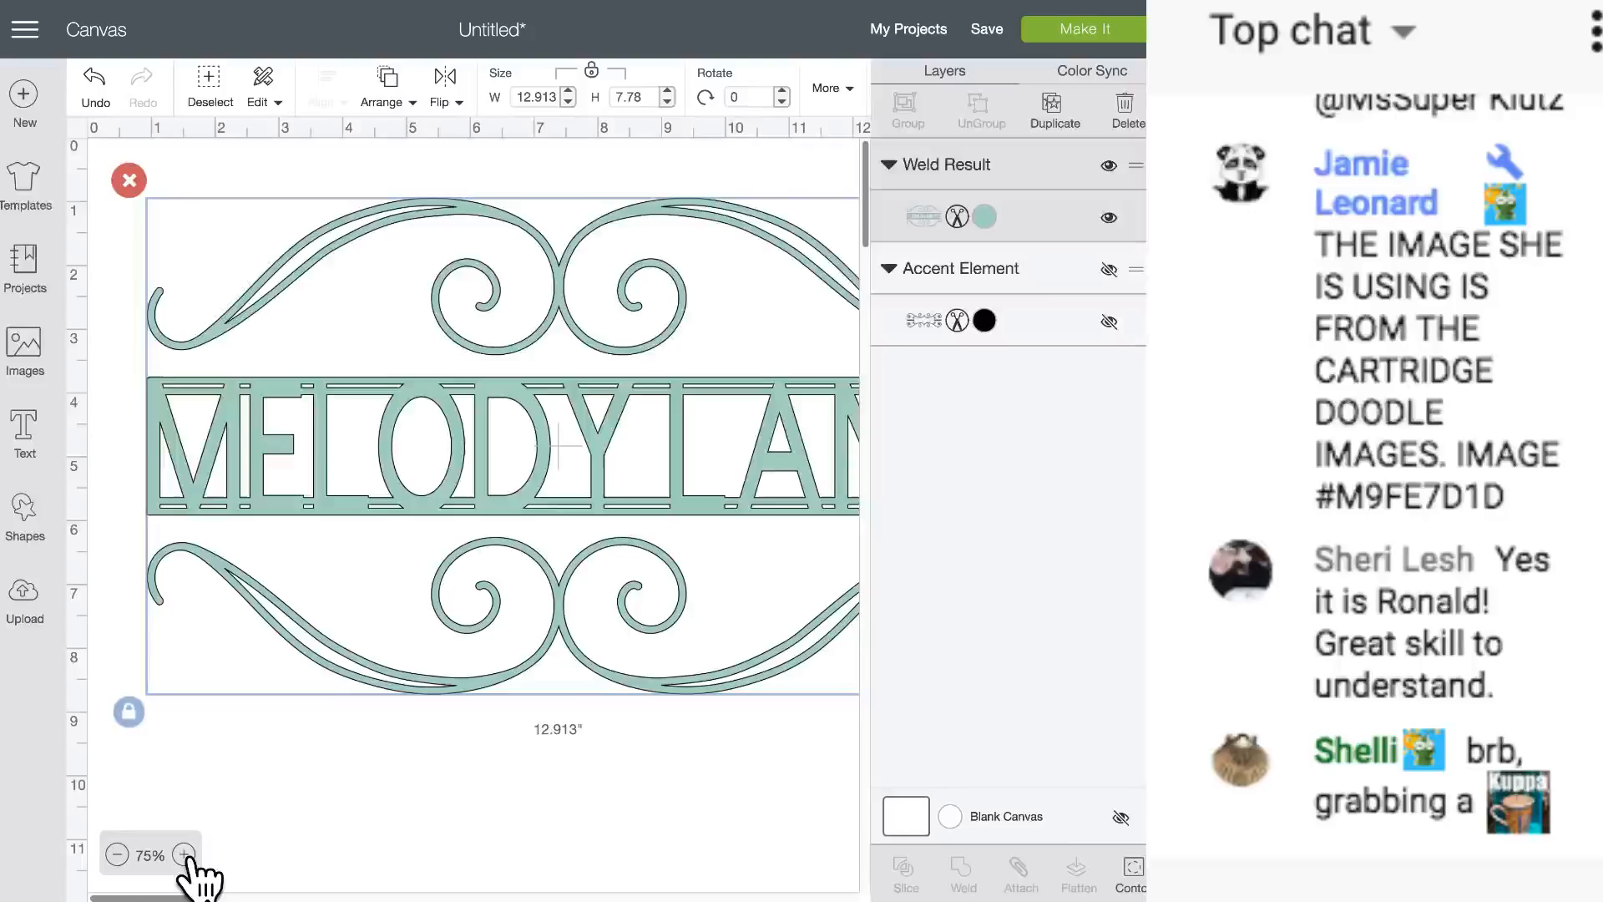
pyautogui.click(186, 855)
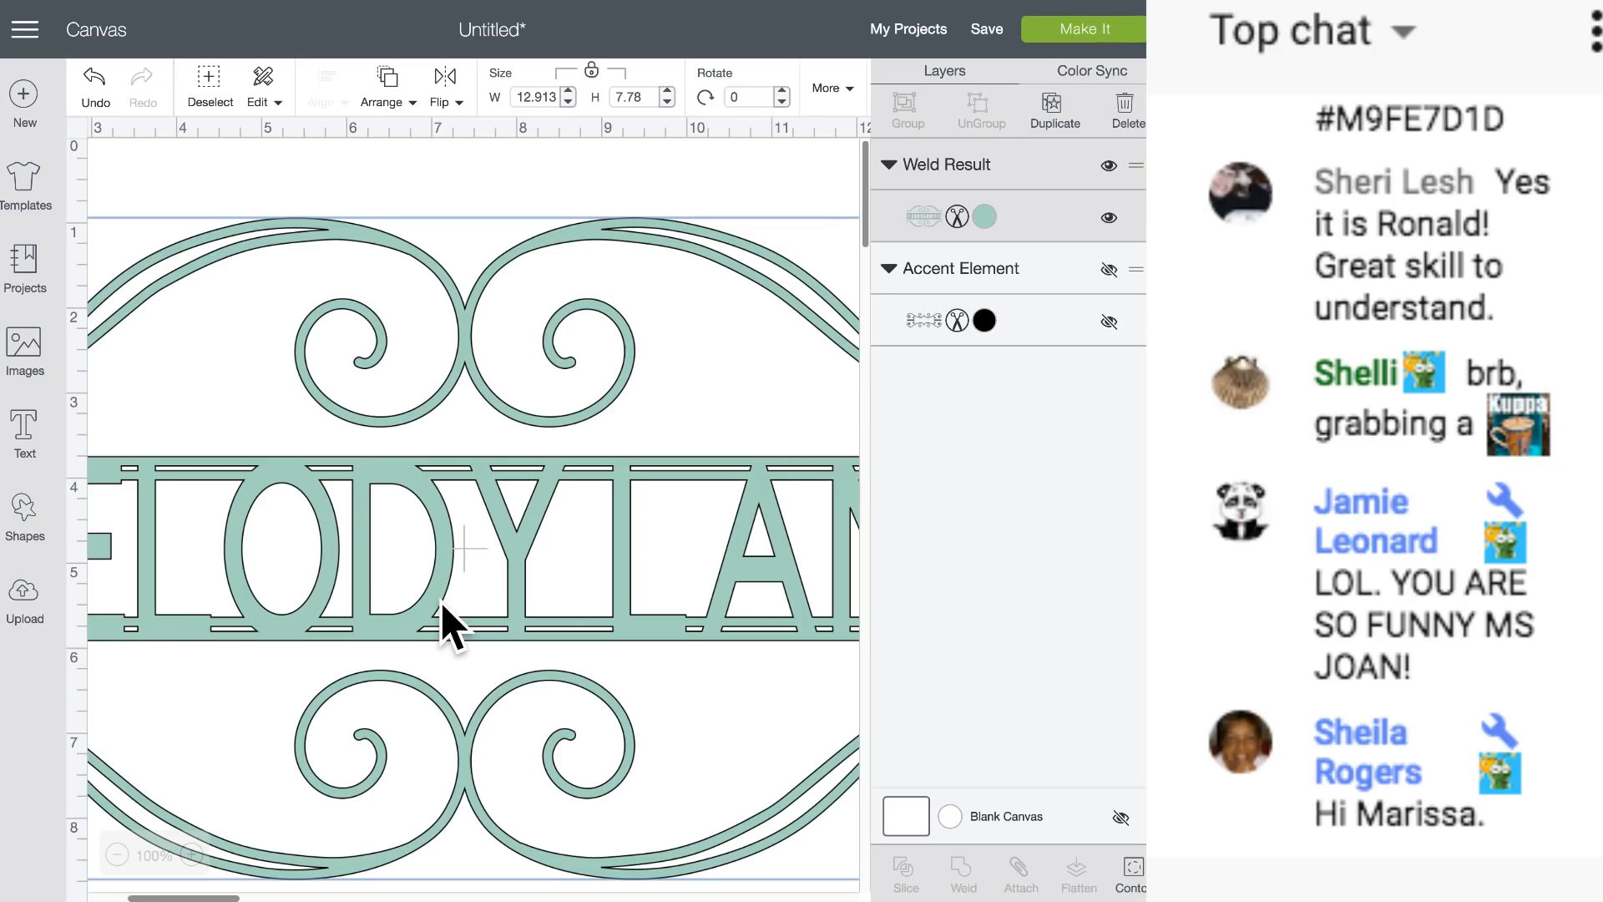
pyautogui.click(1088, 40)
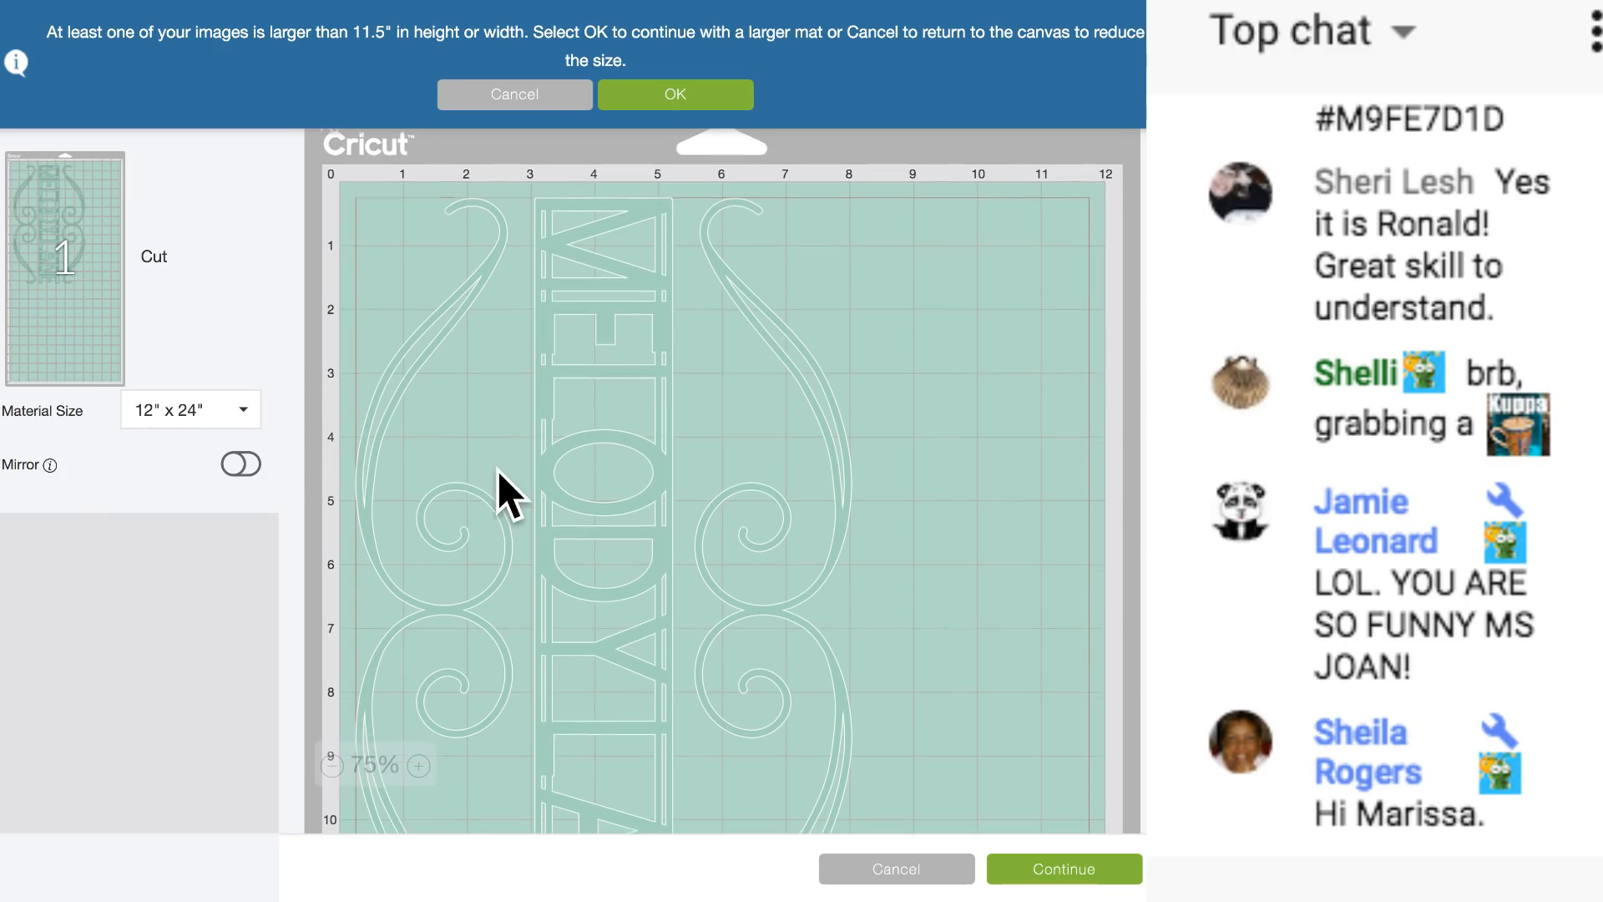
pyautogui.scroll(-1, 496, 488)
pyautogui.scroll(-5, 499, 493)
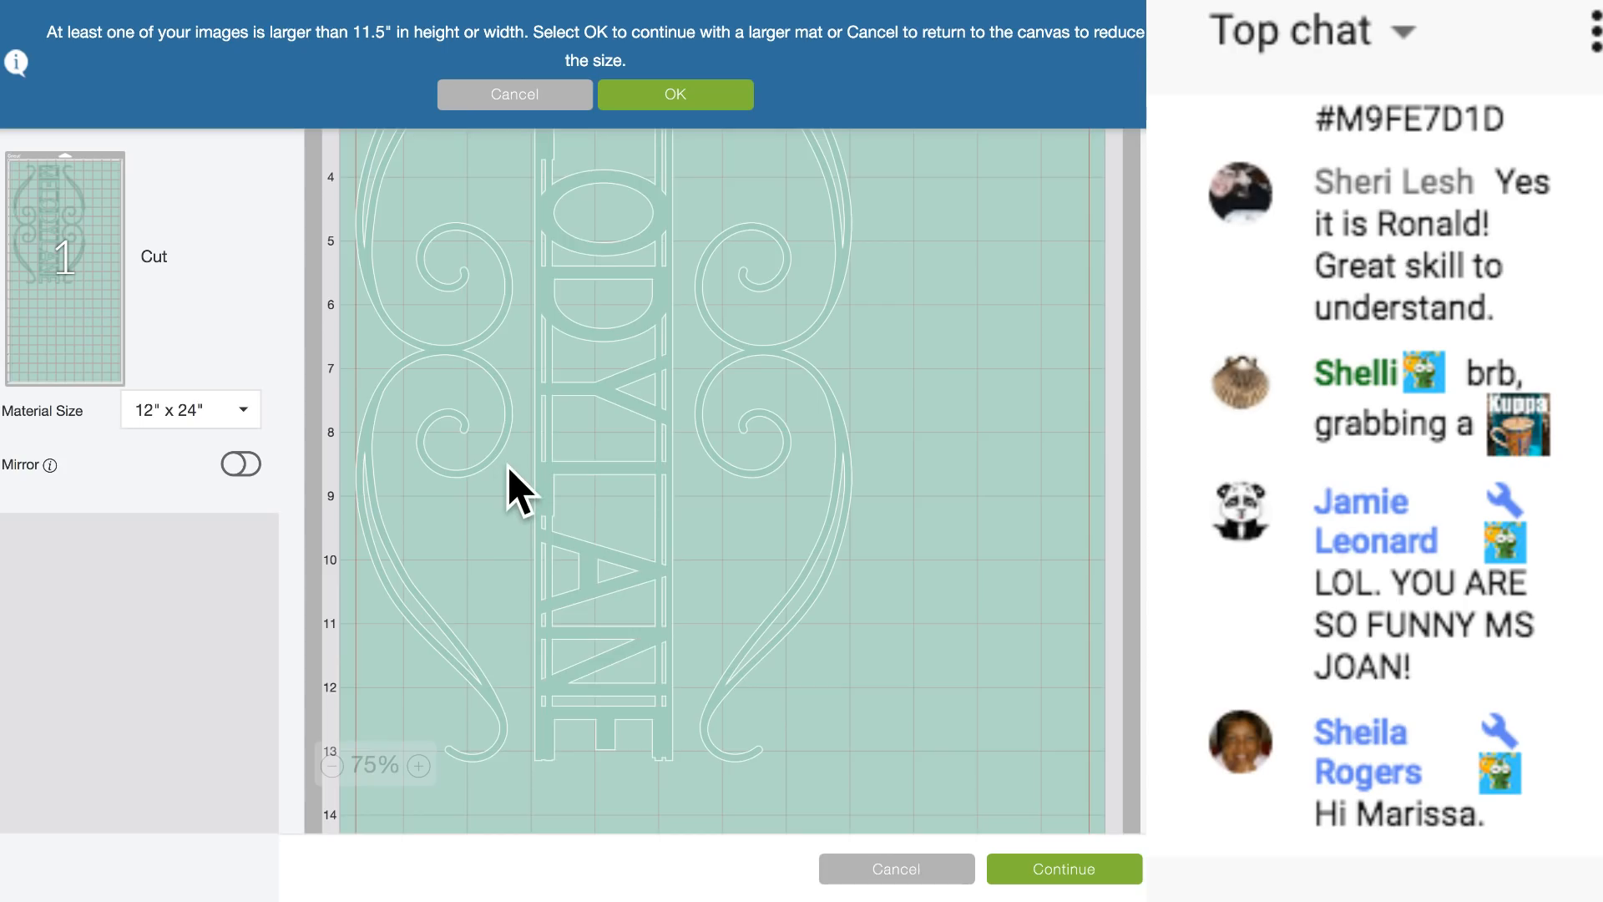
pyautogui.scroll(4, 505, 488)
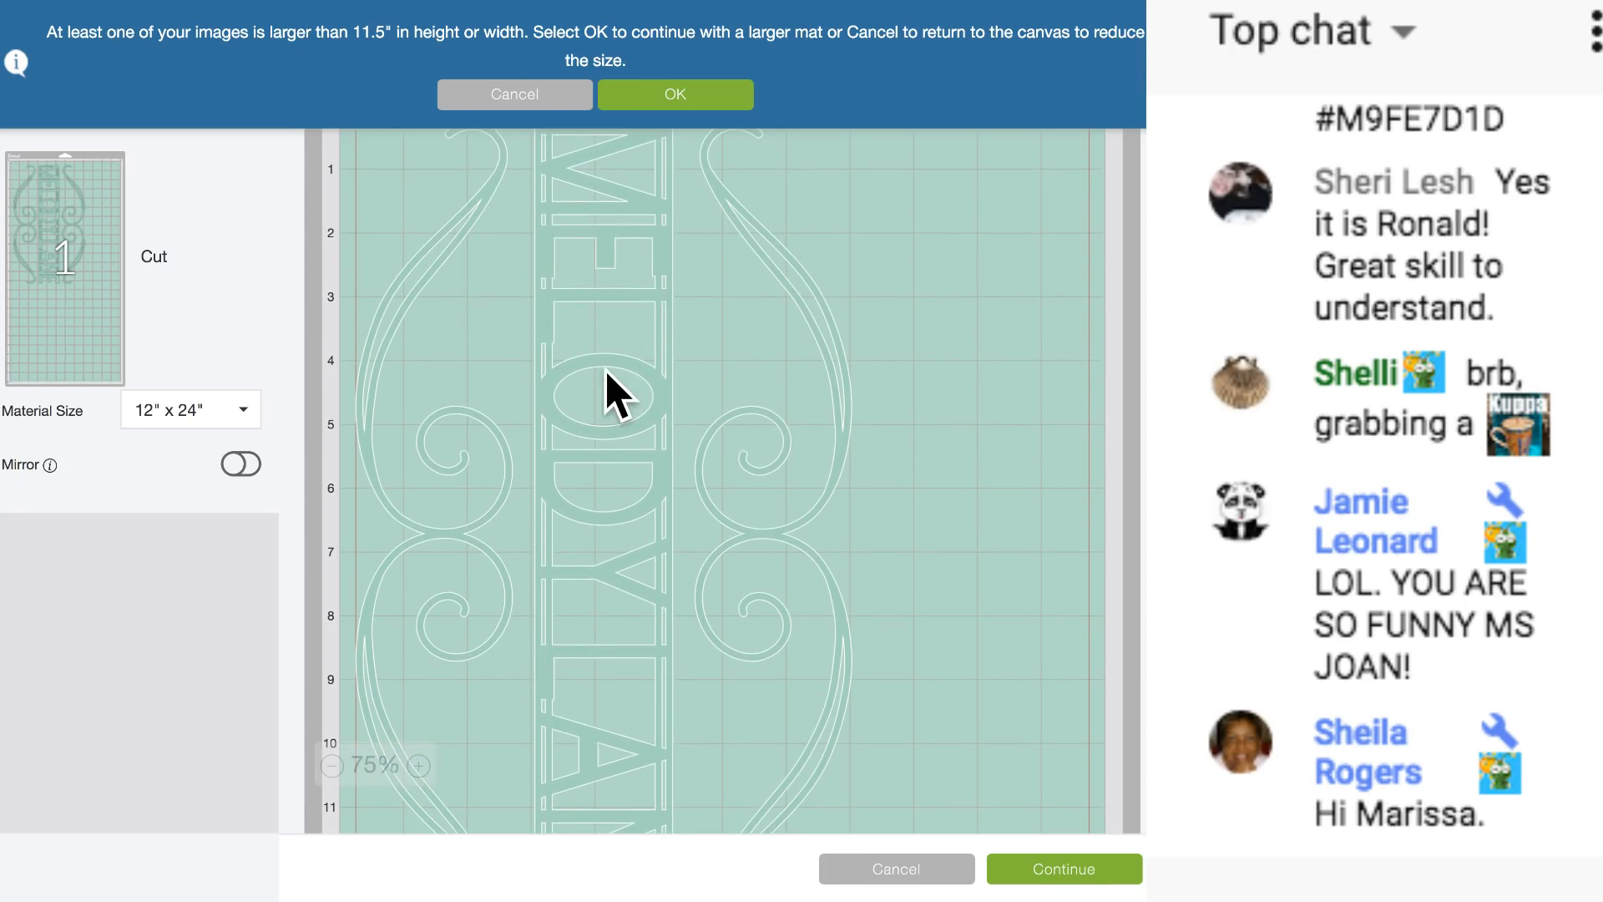
pyautogui.scroll(2, 608, 386)
pyautogui.scroll(-4, 608, 387)
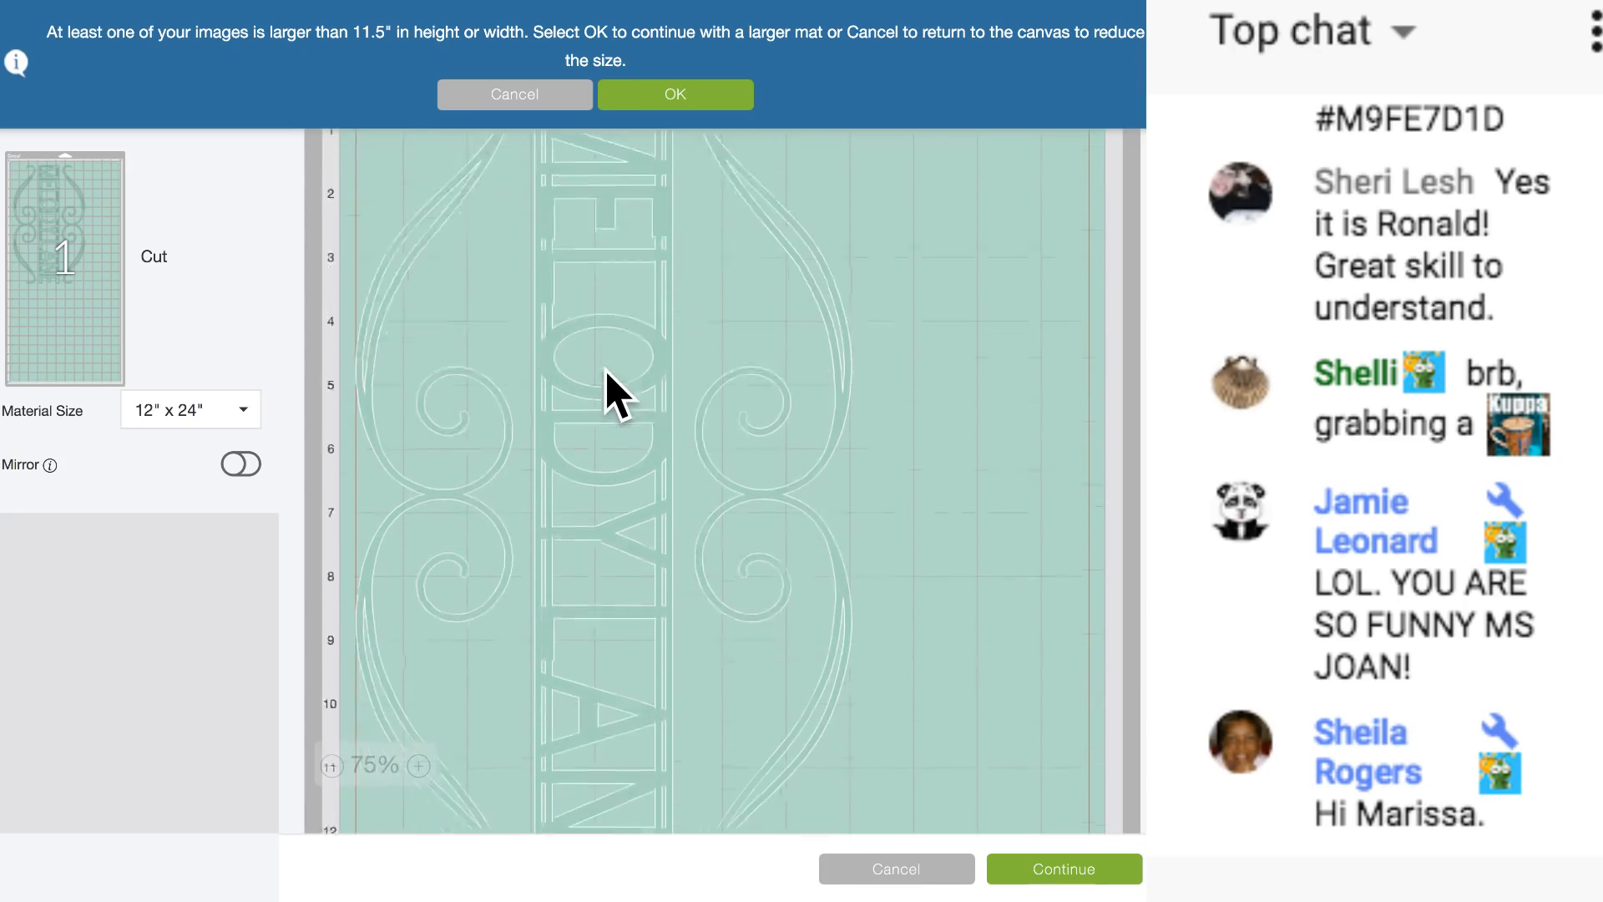
pyautogui.click(887, 875)
# Set the welded design's width to 10 inches with its proportions locked, and deselect it.
pyautogui.hscroll(7, 706, 639)
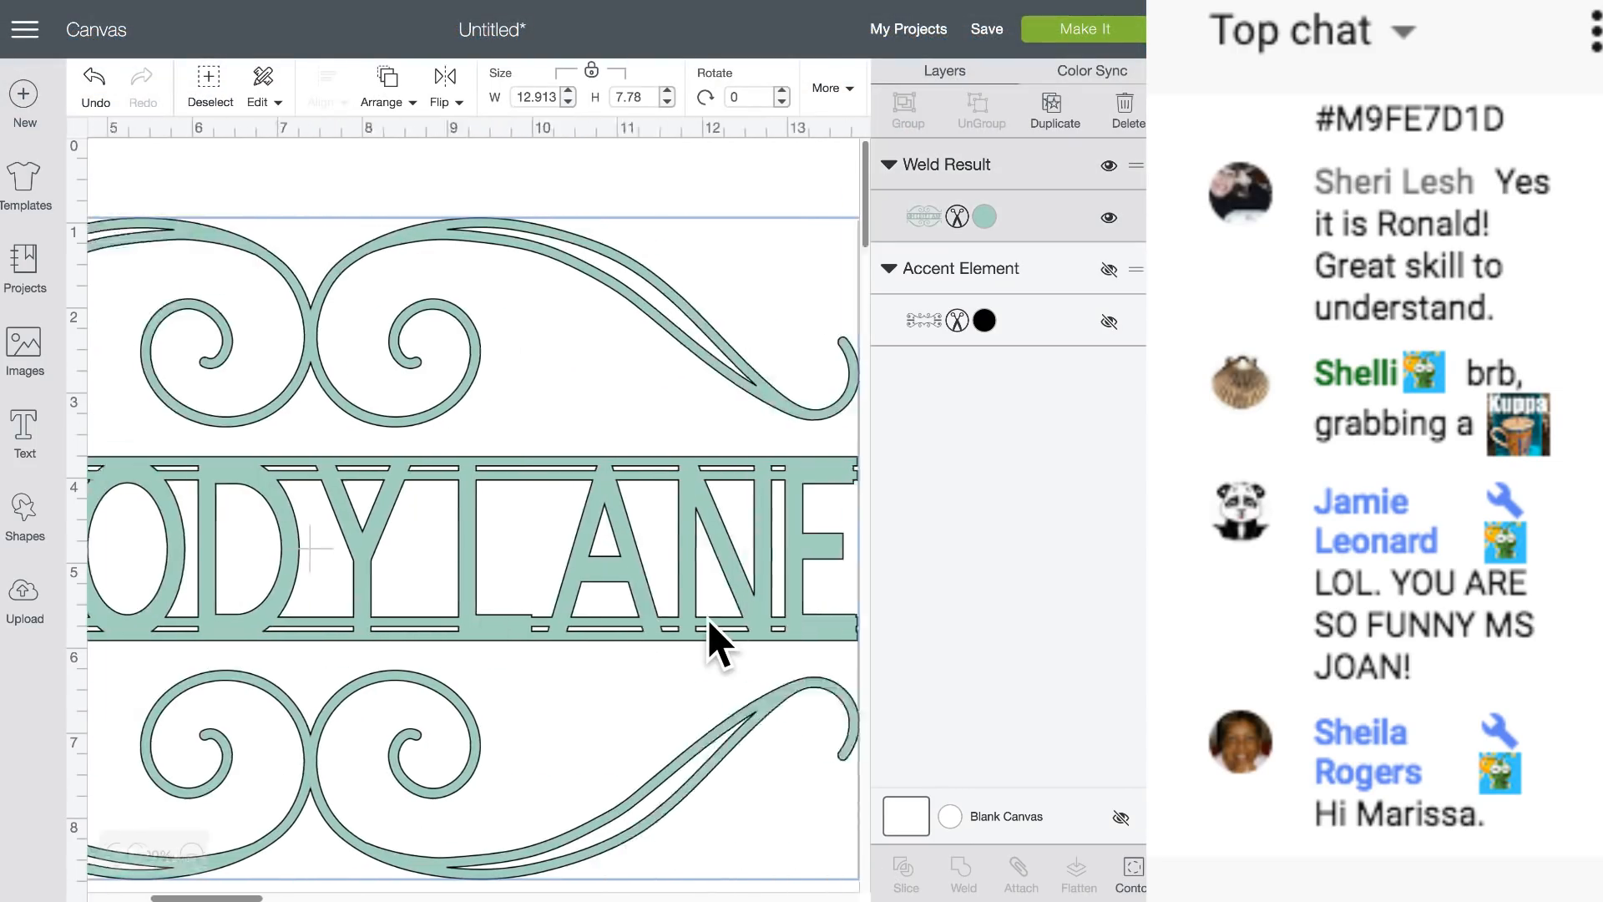
pyautogui.doubleClick(526, 97)
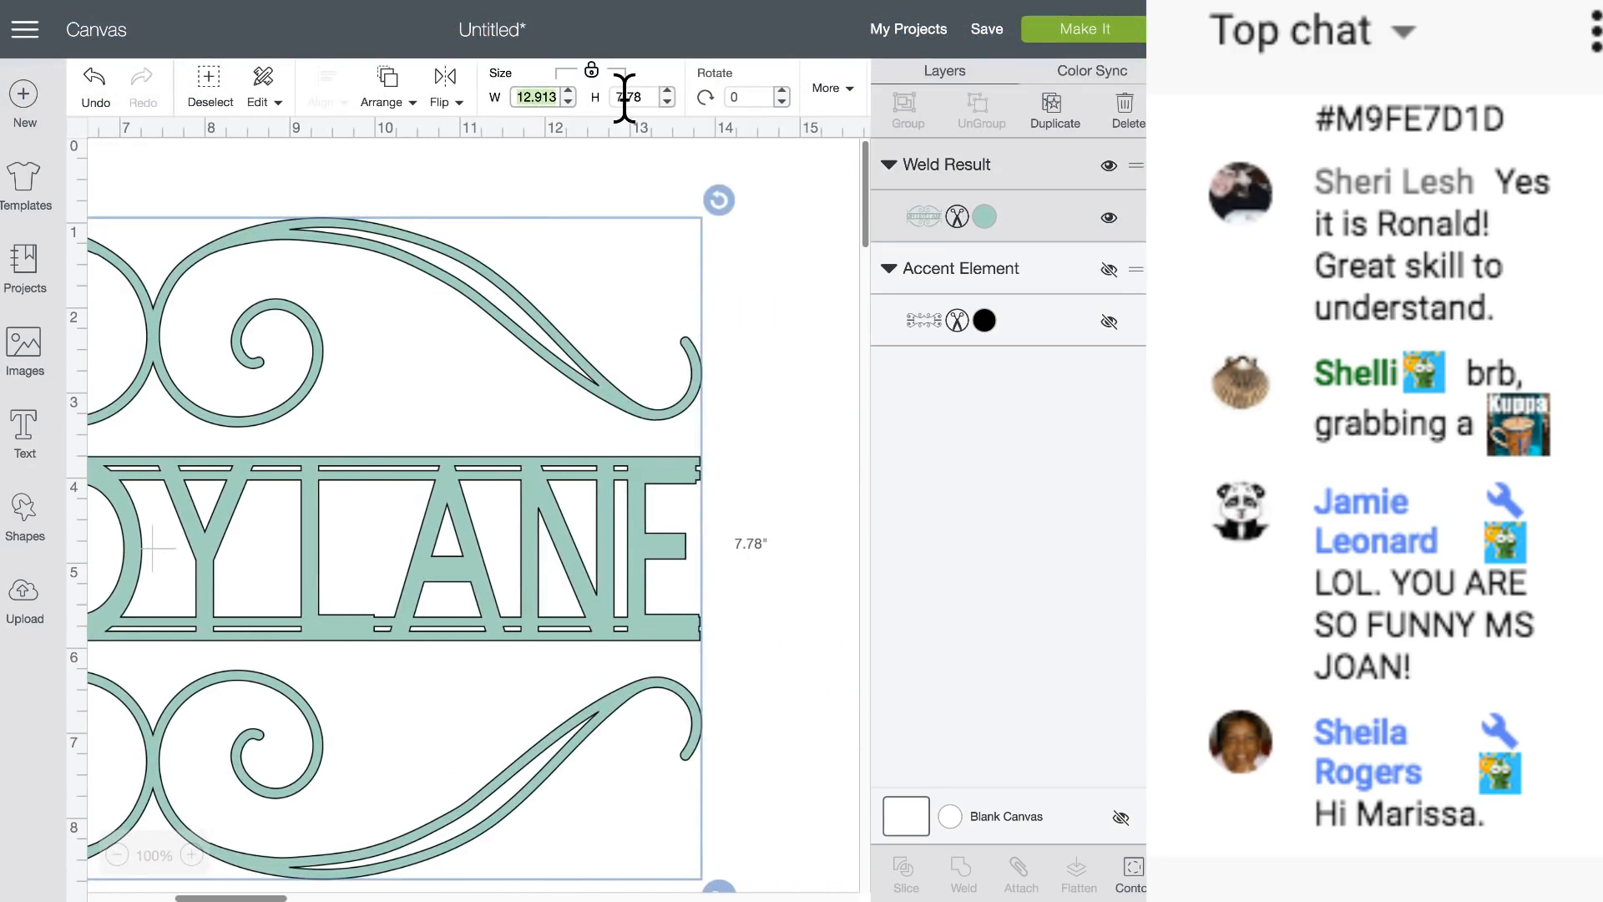
pyautogui.write('10')
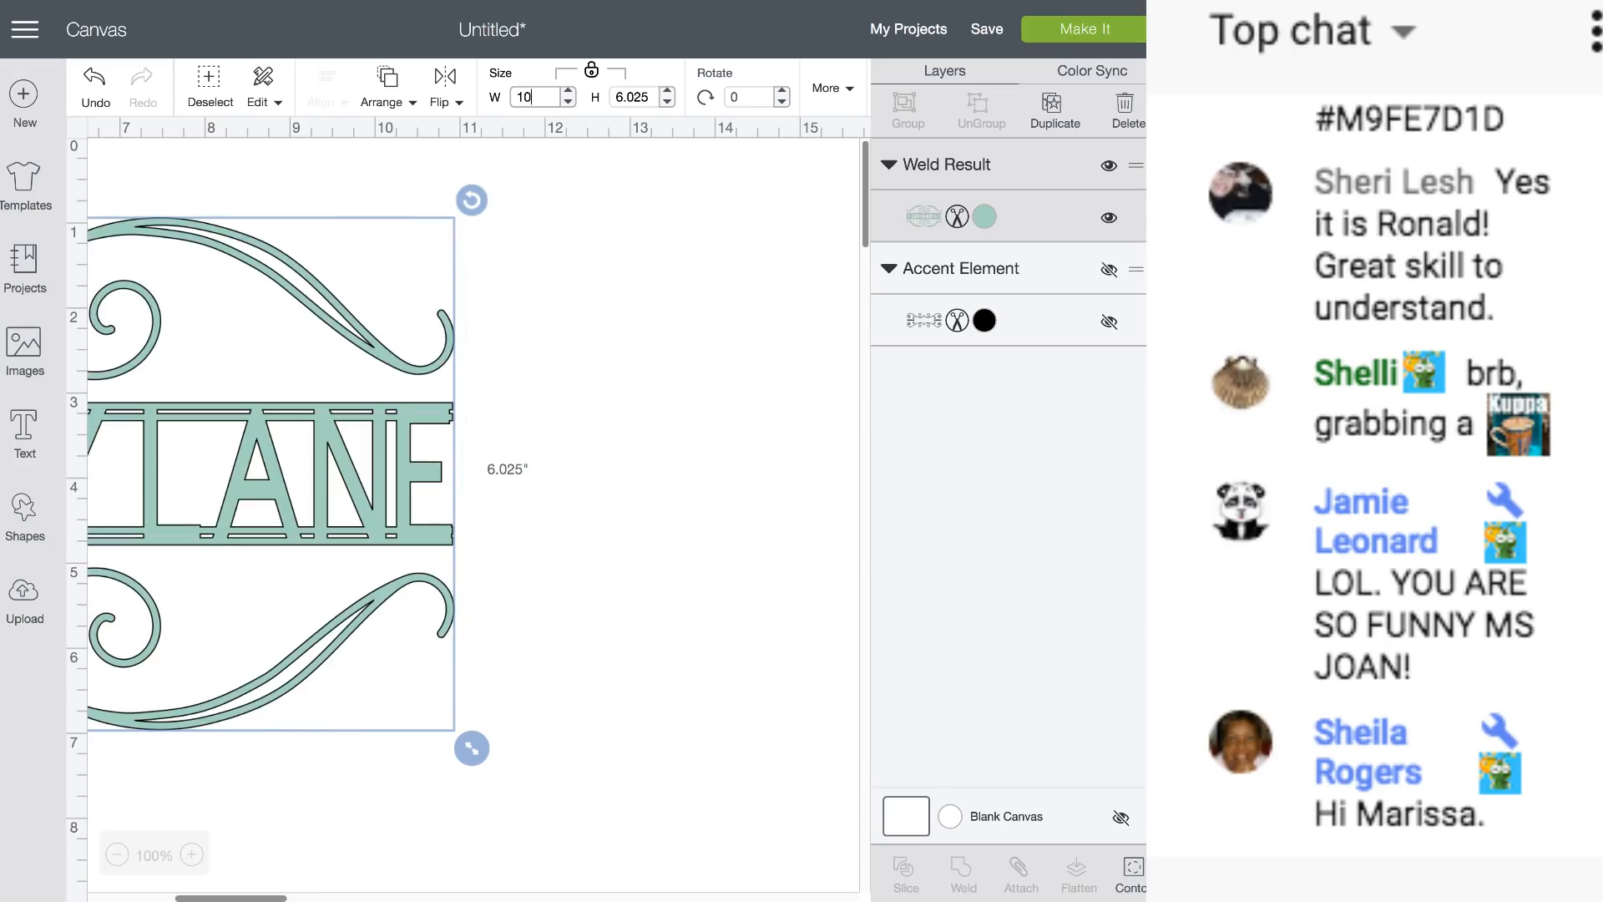
pyautogui.click(639, 321)
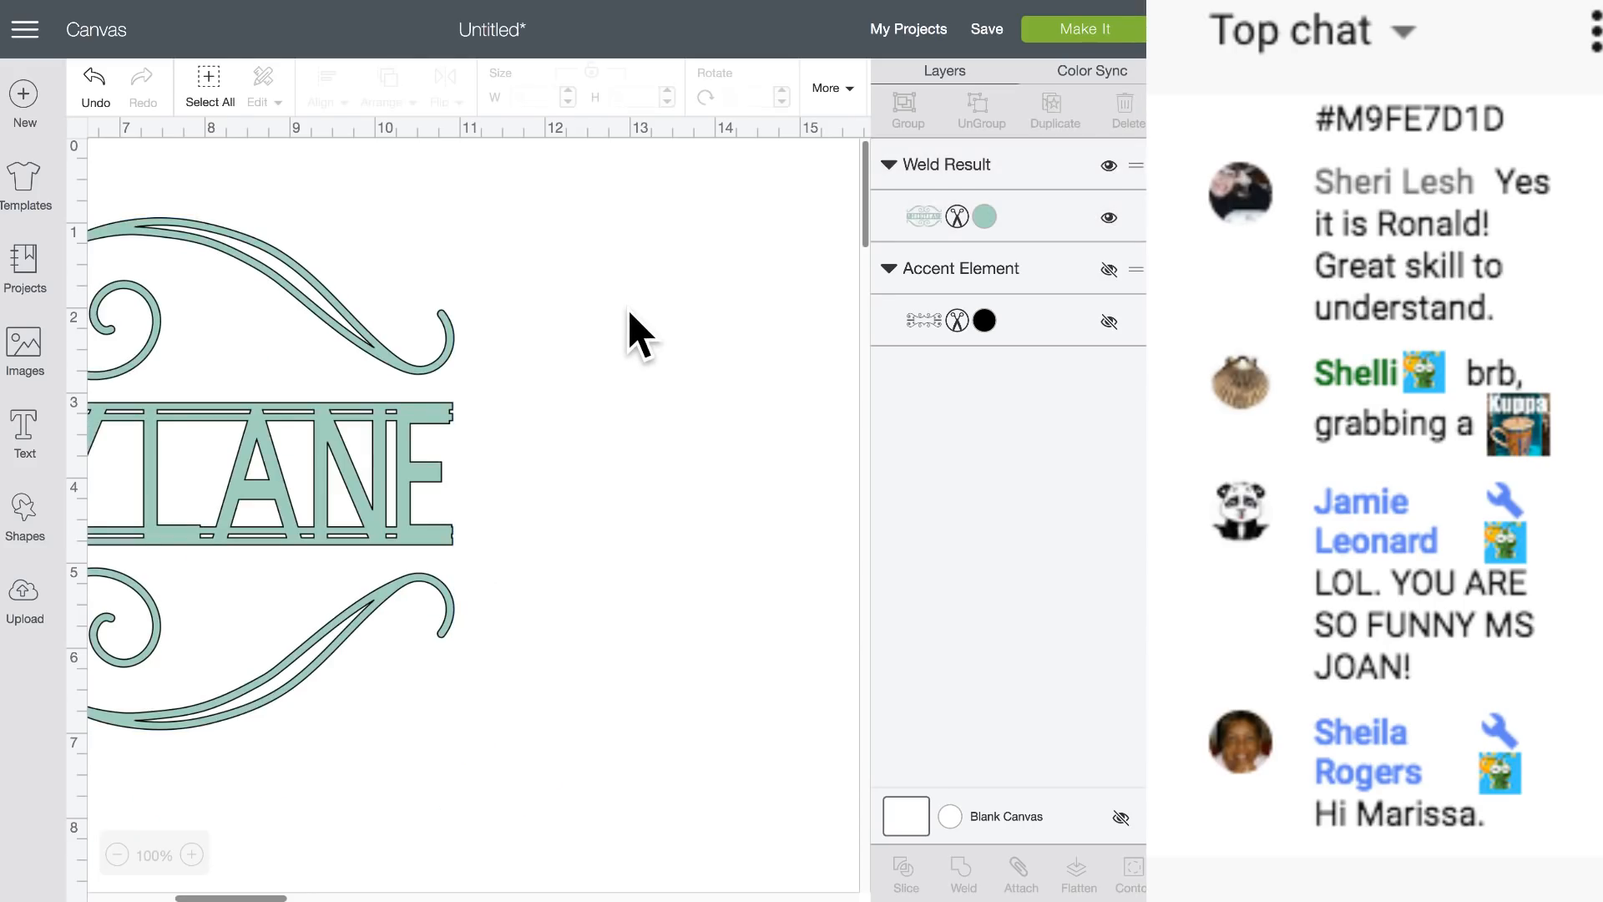
# Preview the resized welded design on the cutting mat and return to the canvas.
pyautogui.click(1083, 30)
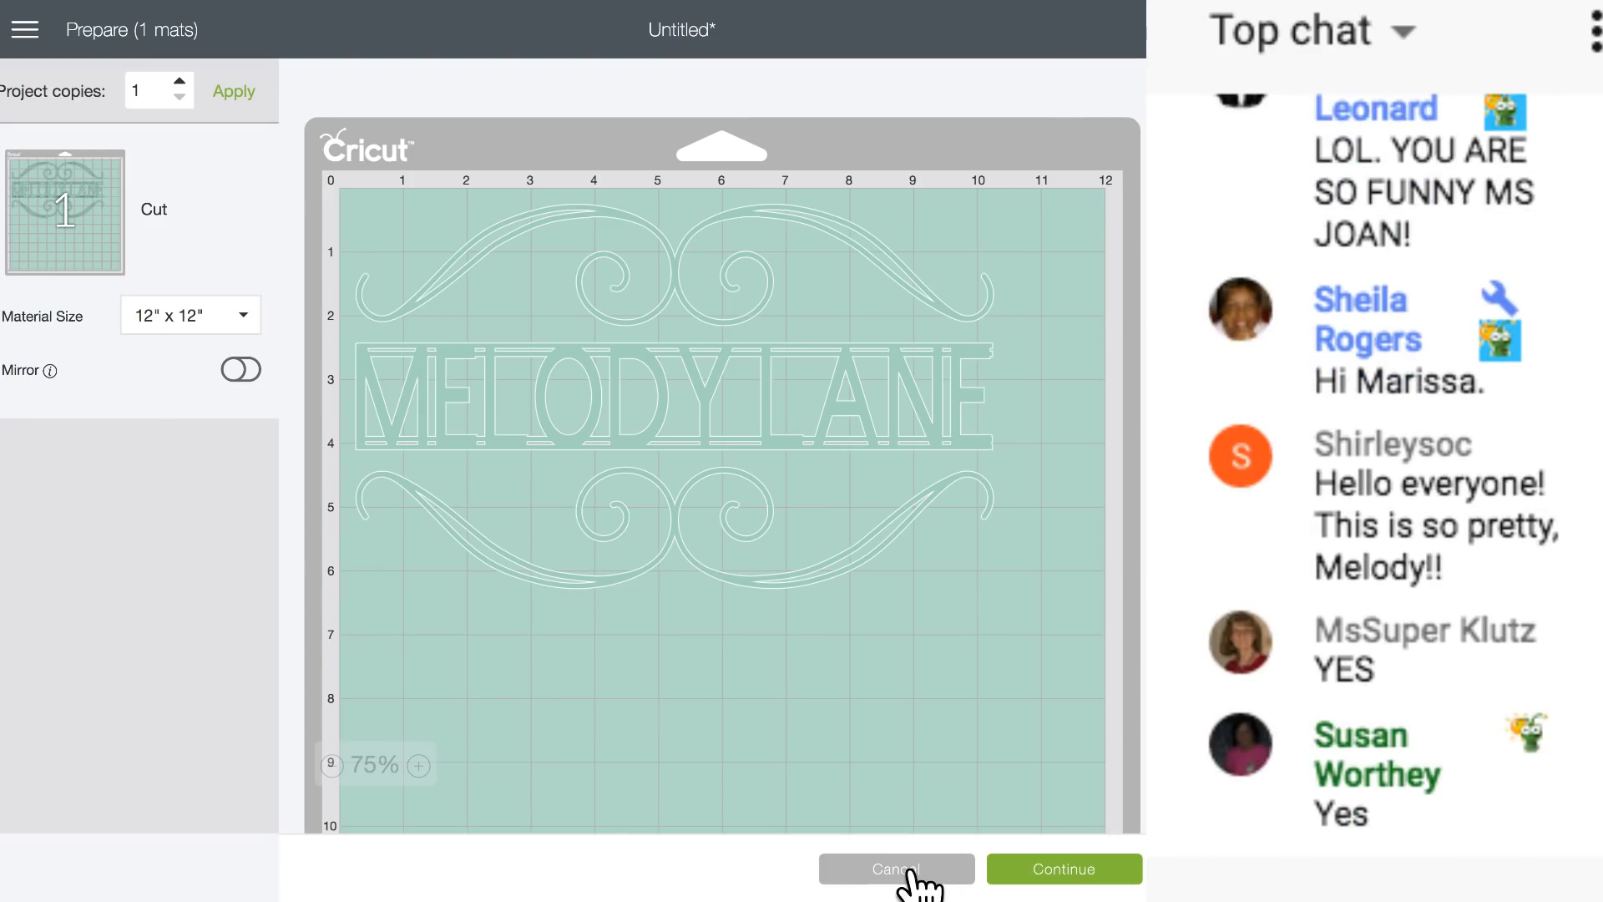
pyautogui.click(916, 880)
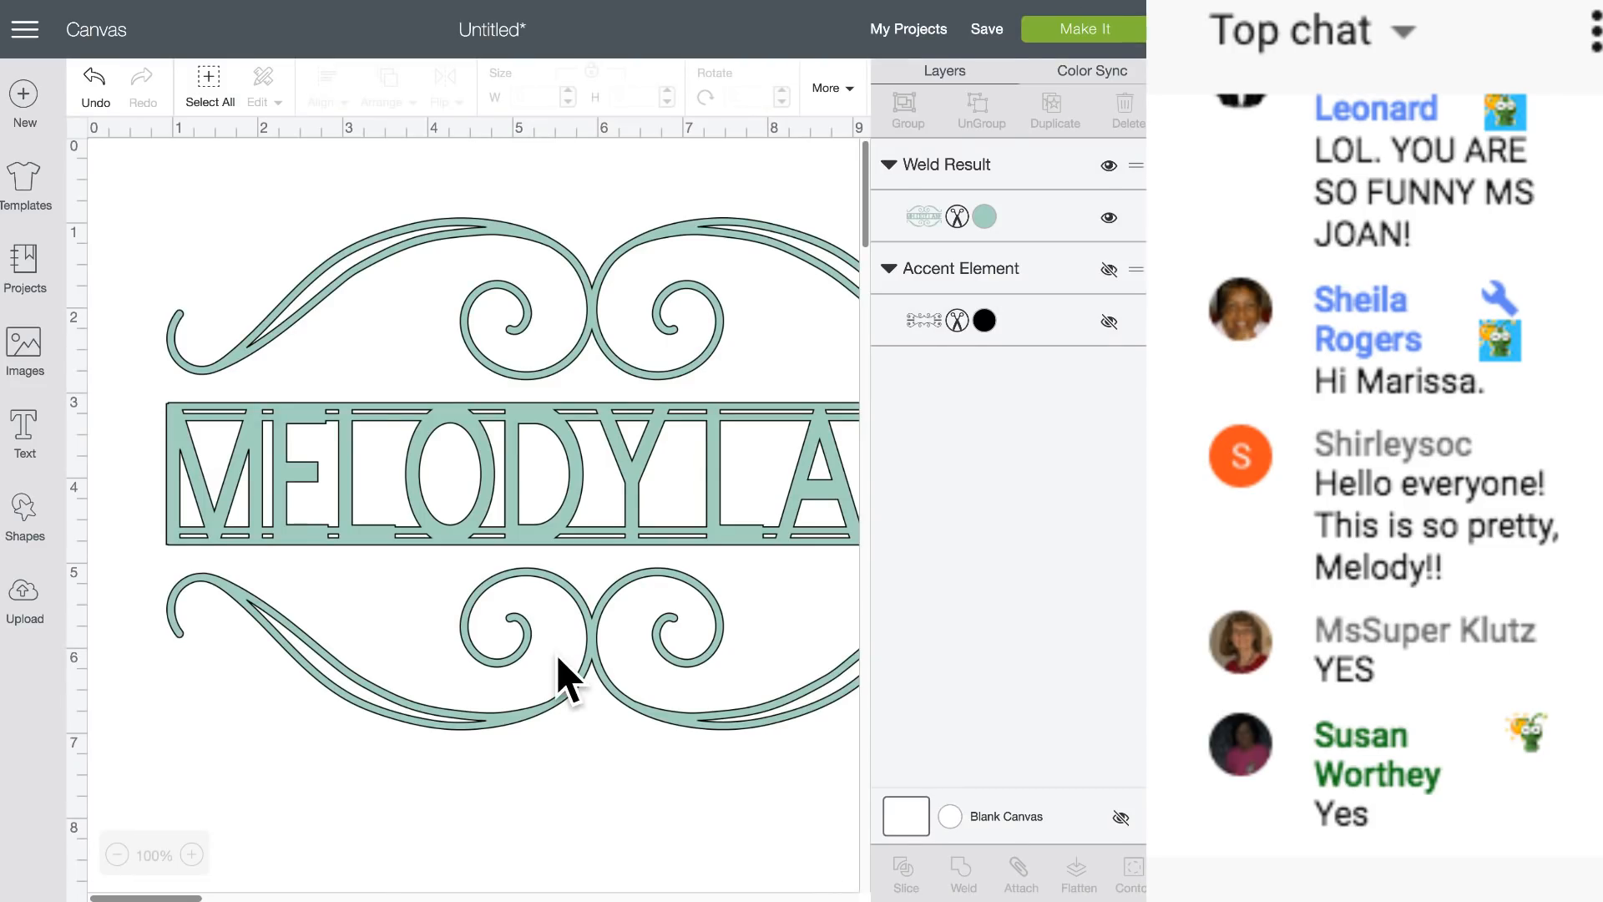
pyautogui.hscroll(2, 585, 647)
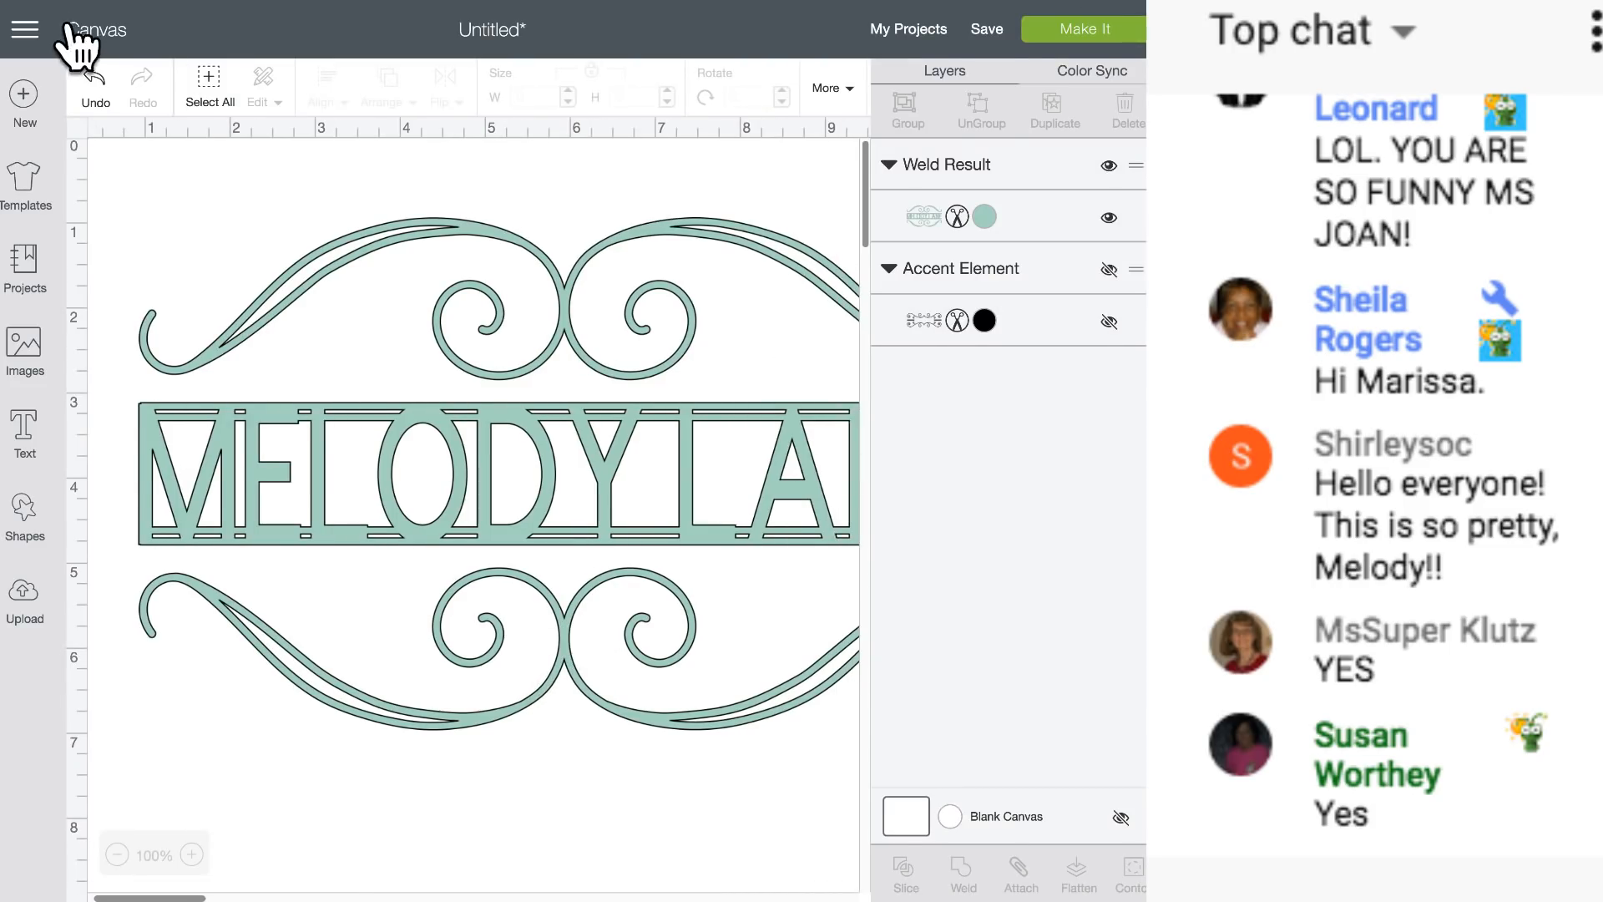
# Undo the resizes, the weld and the text shift back to the small separate name text and flourishes, redoing any excess undo.
pyautogui.click(94, 83)
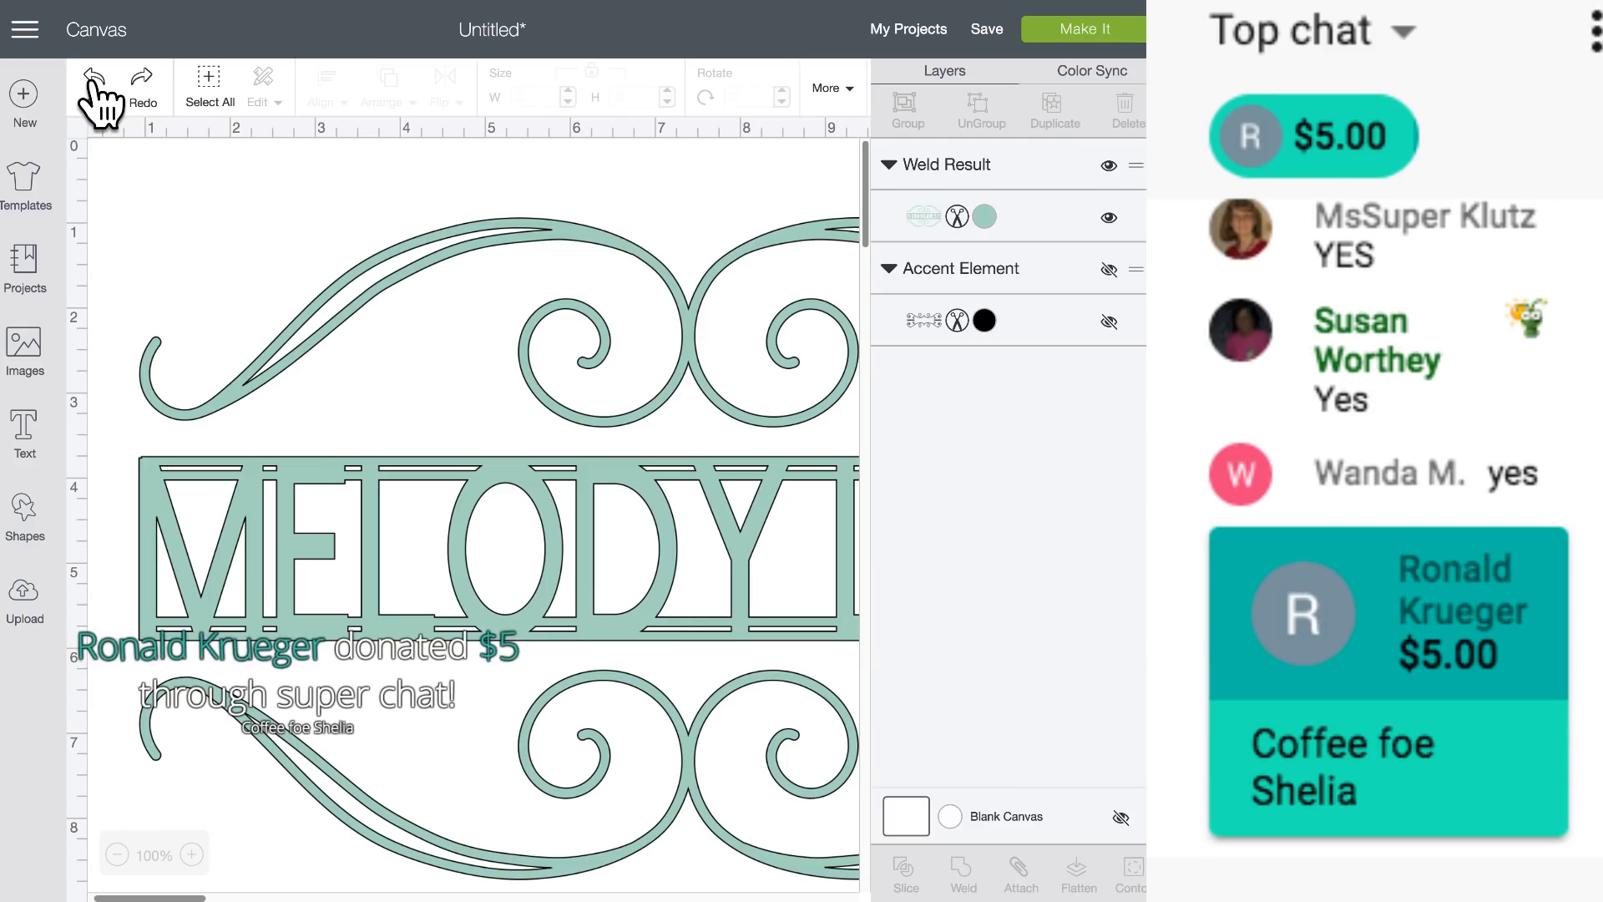
pyautogui.click(95, 84)
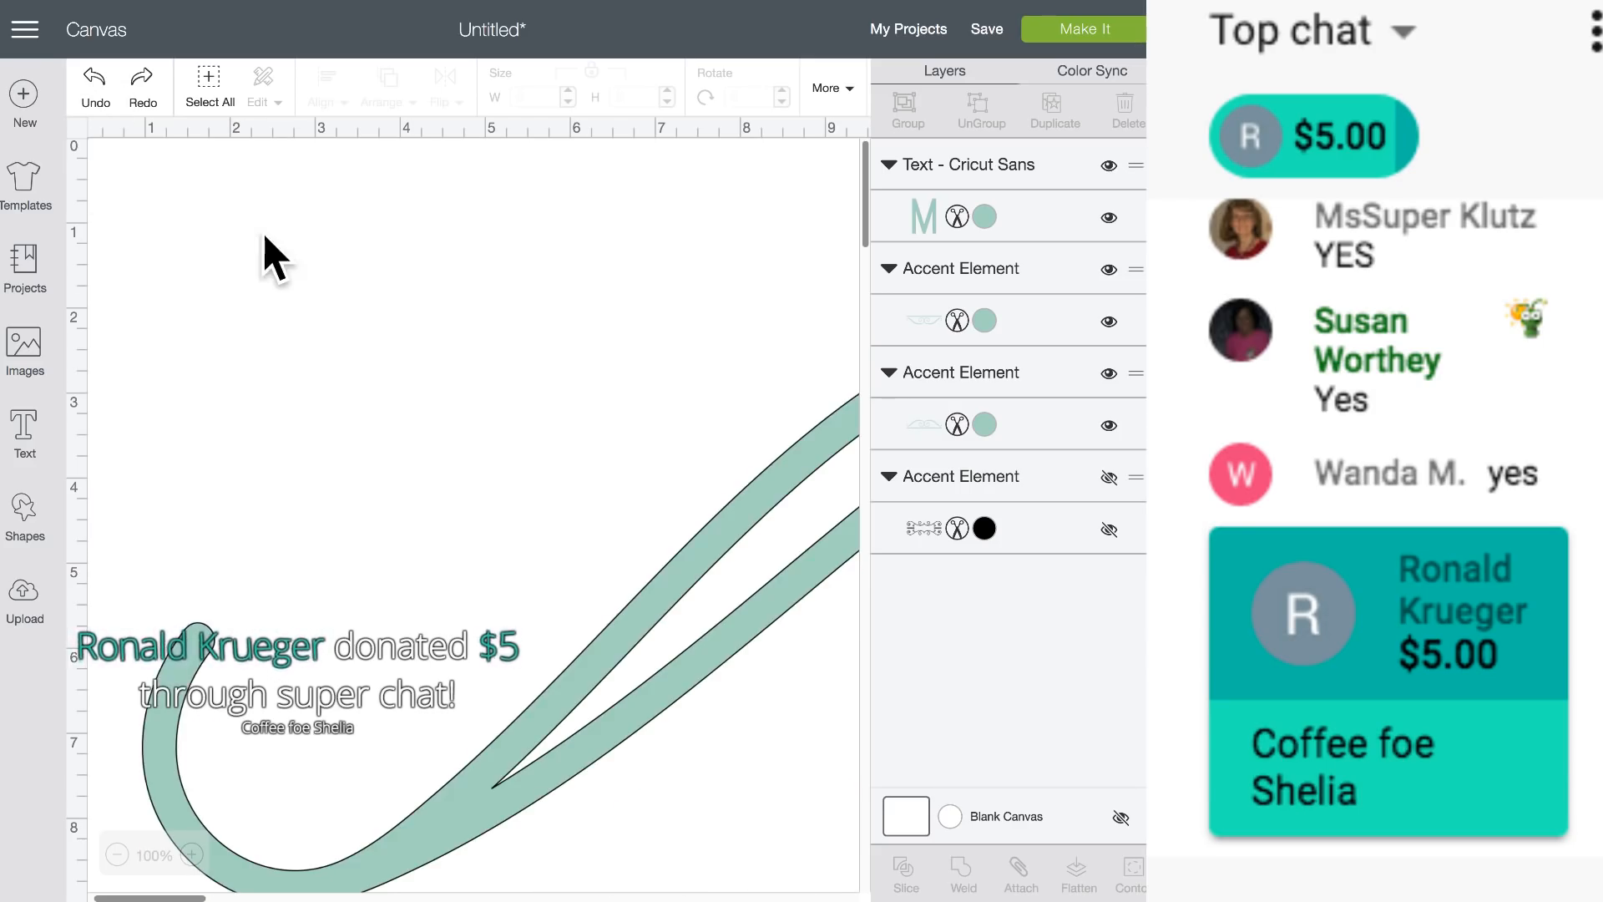
pyautogui.click(94, 82)
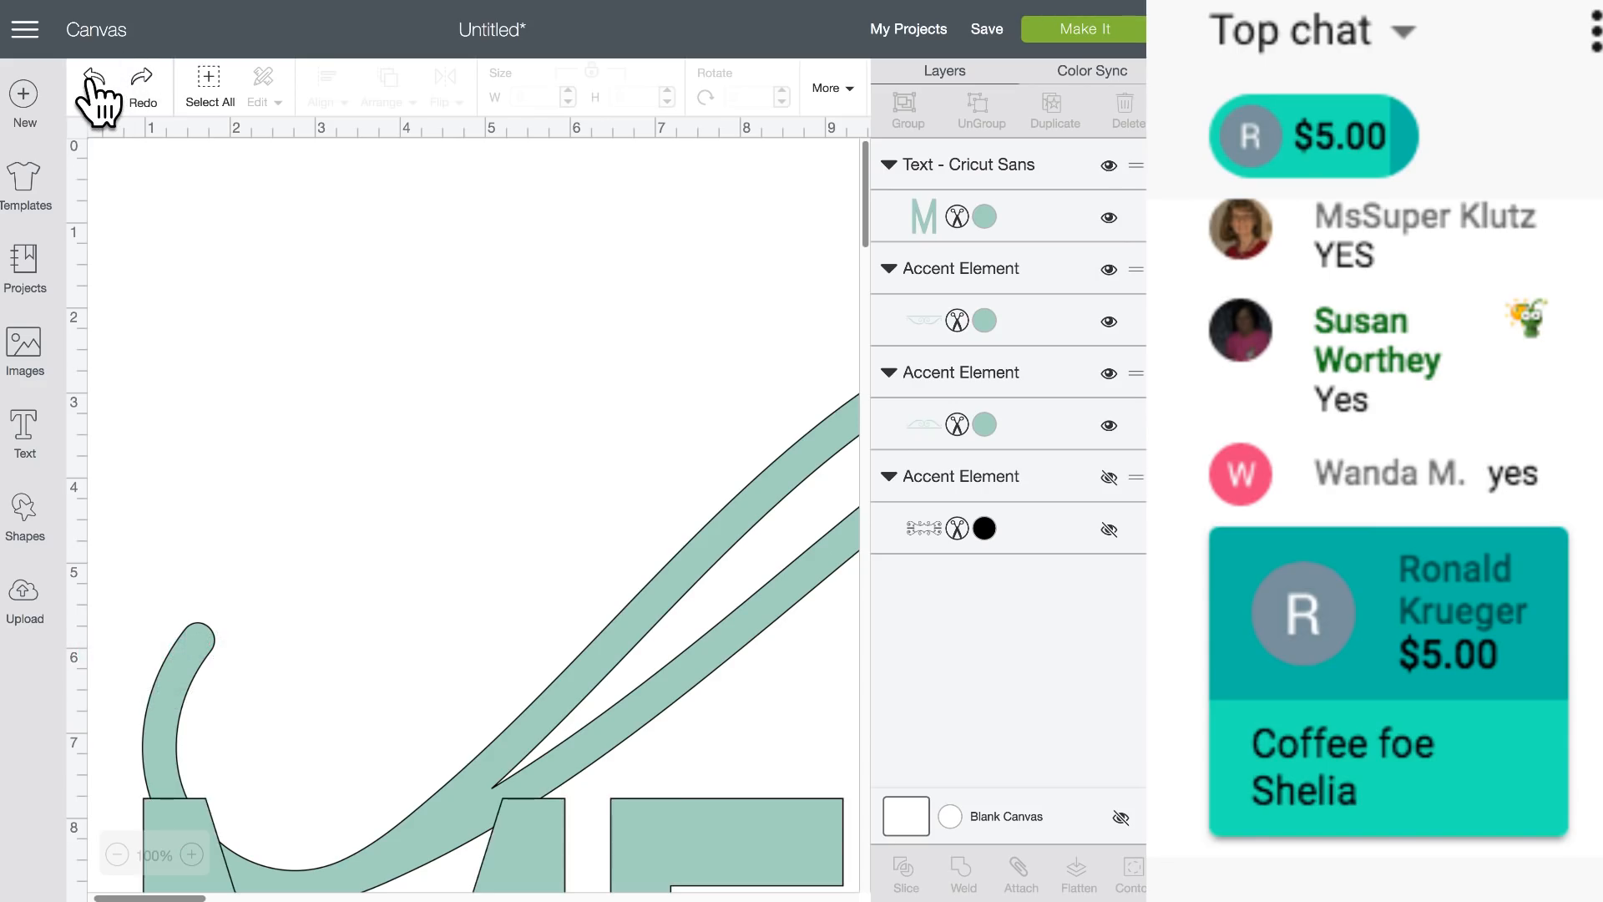
pyautogui.click(93, 79)
pyautogui.click(94, 79)
pyautogui.click(142, 80)
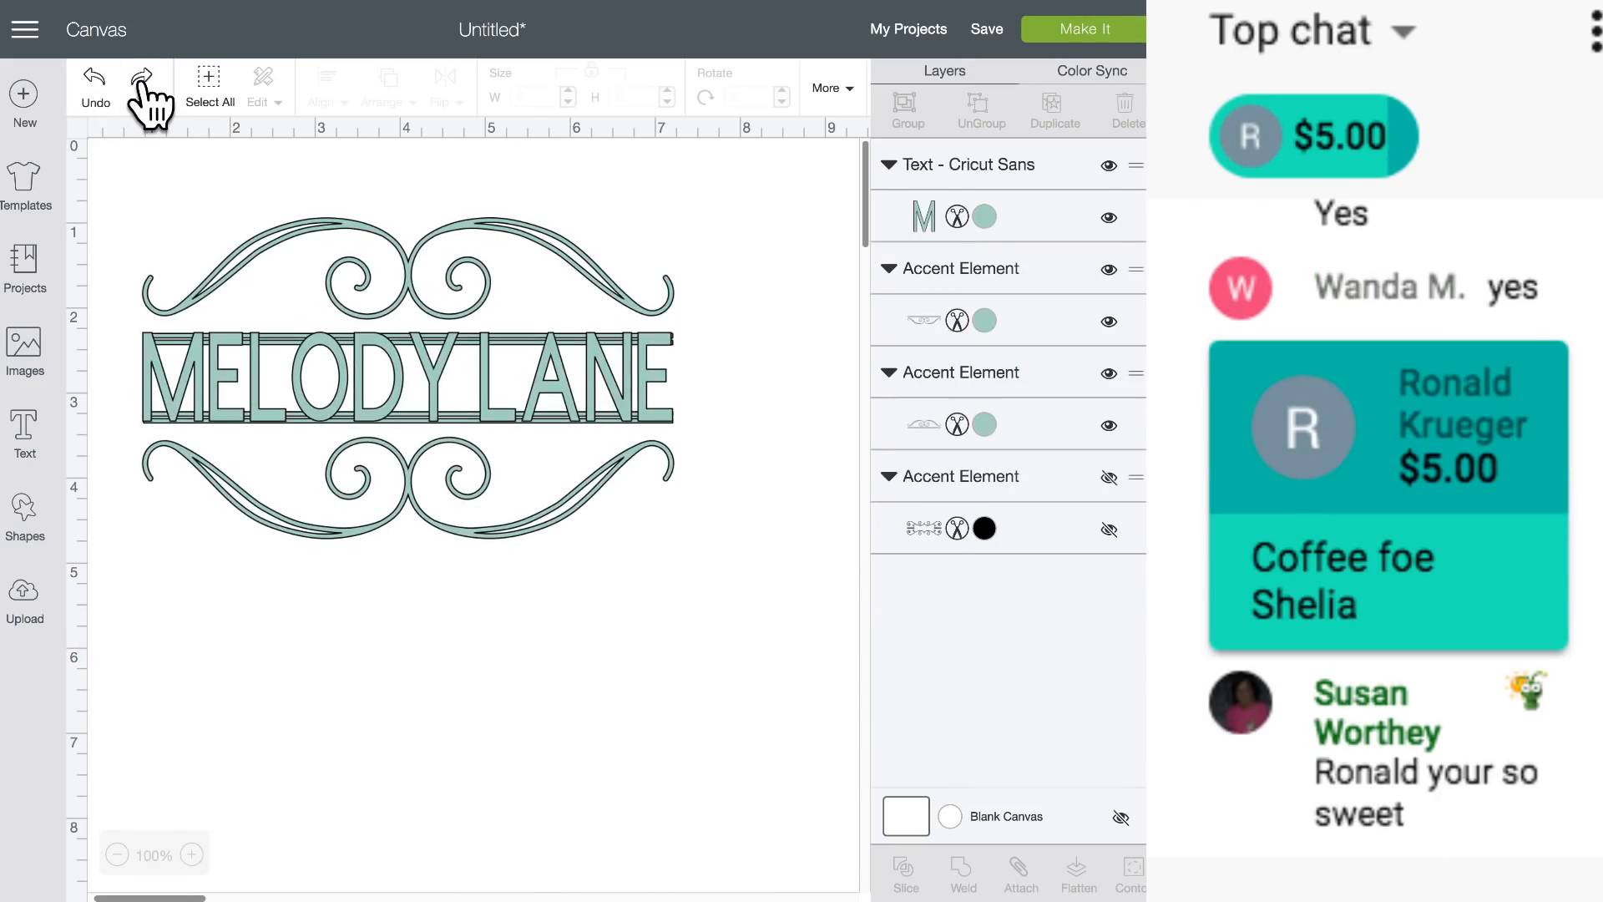
pyautogui.click(142, 80)
pyautogui.click(95, 80)
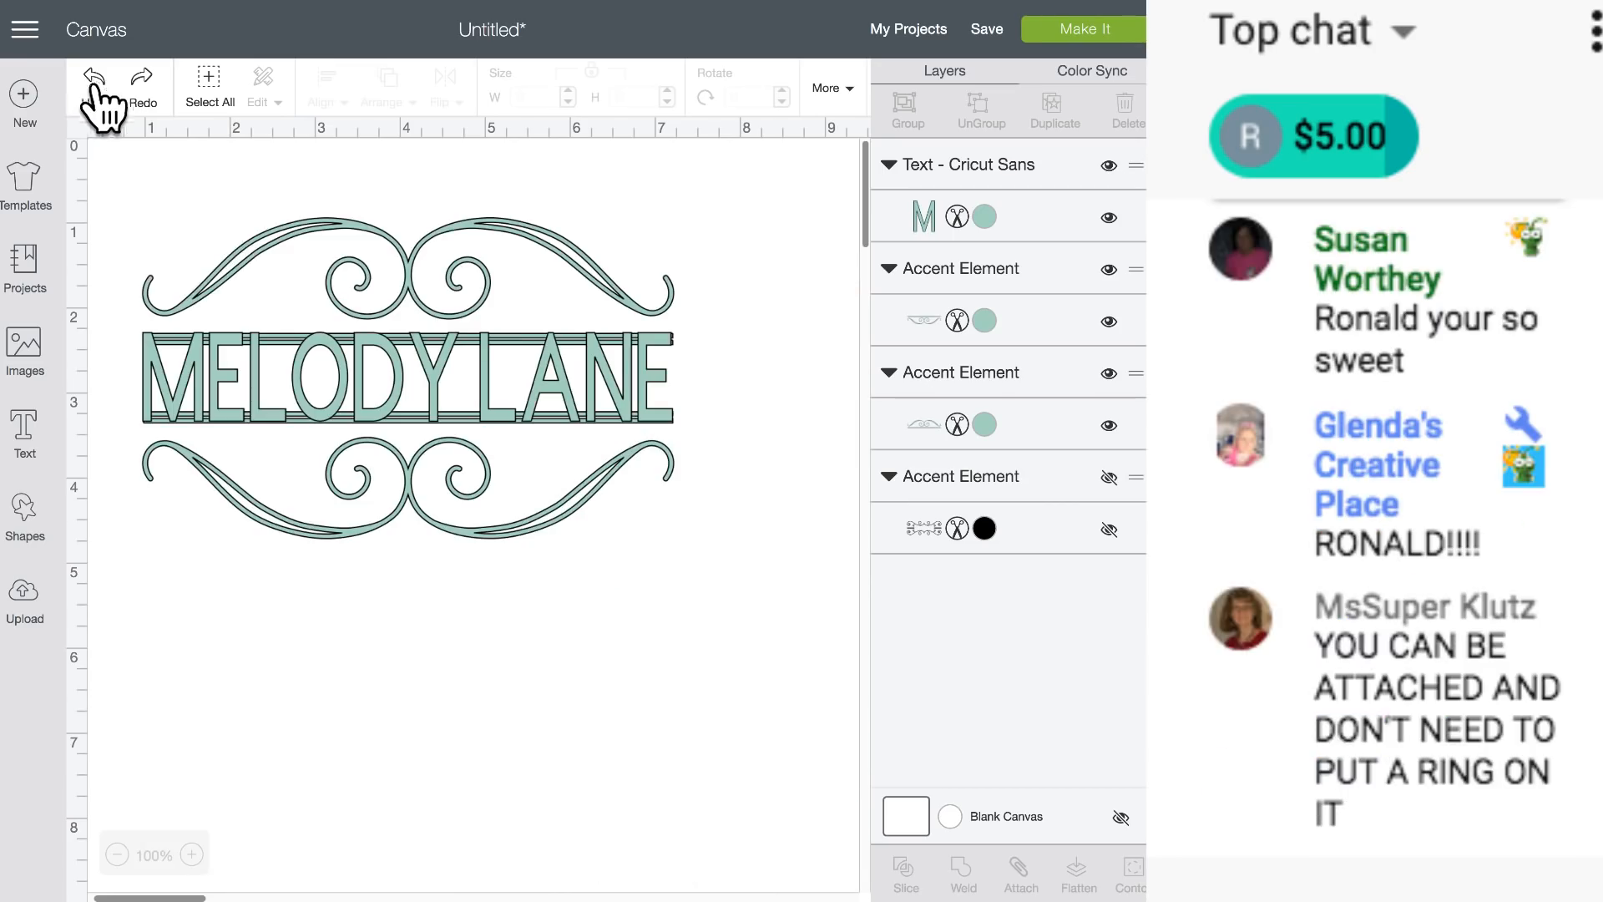
pyautogui.click(333, 429)
pyautogui.click(348, 434)
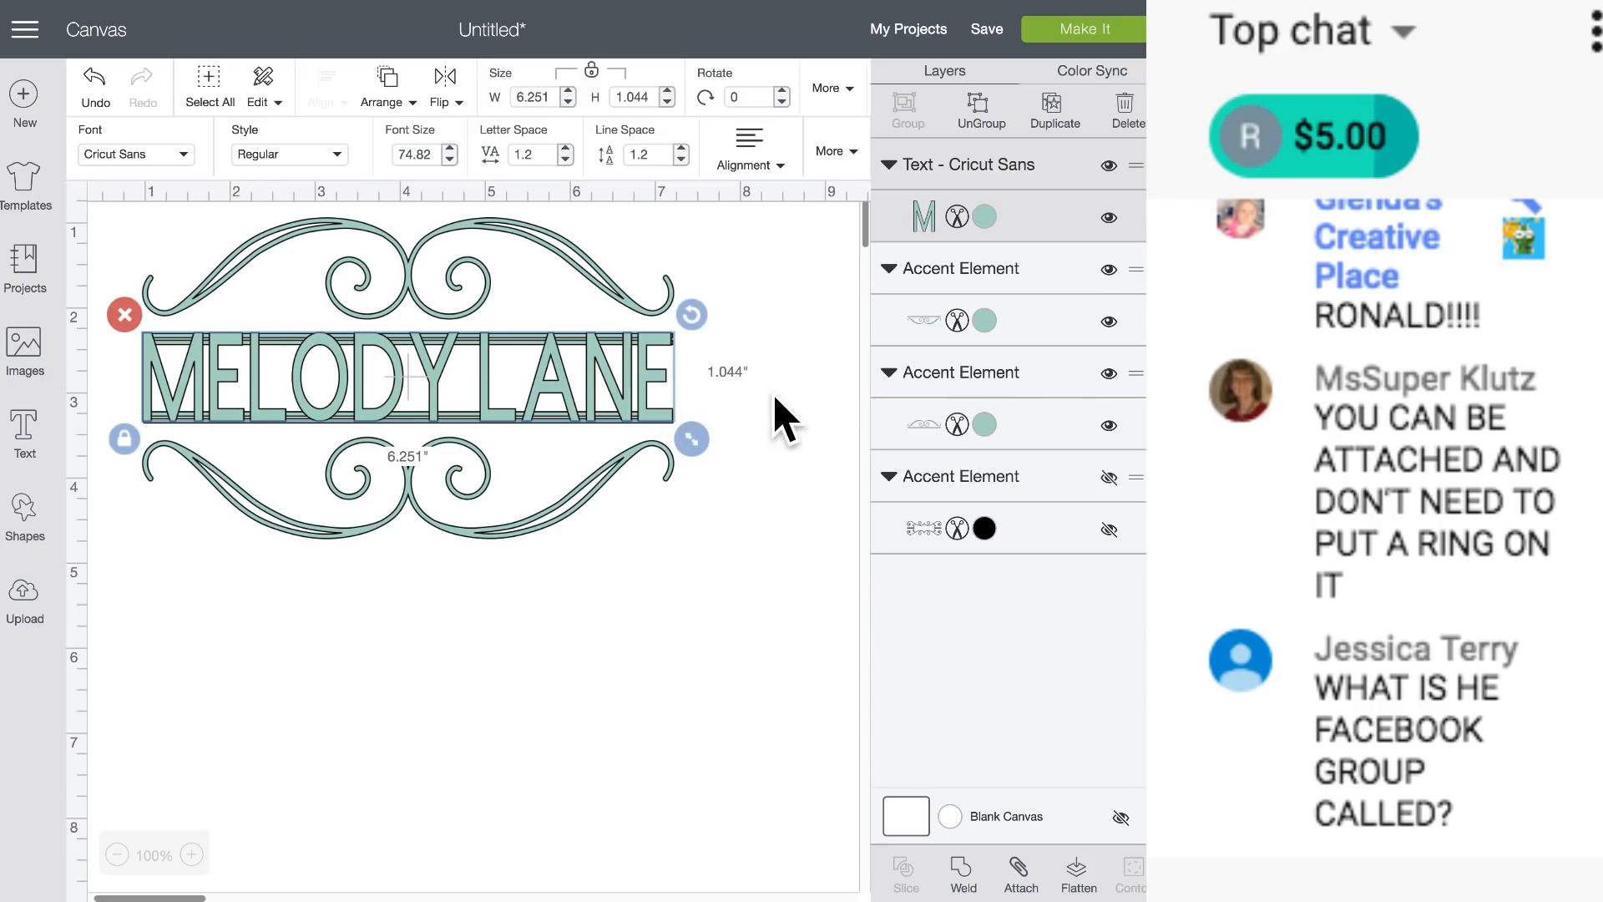
pyautogui.click(783, 417)
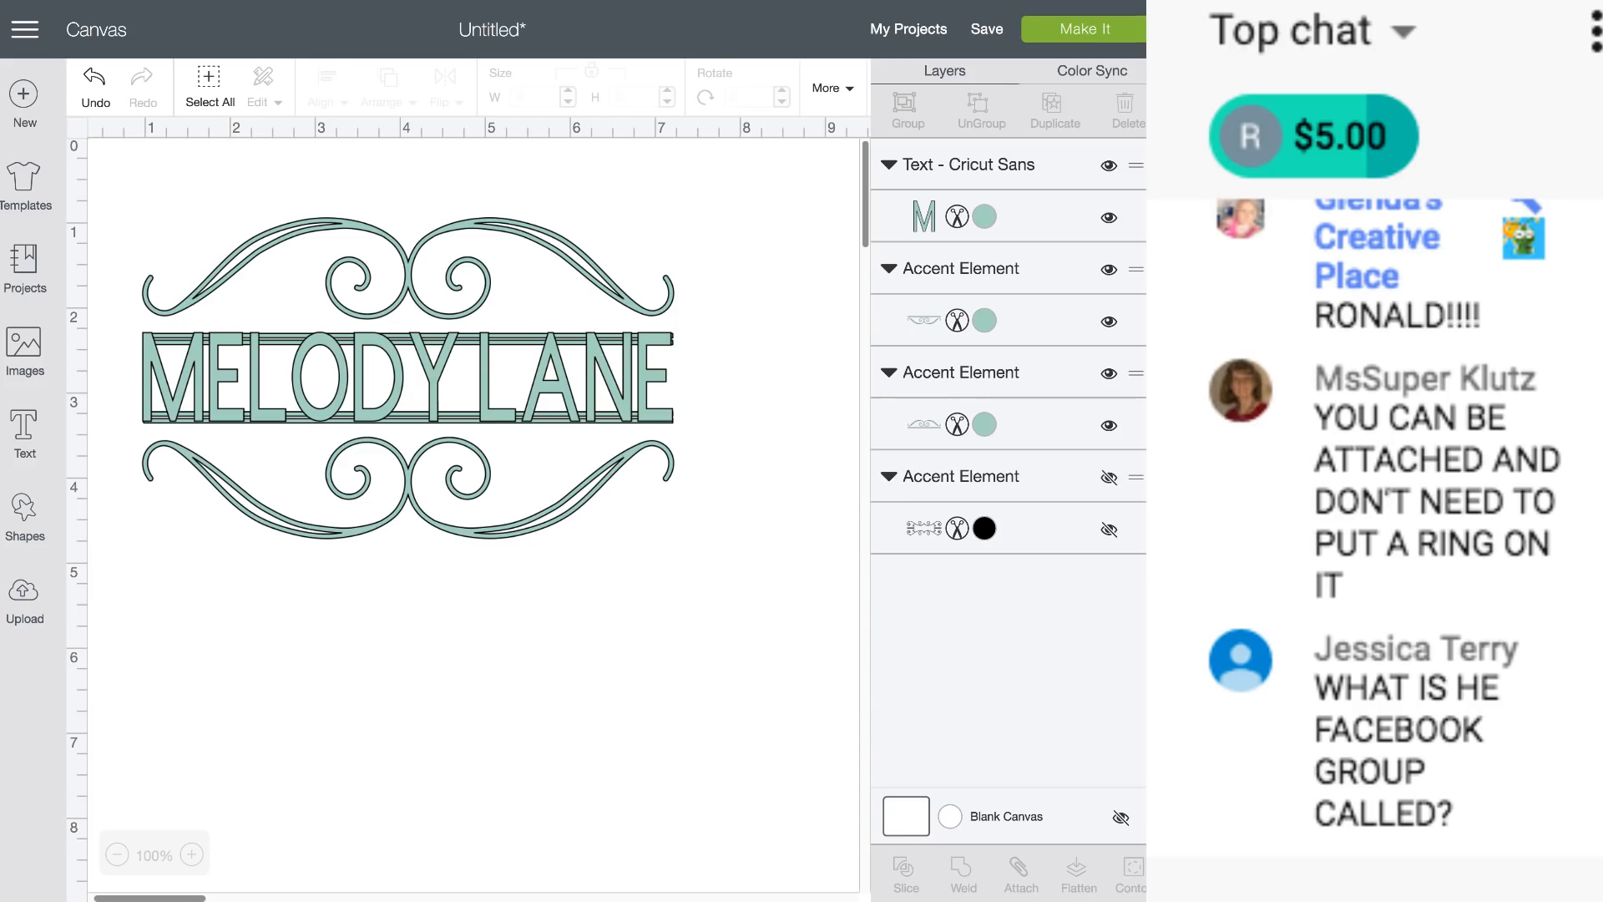
# Select the flourish above the name and open its source cartridge, Doodle Embellishments, from the layer's image information.
pyautogui.click(543, 254)
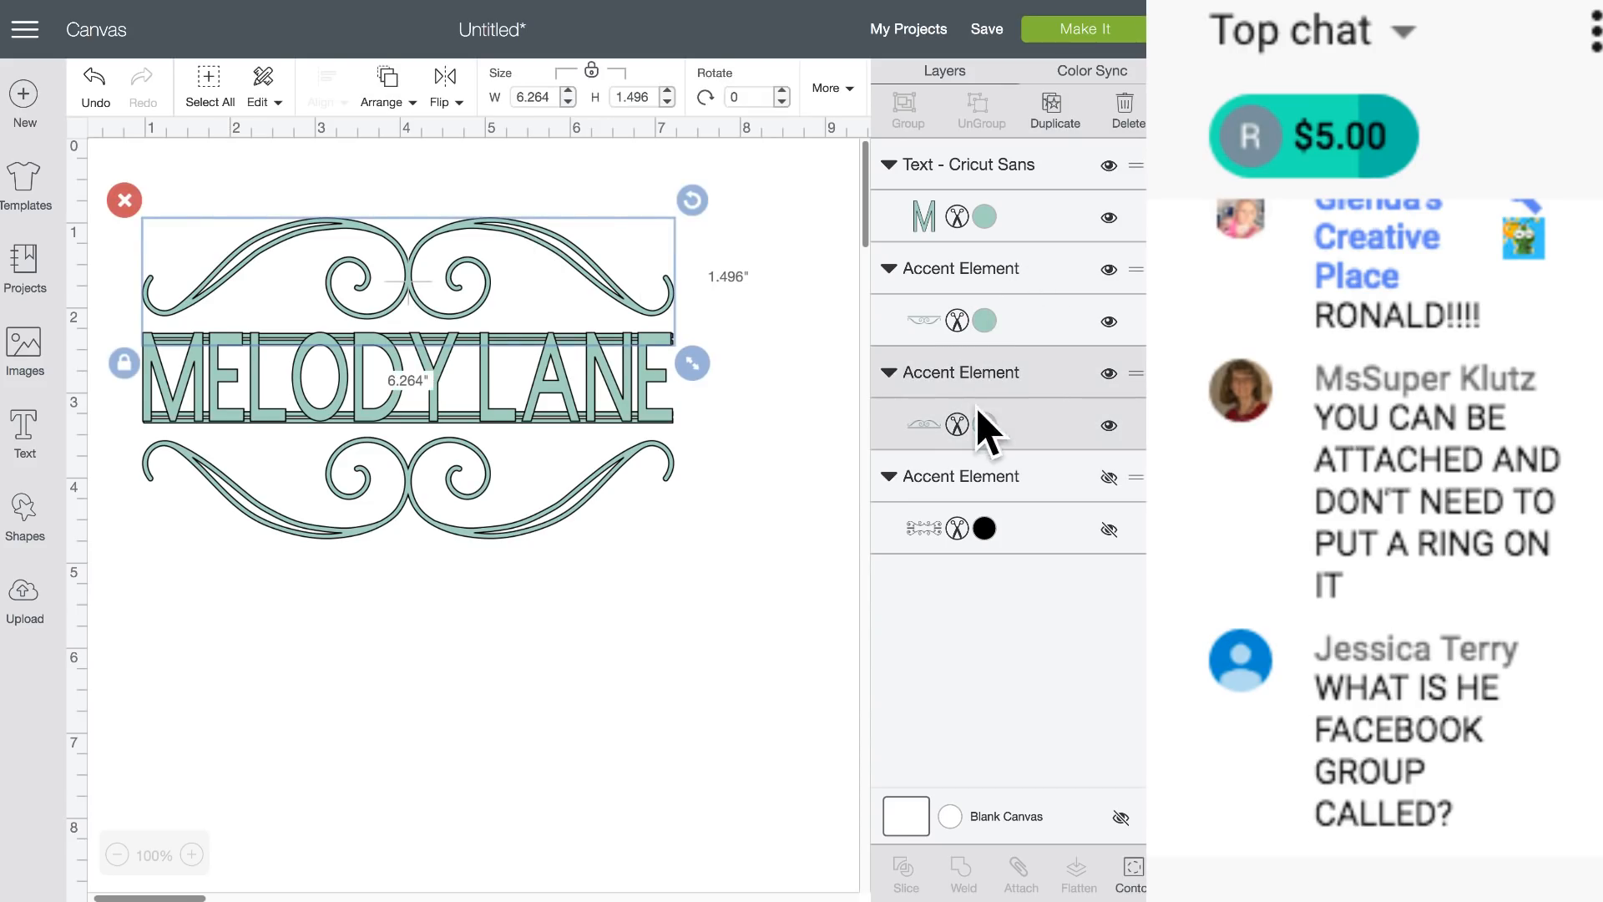
pyautogui.moveTo(494, 233); pyautogui.dragTo(500, 229)
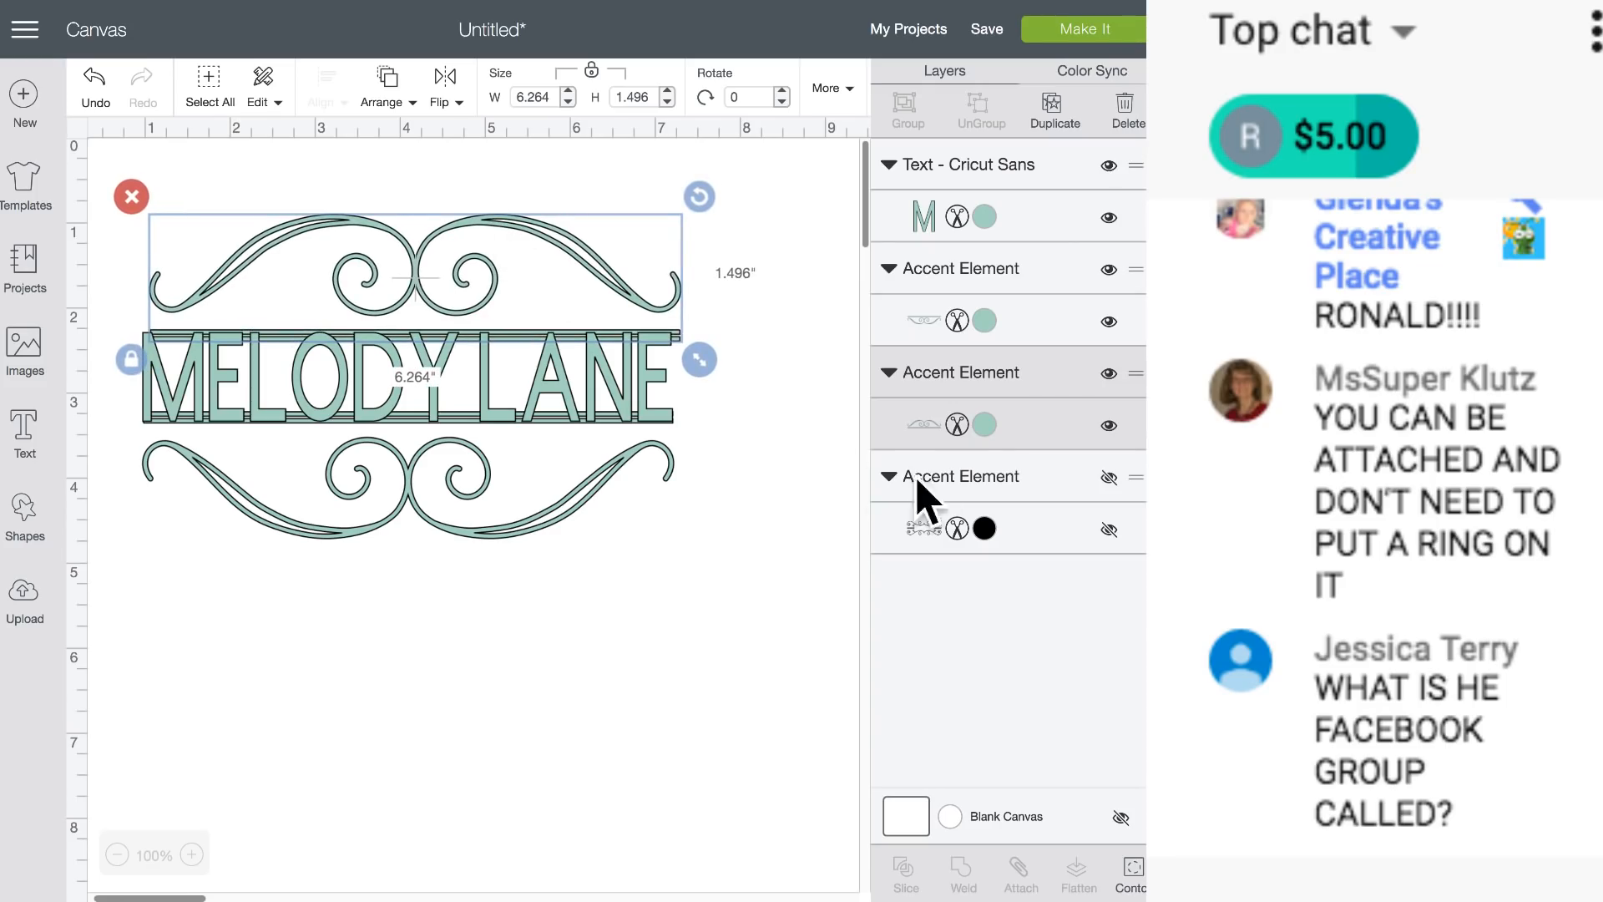
pyautogui.click(984, 425)
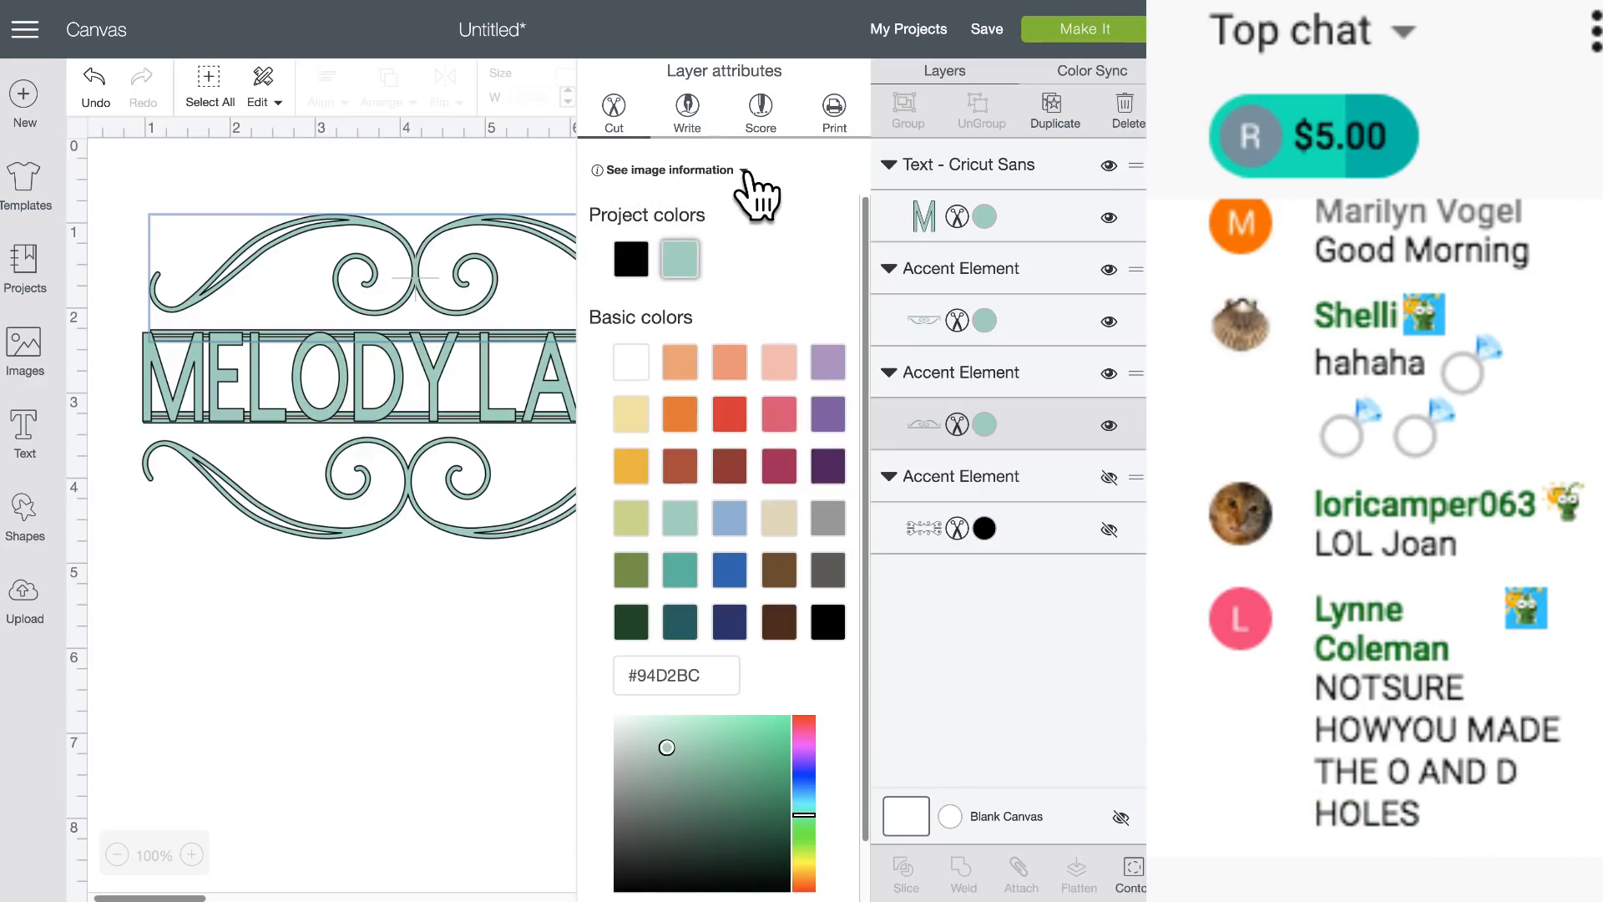
pyautogui.click(745, 172)
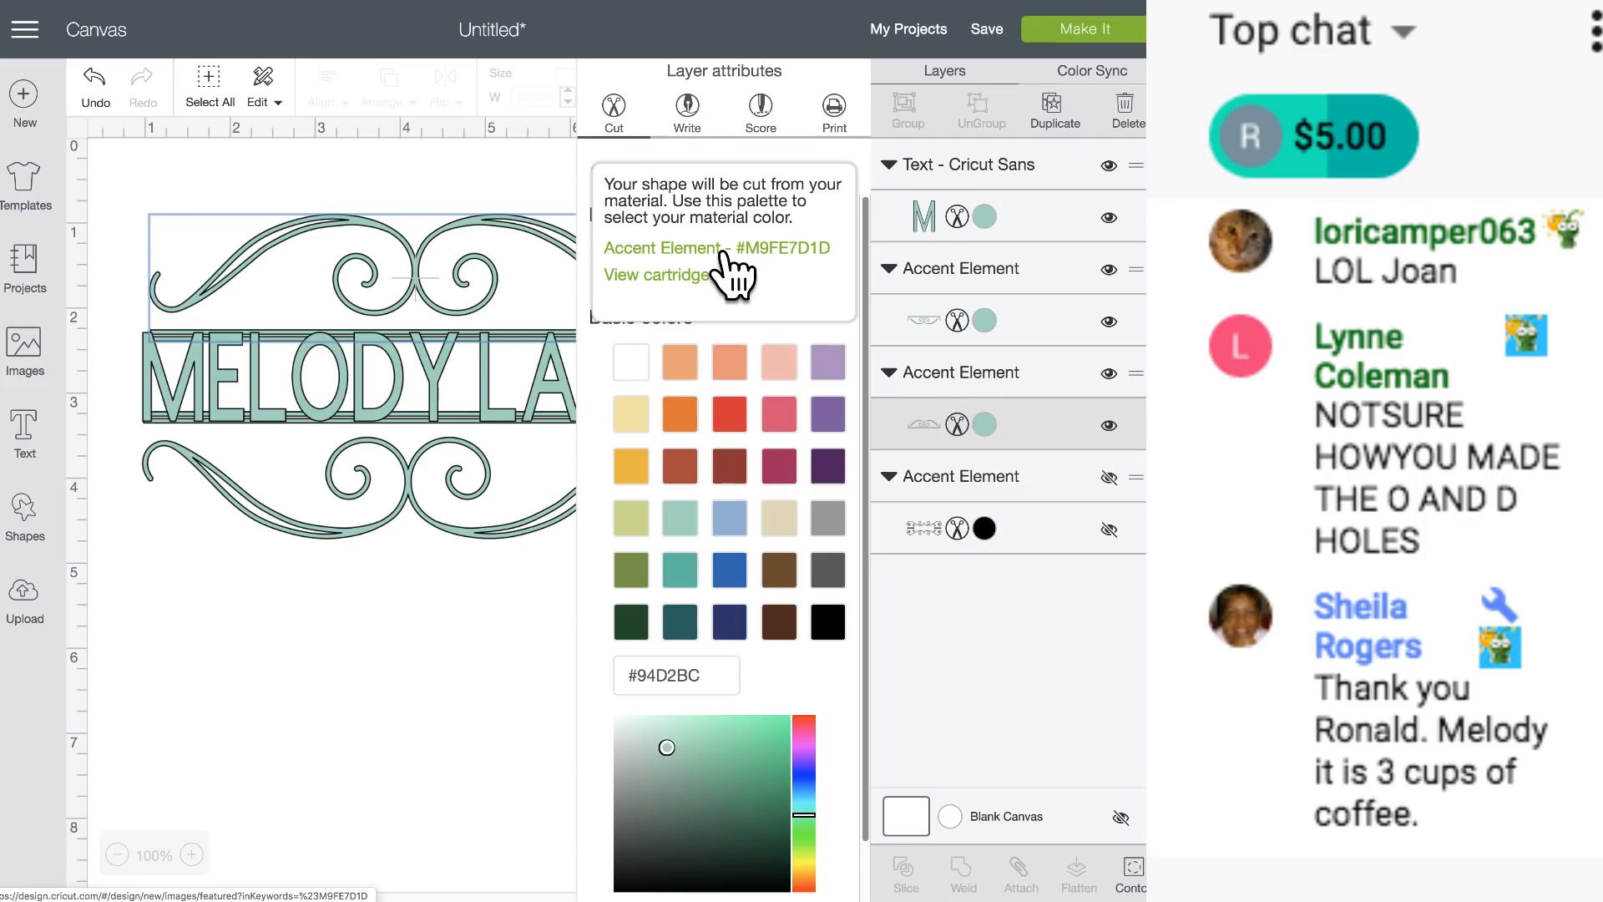
pyautogui.click(658, 278)
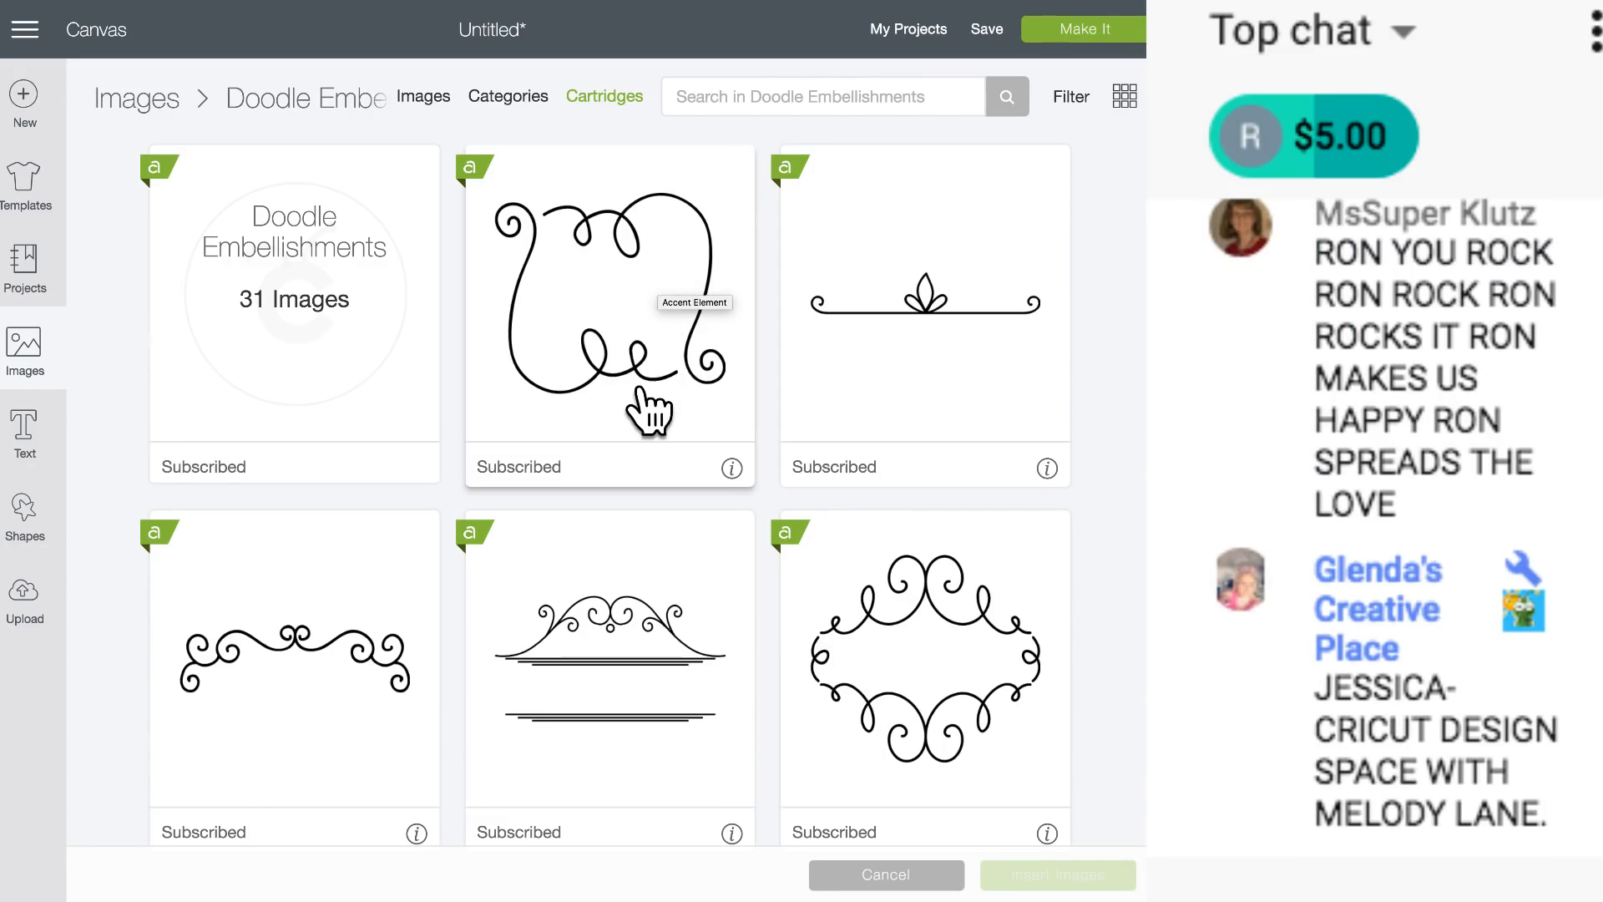
# Browse the accent images in the Doodle Embellishments cartridge, and return to the canvas without inserting any.
pyautogui.scroll(-3, 650, 410)
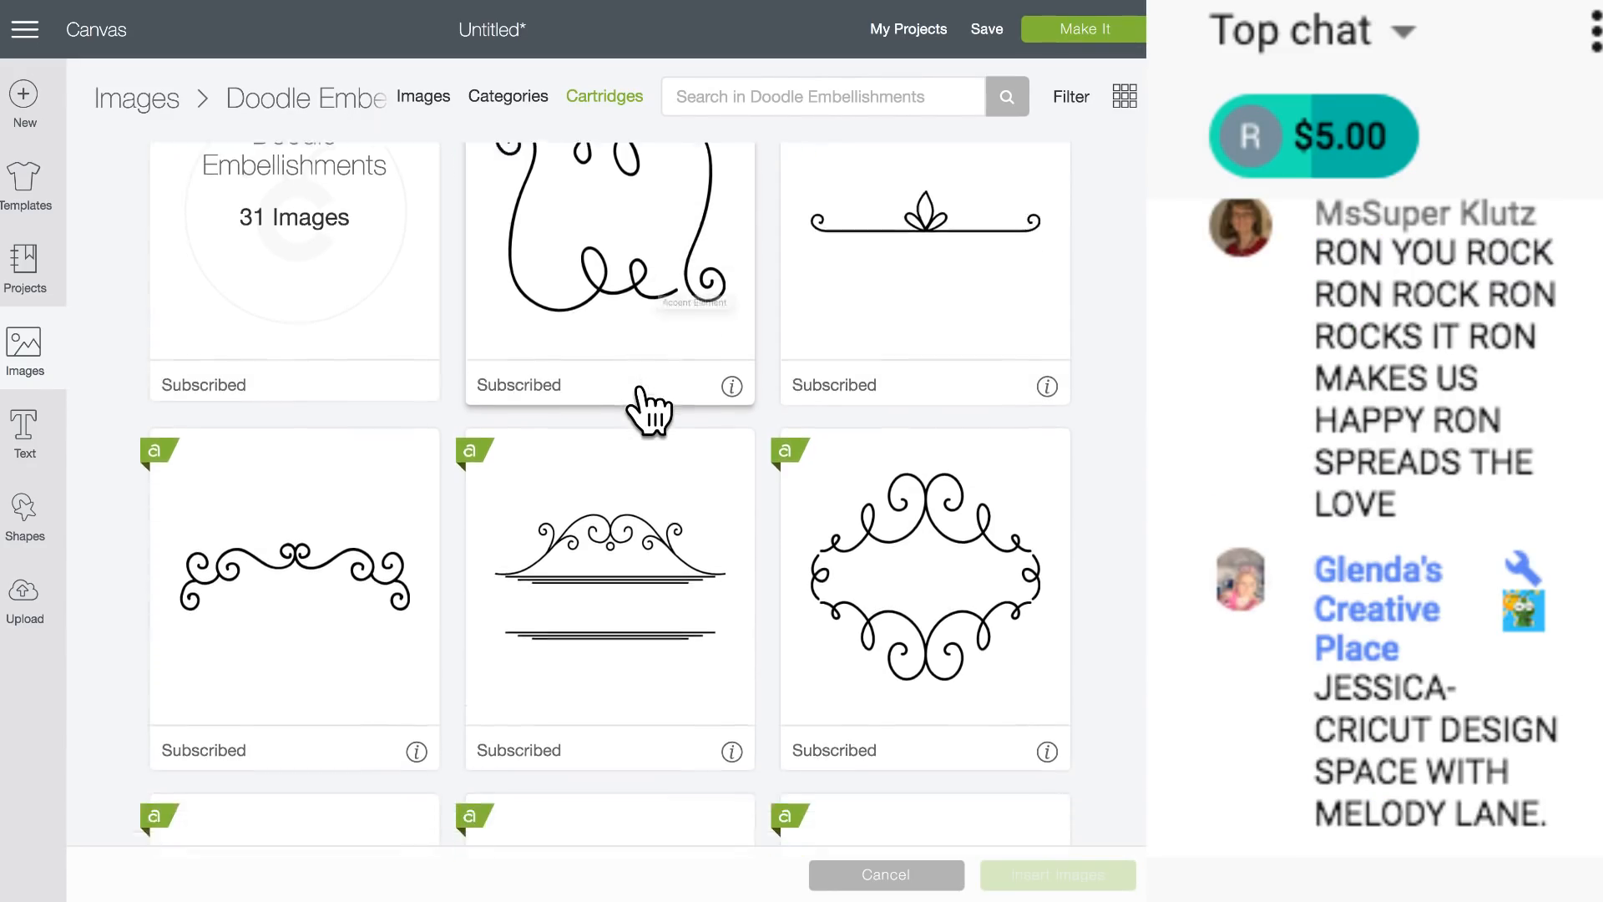
pyautogui.scroll(-9, 649, 409)
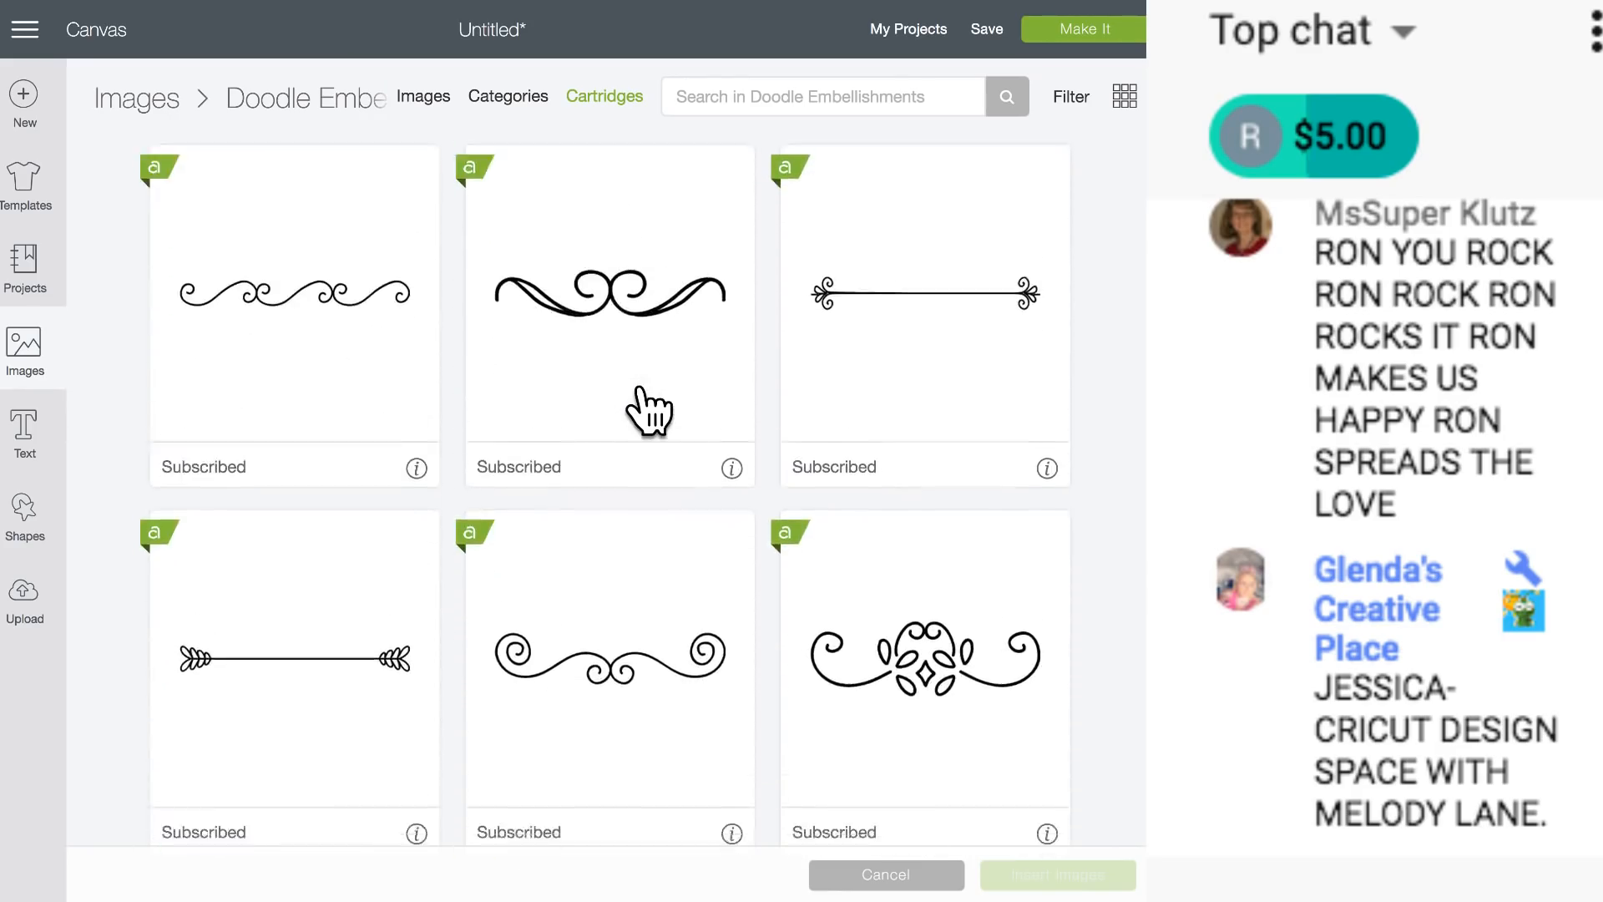
pyautogui.scroll(-2, 650, 409)
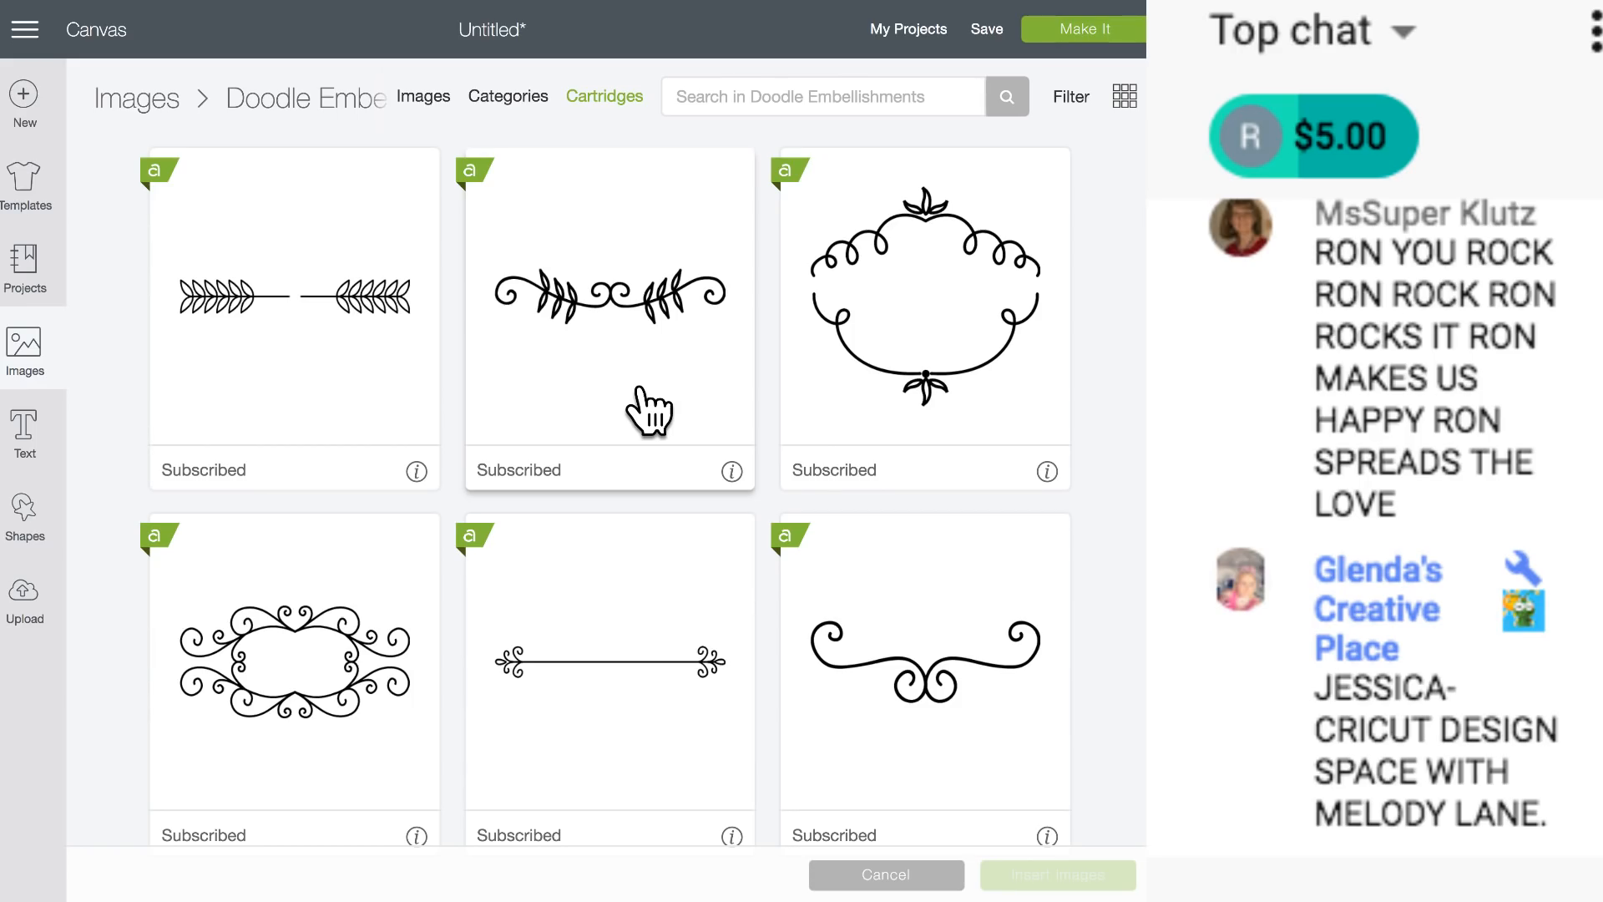
pyautogui.scroll(-9, 649, 410)
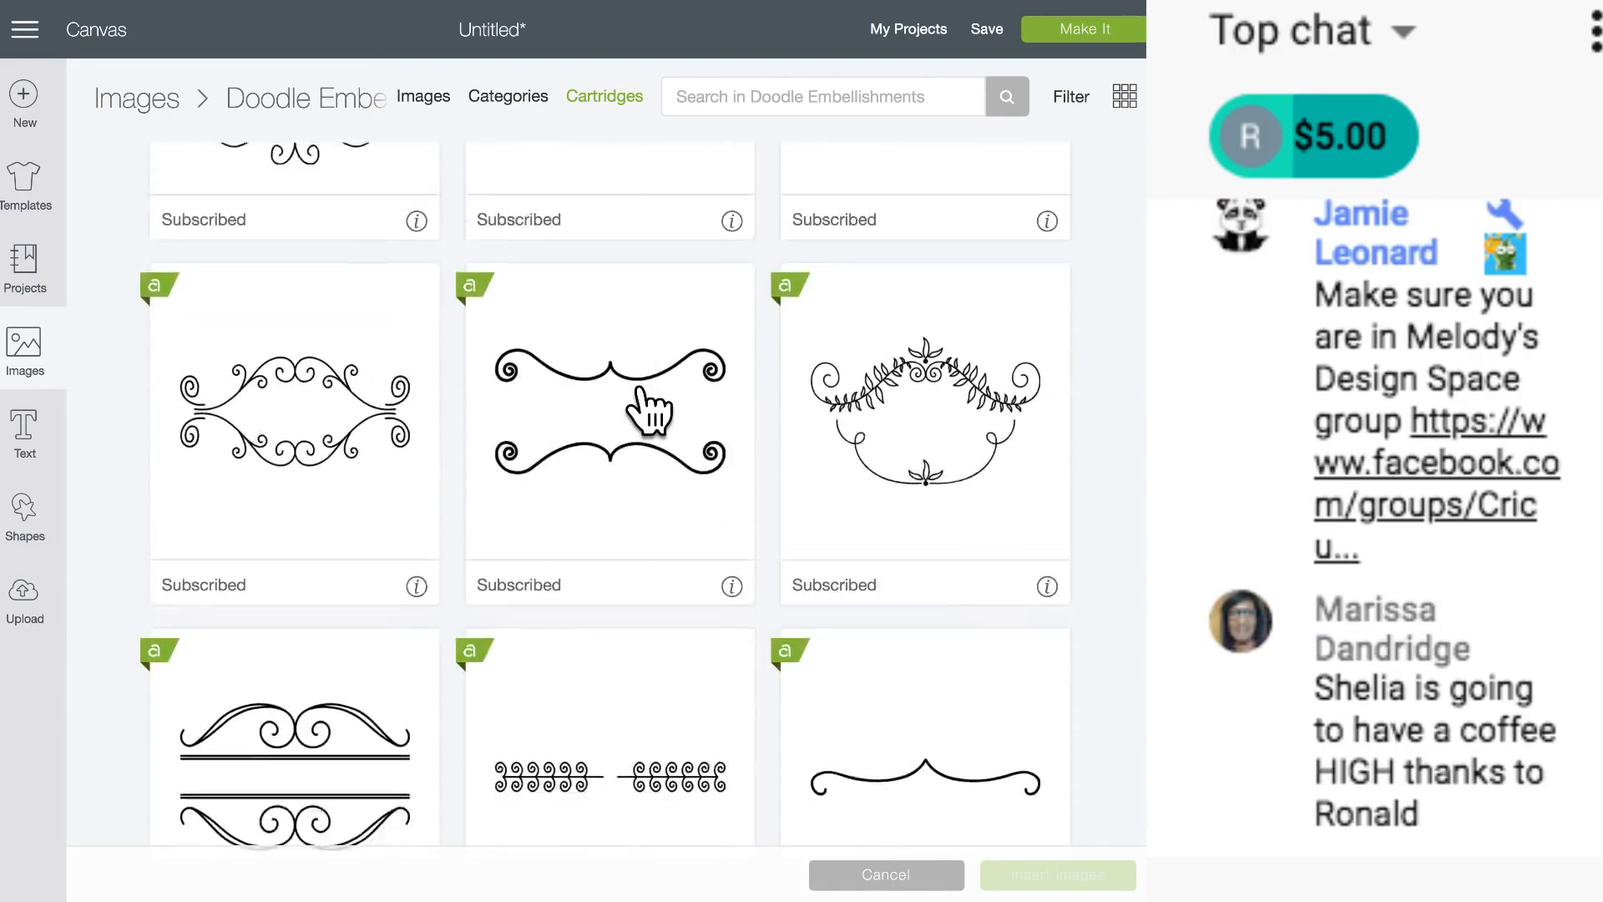
pyautogui.scroll(-4, 650, 409)
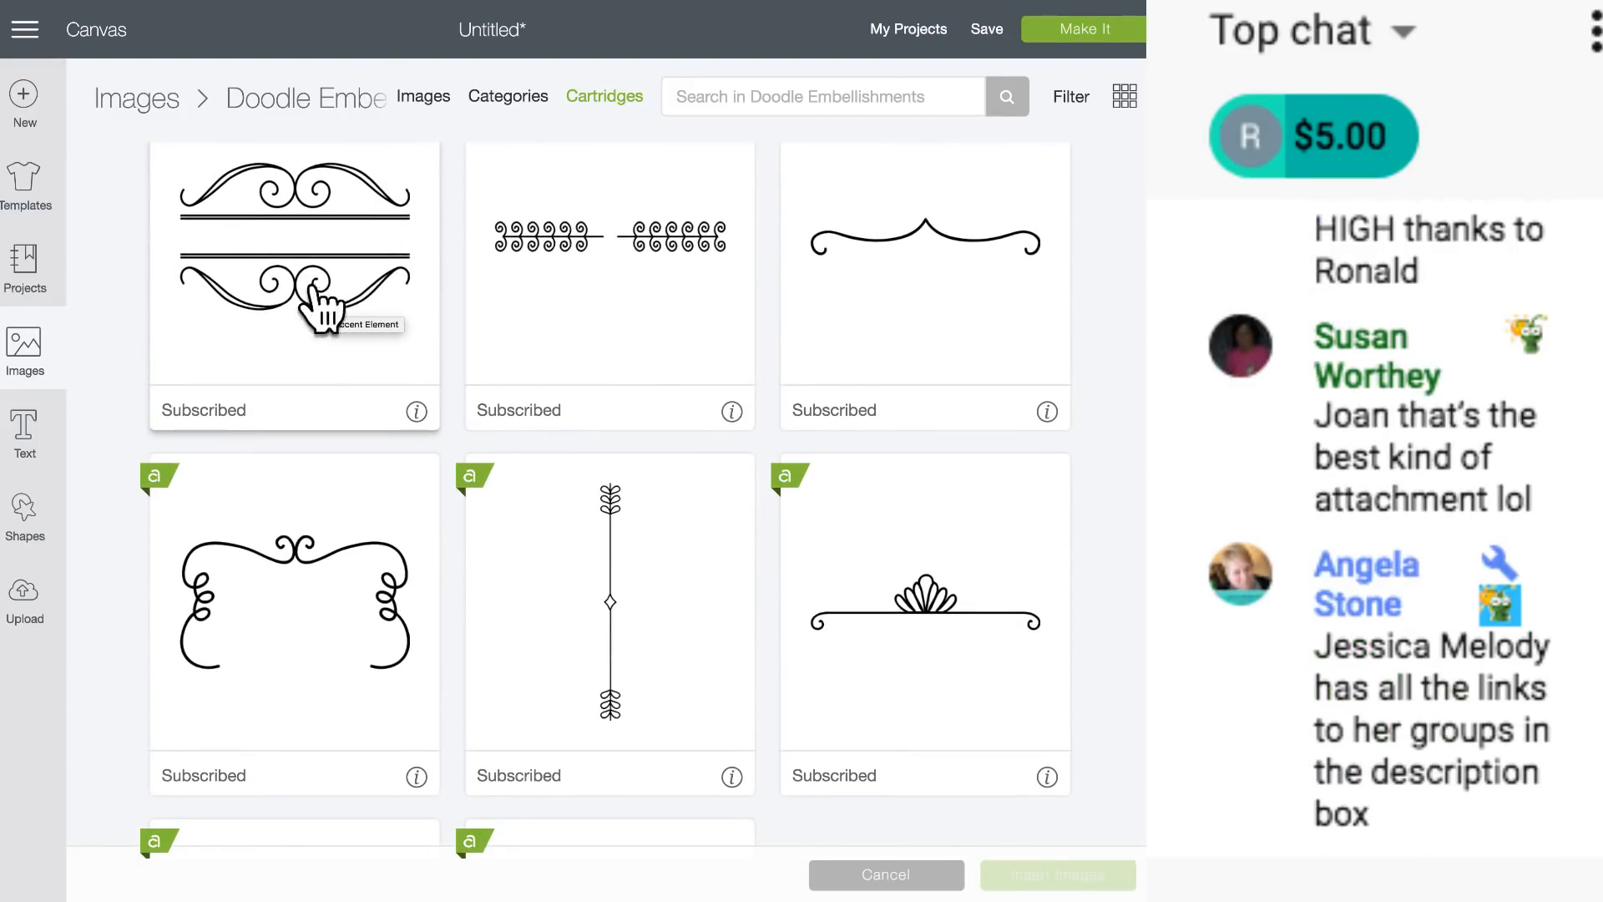
pyautogui.scroll(-5, 355, 309)
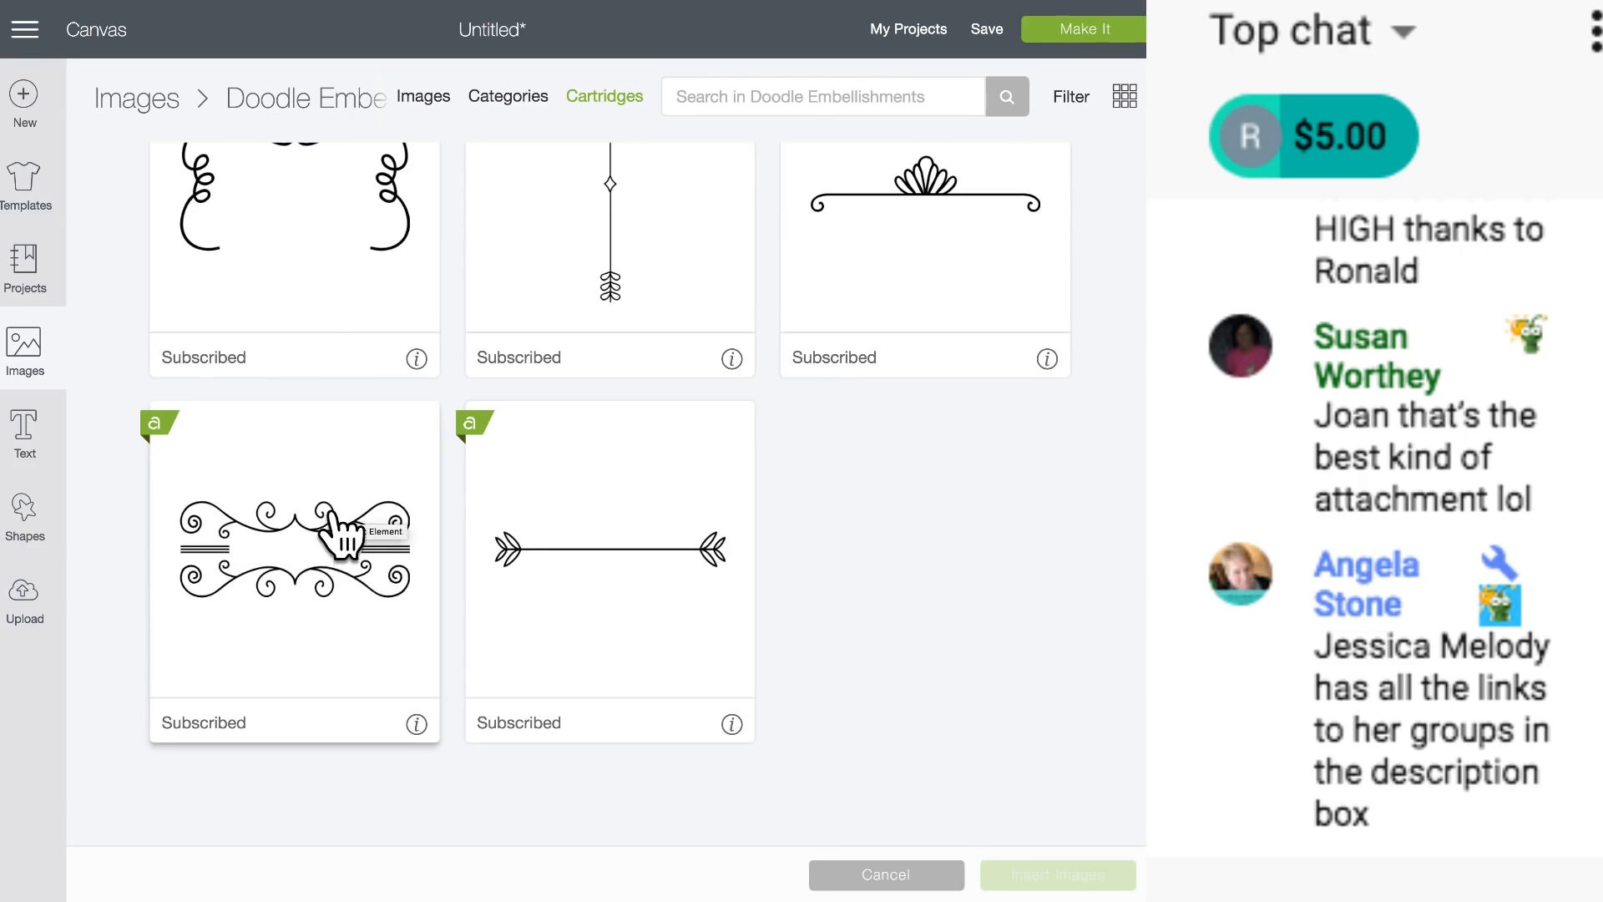
pyautogui.scroll(-10, 340, 534)
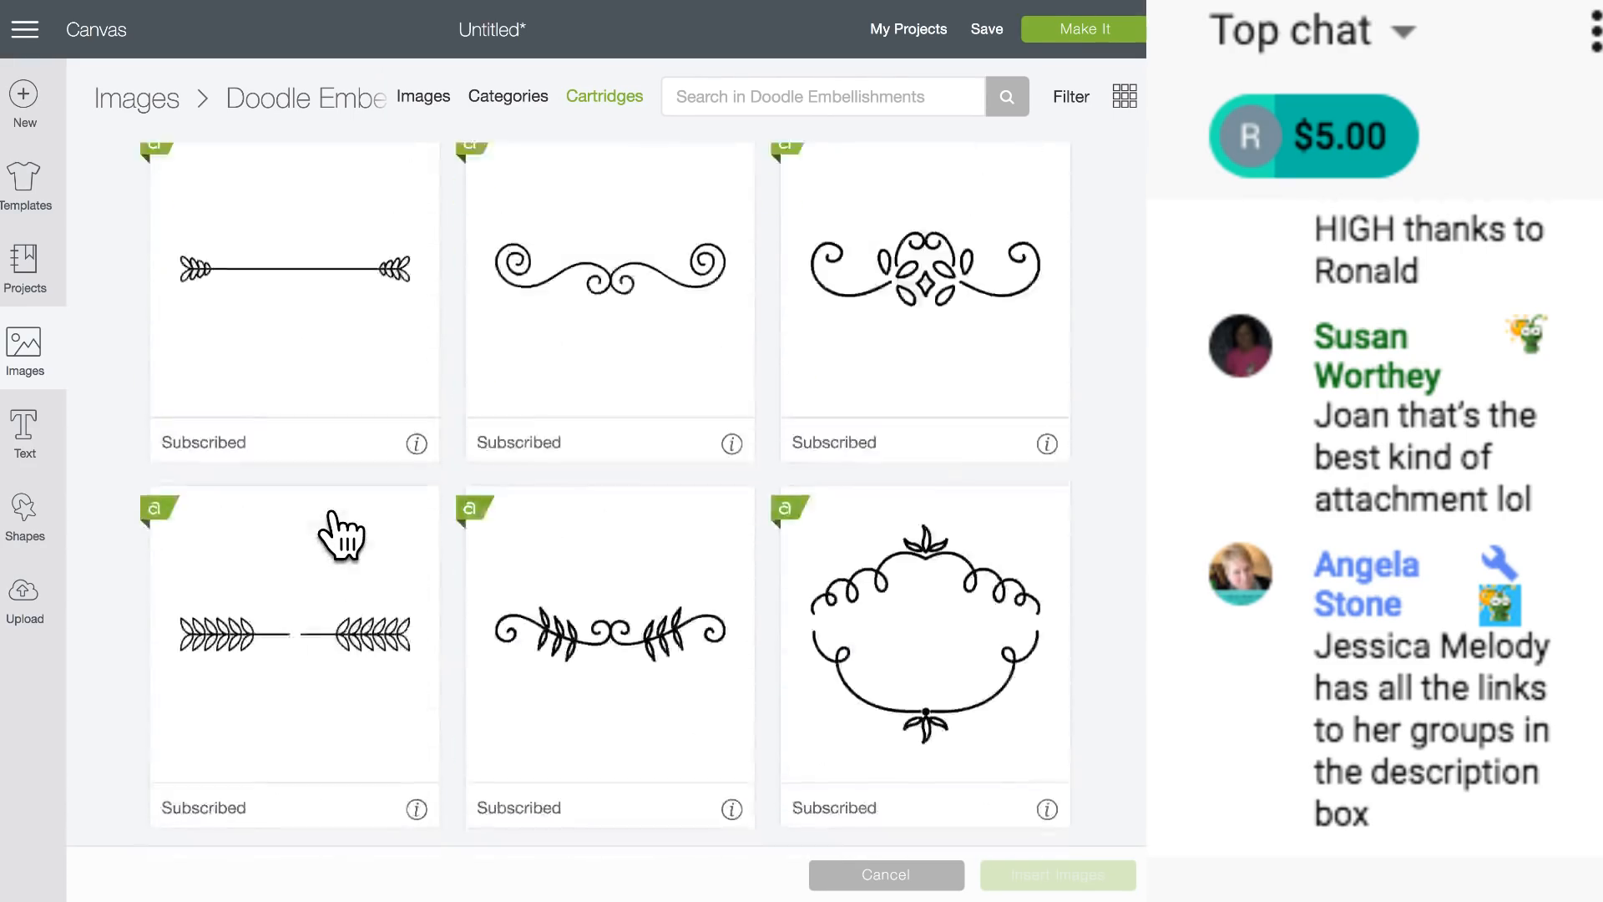
pyautogui.scroll(-10, 340, 534)
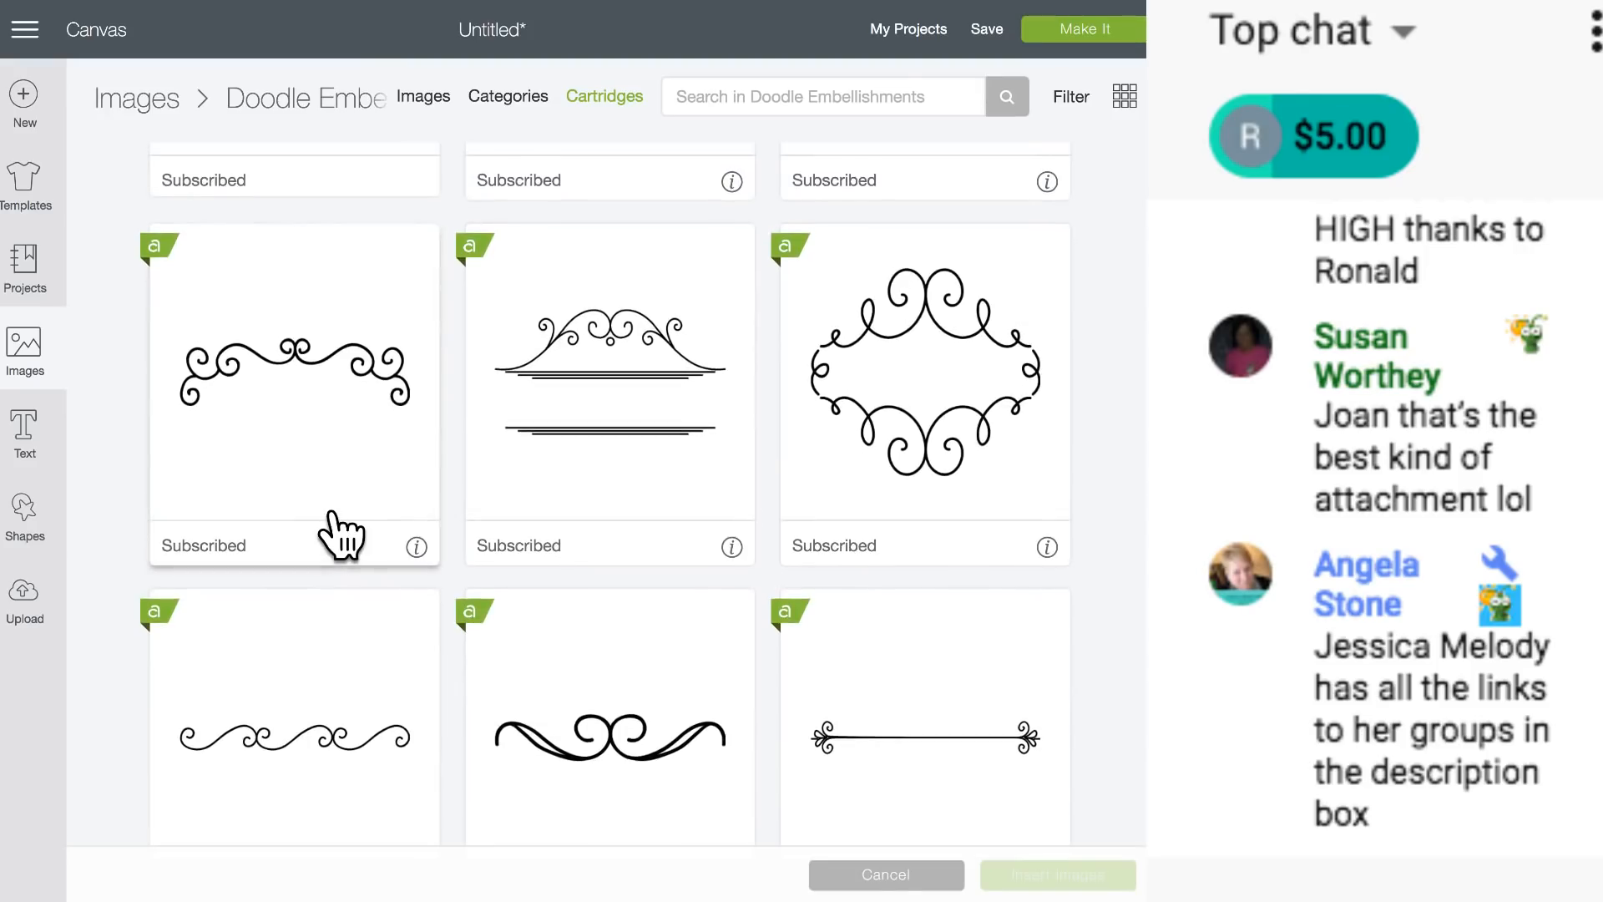
pyautogui.scroll(3, 341, 537)
pyautogui.scroll(3, 609, 547)
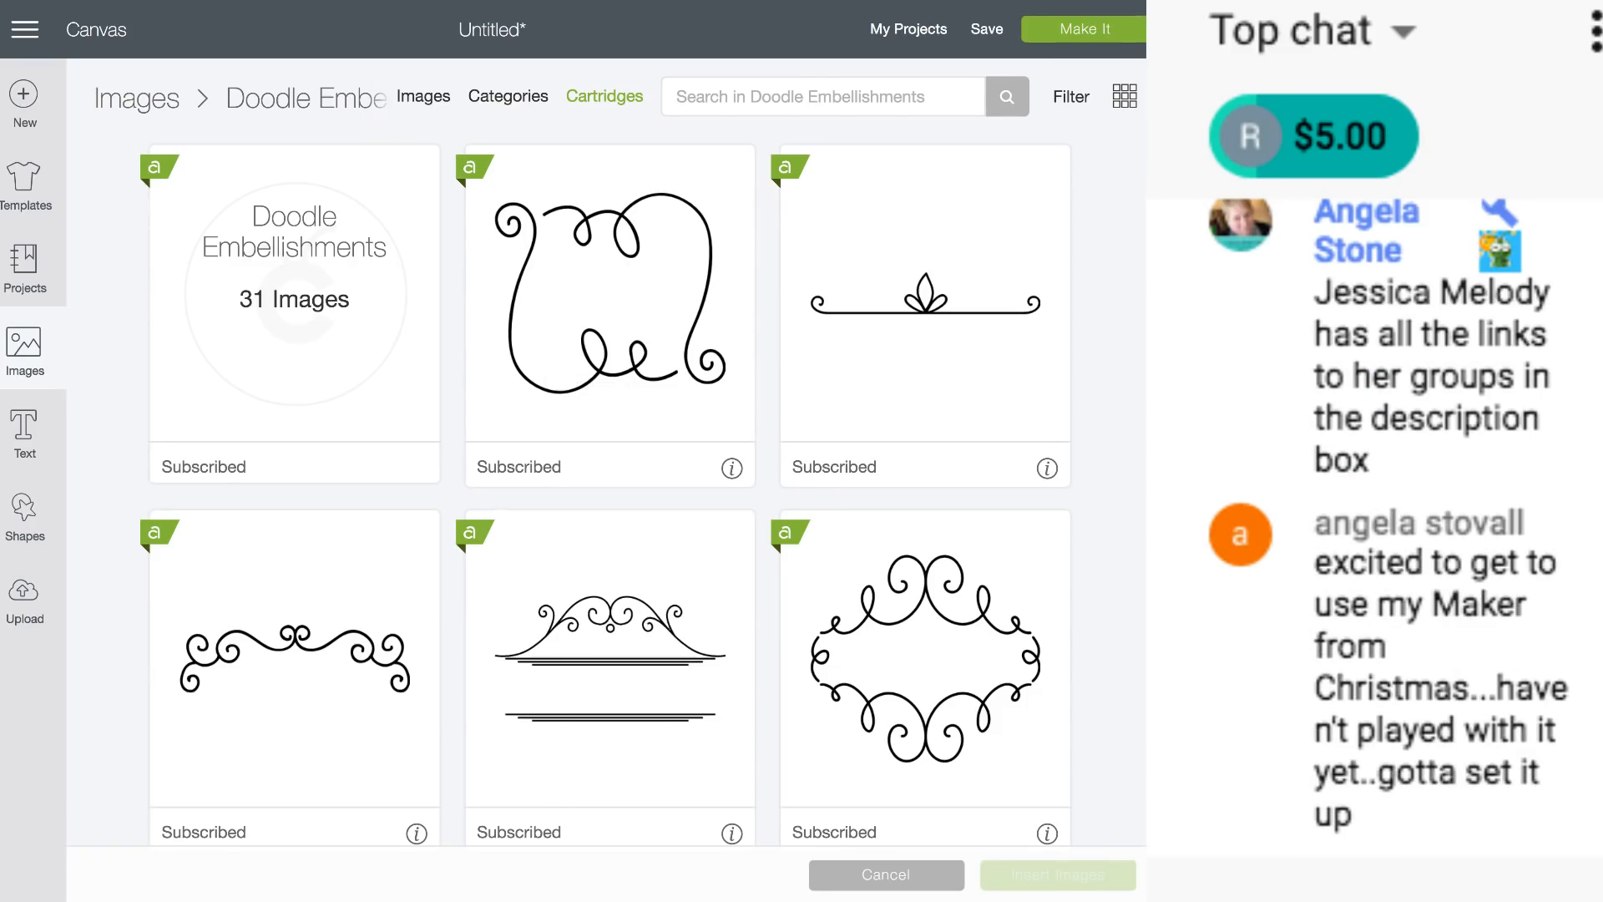
pyautogui.scroll(-3, 383, 376)
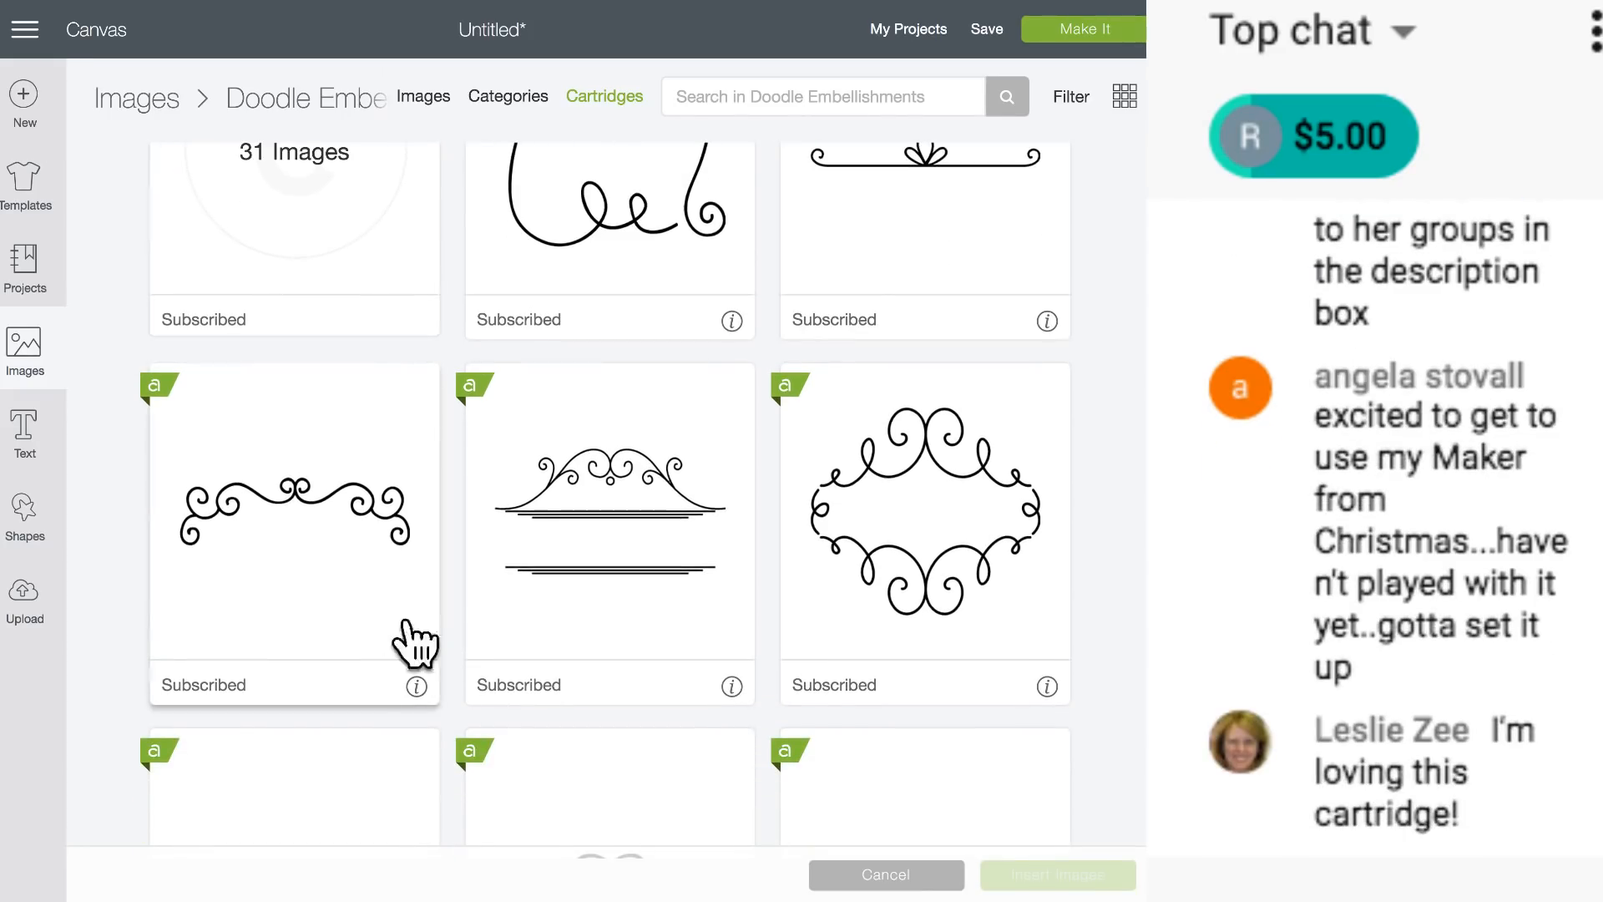
pyautogui.click(868, 881)
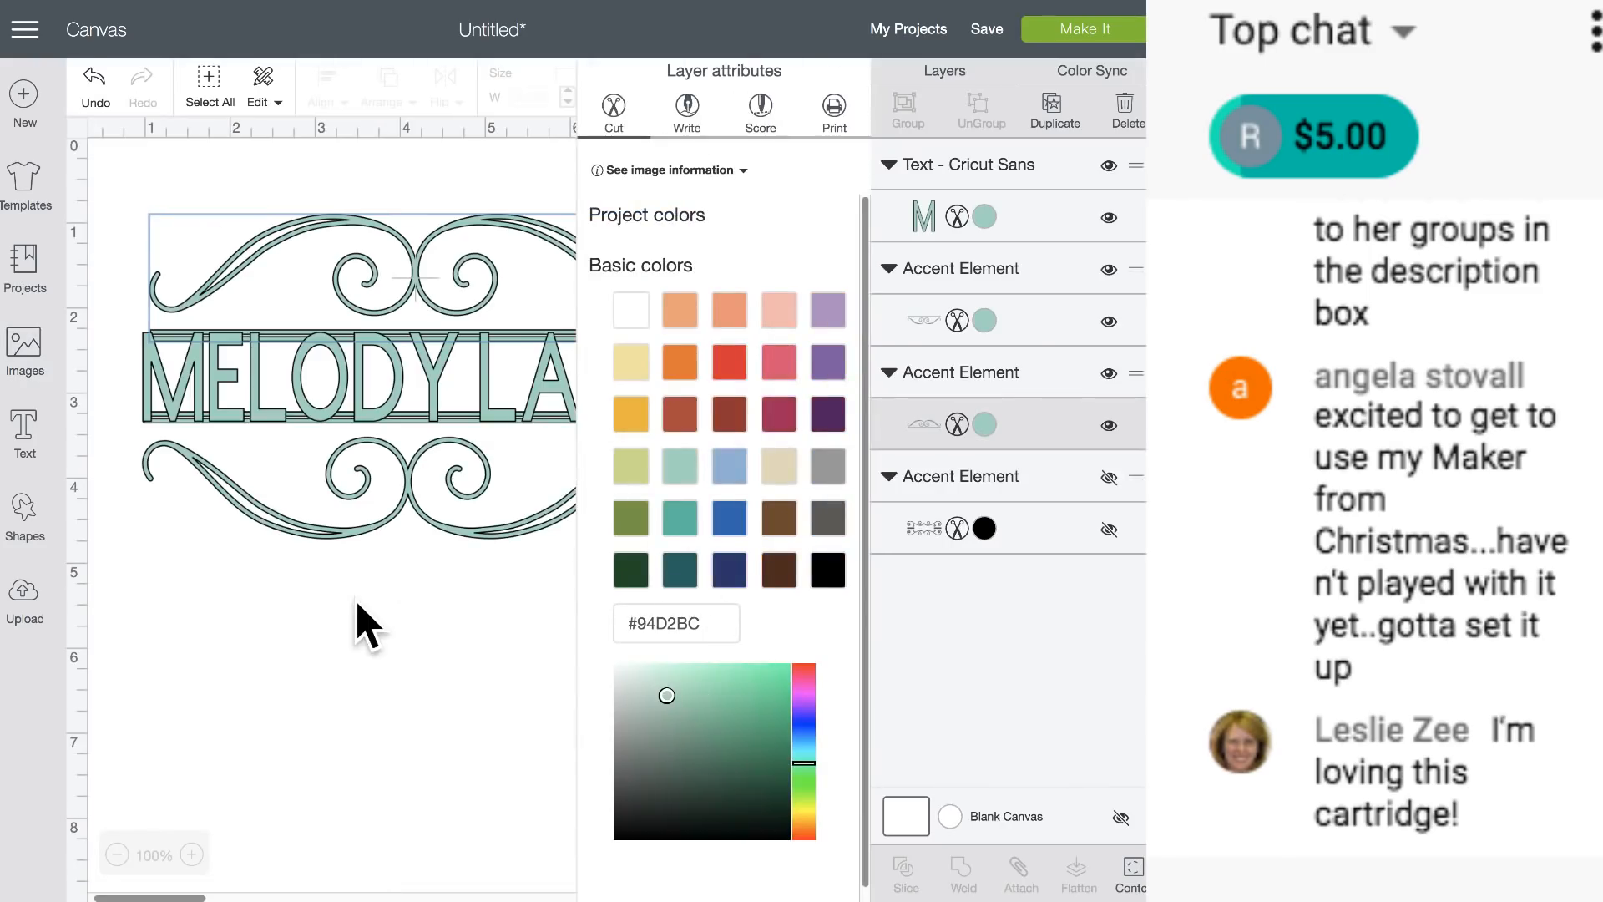
pyautogui.click(476, 544)
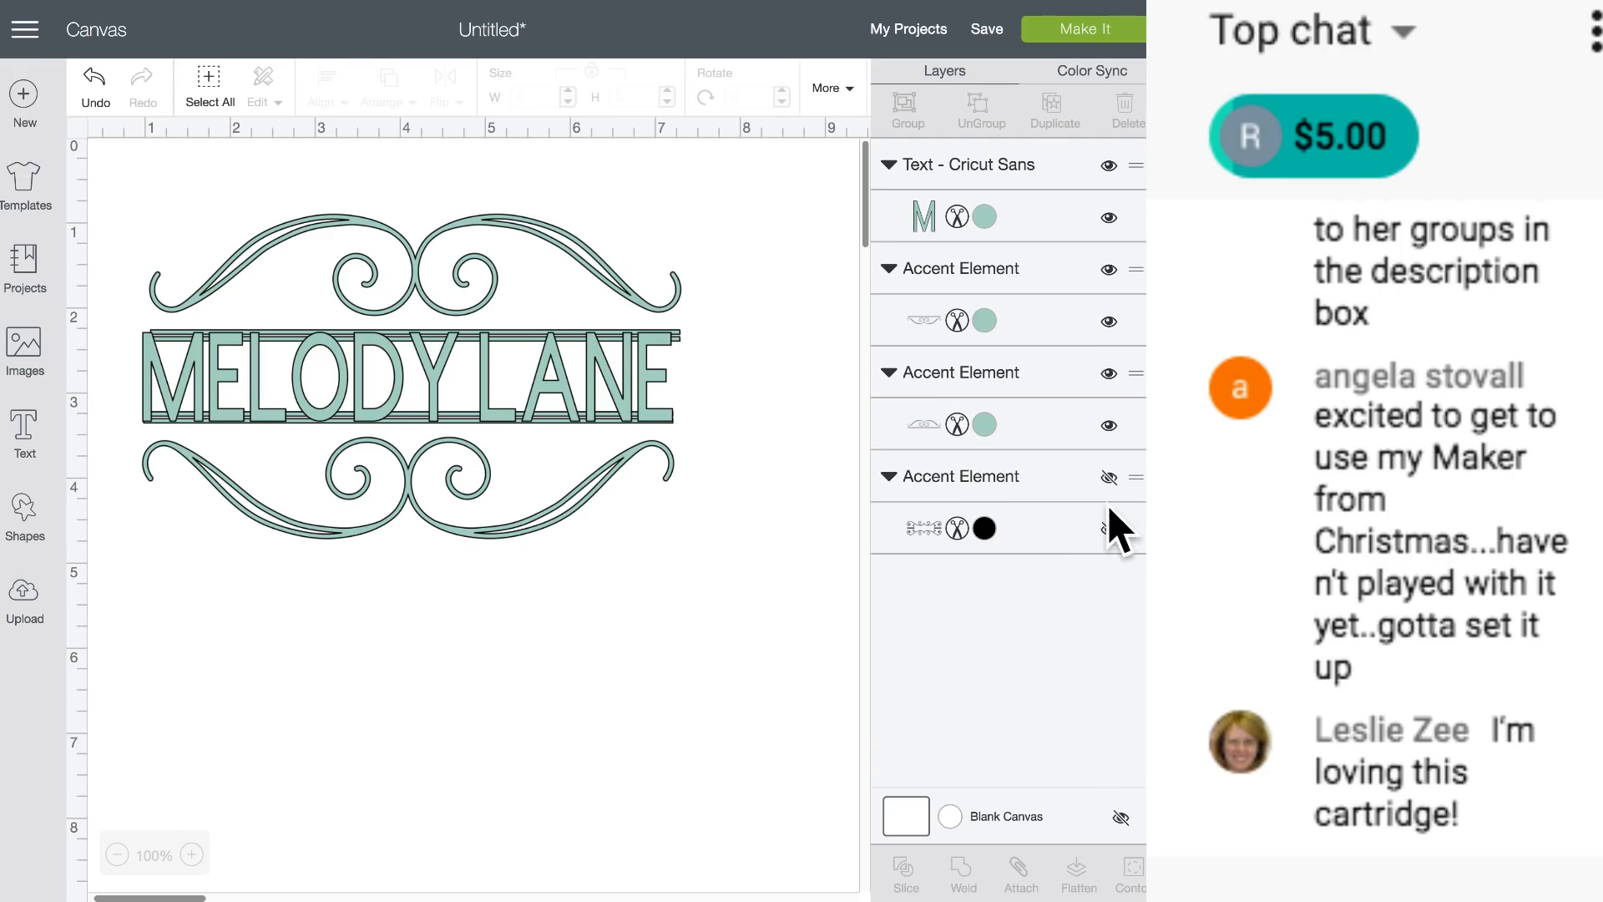
# Show the hidden black accent element and place it below the name design, about 1 inch across and 5.5 inches down the canvas.
pyautogui.click(1111, 478)
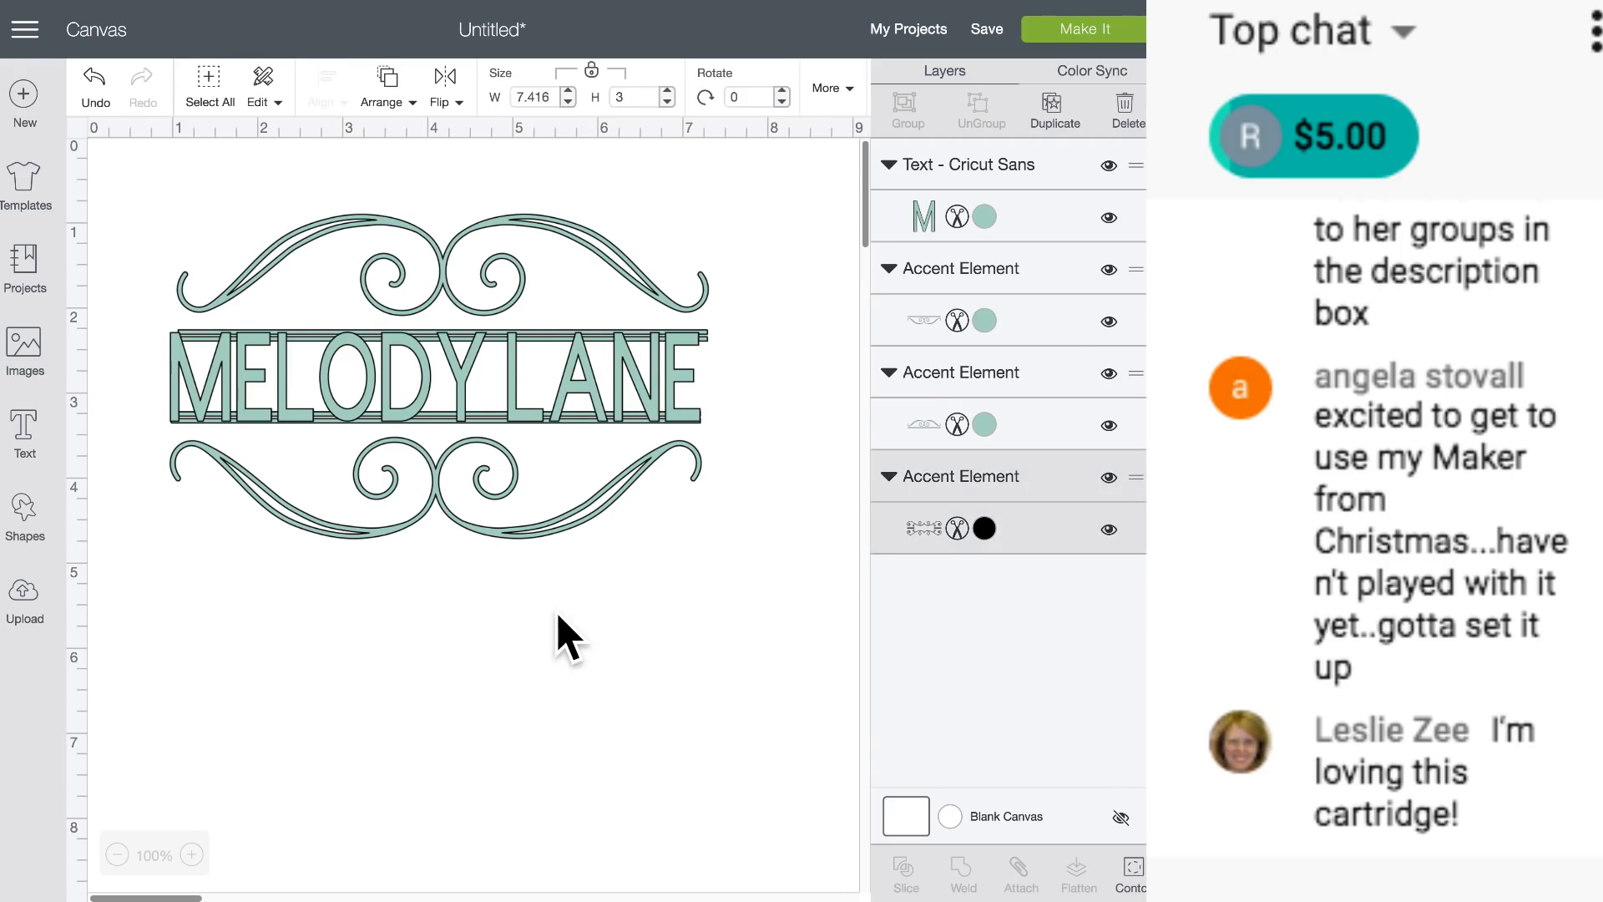
pyautogui.scroll(-6, 555, 637)
pyautogui.moveTo(678, 671); pyautogui.dragTo(378, 255)
pyautogui.scroll(4, 451, 426)
pyautogui.scroll(4, 451, 426)
pyautogui.moveTo(530, 573); pyautogui.dragTo(519, 551)
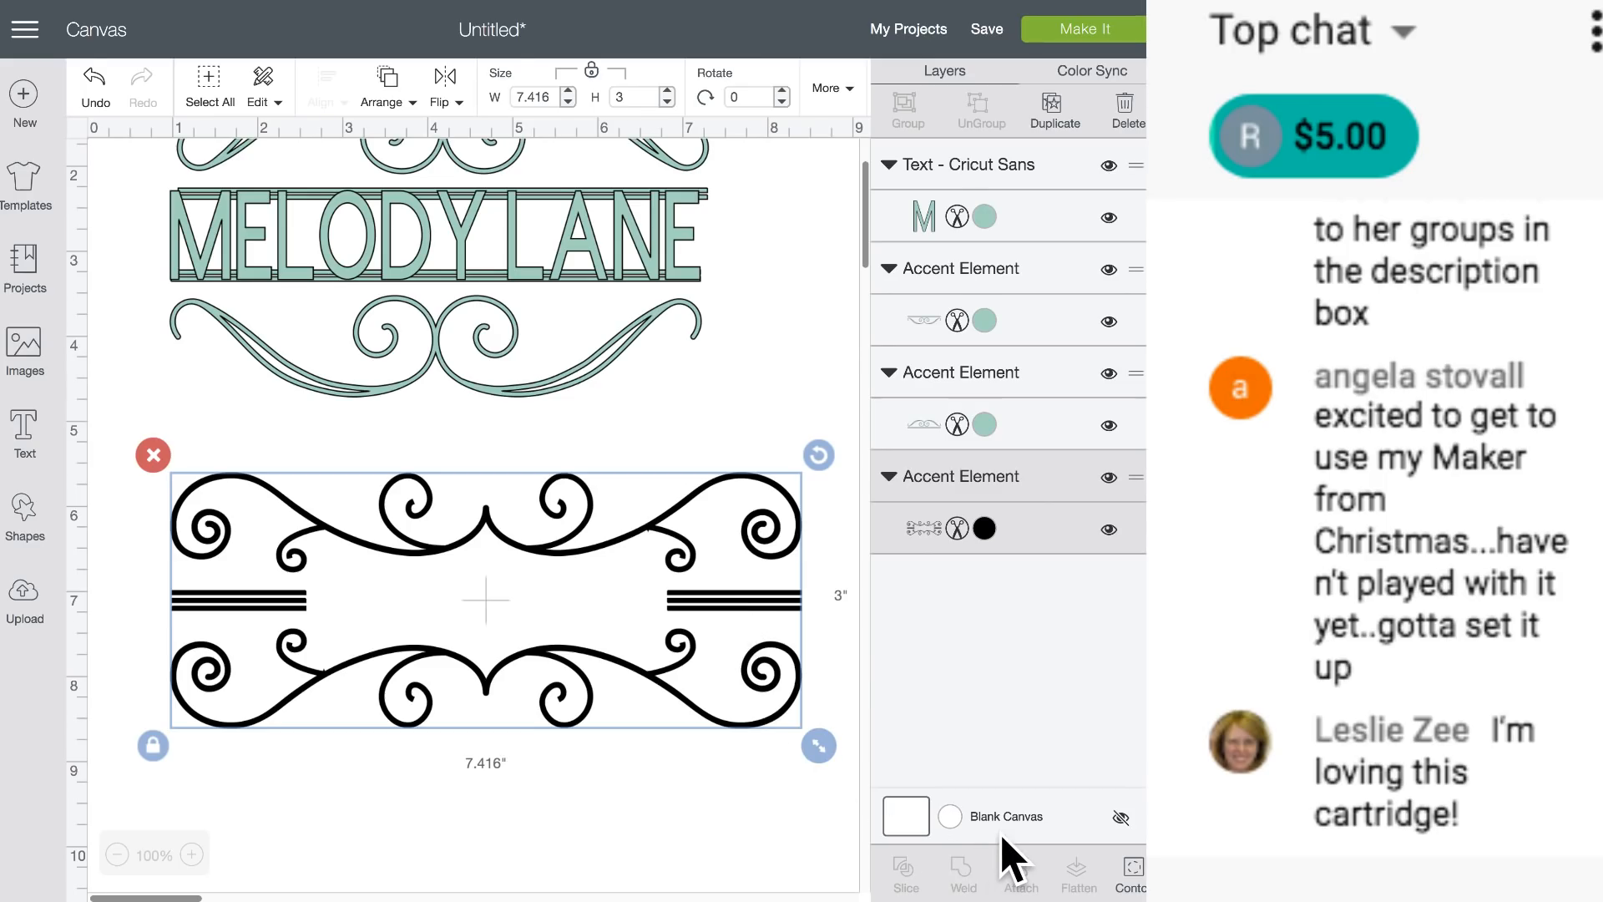
# Contour the black accent element to hide its lower flourish and all but the uppermost short line on each side.
pyautogui.click(1133, 873)
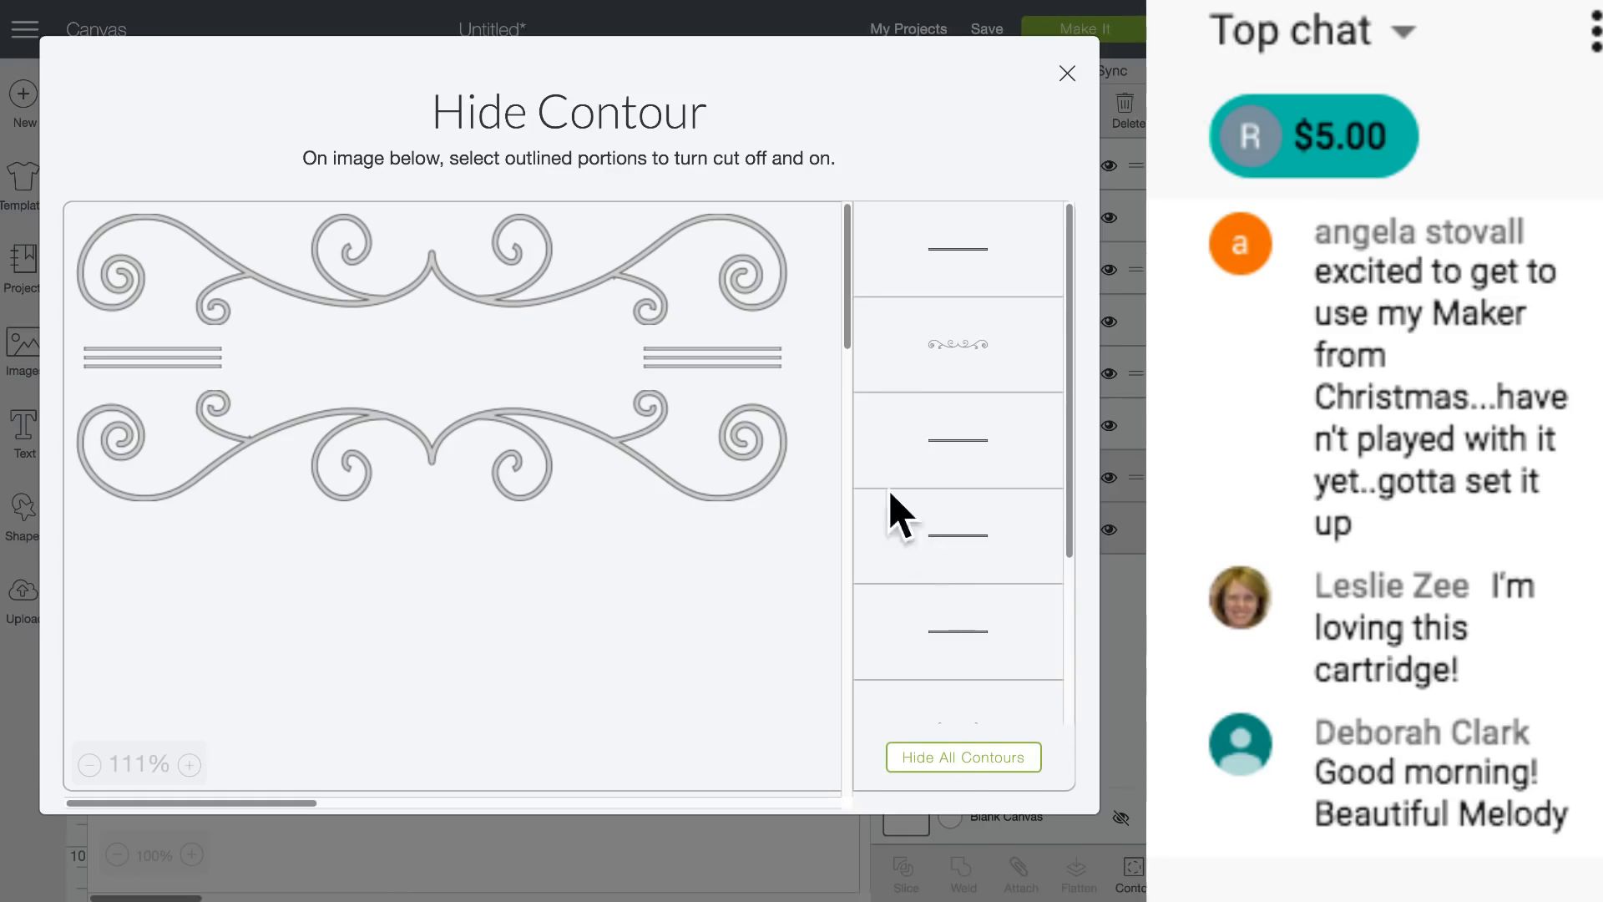
pyautogui.click(657, 424)
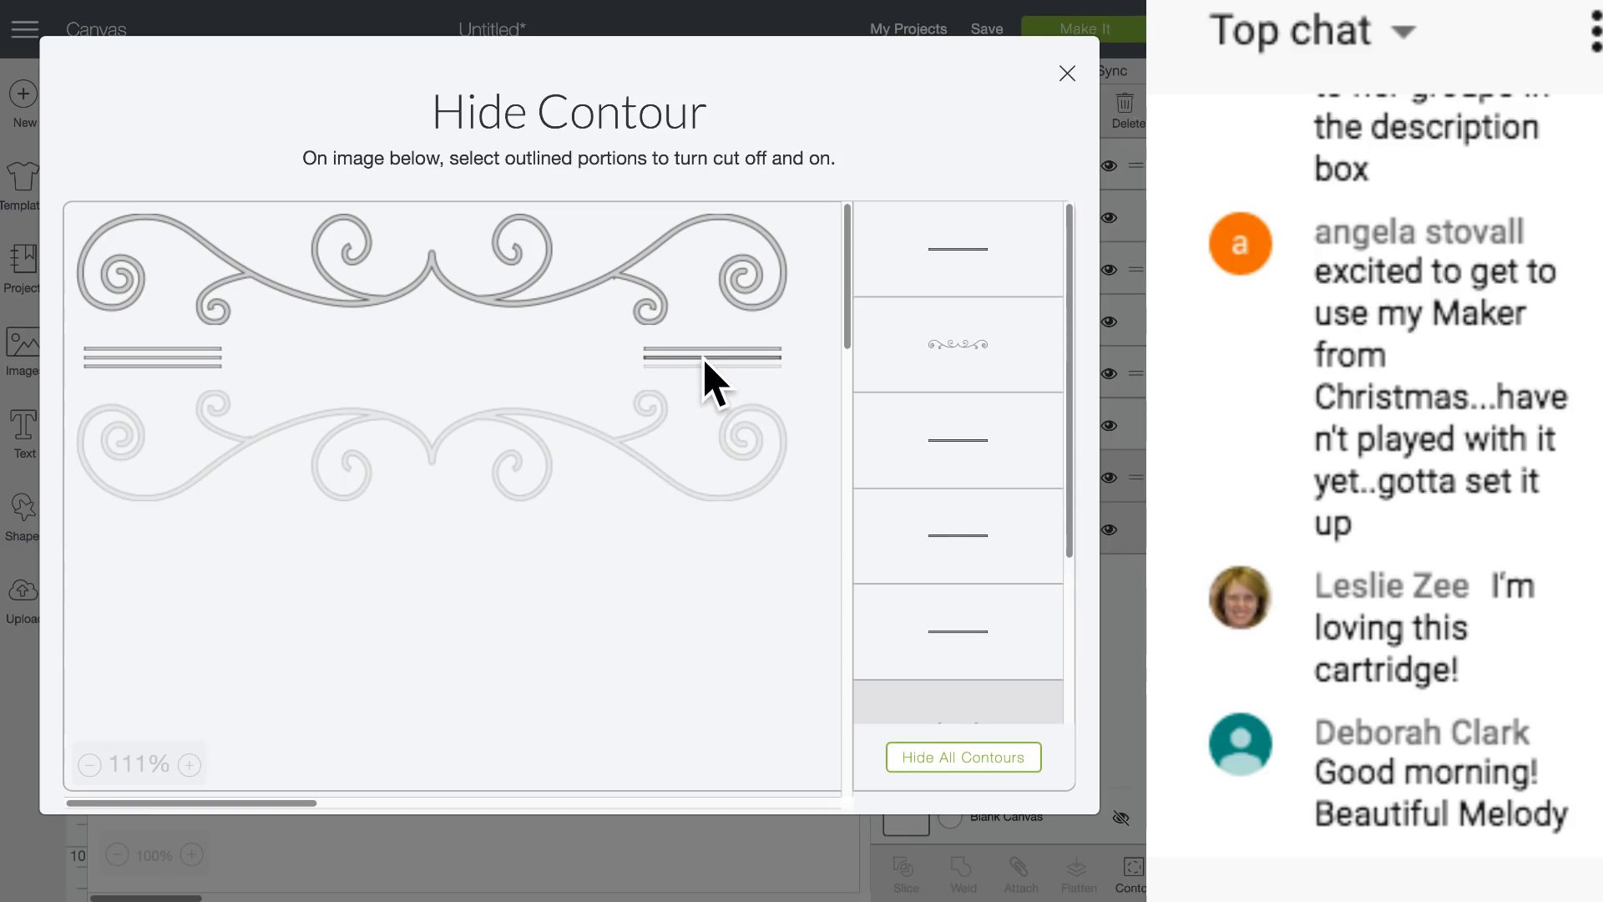
pyautogui.click(187, 365)
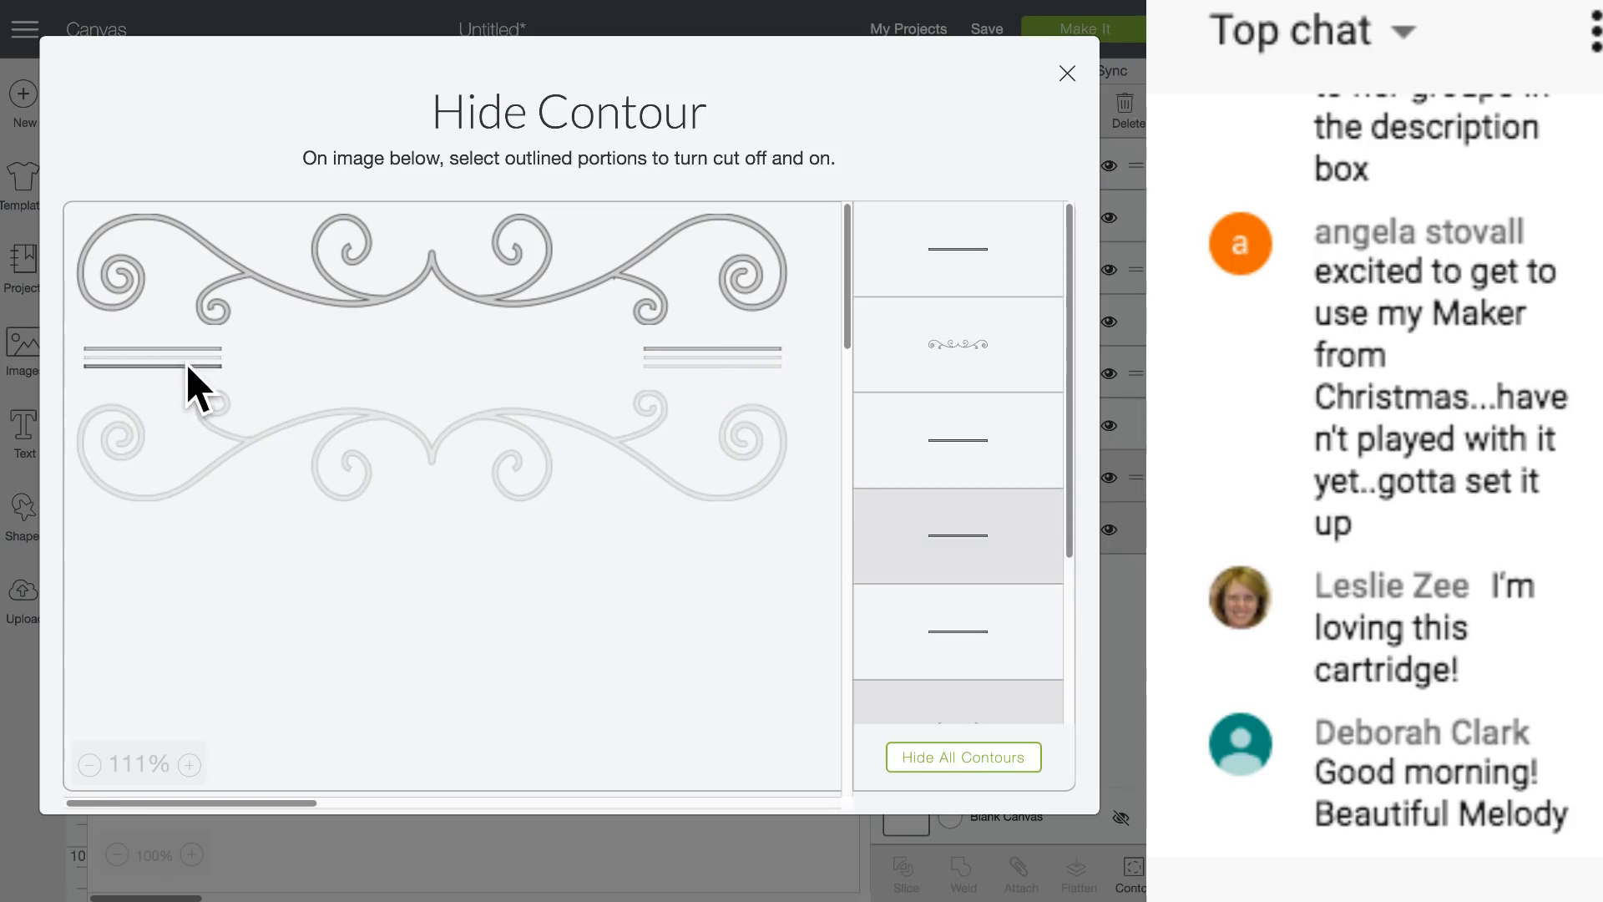
pyautogui.click(190, 369)
pyautogui.click(11, 411)
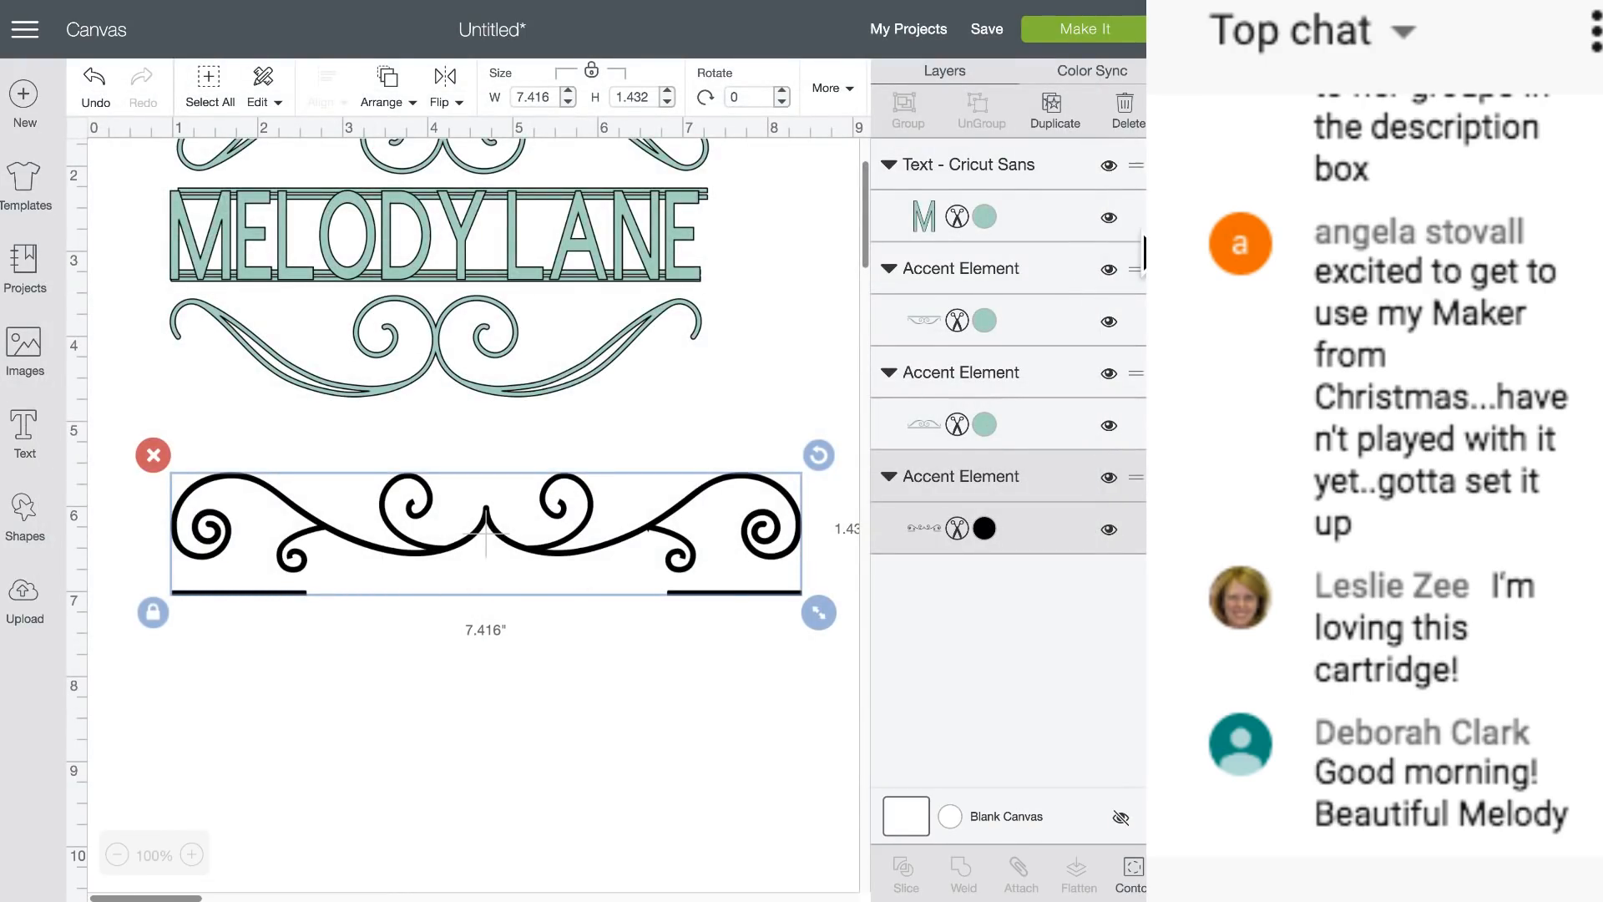
# Duplicate the contoured accent below the original and contour the copy to show only its lower flourish and the outer two lines on each side.
pyautogui.hotkey('ctrl', 'd')
pyautogui.moveTo(626, 568); pyautogui.dragTo(601, 664)
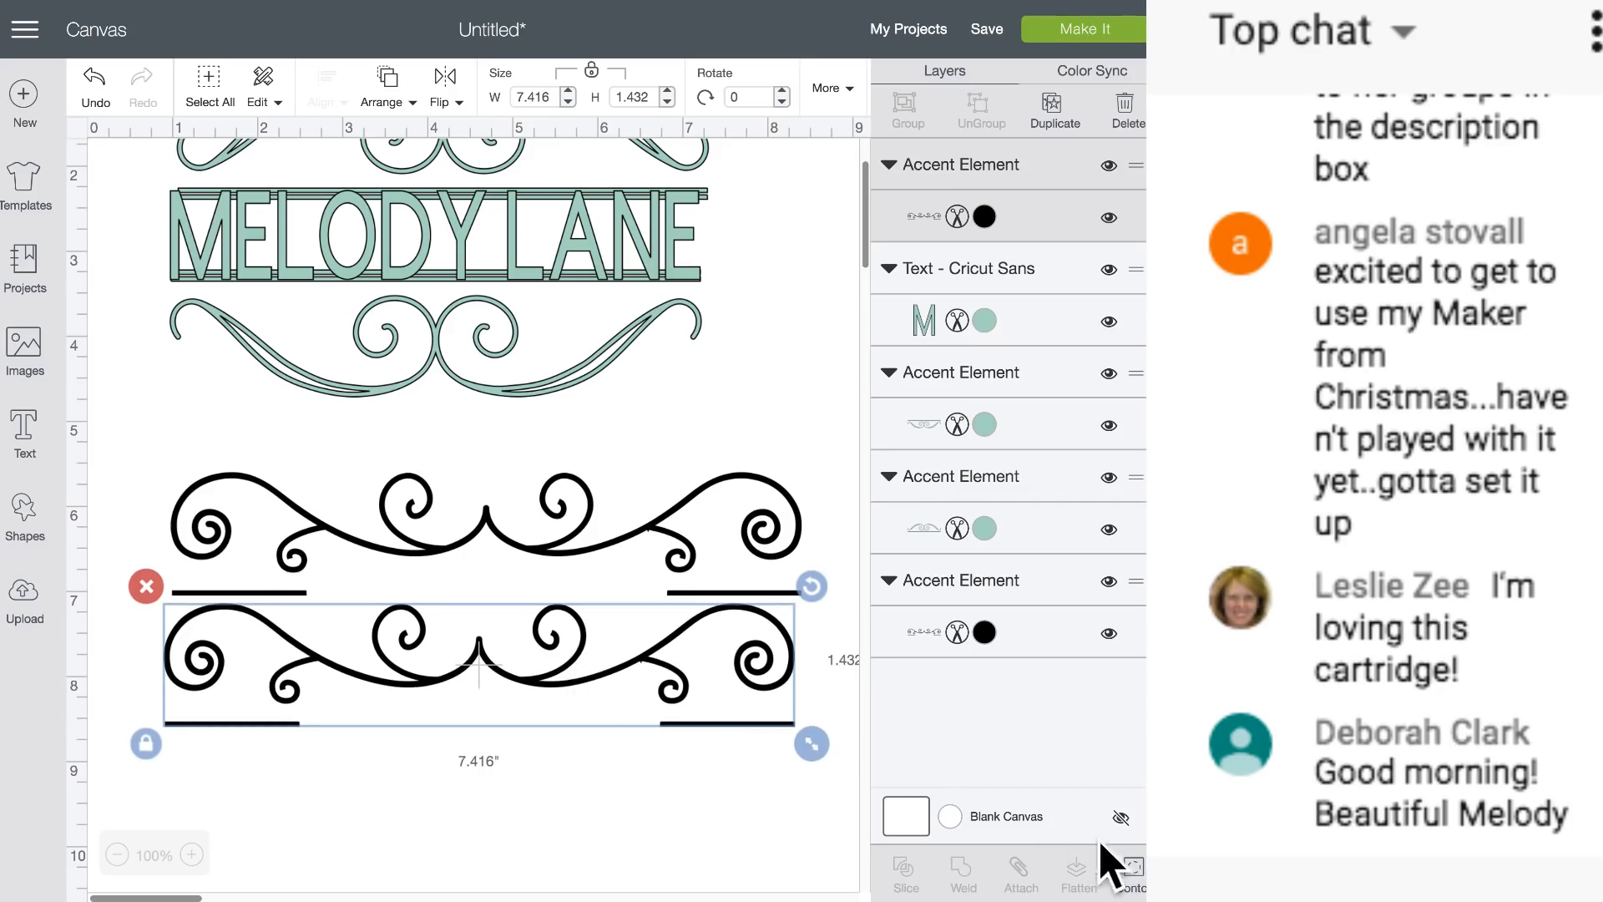
pyautogui.click(1133, 879)
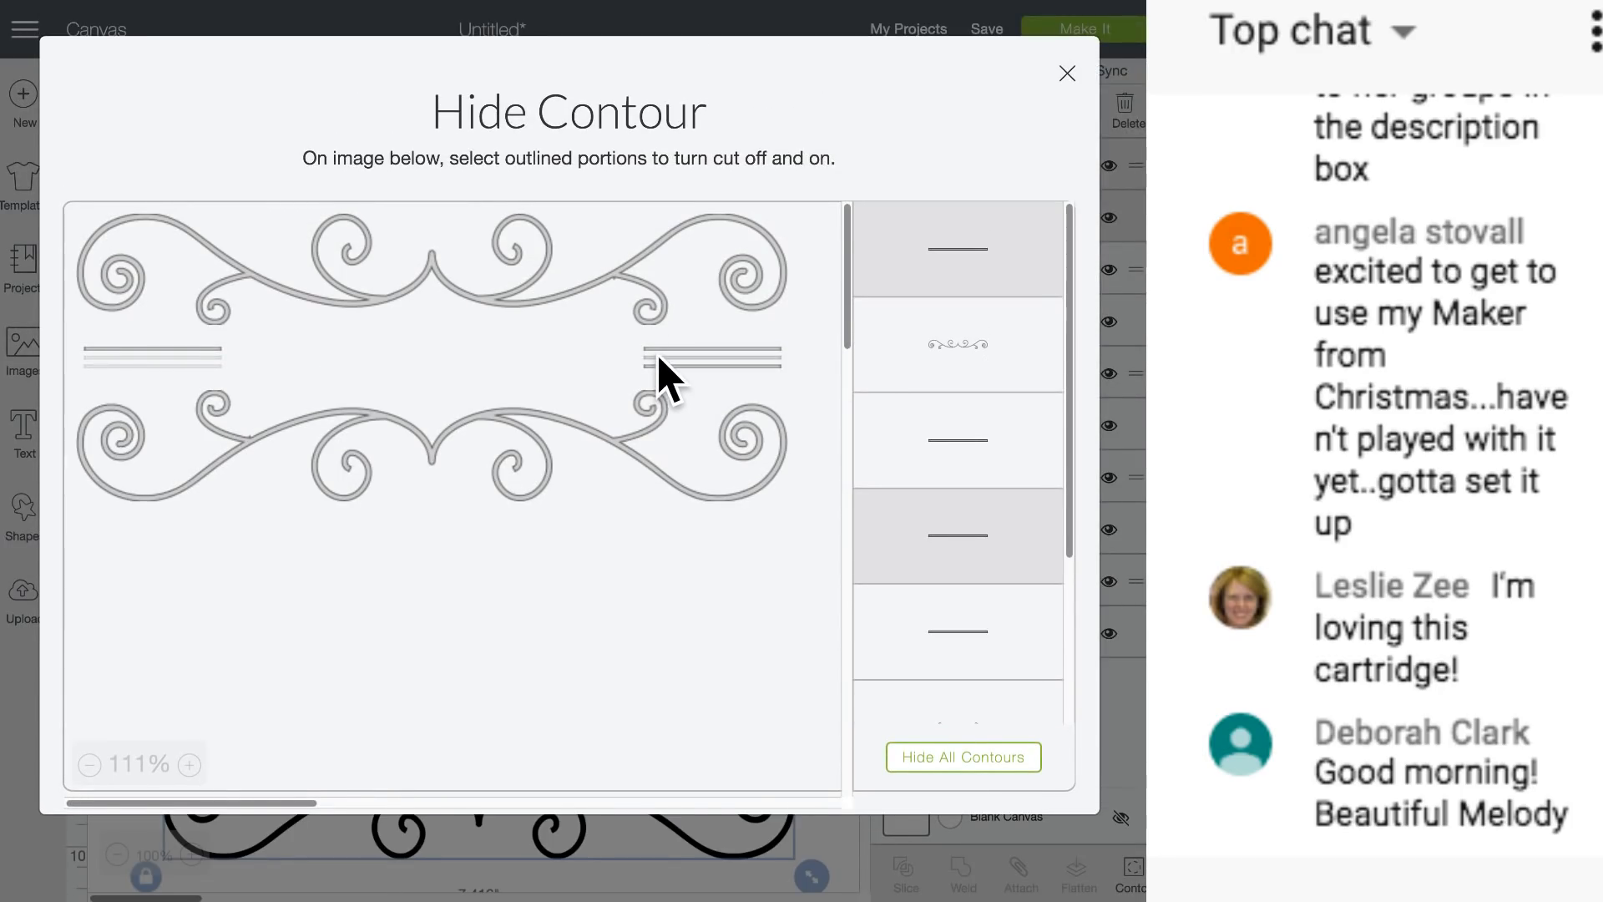
pyautogui.click(616, 274)
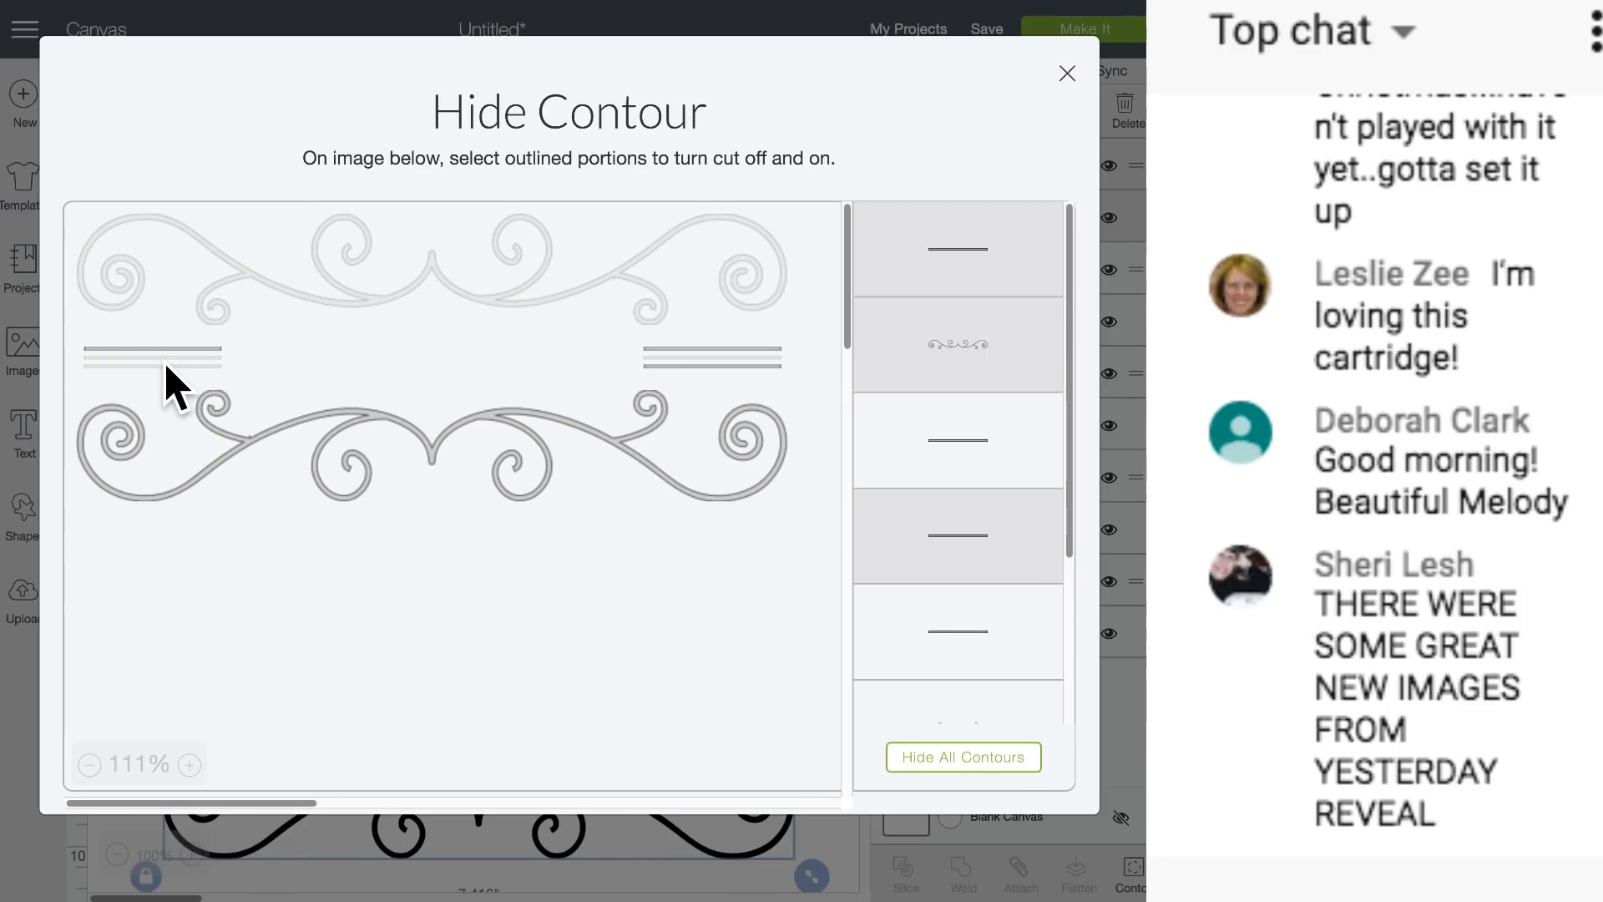
pyautogui.click(25, 386)
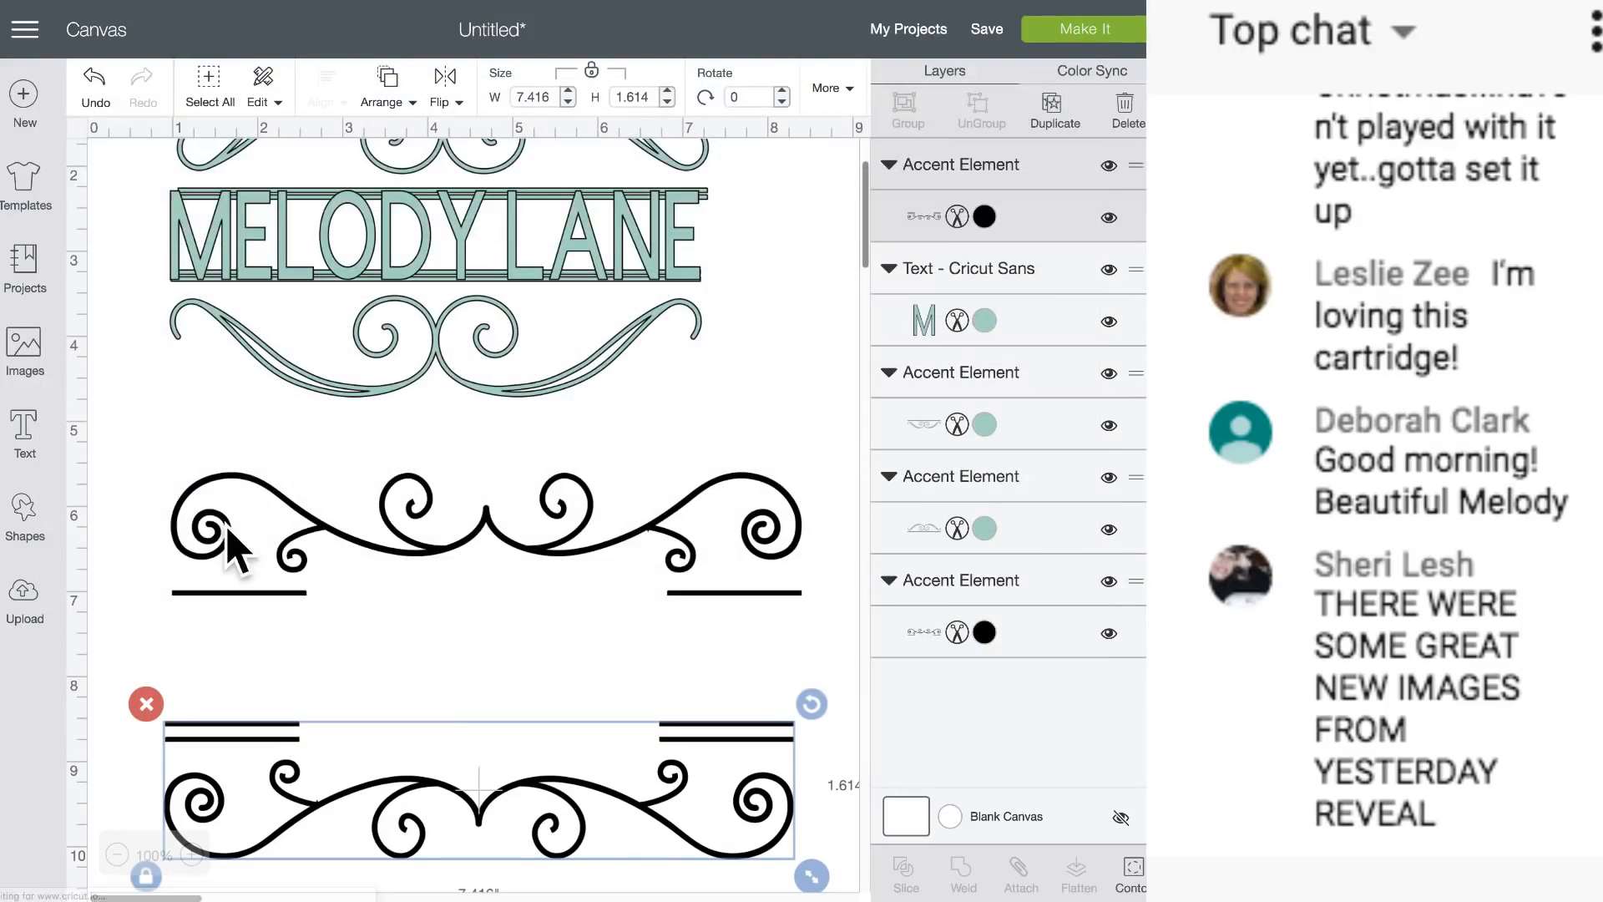
# Move the lower accent copy beneath the original, unlock its proportions, resize it to about 6.416 by 1.753 inches and center it there.
pyautogui.moveTo(727, 741); pyautogui.dragTo(715, 644)
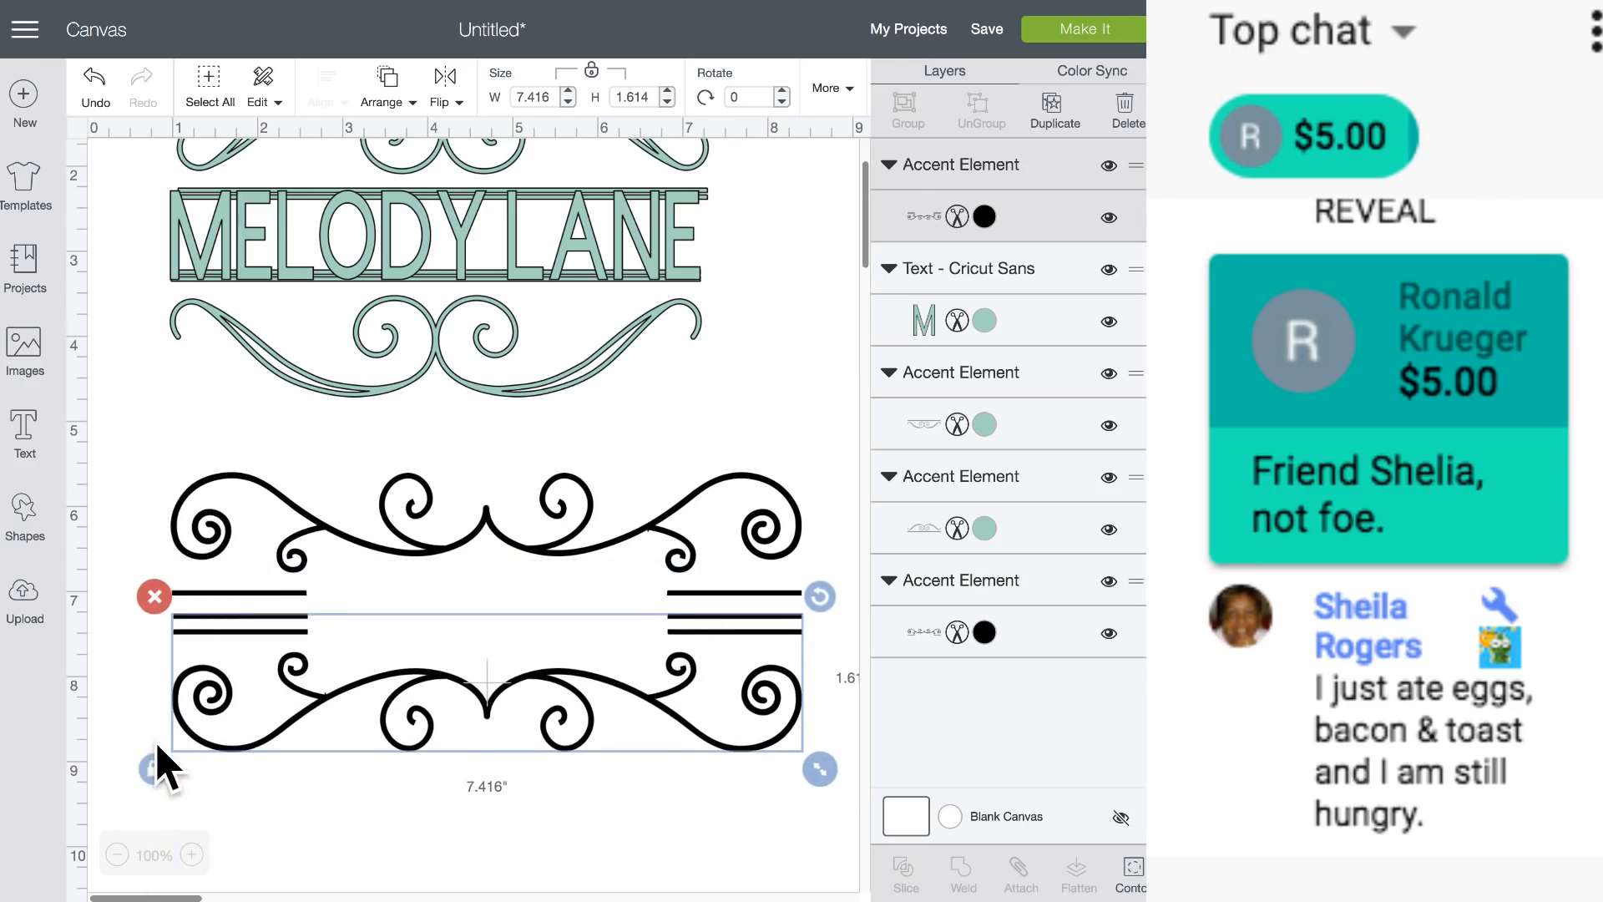
pyautogui.click(156, 766)
pyautogui.moveTo(819, 769); pyautogui.dragTo(737, 782)
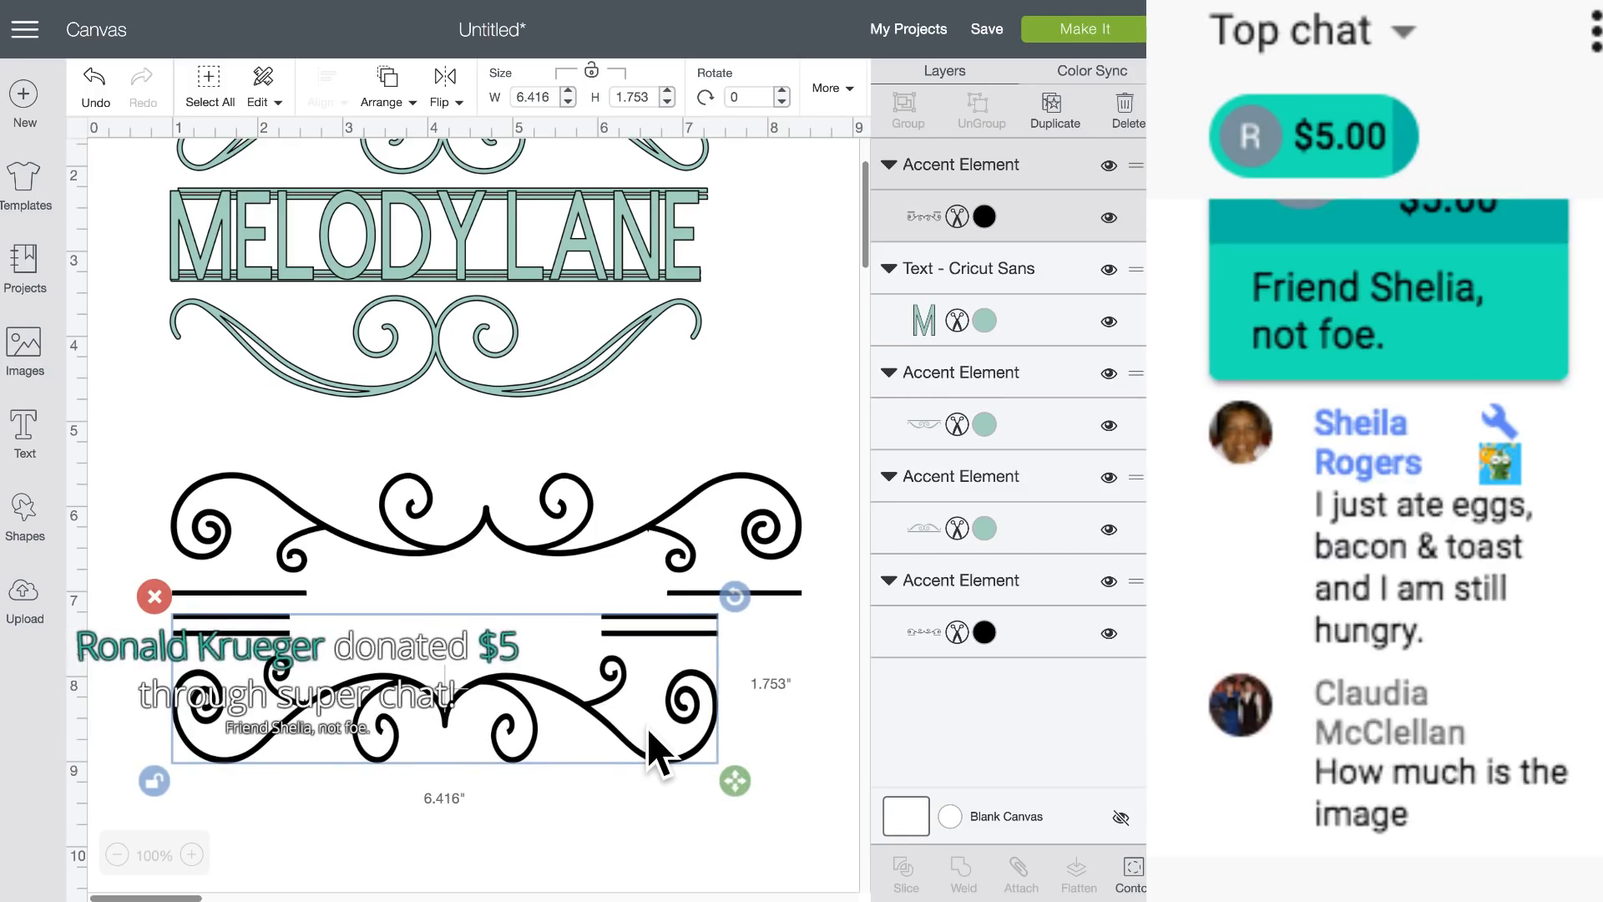
pyautogui.moveTo(634, 703); pyautogui.dragTo(678, 709)
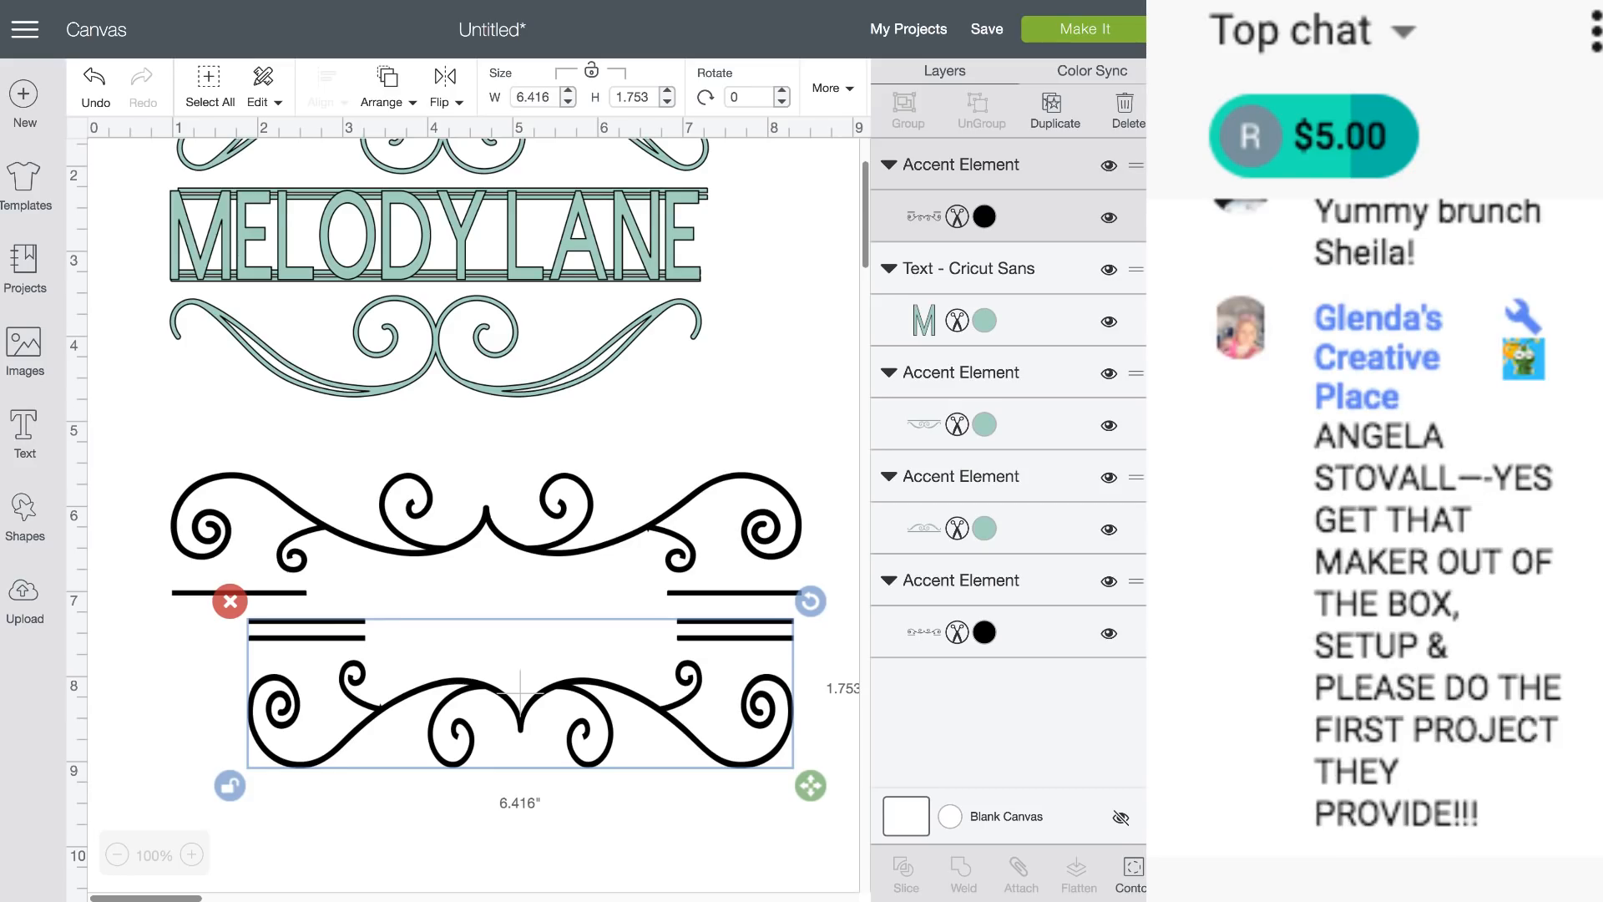
pyautogui.moveTo(459, 716); pyautogui.dragTo(415, 694)
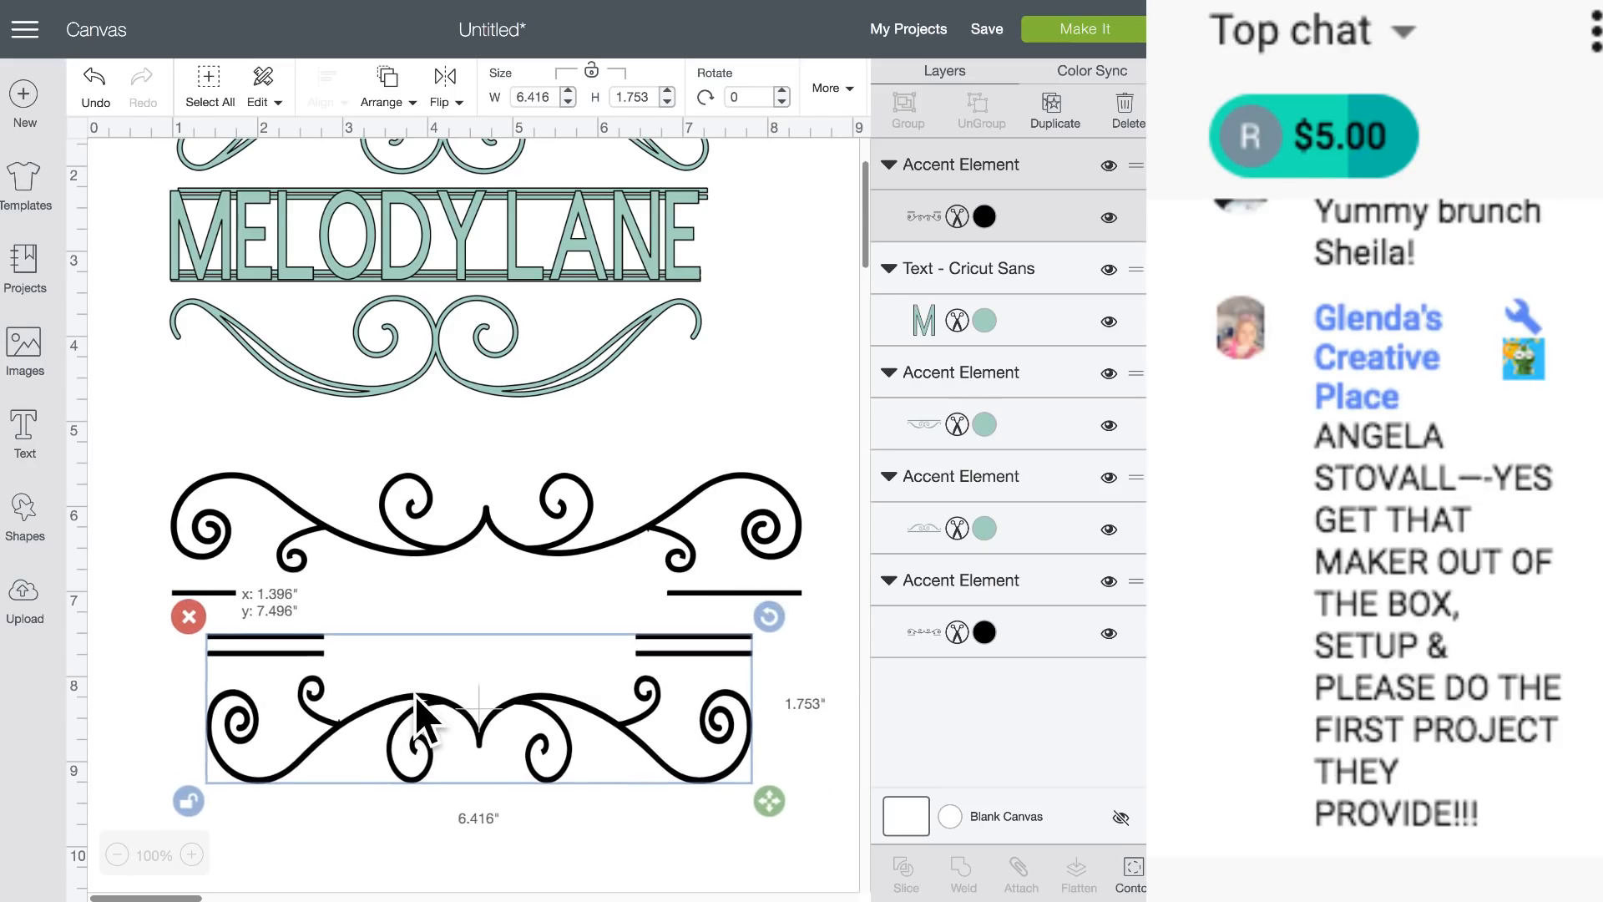
# Contour the lower accent copy to show its upper flourish, and move the copy clear of the original to about 8 inches down the canvas.
pyautogui.click(1133, 873)
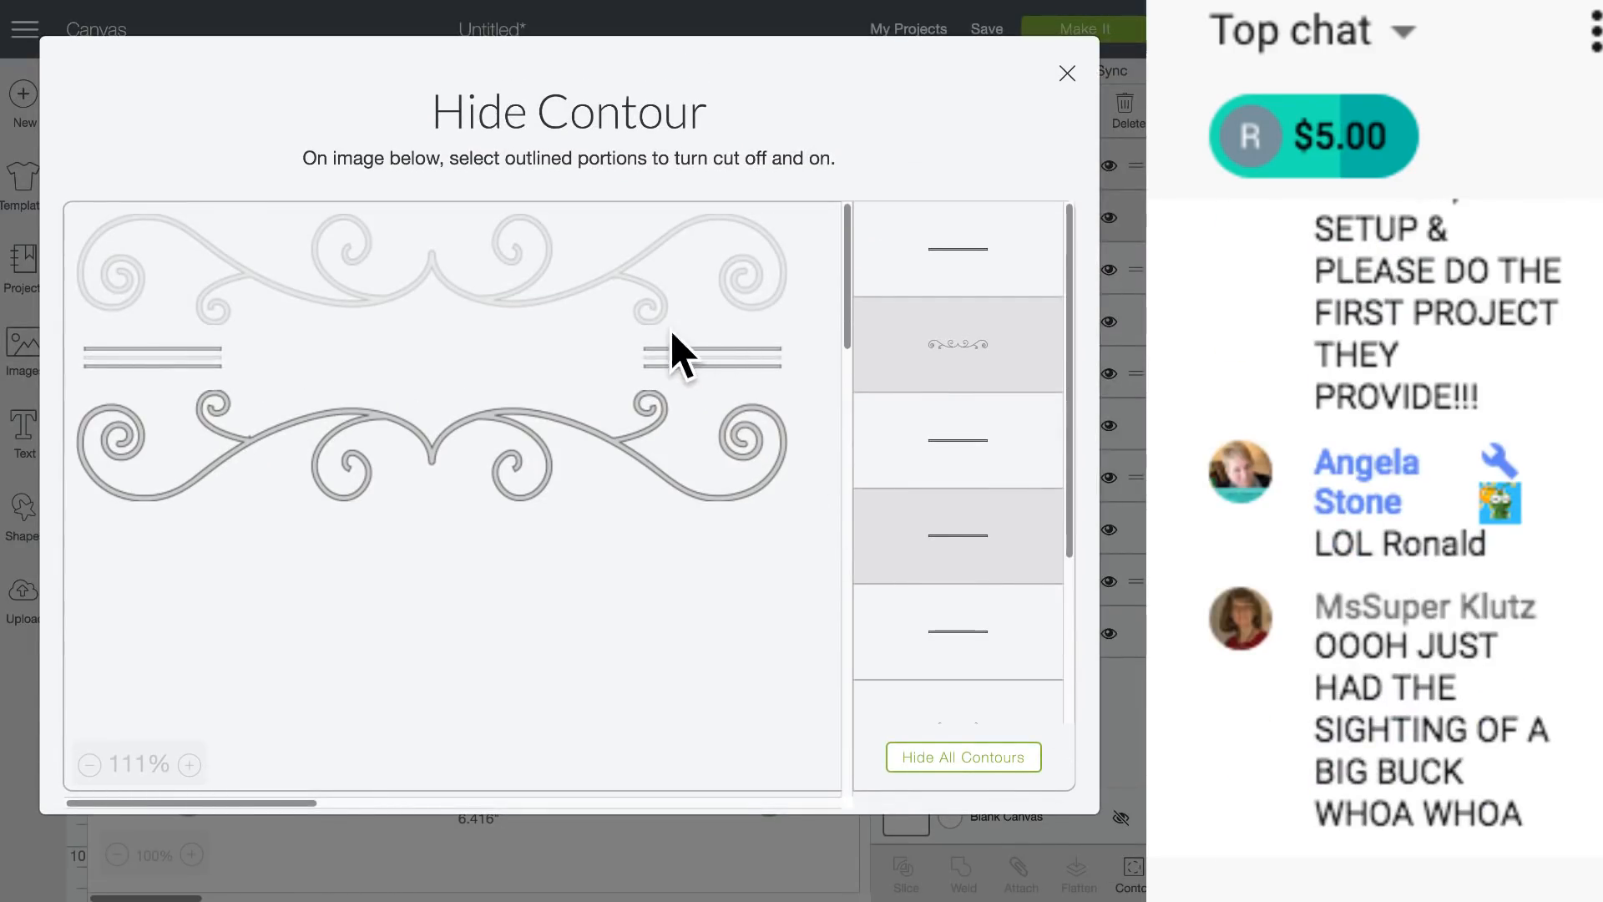
pyautogui.click(656, 312)
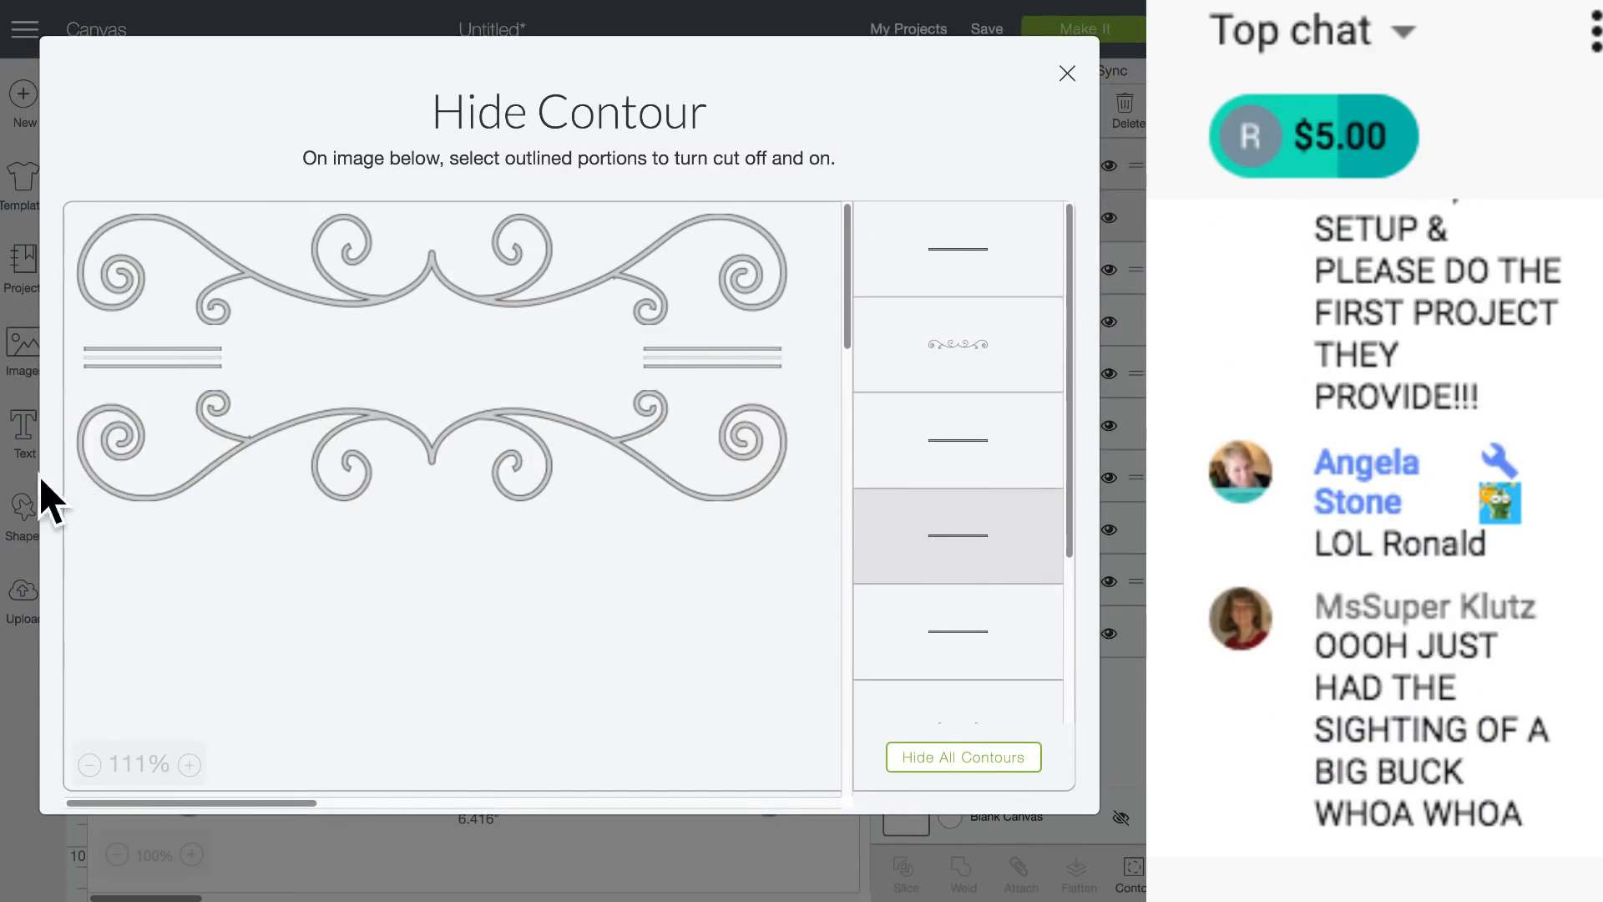
pyautogui.click(21, 504)
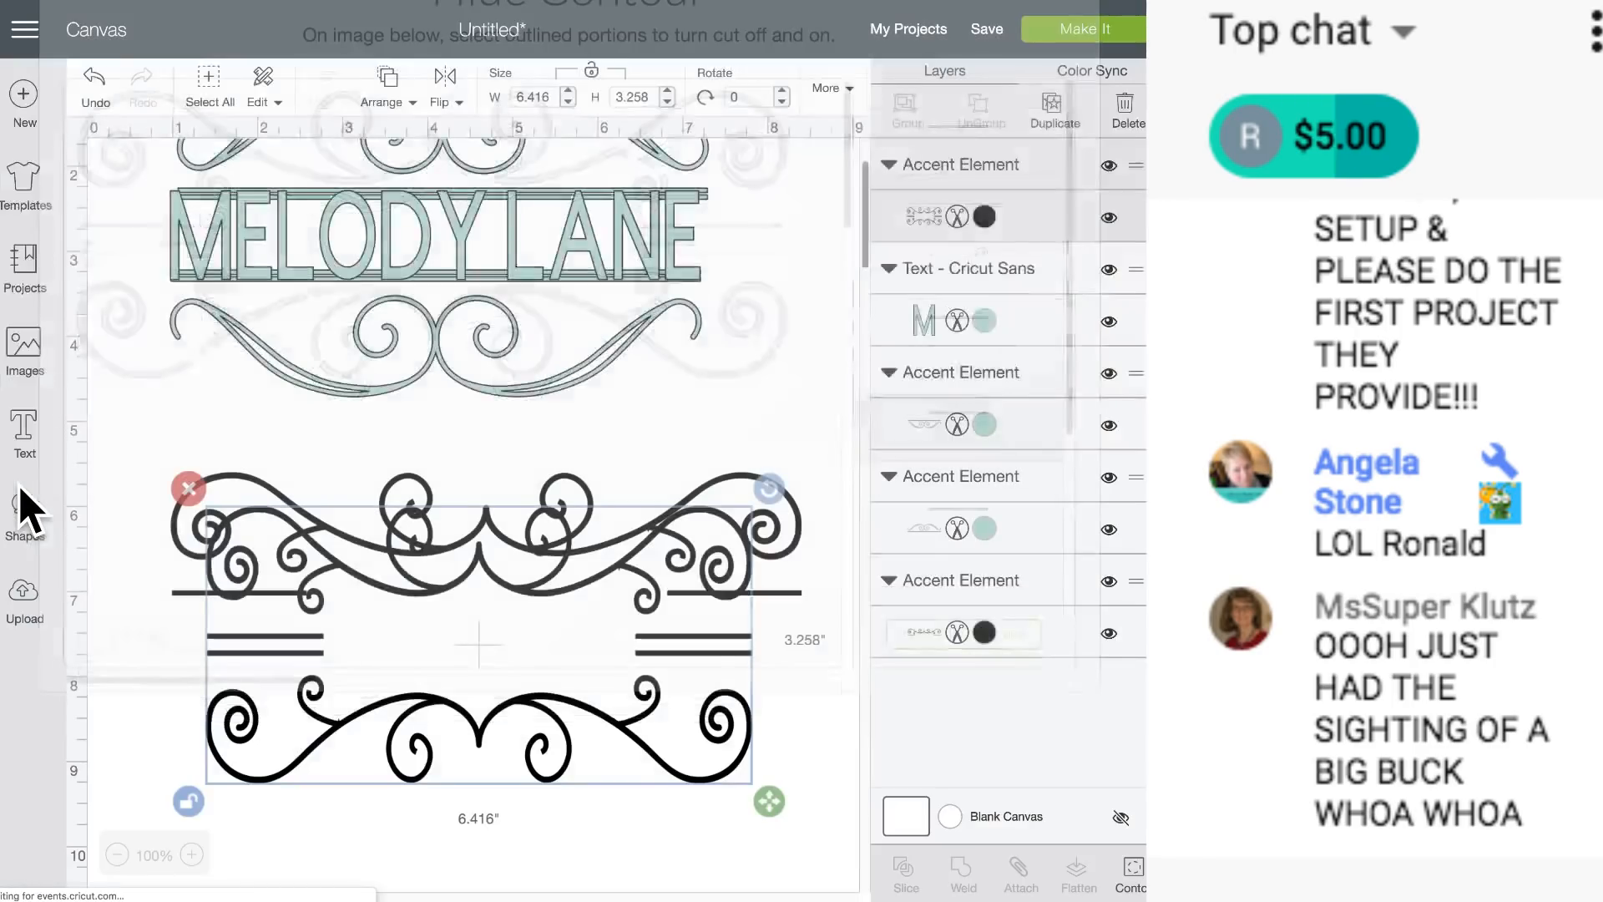
pyautogui.scroll(-5, 484, 759)
pyautogui.moveTo(480, 584); pyautogui.dragTo(459, 626)
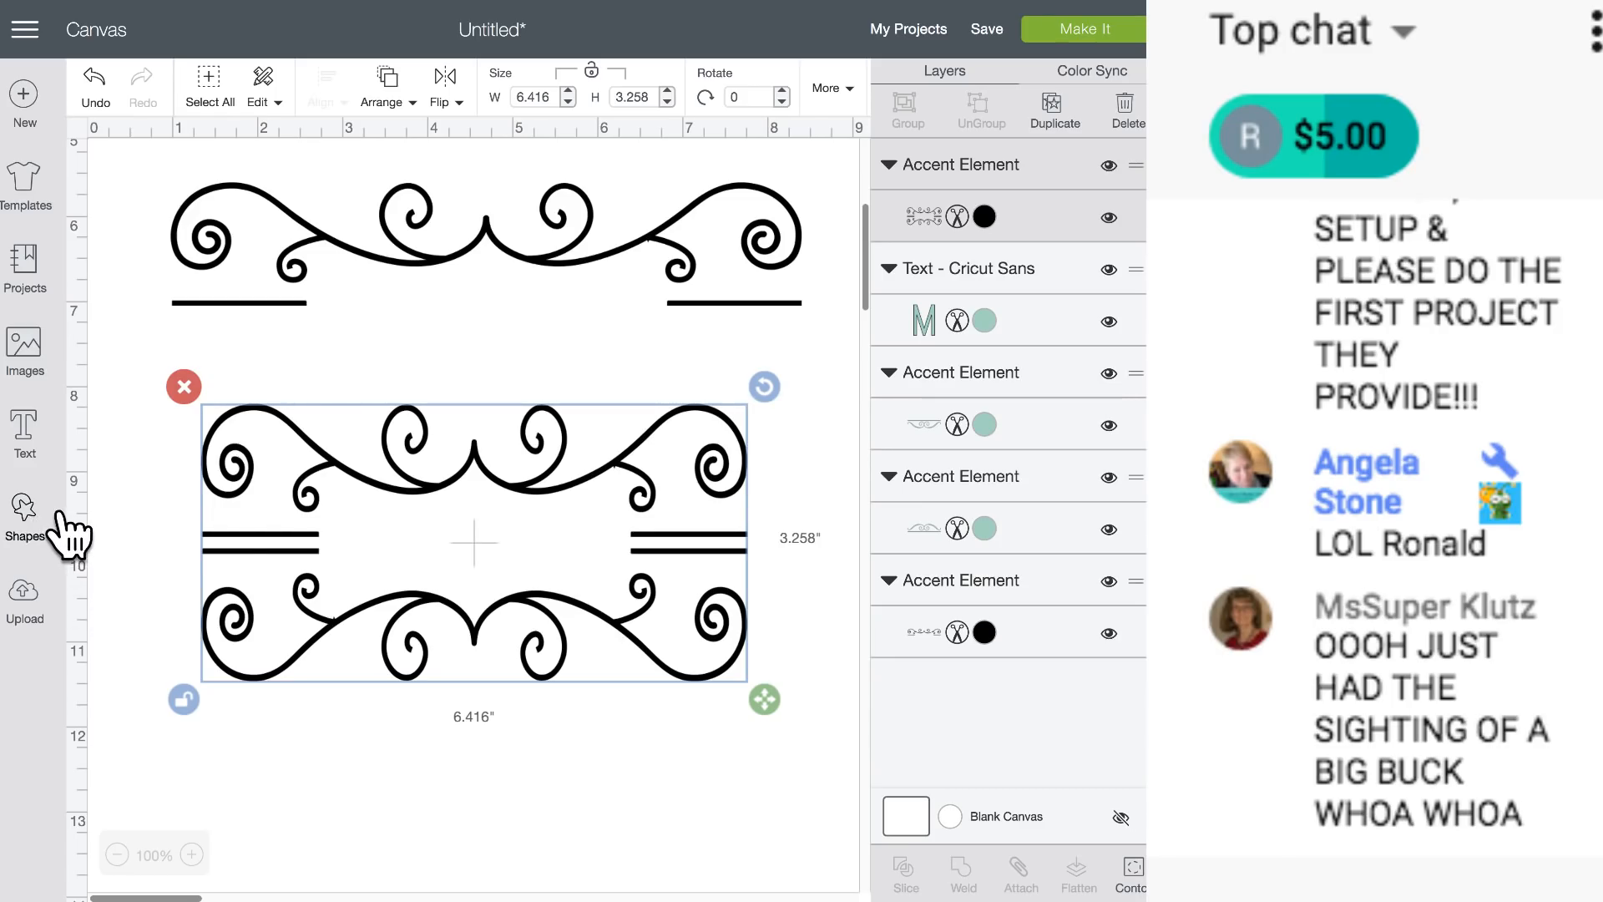
# Insert a square, unlock its proportions, stretch it to about 7.444 by 3.056 inches over the accent copy's upper half and slice the two.
pyautogui.click(23, 505)
pyautogui.click(118, 347)
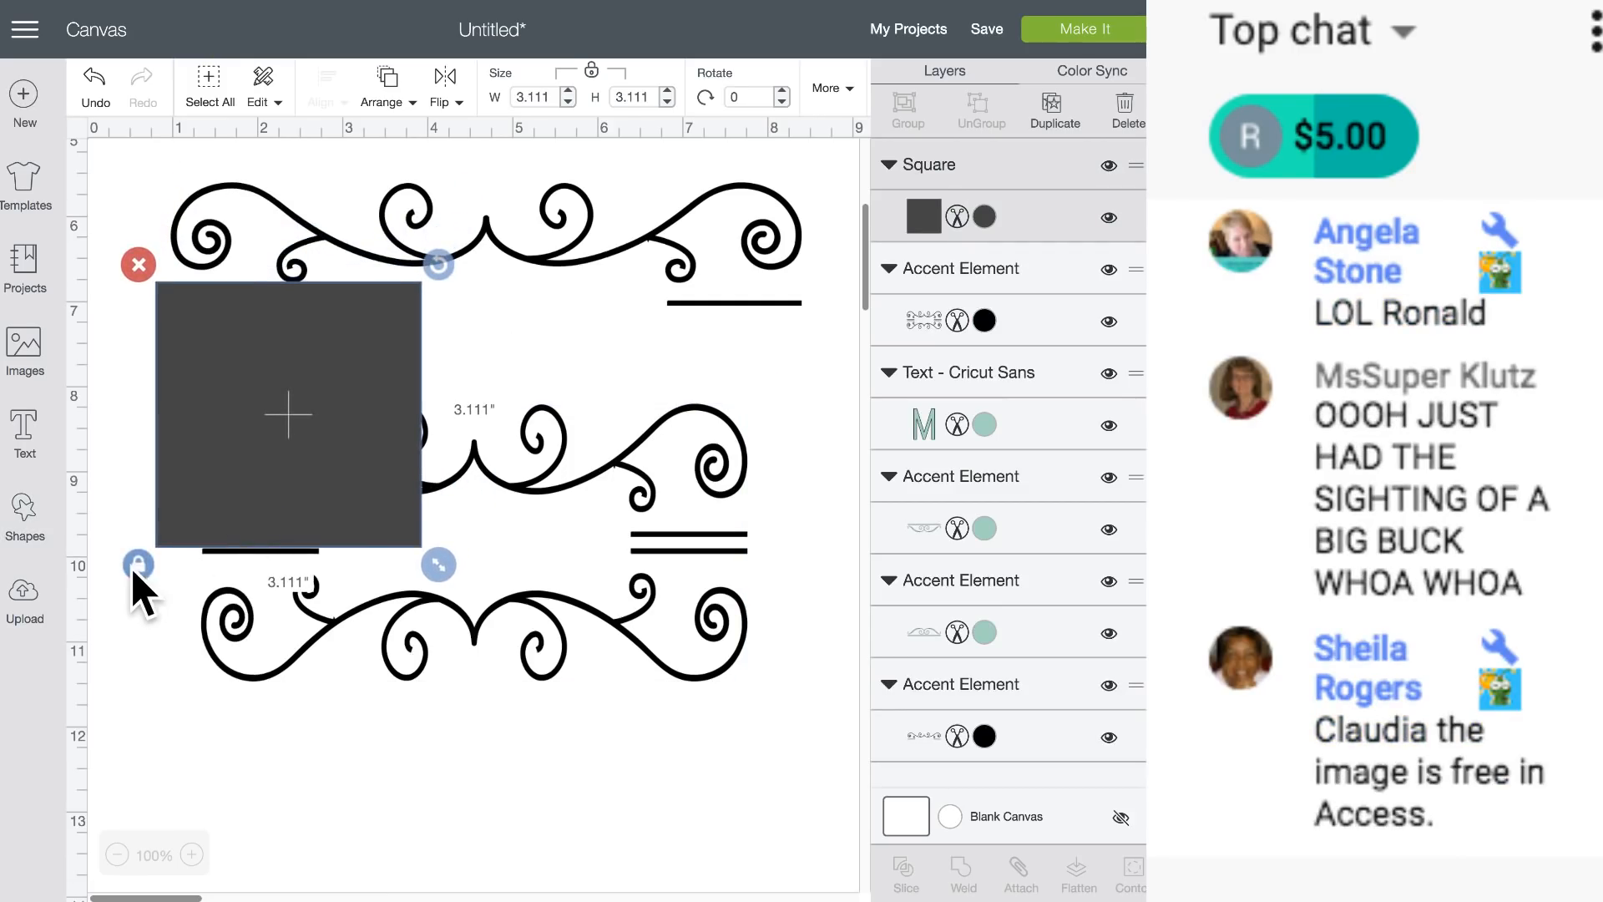
pyautogui.moveTo(438, 565); pyautogui.dragTo(806, 559)
pyautogui.moveTo(772, 726); pyautogui.dragTo(601, 497)
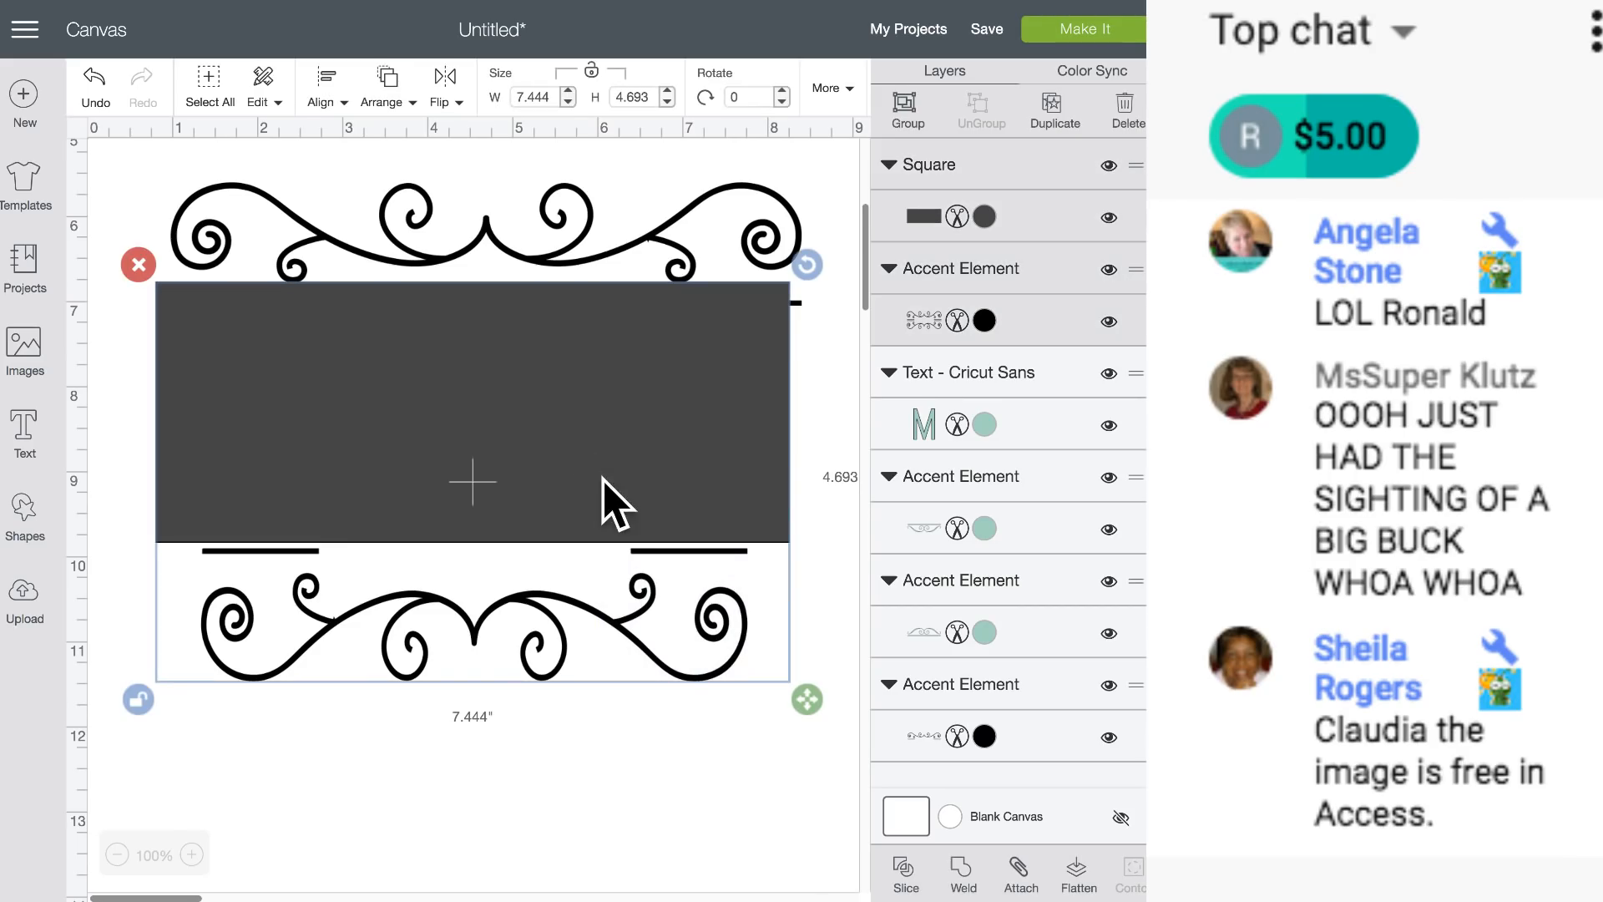
pyautogui.click(906, 872)
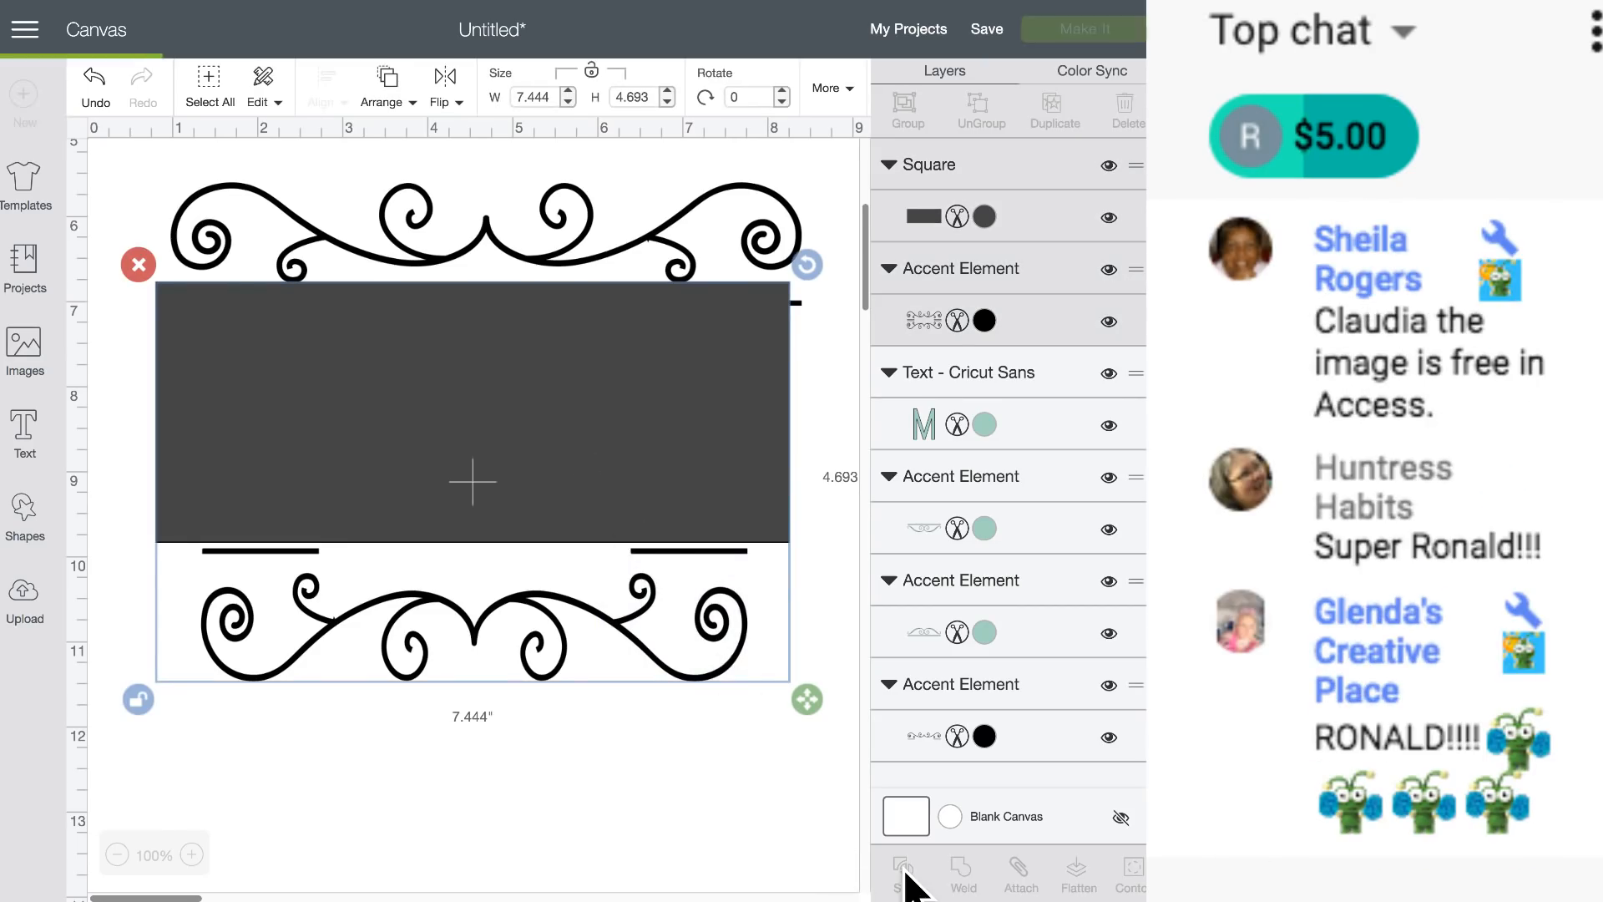
# Delete the sliced rectangle and its leftover cut-outs, and move the accent copy's upper and lower halves apart.
pyautogui.moveTo(351, 356); pyautogui.dragTo(329, 374)
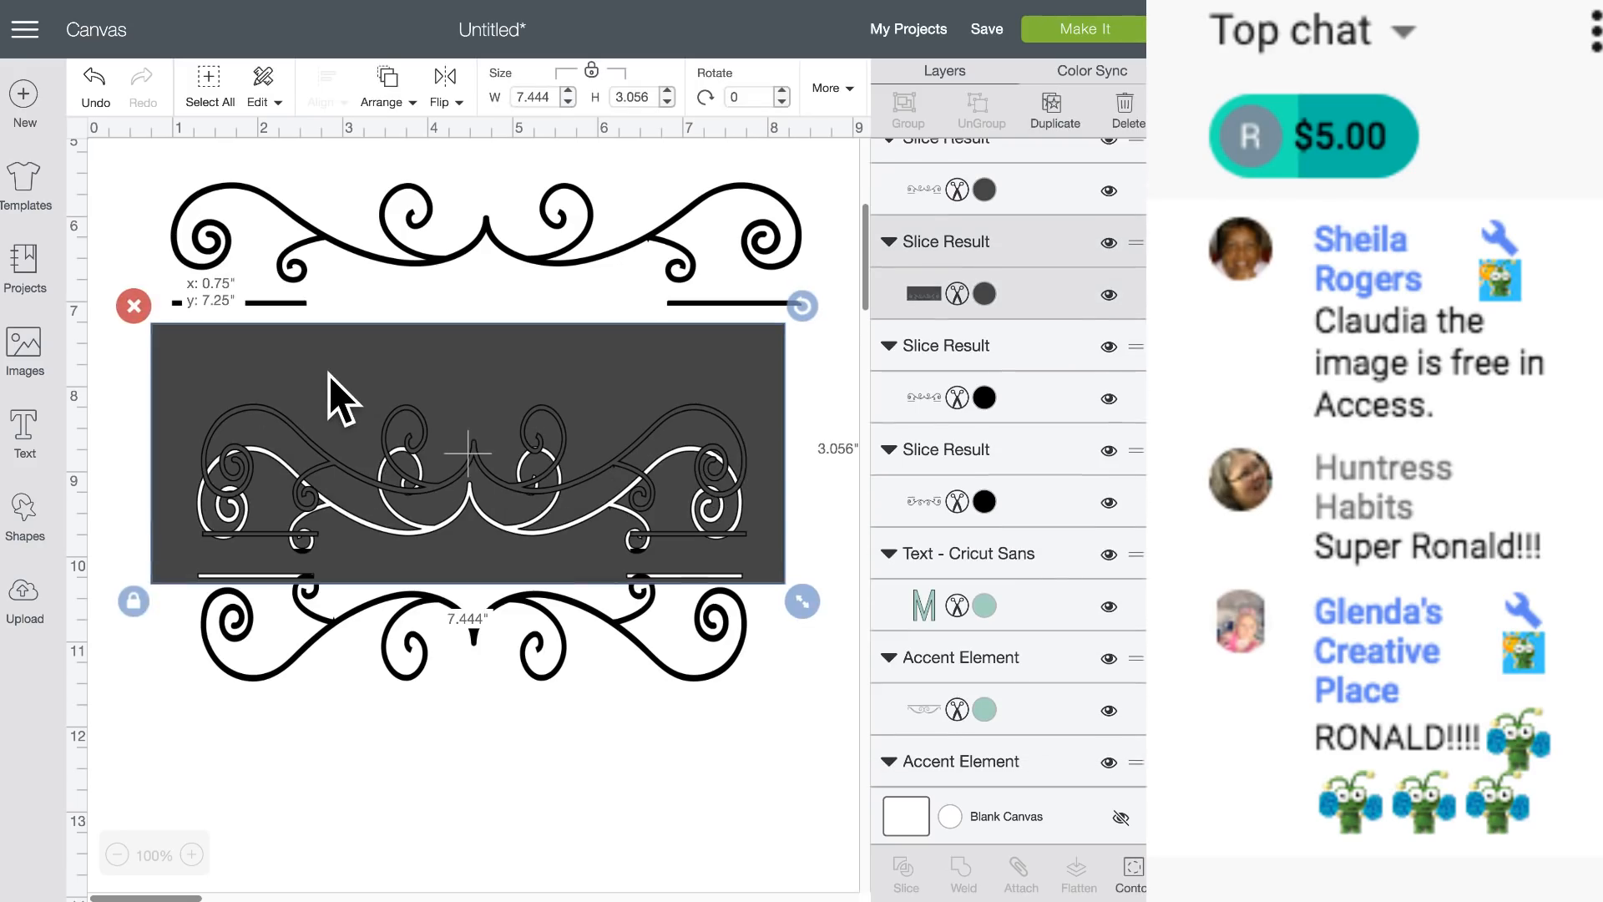
pyautogui.click(149, 316)
pyautogui.moveTo(315, 590); pyautogui.dragTo(329, 705)
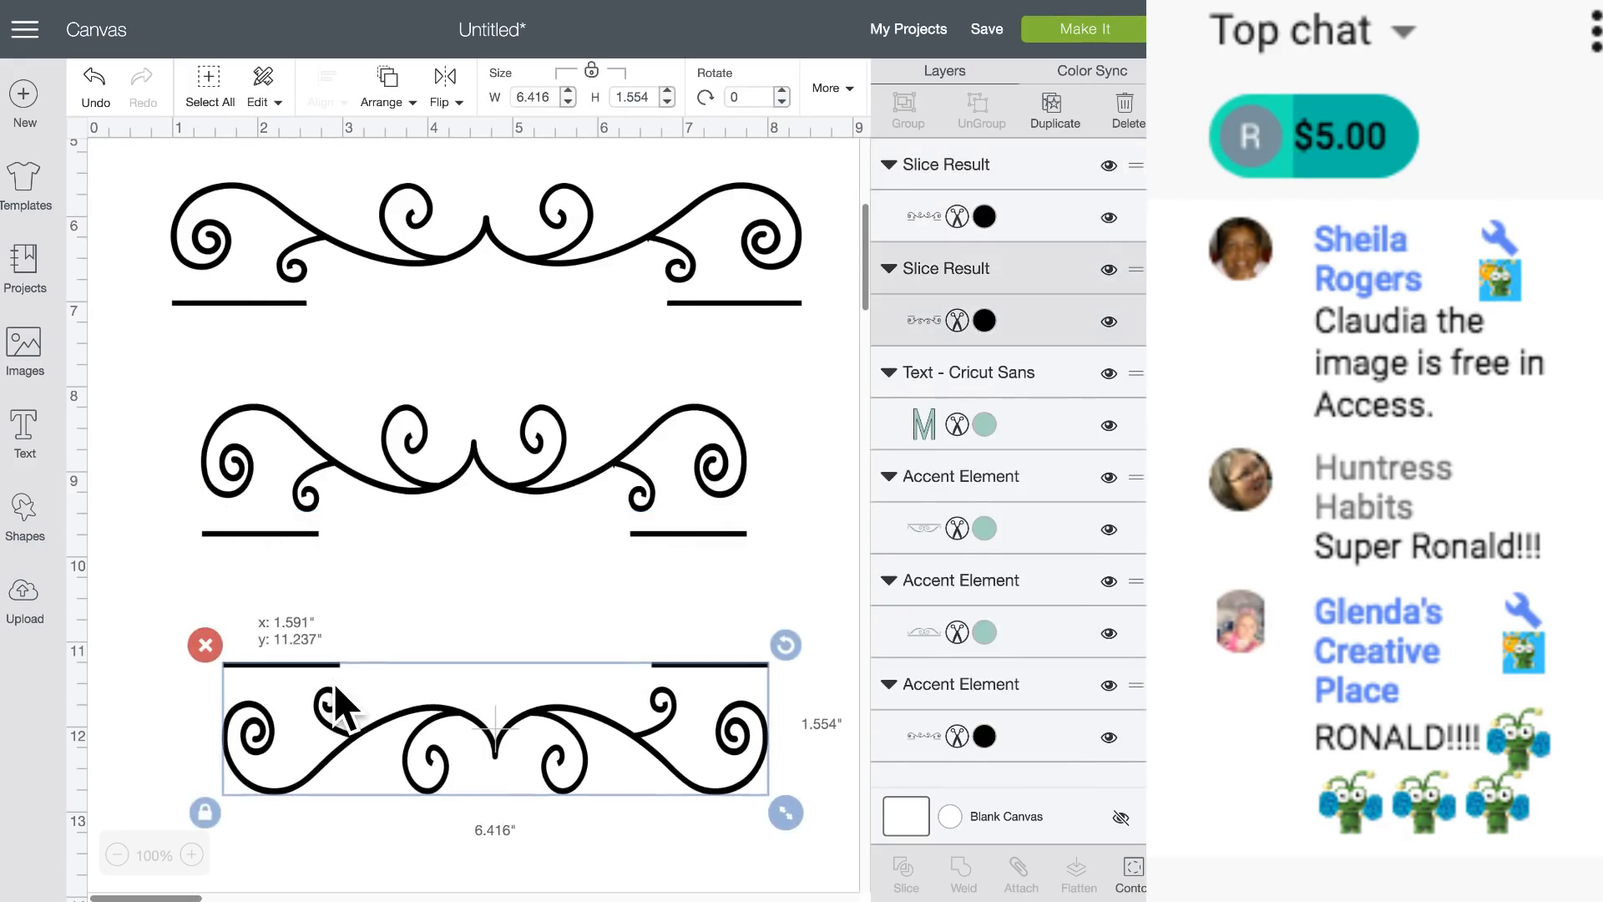
pyautogui.moveTo(329, 464); pyautogui.dragTo(344, 561)
pyautogui.moveTo(344, 726); pyautogui.dragTo(337, 721)
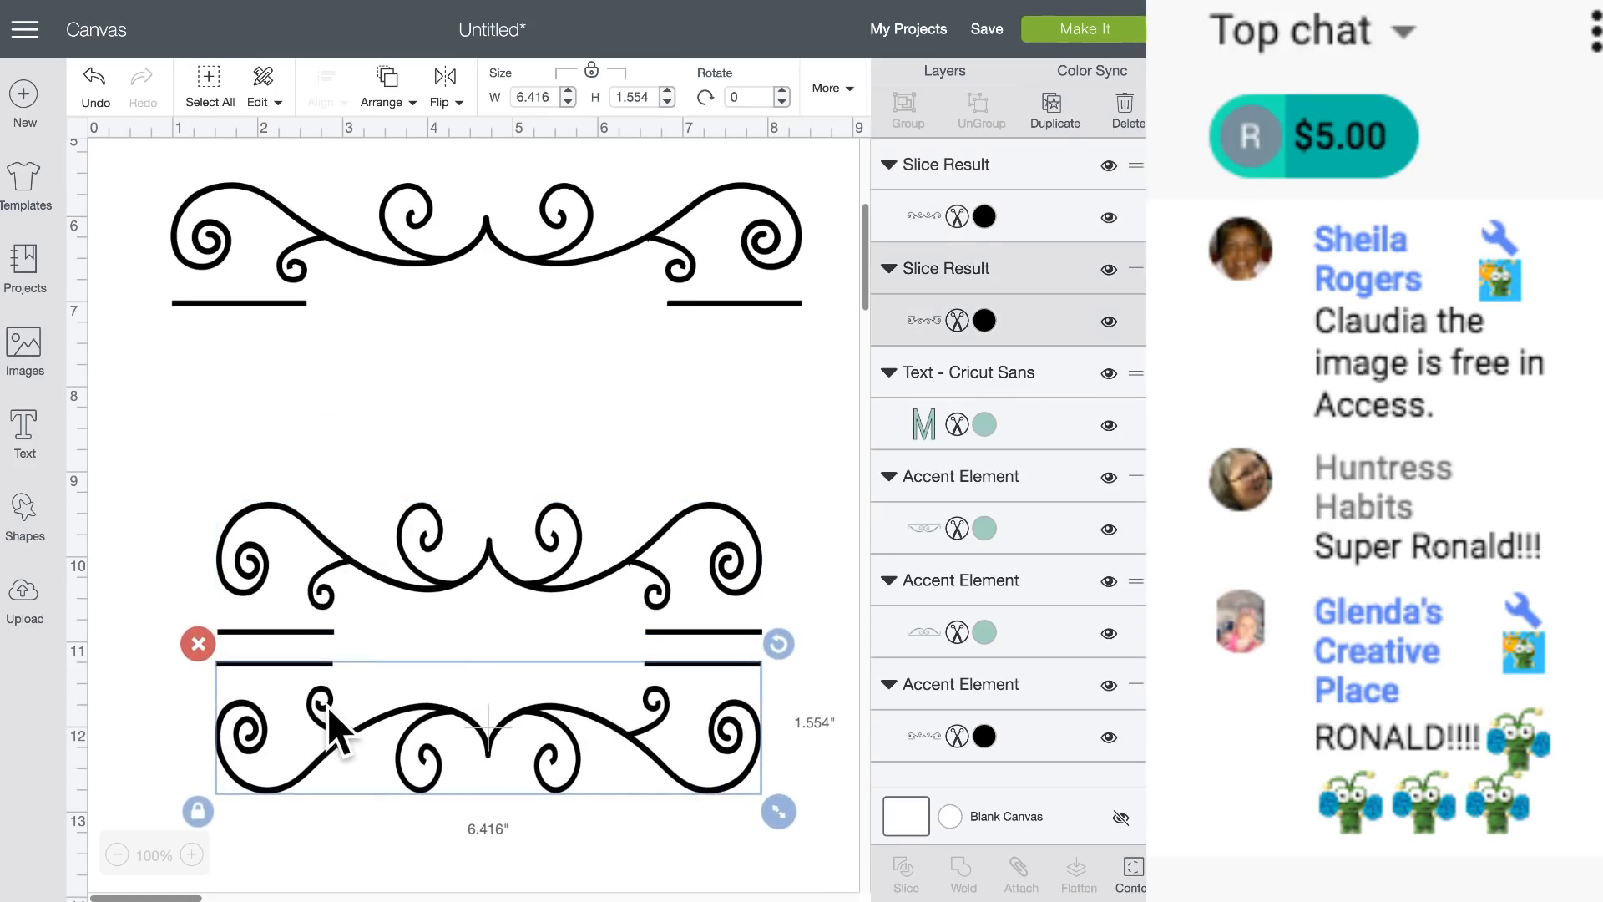
pyautogui.moveTo(338, 568); pyautogui.dragTo(329, 483)
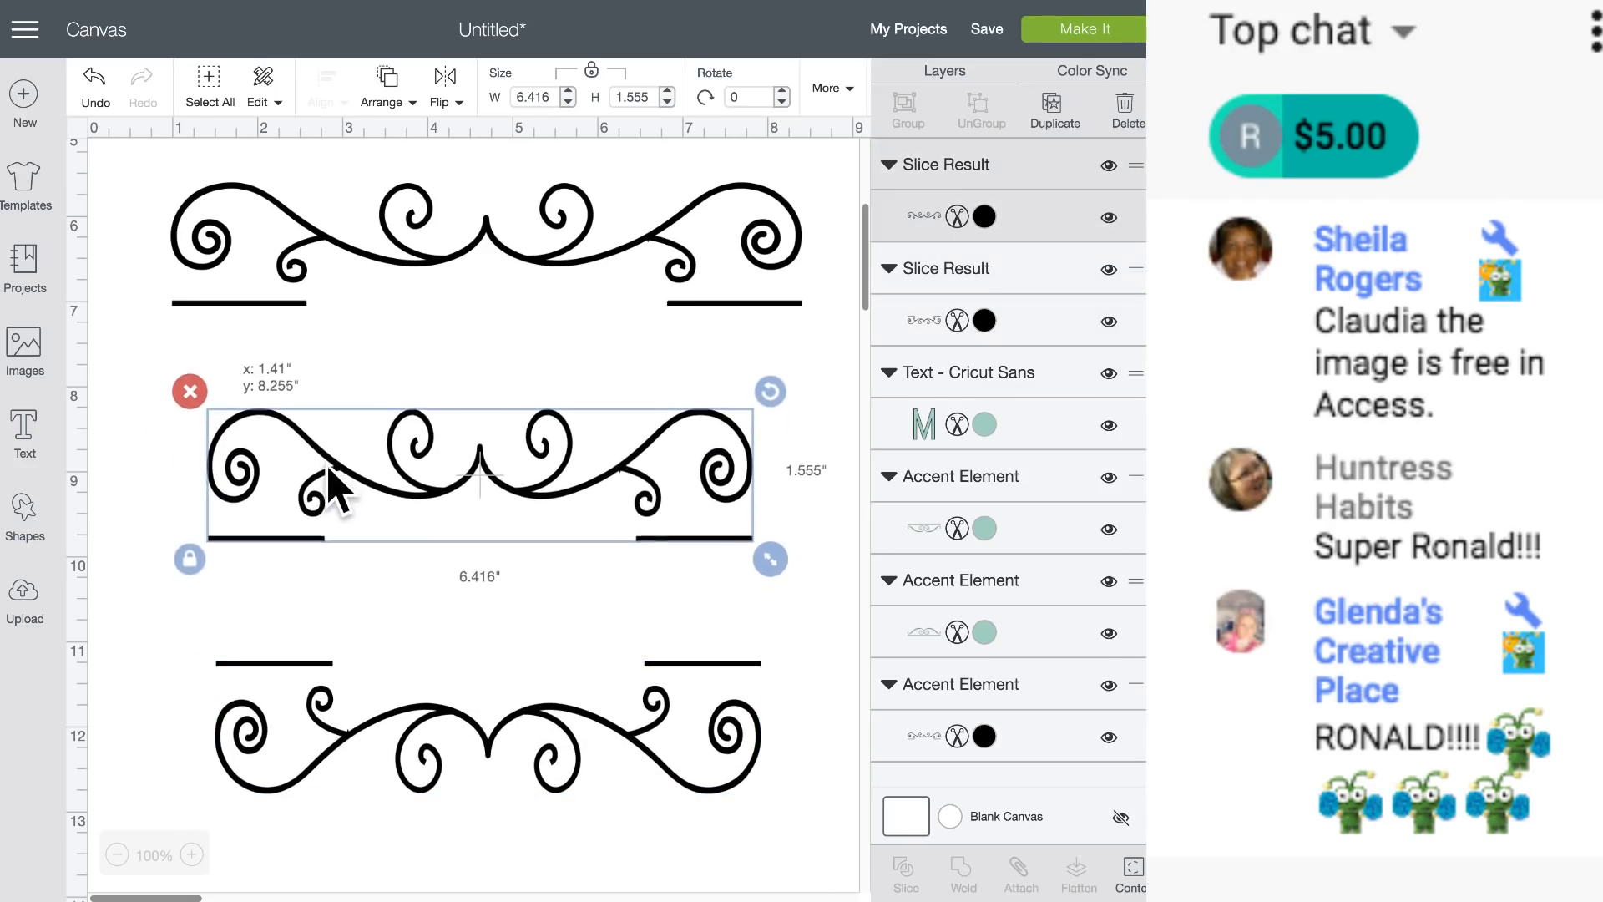
# Check which contour pieces the lower sliced half of the accent contains.
pyautogui.click(347, 734)
pyautogui.click(1131, 875)
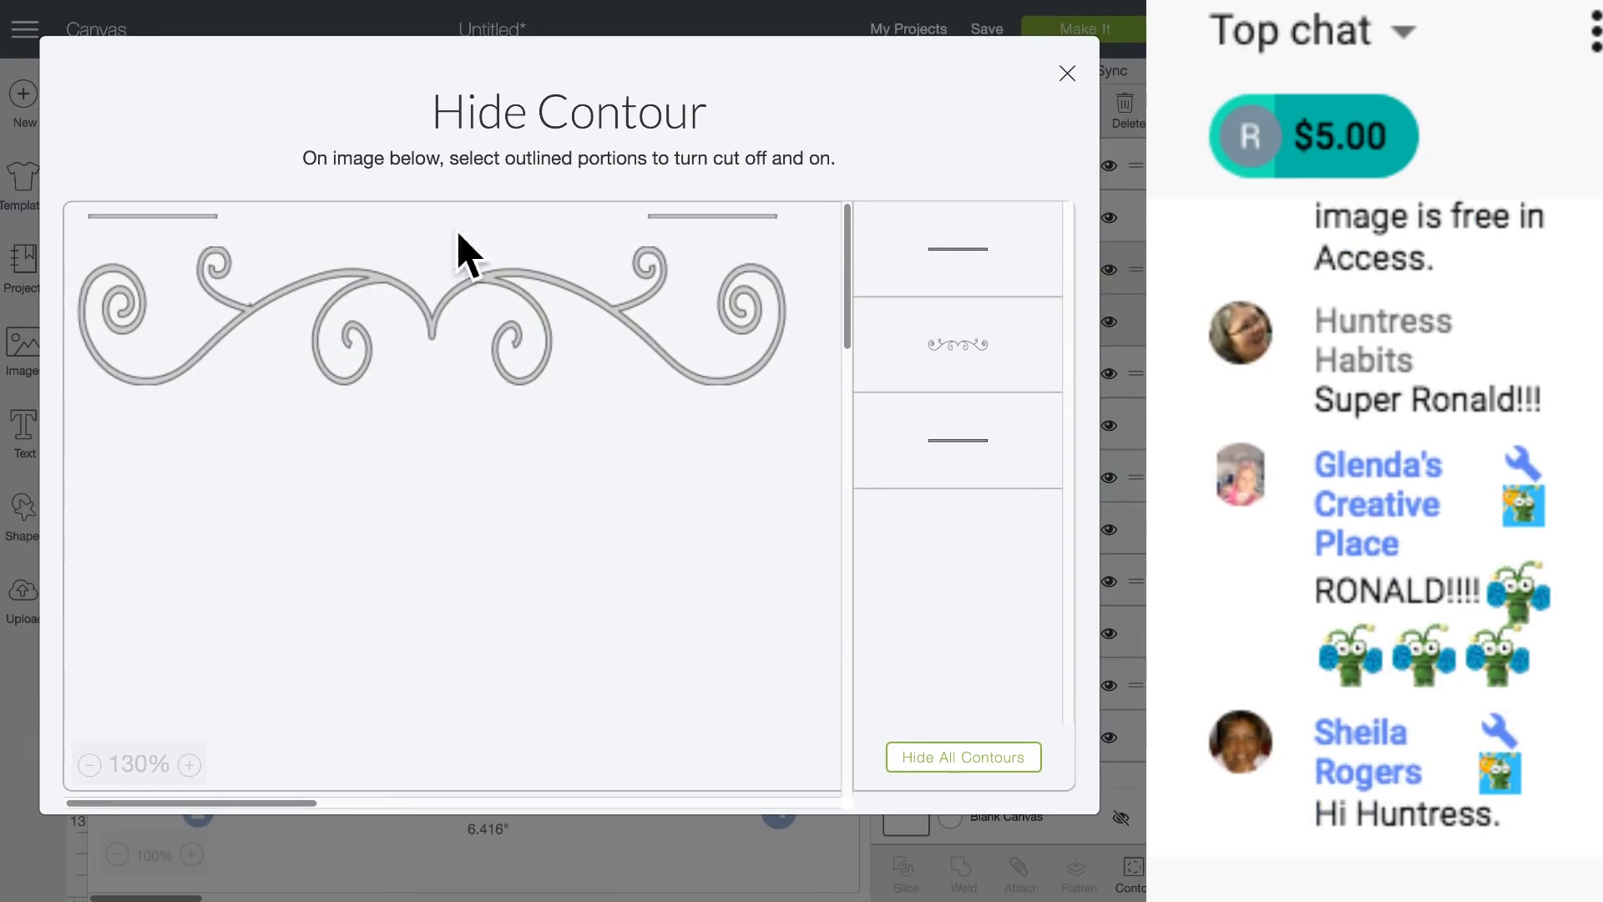
pyautogui.click(11, 332)
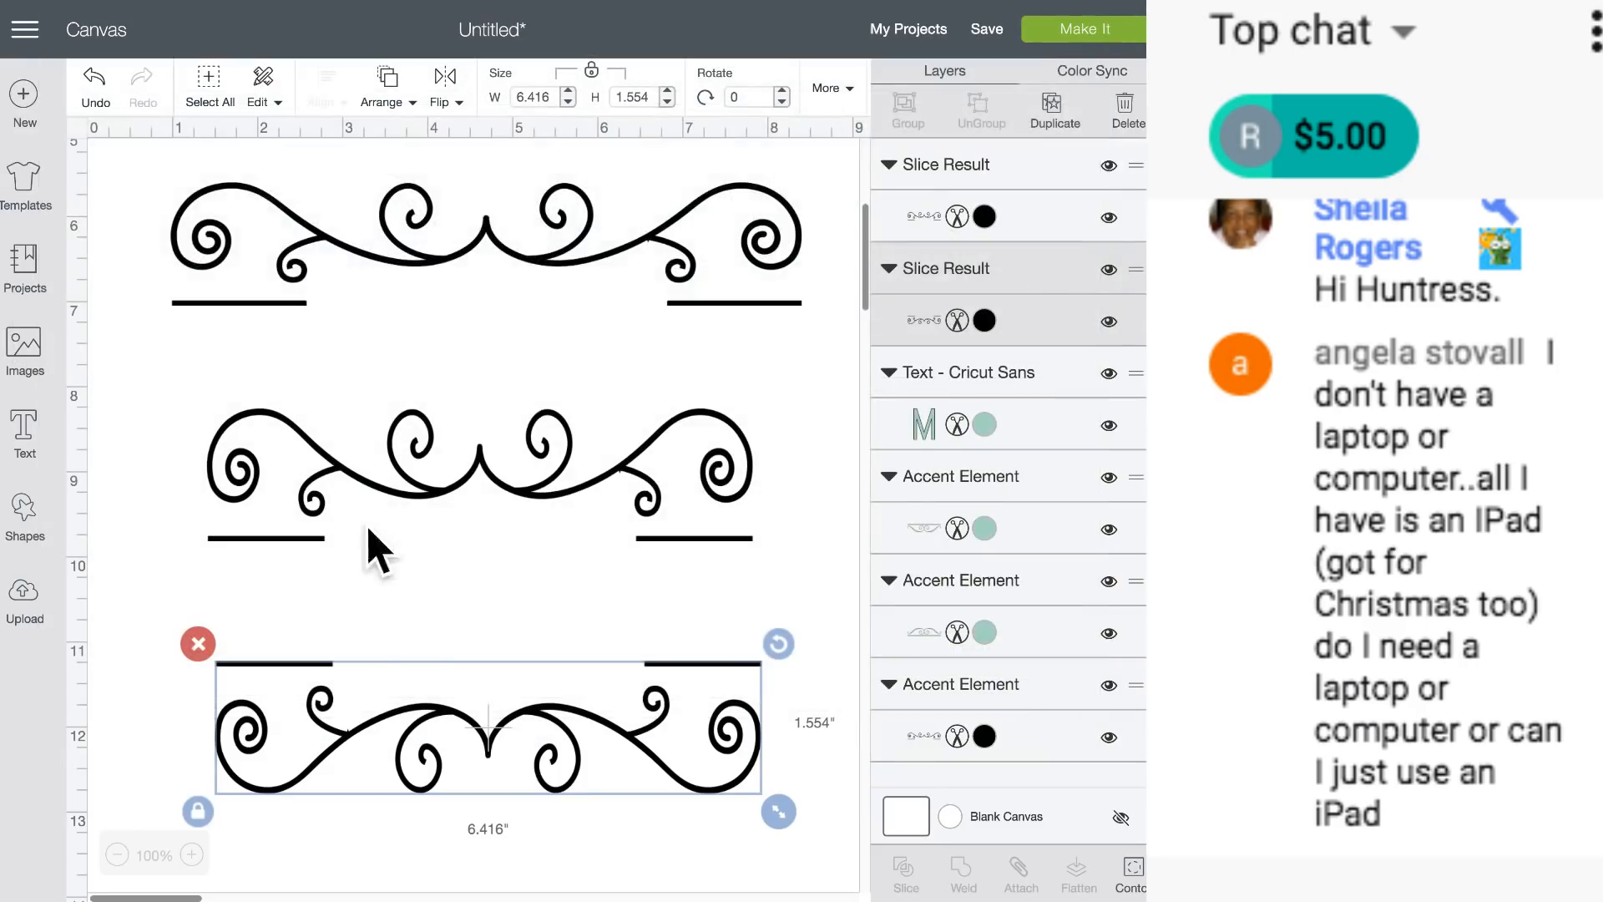
# Move the two sliced accent halves together, with the upper one directly above the lower one's short lines.
pyautogui.moveTo(465, 748); pyautogui.dragTo(452, 701)
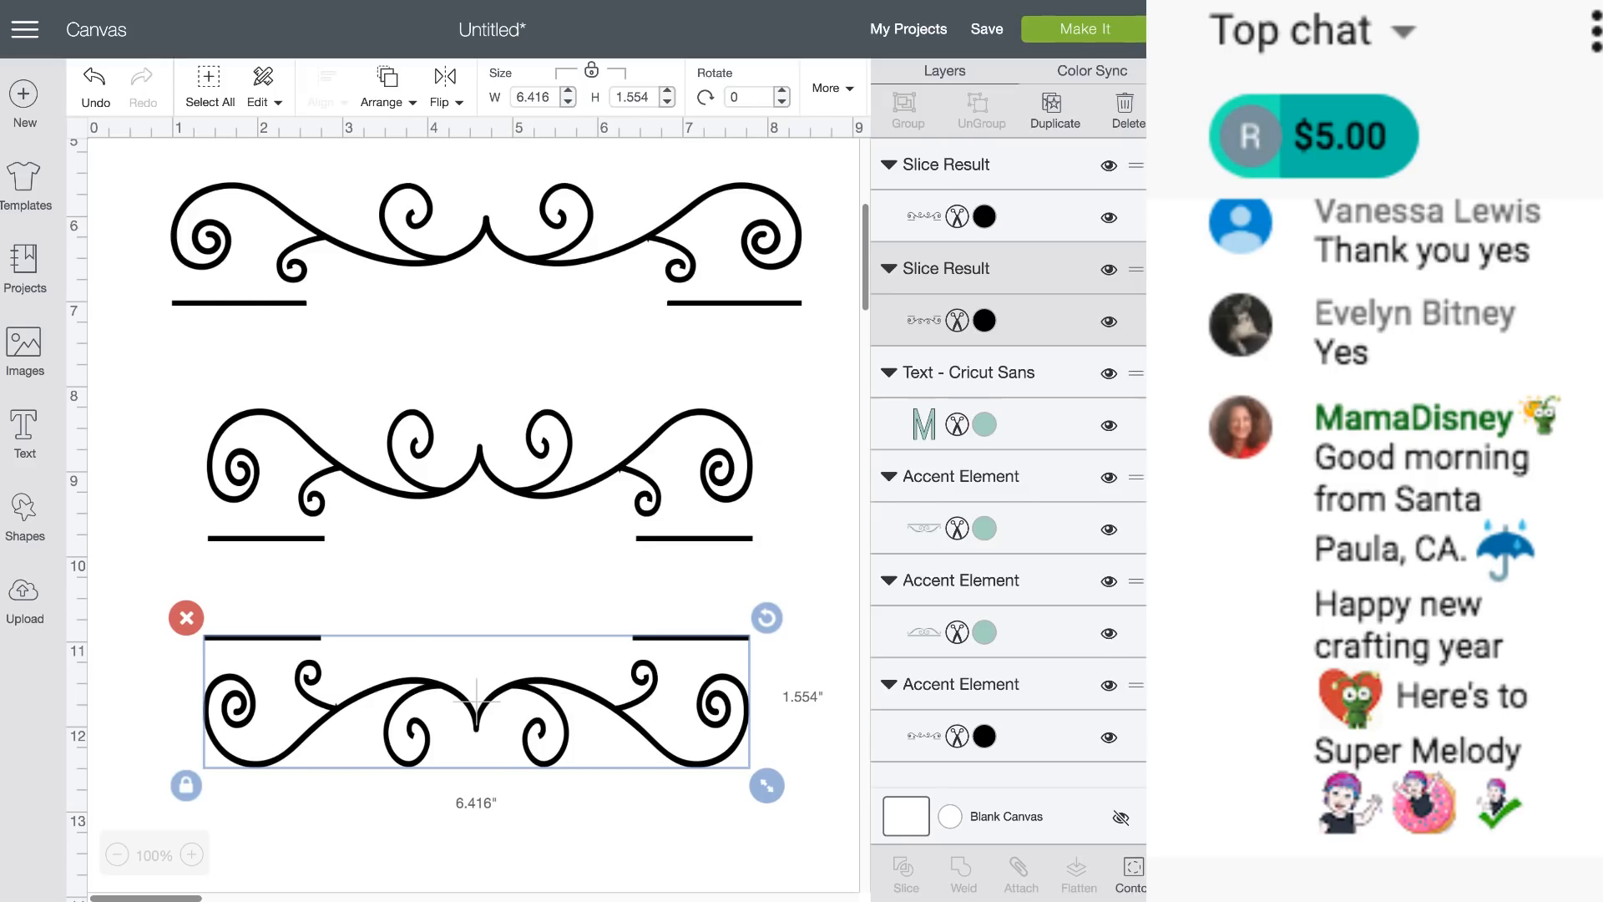
pyautogui.click(28, 354)
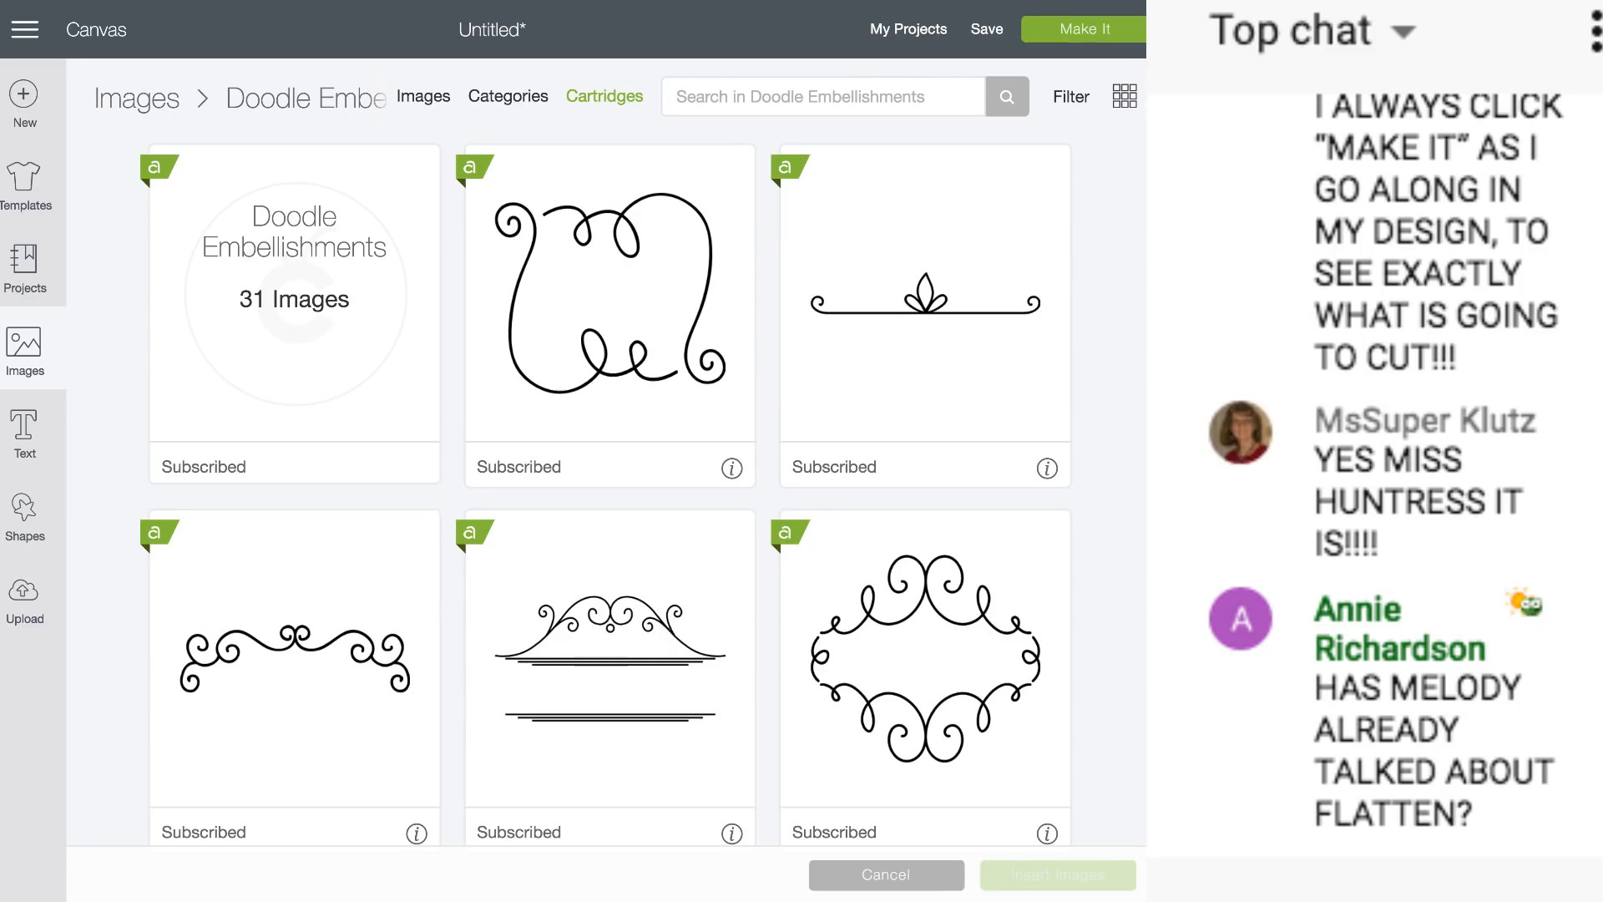
pyautogui.click(38, 355)
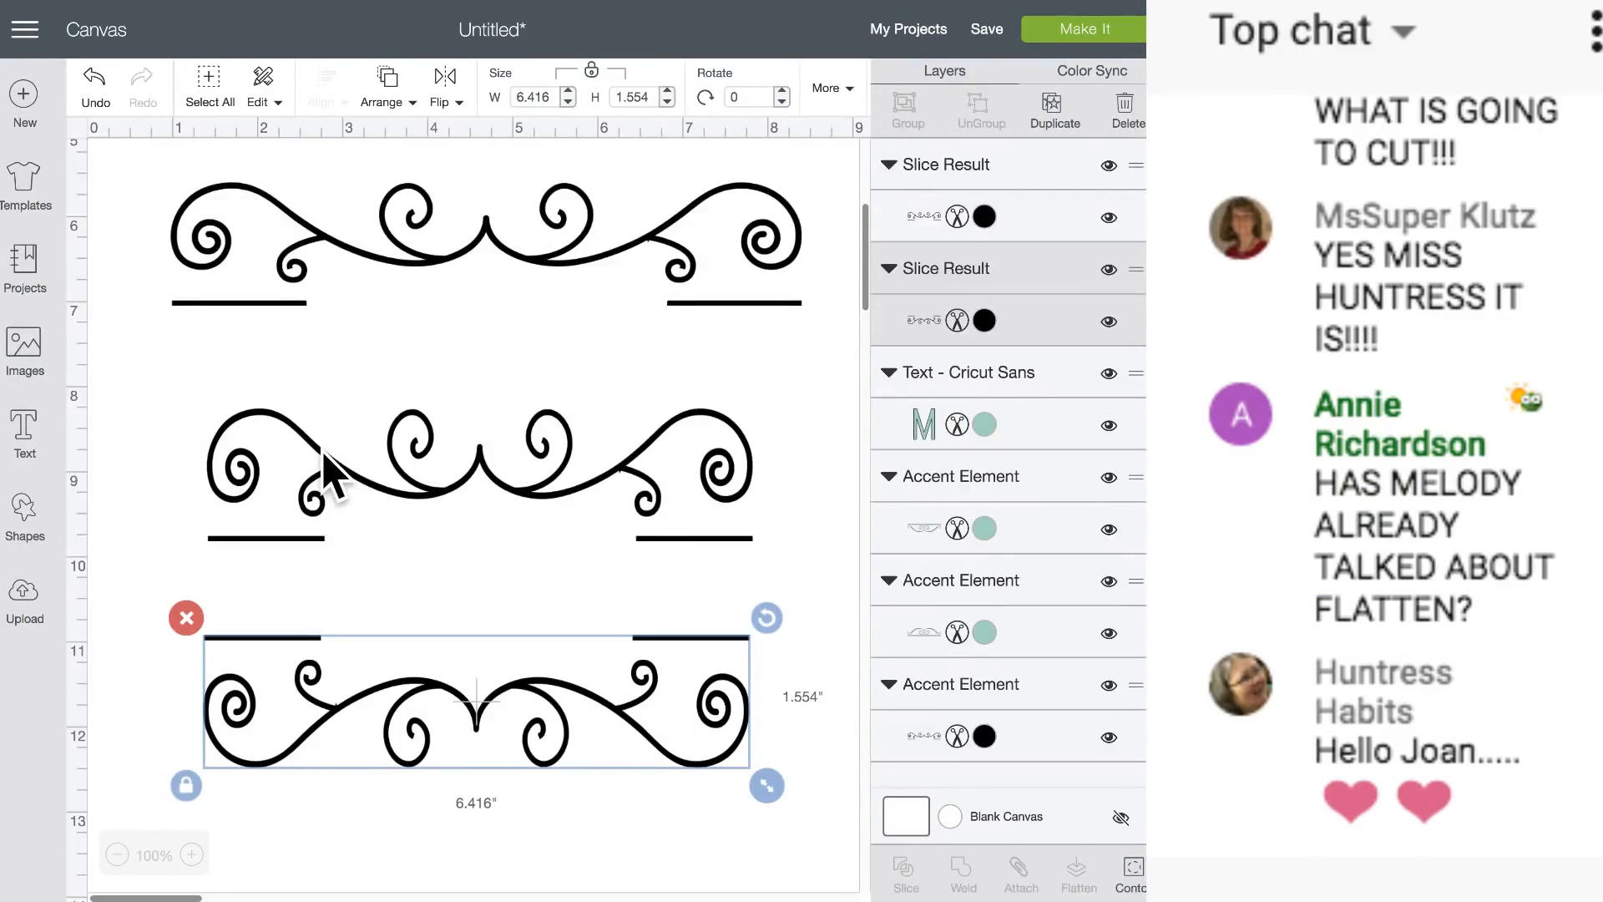
pyautogui.scroll(-3, 332, 465)
pyautogui.moveTo(351, 512)
pyautogui.mouseDown()
pyautogui.moveTo(338, 551)
pyautogui.moveTo(348, 539)
pyautogui.mouseUp()
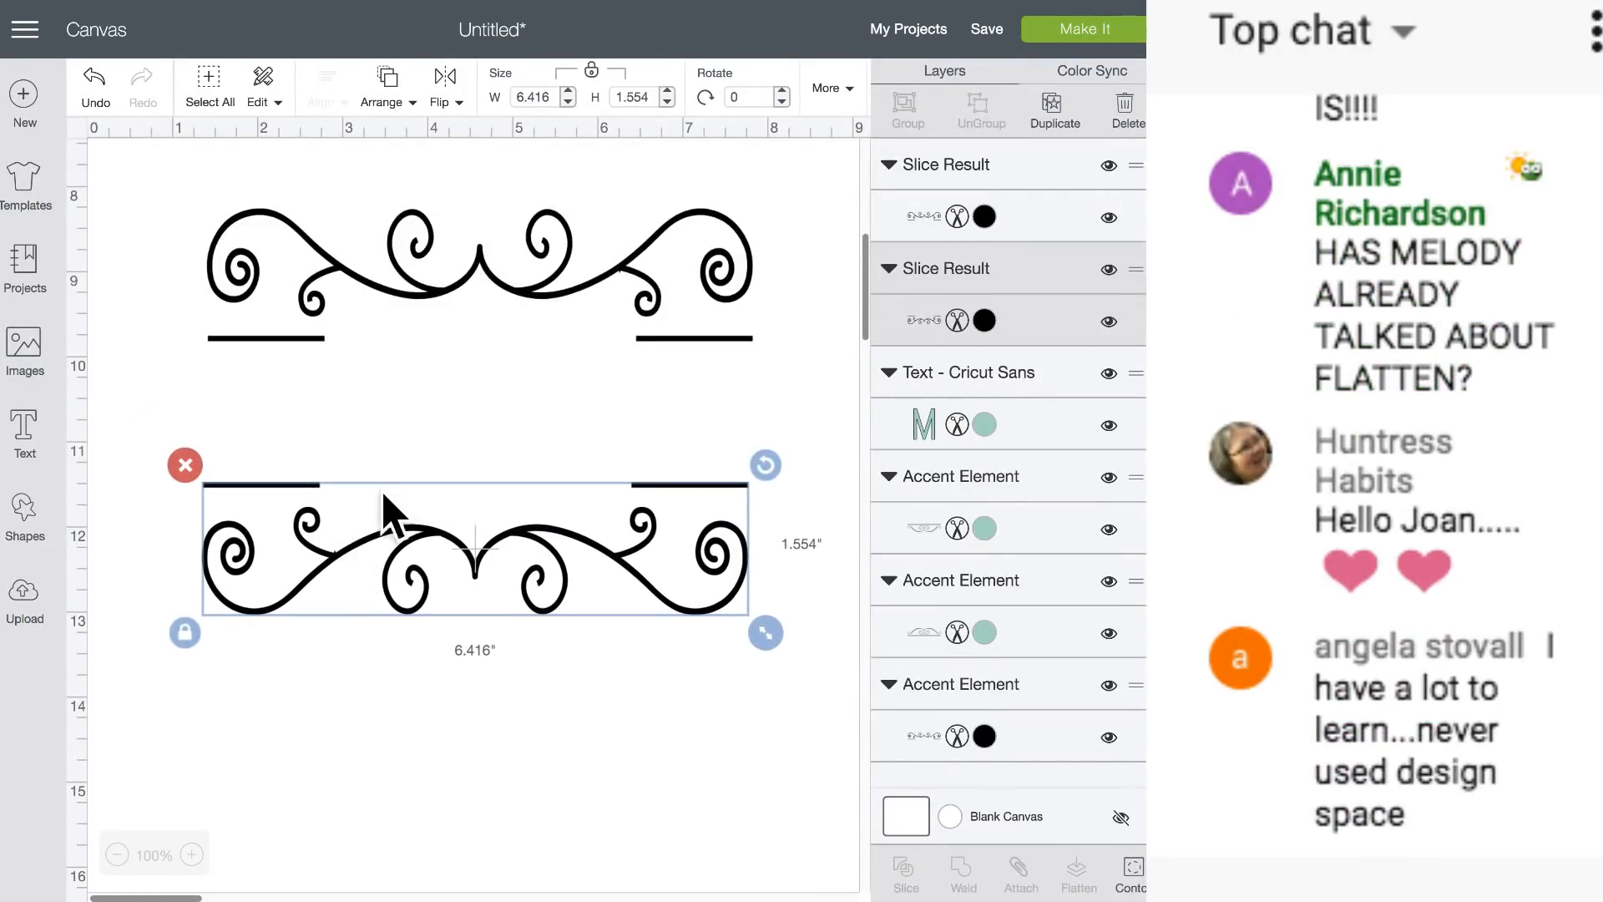
pyautogui.moveTo(310, 297); pyautogui.dragTo(325, 608)
# Examine the hidden and shown contour pieces of the original accent below the name design.
pyautogui.scroll(7, 339, 530)
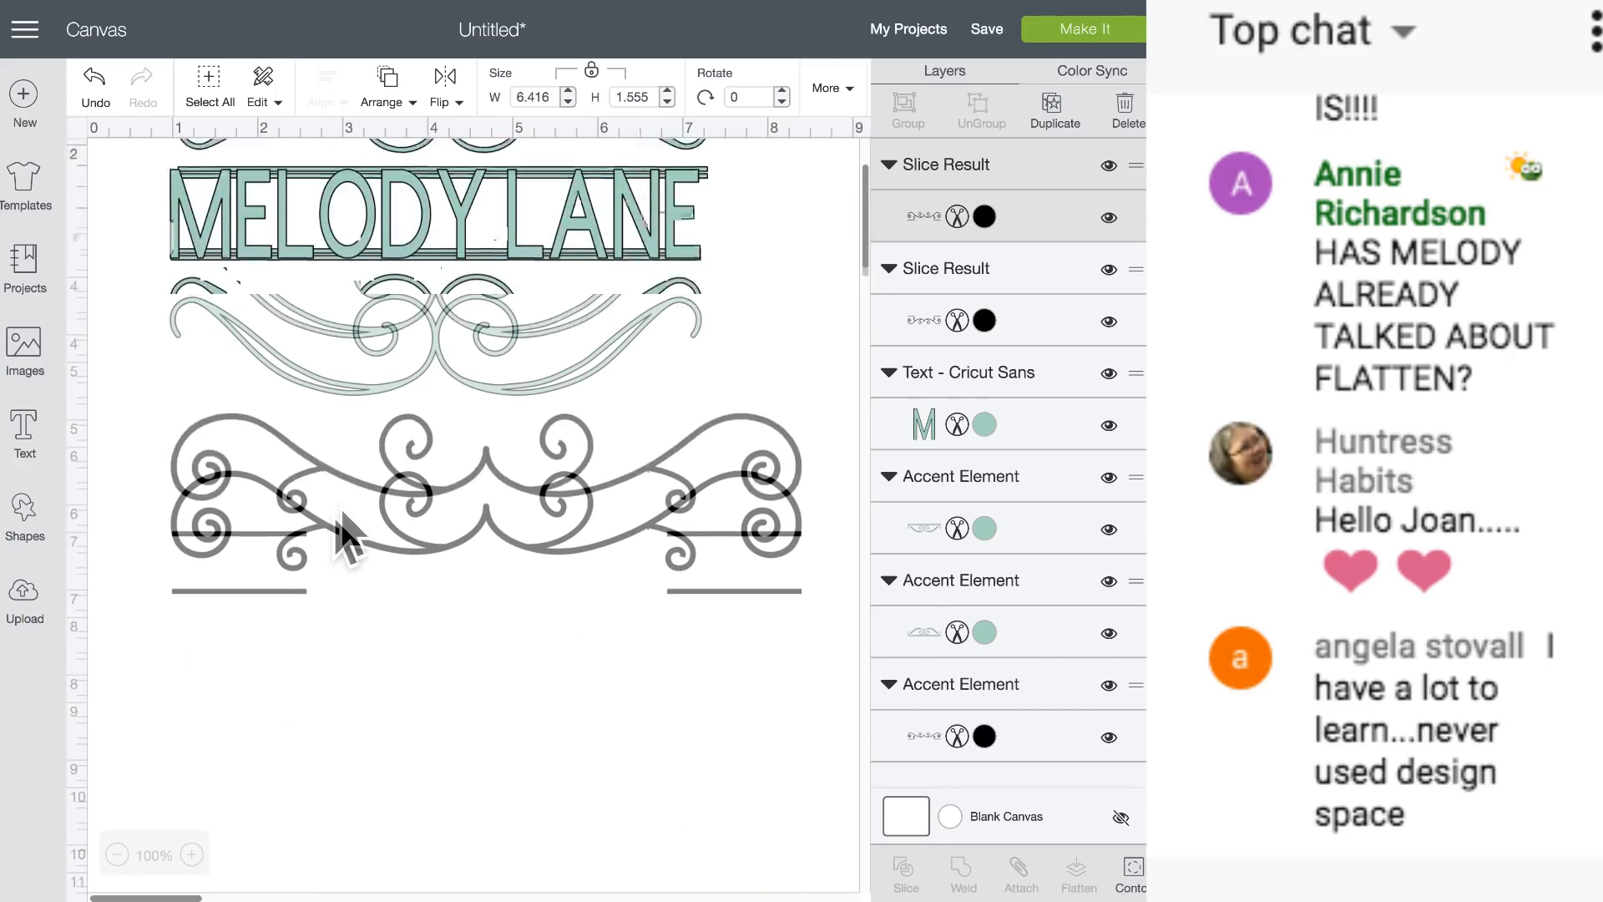
pyautogui.click(351, 518)
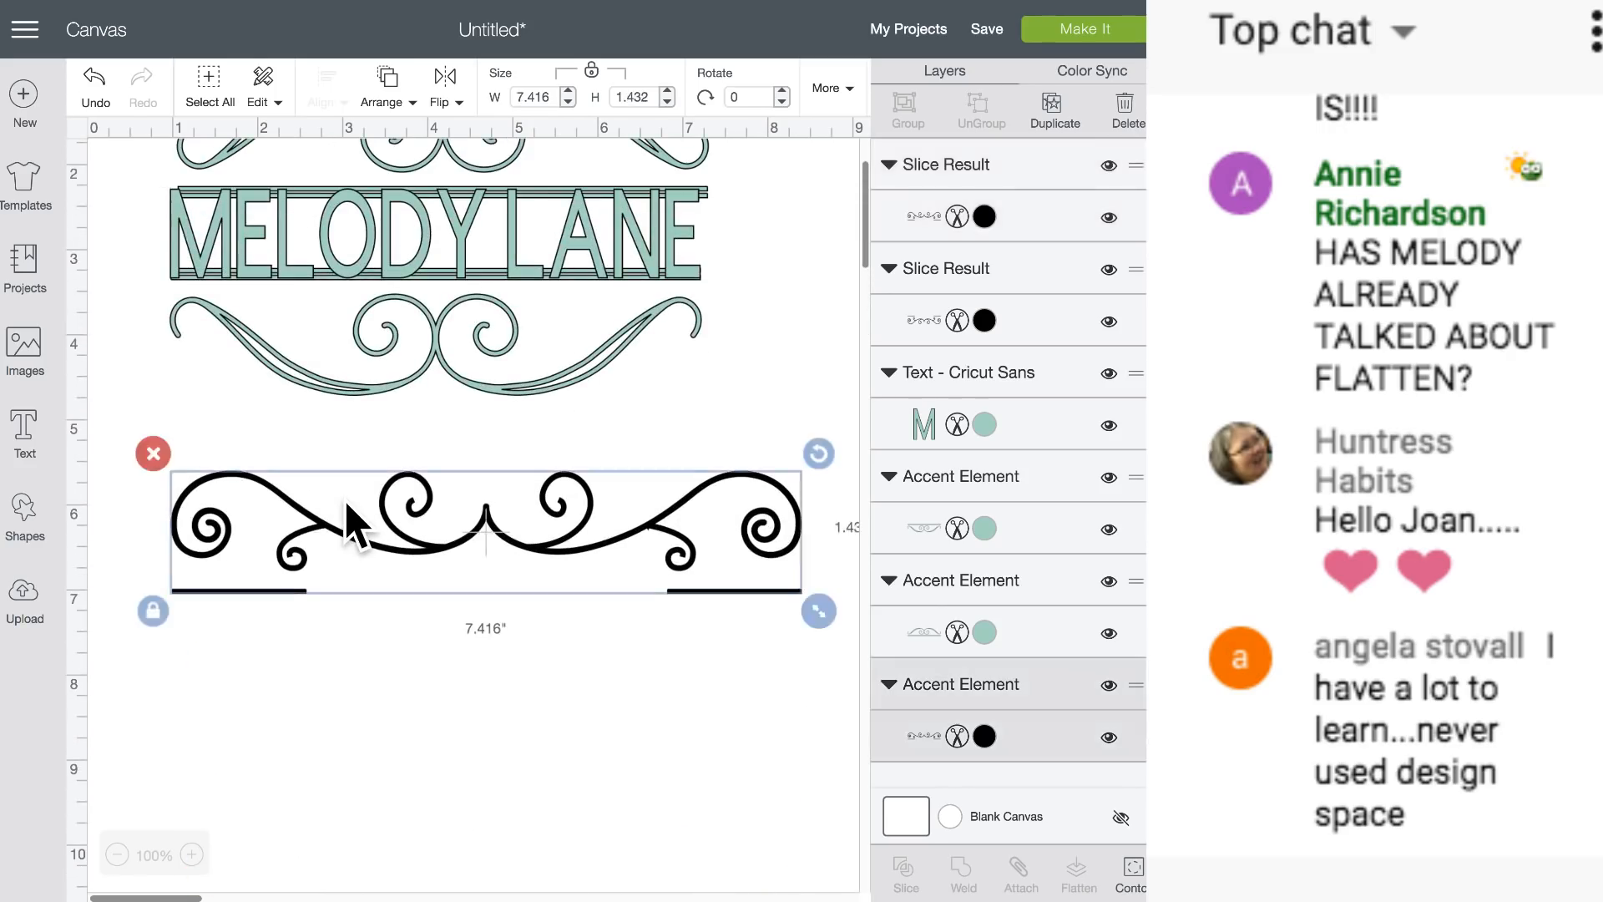
pyautogui.click(1132, 872)
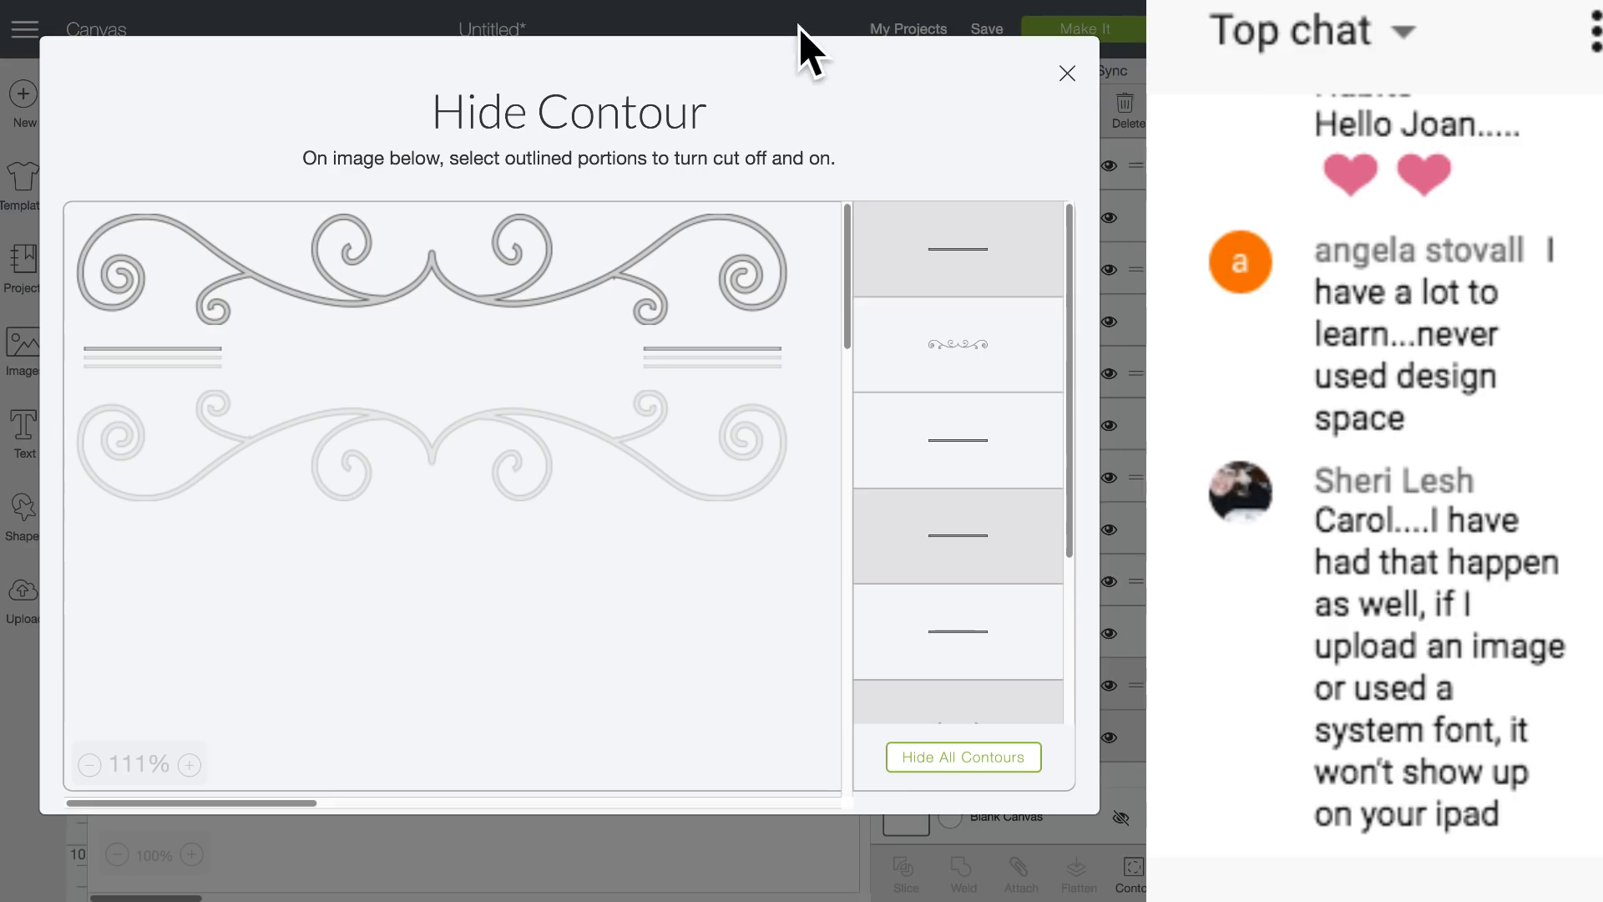
pyautogui.click(764, 25)
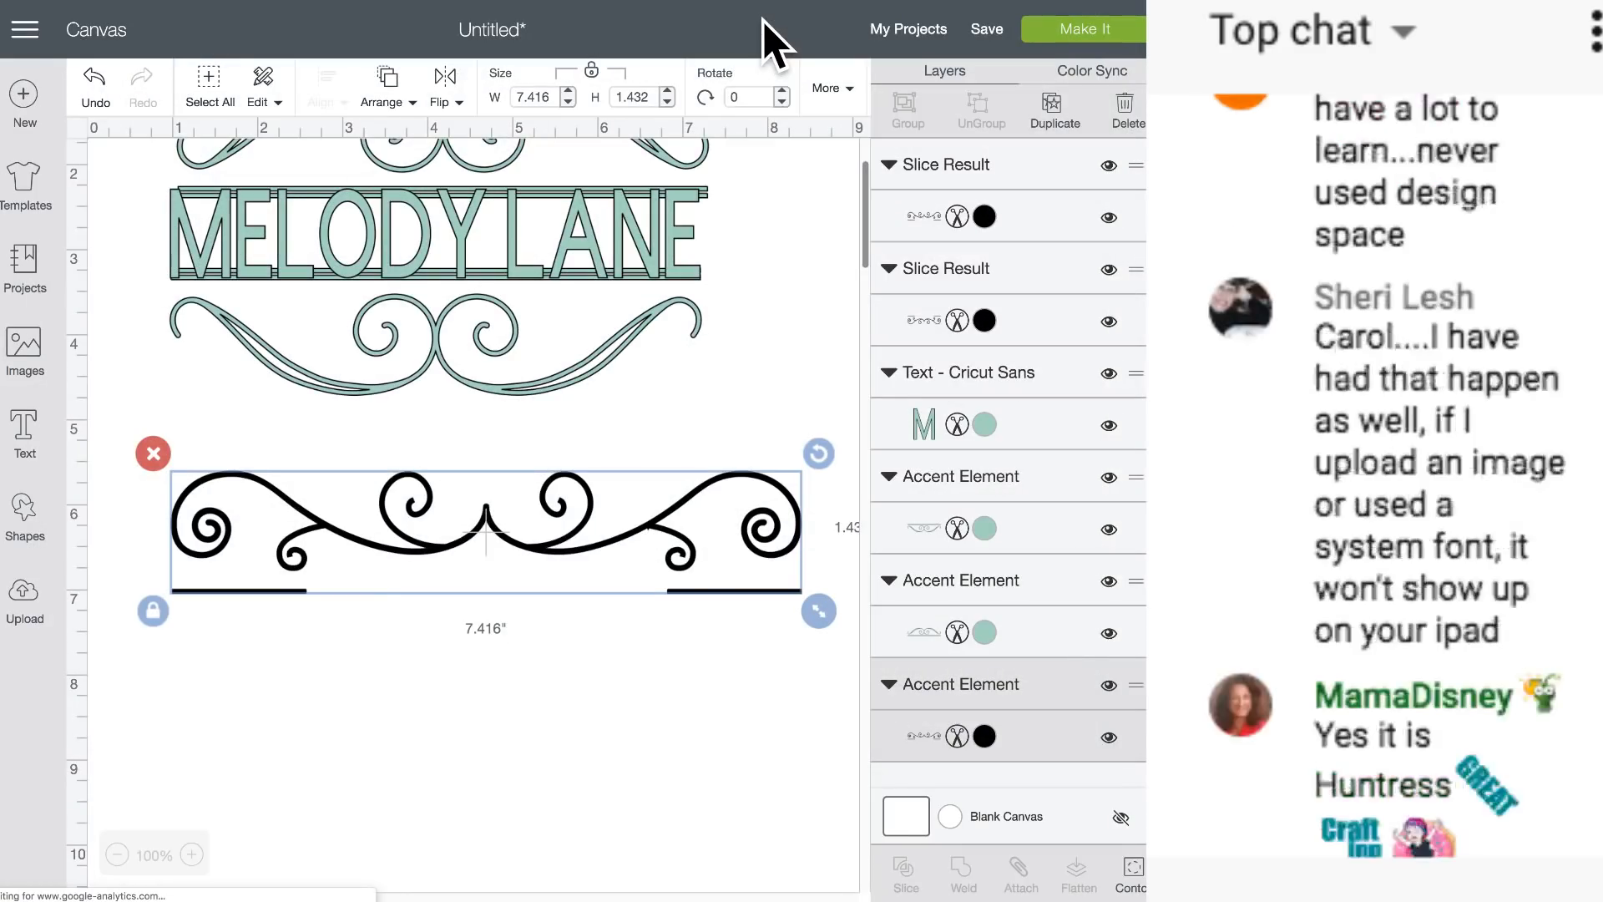
# Duplicate the original accent, flip the copy vertically and place it directly beneath the original as a mirrored lower half.
pyautogui.click(1053, 117)
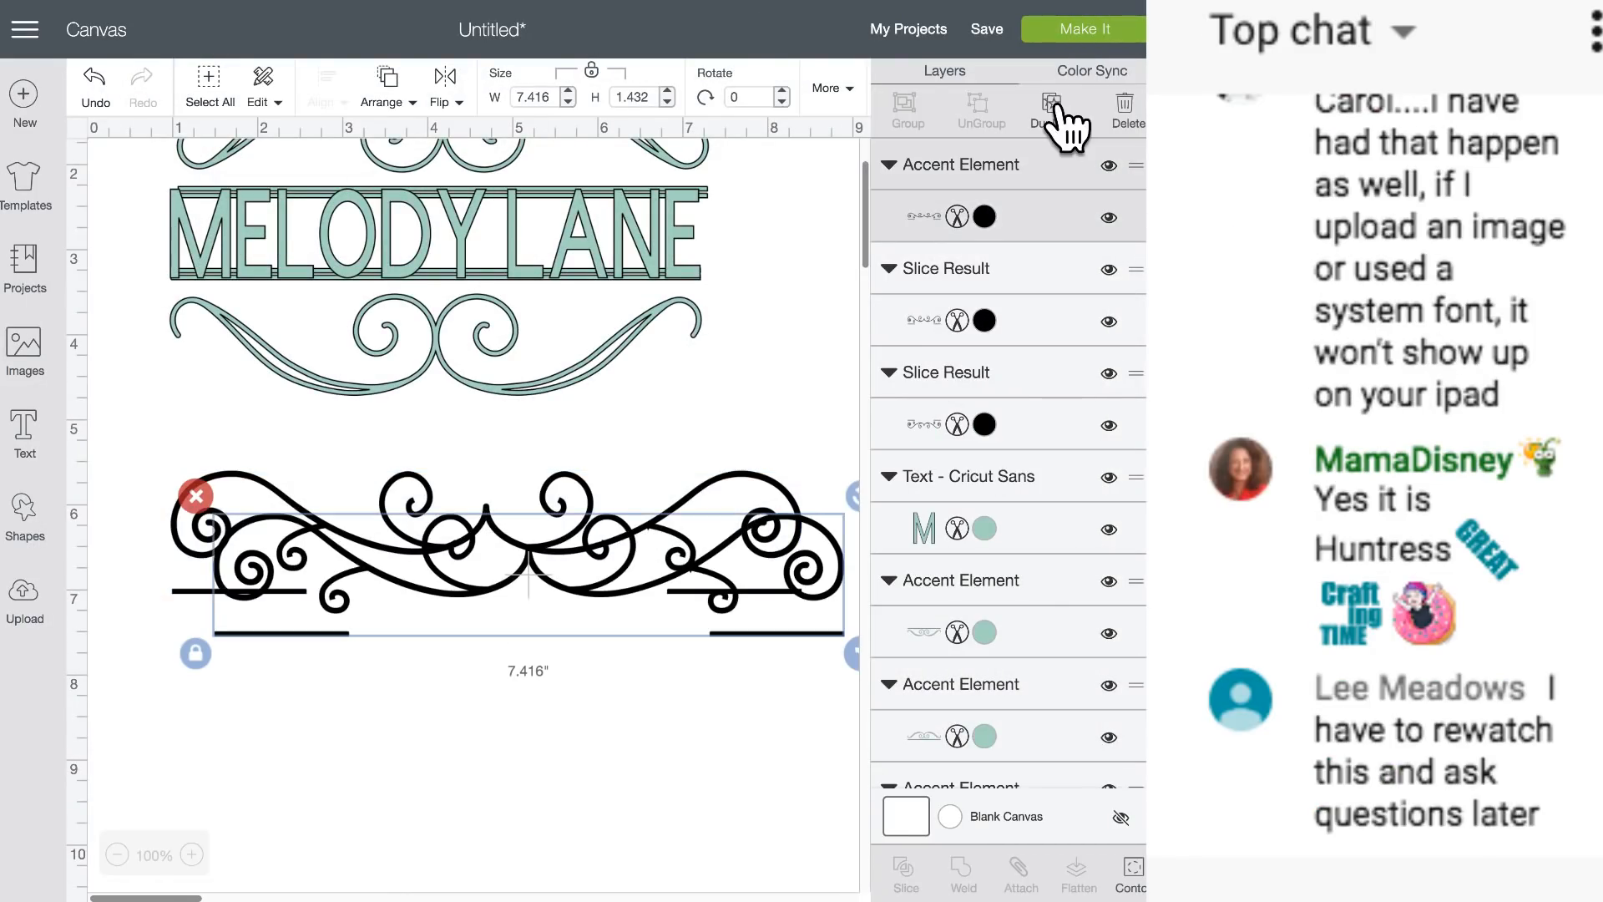
pyautogui.moveTo(608, 561); pyautogui.dragTo(576, 690)
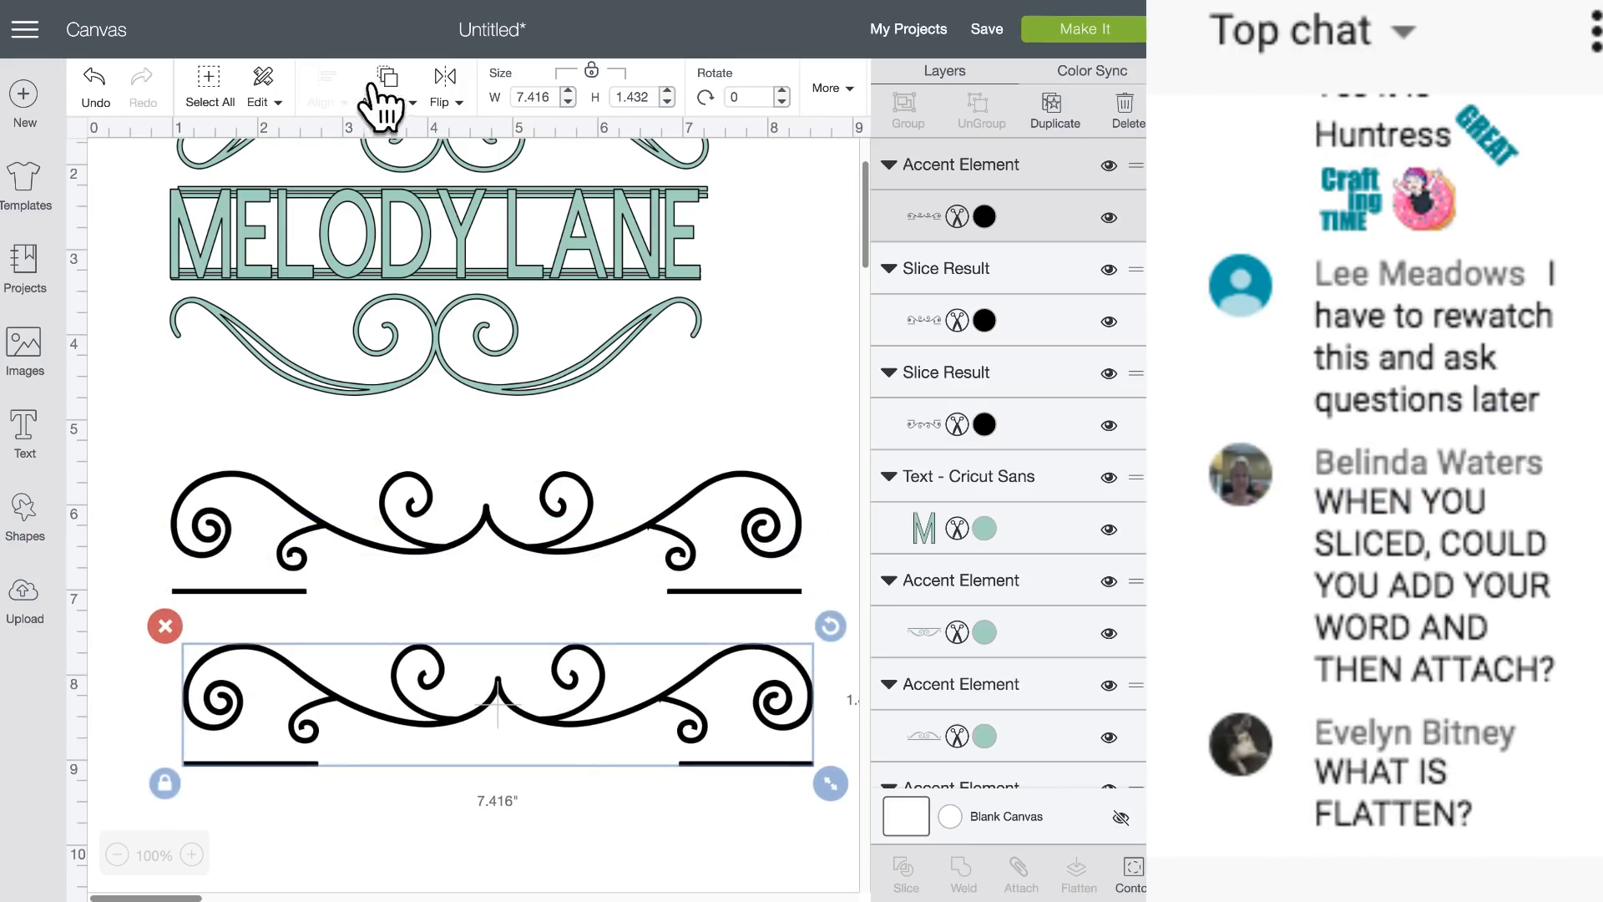
pyautogui.click(449, 83)
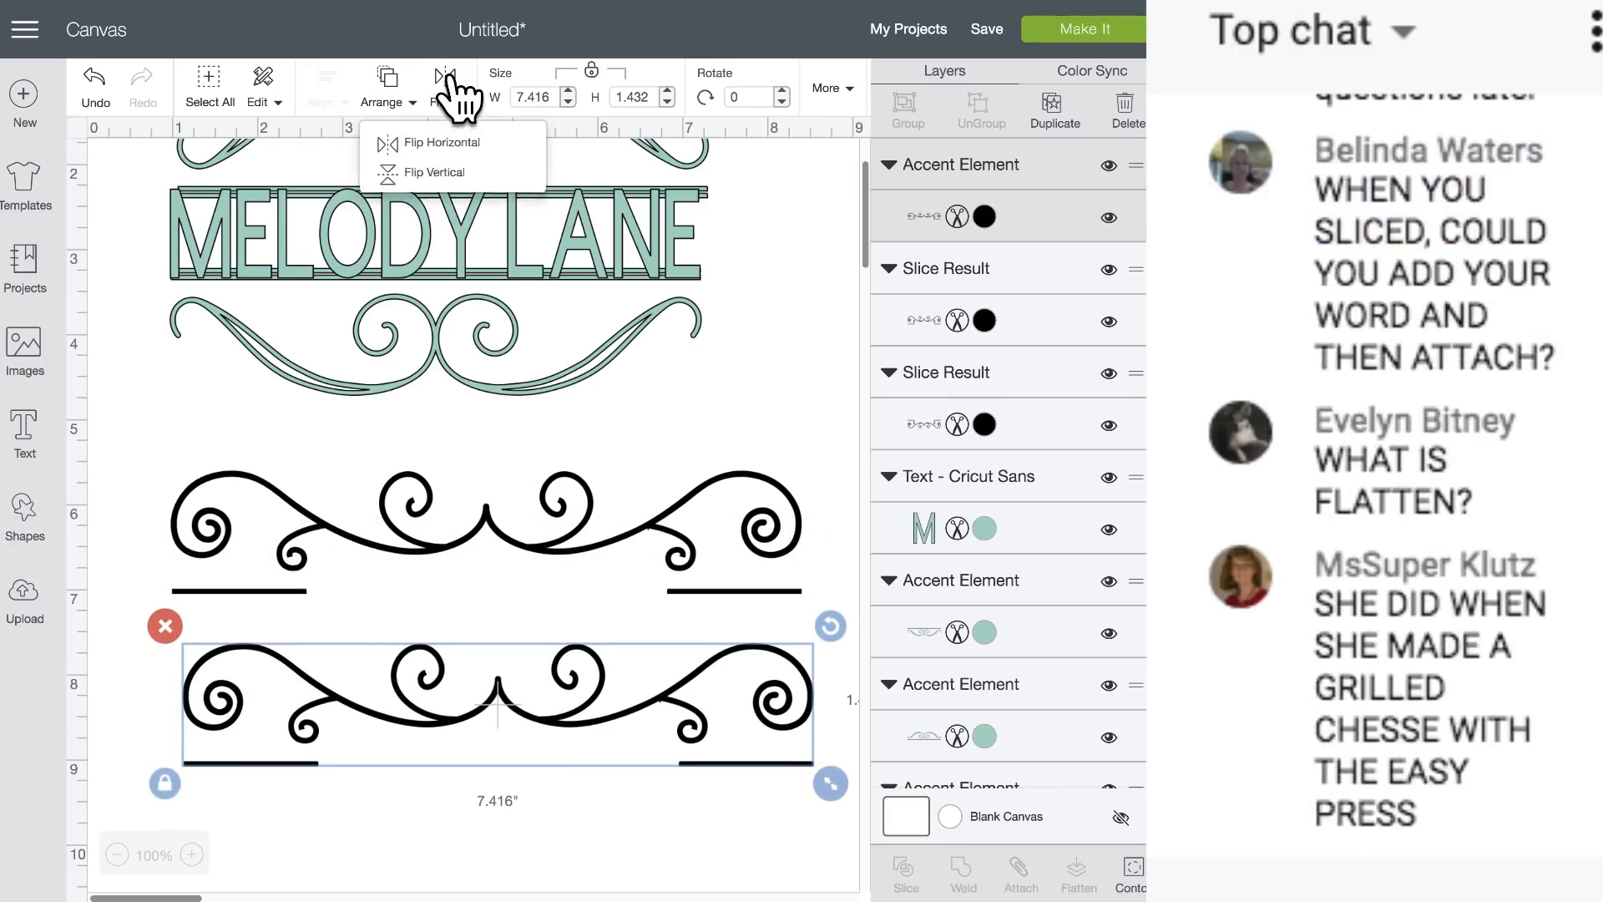
pyautogui.click(441, 175)
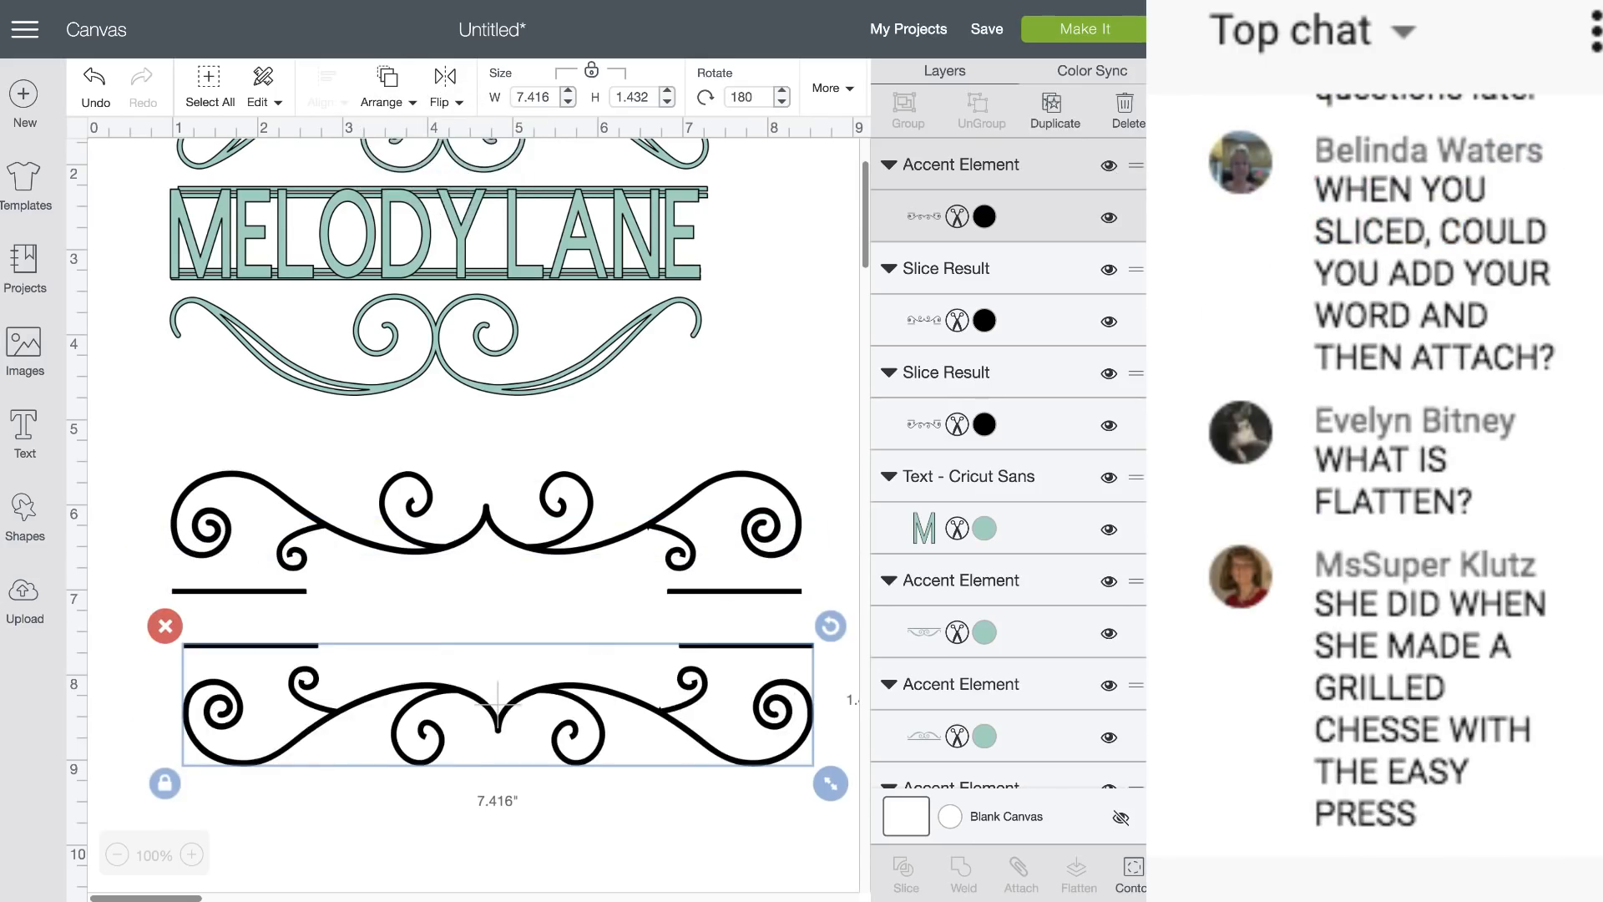
pyautogui.moveTo(592, 727)
pyautogui.mouseDown()
pyautogui.moveTo(583, 660)
pyautogui.moveTo(582, 756)
pyautogui.moveTo(582, 718)
pyautogui.mouseUp()
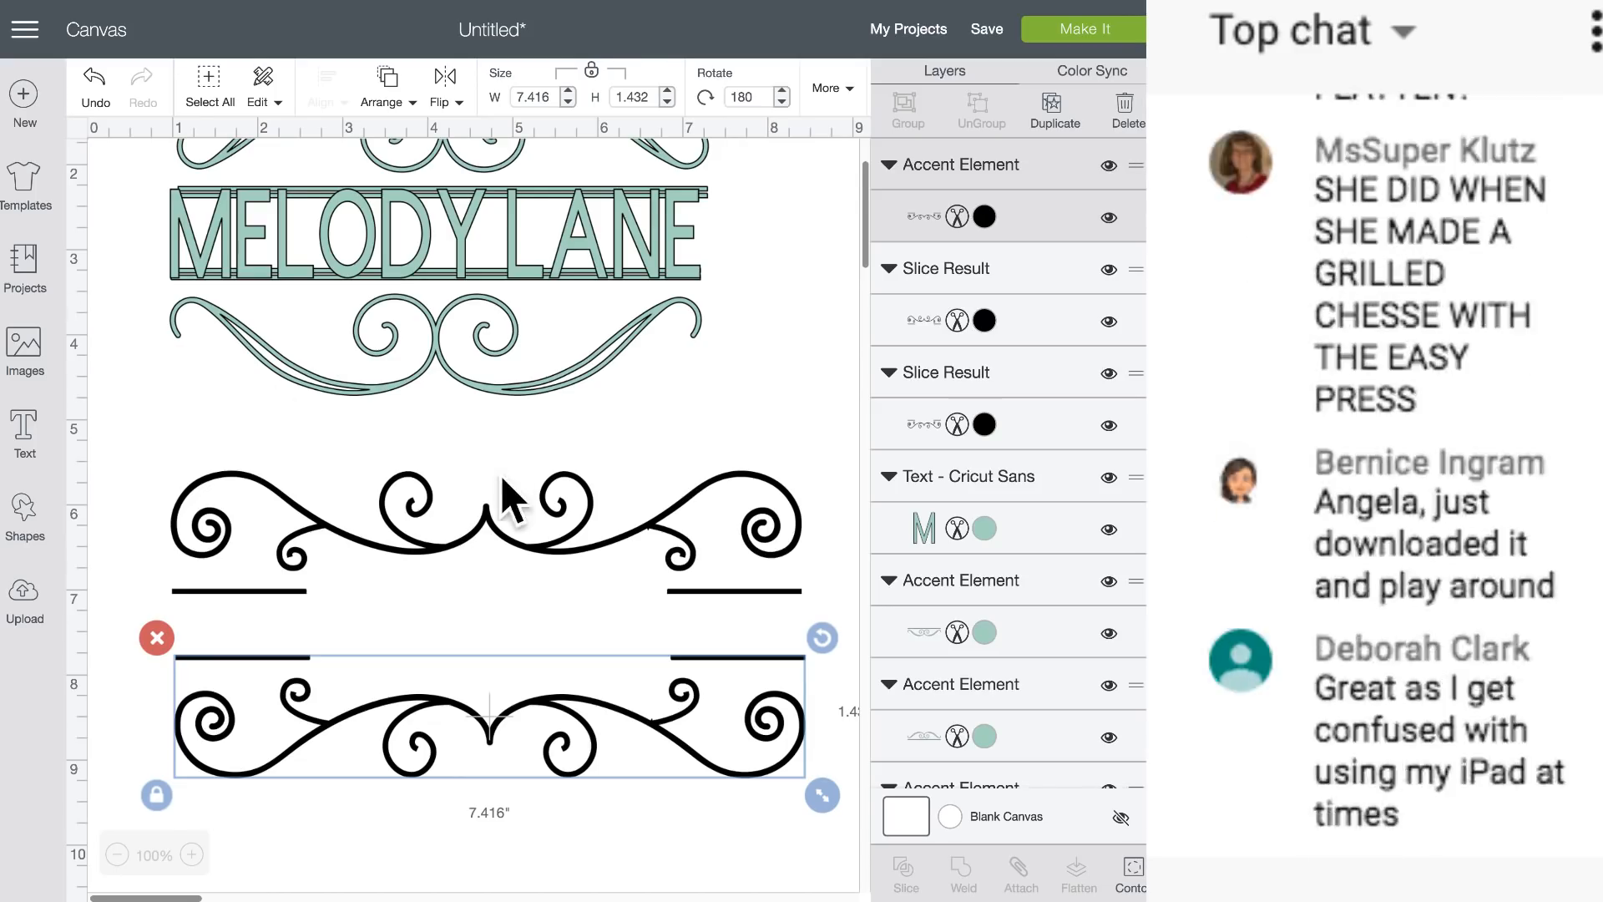
pyautogui.scroll(-1, 454, 672)
pyautogui.scroll(-2, 449, 664)
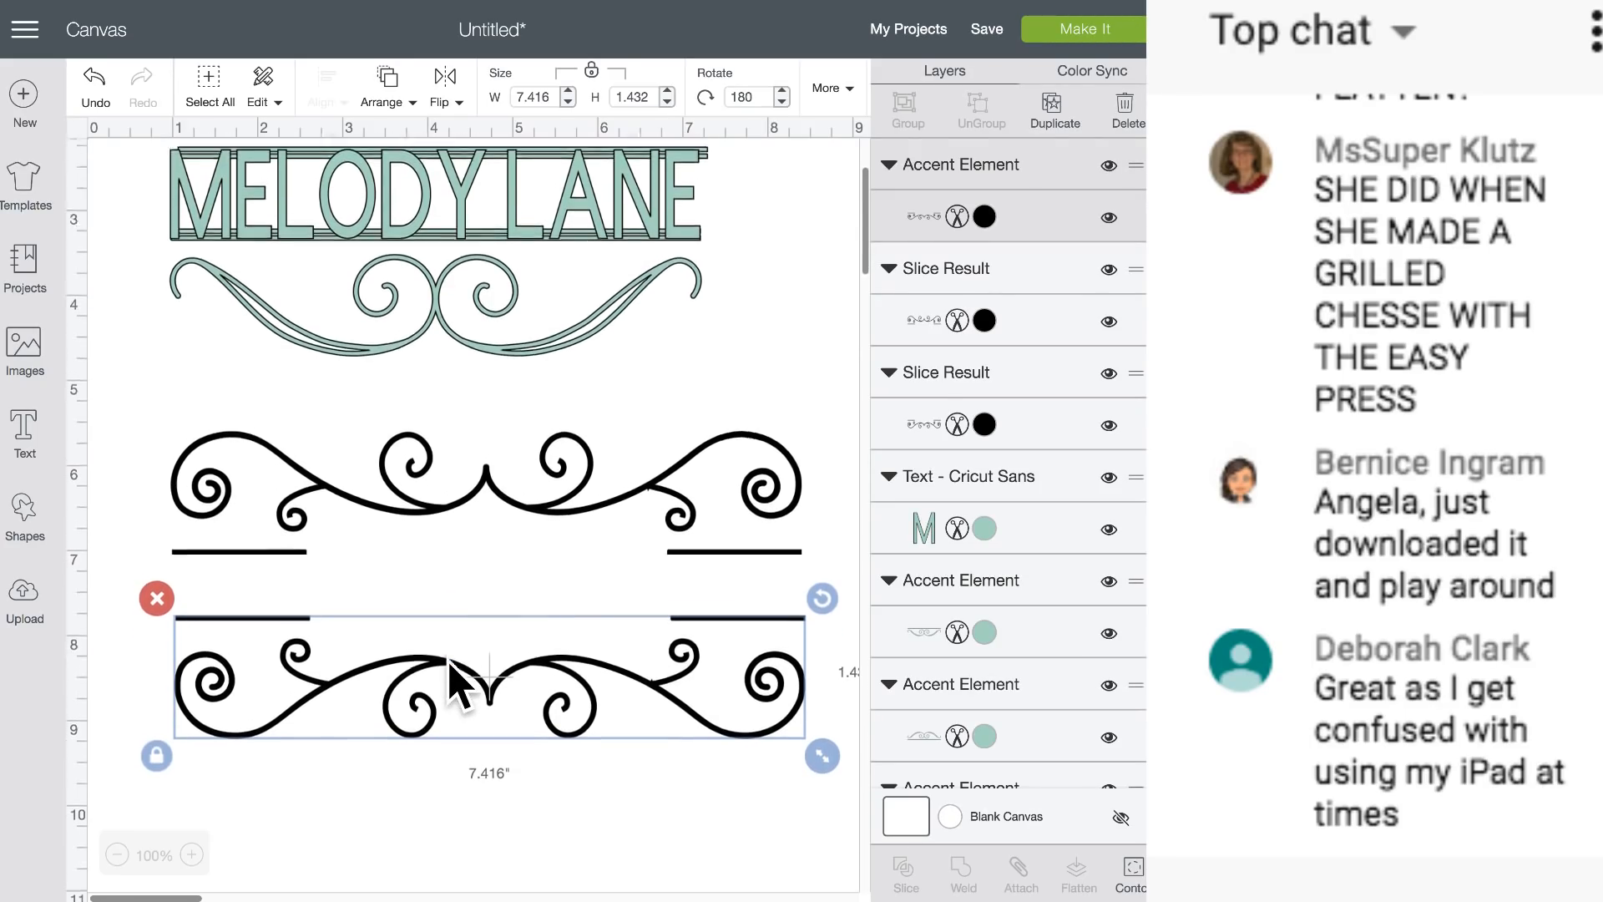
pyautogui.moveTo(418, 666); pyautogui.dragTo(429, 518)
# Browse the full image library instead of the Doodle Embellishments cartridge.
pyautogui.scroll(-15, 420, 643)
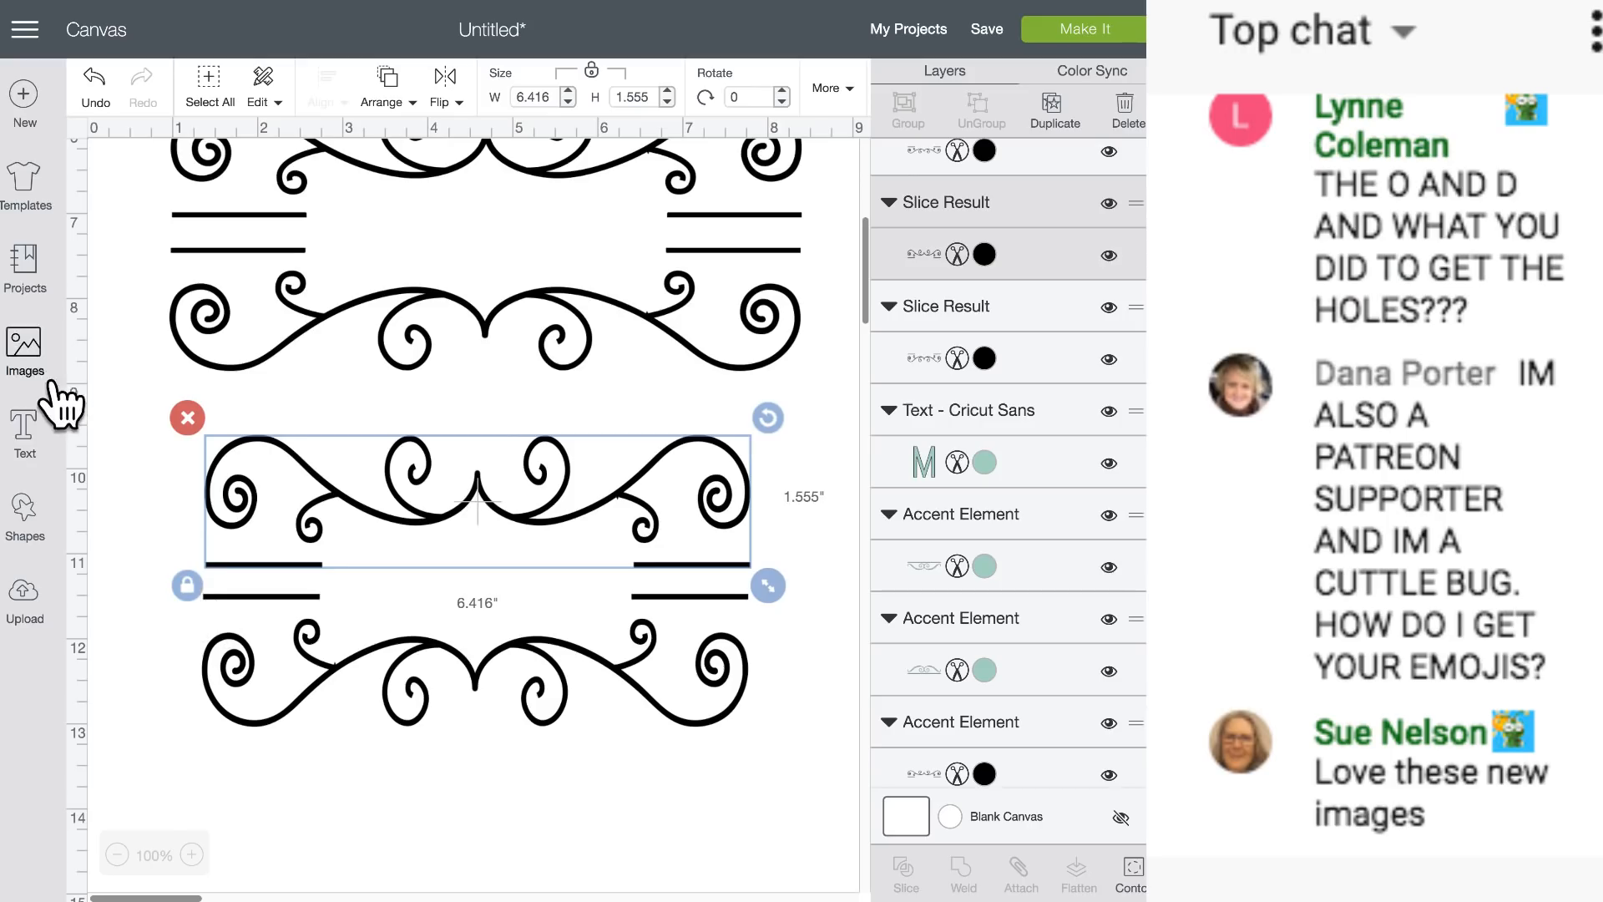
pyautogui.click(25, 351)
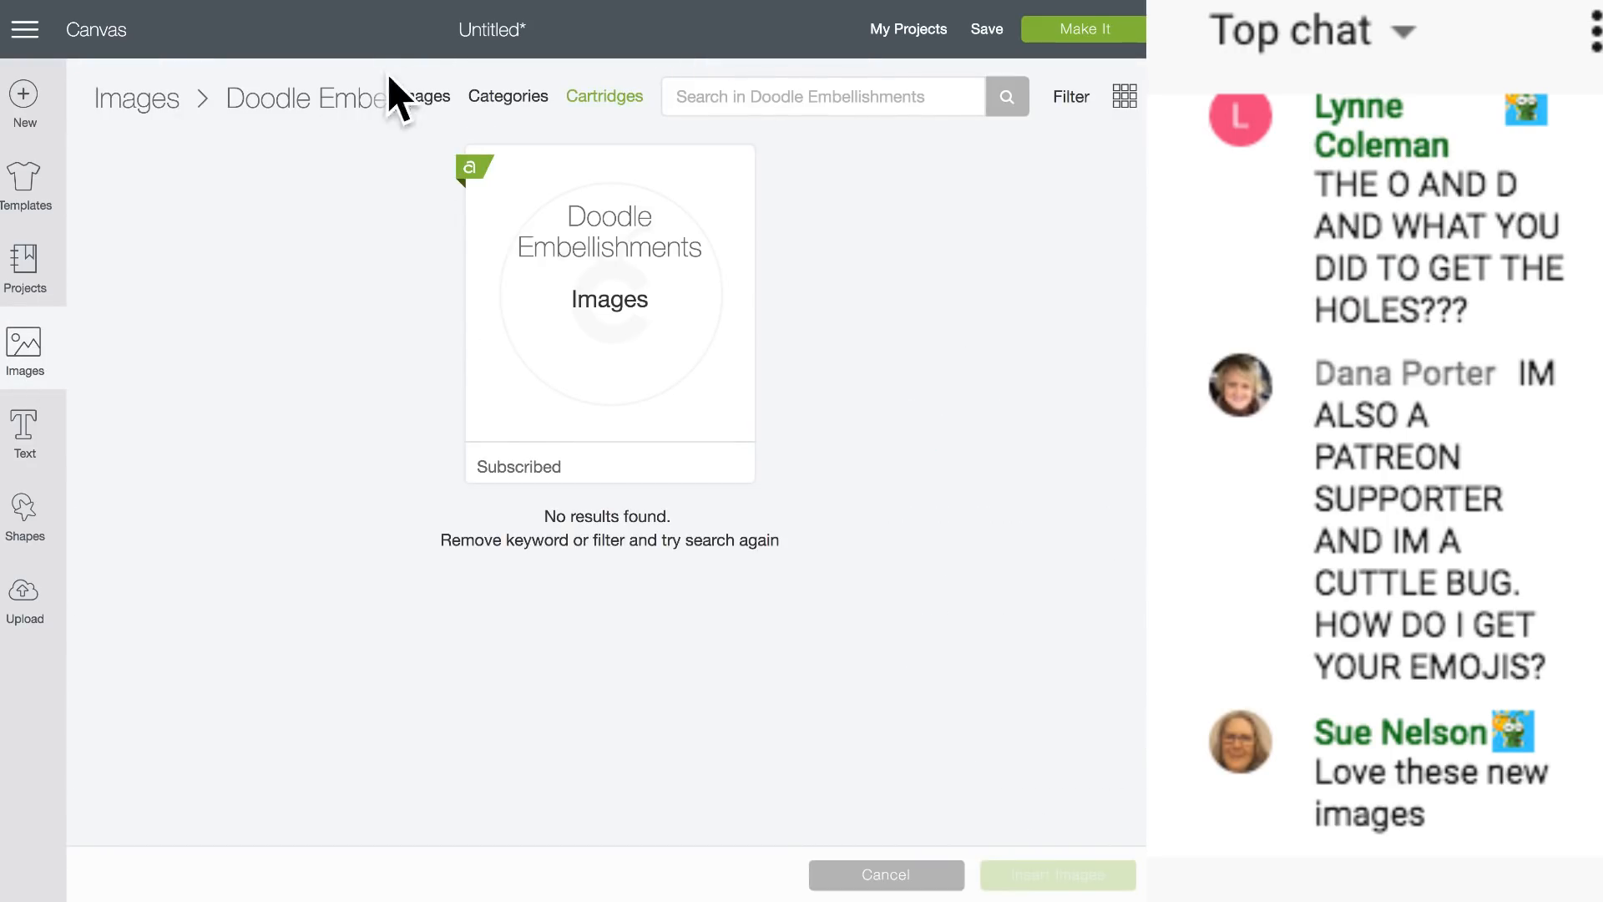
pyautogui.click(435, 117)
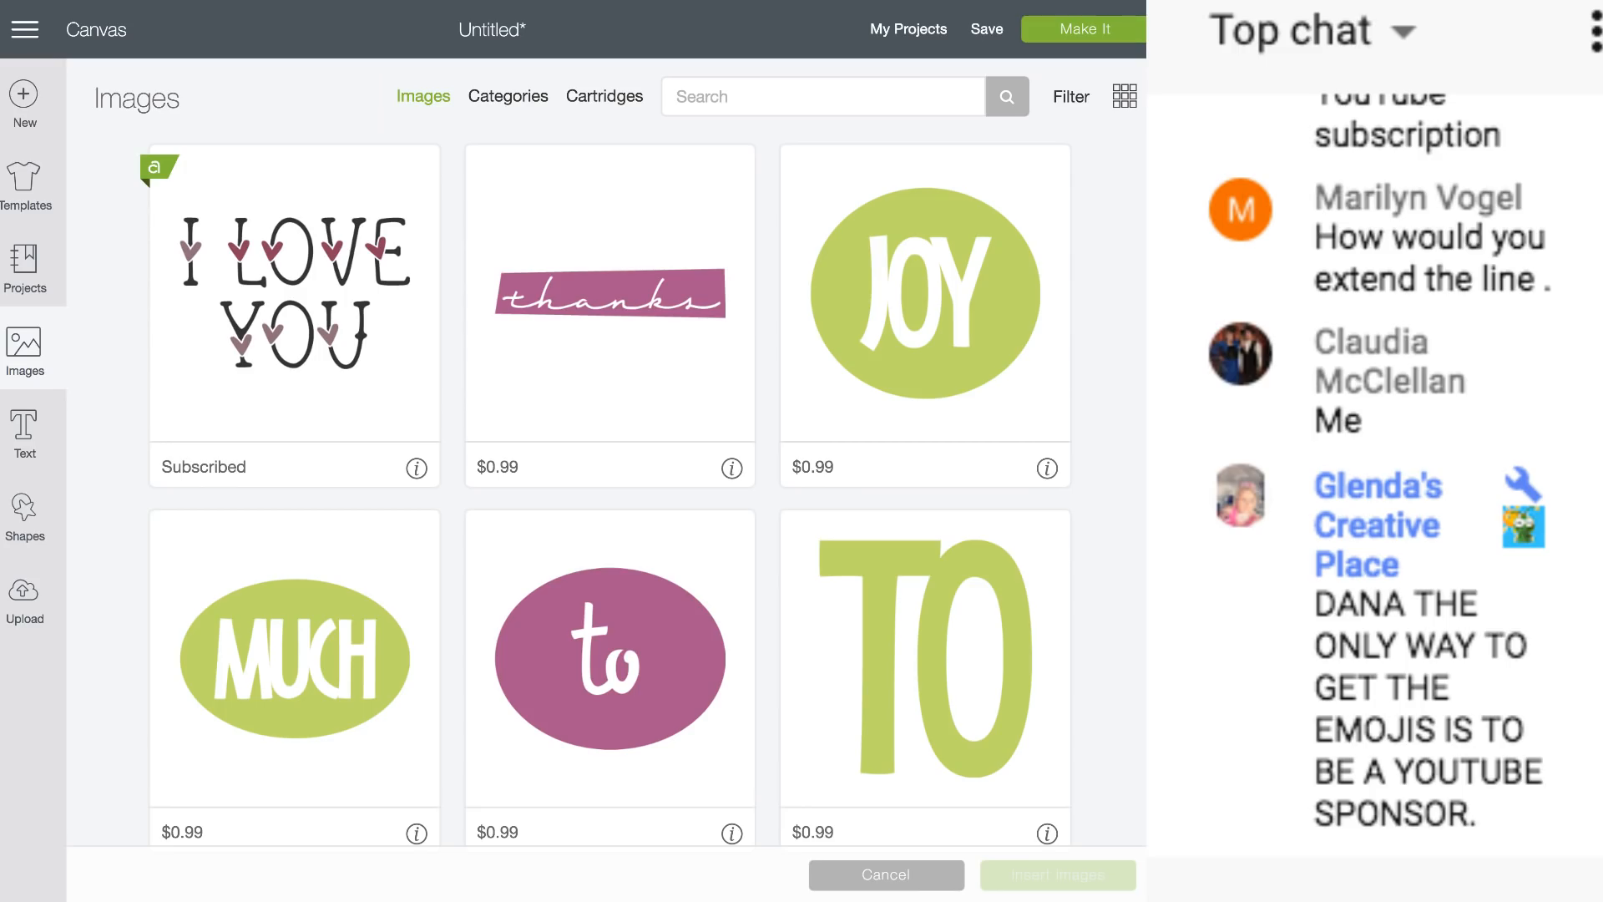
pyautogui.scroll(-1, 400, 530)
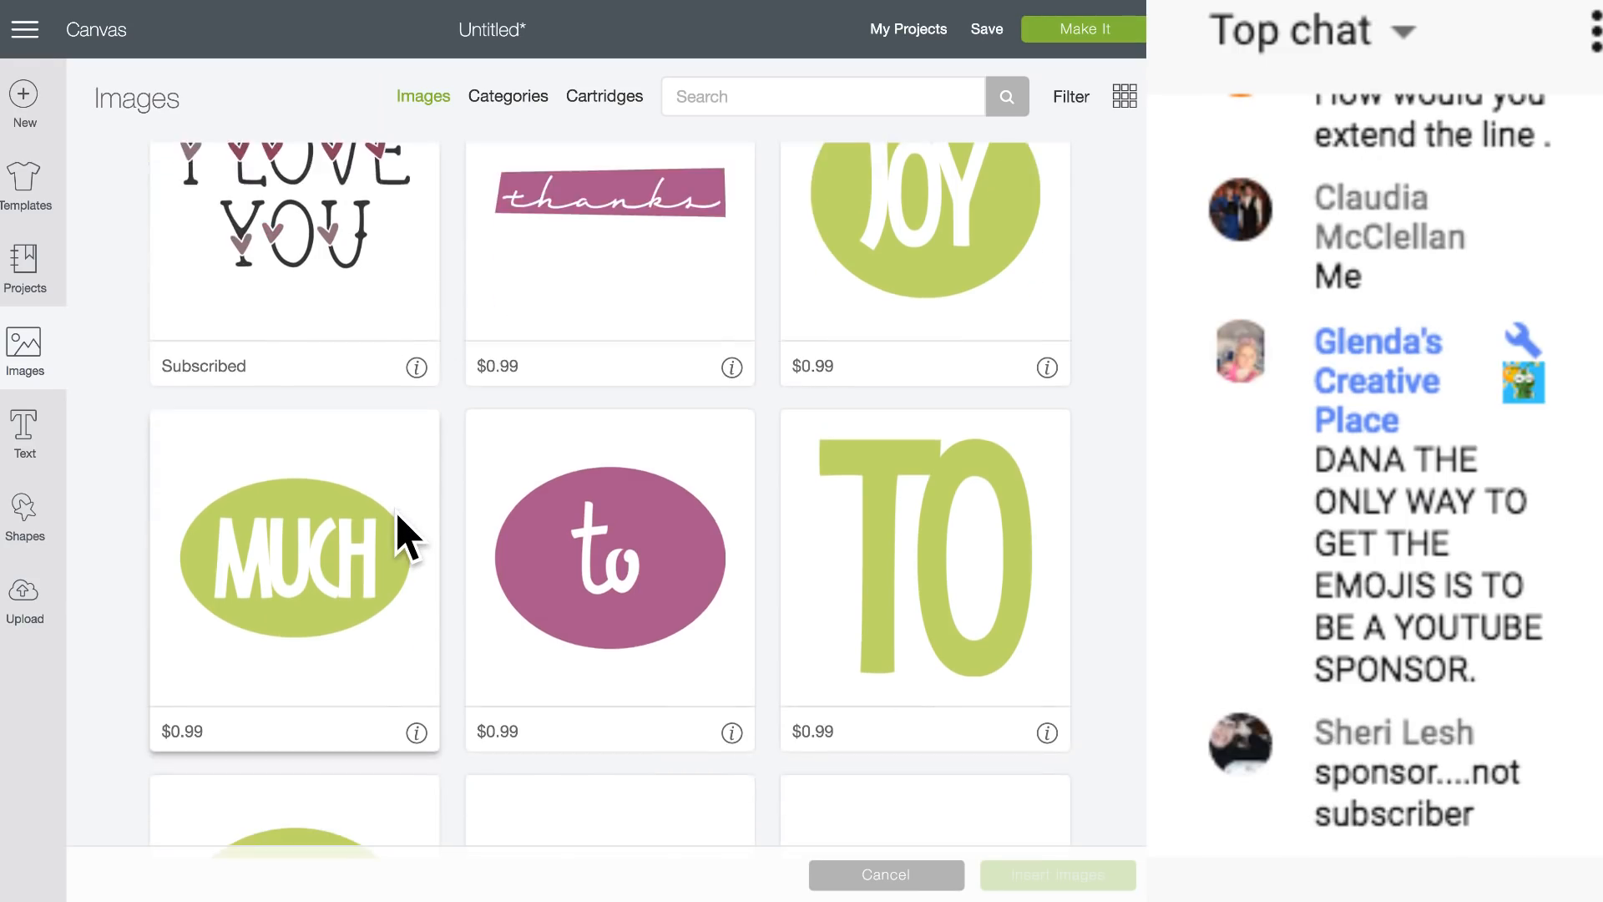
pyautogui.scroll(-9, 399, 530)
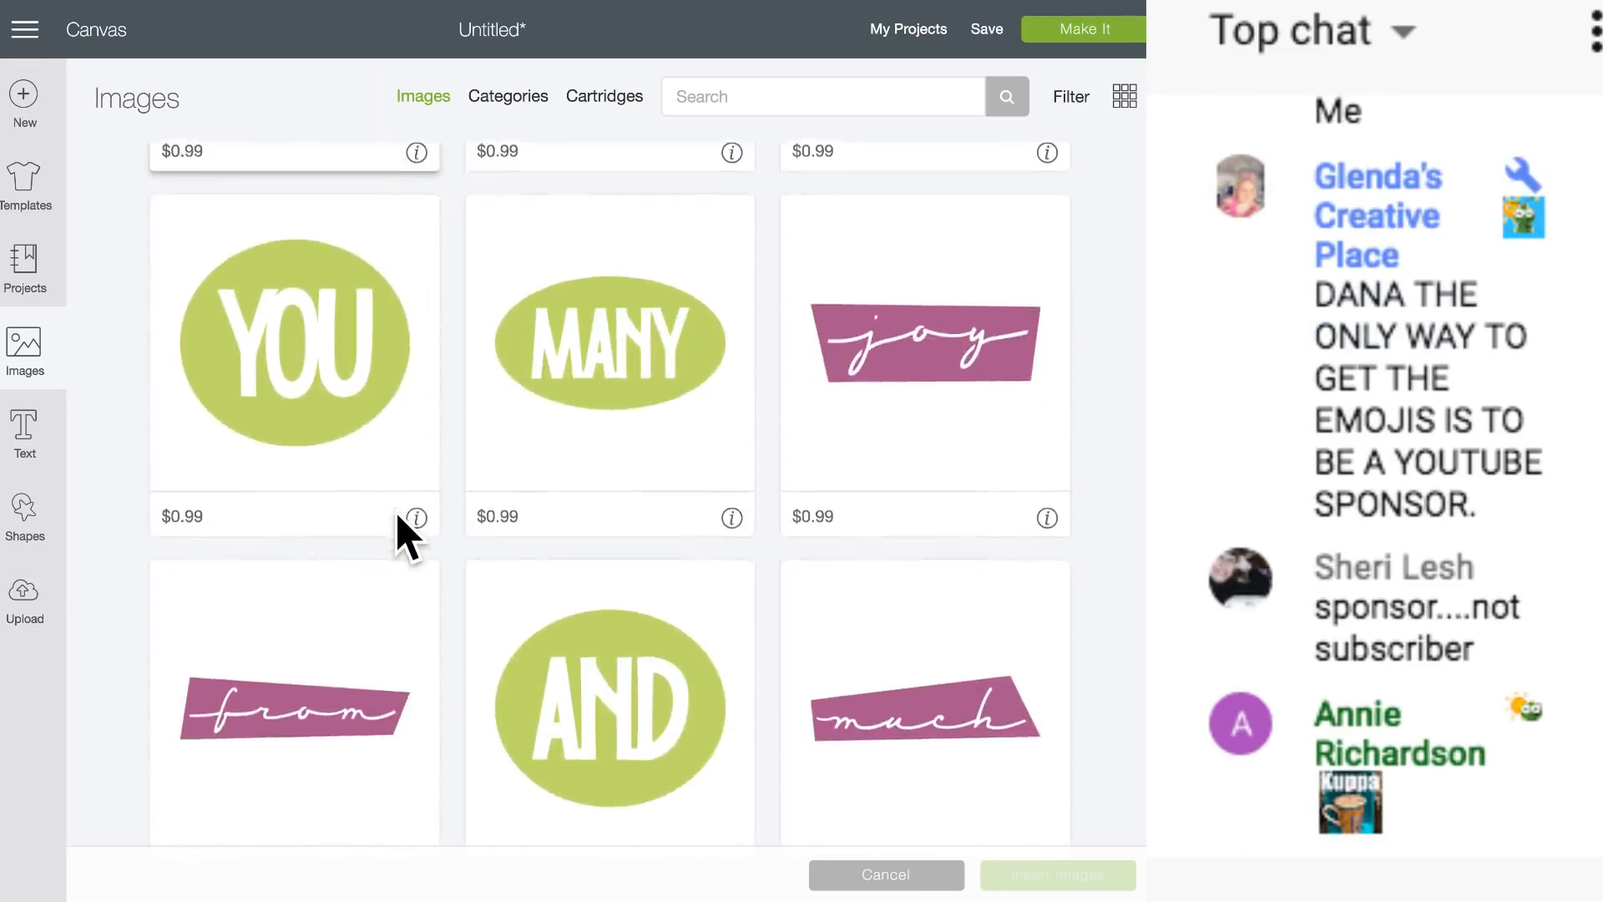
pyautogui.scroll(-5, 399, 530)
pyautogui.scroll(4, 400, 531)
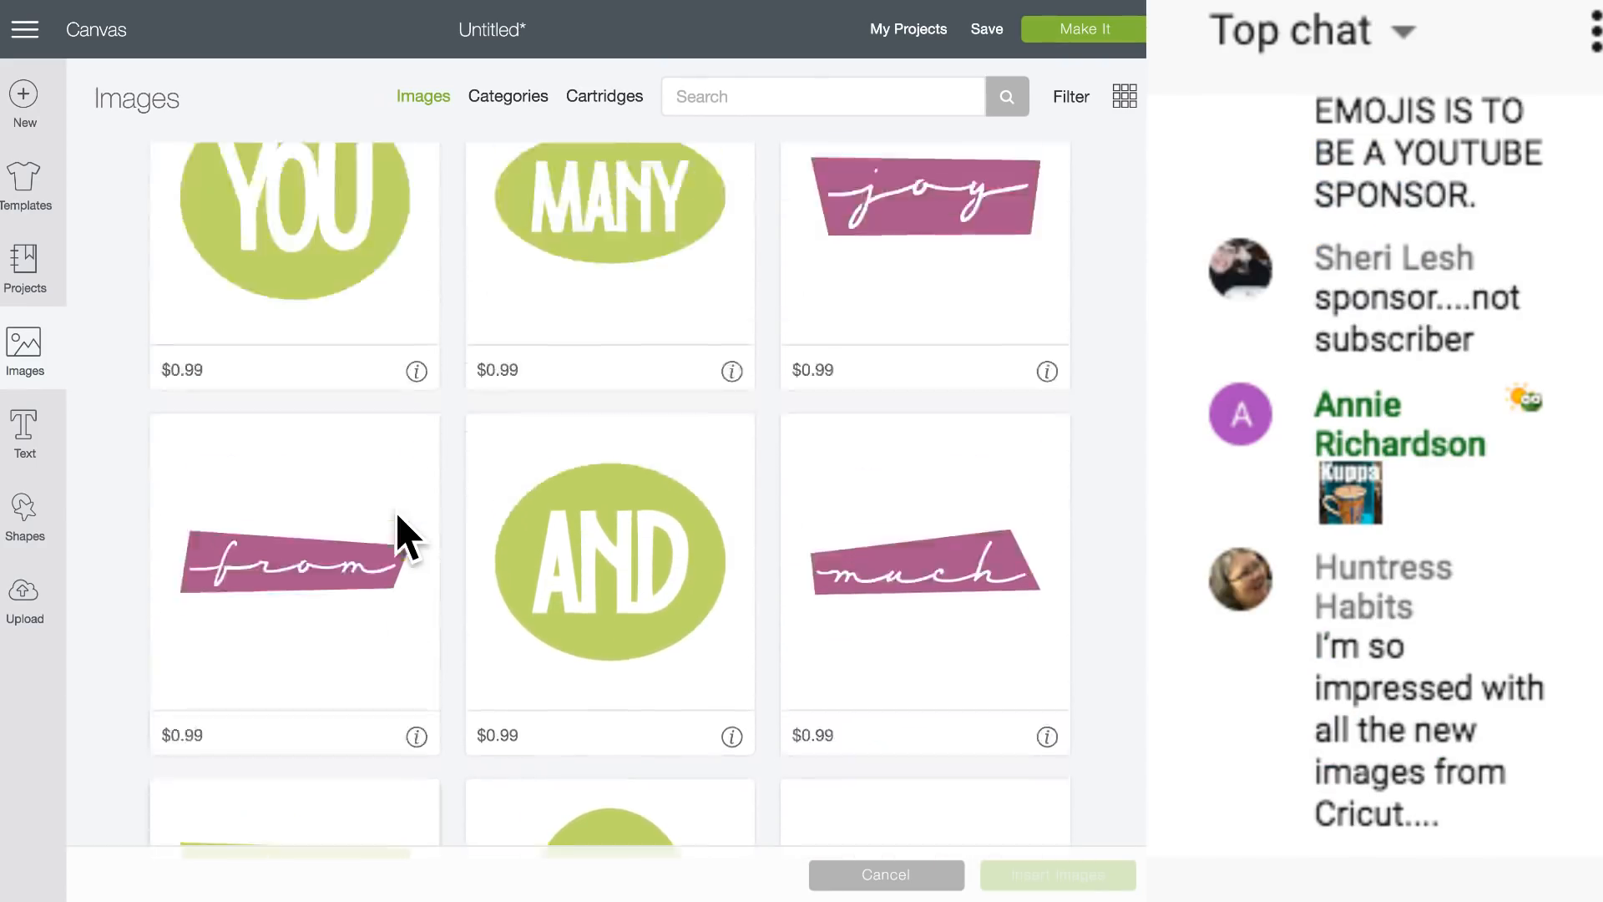
pyautogui.scroll(10, 399, 530)
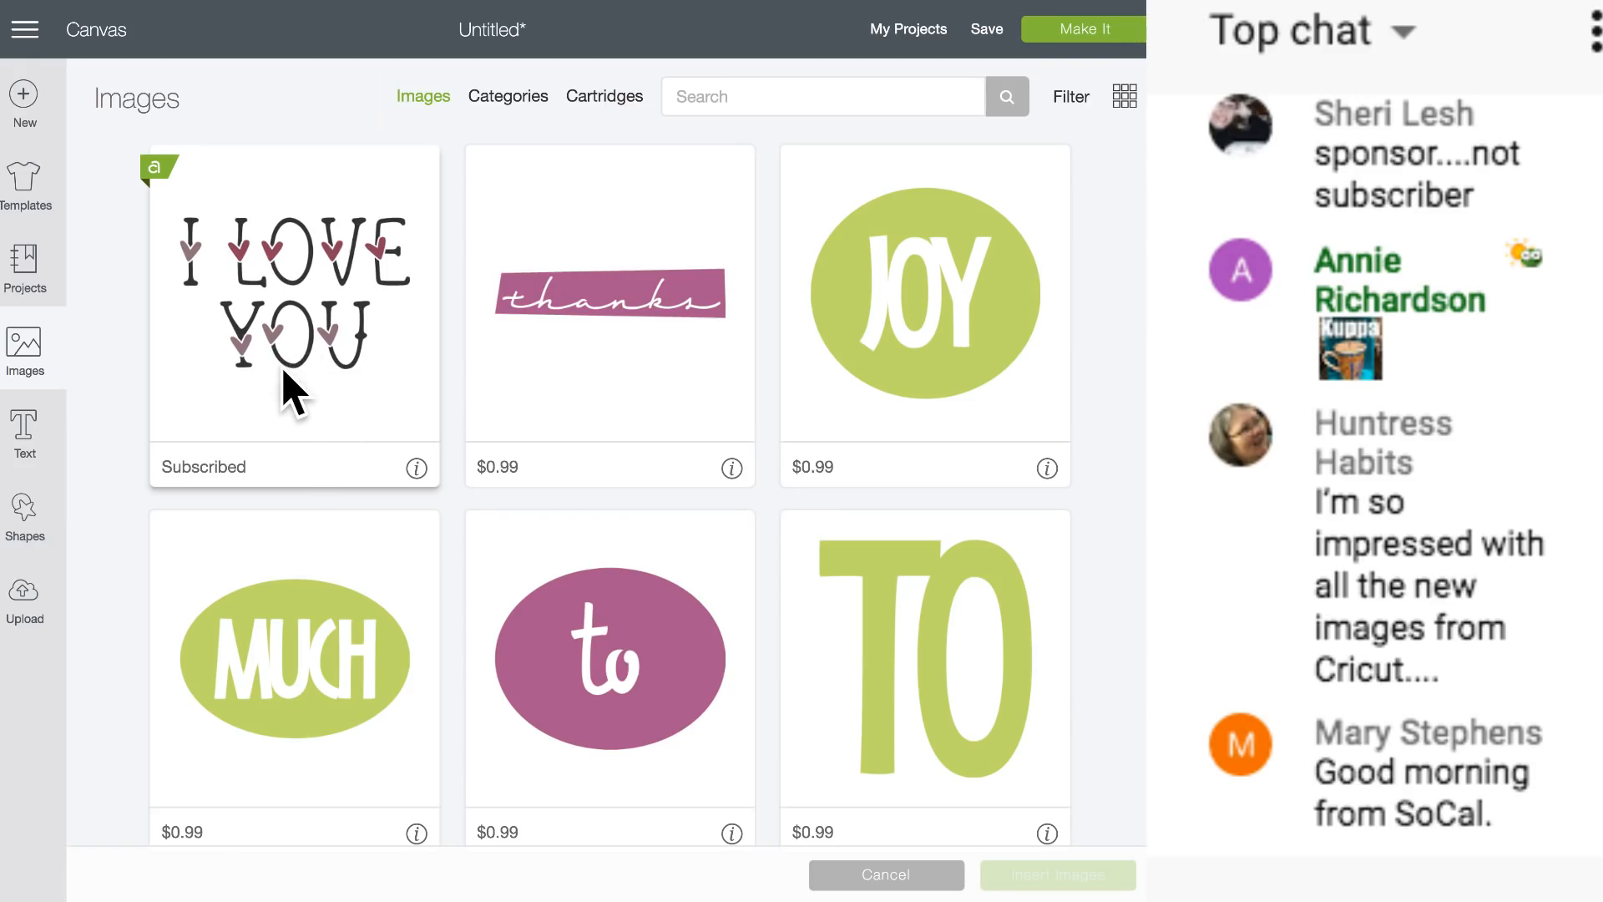
# Insert the "I Love You" image from the library onto the canvas.
pyautogui.click(292, 393)
pyautogui.moveTo(415, 469)
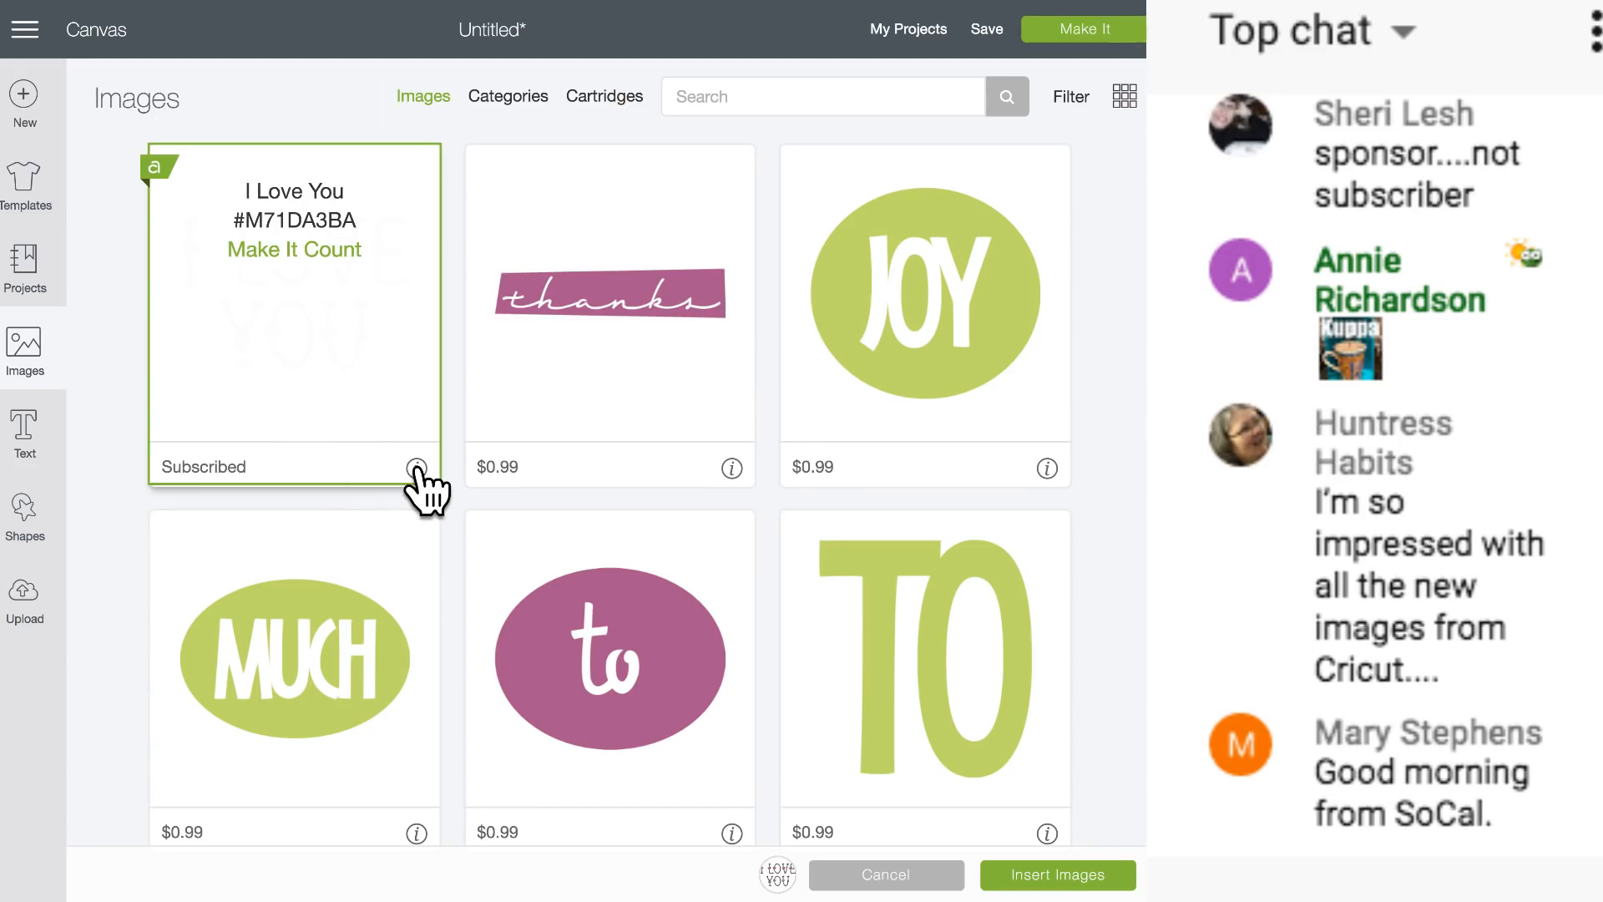
pyautogui.click(293, 411)
pyautogui.click(293, 412)
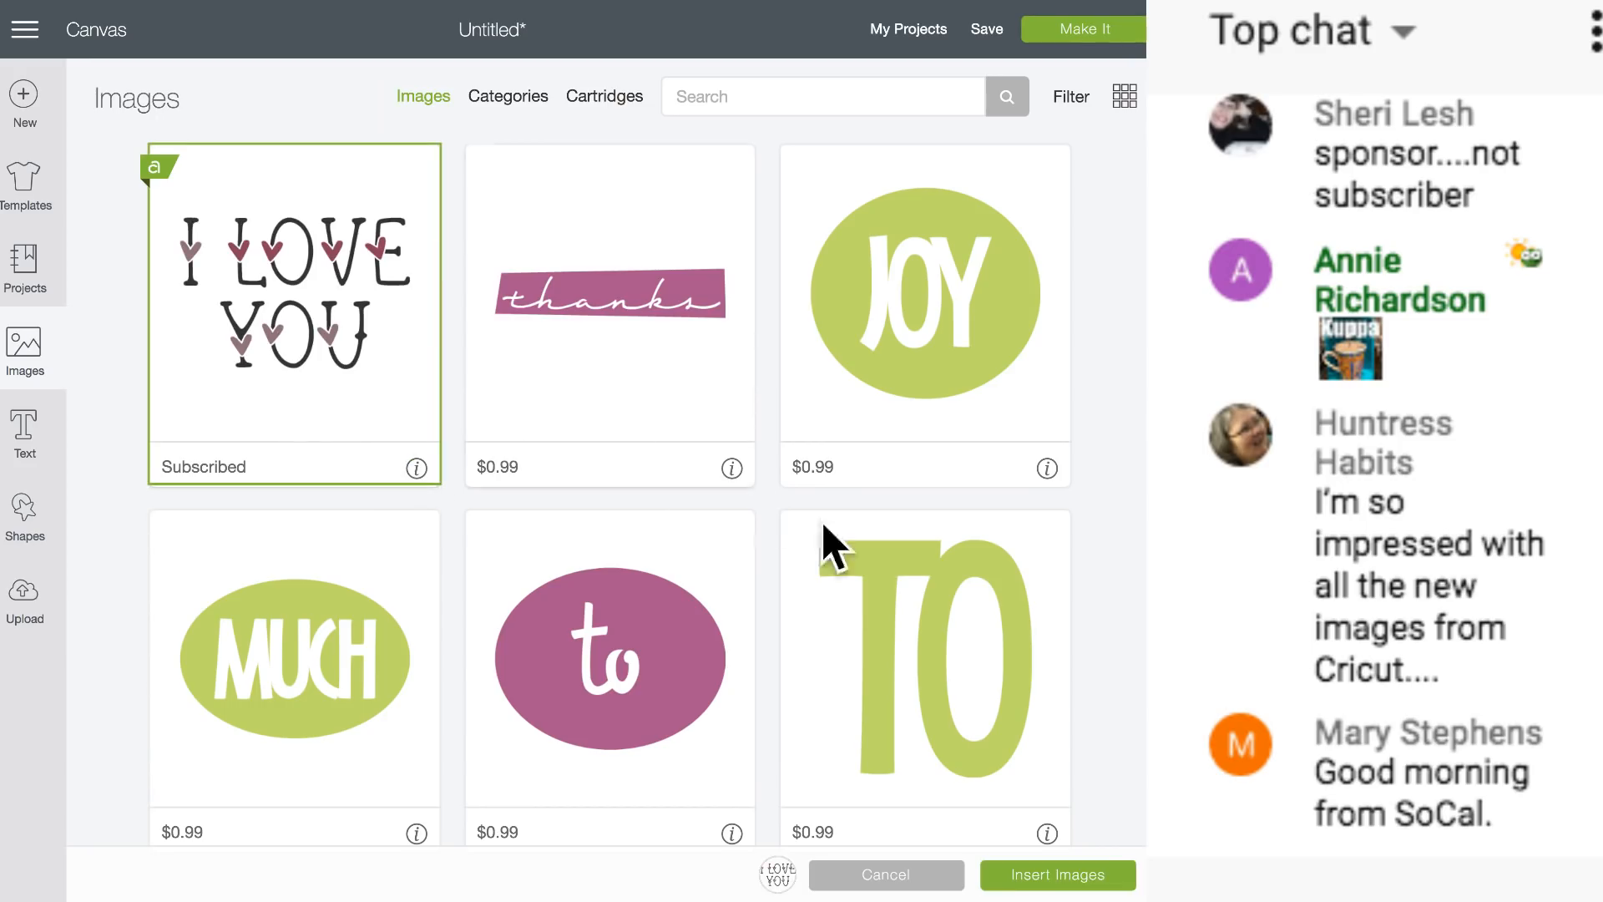
pyautogui.click(1057, 875)
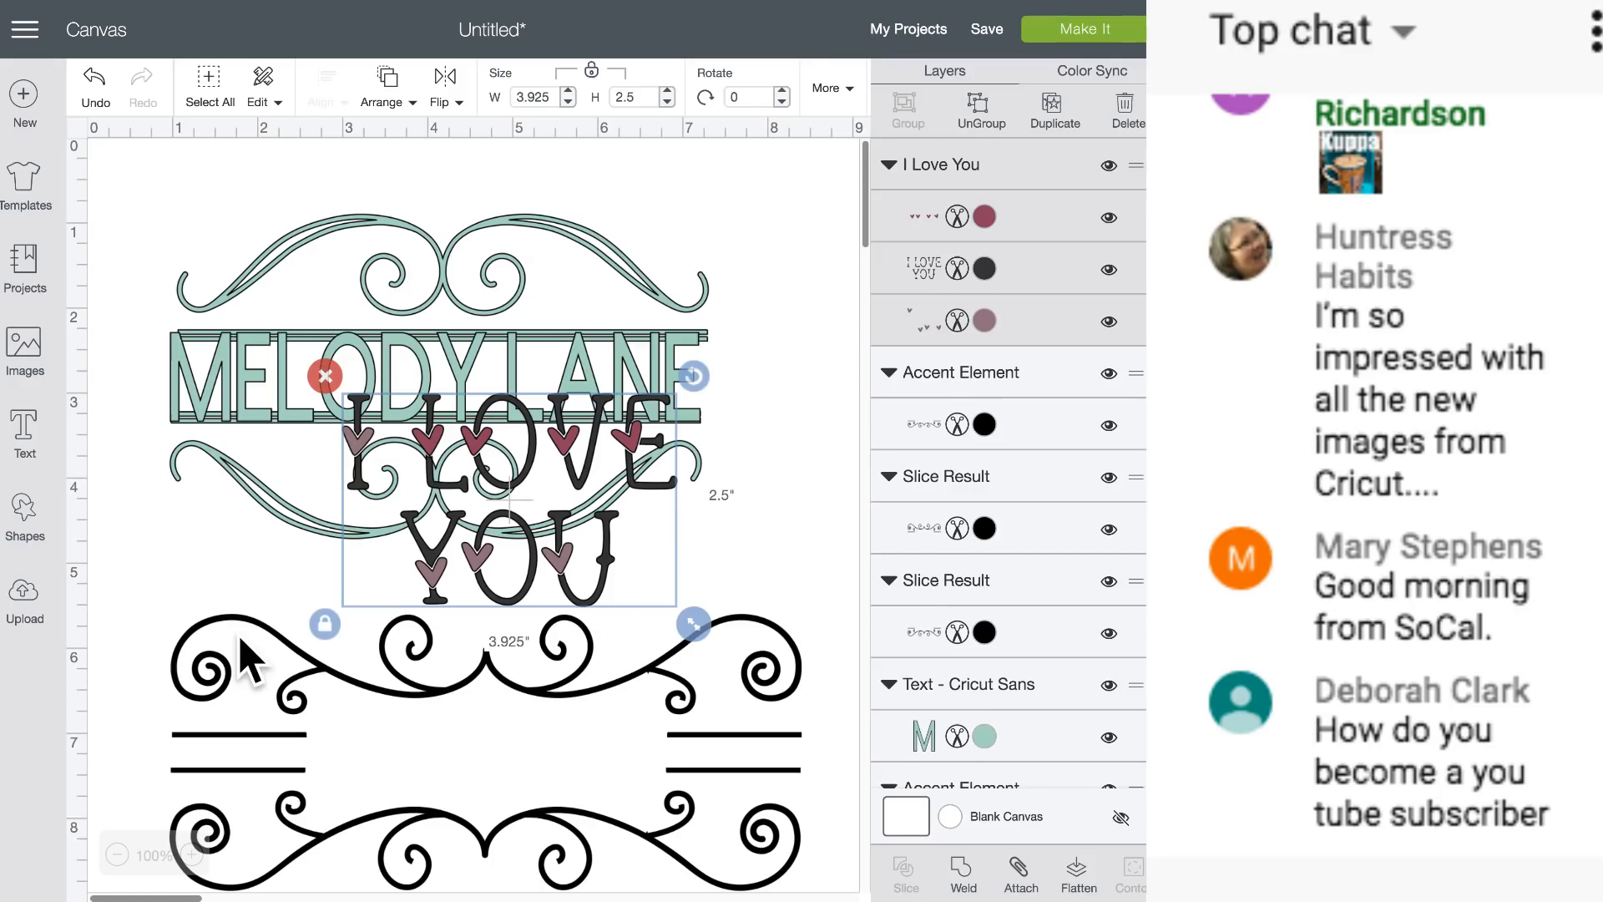
# Move the MELODY LANE name and its green accents down the canvas, clear of the "I Love You" image.
pyautogui.click(300, 357)
pyautogui.moveTo(203, 251); pyautogui.dragTo(230, 760)
pyautogui.moveTo(197, 294); pyautogui.dragTo(272, 555)
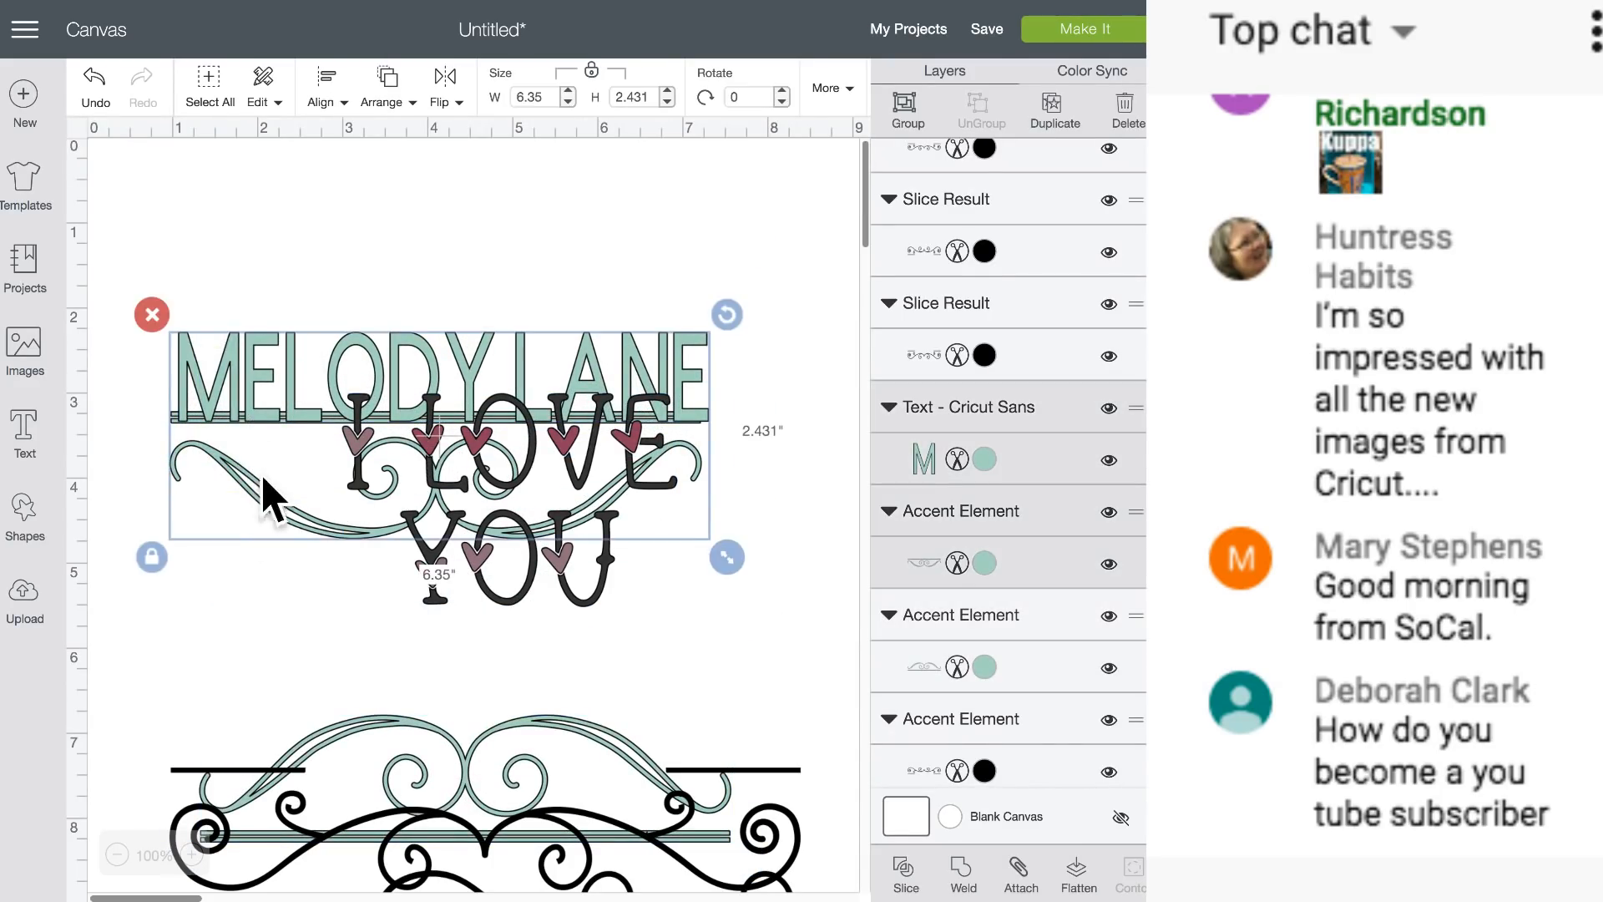
pyautogui.moveTo(268, 484); pyautogui.dragTo(307, 895)
# Move the "I Love You" image into the cleared space and enlarge it to about 5.55 by 3.54 inches.
pyautogui.moveTo(529, 476); pyautogui.dragTo(451, 326)
pyautogui.moveTo(608, 484); pyautogui.dragTo(749, 577)
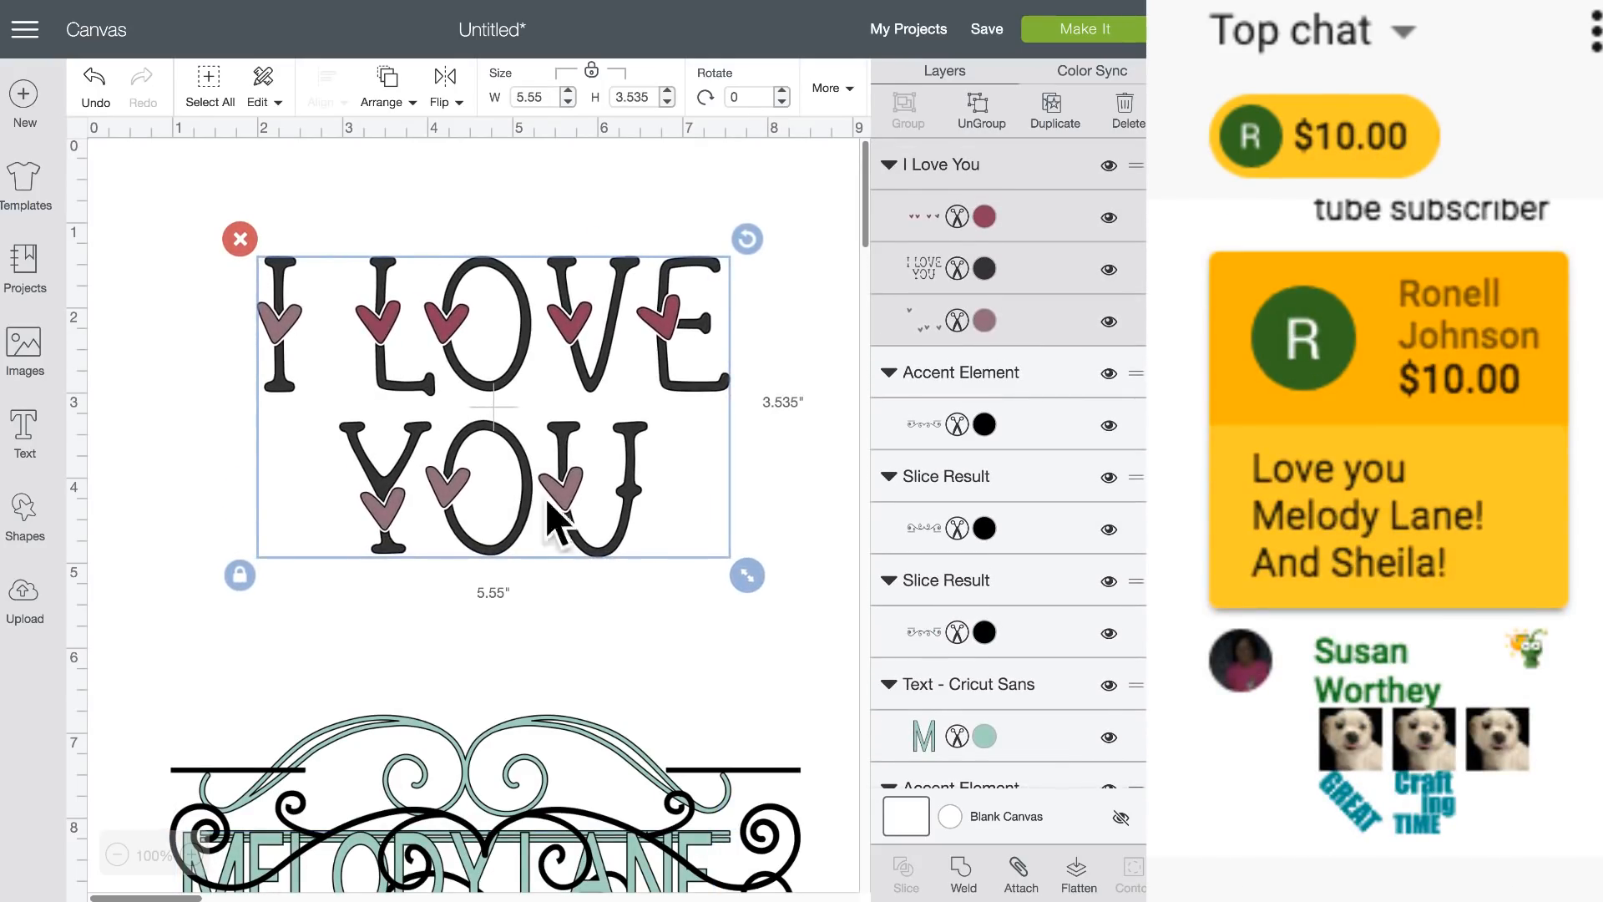
pyautogui.moveTo(542, 484); pyautogui.dragTo(511, 470)
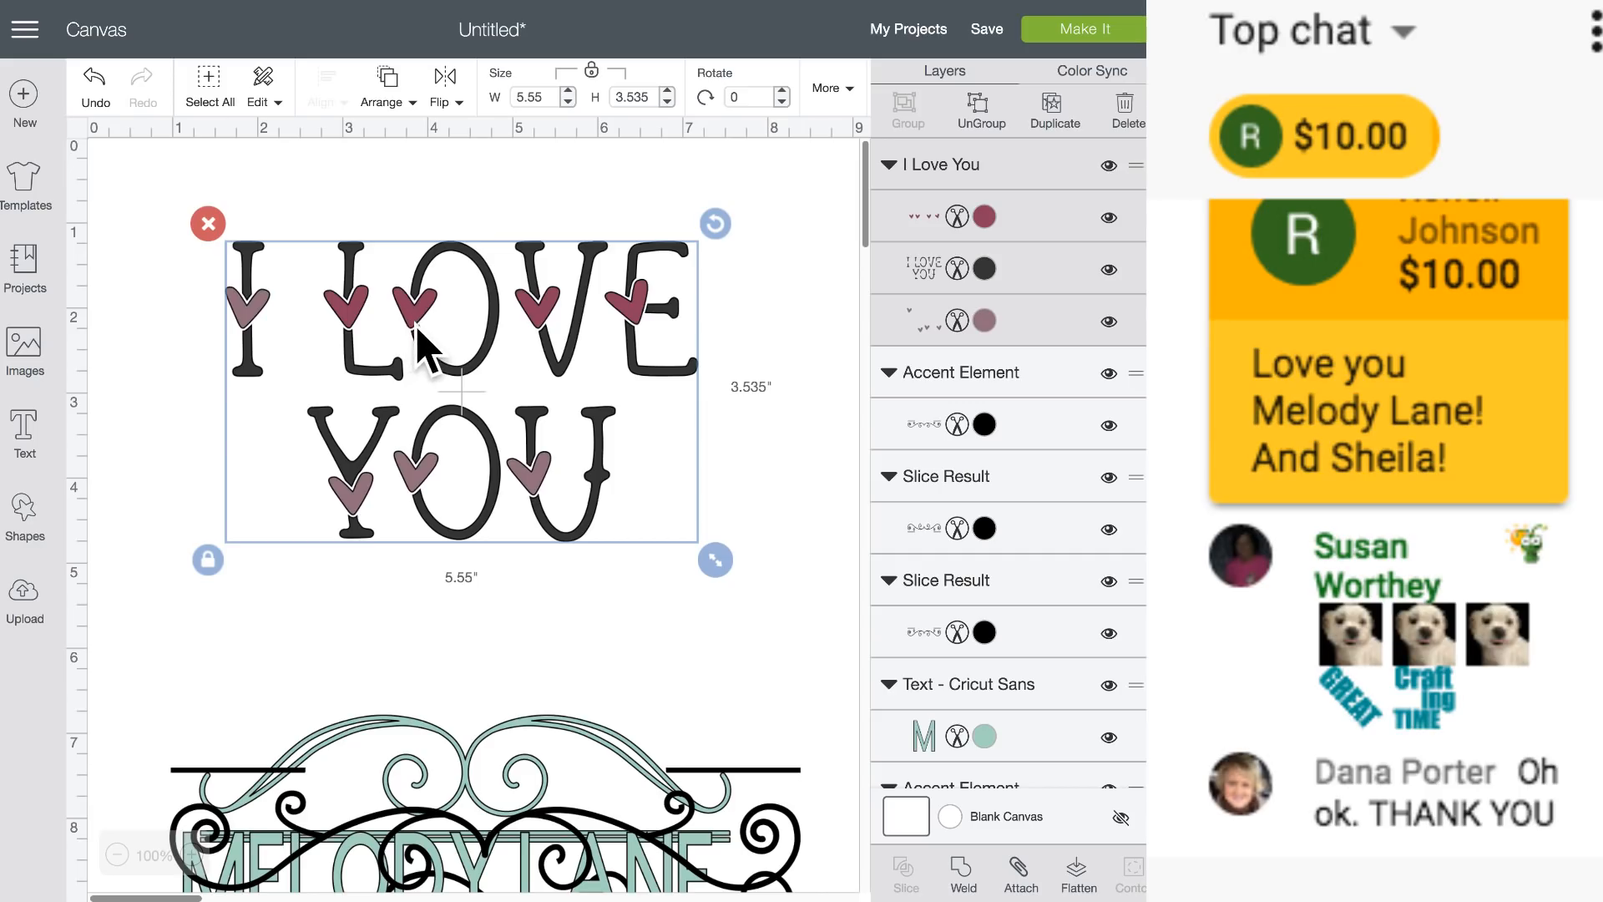
pyautogui.moveTo(415, 321); pyautogui.dragTo(401, 298)
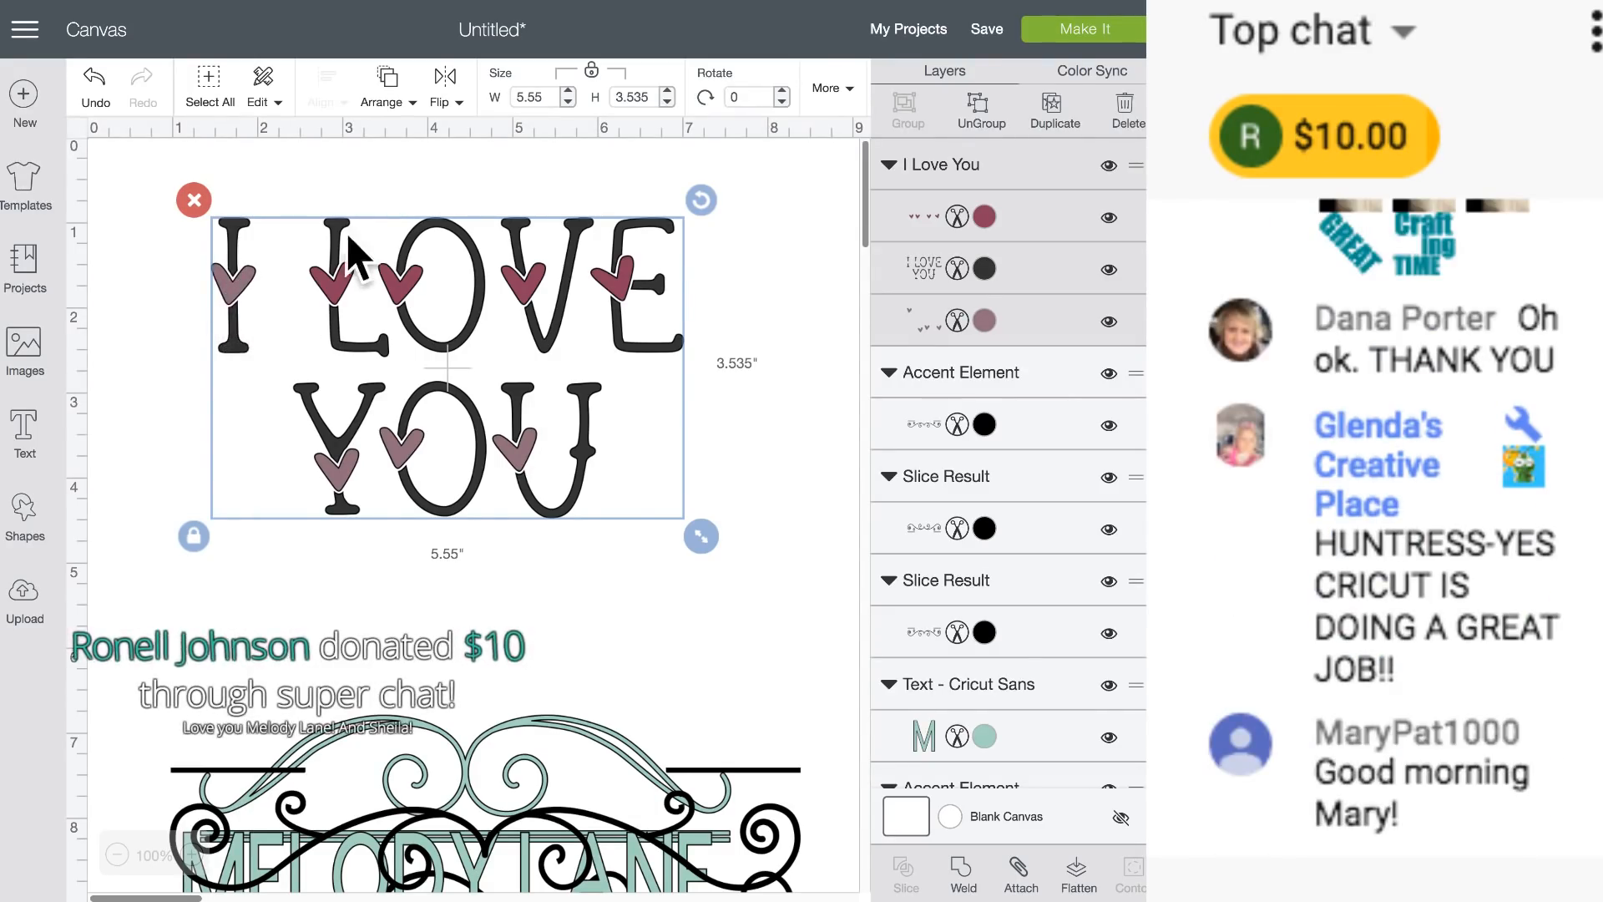
# Flatten all layers of the "I Love You" image into one printable layer.
pyautogui.click(329, 208)
pyautogui.moveTo(176, 178); pyautogui.dragTo(751, 579)
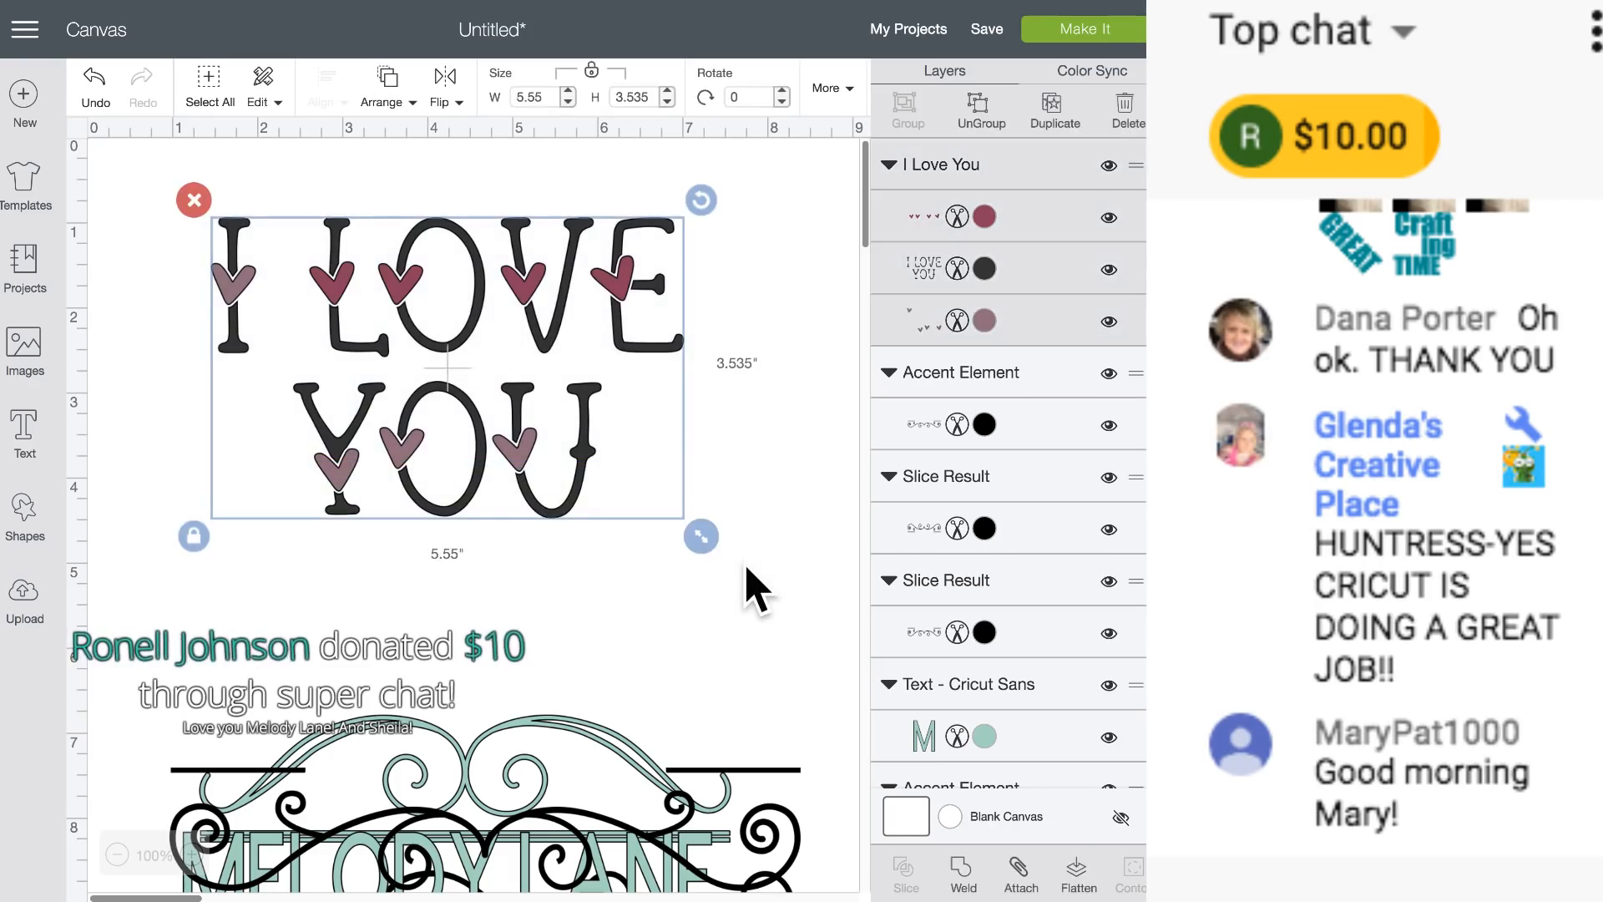
pyautogui.click(1078, 874)
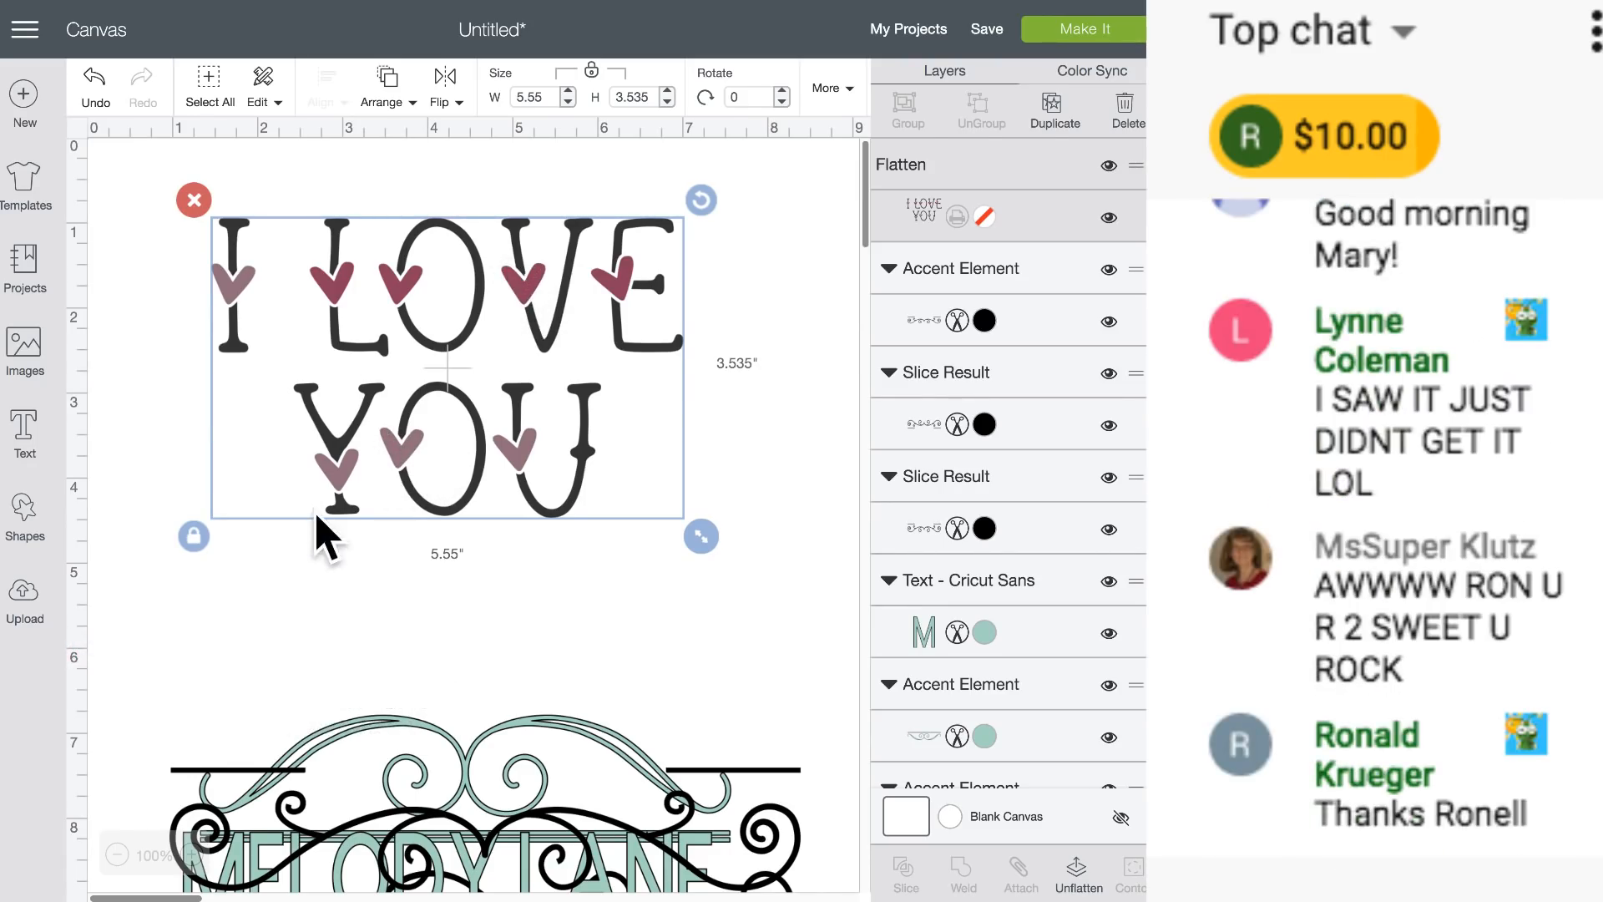
# Change the blank canvas color to light teal green.
pyautogui.click(952, 817)
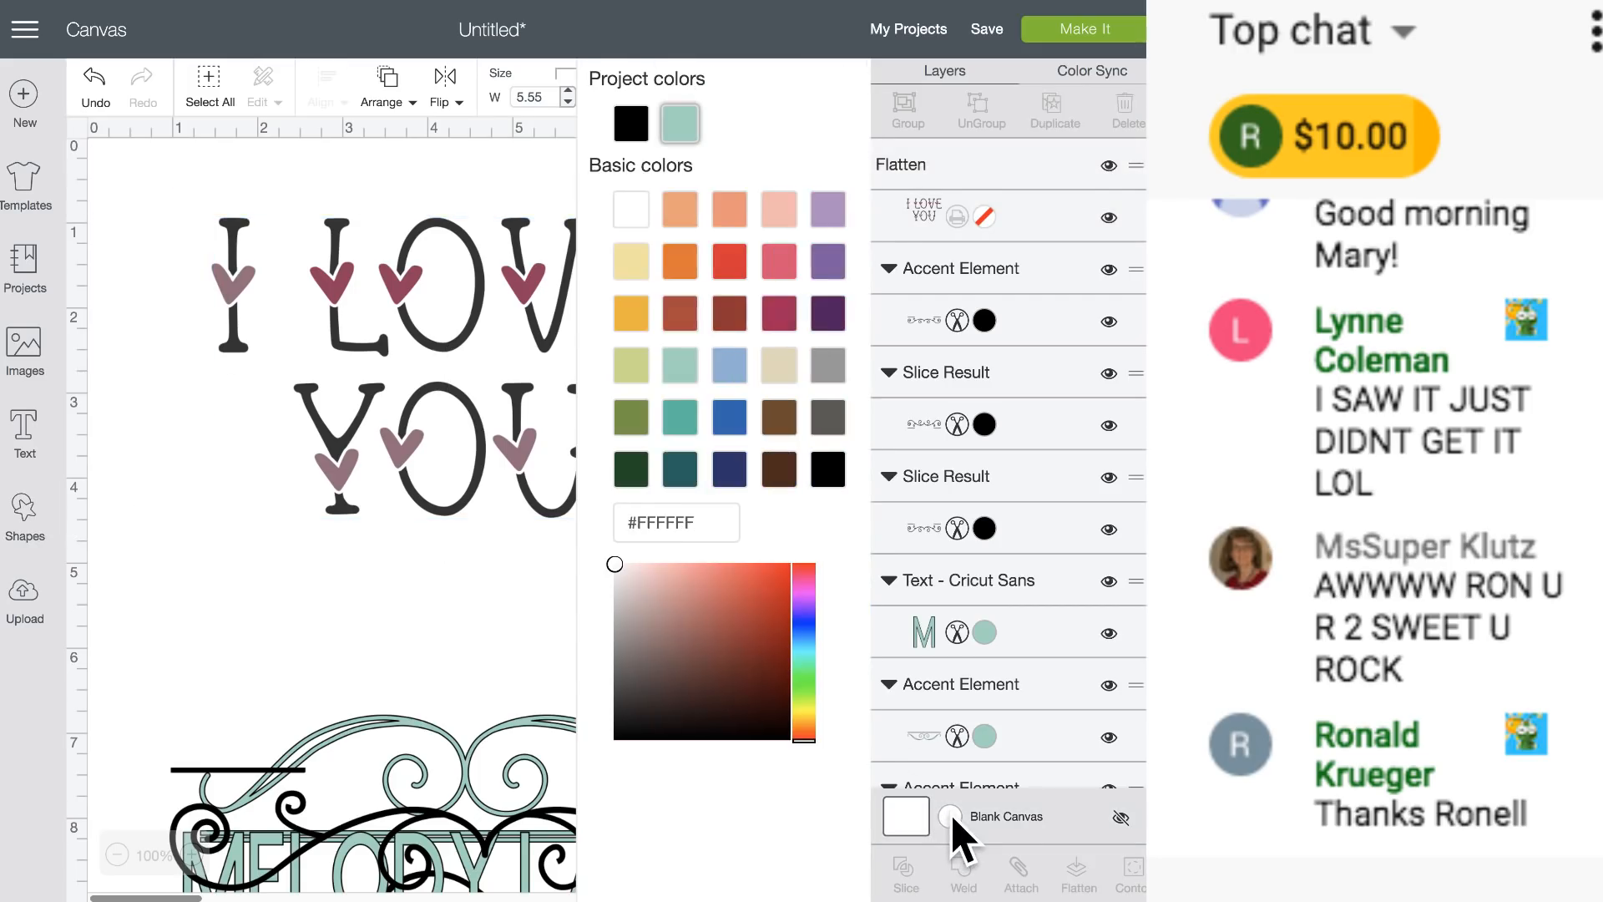
pyautogui.click(680, 368)
pyautogui.click(233, 457)
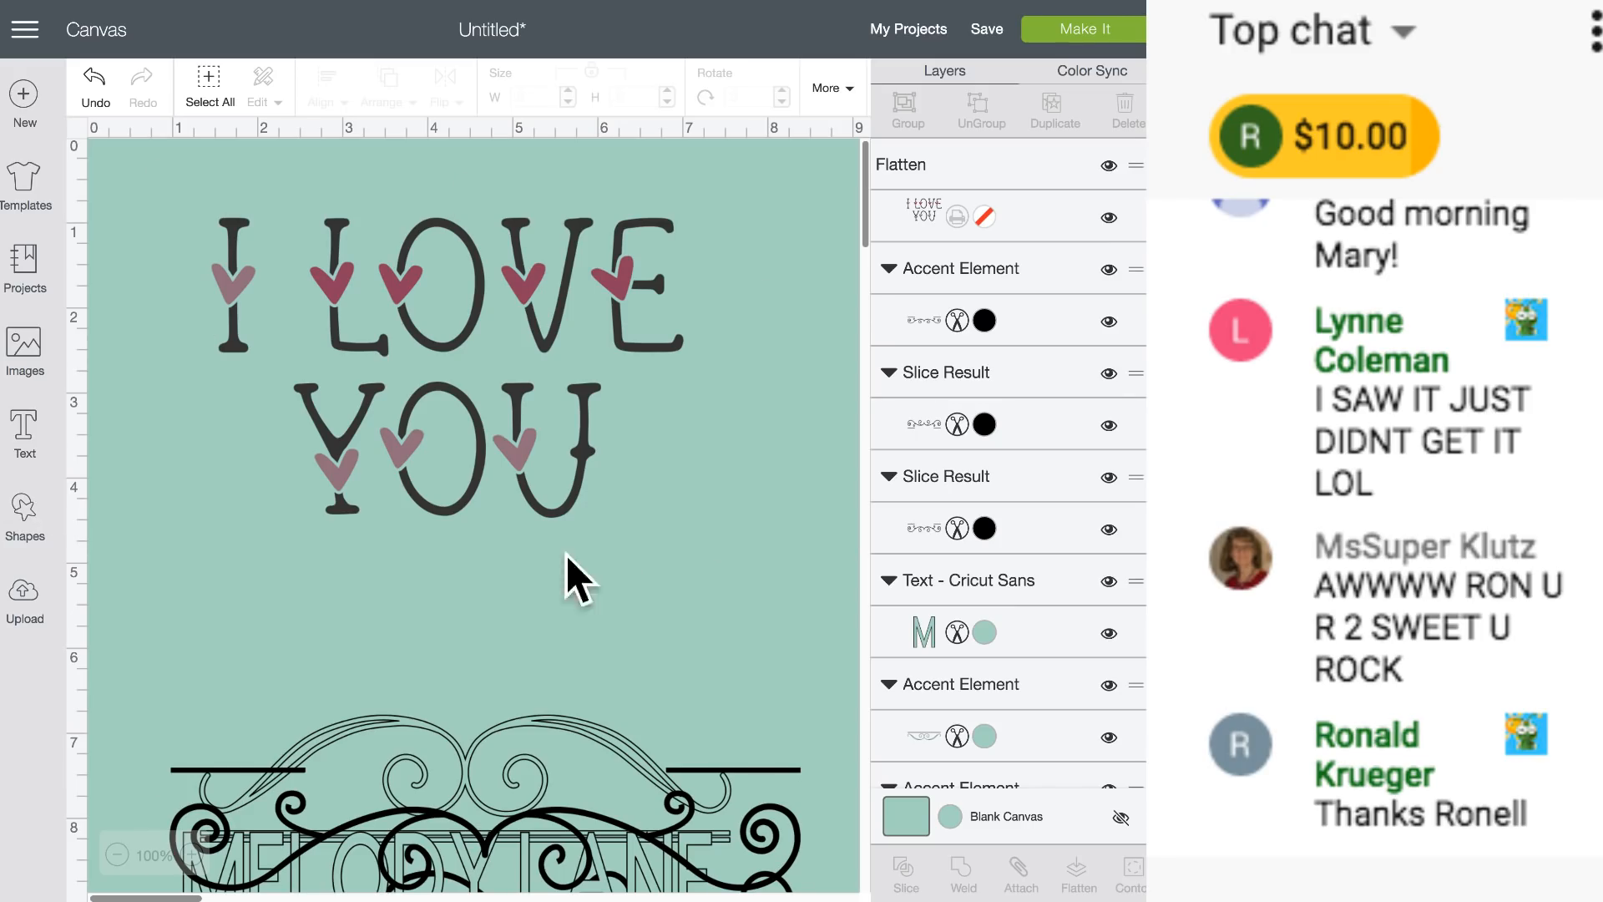
# Add a square over the "I Love You" lettering and stretch it with unlocked proportions to about 6.69 by 4.17 inches.
pyautogui.click(27, 524)
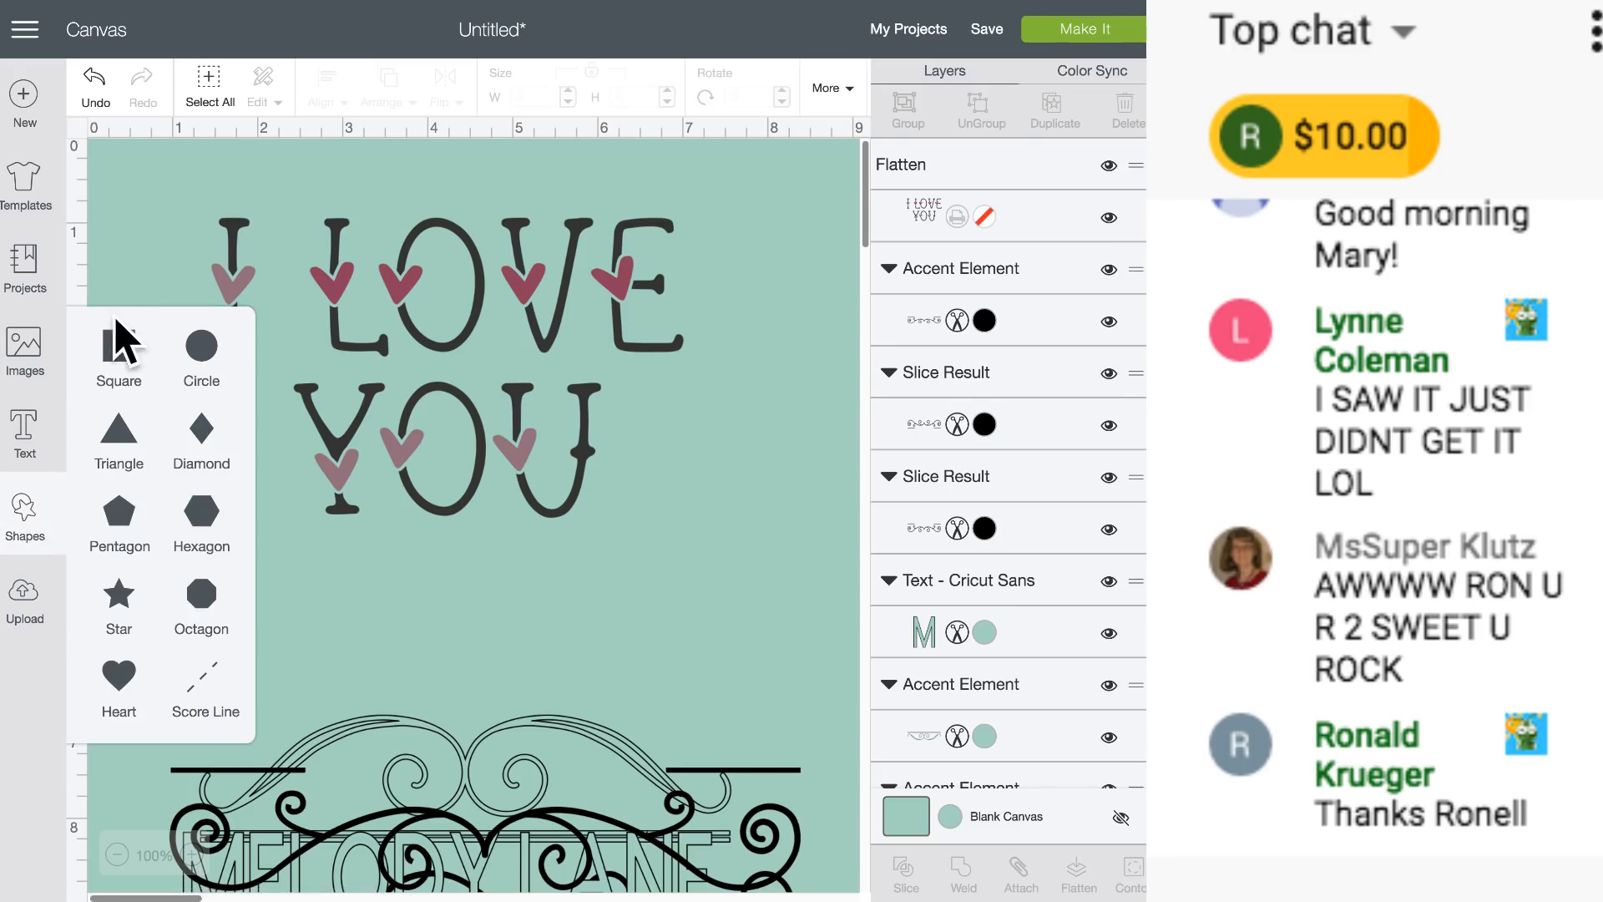
pyautogui.click(119, 359)
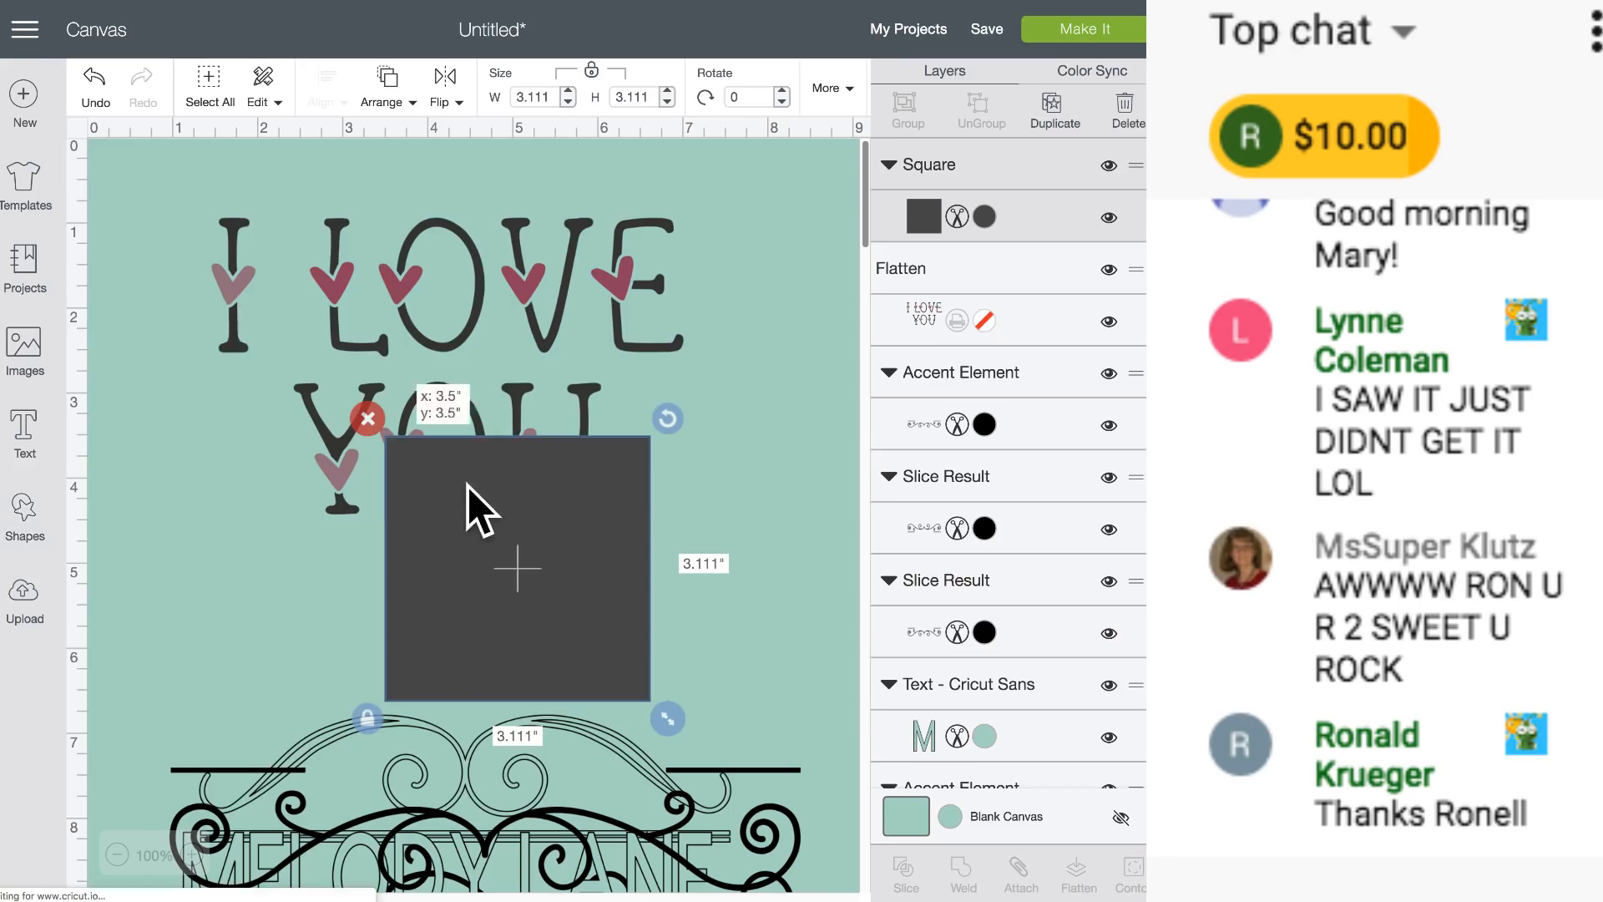
pyautogui.moveTo(469, 493); pyautogui.dragTo(268, 252)
pyautogui.click(167, 484)
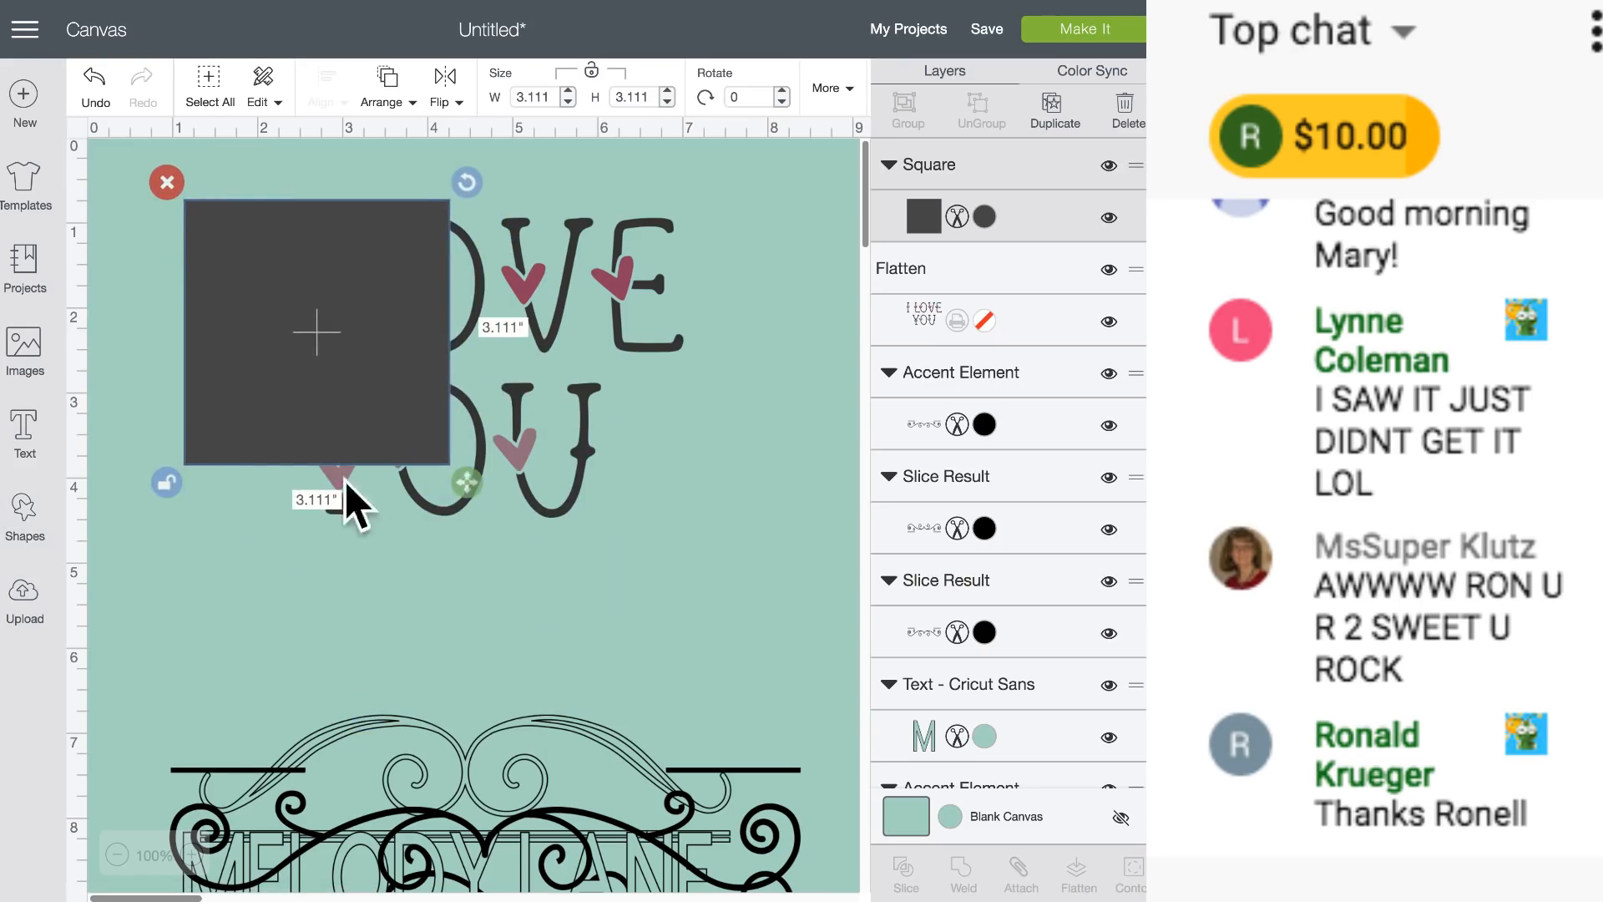
pyautogui.moveTo(468, 484); pyautogui.dragTo(780, 584)
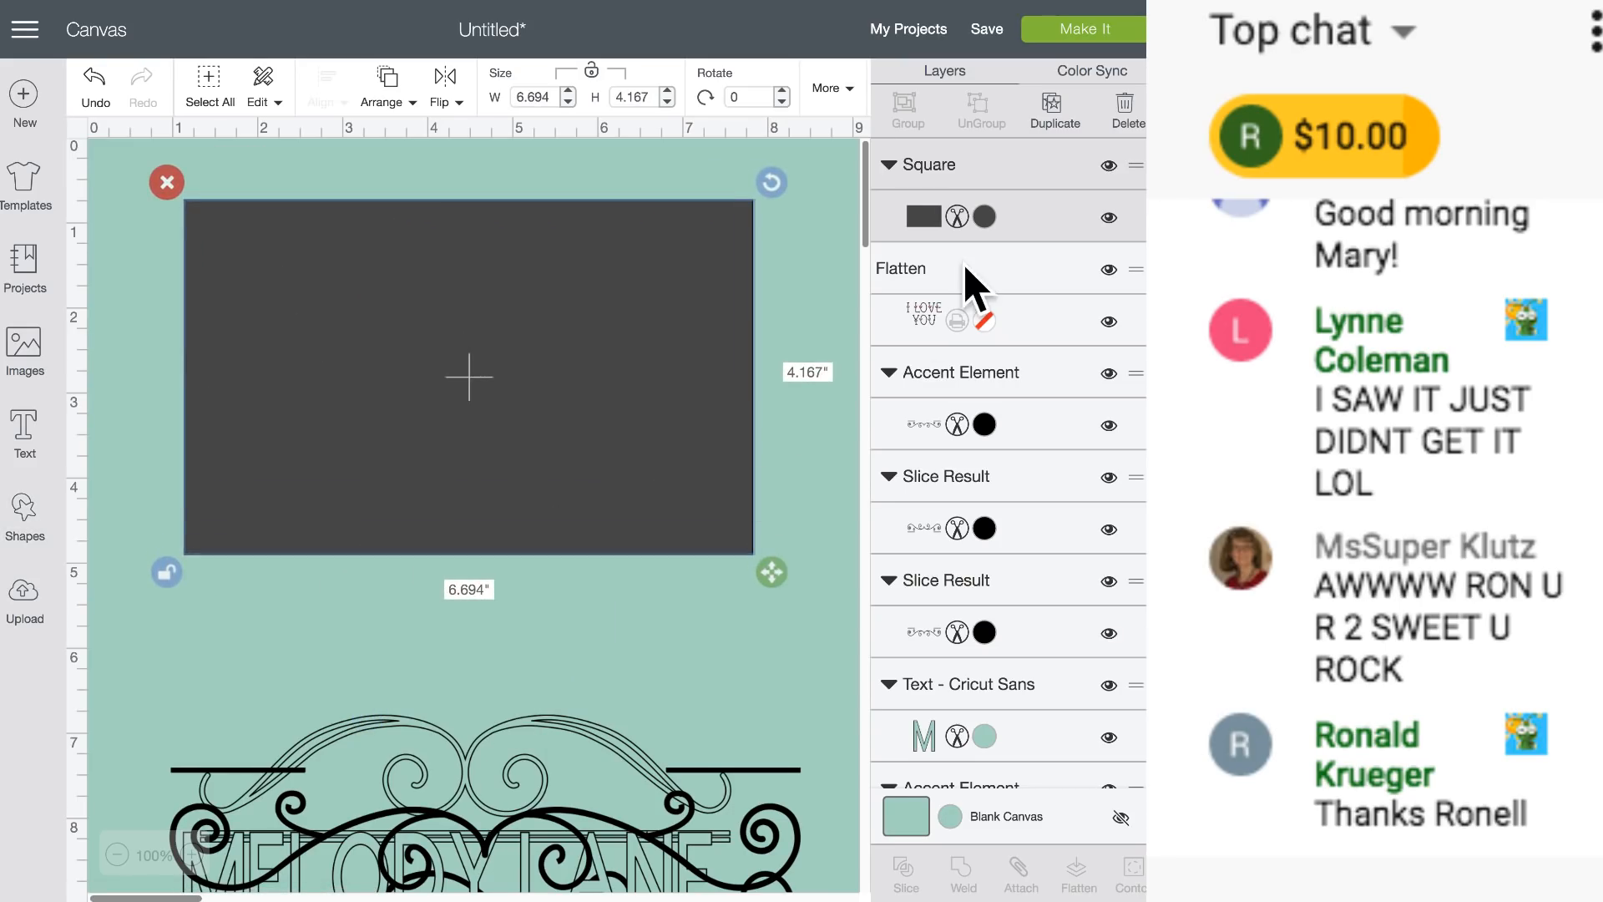
# Color the rectangle white and send it to the back, behind the "I Love You" lettering.
pyautogui.click(985, 217)
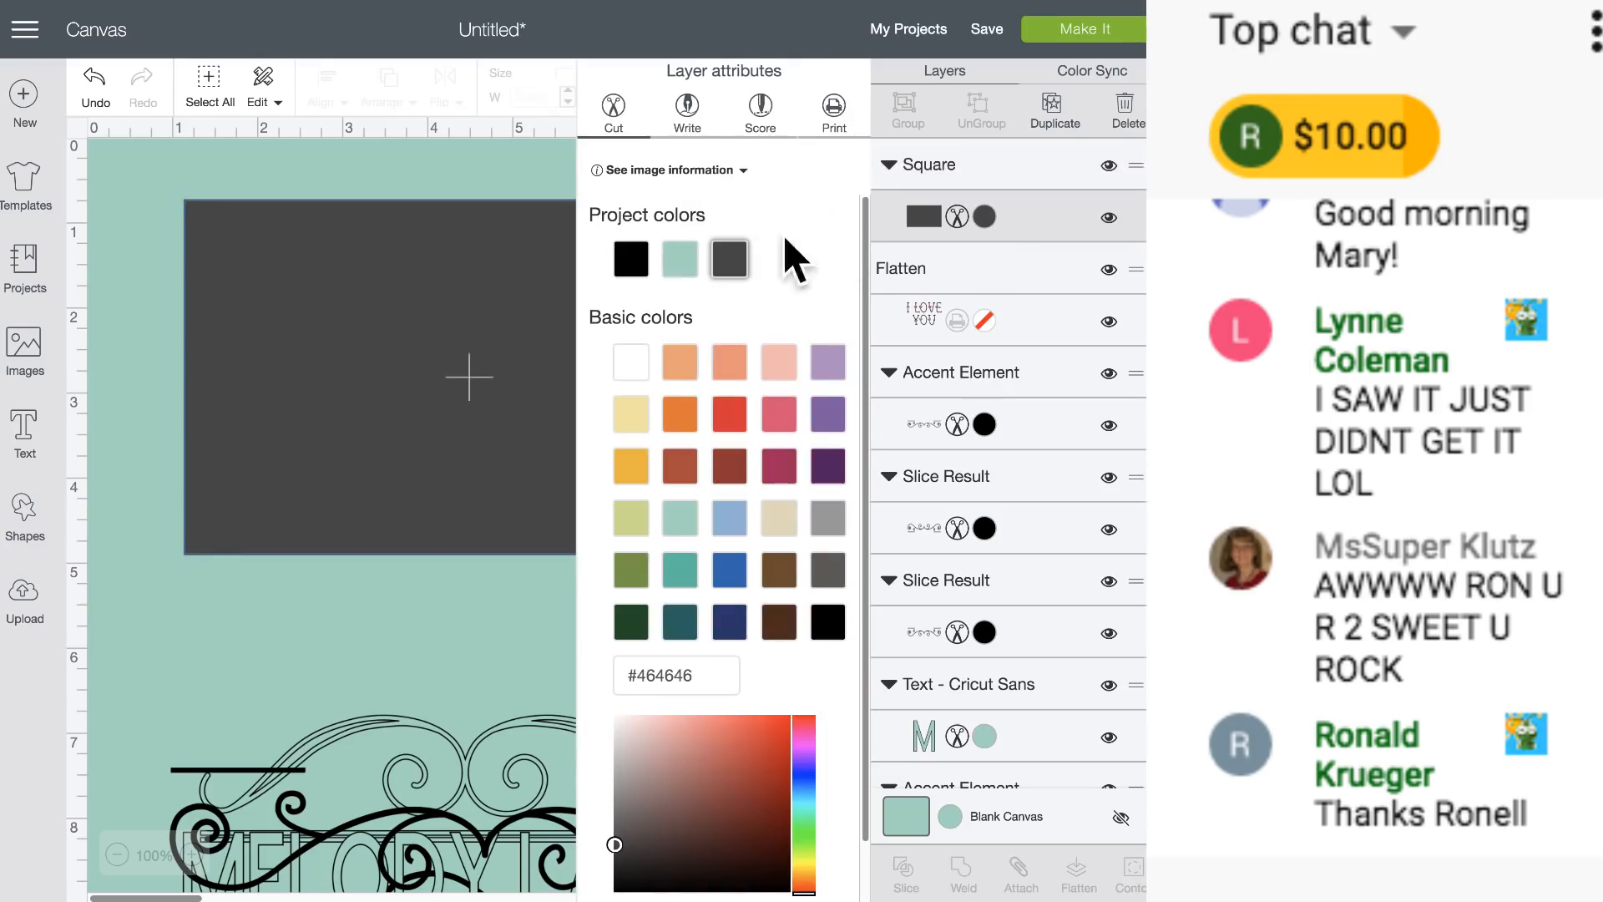
pyautogui.click(631, 361)
pyautogui.click(322, 286)
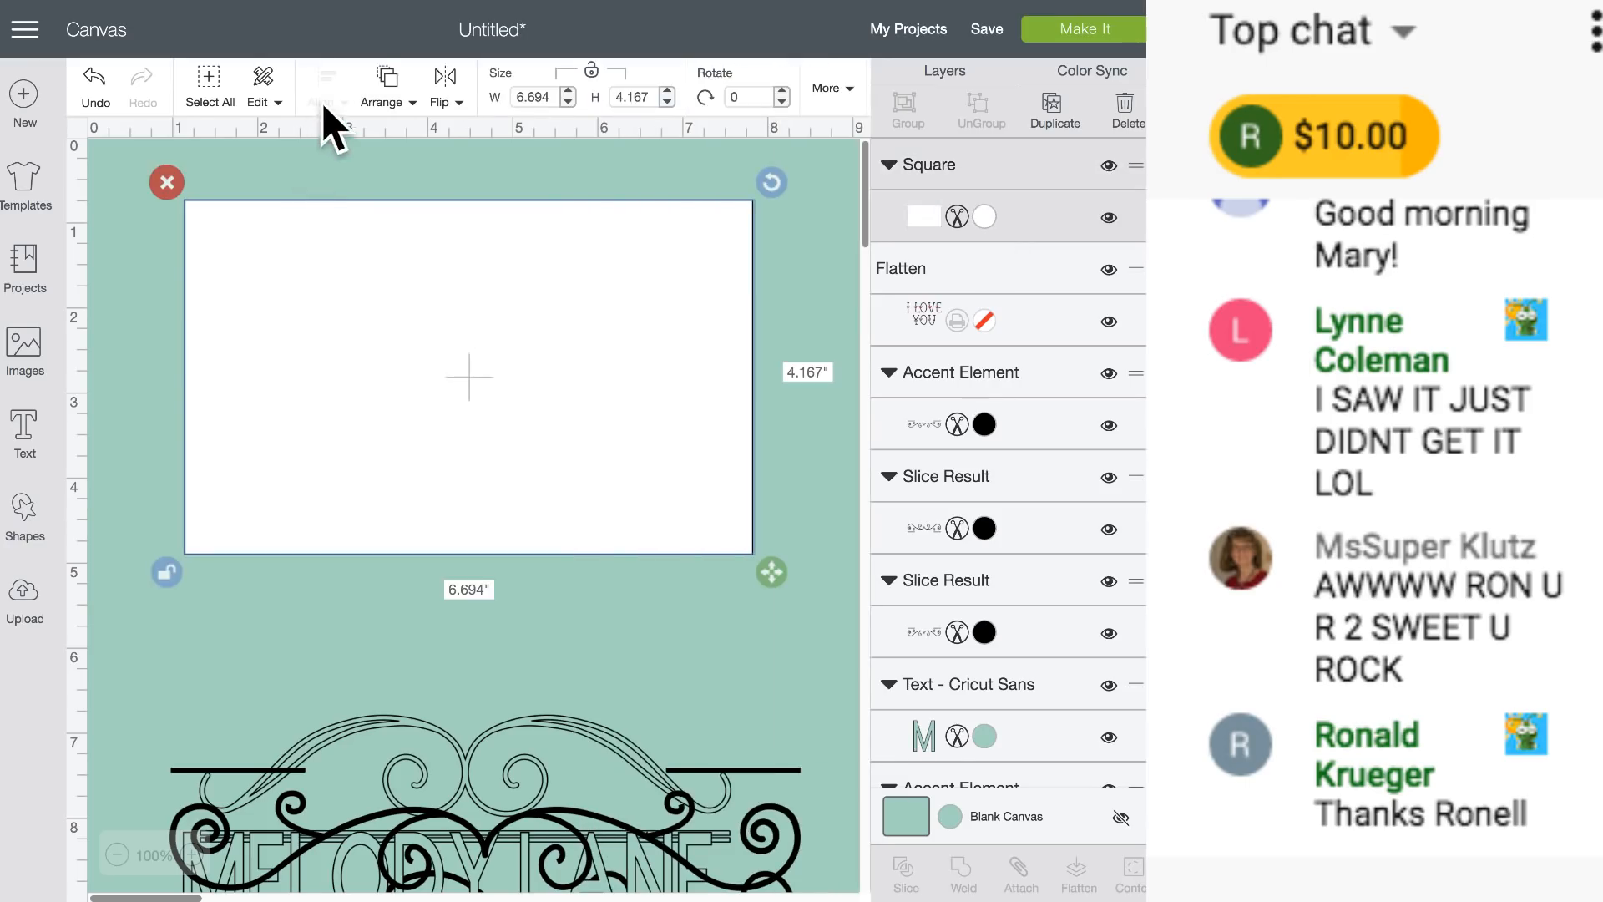
pyautogui.click(382, 83)
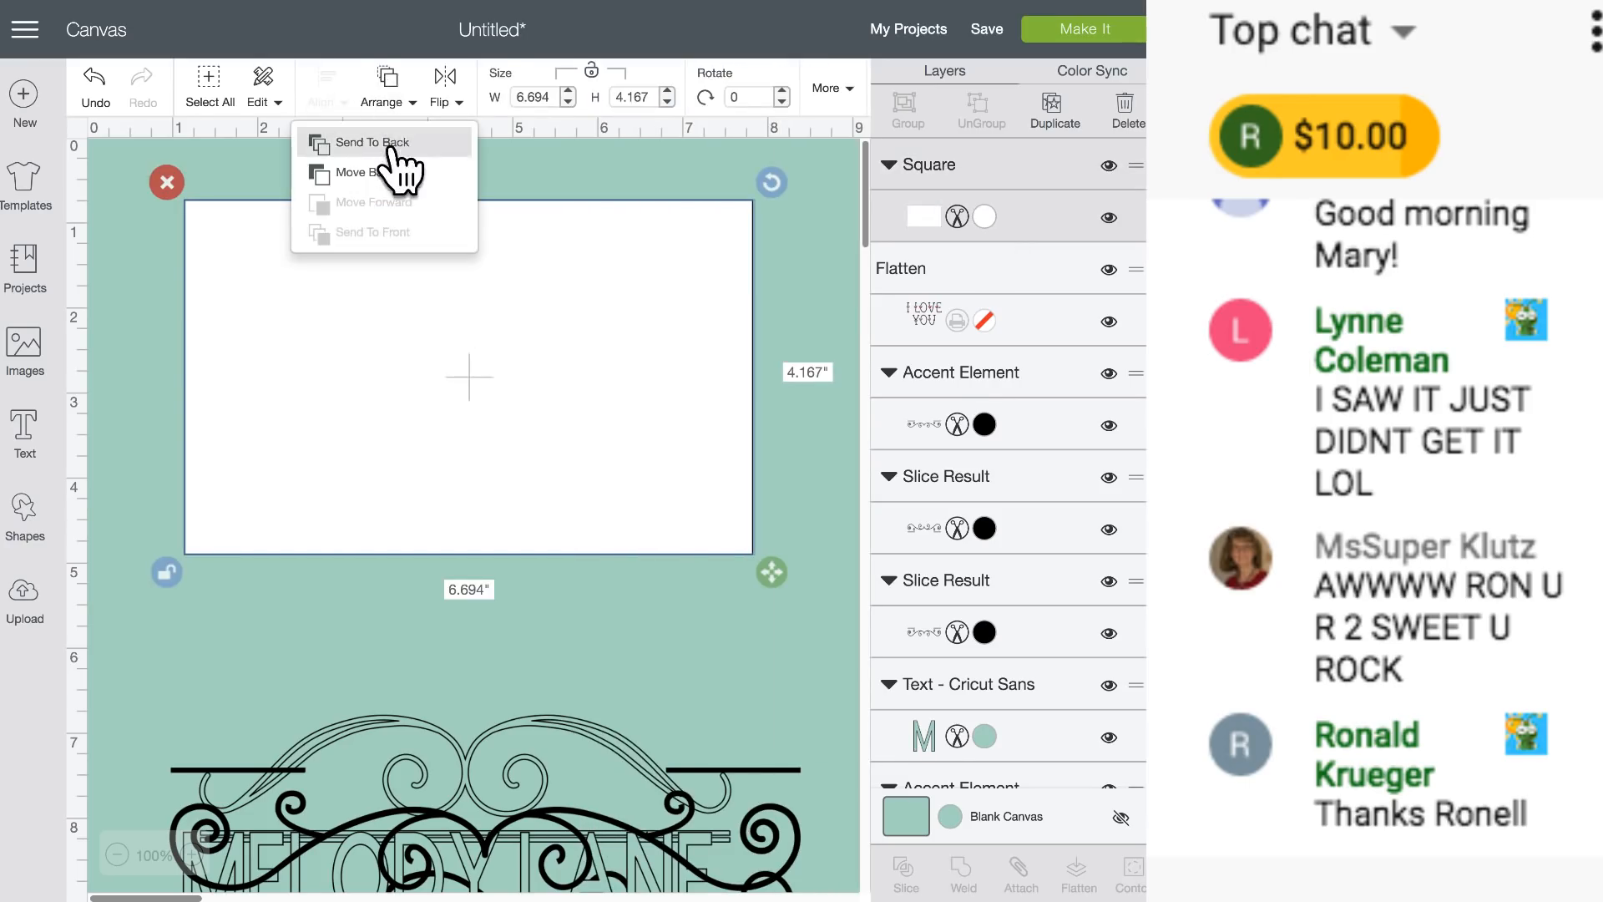
pyautogui.click(395, 145)
# Center the "I Love You" lettering on the white rectangle, flatten both together and shift the result slightly down the canvas.
pyautogui.moveTo(329, 162); pyautogui.dragTo(263, 184)
pyautogui.moveTo(409, 238); pyautogui.dragTo(536, 383)
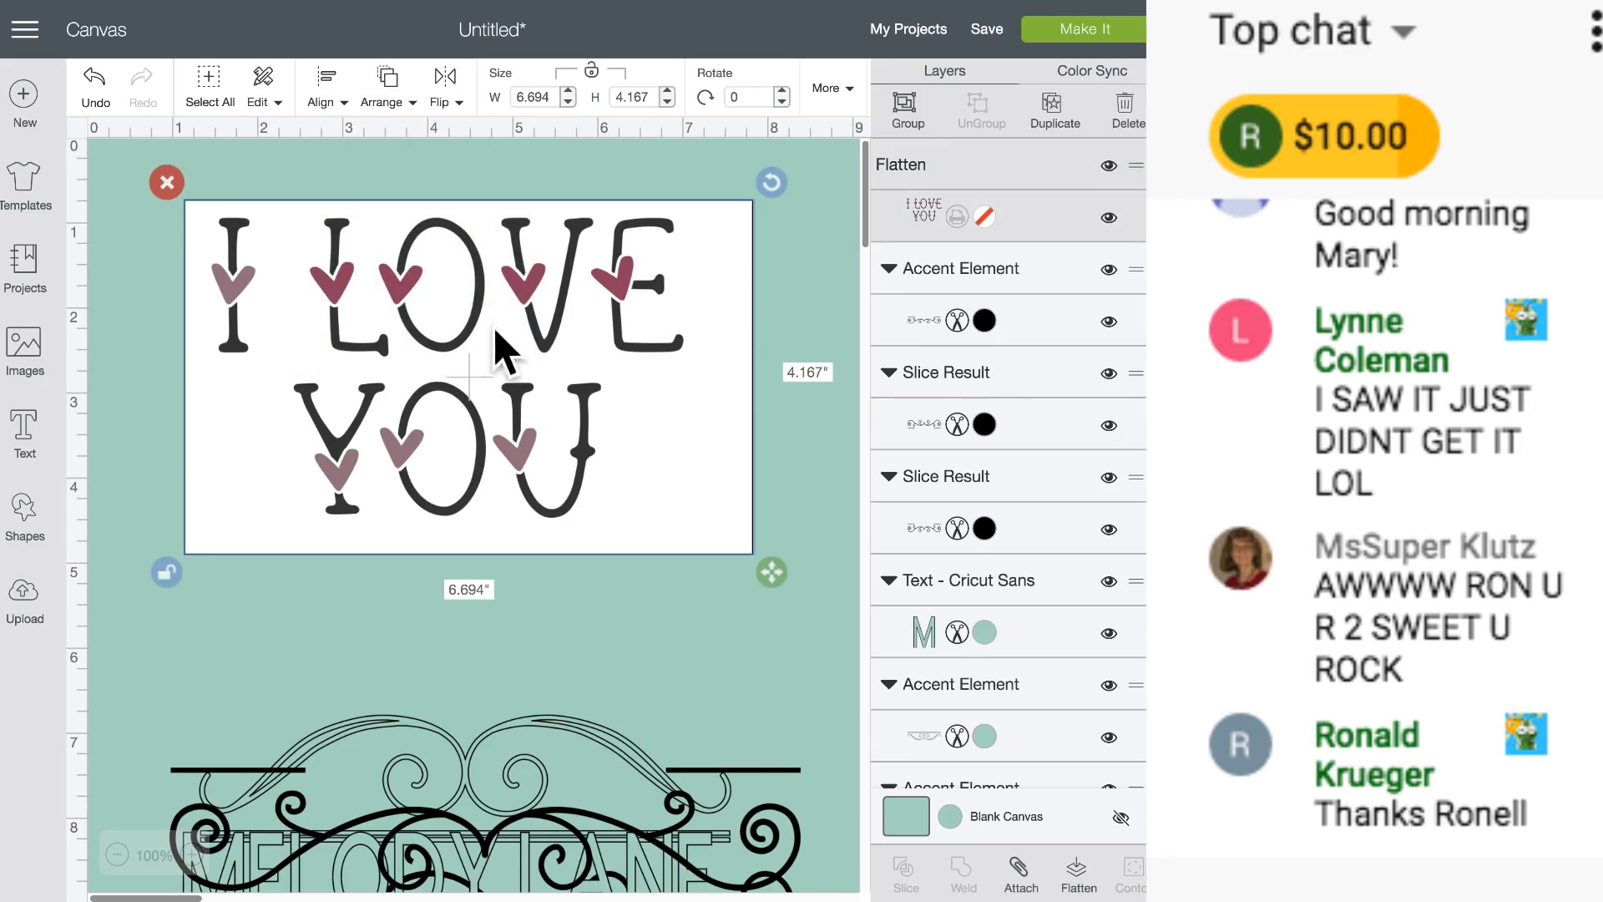
pyautogui.click(330, 88)
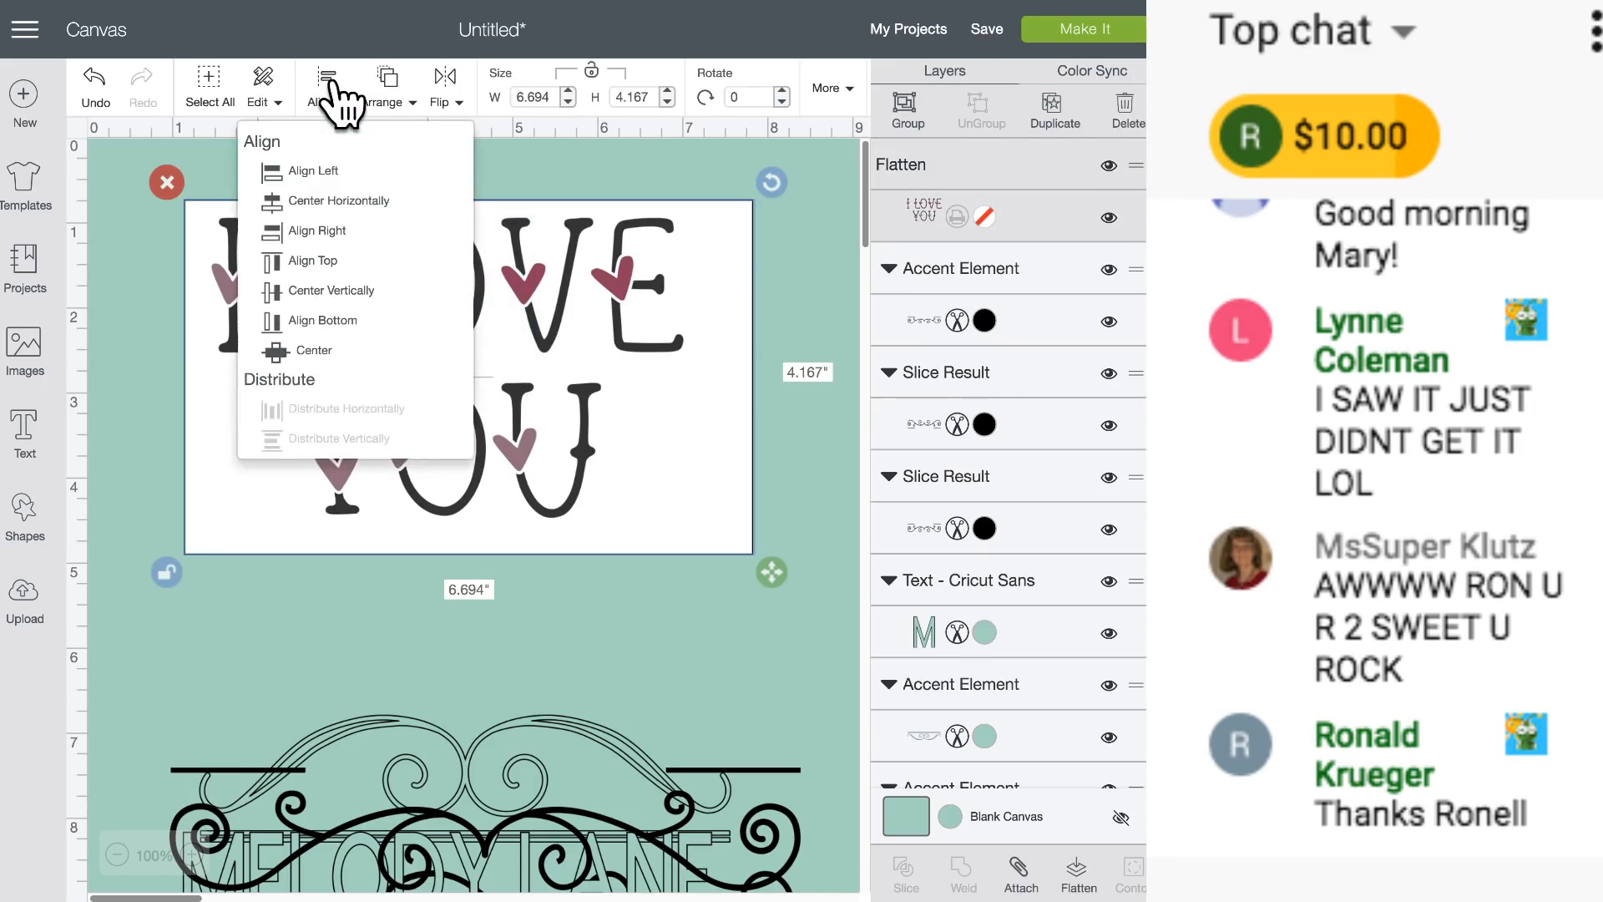
pyautogui.click(332, 349)
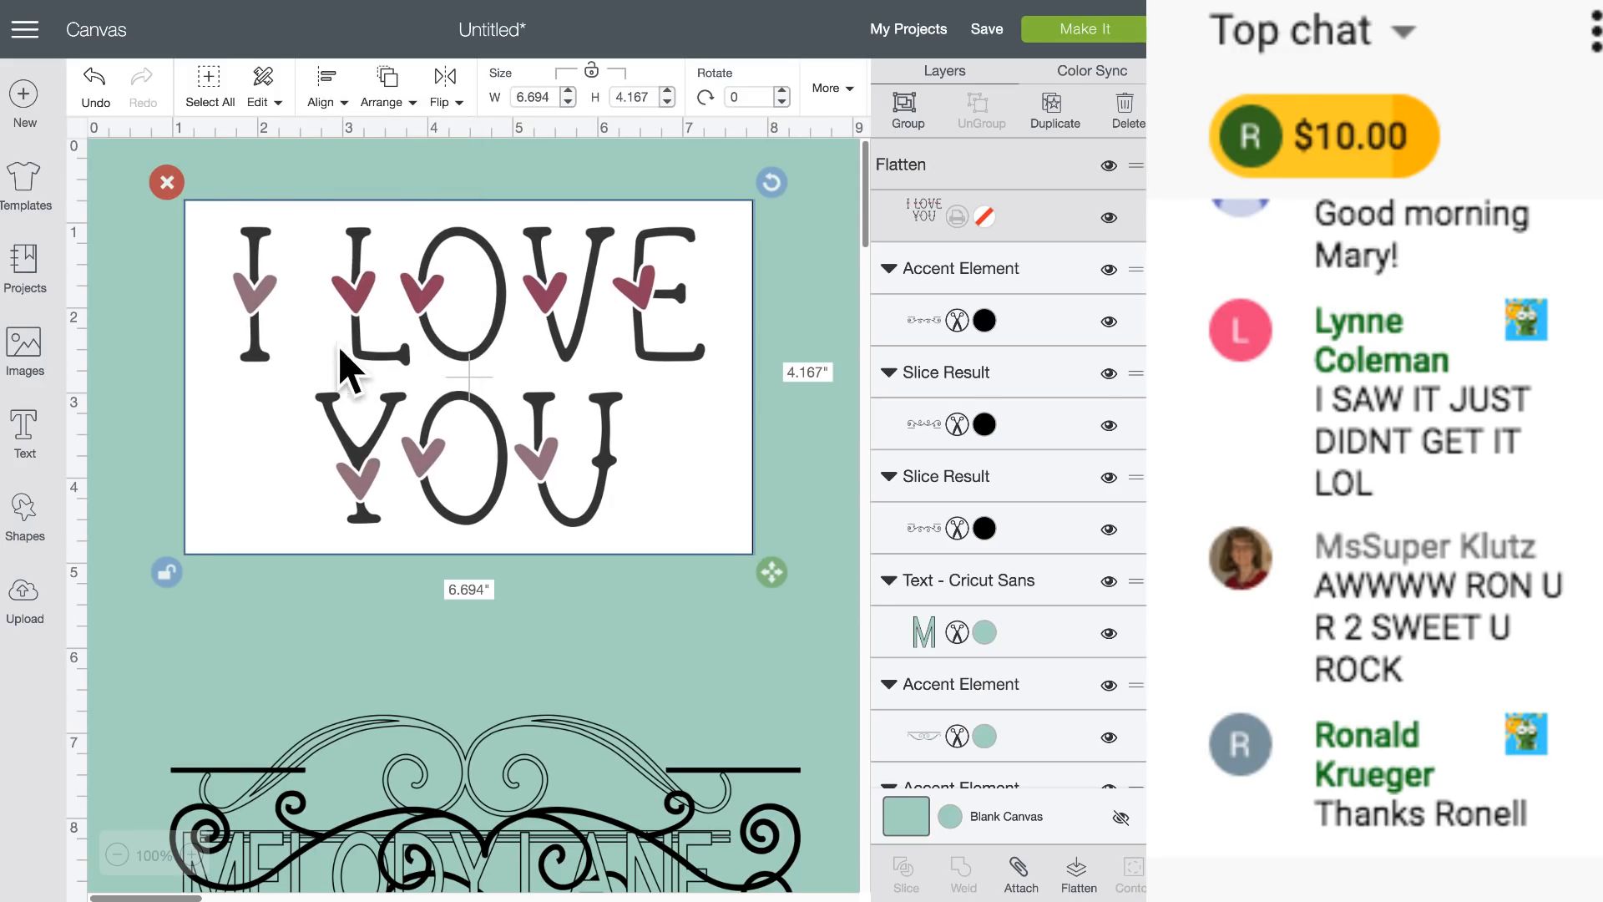
pyautogui.click(1077, 876)
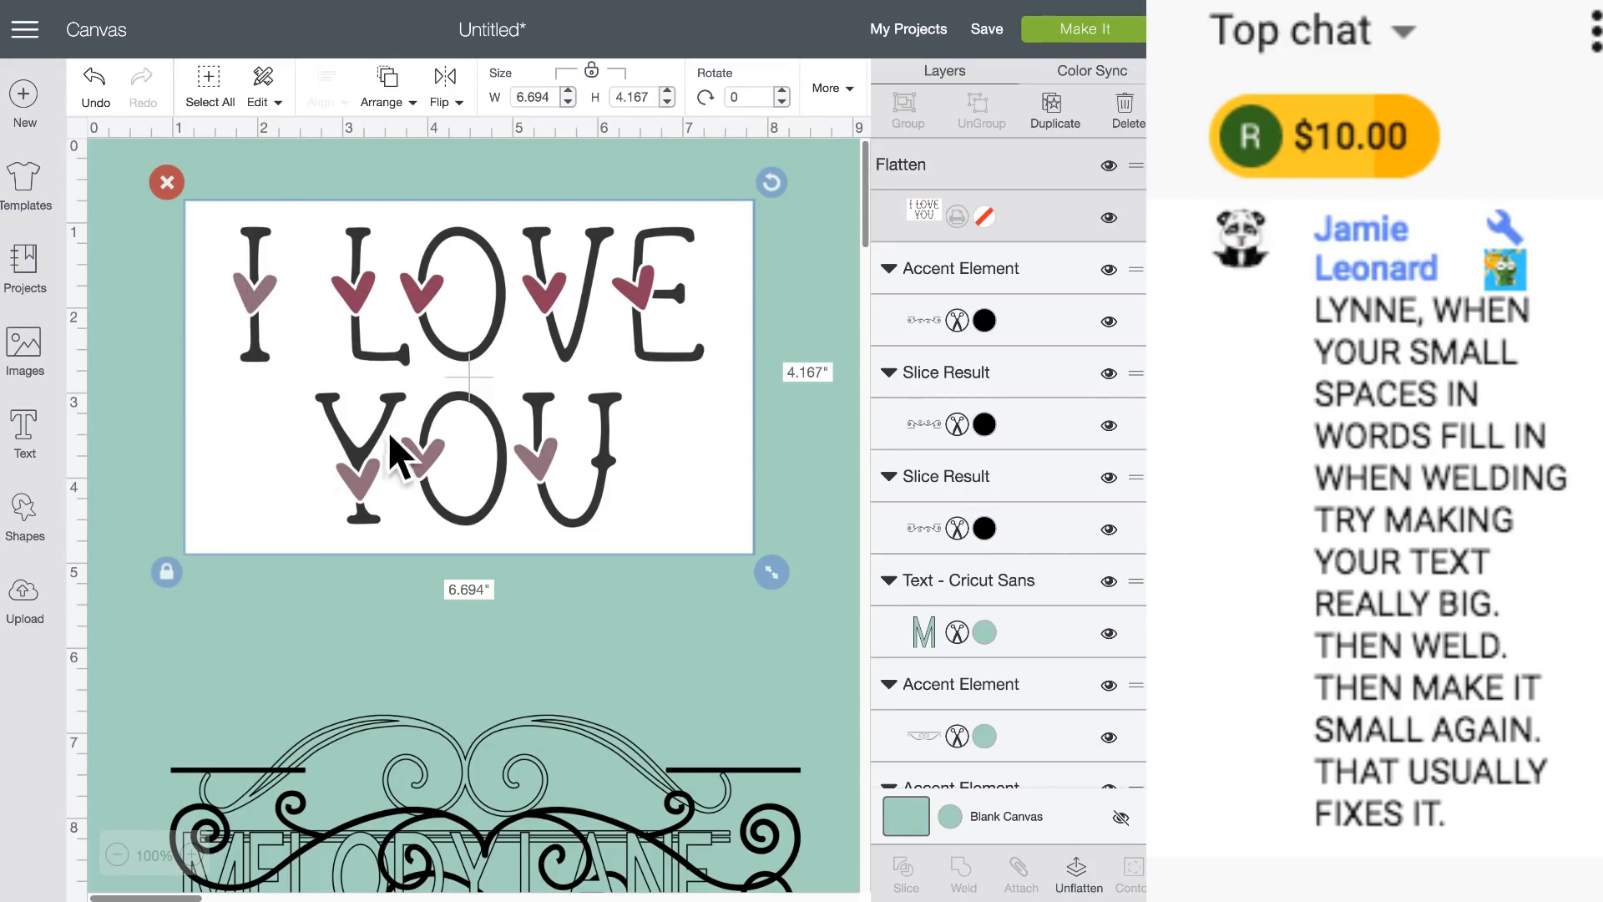
pyautogui.moveTo(304, 383); pyautogui.dragTo(320, 474)
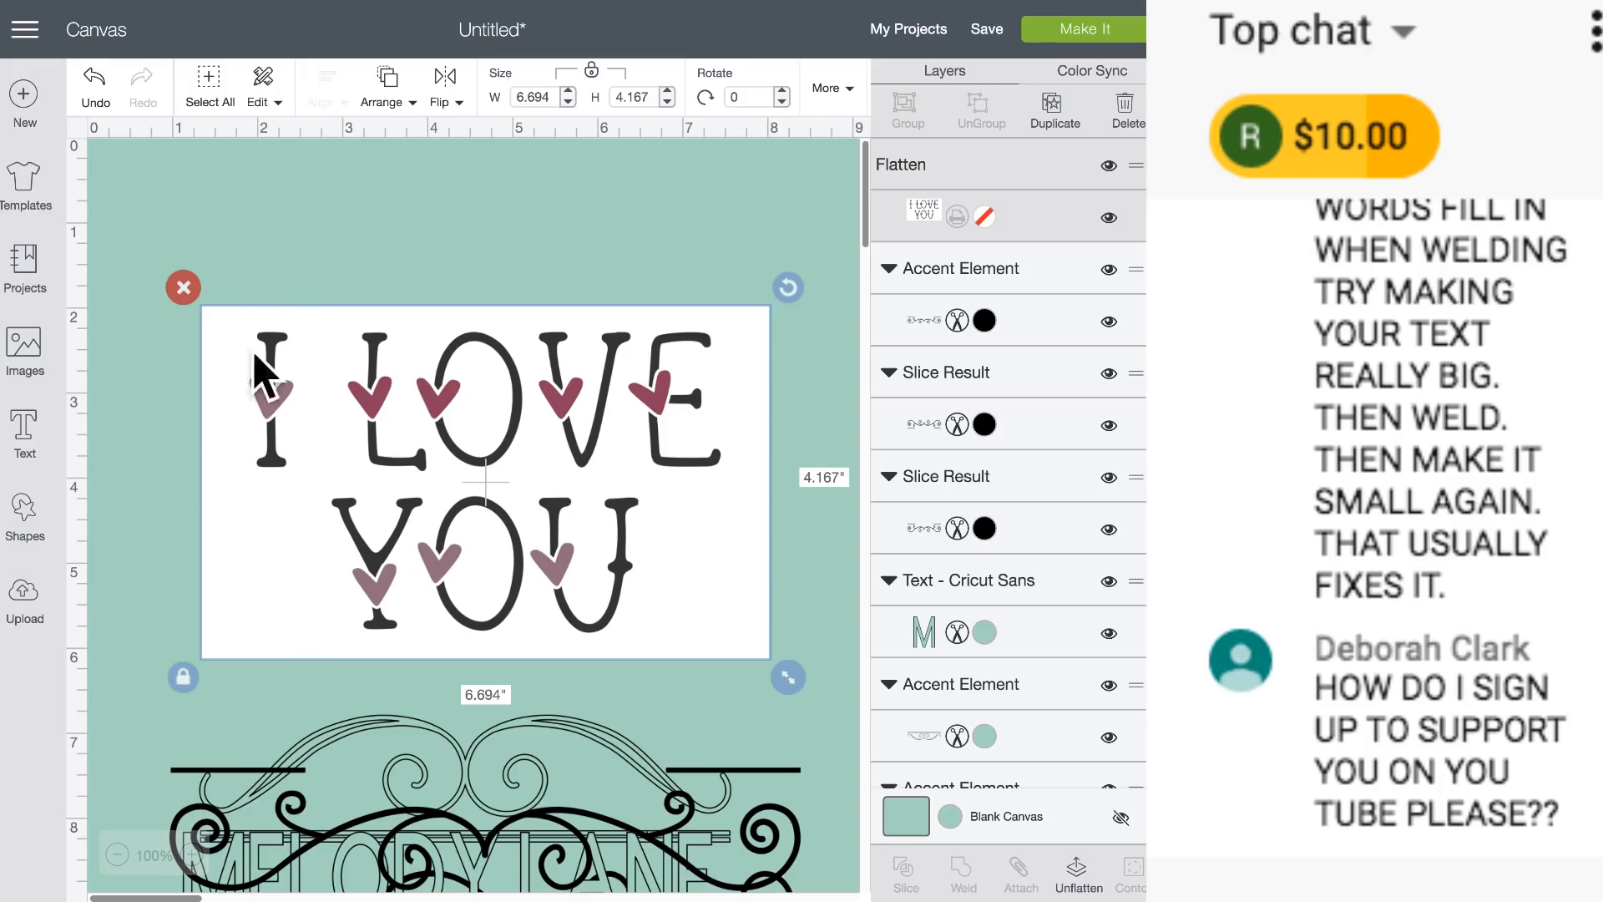
pyautogui.moveTo(465, 490); pyautogui.dragTo(452, 425)
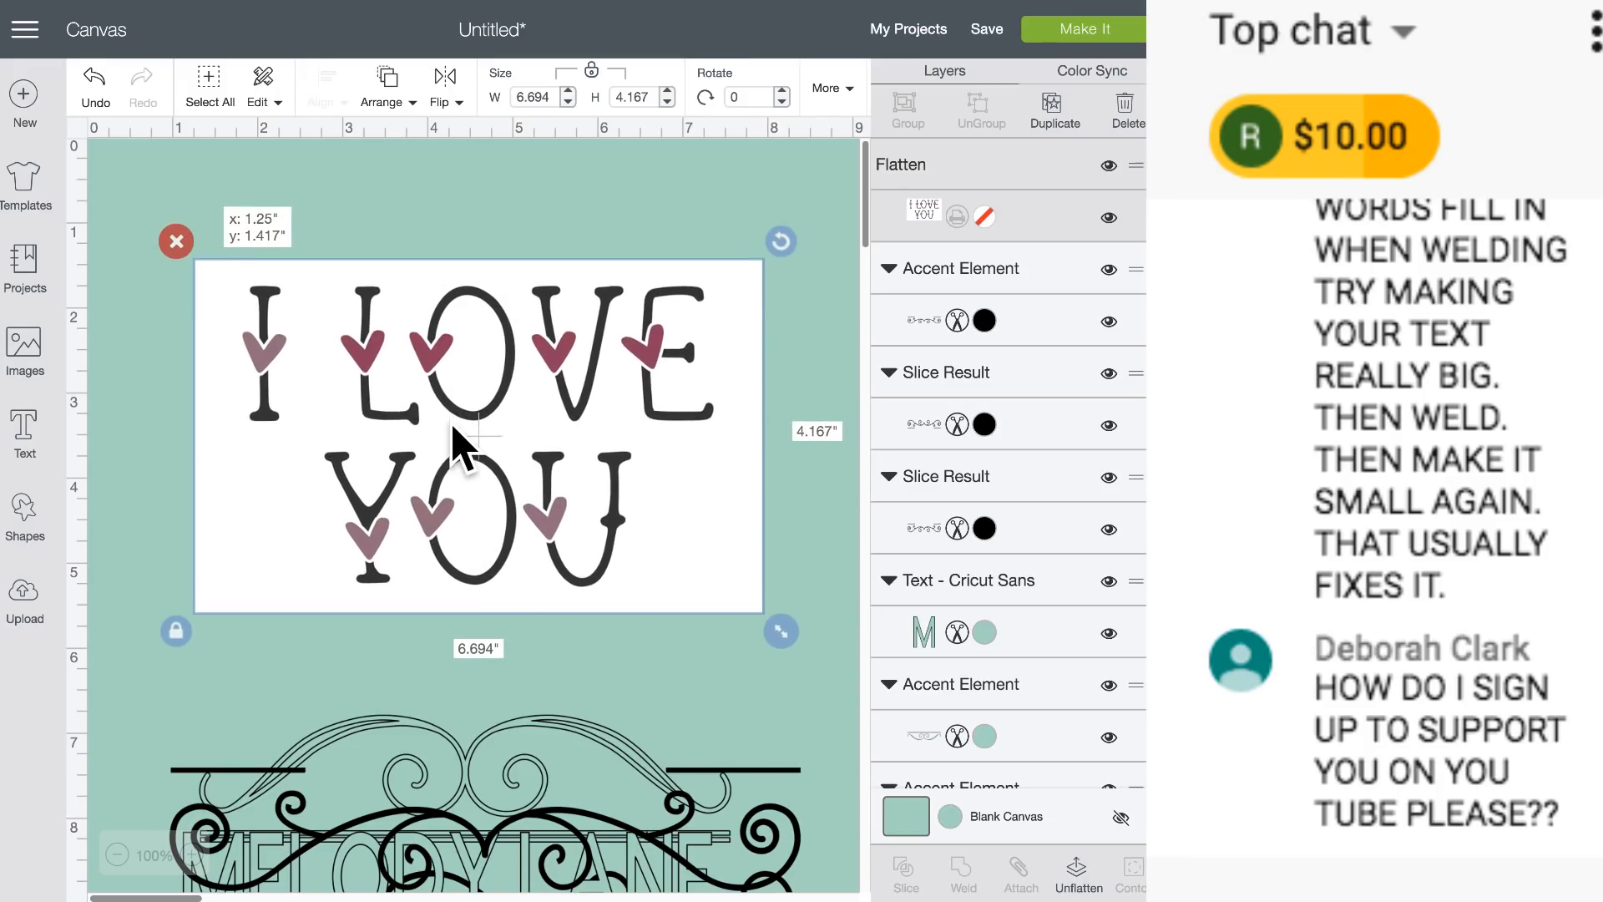
# Browse through the full image library, examining the designs and their price or subscription labels.
pyautogui.click(38, 361)
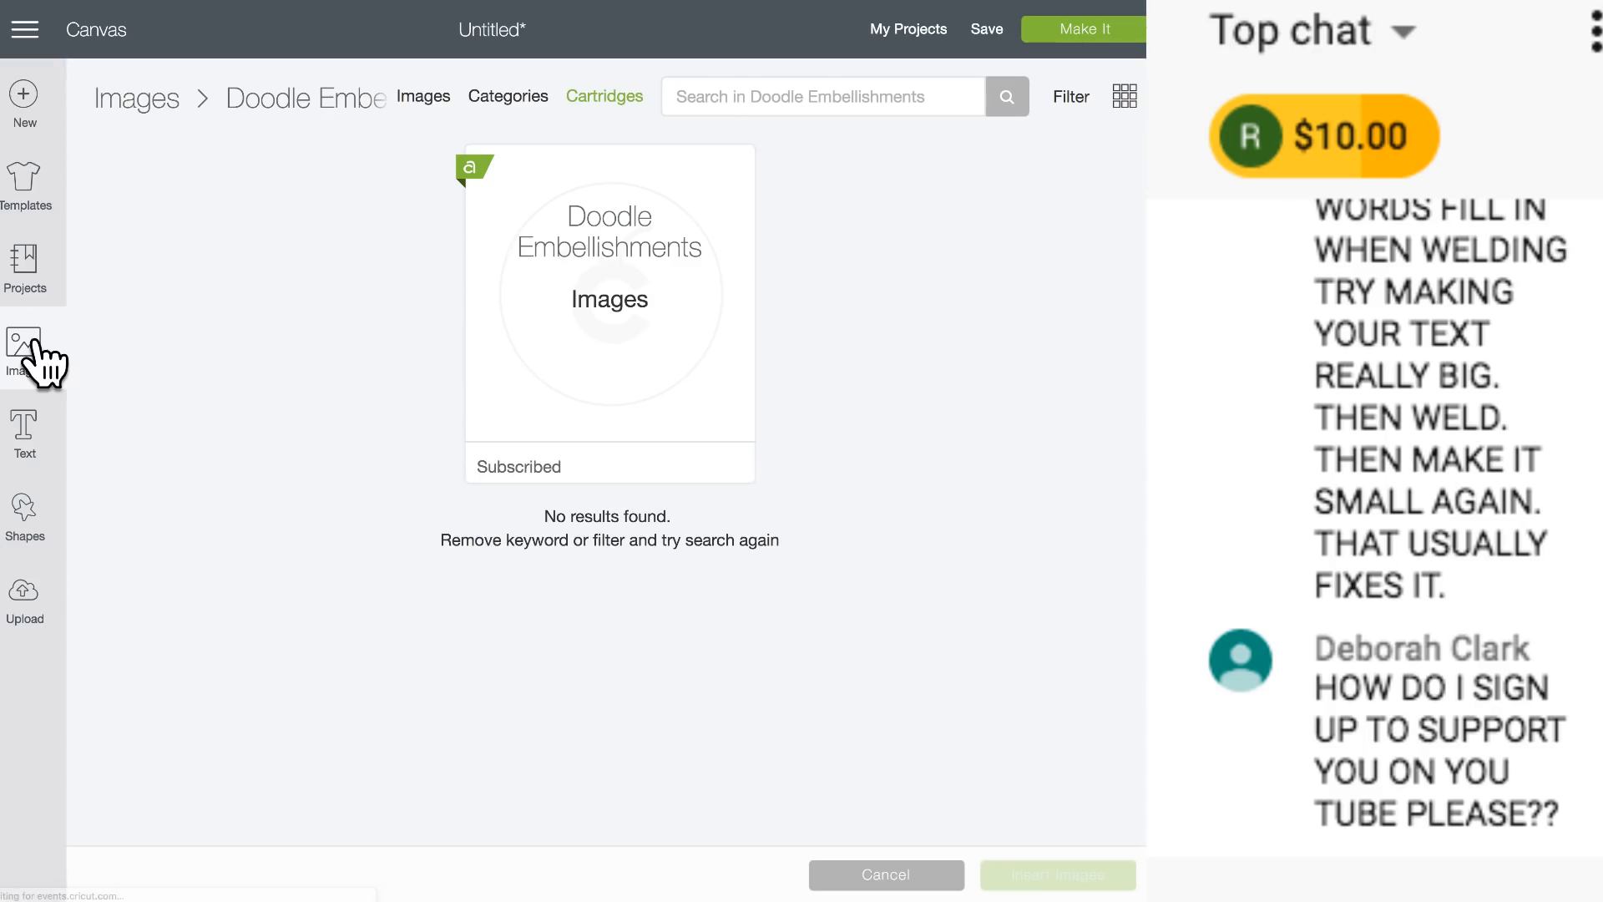
pyautogui.click(428, 102)
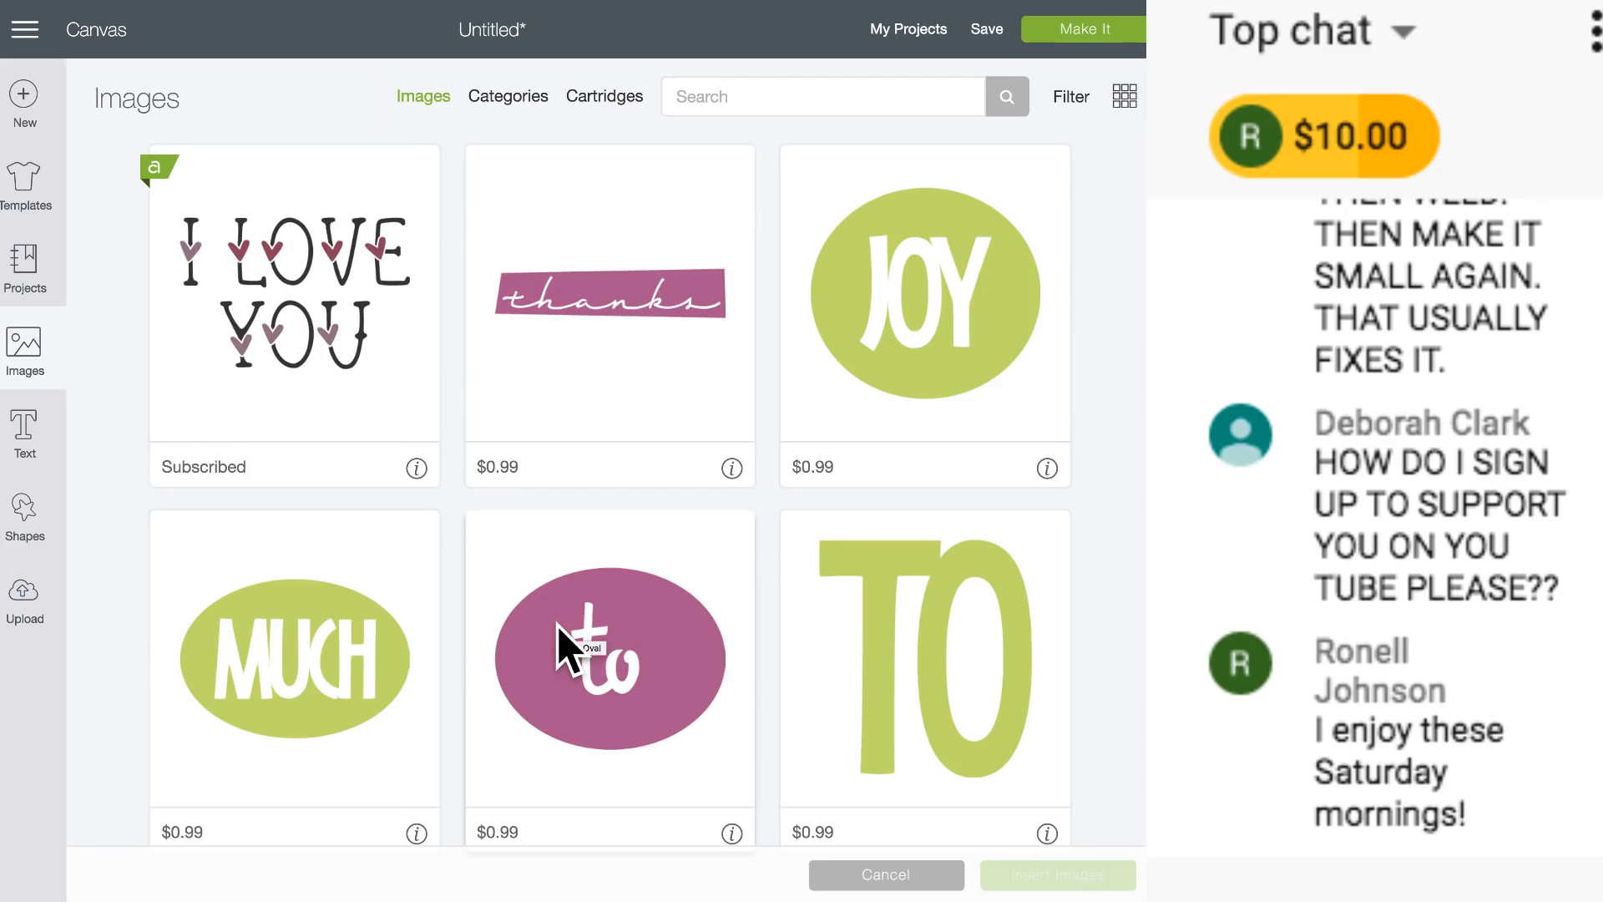
pyautogui.scroll(-2, 558, 630)
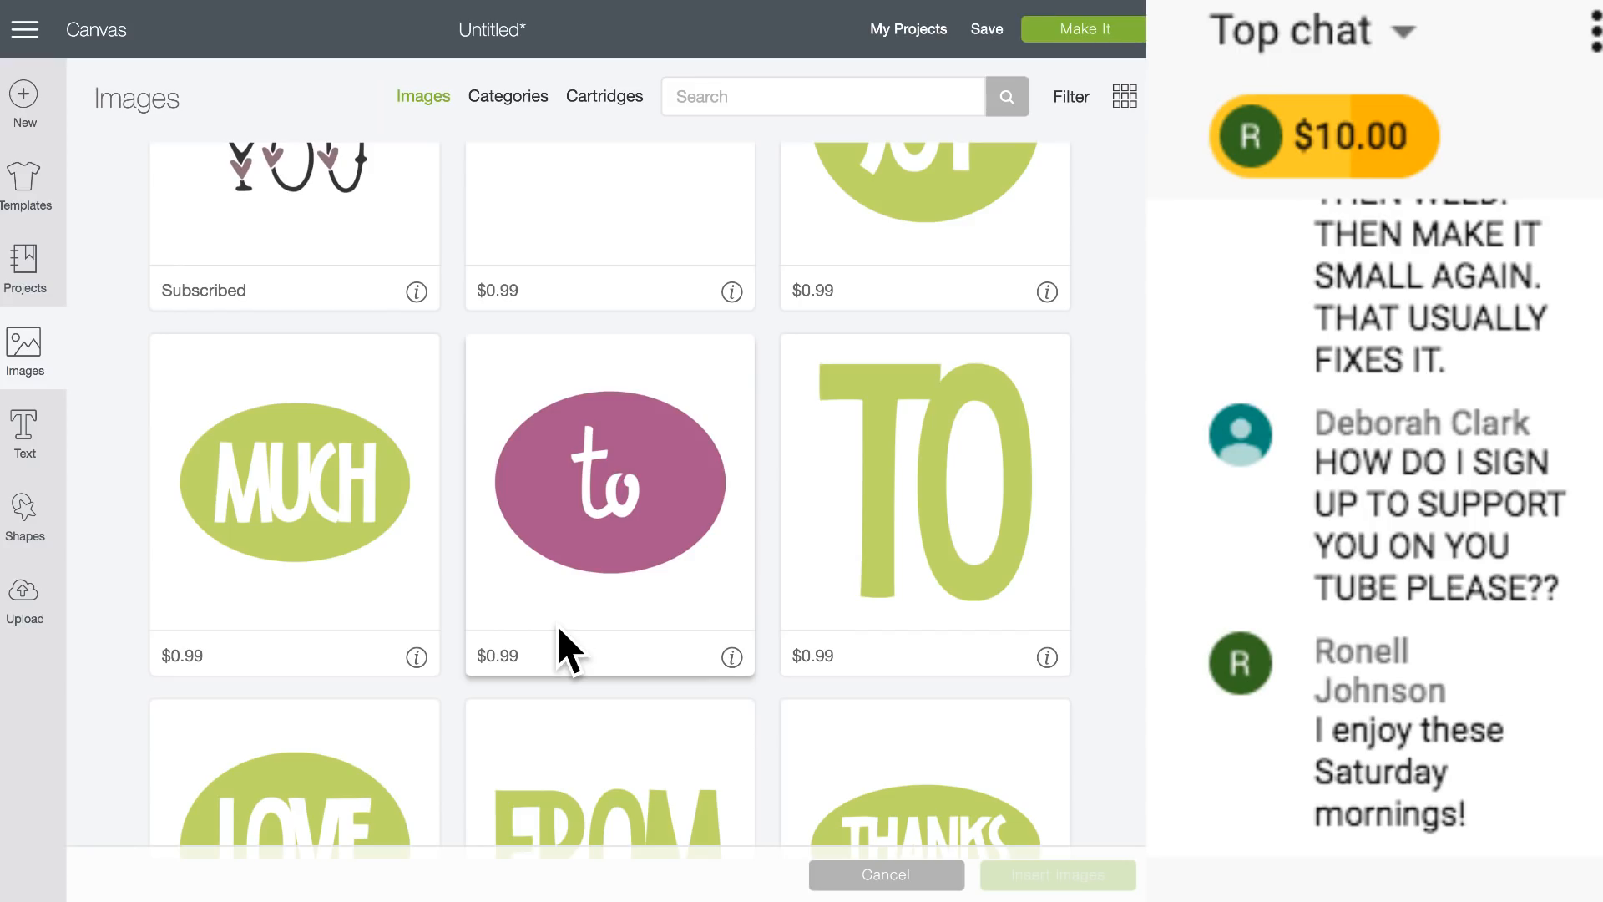
pyautogui.scroll(2, 530, 639)
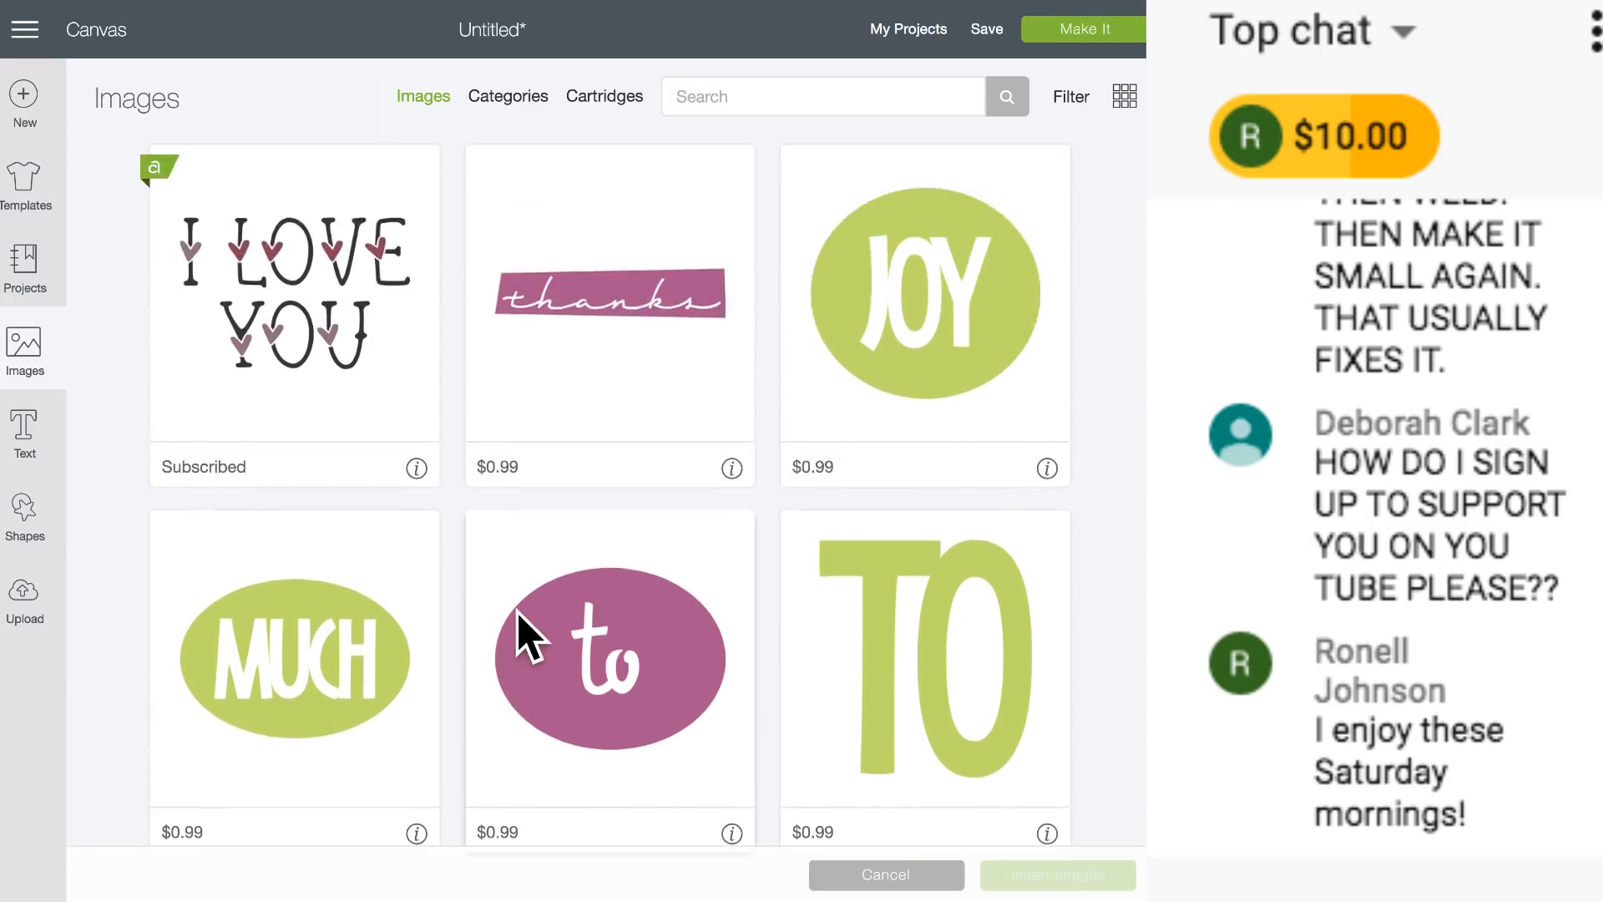
pyautogui.scroll(-8, 529, 639)
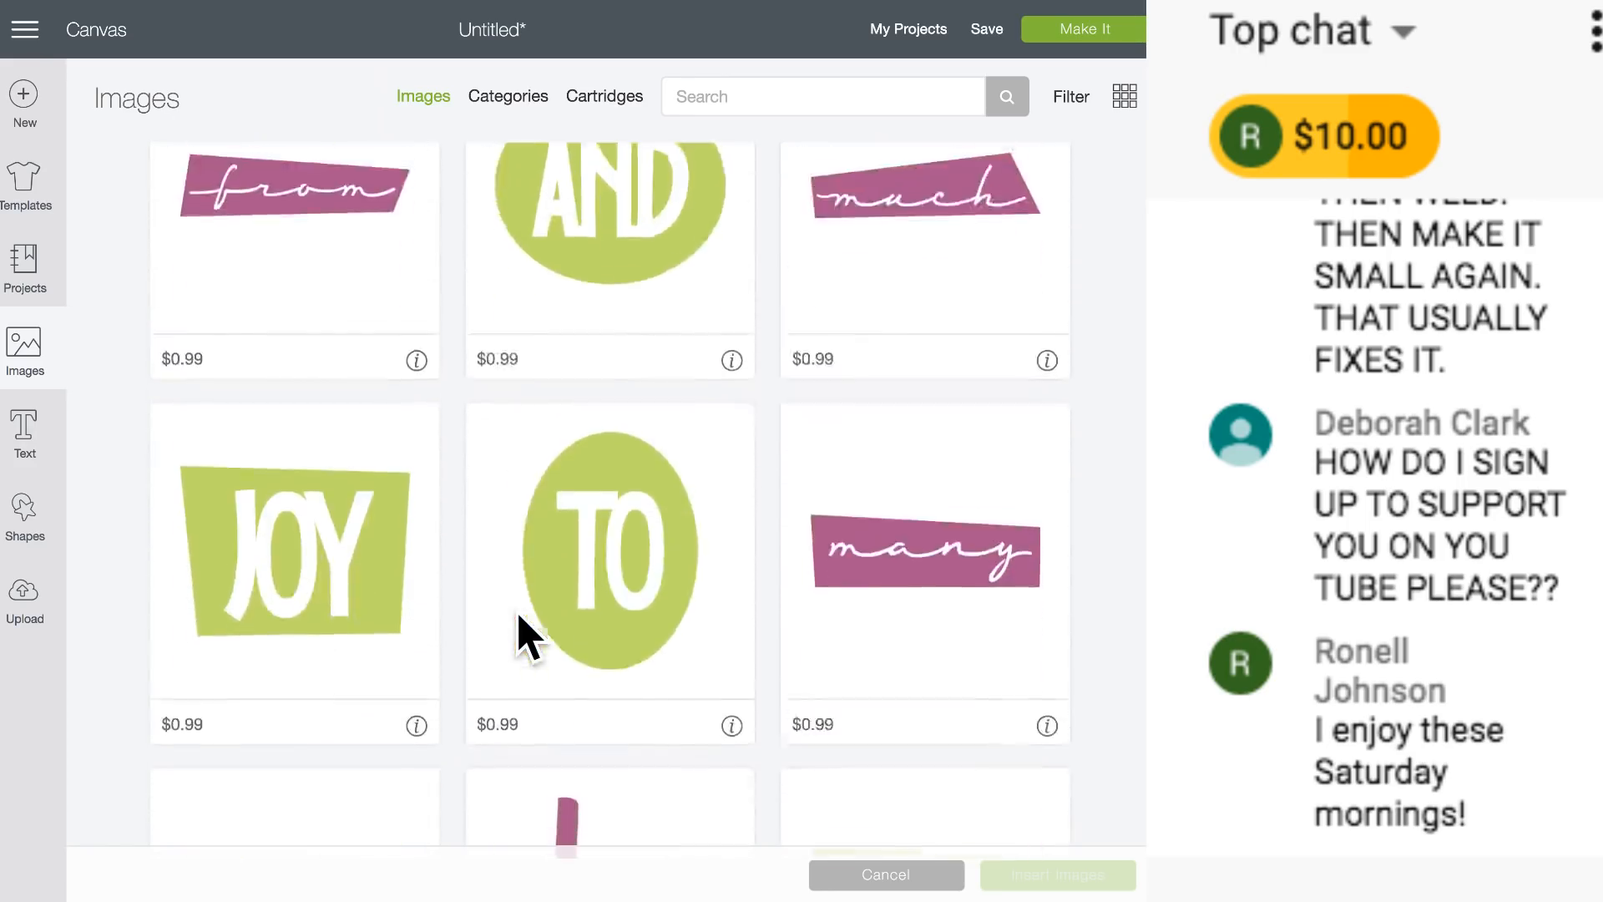
pyautogui.scroll(-5, 529, 639)
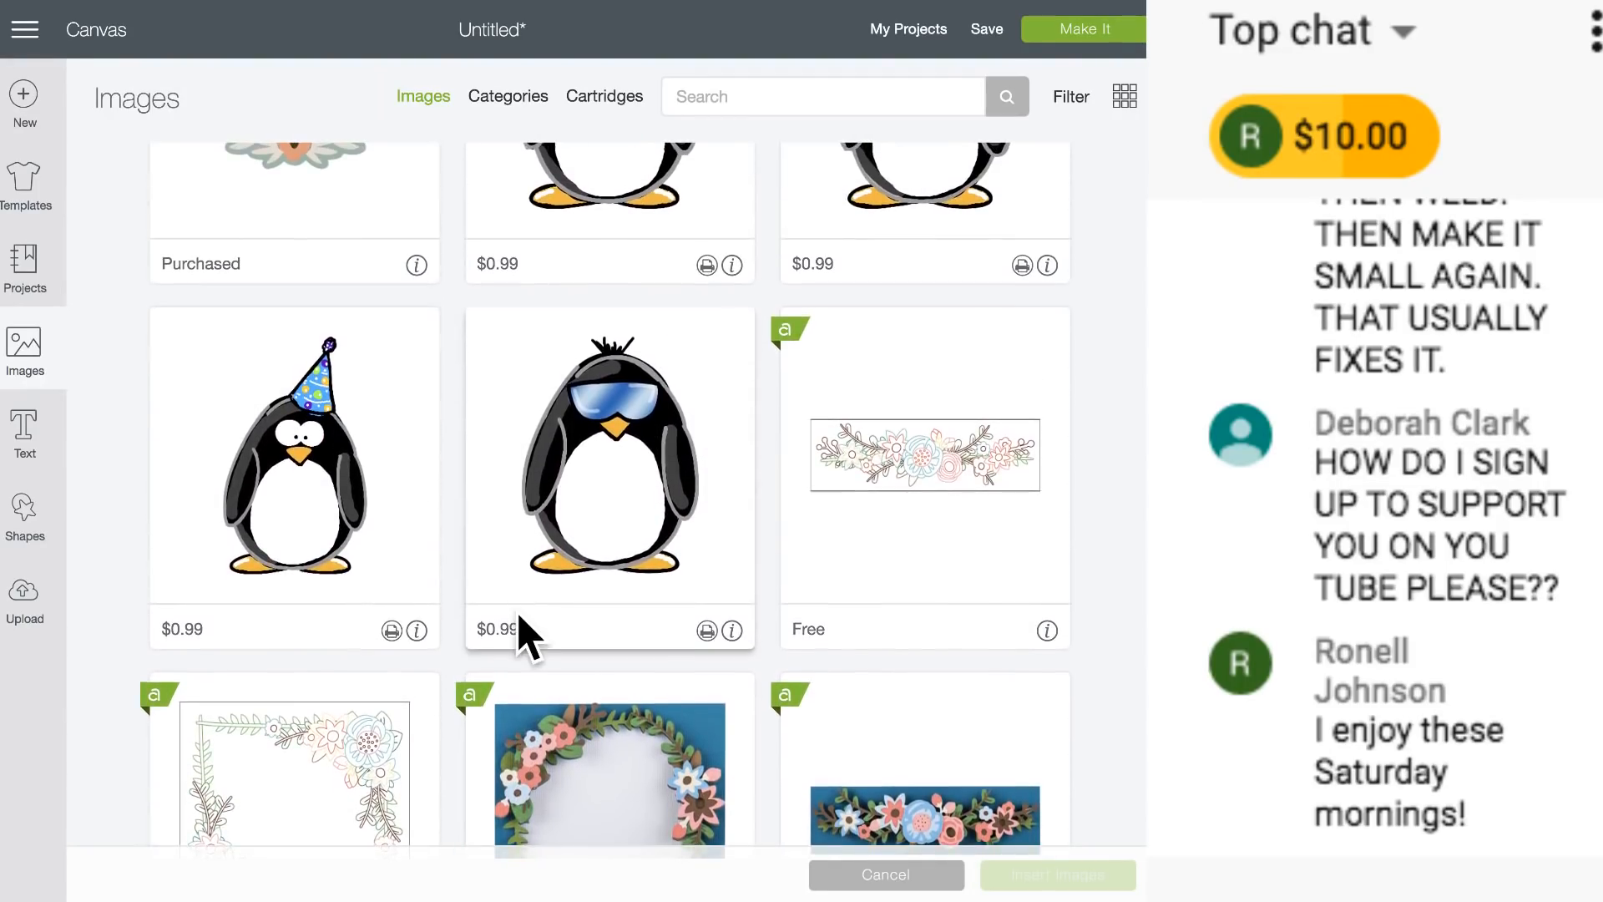
pyautogui.scroll(-3, 529, 639)
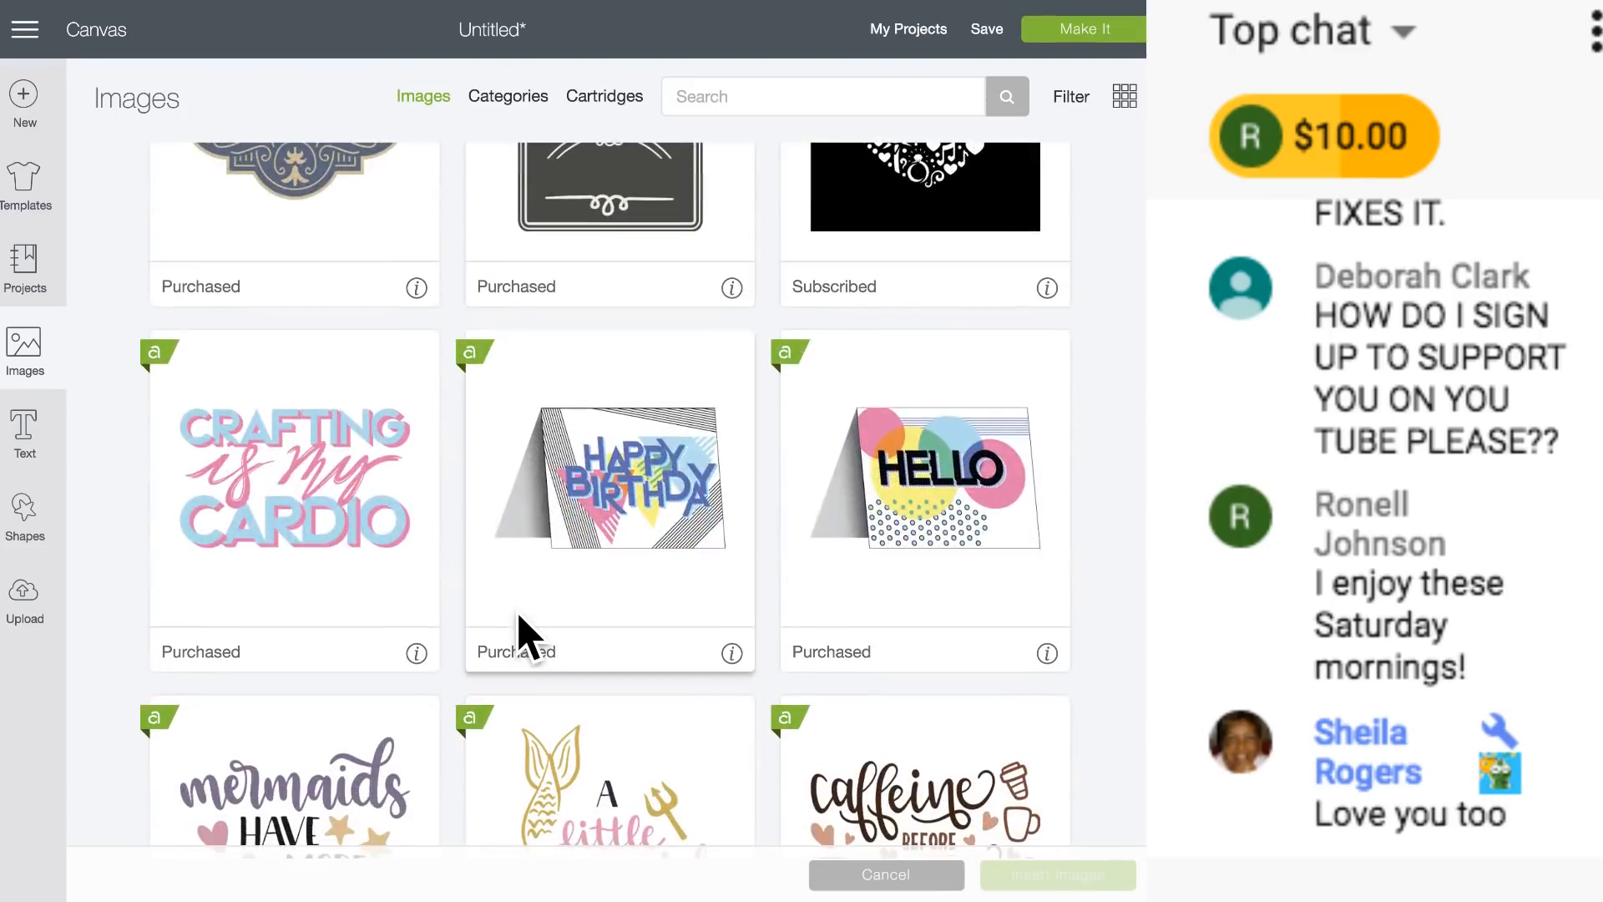
pyautogui.scroll(-3, 530, 639)
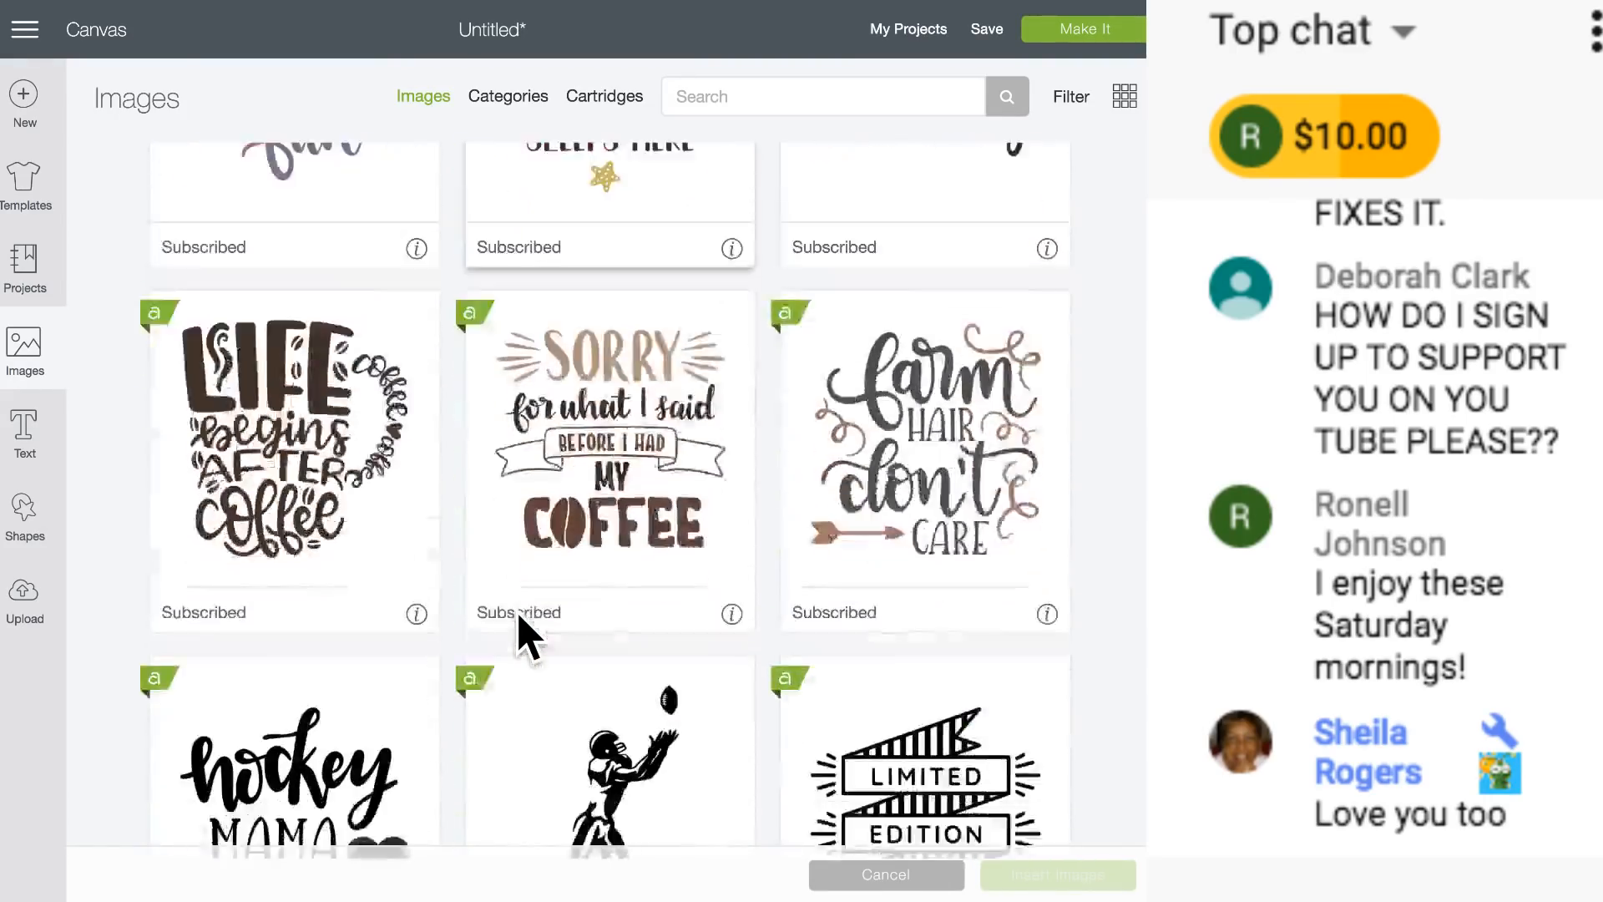
pyautogui.scroll(-5, 529, 639)
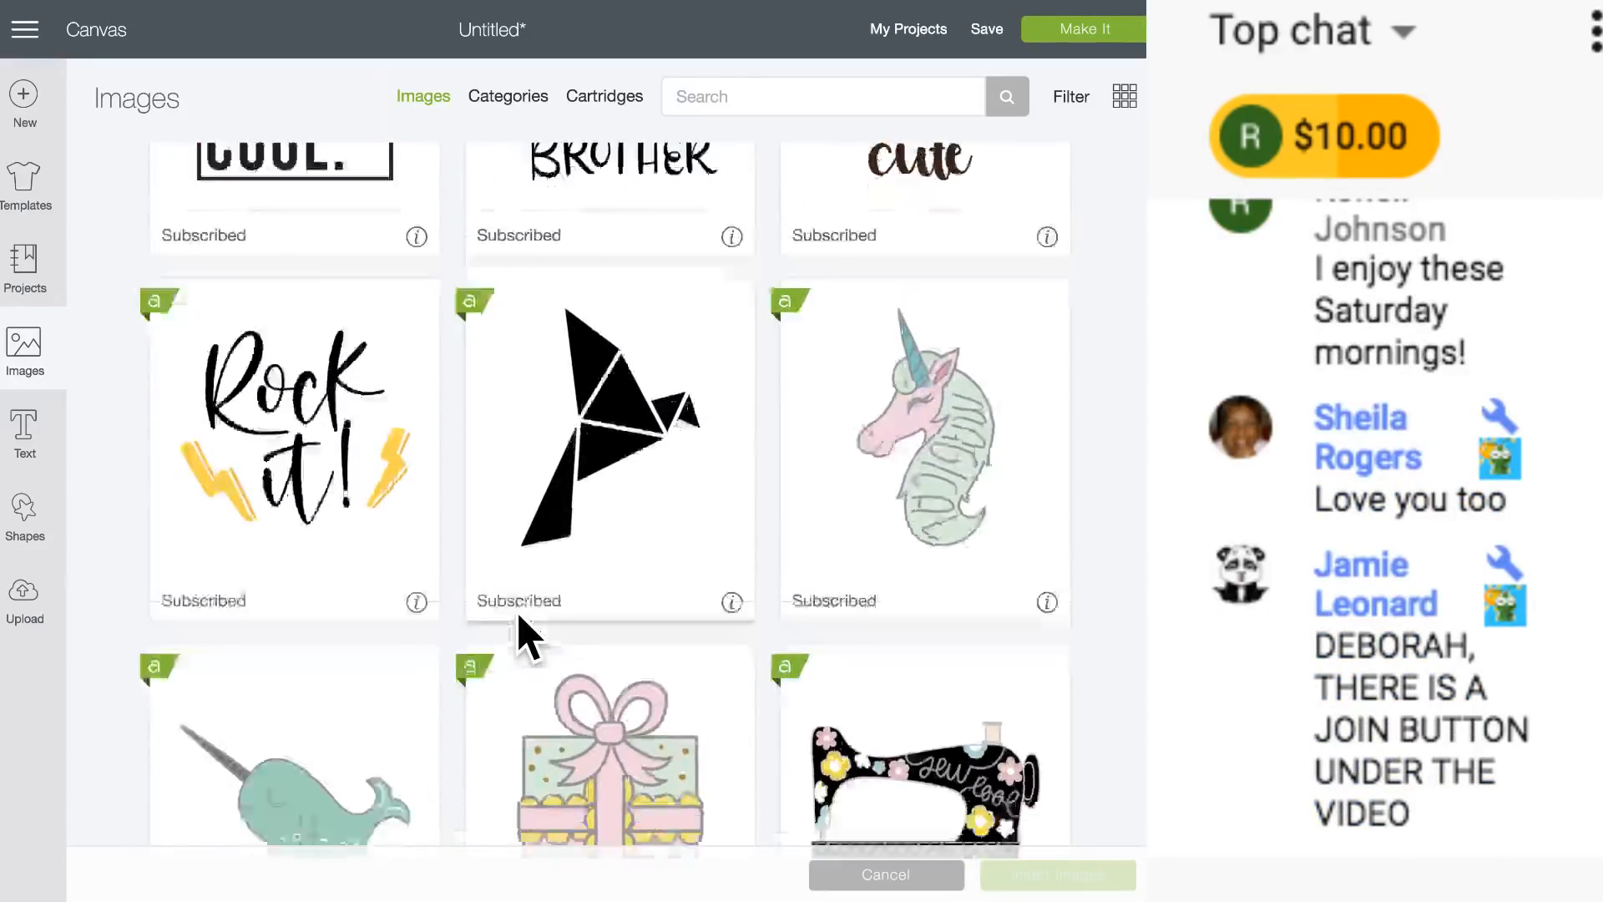
pyautogui.scroll(-5, 529, 638)
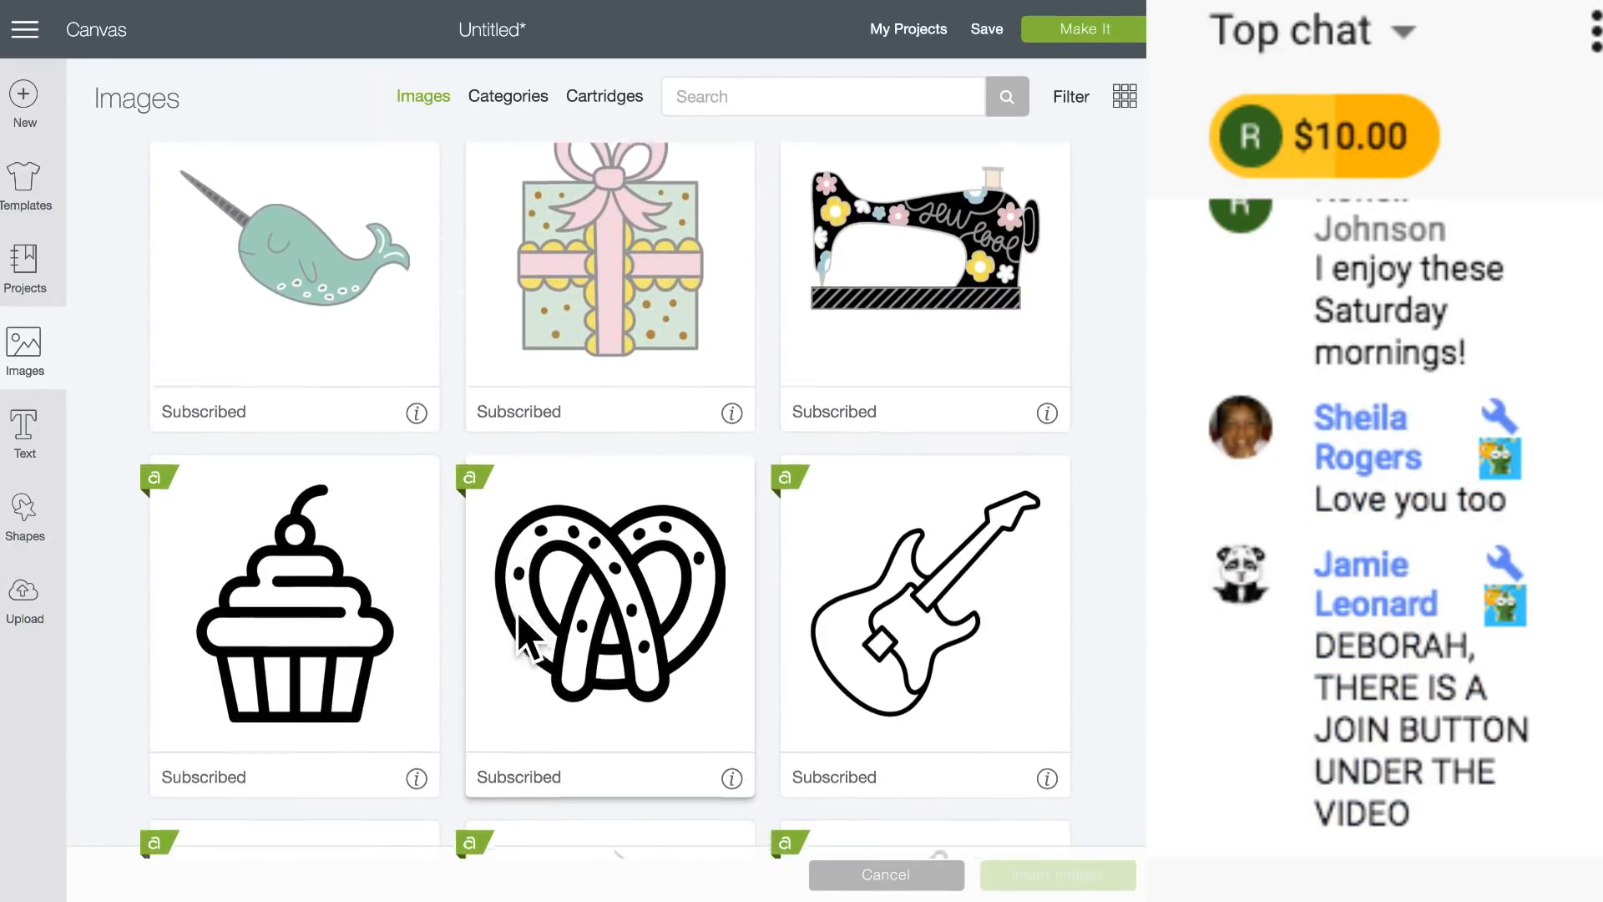
pyautogui.scroll(1, 519, 635)
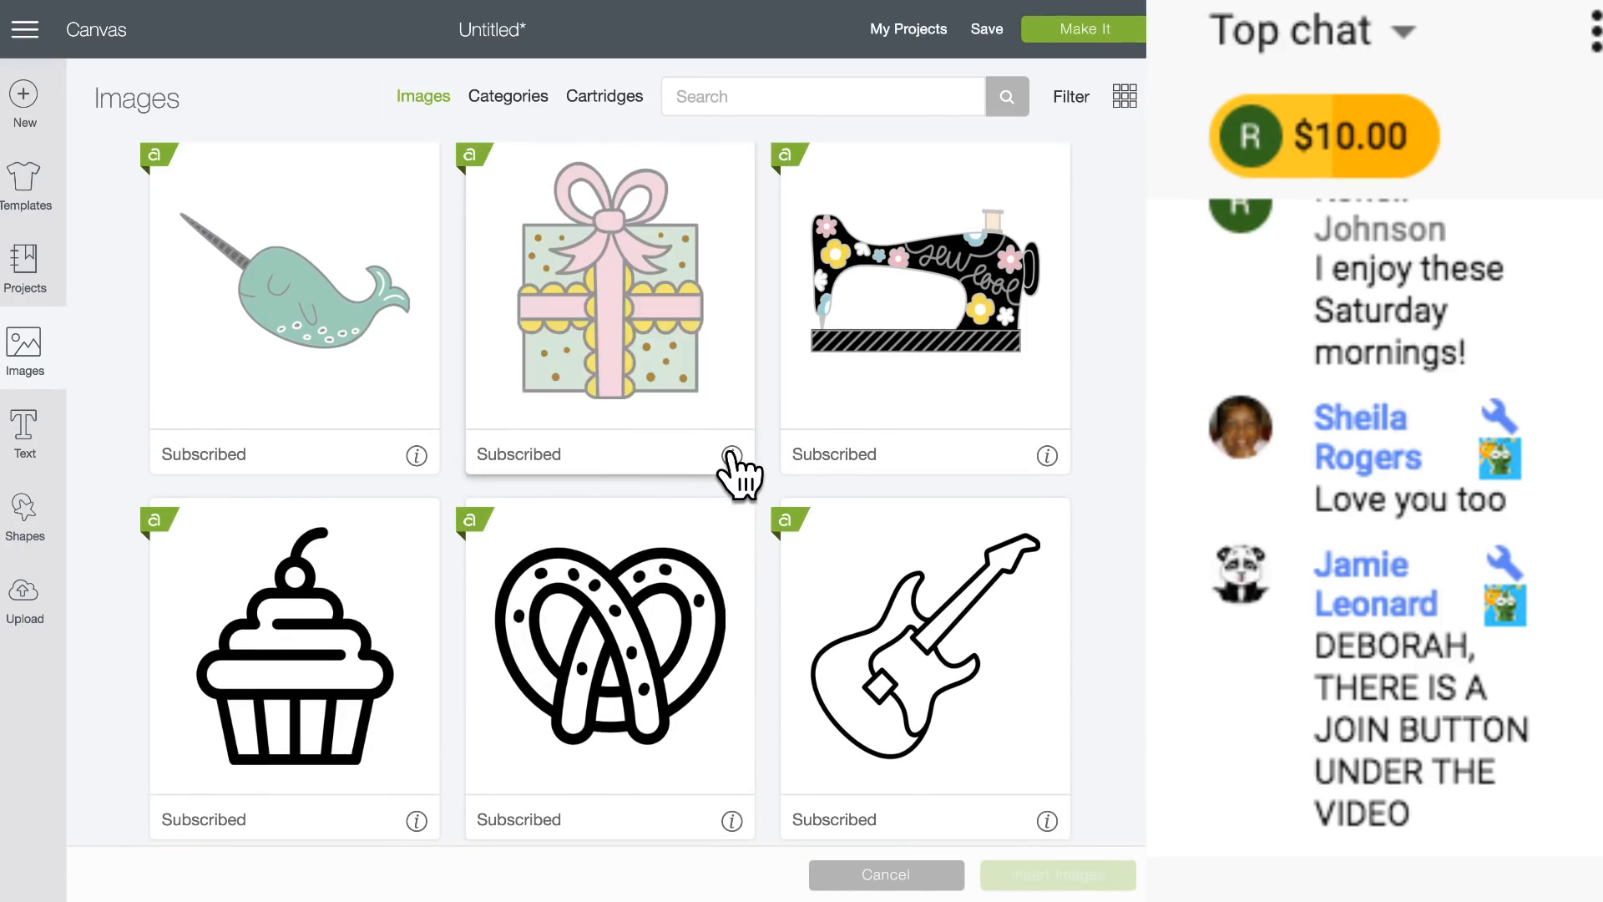
# Insert the wrapped present with the pink bow from the image library onto the canvas.
pyautogui.scroll(2, 579, 483)
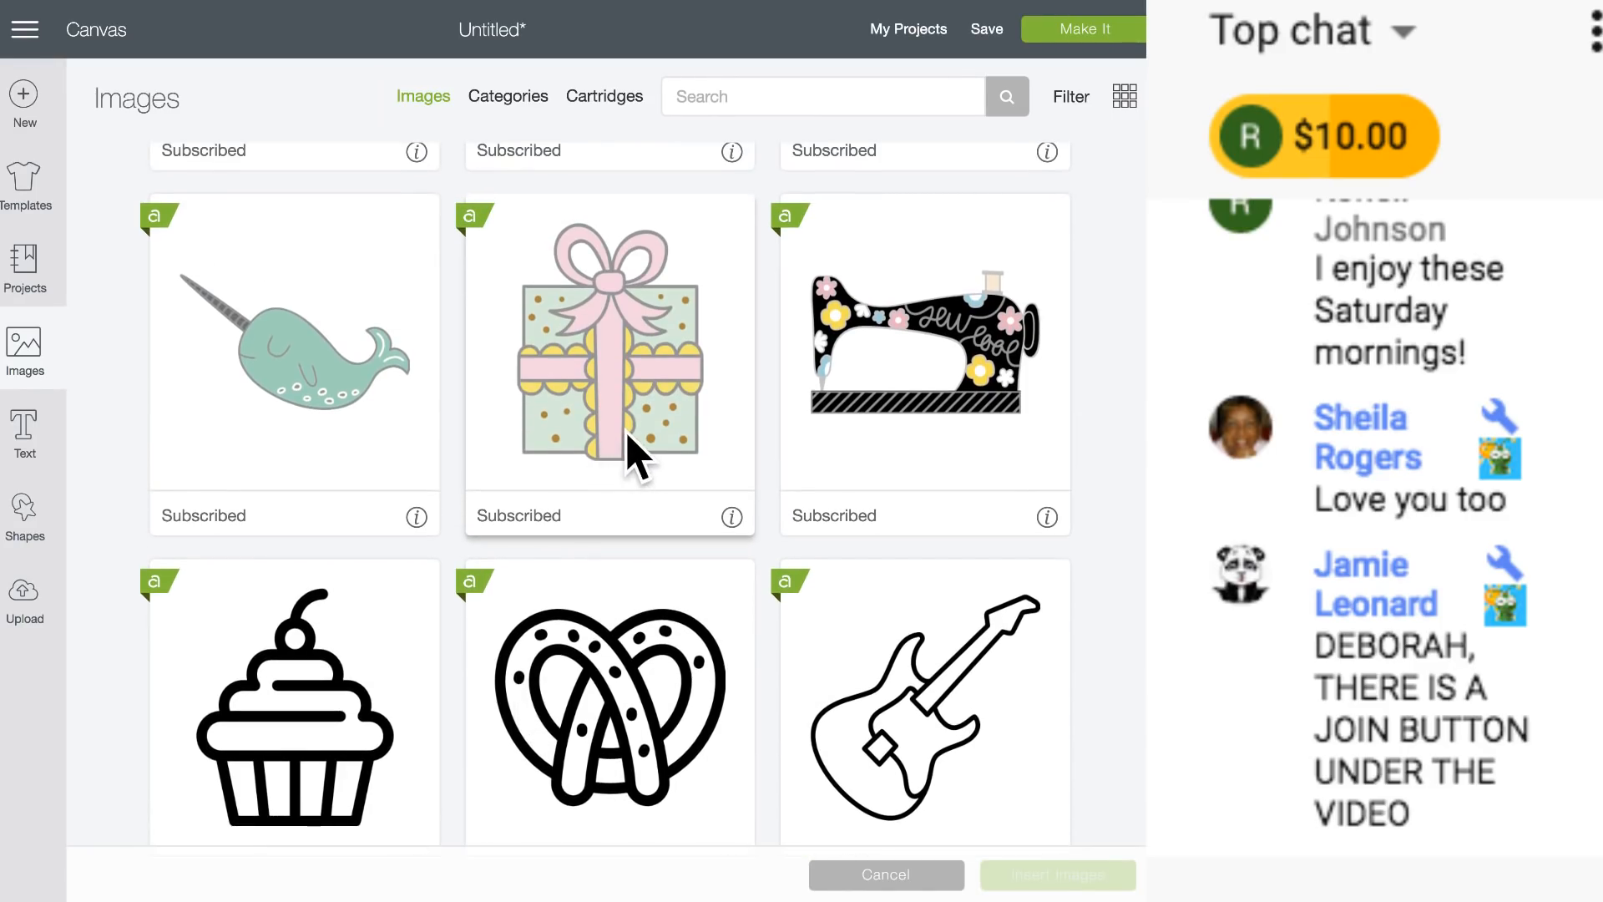
pyautogui.click(635, 451)
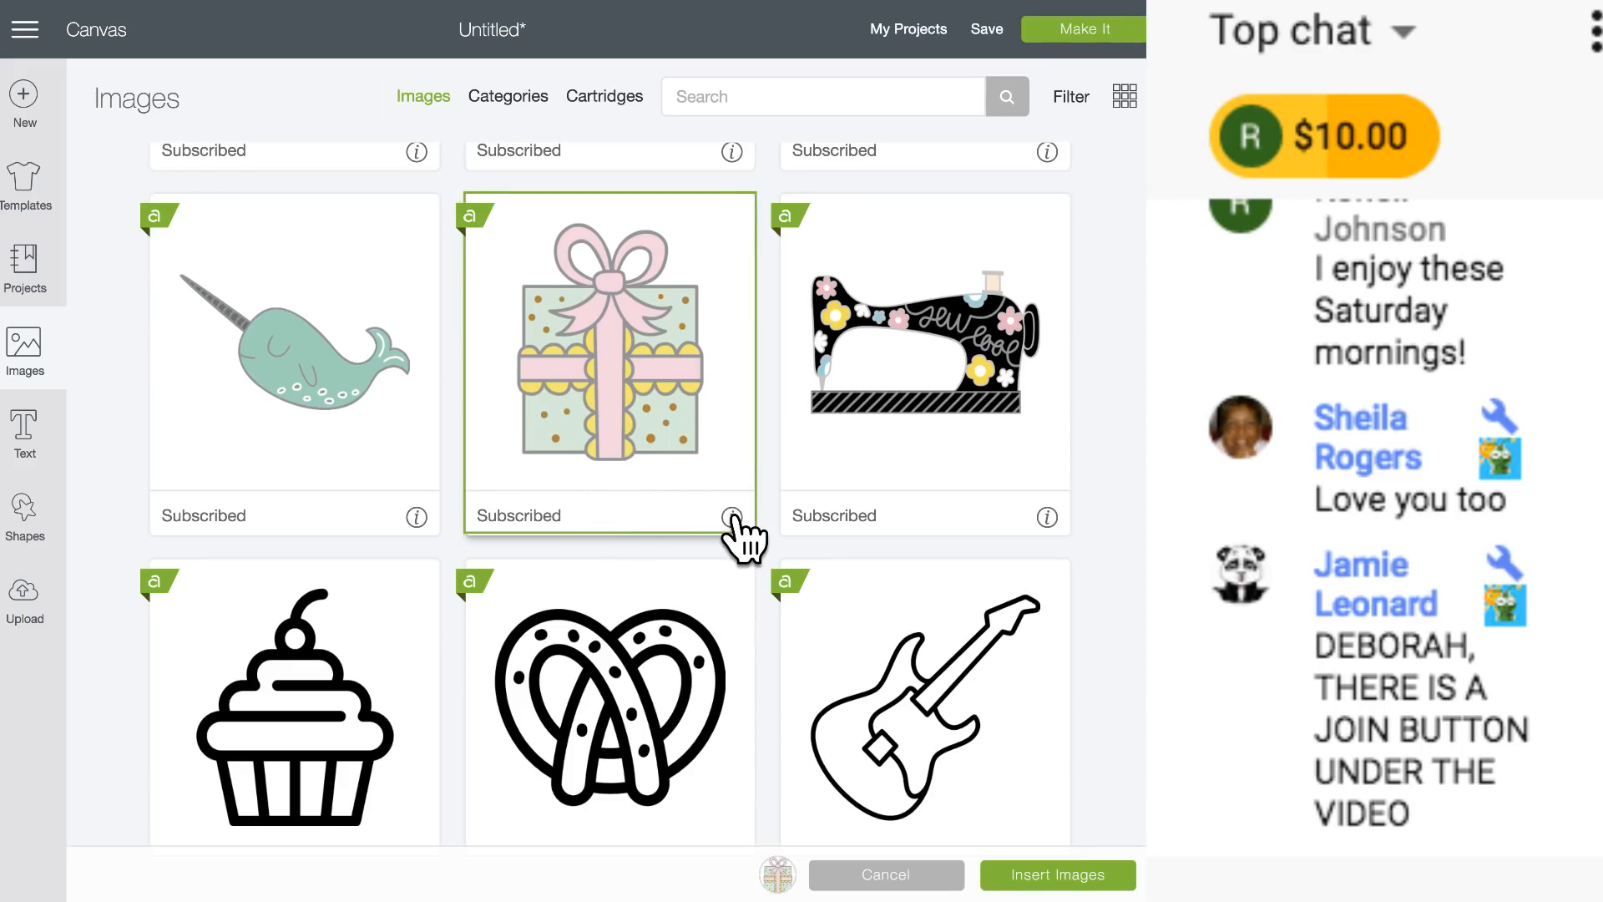
pyautogui.moveTo(733, 517)
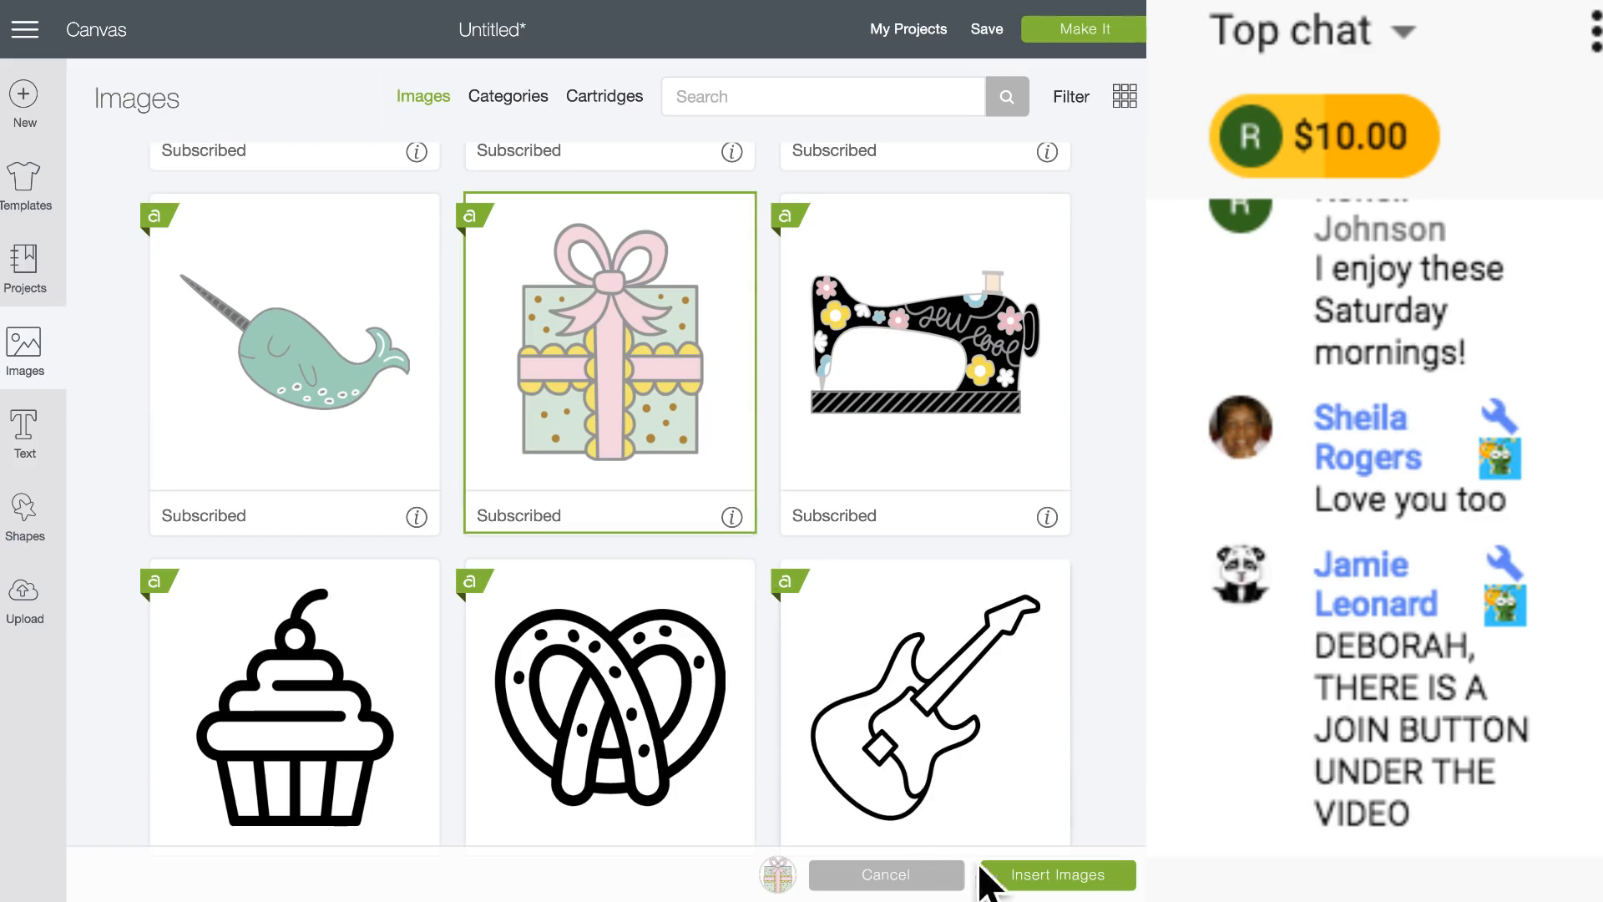
pyautogui.click(1021, 877)
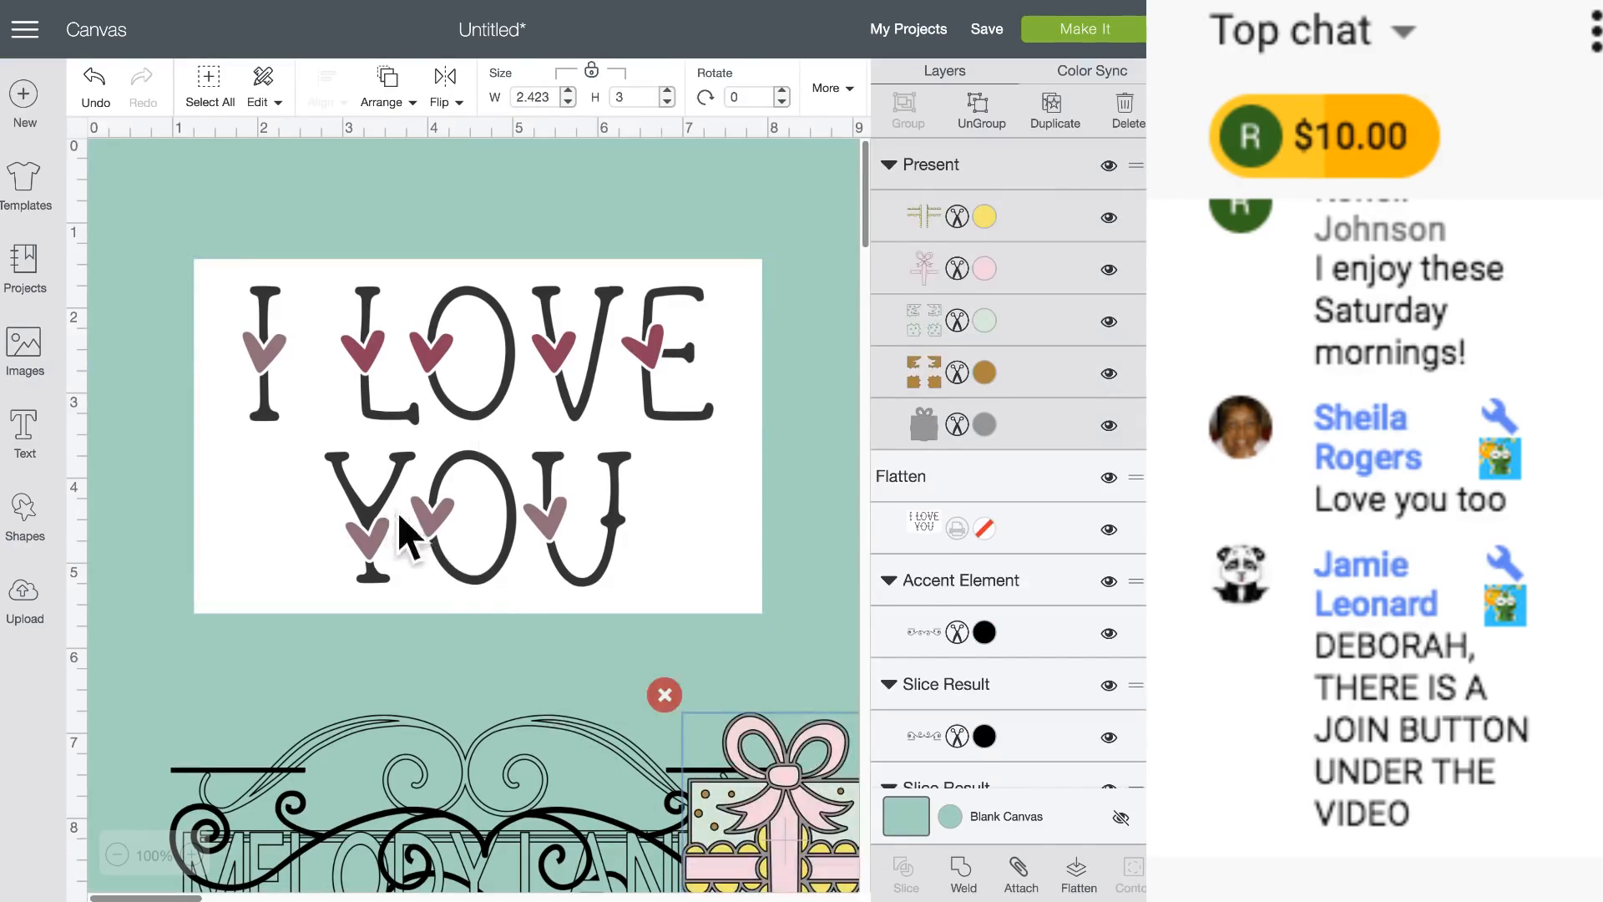
# Move the "I Love You" image down the canvas and place the present in the cleared space above it.
pyautogui.moveTo(751, 818); pyautogui.dragTo(320, 320)
pyautogui.moveTo(573, 448); pyautogui.dragTo(626, 823)
pyautogui.moveTo(399, 359); pyautogui.dragTo(438, 401)
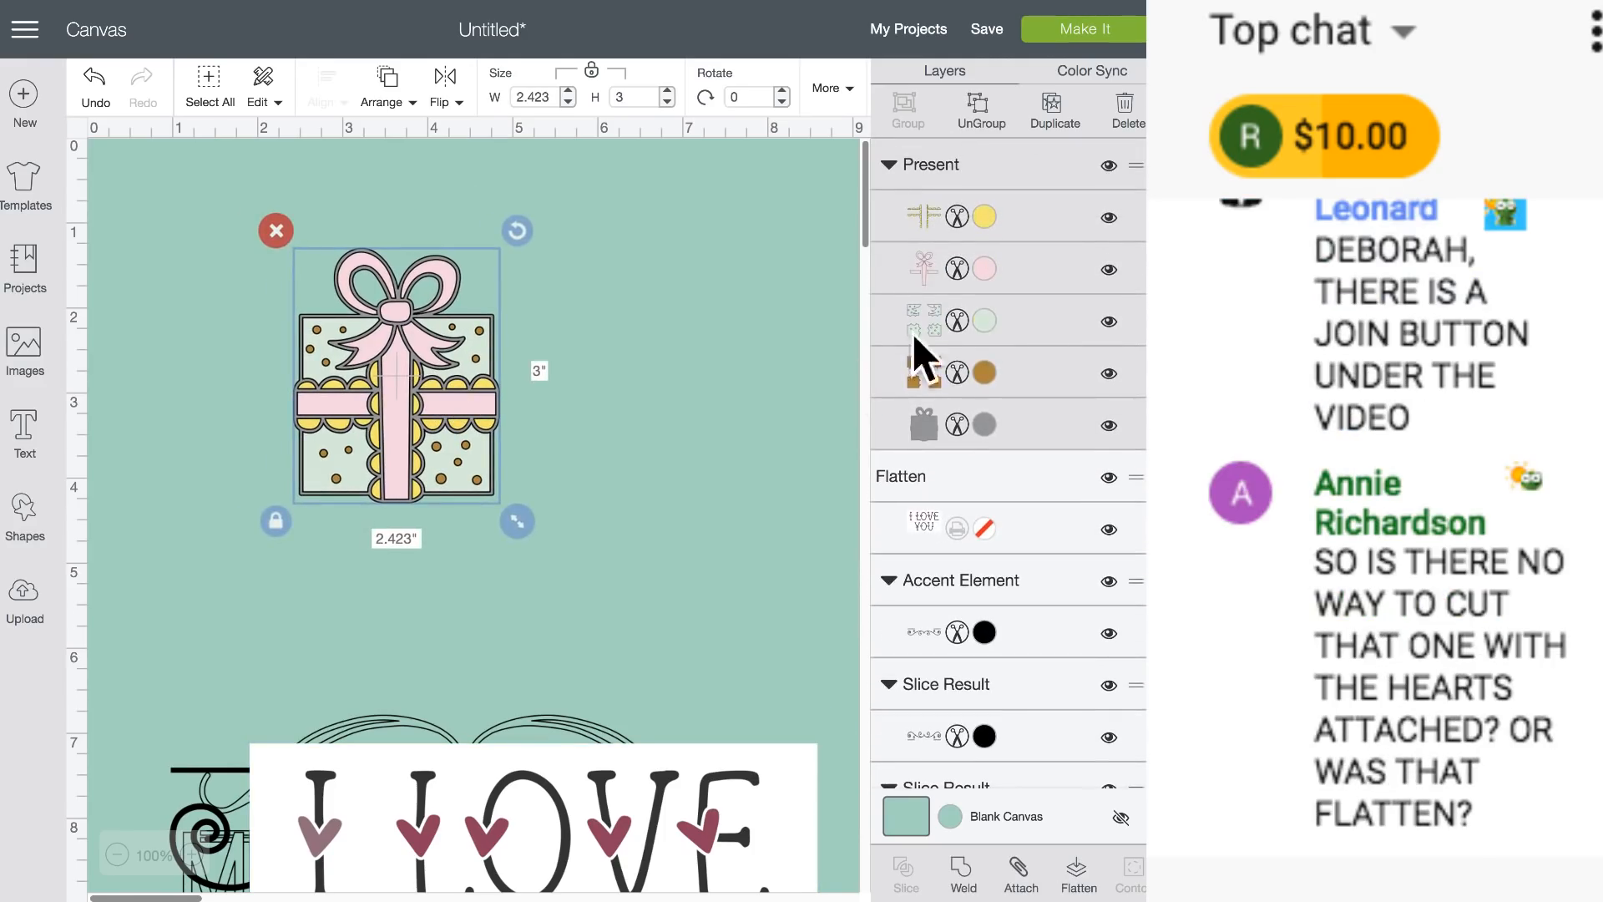
# Recolor the present's pale green wrapping to rose #E54B75 and its tan dots to purple #835EA5.
pyautogui.click(983, 322)
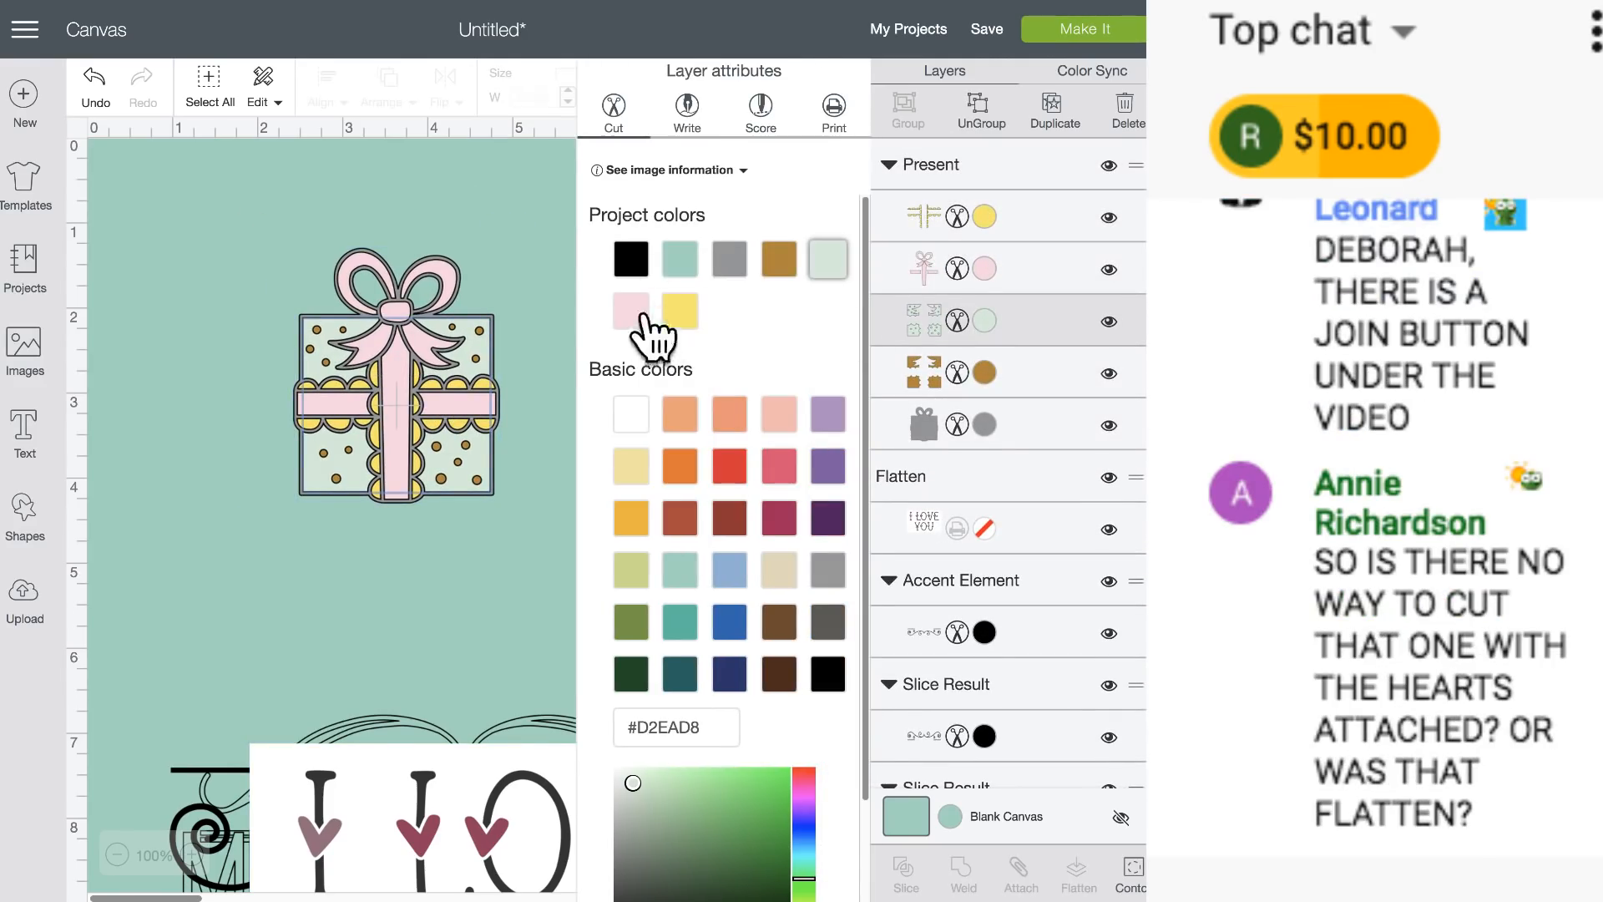
pyautogui.click(778, 466)
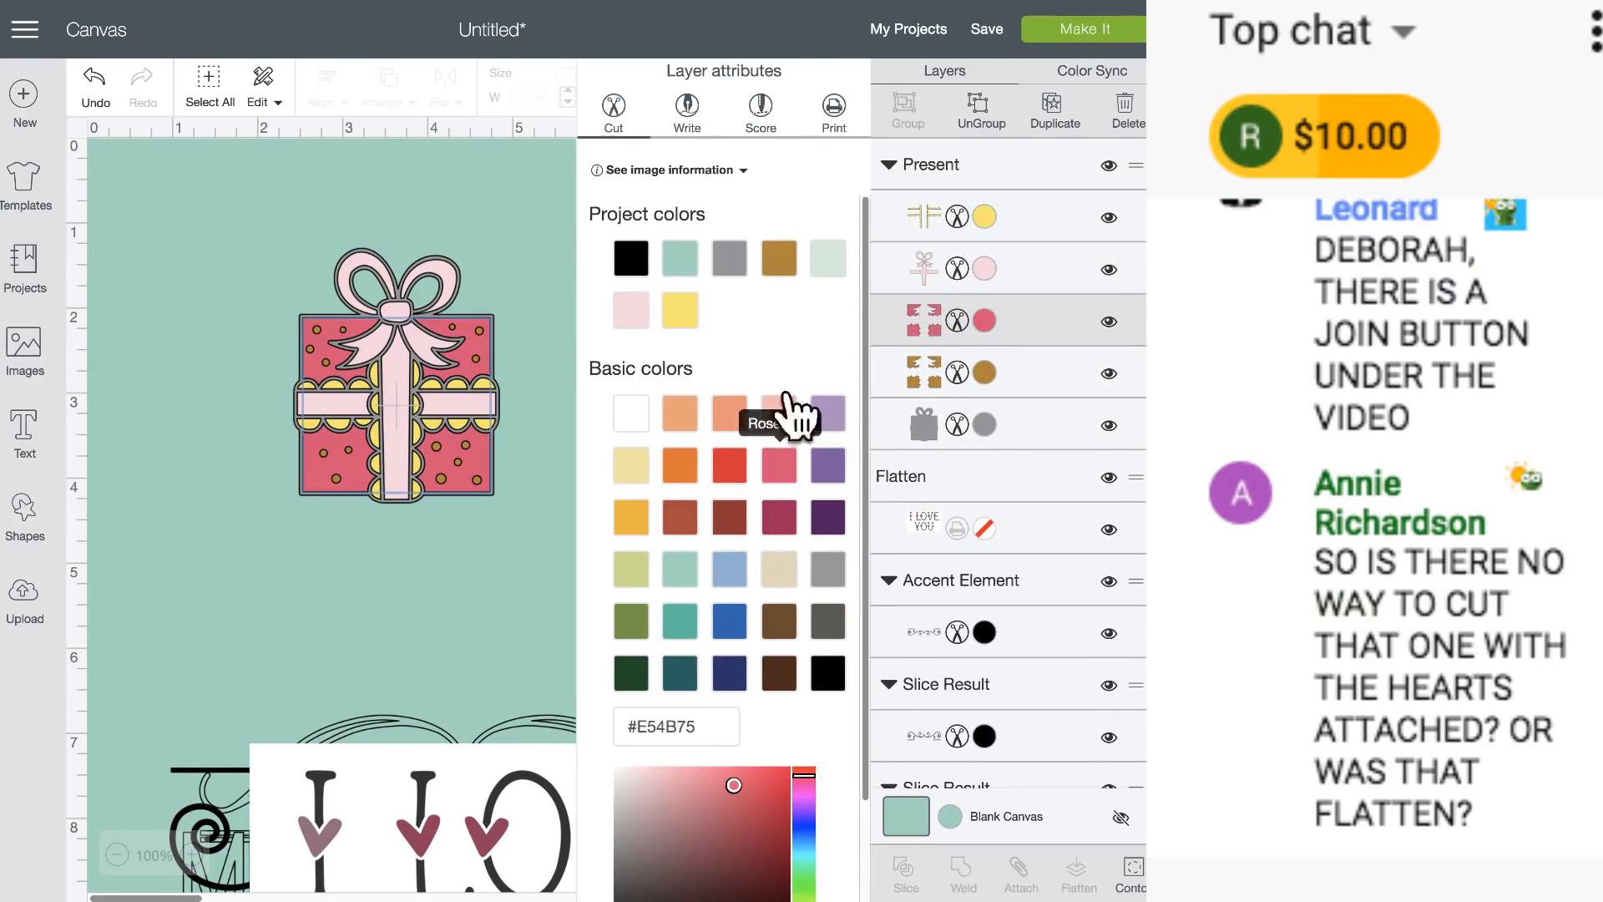
pyautogui.click(985, 373)
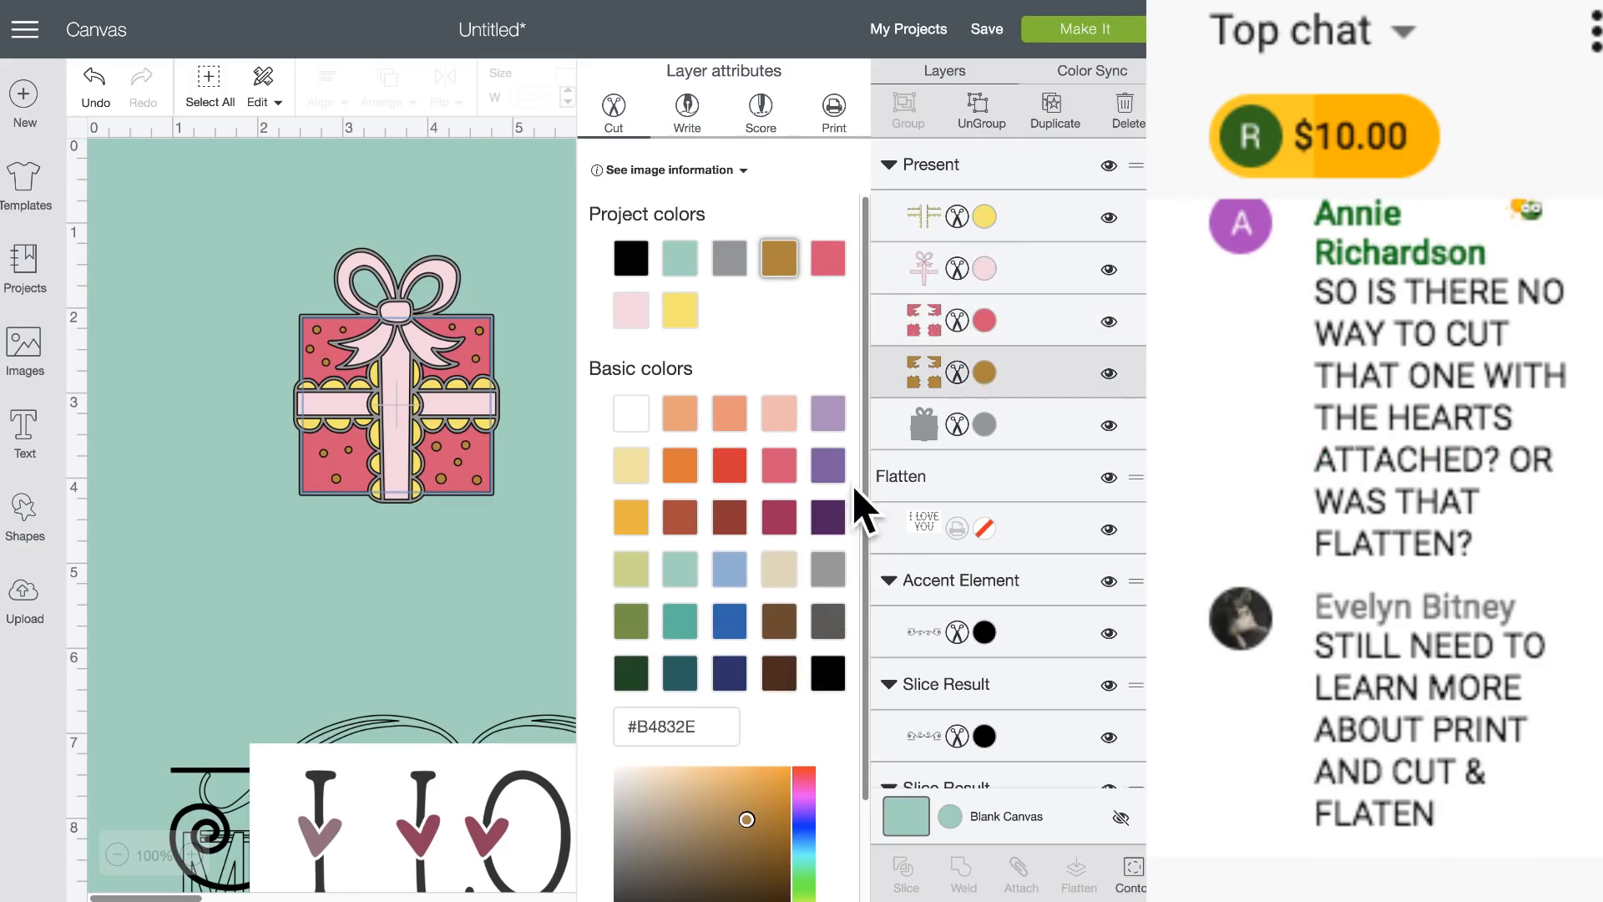
pyautogui.click(829, 467)
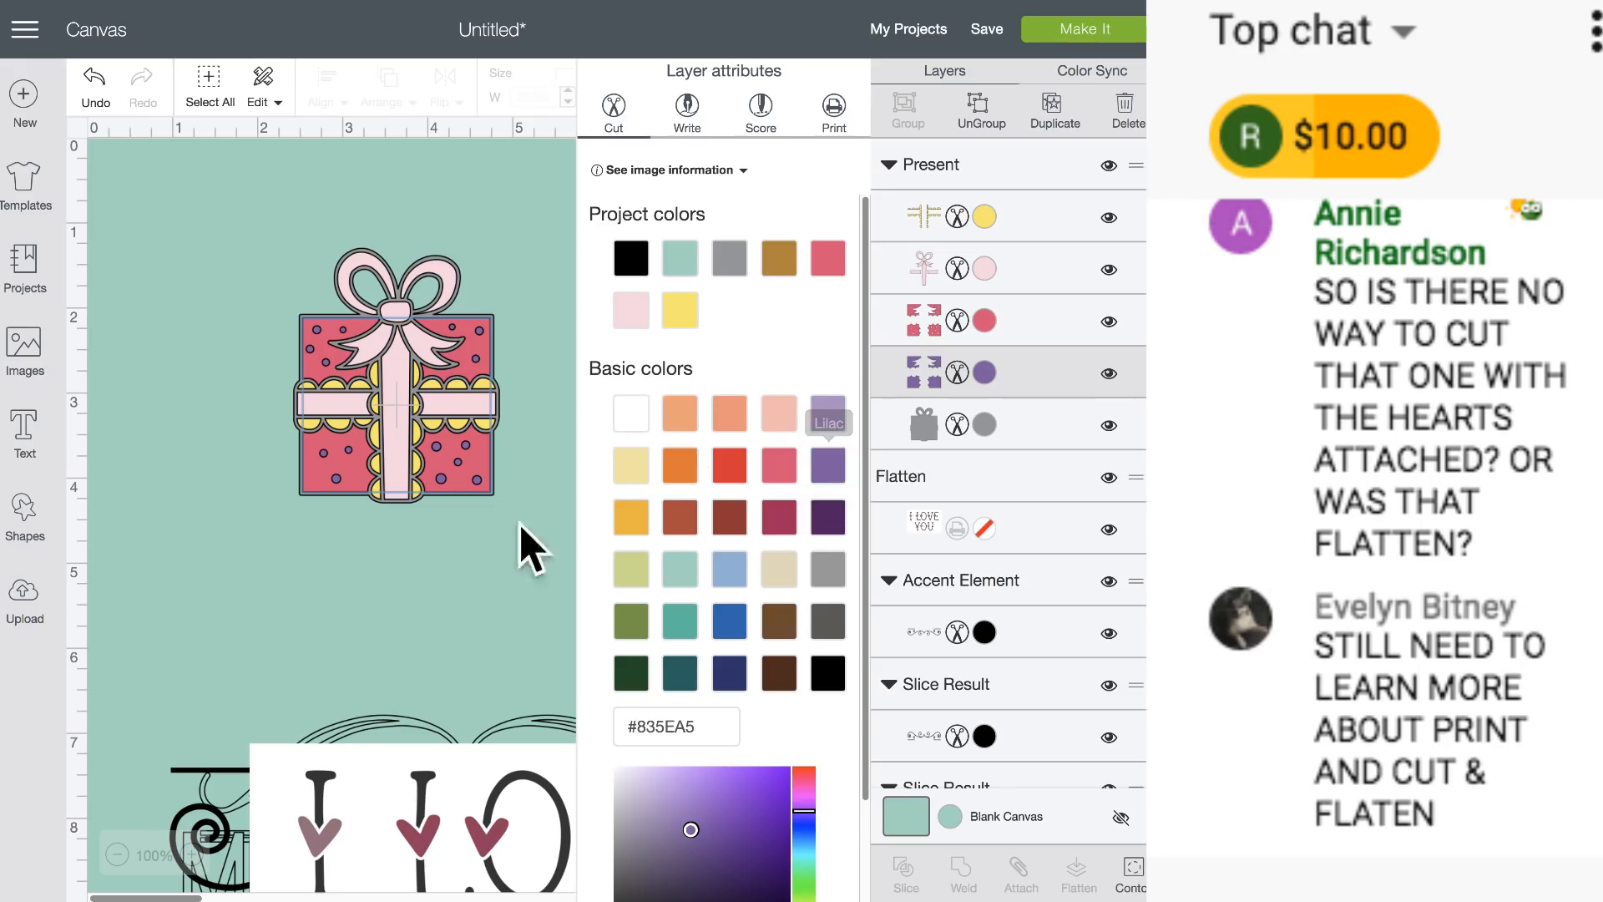
pyautogui.click(505, 560)
pyautogui.click(401, 404)
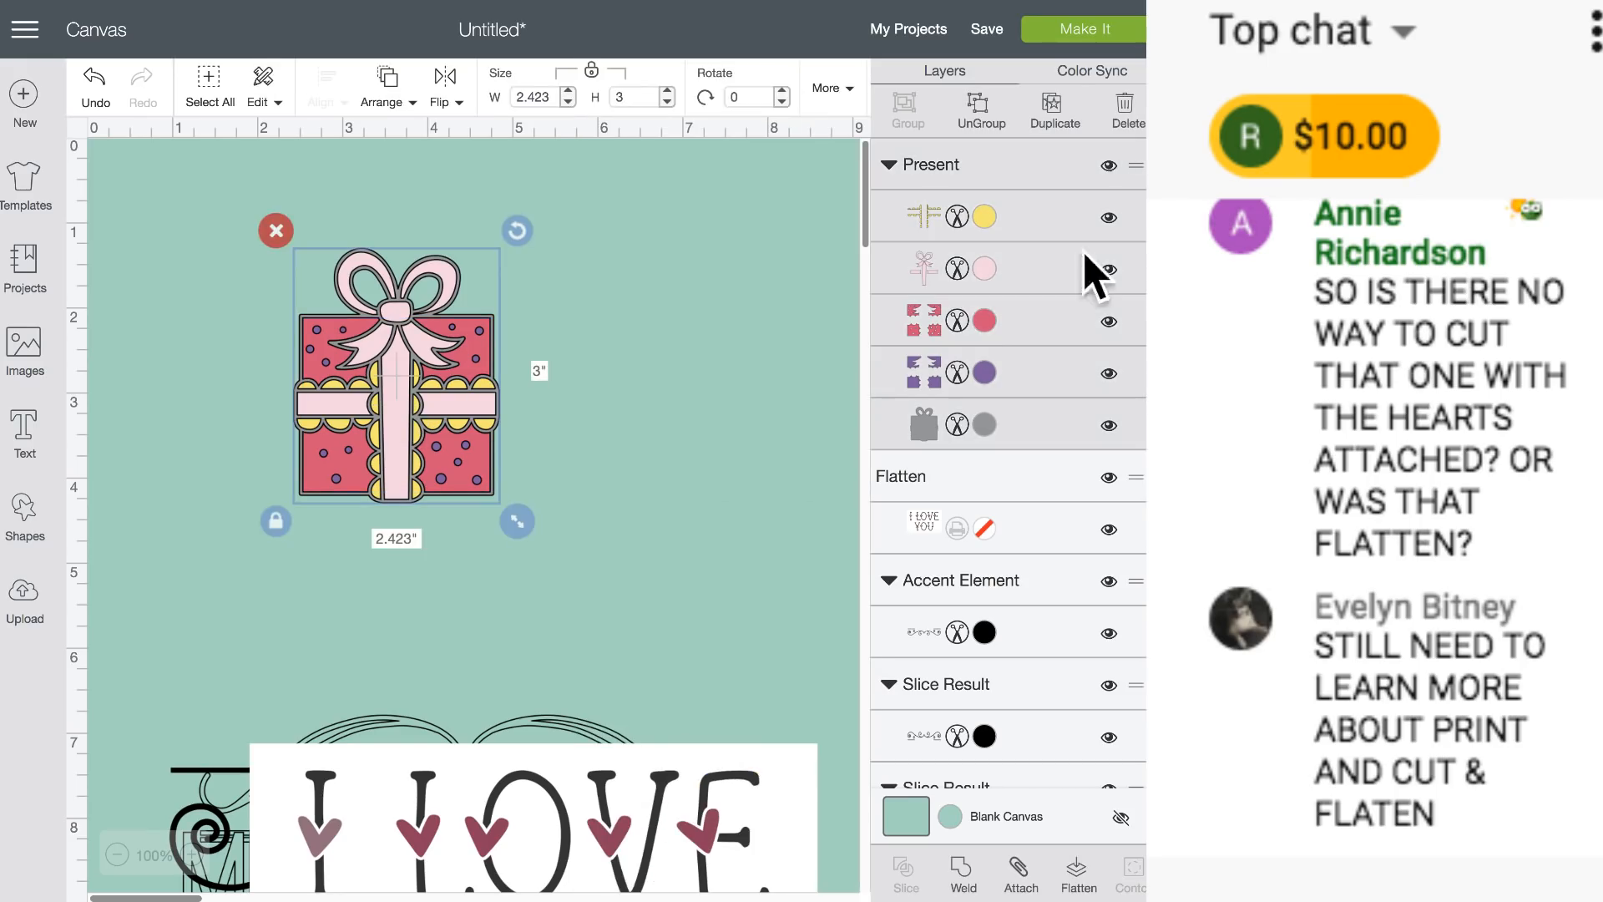
# Try several darker pink and mauve shades on the present's bow and ribbon and settle on white.
pyautogui.click(986, 268)
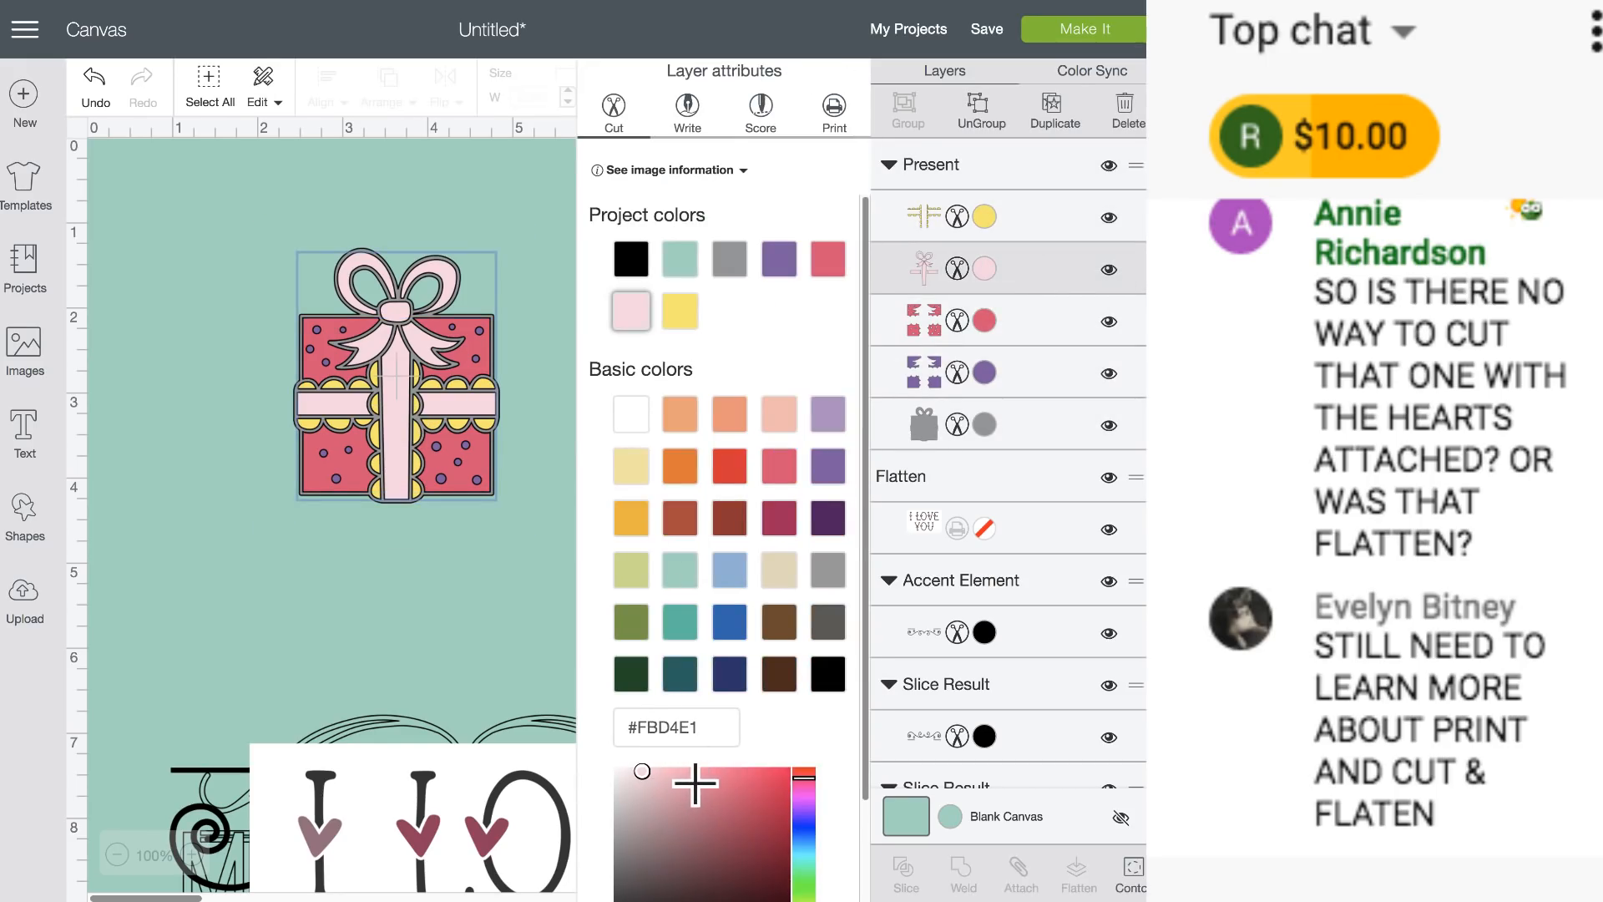
pyautogui.click(691, 783)
pyautogui.click(662, 783)
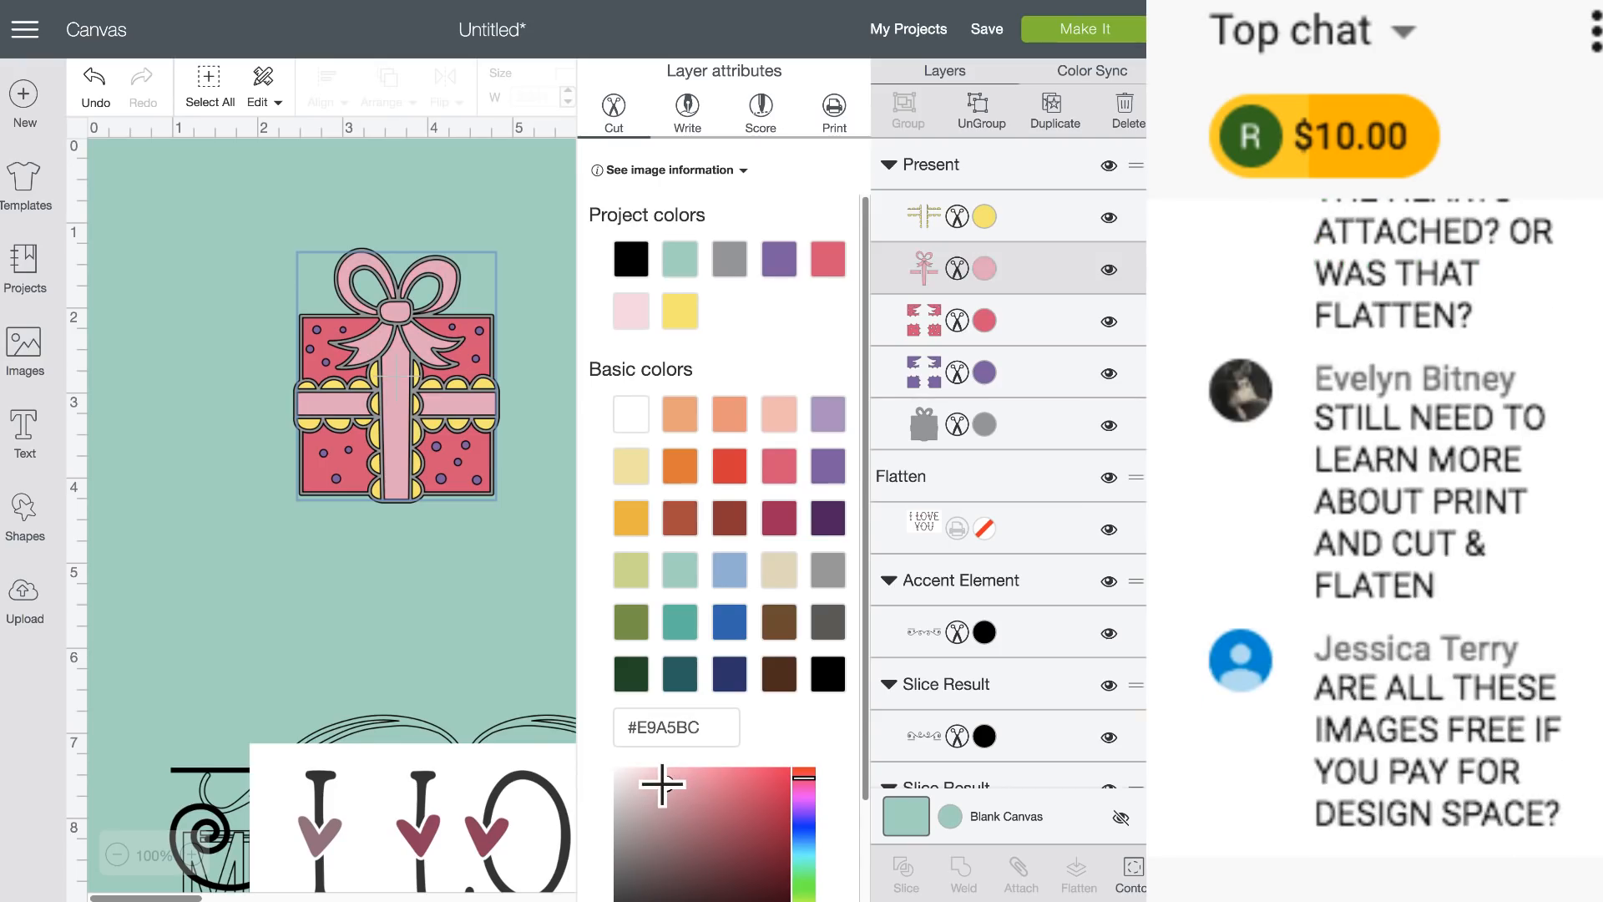
pyautogui.click(645, 815)
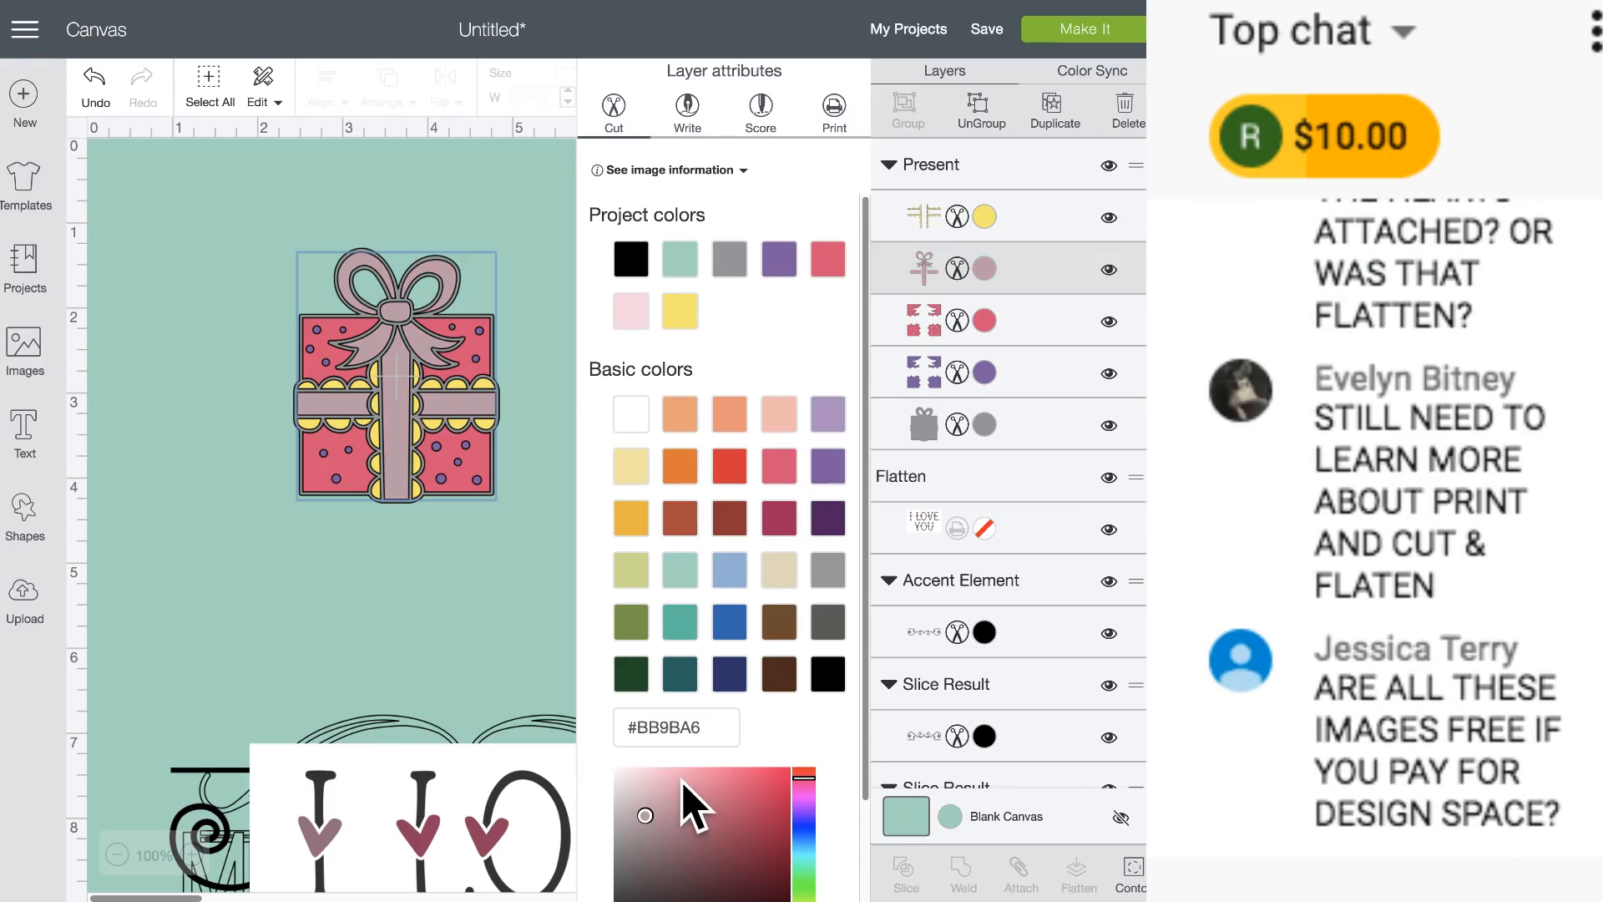
pyautogui.click(645, 785)
pyautogui.click(697, 785)
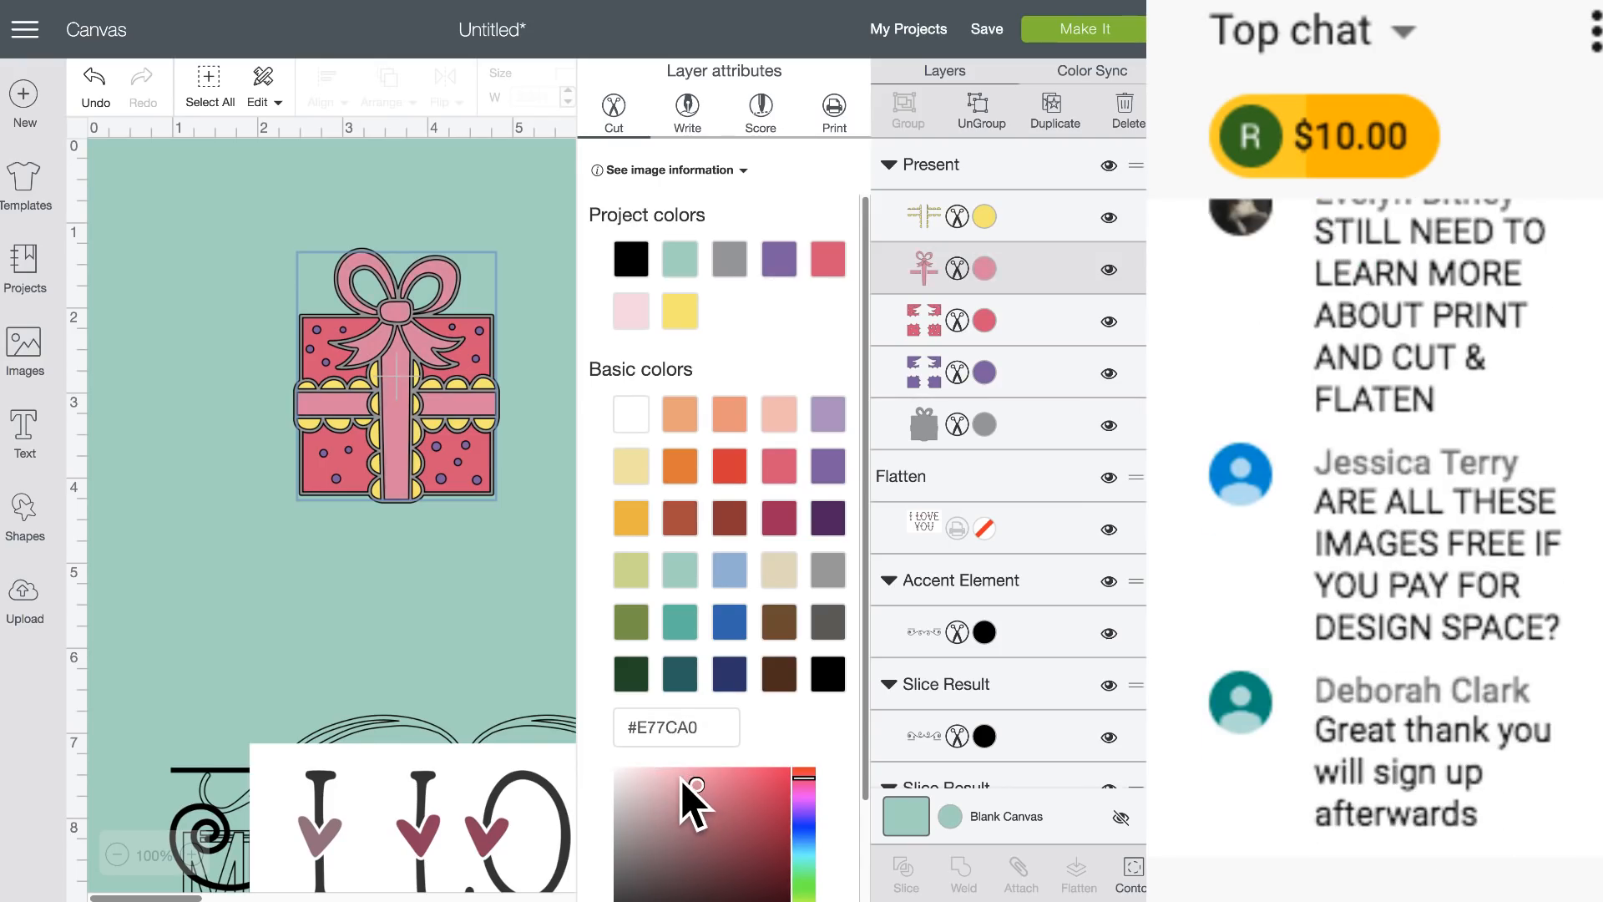
pyautogui.scroll(-2, 694, 777)
pyautogui.click(628, 297)
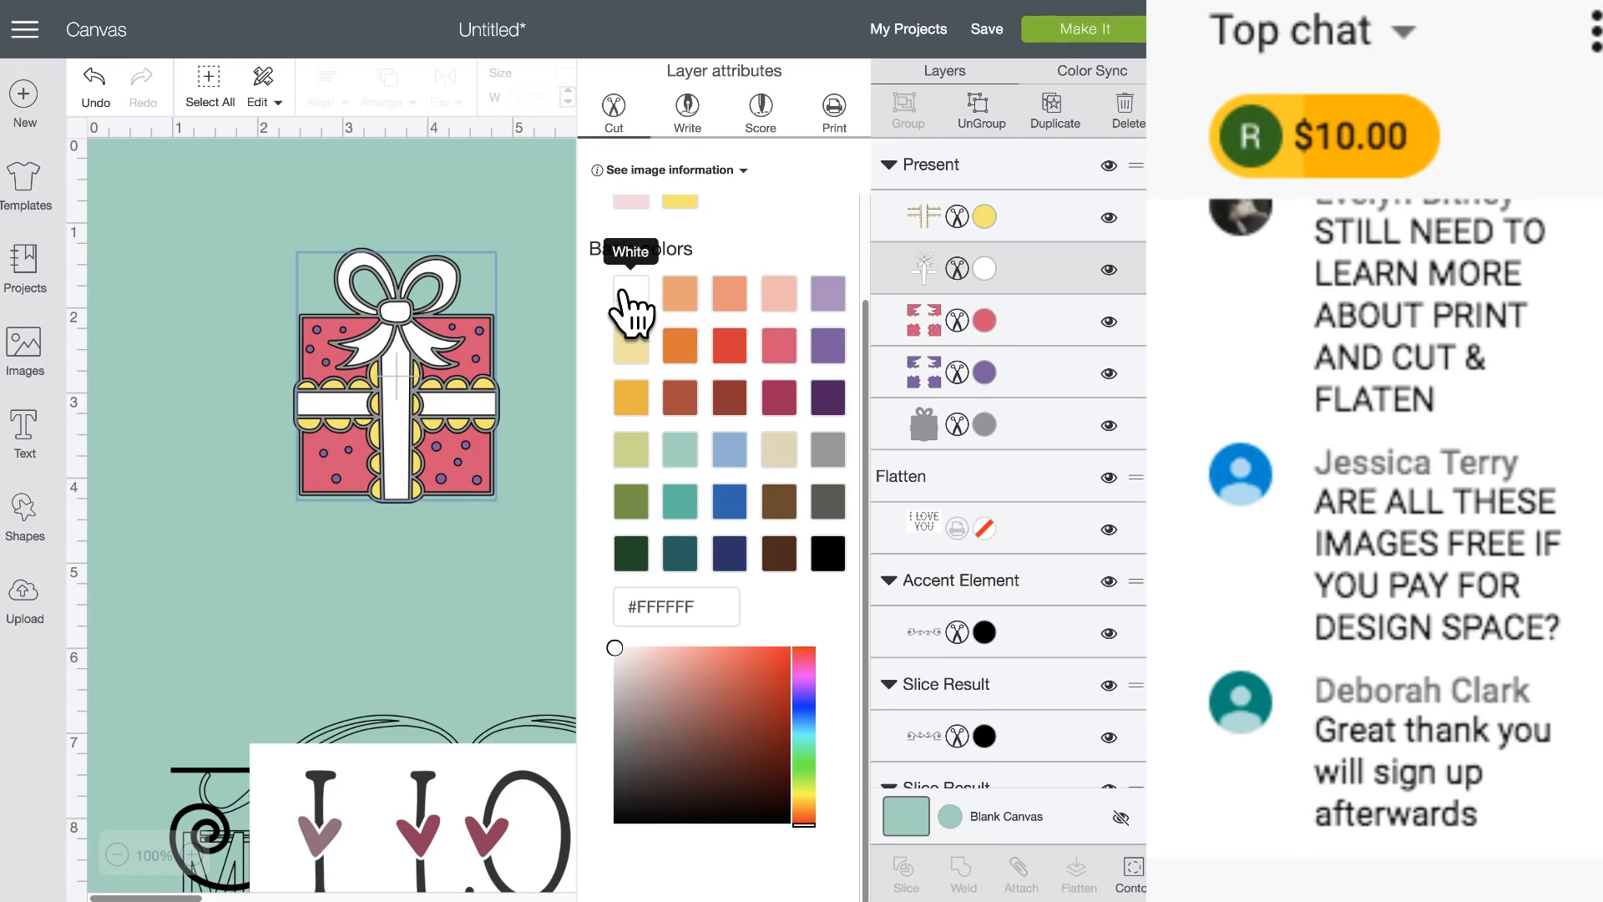
pyautogui.click(494, 548)
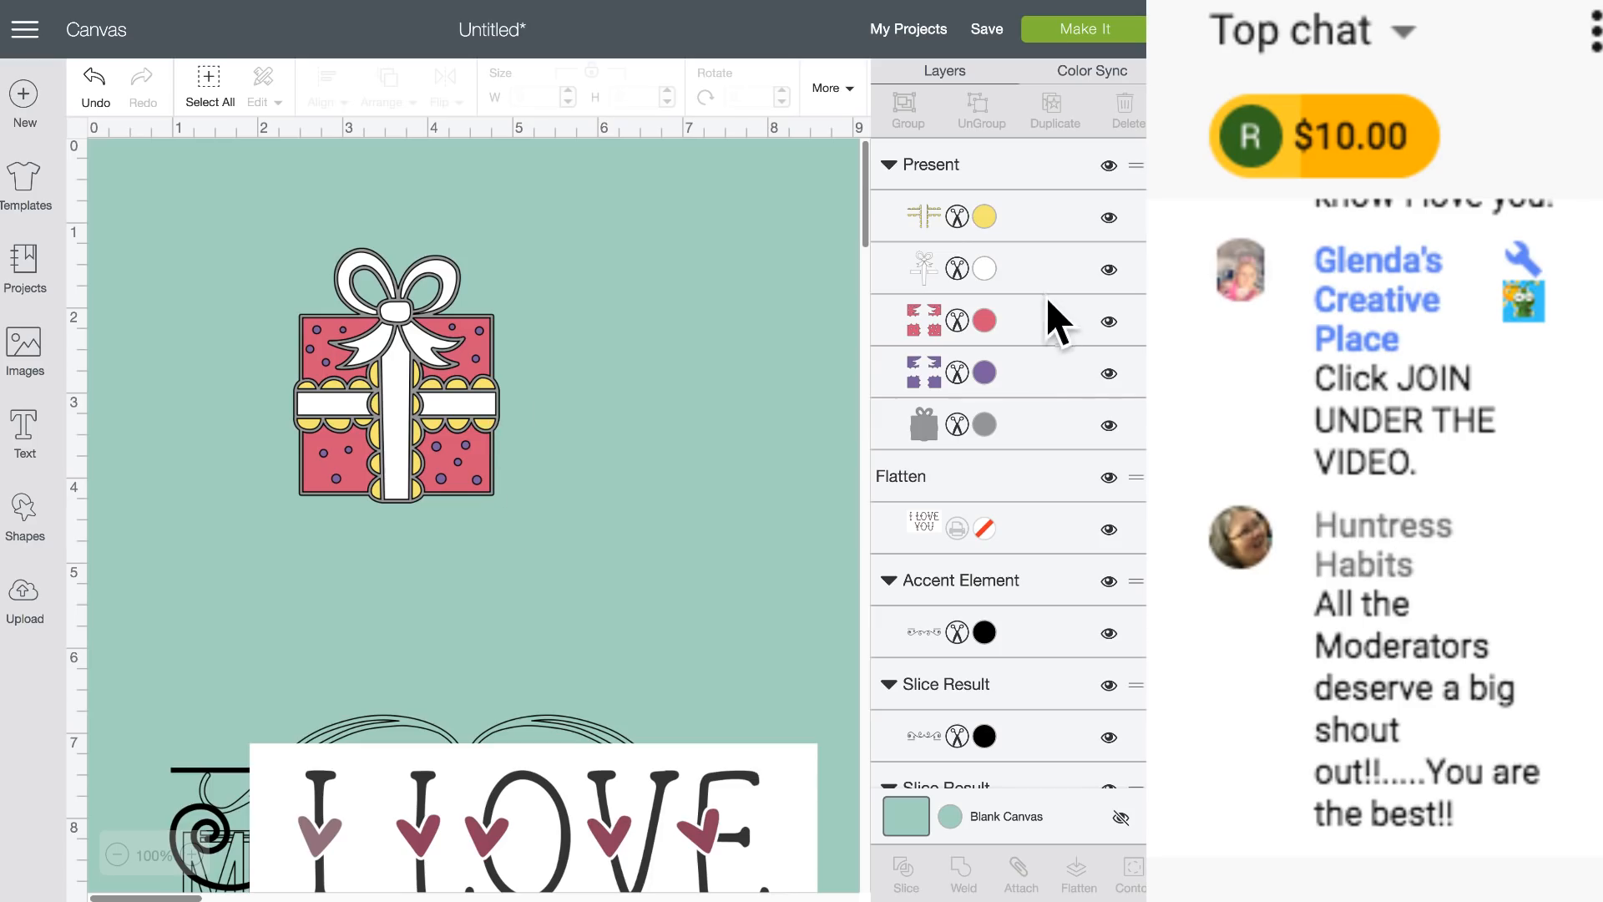
# Examine the color assigned to each separate cut layer of the present.
pyautogui.click(985, 219)
pyautogui.click(992, 284)
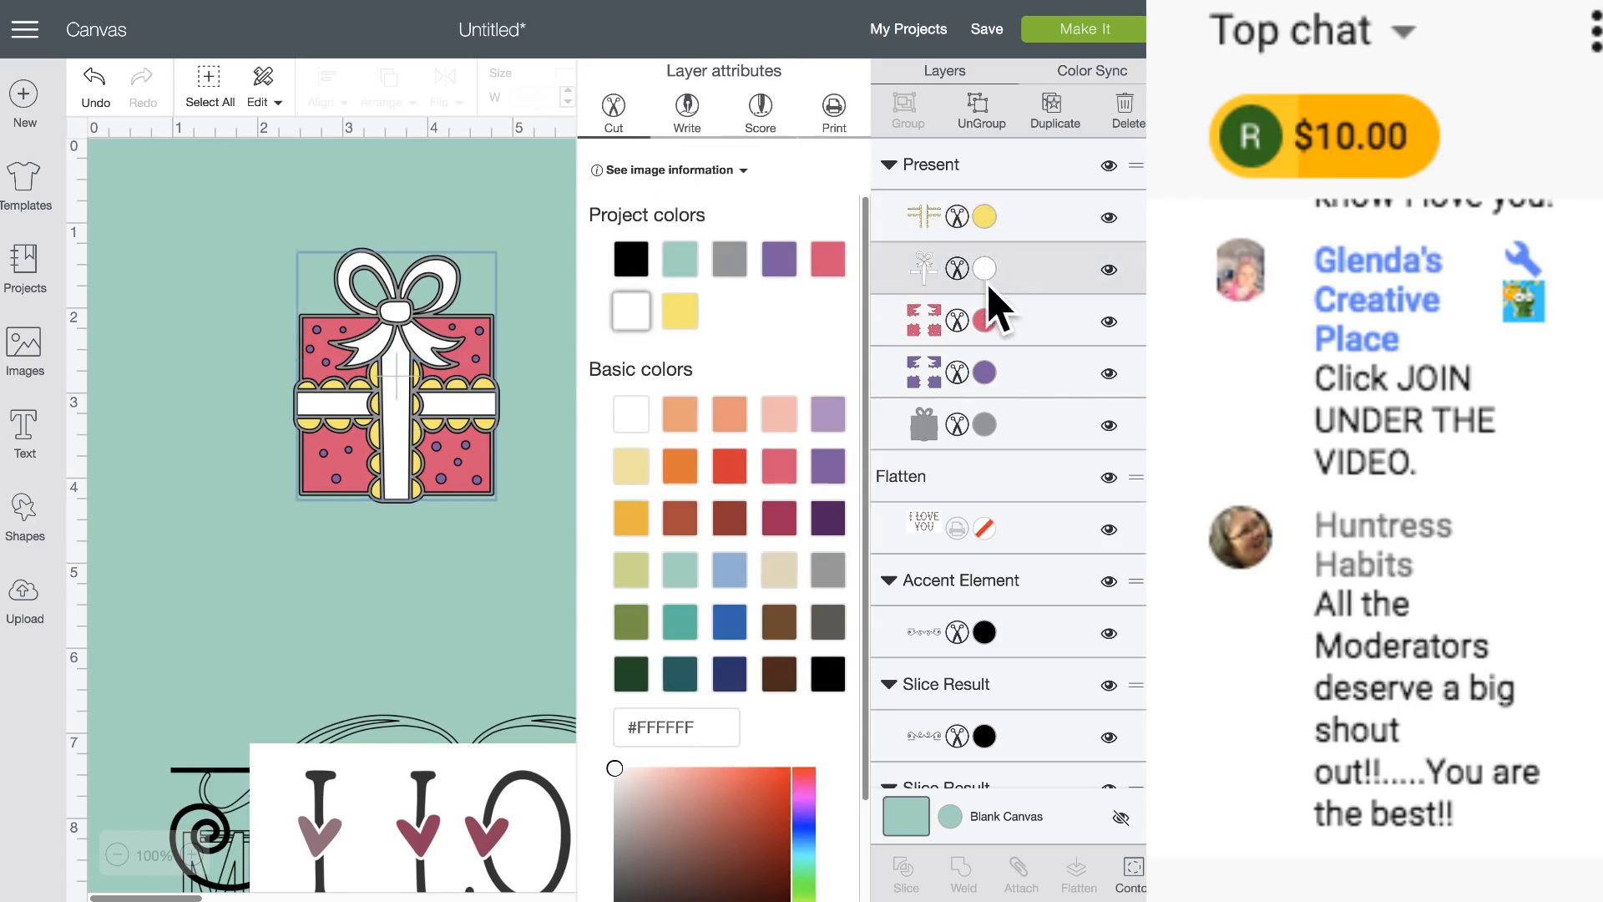
pyautogui.click(988, 333)
pyautogui.click(988, 383)
pyautogui.click(987, 406)
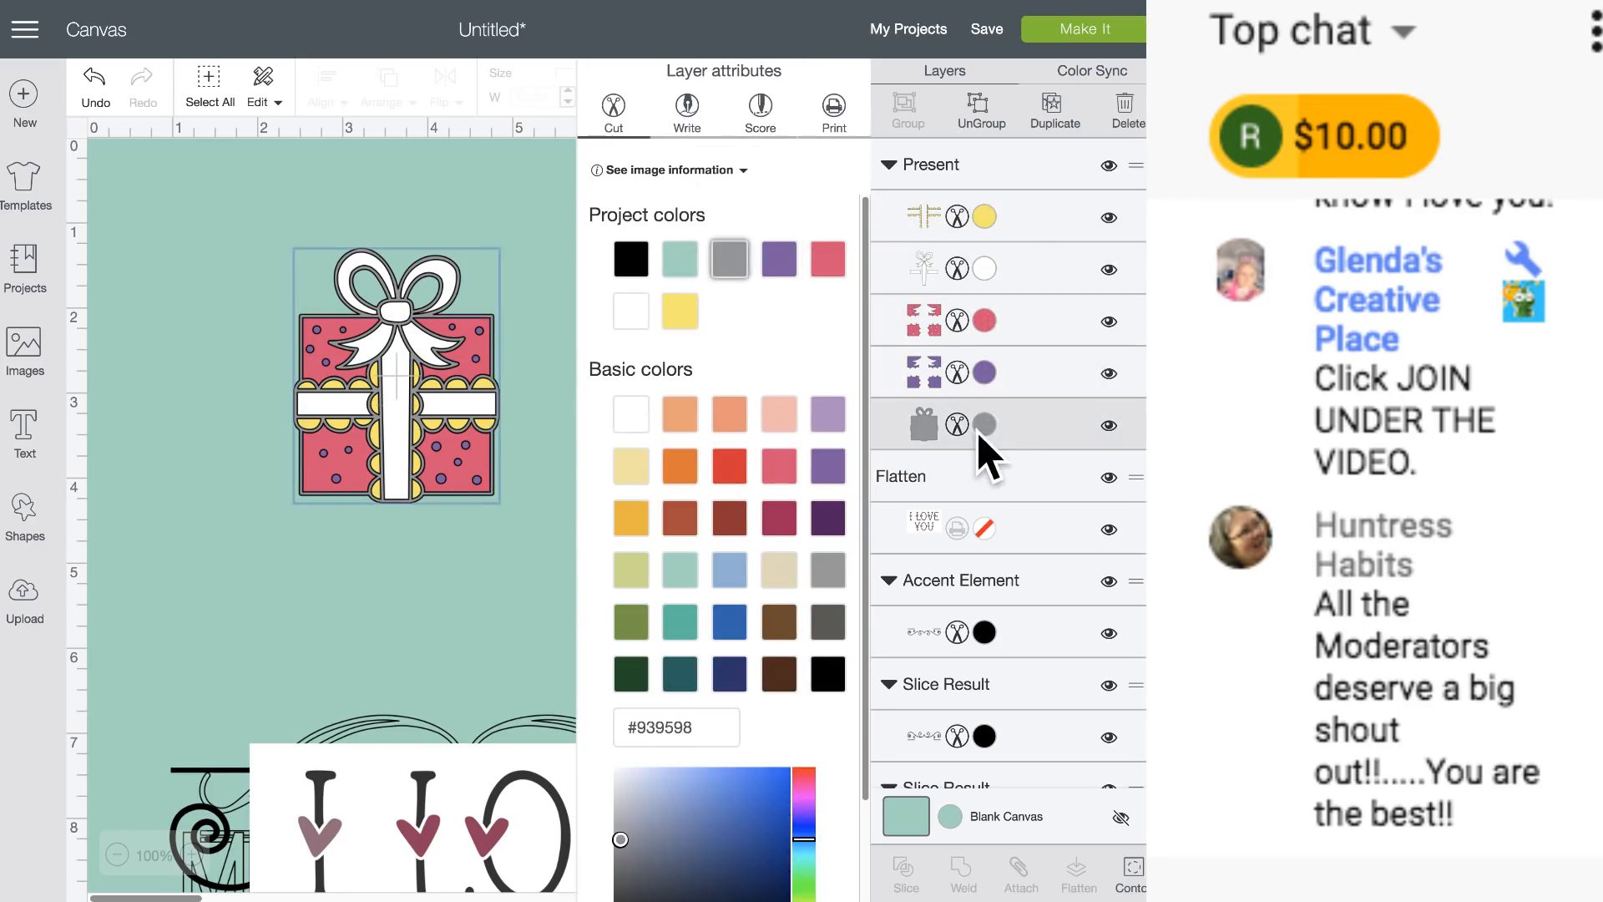
pyautogui.click(394, 205)
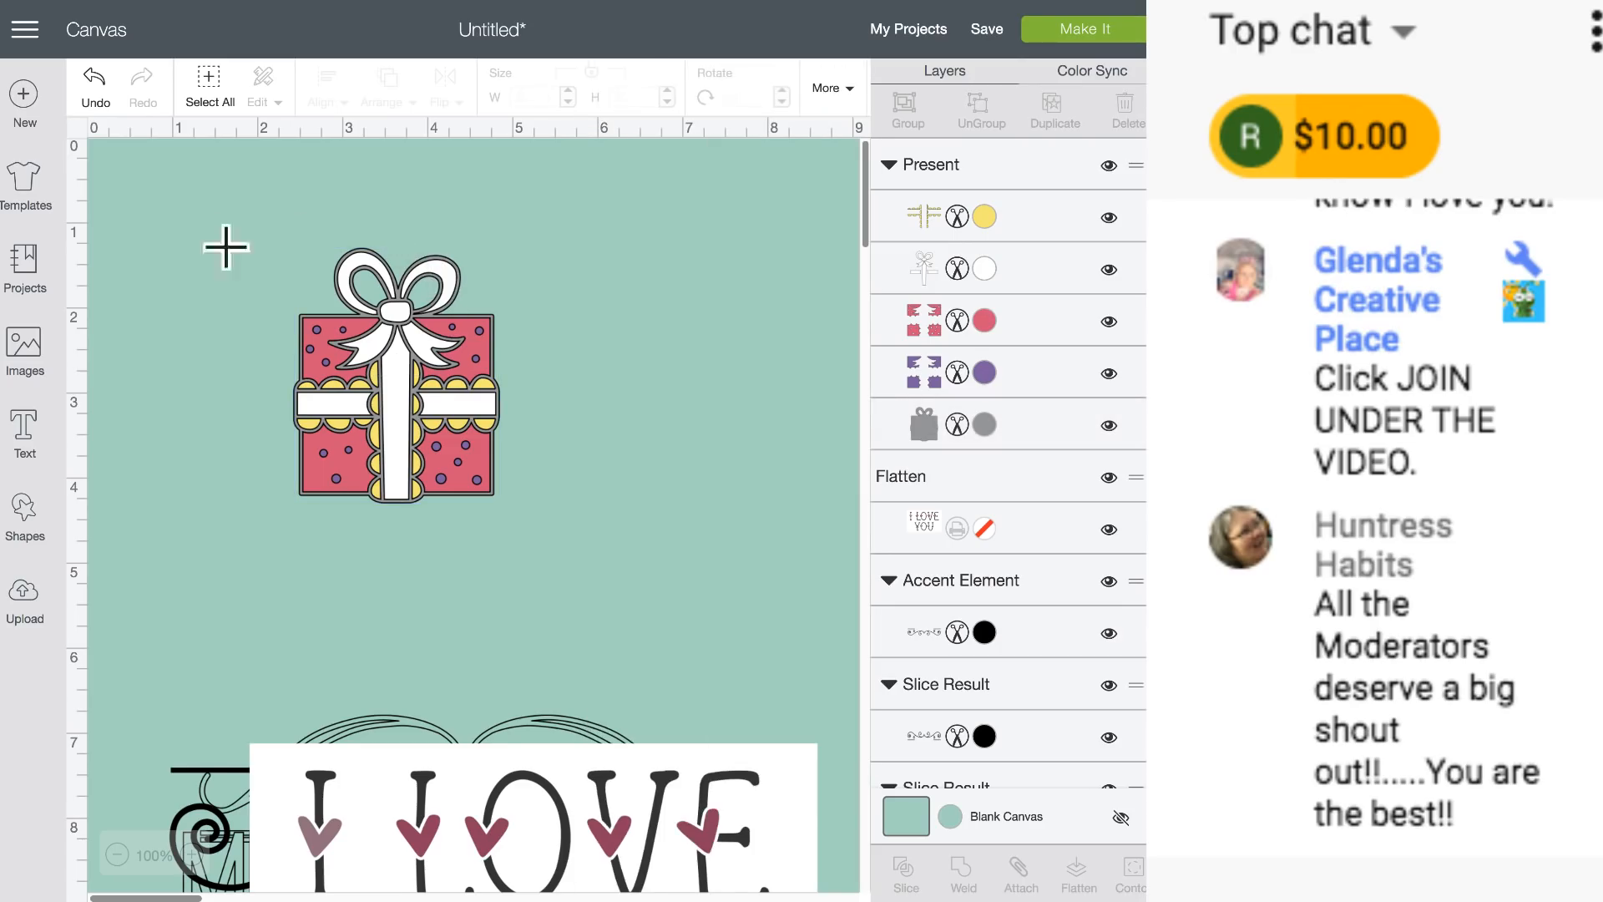
# Flatten all layers of the present, and undo the flattening.
pyautogui.moveTo(200, 222); pyautogui.dragTo(579, 488)
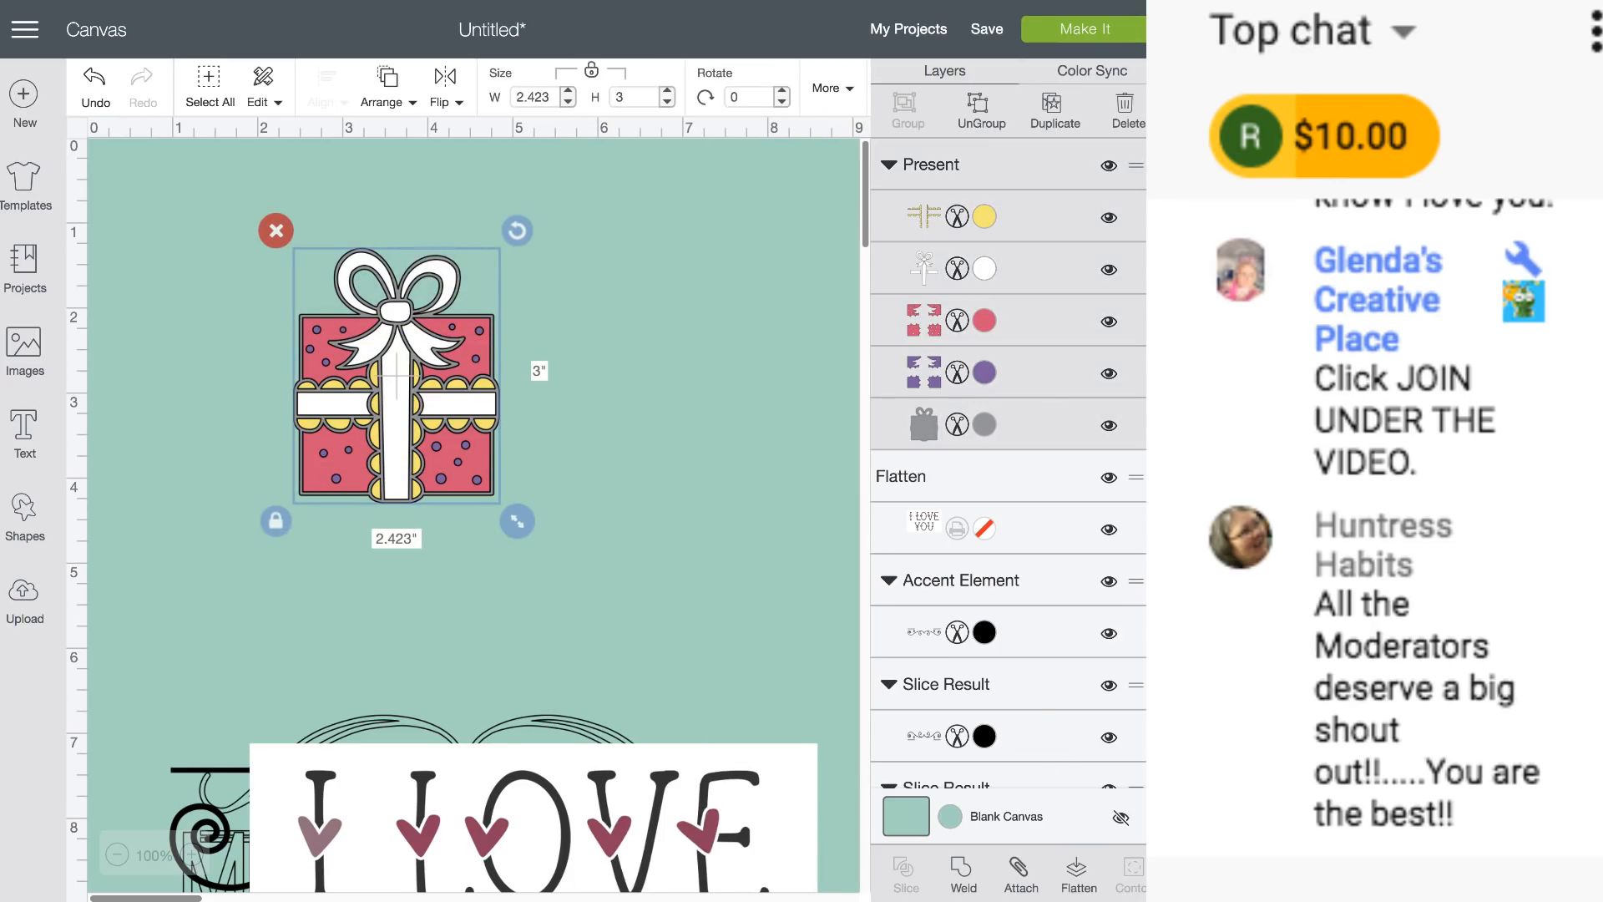
pyautogui.click(1077, 876)
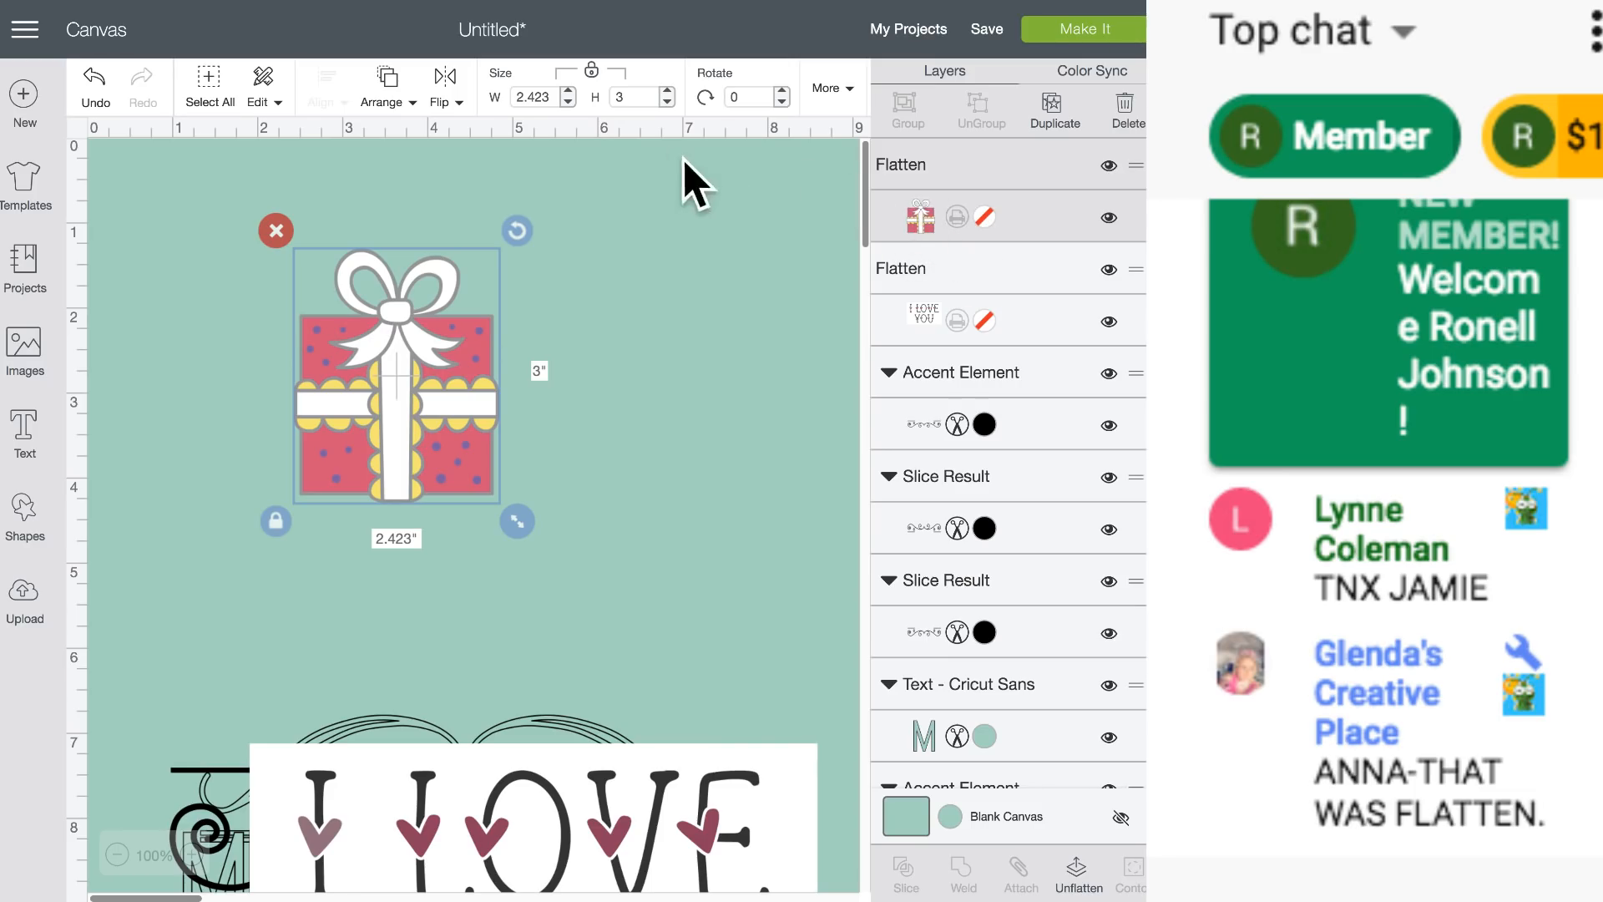
pyautogui.click(93, 83)
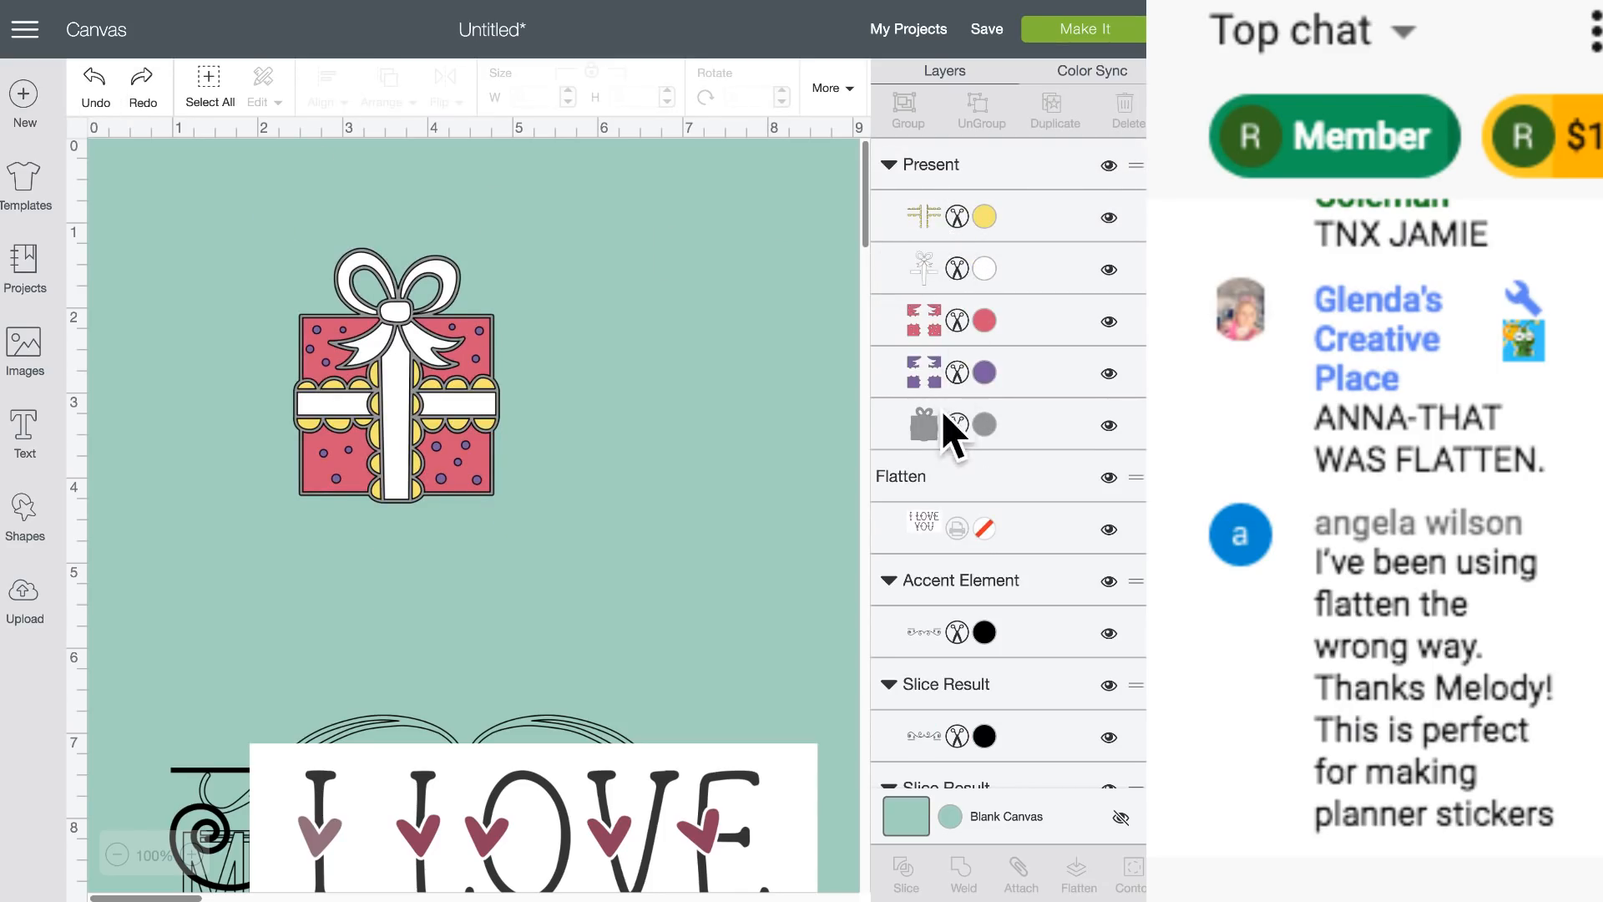
# Select the whole present and flatten its layers into a single printable image.
pyautogui.moveTo(251, 222); pyautogui.dragTo(551, 476)
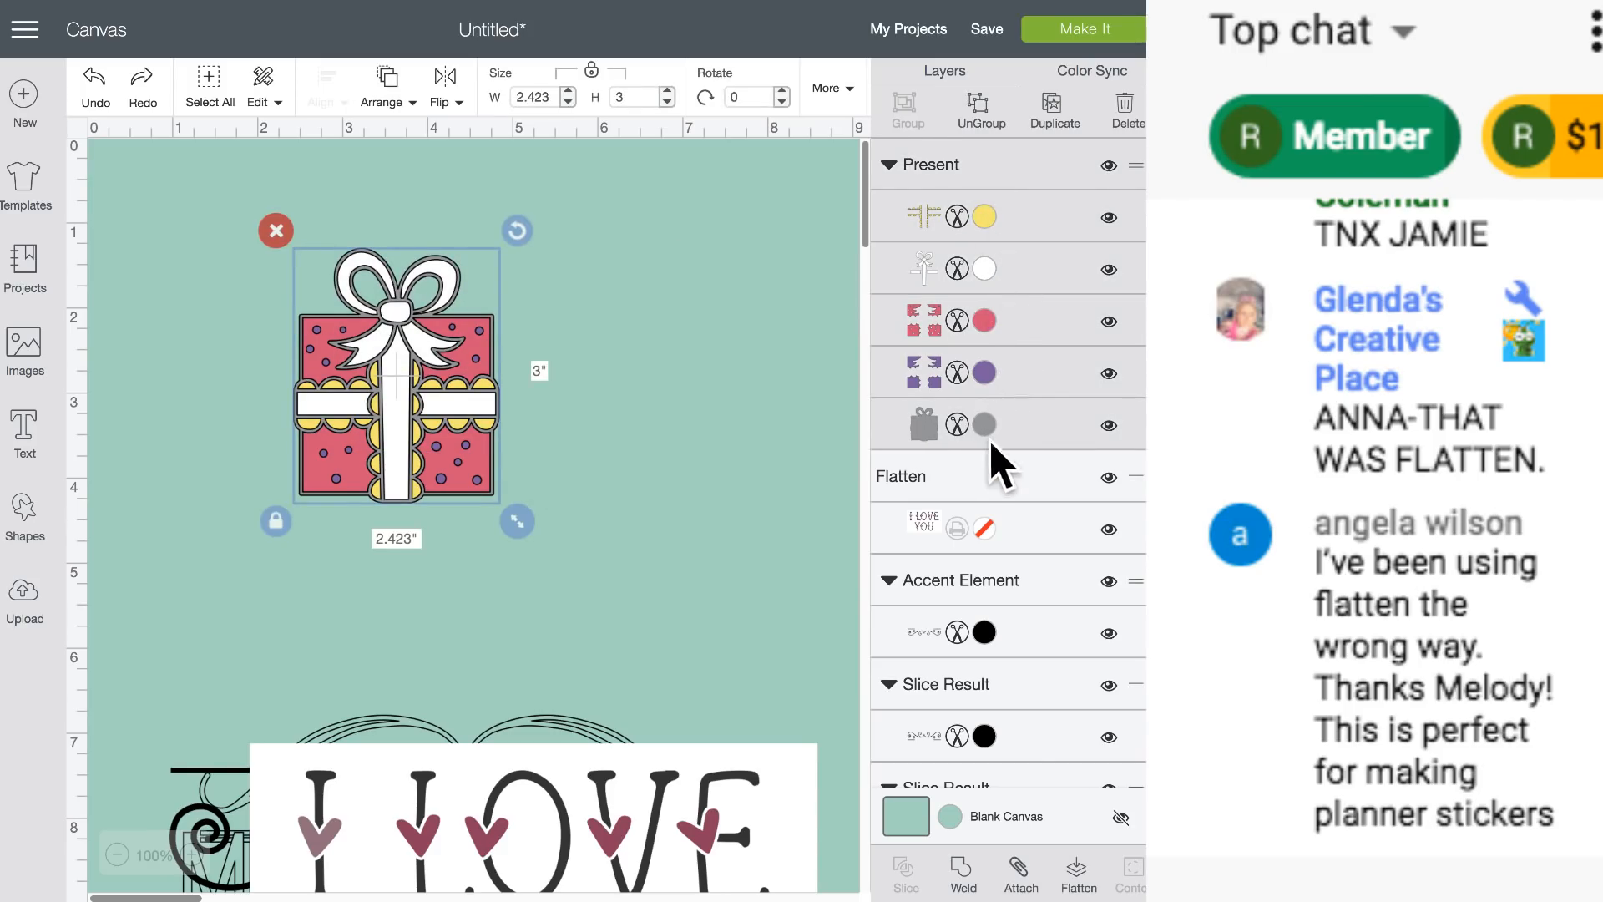
pyautogui.click(1082, 881)
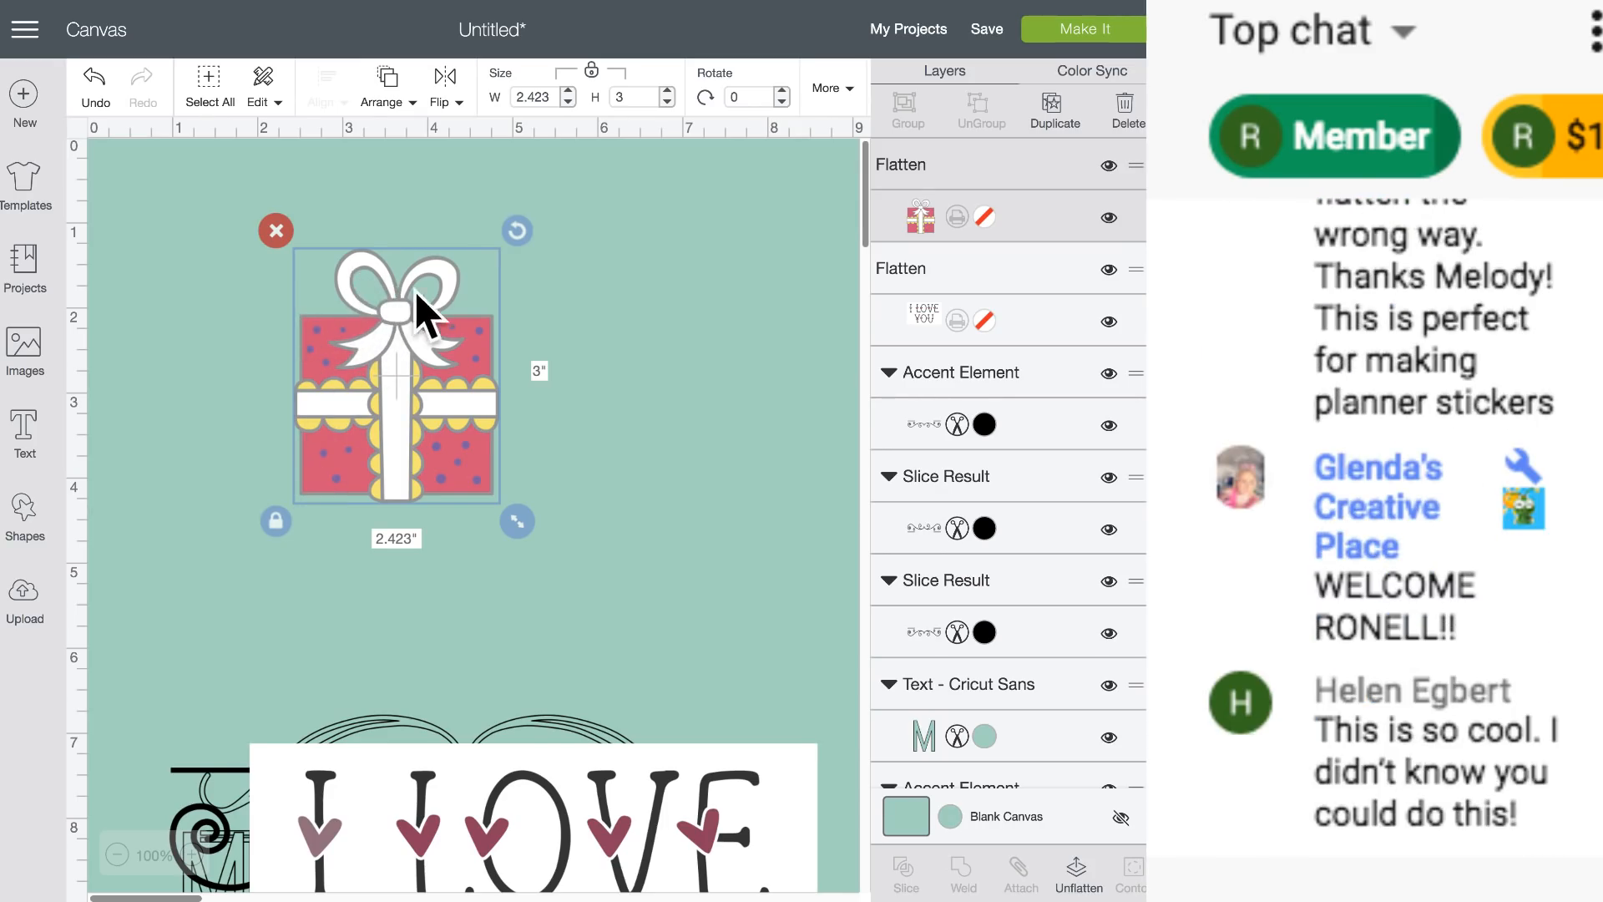
# Show the canvas grid and move the flattened present down over the end of the "I Love You" image.
pyautogui.click(83, 139)
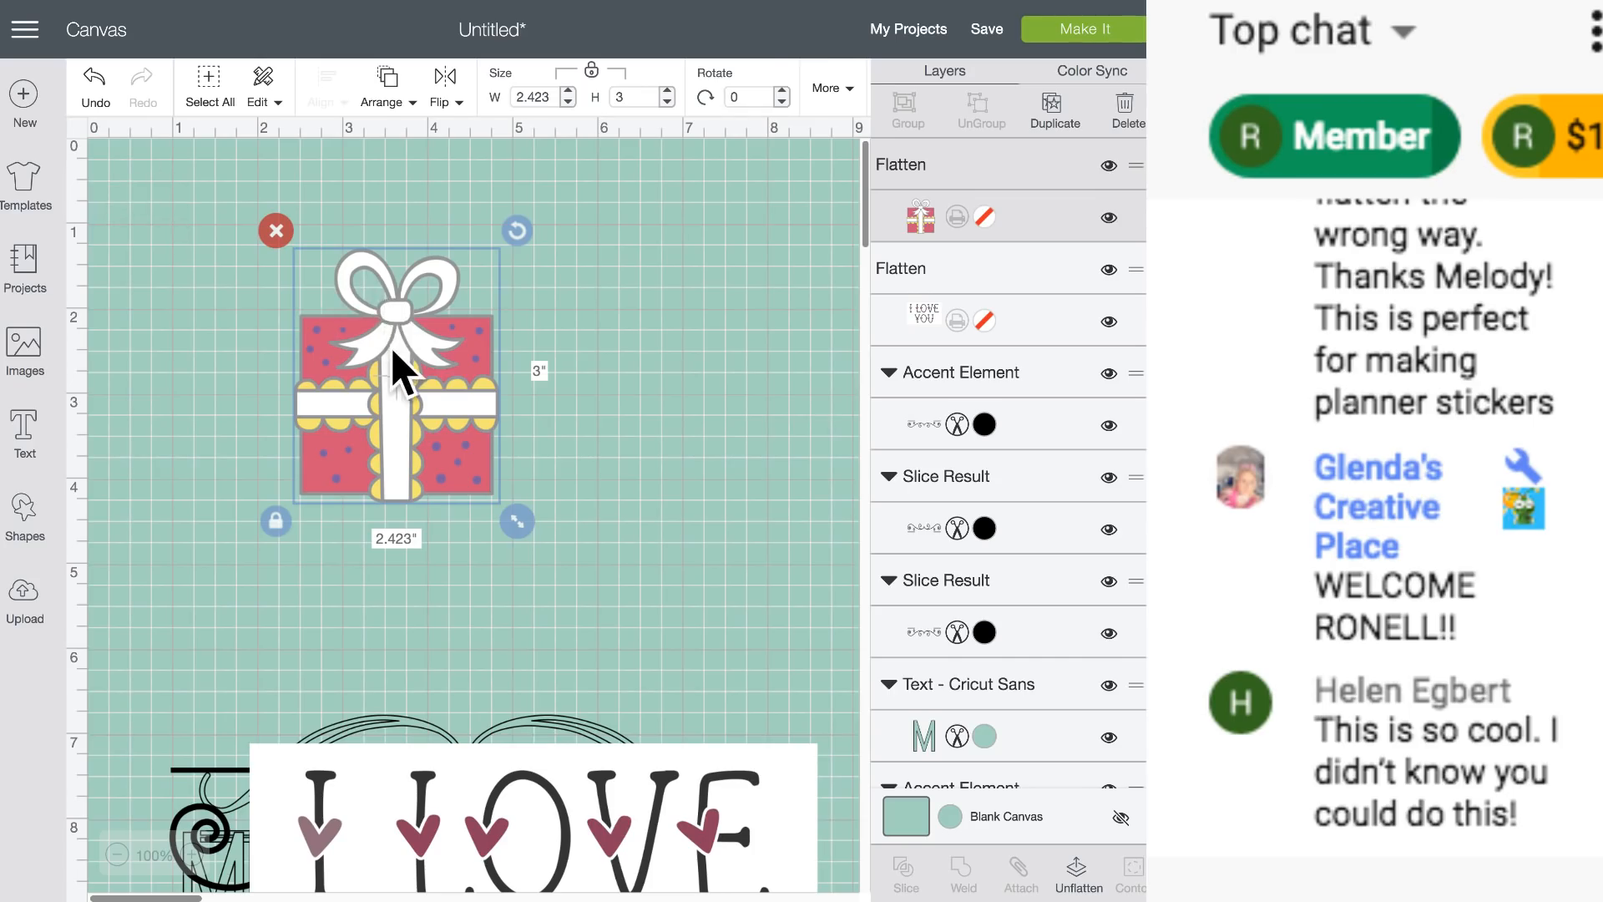
pyautogui.moveTo(393, 357); pyautogui.dragTo(392, 357)
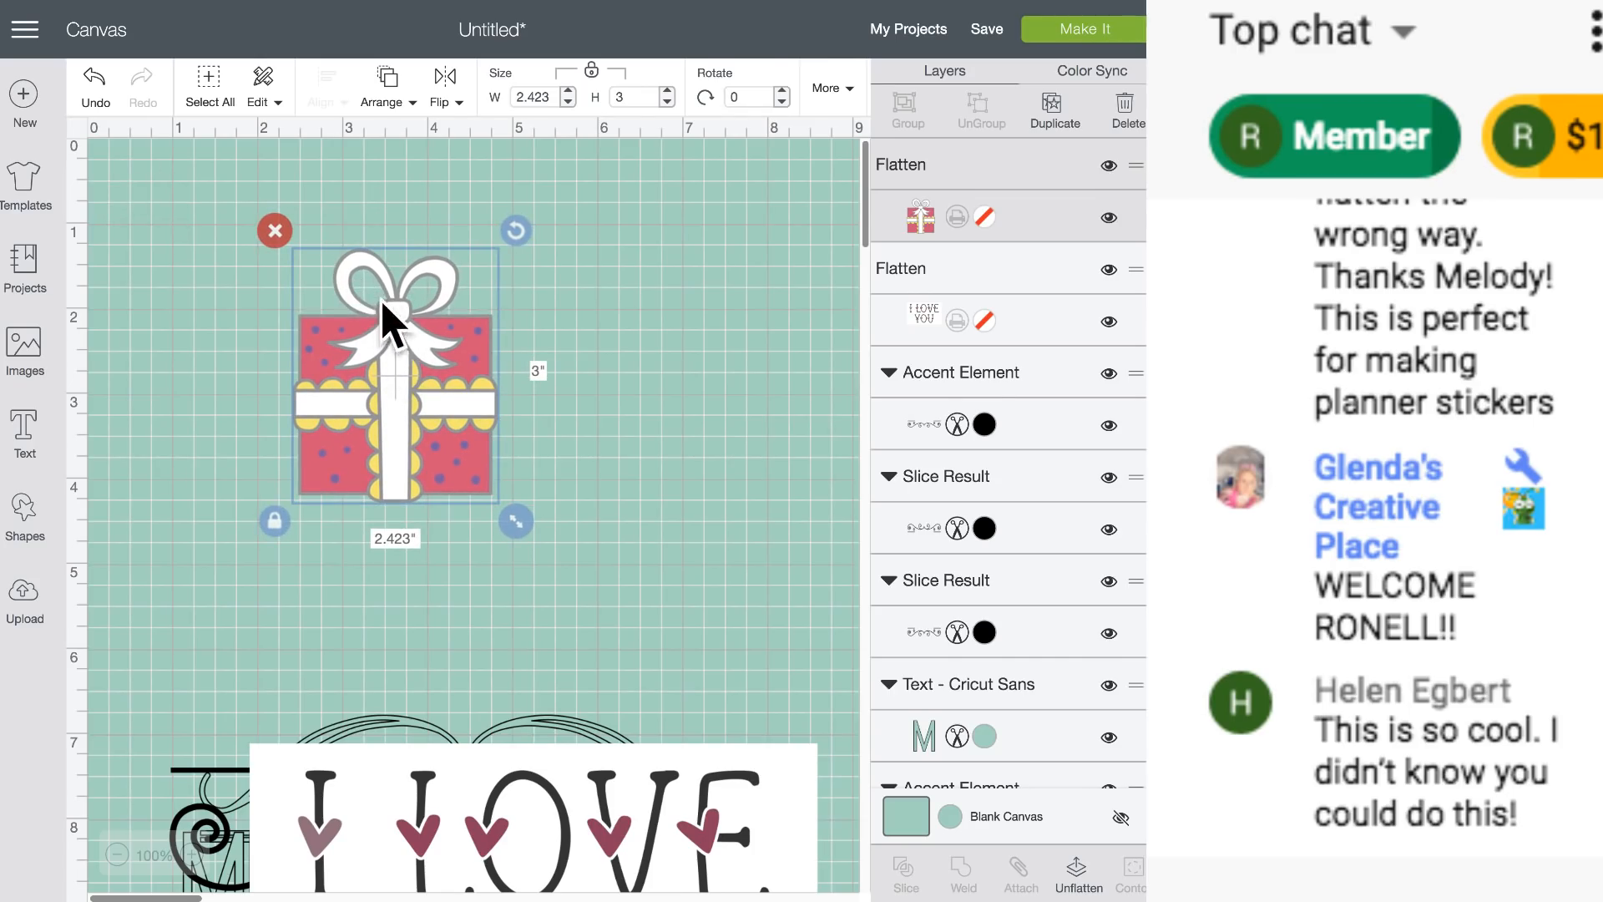
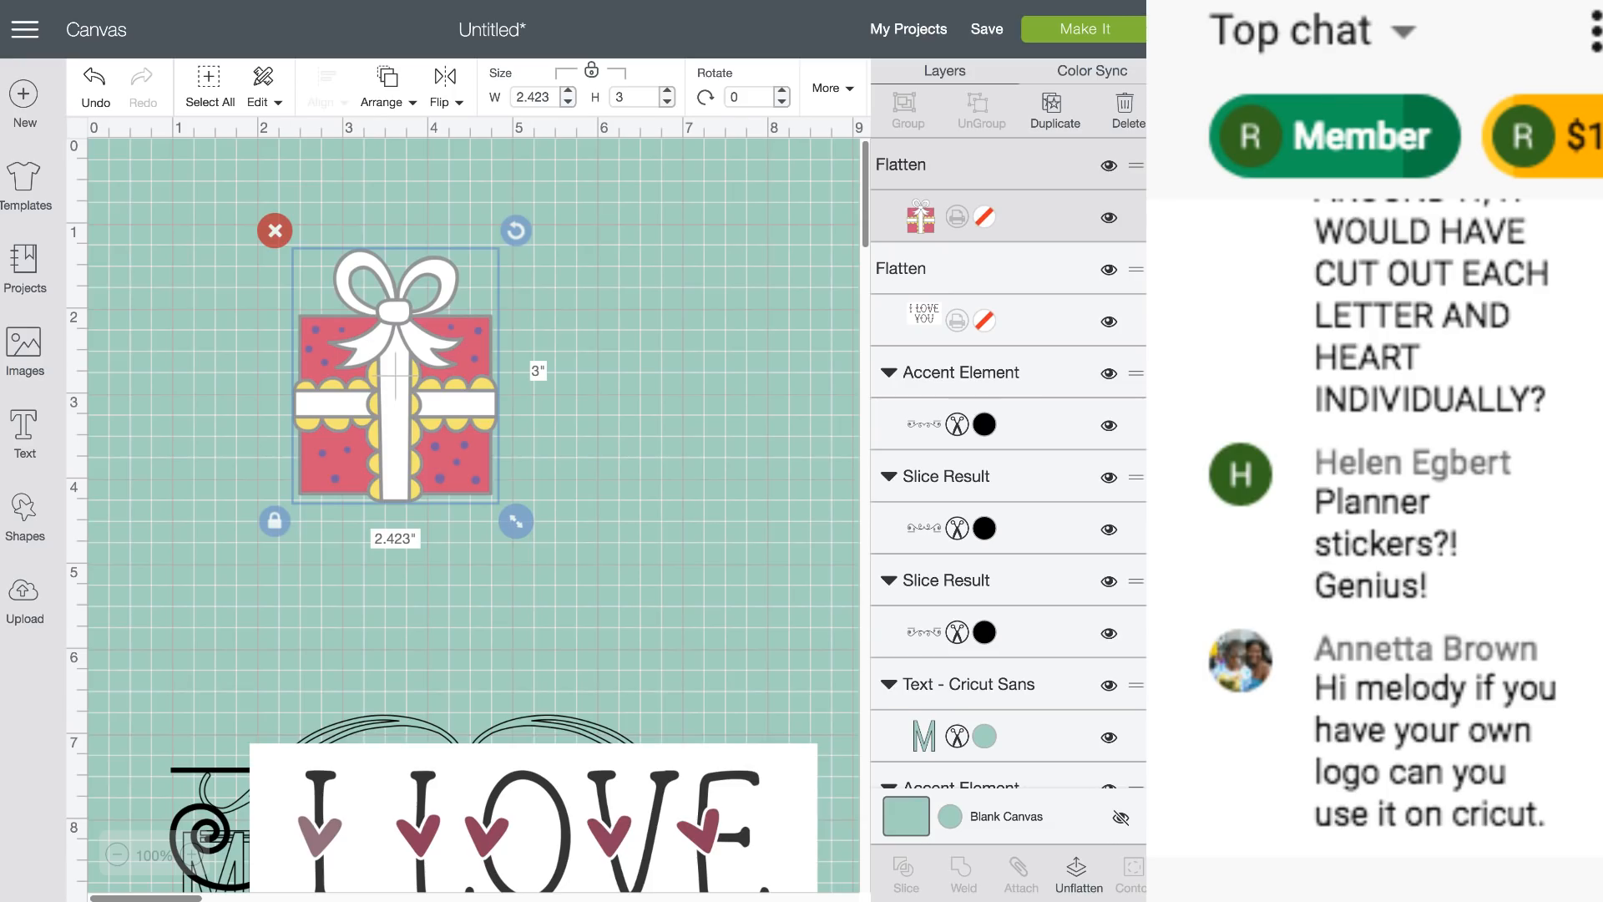
pyautogui.moveTo(354, 330); pyautogui.dragTo(720, 814)
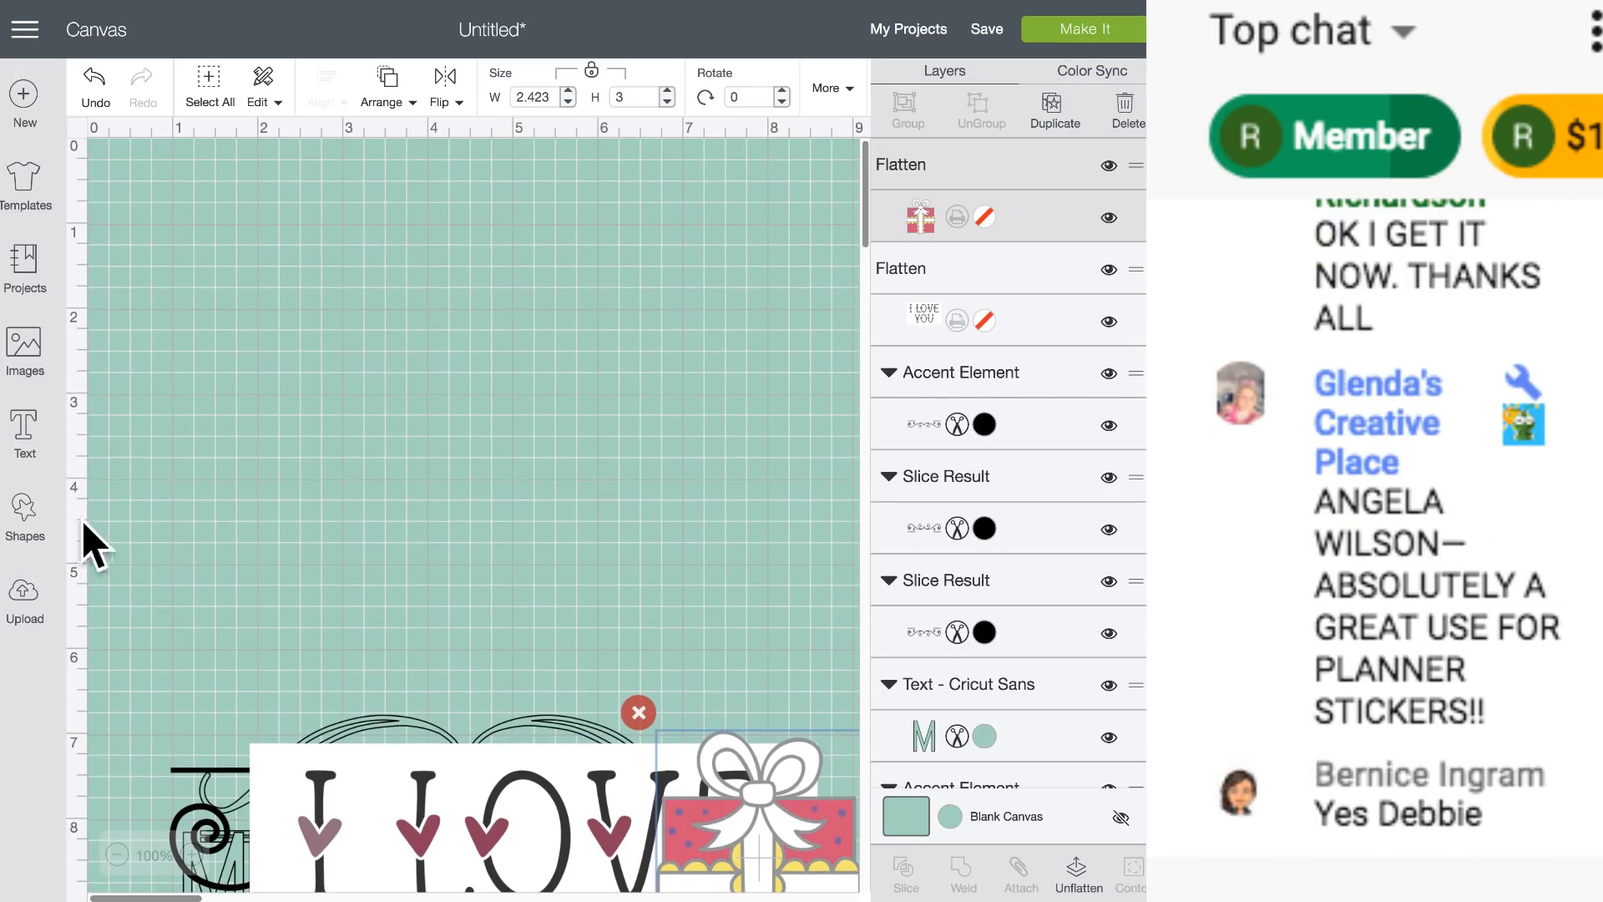
# Start a new image upload and load the logo file "MLD Logo copy.png" from the computer.
pyautogui.click(24, 599)
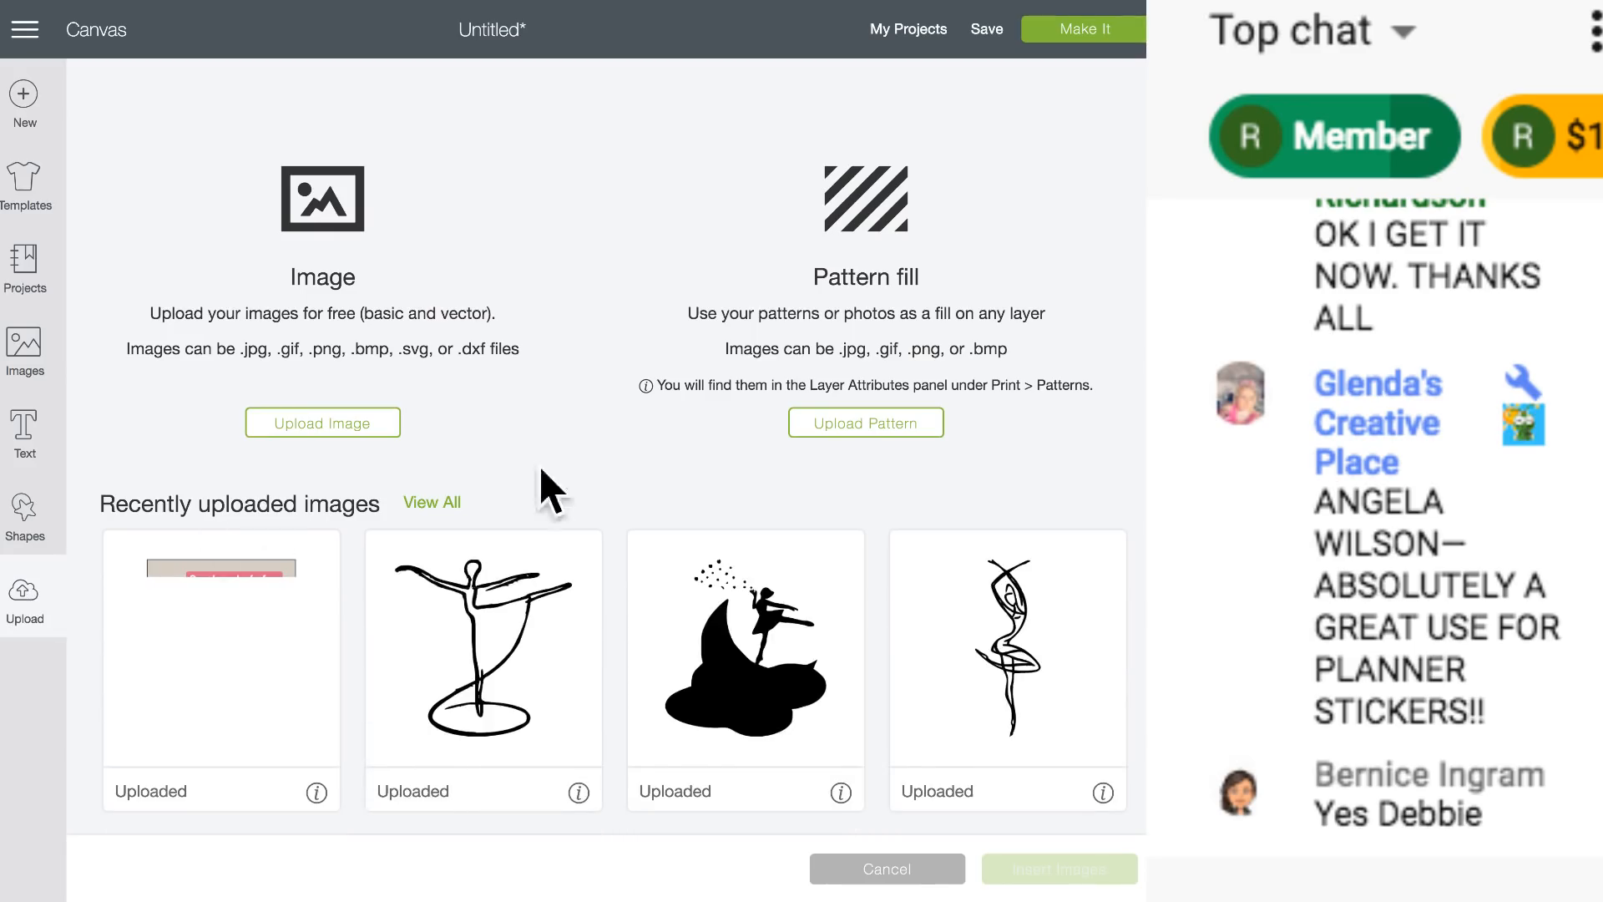
pyautogui.click(344, 424)
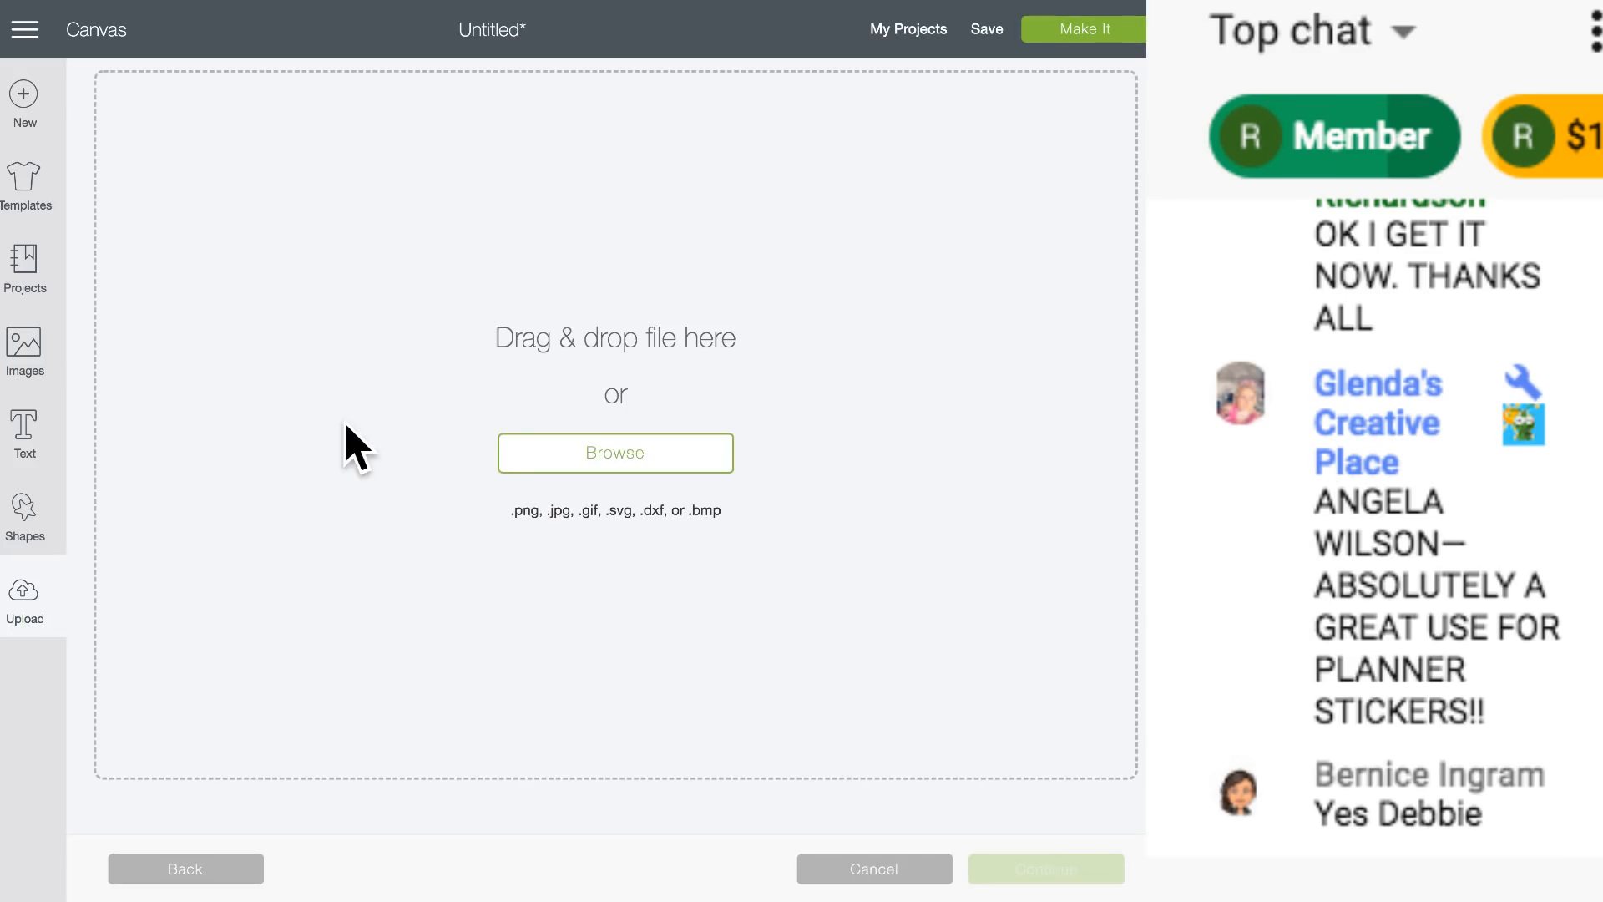
pyautogui.click(650, 457)
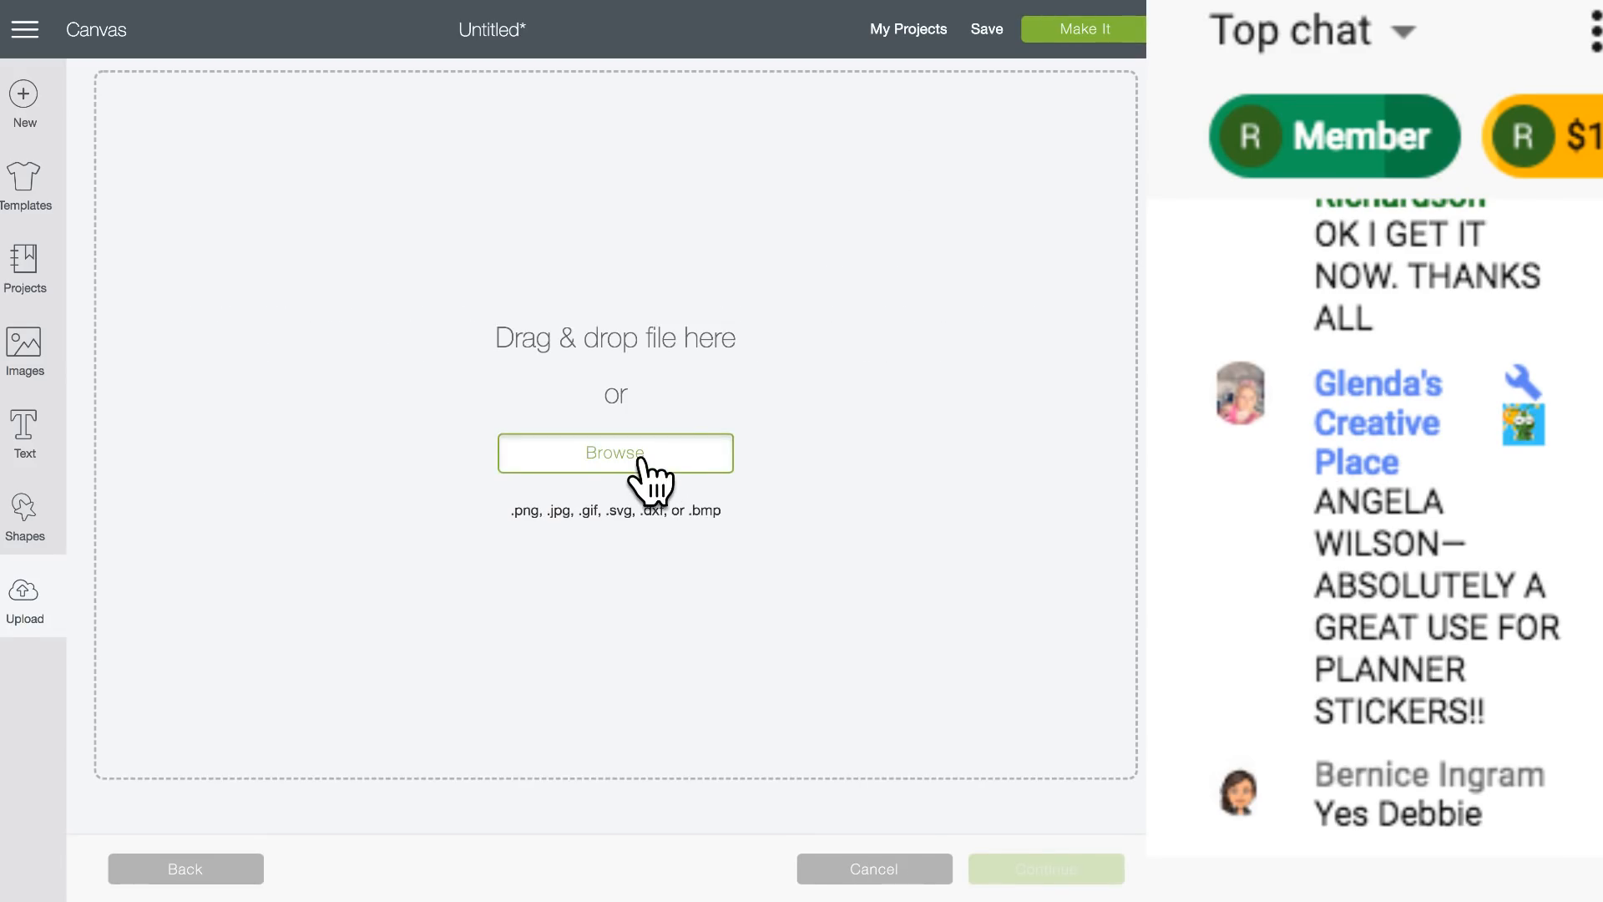
pyautogui.click(693, 6)
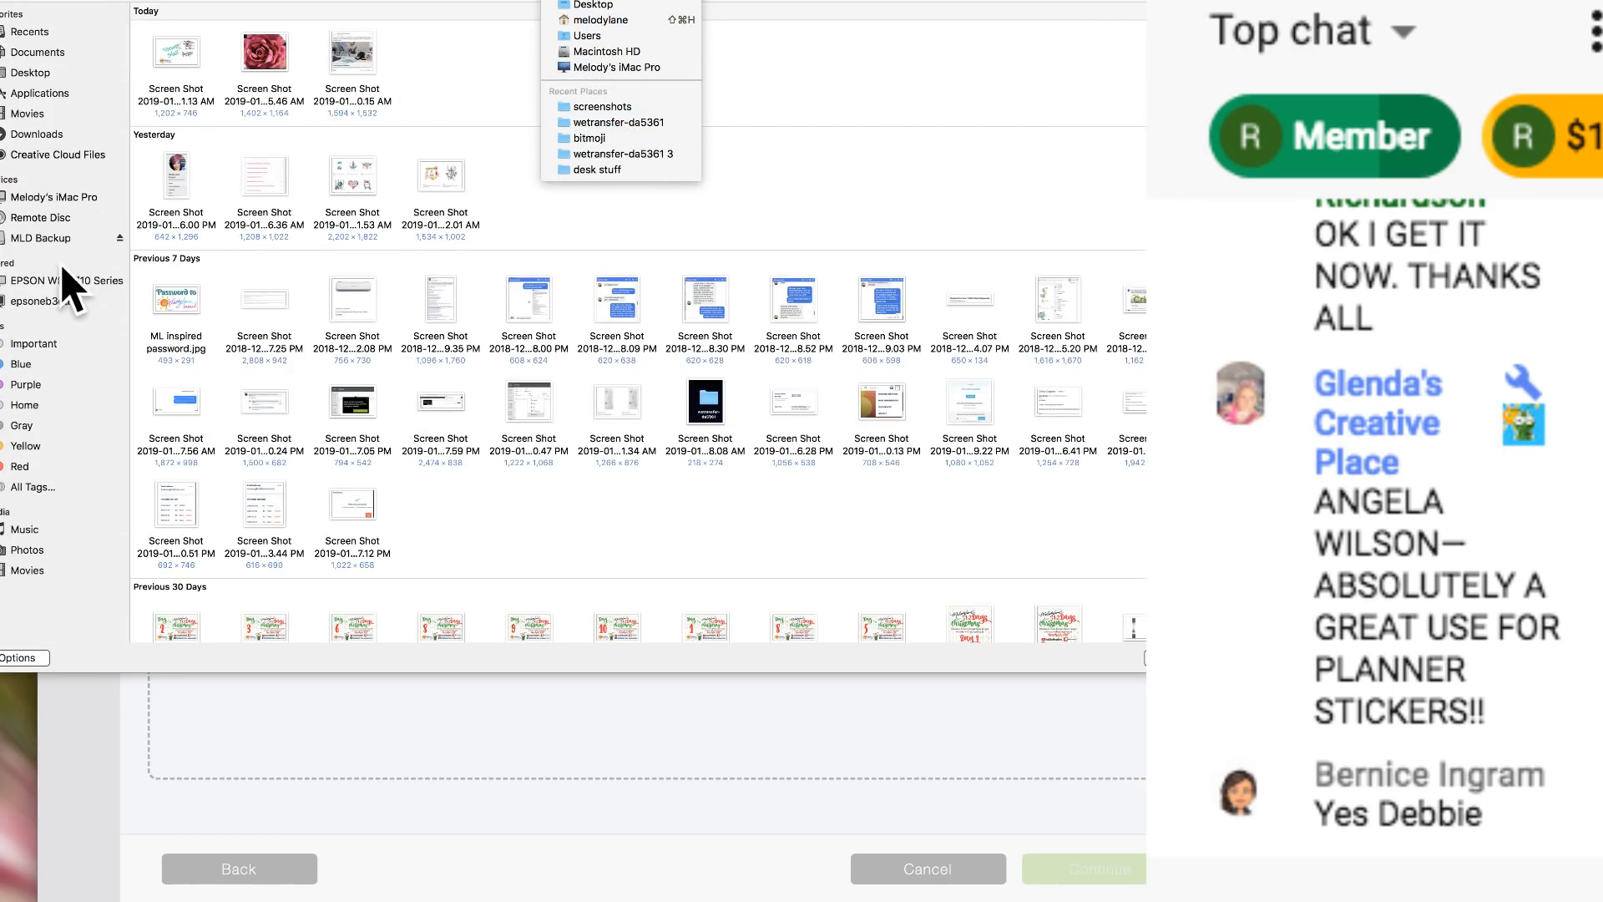
pyautogui.click(43, 244)
pyautogui.click(51, 241)
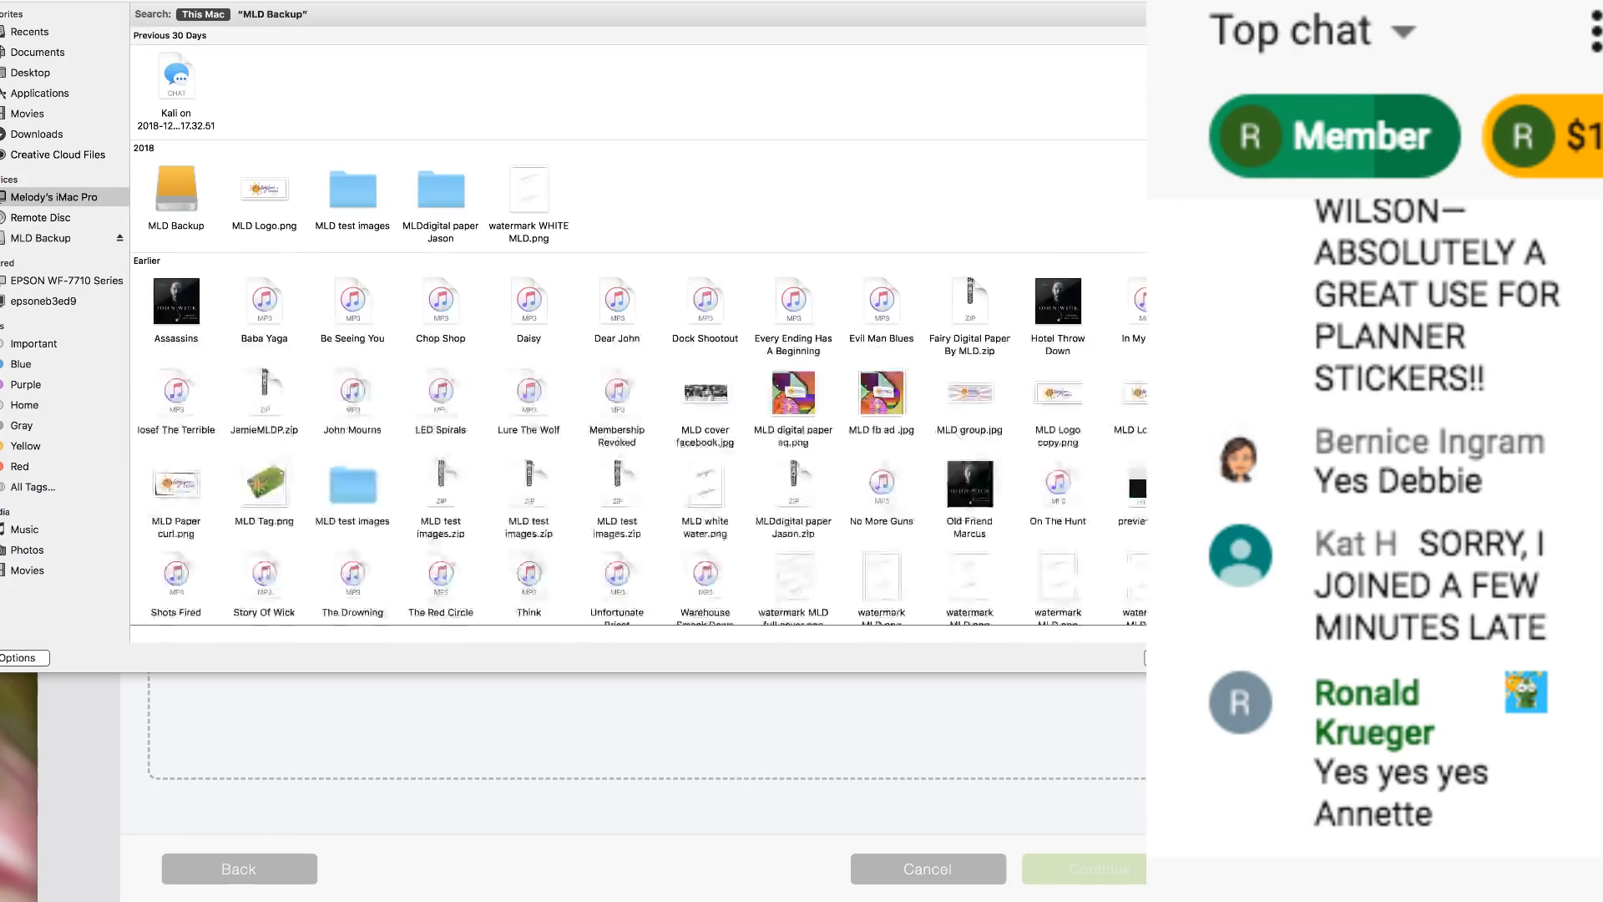
pyautogui.scroll(-2, 480, 344)
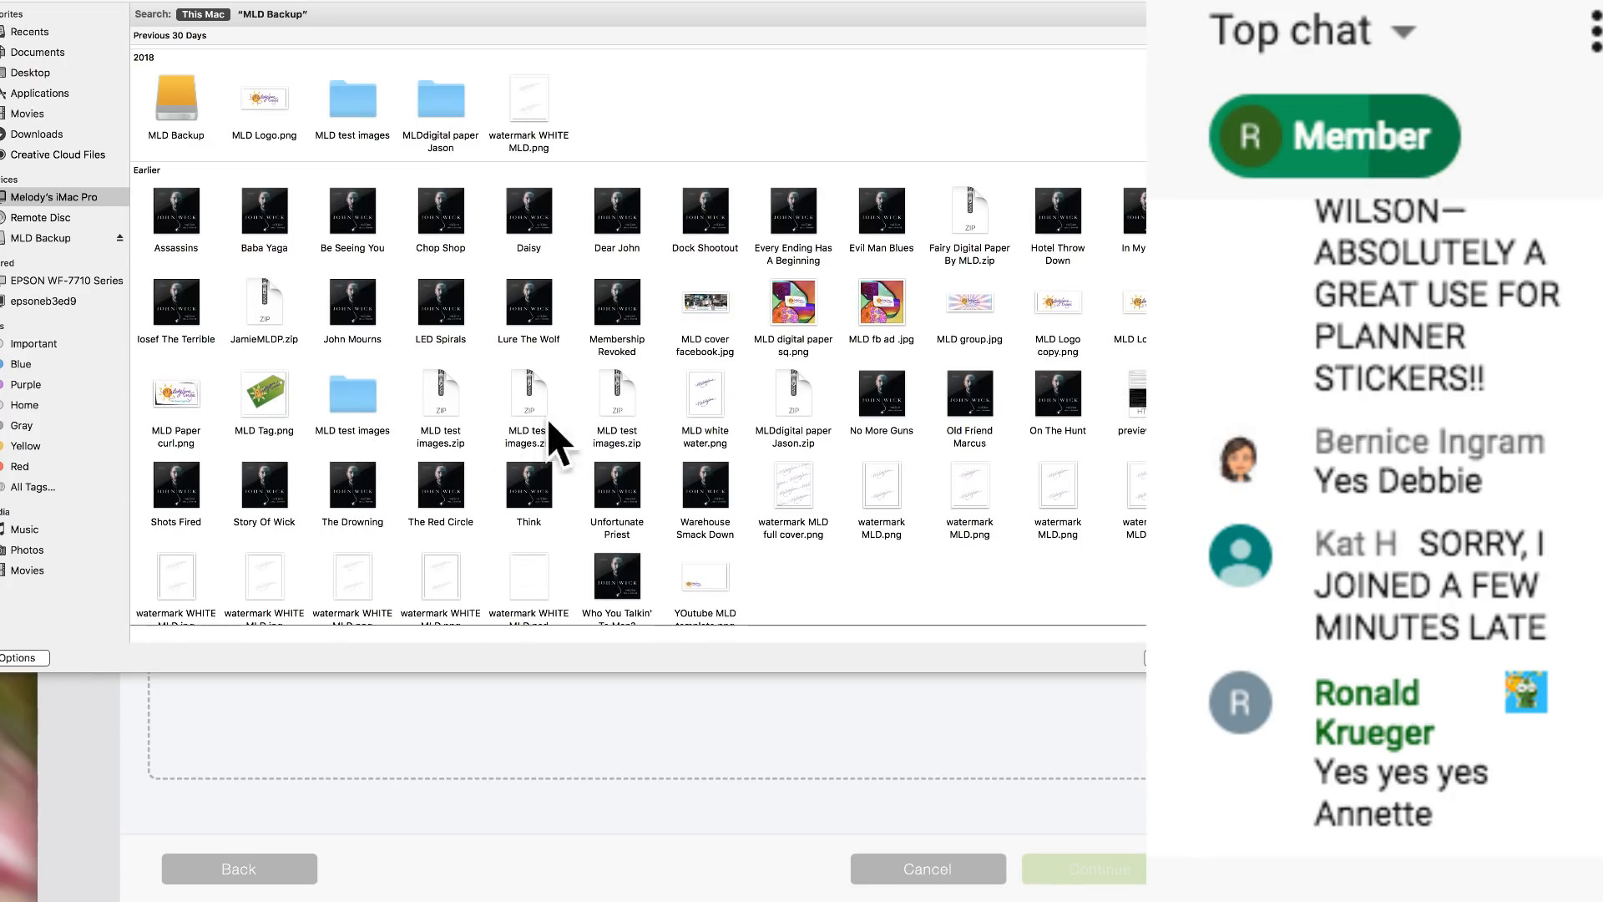
pyautogui.doubleClick(1058, 311)
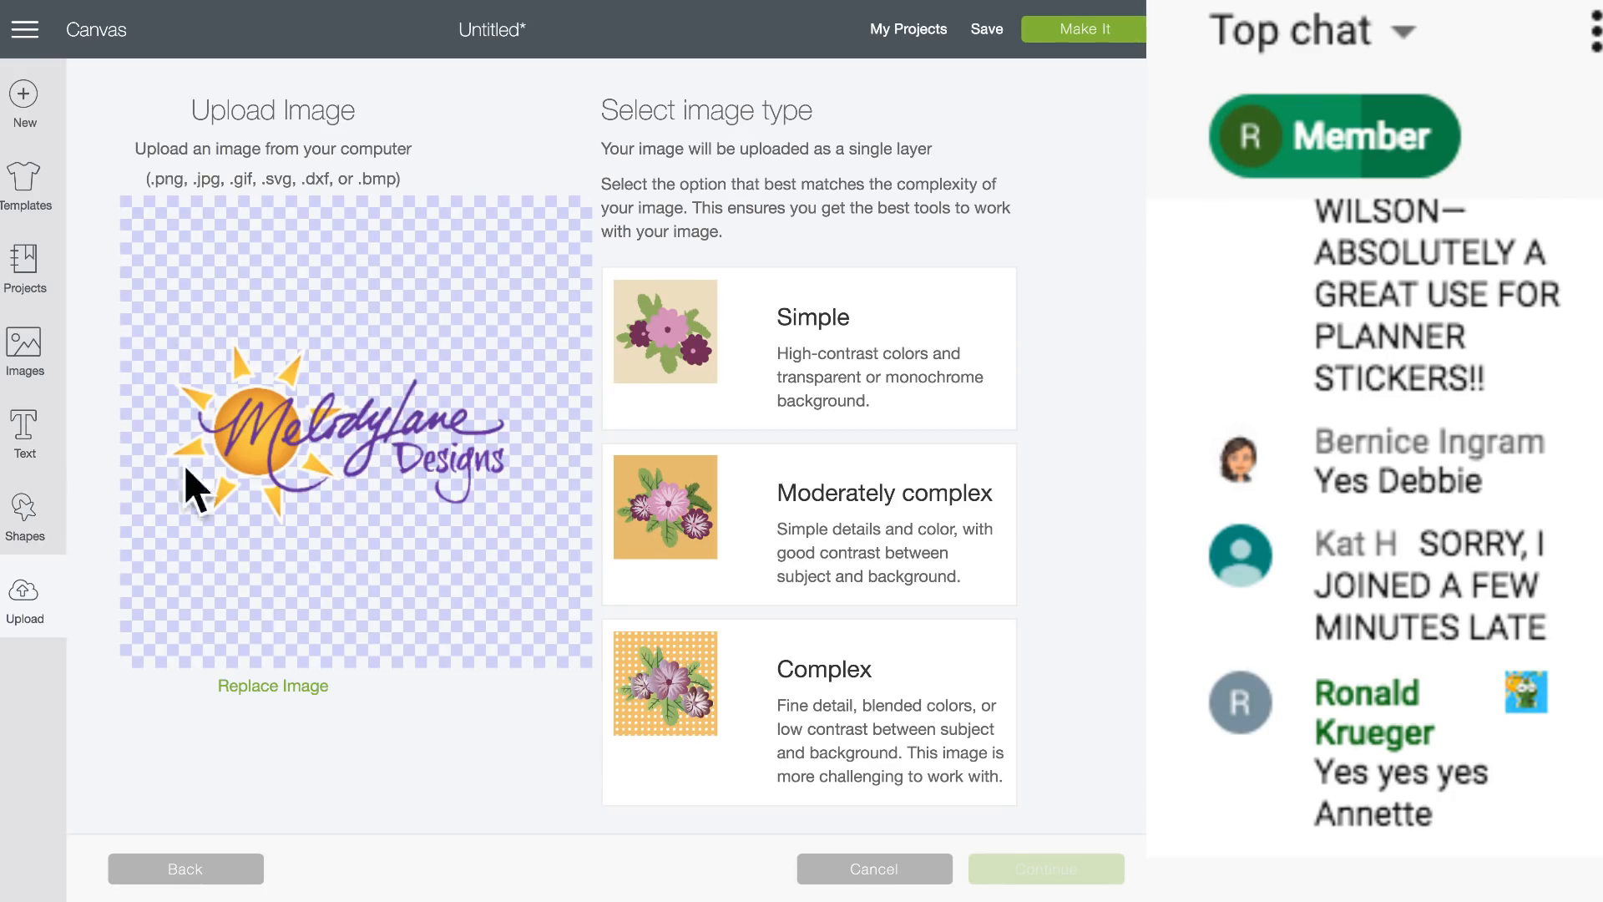
# Classify the uploaded logo as a Complex image and proceed to its background cleanup.
pyautogui.click(744, 720)
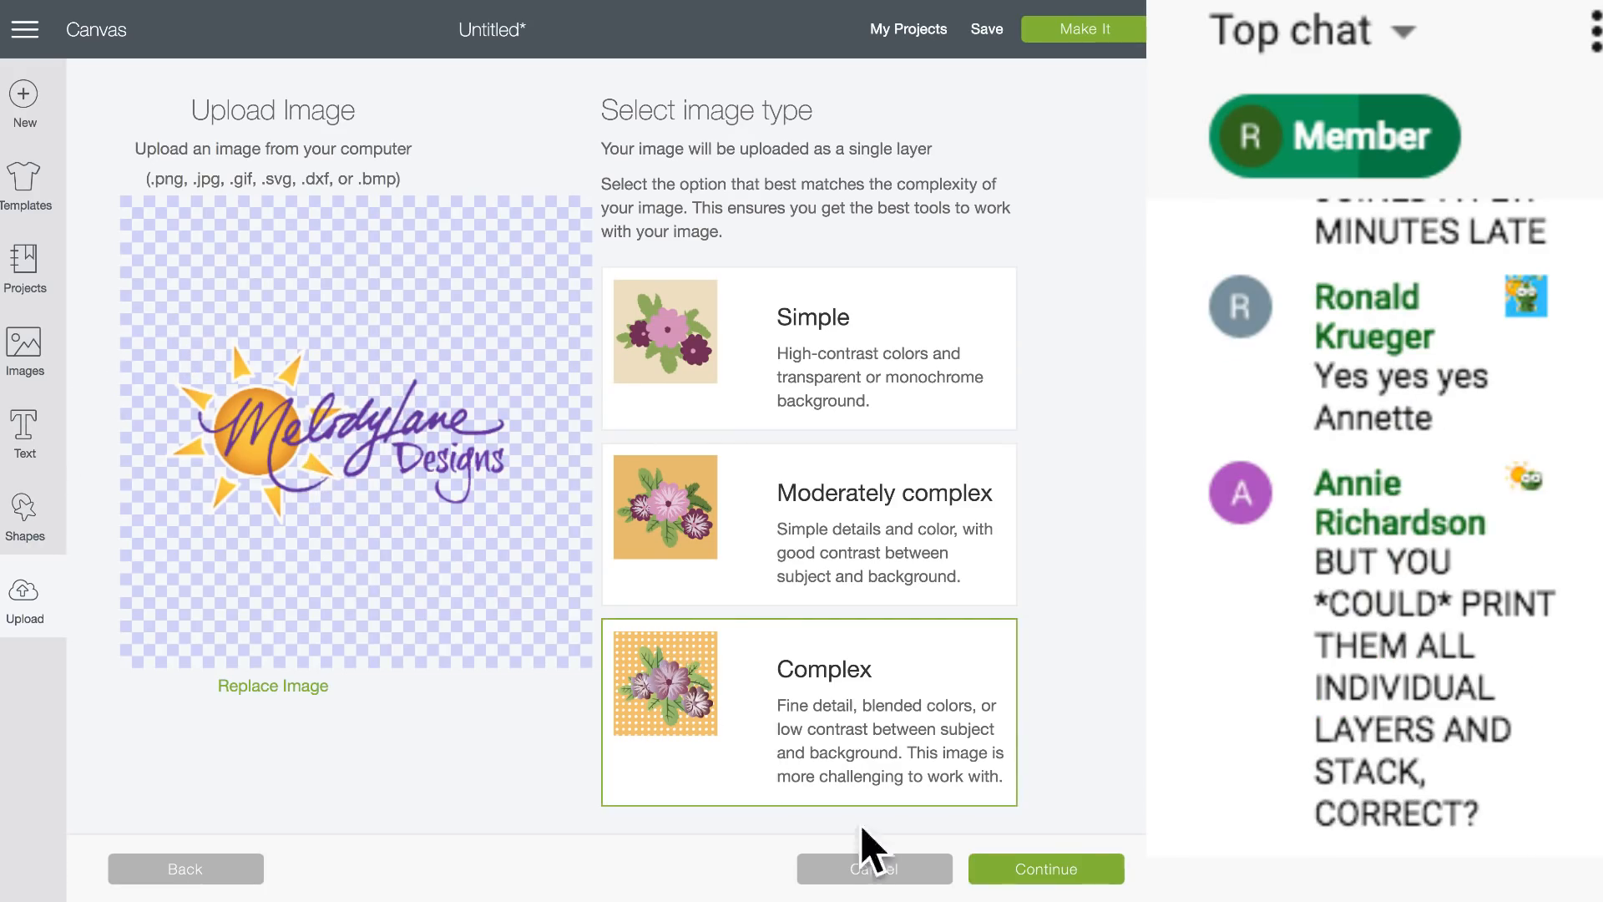
pyautogui.click(1082, 879)
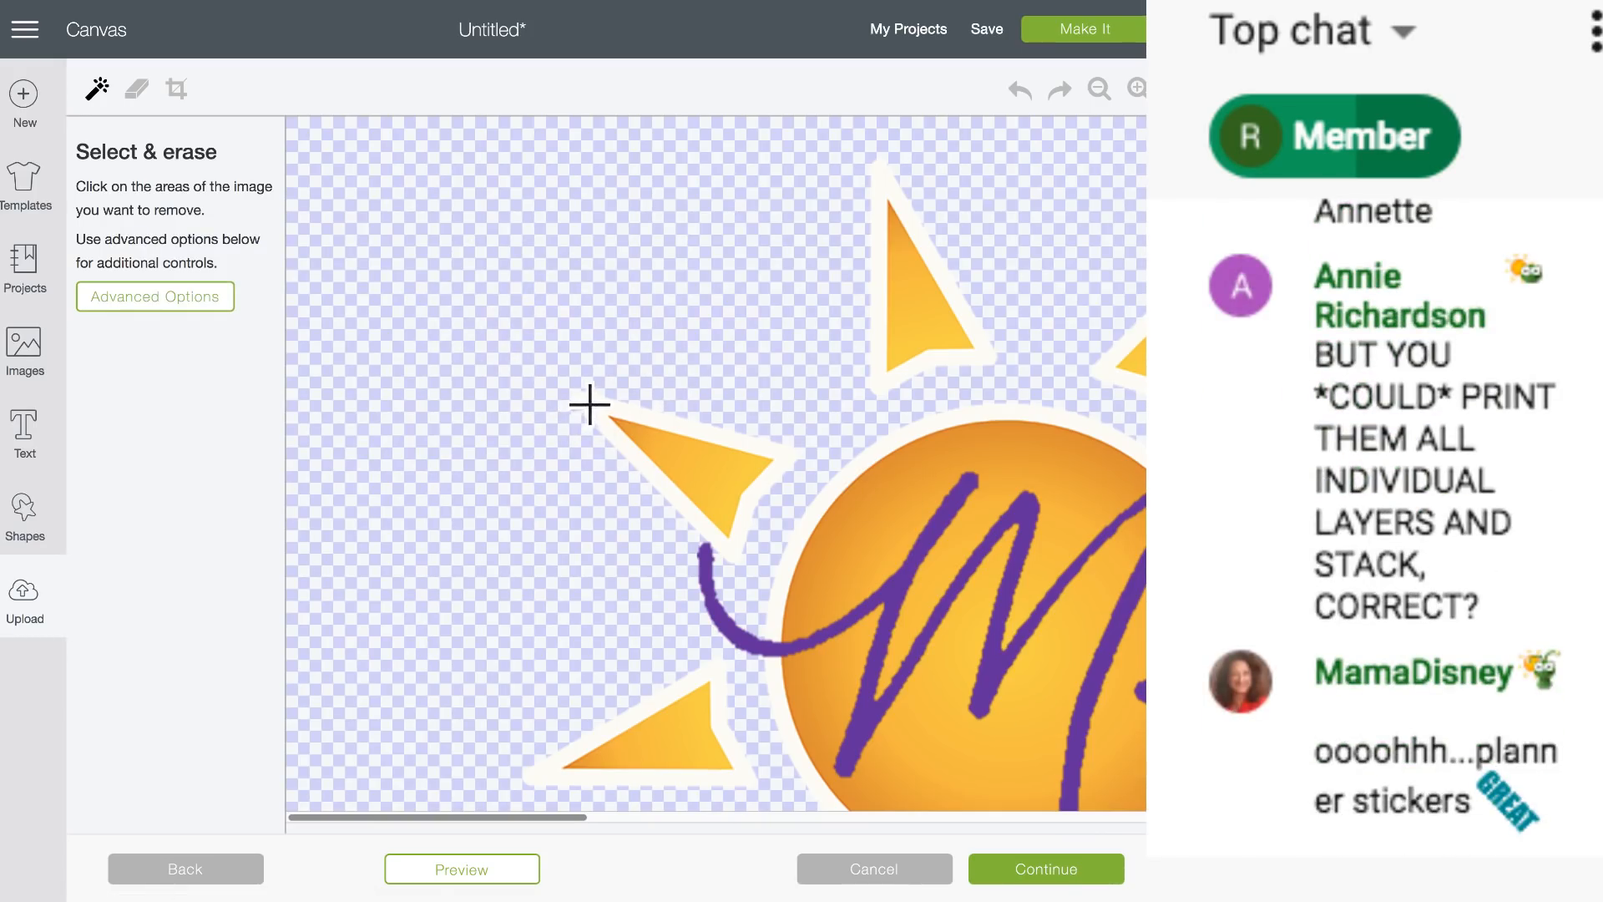
# Erase the white borders around the logo's upper sun rays and the upper edge of the sun disc.
pyautogui.click(705, 424)
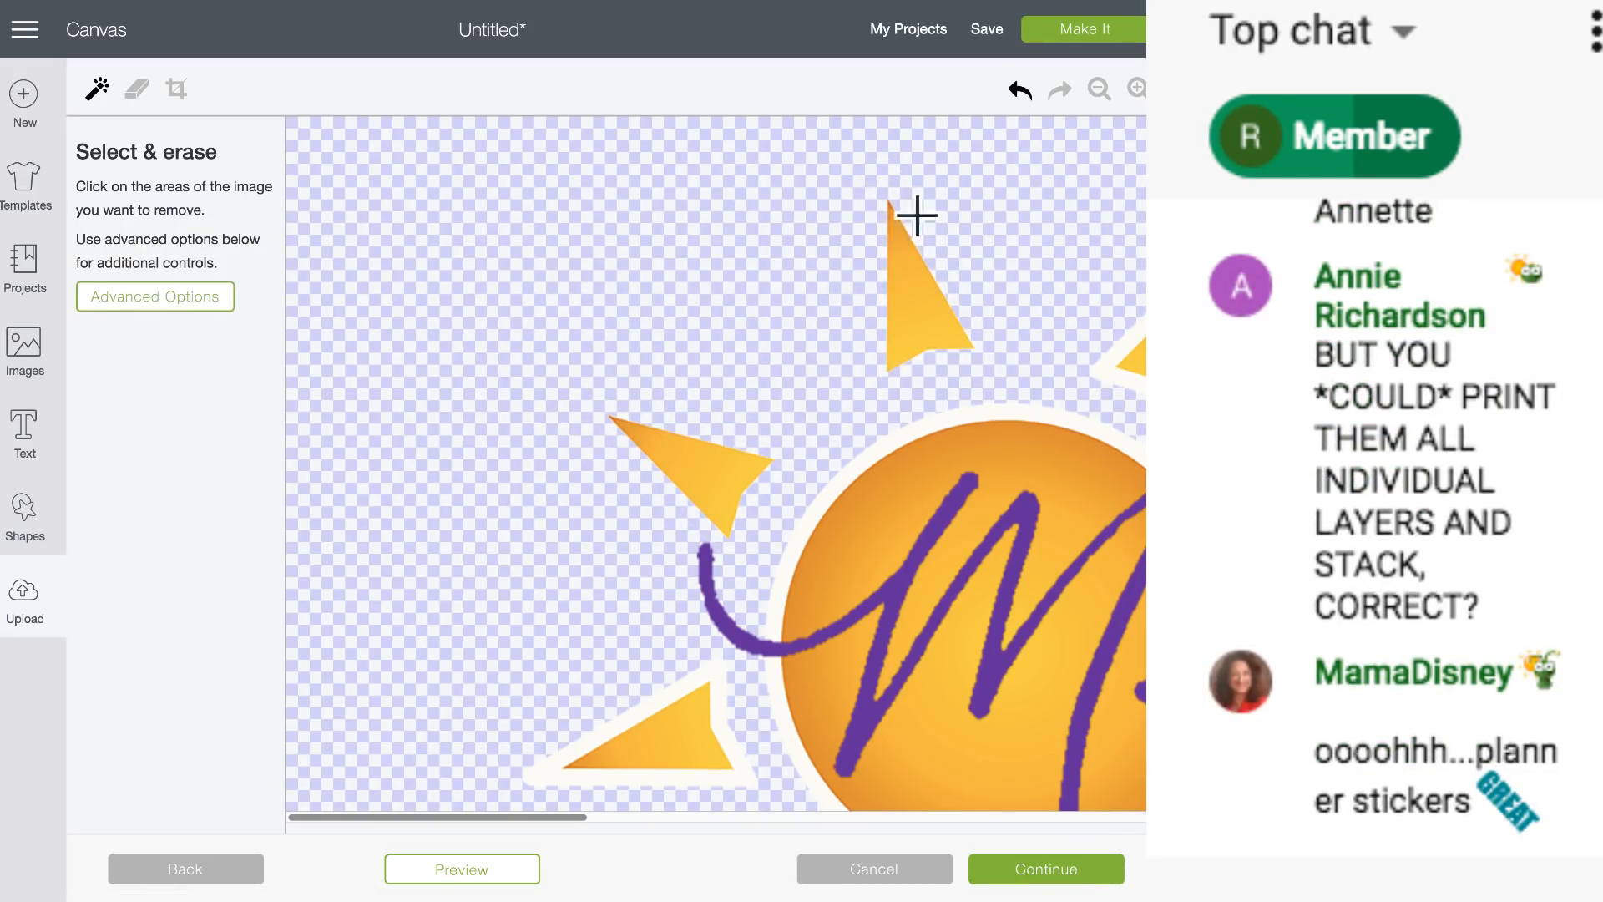
pyautogui.hscroll(5, 943, 267)
pyautogui.click(896, 240)
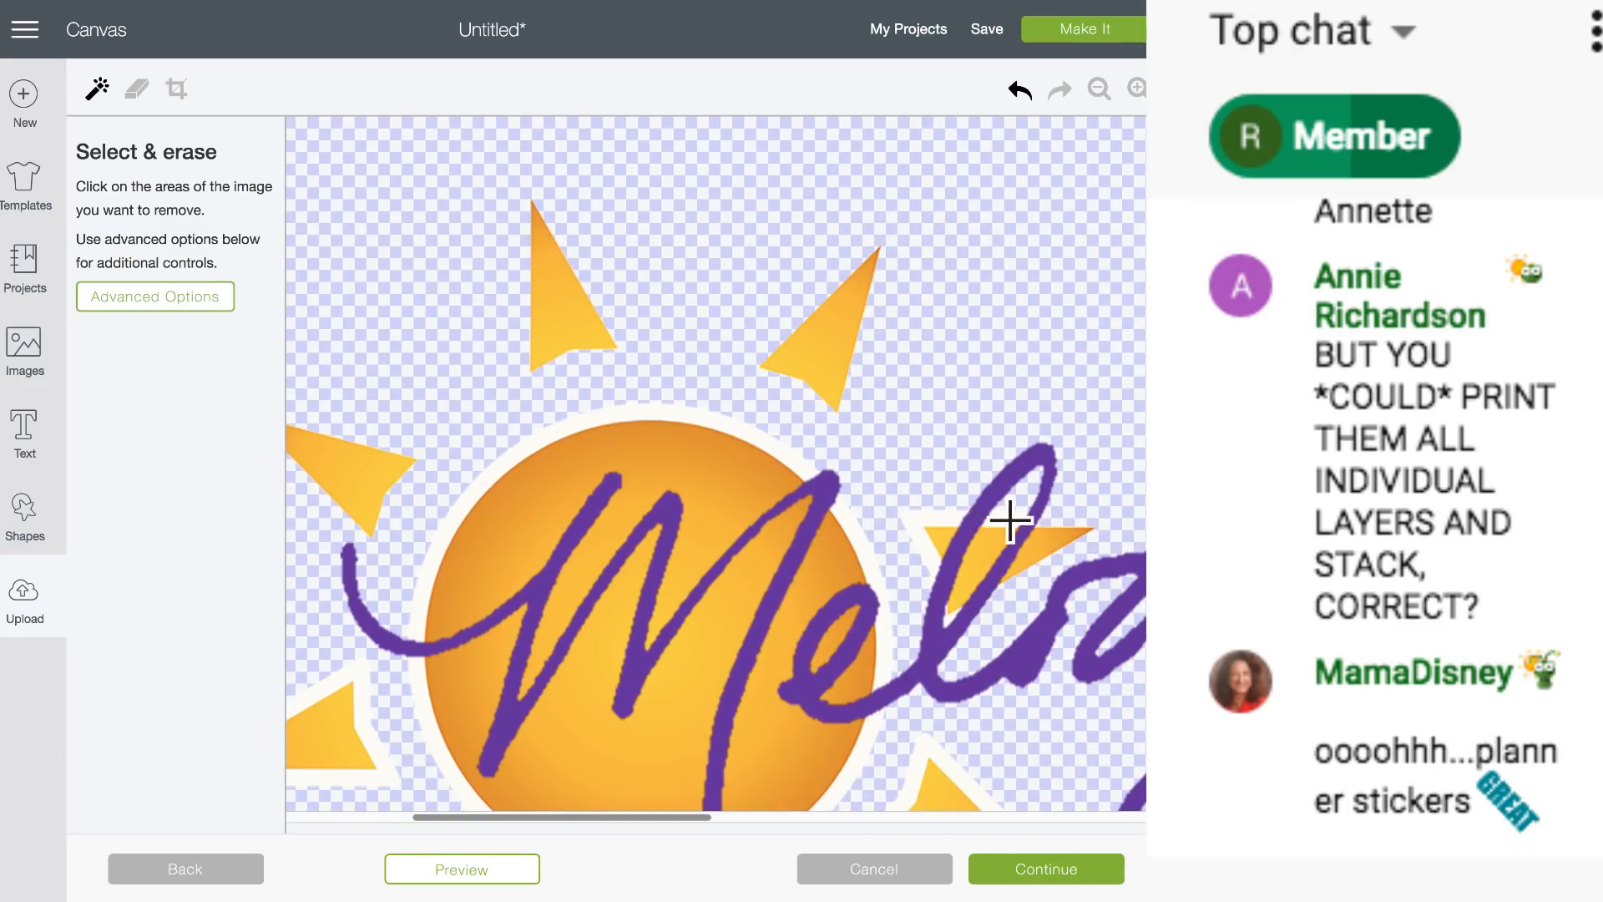
pyautogui.click(741, 429)
pyautogui.scroll(-1, 781, 562)
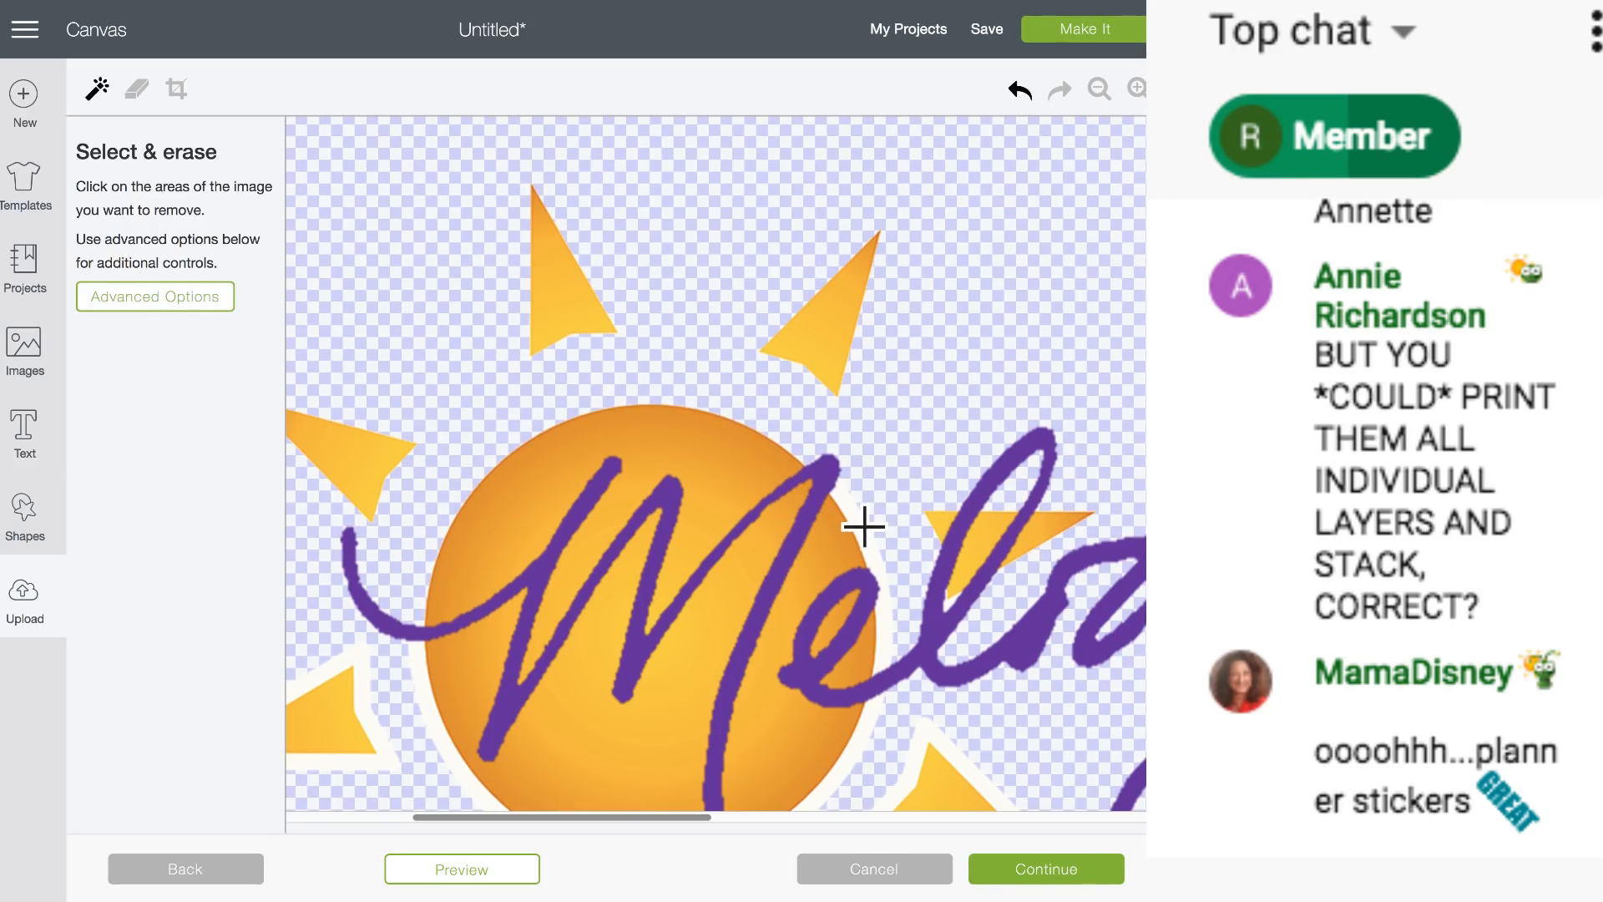
# Erase the remaining white borders around the logo's lower sun rays and the lower edge of the sun disc.
pyautogui.scroll(-5, 759, 561)
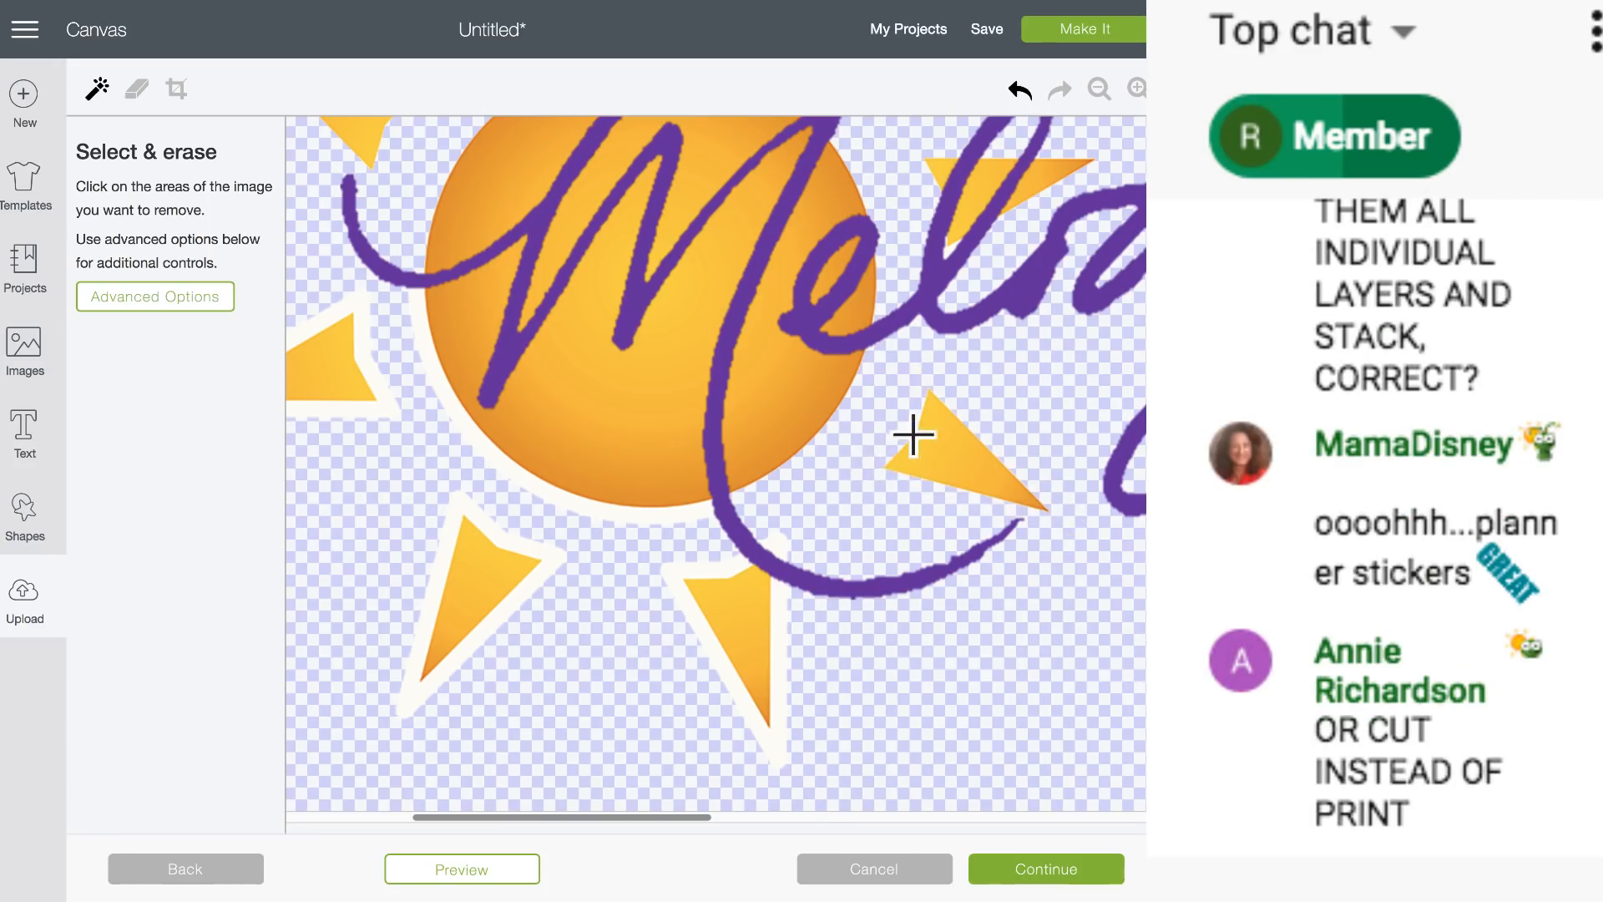
pyautogui.click(684, 571)
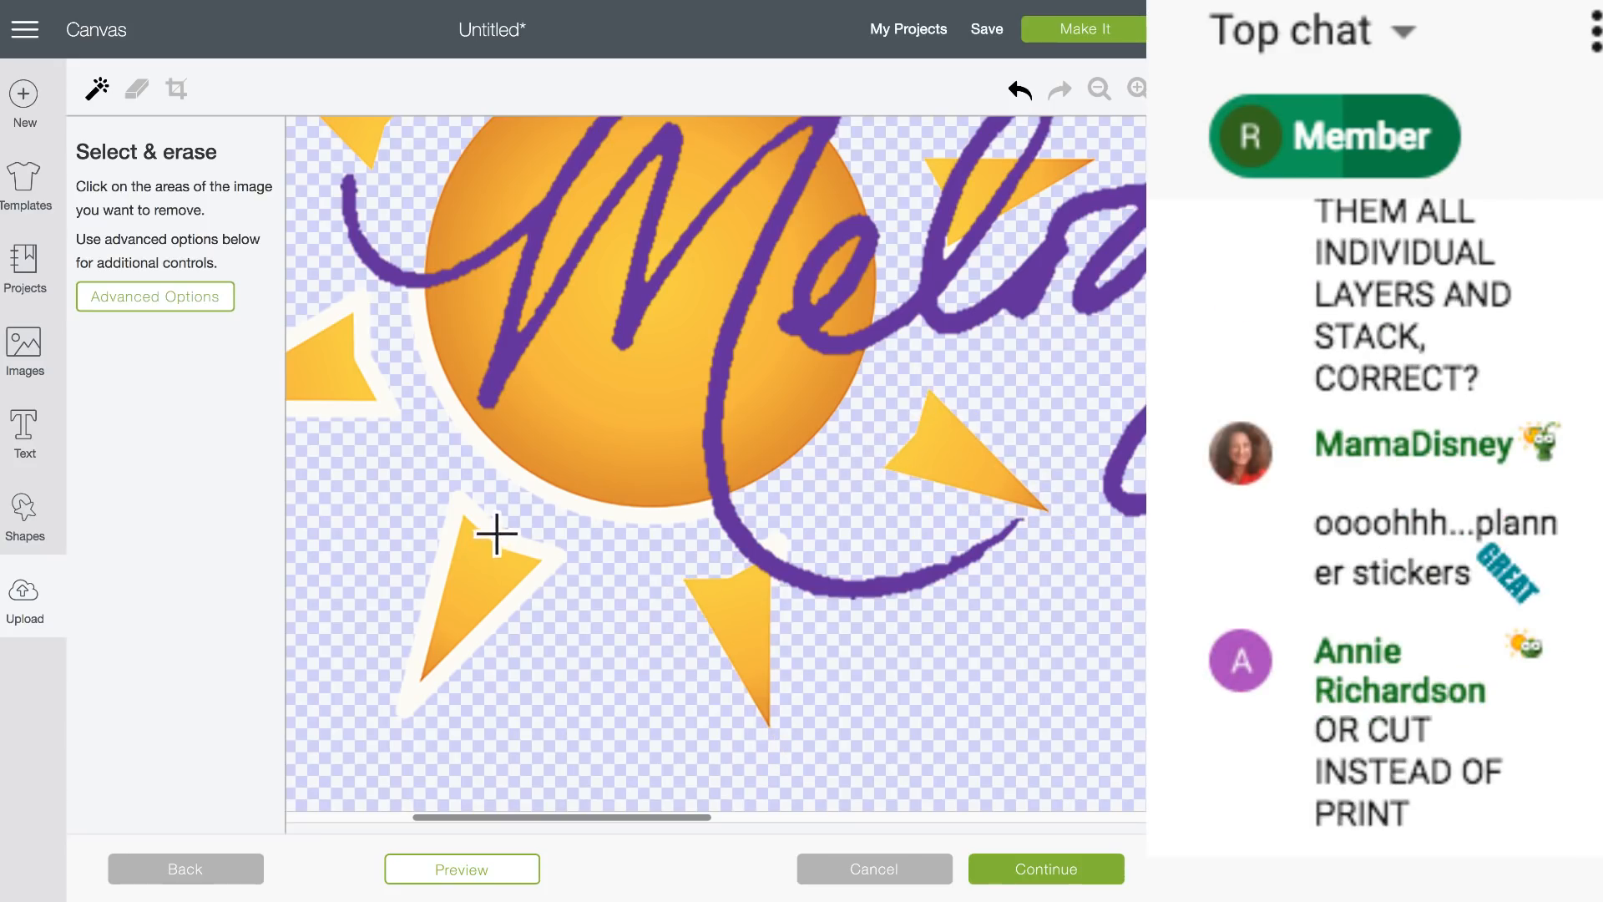
pyautogui.click(497, 532)
pyautogui.click(387, 403)
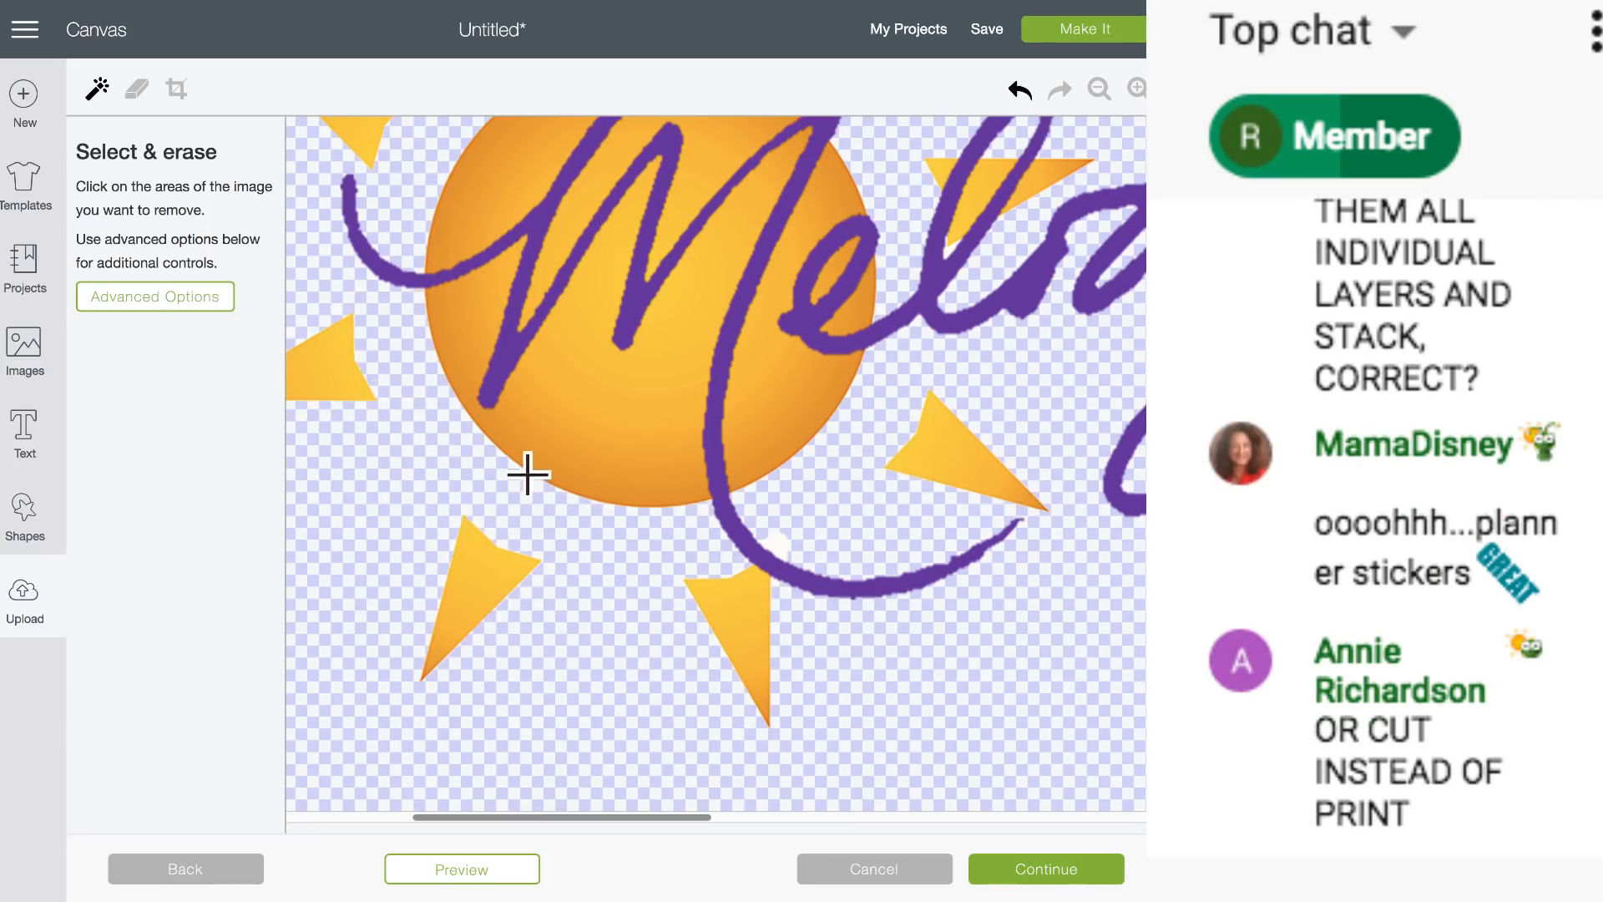
pyautogui.hscroll(5, 530, 471)
pyautogui.hscroll(-3, 535, 475)
pyautogui.hscroll(-5, 535, 475)
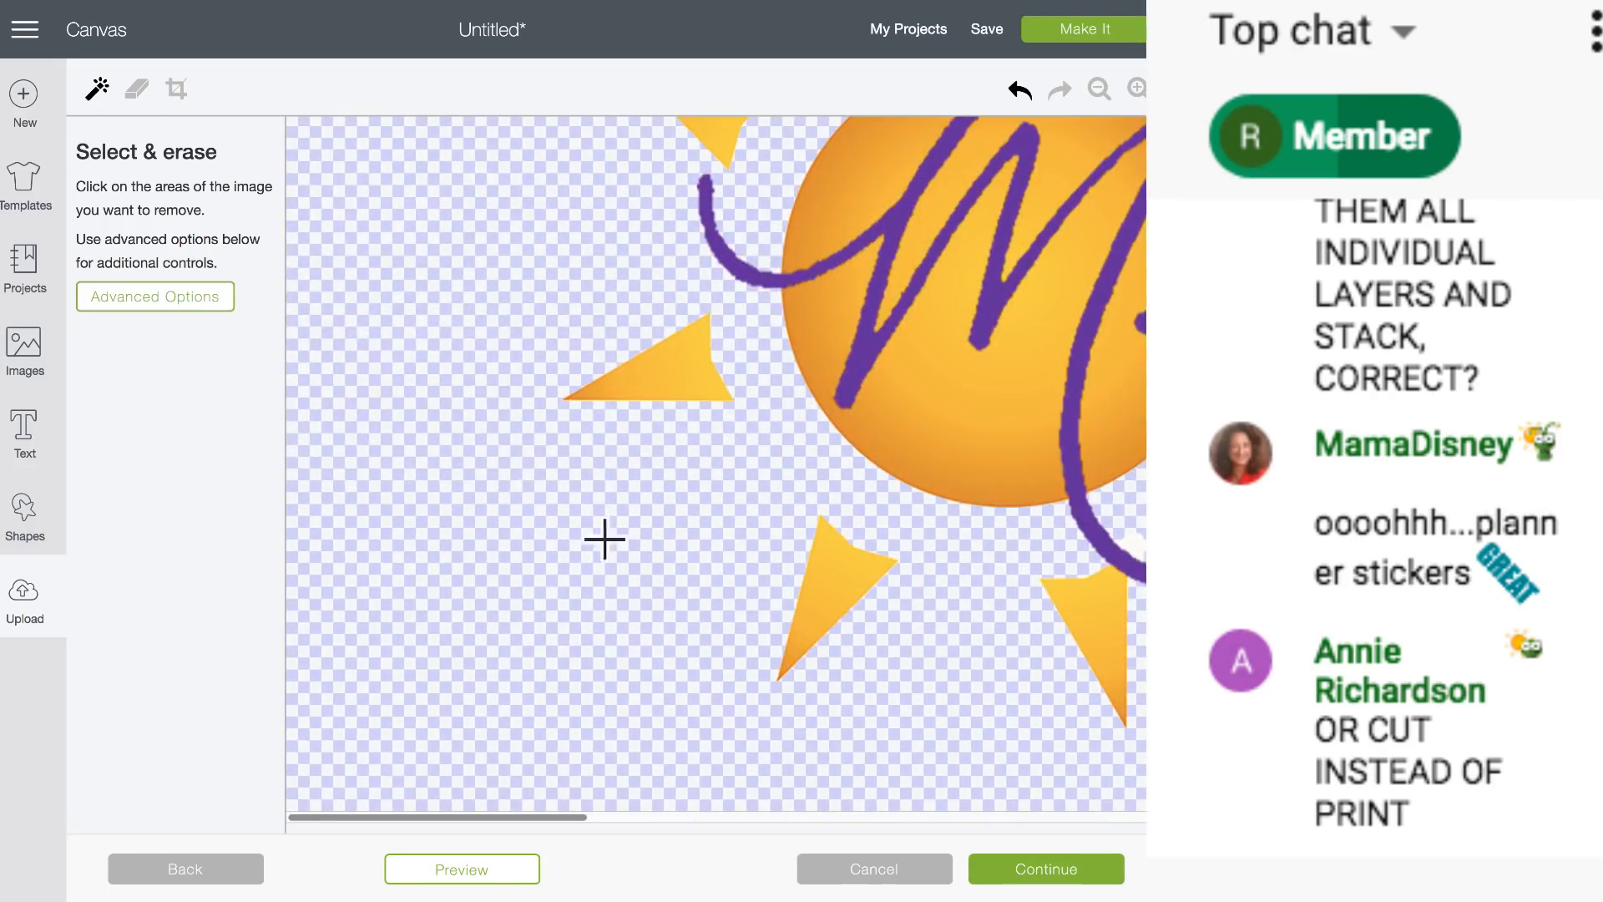
# Review the Print Then Cut and Cut versions of the cleaned logo, and return to background cleanup.
pyautogui.click(1038, 874)
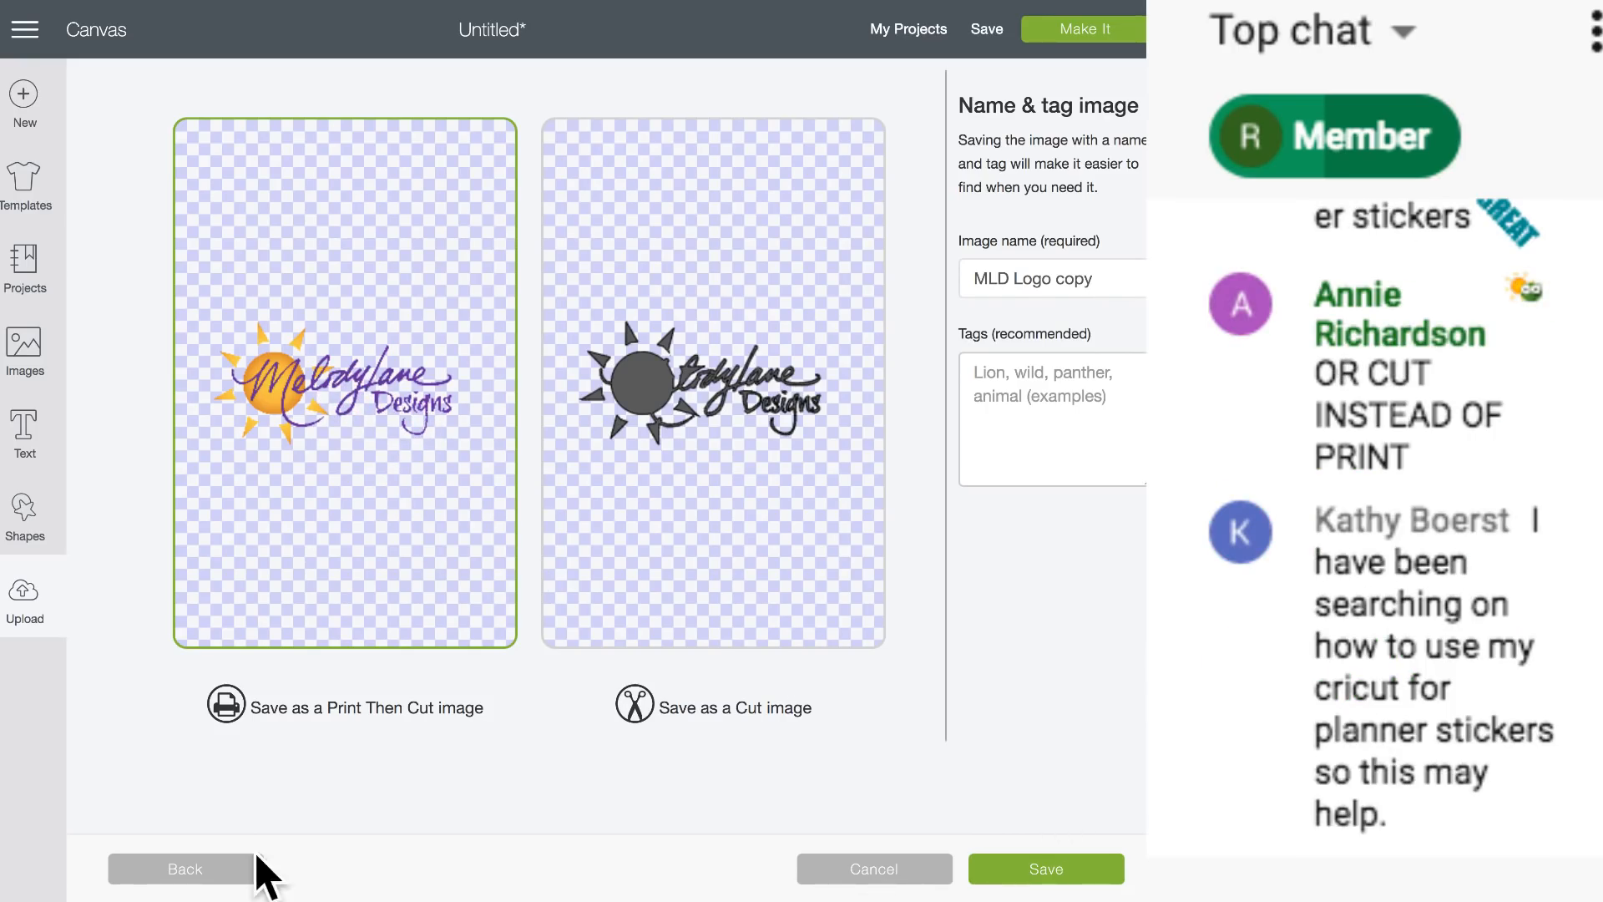
pyautogui.click(236, 875)
# Use the Erase tool to remove a section of the purple swash that leads into the logo's M.
pyautogui.scroll(2, 680, 508)
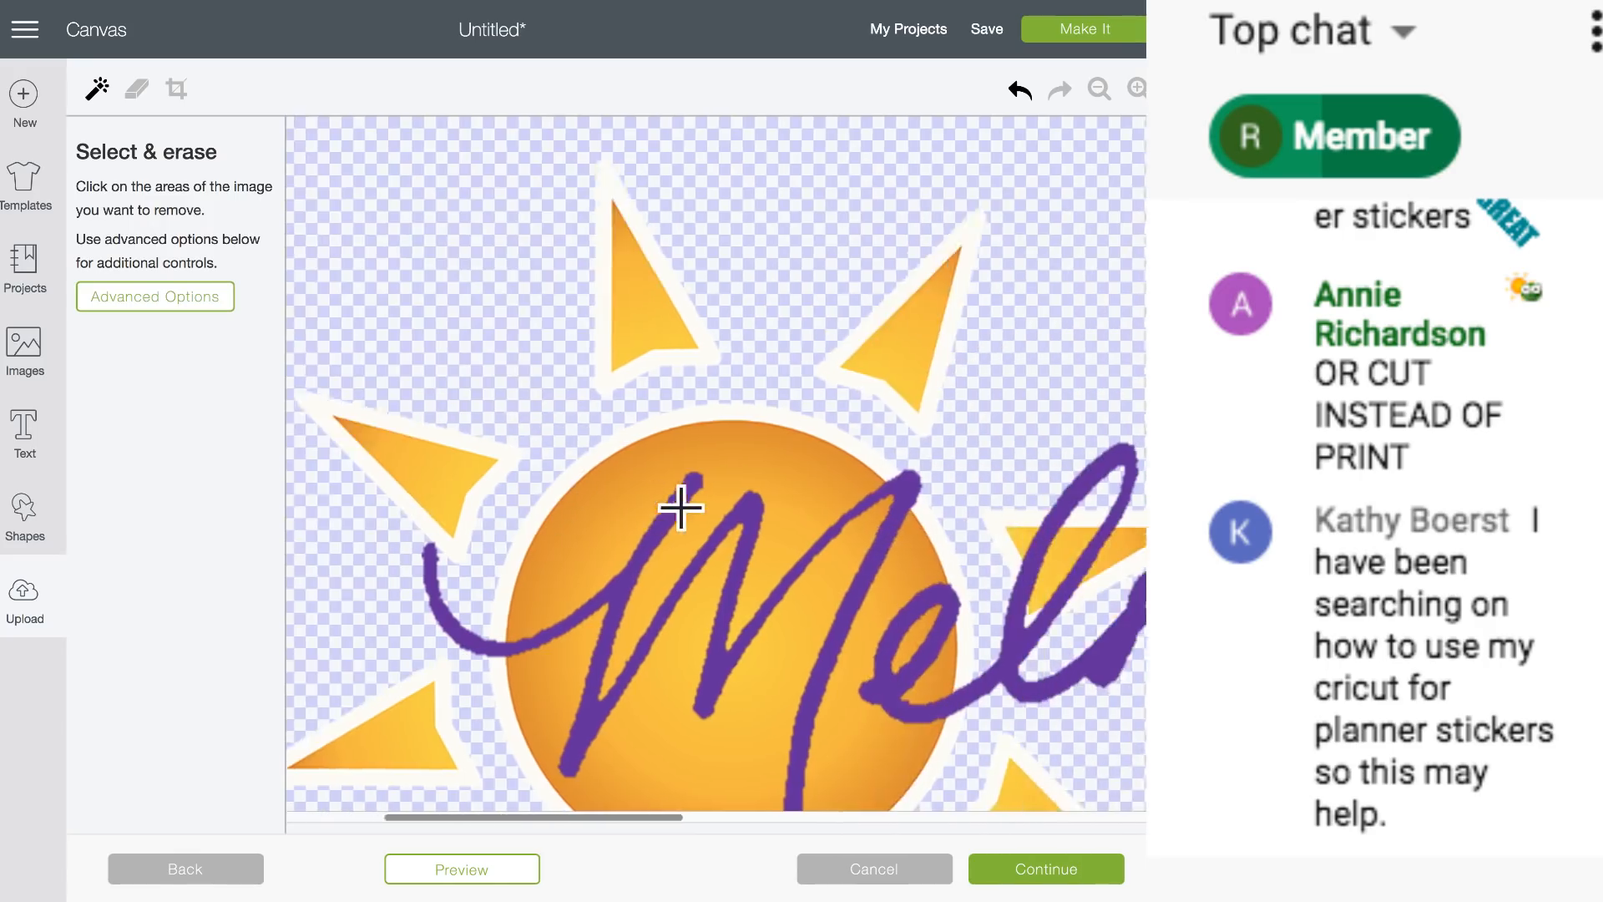
pyautogui.scroll(-5, 681, 508)
pyautogui.hscroll(3, 680, 507)
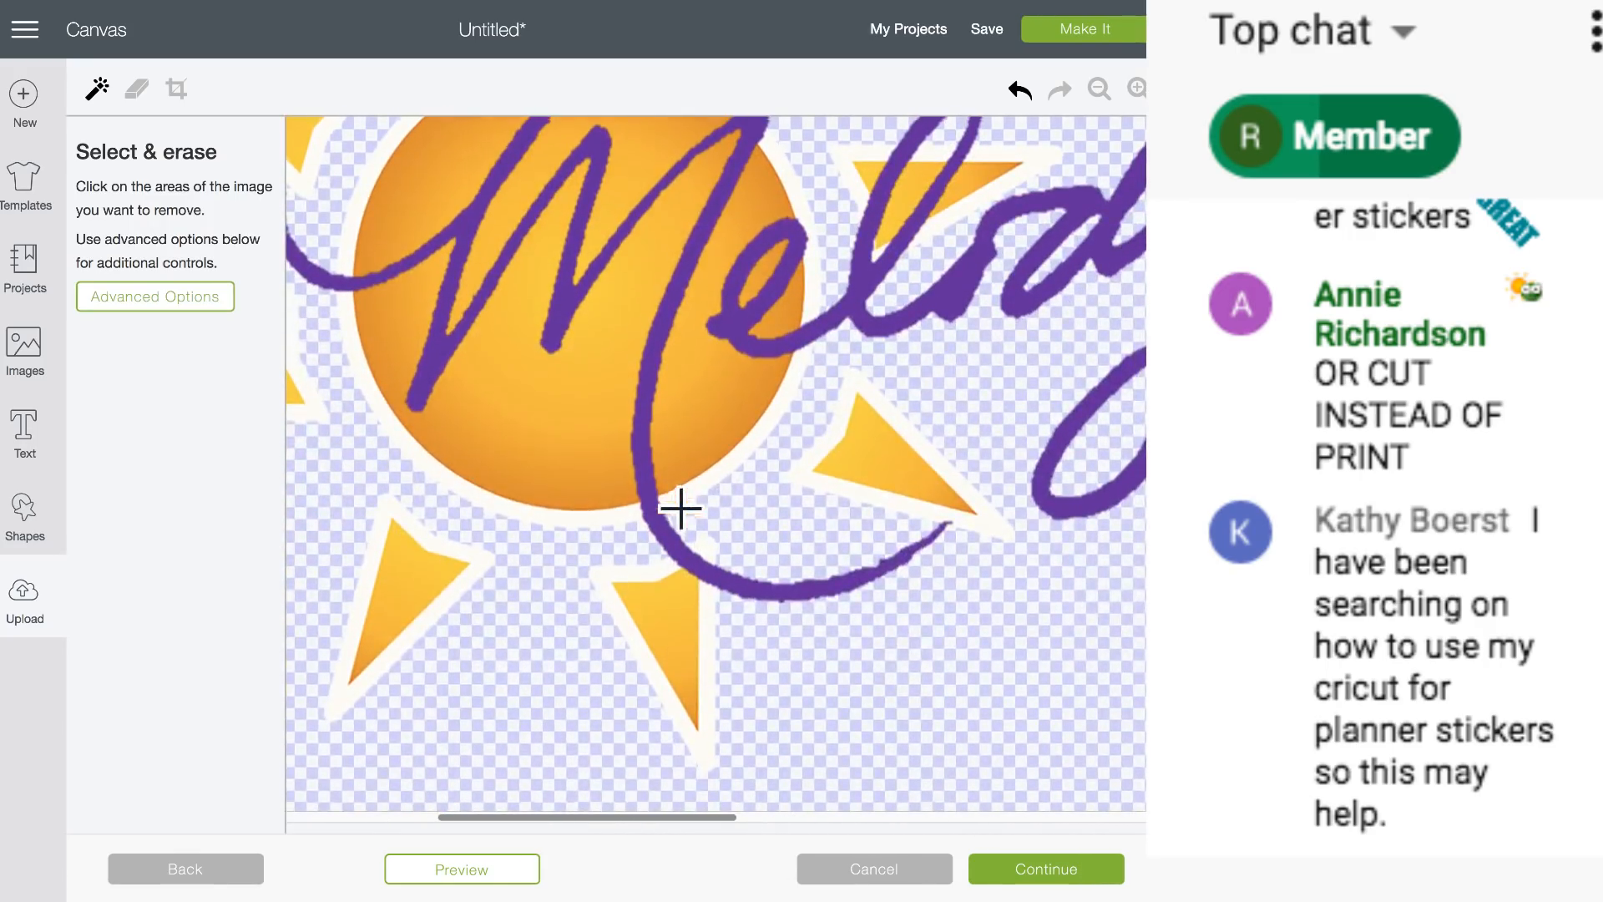
pyautogui.scroll(3, 681, 508)
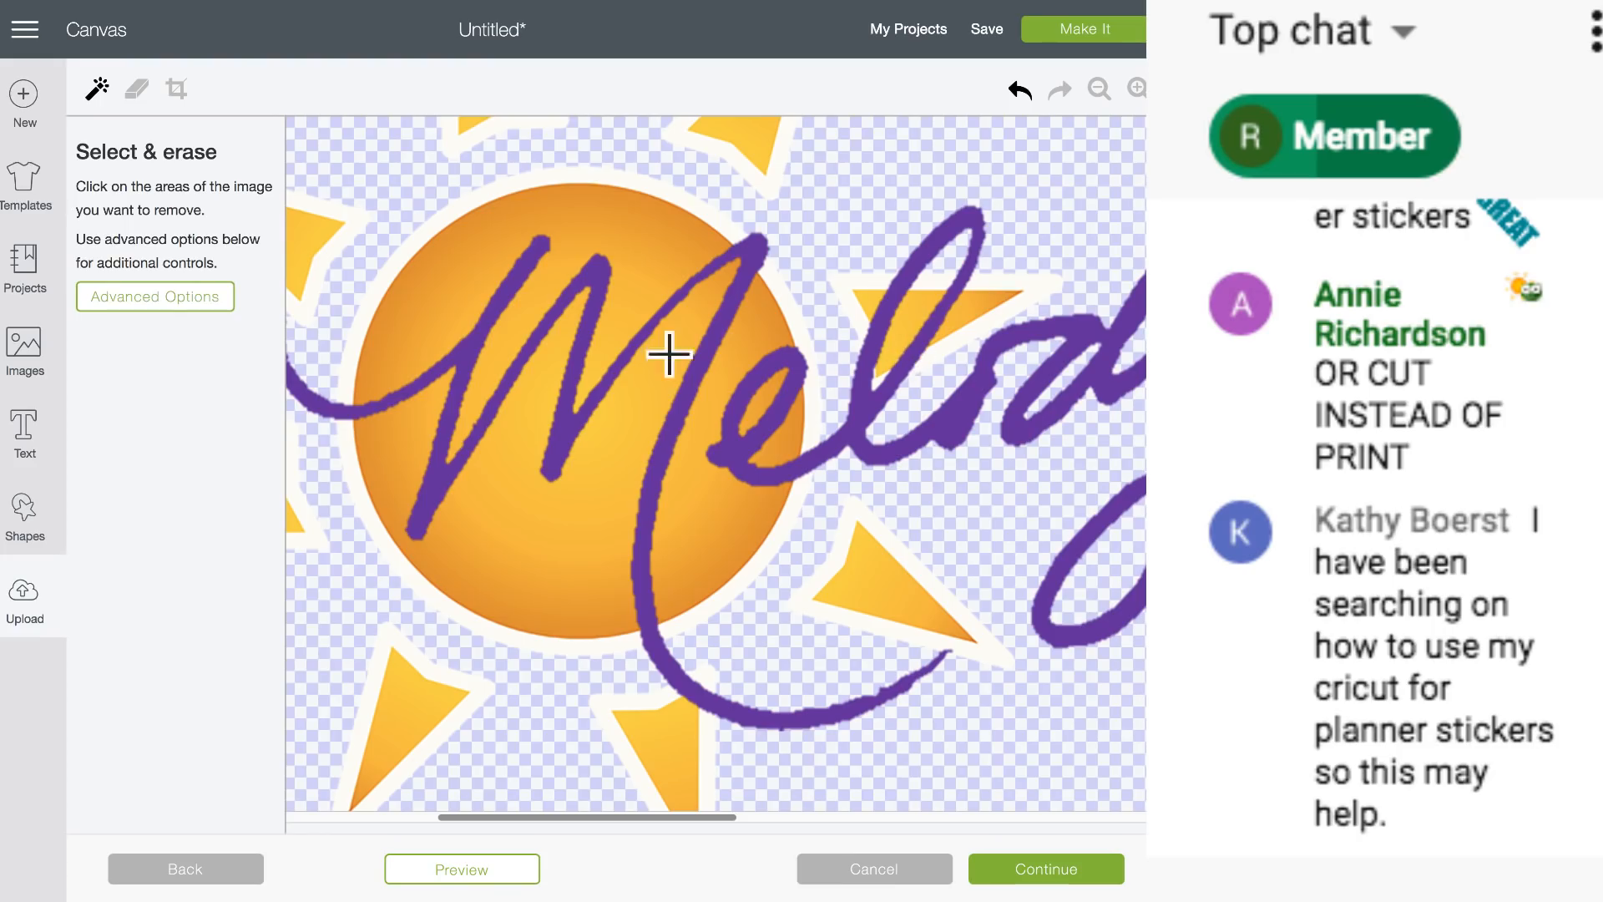
pyautogui.click(142, 86)
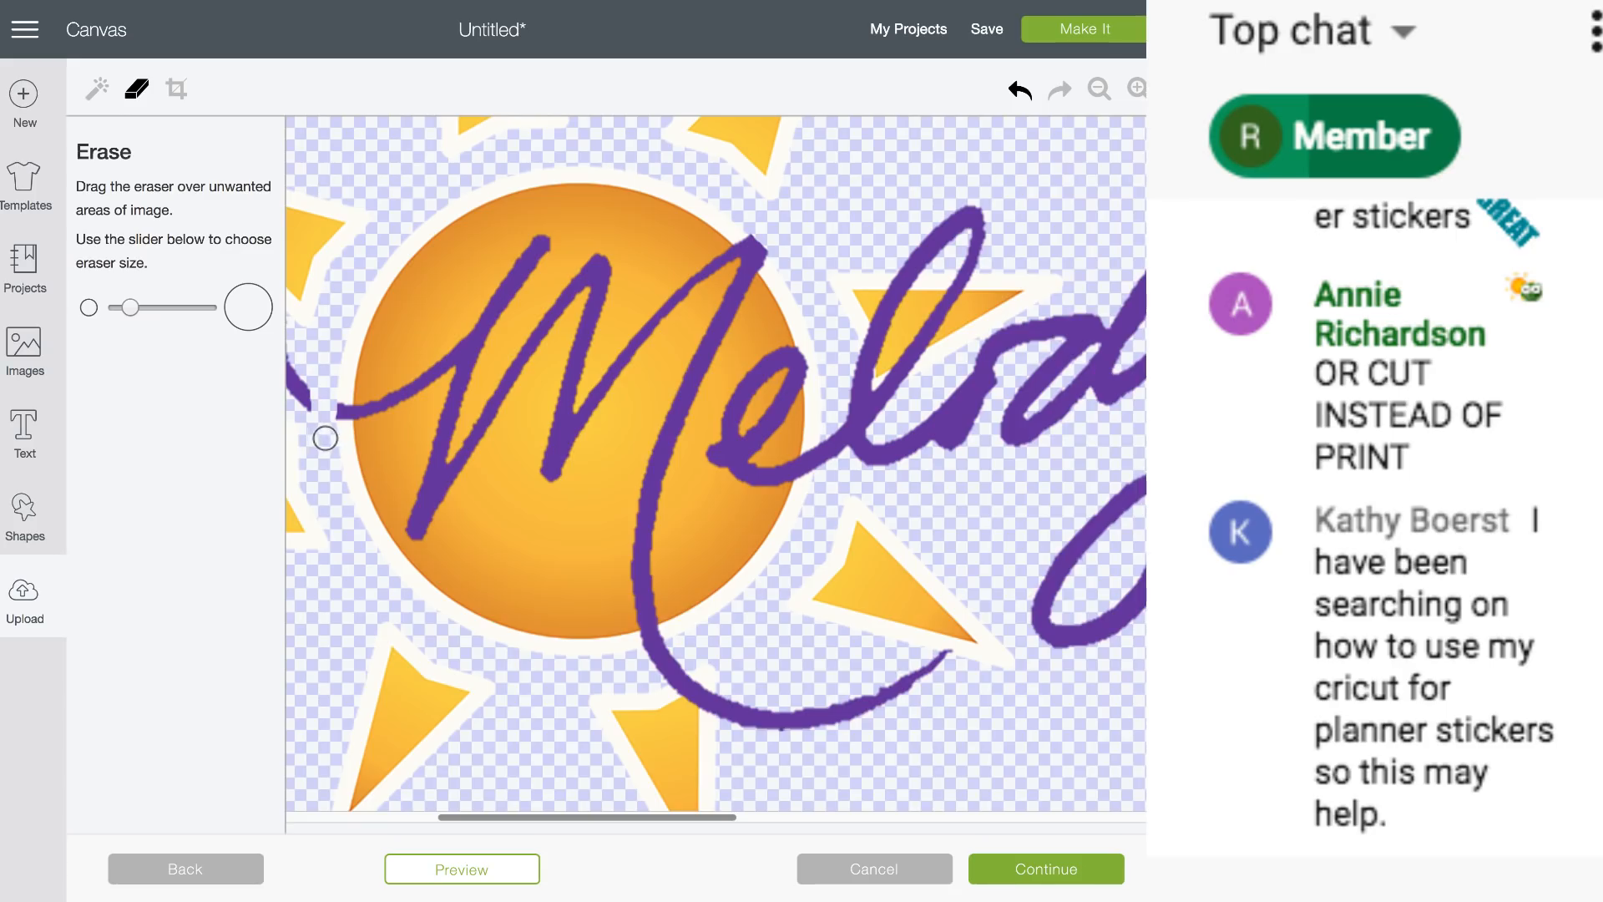
# Enlarge the eraser and erase a band through the purple lettering to the right of the sun.
pyautogui.hscroll(-5, 420, 359)
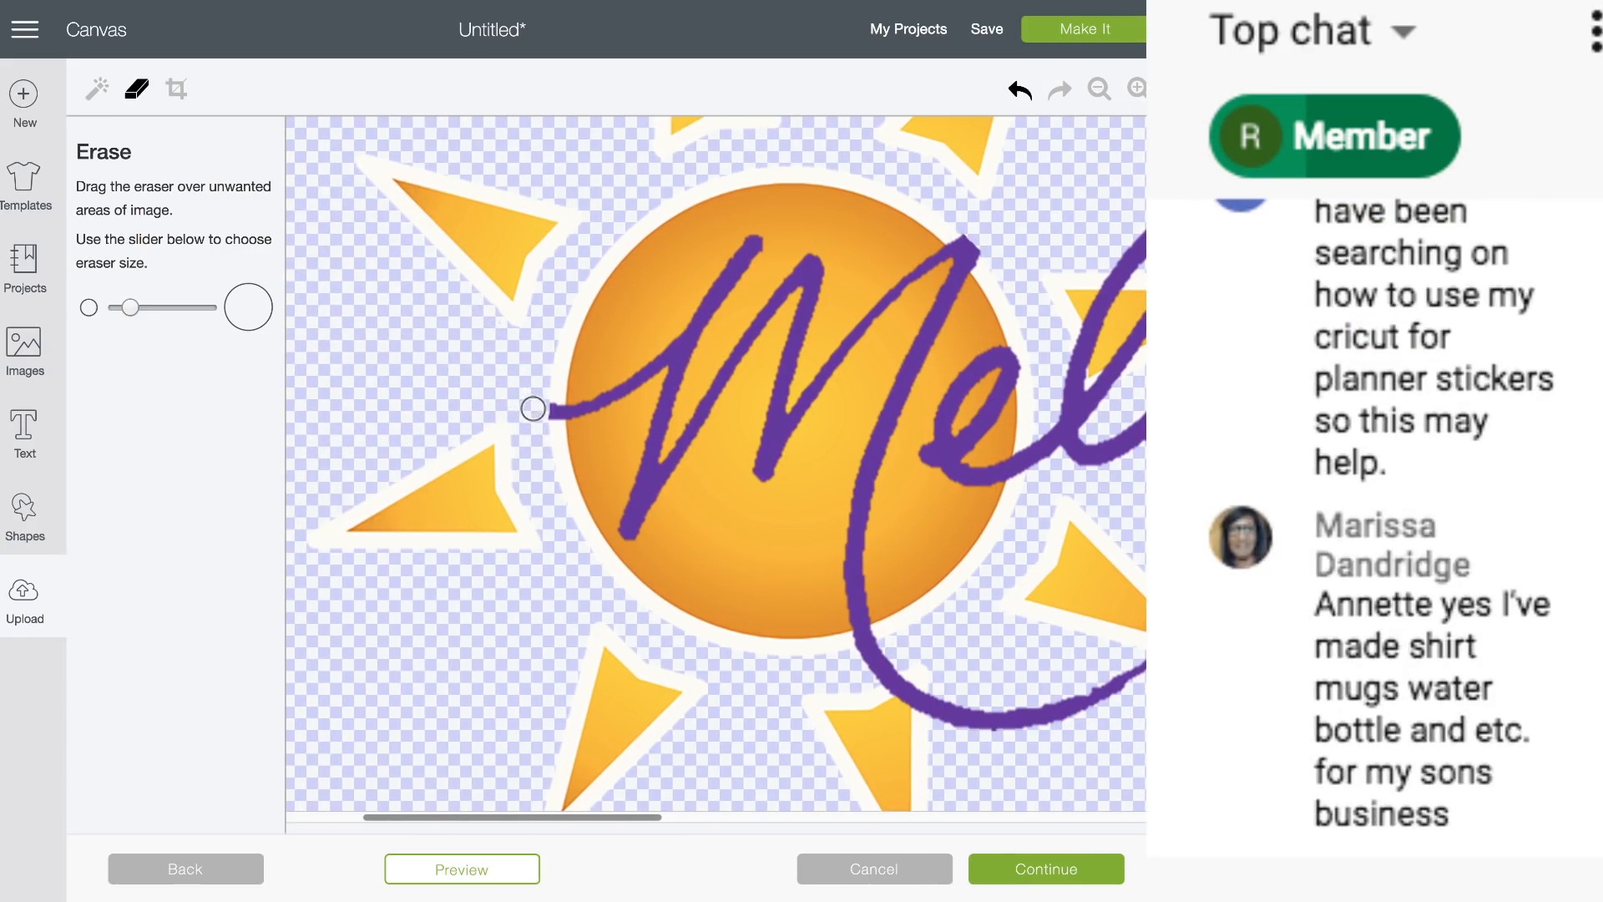
pyautogui.hscroll(10, 533, 404)
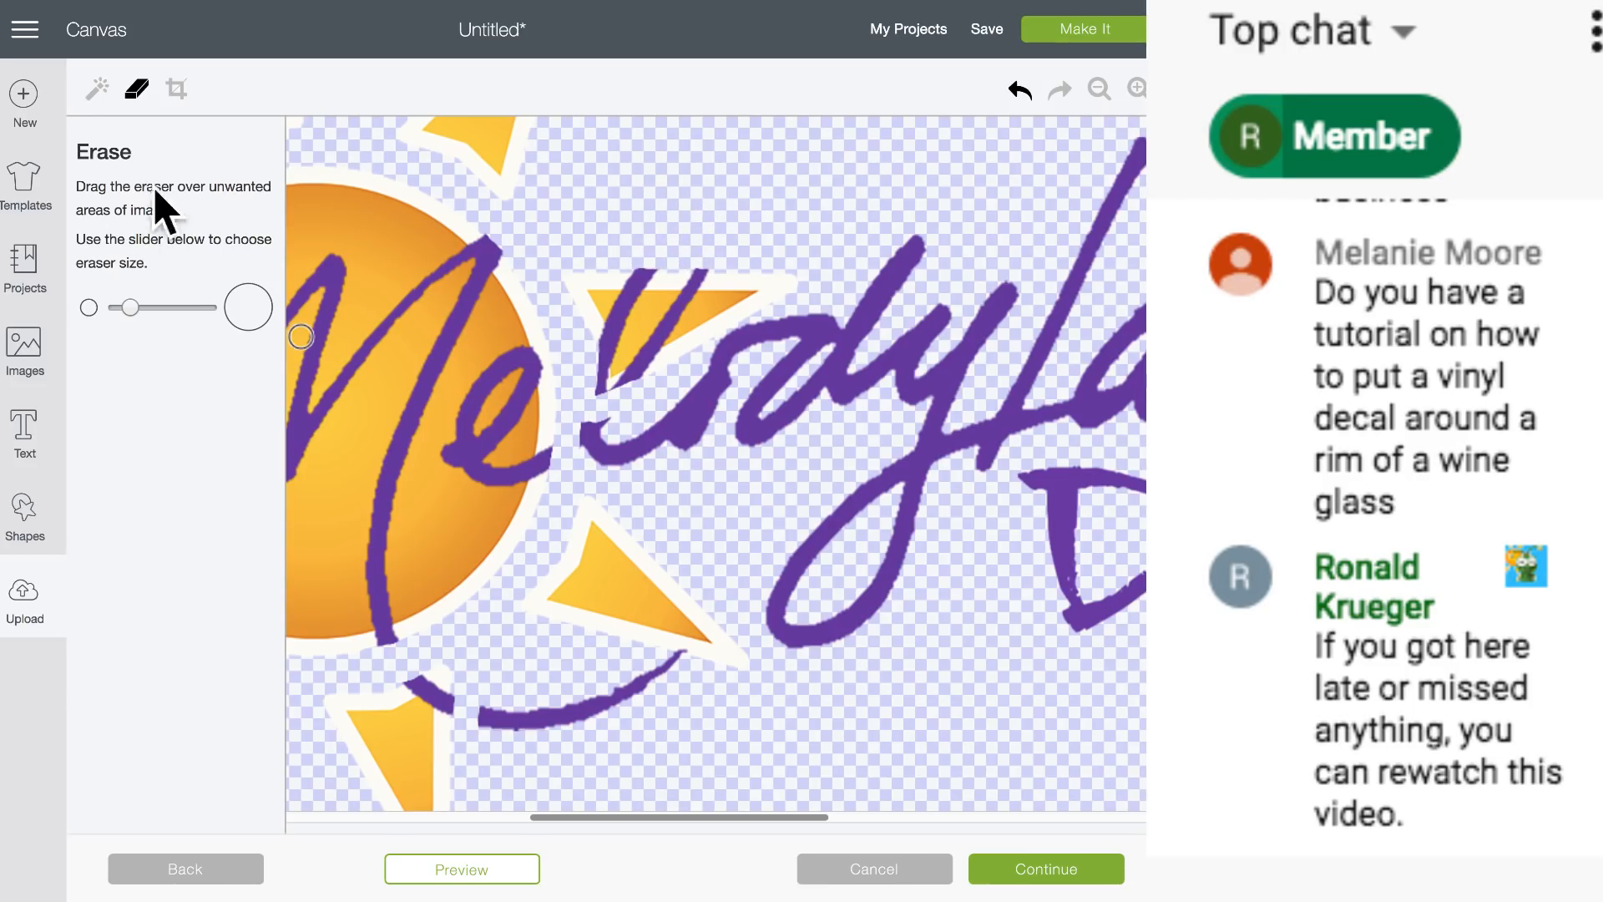
pyautogui.moveTo(130, 308); pyautogui.dragTo(198, 308)
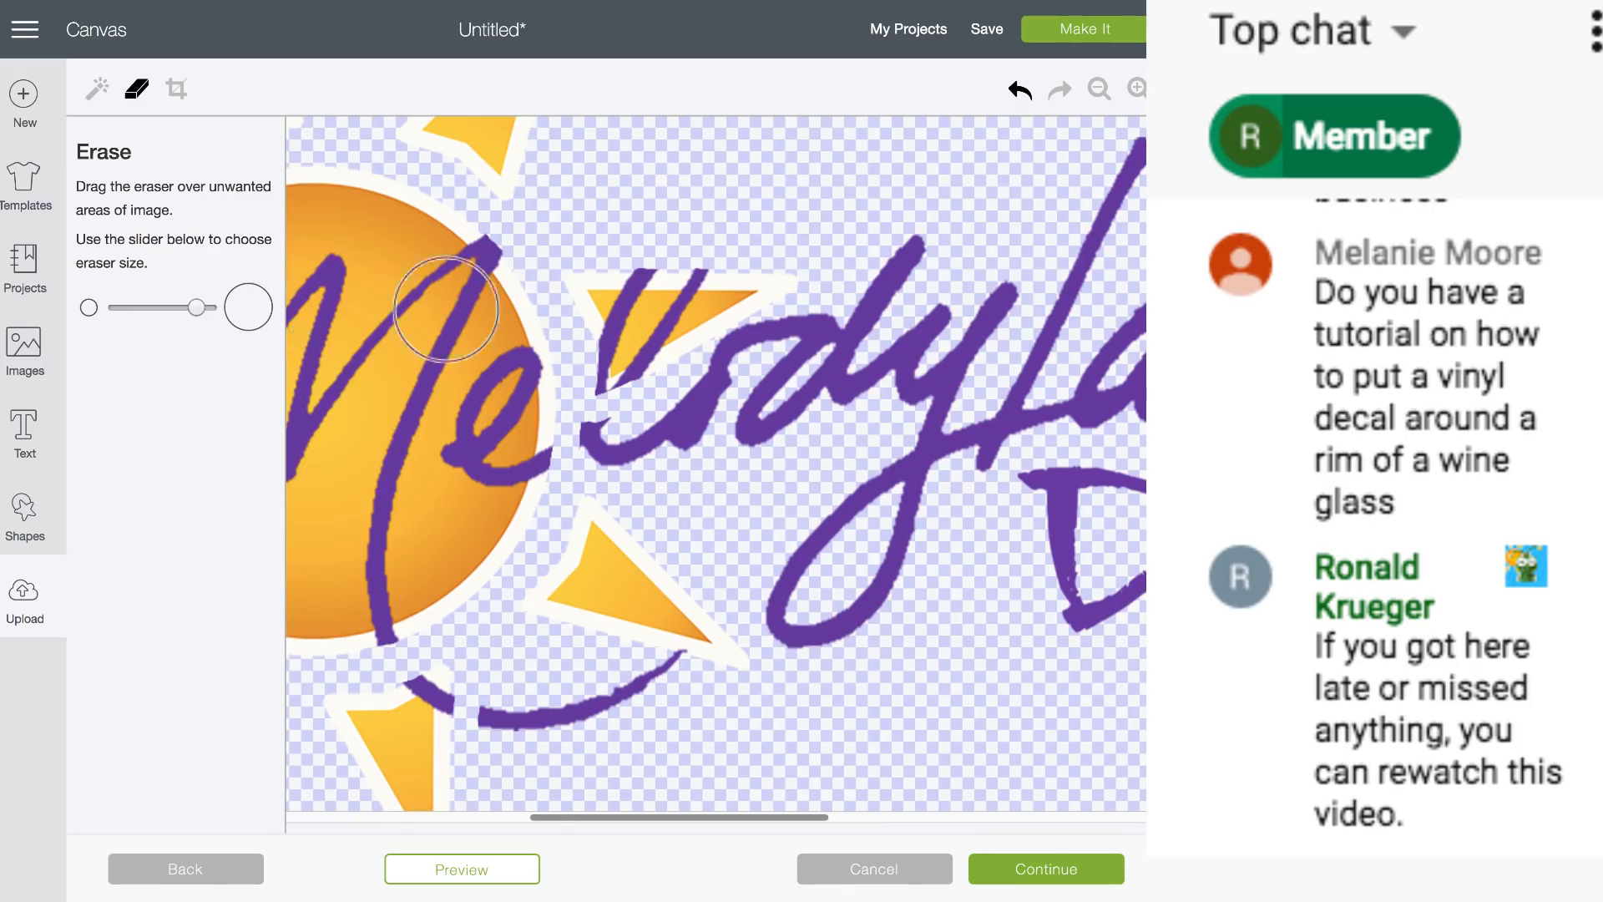
pyautogui.hscroll(5, 421, 311)
pyautogui.moveTo(645, 279)
pyautogui.mouseDown()
pyautogui.moveTo(557, 390)
pyautogui.moveTo(741, 318)
pyautogui.moveTo(812, 175)
pyautogui.moveTo(643, 455)
pyautogui.mouseUp()
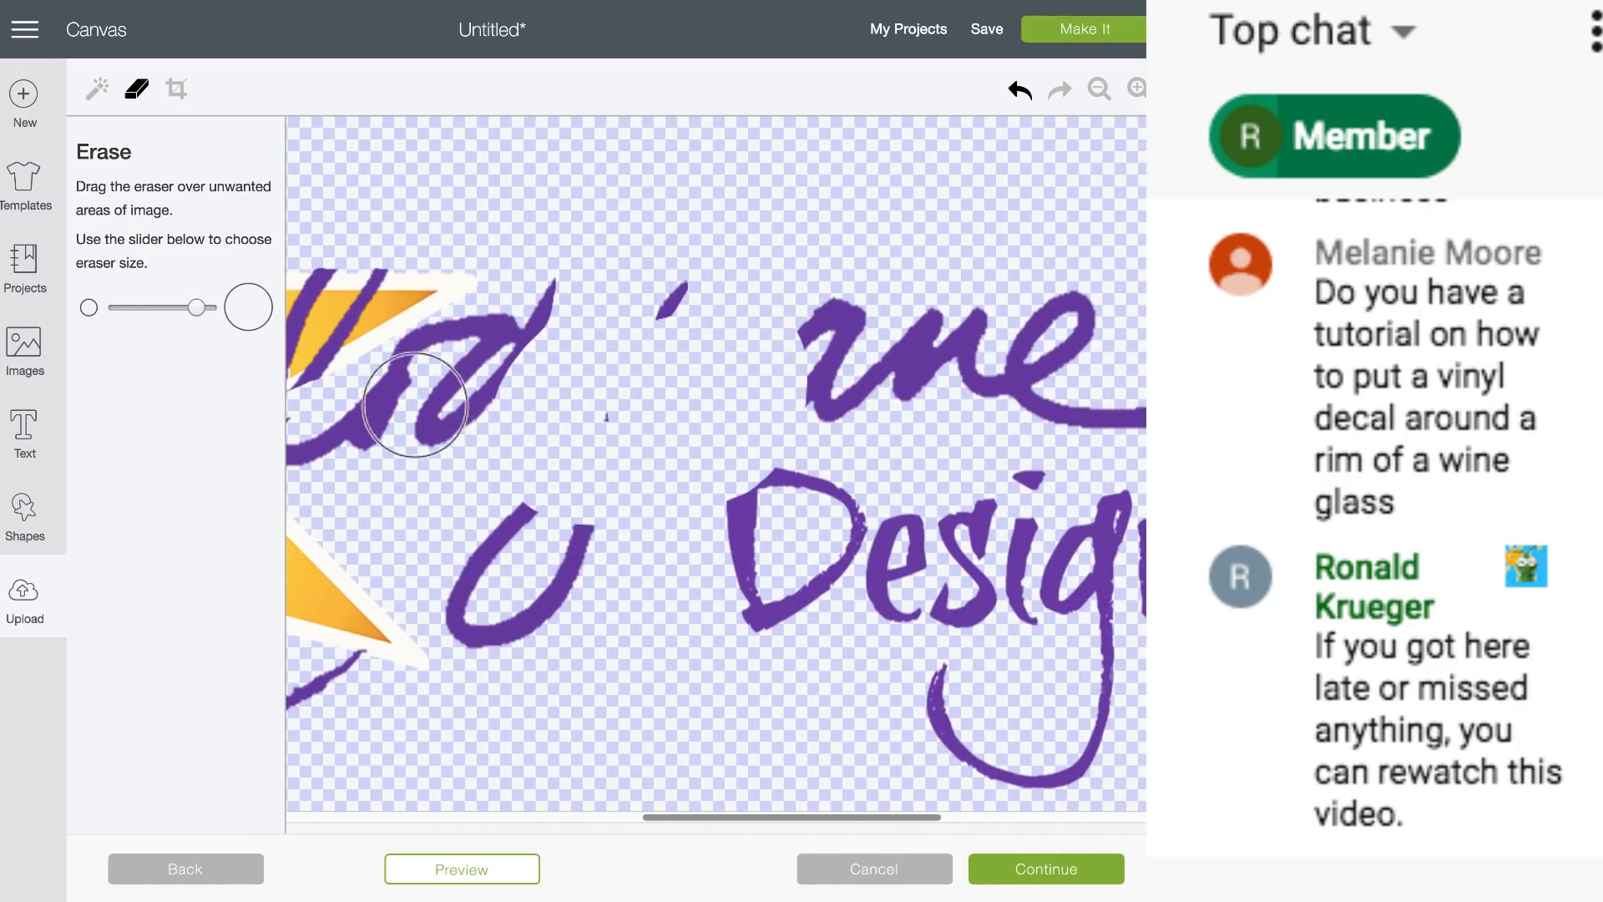
# Remove the end of the word "Lane" and the letters D, e and s of "Designs" with Select & erase.
pyautogui.click(97, 88)
pyautogui.click(931, 359)
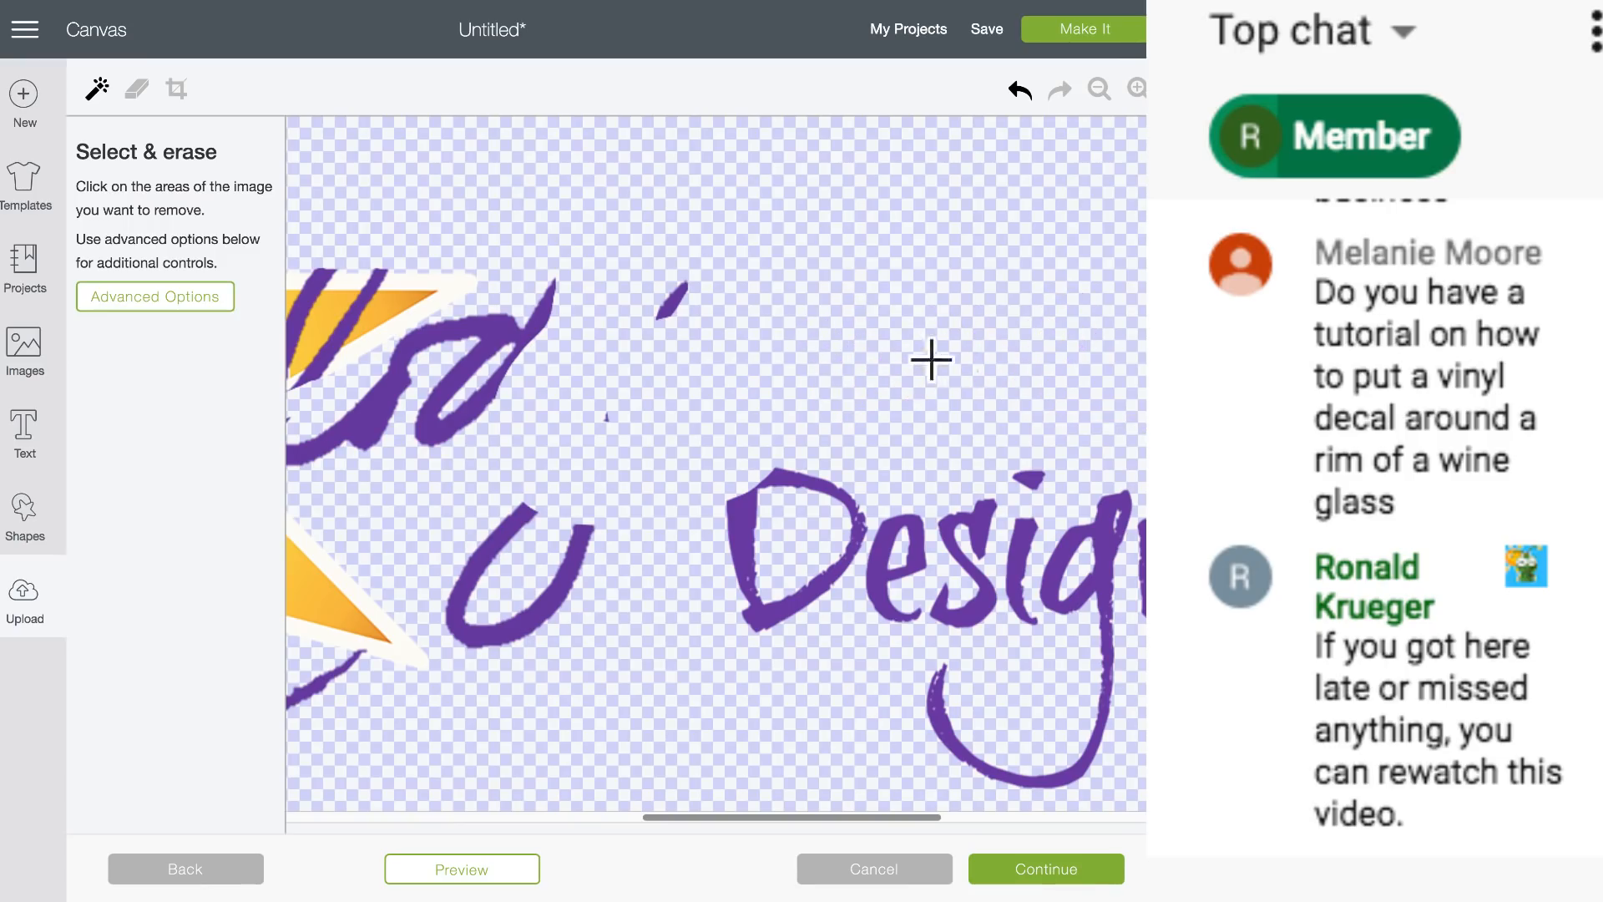
pyautogui.click(890, 535)
pyautogui.click(814, 477)
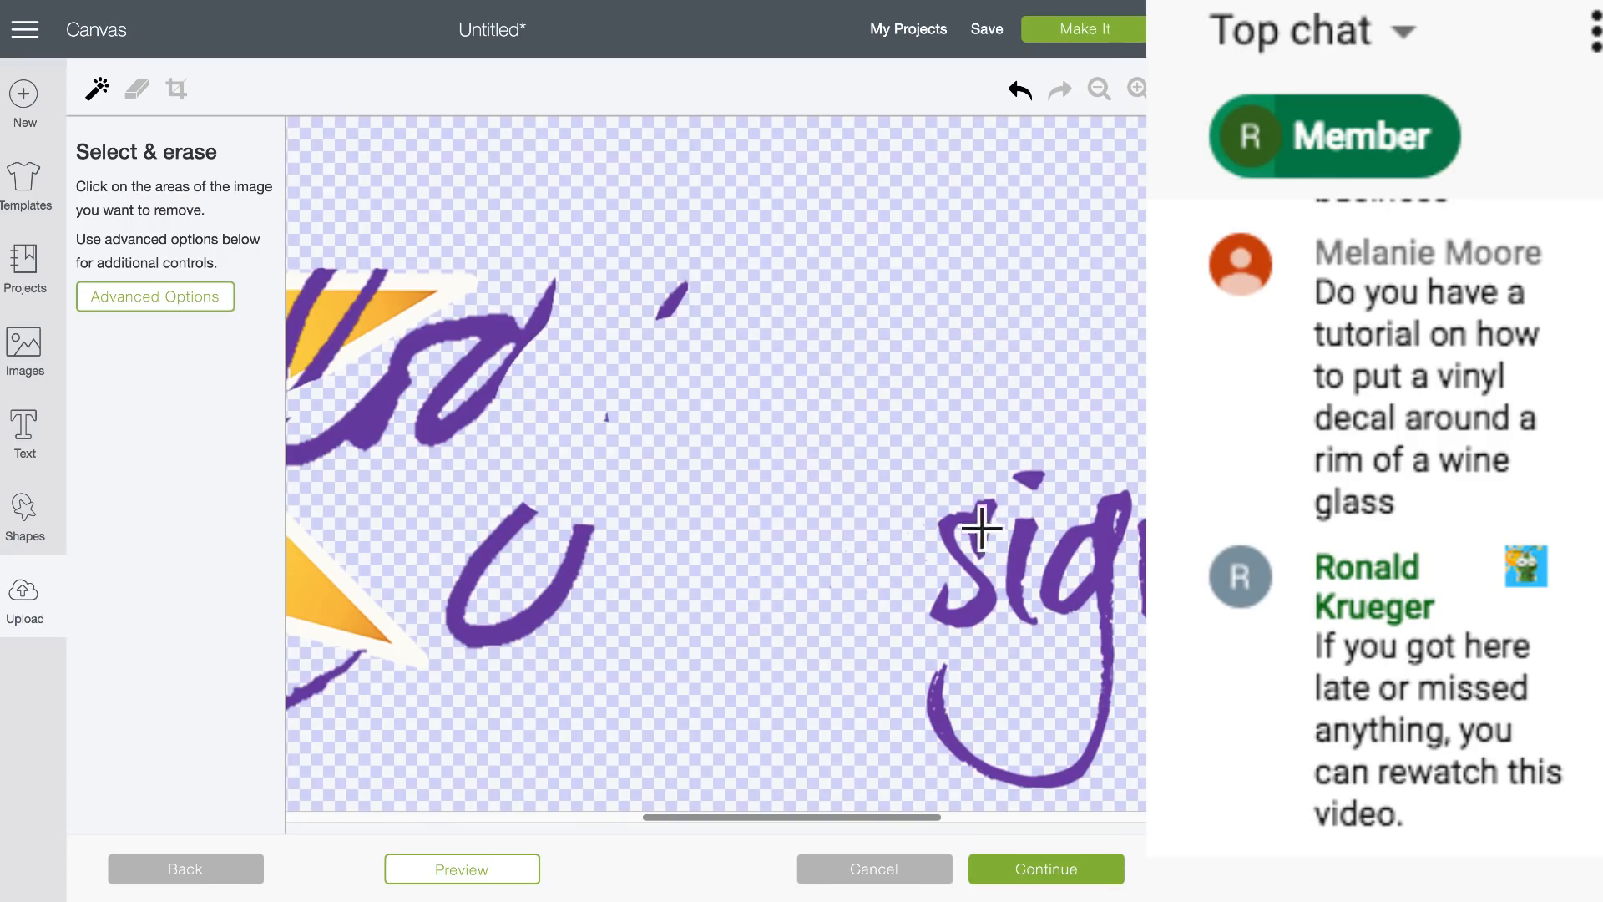
pyautogui.click(983, 520)
# Erase the leftover lettering to the right of the sun's rays and the purple swash below the sun with the eraser.
pyautogui.click(136, 88)
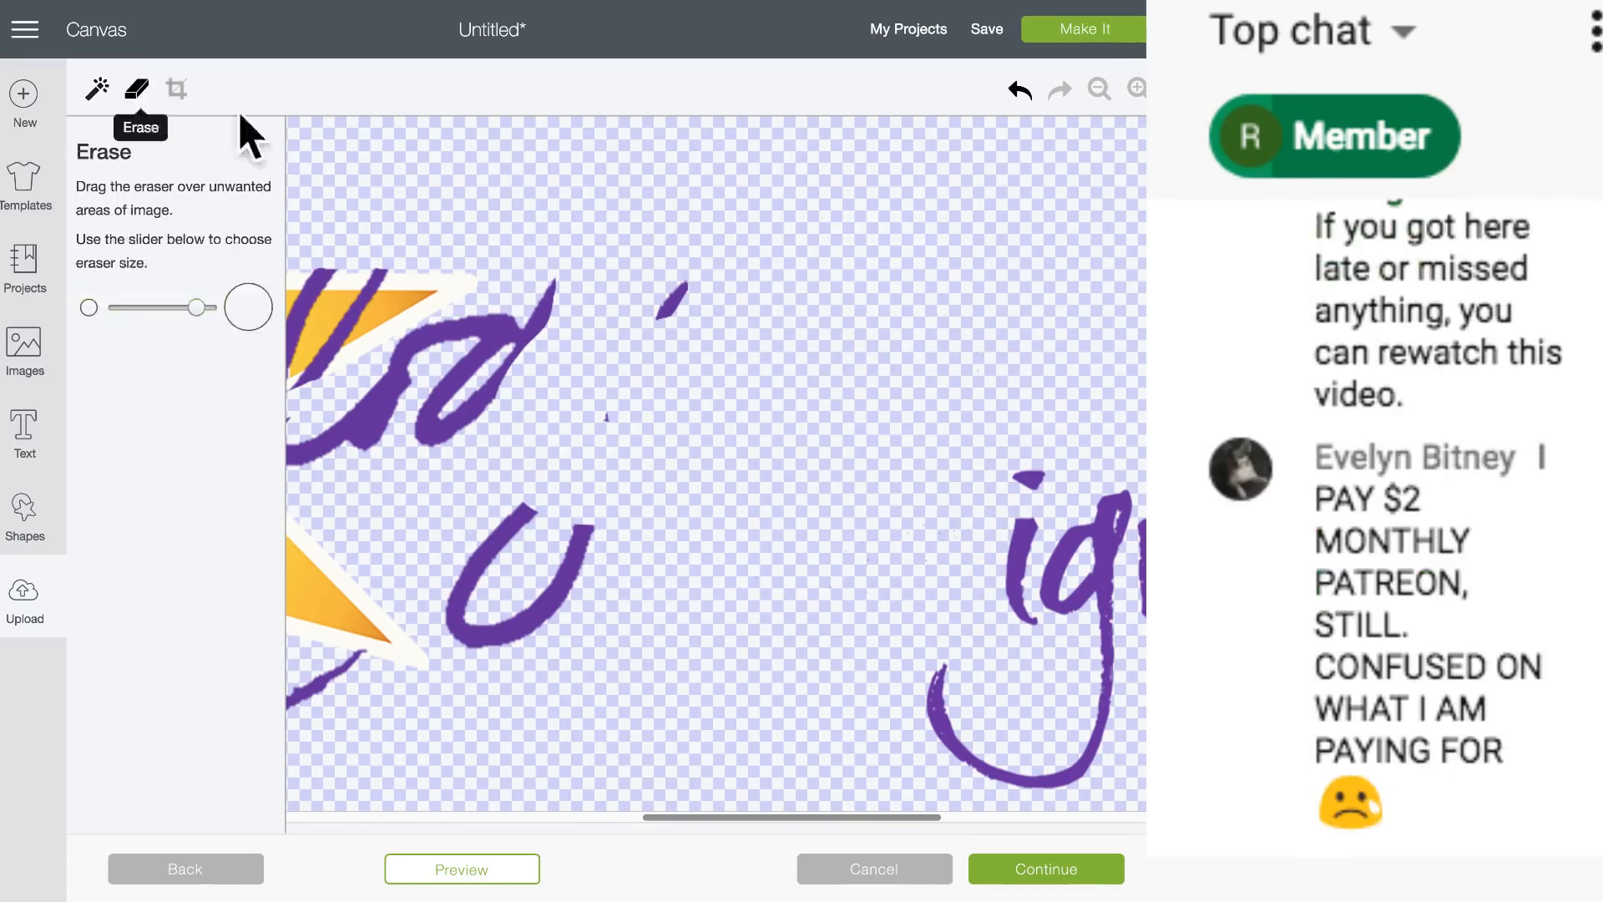
pyautogui.moveTo(646, 277)
pyautogui.mouseDown()
pyautogui.moveTo(609, 432)
pyautogui.moveTo(595, 293)
pyautogui.moveTo(420, 392)
pyautogui.moveTo(455, 414)
pyautogui.moveTo(506, 535)
pyautogui.moveTo(498, 616)
pyautogui.moveTo(611, 543)
pyautogui.mouseUp()
pyautogui.hscroll(5, 733, 465)
pyautogui.moveTo(733, 465)
pyautogui.mouseDown()
pyautogui.moveTo(673, 465)
pyautogui.moveTo(944, 555)
pyautogui.moveTo(546, 516)
pyautogui.moveTo(1113, 602)
pyautogui.moveTo(502, 546)
pyautogui.moveTo(889, 689)
pyautogui.mouseUp()
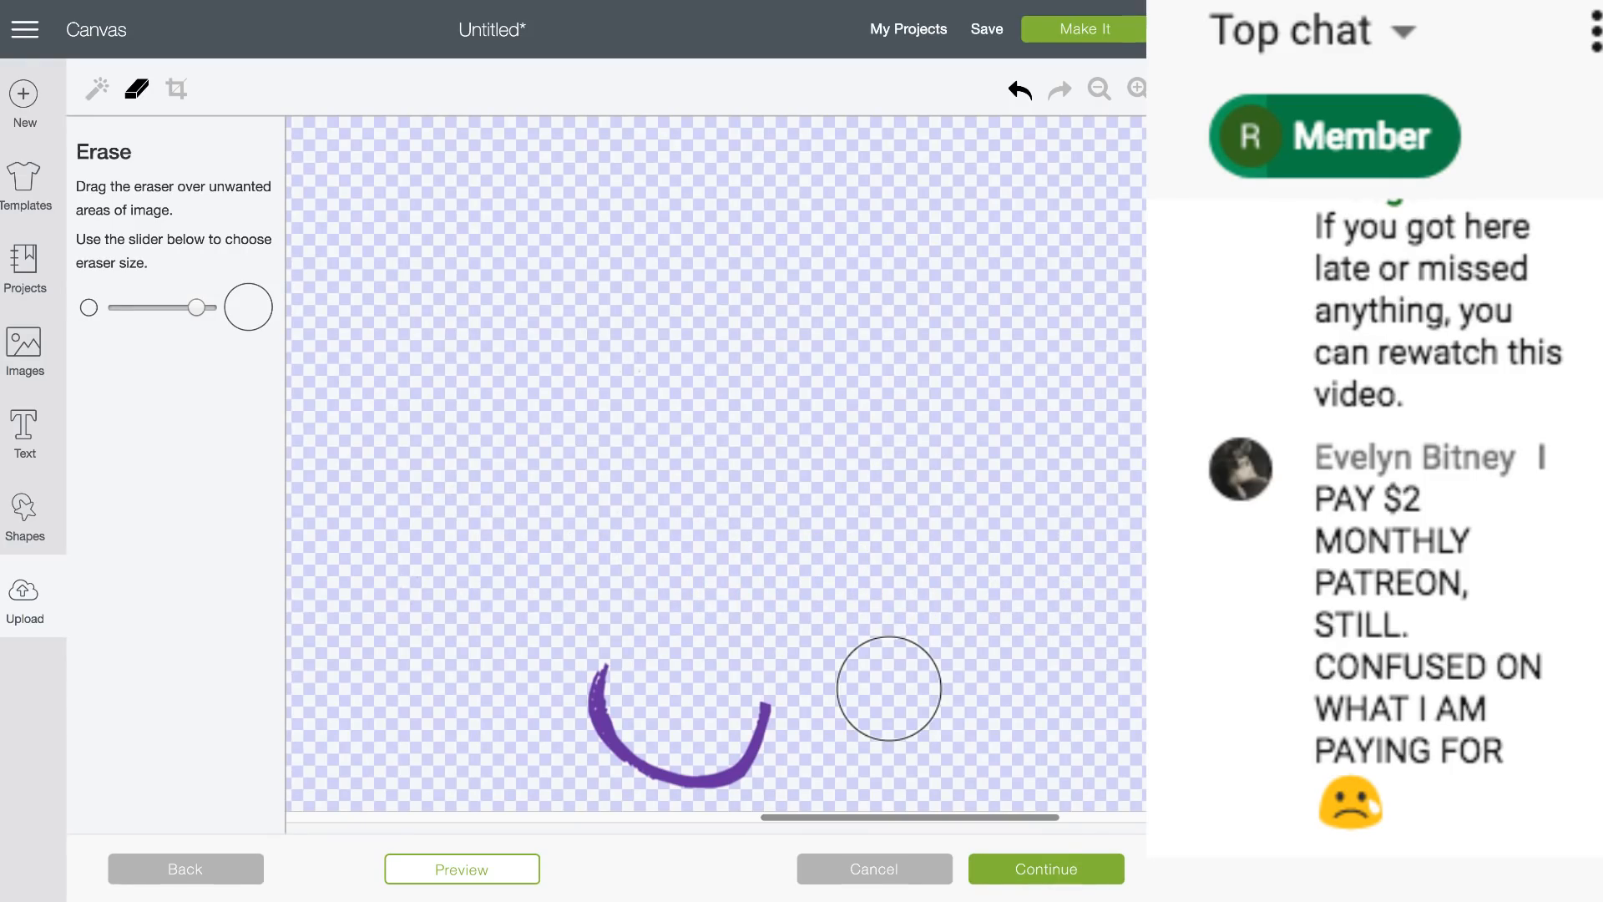
pyautogui.hscroll(-10, 889, 689)
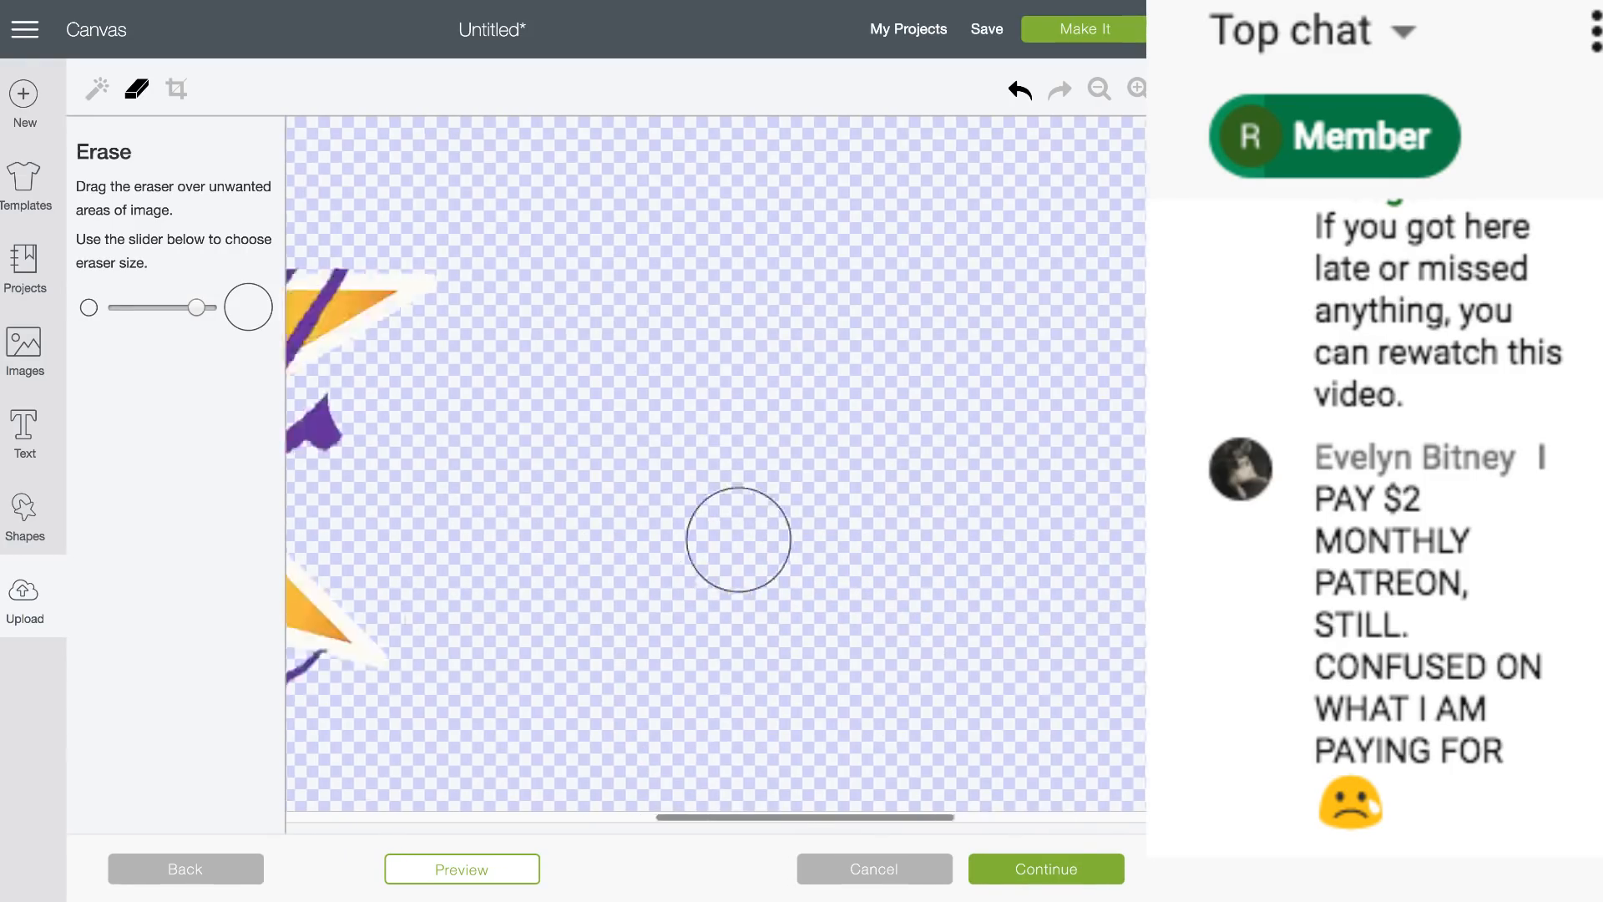
pyautogui.moveTo(655, 494)
pyautogui.mouseDown()
pyautogui.moveTo(685, 445)
pyautogui.moveTo(629, 443)
pyautogui.mouseUp()
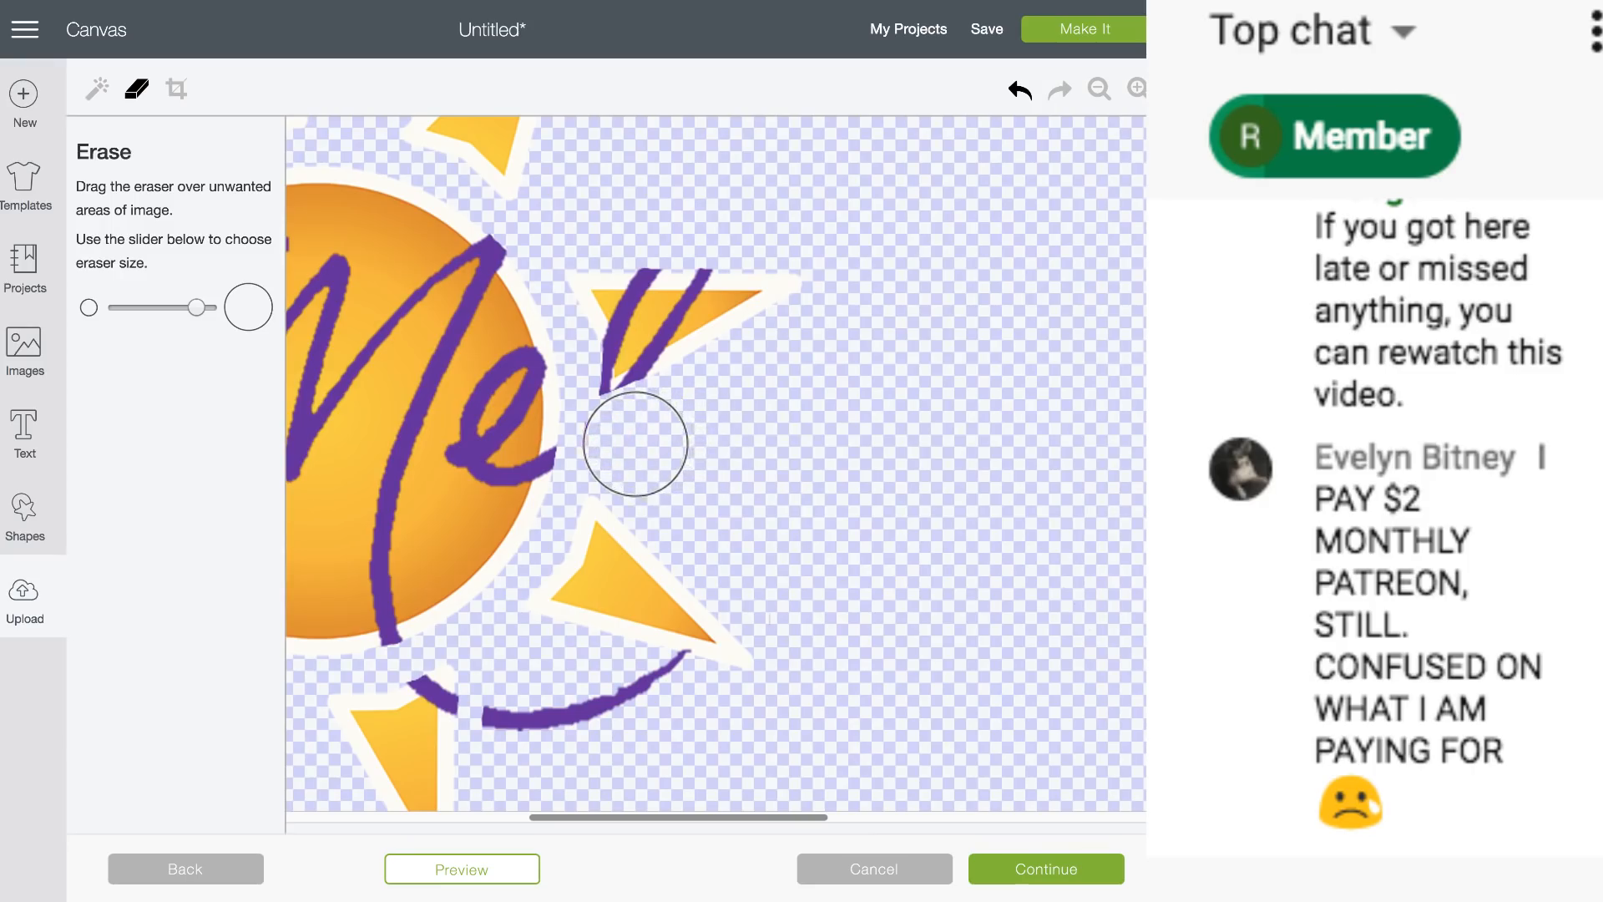
pyautogui.moveTo(704, 709); pyautogui.dragTo(519, 705)
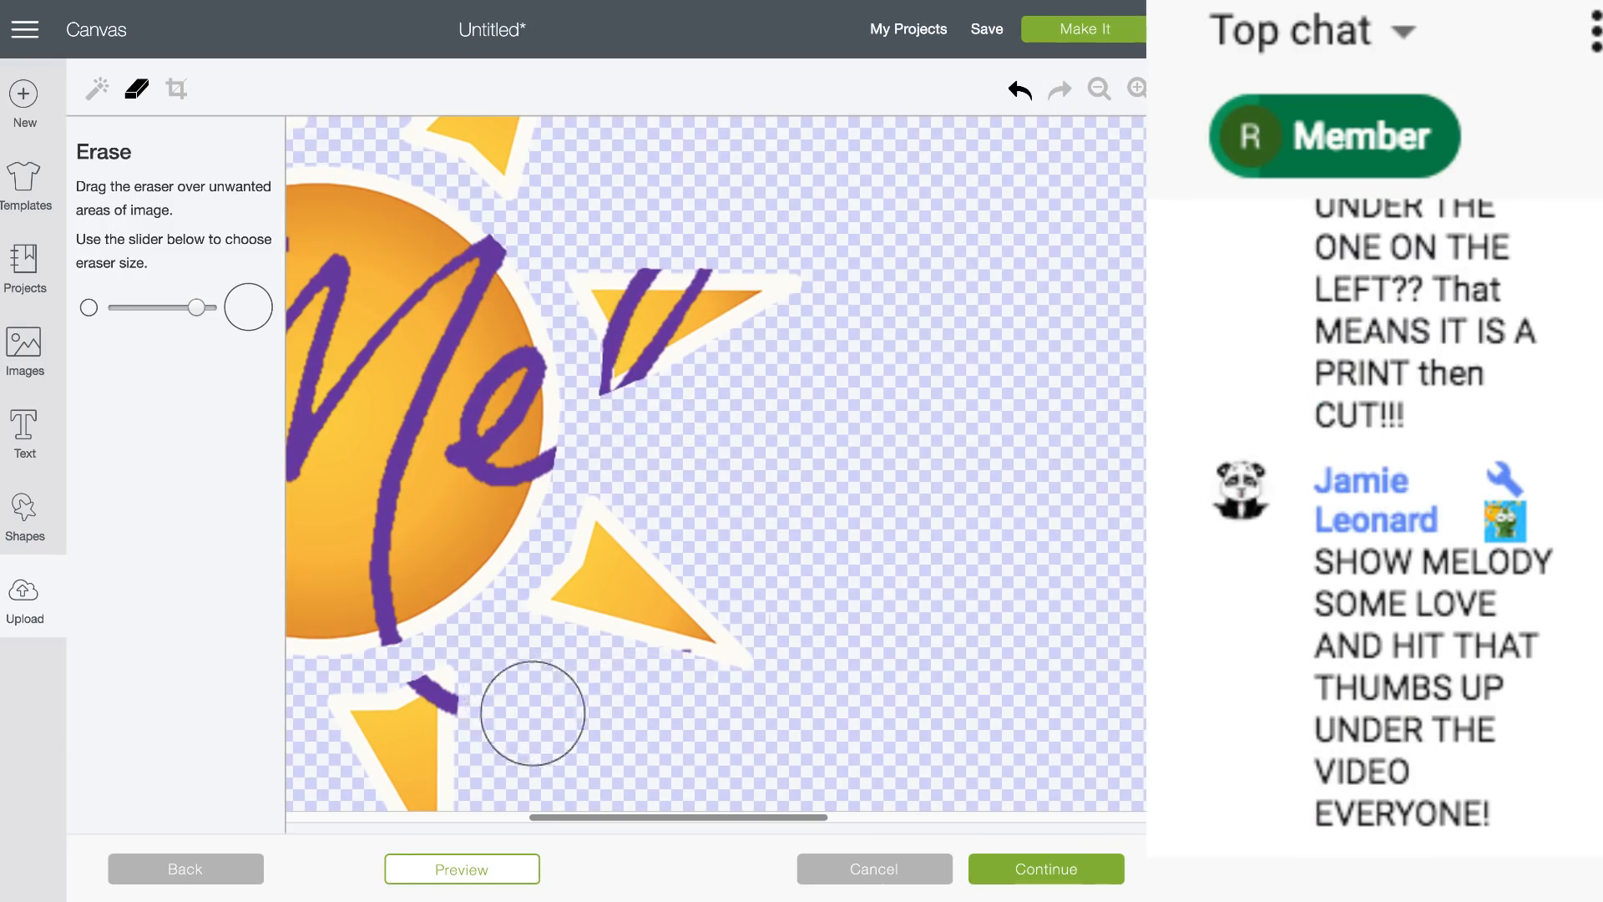
# Preview the cut silhouette of the cleaned-up sun image and continue to the Print Then Cut or Cut choice.
pyautogui.hscroll(-8, 776, 709)
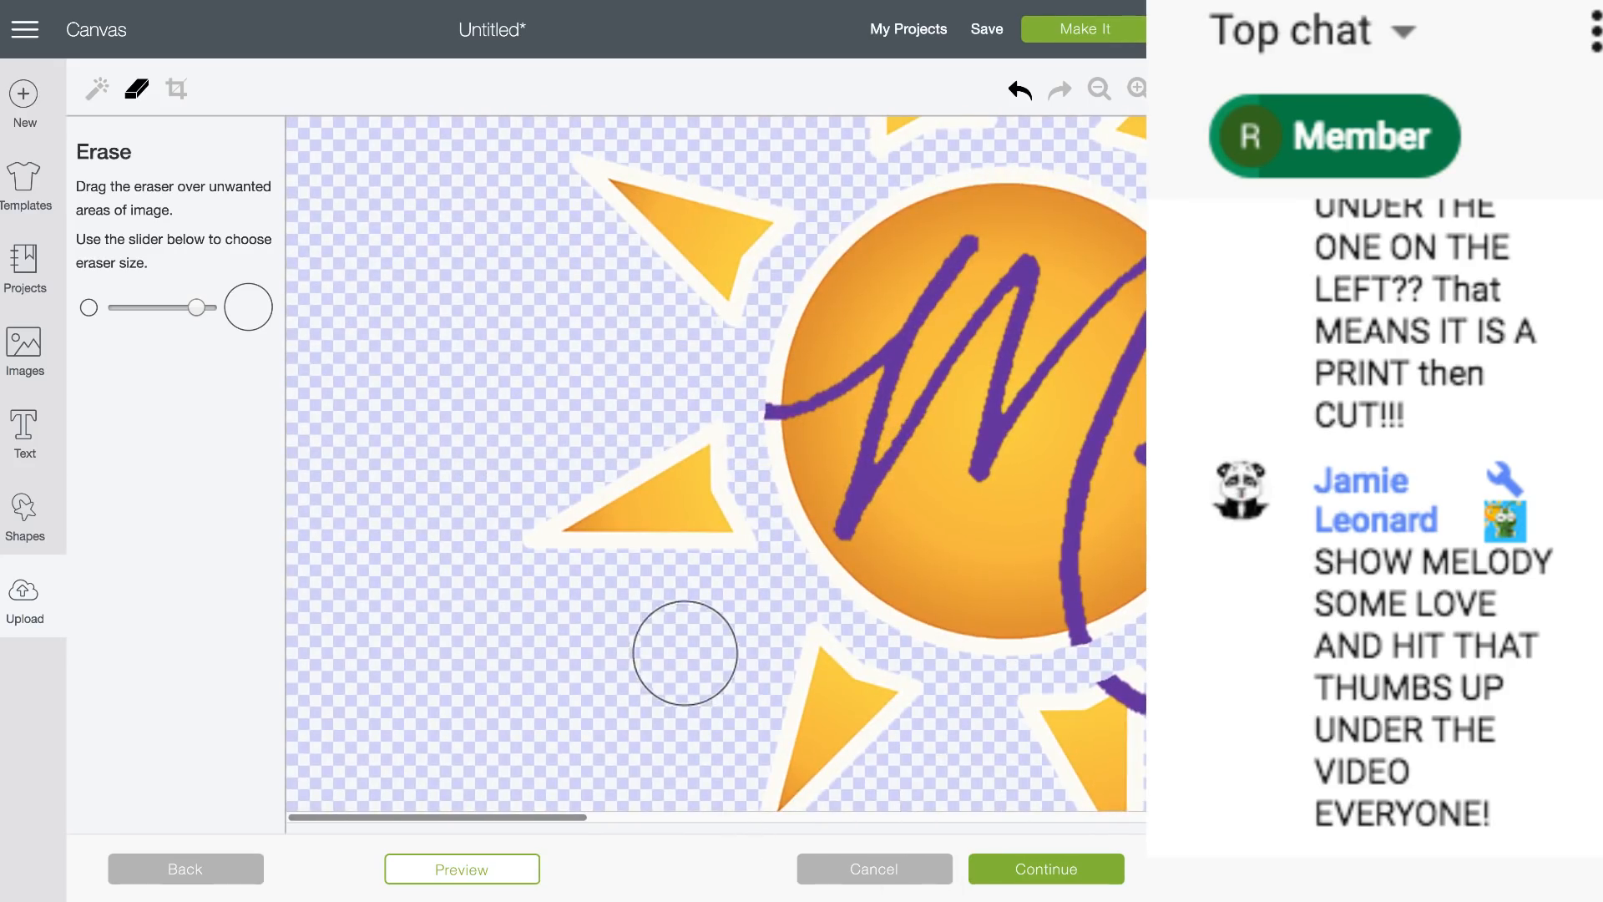
pyautogui.scroll(-3, 683, 651)
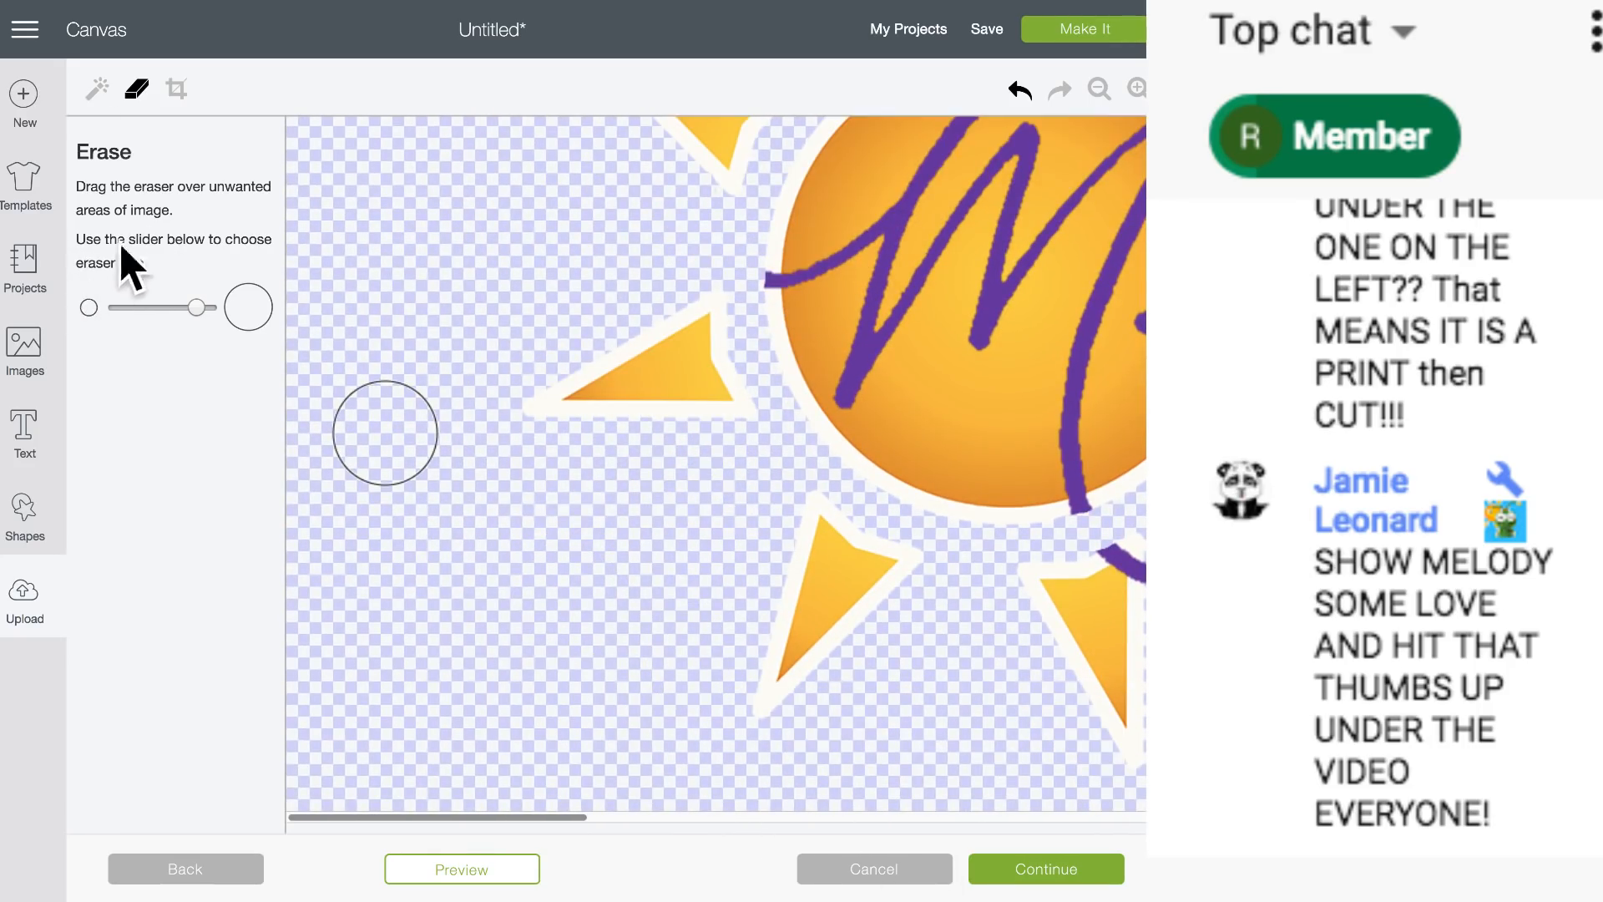
pyautogui.click(98, 89)
pyautogui.hscroll(10, 494, 448)
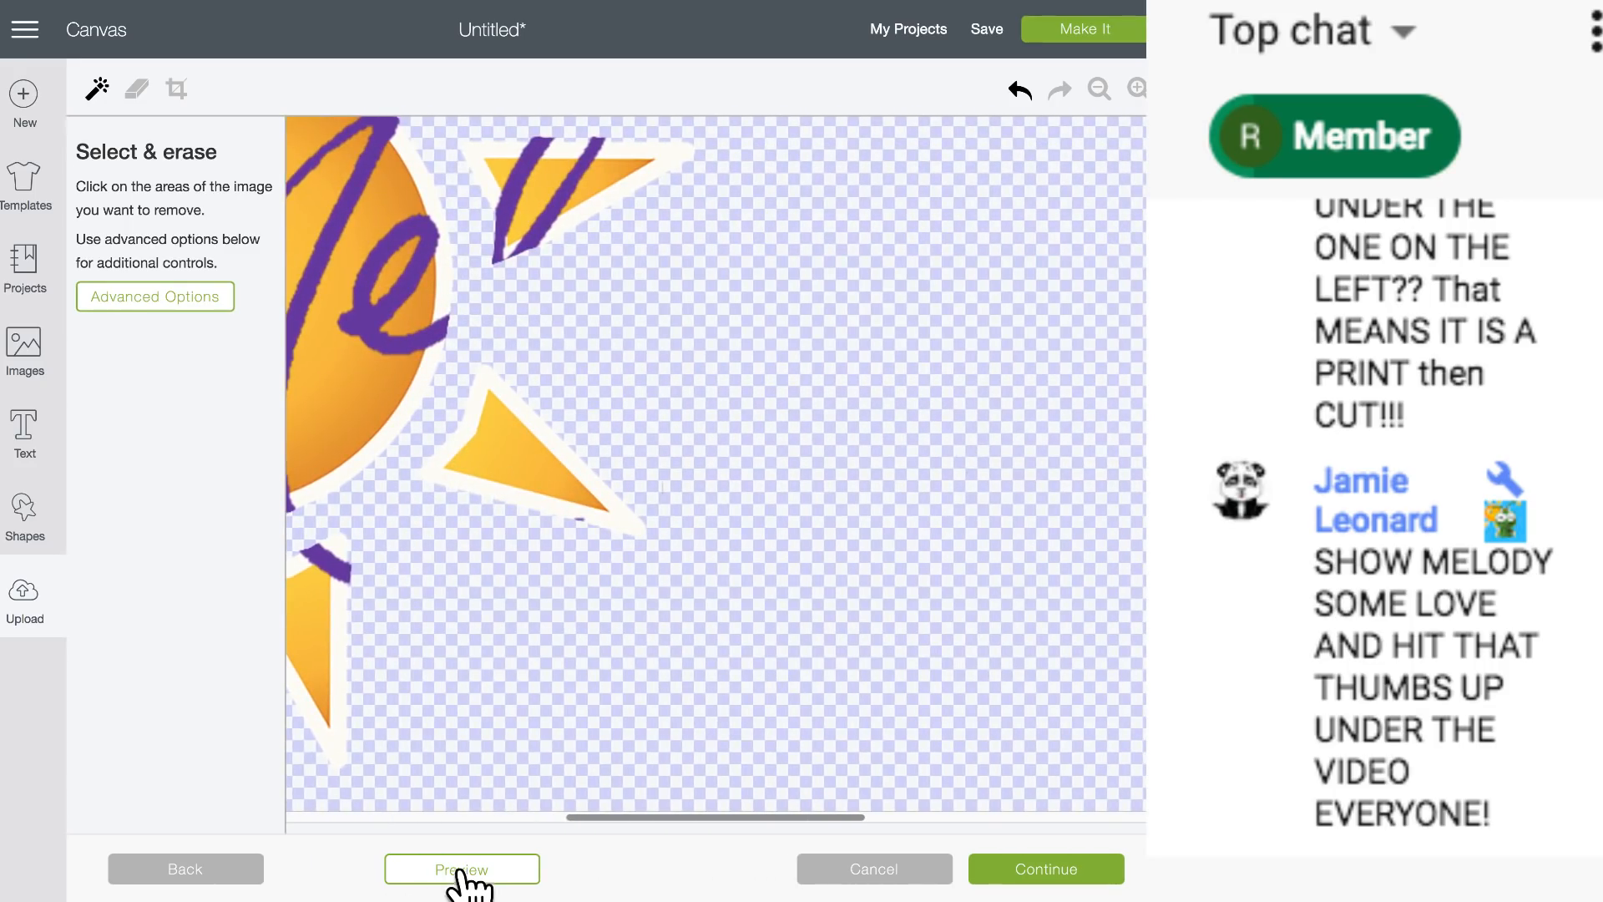
pyautogui.click(457, 871)
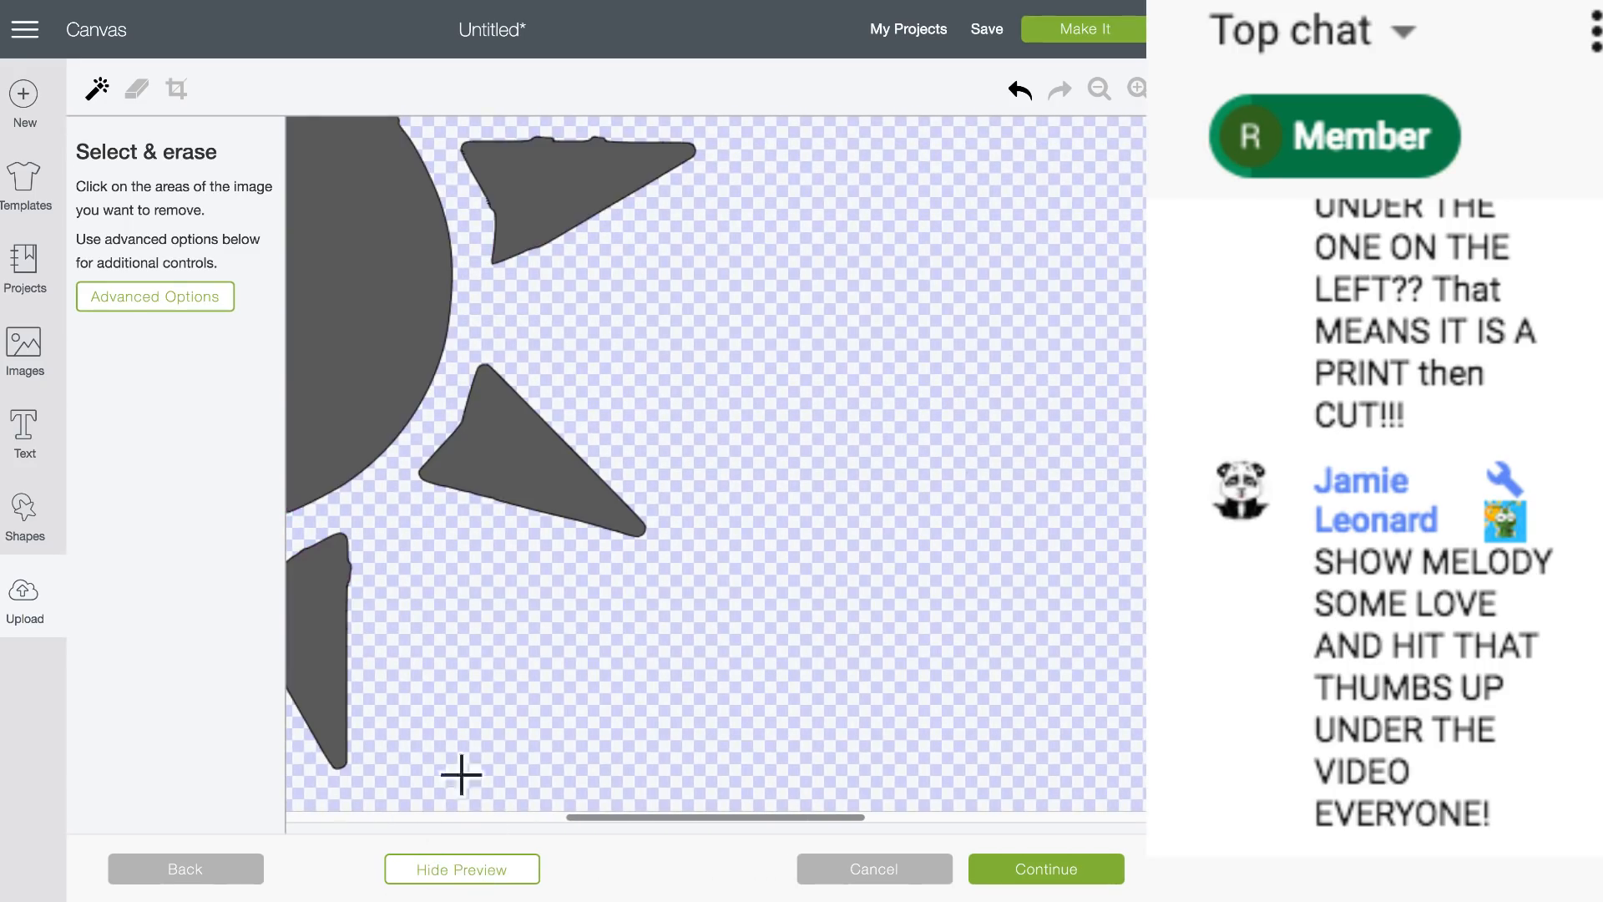
pyautogui.hscroll(-8, 461, 759)
pyautogui.scroll(5, 477, 705)
pyautogui.hscroll(5, 478, 705)
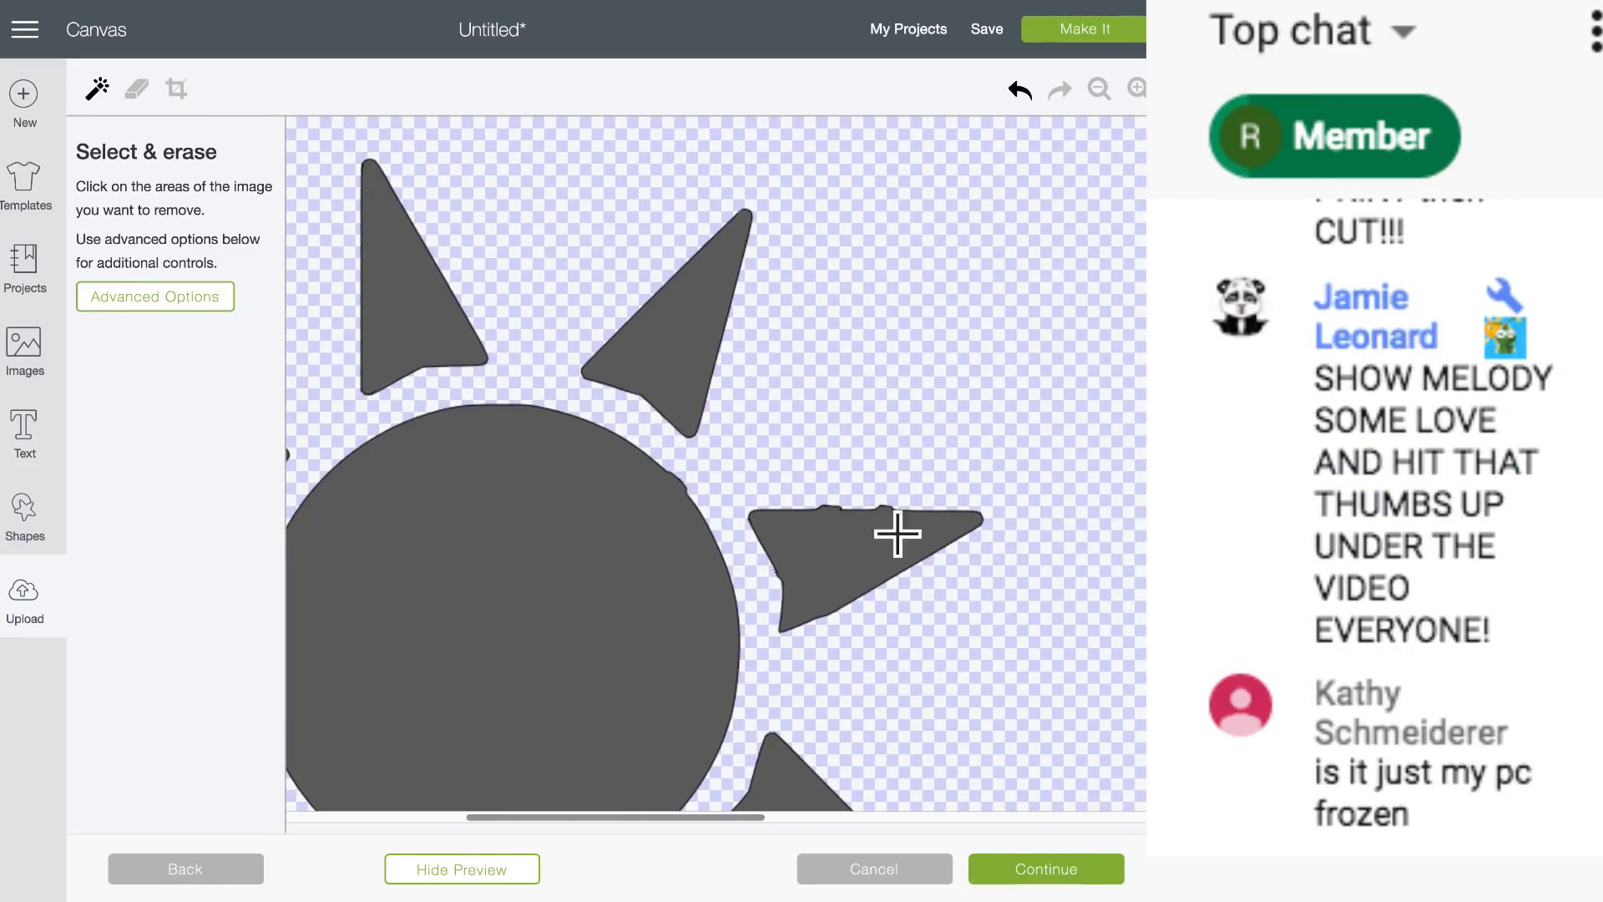
pyautogui.scroll(-3, 862, 677)
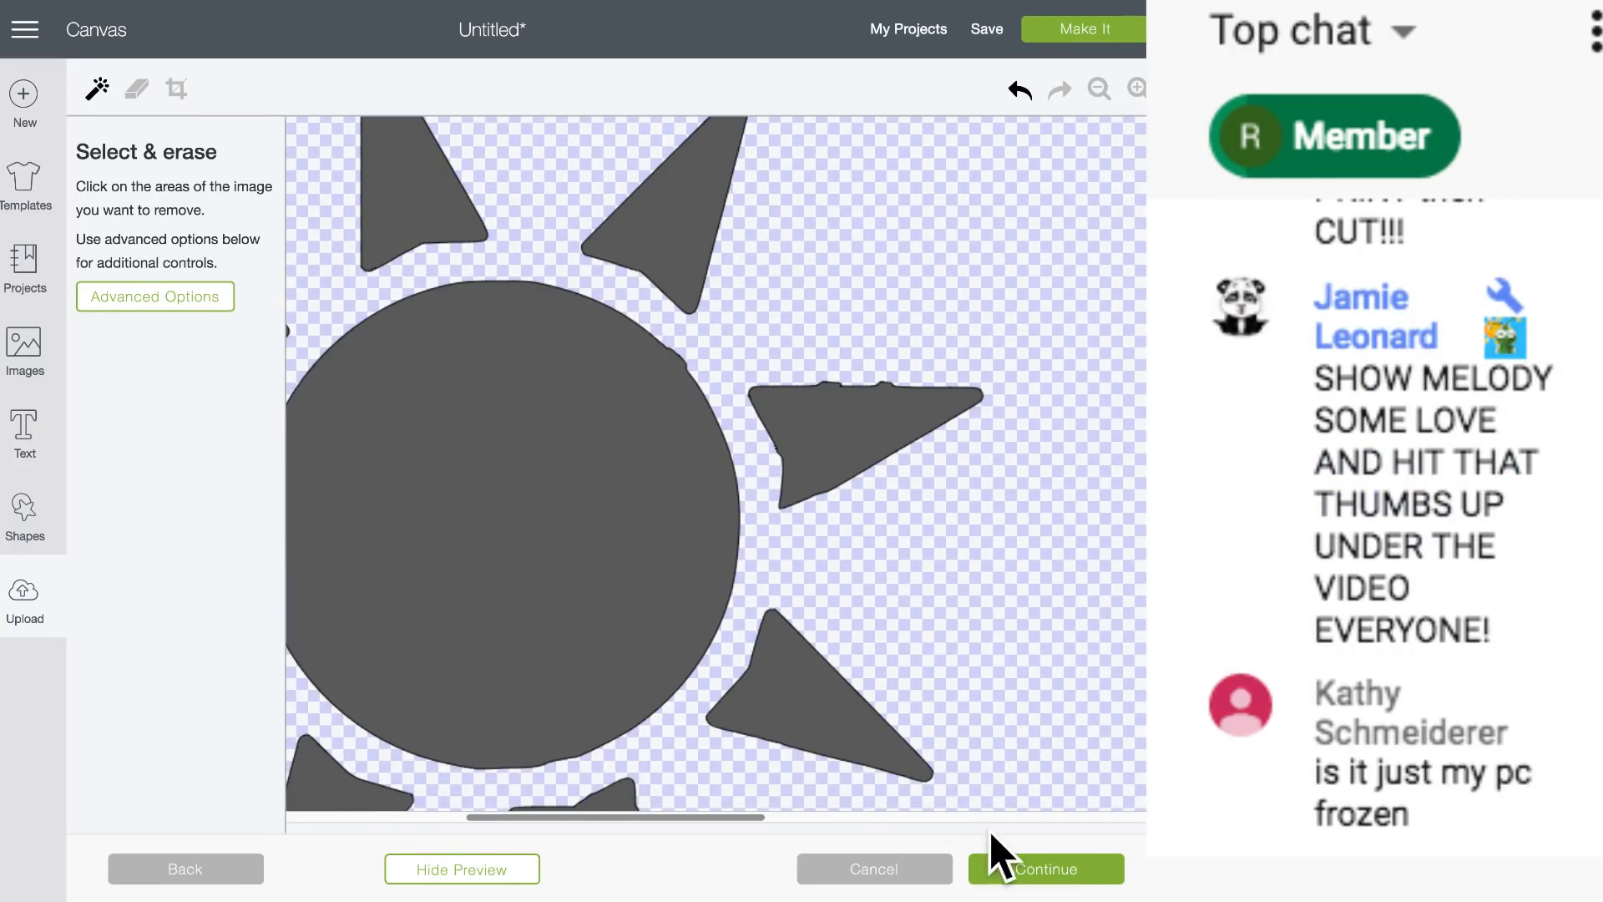
pyautogui.click(1020, 877)
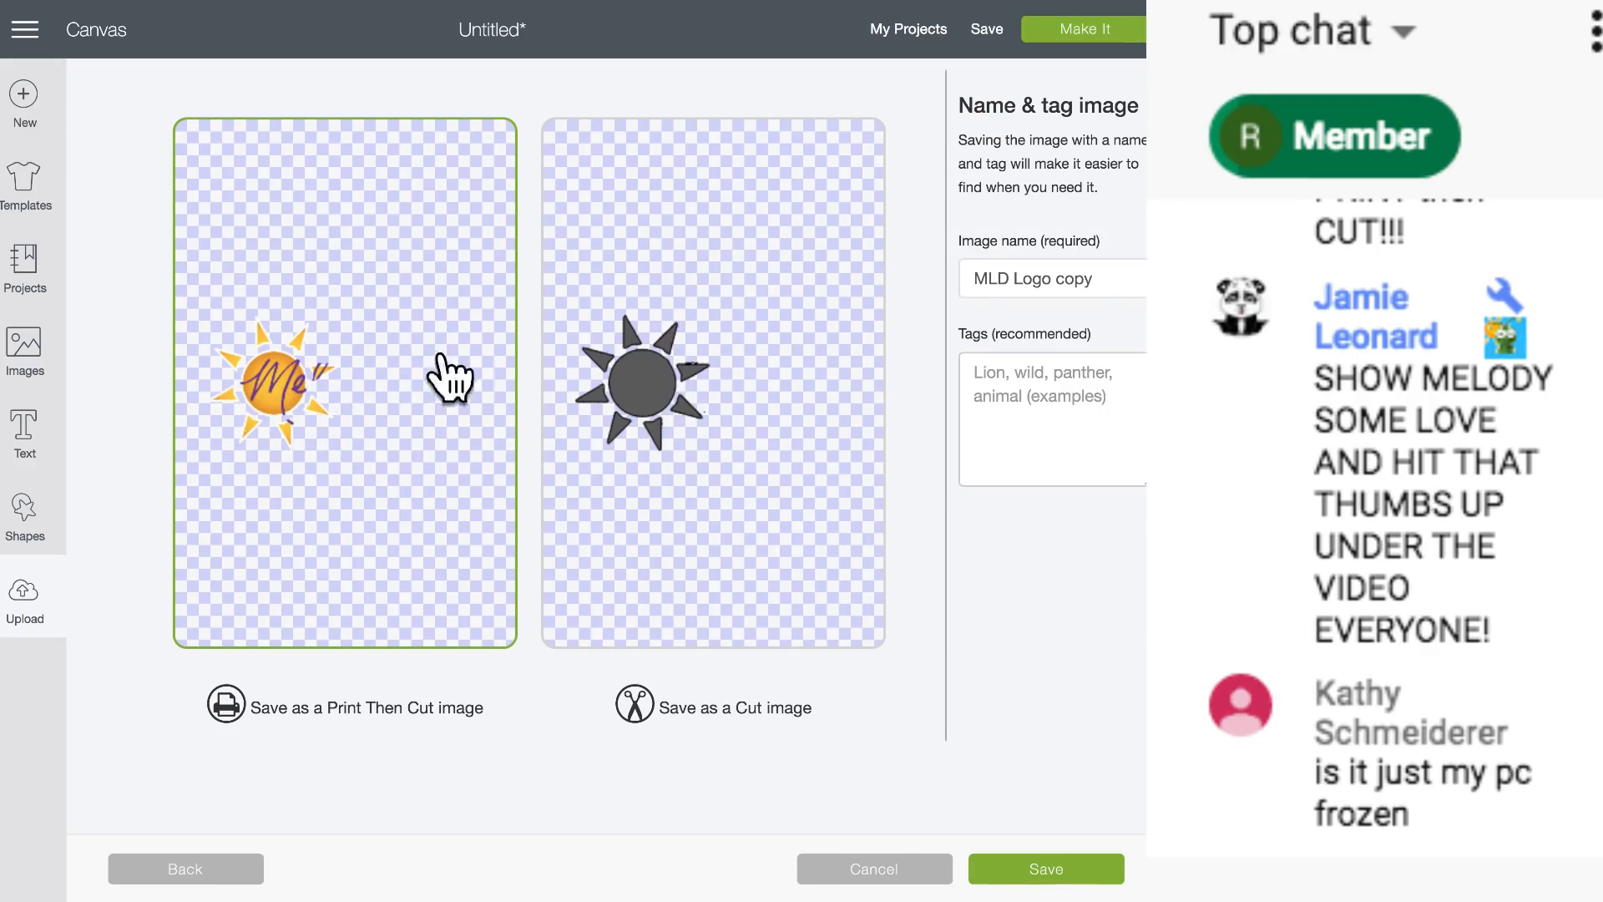
# Return to the logo cleanup and remove the sun's orange fill around the M and e with Select & erase.
pyautogui.click(235, 877)
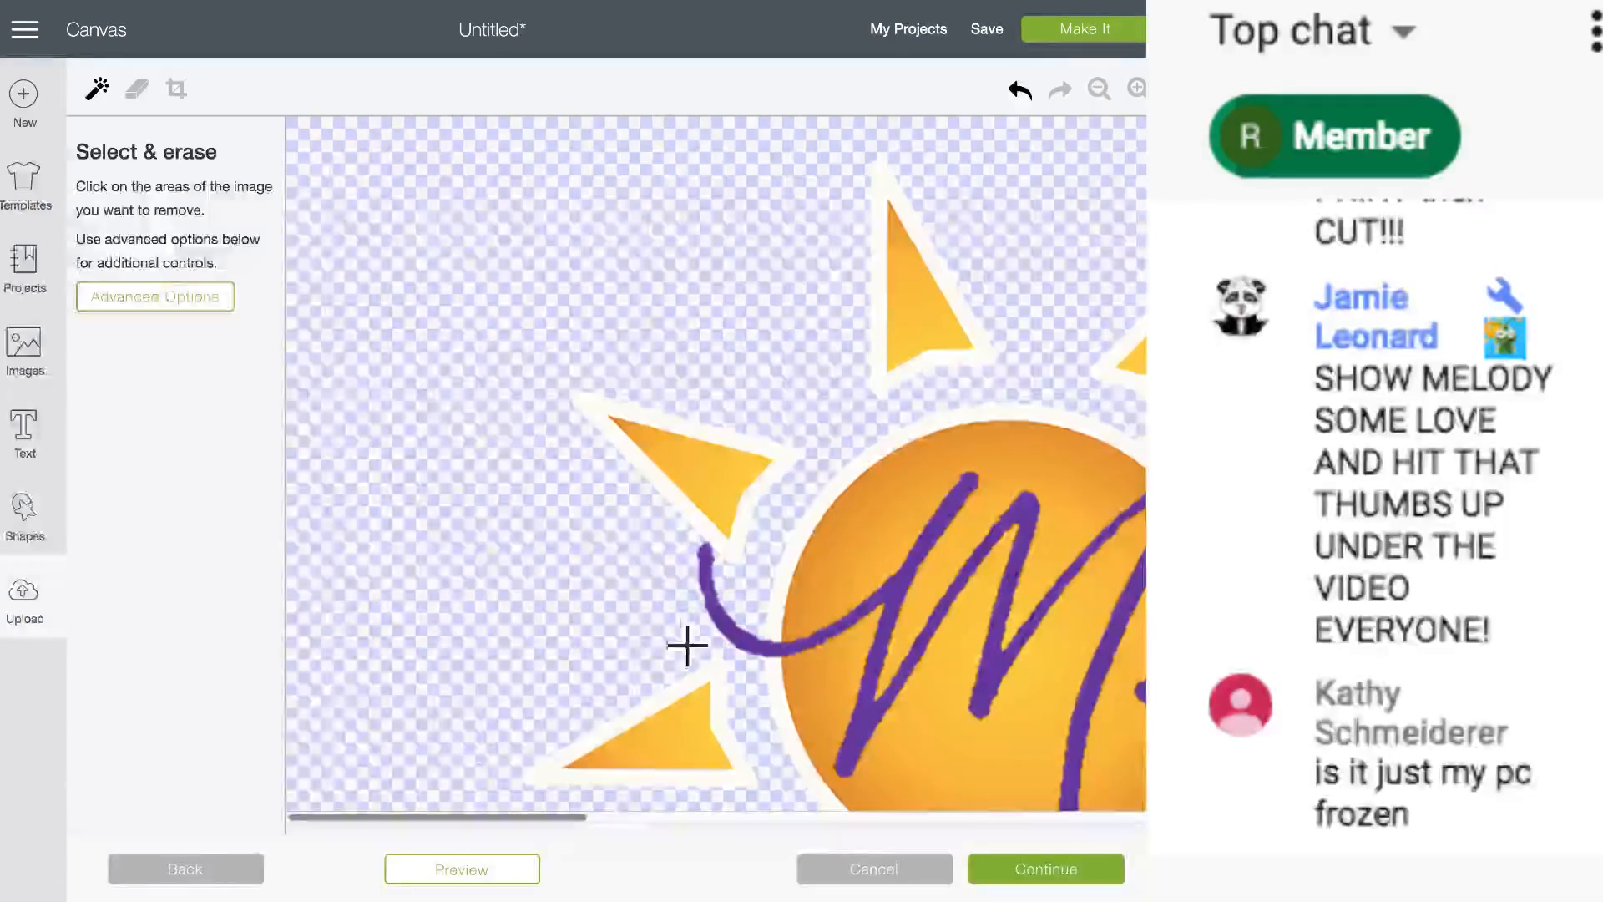
pyautogui.hscroll(5, 687, 648)
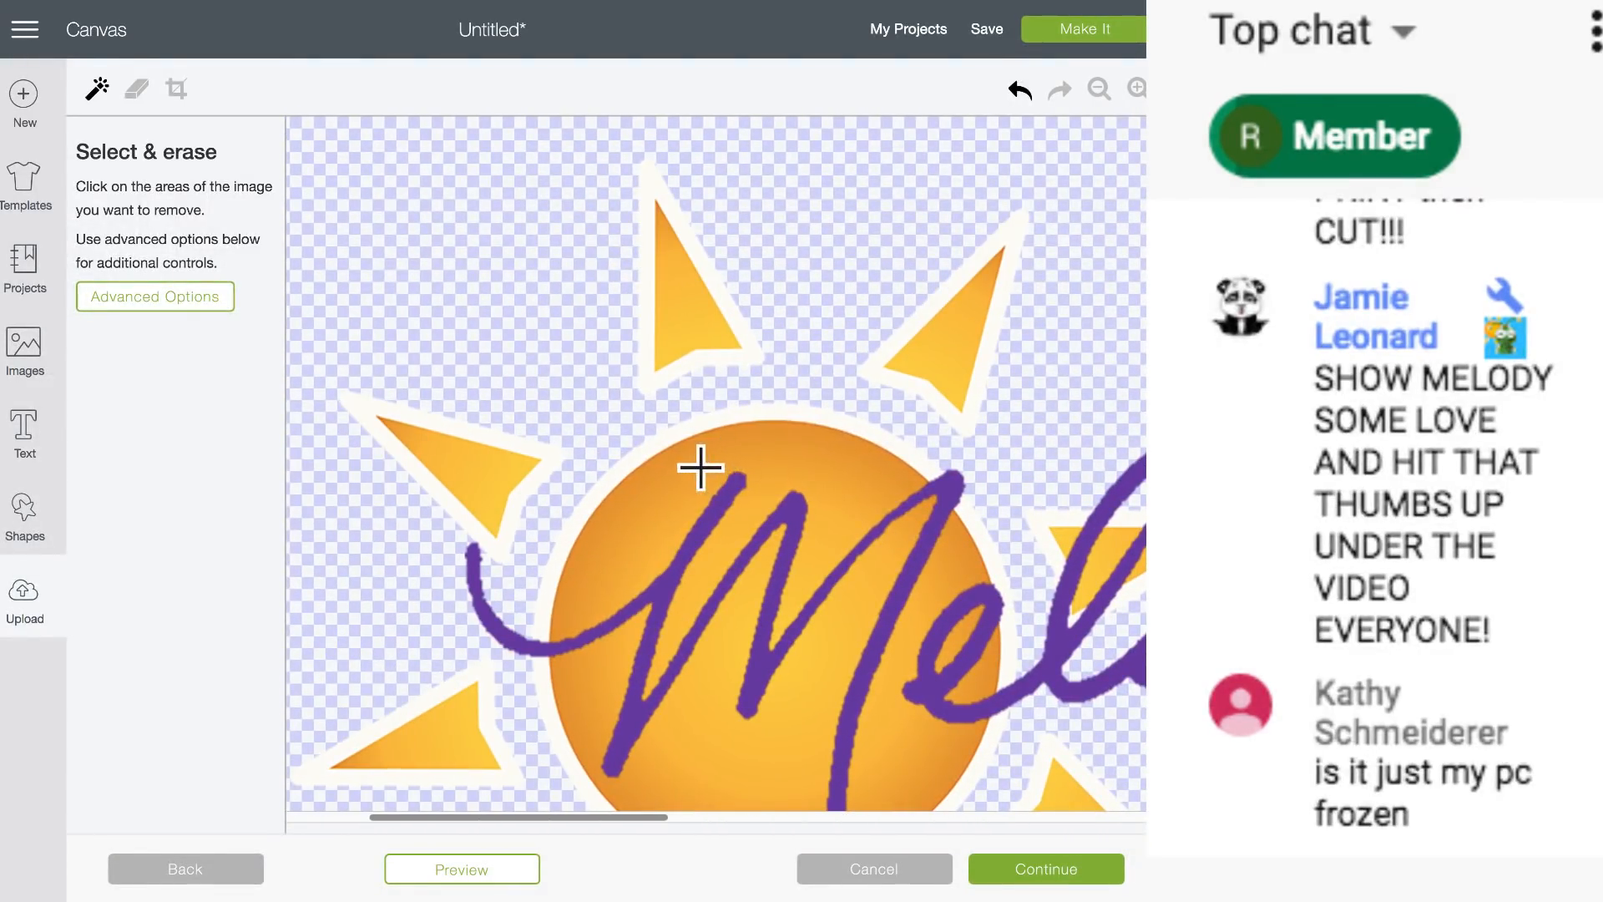
pyautogui.click(698, 465)
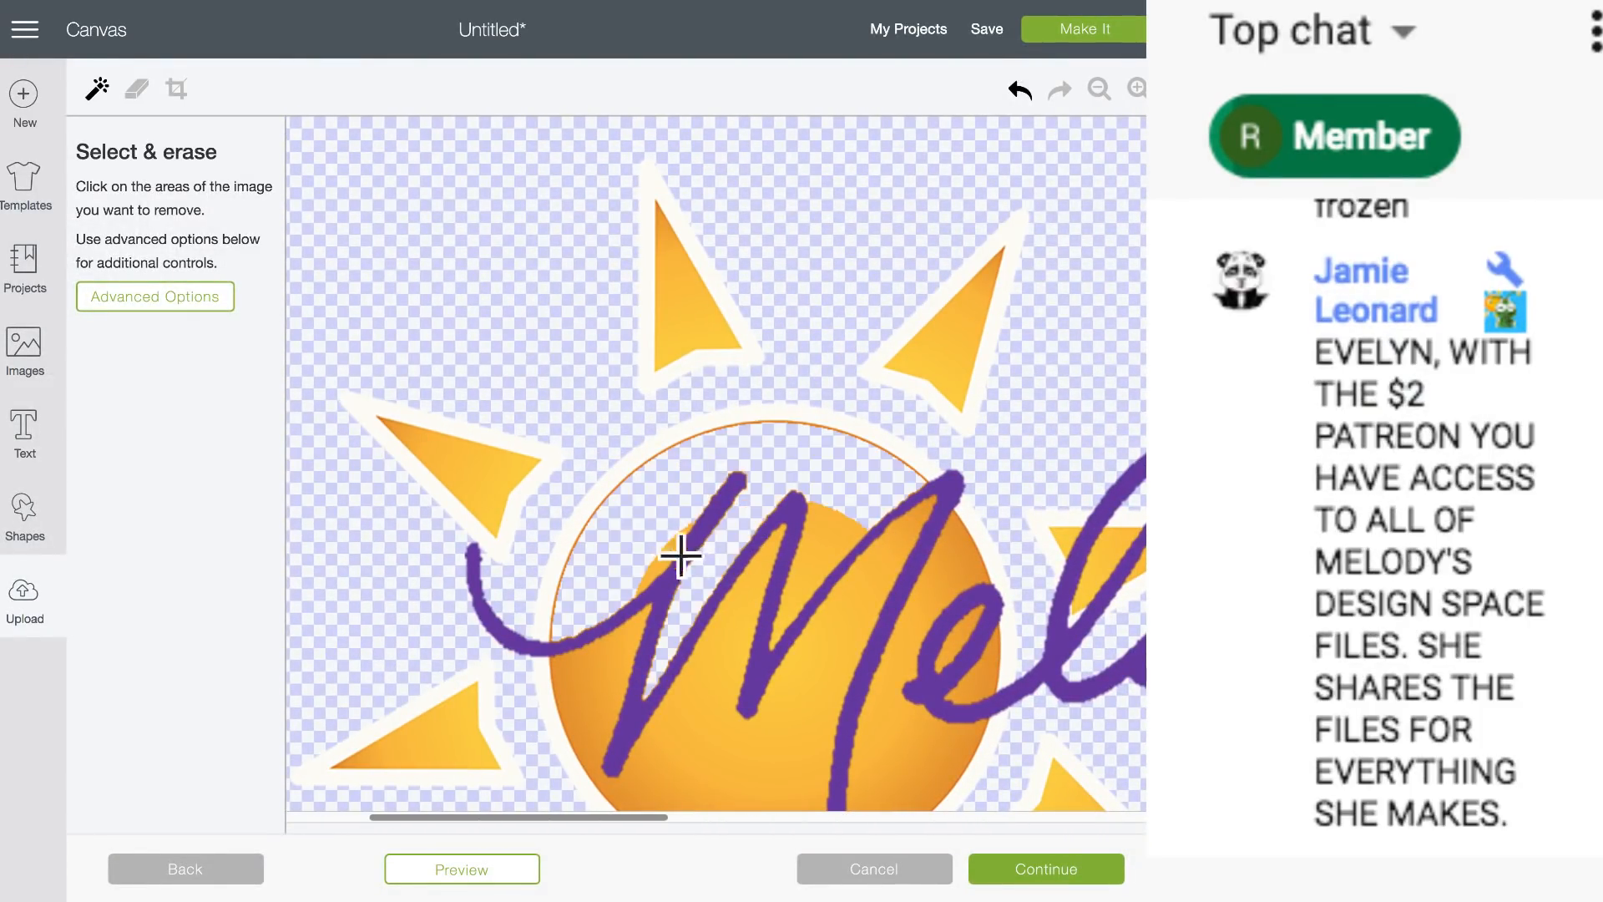
pyautogui.click(823, 548)
pyautogui.click(745, 628)
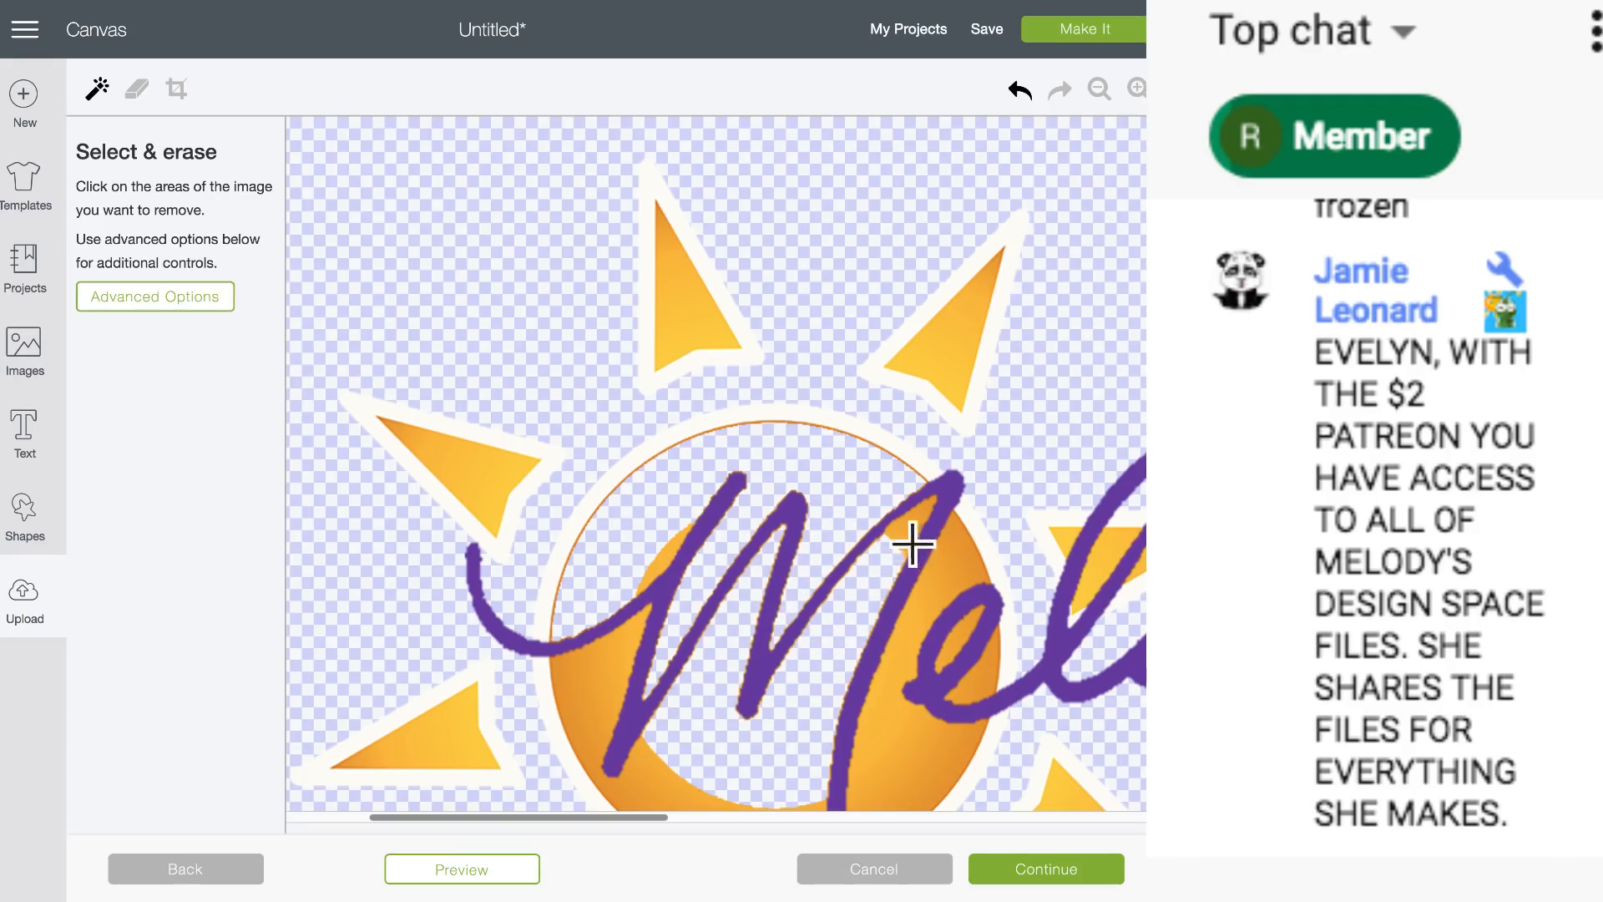
pyautogui.click(961, 558)
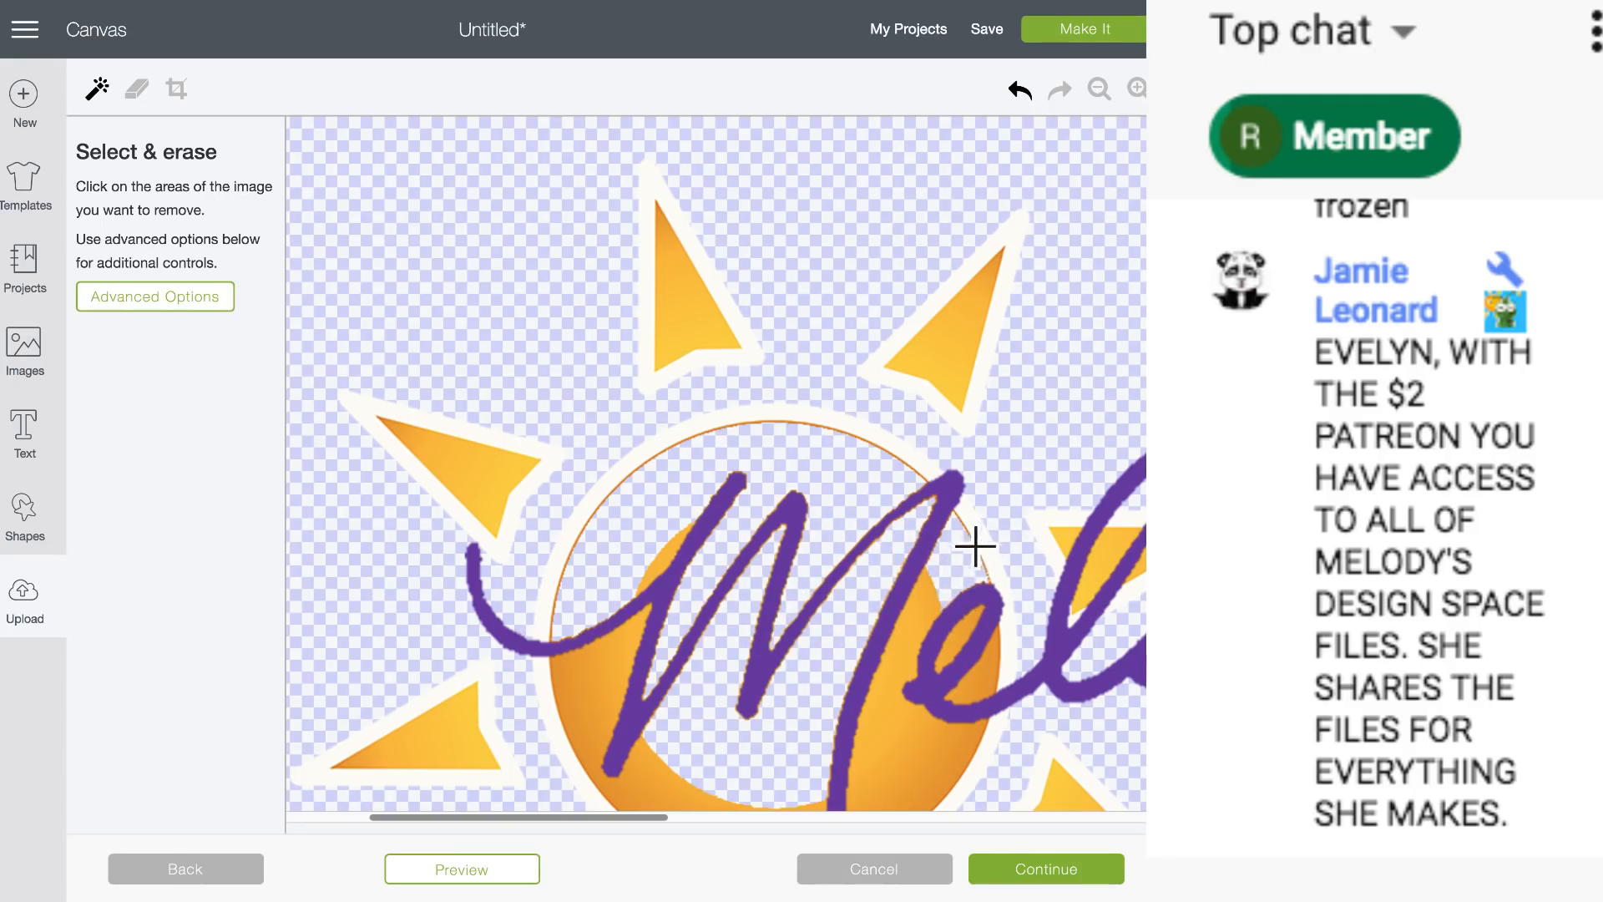
pyautogui.click(905, 654)
pyautogui.click(950, 636)
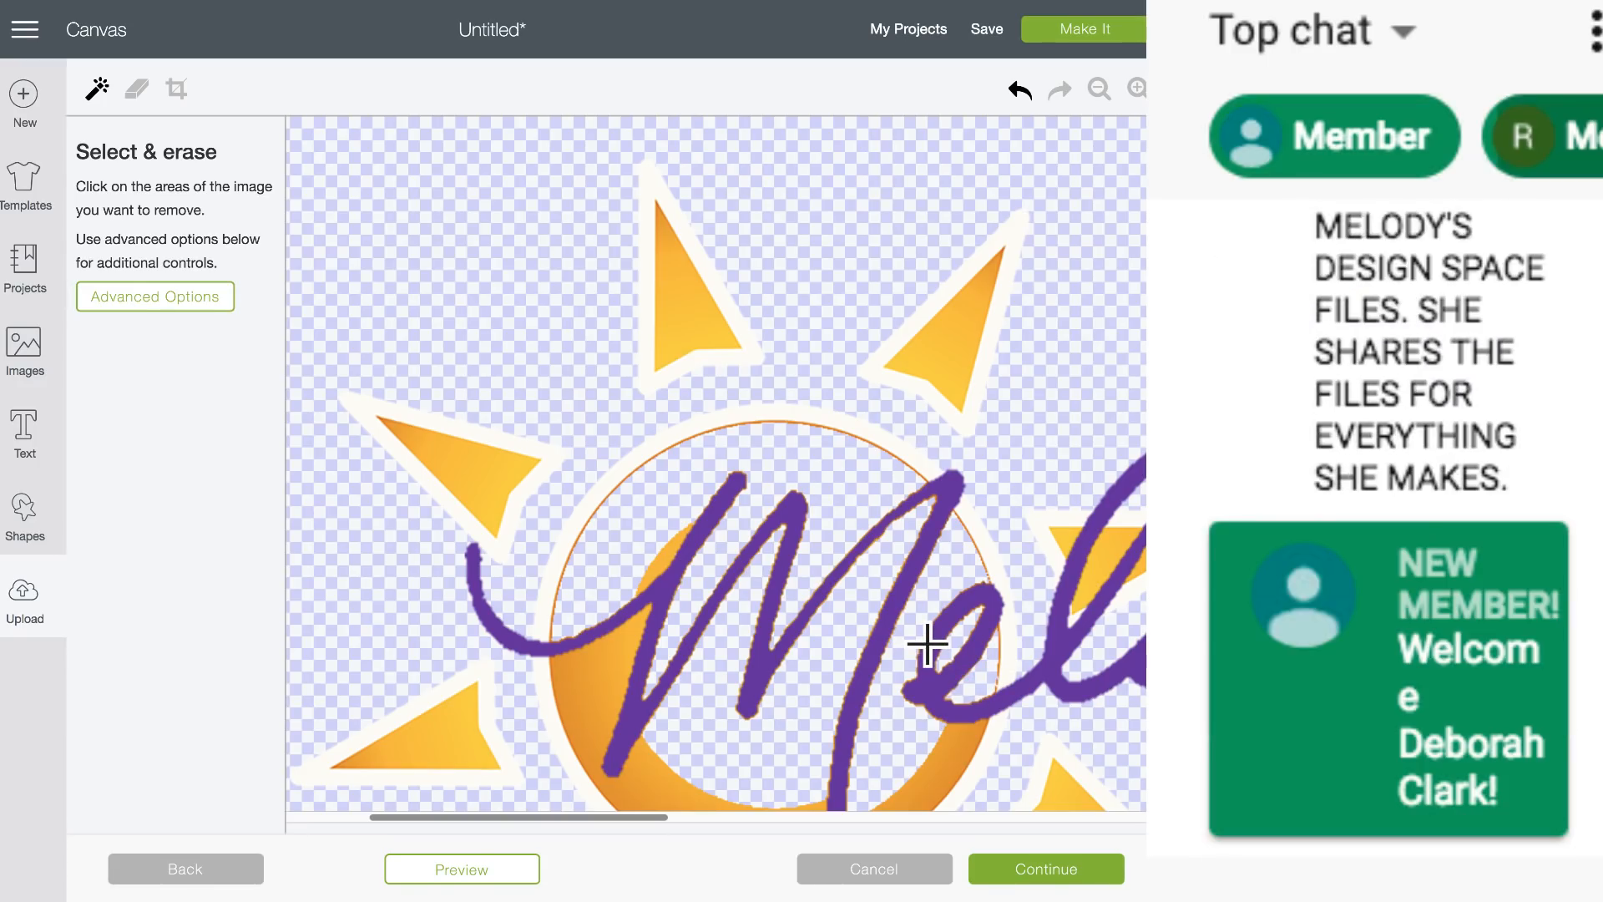
# Remove the sun's remaining orange fill, the lower right ray's fill and the right part of the sun's white border with Select & erase.
pyautogui.scroll(-5, 673, 526)
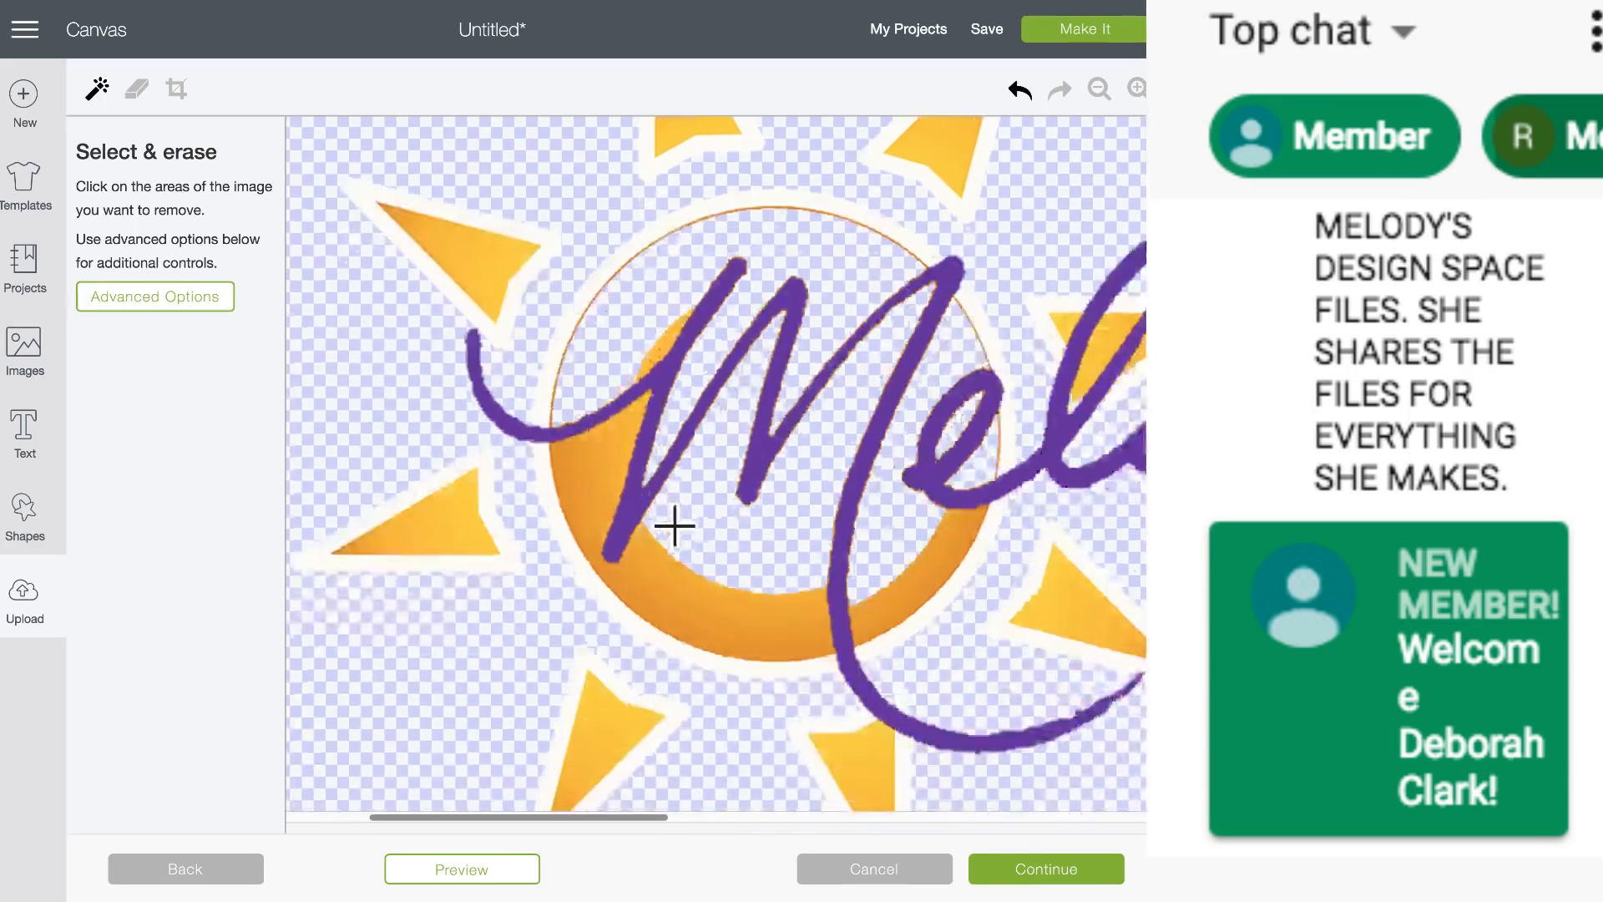
pyautogui.click(588, 422)
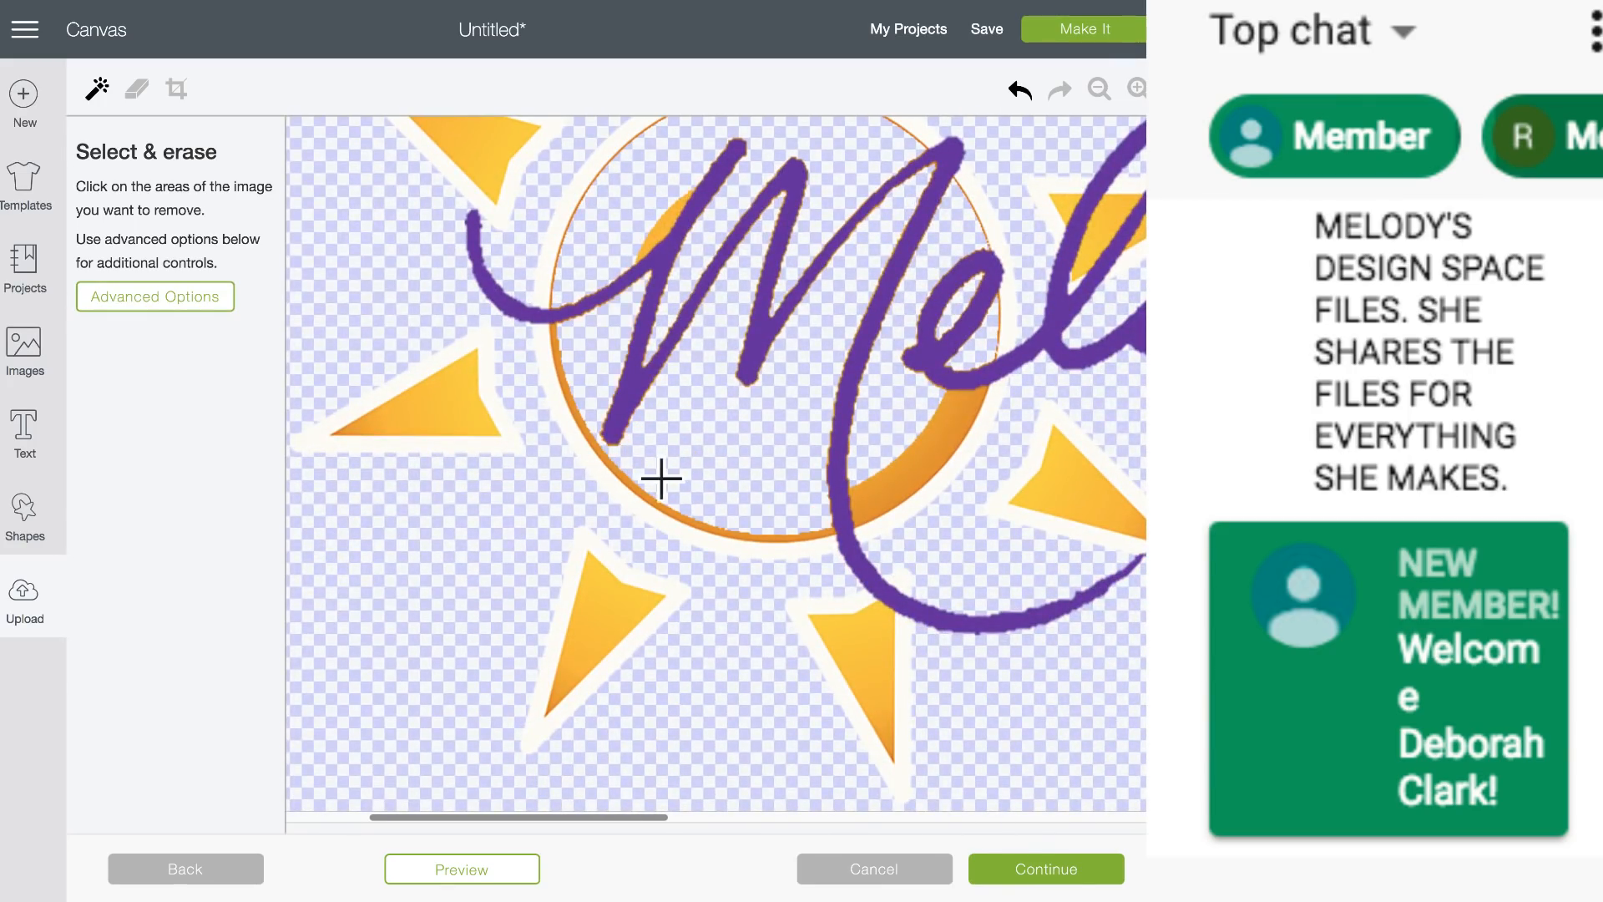
pyautogui.click(662, 478)
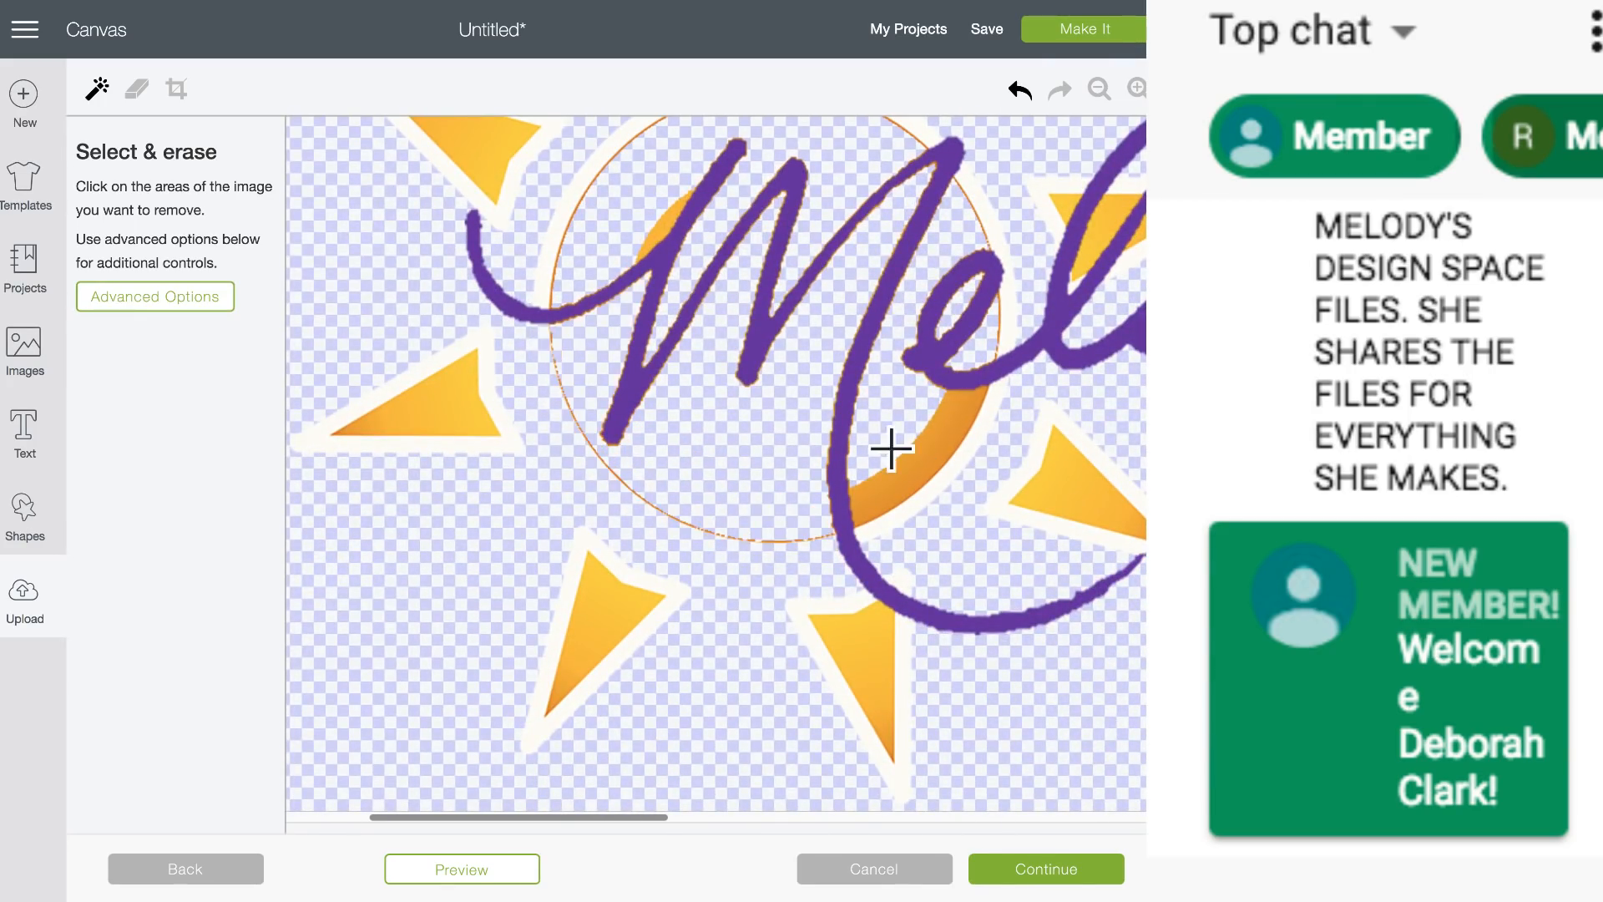
pyautogui.click(925, 449)
pyautogui.click(1036, 434)
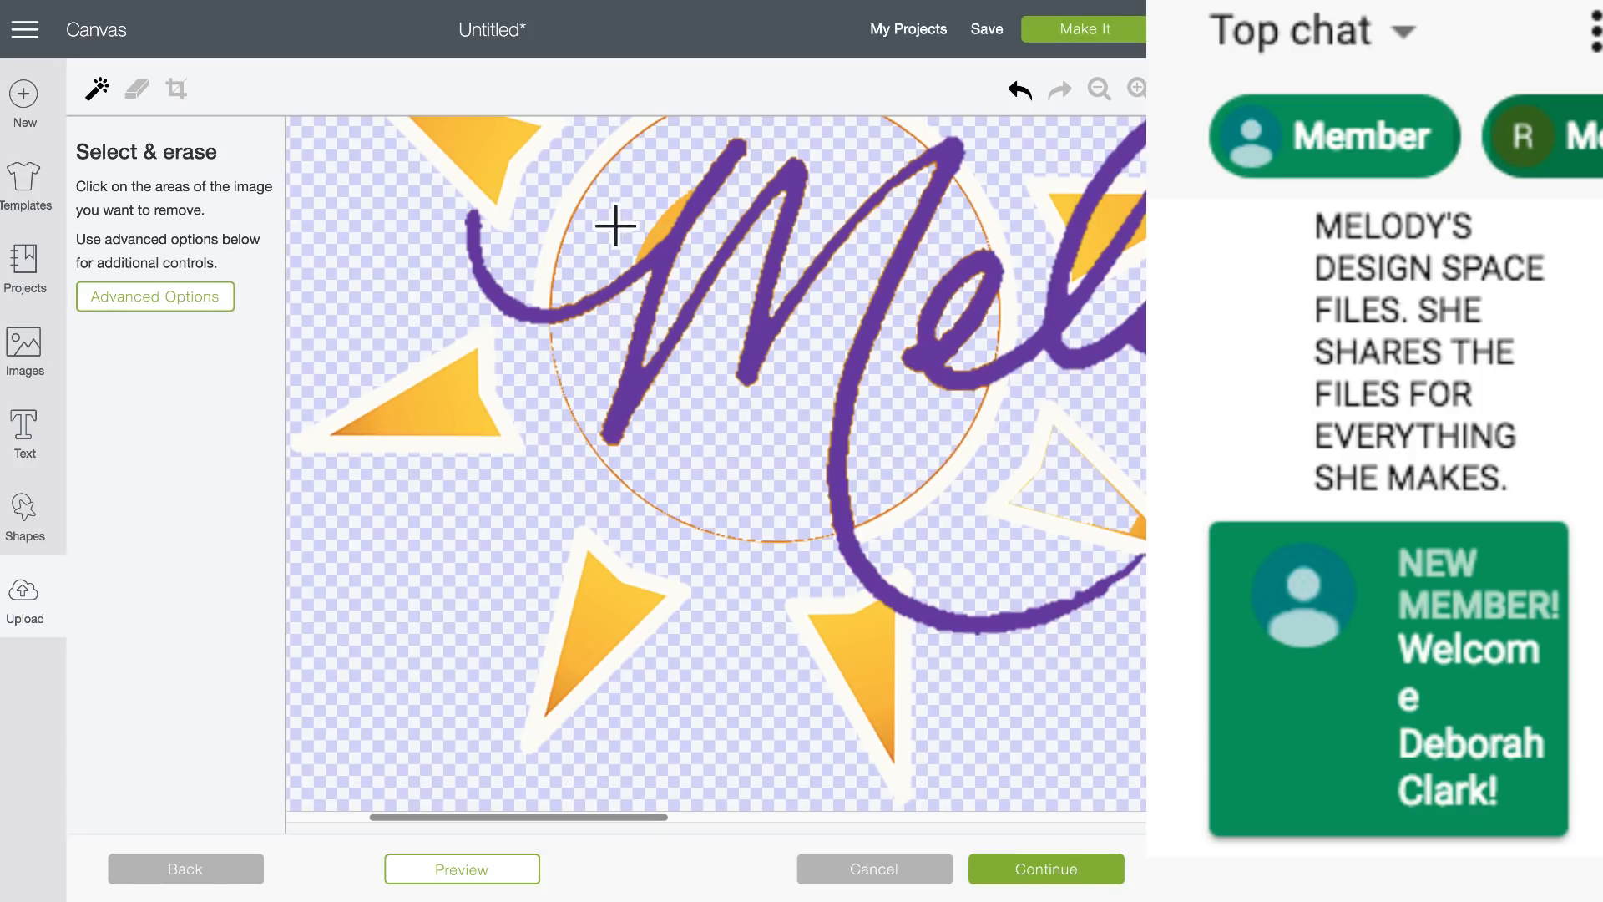
pyautogui.click(662, 230)
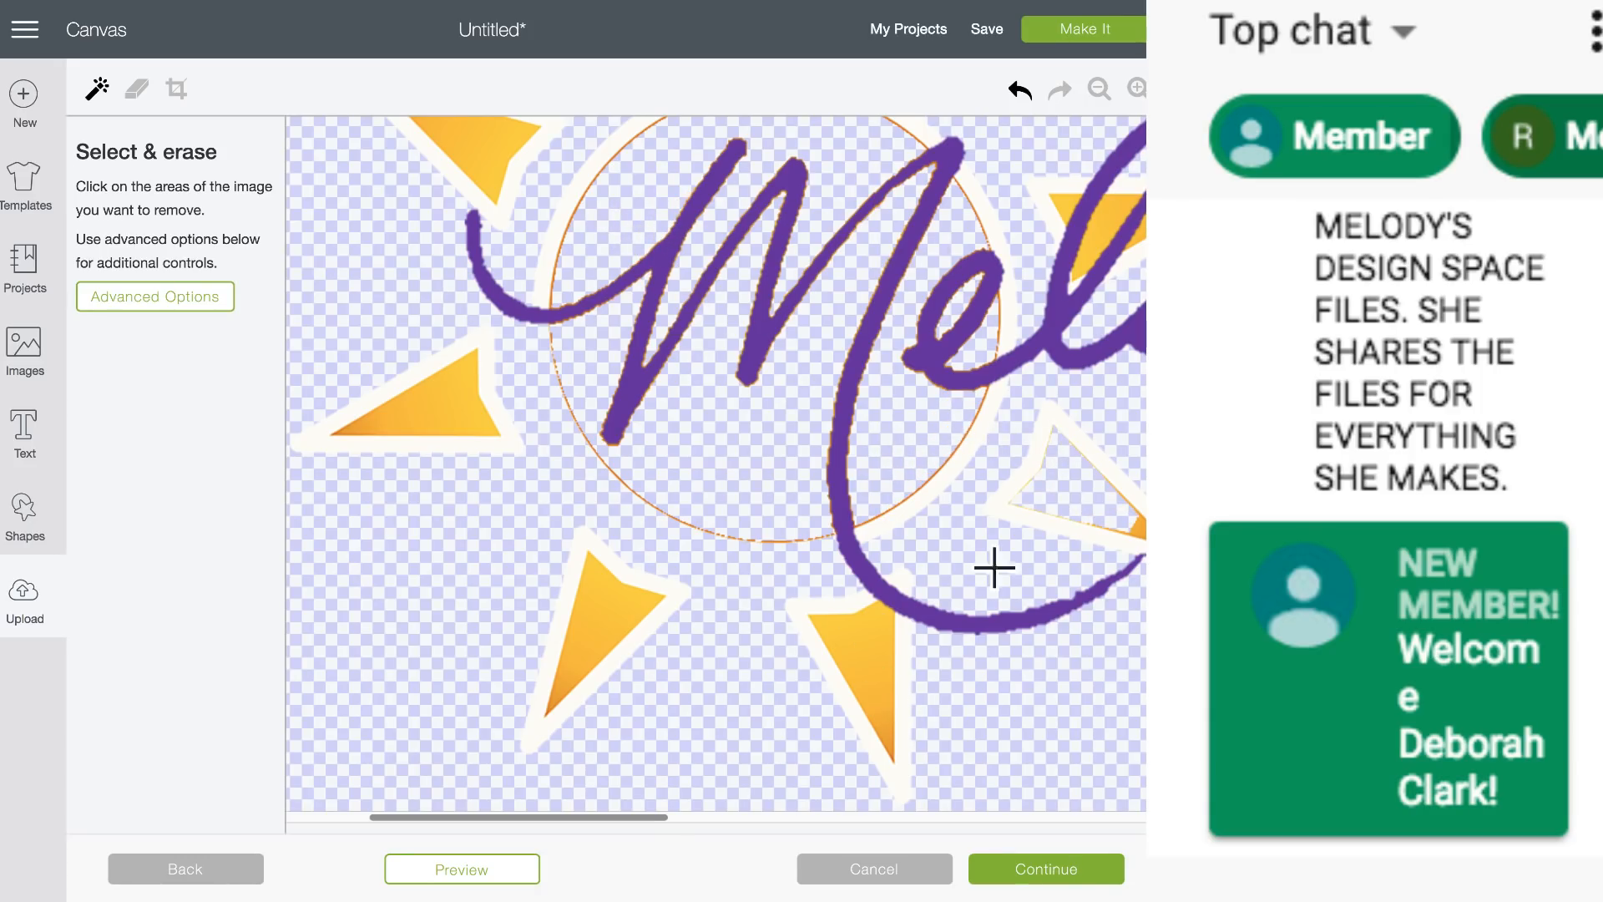
pyautogui.click(979, 197)
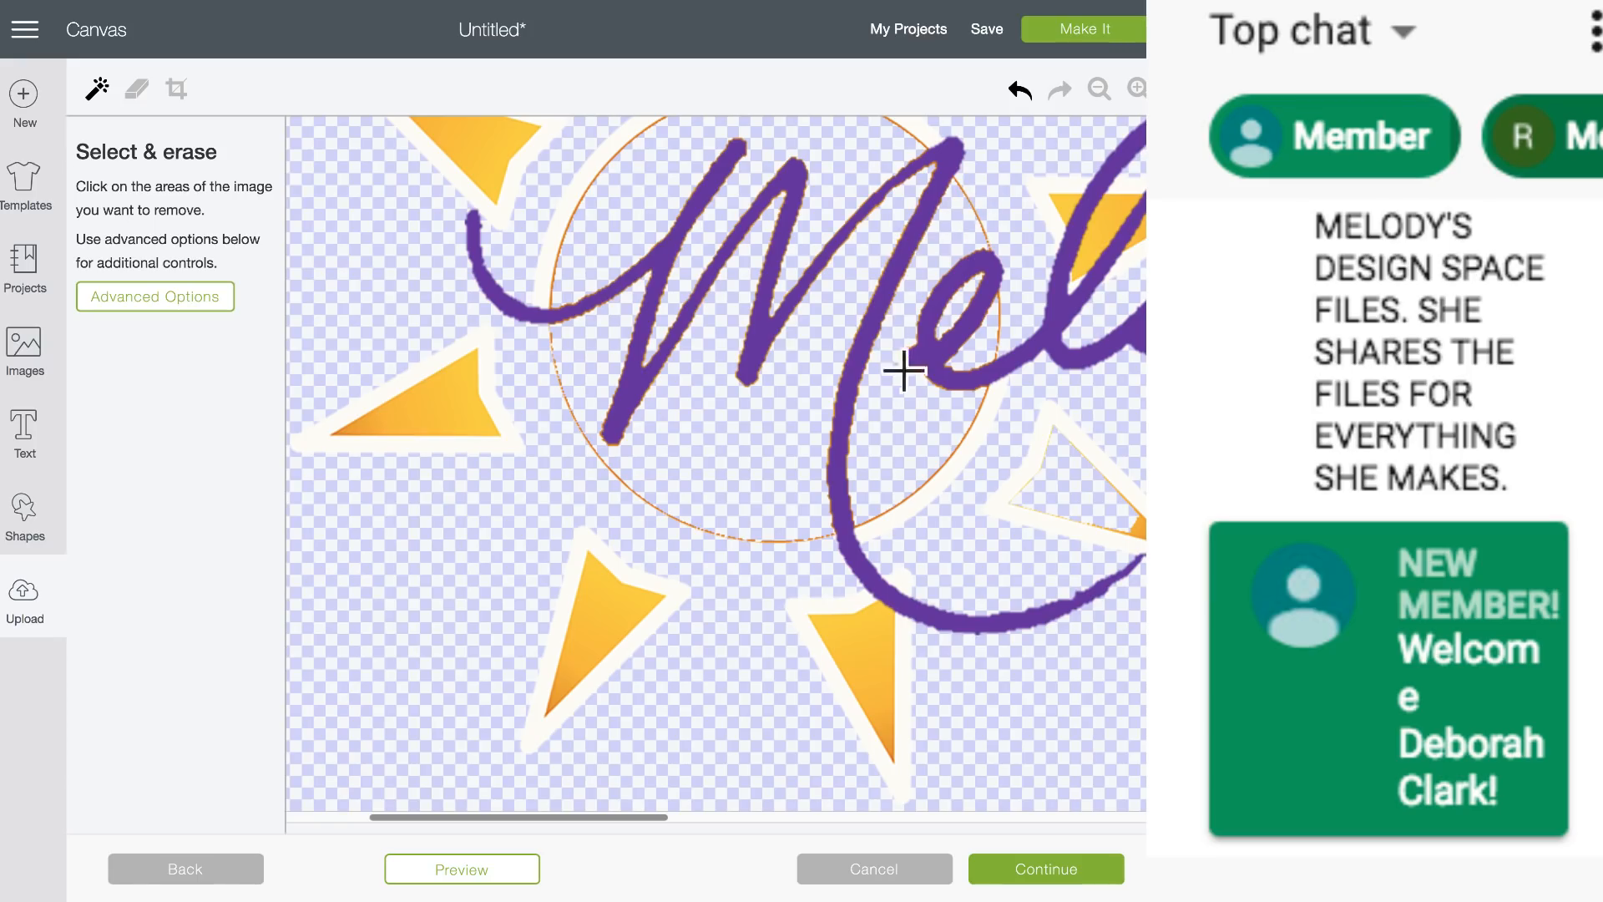
pyautogui.click(972, 447)
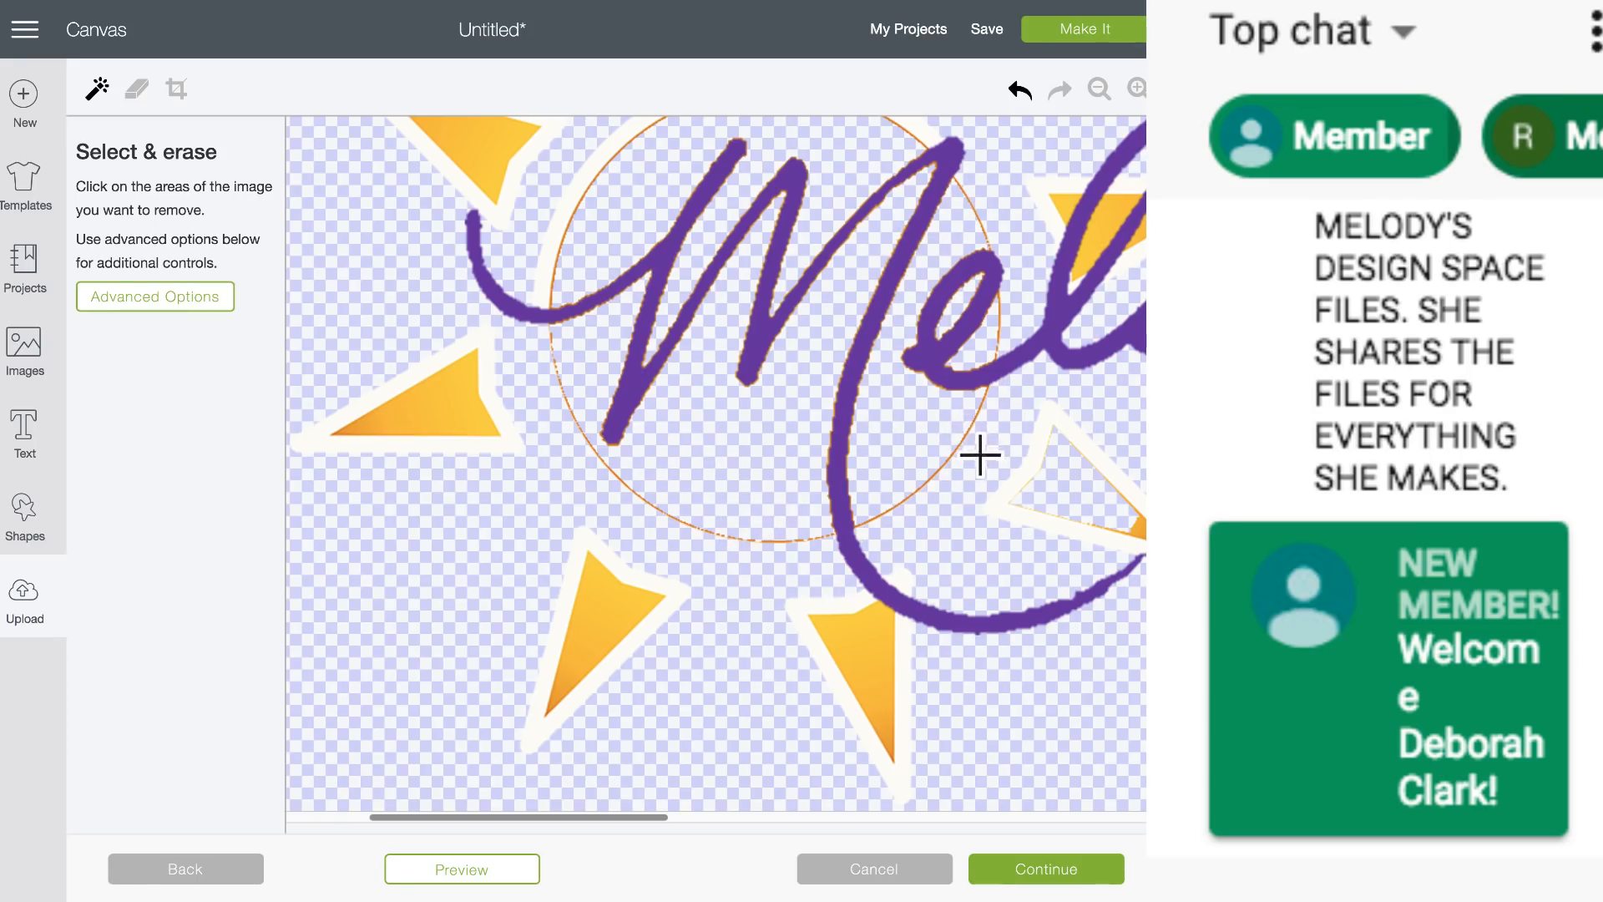
# Compare the logo's Print Then Cut and Cut versions, and go back to the cleanup stage.
pyautogui.click(1054, 871)
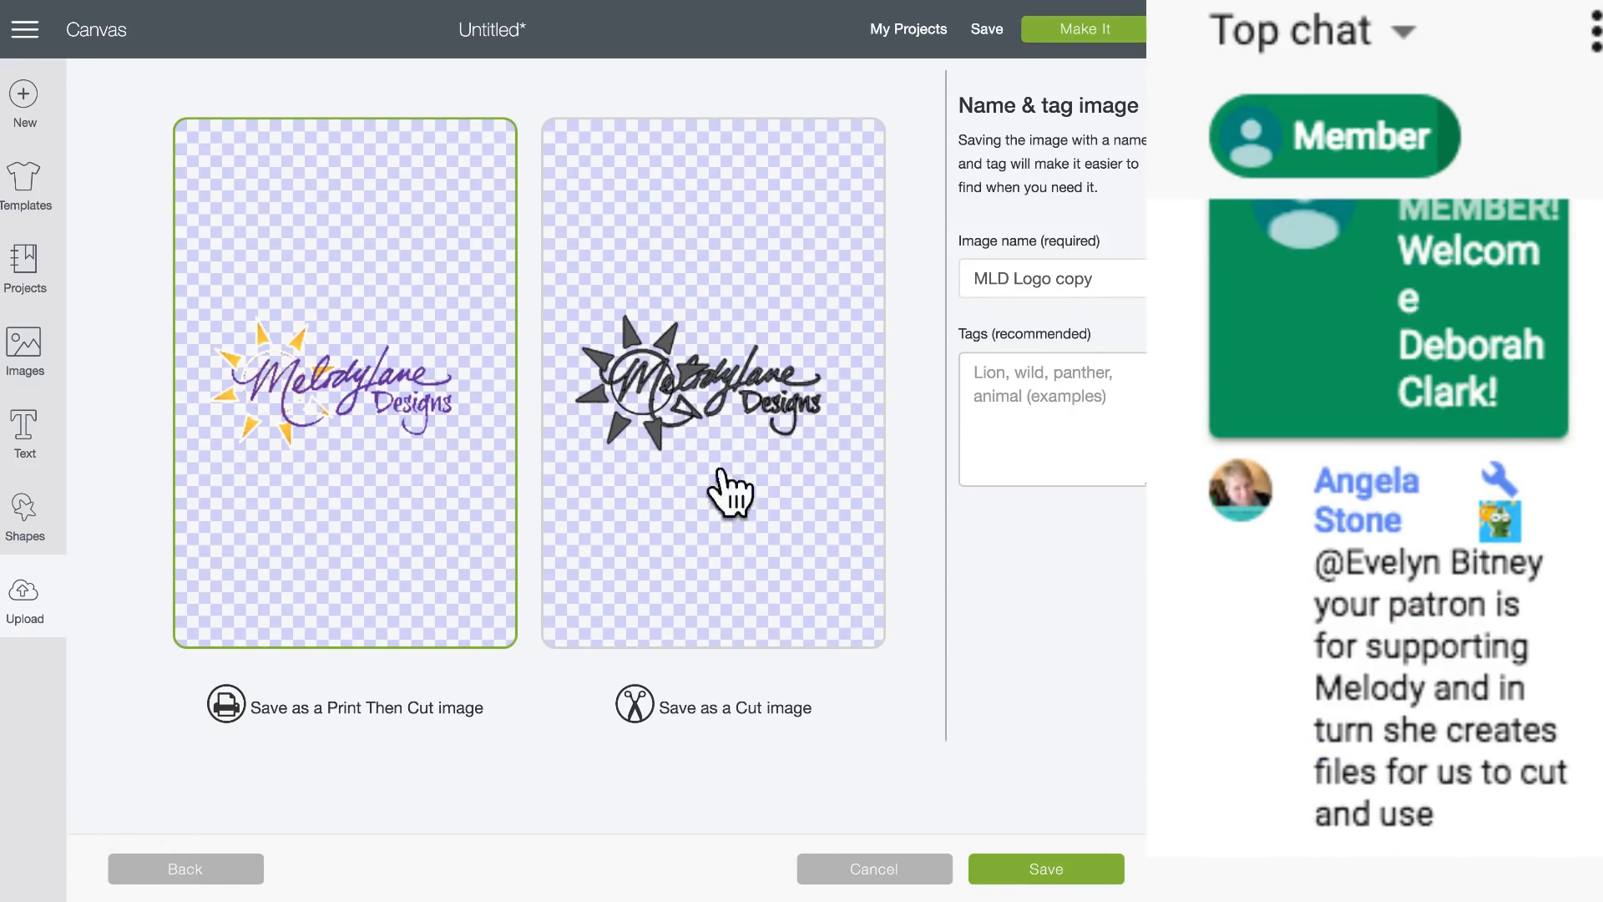
pyautogui.click(214, 872)
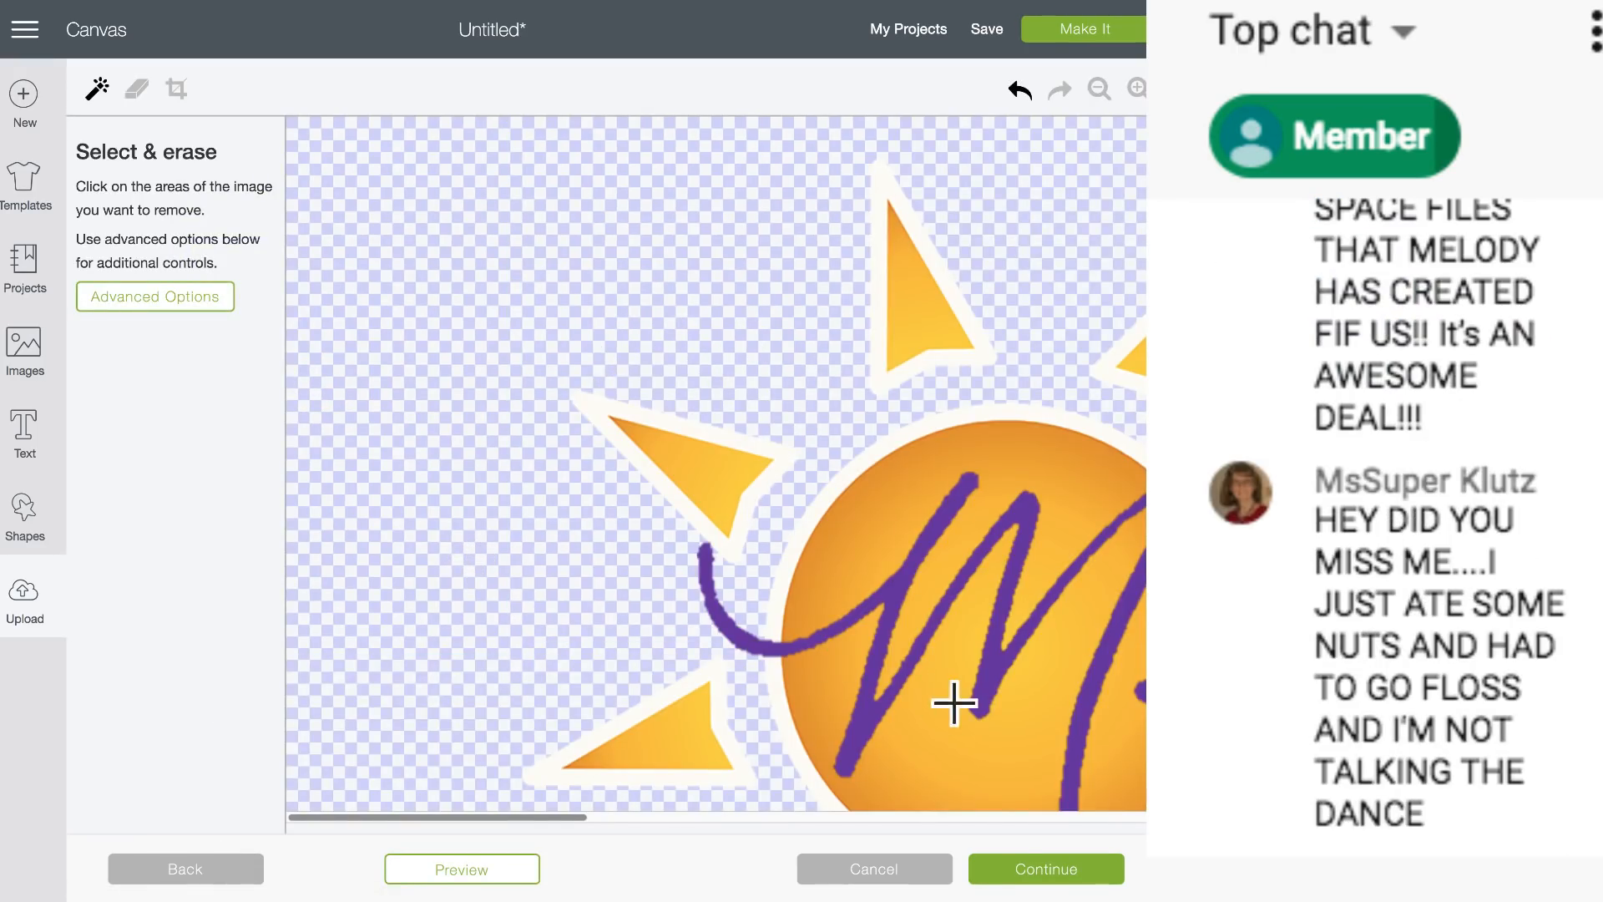
# Leave the image upload for the canvas and move the flattened "I LOVE YOU" image to the empty area above the other designs.
pyautogui.click(19, 595)
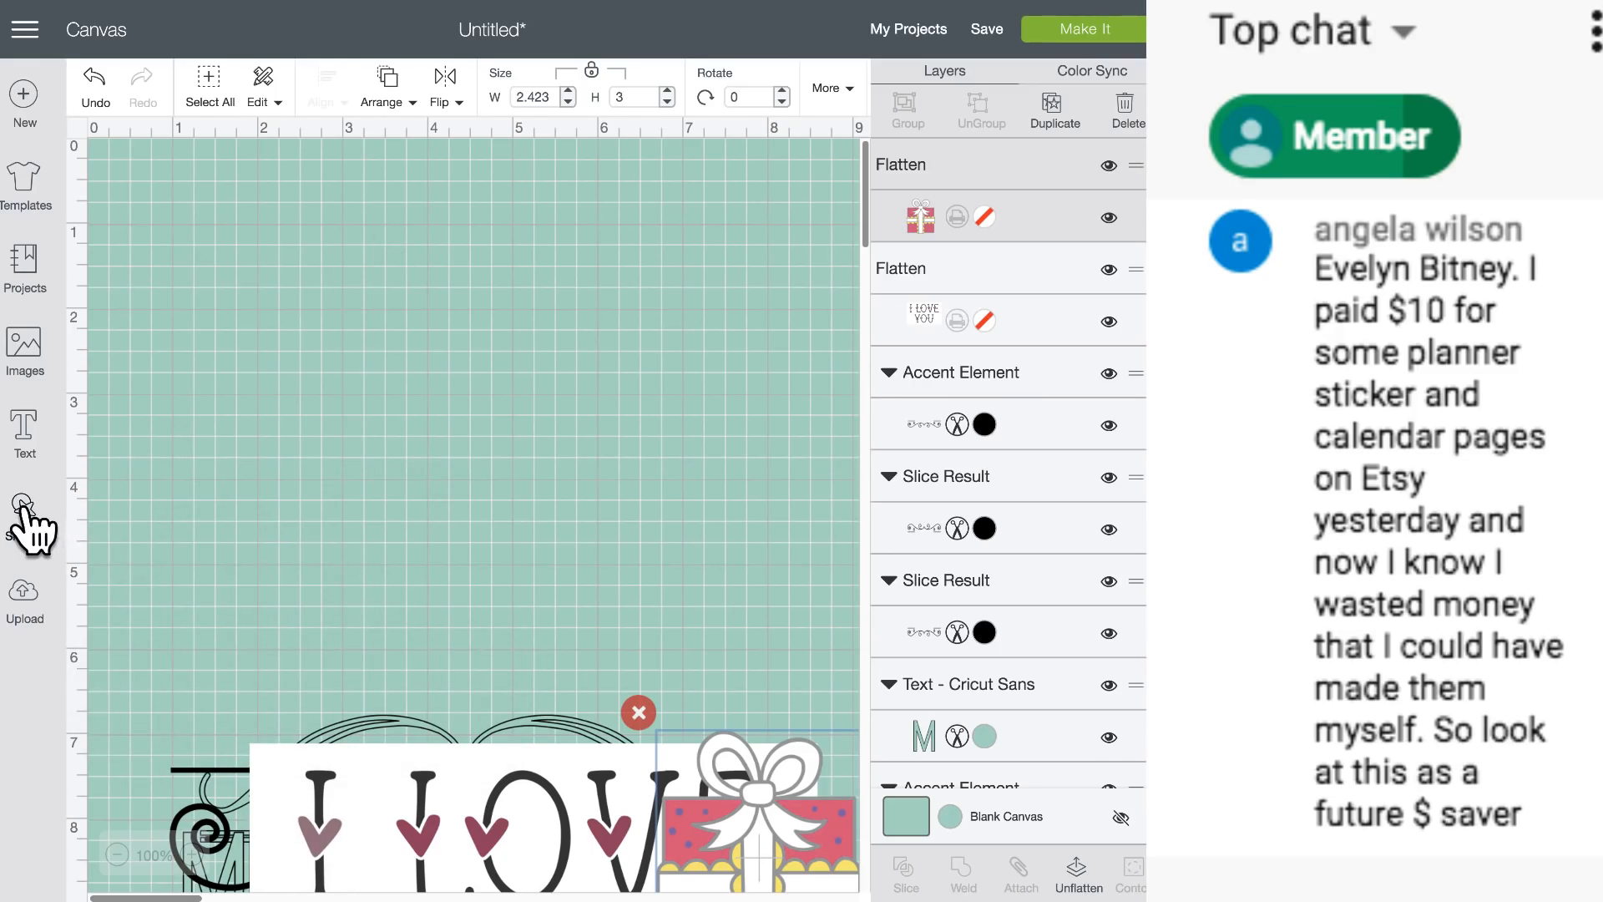
pyautogui.moveTo(397, 802); pyautogui.dragTo(317, 265)
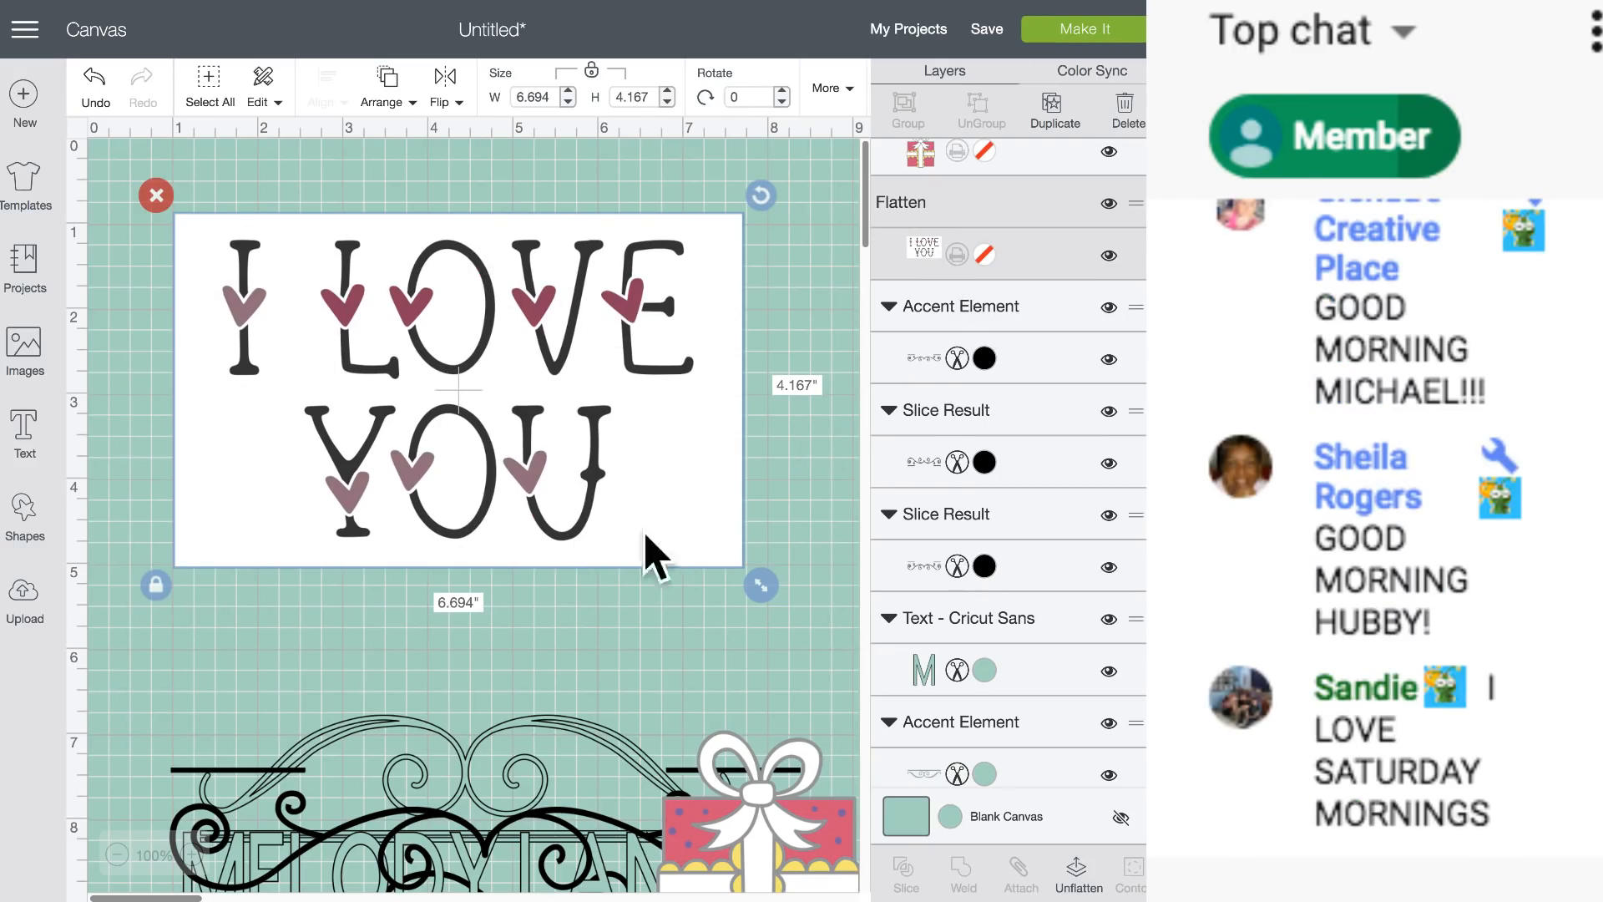
# Unflatten the "I LOVE YOU" design and open the layer attributes of its white background square.
pyautogui.click(1077, 881)
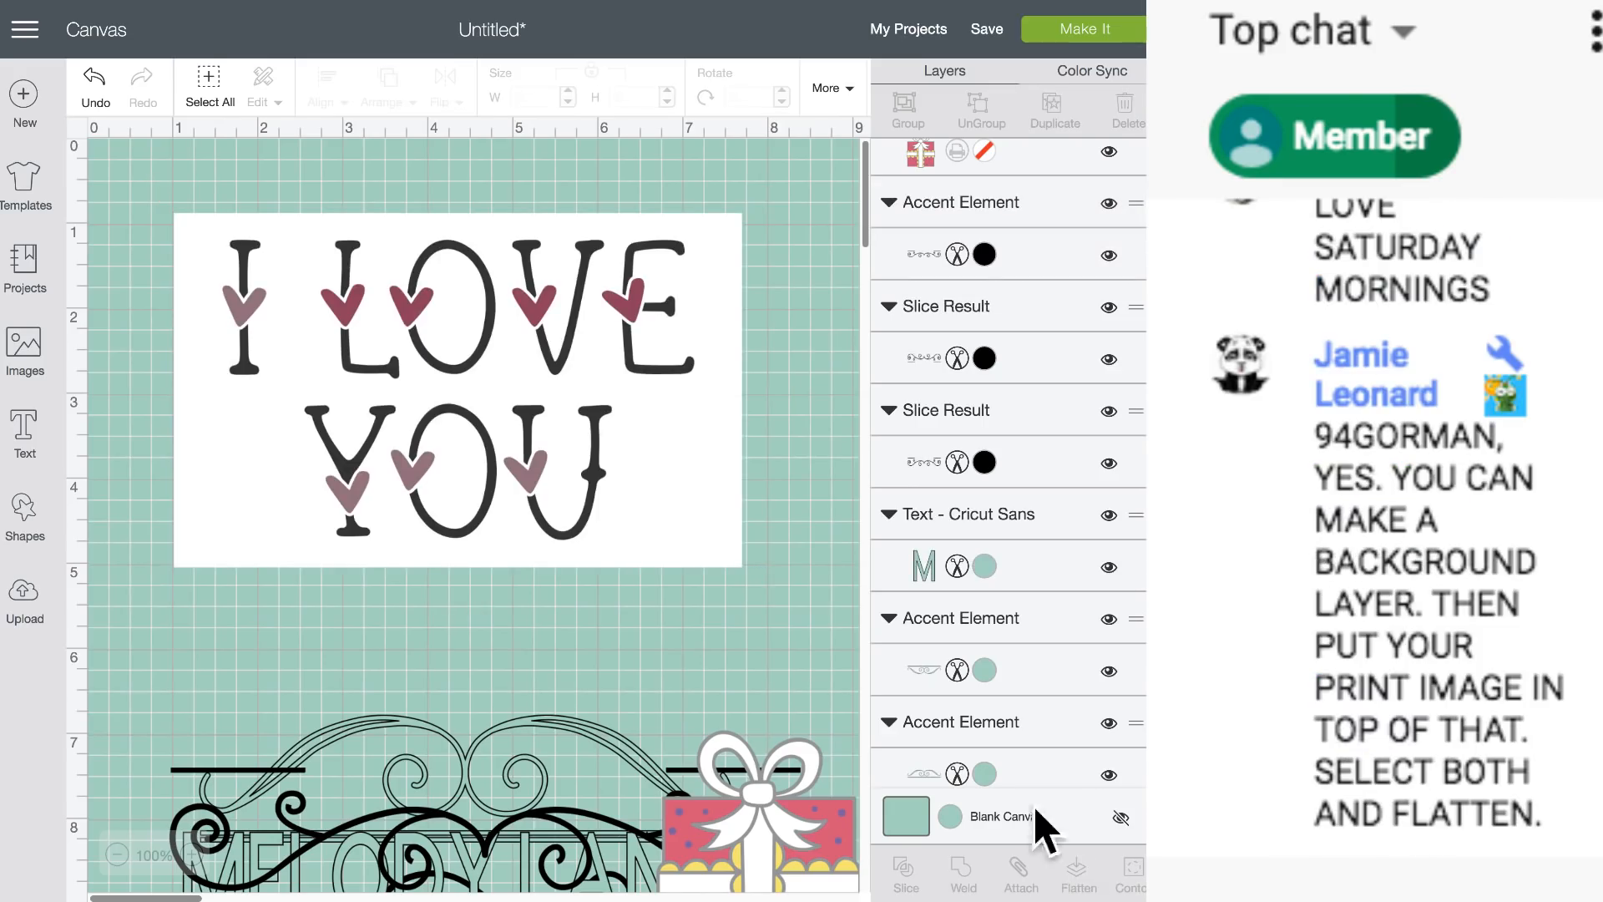
pyautogui.click(679, 459)
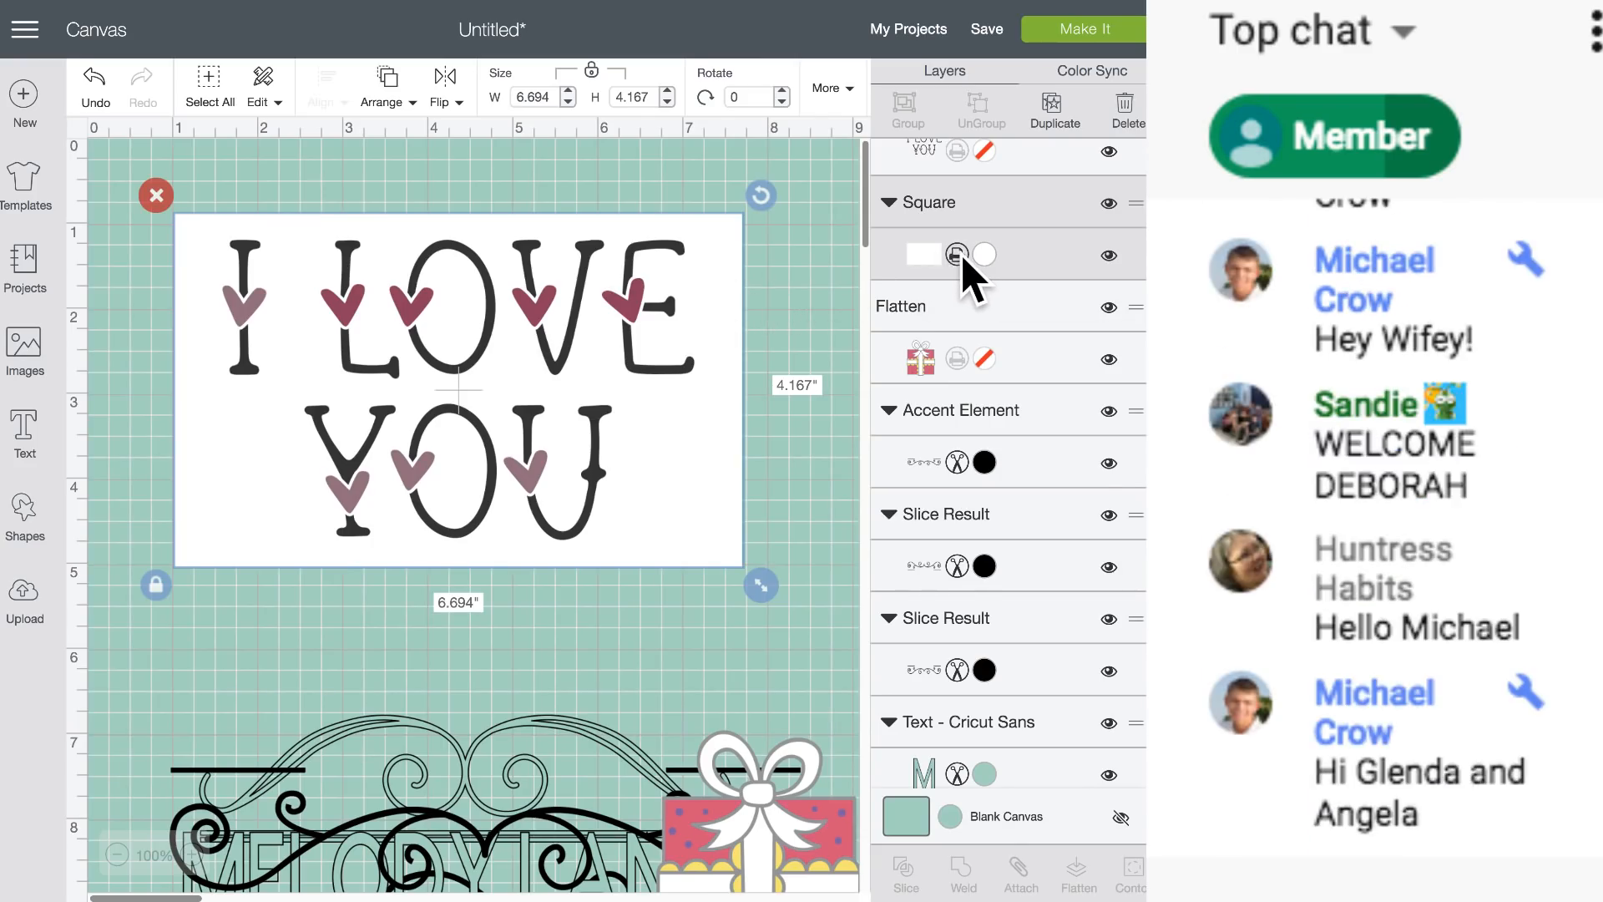
pyautogui.click(964, 257)
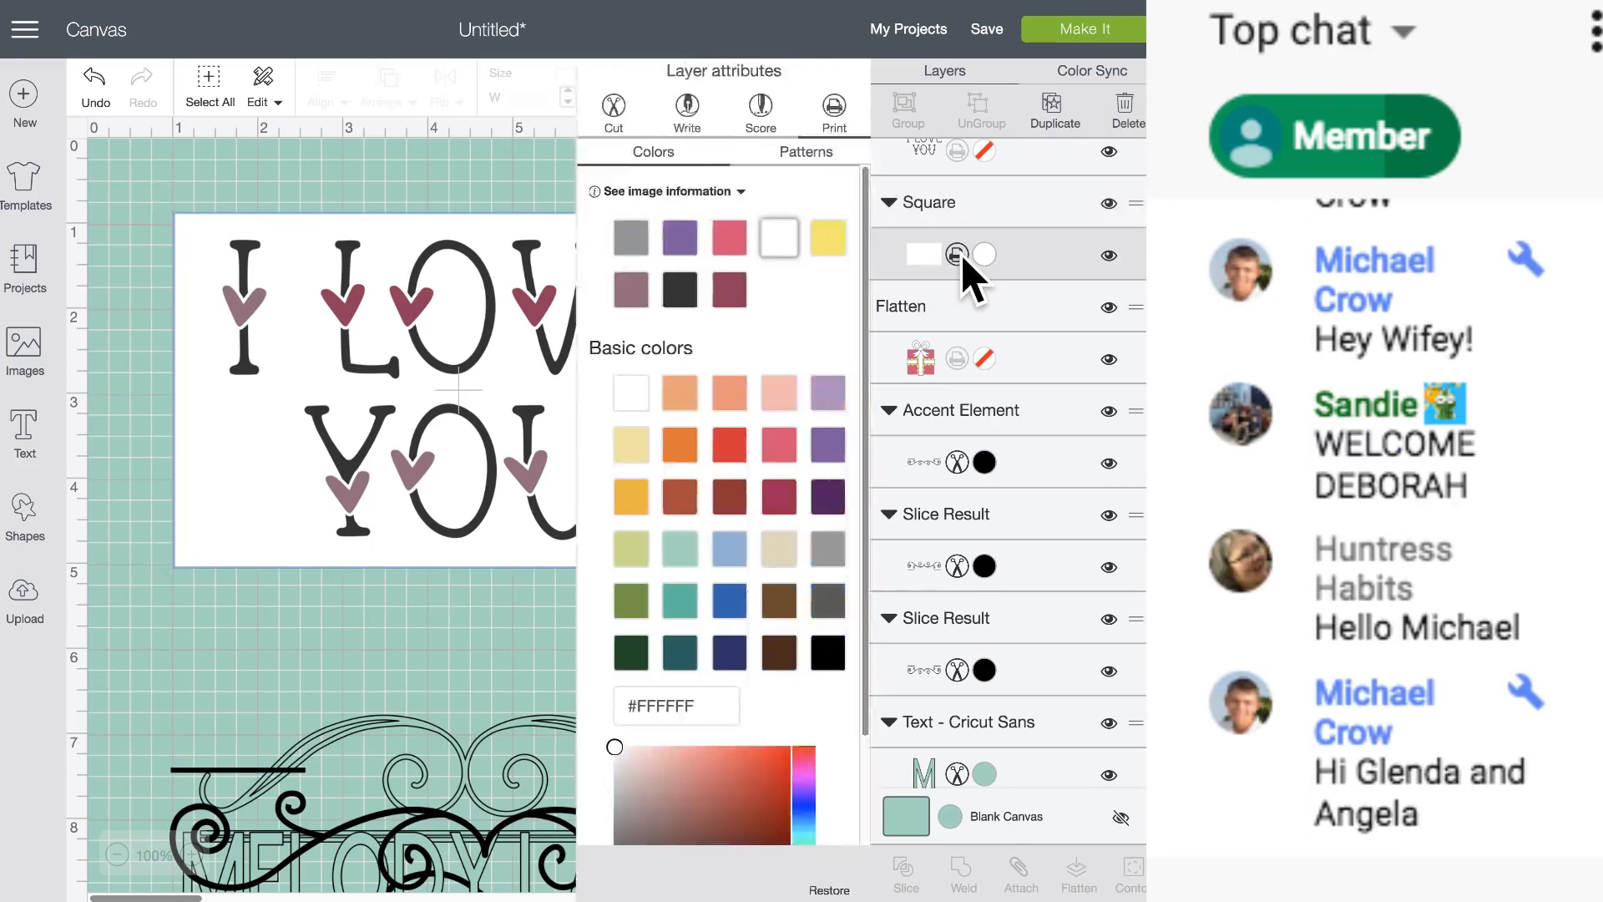
# Fill the background square behind "I LOVE YOU" with the uploaded teal brick pattern and clear the selection.
pyautogui.click(819, 154)
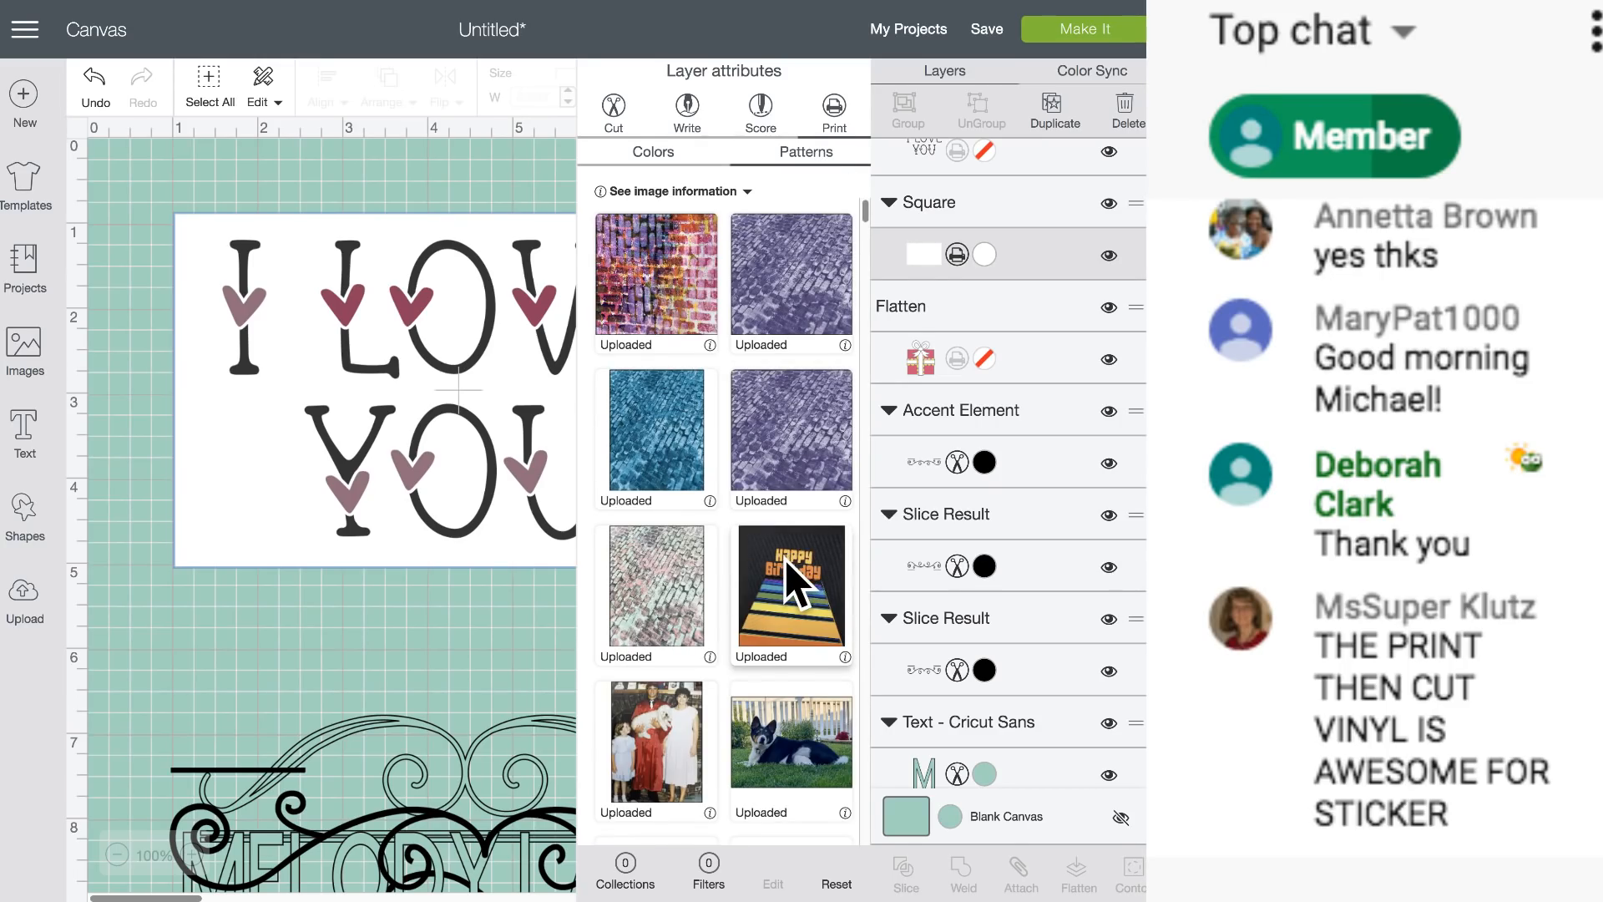
pyautogui.scroll(-5, 785, 561)
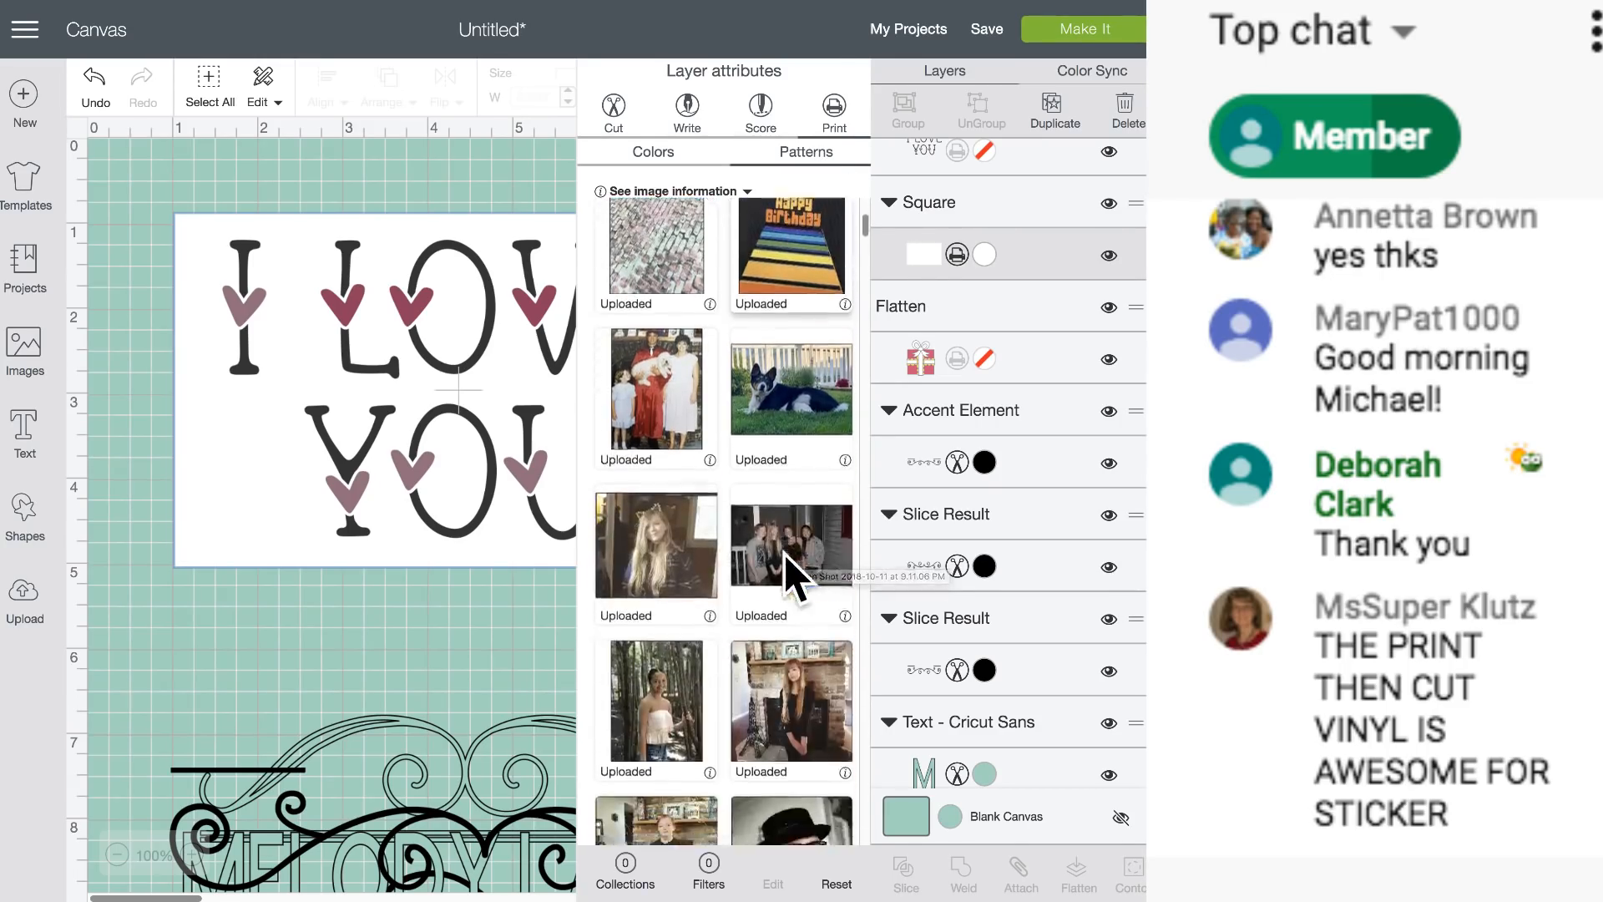
pyautogui.scroll(-6, 785, 555)
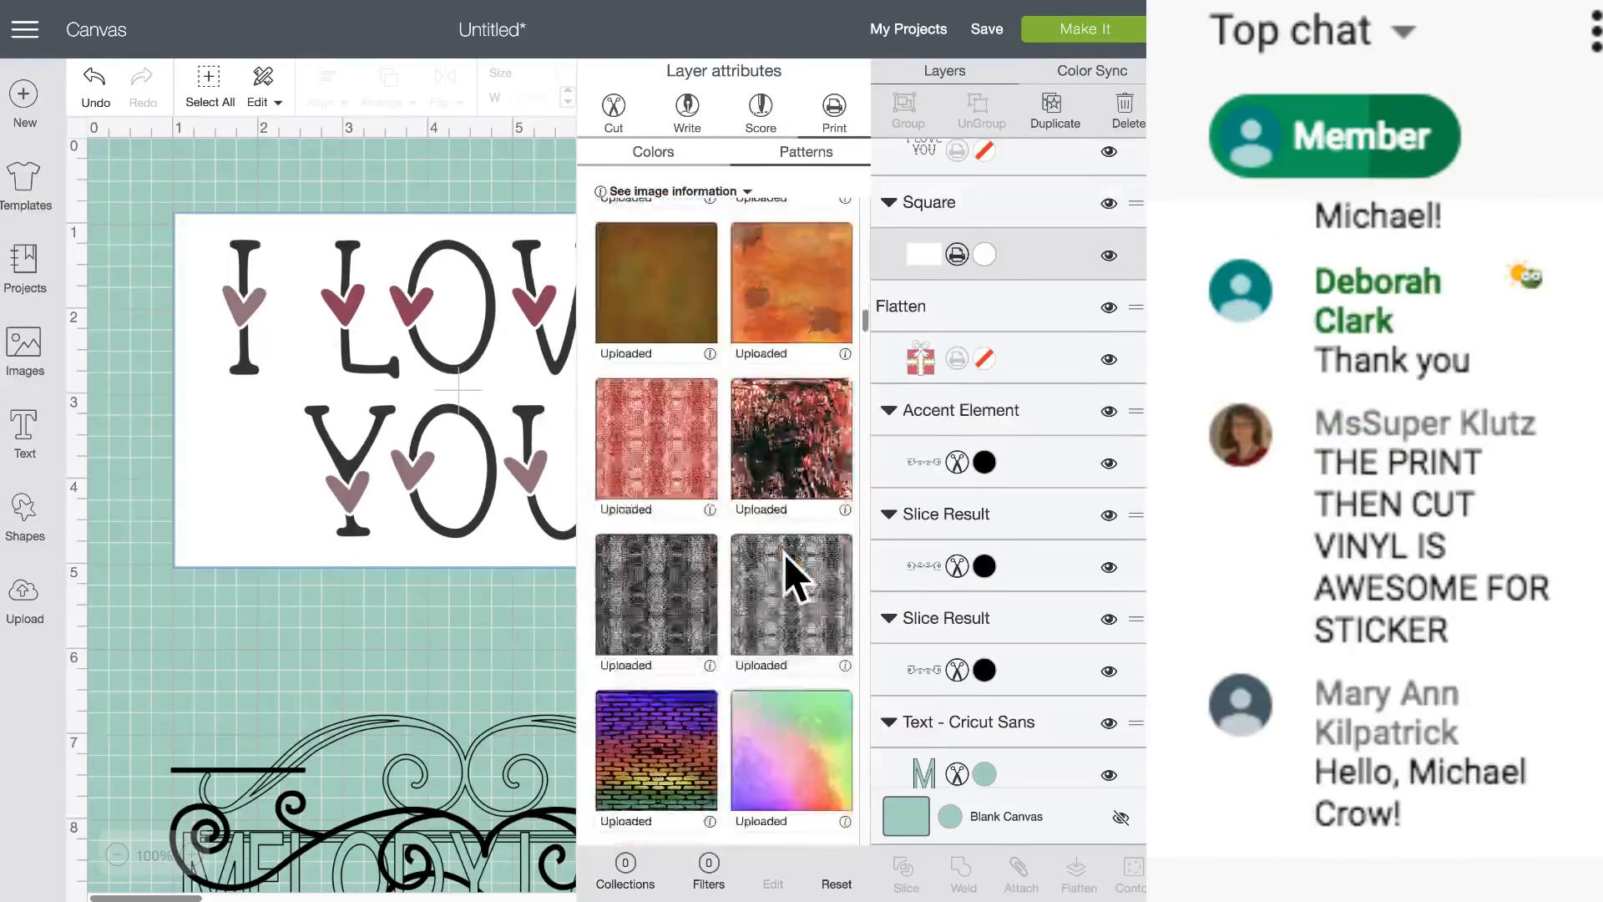
pyautogui.scroll(-4, 791, 576)
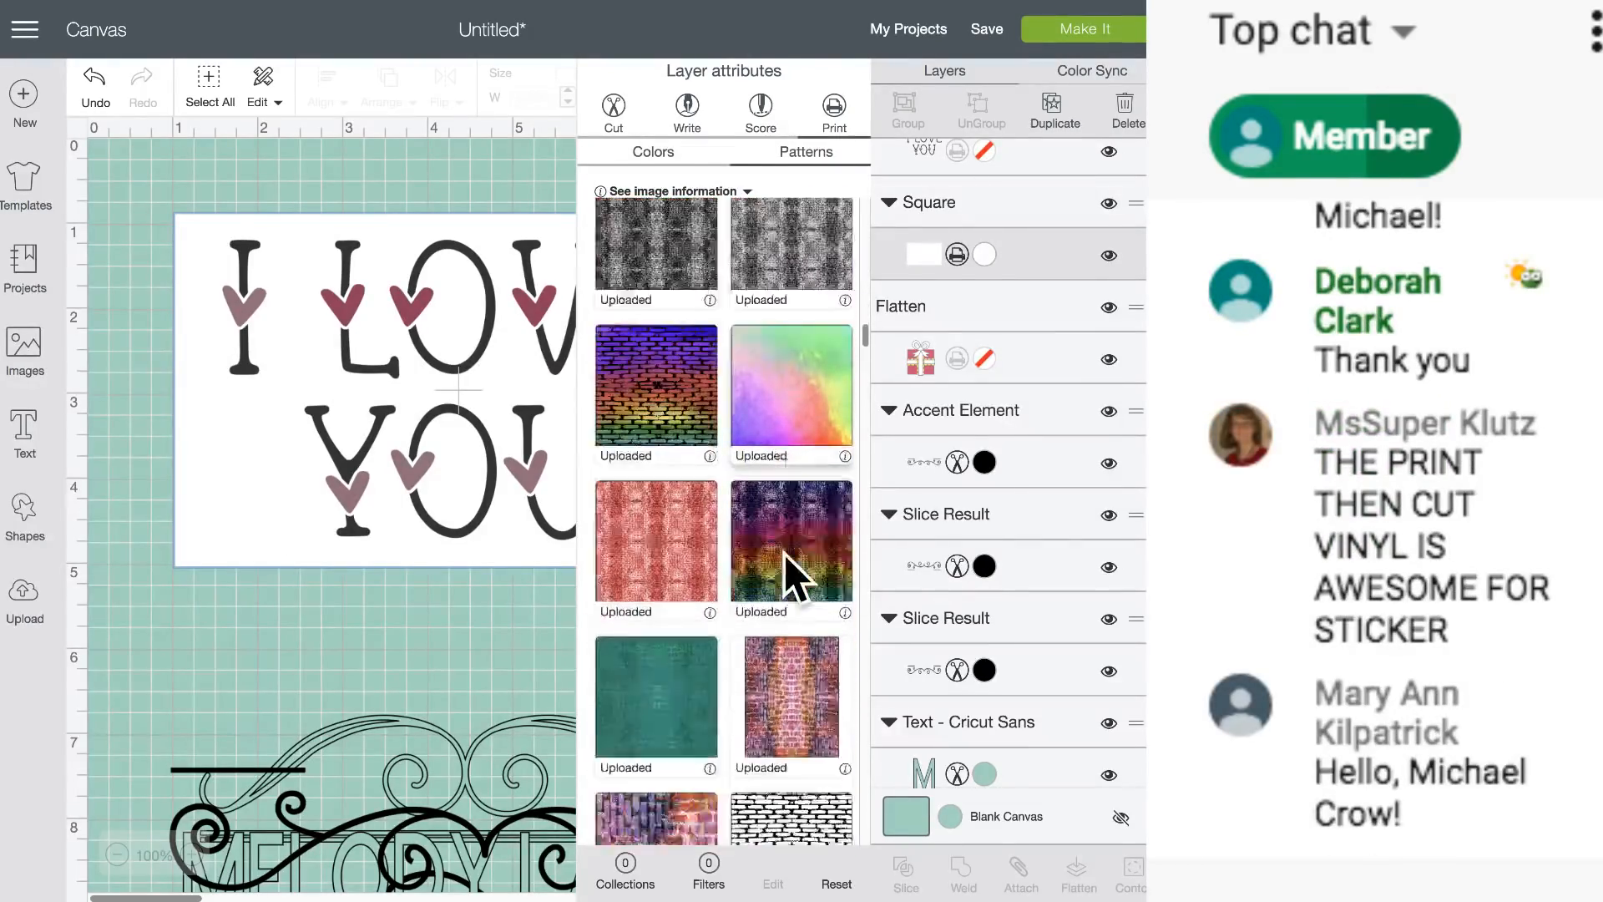
pyautogui.scroll(-2, 785, 558)
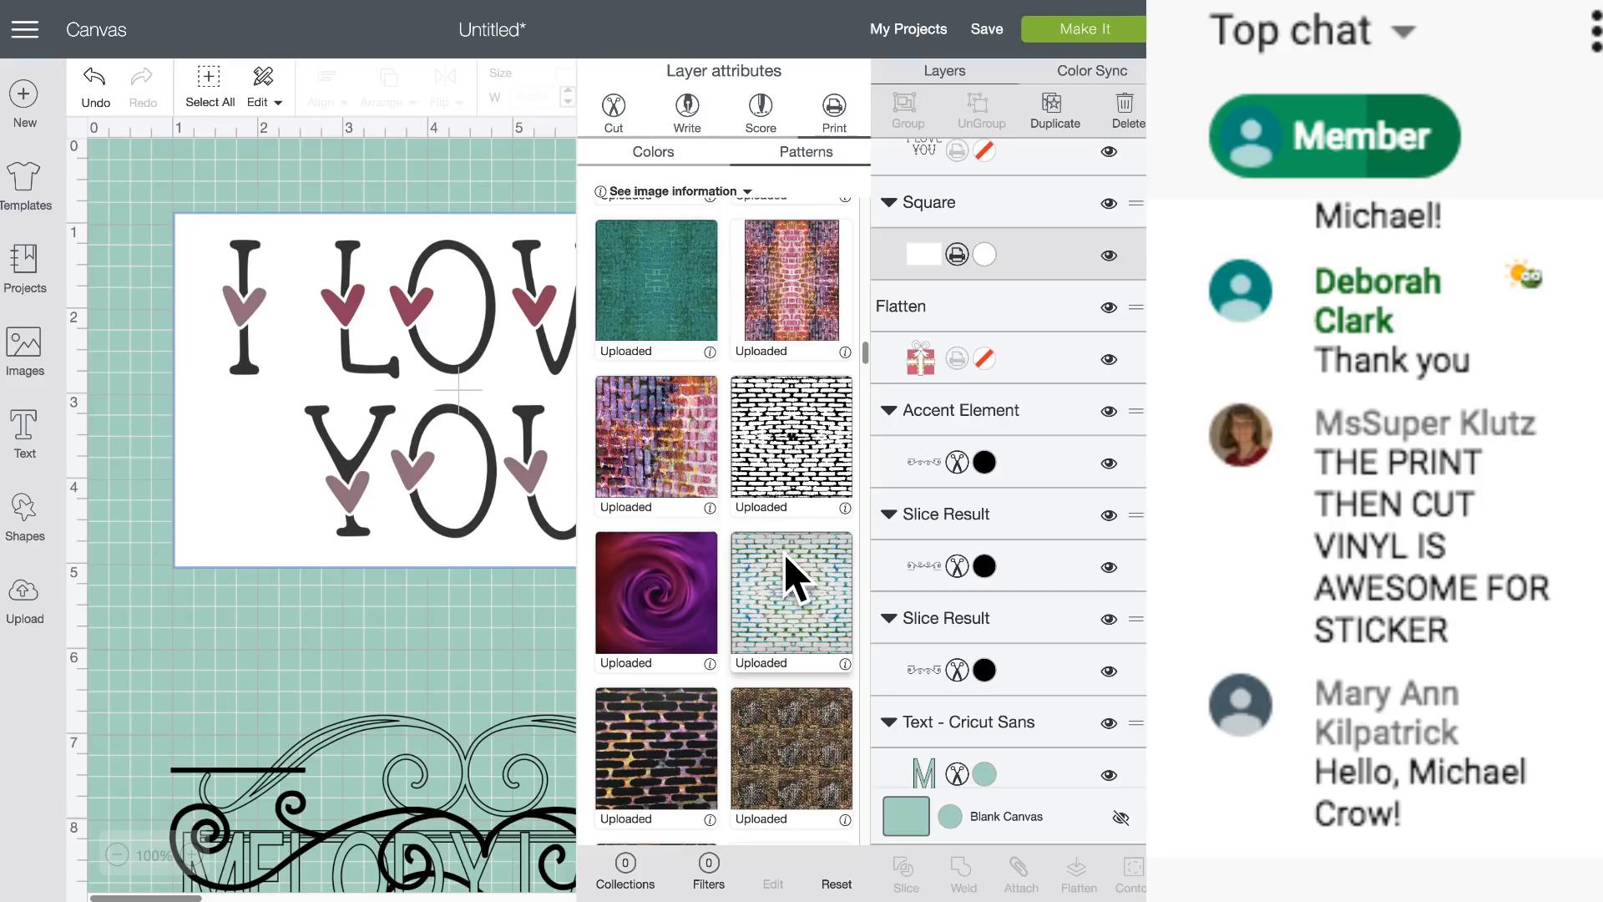
pyautogui.click(677, 325)
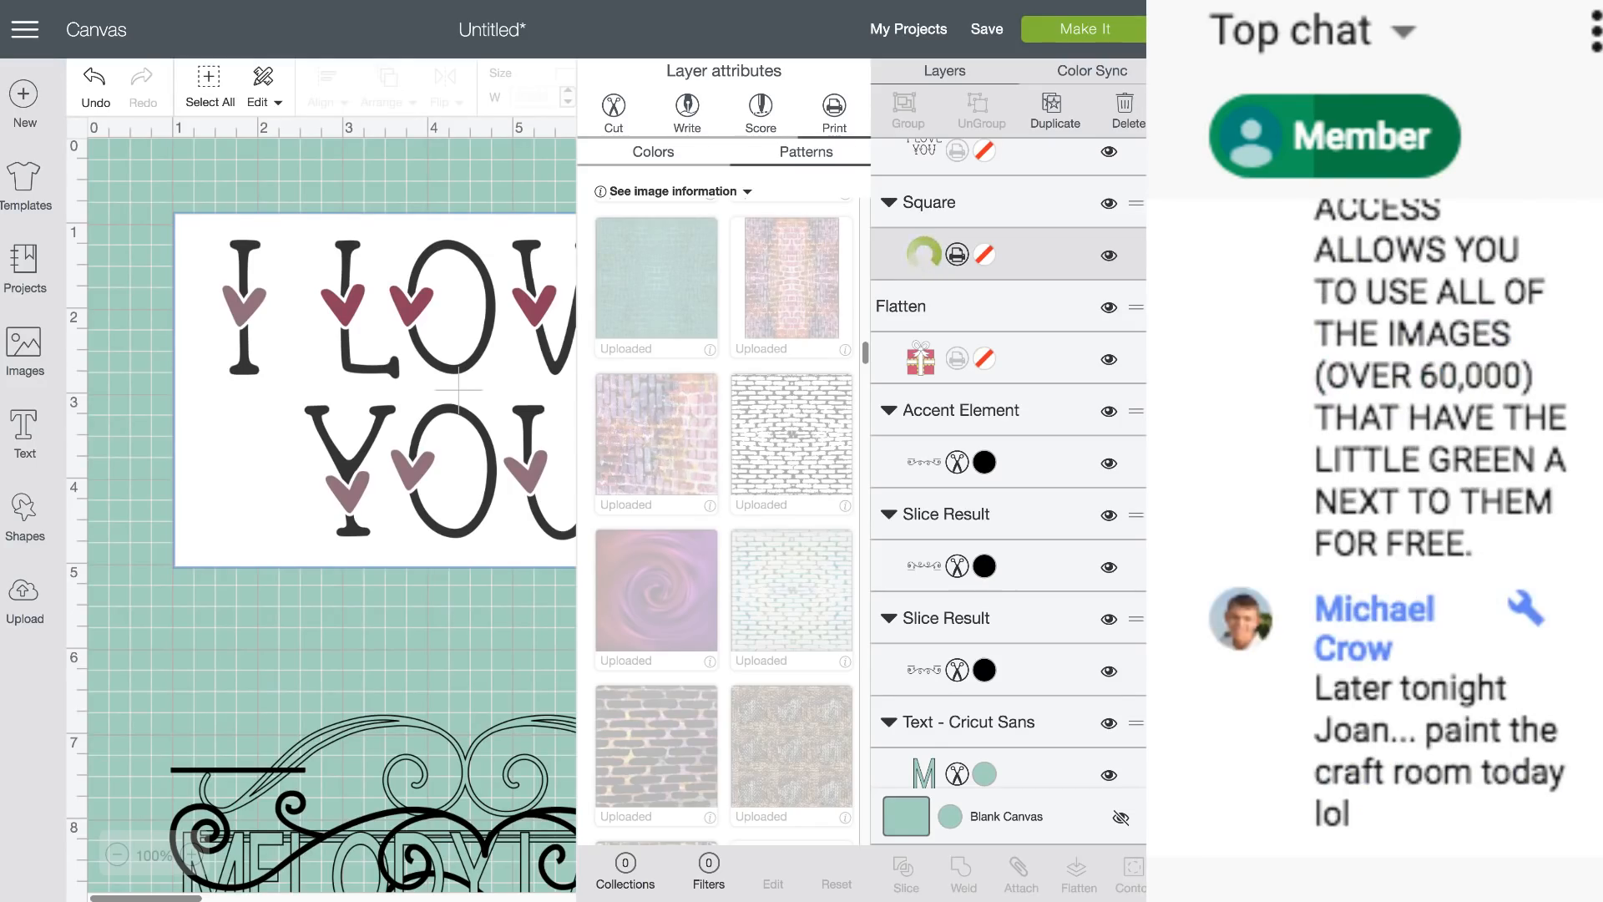
pyautogui.scroll(-3, 251, 627)
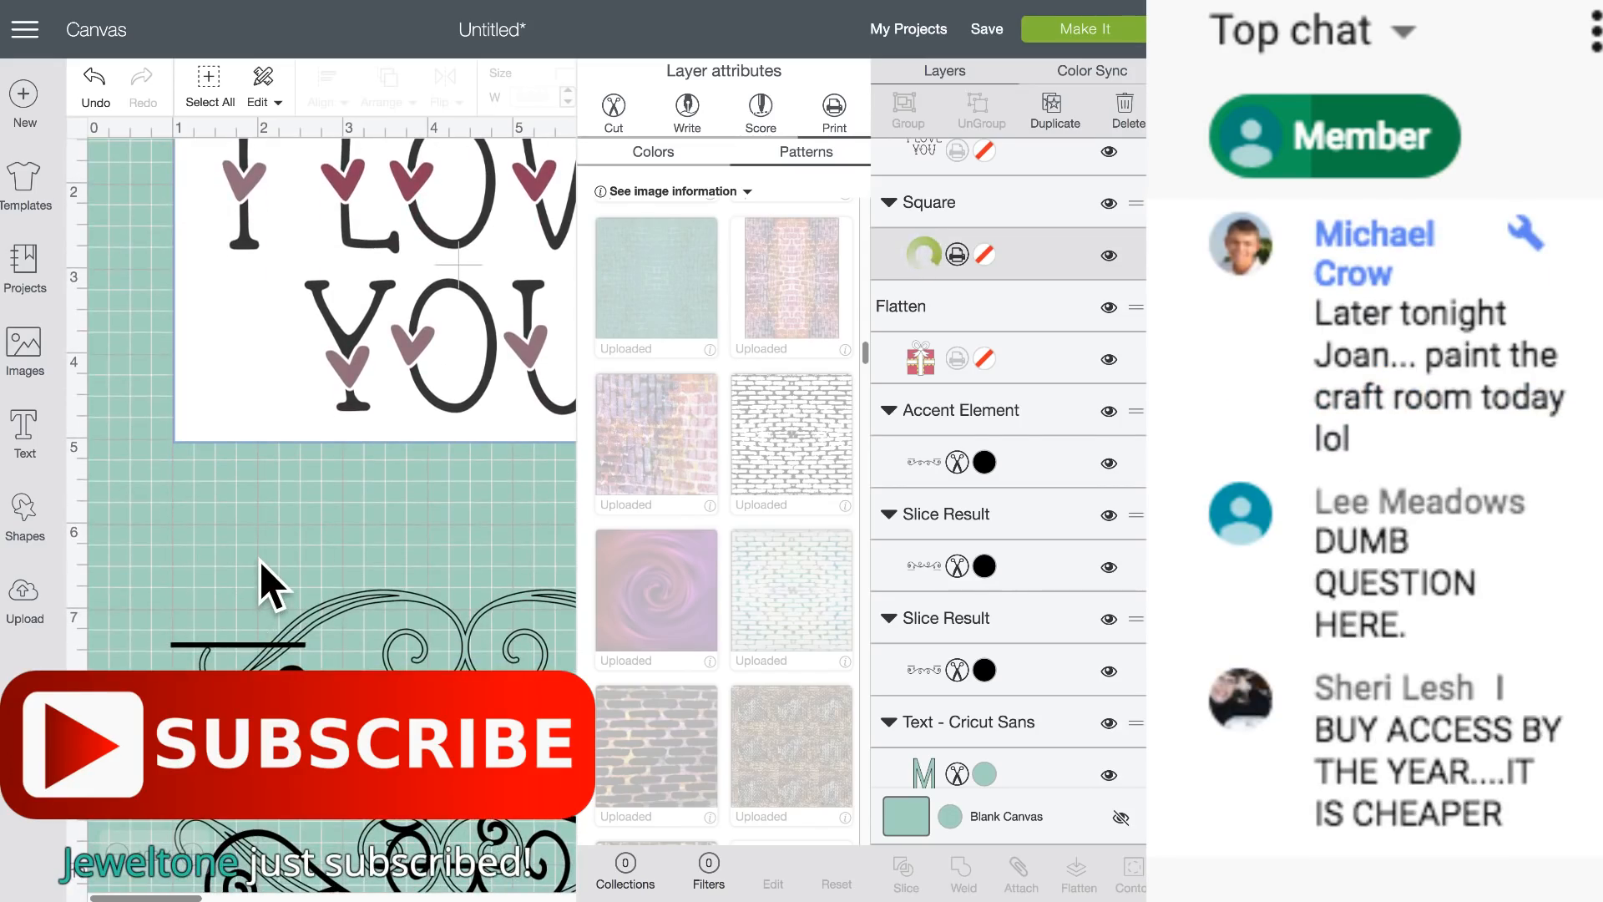
pyautogui.hscroll(5, 265, 578)
pyautogui.scroll(3, 265, 584)
pyautogui.hscroll(-3, 265, 585)
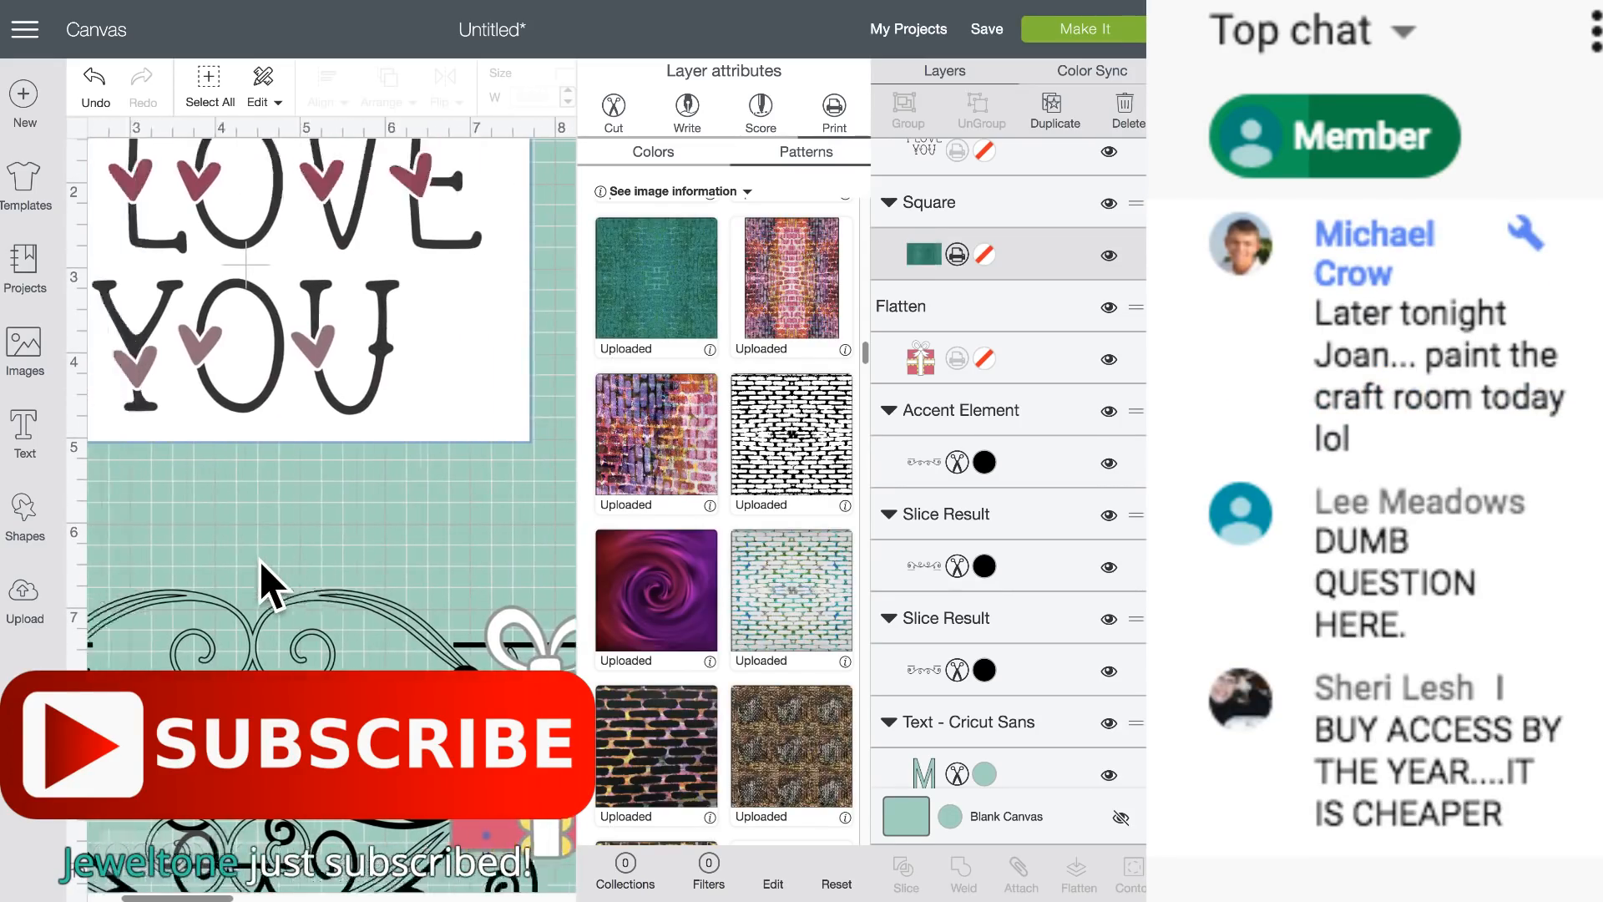
pyautogui.hscroll(1, 260, 568)
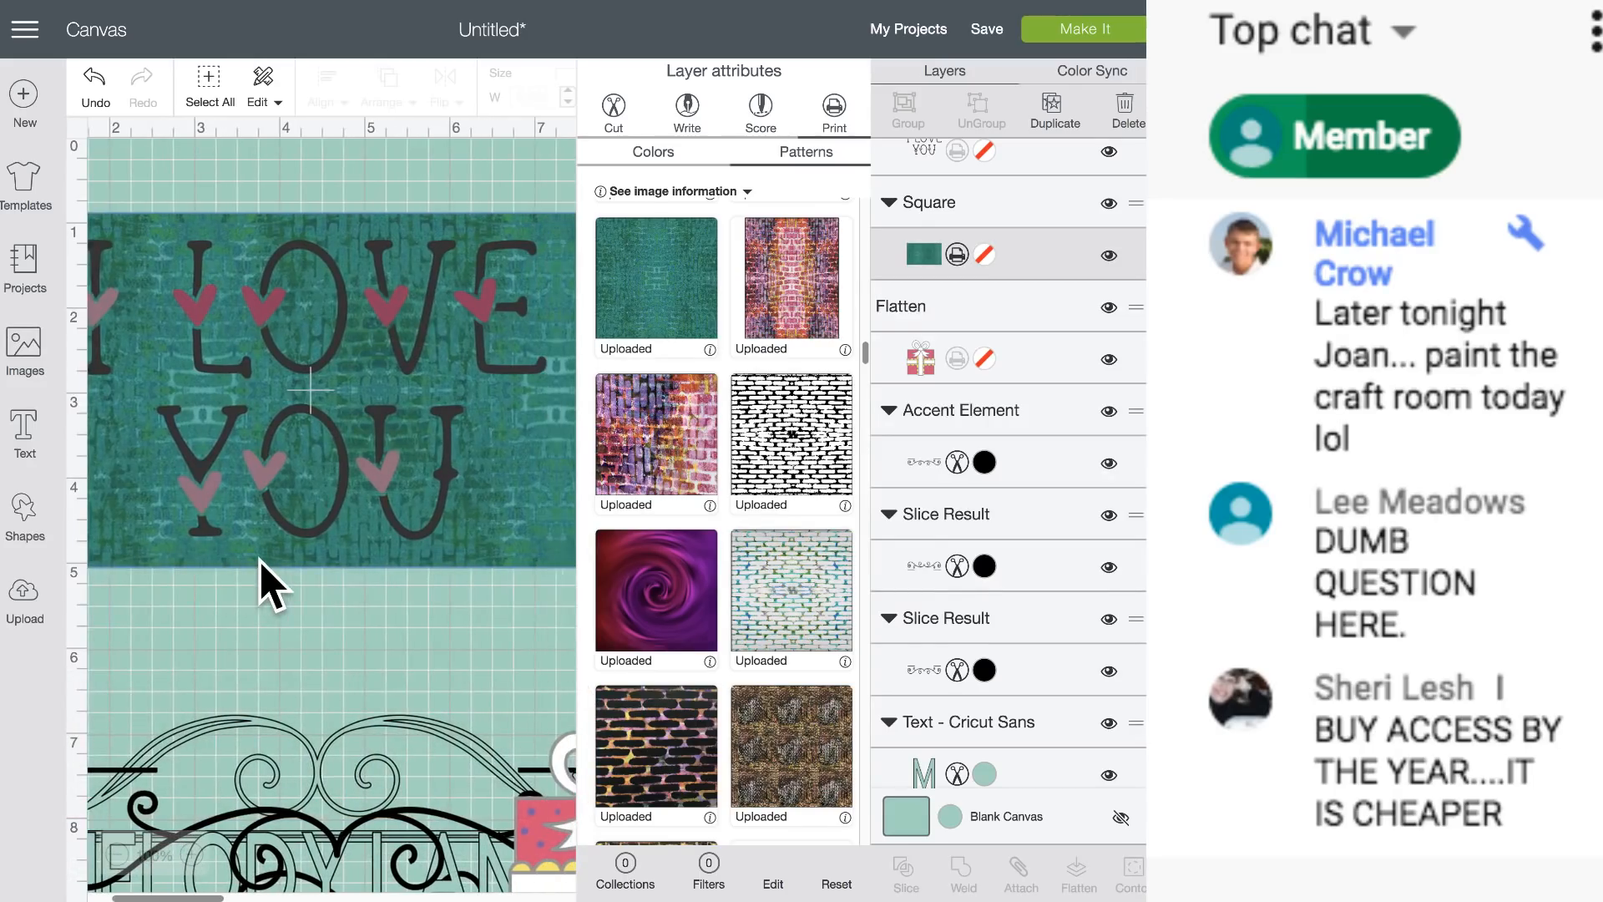
pyautogui.hscroll(-1, 286, 457)
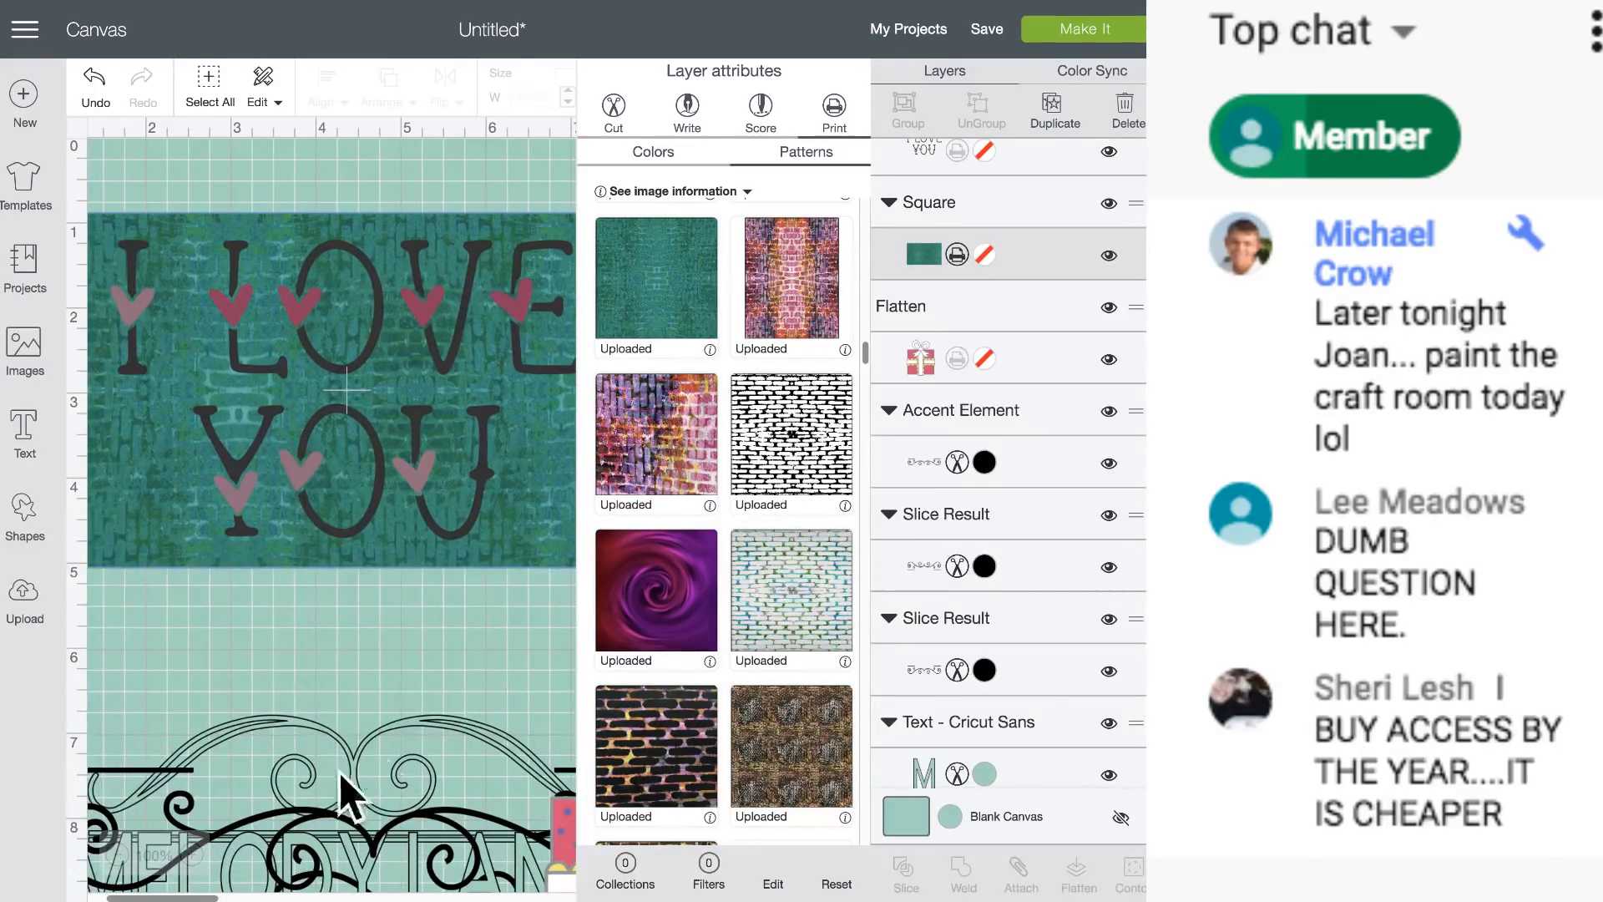
pyautogui.click(458, 666)
pyautogui.hscroll(-2, 389, 510)
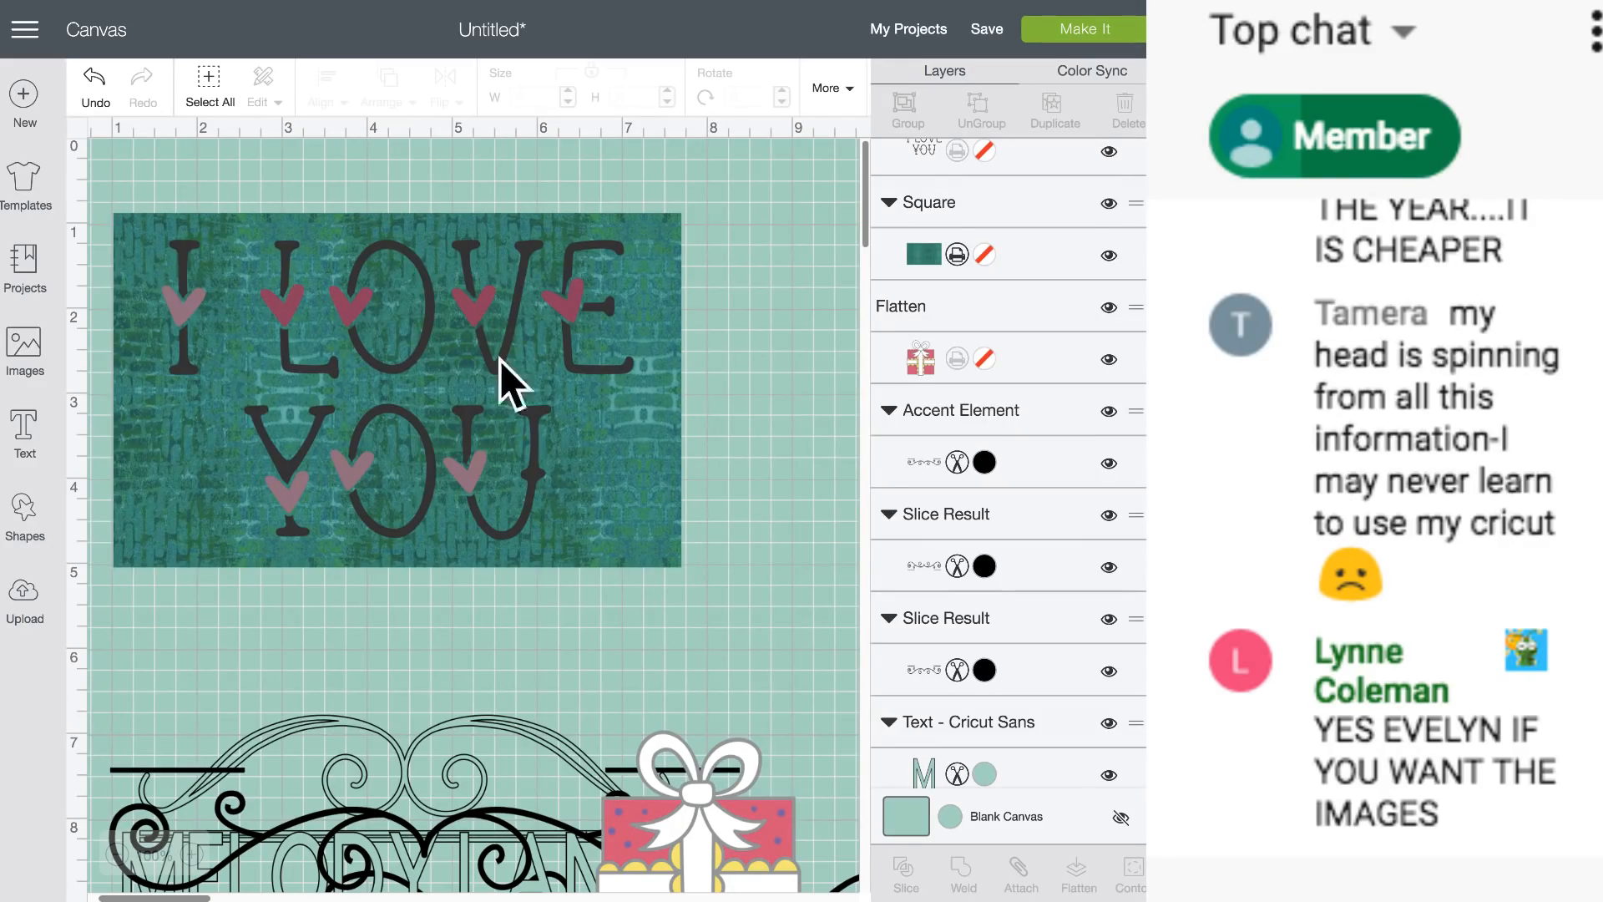
# Move the "I LOVE YOU" text off the patterned square and back onto it, and preview the project's mats before returning to the canvas.
pyautogui.moveTo(393, 358); pyautogui.dragTo(428, 566)
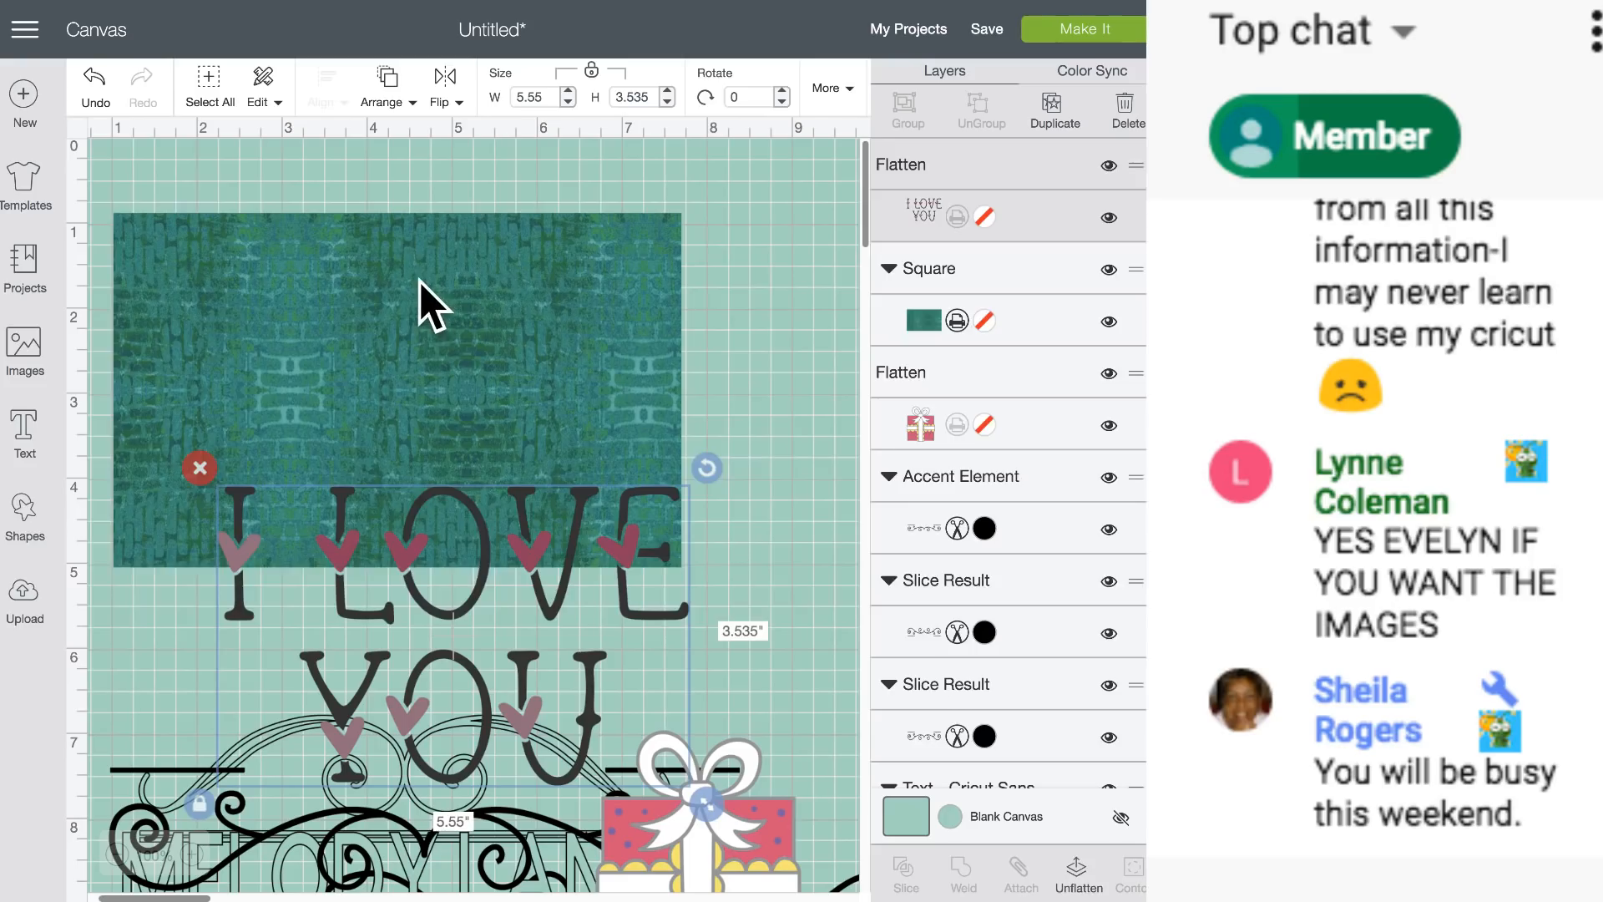
pyautogui.moveTo(419, 282); pyautogui.dragTo(446, 276)
pyautogui.moveTo(453, 585); pyautogui.dragTo(420, 332)
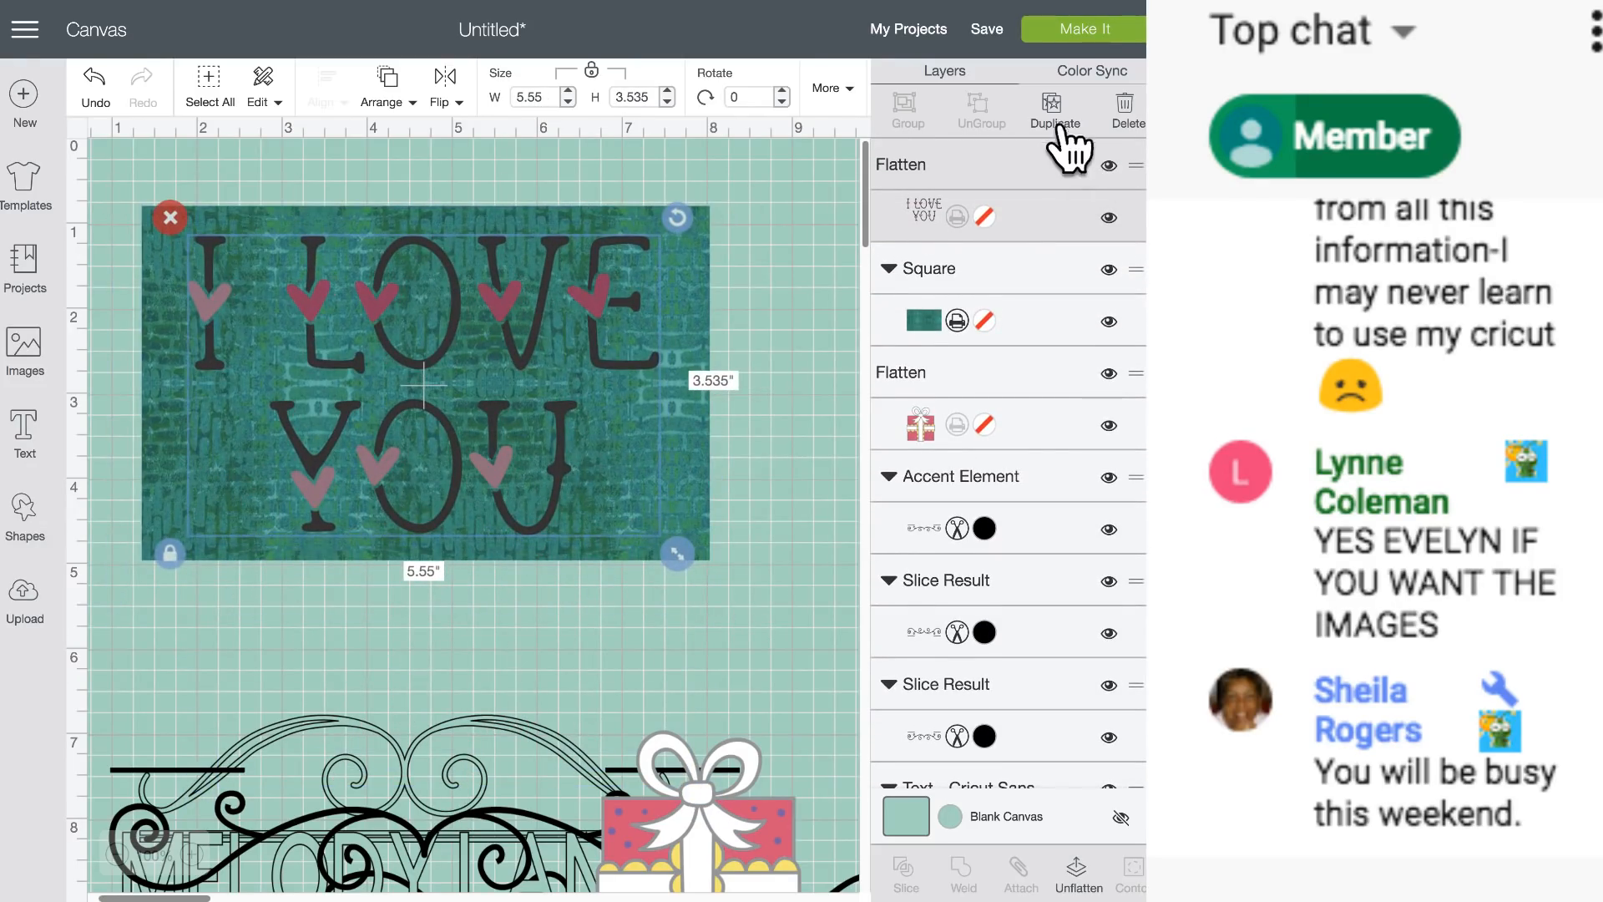
pyautogui.click(1062, 33)
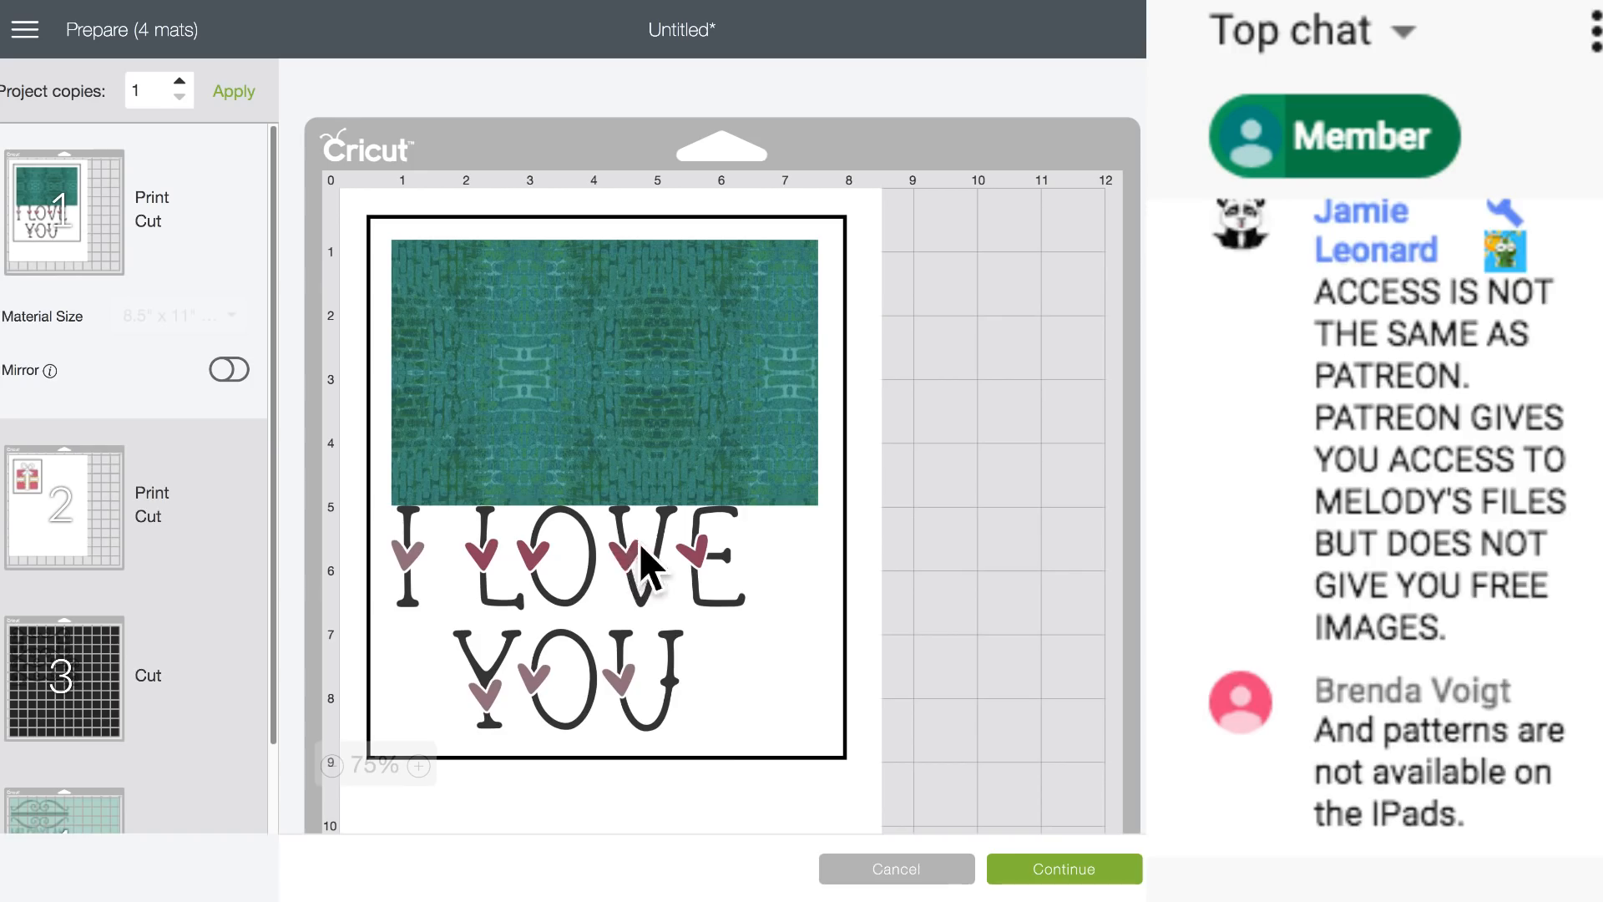
pyautogui.click(900, 872)
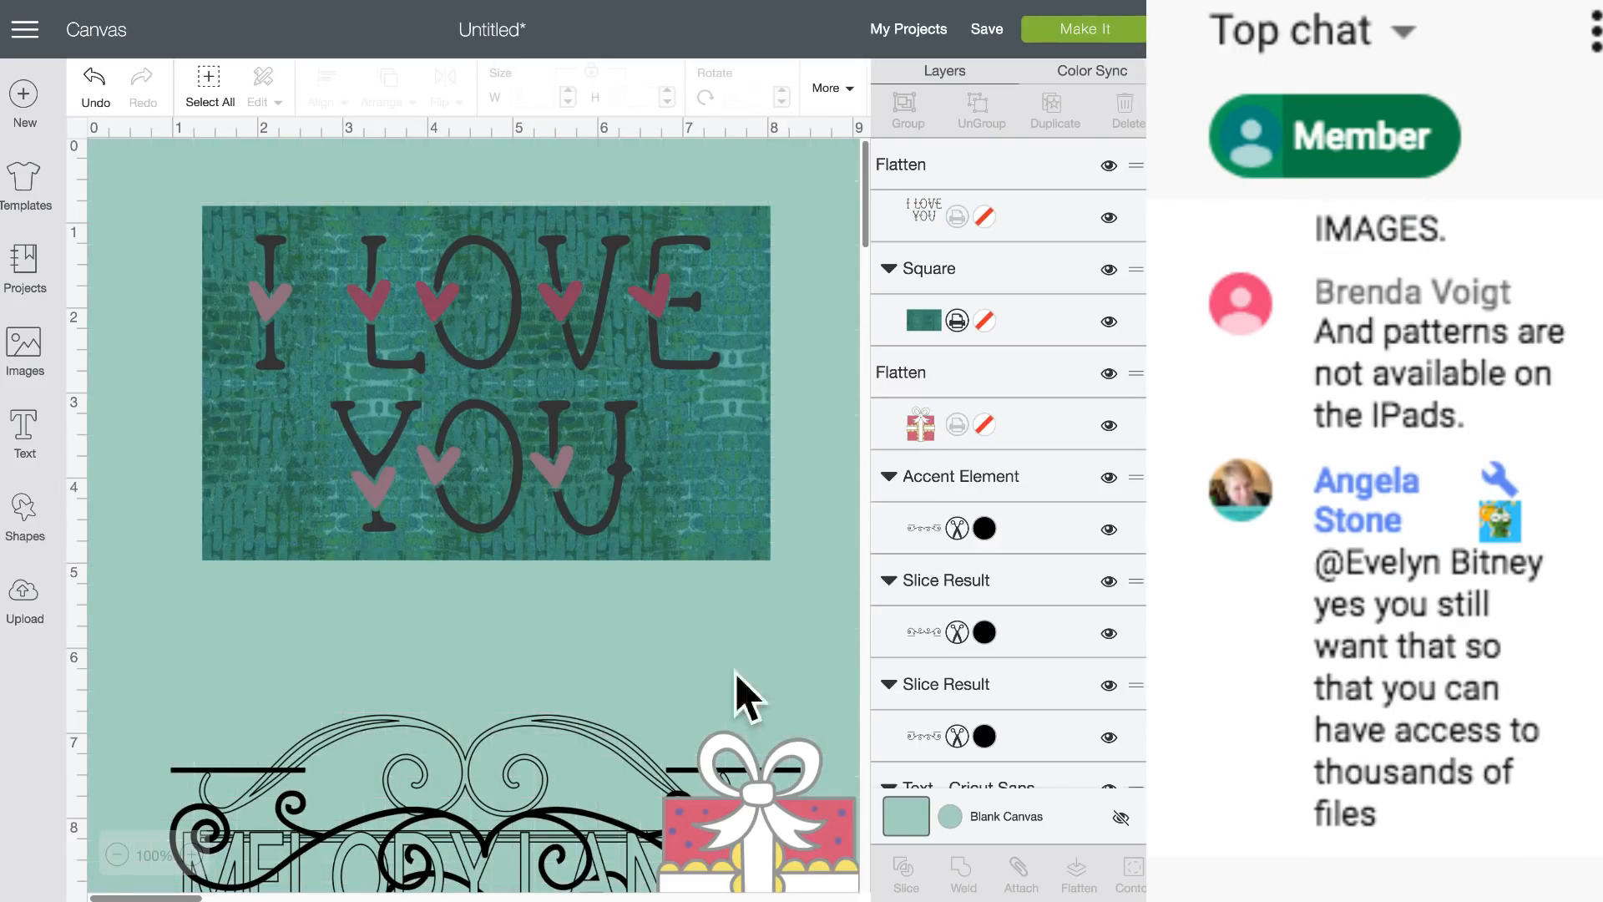
# Flatten the "I LOVE YOU" text together with the patterned square and preview the project's mats again.
pyautogui.moveTo(215, 155); pyautogui.dragTo(663, 447)
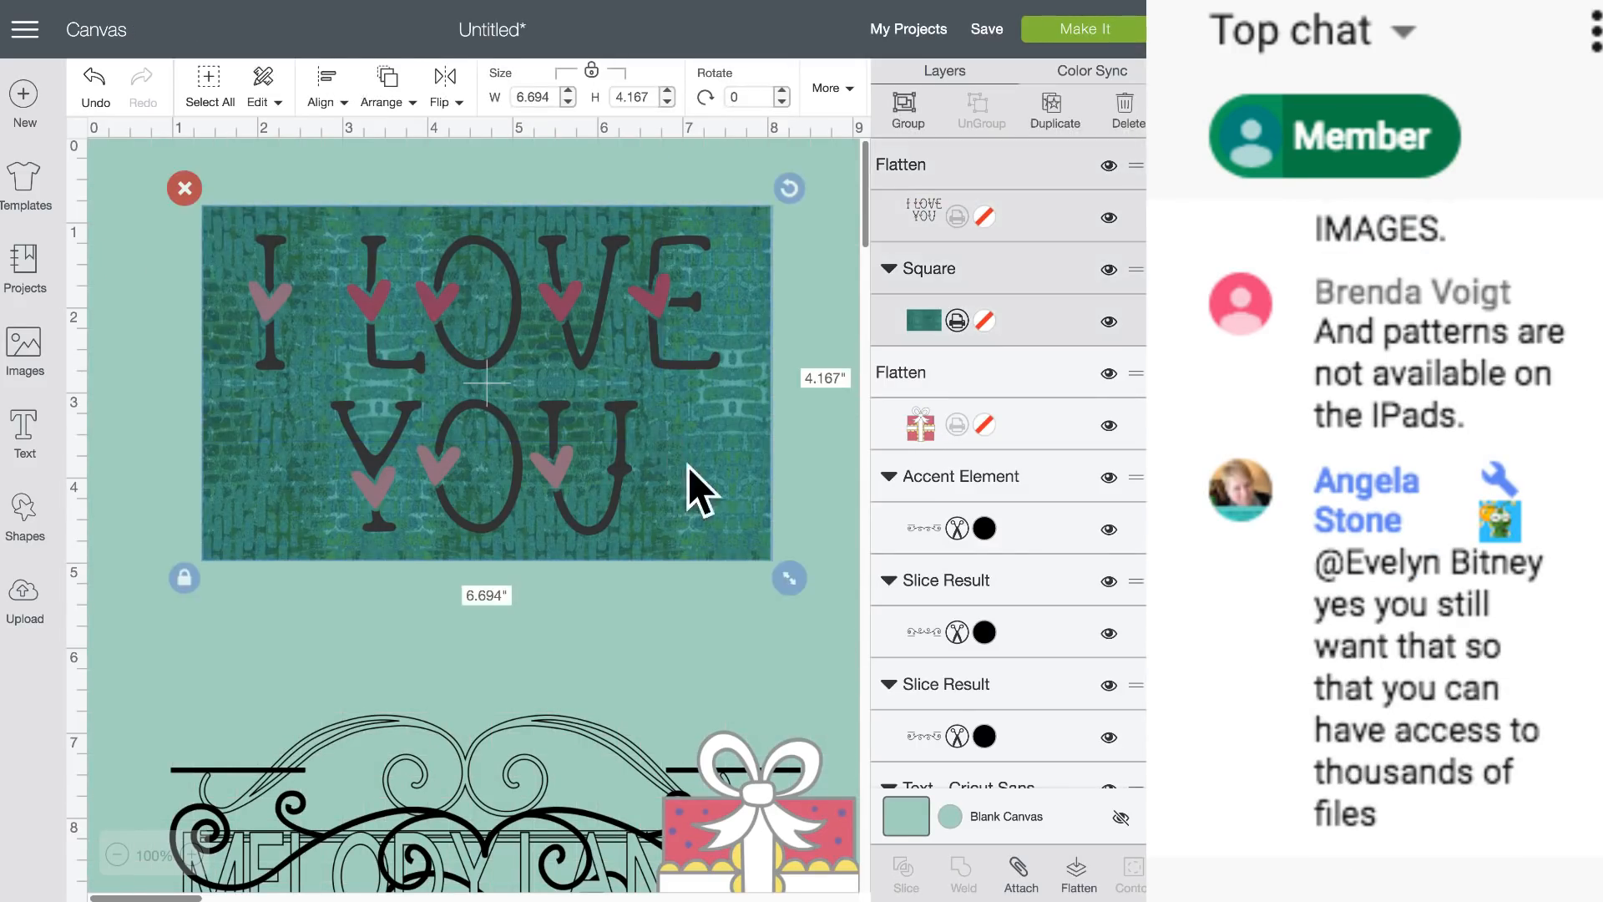
pyautogui.rightClick(1083, 881)
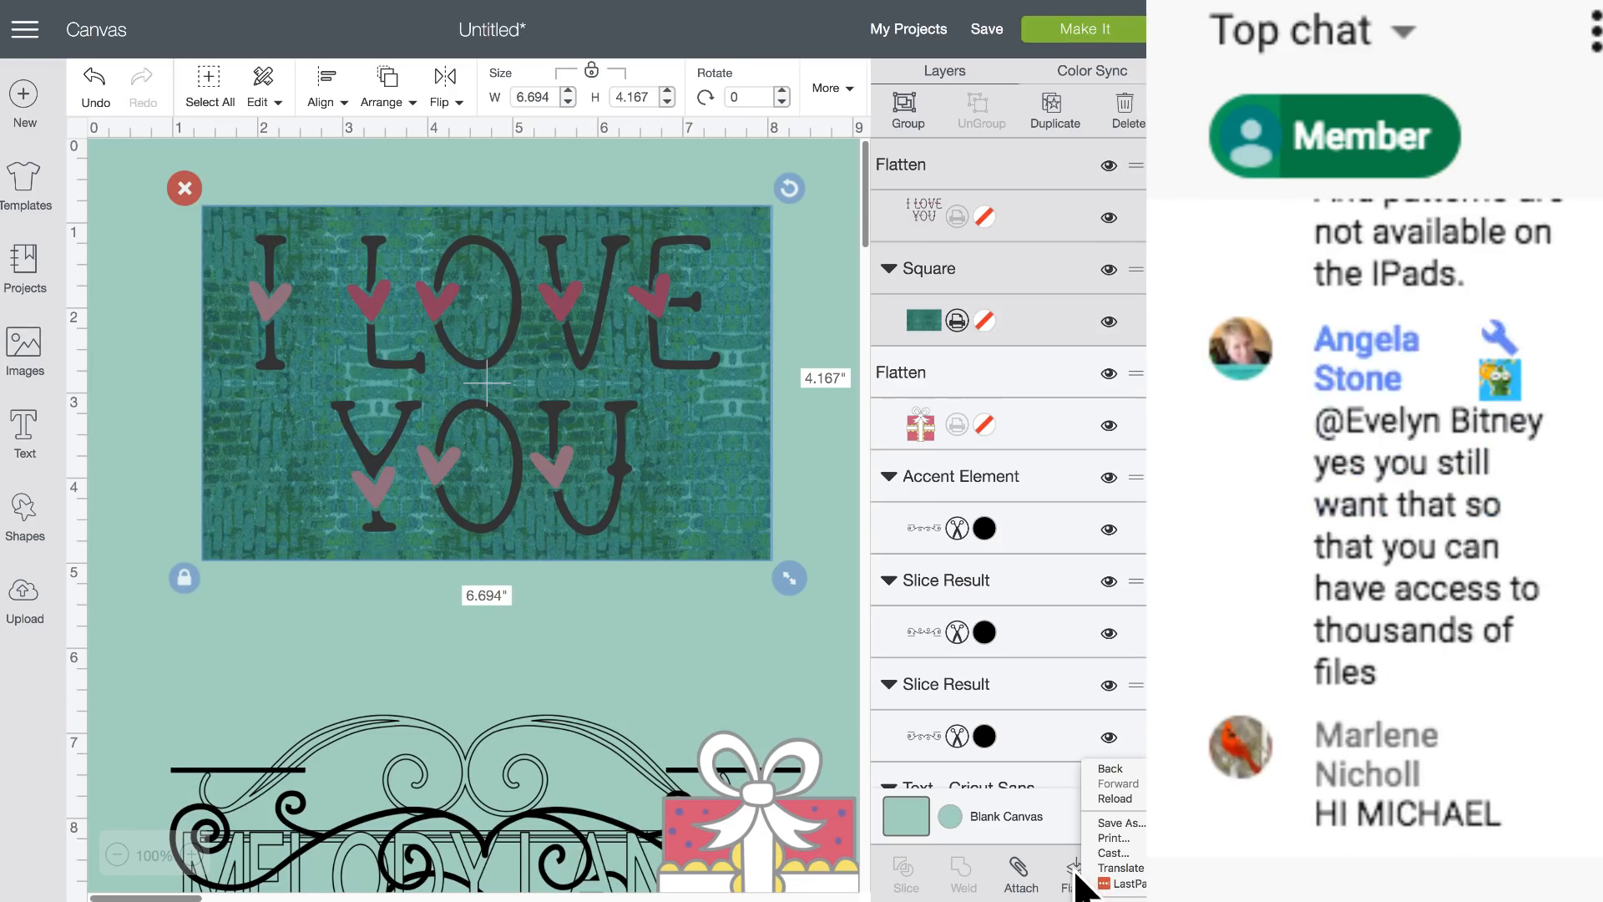
pyautogui.click(1076, 875)
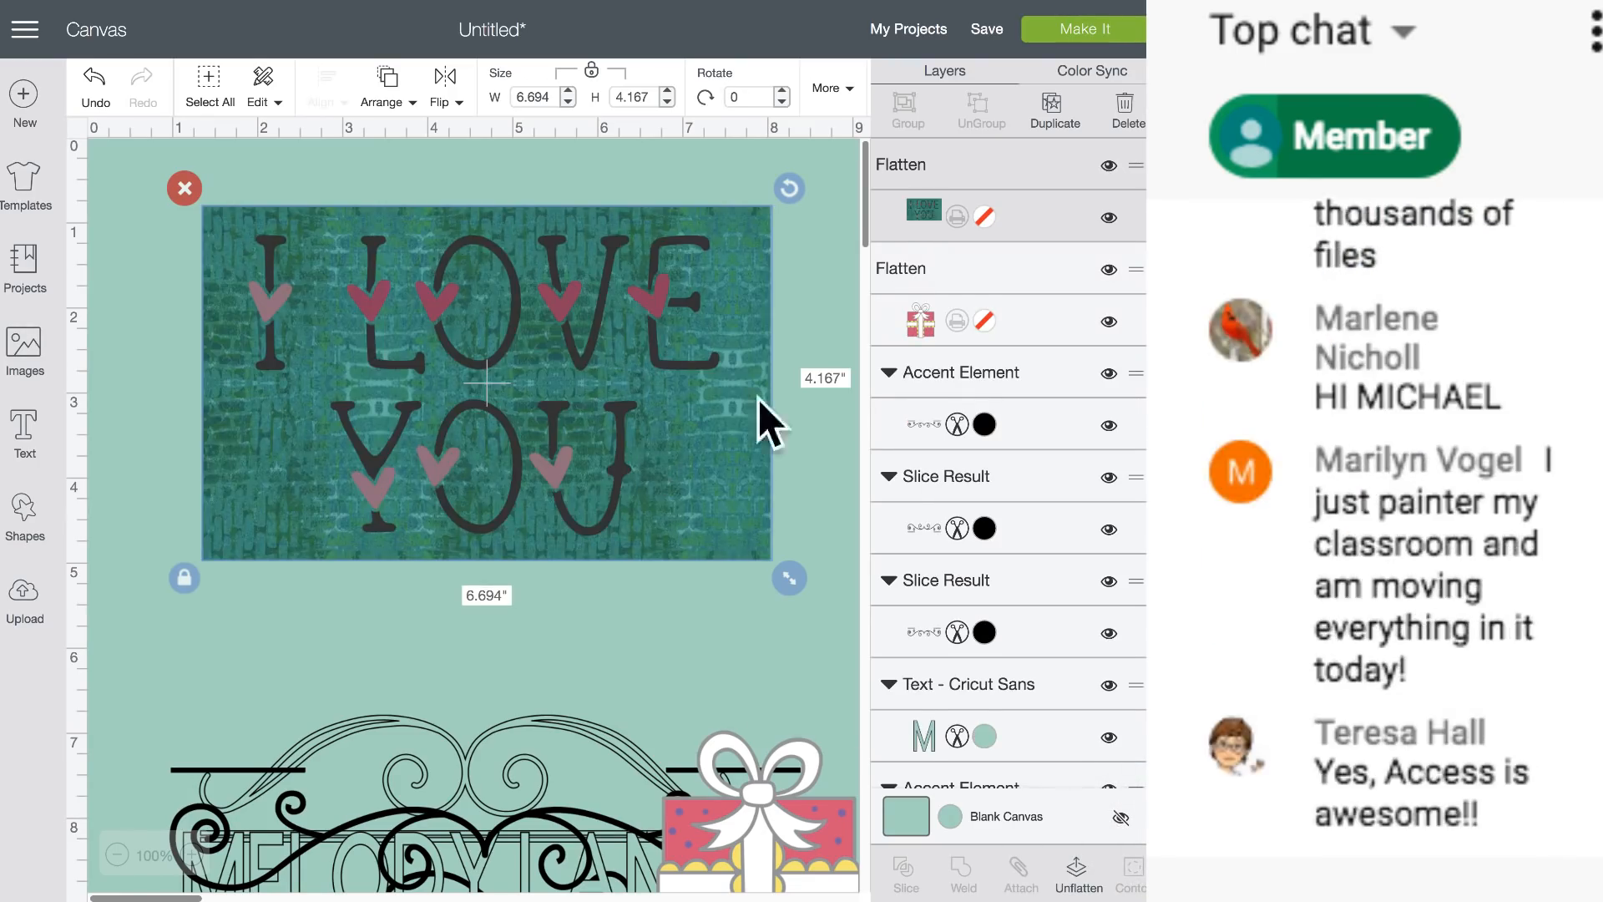
pyautogui.click(1087, 30)
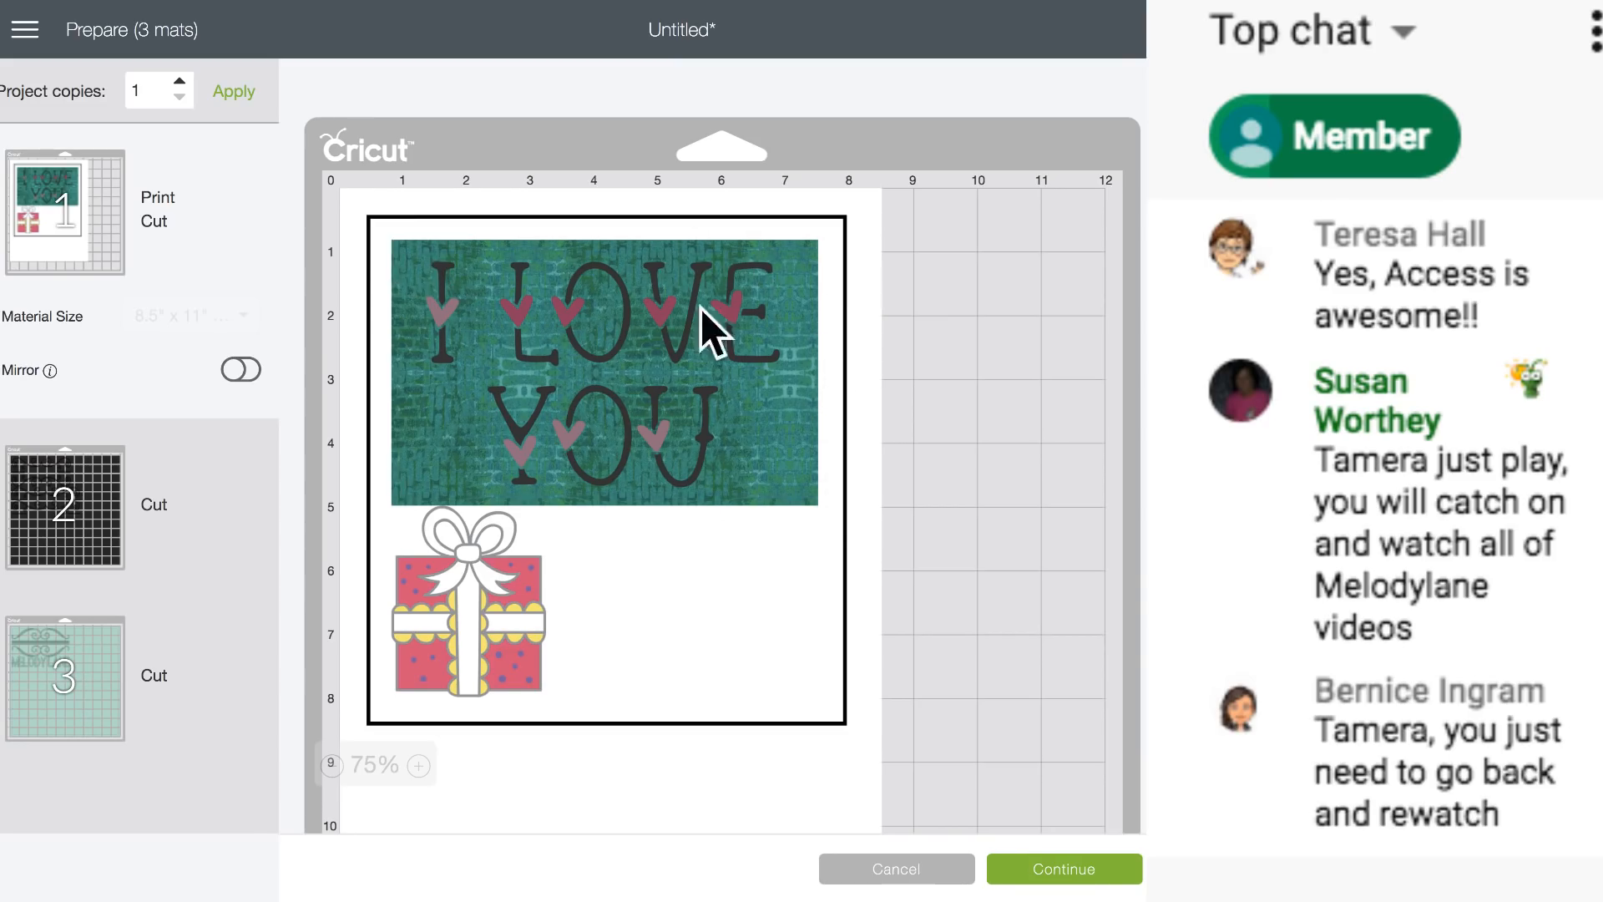
pyautogui.click(896, 869)
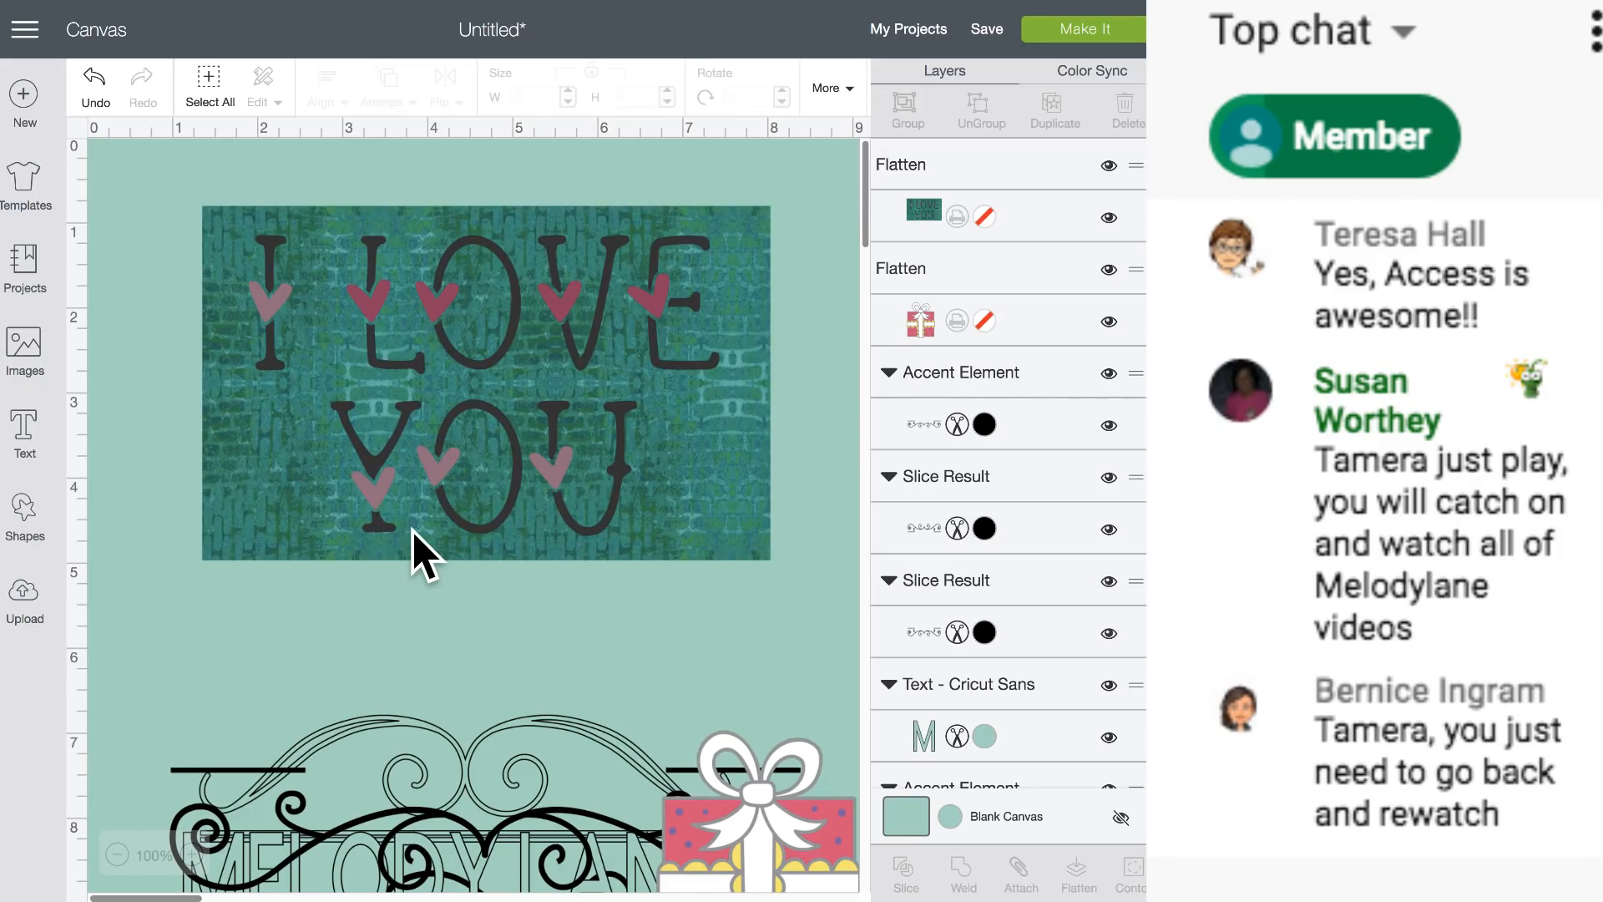
# Move the patterned "I LOVE YOU" image down, place the gift in the empty area above it and open the gift's layer attributes.
pyautogui.moveTo(389, 416); pyautogui.dragTo(363, 884)
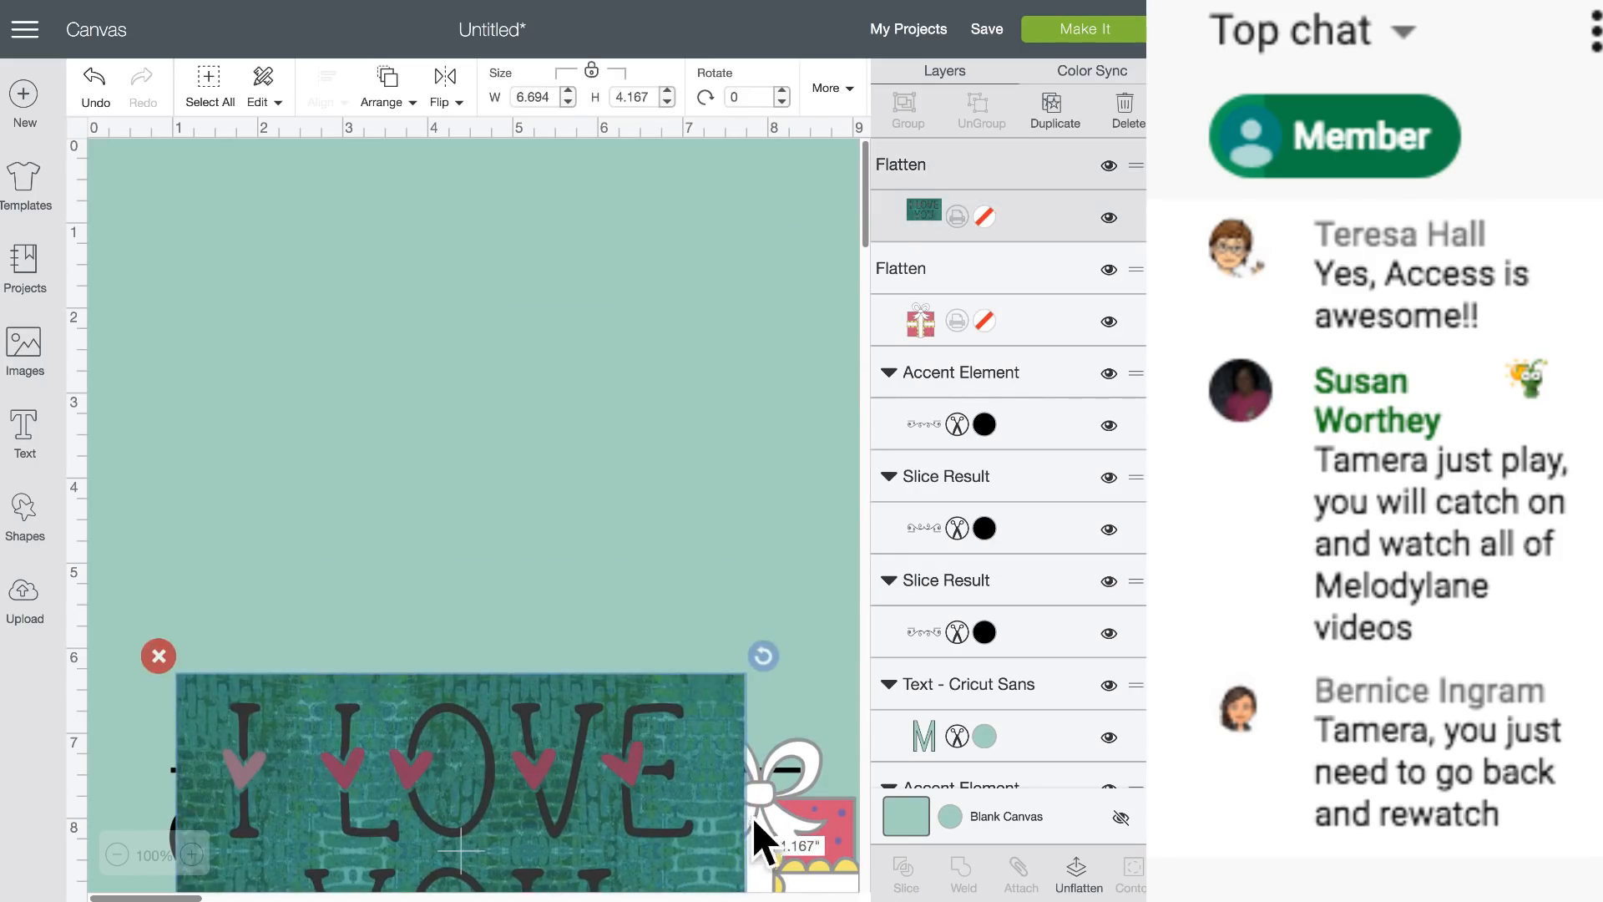
pyautogui.moveTo(756, 839); pyautogui.dragTo(473, 409)
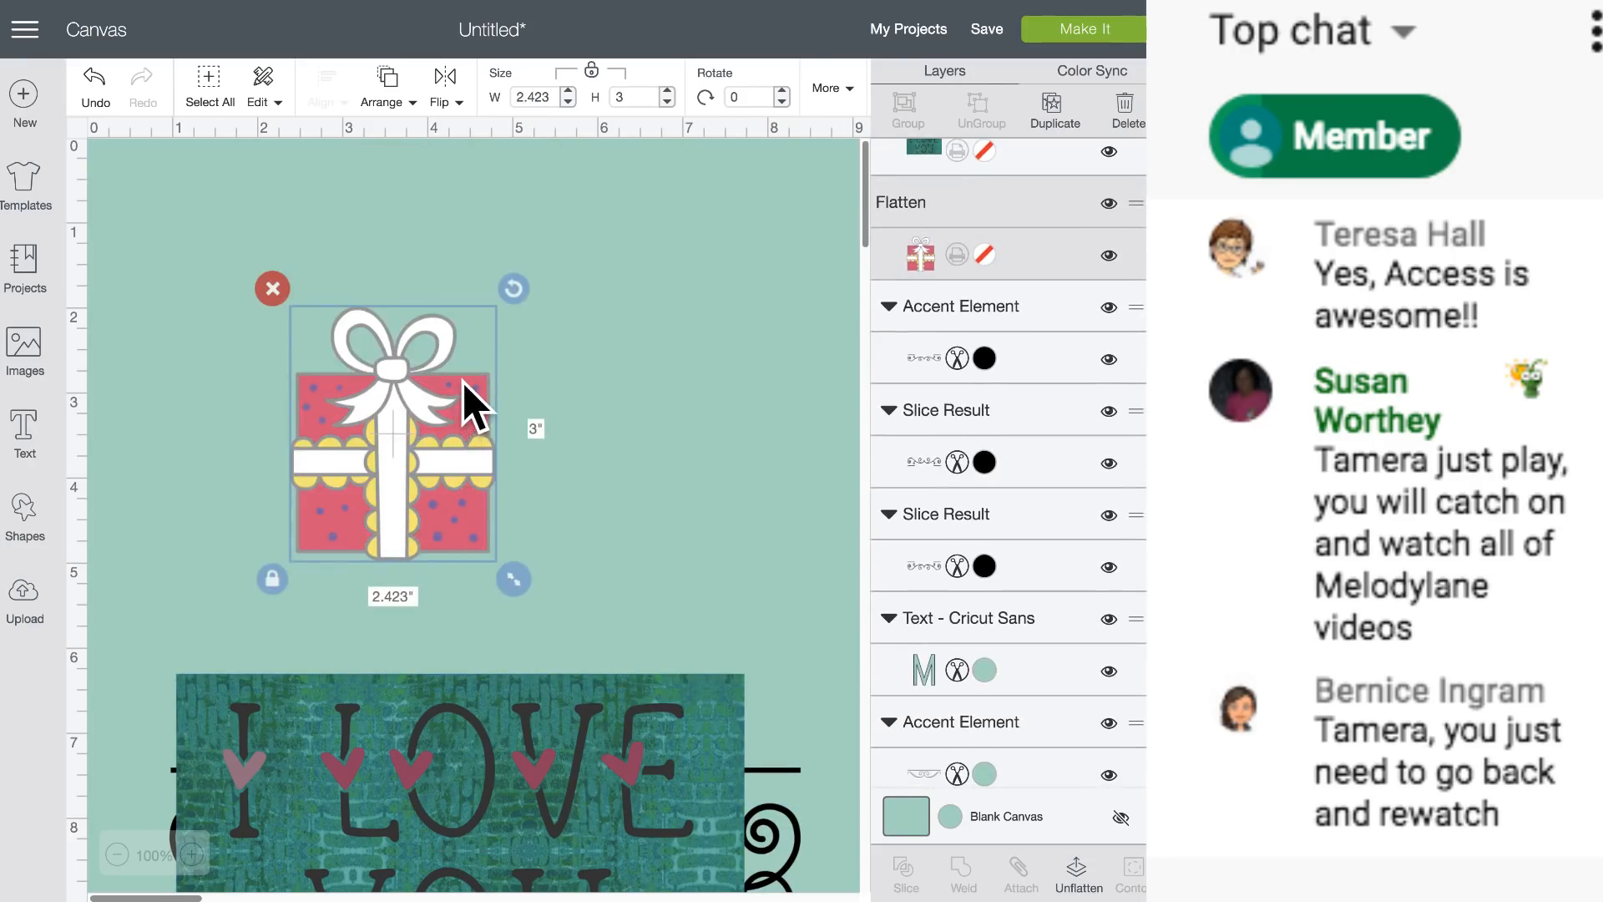
pyautogui.click(983, 261)
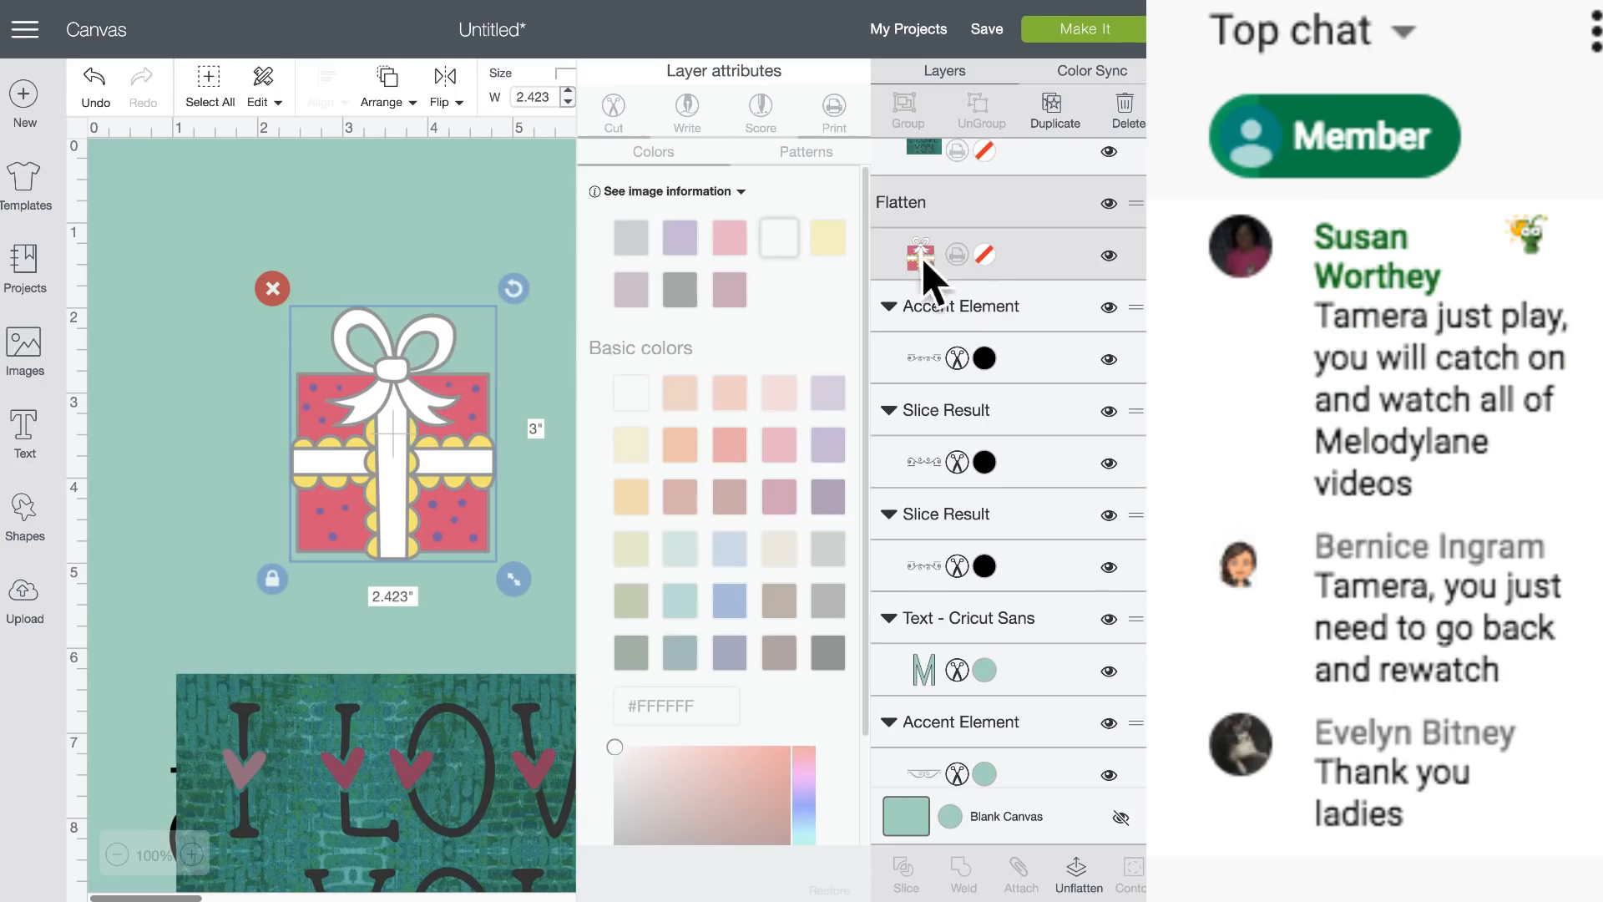
# Filter the image library to Multi-Layer and insert the "friends forever" and sitting cat images.
pyautogui.click(33, 342)
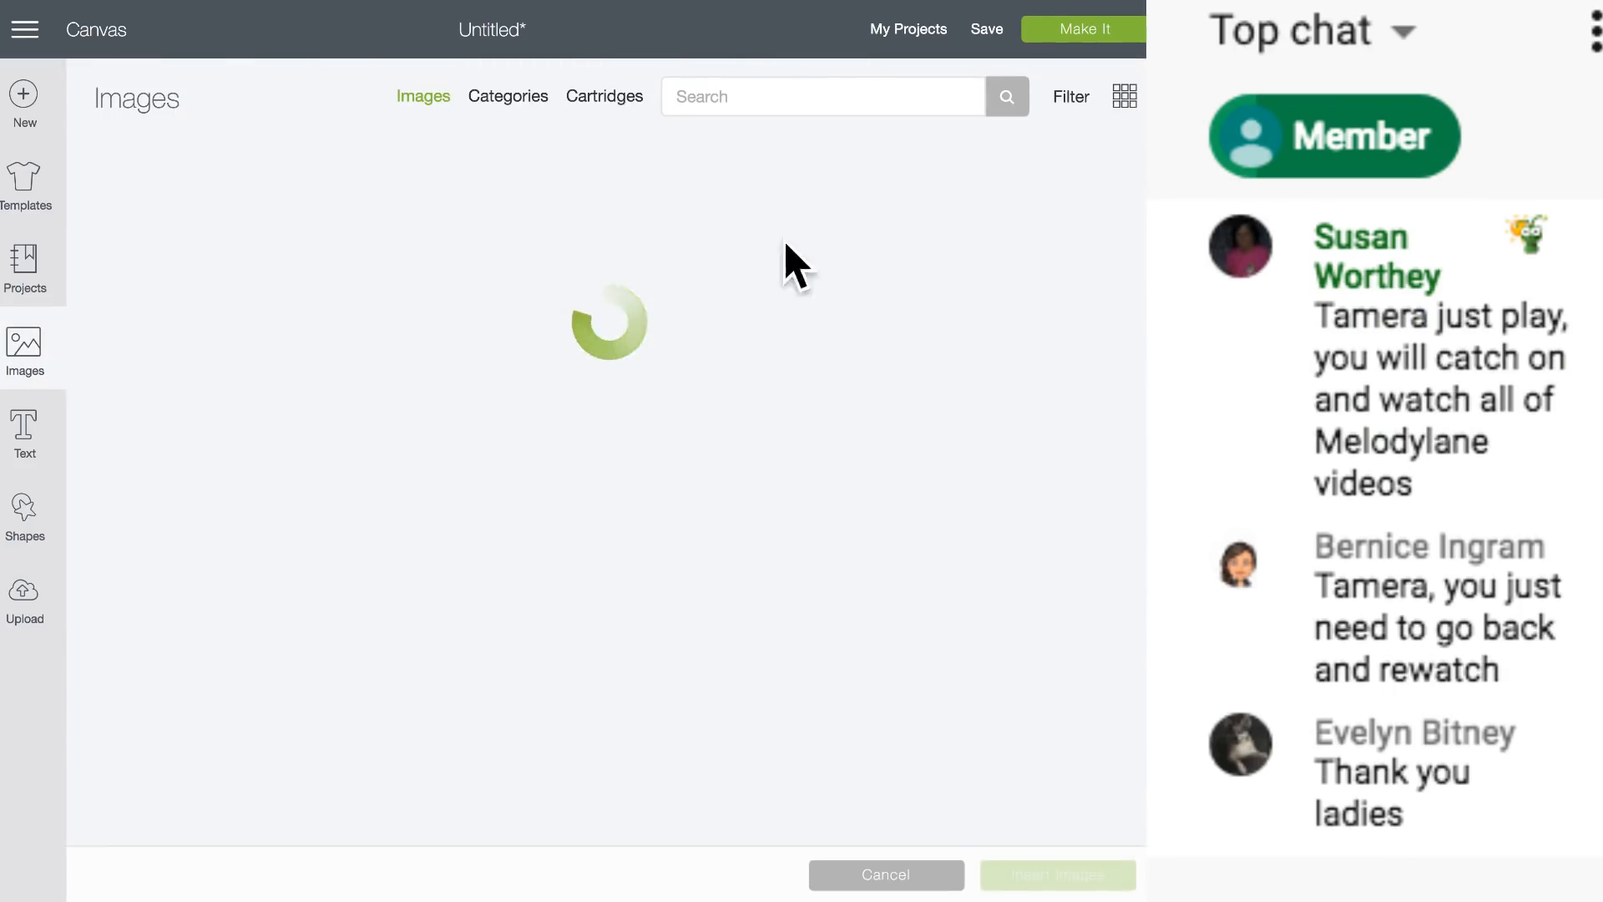
pyautogui.click(1073, 98)
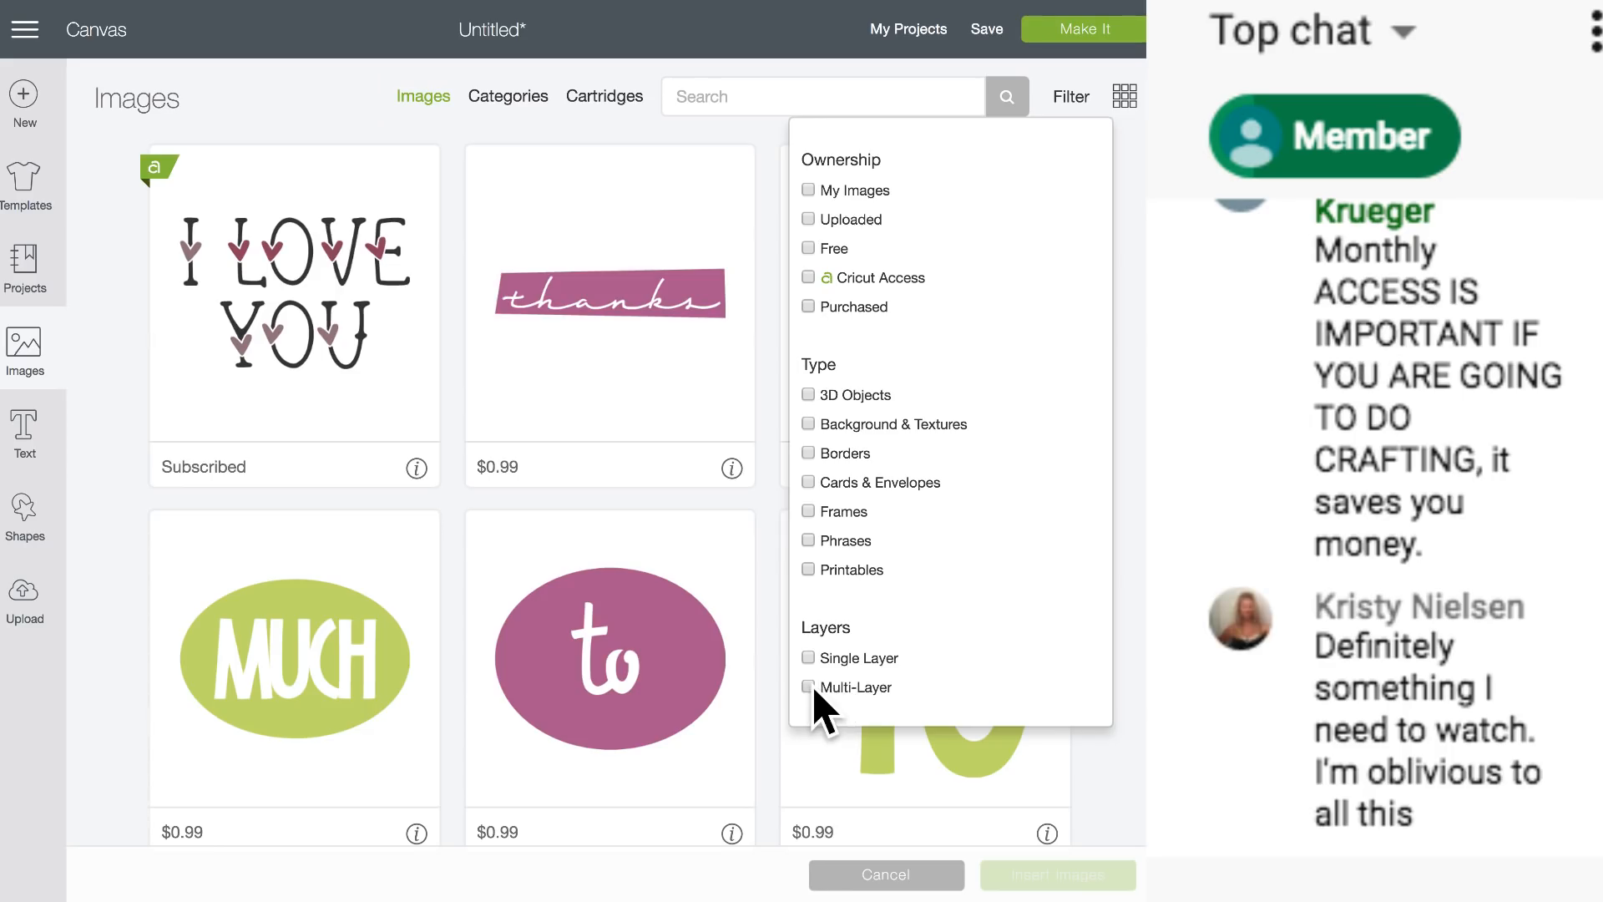
pyautogui.click(807, 687)
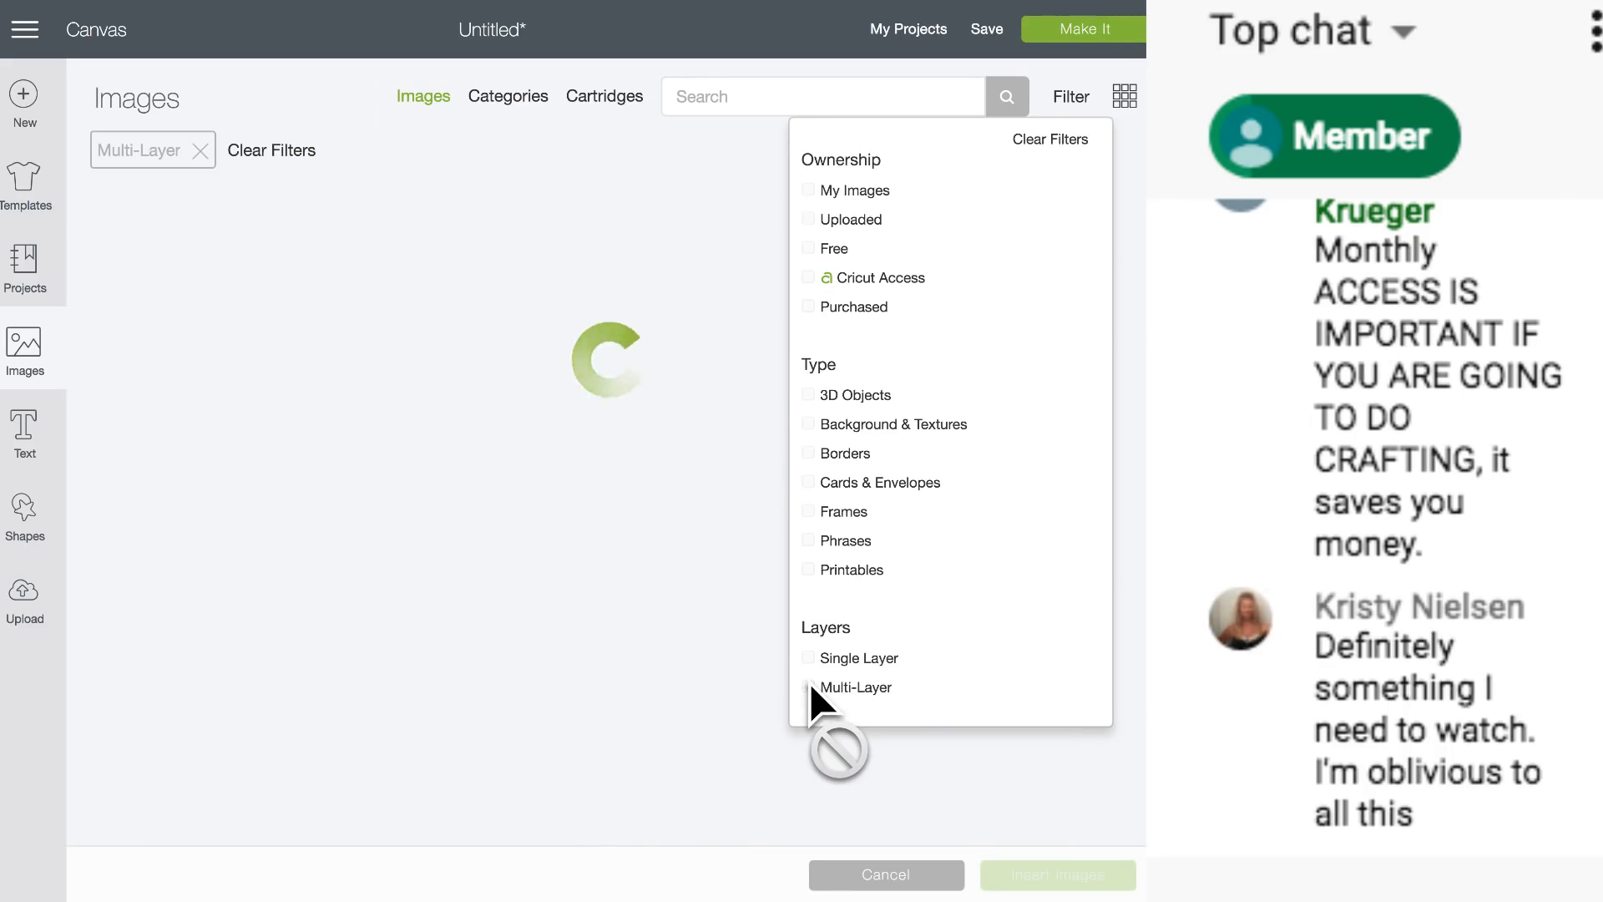
pyautogui.scroll(-5, 644, 637)
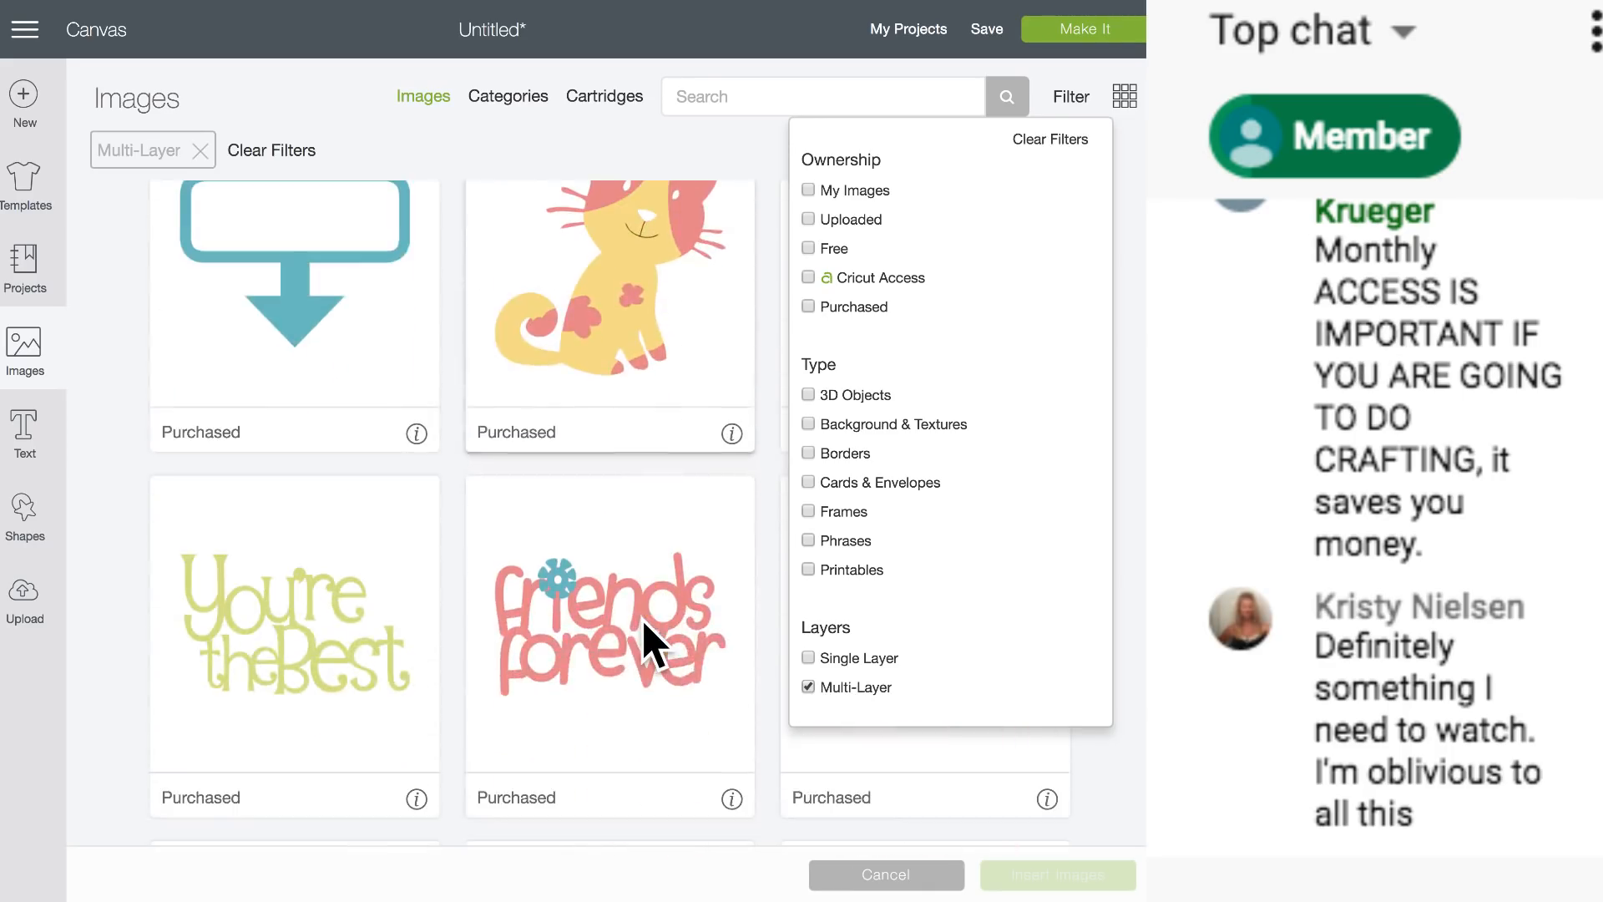
pyautogui.click(651, 641)
pyautogui.scroll(2, 716, 423)
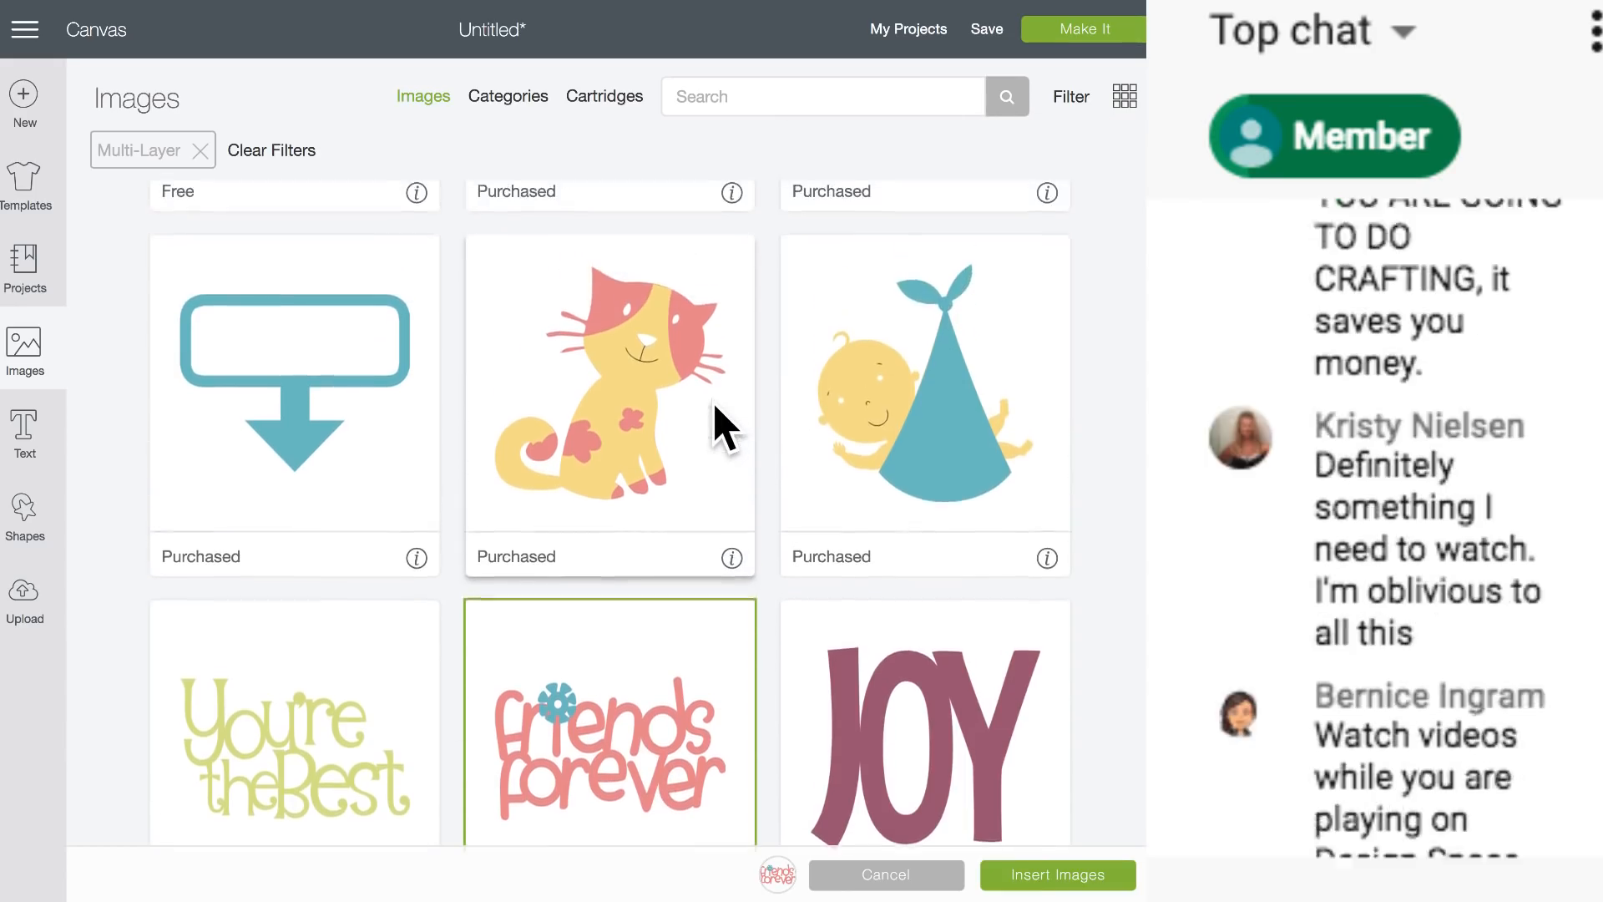
pyautogui.click(641, 457)
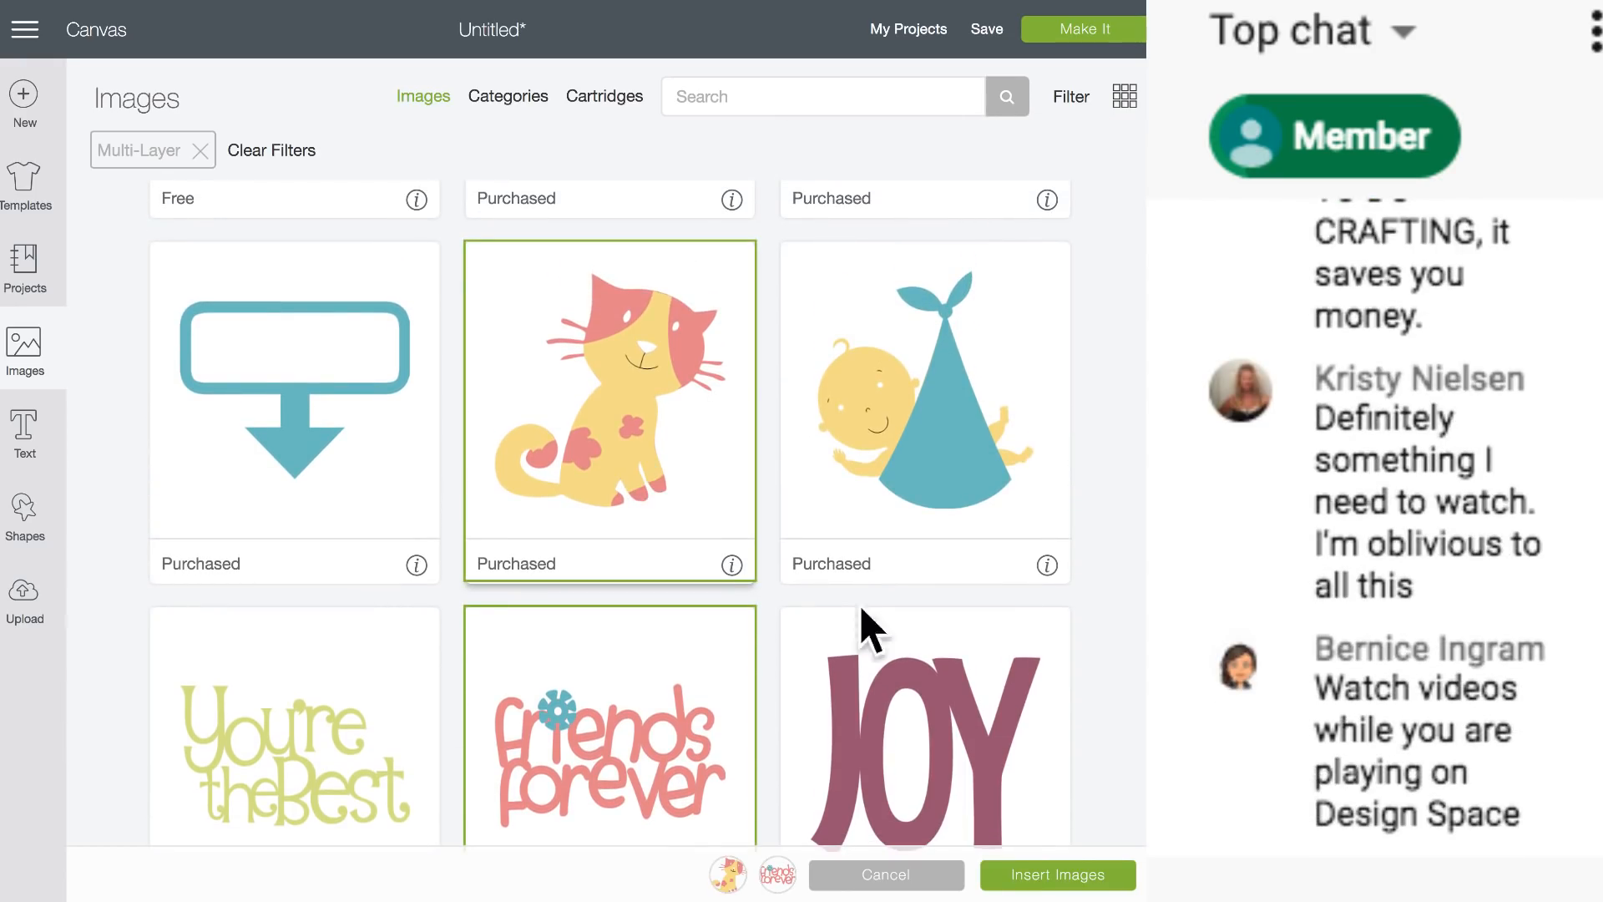
pyautogui.click(1050, 874)
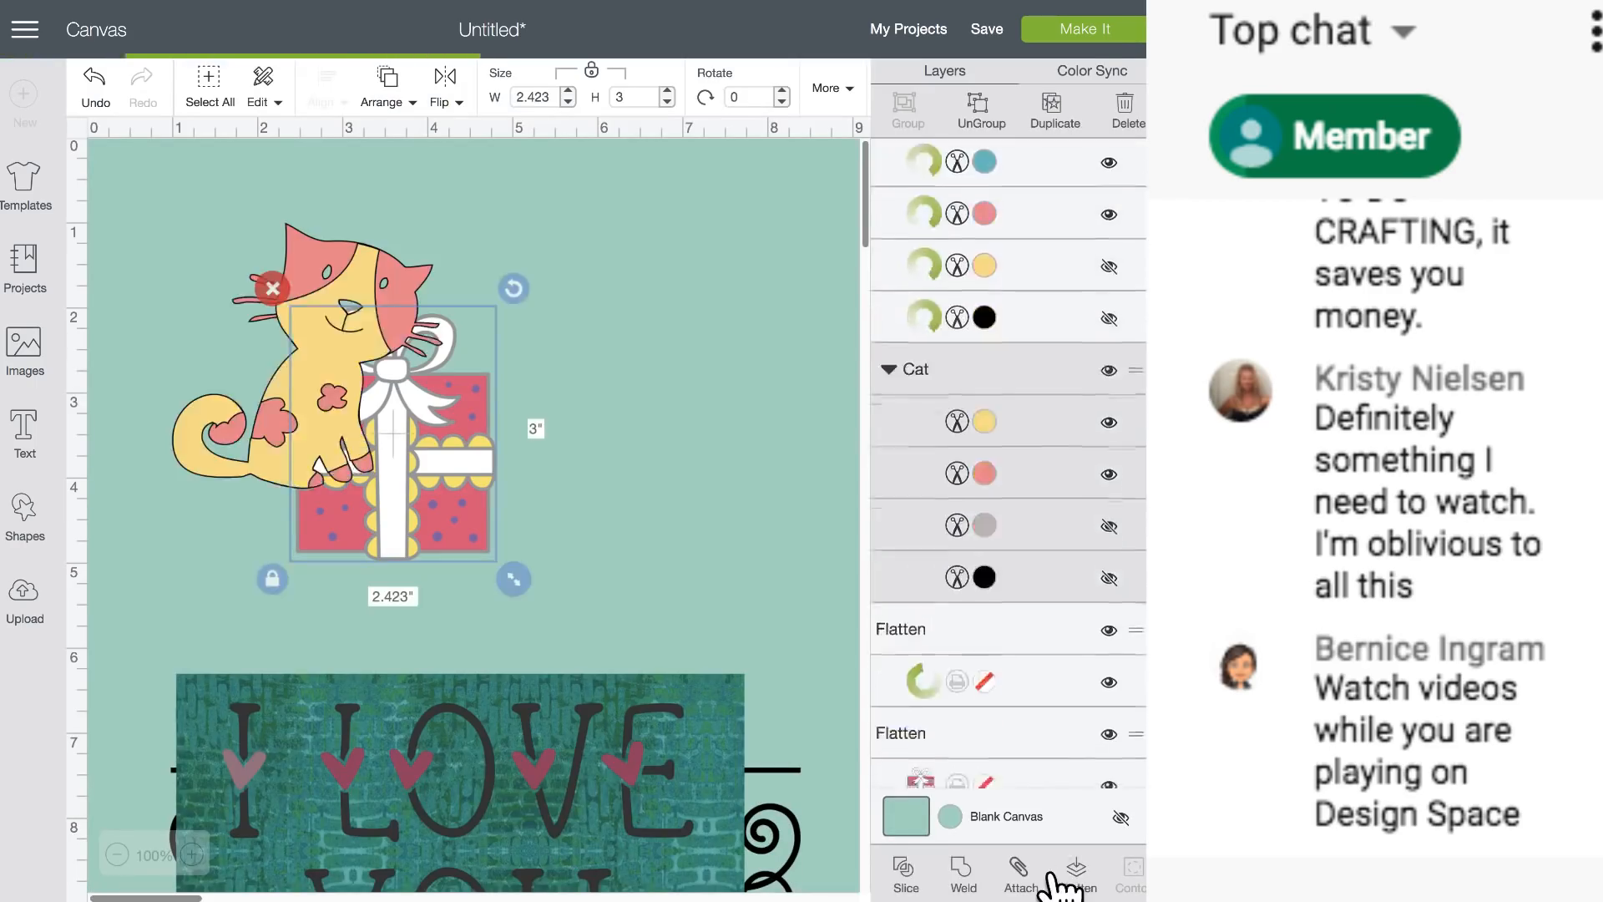
# Delete the "friends forever" image, move the cat down below the gift and clear the selection.
pyautogui.moveTo(518, 434); pyautogui.dragTo(536, 537)
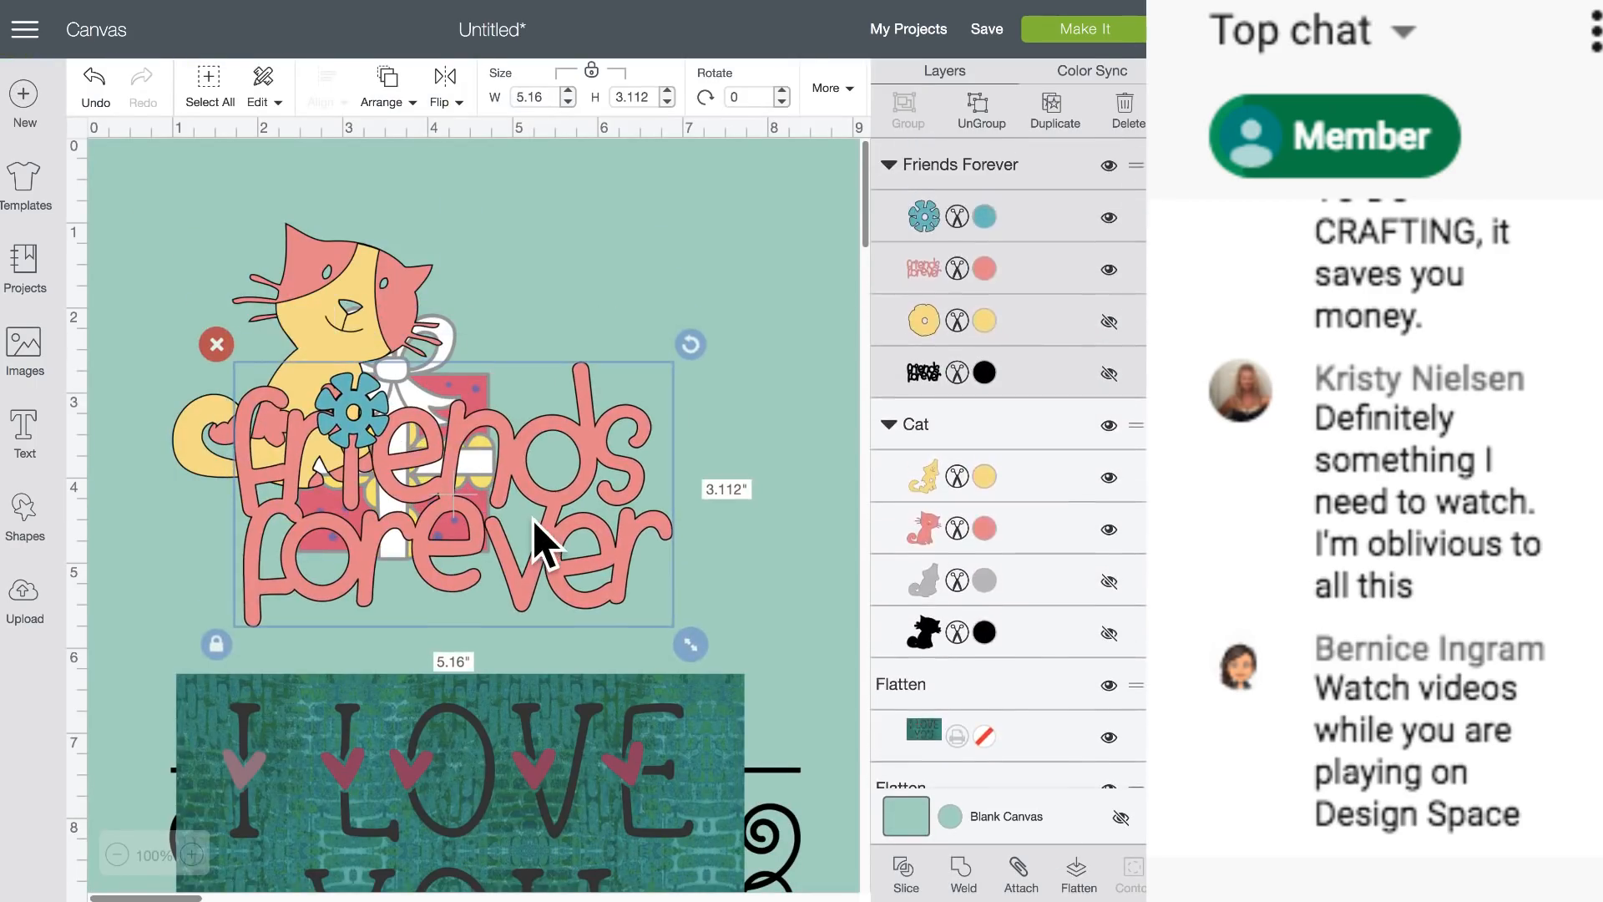
pyautogui.click(217, 343)
pyautogui.moveTo(414, 481); pyautogui.dragTo(605, 786)
pyautogui.click(595, 440)
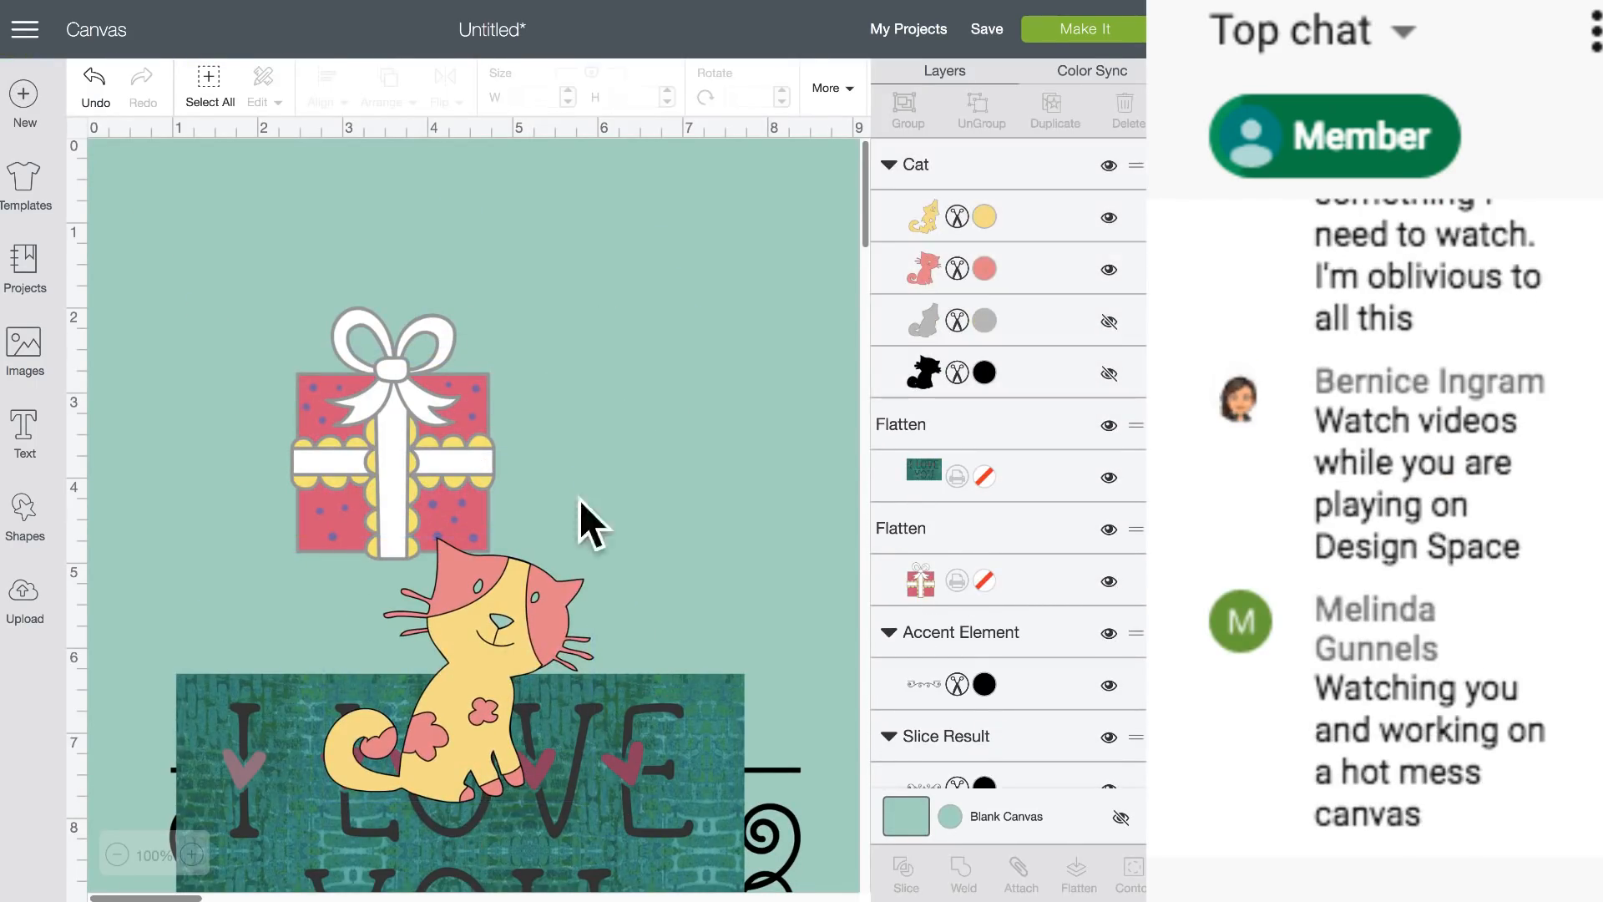
# Move the gift down, place the cat in the empty area above it and enlarge the cat to about 3.97" wide.
pyautogui.moveTo(506, 625); pyautogui.dragTo(529, 548)
pyautogui.moveTo(605, 339); pyautogui.dragTo(585, 250)
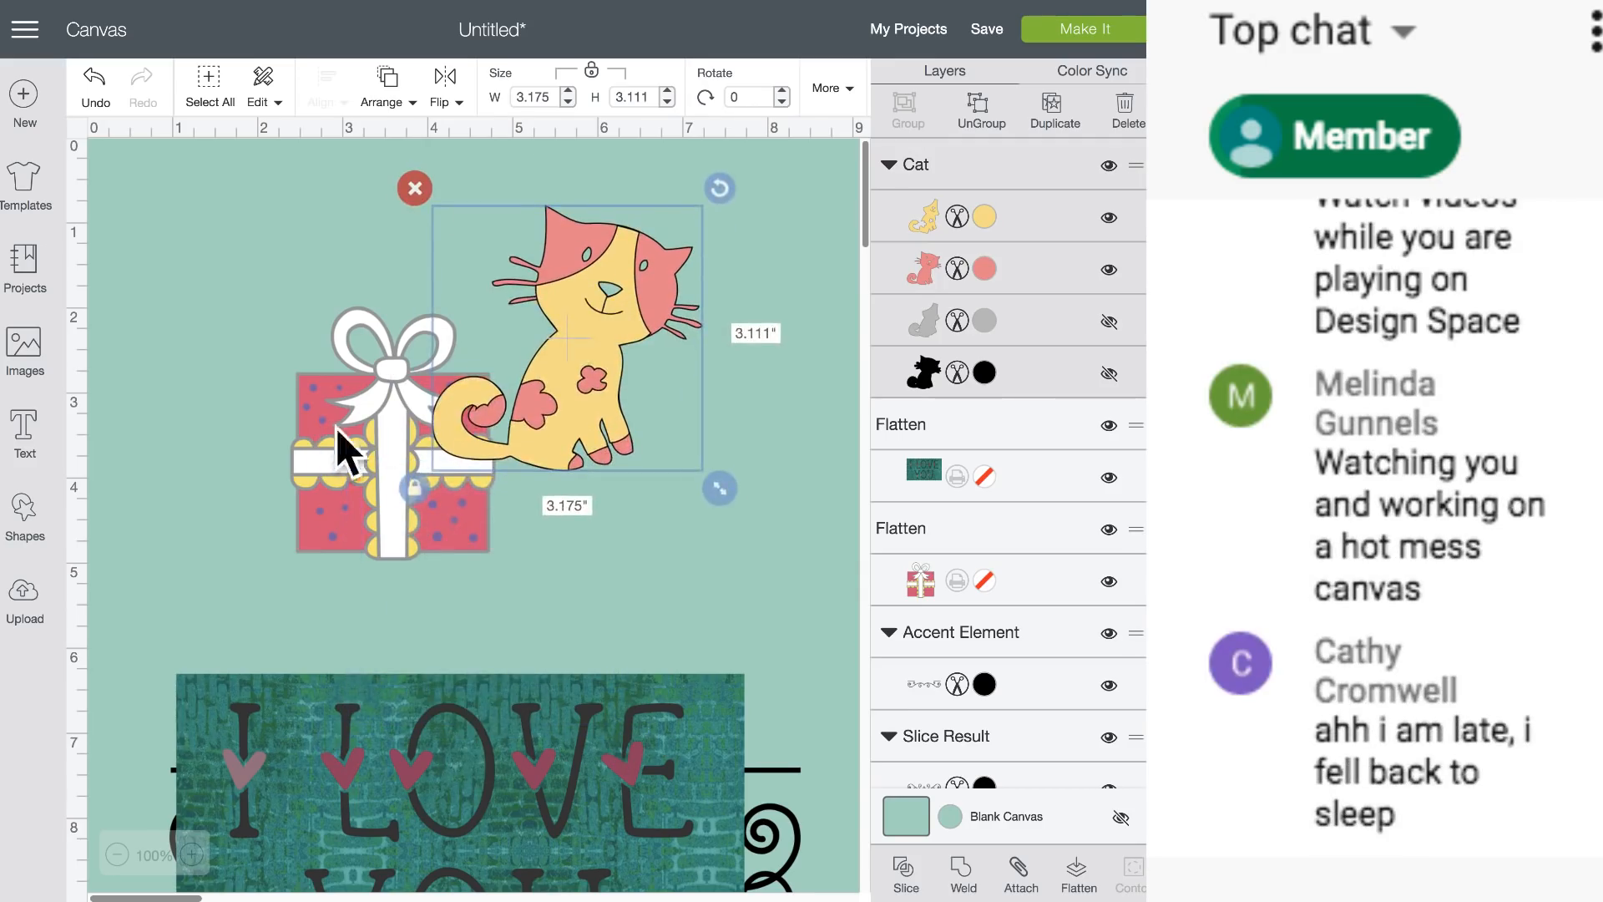
pyautogui.moveTo(348, 443); pyautogui.dragTo(315, 763)
pyautogui.moveTo(548, 415); pyautogui.dragTo(377, 451)
pyautogui.moveTo(513, 547); pyautogui.dragTo(595, 618)
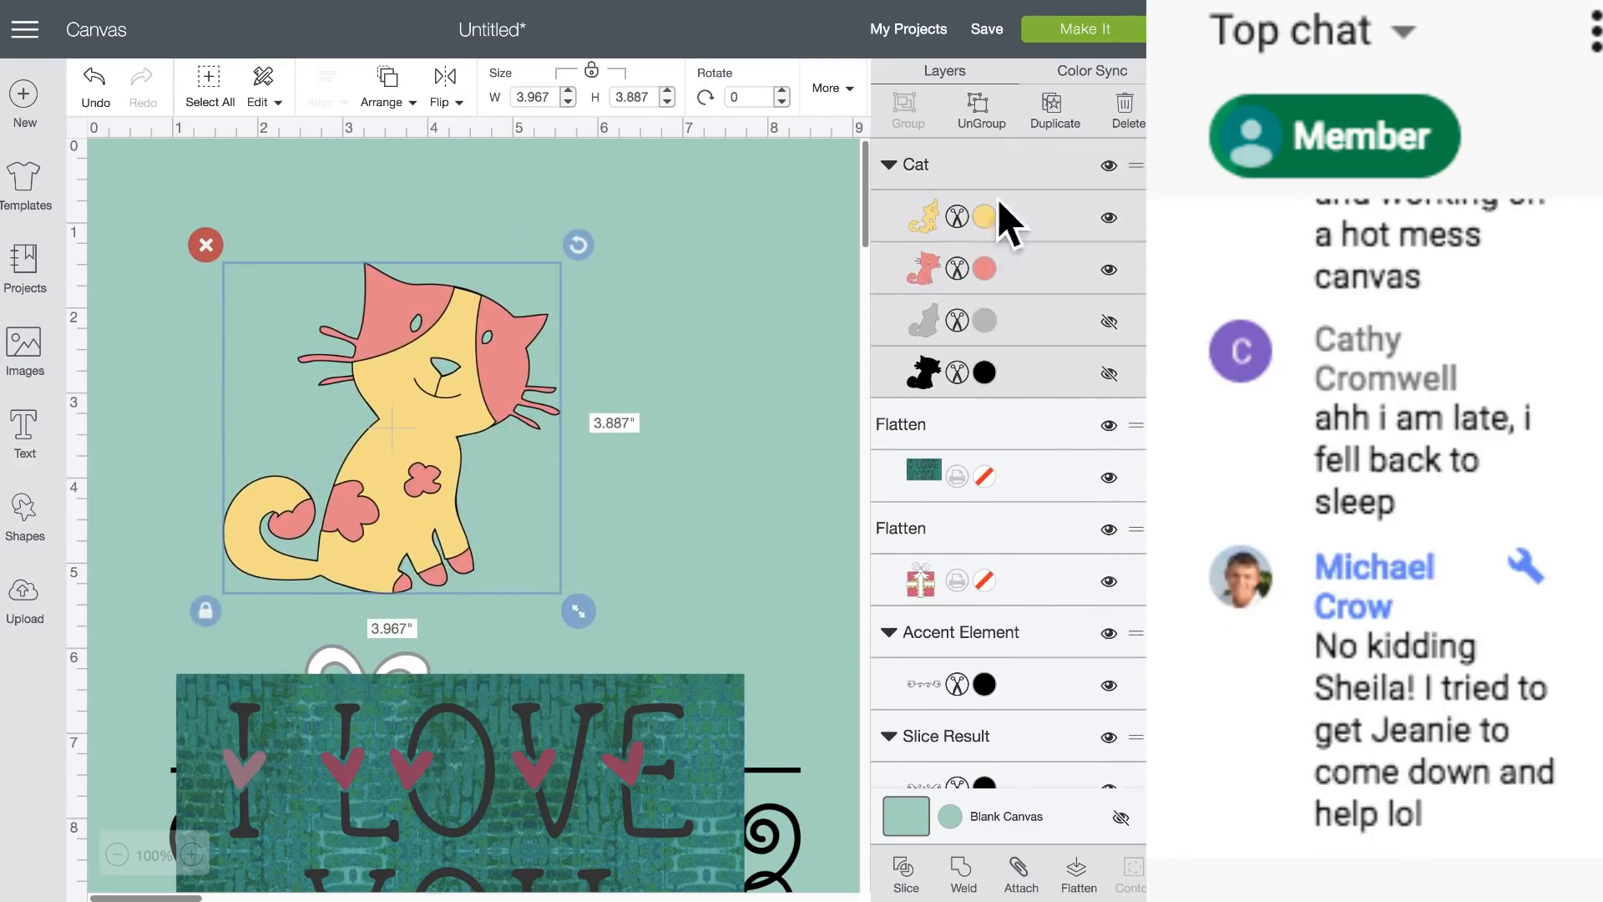
# Show the cat's hidden gray and black layers and hide the flattened "I LOVE YOU" image.
pyautogui.click(1109, 322)
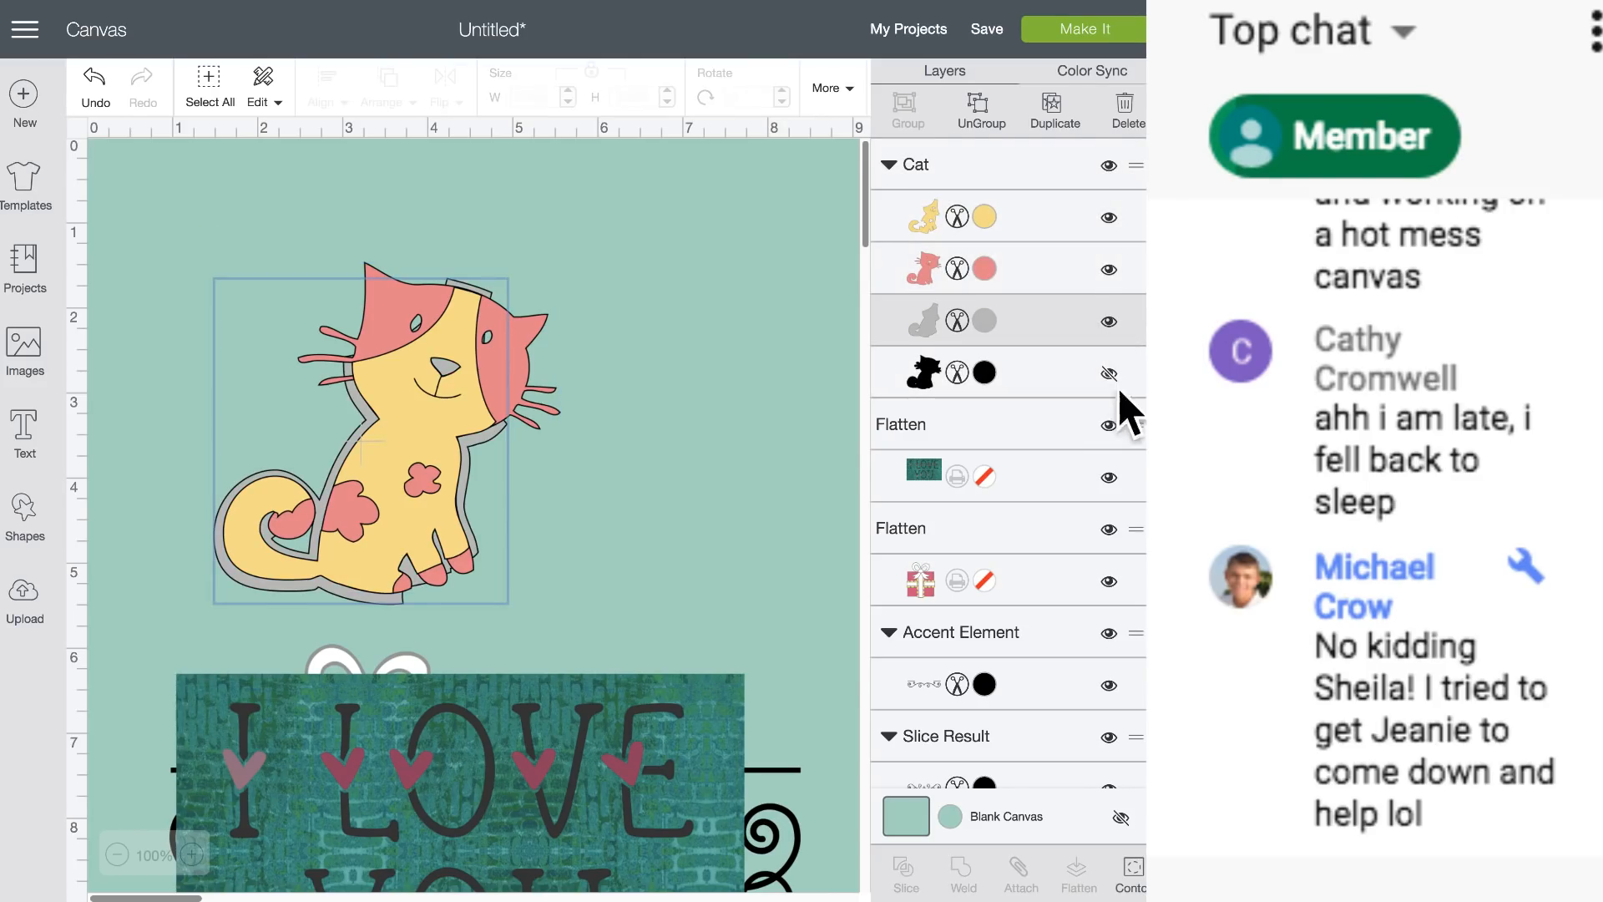
pyautogui.click(1109, 477)
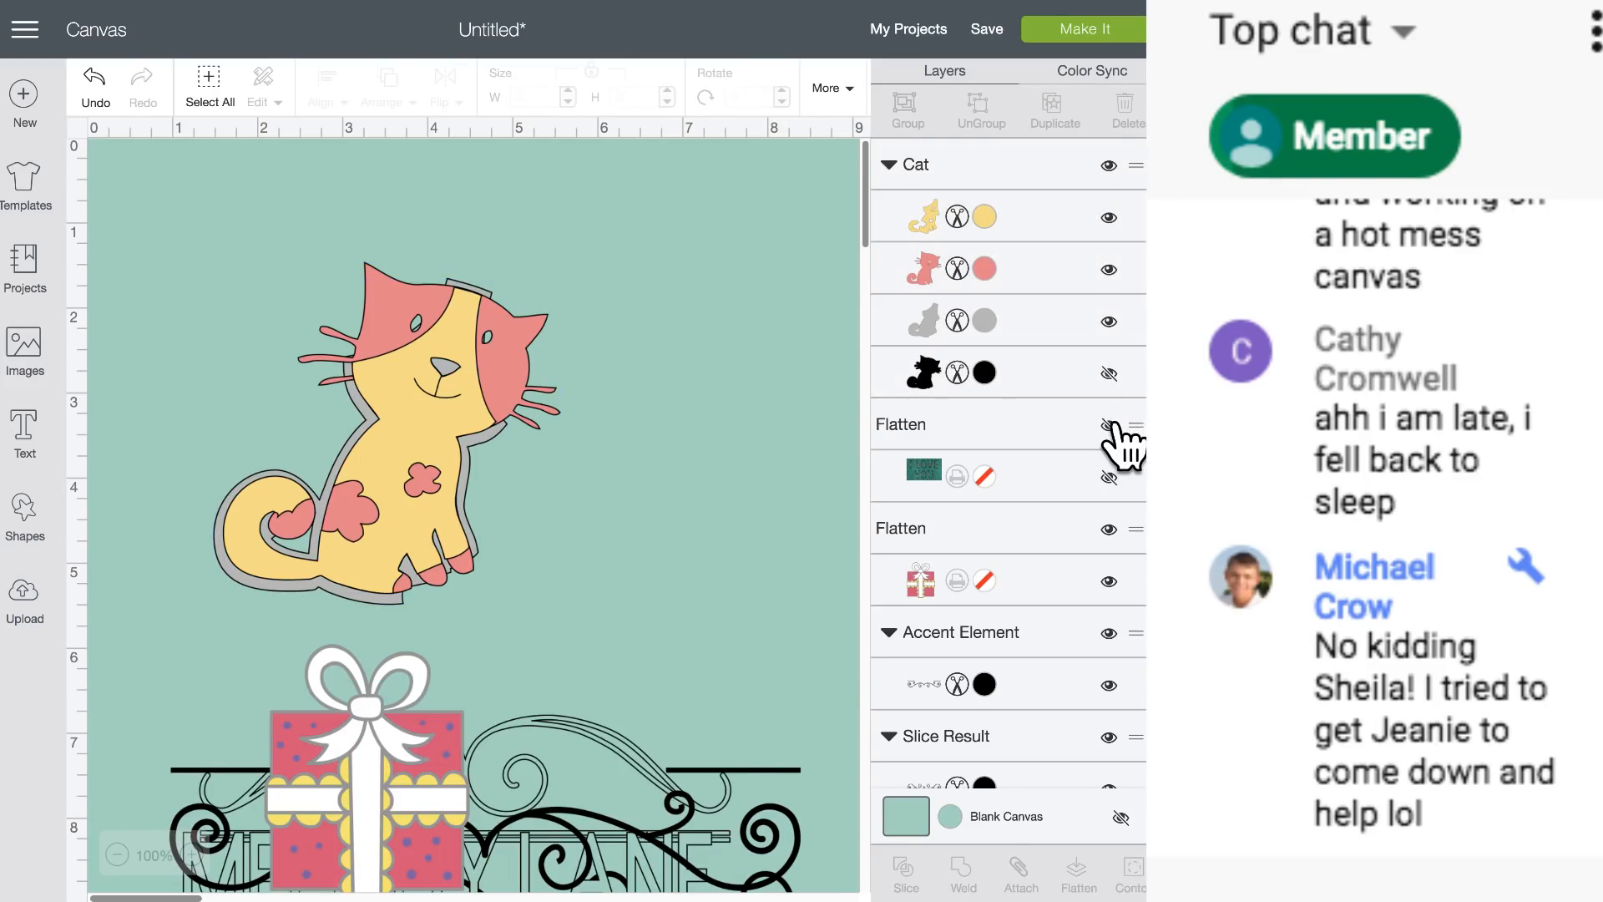
pyautogui.click(1110, 373)
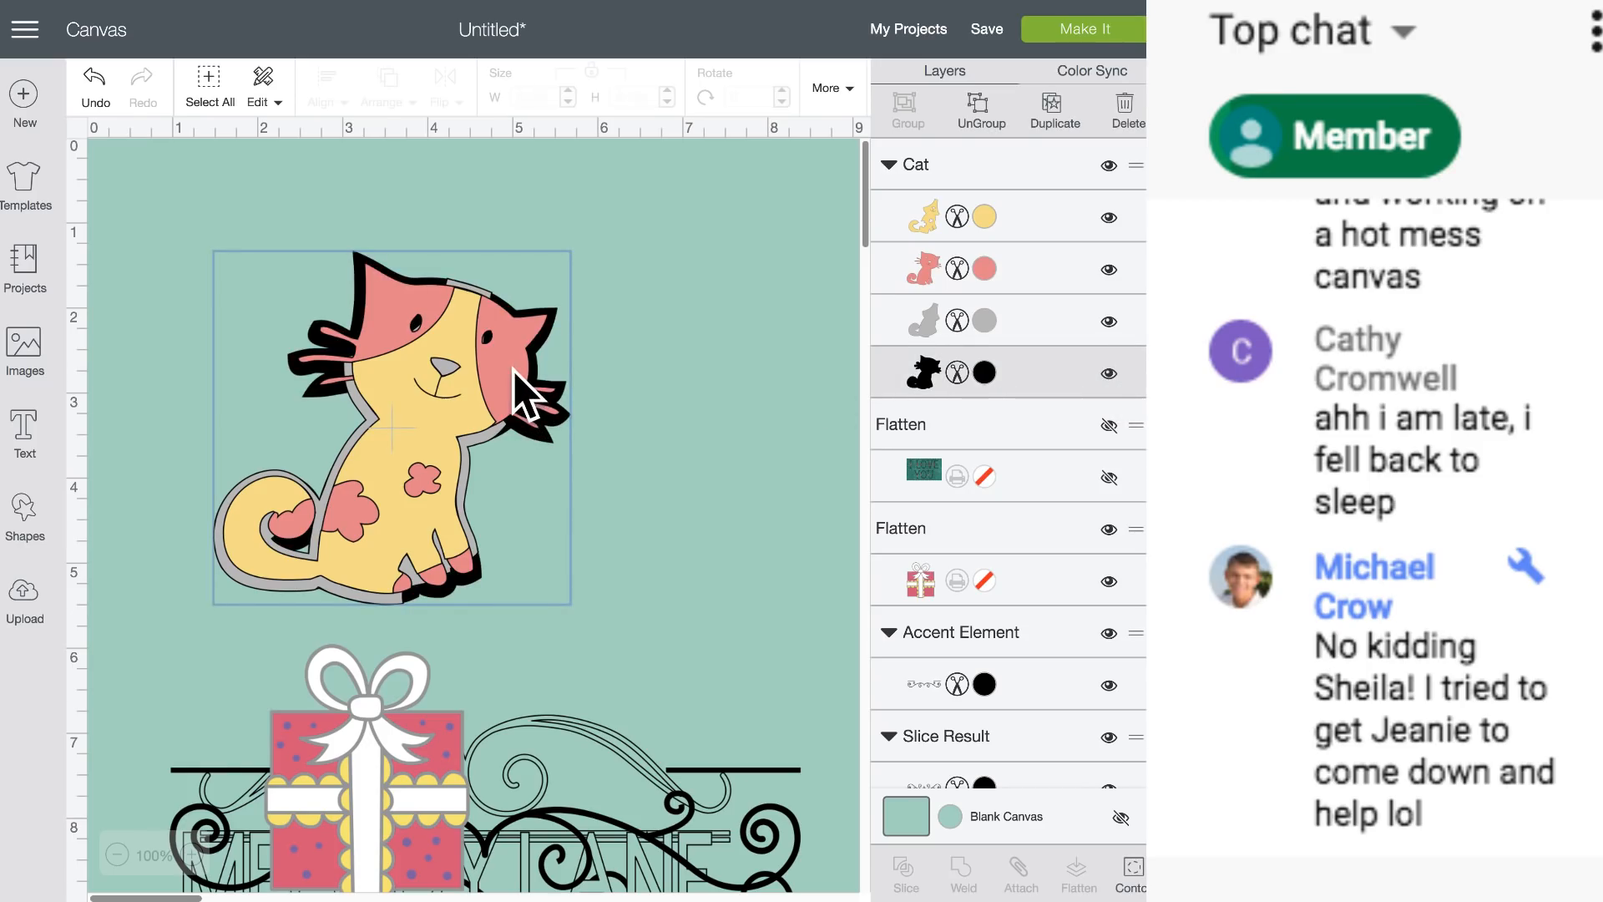
# Move the cat up, shrink it to about 3.675" wide and ungroup its layers.
pyautogui.moveTo(513, 371); pyautogui.dragTo(496, 313)
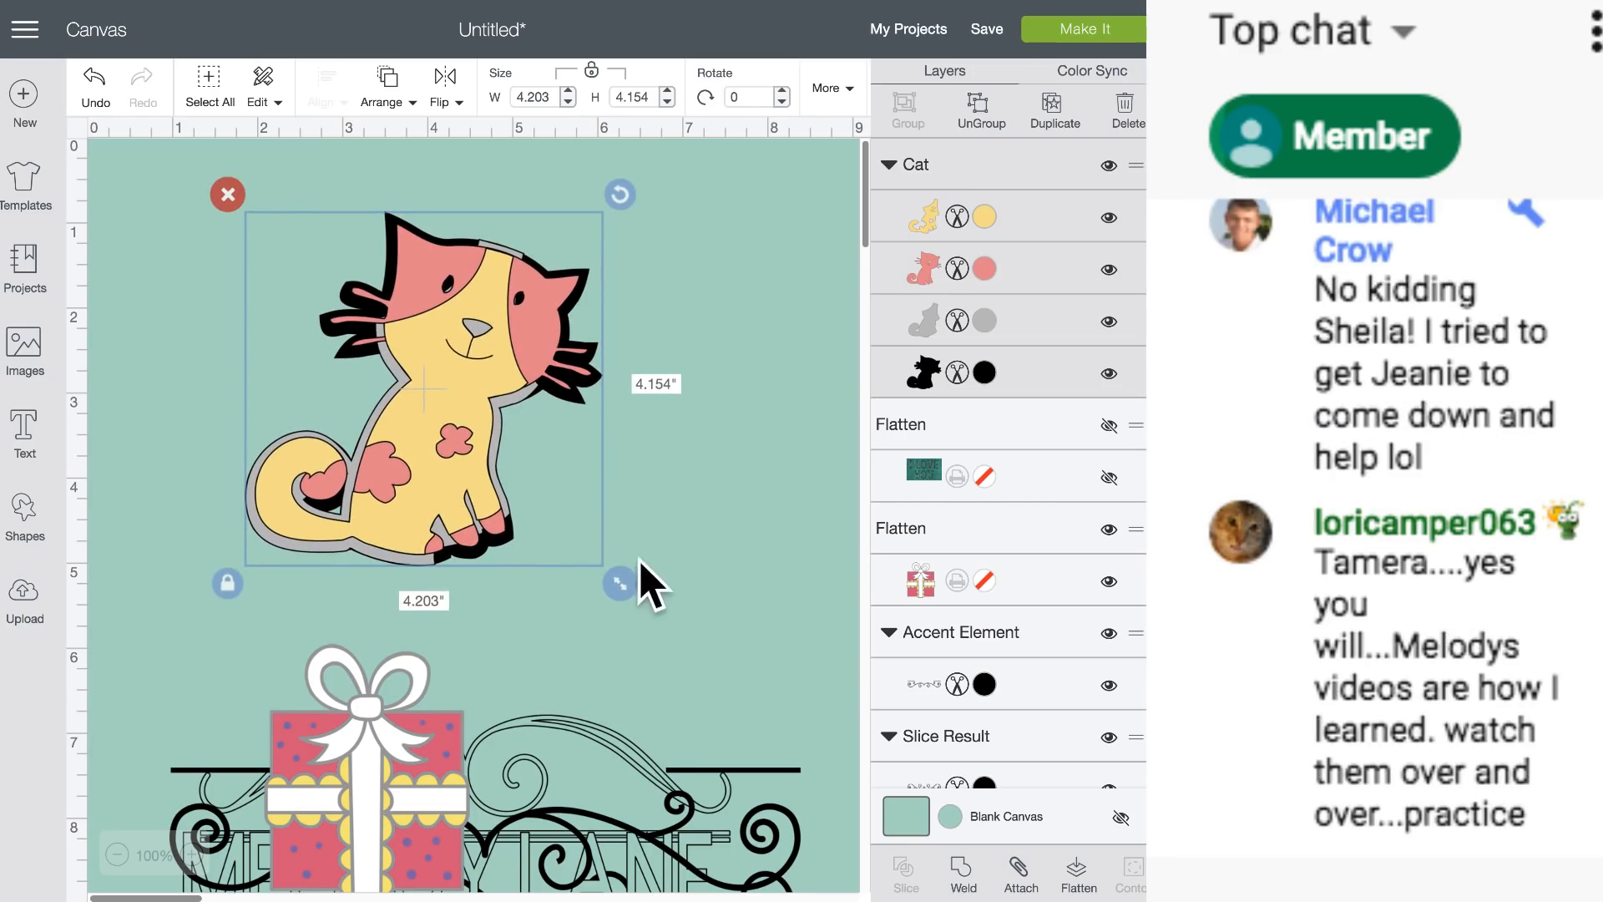
pyautogui.moveTo(630, 591); pyautogui.dragTo(575, 528)
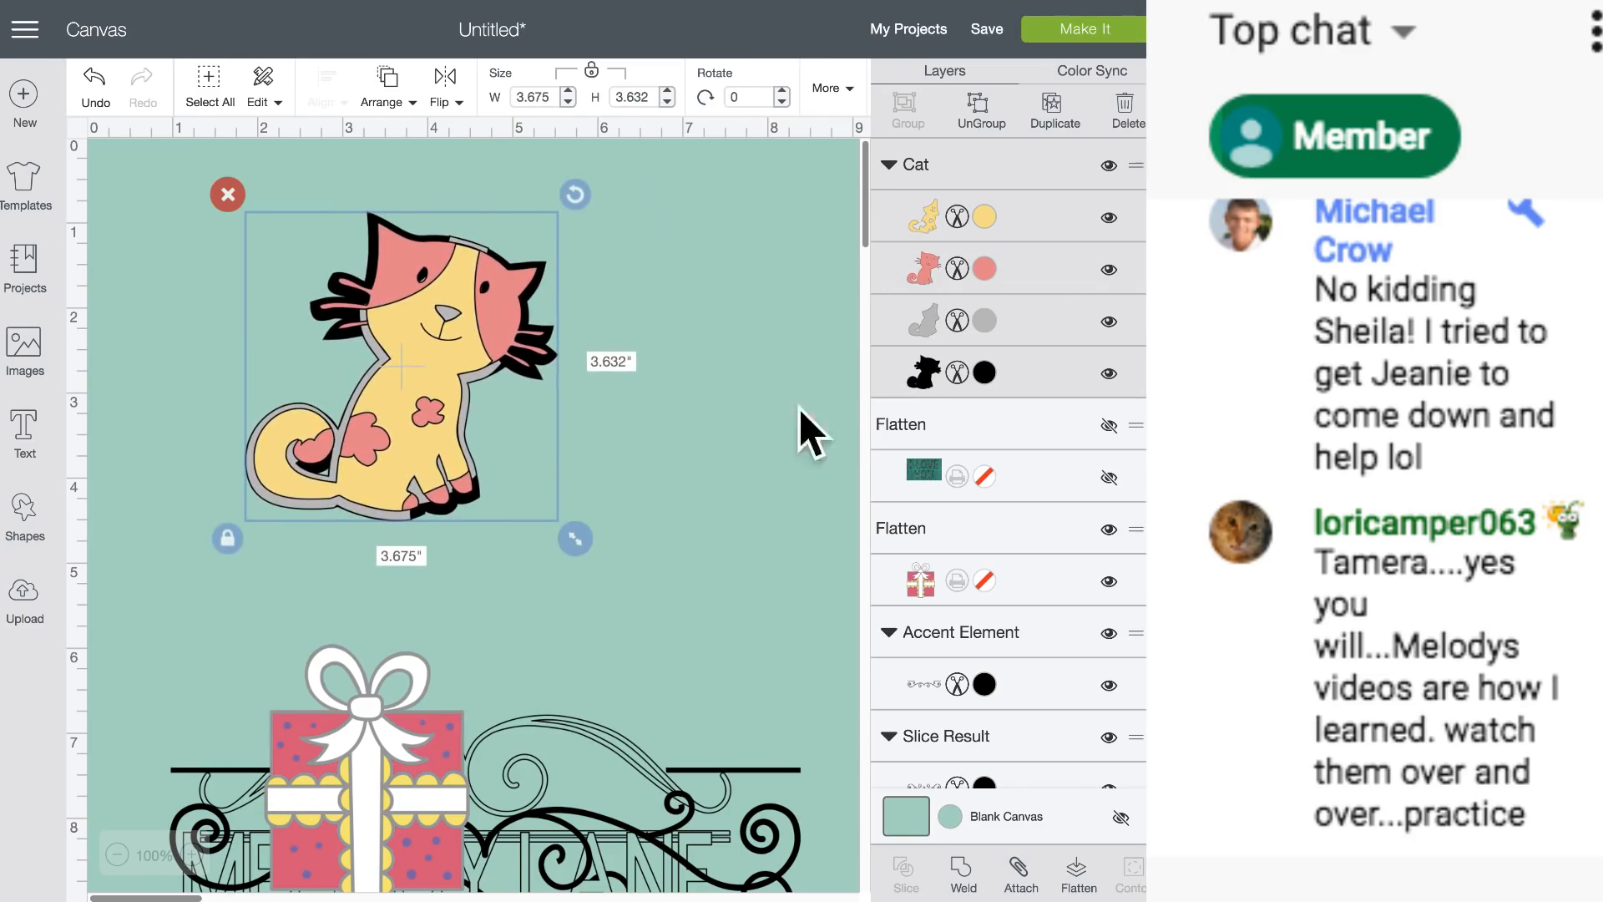
pyautogui.click(988, 117)
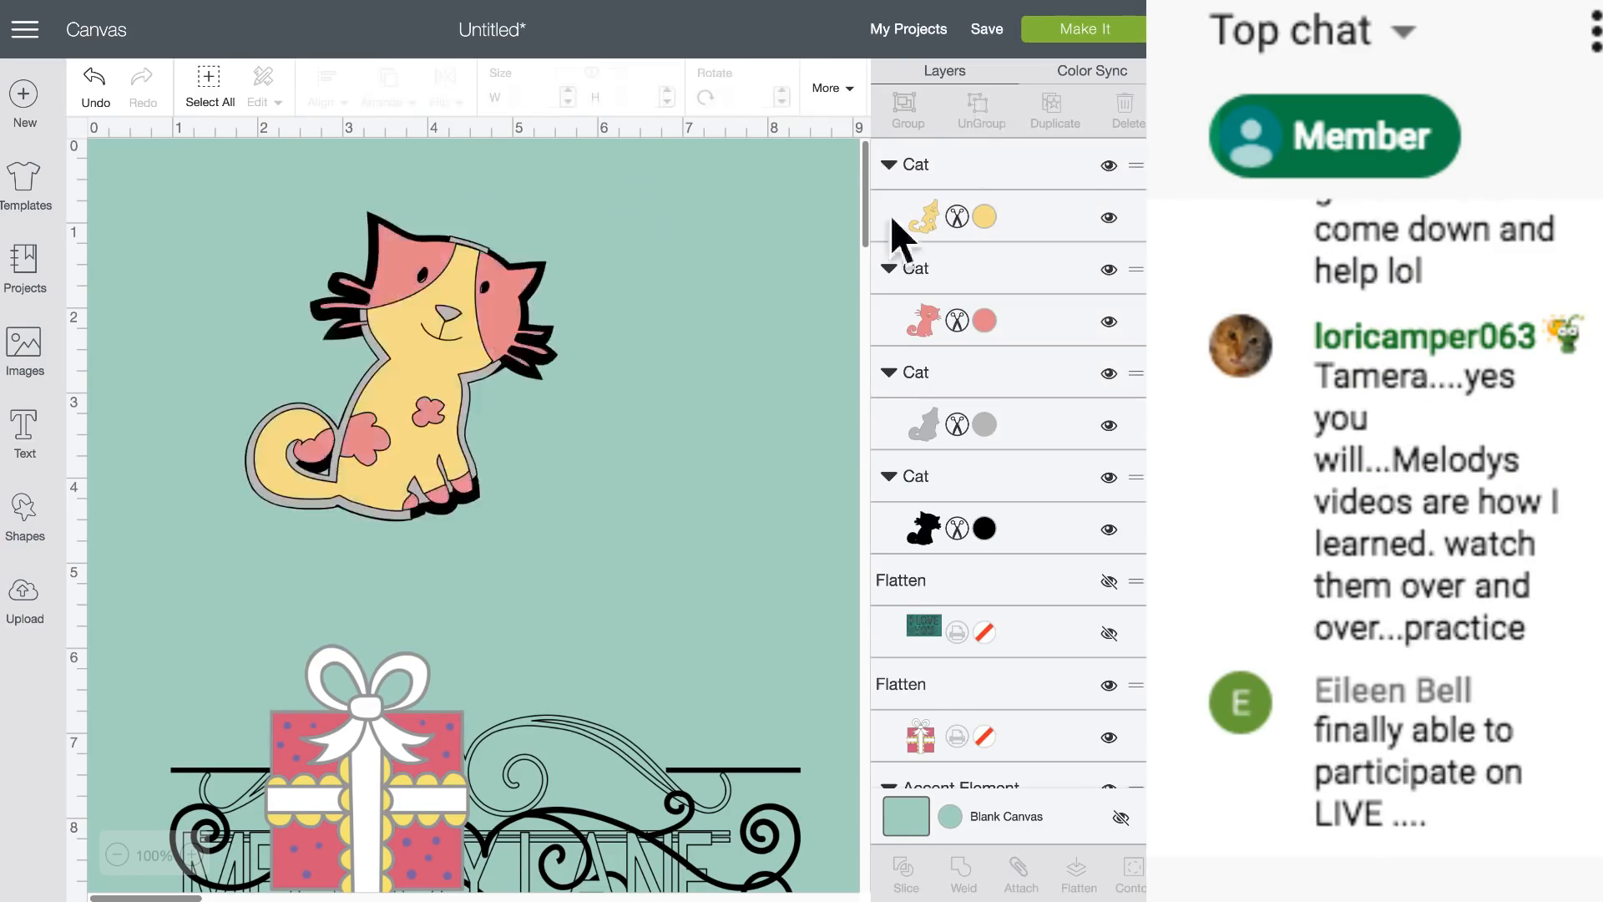
# Try moving the cat's yellow layer separately from the other layers, undo the moves and clear the selection.
pyautogui.click(437, 423)
pyautogui.moveTo(502, 531); pyautogui.dragTo(562, 584)
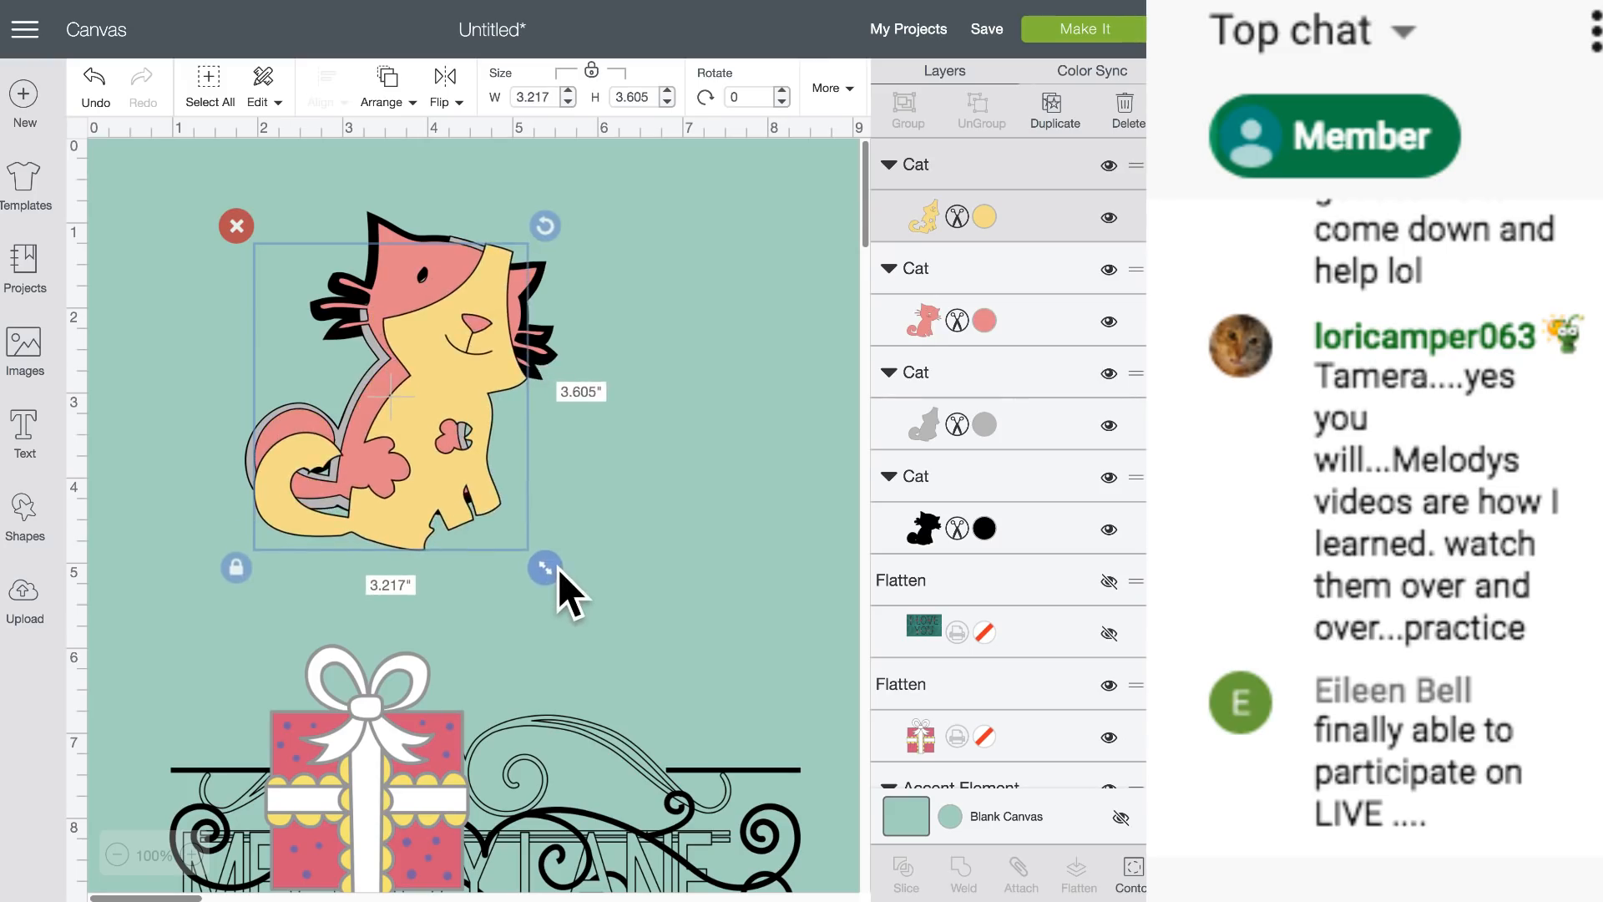
pyautogui.moveTo(457, 478); pyautogui.dragTo(426, 484)
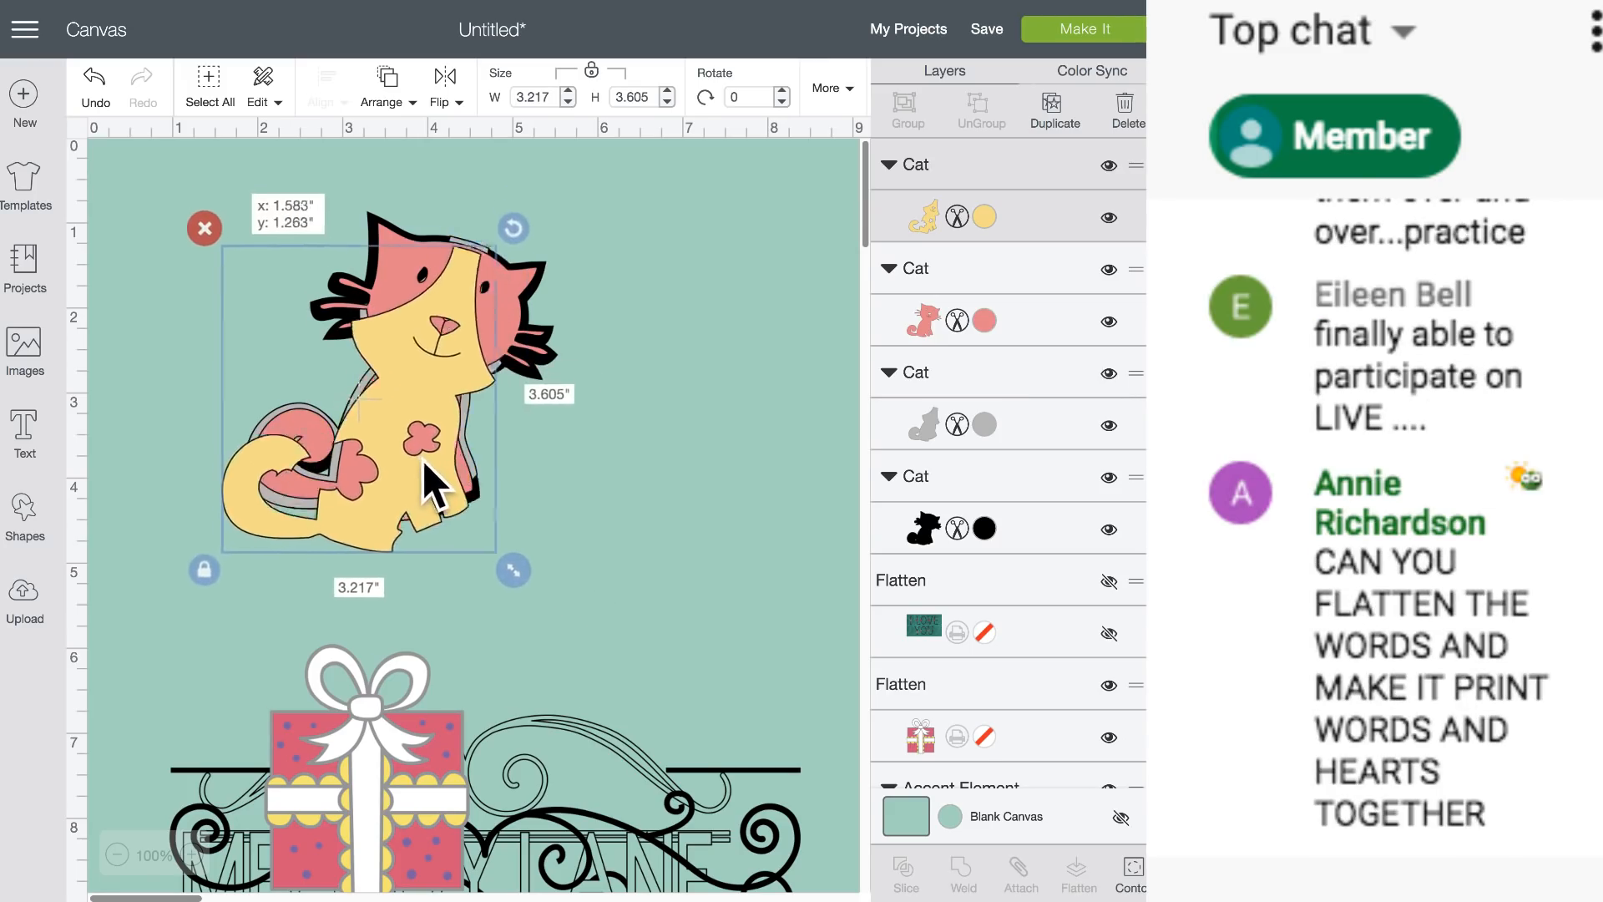
pyautogui.click(96, 80)
pyautogui.click(96, 80)
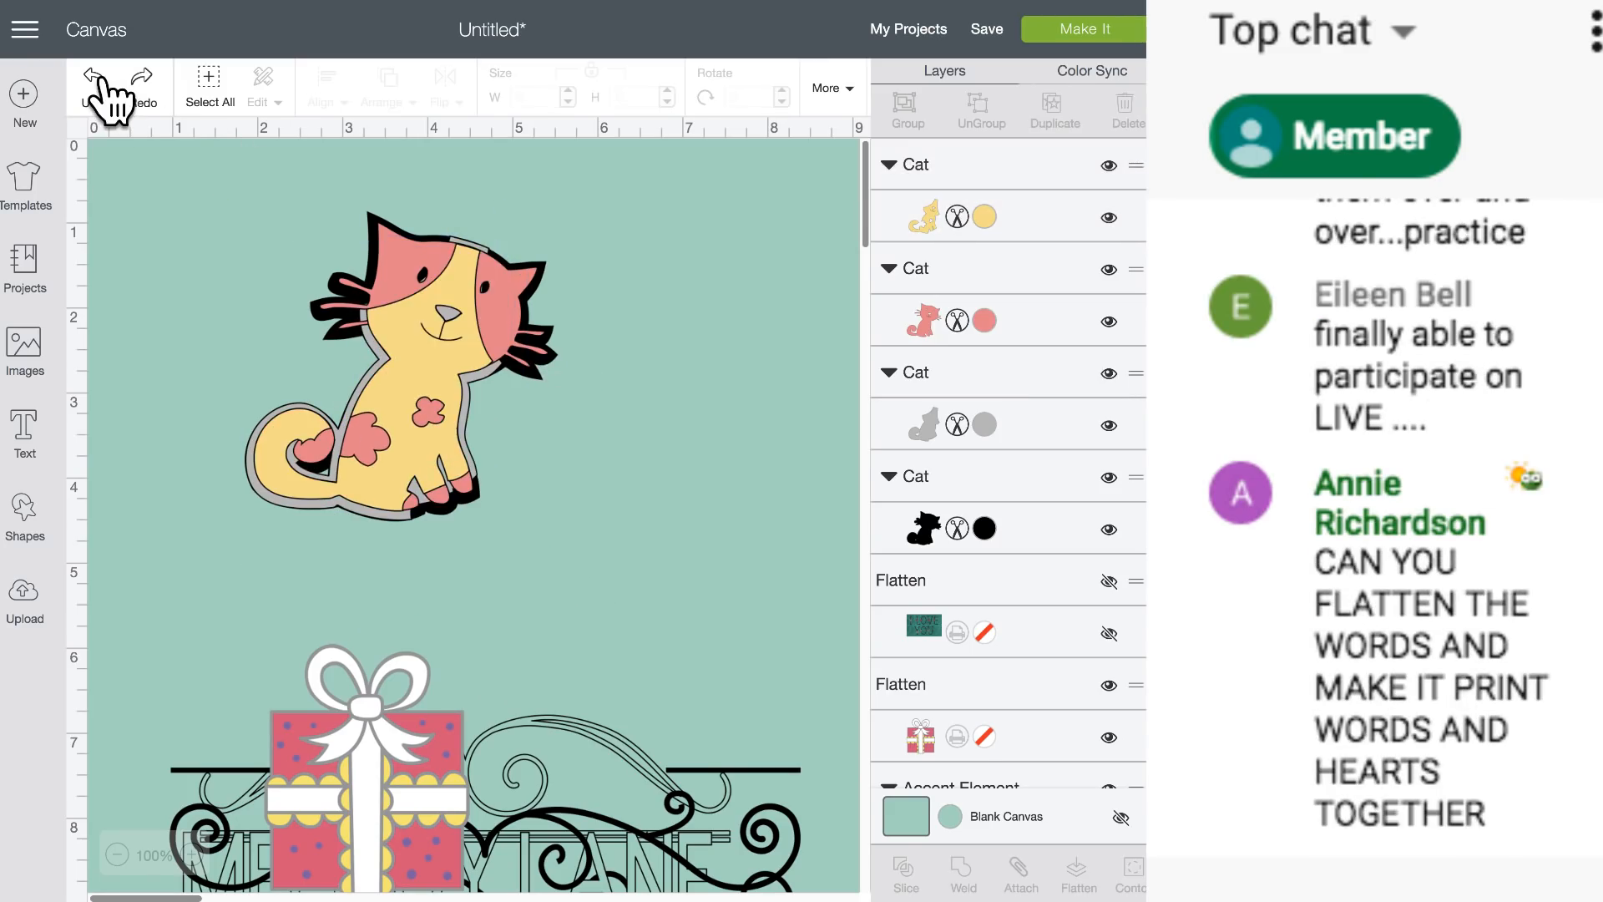
pyautogui.click(440, 358)
pyautogui.click(613, 289)
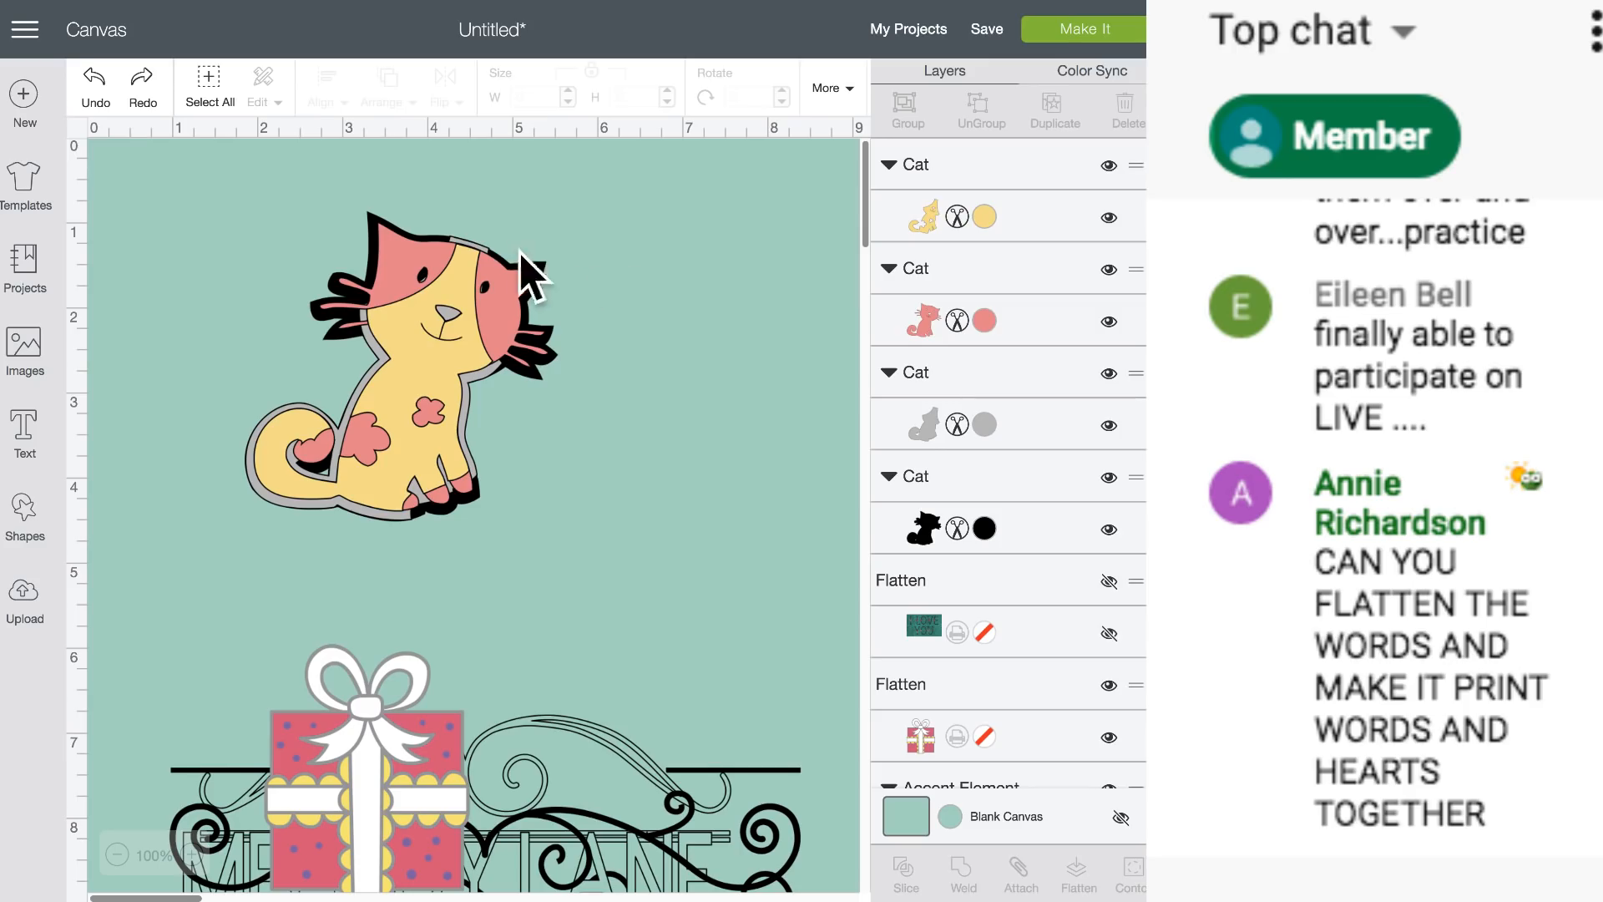
# Preview the project's mats, examine the gray, black and yellow cat layer mats and return to the canvas.
pyautogui.click(1073, 32)
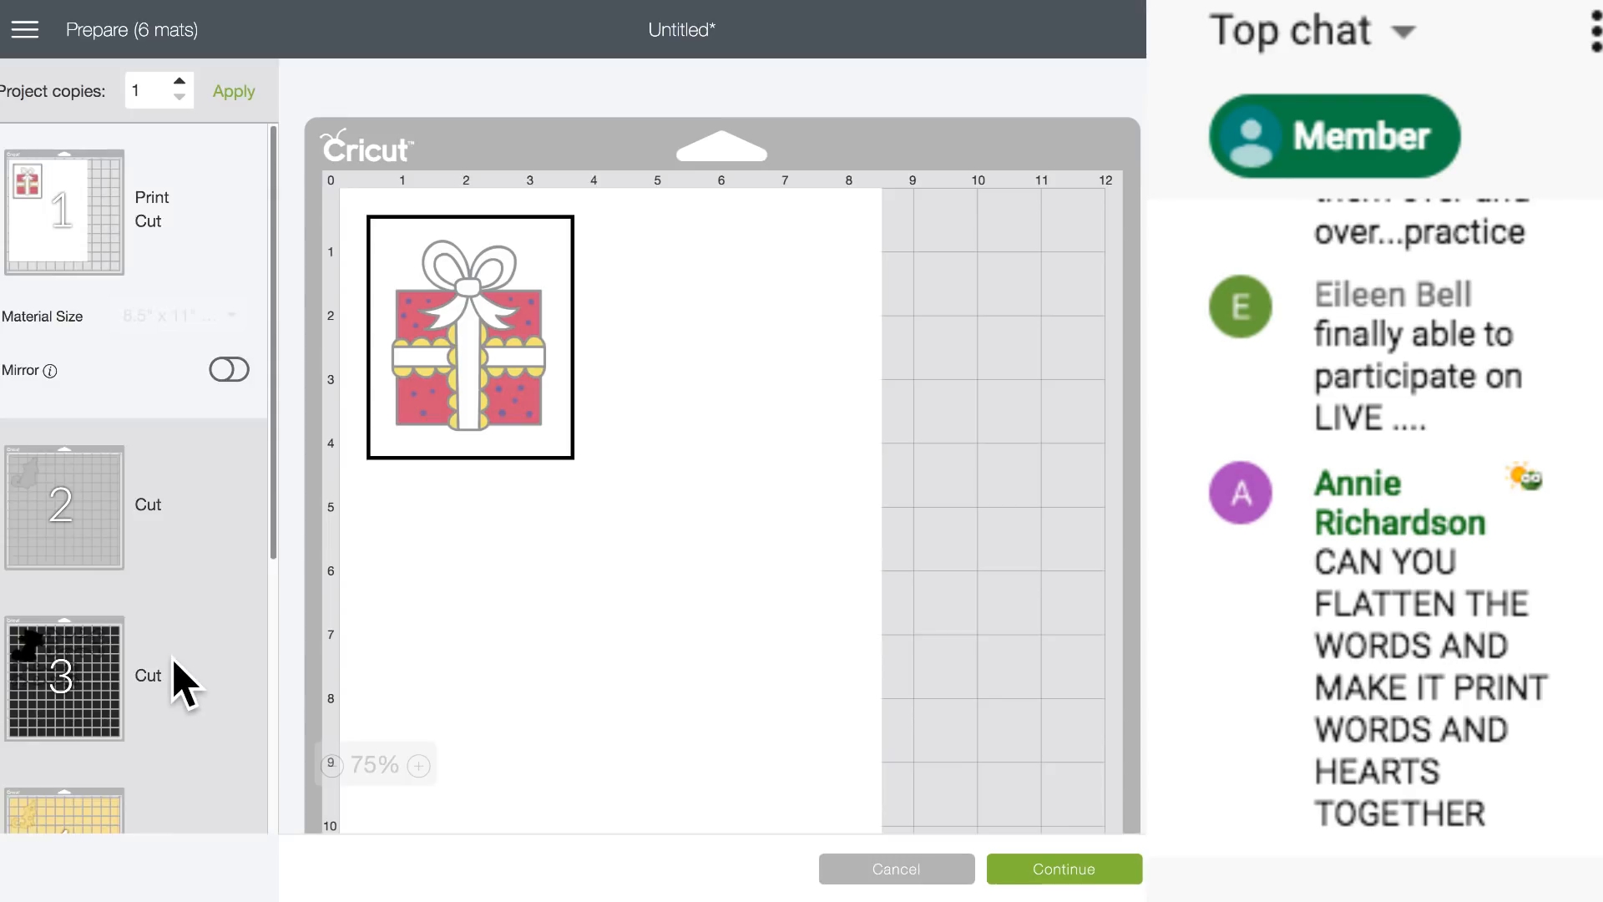
pyautogui.scroll(-3, 178, 679)
pyautogui.click(91, 426)
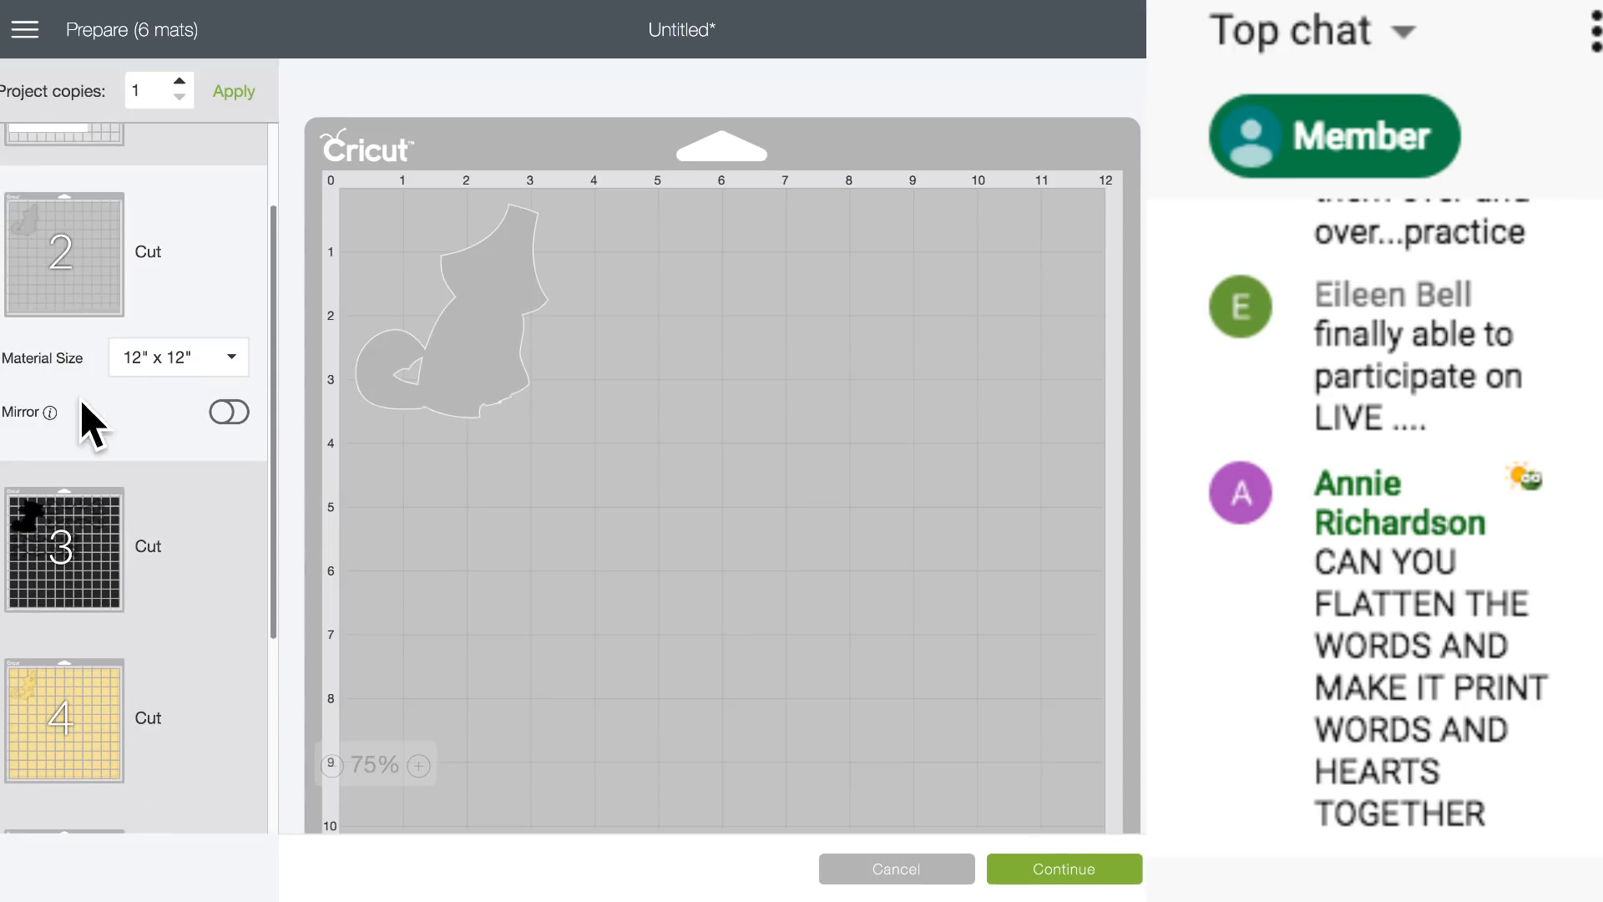
pyautogui.click(98, 561)
pyautogui.scroll(-1, 112, 602)
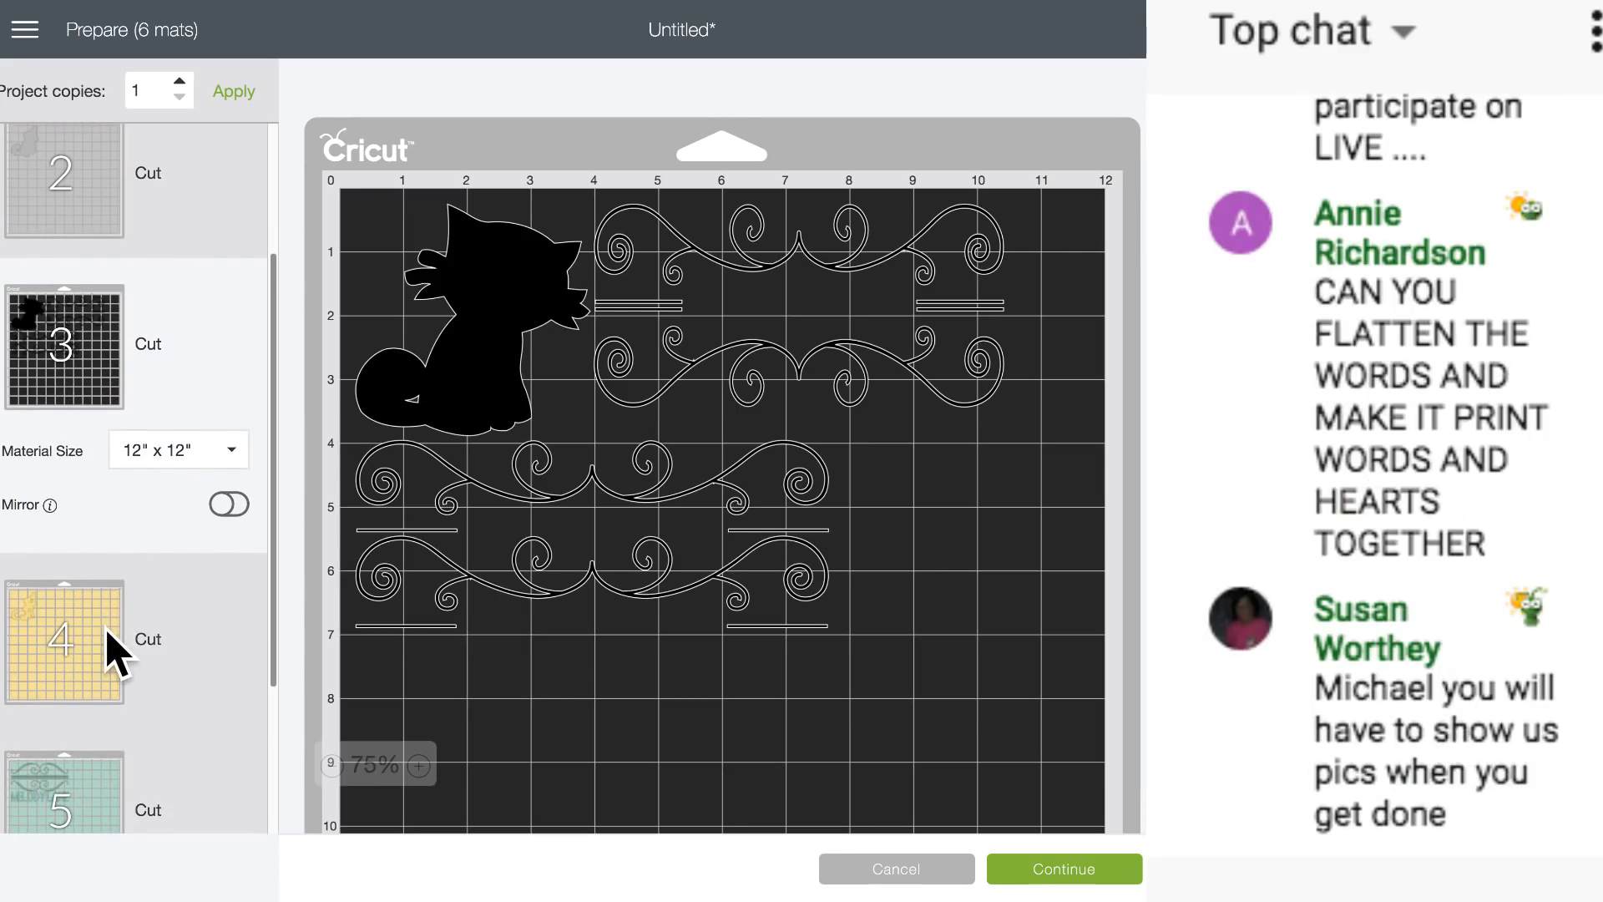
pyautogui.click(115, 651)
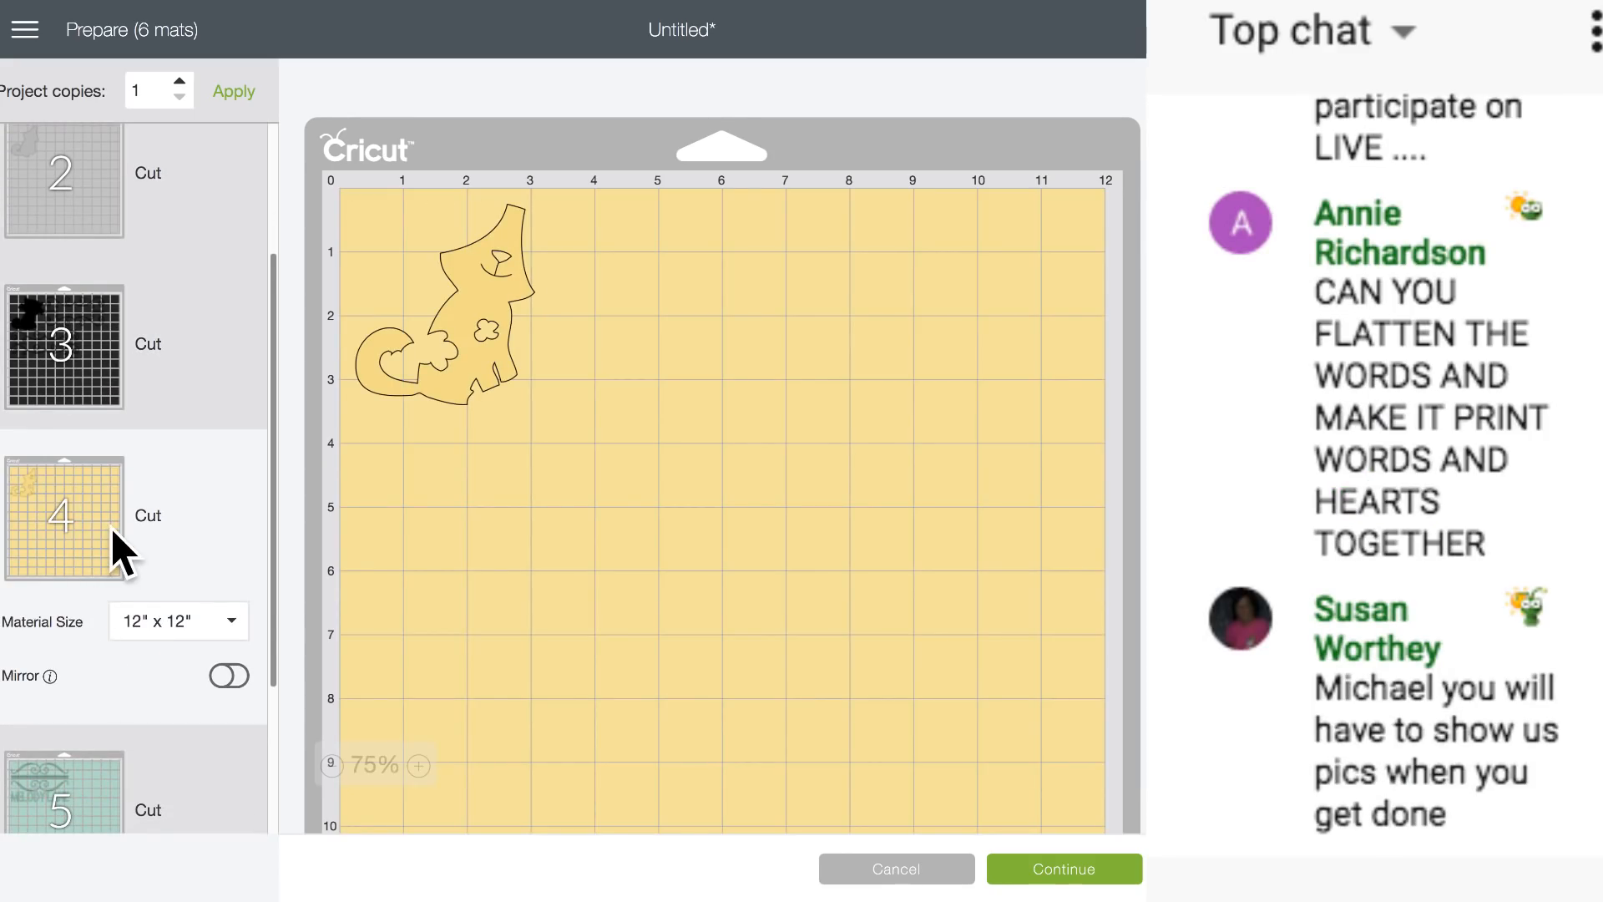
pyautogui.scroll(-3, 117, 547)
pyautogui.scroll(5, 117, 547)
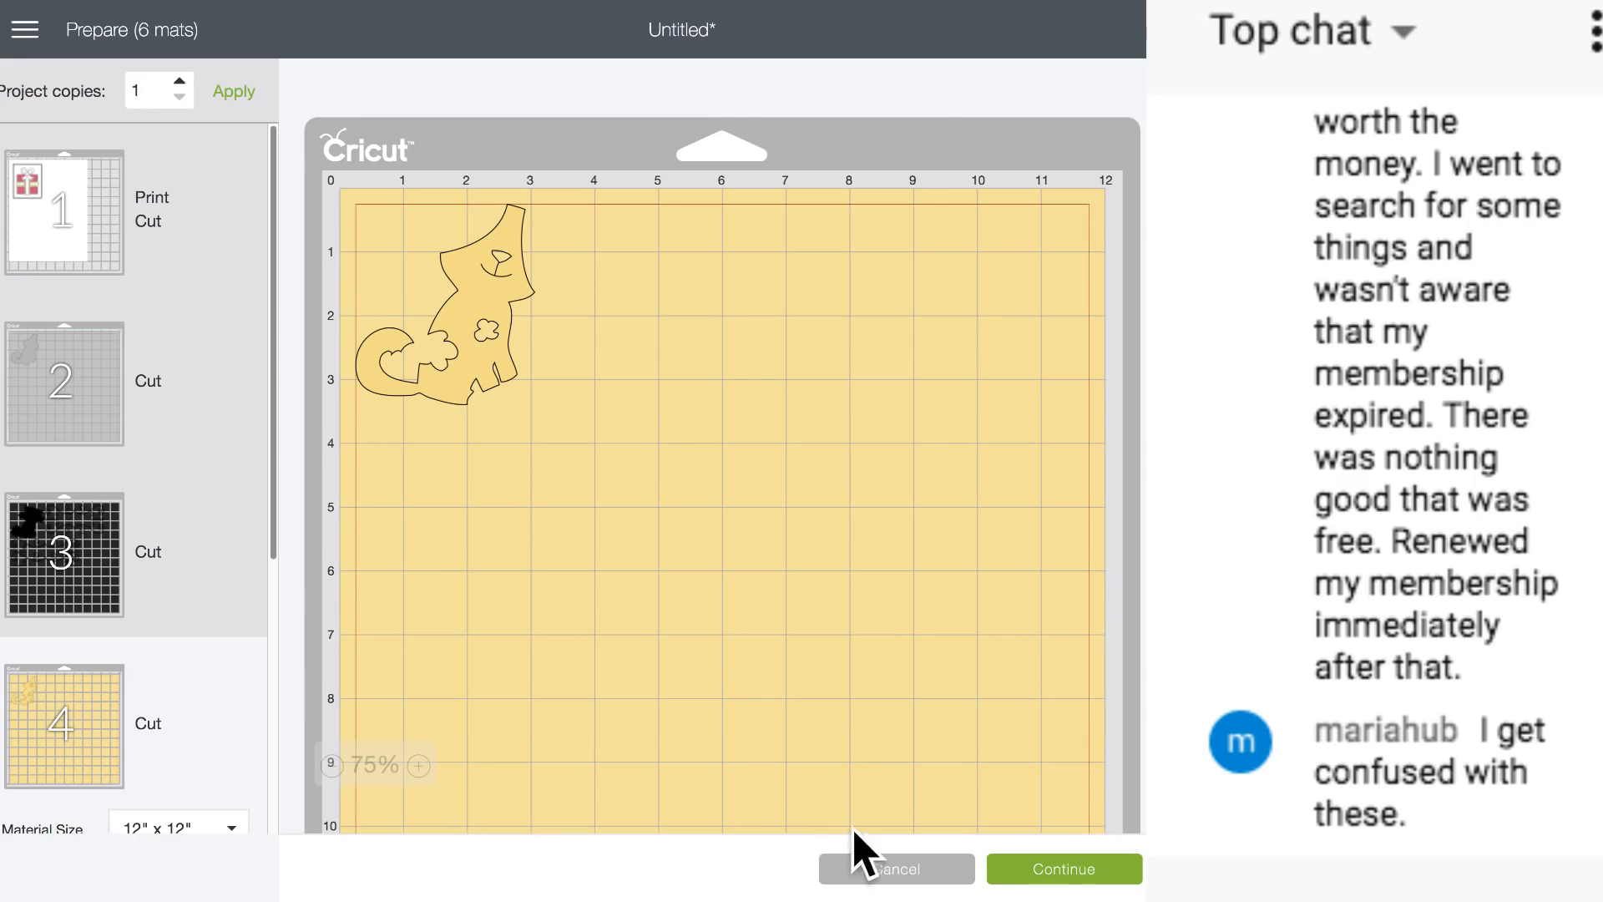
pyautogui.click(914, 873)
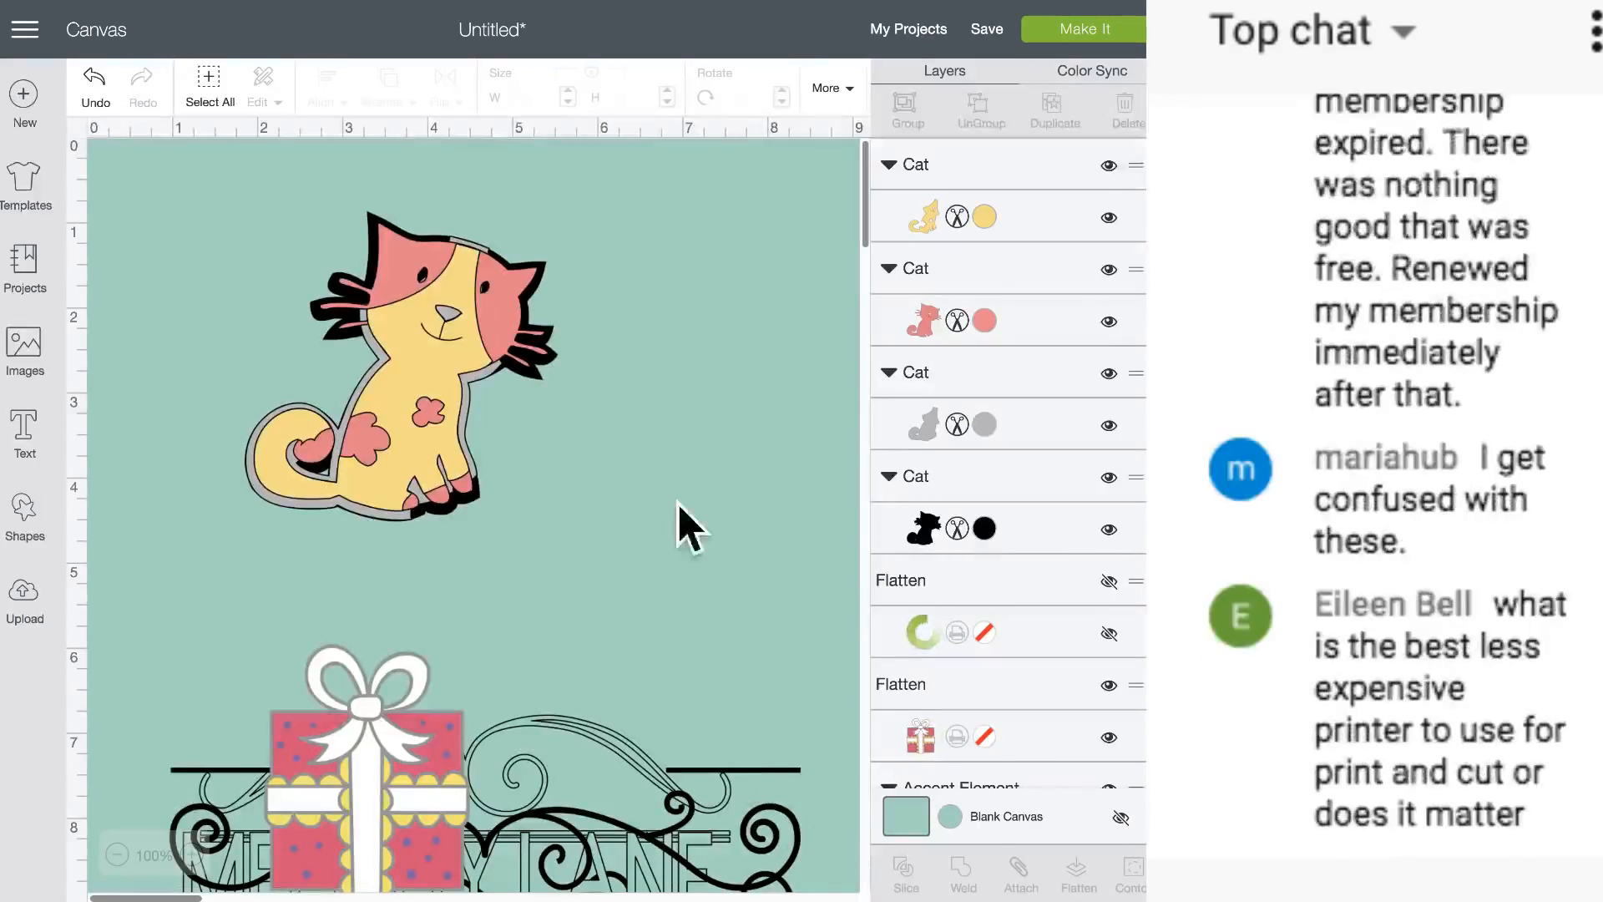
# Delete all four ungrouped cat layers from the canvas.
pyautogui.moveTo(274, 190); pyautogui.dragTo(764, 534)
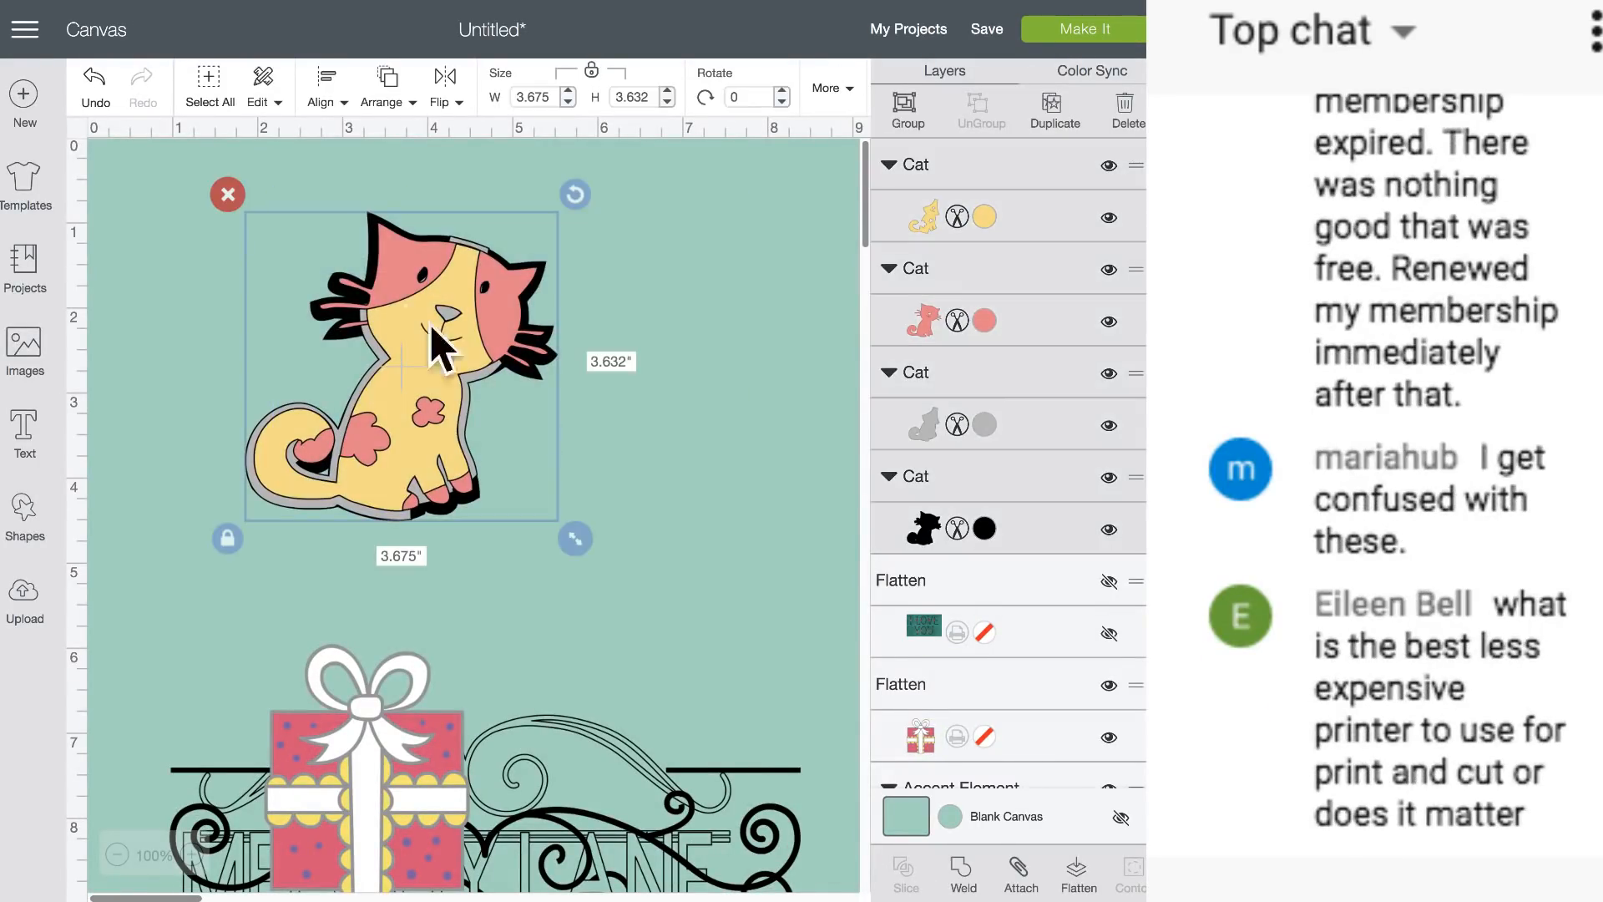
pyautogui.click(228, 197)
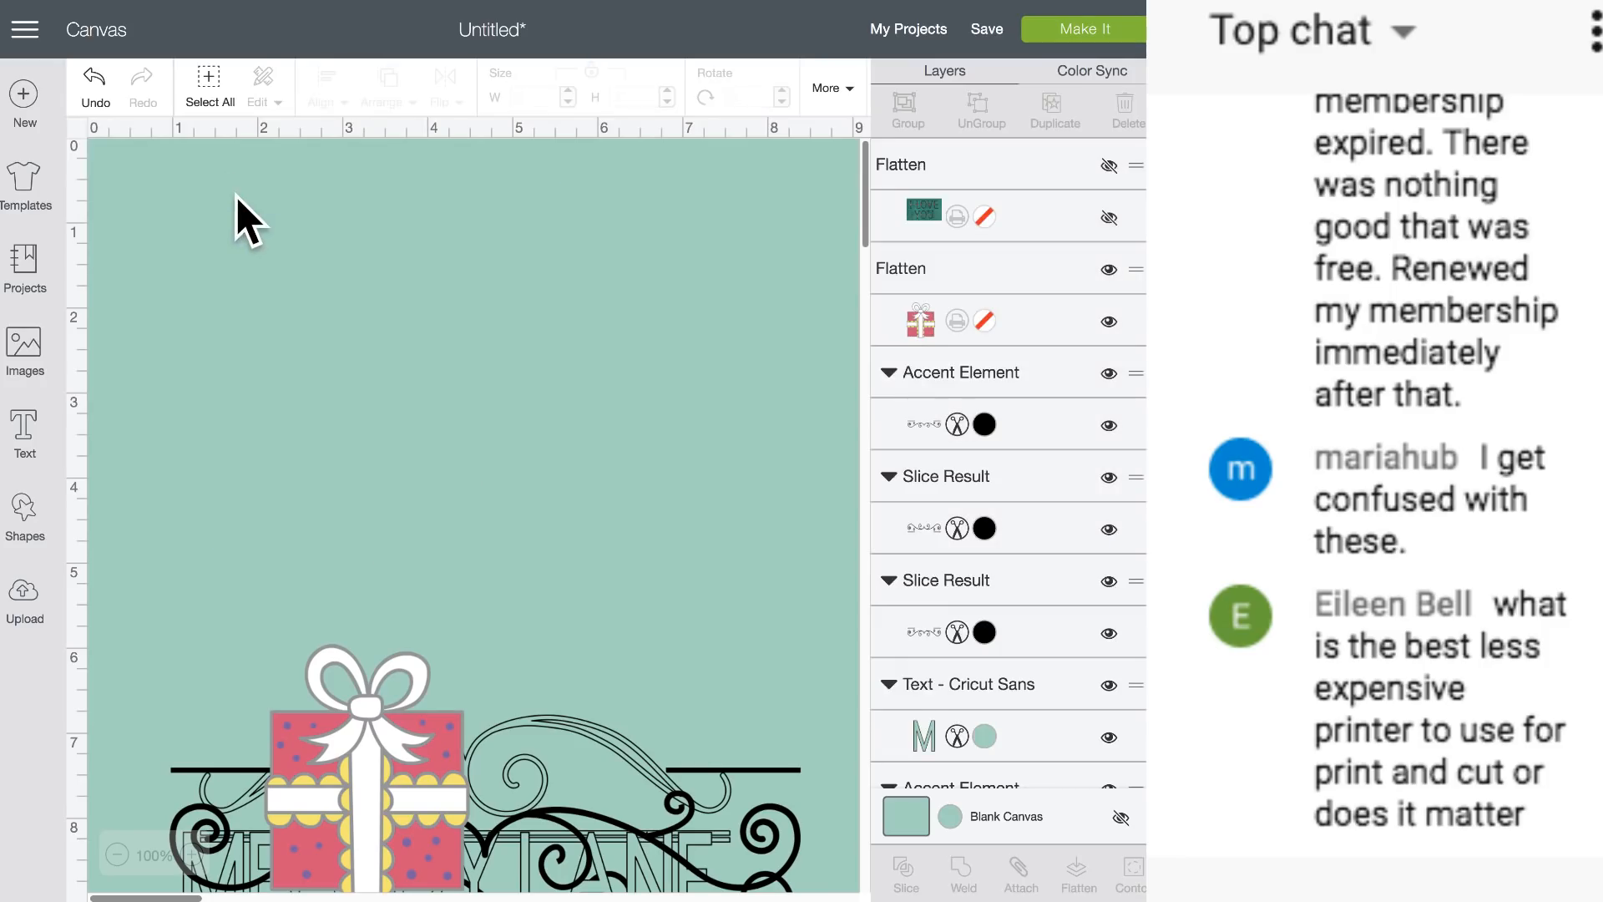
# Add the text "Hello" and move it to the empty area above the gift.
pyautogui.click(29, 430)
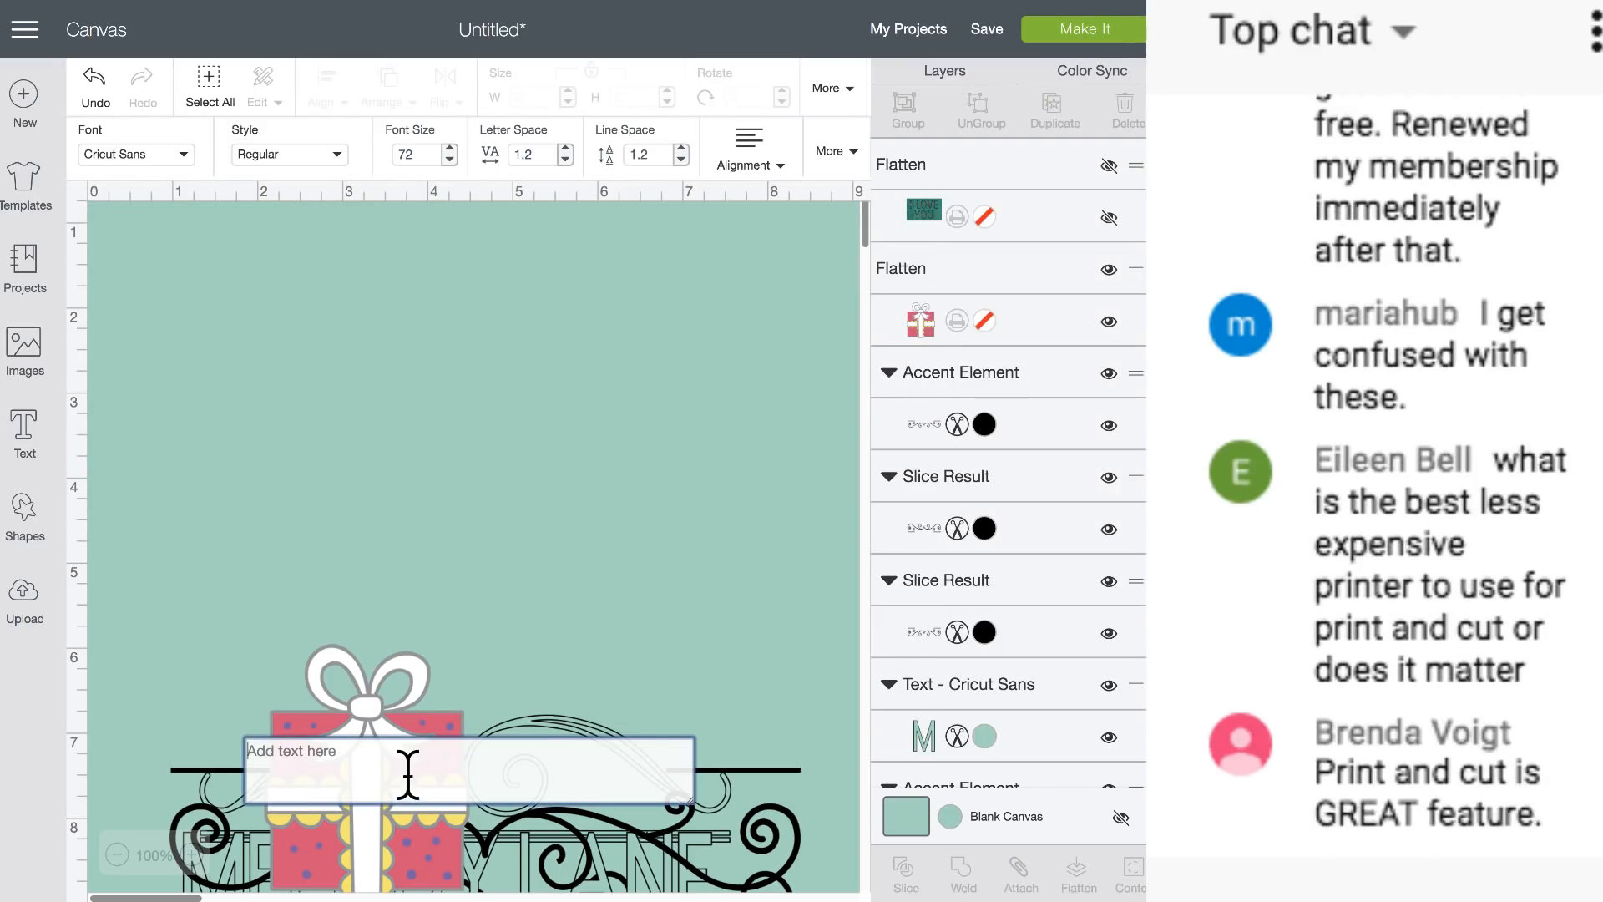
pyautogui.click(548, 660)
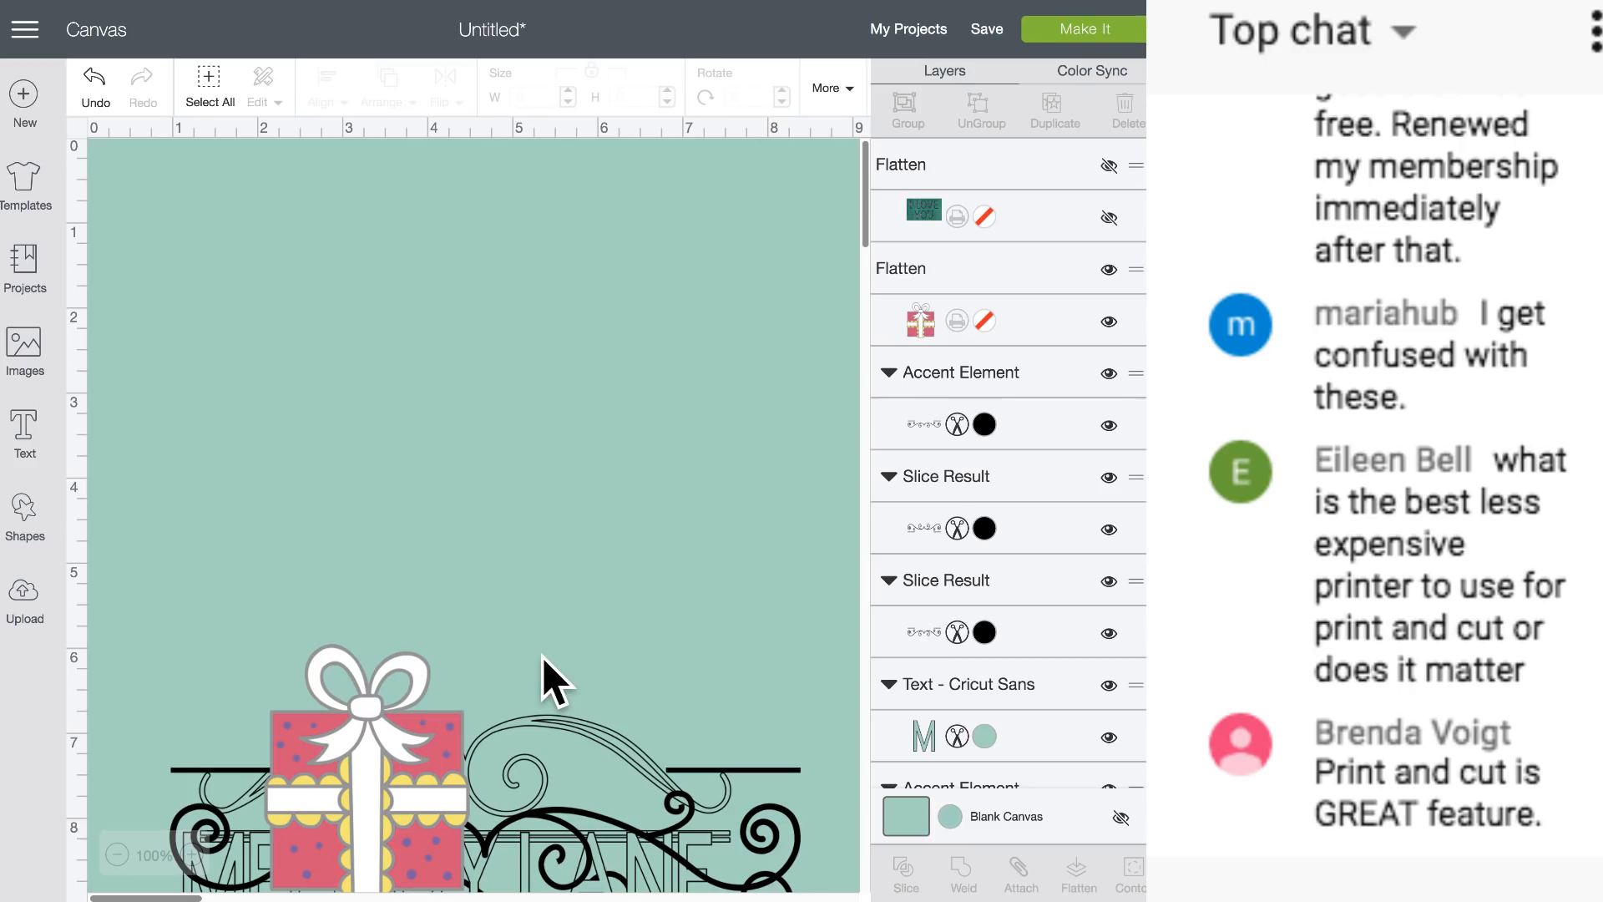
pyautogui.click(363, 775)
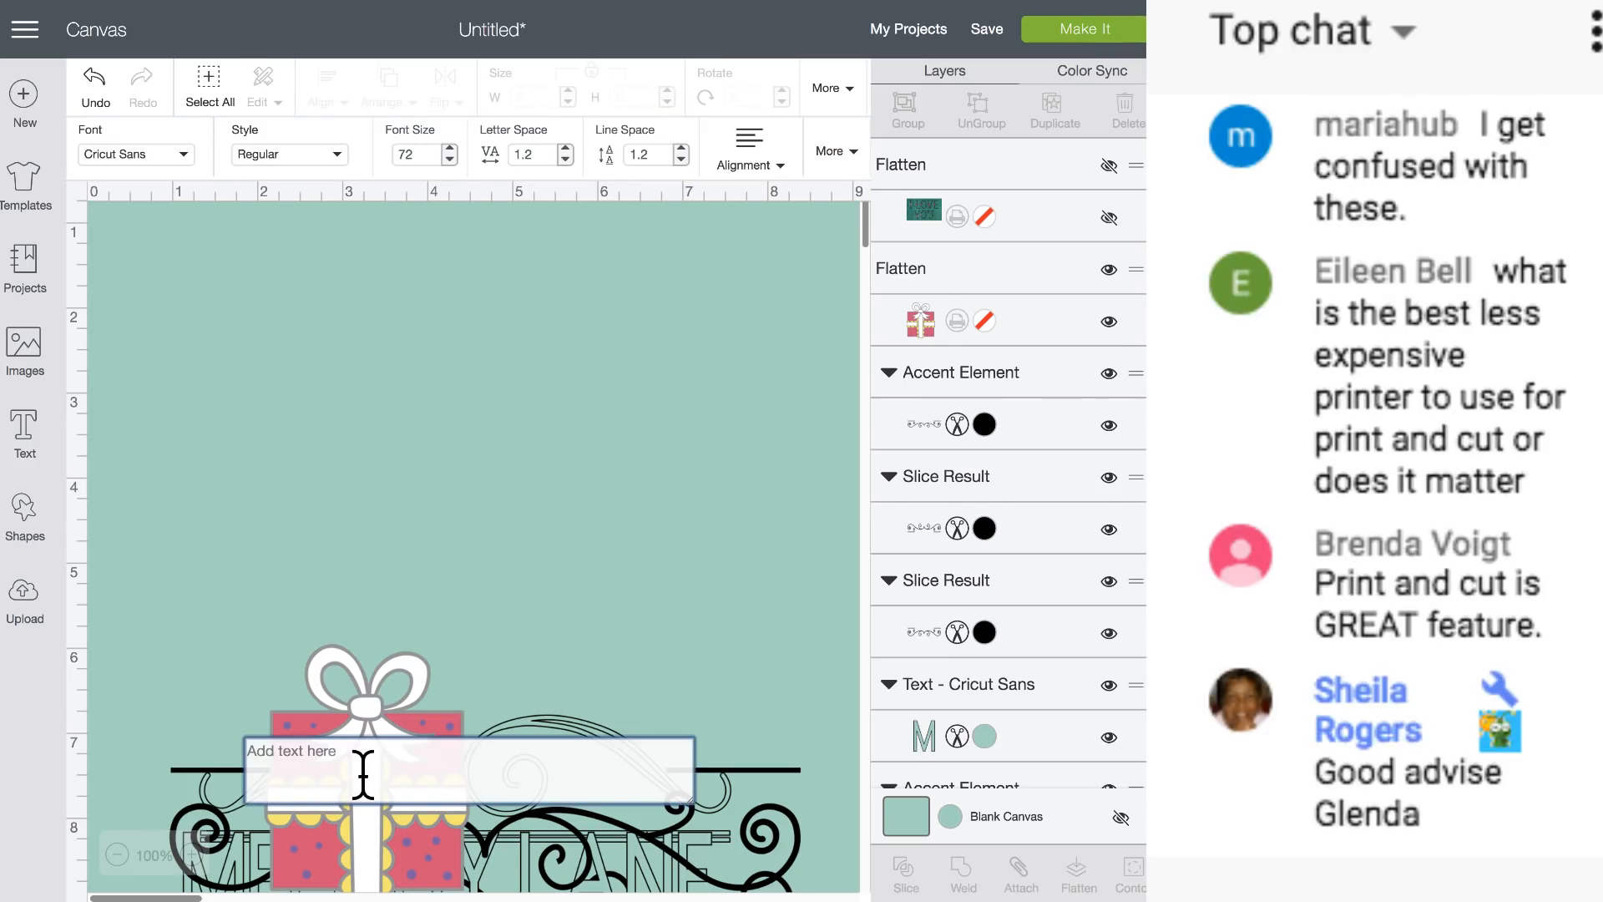
pyautogui.write('Hello')
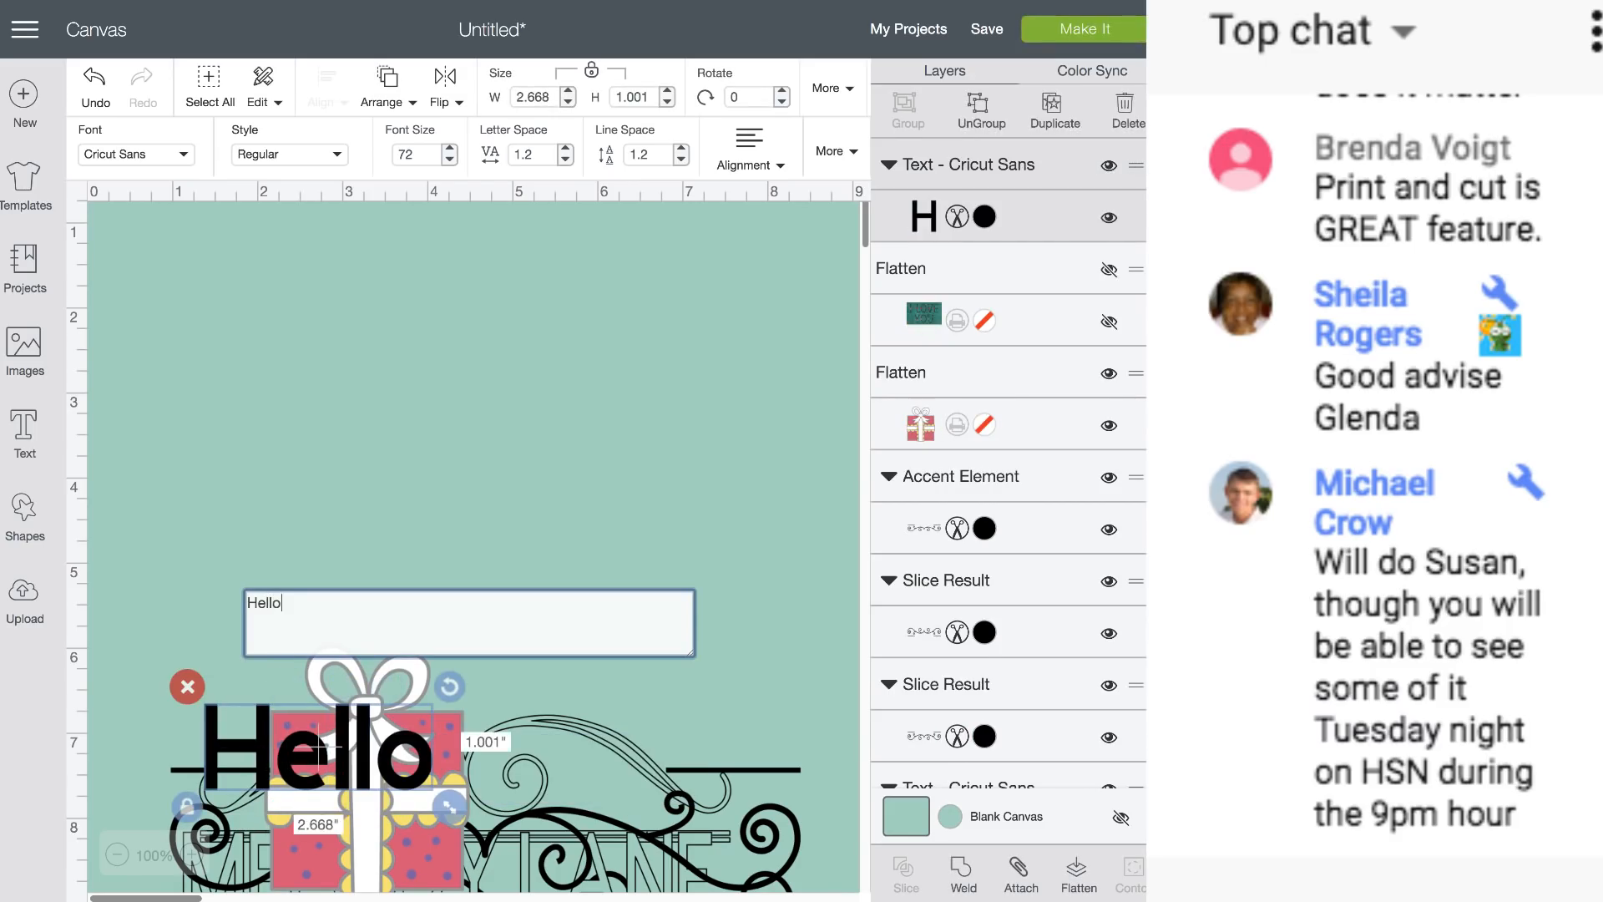
pyautogui.moveTo(299, 760); pyautogui.dragTo(278, 434)
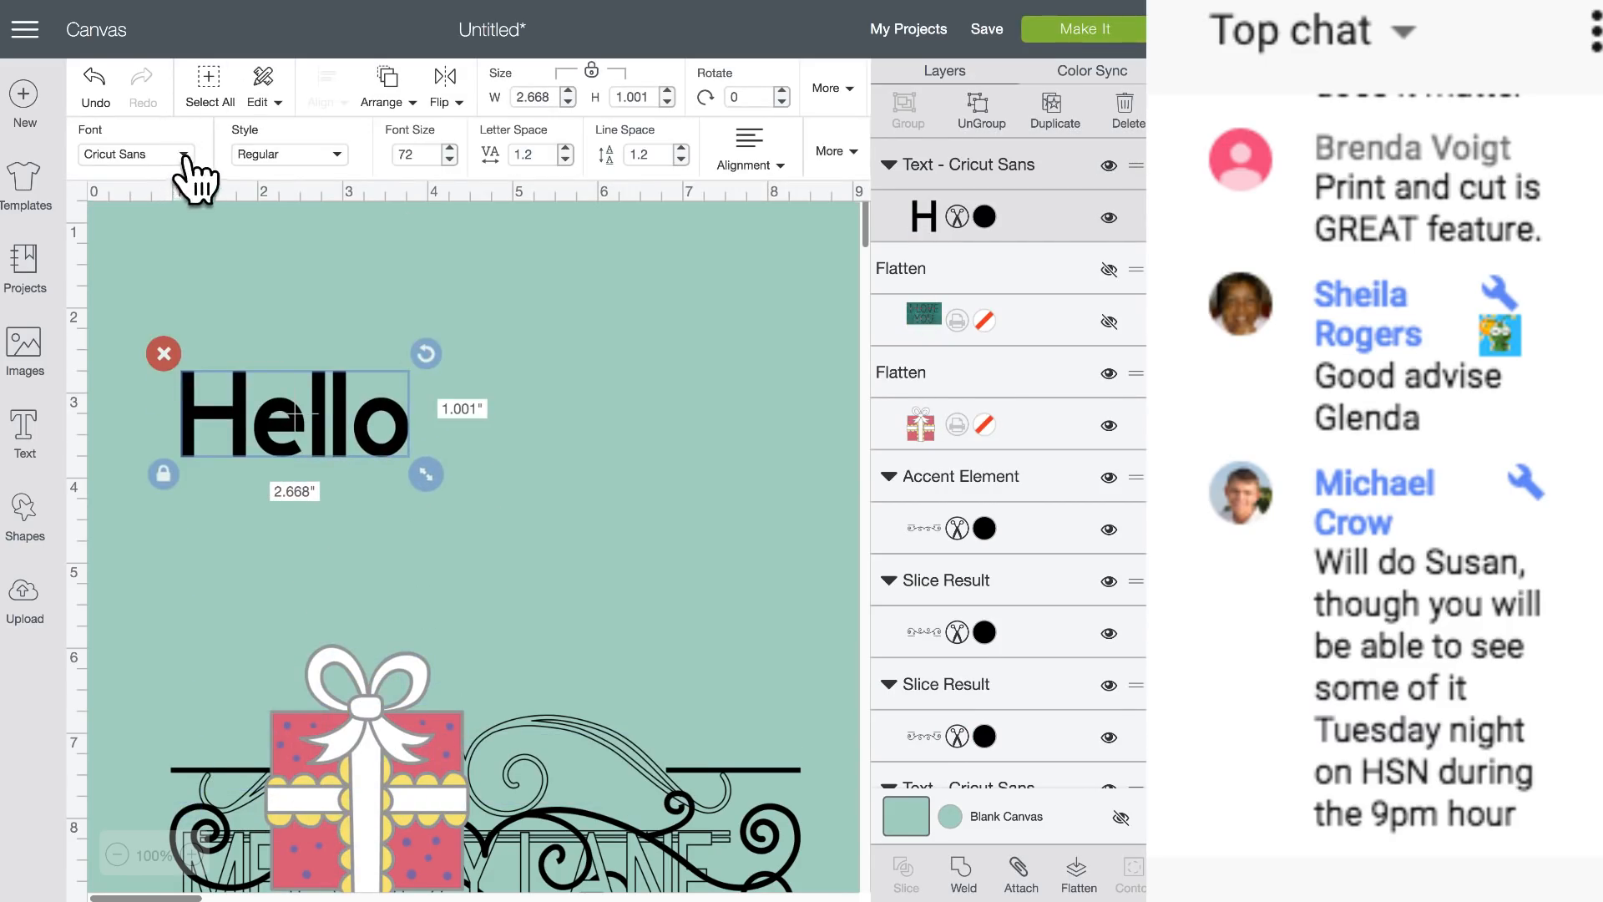
# Set the font of the "Hello" text to Agent Q.
pyautogui.click(184, 154)
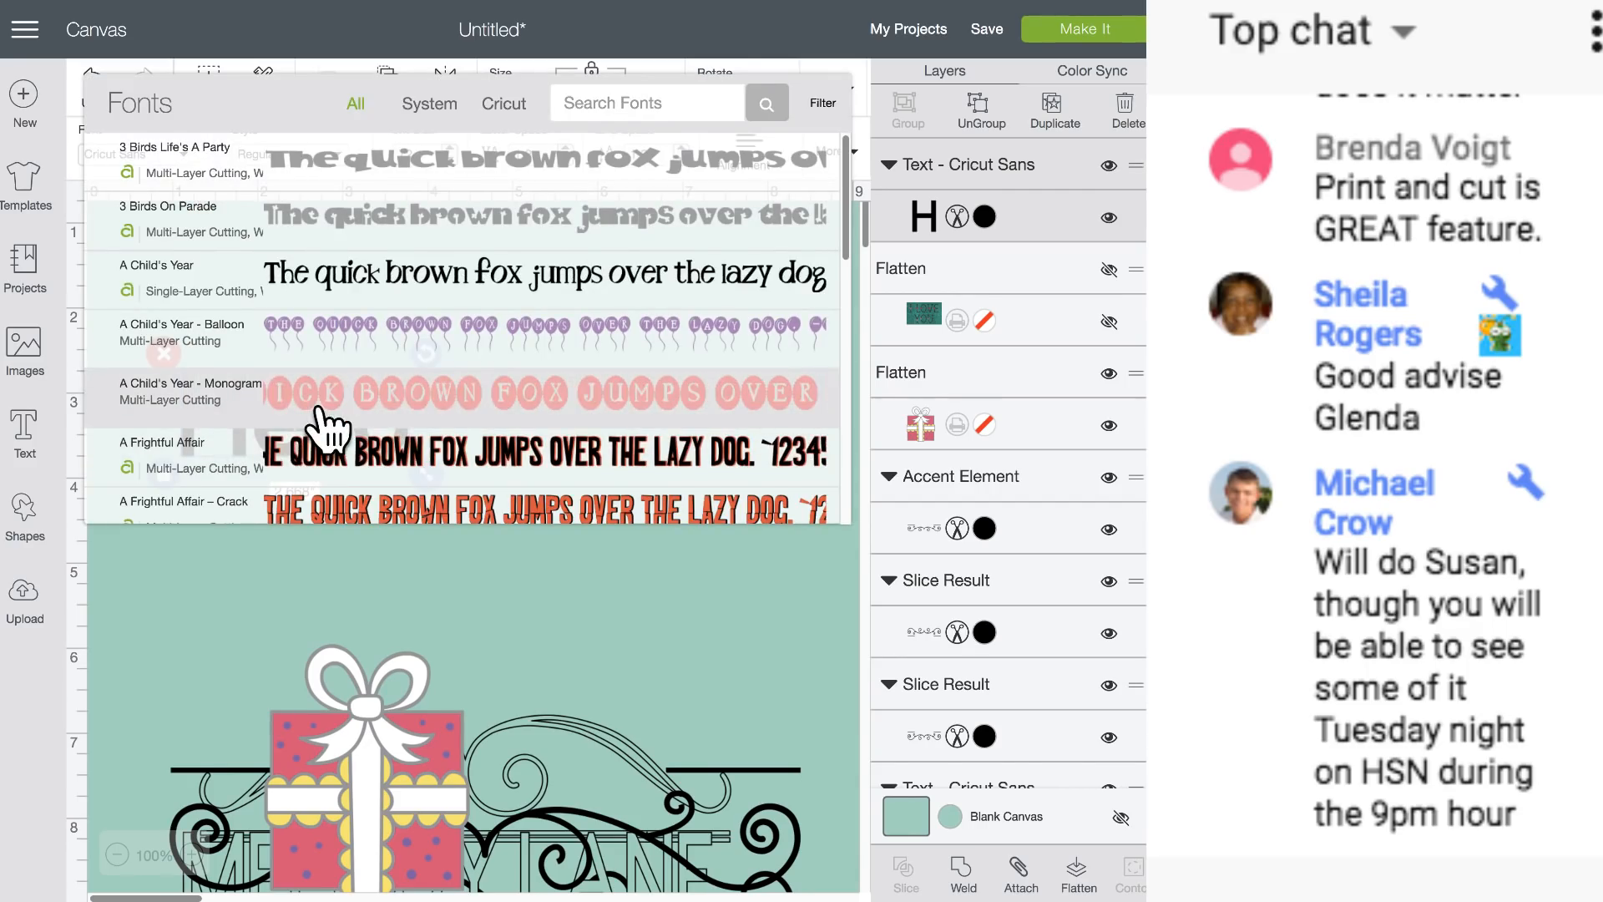
pyautogui.scroll(-5, 322, 422)
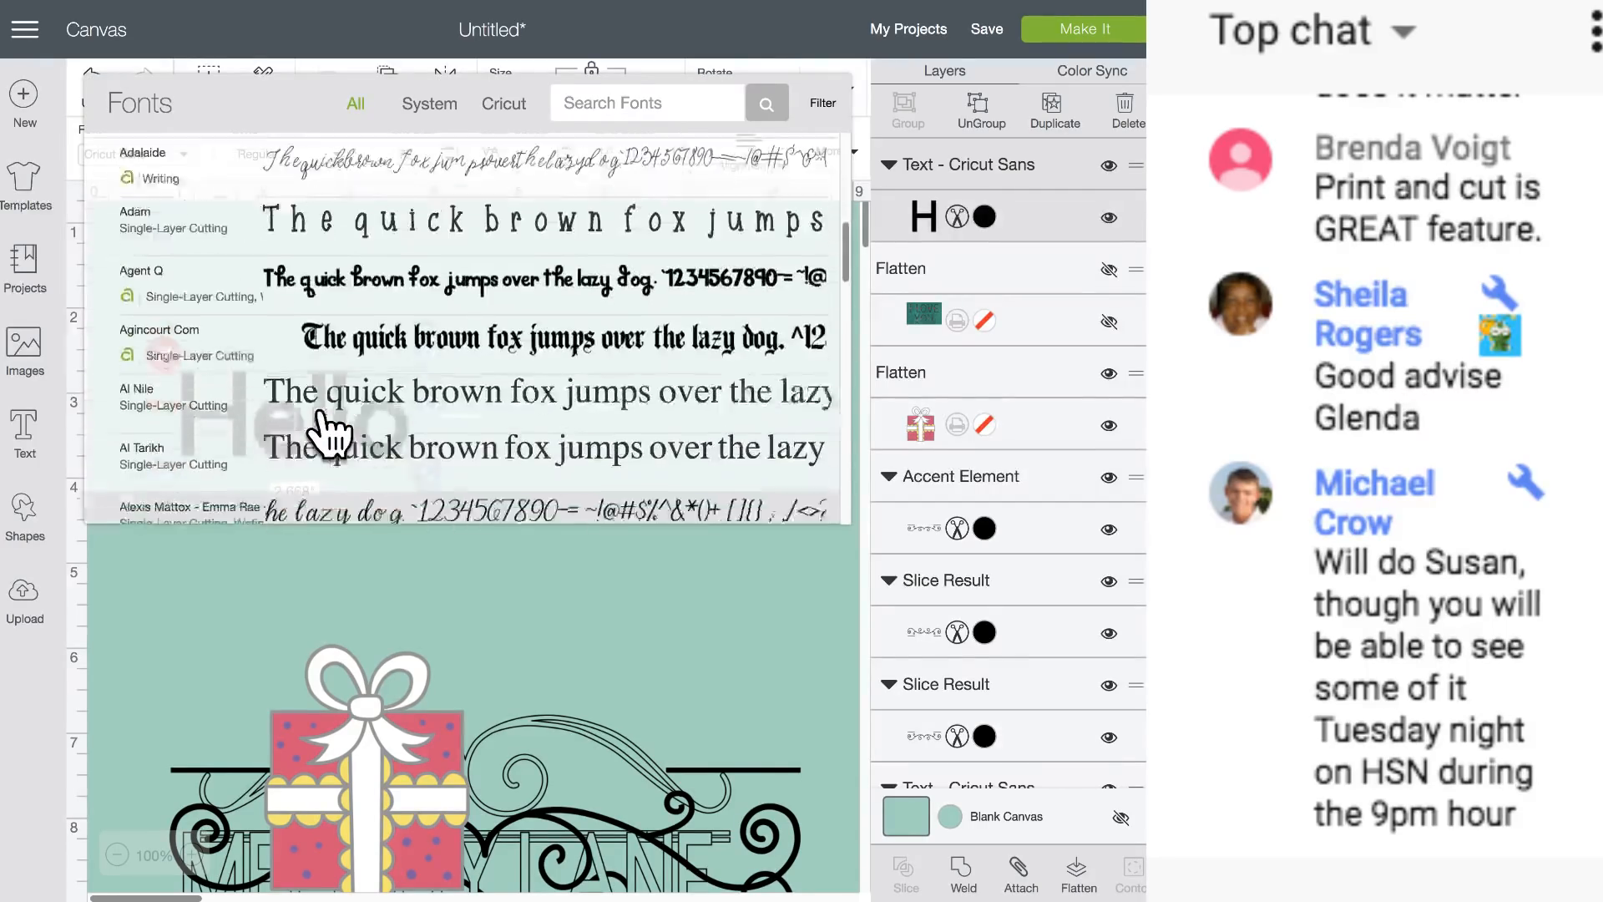
pyautogui.scroll(1, 328, 429)
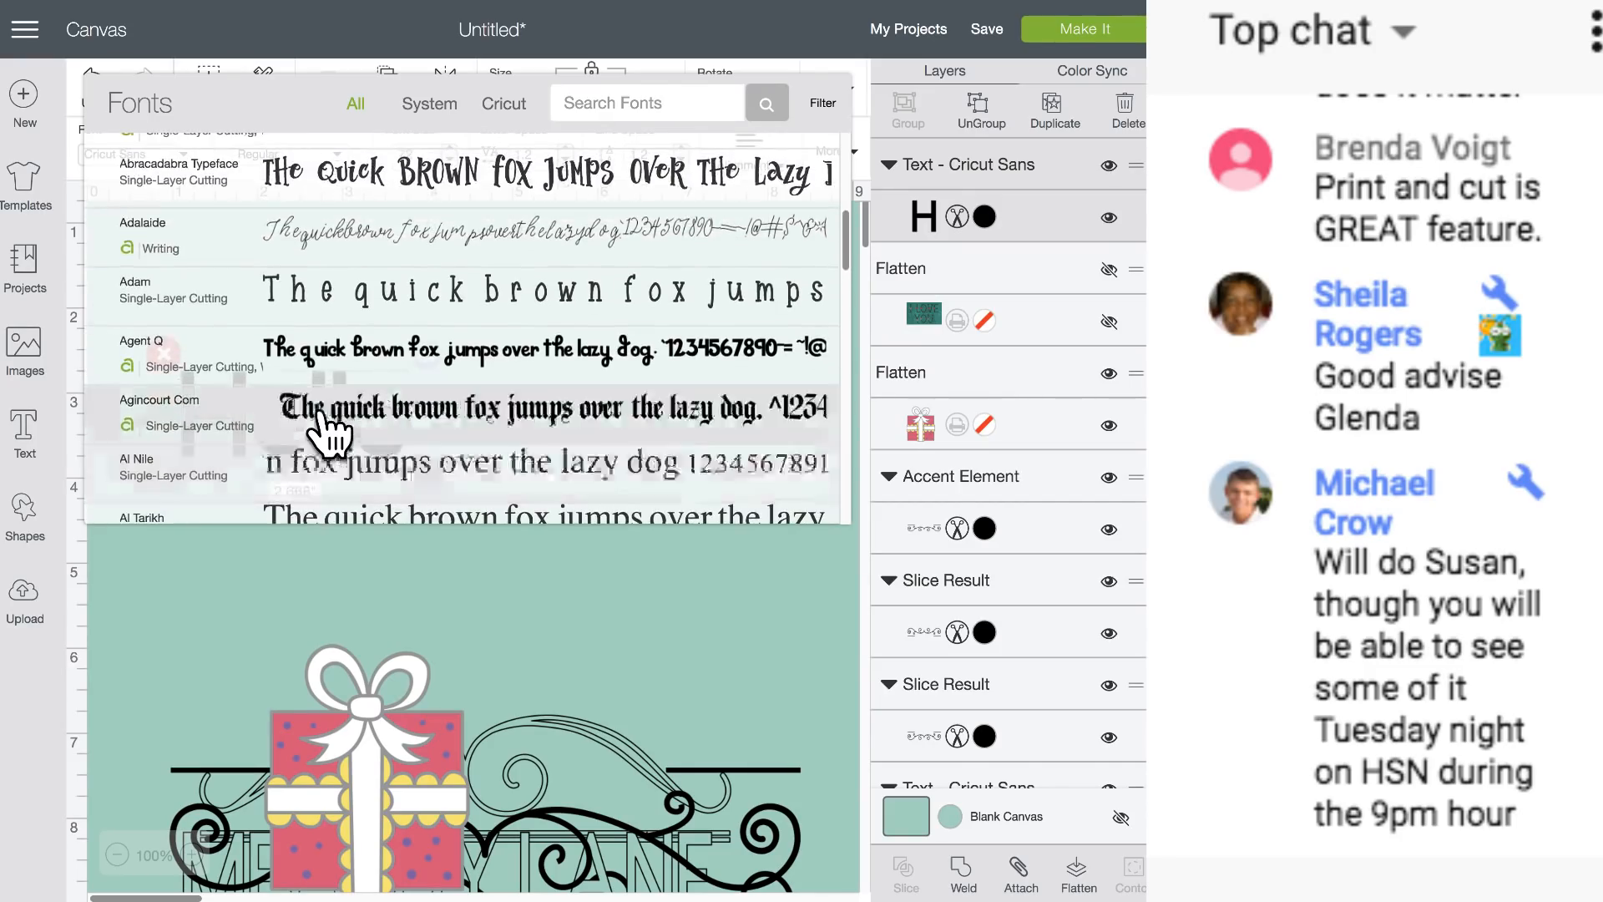
pyautogui.click(357, 369)
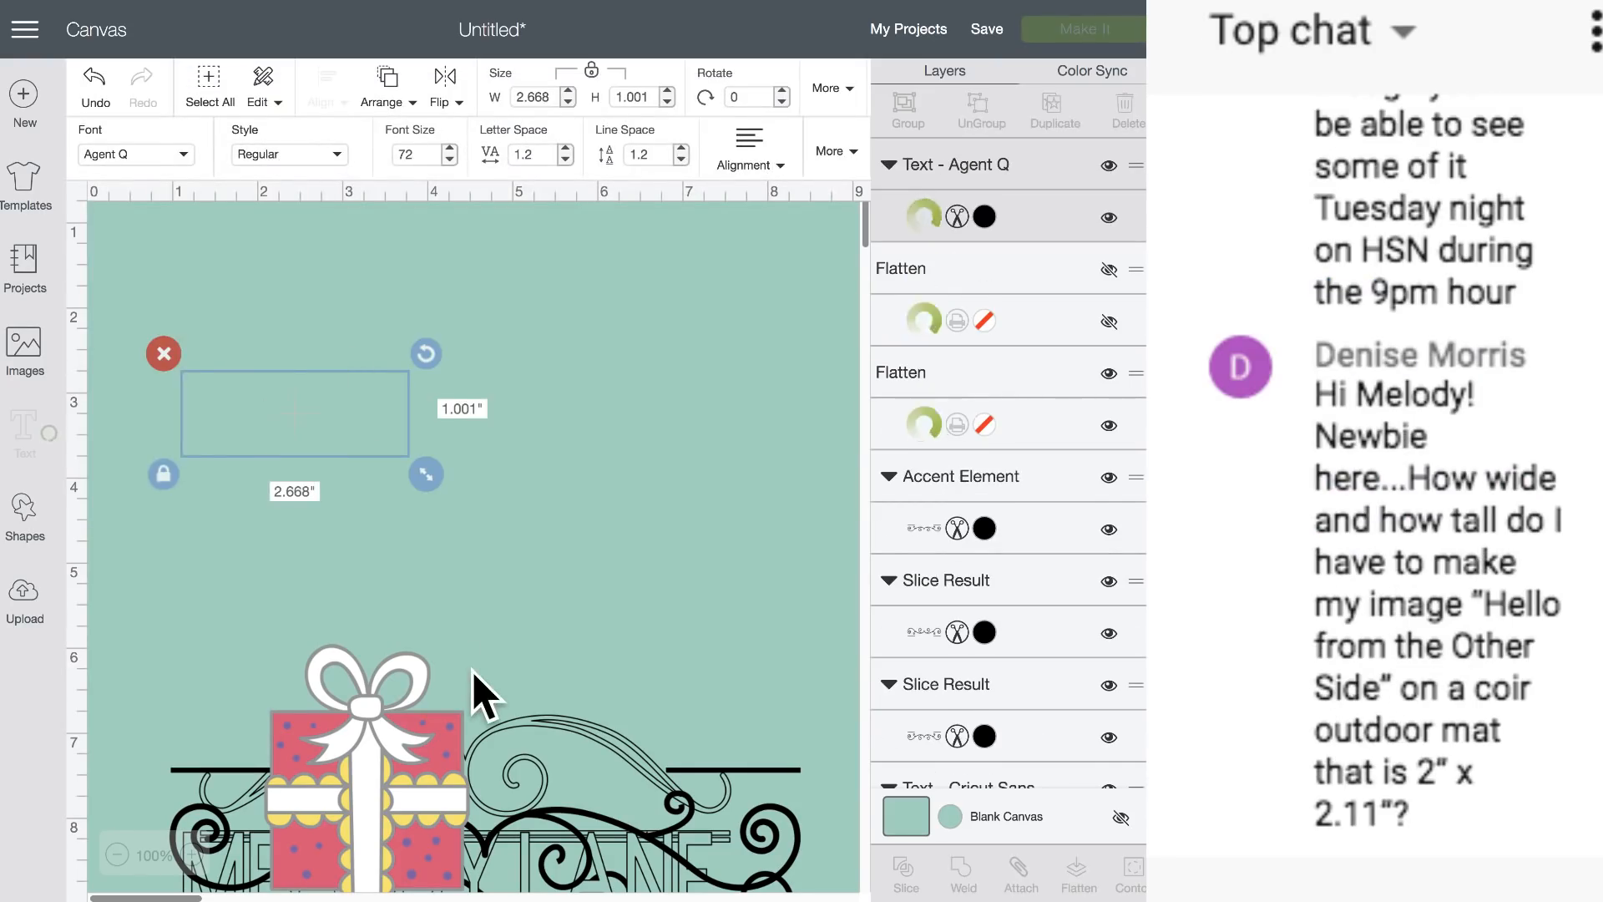
# Browse the font list and set the "Hello" text's font to Amazonia Bay.
pyautogui.click(167, 155)
pyautogui.scroll(-4, 209, 233)
pyautogui.scroll(-6, 315, 413)
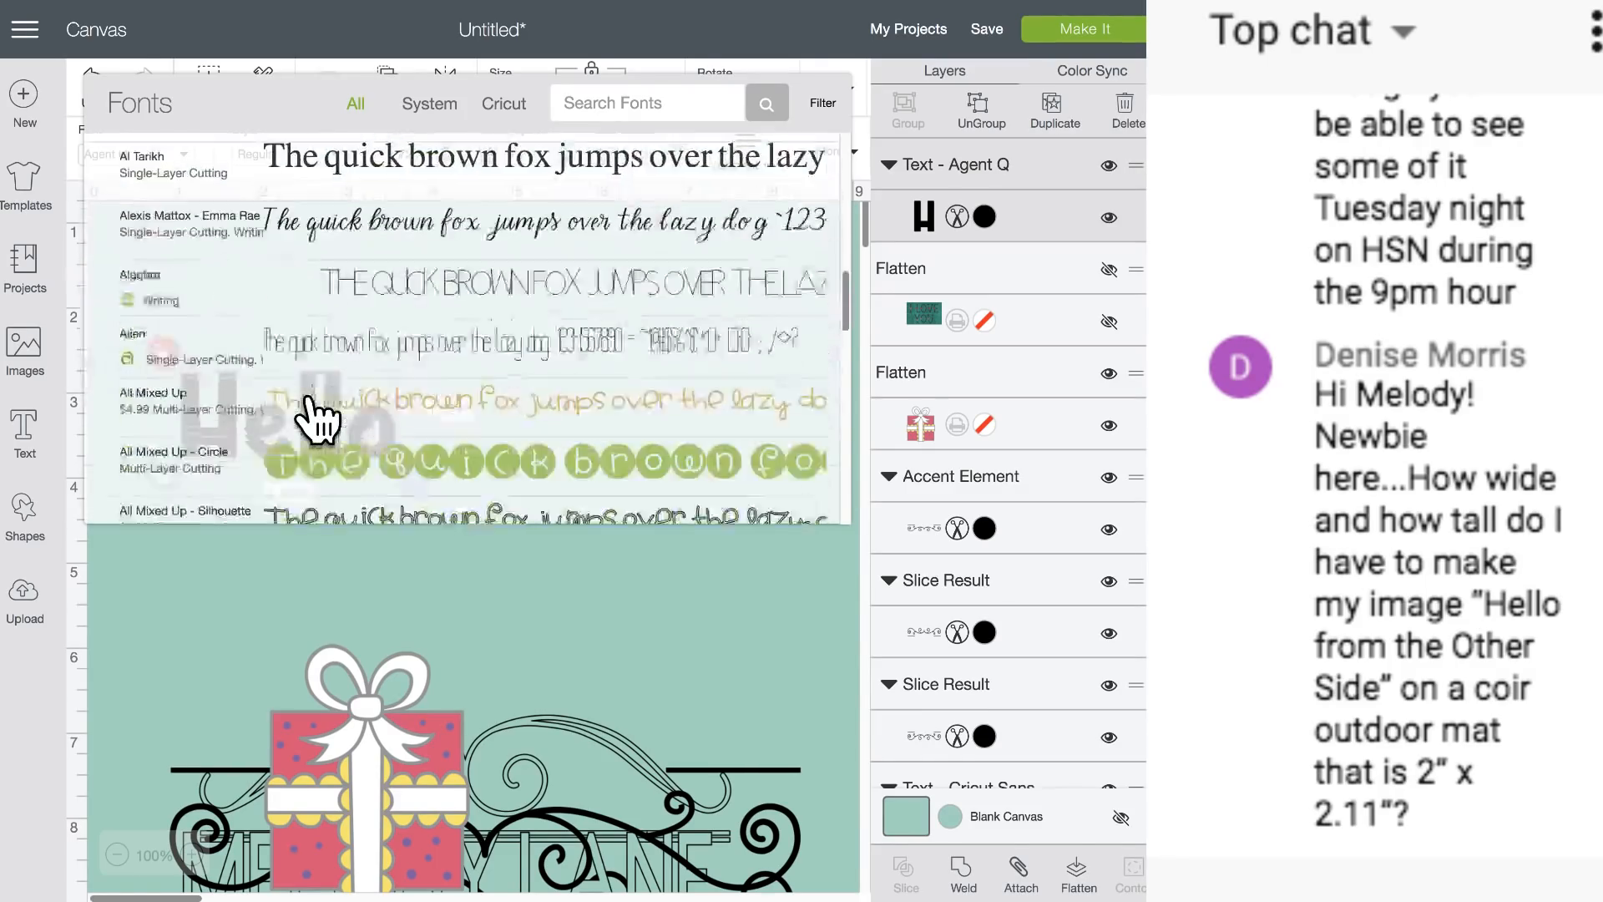
pyautogui.scroll(-7, 315, 413)
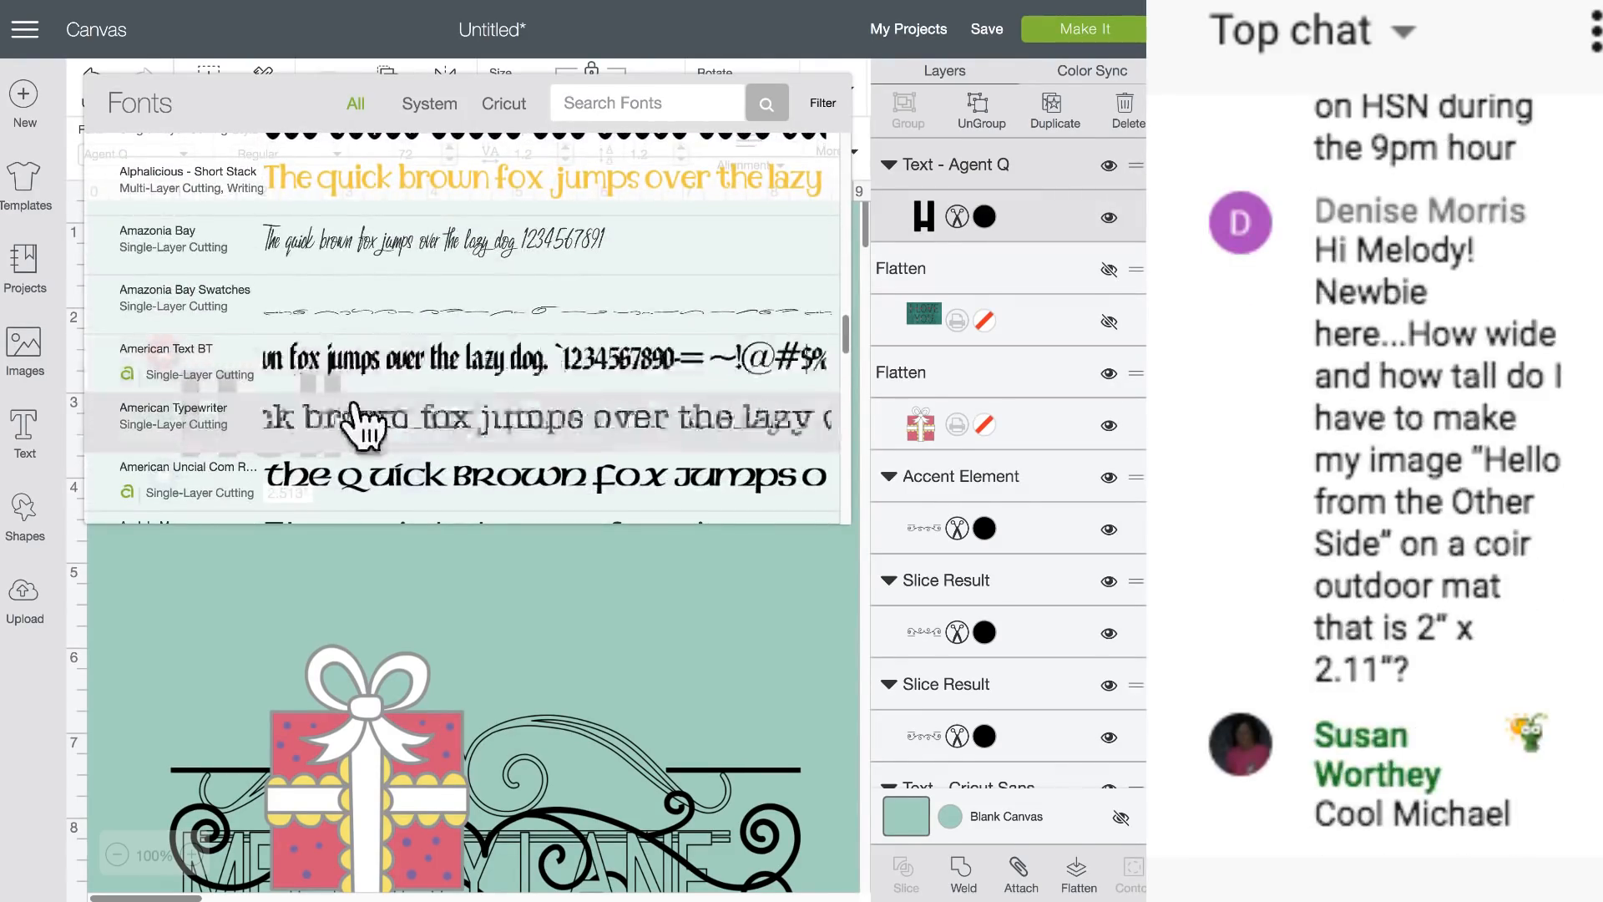
pyautogui.scroll(-2, 359, 400)
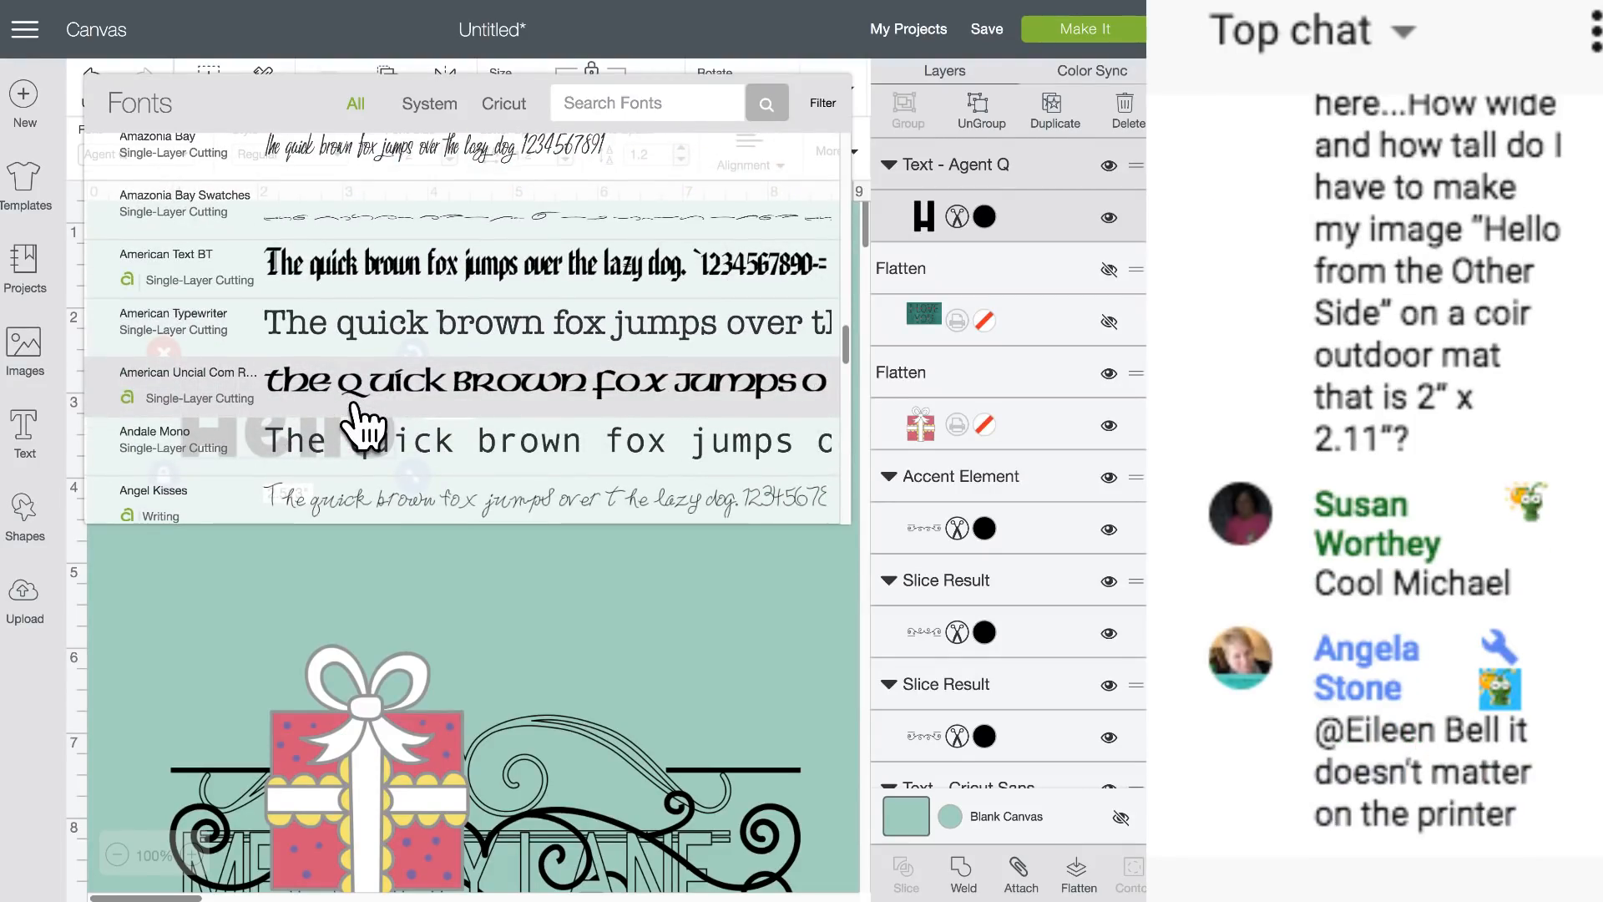
pyautogui.scroll(4, 368, 392)
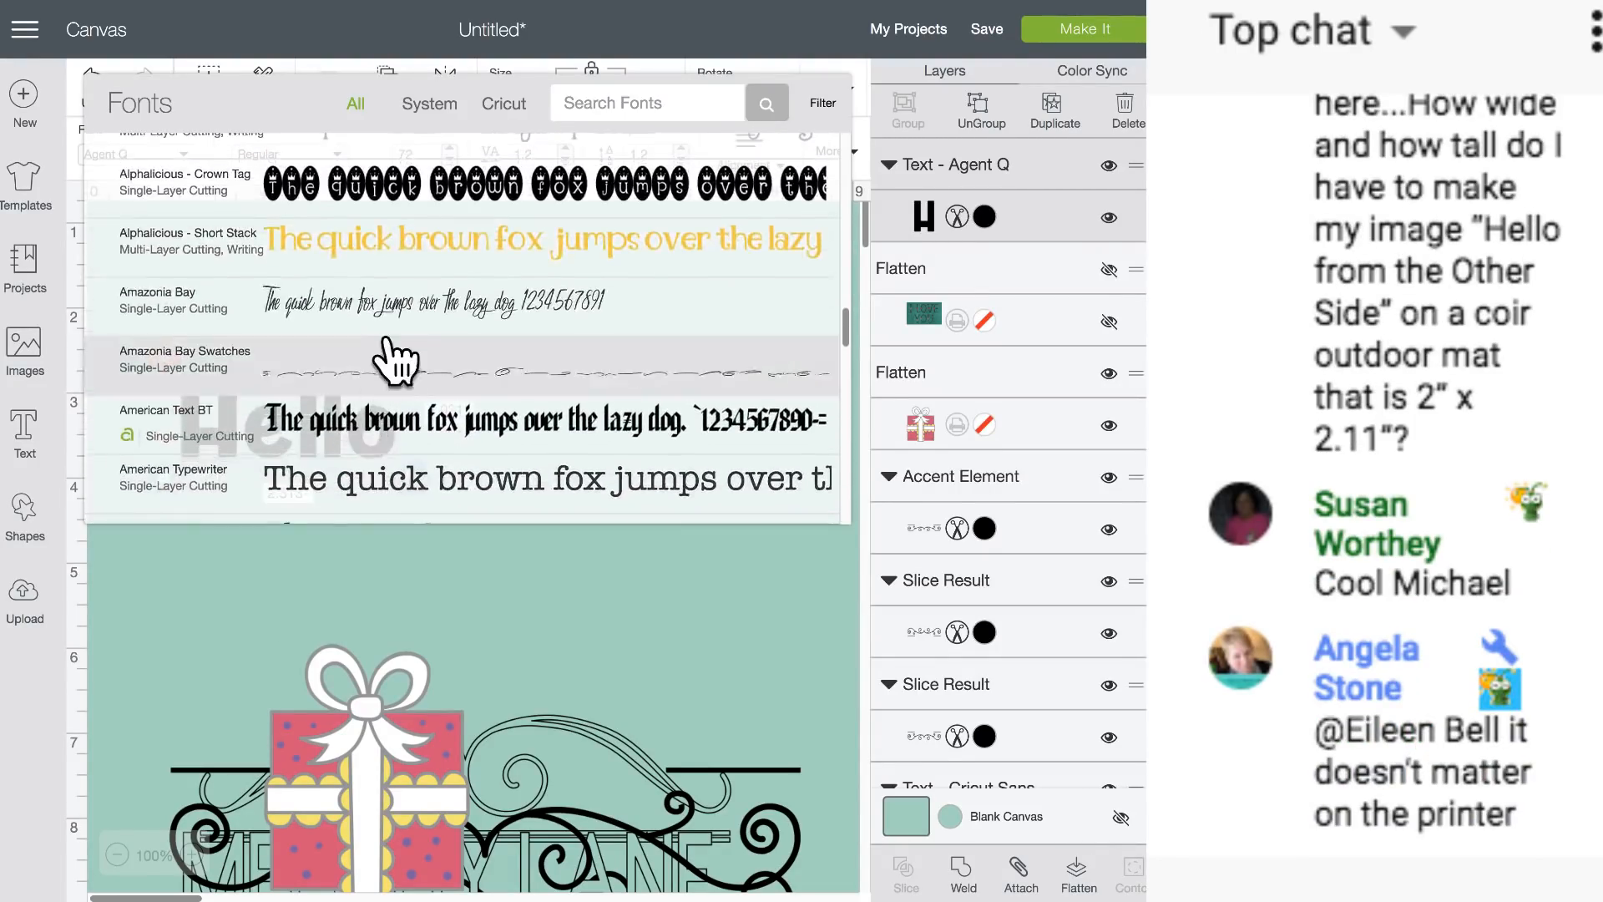
pyautogui.click(384, 309)
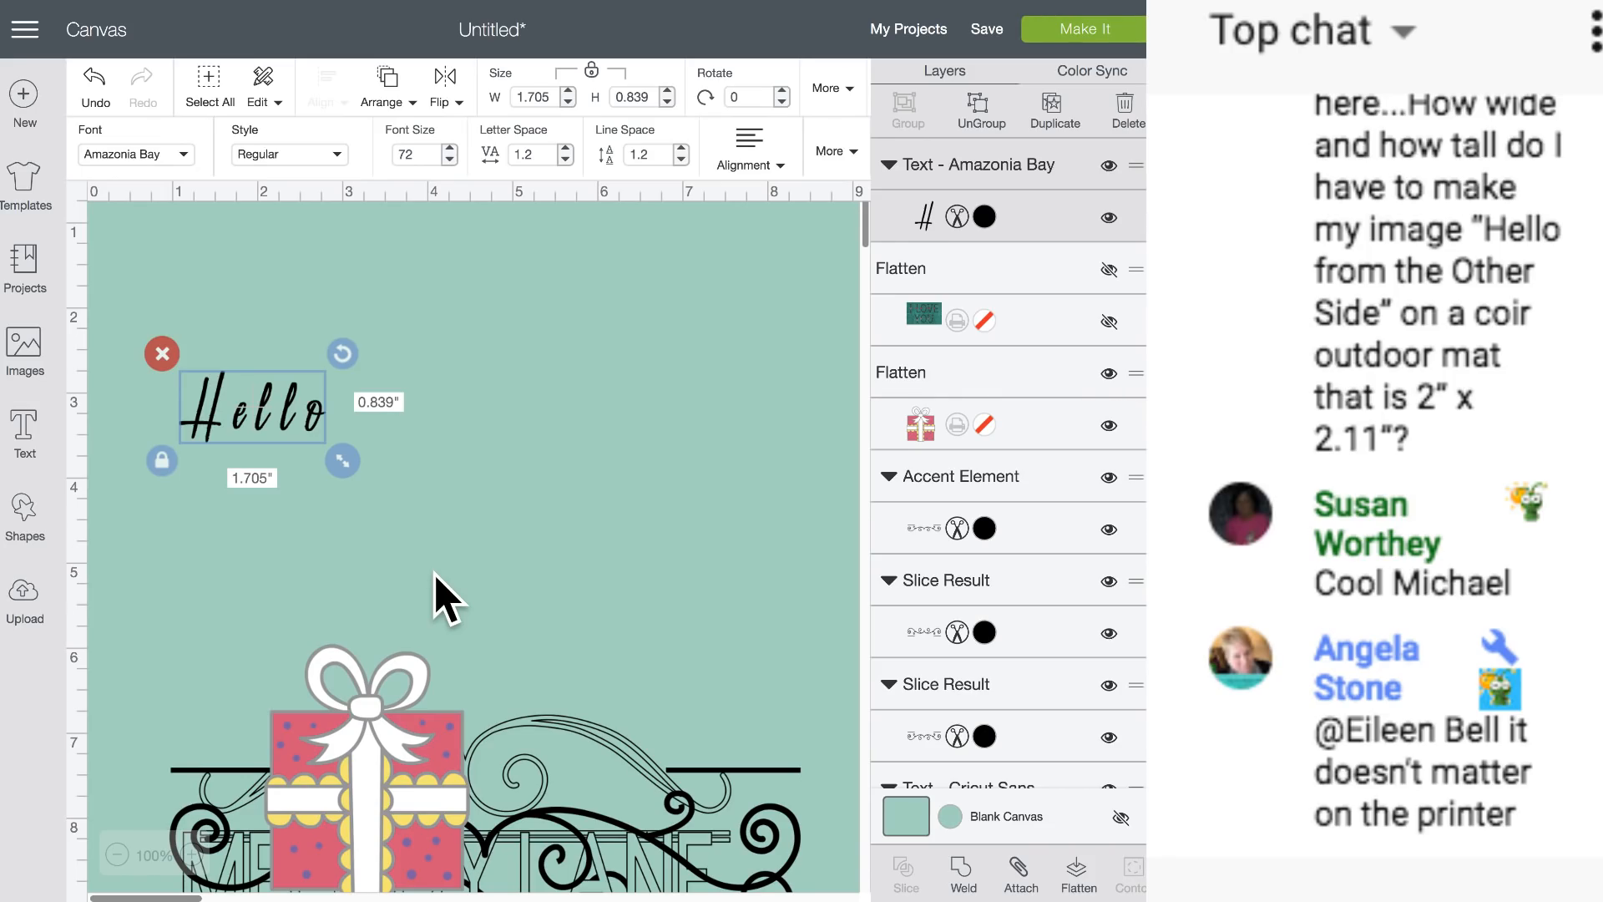
# Set the "Hello" text's font to the blue Anna's Fancy Lettering - Vic... style.
pyautogui.click(186, 159)
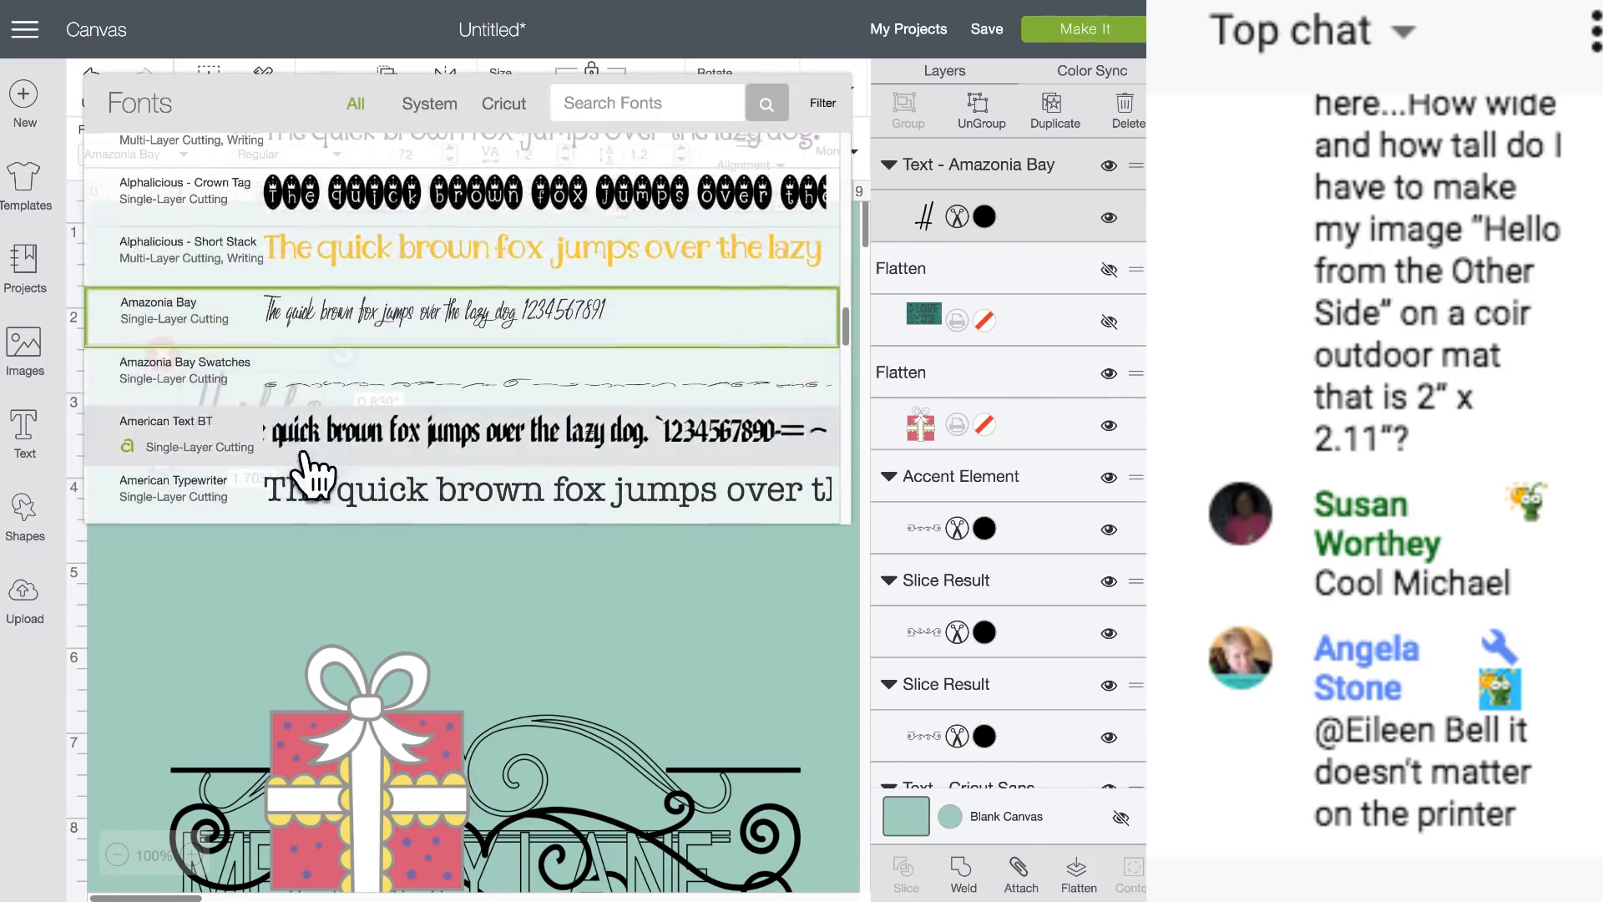
pyautogui.scroll(-8, 304, 468)
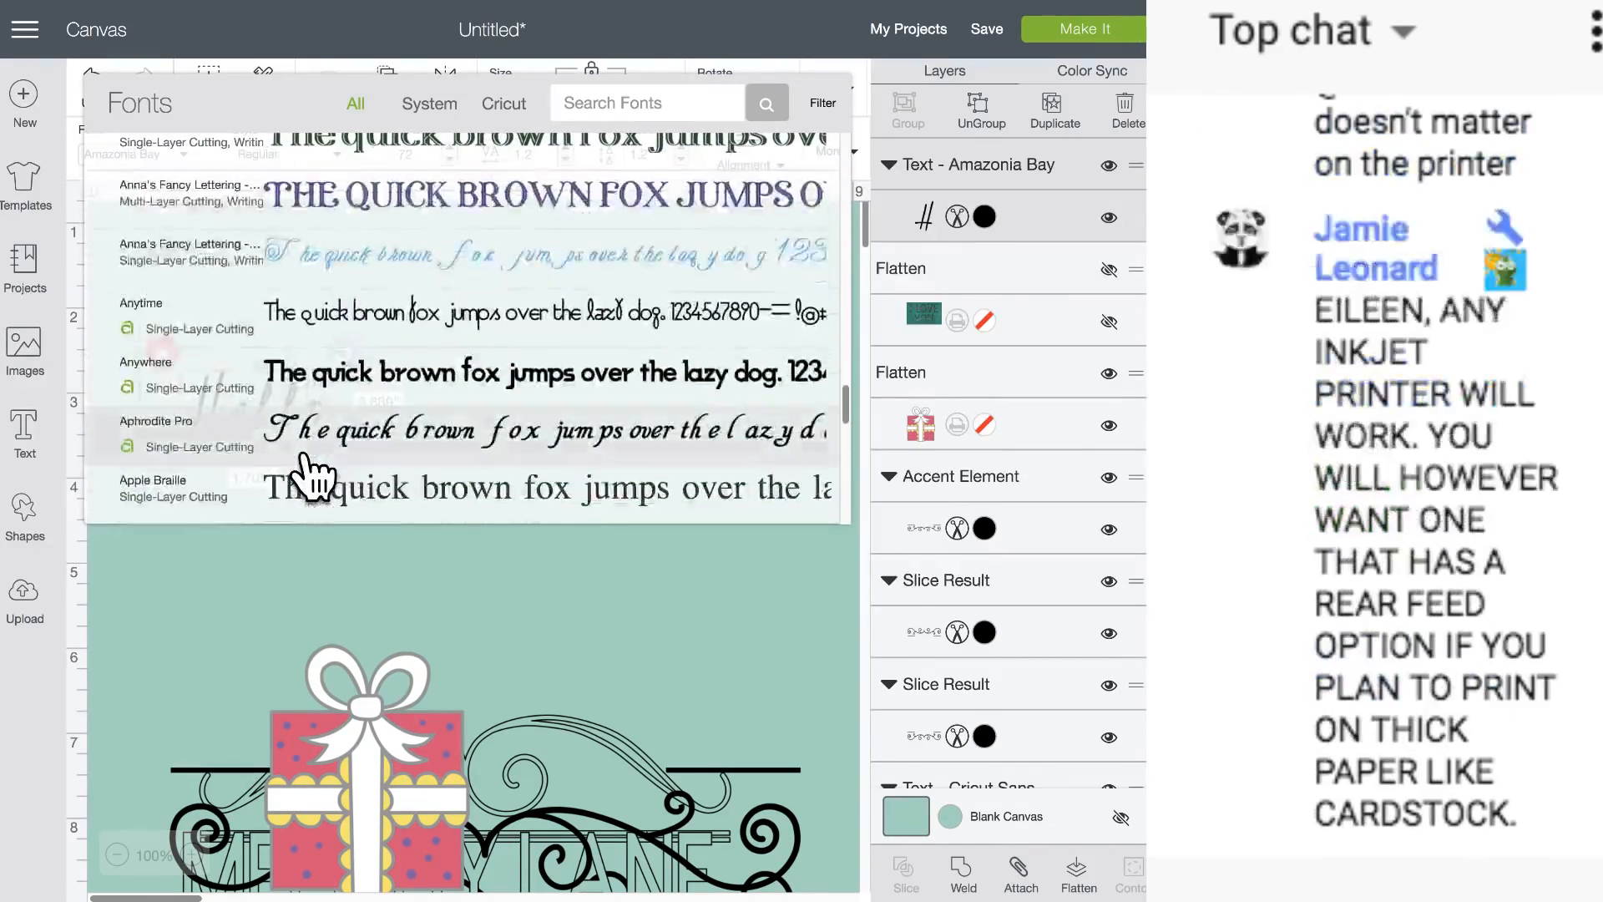
pyautogui.click(304, 258)
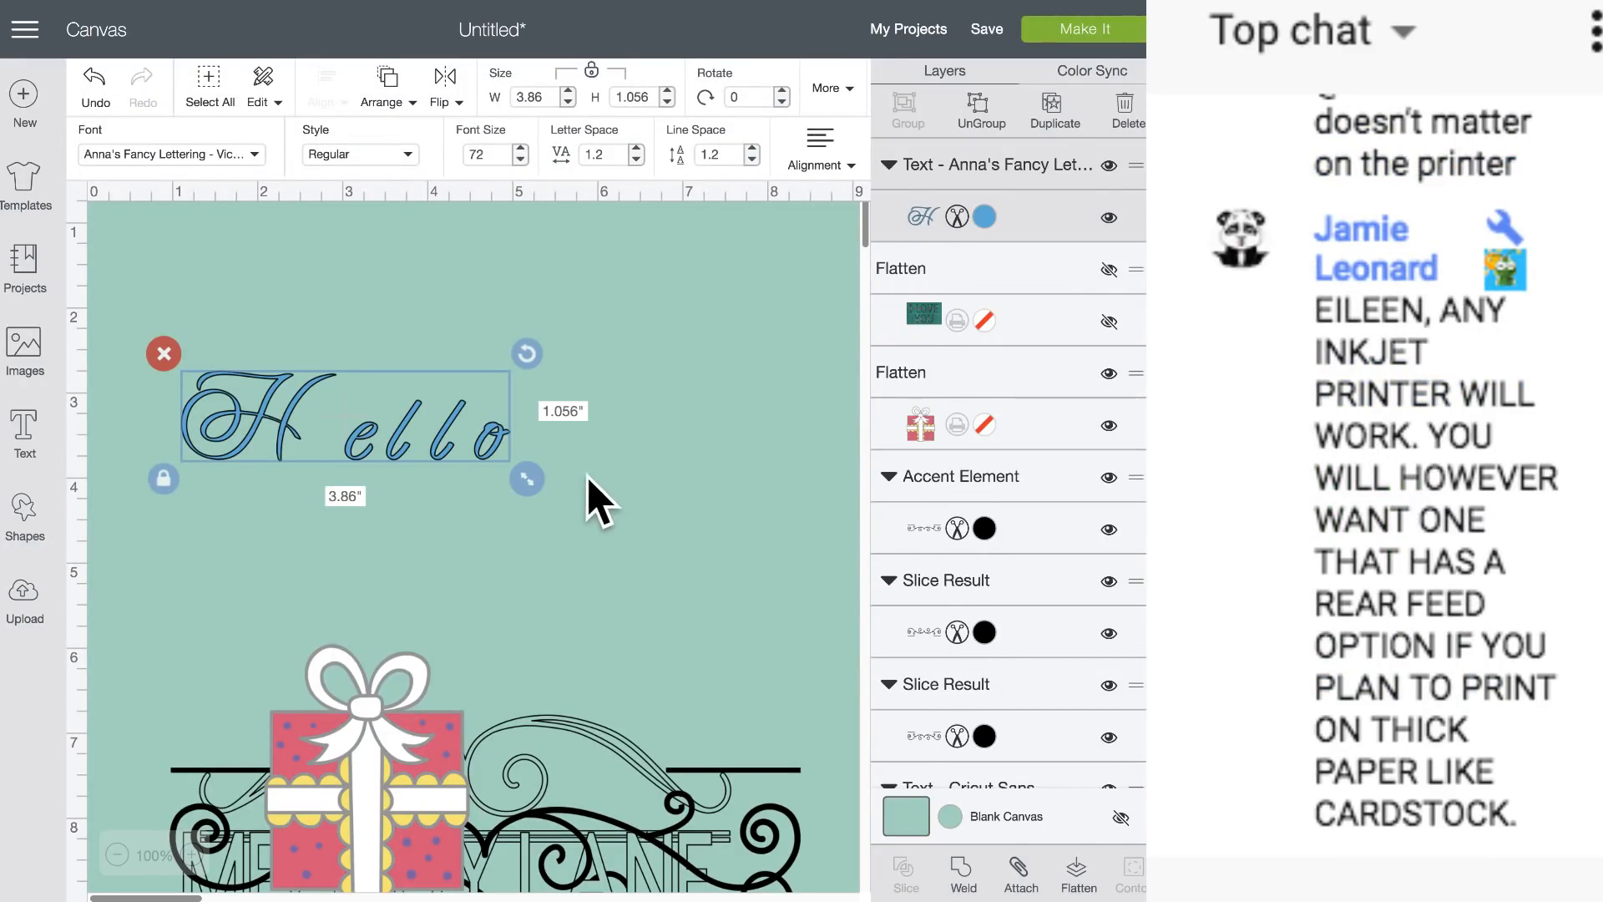
# Enlarge the "Hello" text to about 6.19" wide and weld its letters into a single shape.
pyautogui.moveTo(528, 480); pyautogui.dragTo(730, 610)
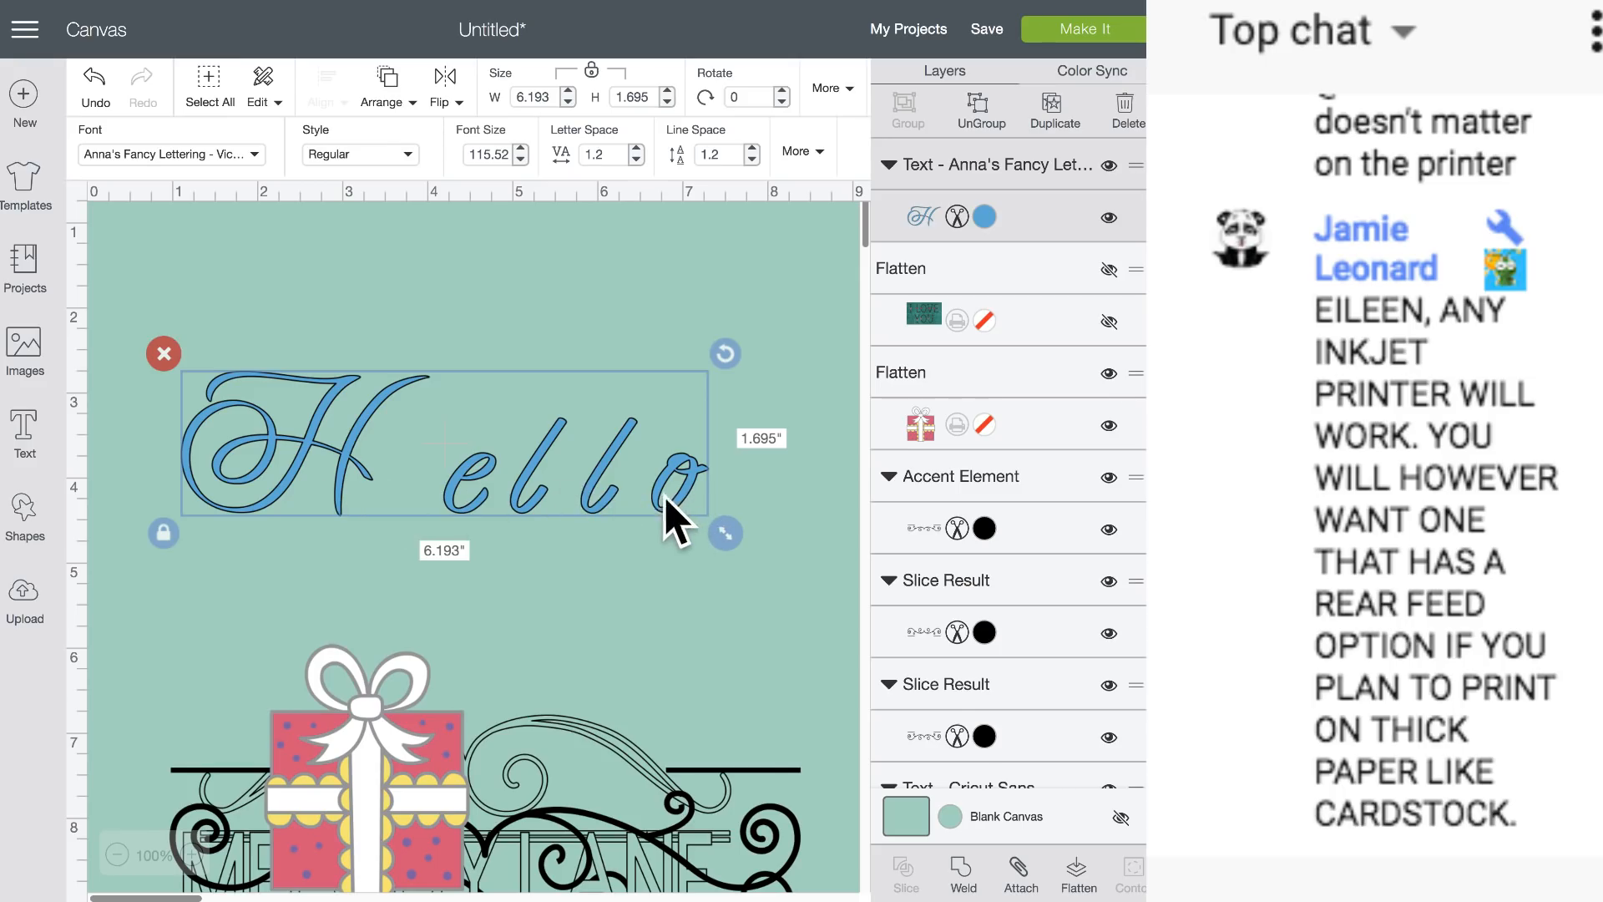
pyautogui.click(958, 873)
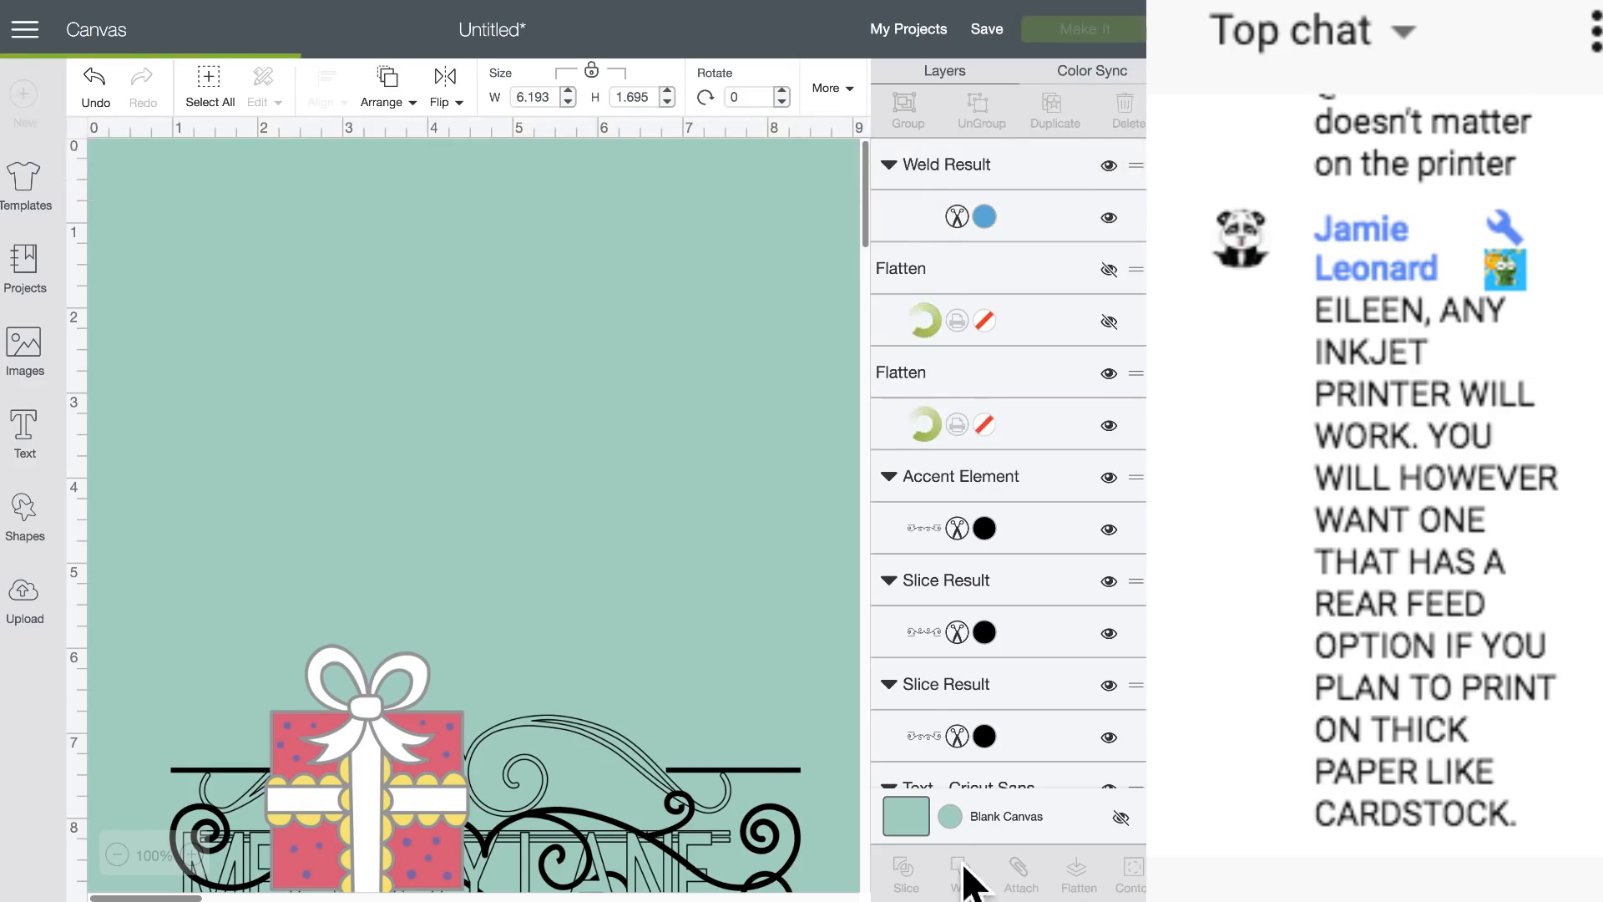
pyautogui.moveTo(514, 470)
pyautogui.mouseDown()
pyautogui.moveTo(547, 443)
pyautogui.moveTo(521, 445)
pyautogui.mouseUp()
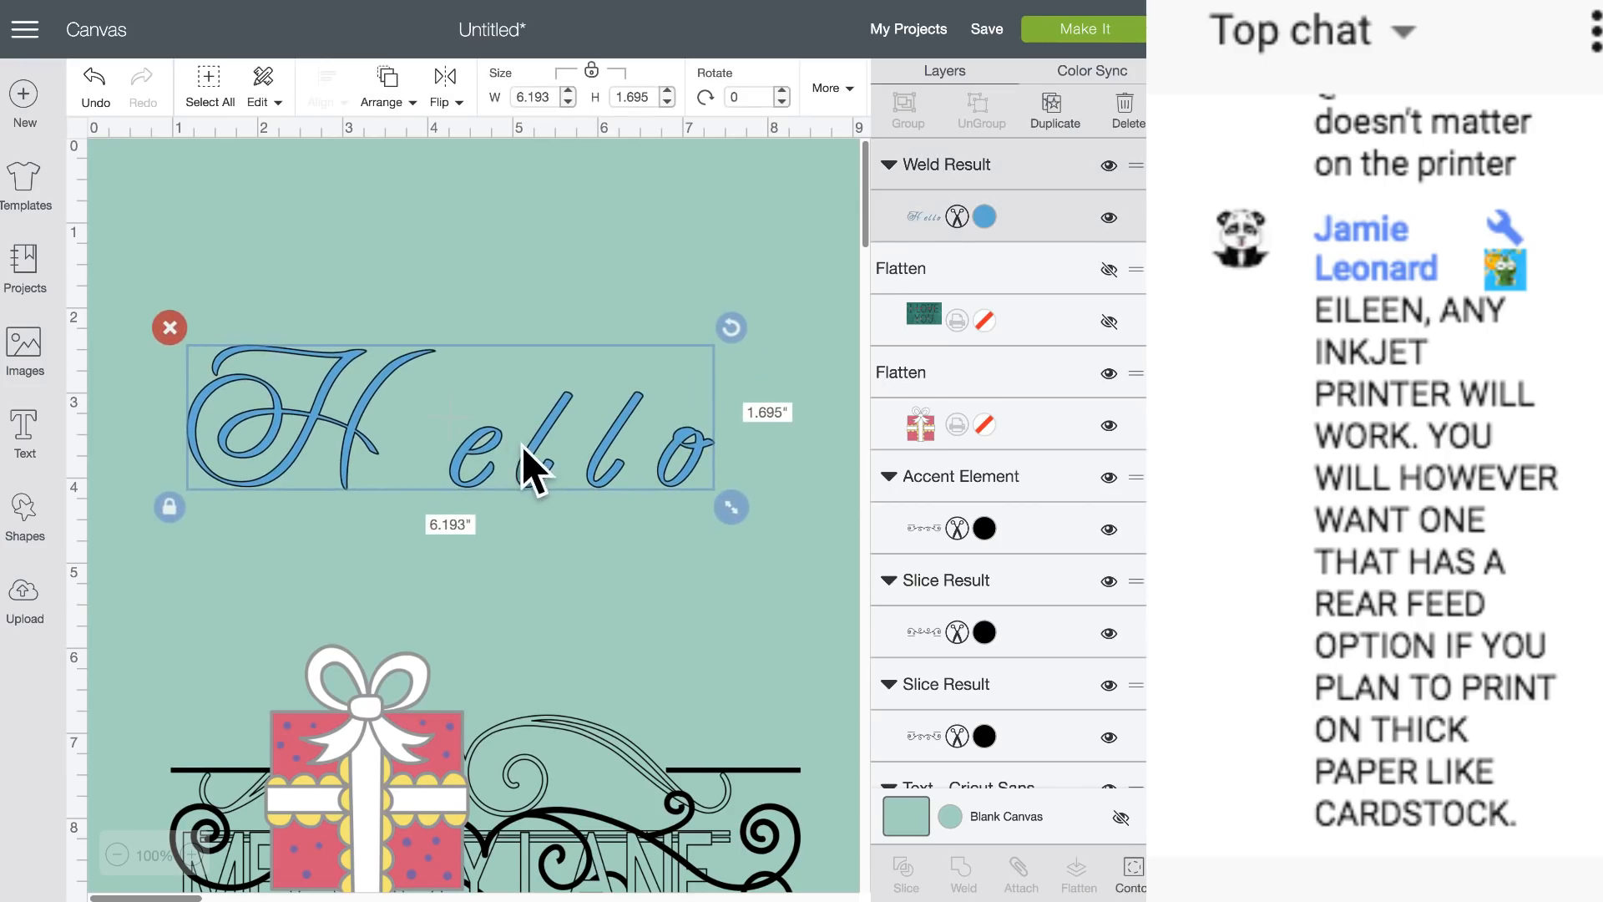
# Undo the welded word's last move and shift the whole word slightly upward.
pyautogui.click(95, 84)
pyautogui.click(341, 446)
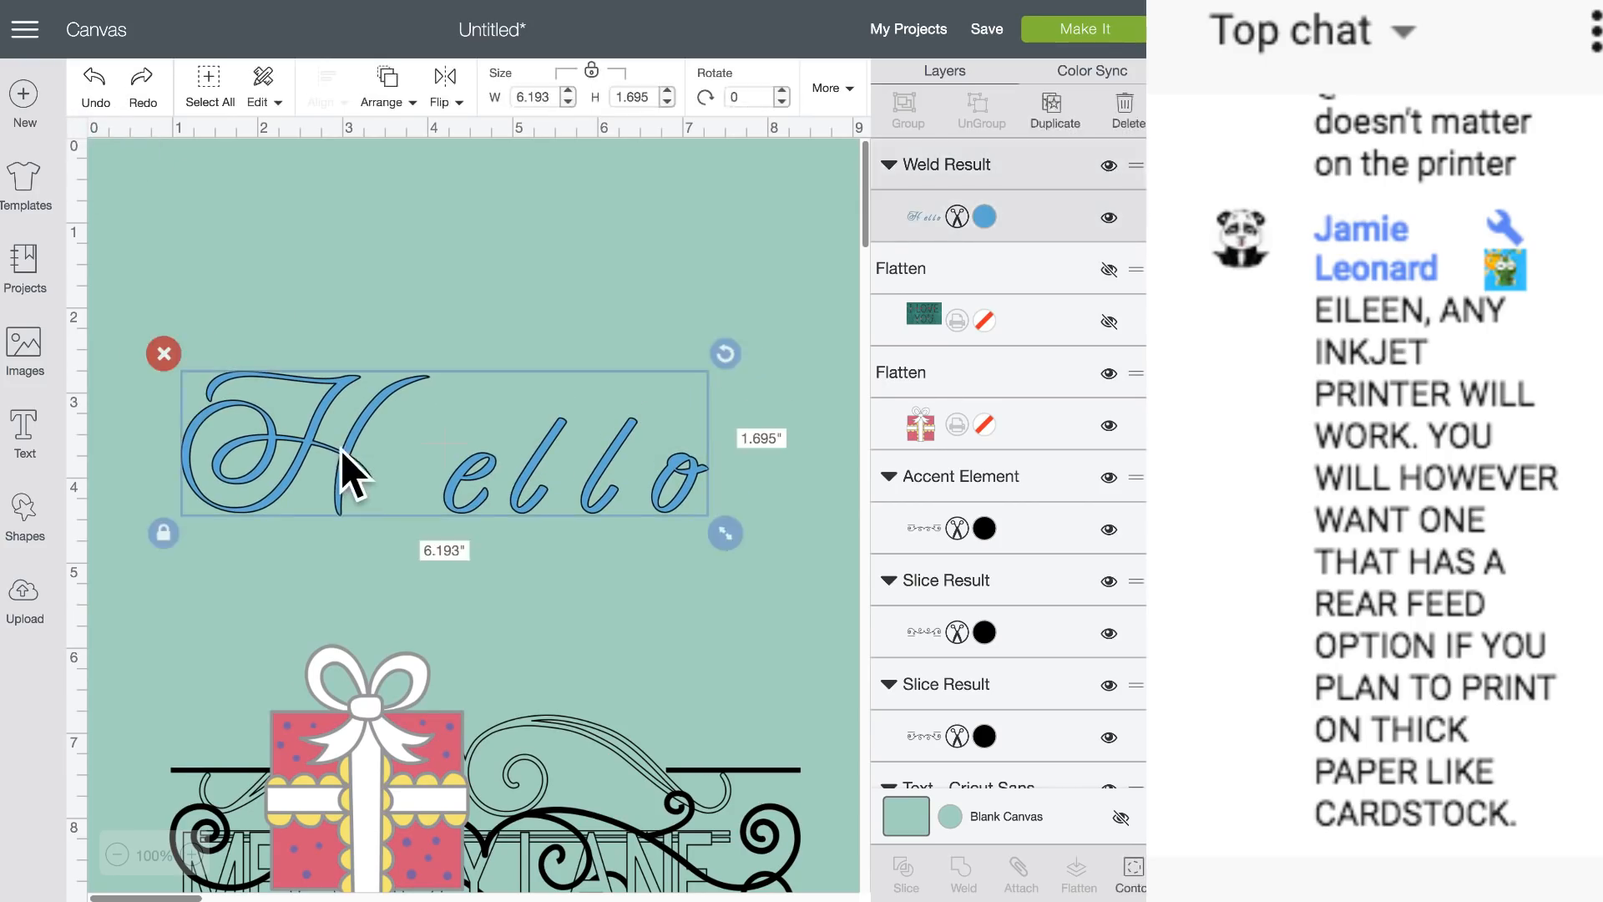
pyautogui.moveTo(342, 446); pyautogui.dragTo(334, 434)
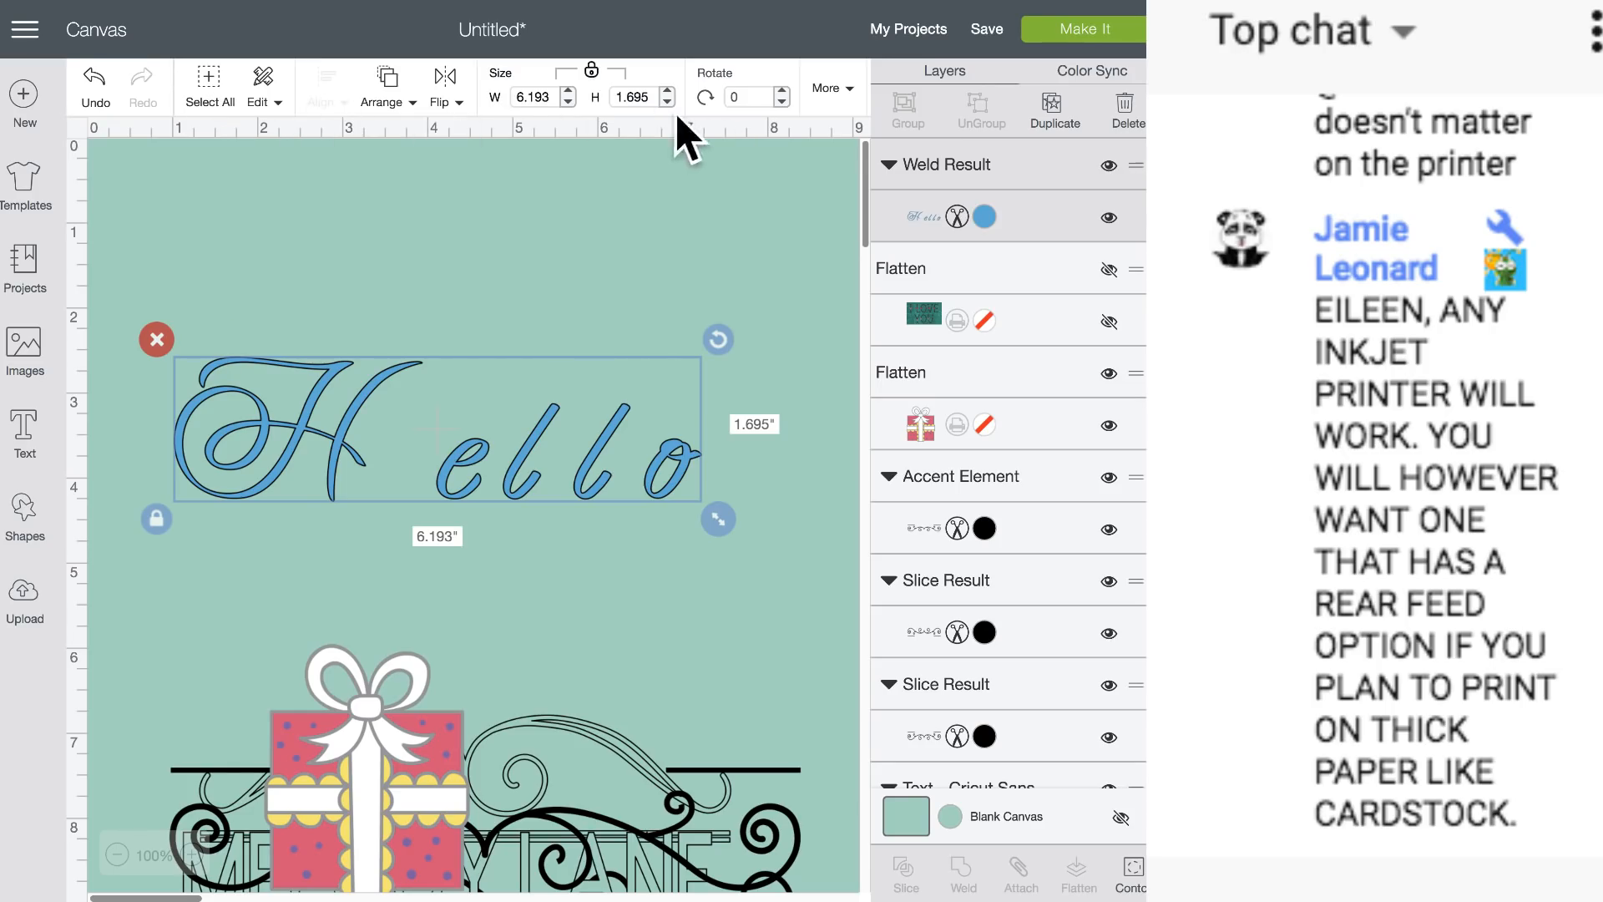
pyautogui.moveTo(322, 448); pyautogui.dragTo(325, 434)
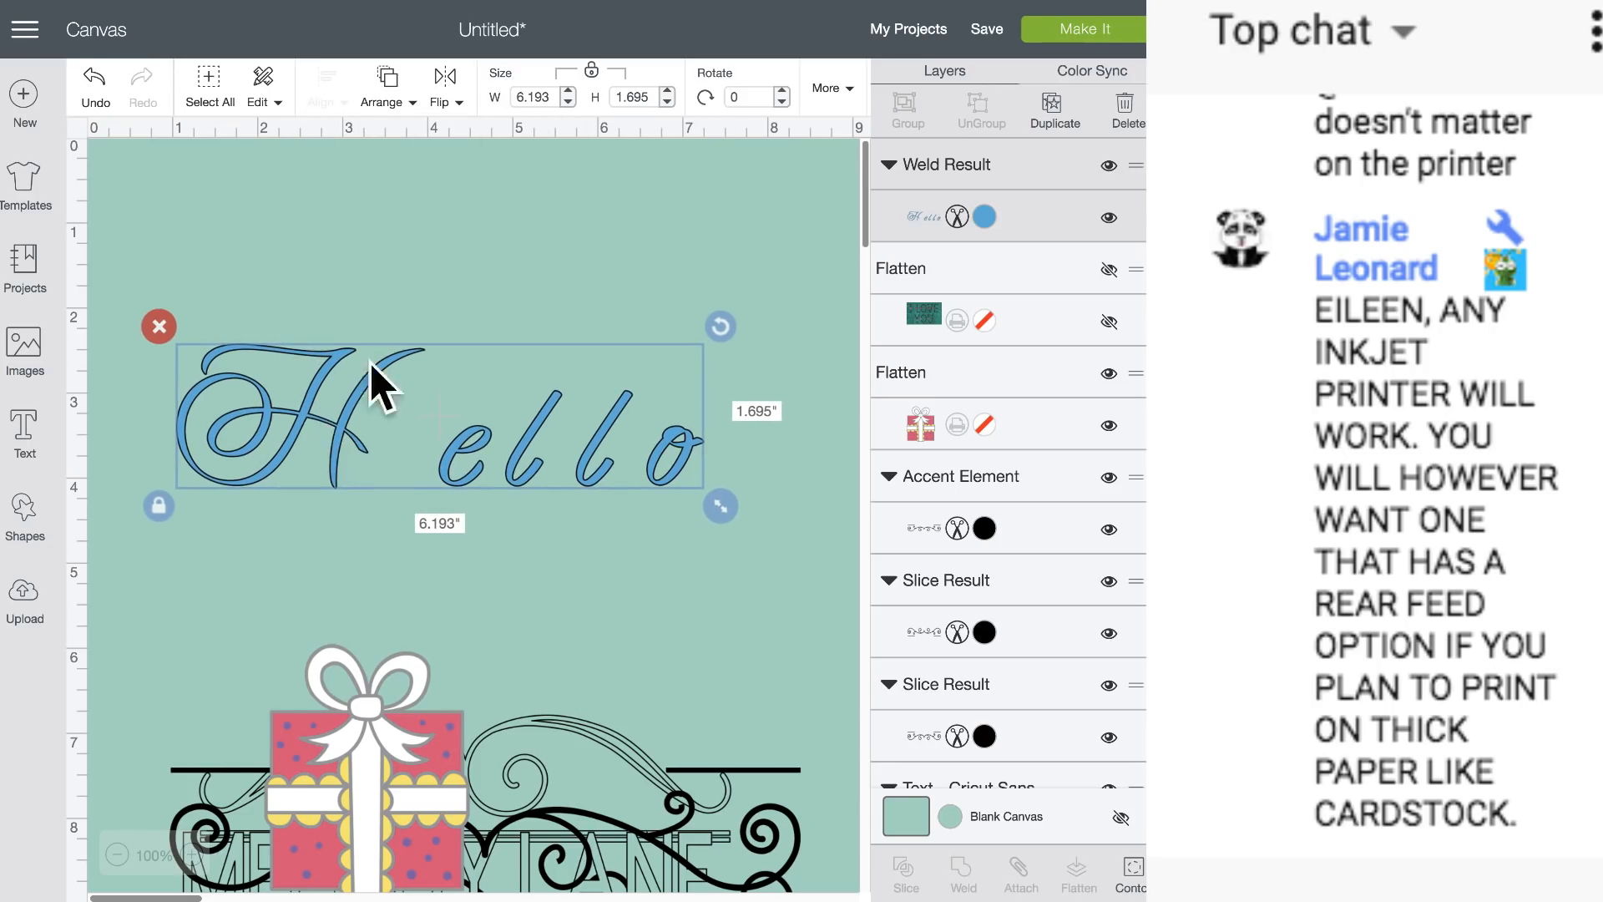
# Undo the moves of the welded "Hello" and its weld to restore the editable text.
pyautogui.click(94, 83)
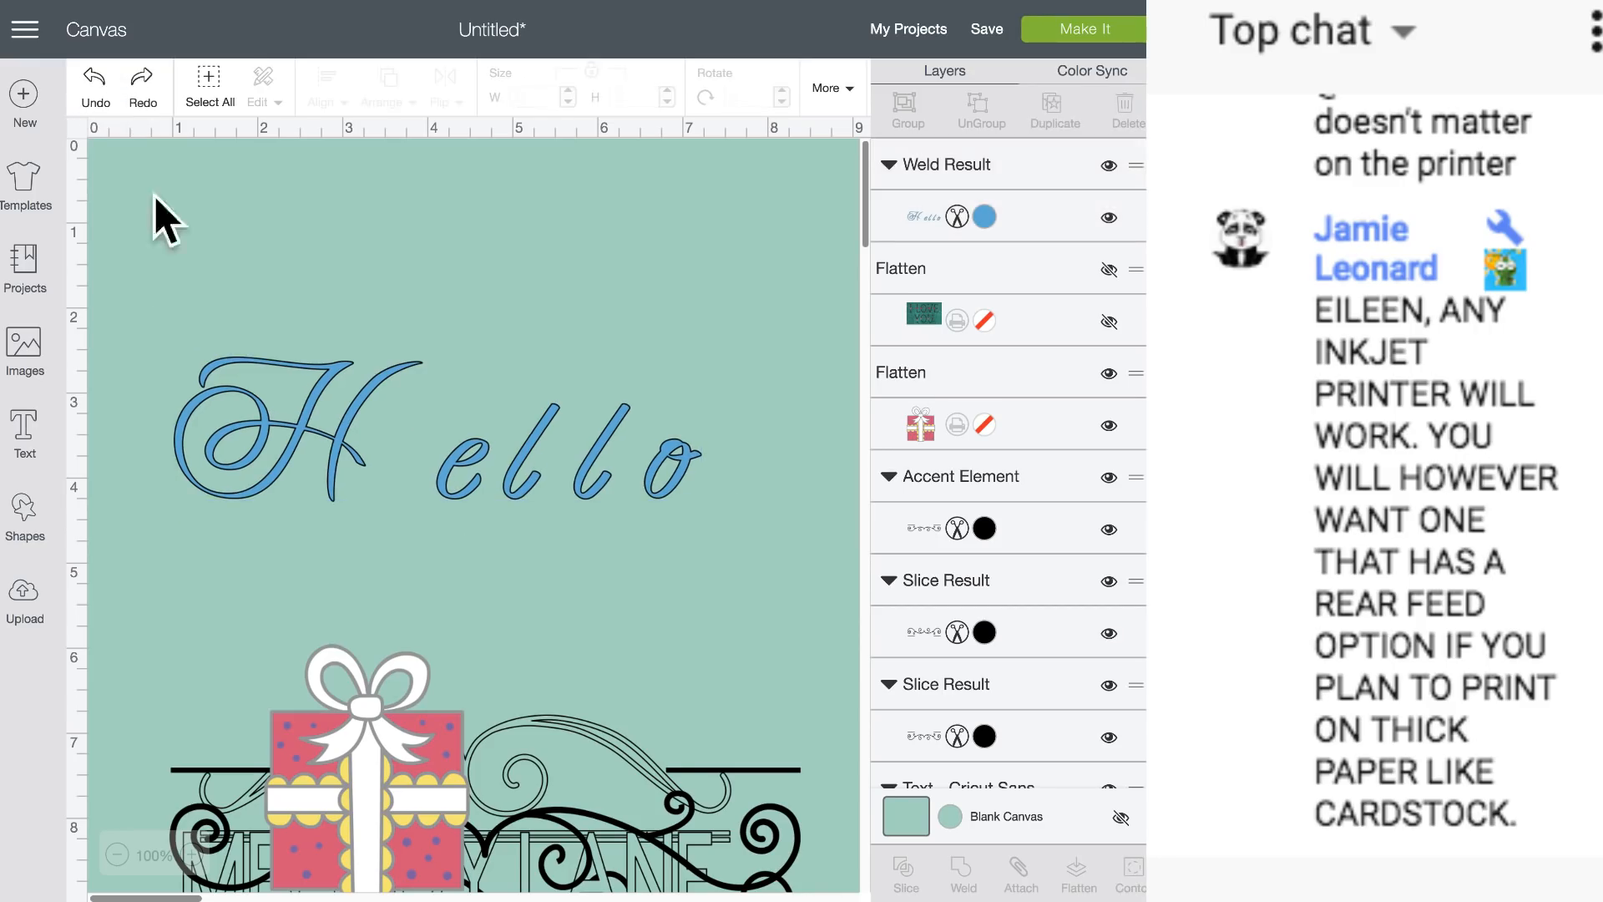
pyautogui.click(340, 450)
pyautogui.click(93, 83)
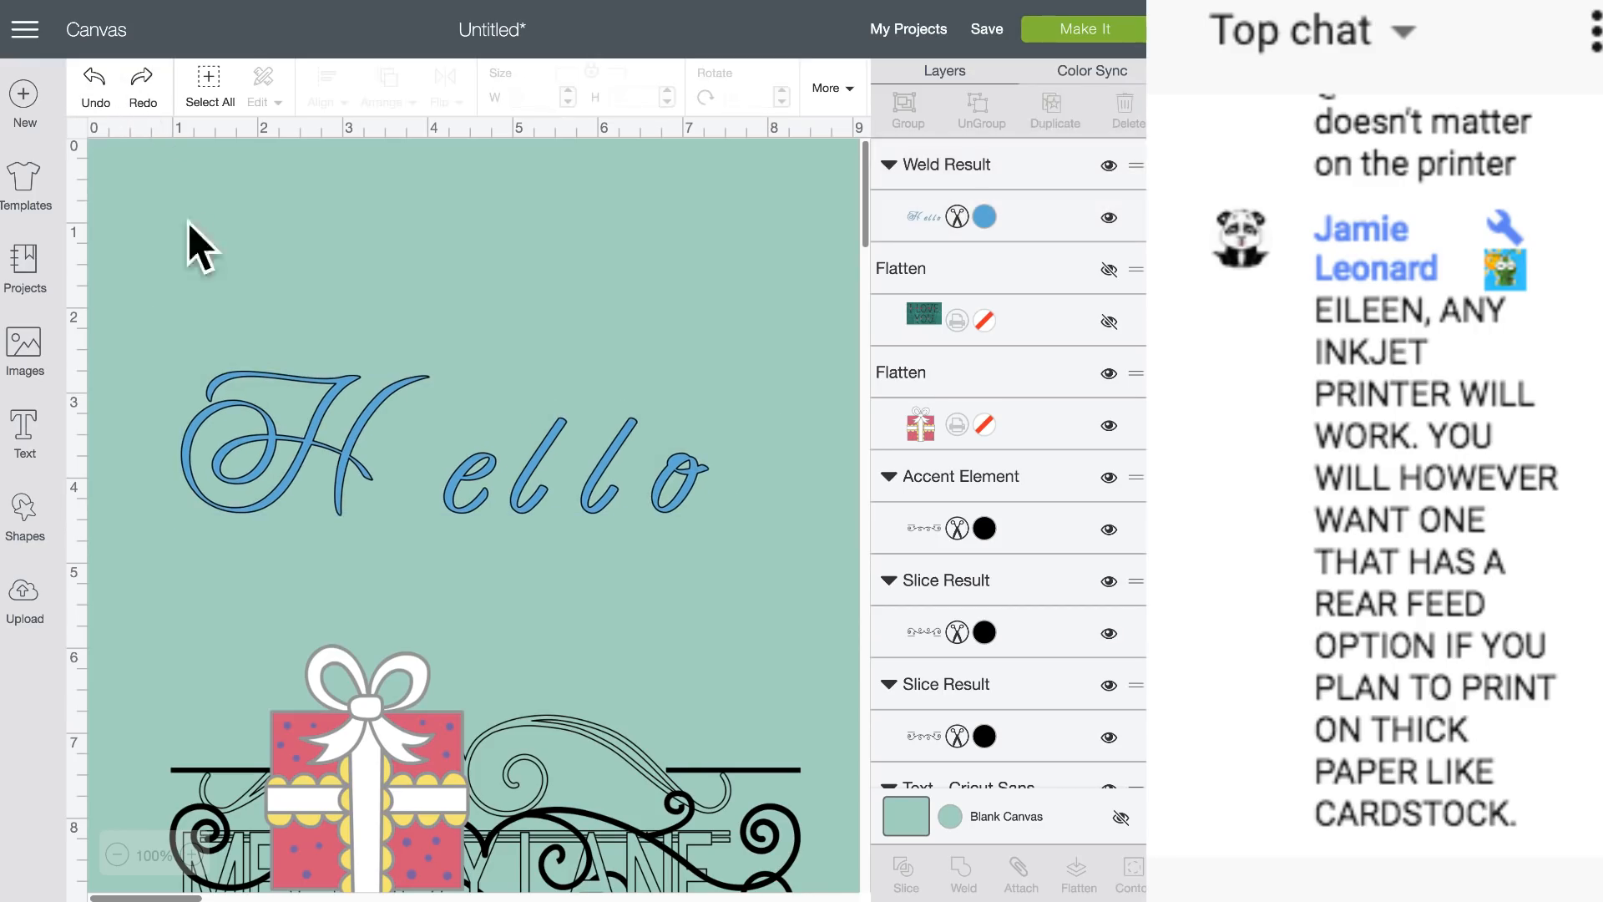
pyautogui.click(293, 415)
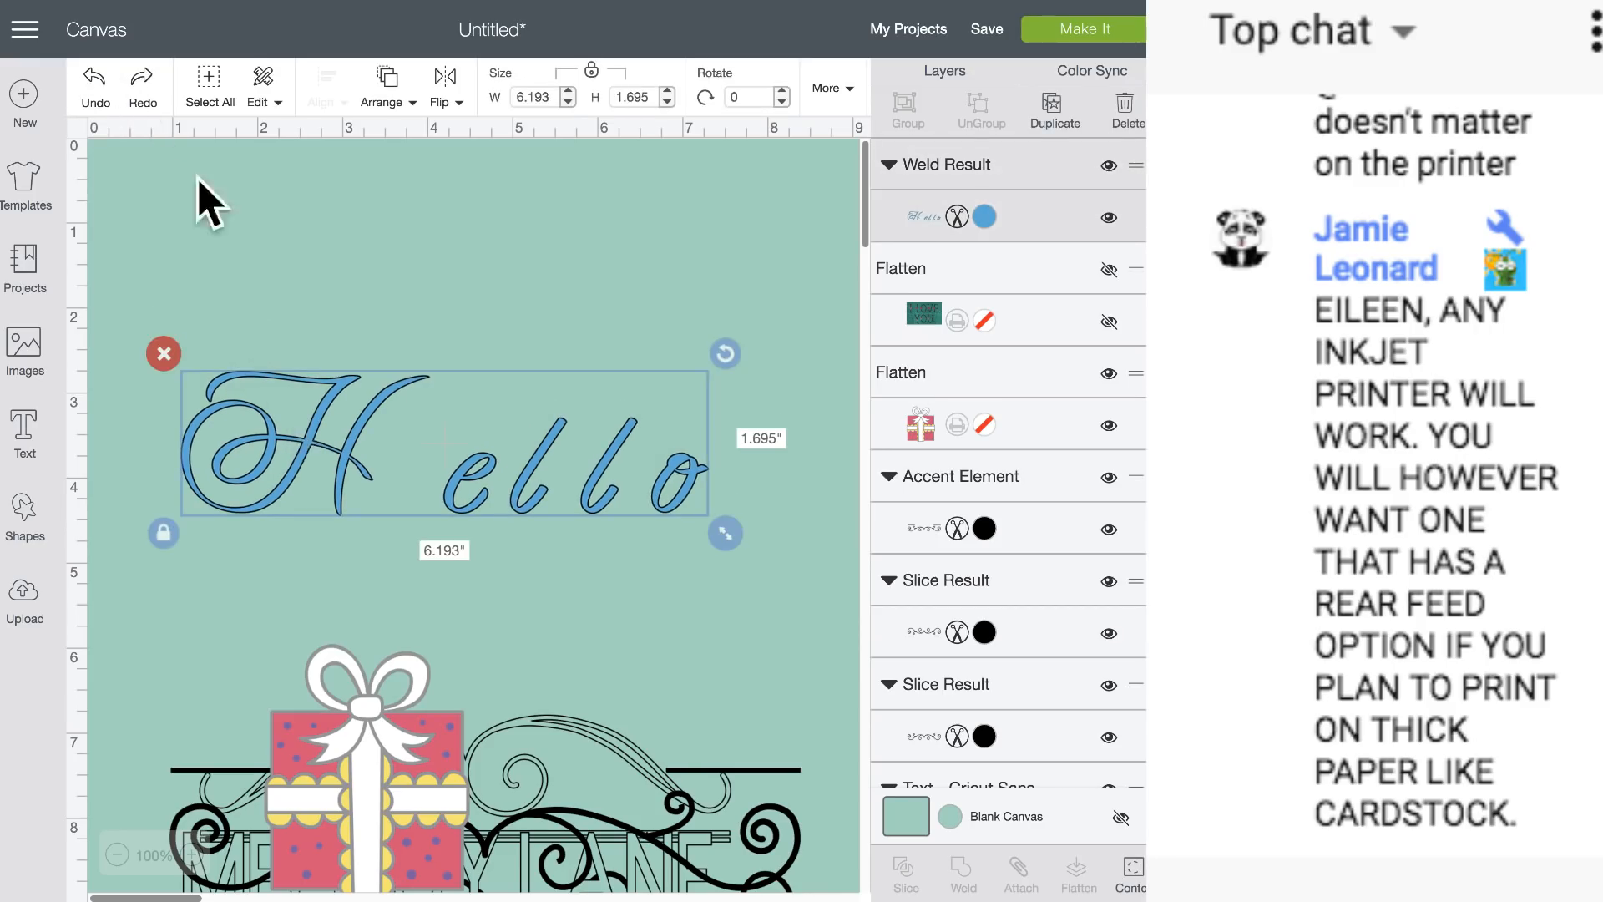
pyautogui.click(93, 84)
pyautogui.click(93, 84)
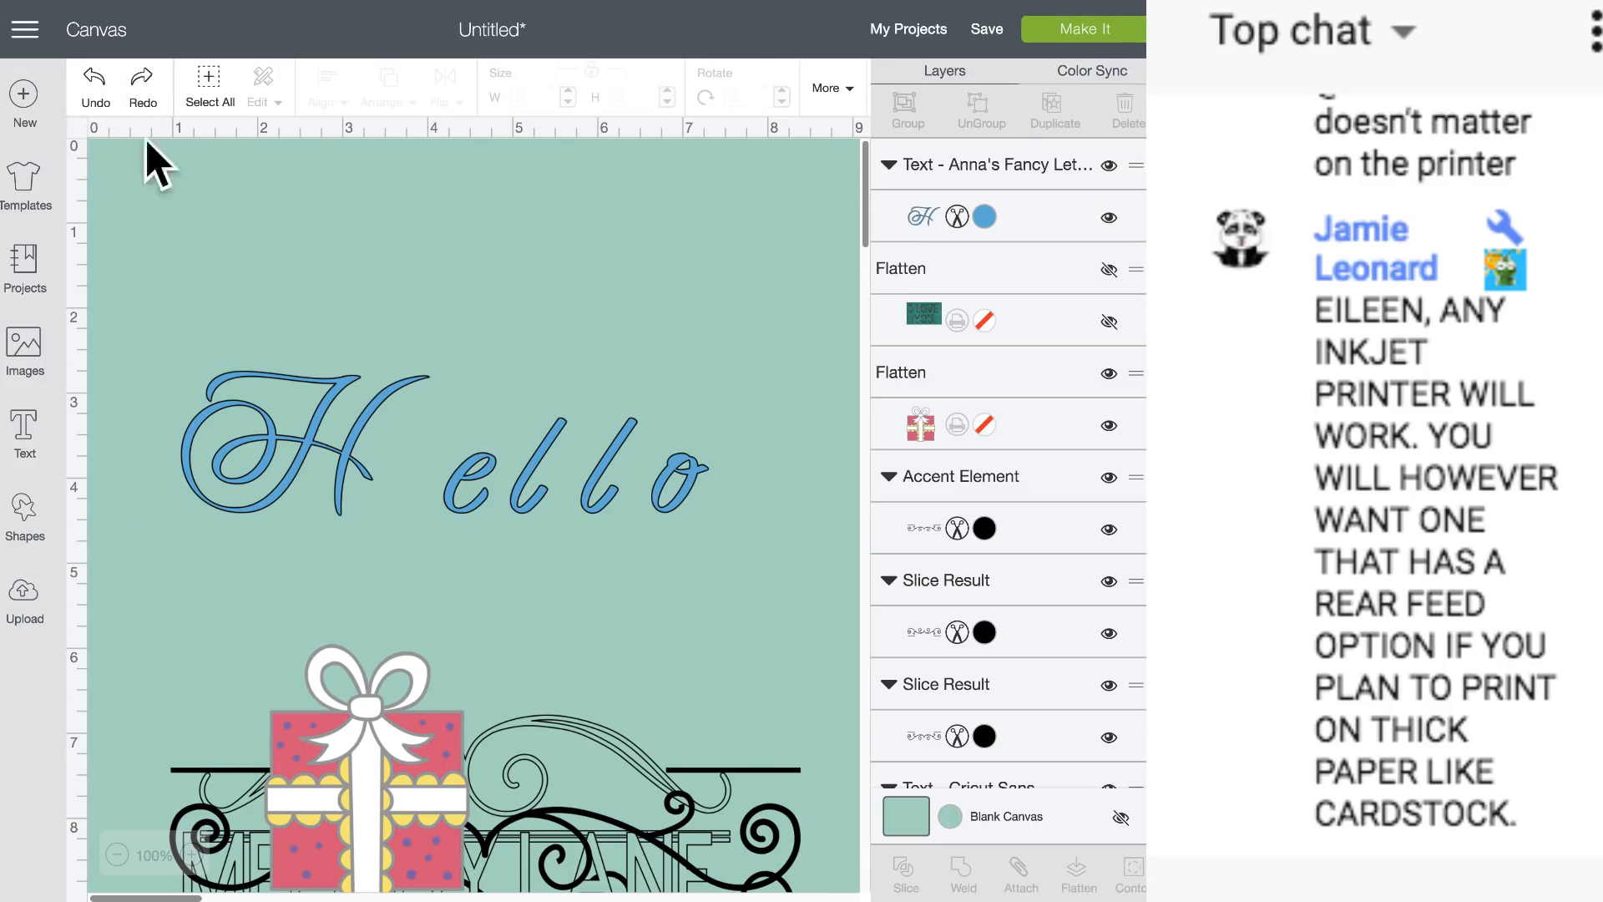
# Reduce the letter spacing of the "Hello" text to -0.7.
pyautogui.click(321, 423)
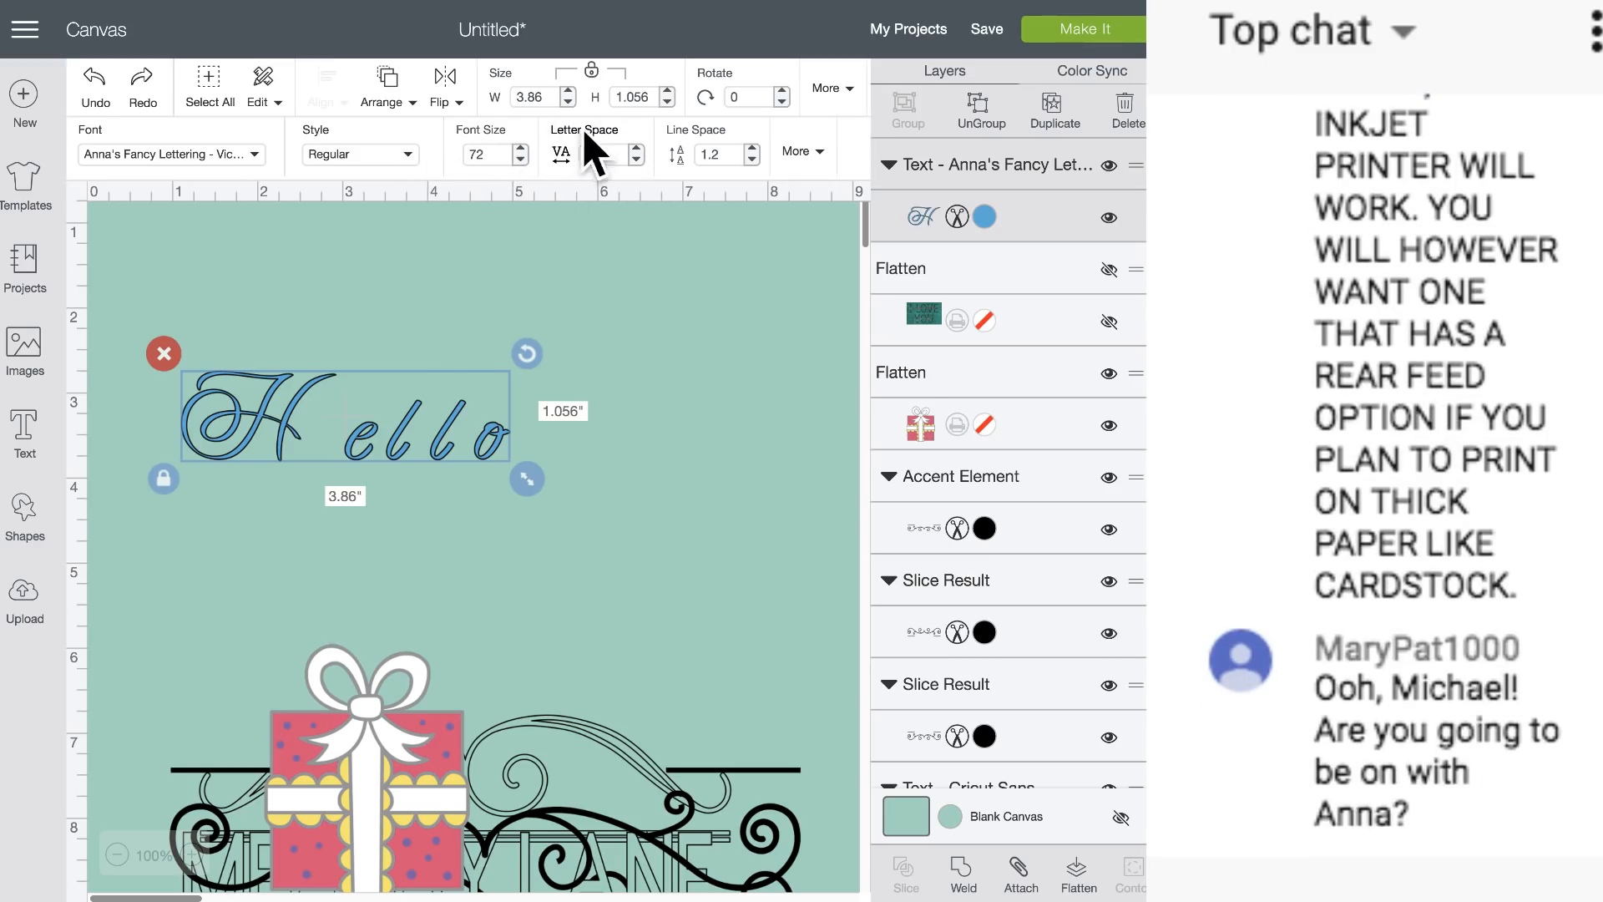
pyautogui.click(637, 160)
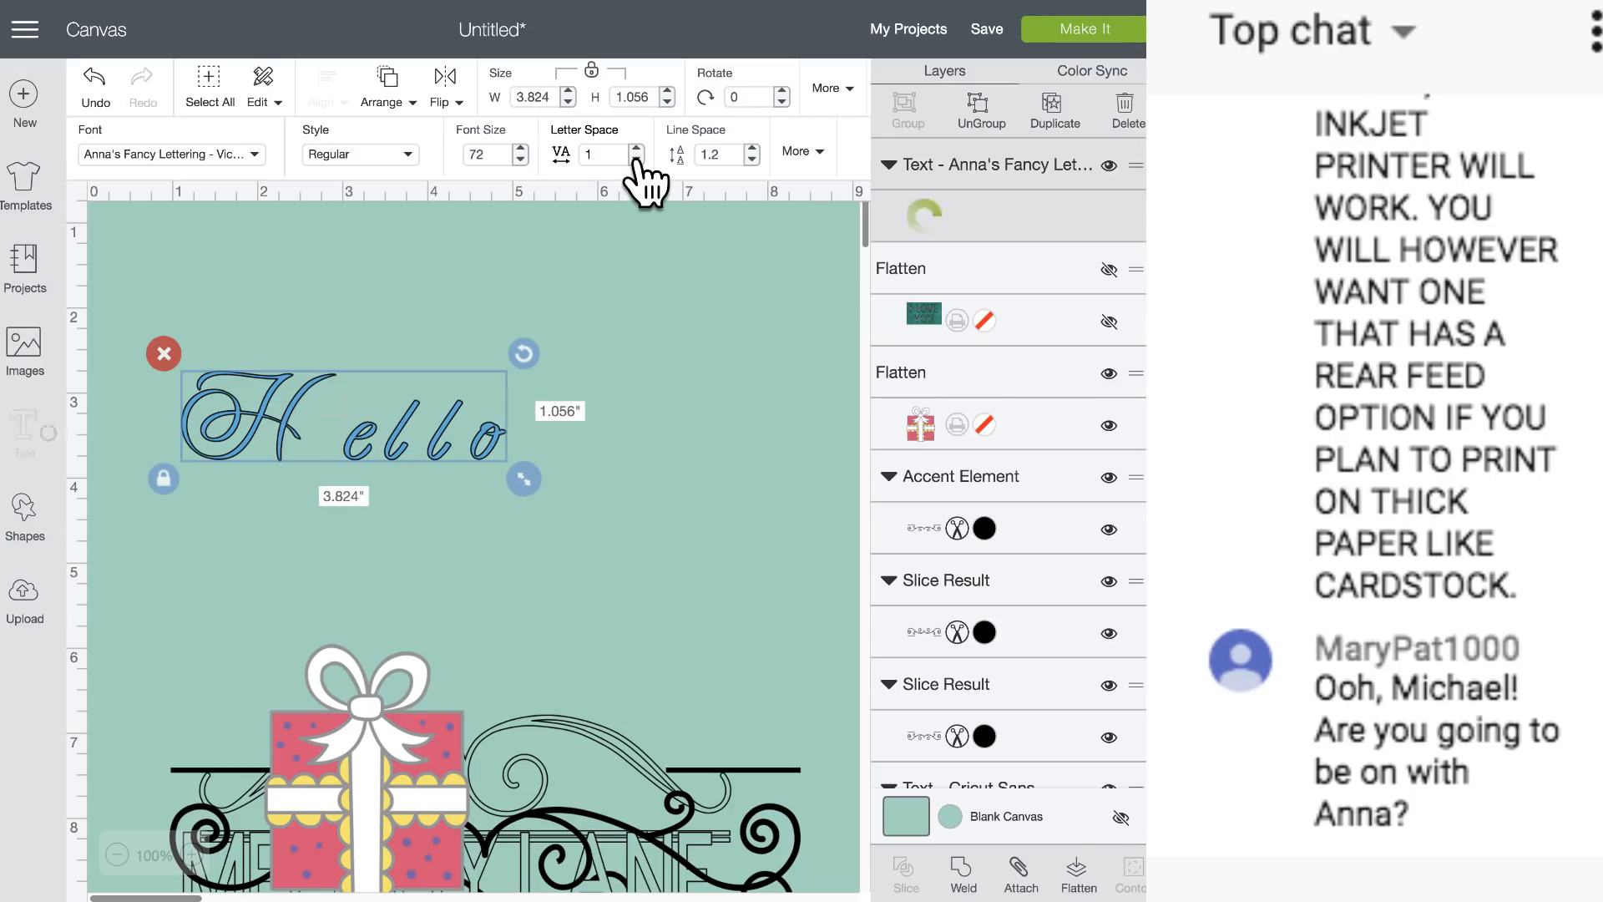
pyautogui.click(636, 159)
pyautogui.click(637, 159)
pyautogui.click(637, 159)
pyautogui.click(637, 160)
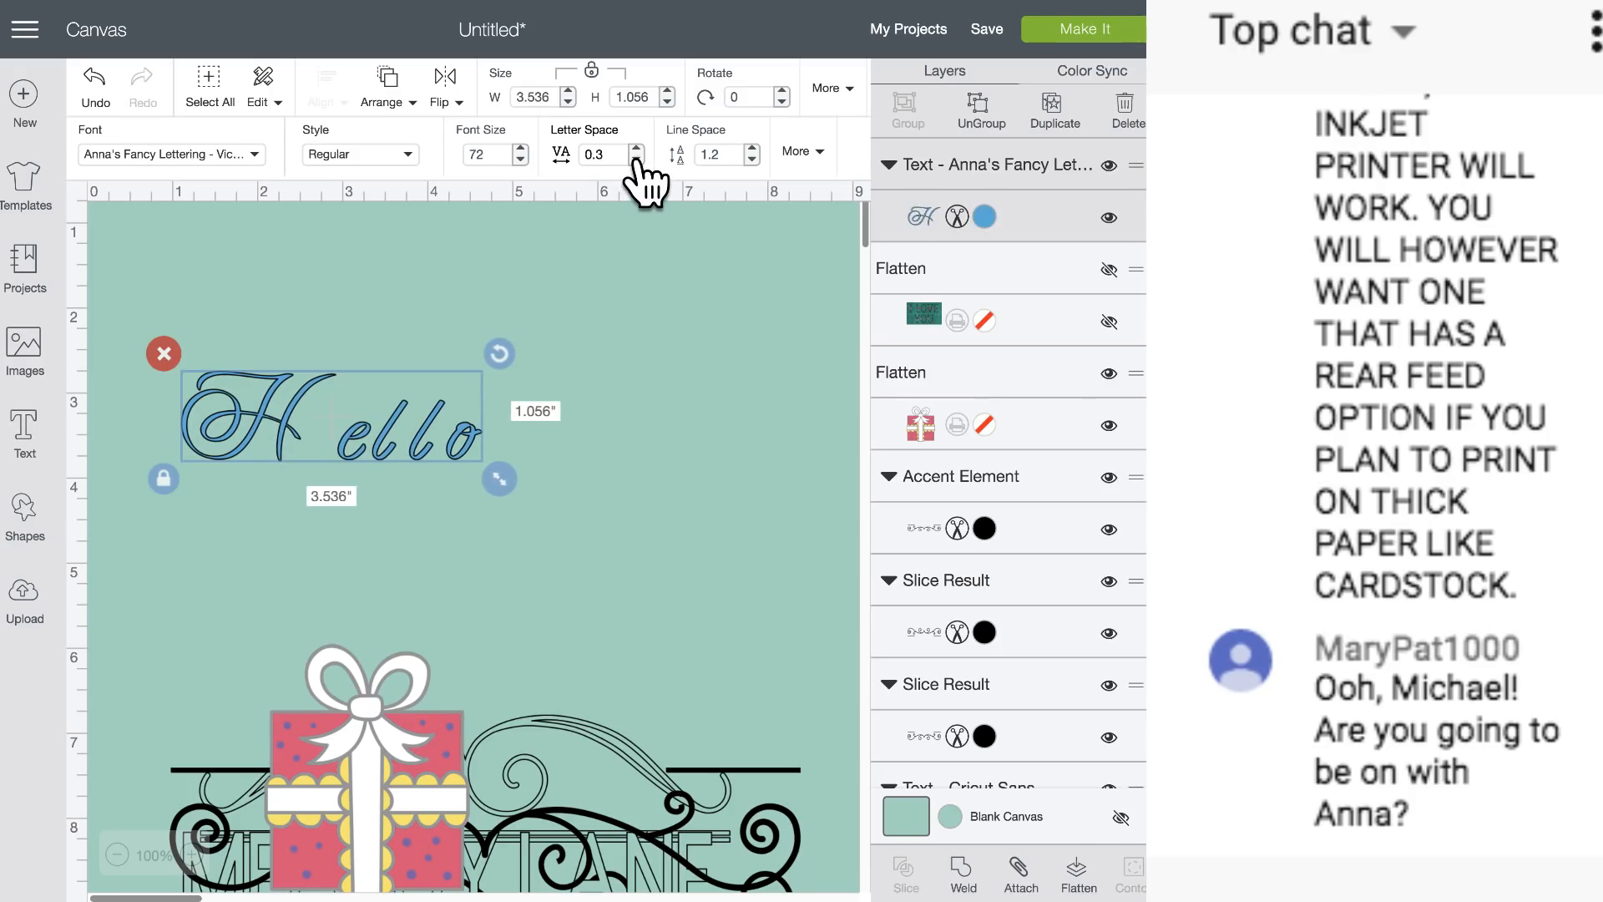
pyautogui.click(636, 160)
pyautogui.click(636, 159)
pyautogui.click(636, 160)
pyautogui.click(636, 160)
pyautogui.click(637, 160)
pyautogui.click(636, 159)
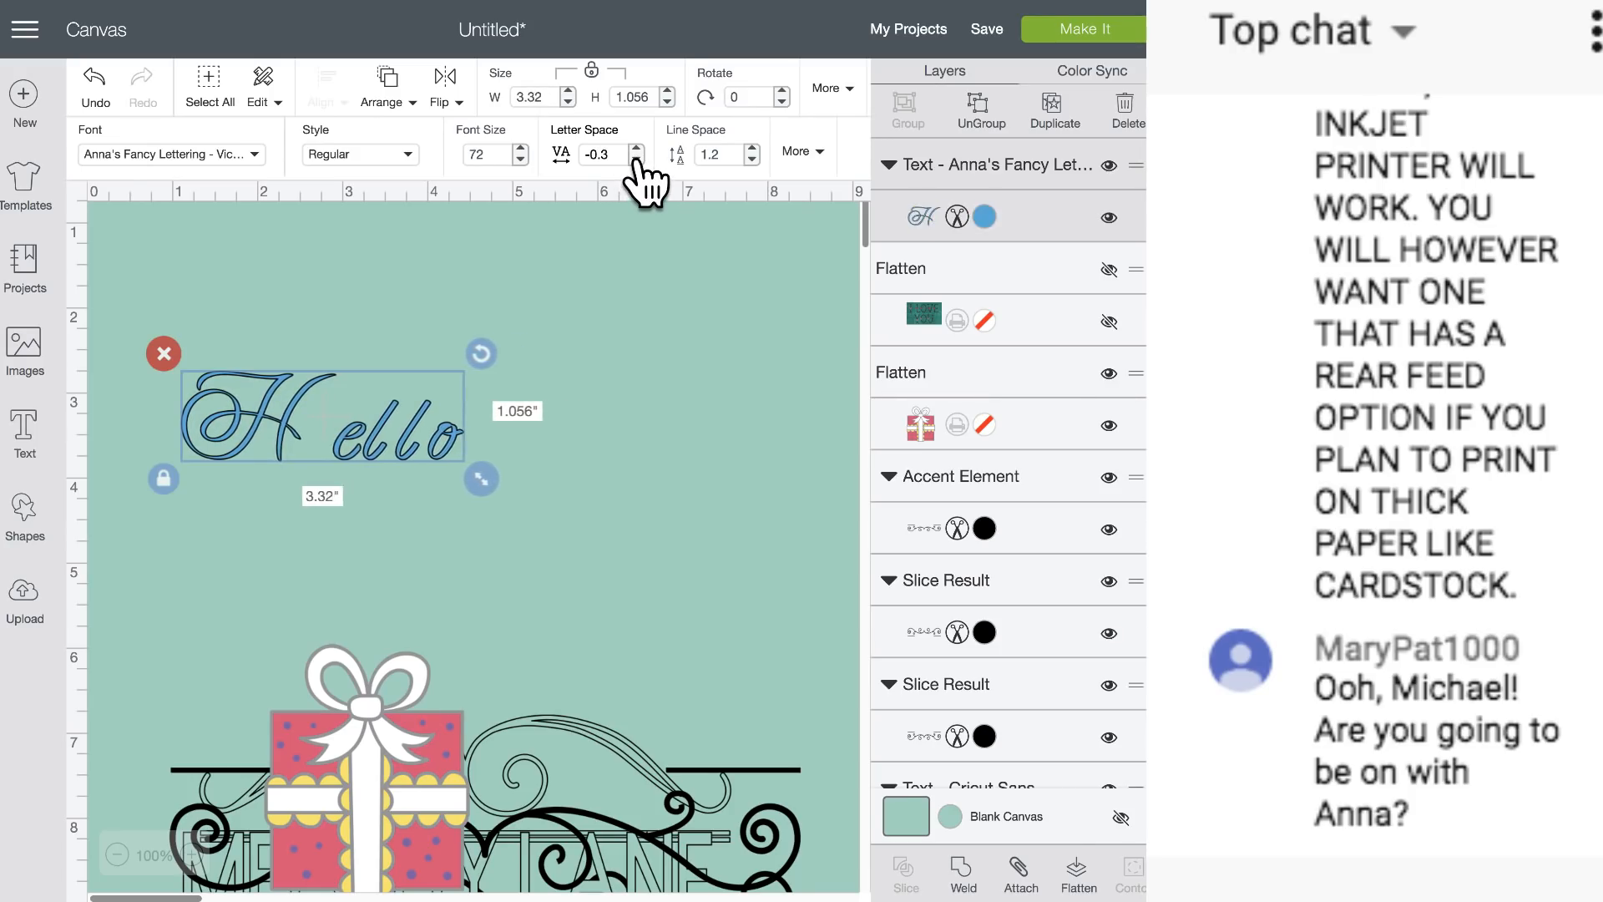
pyautogui.click(636, 160)
pyautogui.click(636, 159)
pyautogui.click(636, 160)
pyautogui.click(636, 159)
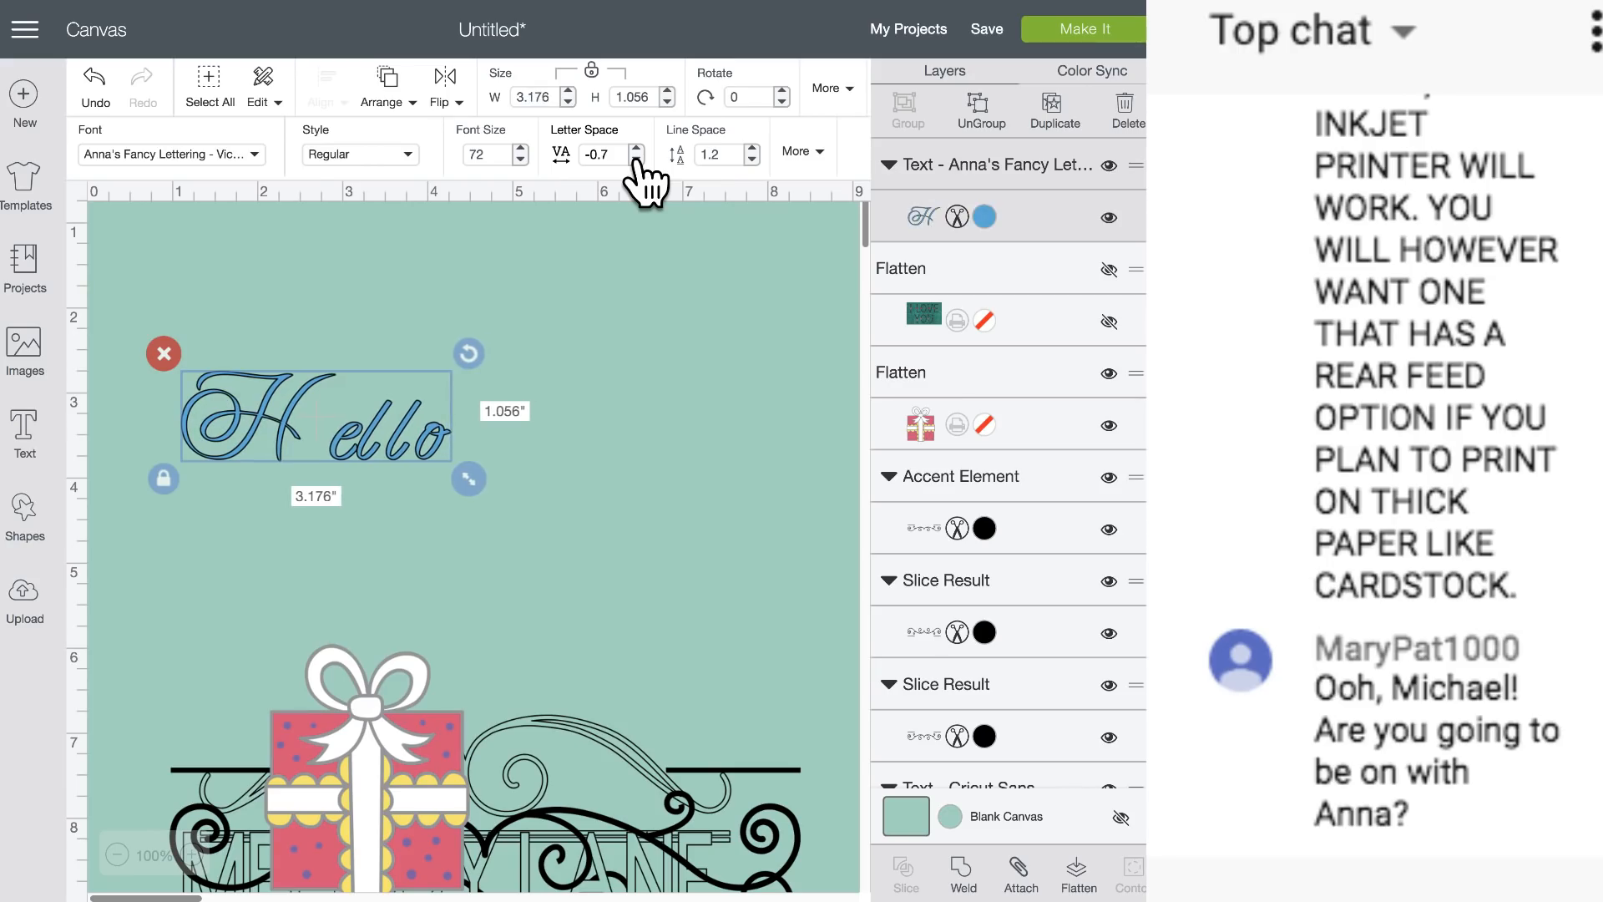
# Enlarge the "Hello" text to about 7.05" by 2.35" and move it up, clear of the gift.
pyautogui.click(598, 408)
pyautogui.click(264, 409)
pyautogui.moveTo(469, 476); pyautogui.dragTo(730, 652)
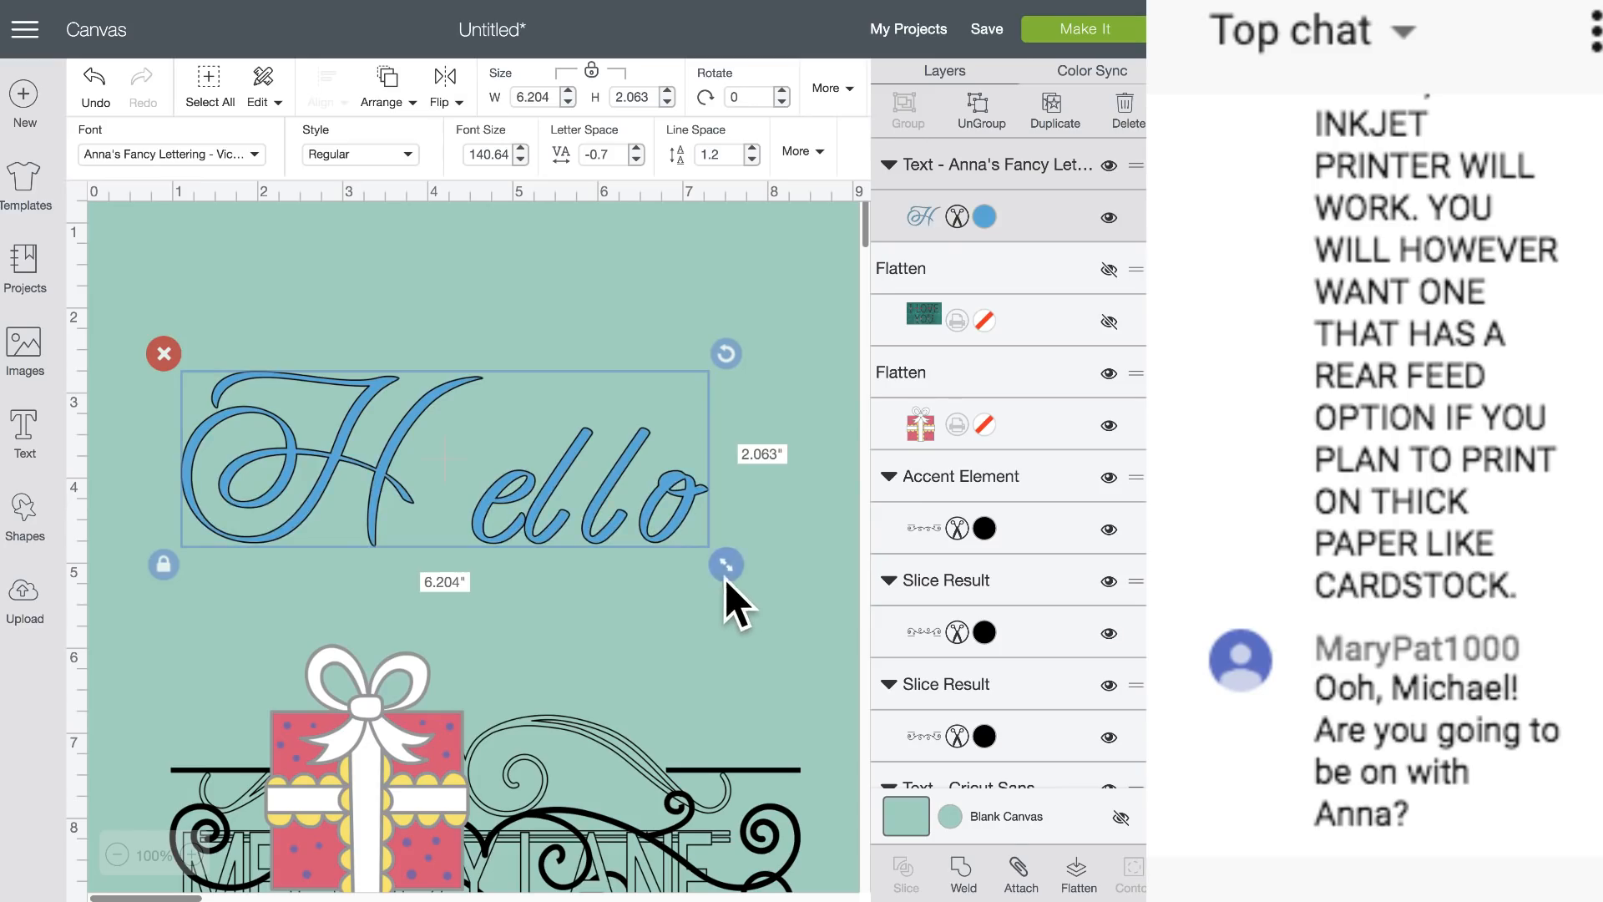
pyautogui.moveTo(726, 564); pyautogui.dragTo(806, 633)
pyautogui.moveTo(666, 562); pyautogui.dragTo(619, 428)
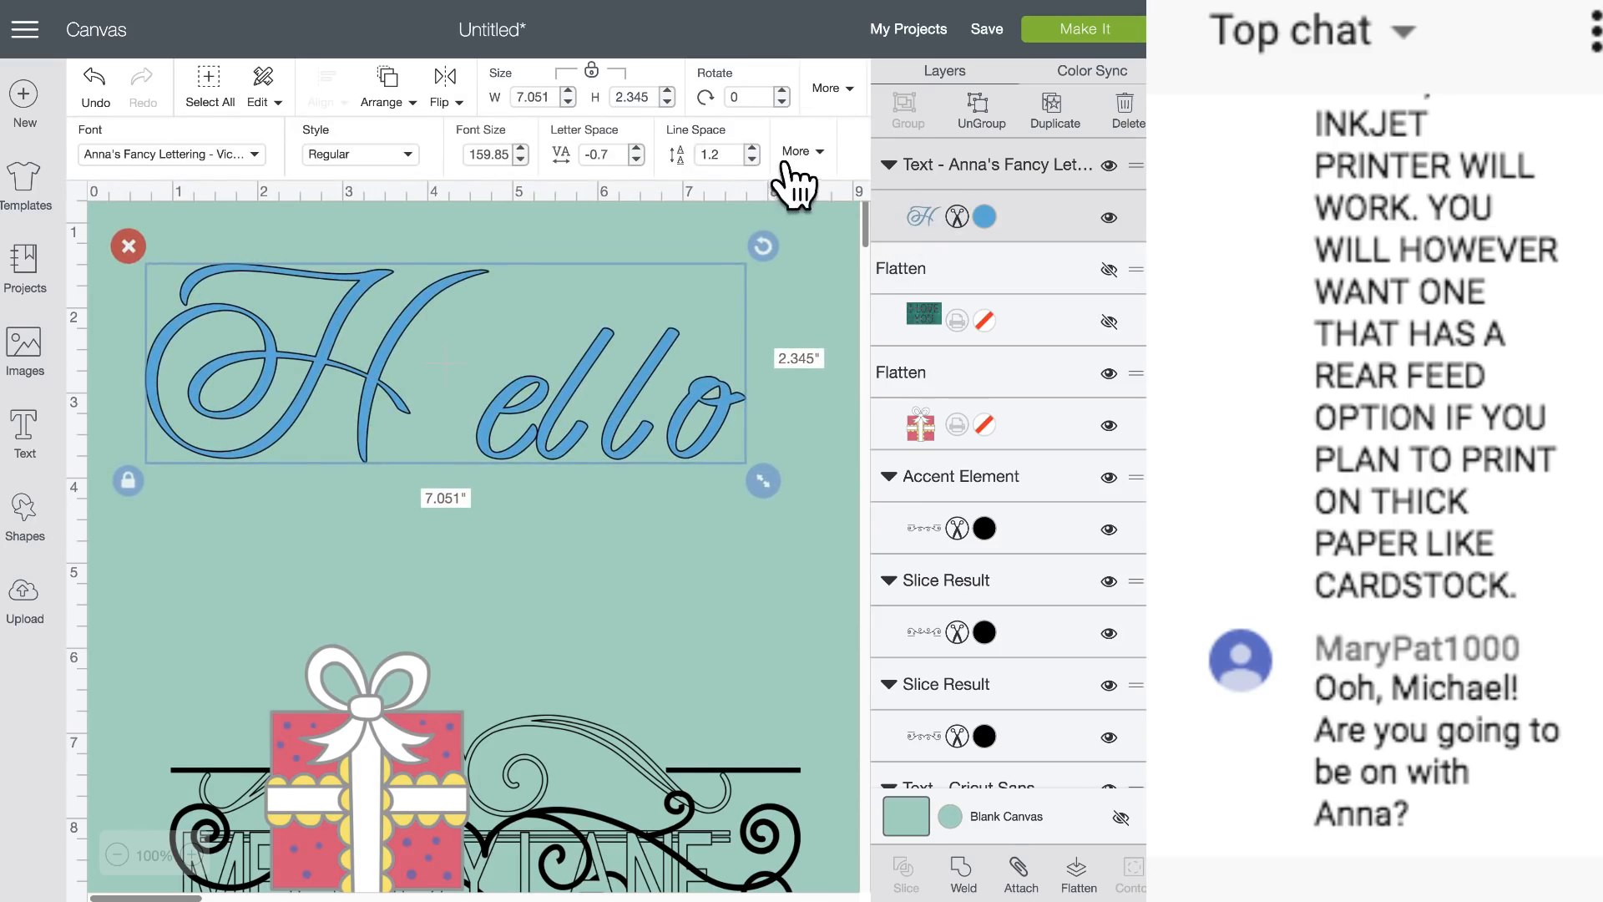
# Review the advanced text ungrouping options and ungroup the "Hello" text into separate letters.
pyautogui.click(814, 152)
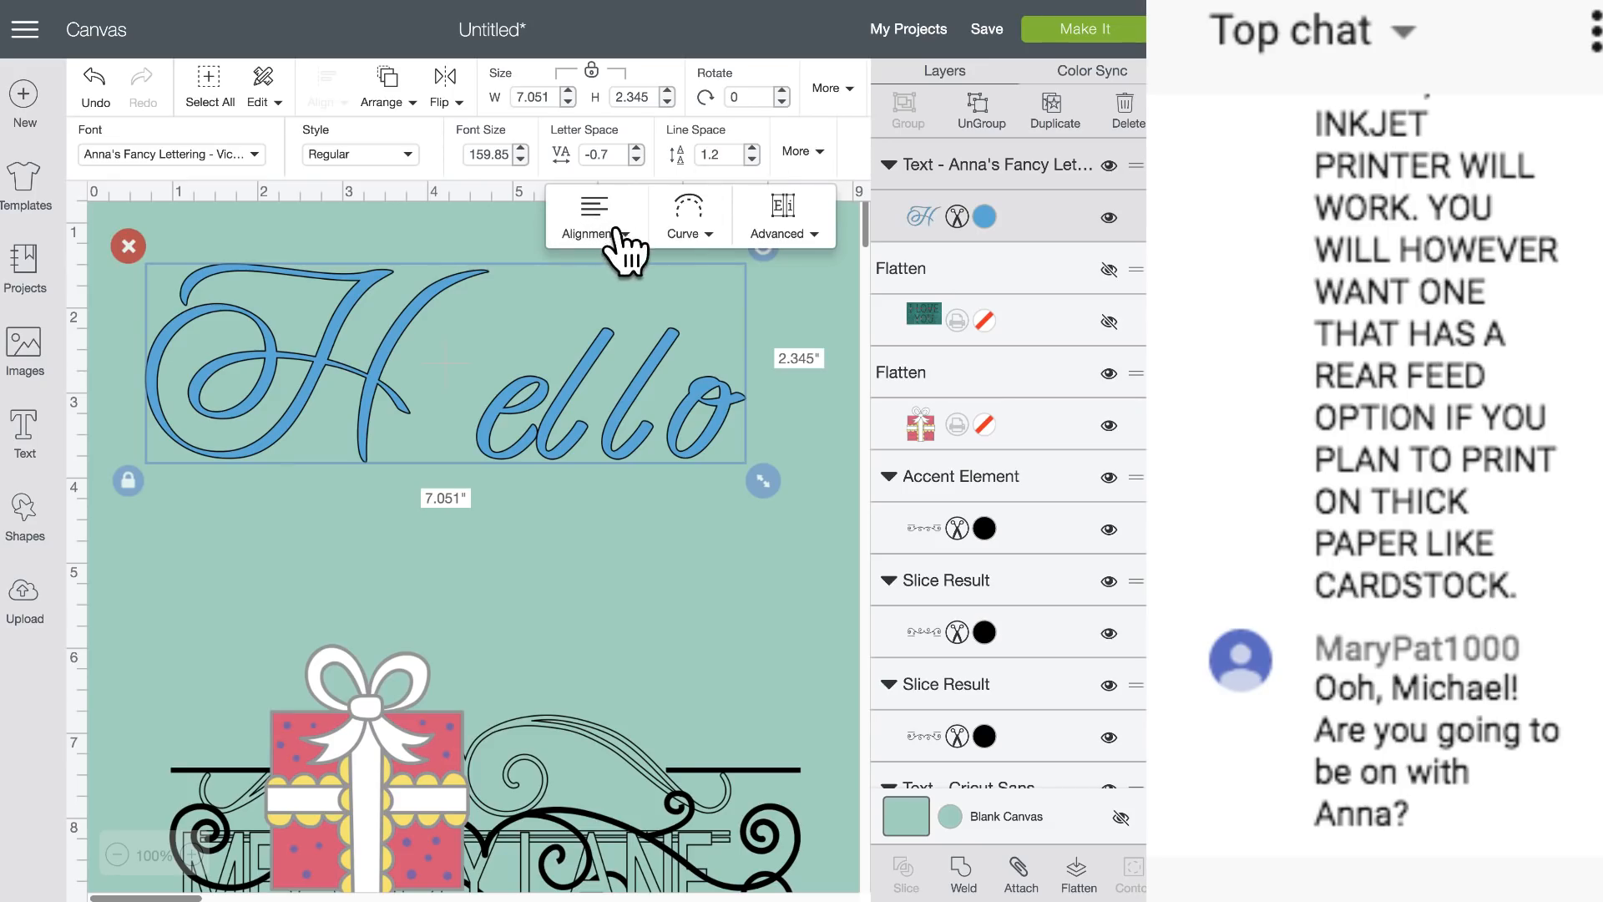
pyautogui.click(785, 220)
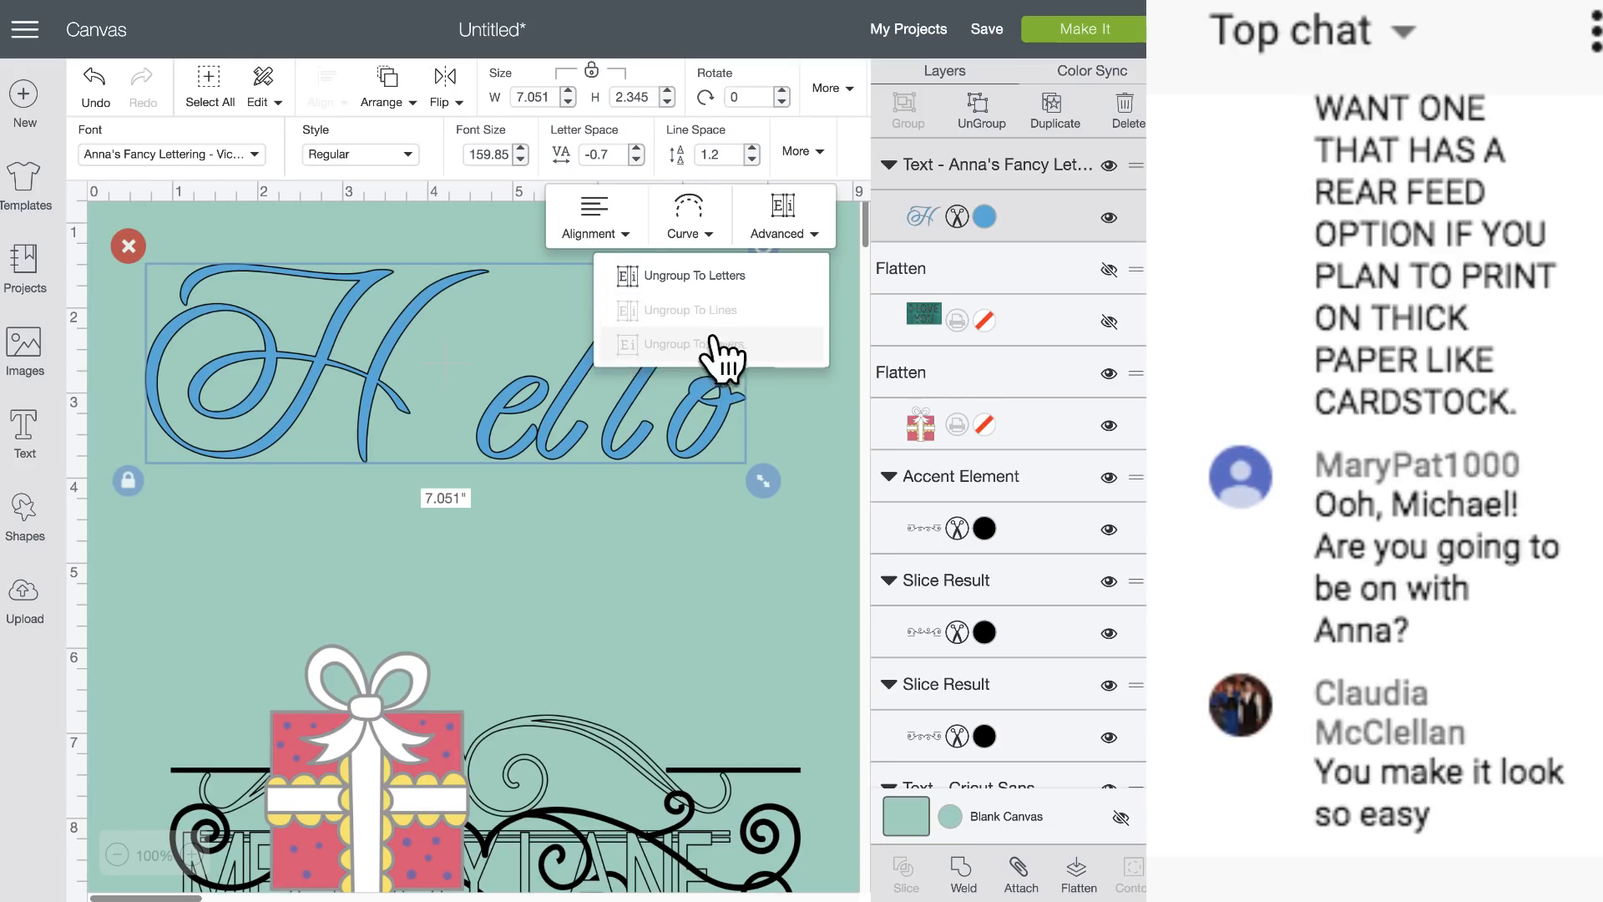
pyautogui.click(651, 442)
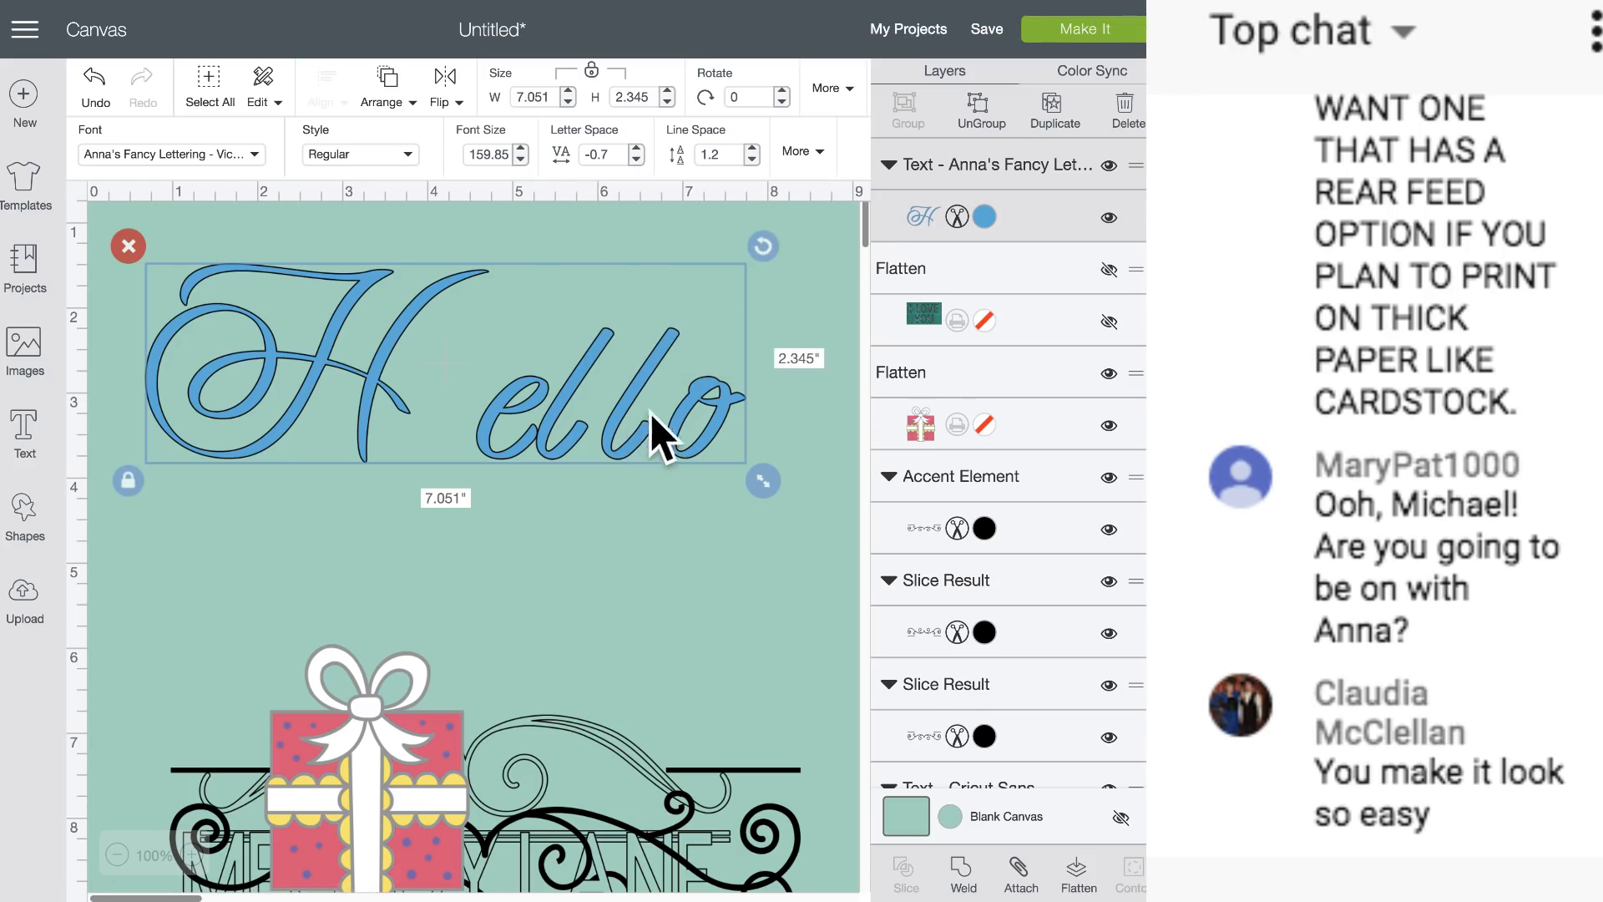
pyautogui.click(981, 107)
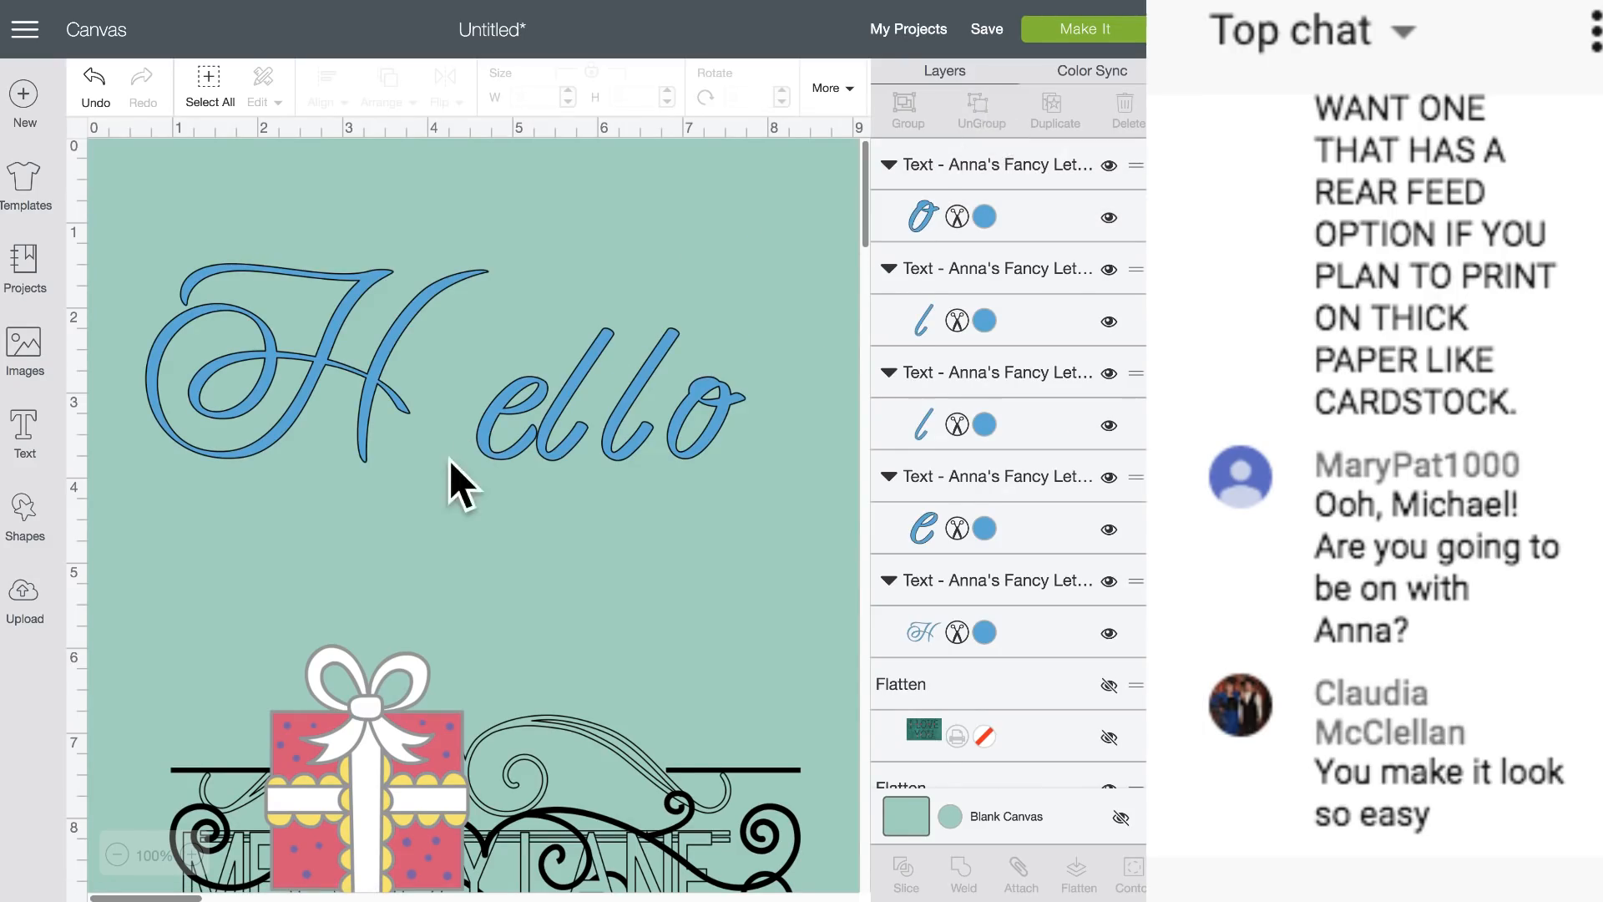
# Move the letter "e" horizontally until it touches the tail of the "H".
pyautogui.click(504, 413)
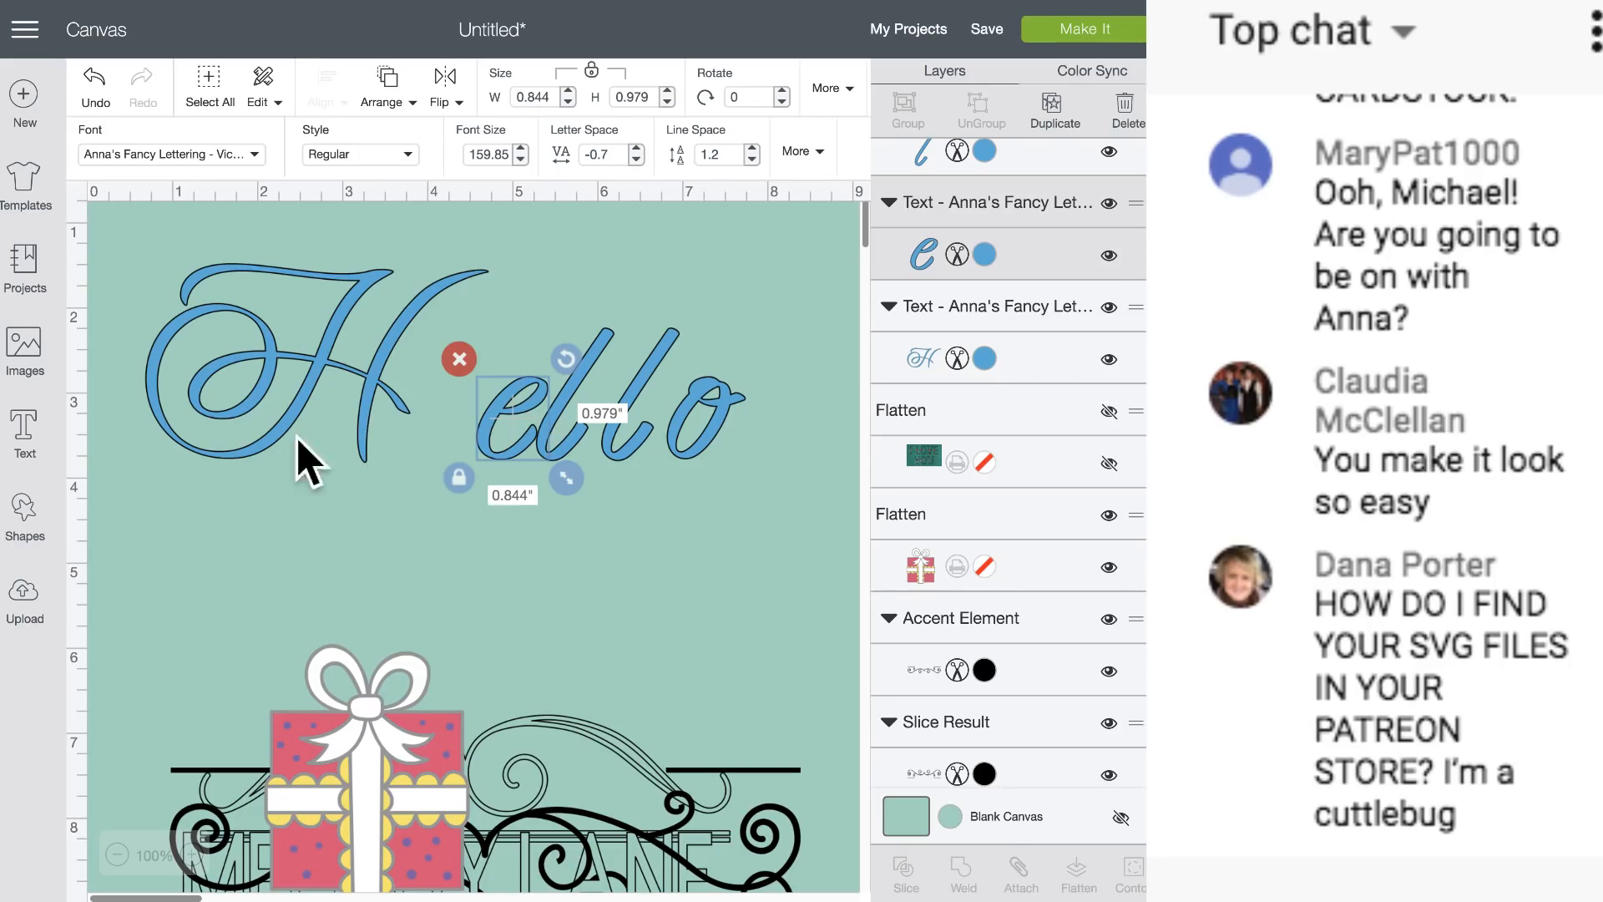
pyautogui.press('Left')
pyautogui.press('Left')
pyautogui.press('Left')
pyautogui.press('Left')
pyautogui.press('Left')
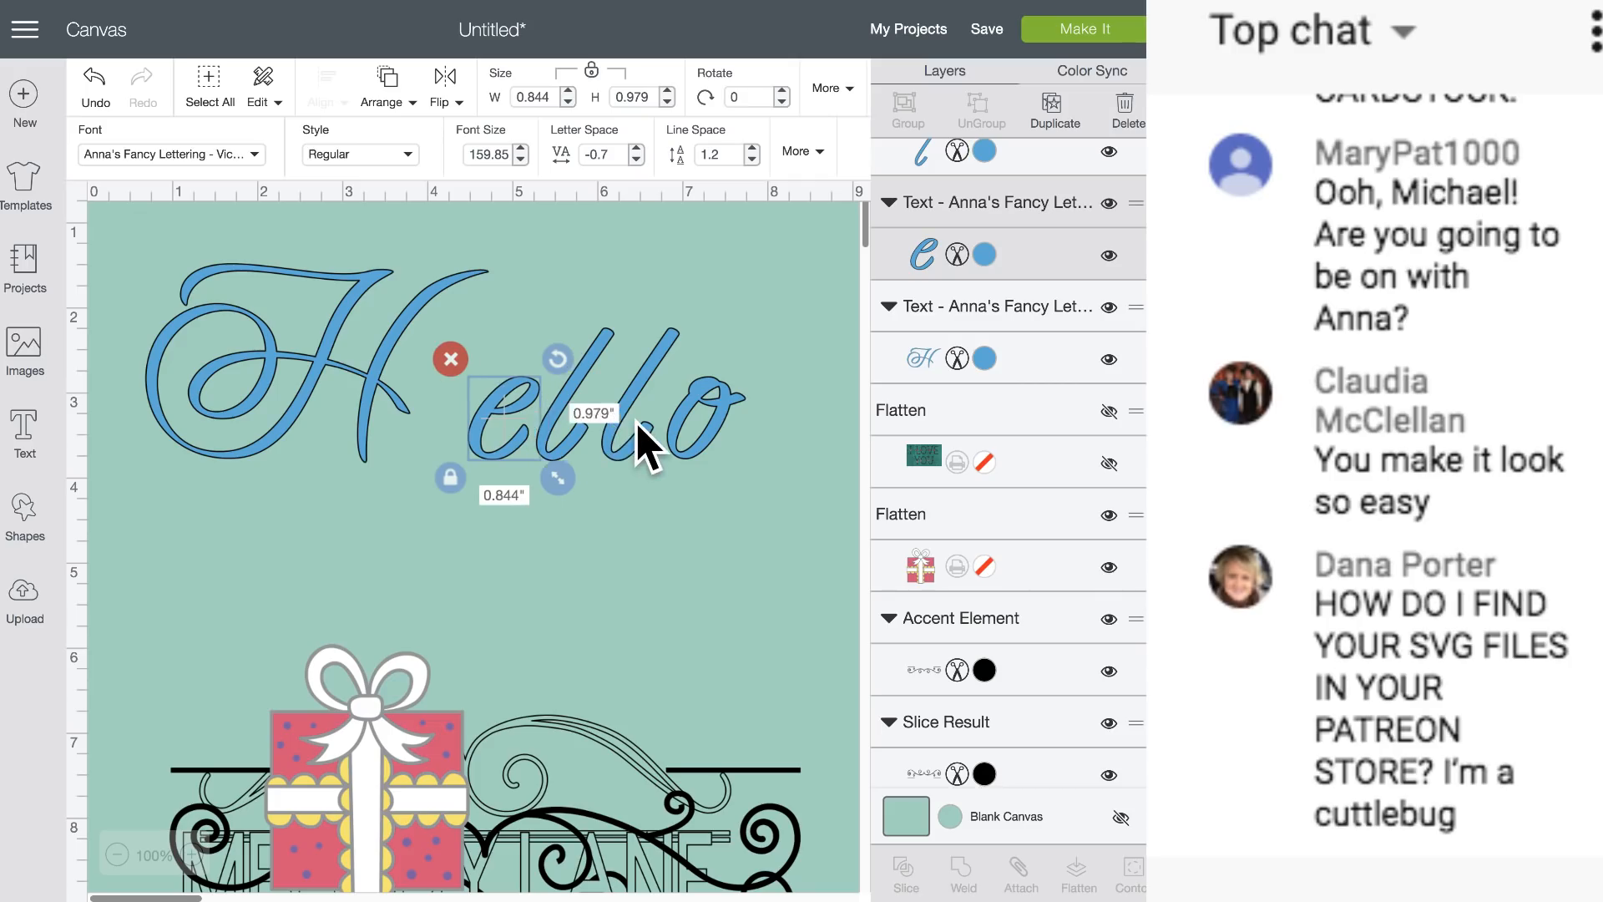
pyautogui.press('Left')
pyautogui.press('Left')
pyautogui.press('Left')
pyautogui.press('Left')
pyautogui.press('Left')
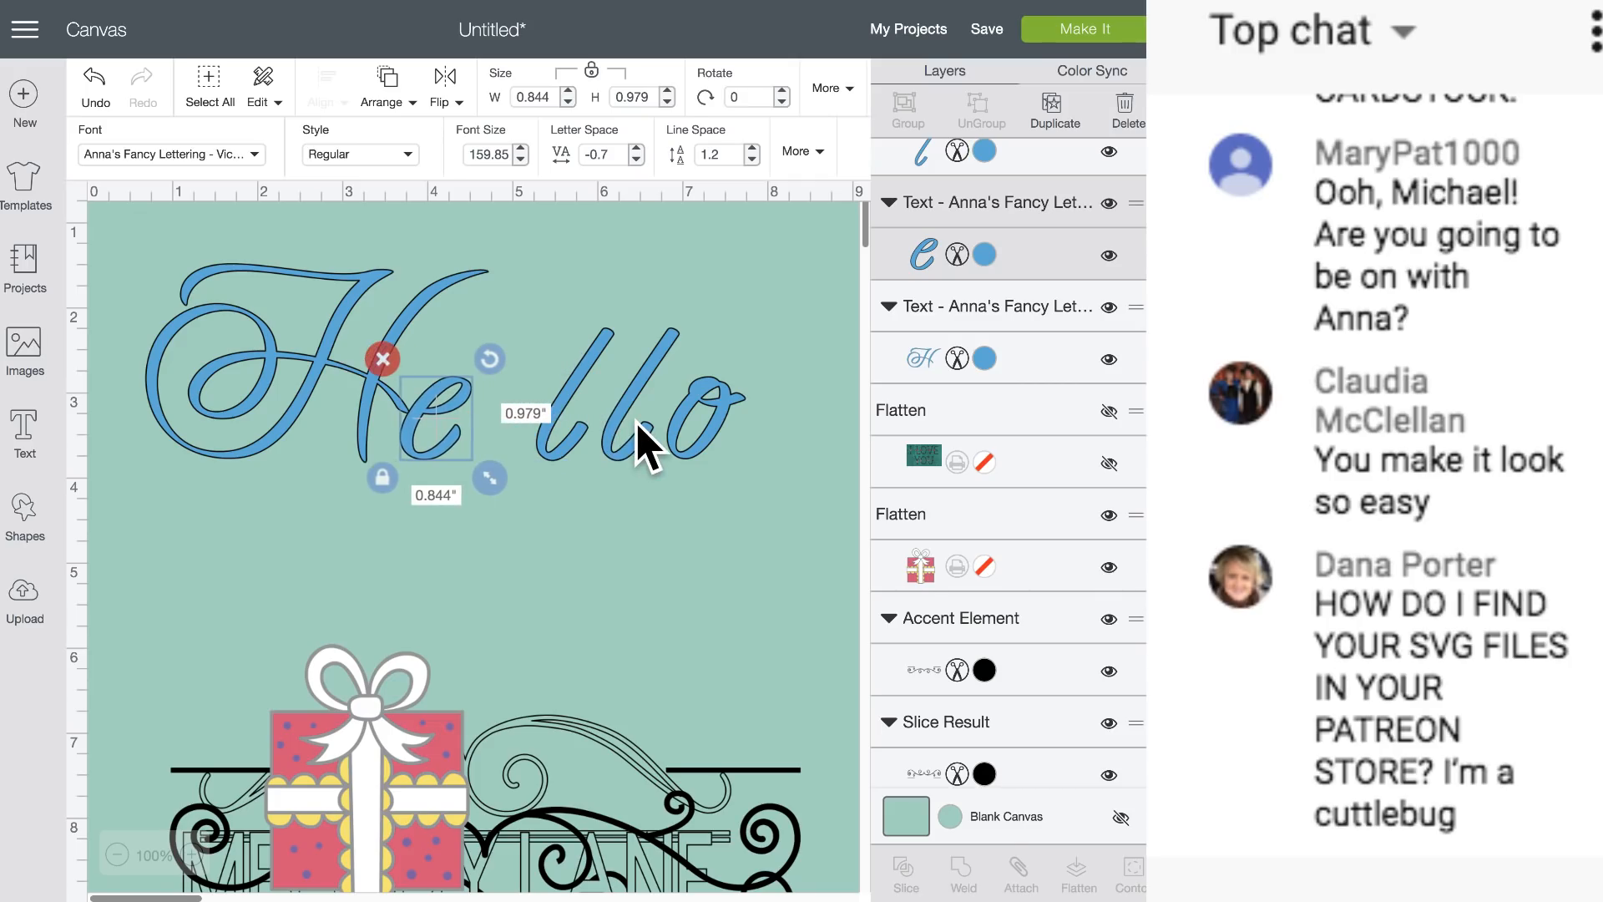
# Move the first "l" horizontally until it joins the end of the "e".
pyautogui.click(564, 422)
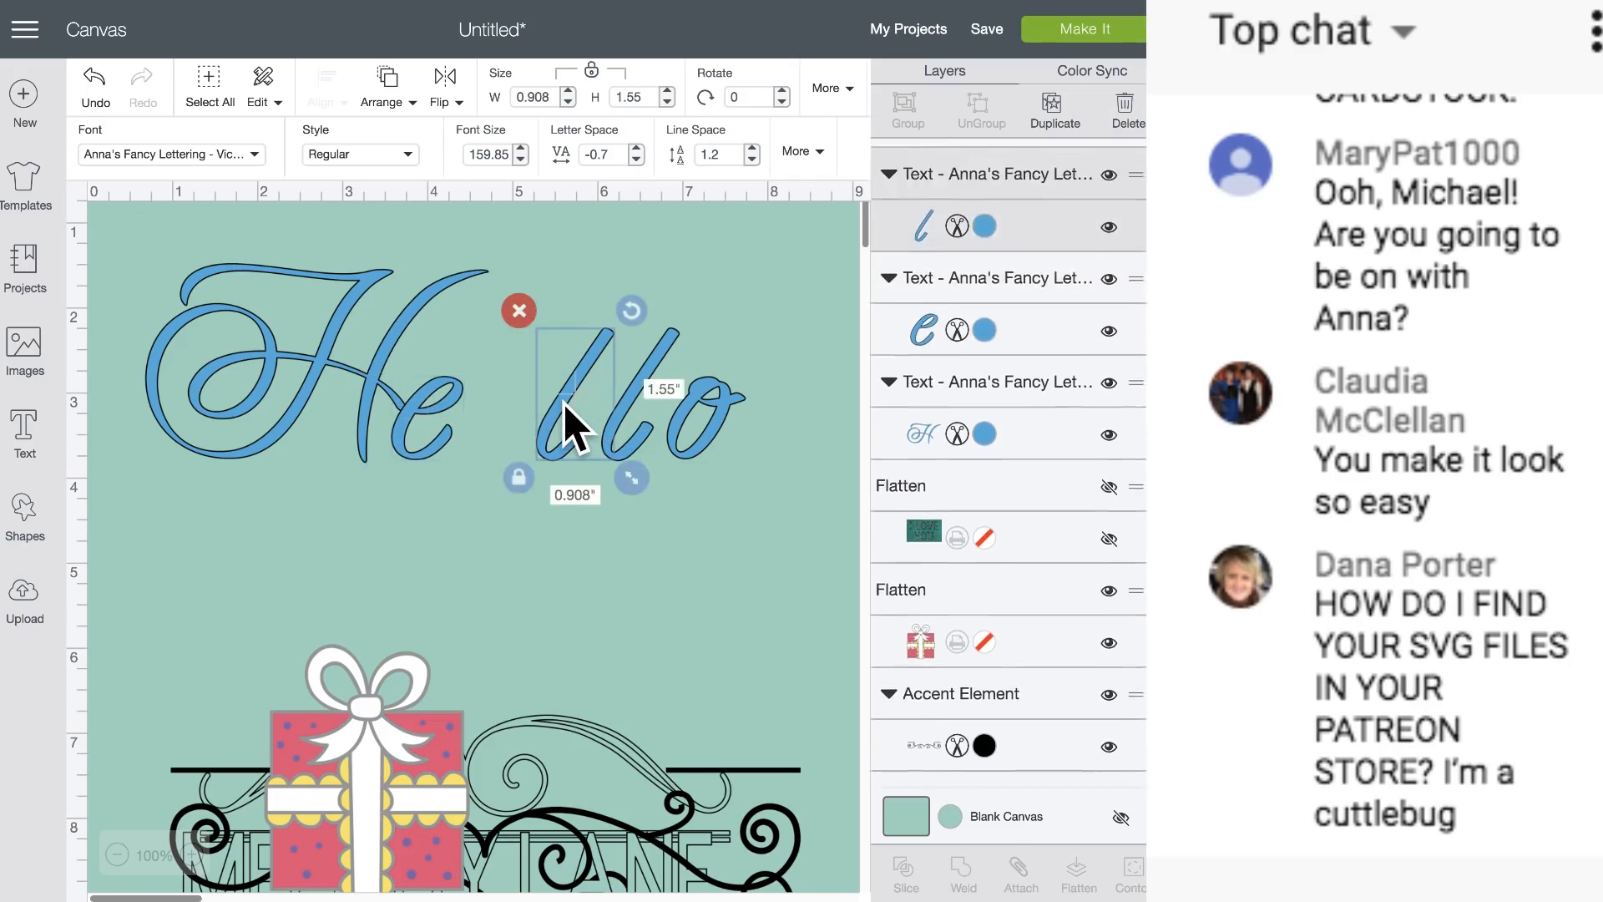
pyautogui.press('Left')
pyautogui.press('Left')
pyautogui.press('Left')
pyautogui.press('Left')
pyautogui.press('Left')
pyautogui.press('Left')
pyautogui.press('Left')
pyautogui.press('Left')
pyautogui.press('Left')
pyautogui.press('Left')
pyautogui.press('Left')
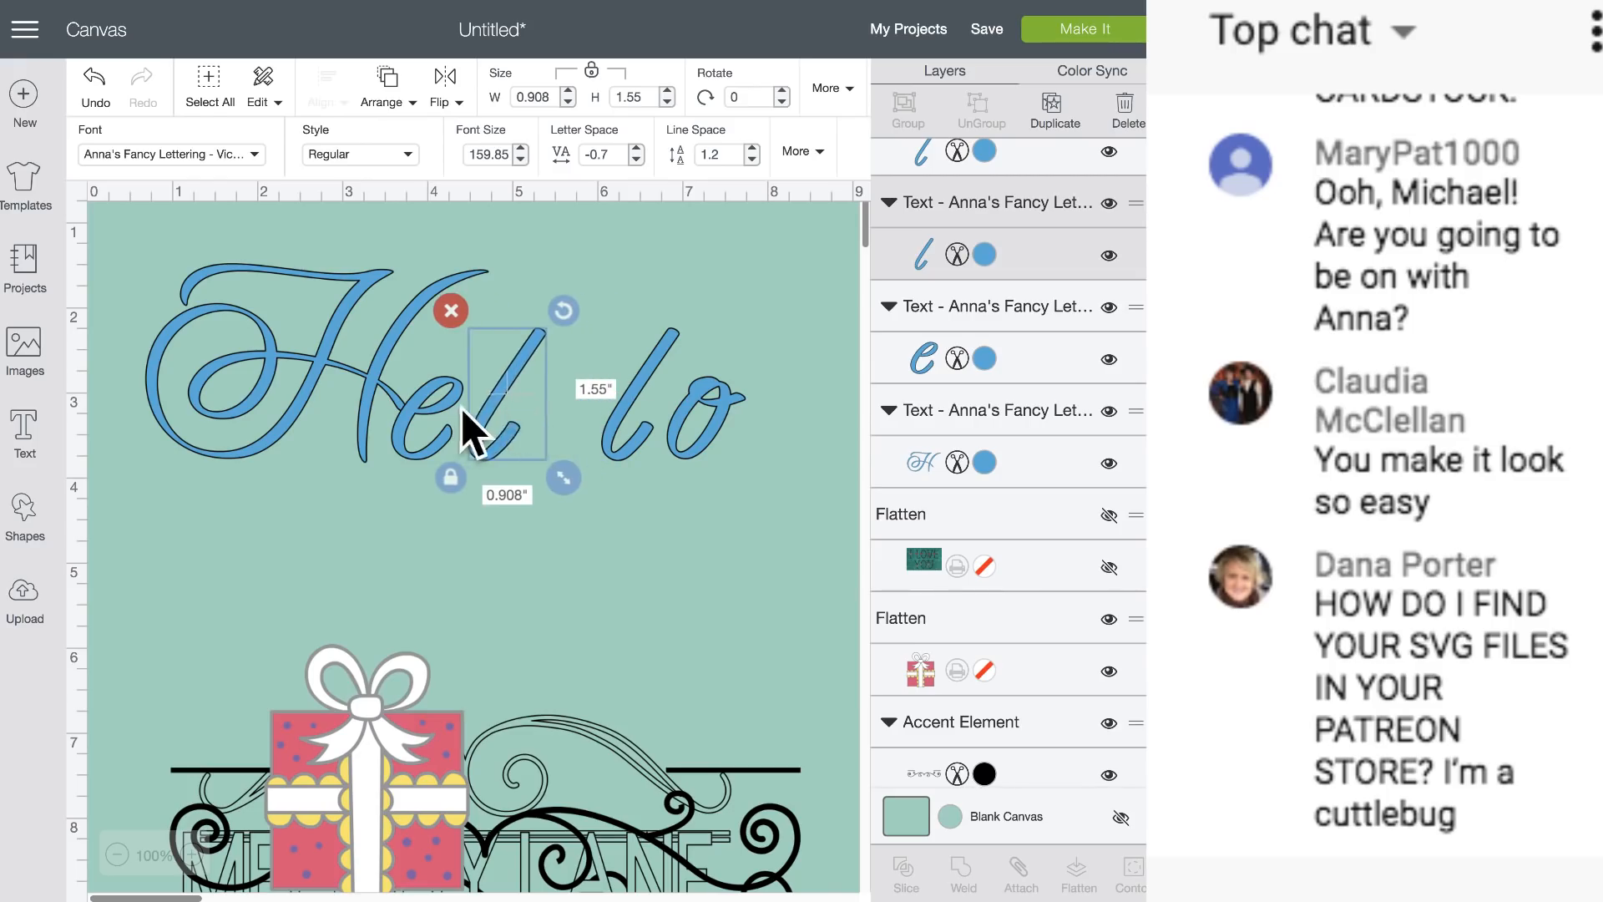
# Move the second "l" horizontally until it overlaps the tail of the first "l".
pyautogui.click(633, 422)
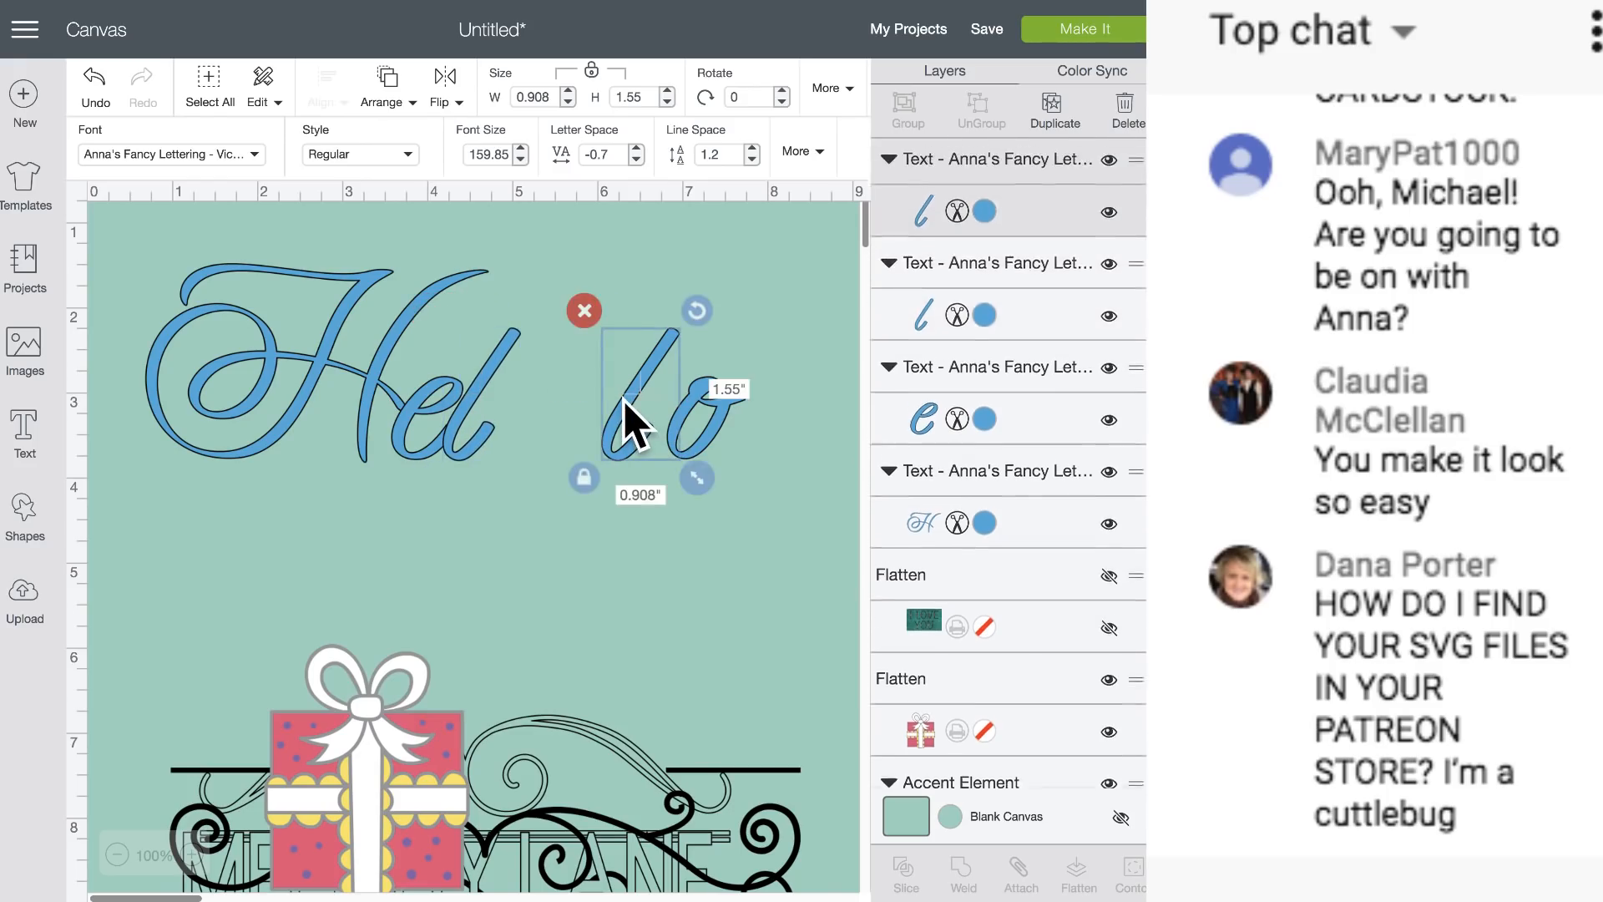
pyautogui.press('Left')
pyautogui.press('Left')
pyautogui.press('Left')
pyautogui.press('Left')
pyautogui.press('Left')
pyautogui.press('Left')
pyautogui.press('Left')
pyautogui.press('Left')
pyautogui.press('Left')
pyautogui.press('Left')
pyautogui.press('Left')
pyautogui.press('Left')
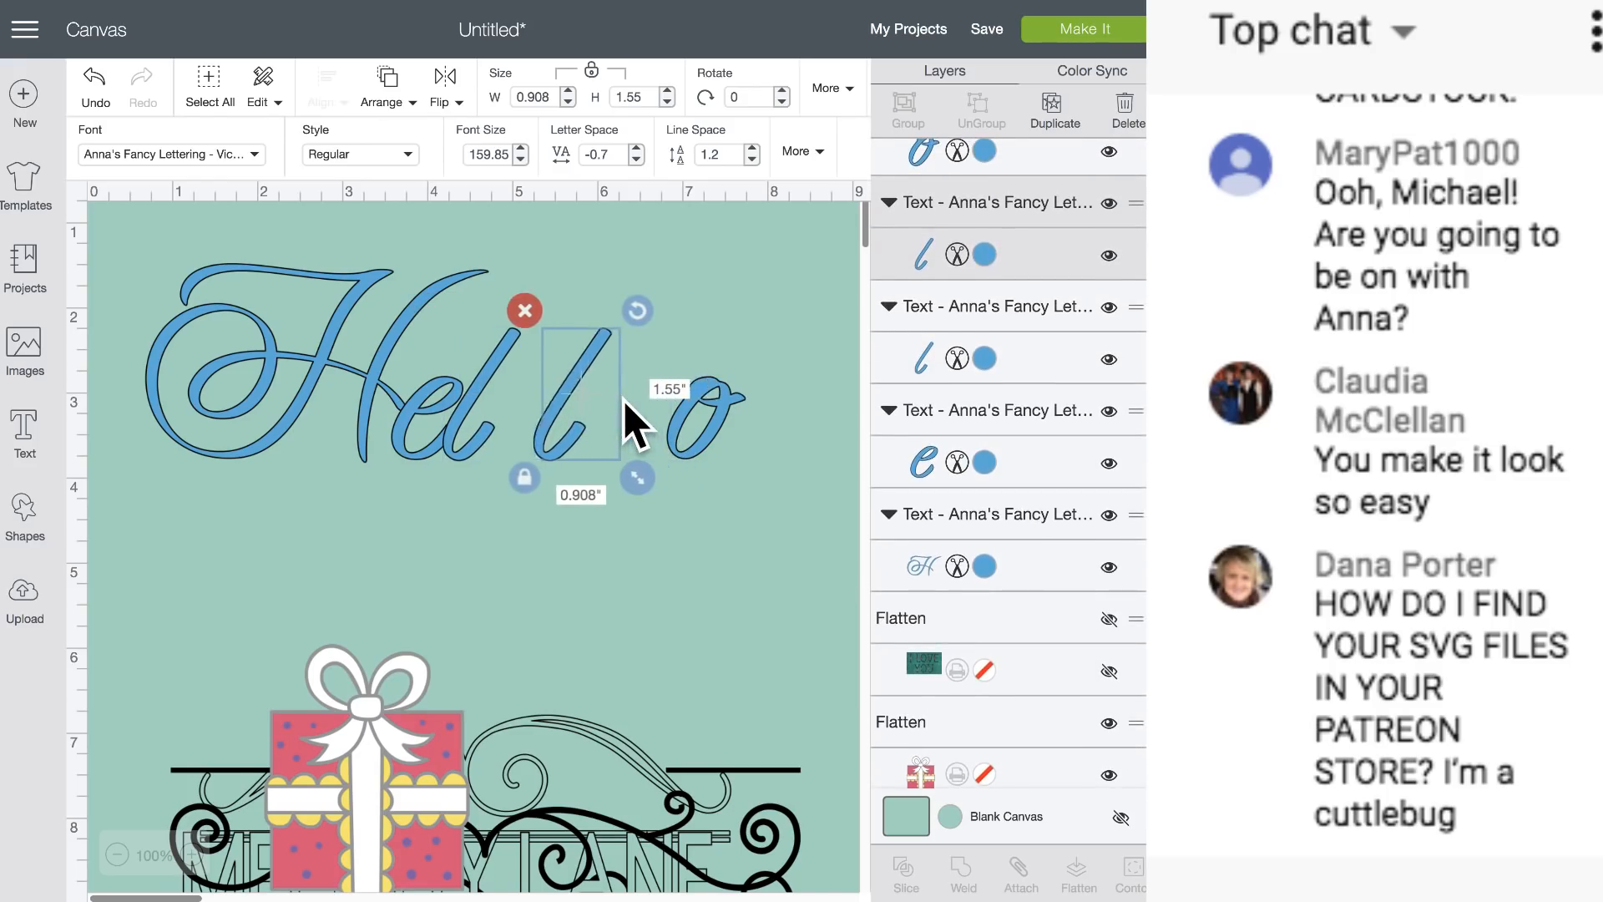
pyautogui.press('Left')
pyautogui.press('Left')
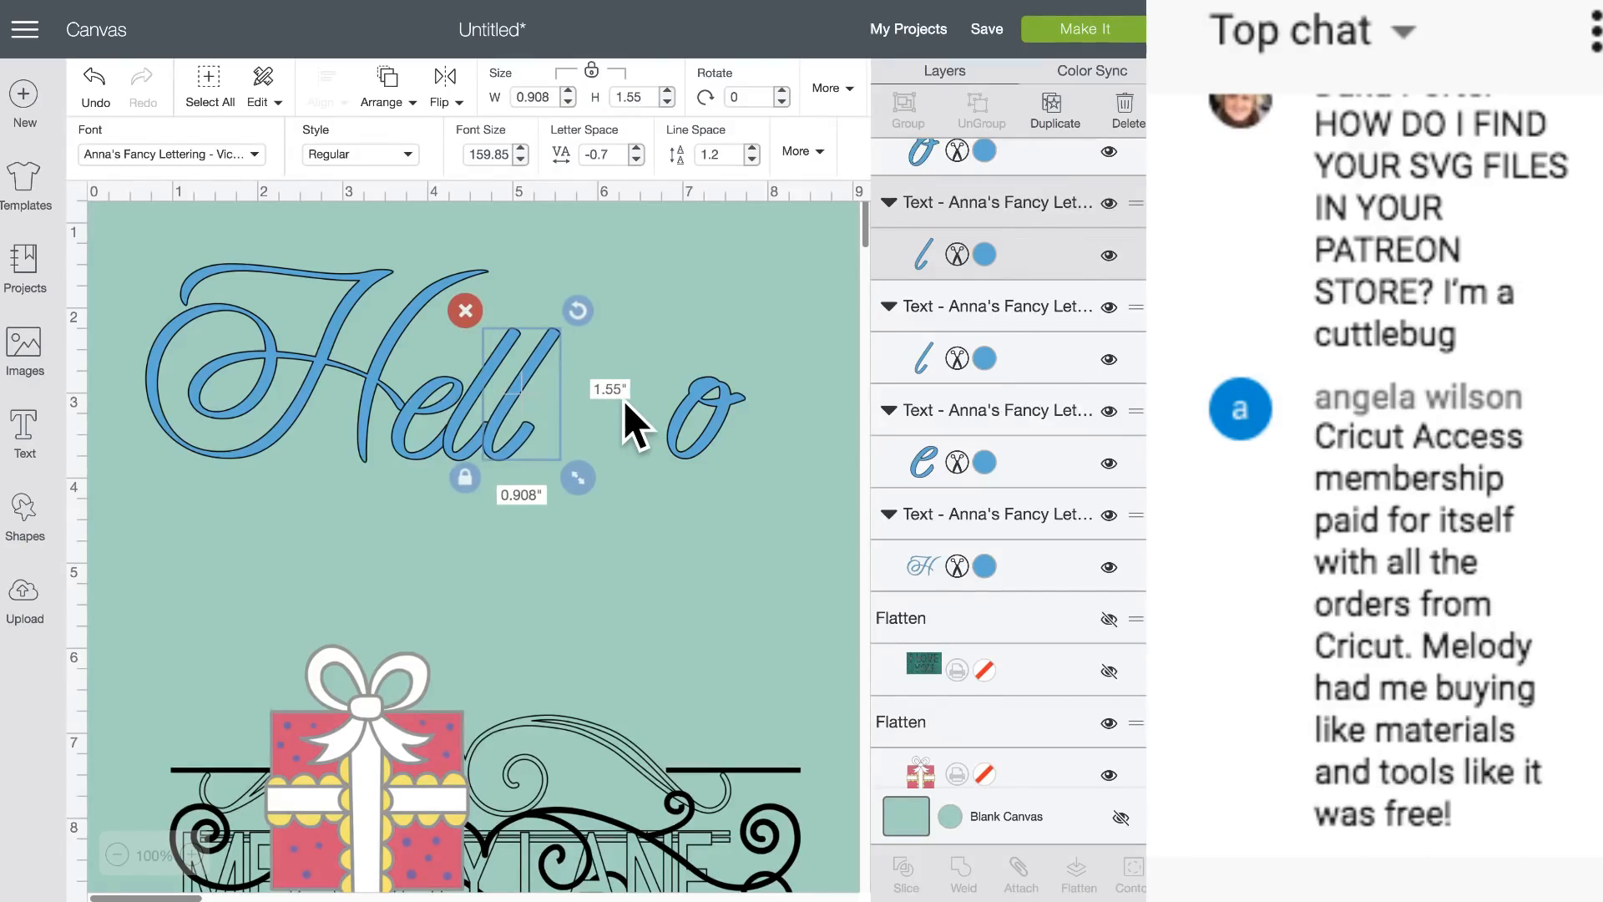
# Move the letter "o" horizontally until it joins the second "l" and completes the connected word.
pyautogui.click(727, 424)
pyautogui.press('Left')
pyautogui.press('Left')
pyautogui.press('Left')
pyautogui.press('Left')
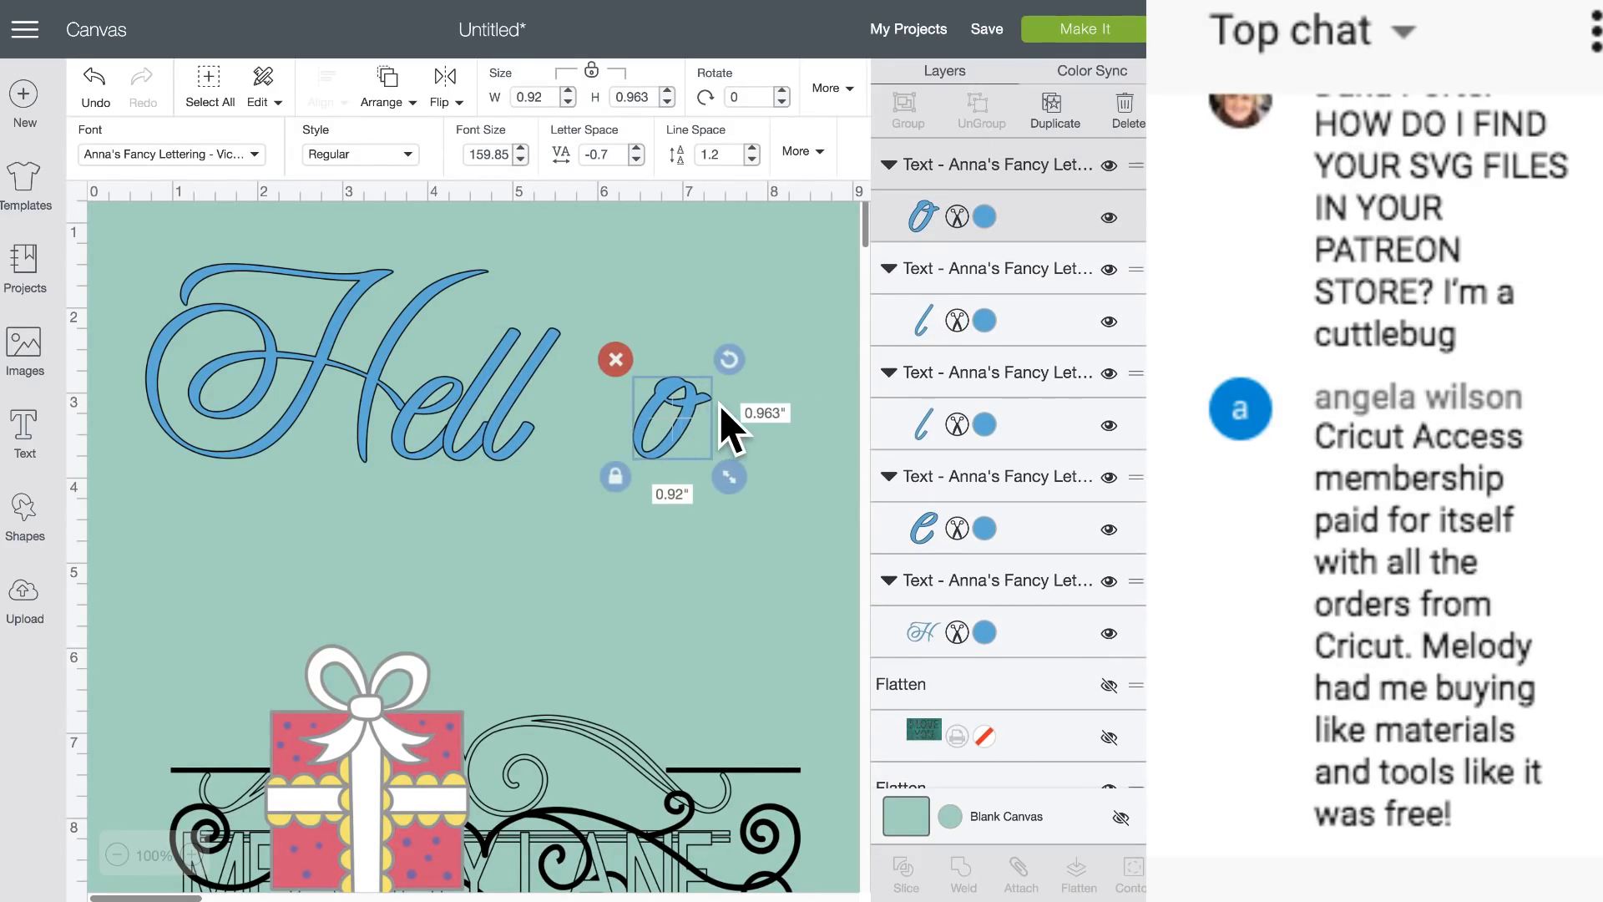
pyautogui.press('Left')
pyautogui.press('Left')
pyautogui.press('Left')
pyautogui.press('Left')
pyautogui.press('Left')
pyautogui.press('Left')
pyautogui.press('Left')
pyautogui.press('Left')
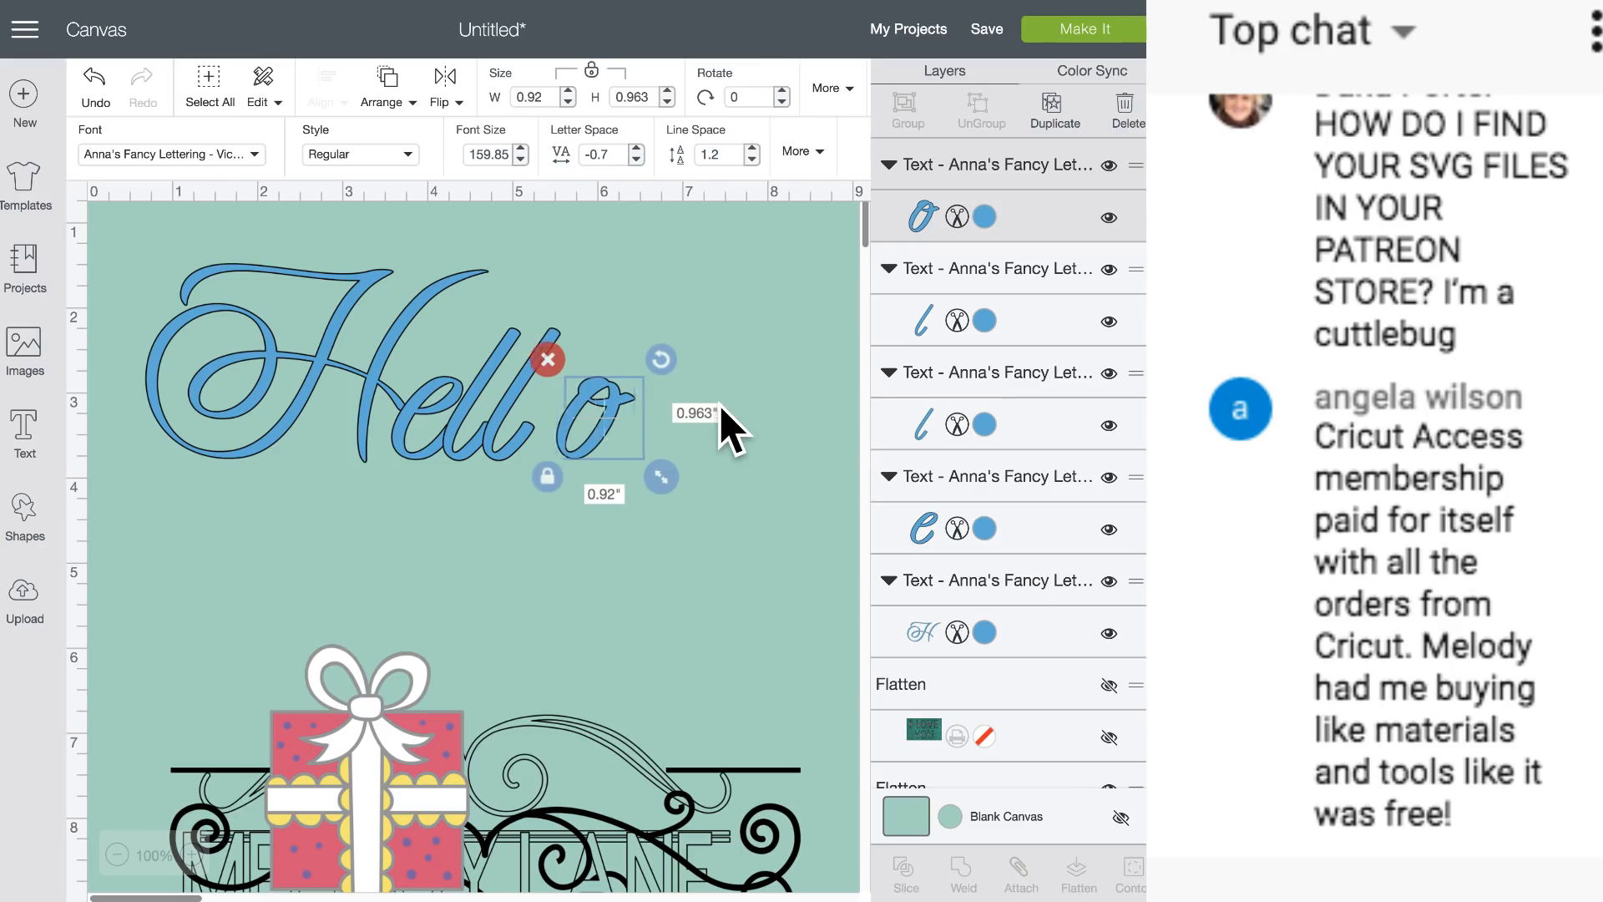
pyautogui.press('Left')
pyautogui.press('Left')
pyautogui.press('Left')
pyautogui.press('Left')
pyautogui.press('Left')
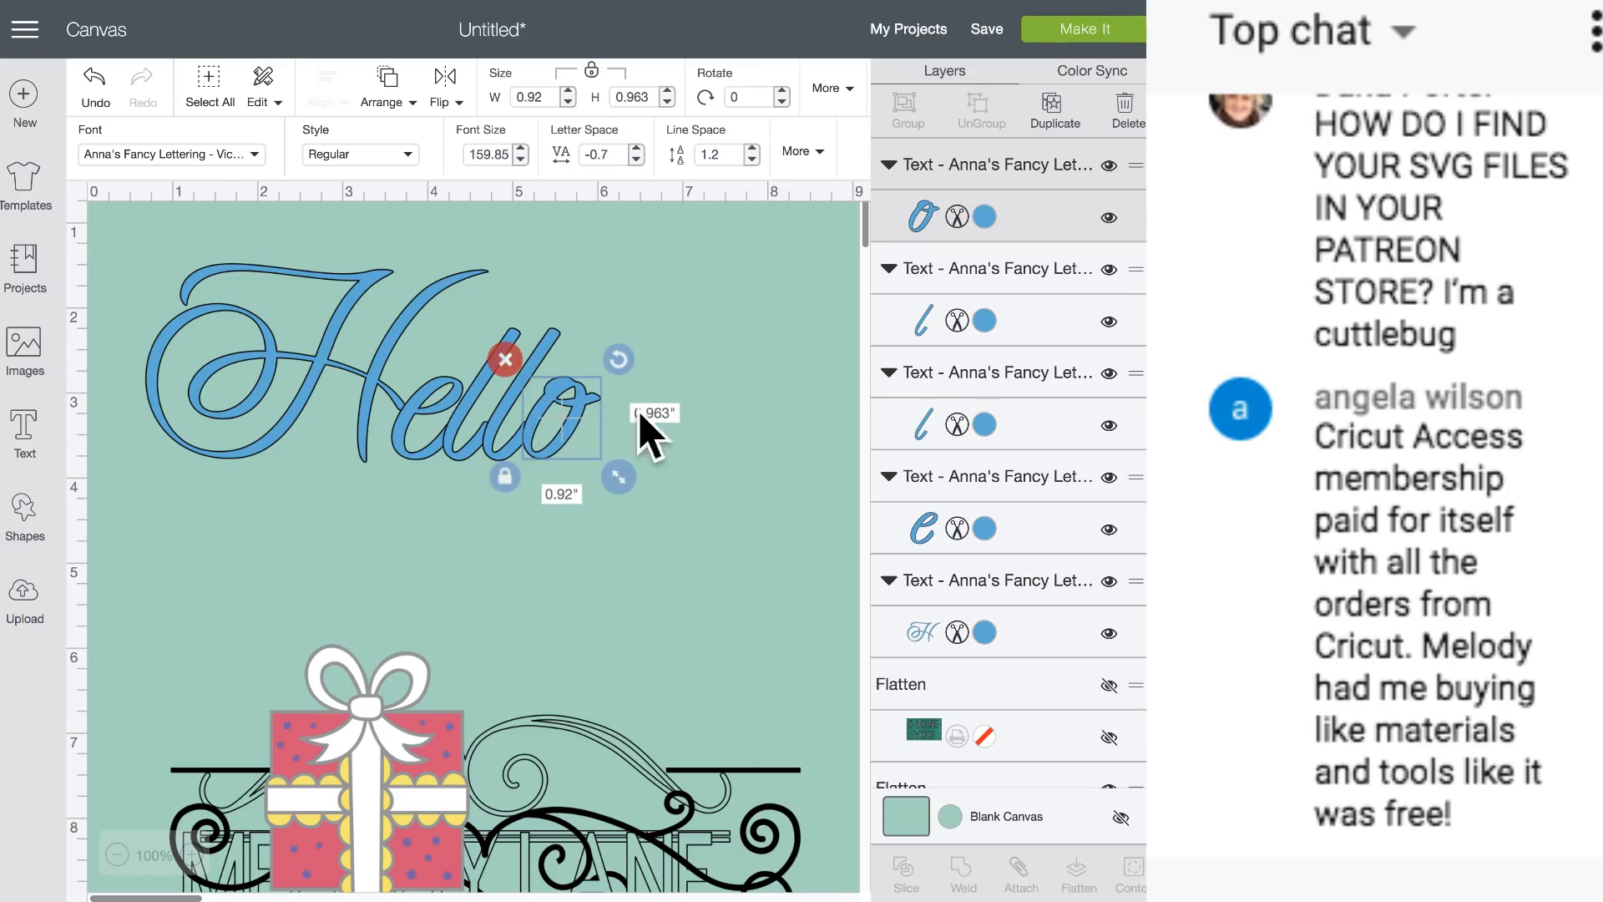
# Nudge the letter "o" closer to the second "l" and align all five letters along their bottom edges.
pyautogui.moveTo(497, 436); pyautogui.dragTo(563, 429)
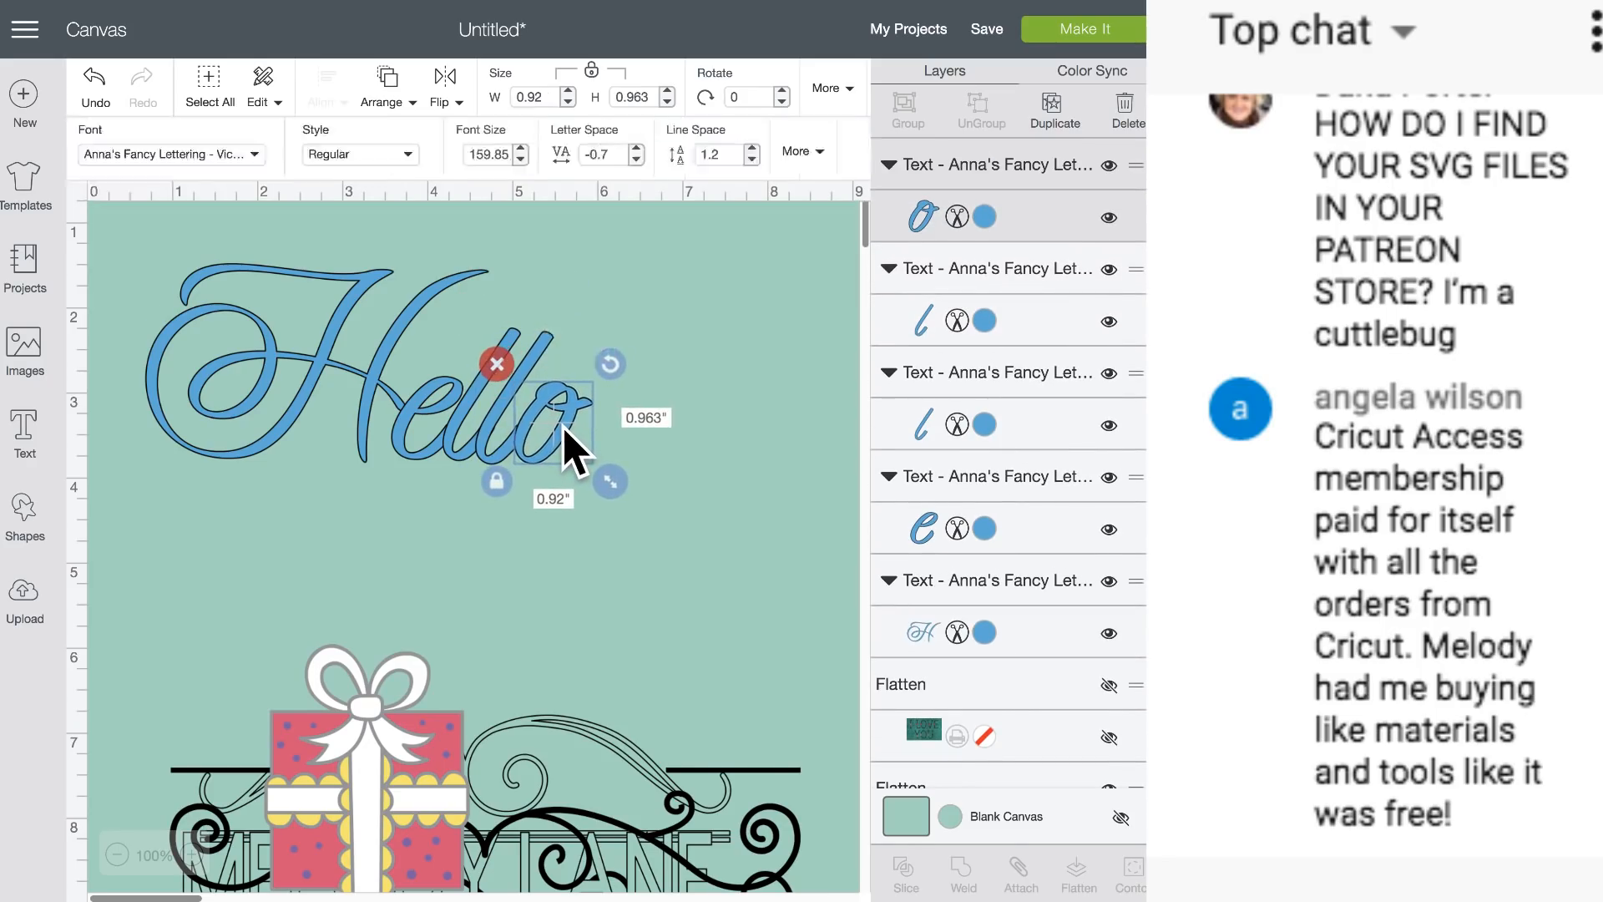
pyautogui.click(685, 445)
pyautogui.moveTo(685, 447); pyautogui.dragTo(252, 424)
pyautogui.click(327, 84)
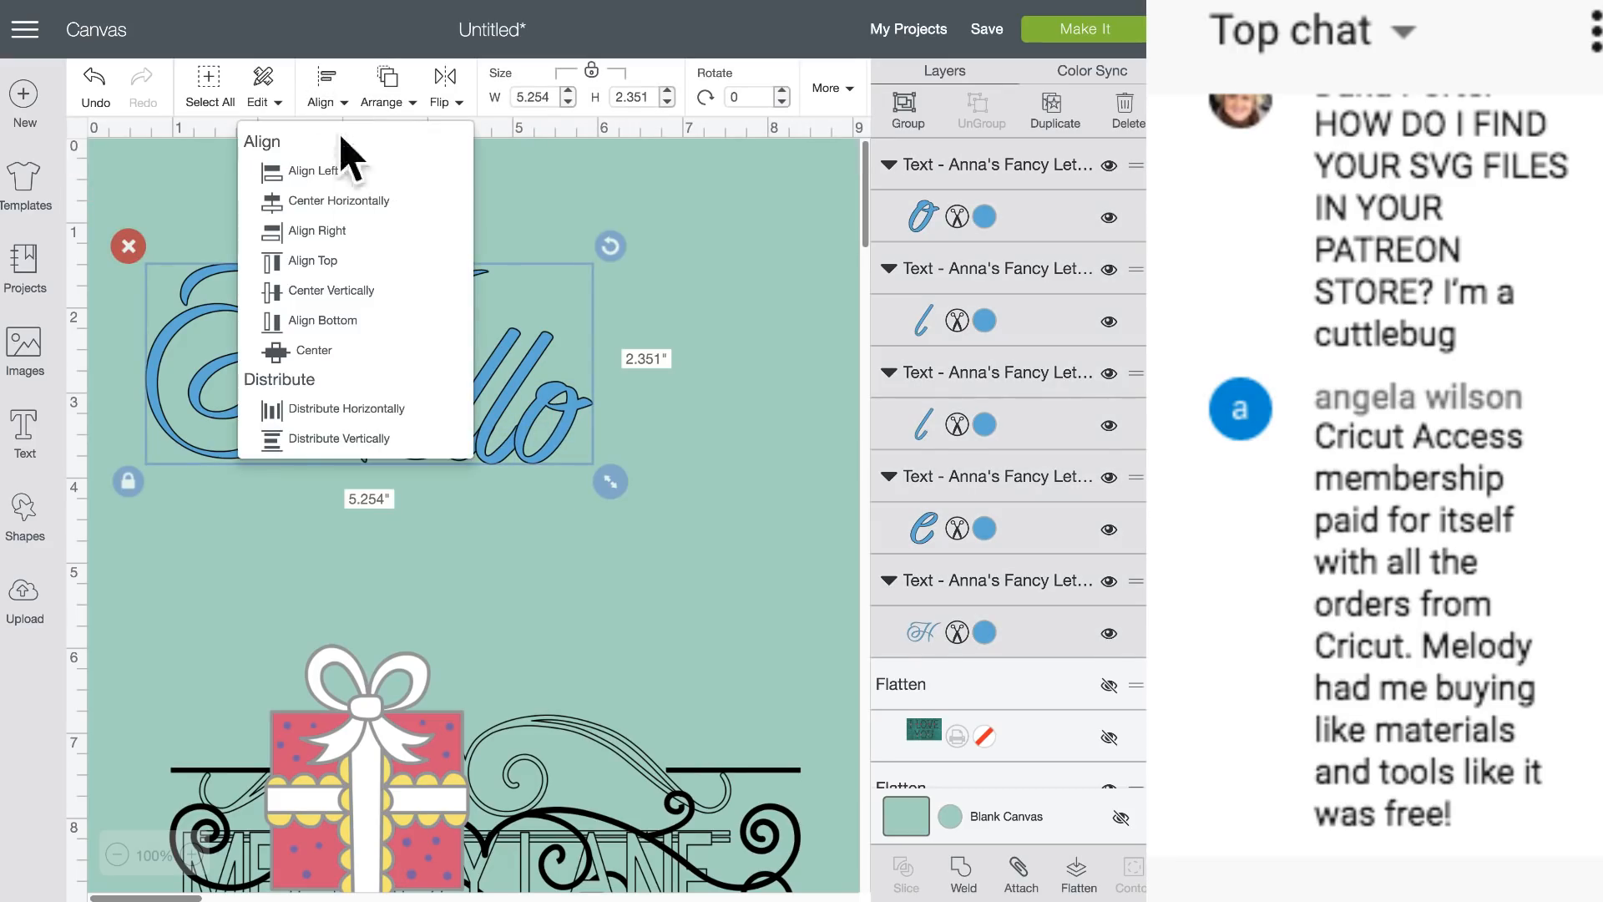
pyautogui.click(325, 317)
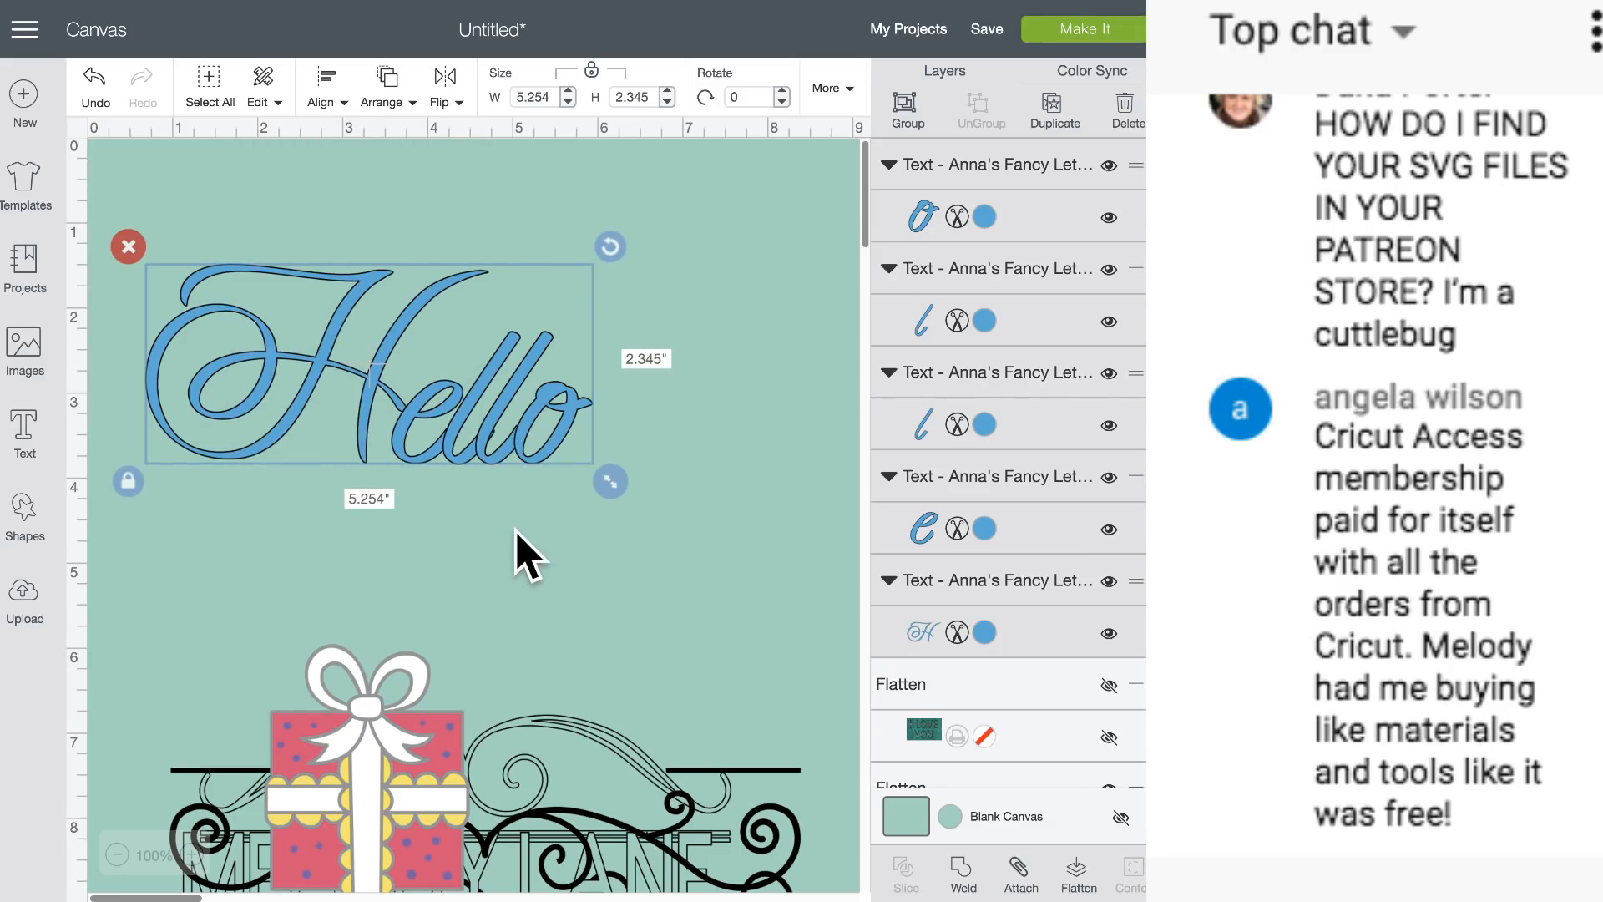
# Enlarge the aligned "Hello" letters proportionally to about 7.545 in wide by 3.367 in high.
pyautogui.moveTo(610, 481); pyautogui.dragTo(806, 637)
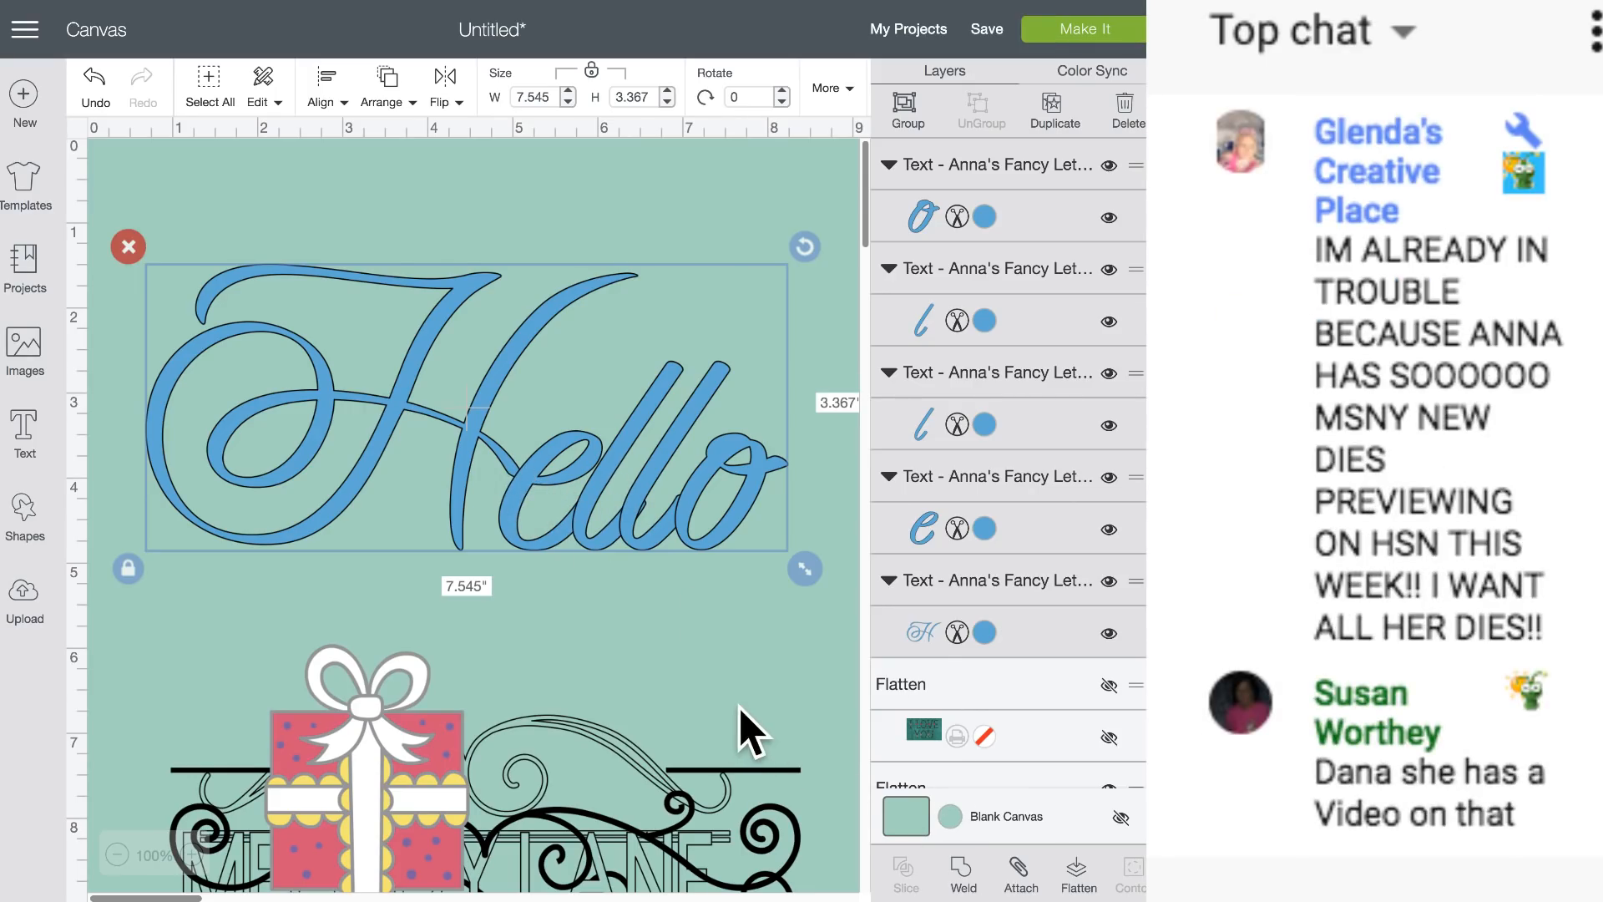
pyautogui.click(660, 618)
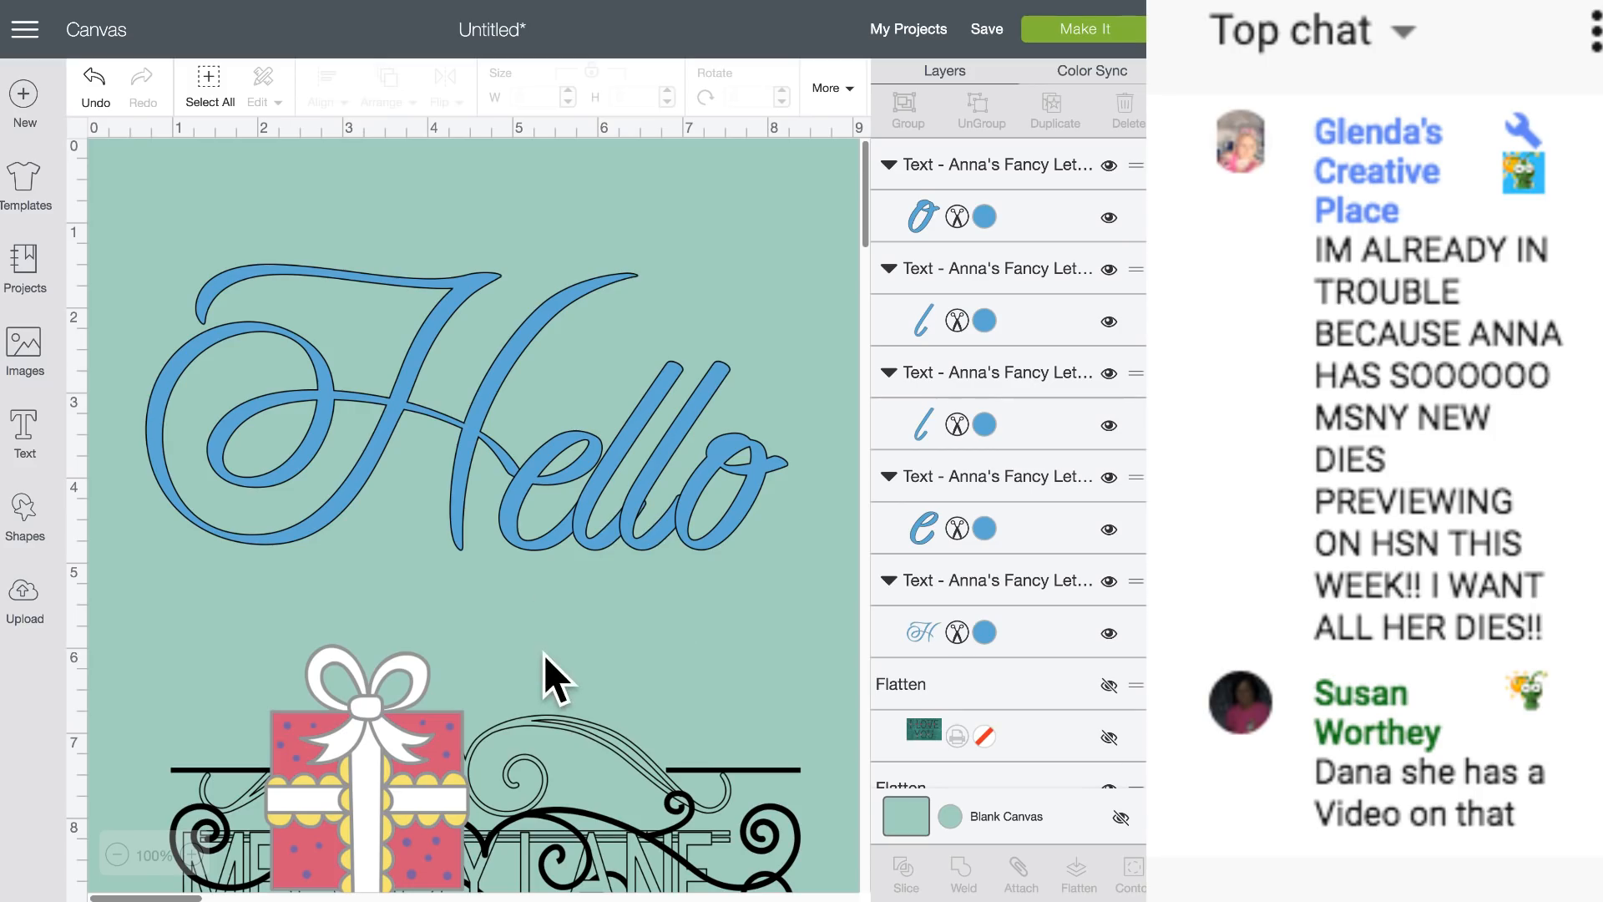
# Delete the gift box and the scrollwork sign below the word "Hello".
pyautogui.scroll(-5, 547, 676)
pyautogui.moveTo(188, 280); pyautogui.dragTo(781, 877)
pyautogui.click(138, 268)
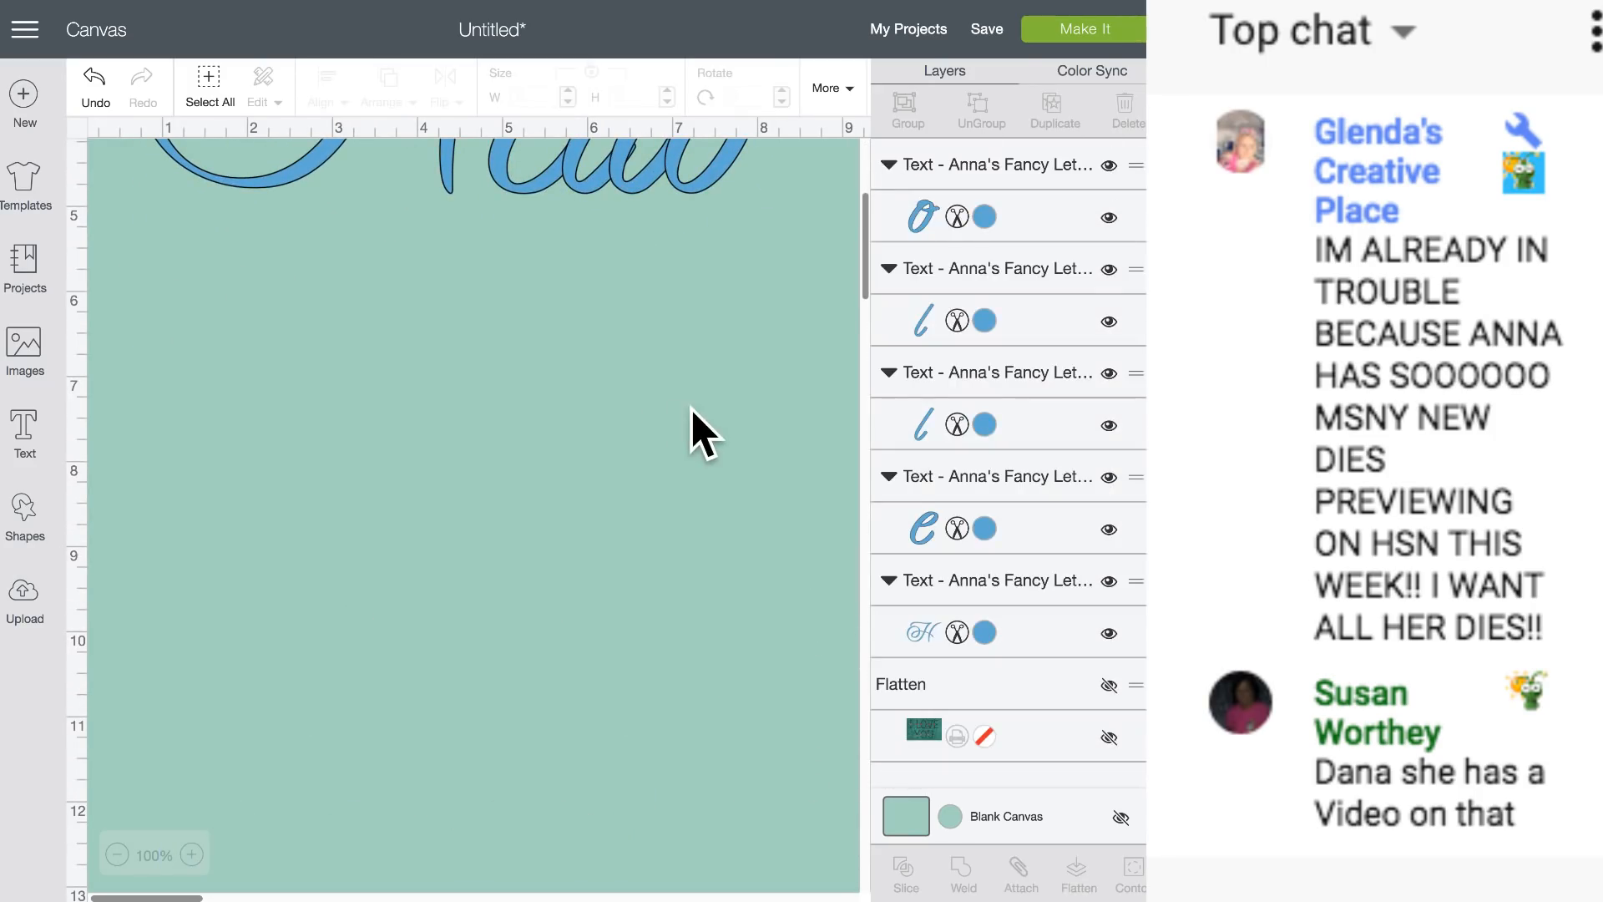
pyautogui.scroll(5, 697, 423)
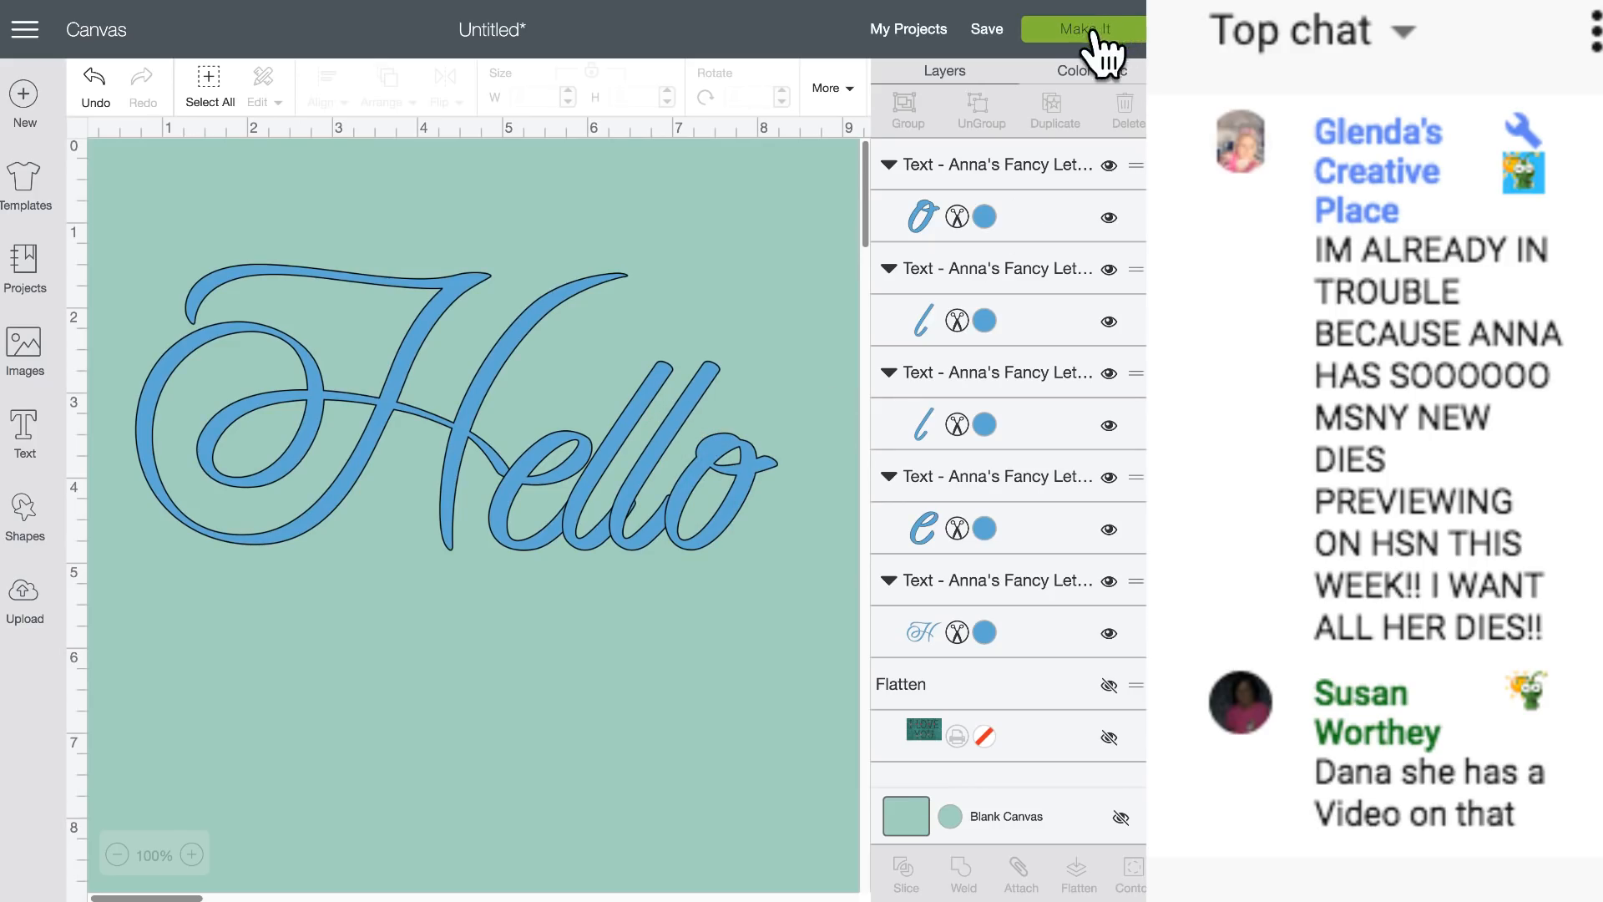
# Check how the separate letters are laid out on the cutting mat, and return to the canvas.
pyautogui.click(426, 409)
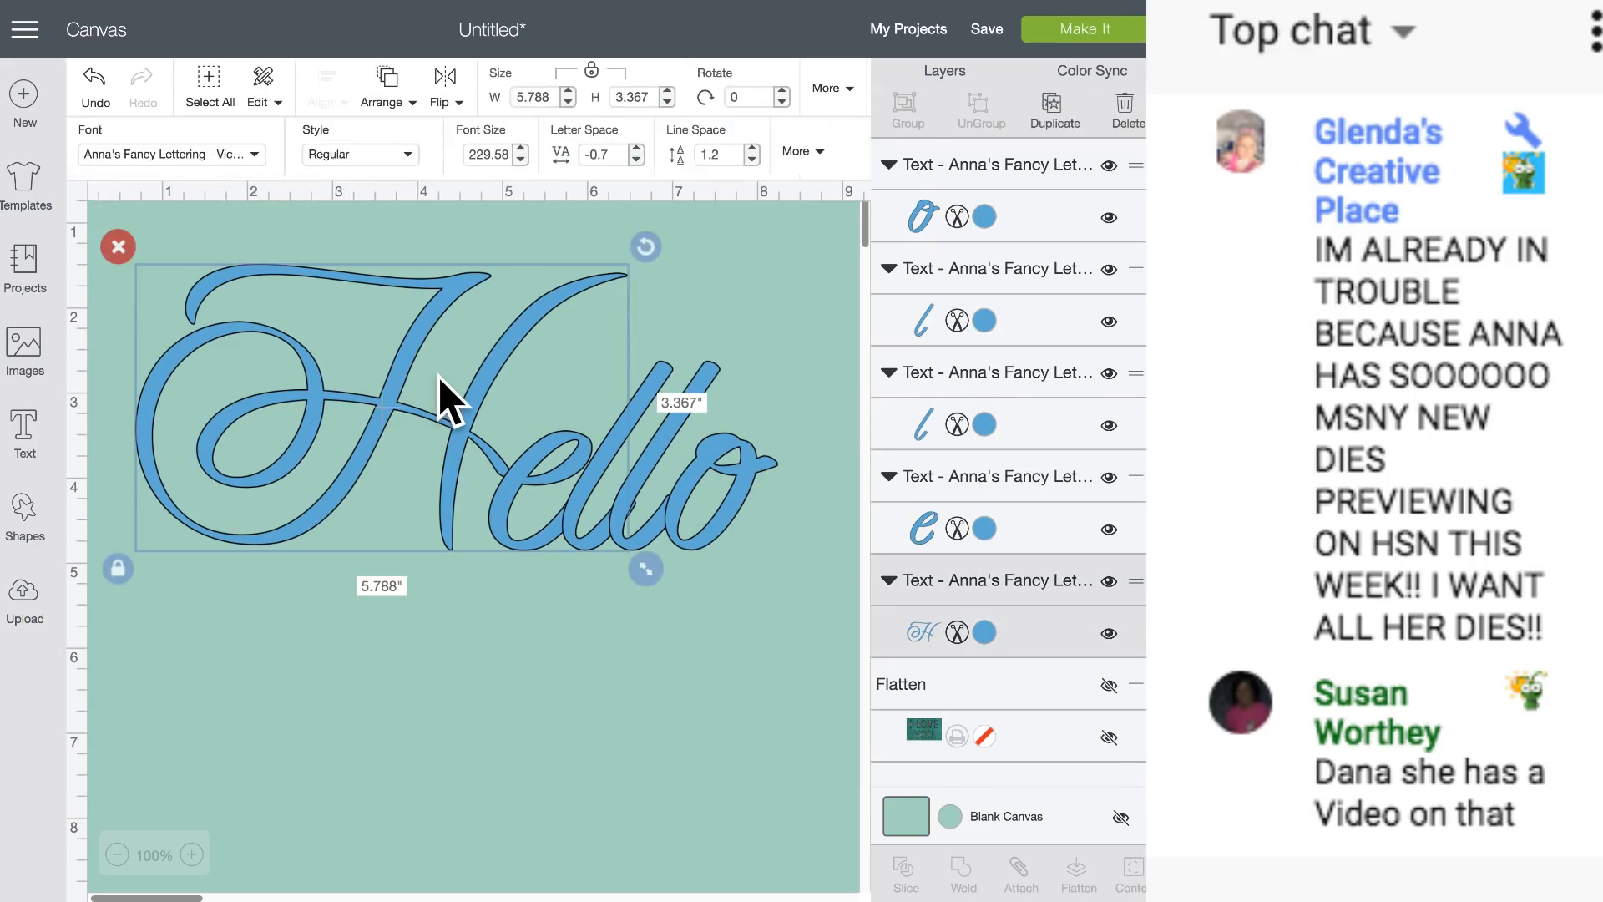
pyautogui.click(655, 439)
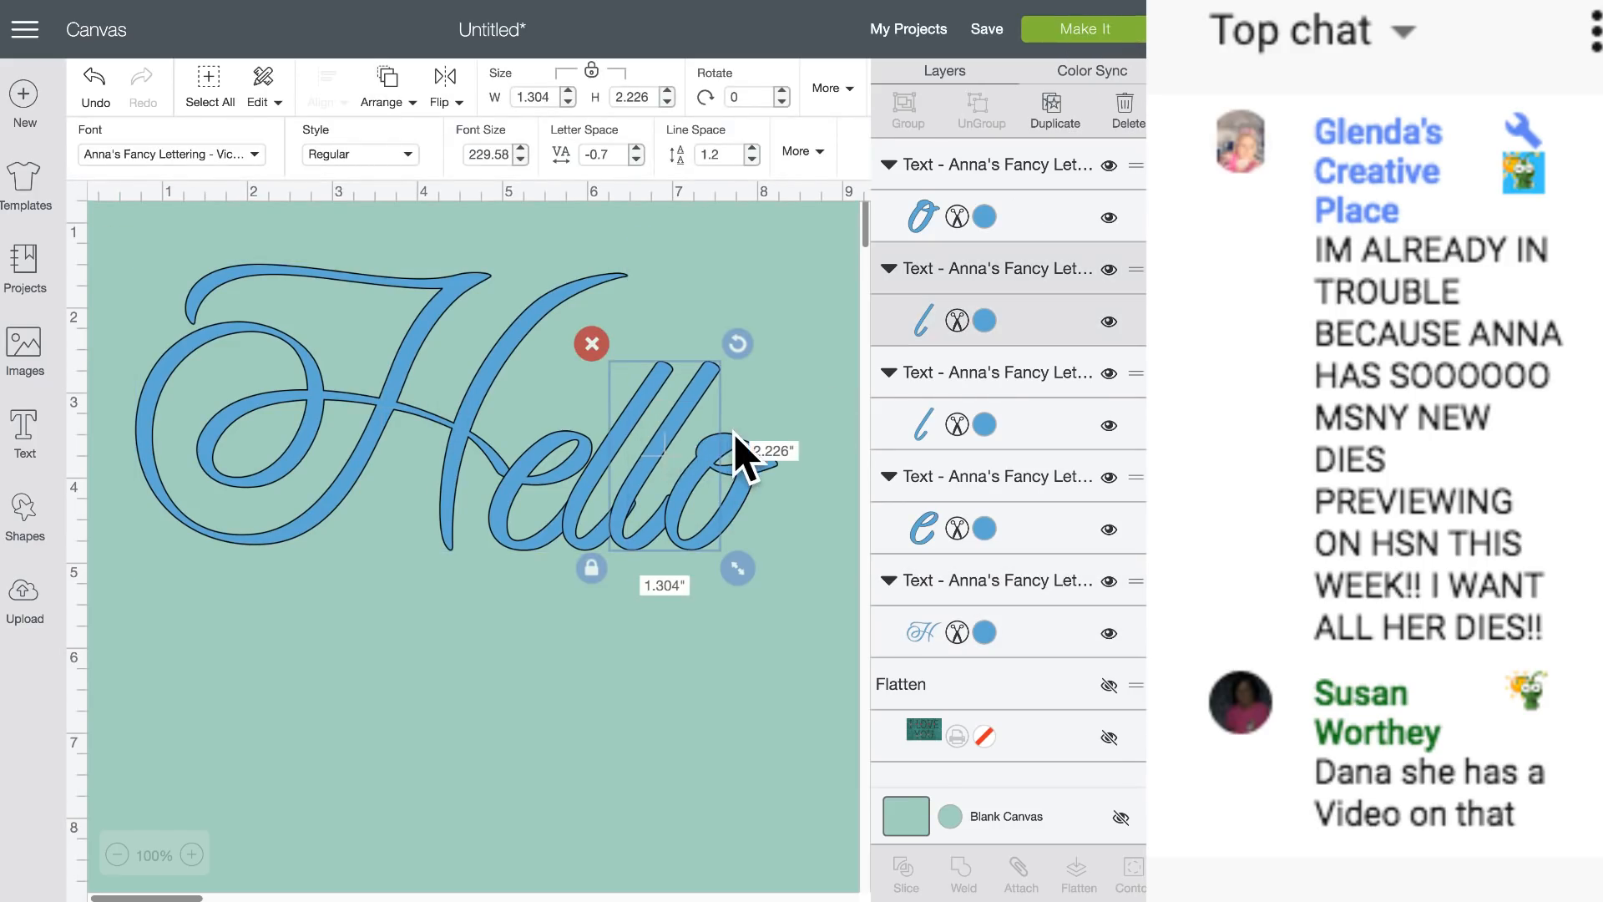
pyautogui.click(1078, 28)
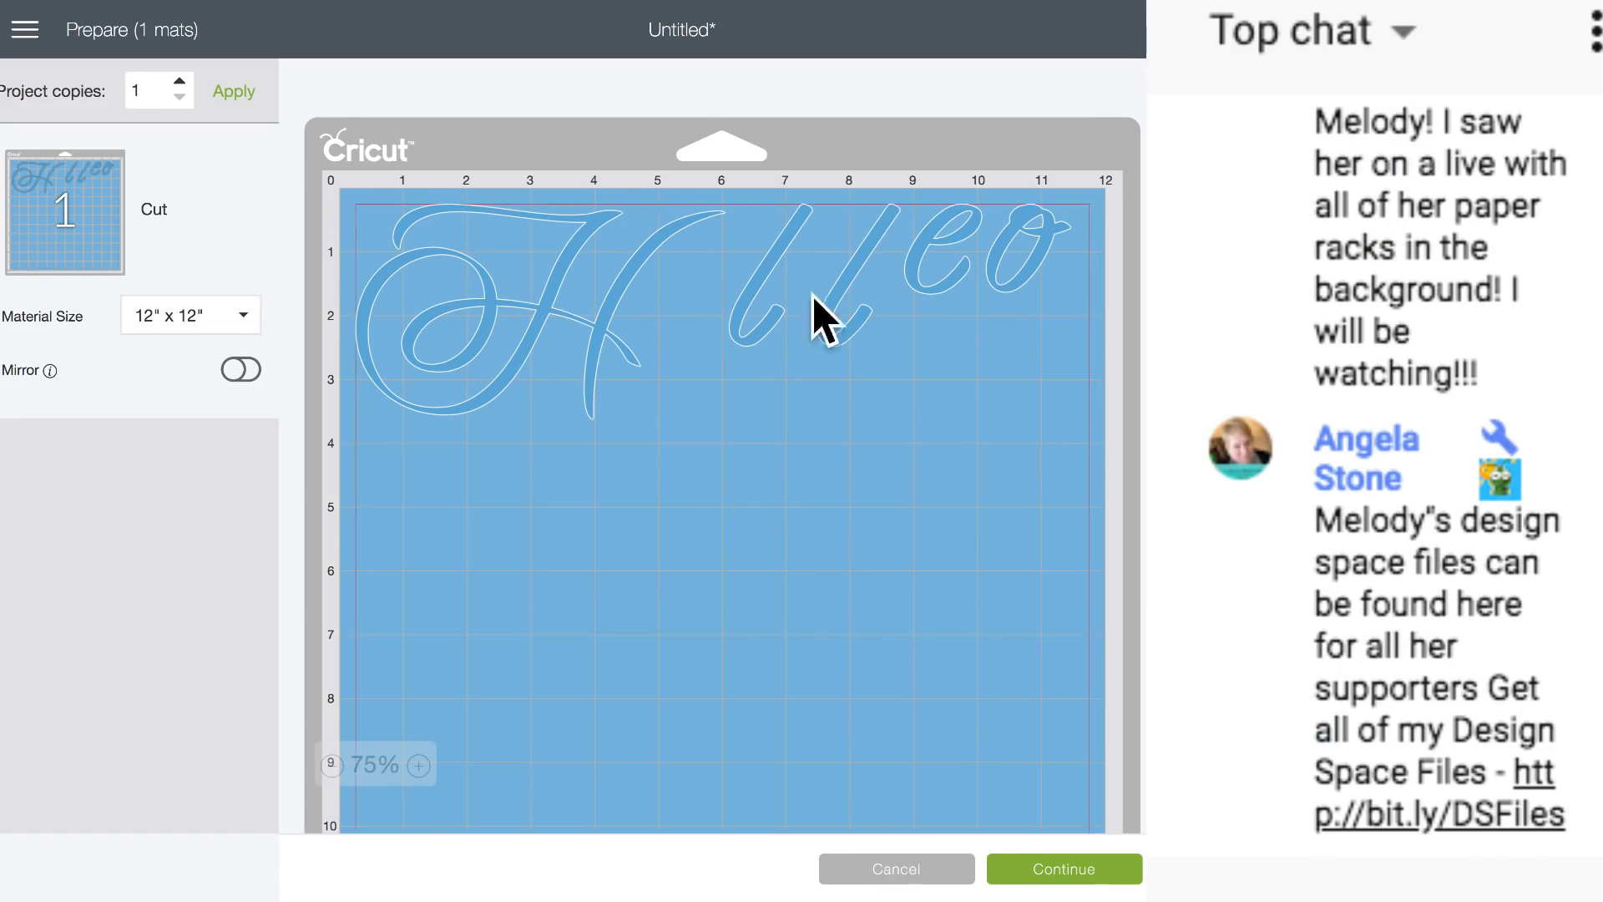
pyautogui.click(898, 873)
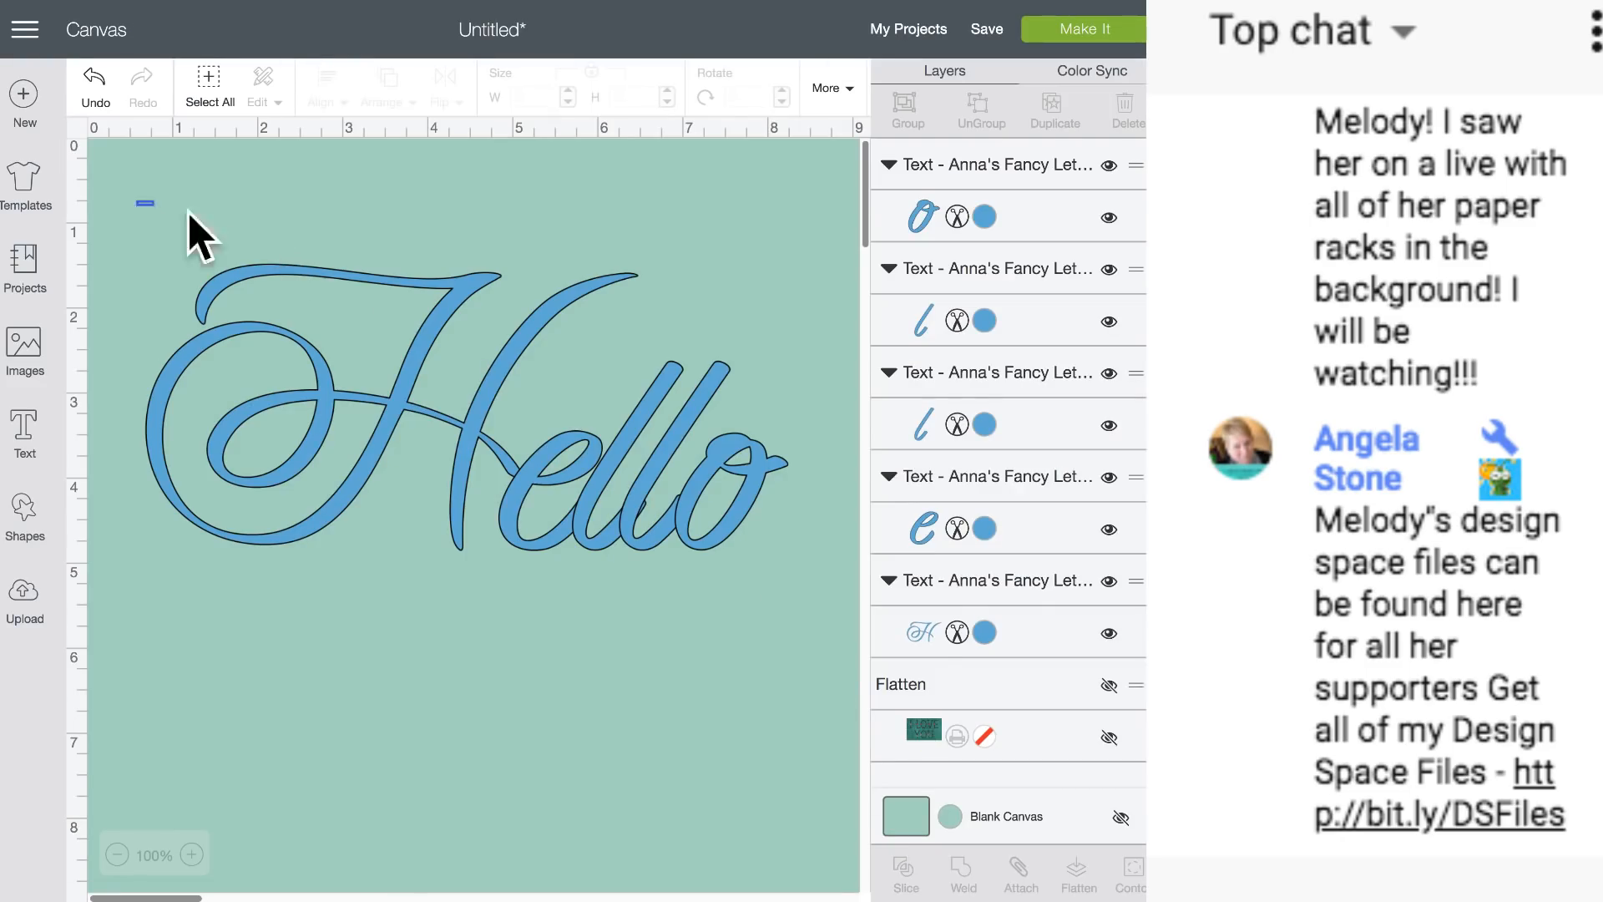
# Attach all five letters of "Hello" and preview the attached word on the cutting mat.
pyautogui.moveTo(189, 213); pyautogui.dragTo(879, 641)
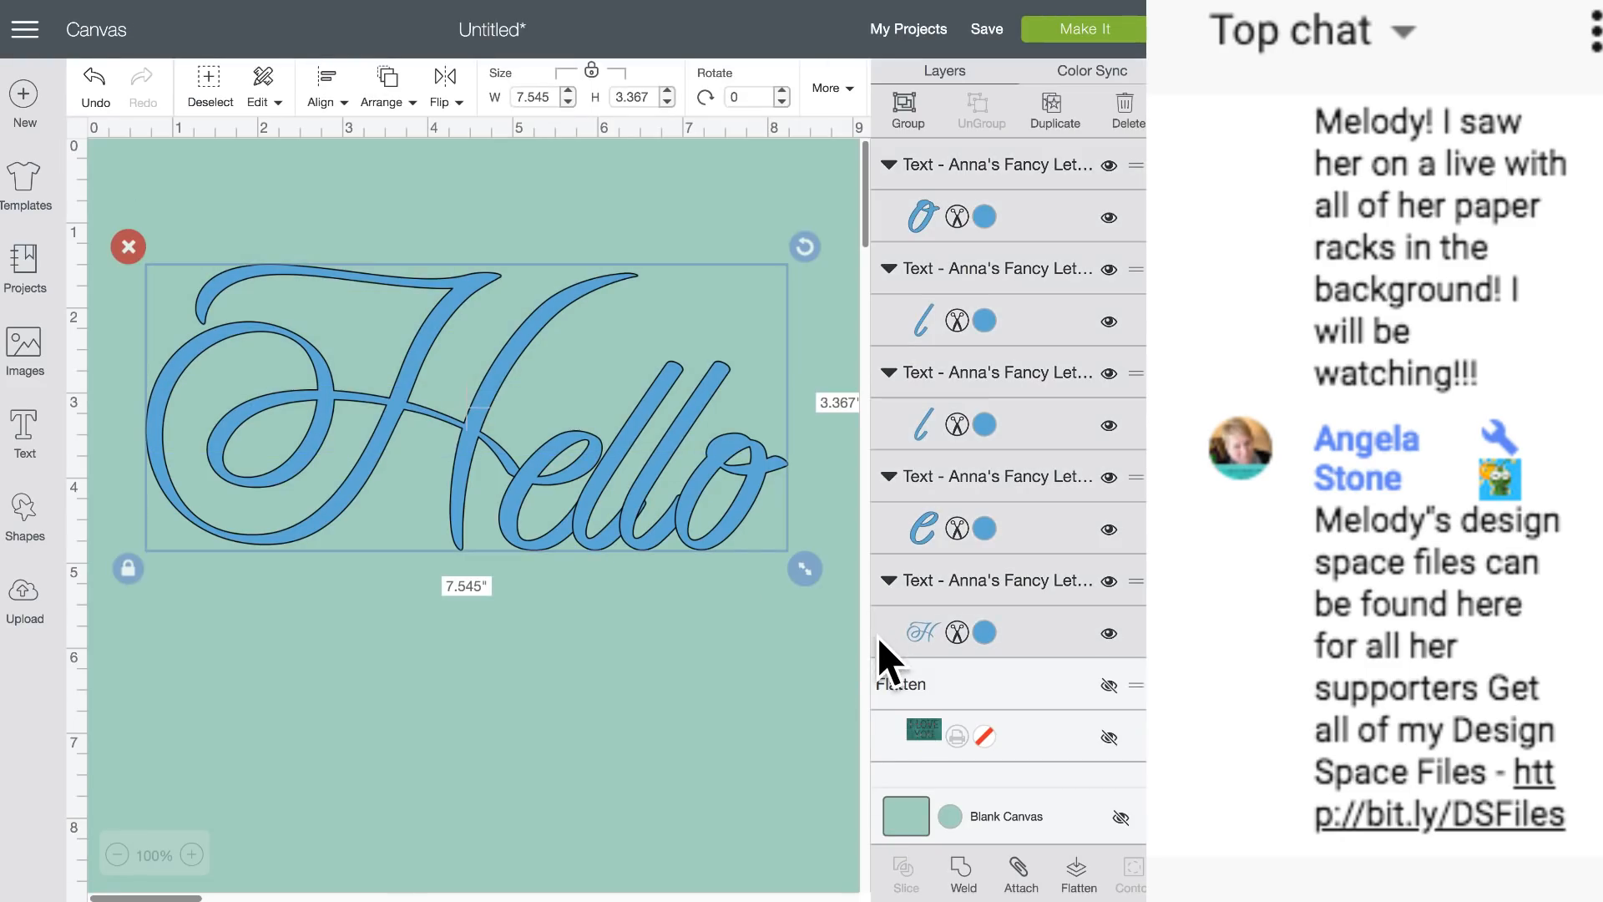
pyautogui.click(1019, 872)
pyautogui.click(718, 619)
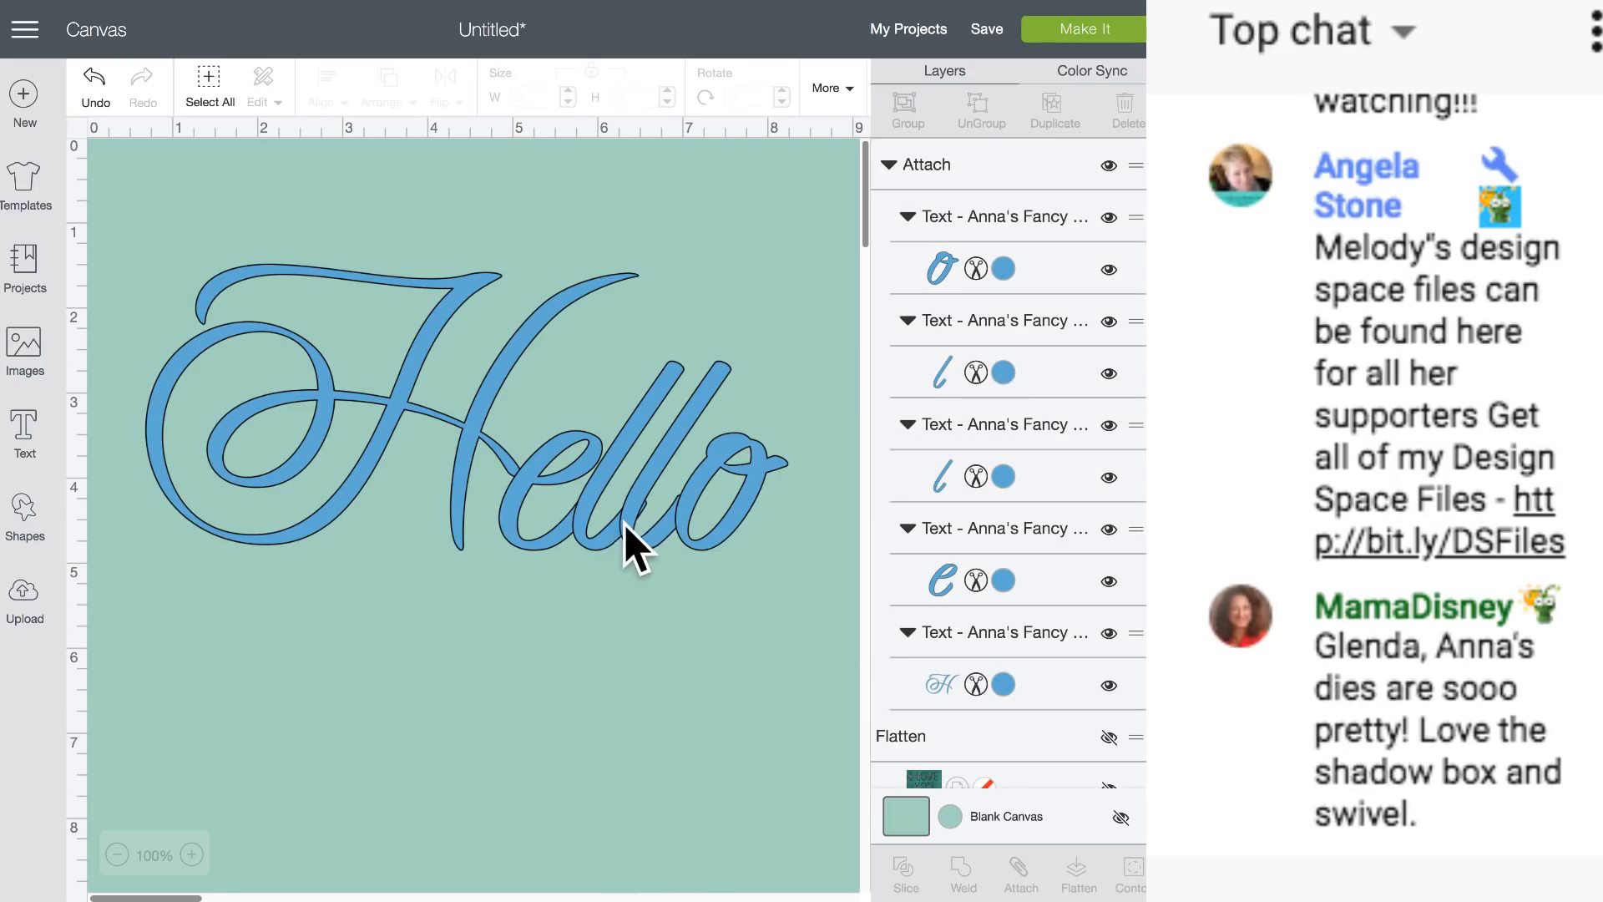
pyautogui.click(1073, 34)
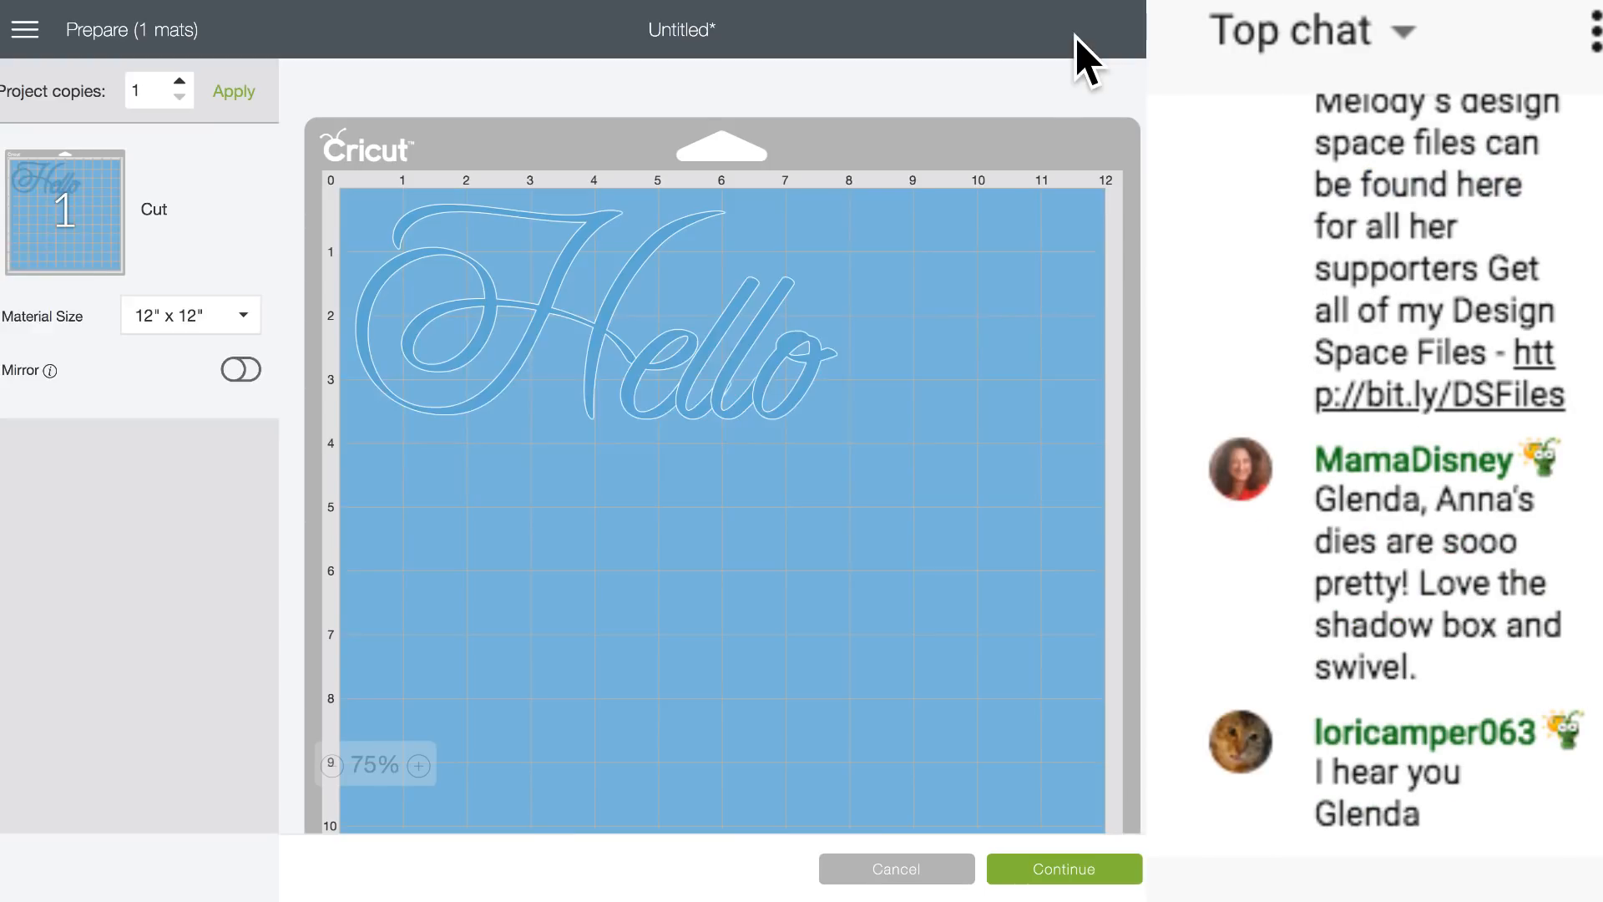
pyautogui.click(872, 870)
# Detach the "Hello" word back into separate letters.
pyautogui.click(638, 469)
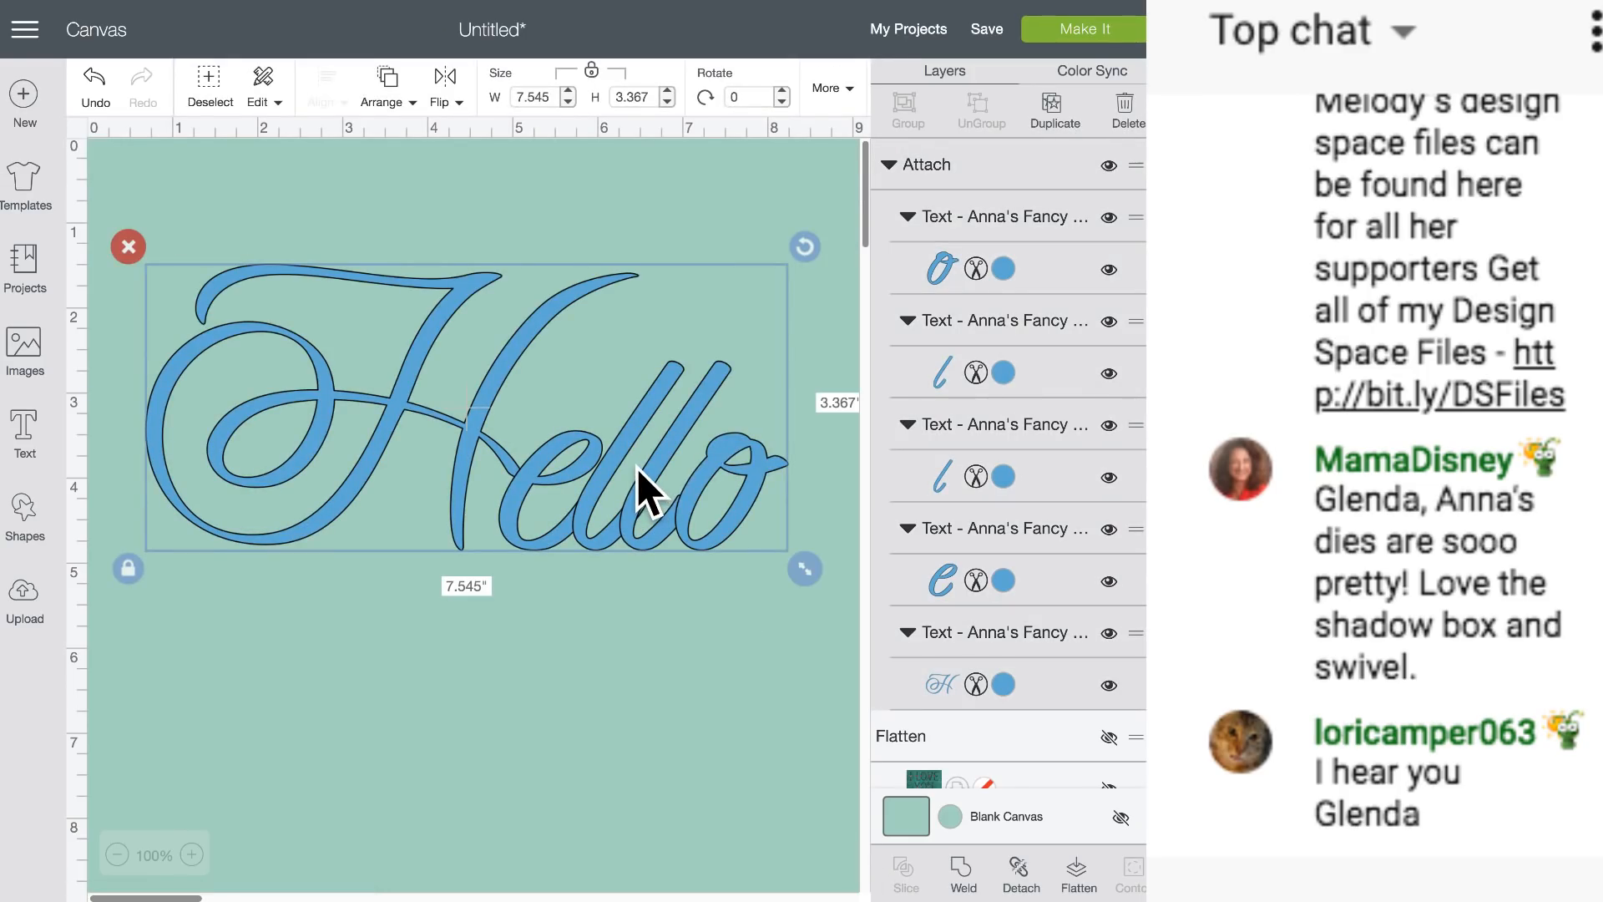
pyautogui.click(1019, 876)
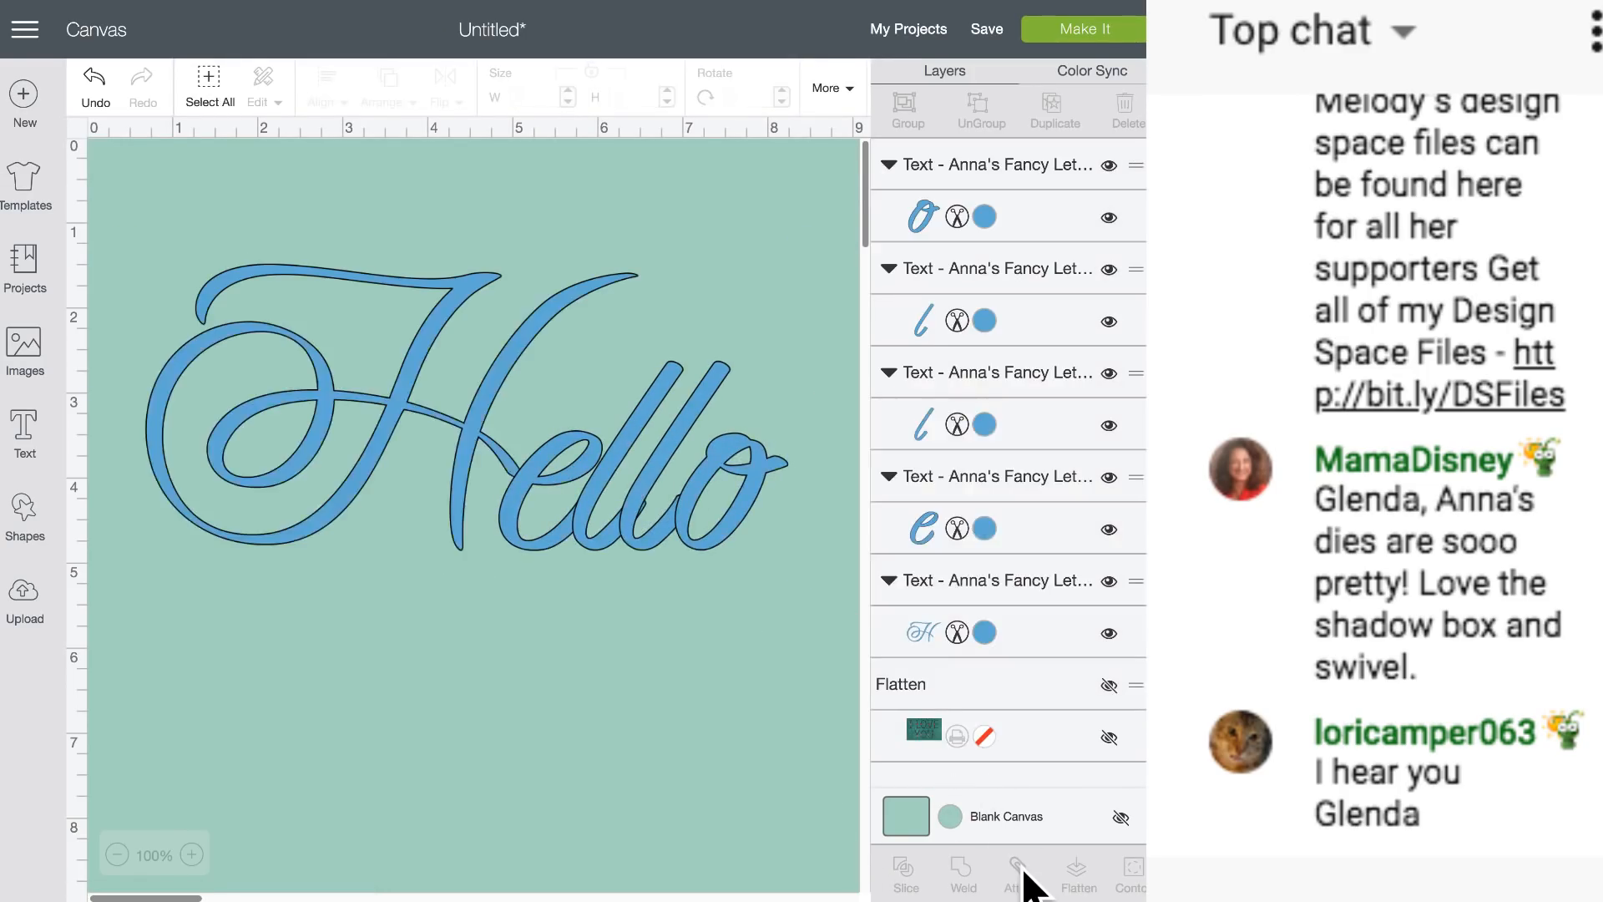
pyautogui.click(569, 458)
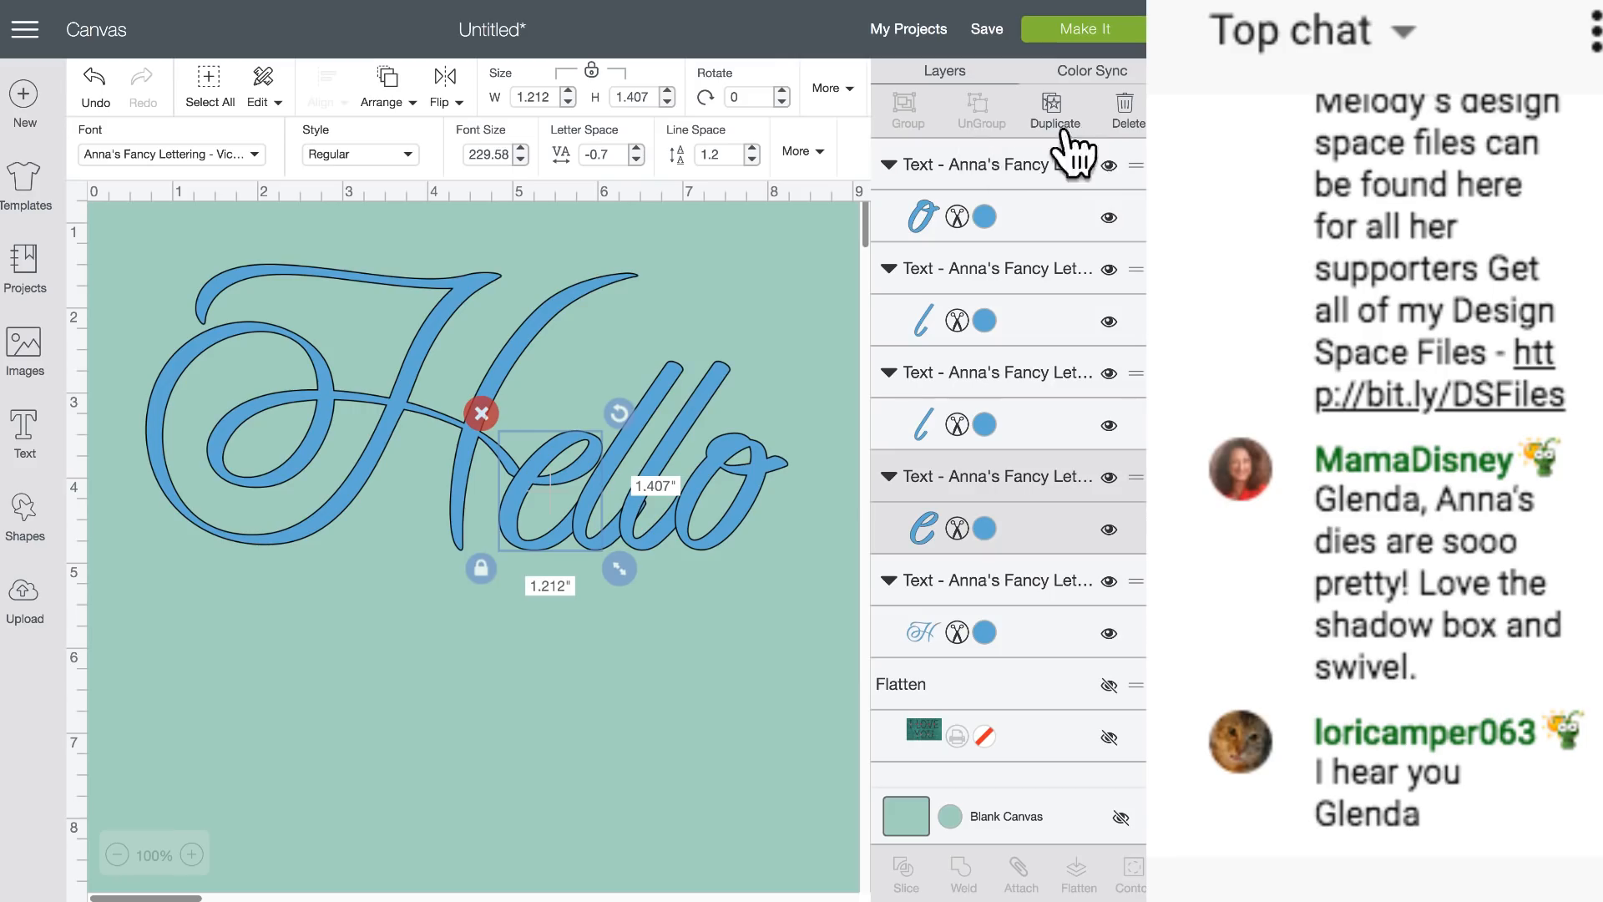
# Weld all five letters of "Hello" into one shape, and undo the weld.
pyautogui.keyDown('shift'); pyautogui.click(333, 268); pyautogui.keyUp('shift')
pyautogui.click(258, 251)
pyautogui.moveTo(155, 219); pyautogui.dragTo(832, 607)
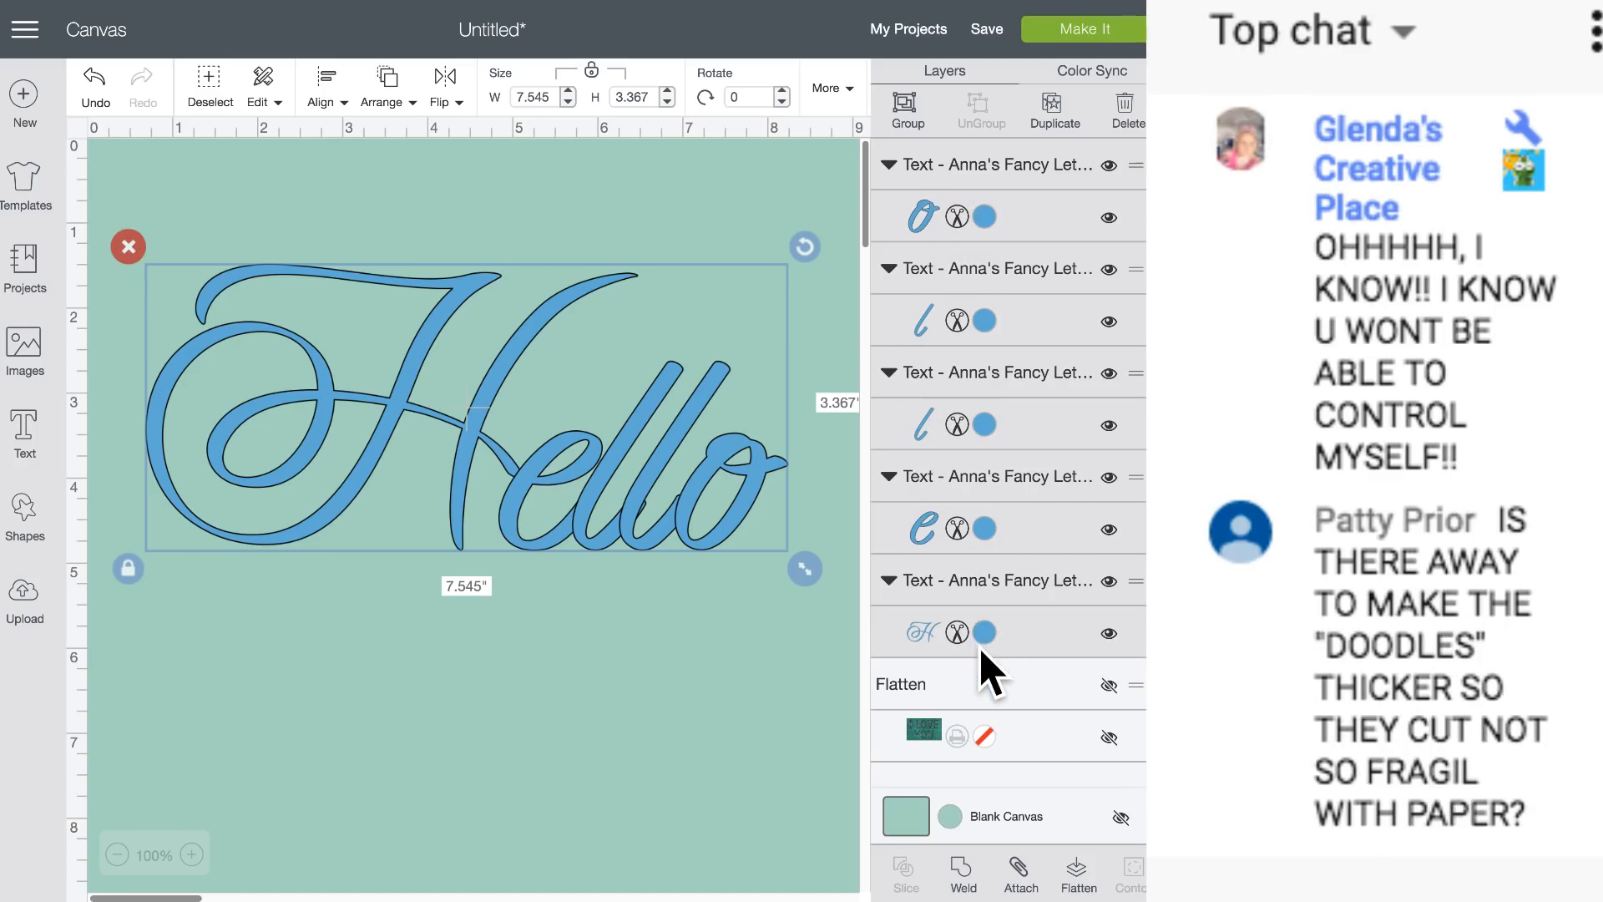
pyautogui.click(961, 877)
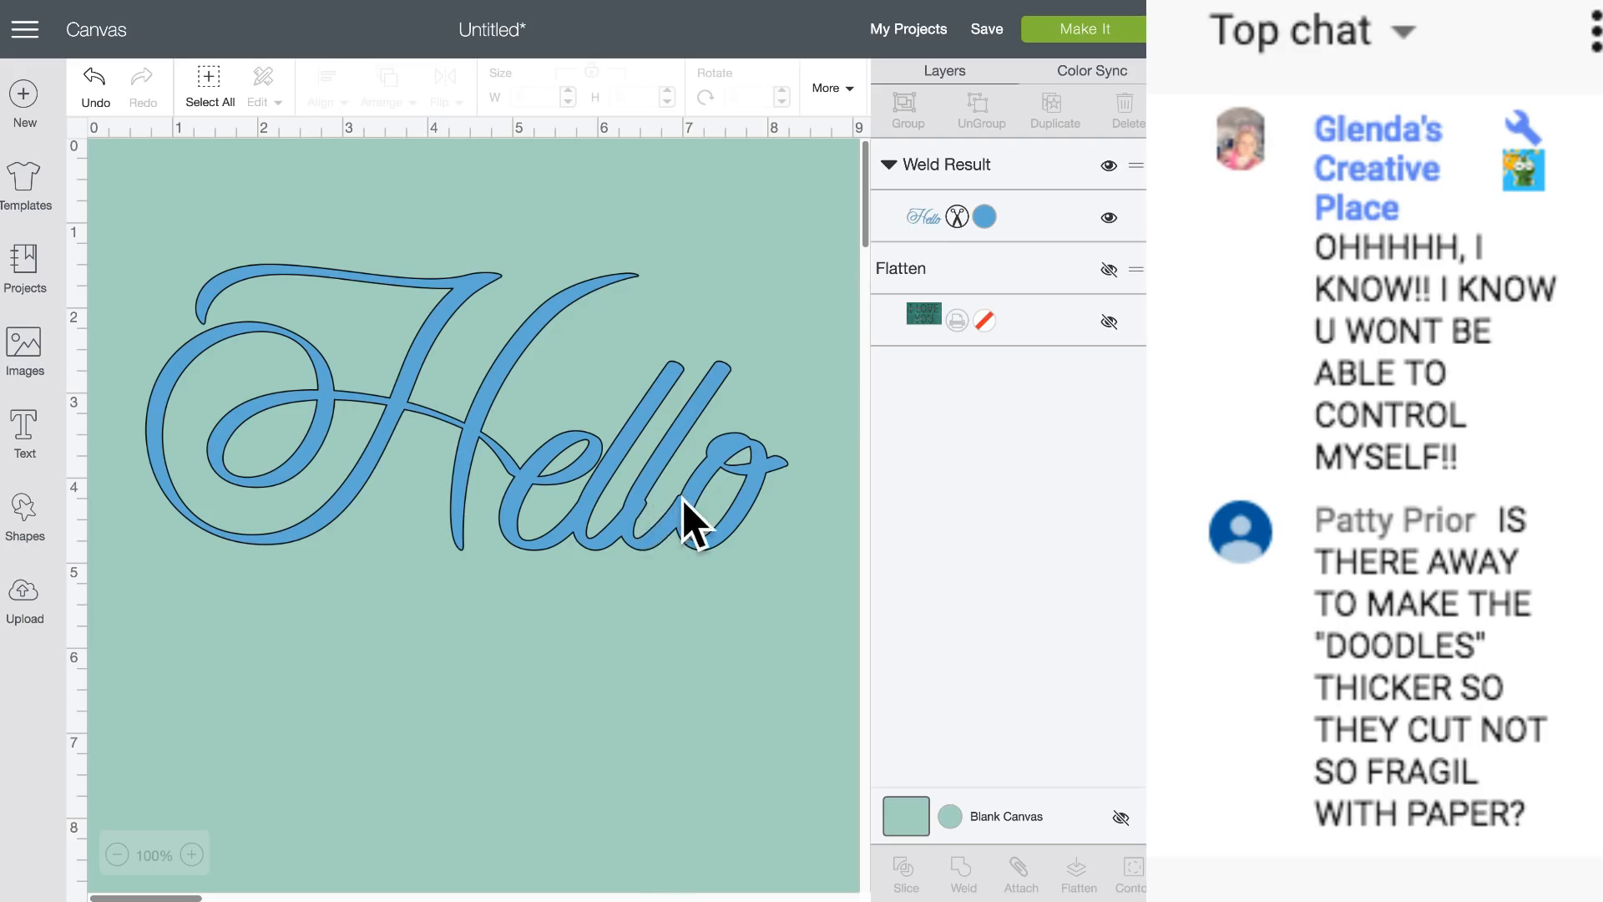
pyautogui.click(91, 79)
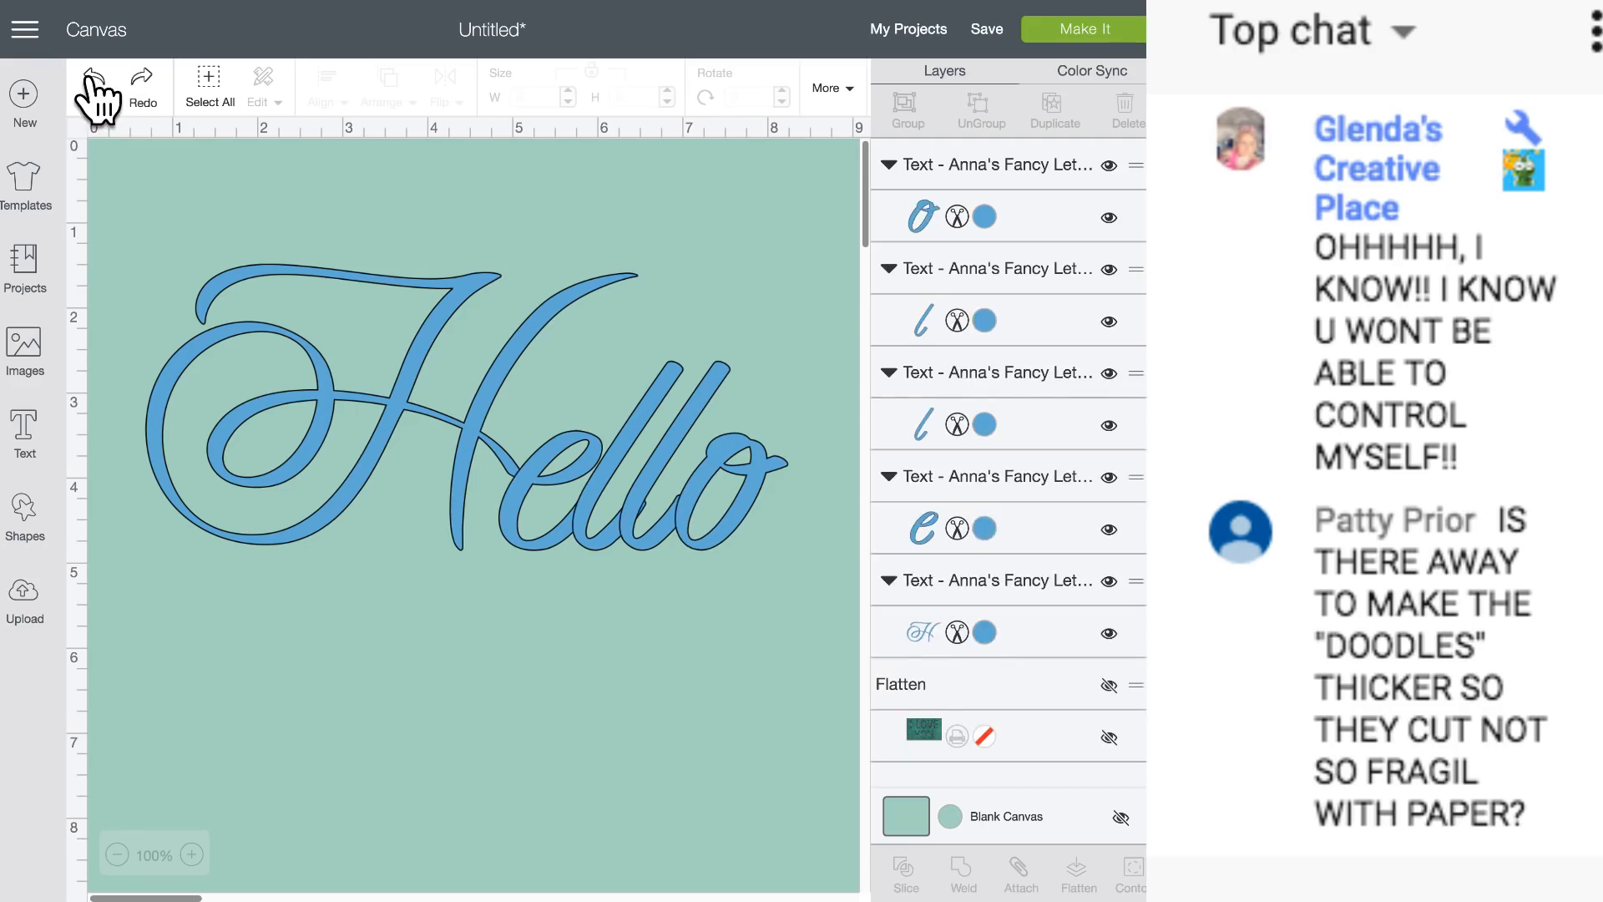
# Shift the letter "o" slightly relative to the second "l" to adjust their overlap.
pyautogui.click(639, 551)
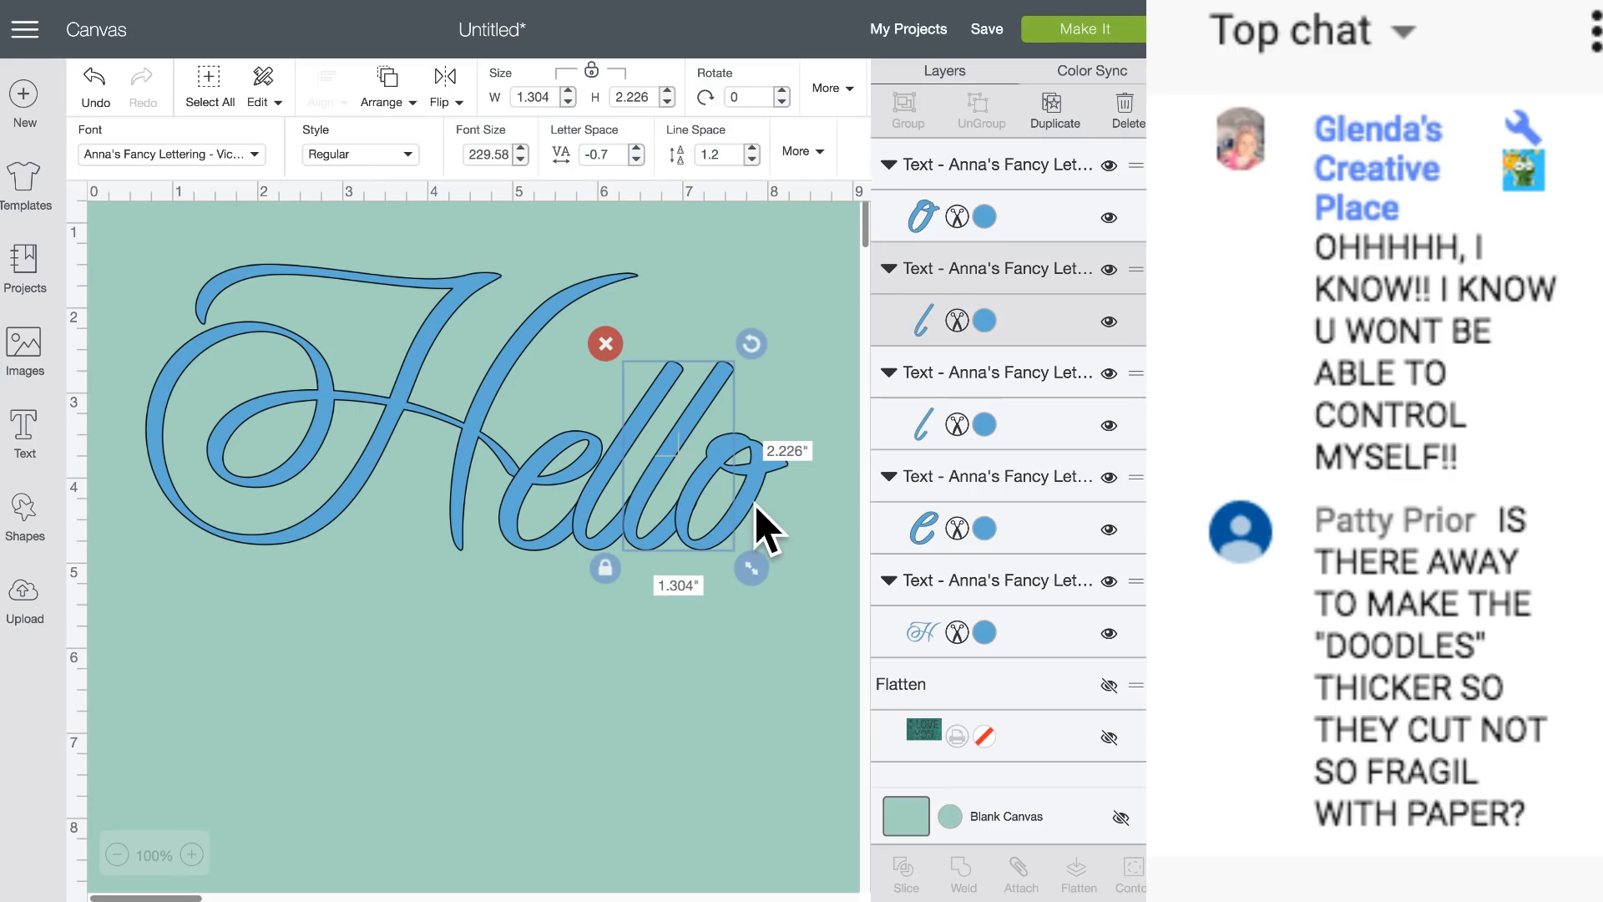
pyautogui.click(762, 526)
pyautogui.moveTo(762, 526); pyautogui.dragTo(763, 519)
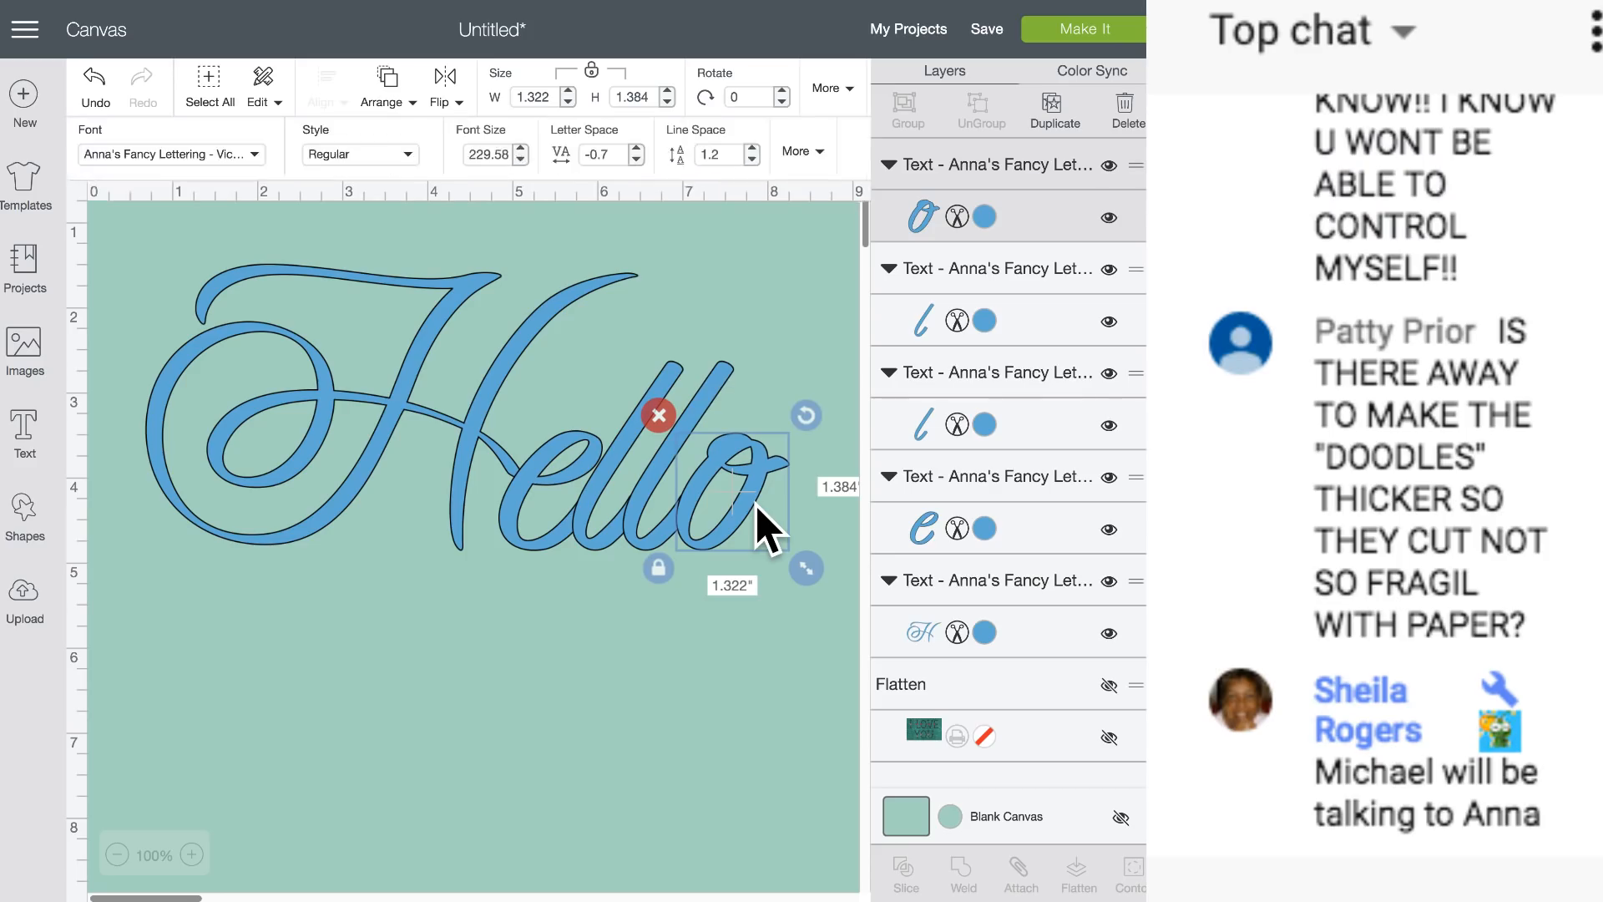
# Weld the letters with the repositioned "o", inspect the welded "o", and undo the weld.
pyautogui.click(734, 315)
pyautogui.moveTo(735, 670); pyautogui.dragTo(165, 298)
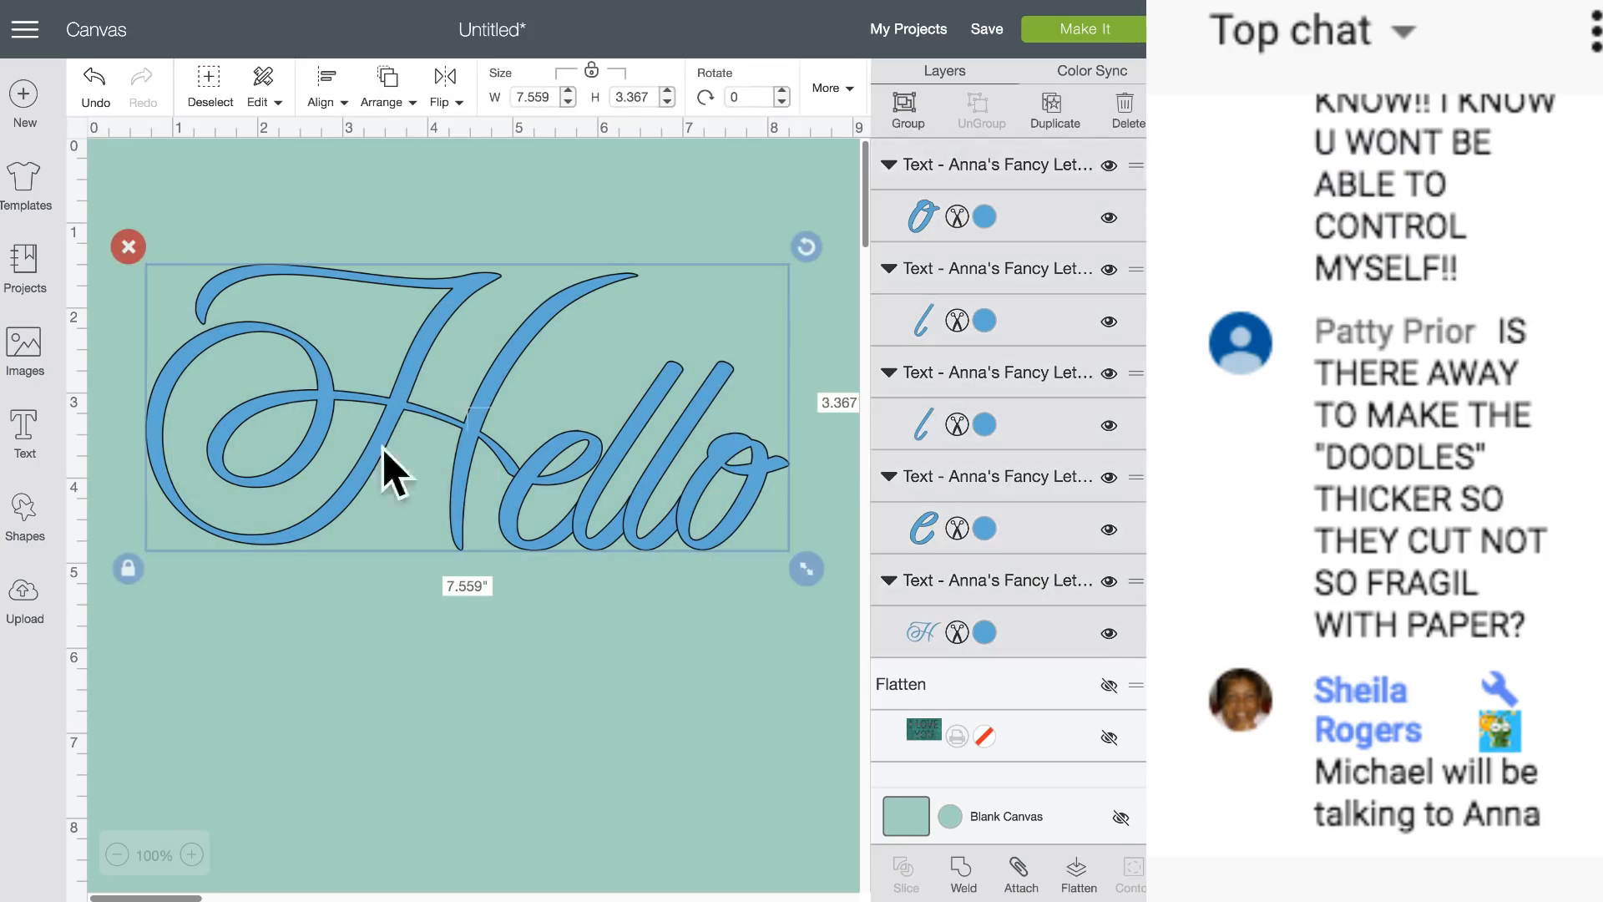
pyautogui.click(968, 873)
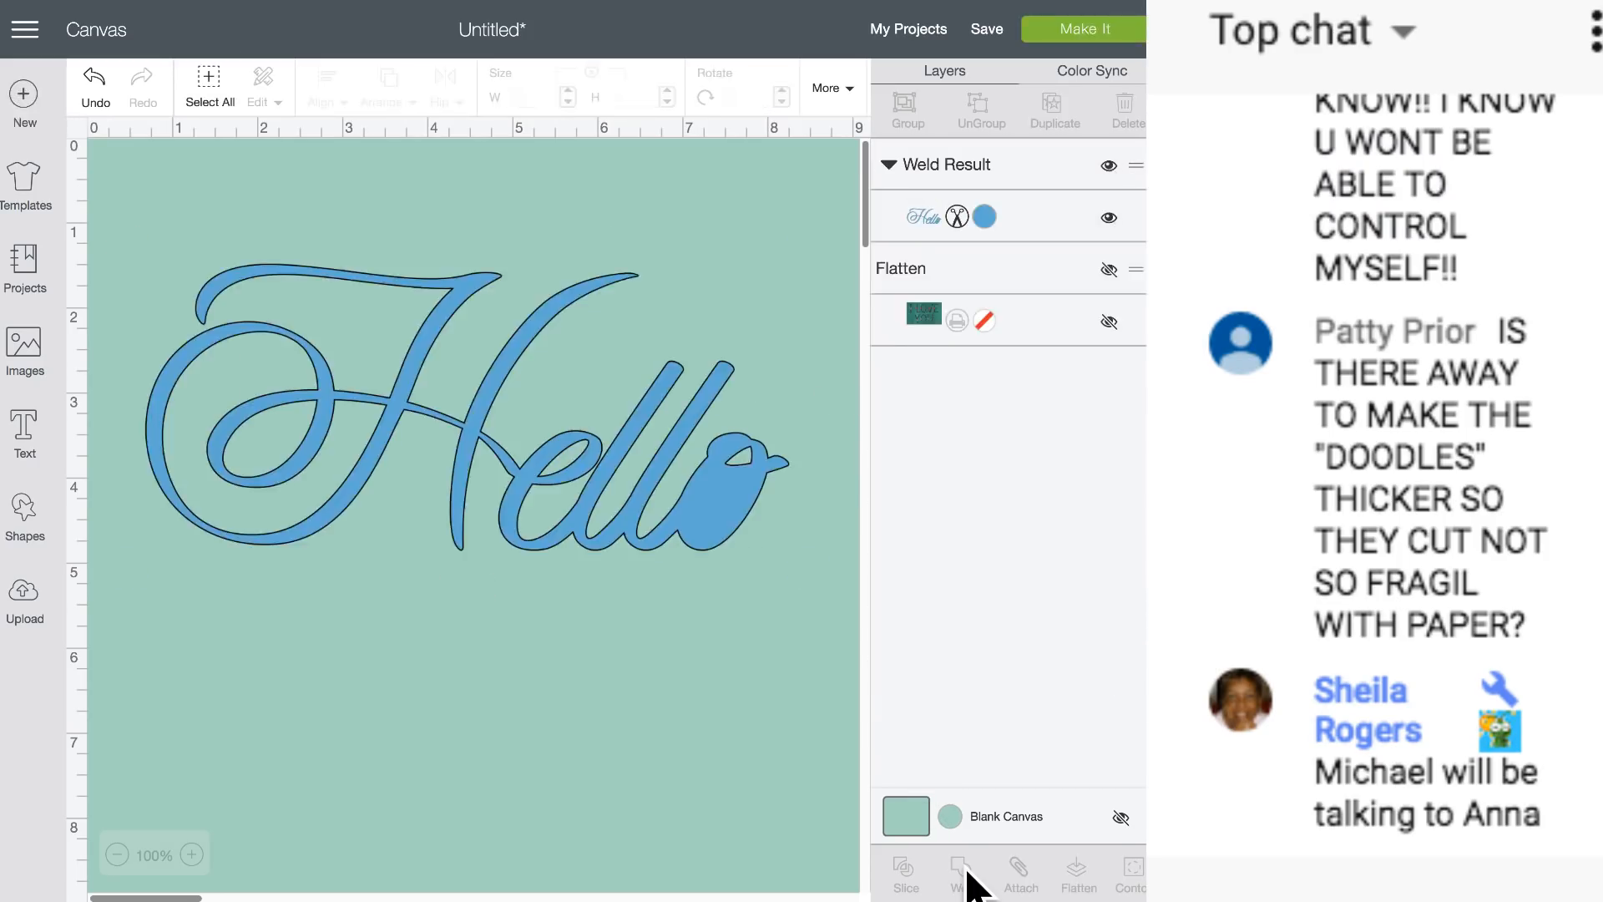
pyautogui.click(734, 503)
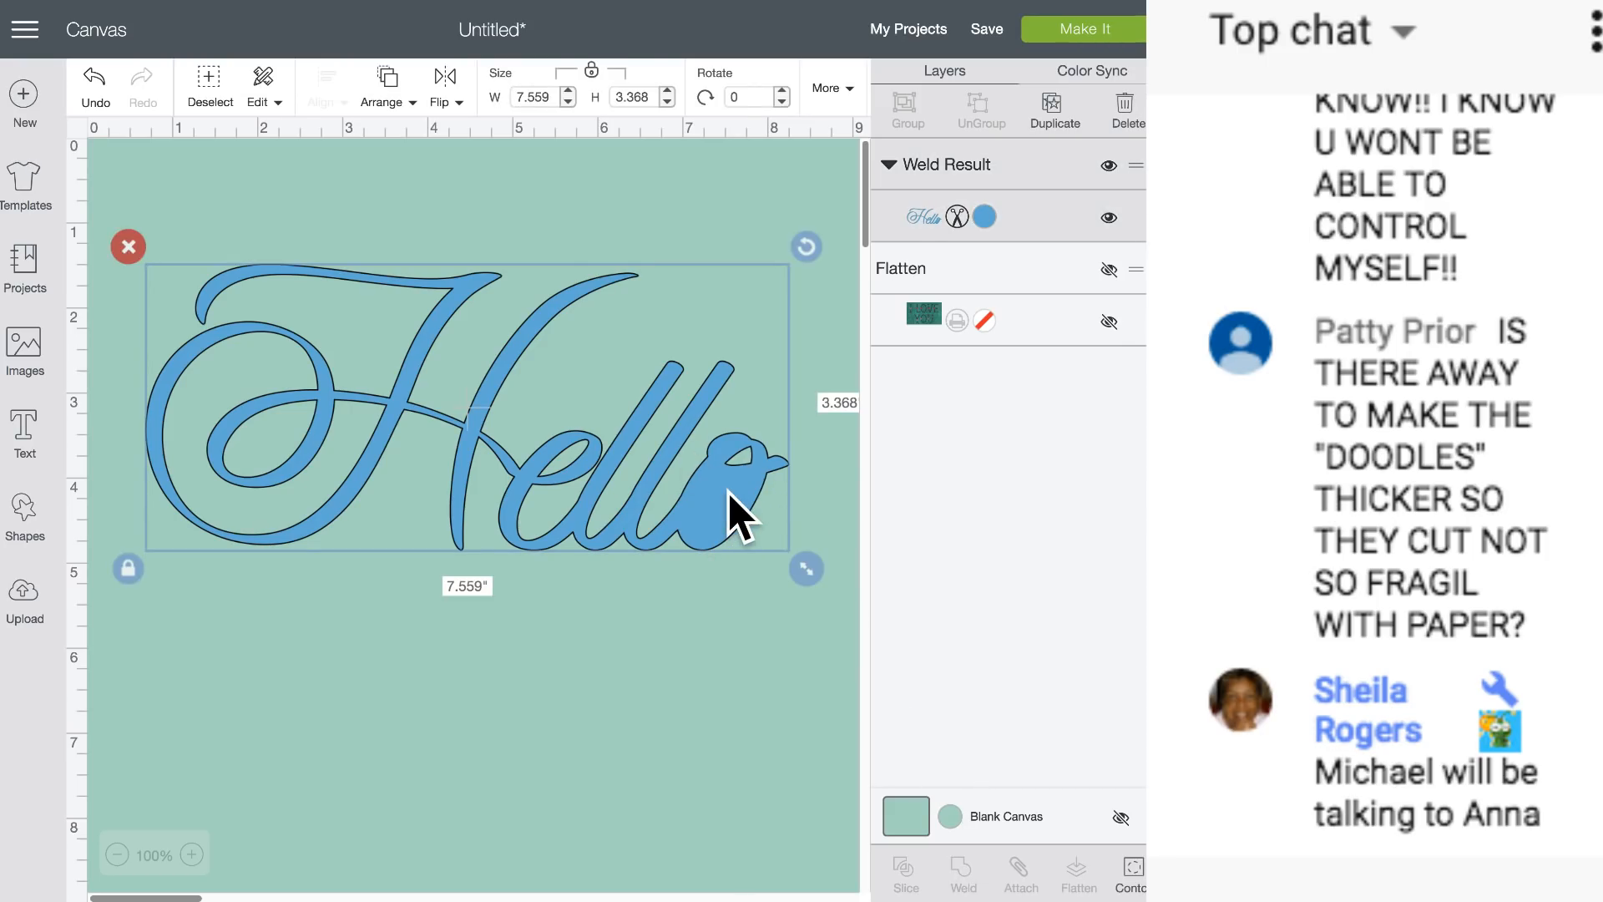
pyautogui.click(117, 854)
pyautogui.click(117, 854)
pyautogui.click(117, 854)
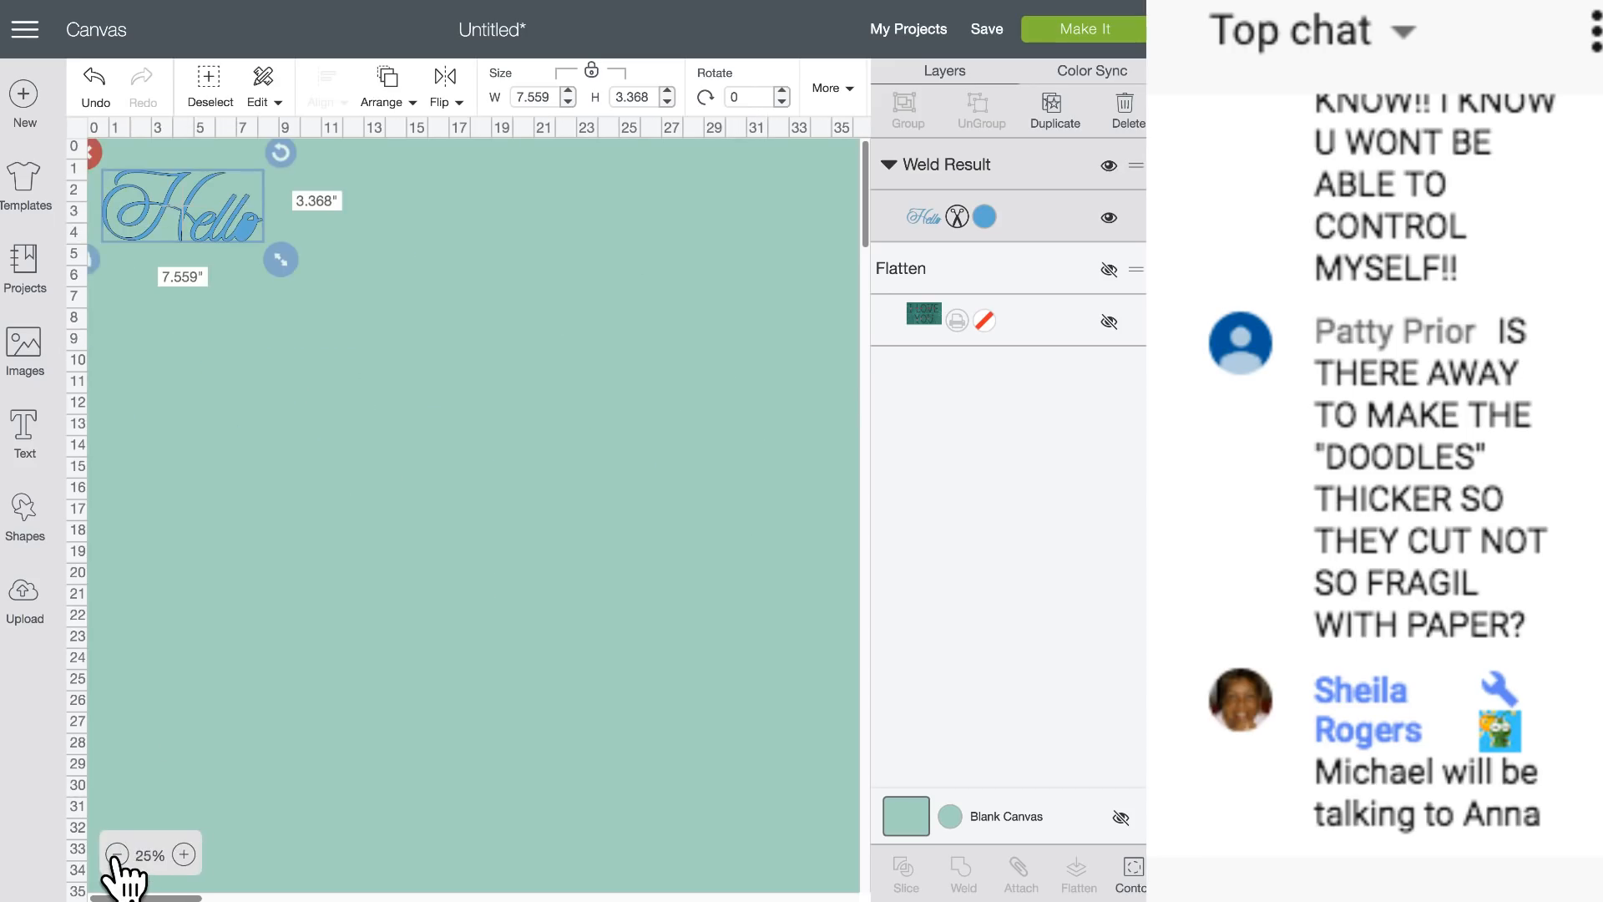
pyautogui.click(95, 82)
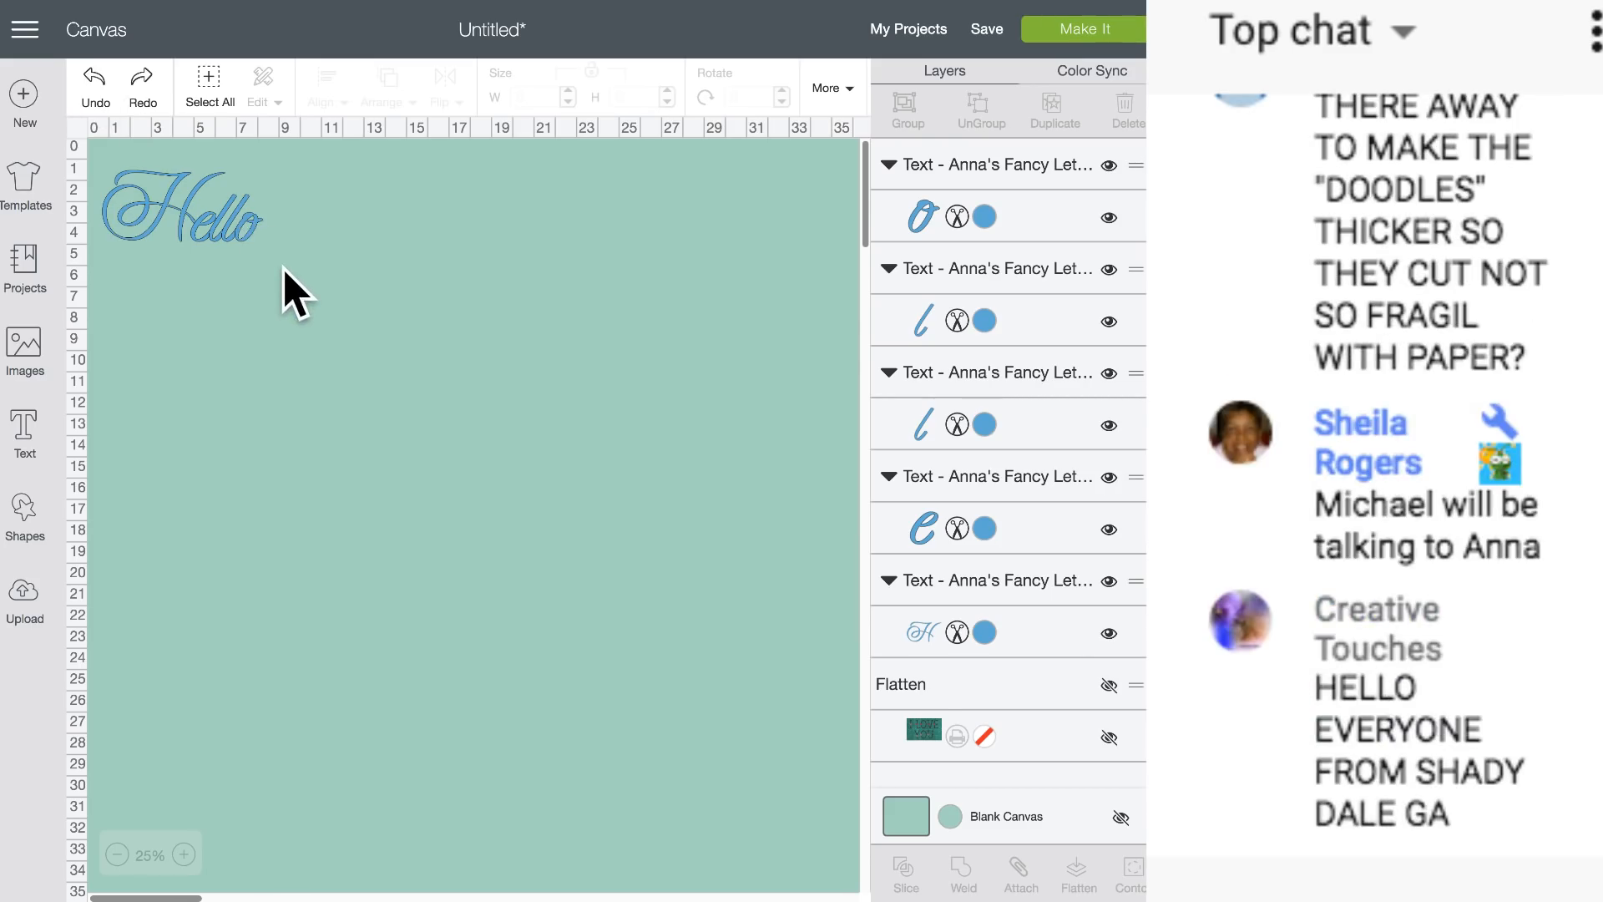
# Enlarge all the "Hello" letters together proportionally to about 56.9 in wide by 25.4 in high.
pyautogui.moveTo(282, 270); pyautogui.dragTo(143, 186)
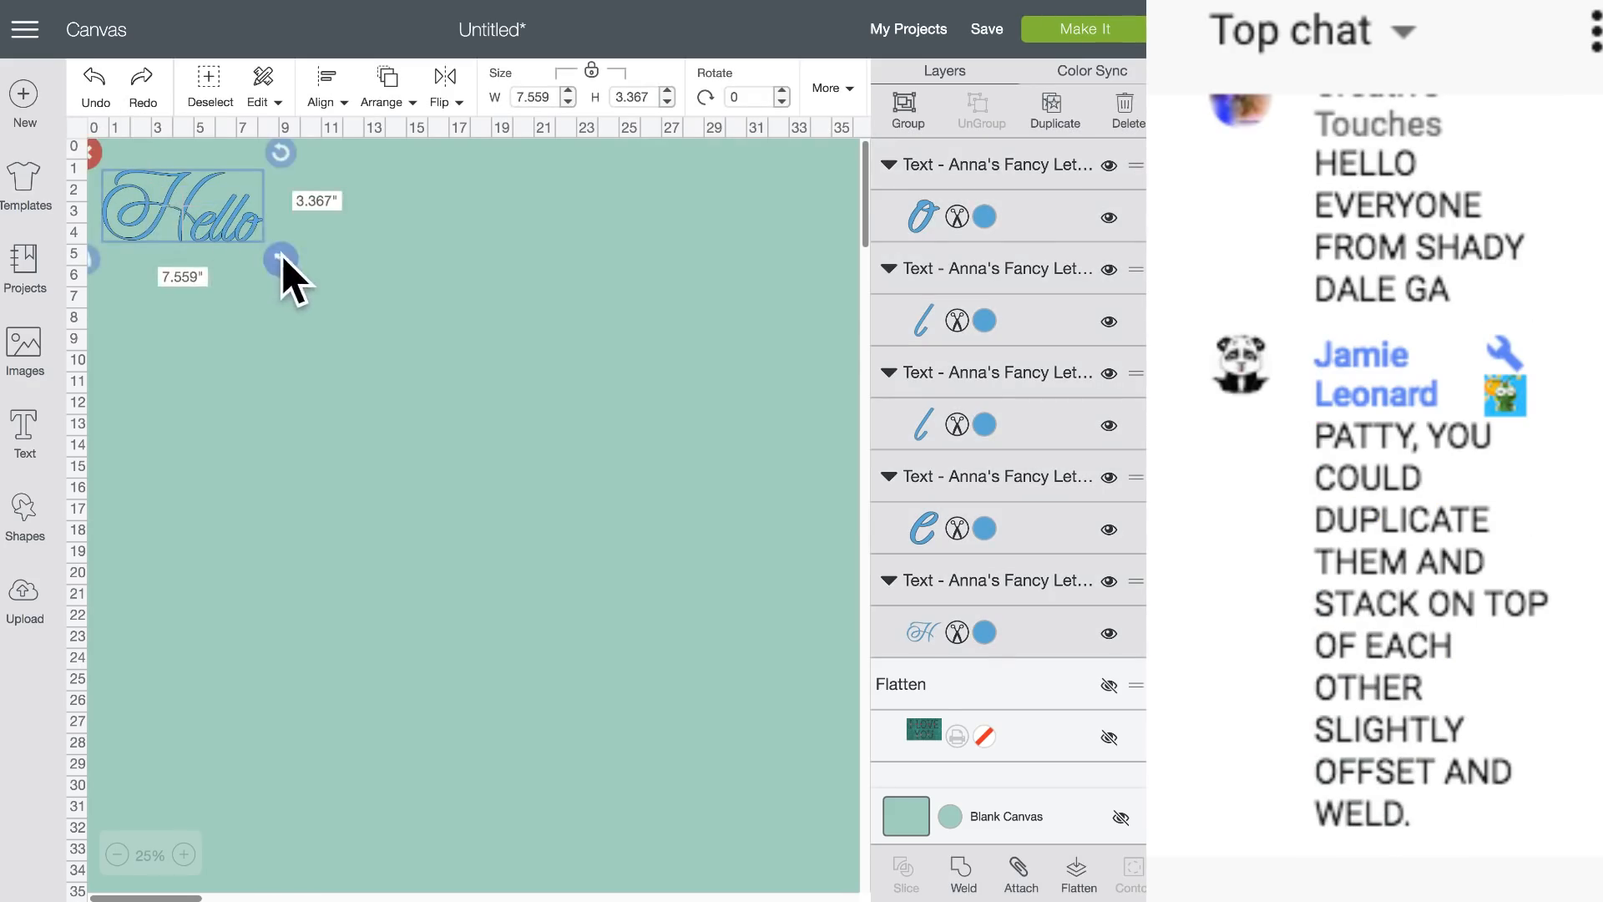
pyautogui.moveTo(282, 257); pyautogui.dragTo(888, 644)
pyautogui.hscroll(5, 707, 601)
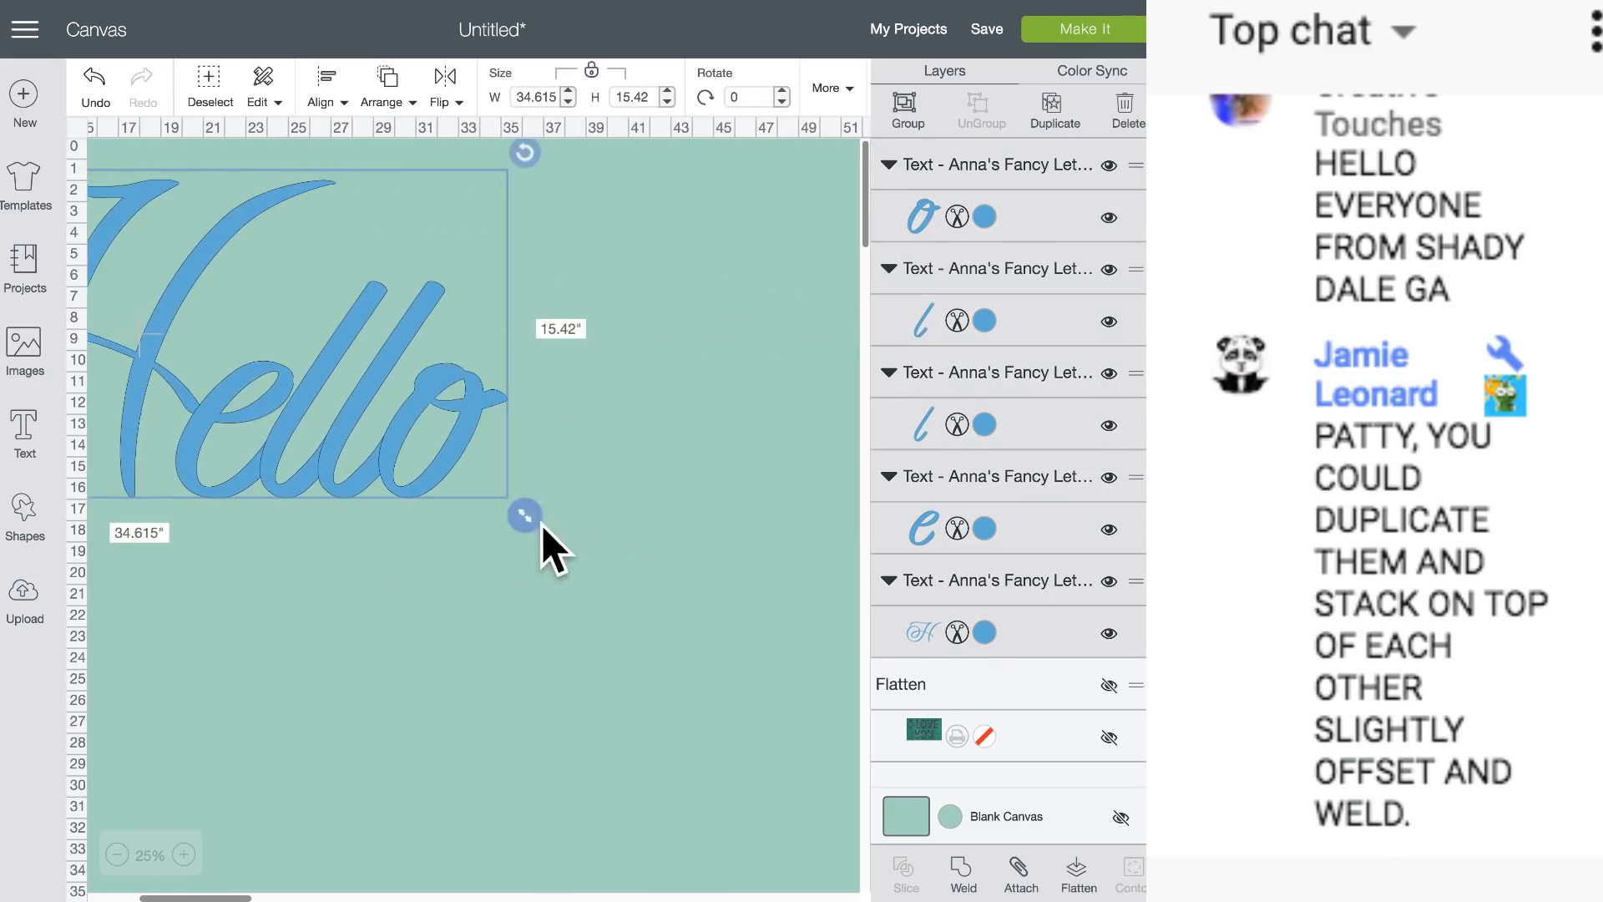
pyautogui.moveTo(533, 521); pyautogui.dragTo(803, 702)
pyautogui.hscroll(5, 803, 703)
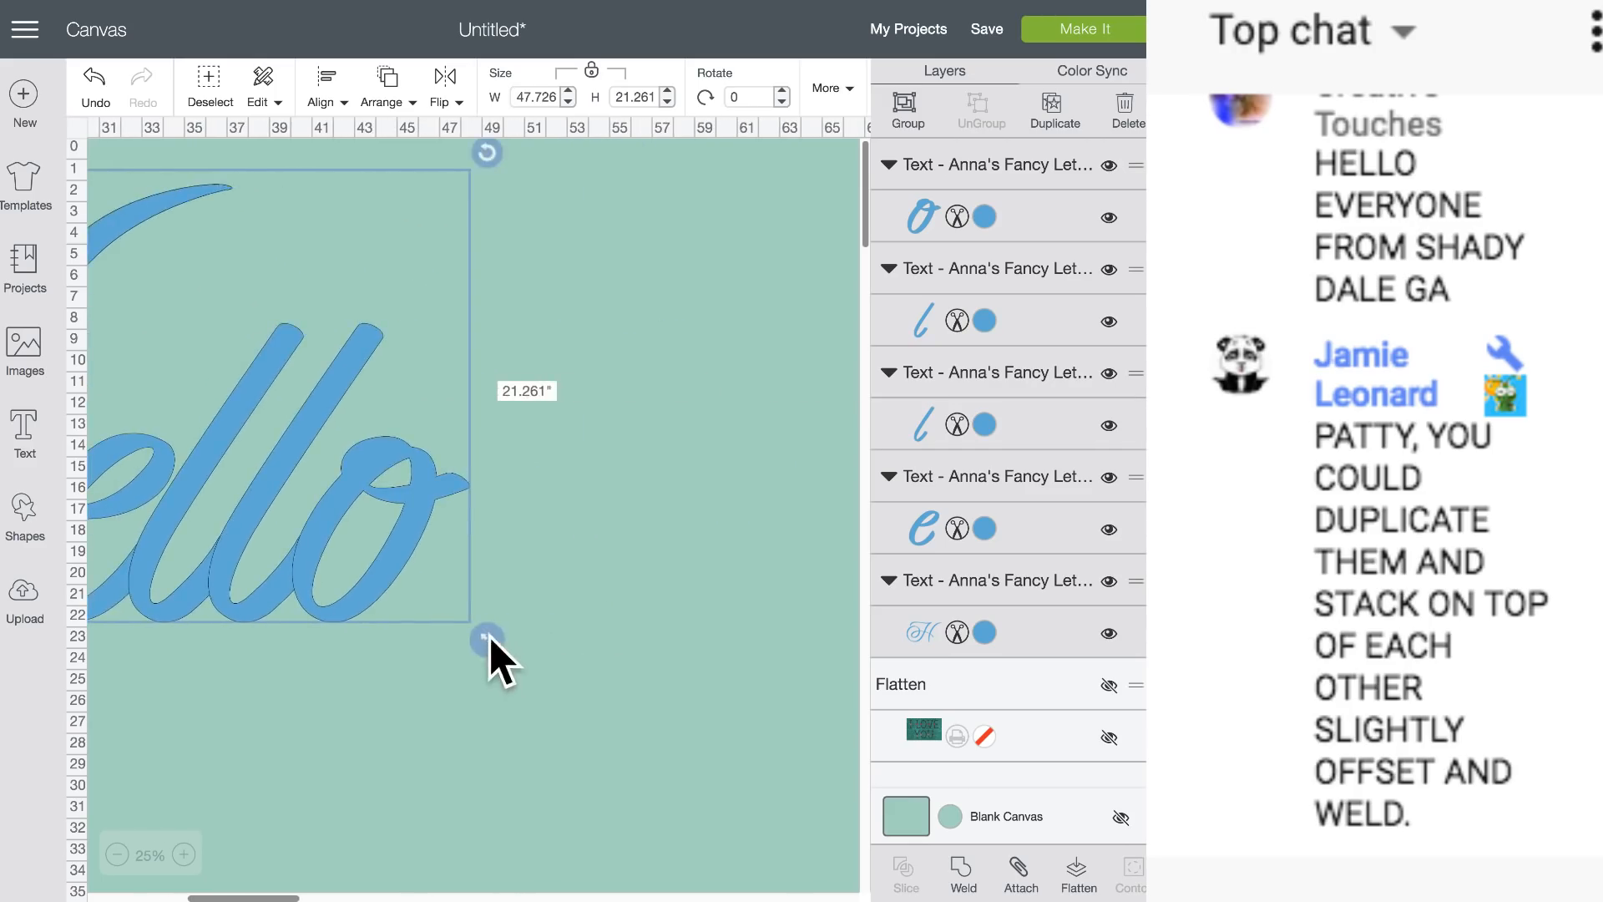
pyautogui.moveTo(489, 641); pyautogui.dragTo(685, 772)
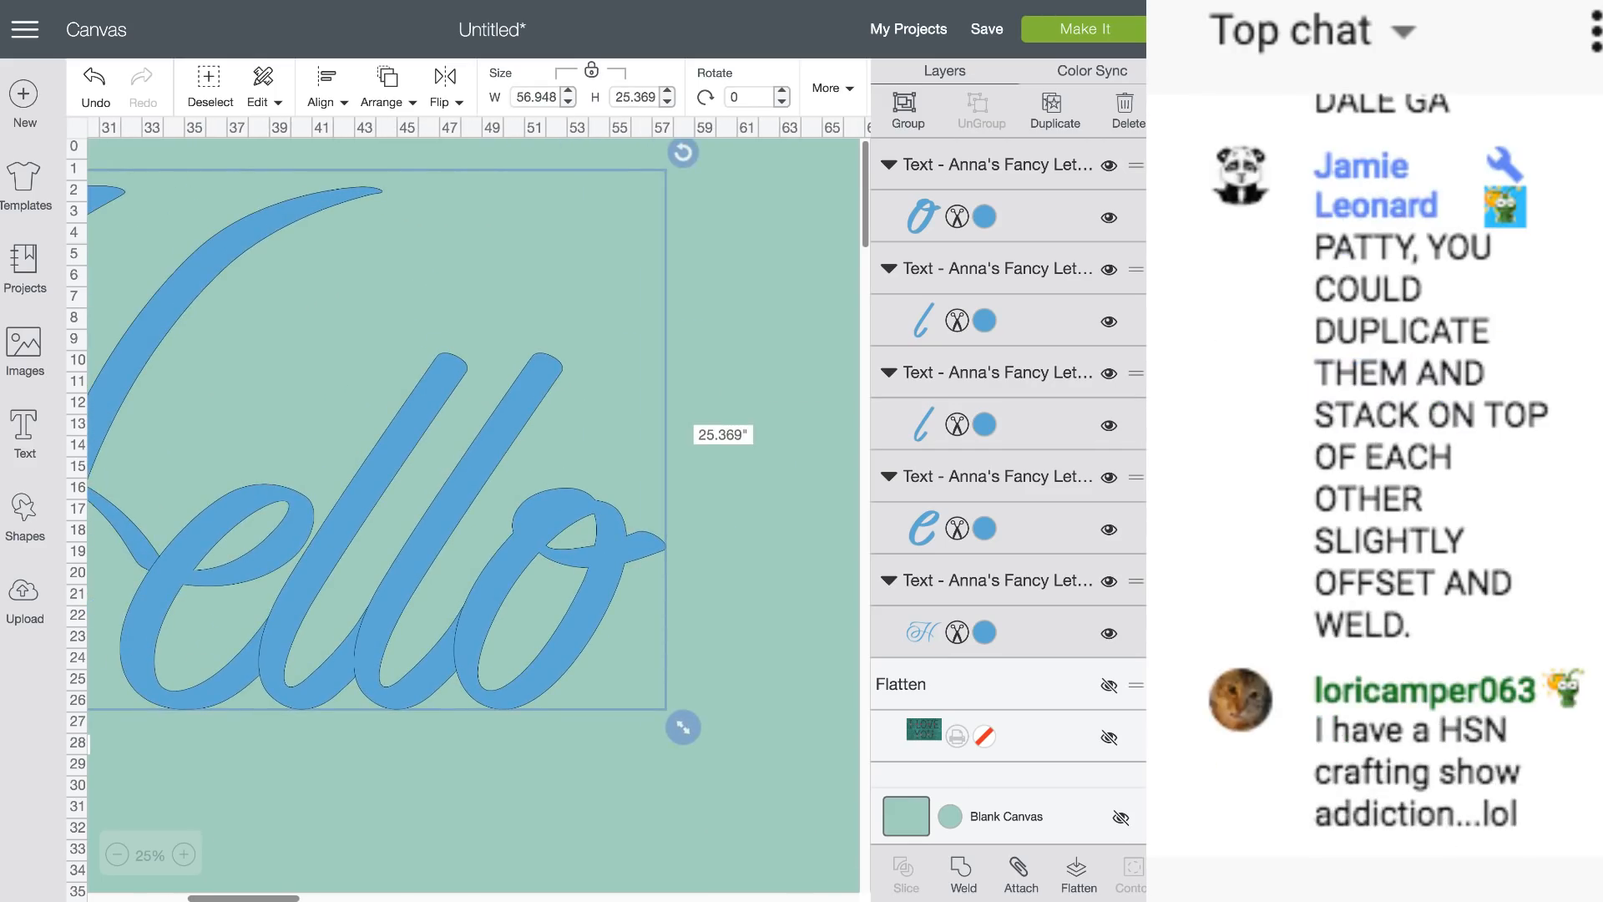
# Weld the enlarged "Hello" letters together, and undo the weld.
pyautogui.click(960, 872)
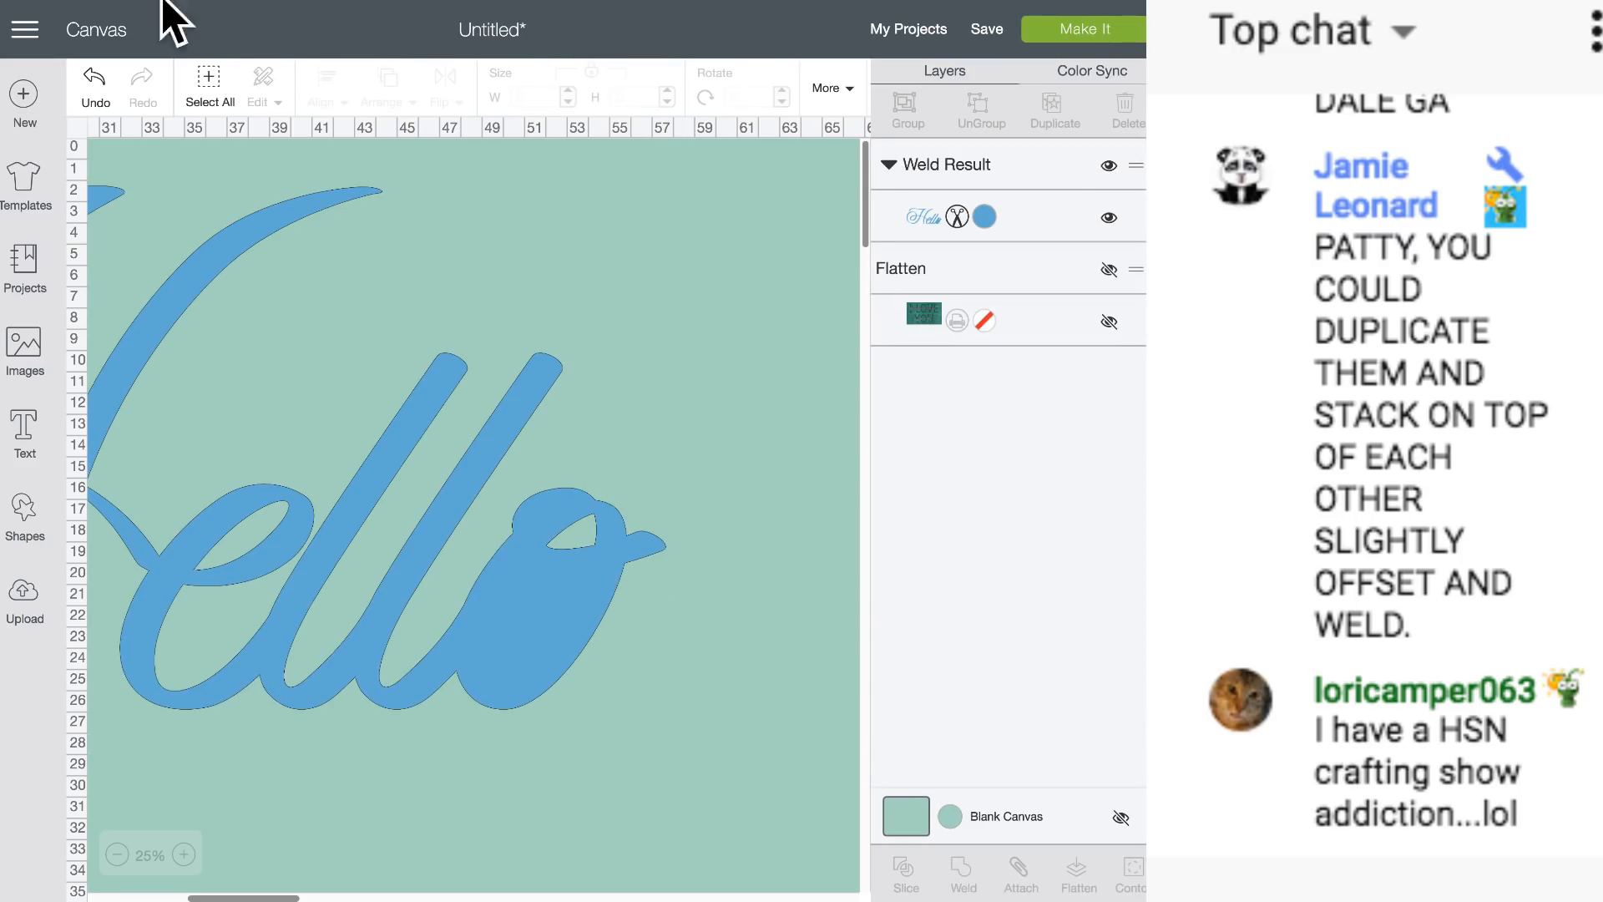
pyautogui.click(96, 83)
# Send the letter "o" to the back of the layer order, behind the other letters.
pyautogui.click(584, 543)
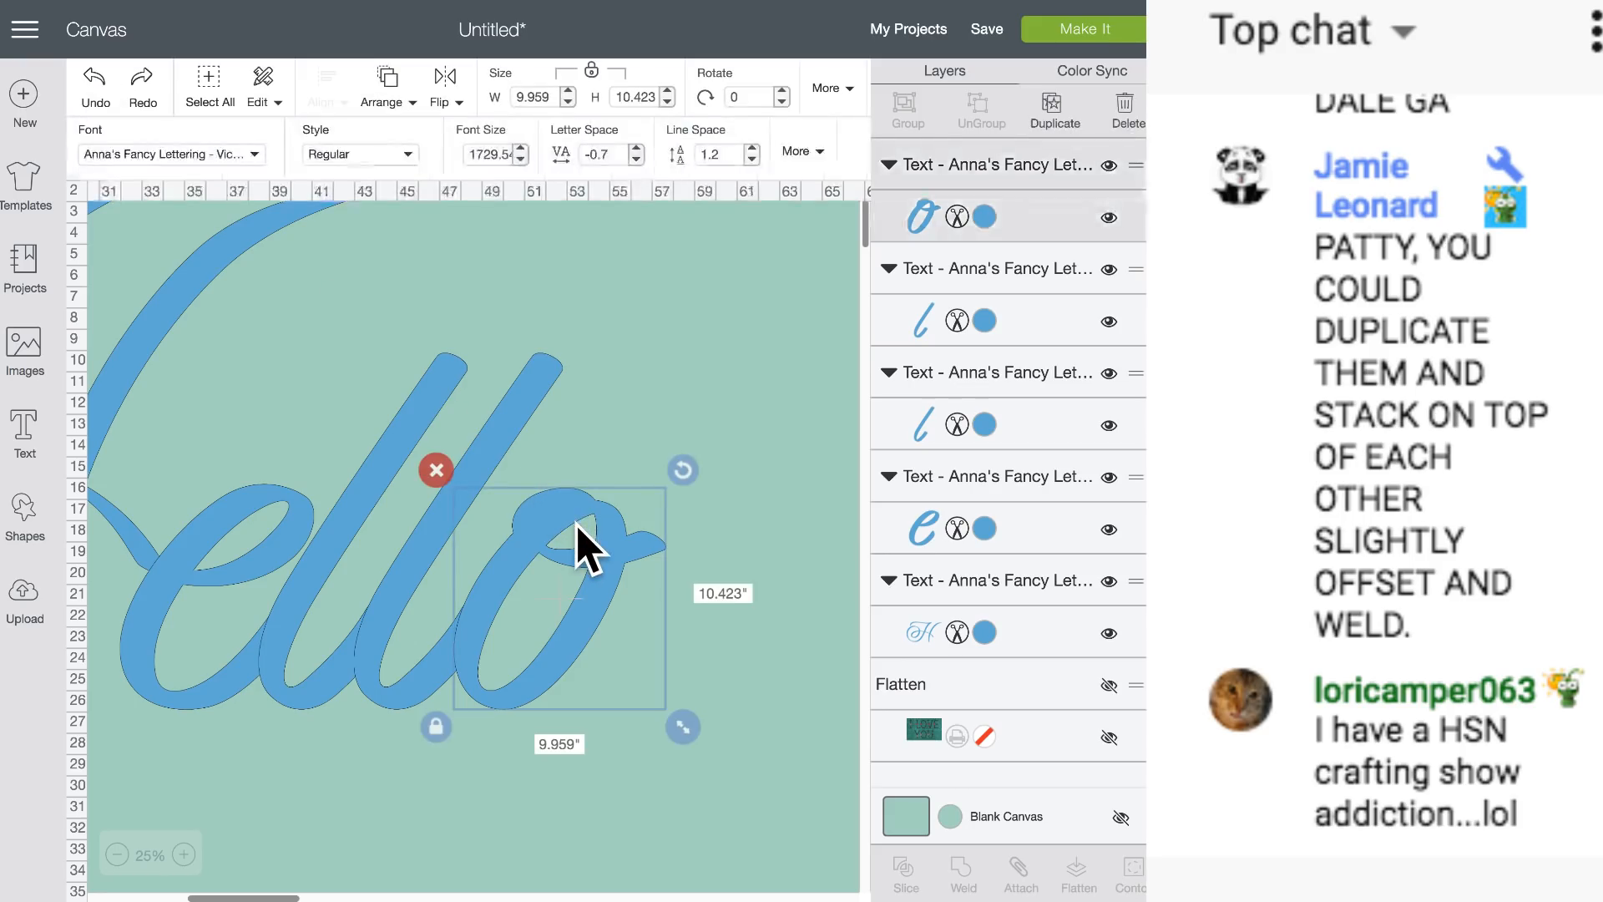
pyautogui.click(384, 92)
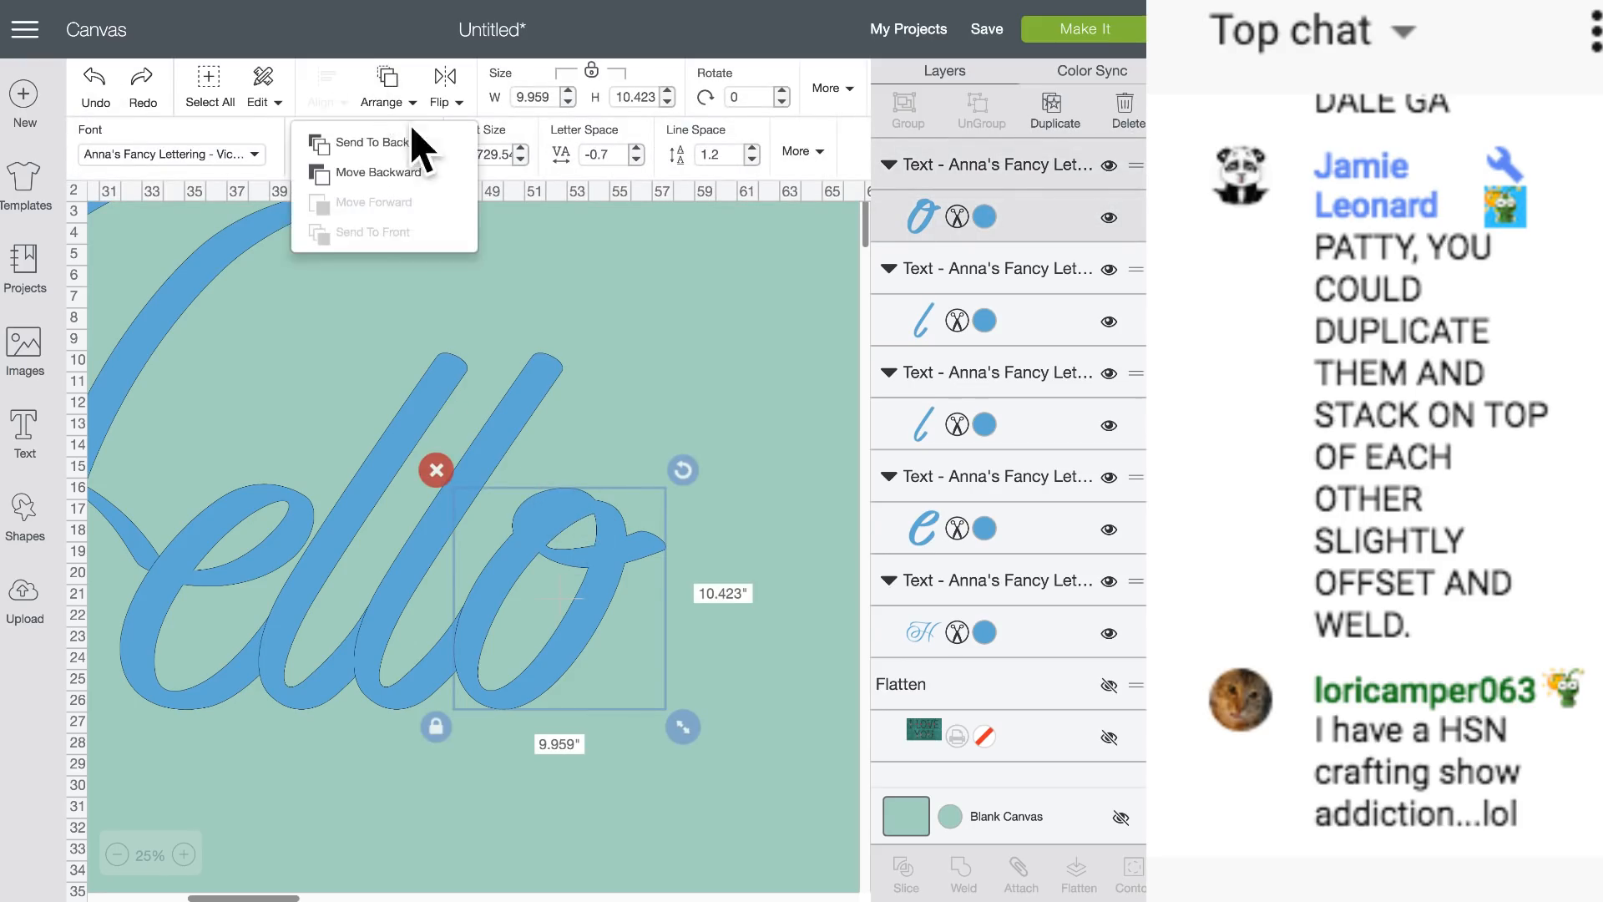
pyautogui.click(401, 143)
pyautogui.click(747, 626)
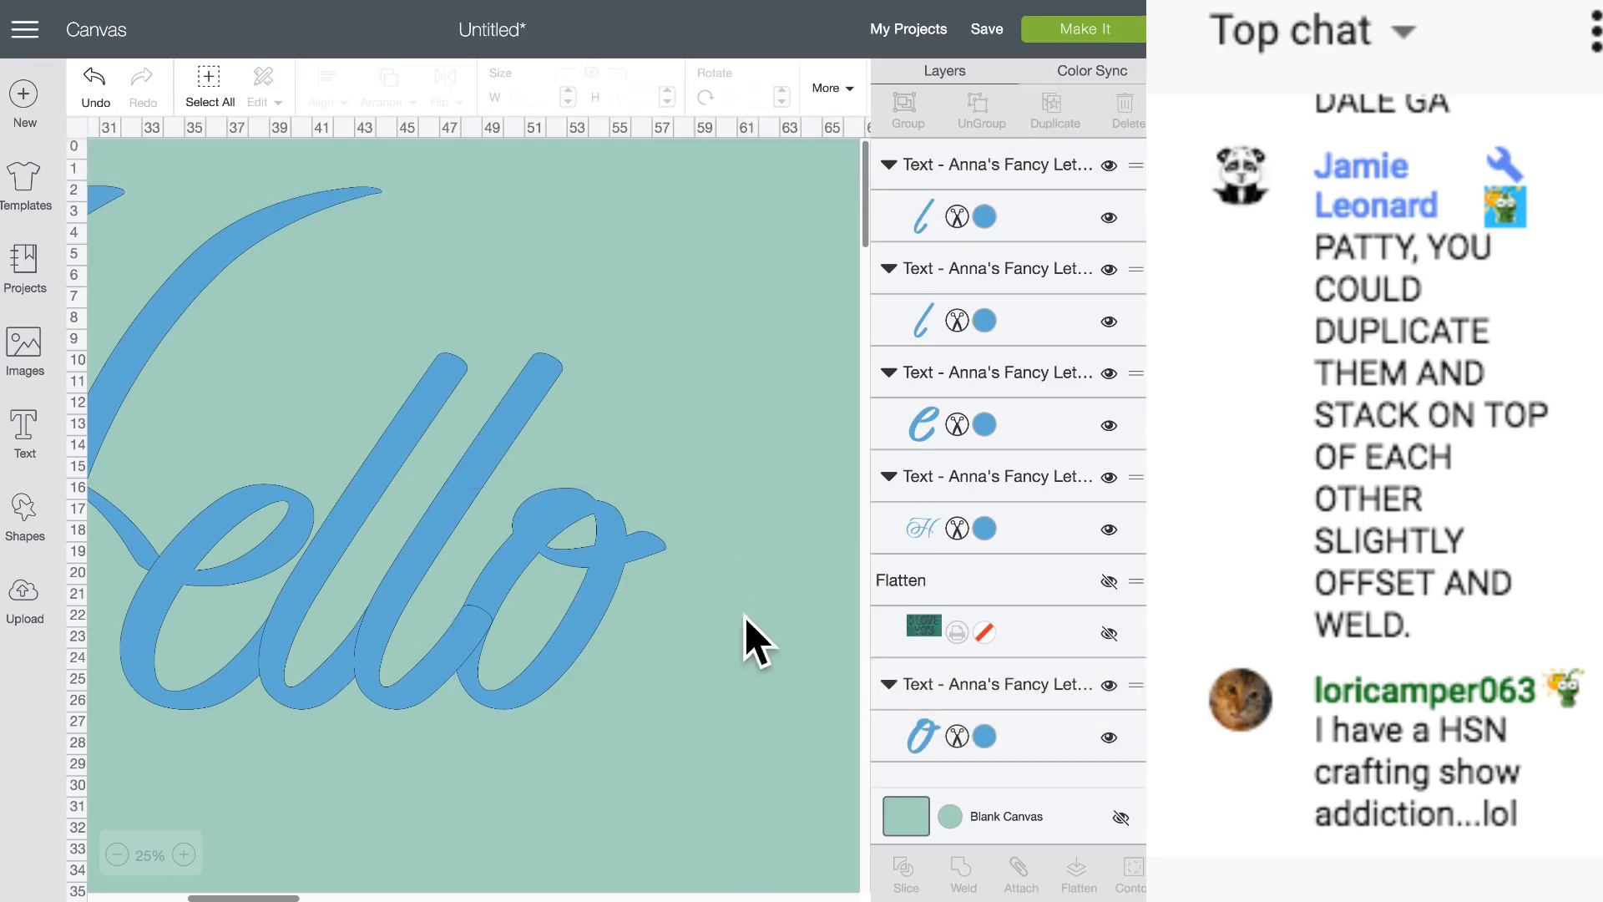
# Move the letter "o" up behind the second "l" to check its layer order, and undo the move.
pyautogui.hscroll(-3, 710, 693)
pyautogui.moveTo(734, 698); pyautogui.dragTo(698, 644)
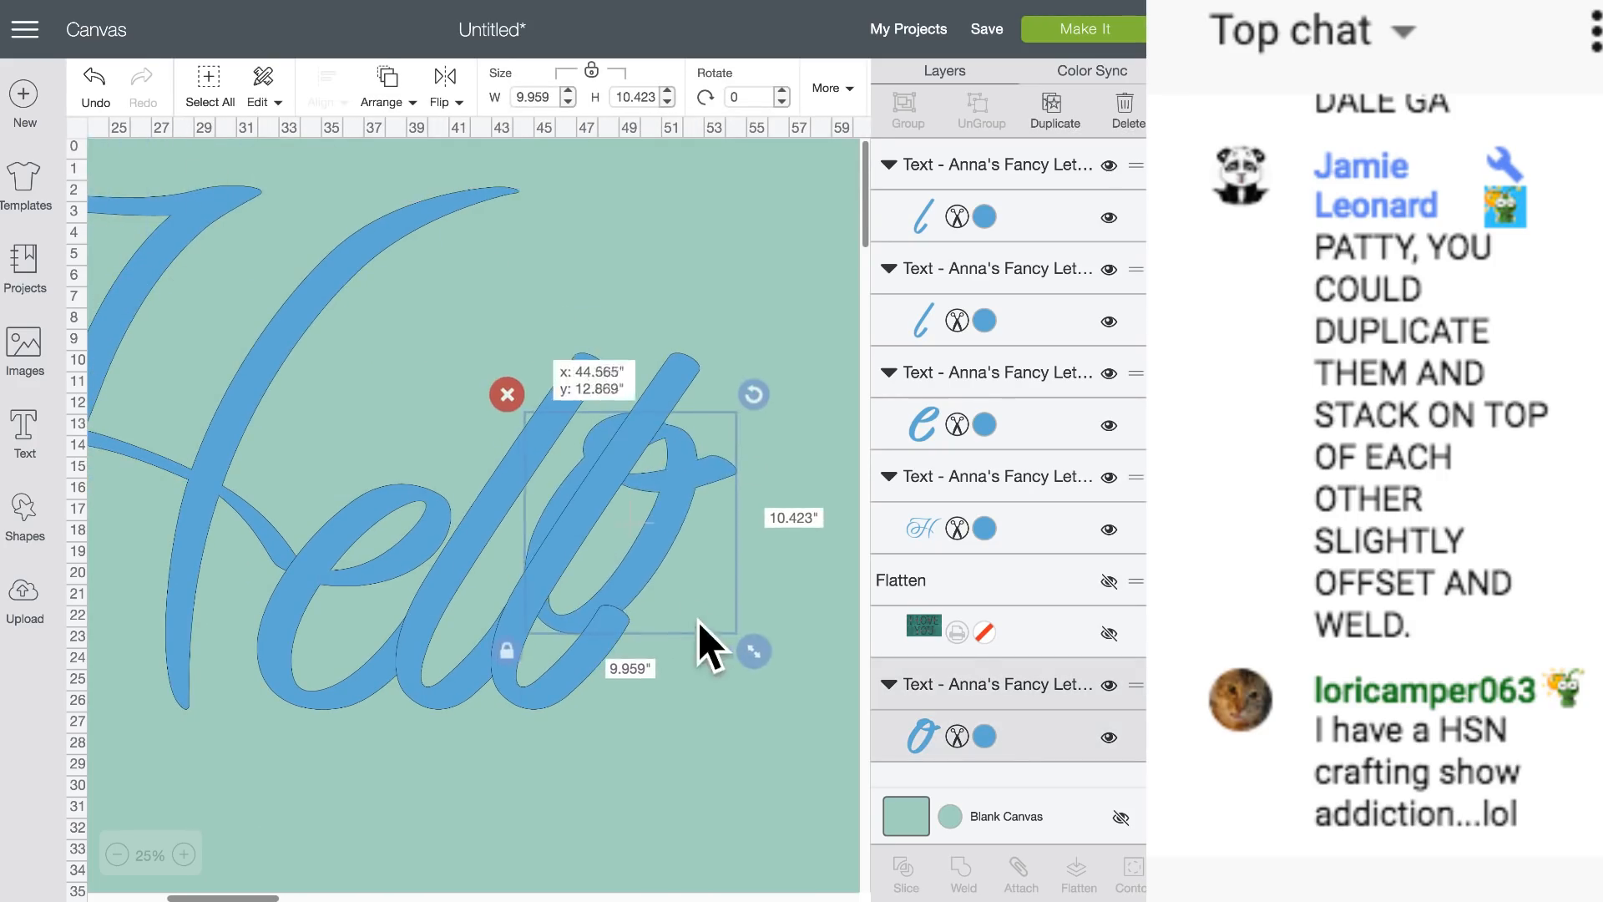
pyautogui.click(98, 87)
# Weld all the "Hello" letters together with the "o" at the back of the layer order.
pyautogui.moveTo(770, 766); pyautogui.dragTo(189, 537)
pyautogui.click(967, 872)
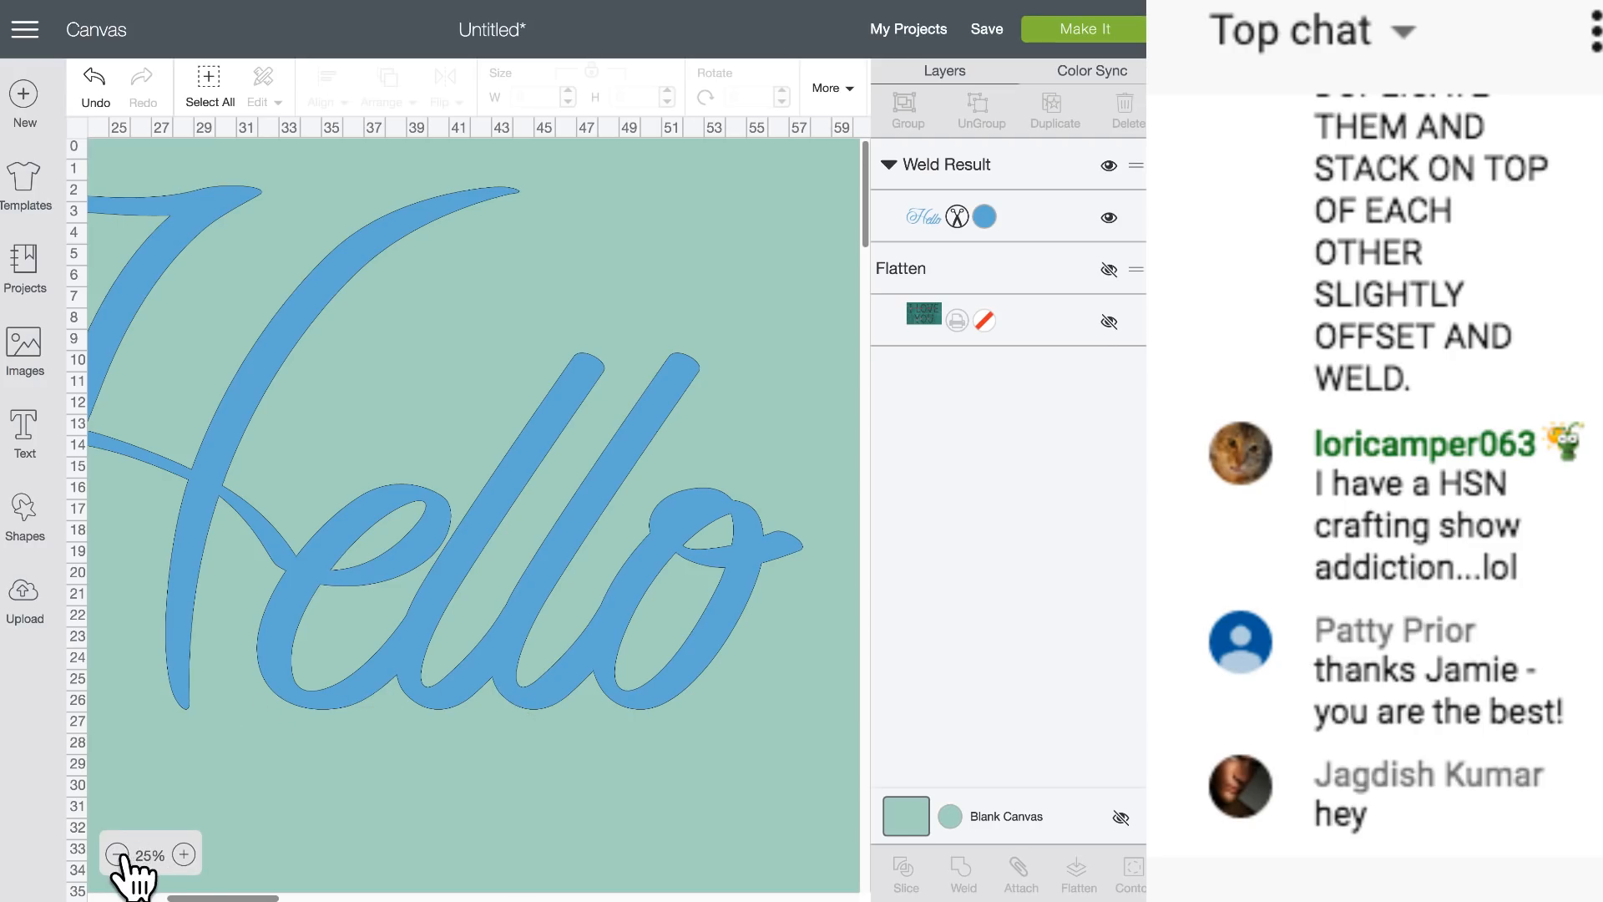
pyautogui.click(183, 854)
# Set the welded "Hello" to a width of 6 in with its proportions locked.
pyautogui.click(610, 734)
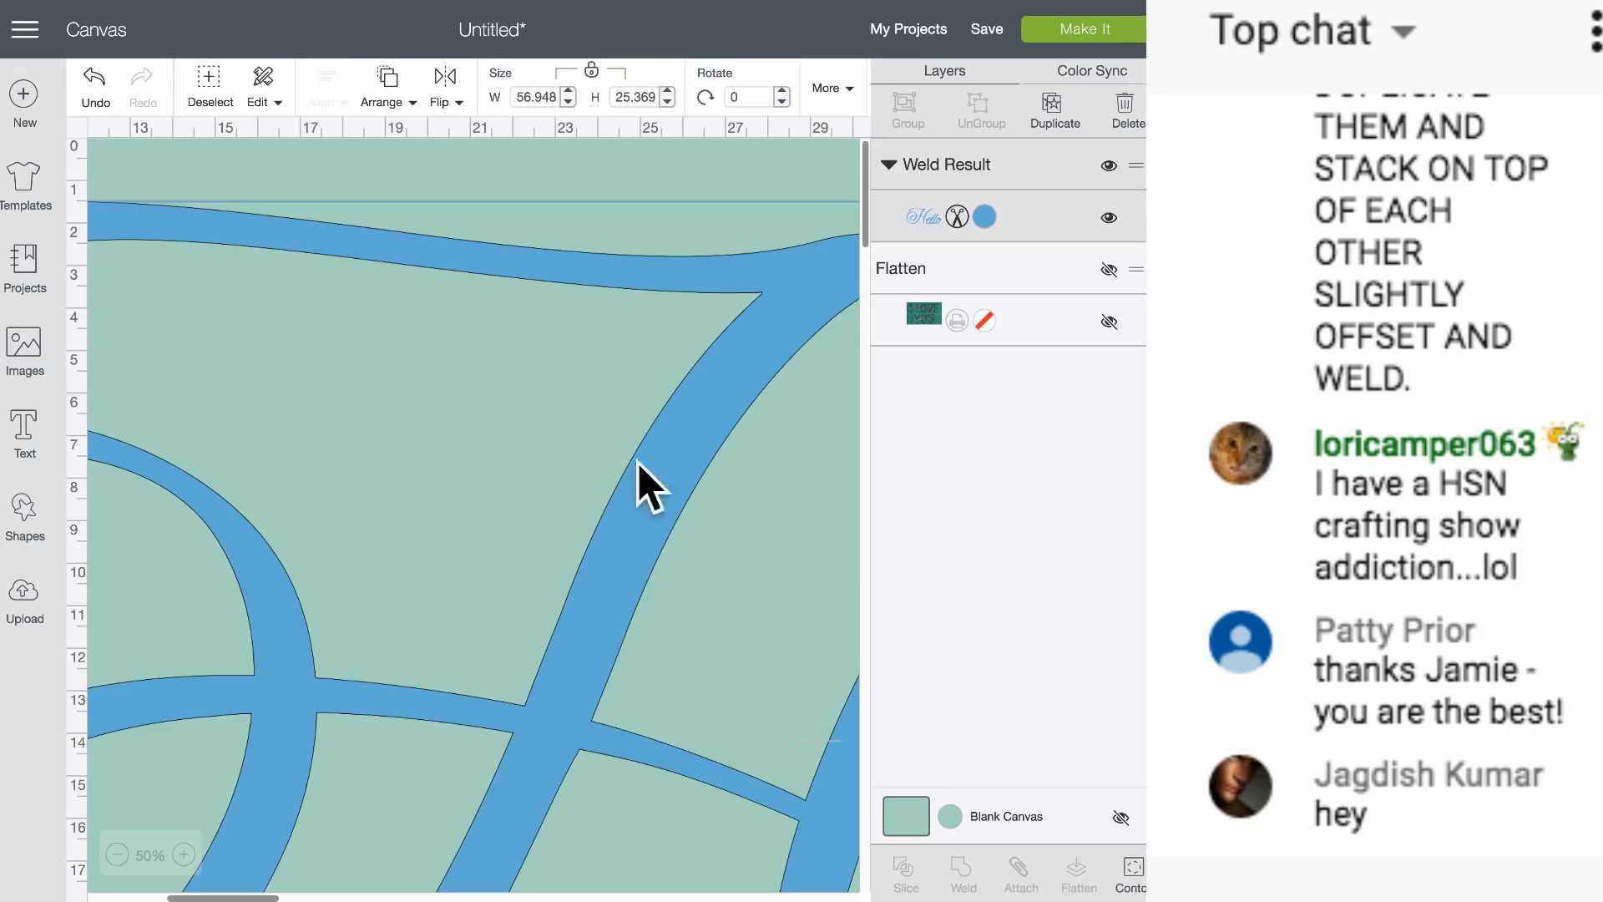
pyautogui.click(526, 97)
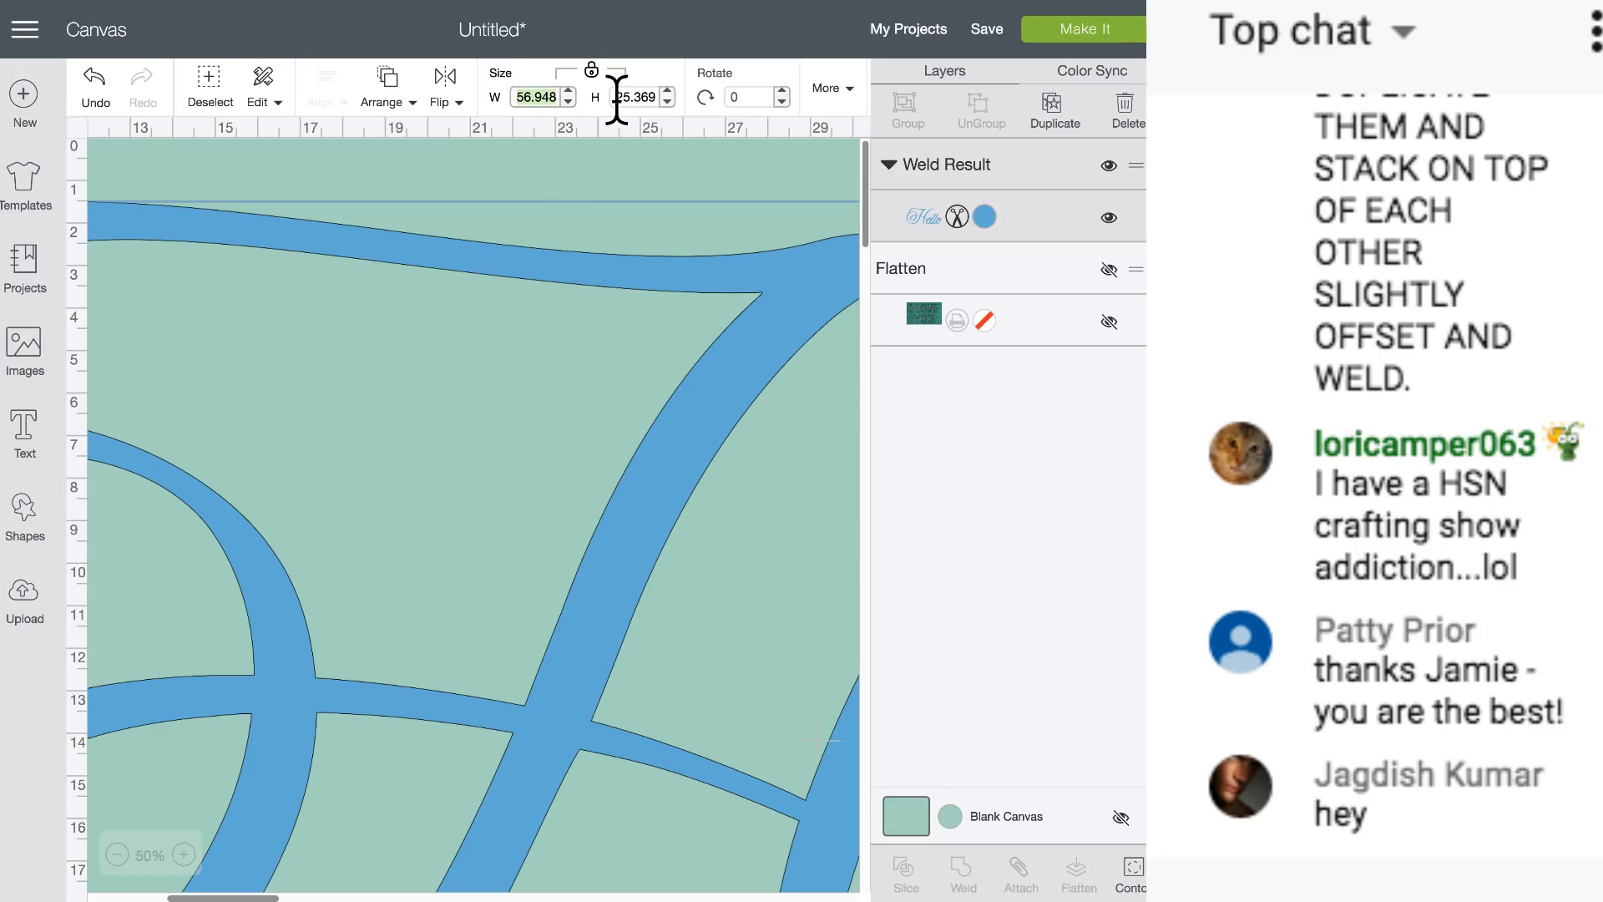
pyautogui.write('6')
pyautogui.press('Return')
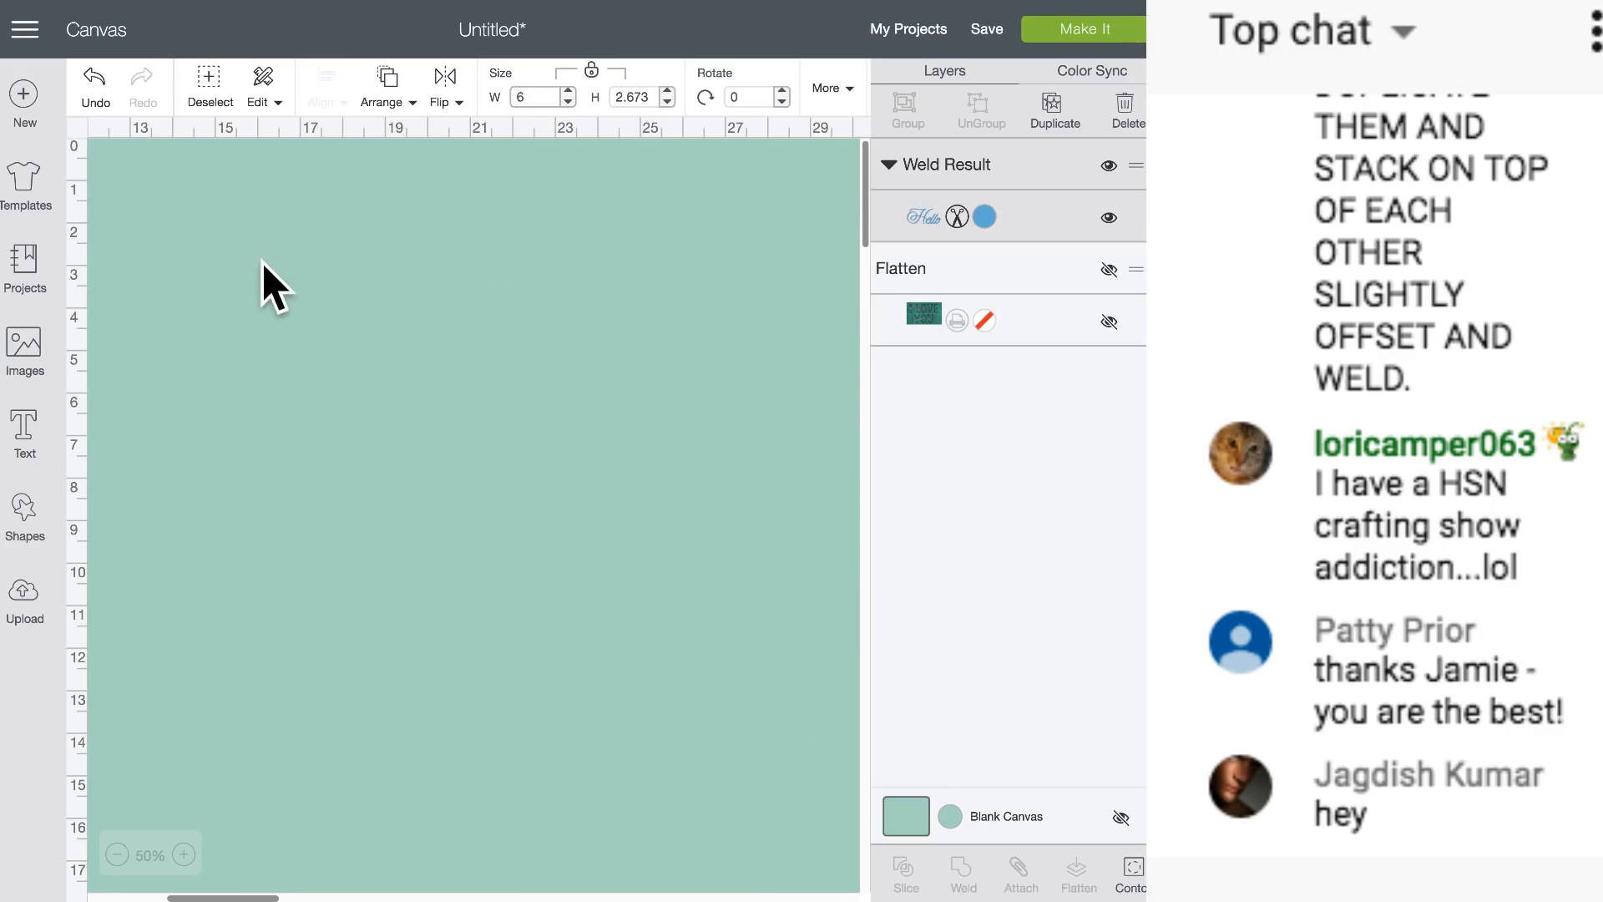
# Enlarge the welded "Hello" proportionally to about 9.4 in wide by 4.2 in high.
pyautogui.hscroll(-6, 263, 265)
pyautogui.moveTo(403, 349); pyautogui.dragTo(541, 461)
pyautogui.click(184, 854)
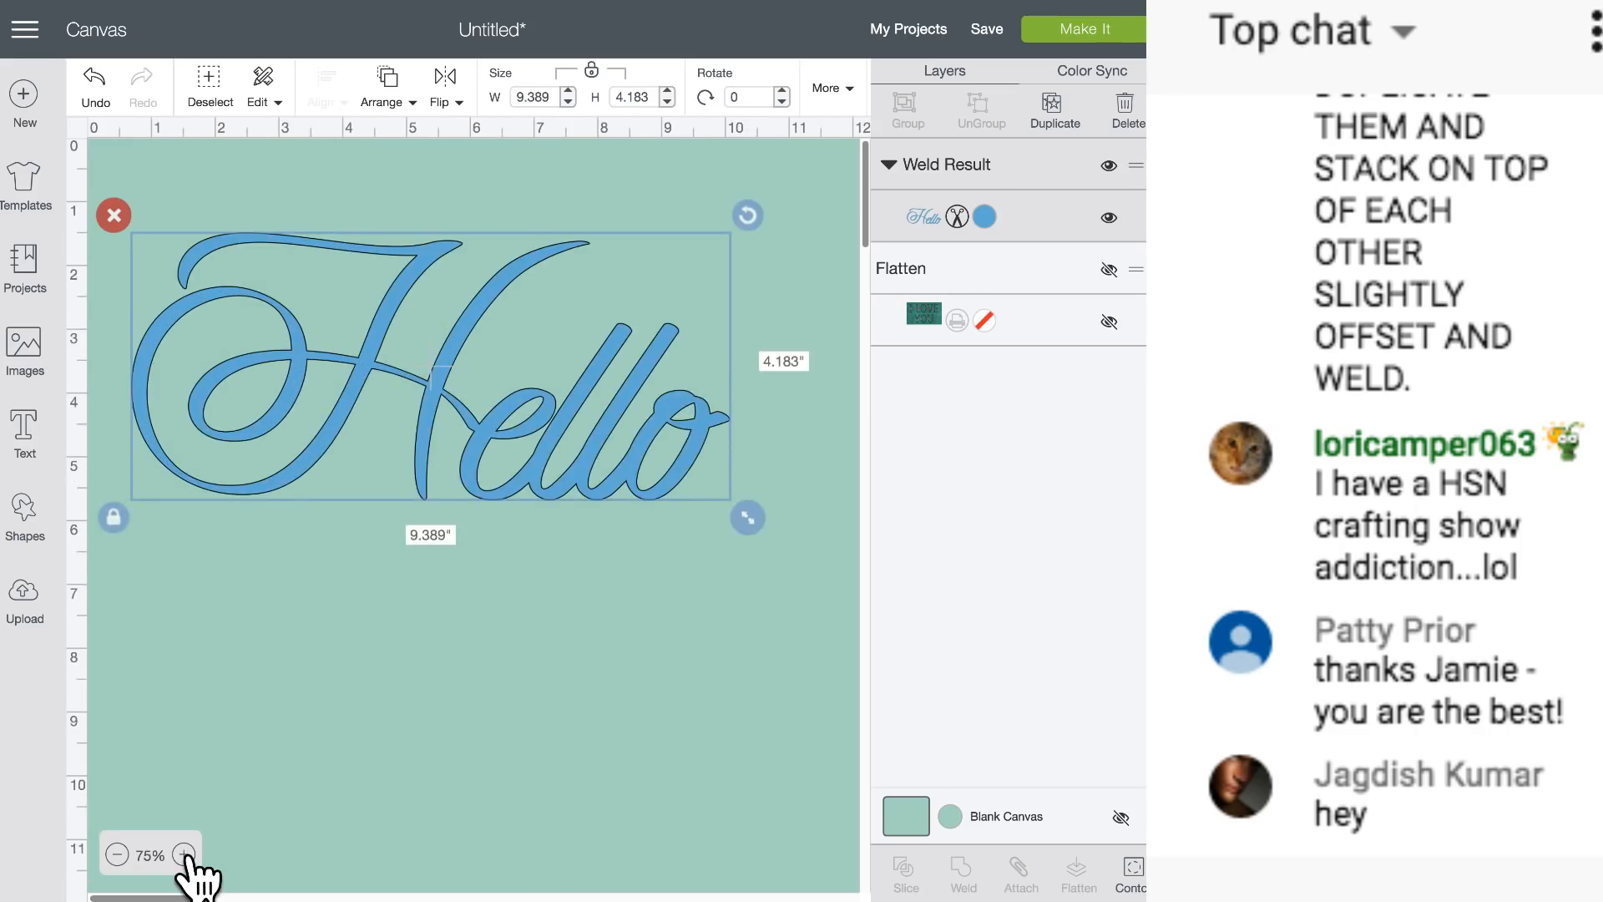
pyautogui.click(183, 854)
# Inspect the joins between the welded letters and shift "Hello" slightly on the canvas.
pyautogui.hscroll(6, 539, 734)
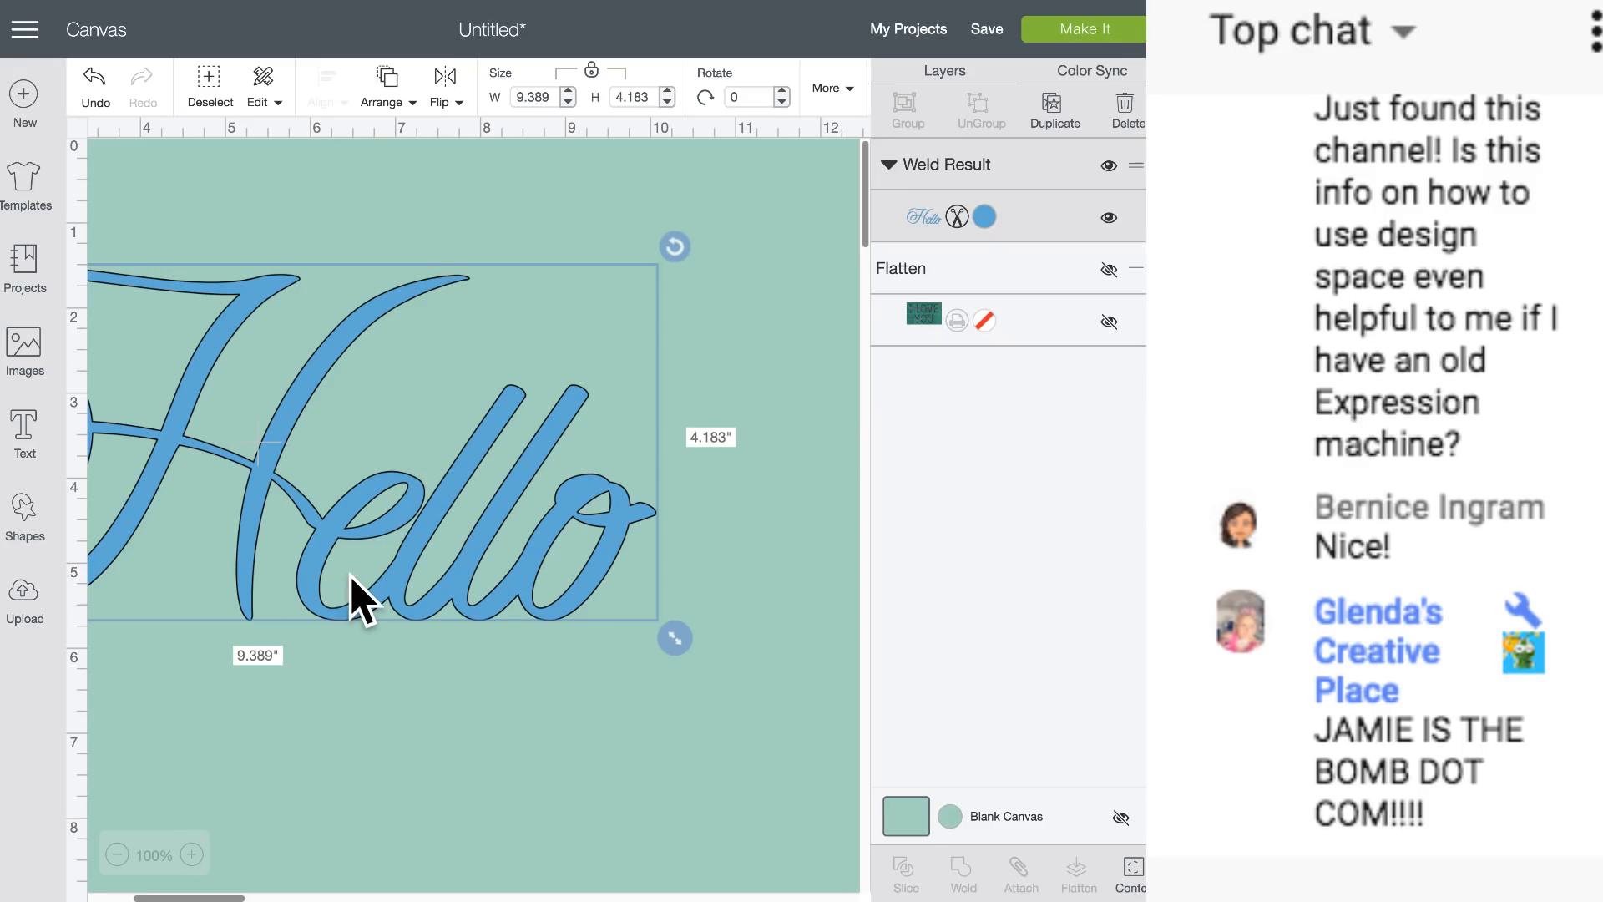
pyautogui.hscroll(-8, 368, 593)
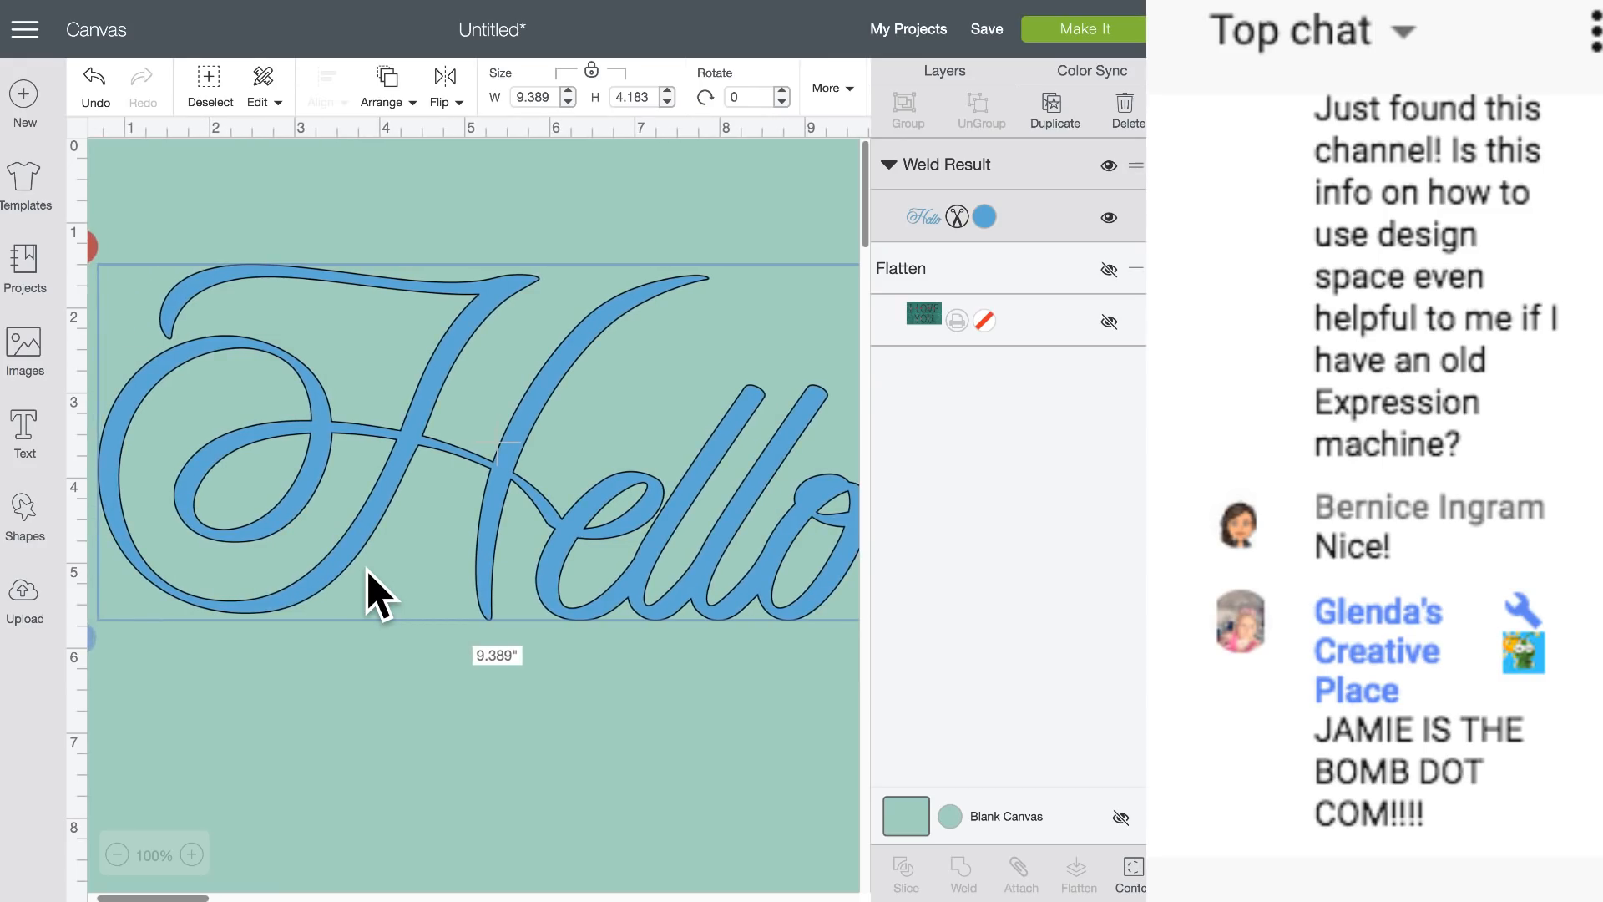
pyautogui.hscroll(3, 367, 592)
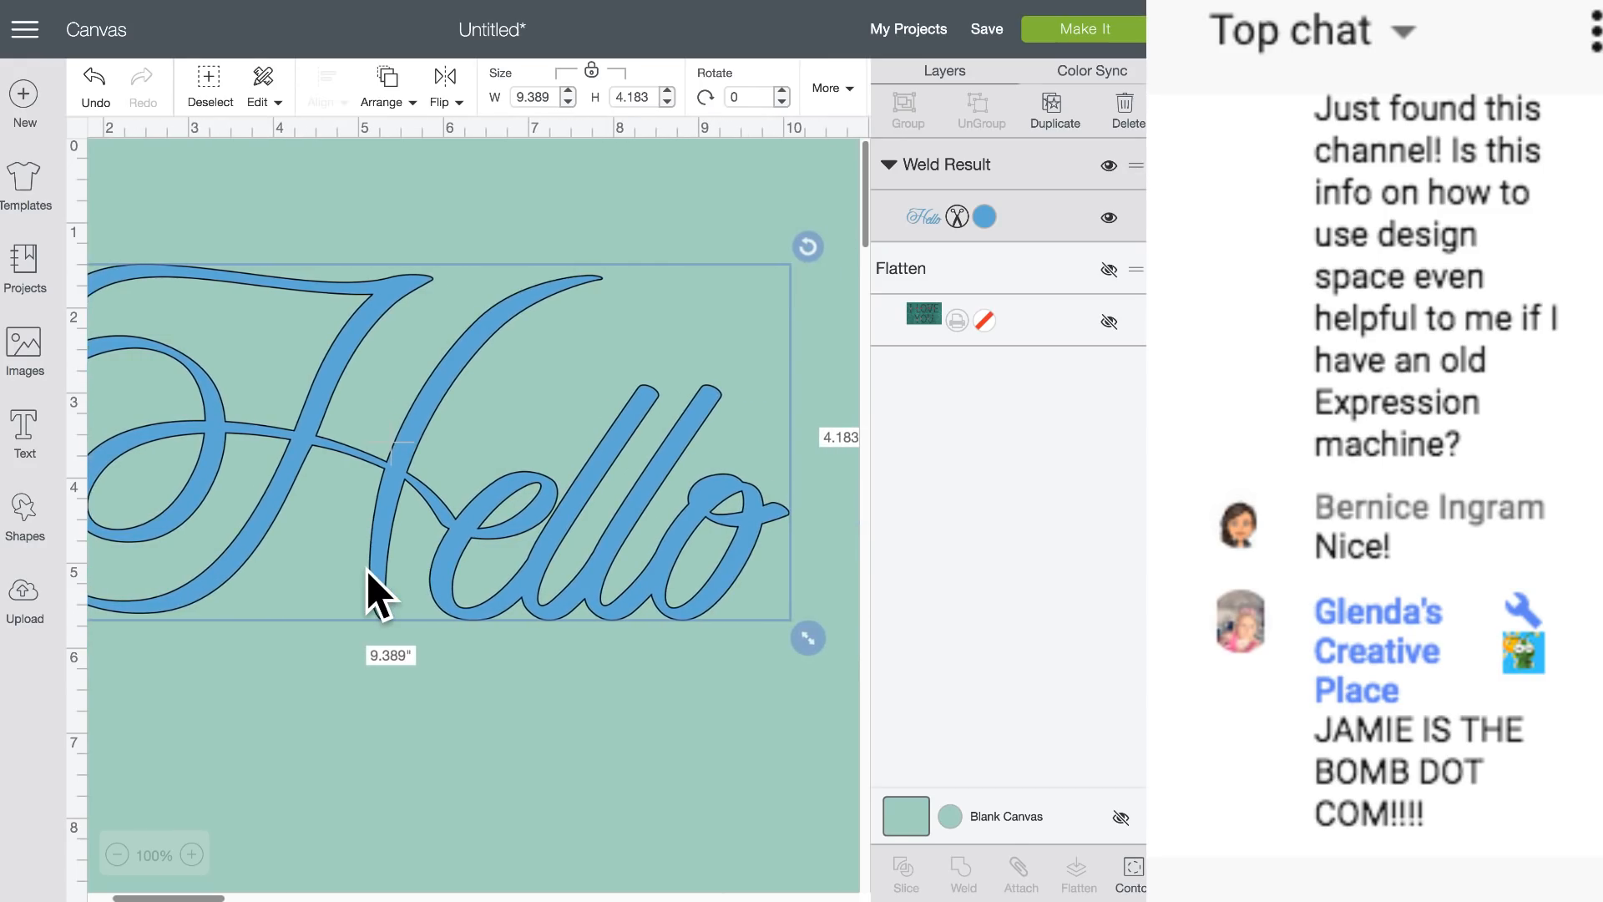
pyautogui.hscroll(1, 367, 593)
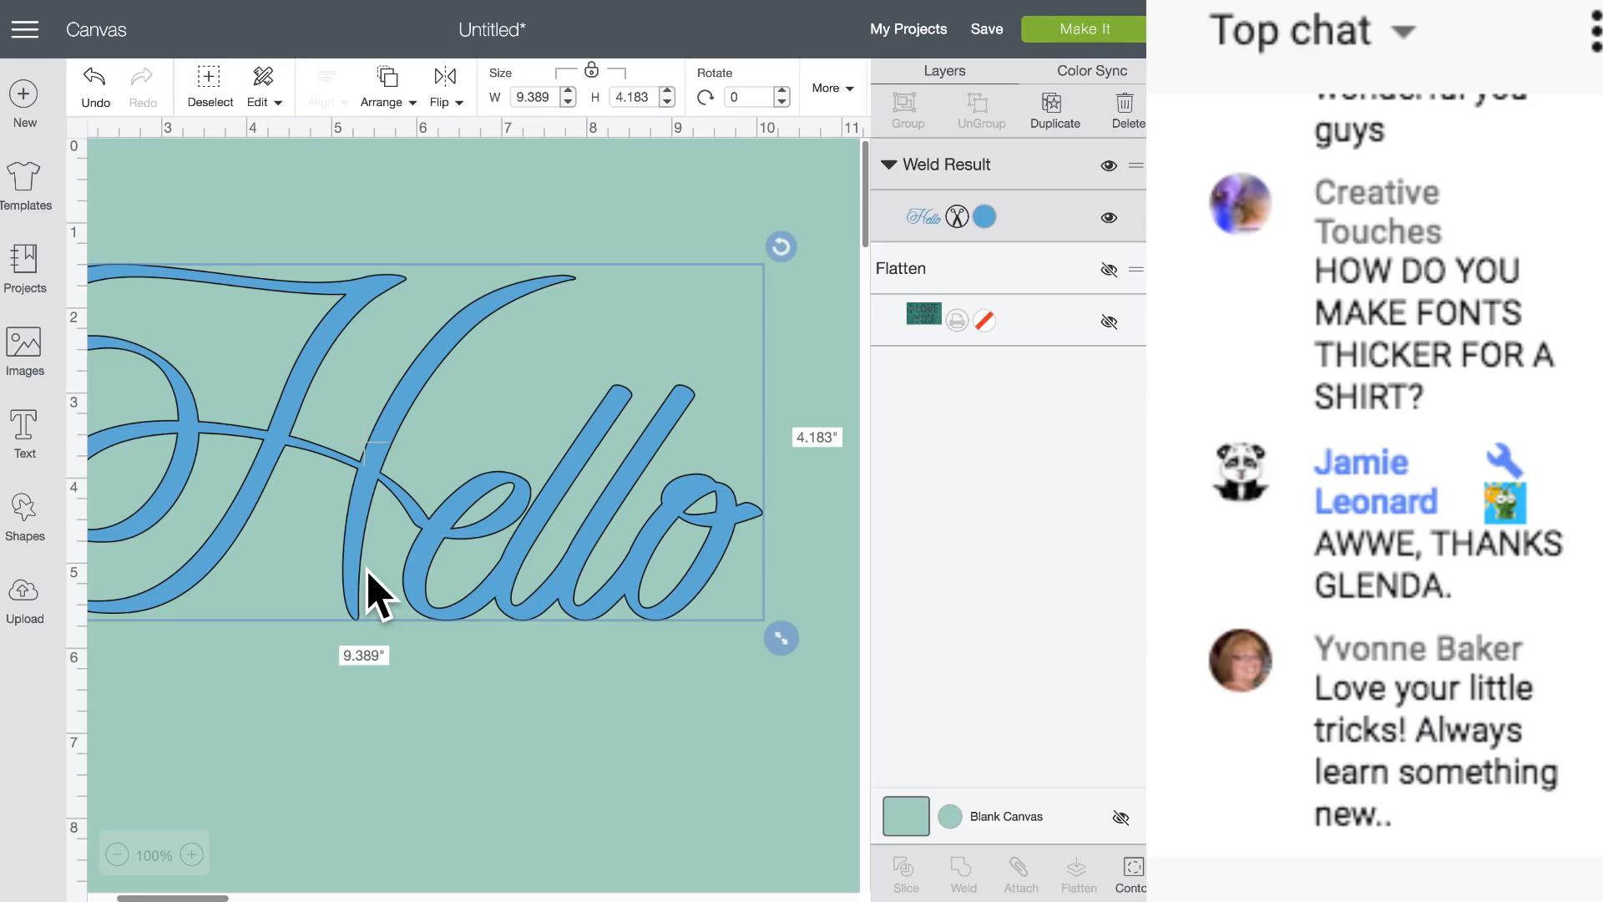
pyautogui.scroll(-1, 368, 567)
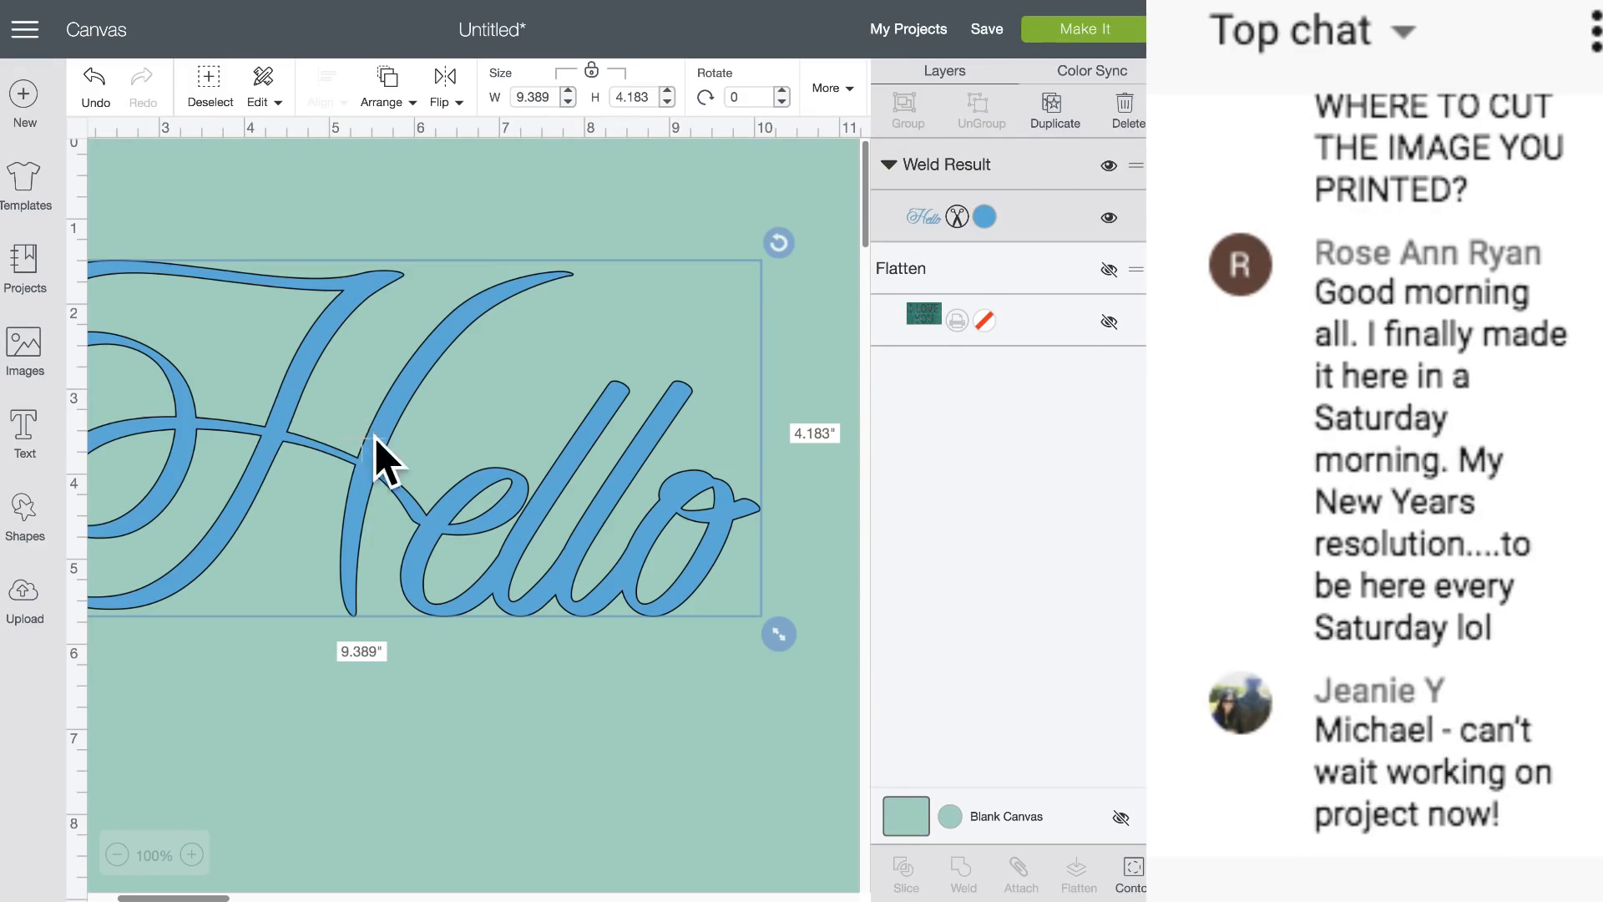
pyautogui.moveTo(384, 454); pyautogui.dragTo(450, 433)
pyautogui.click(118, 855)
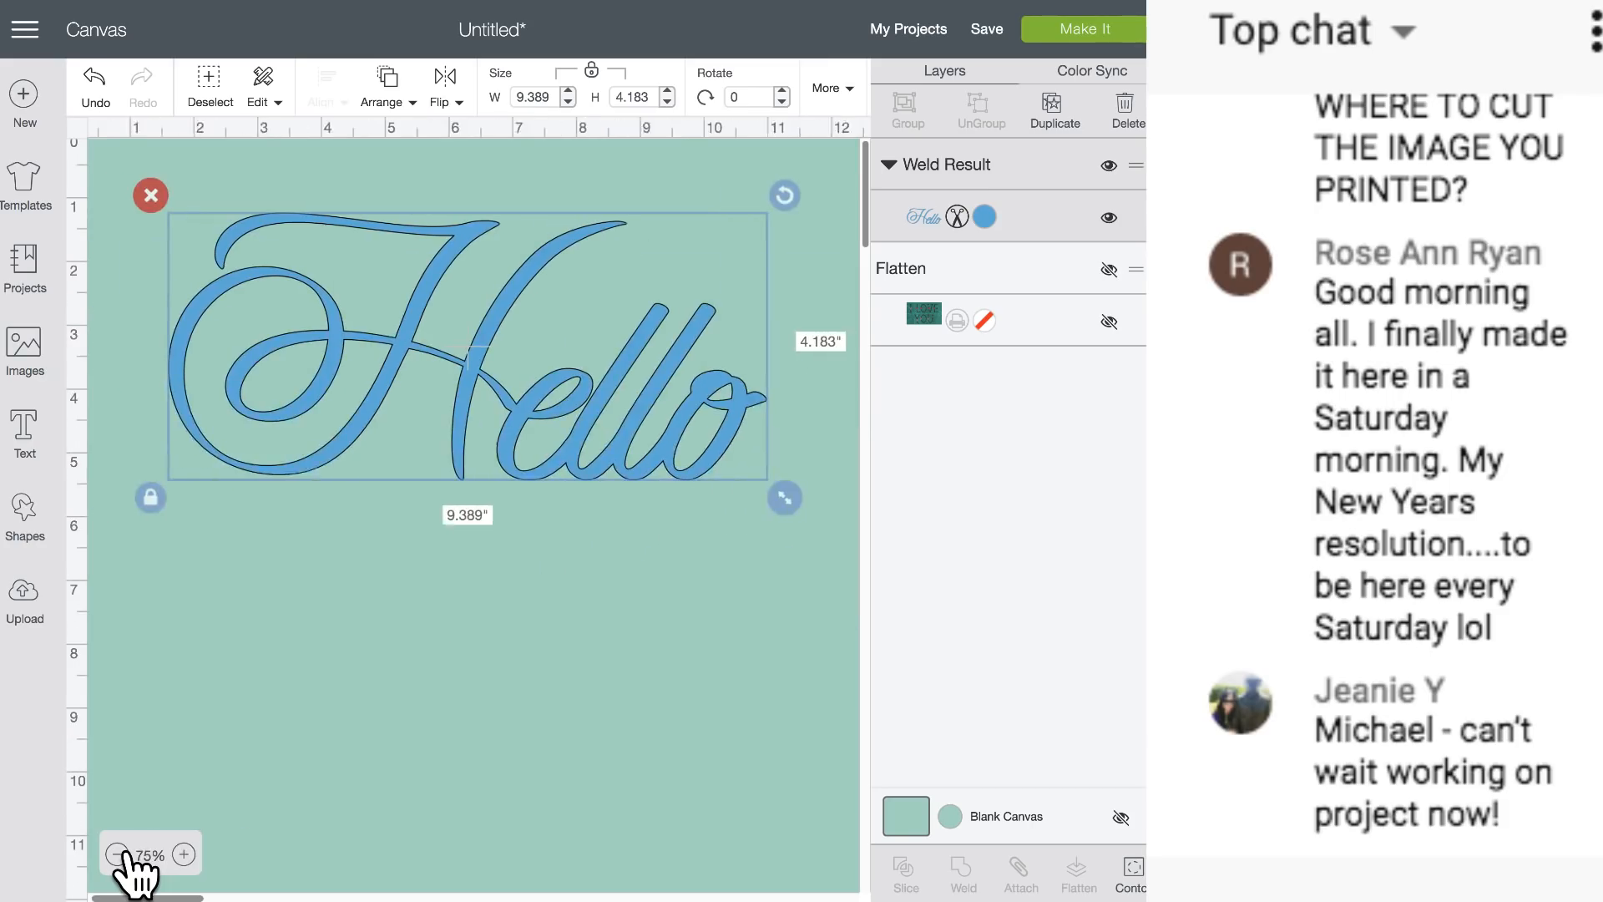
# Try the Write, Score and Print linetypes on the welded "Hello".
pyautogui.click(985, 217)
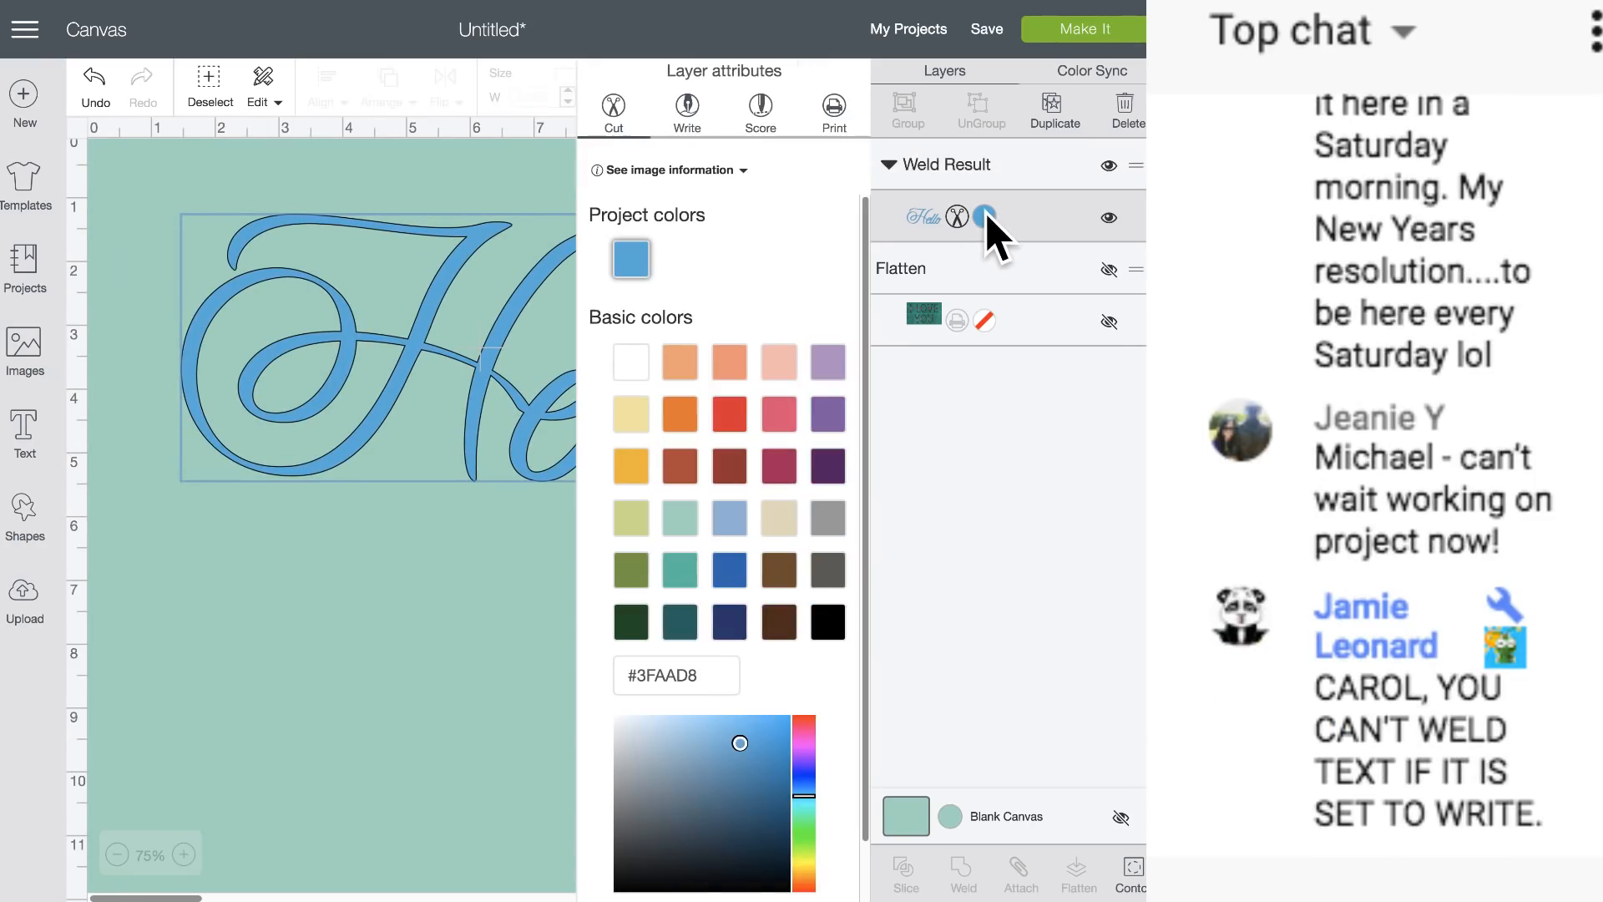
pyautogui.click(688, 111)
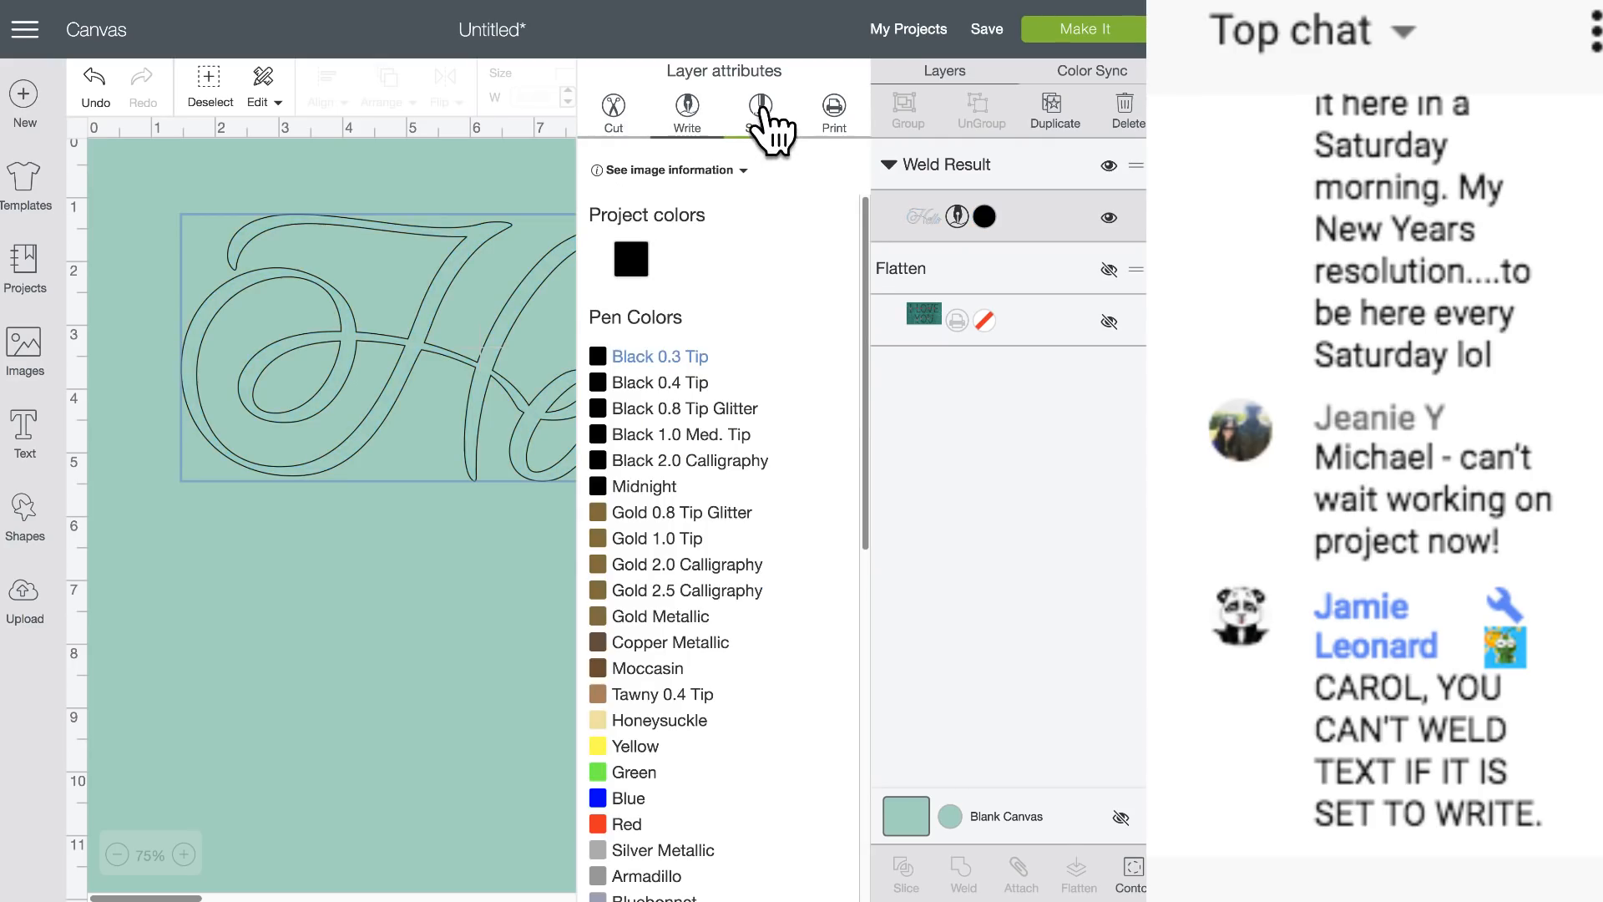
pyautogui.click(761, 108)
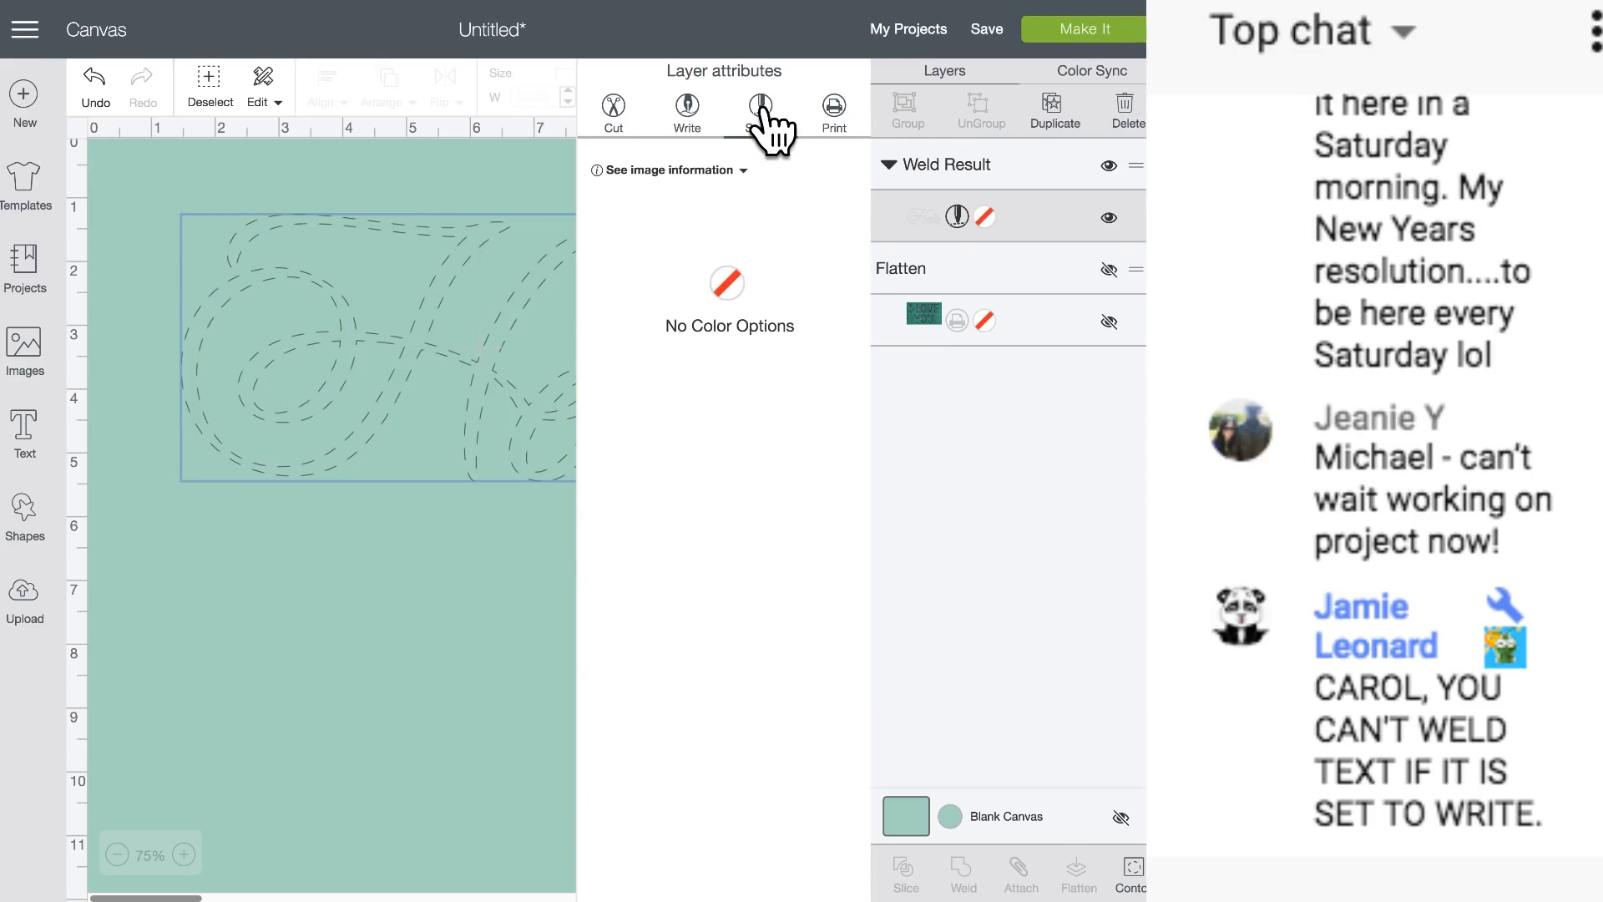
pyautogui.click(834, 109)
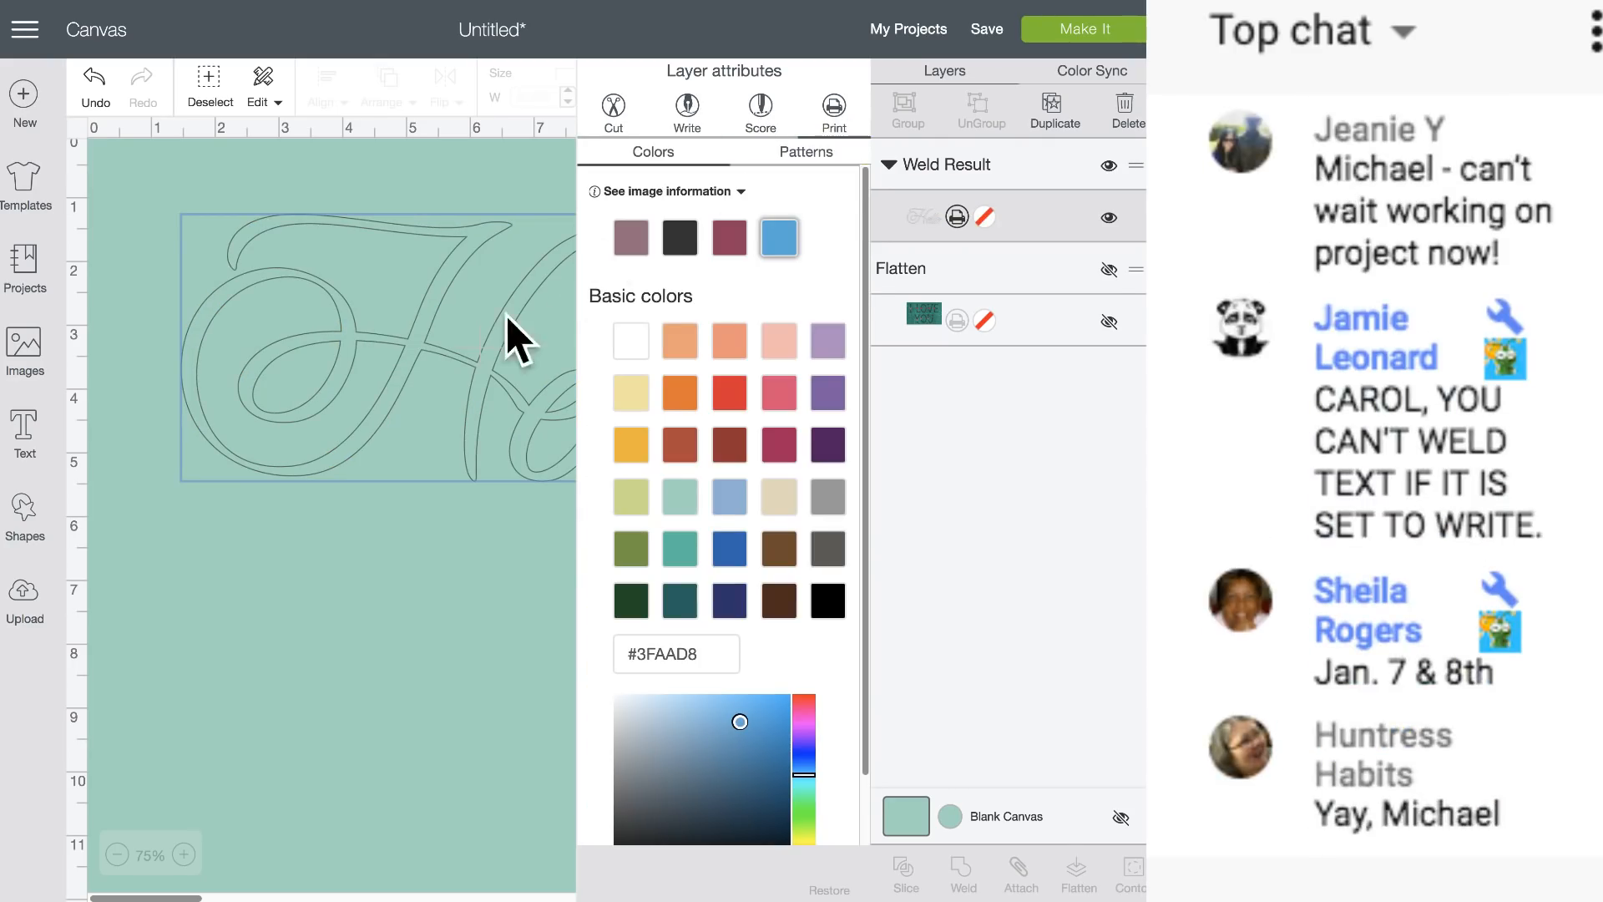
pyautogui.click(423, 400)
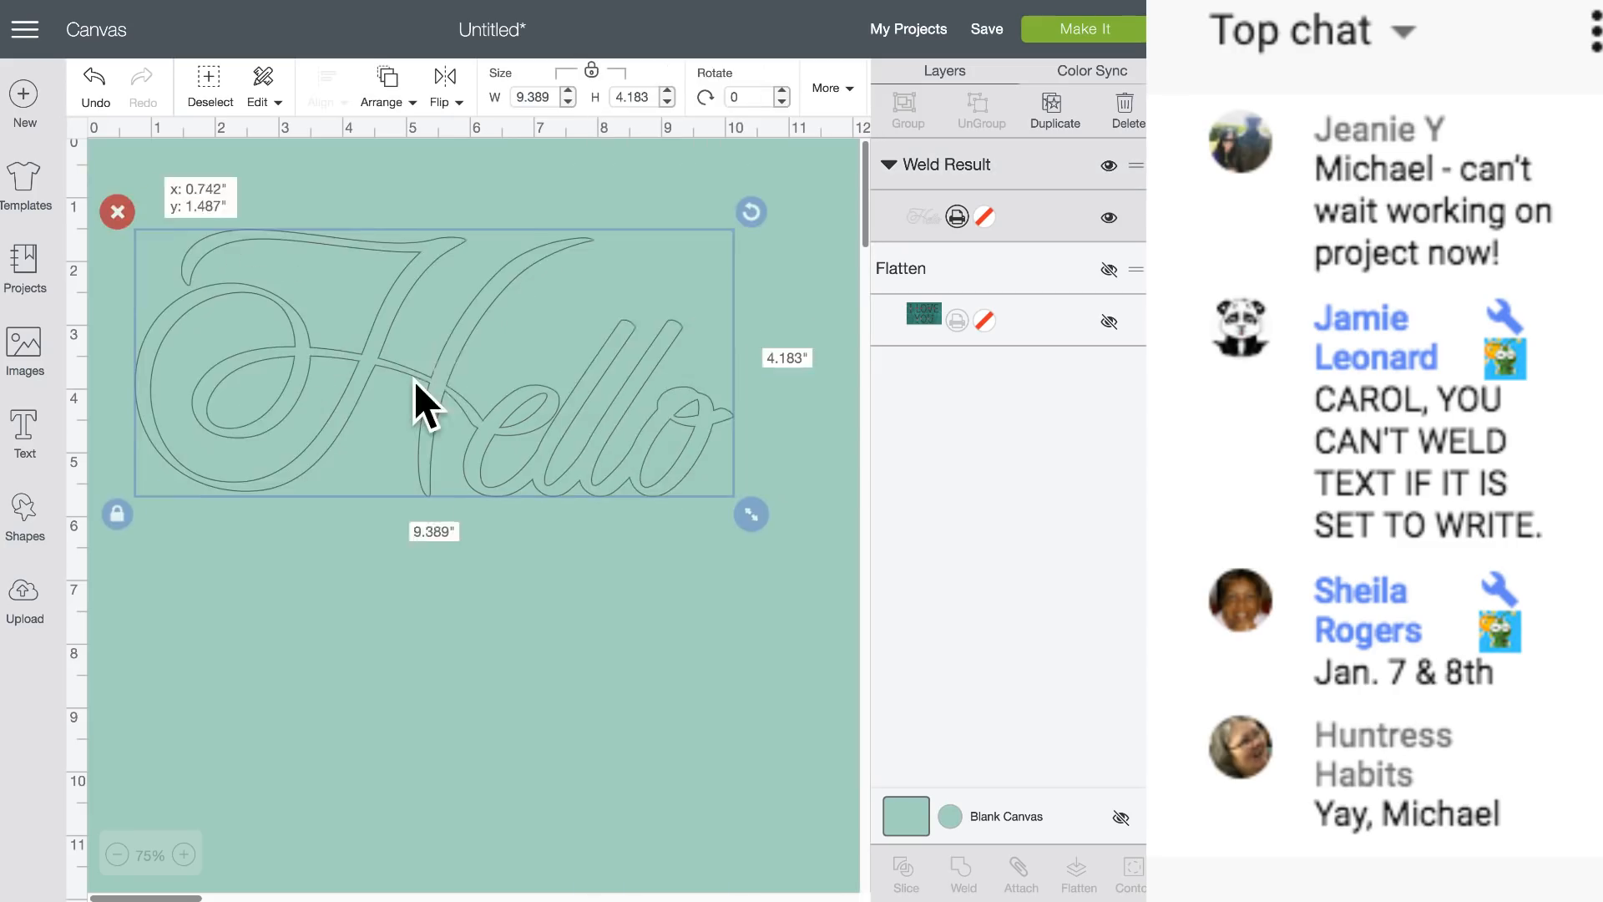
# Switch the welded "Hello" back to the Cut linetype to restore its blue fill, and set it to Print.
pyautogui.click(957, 217)
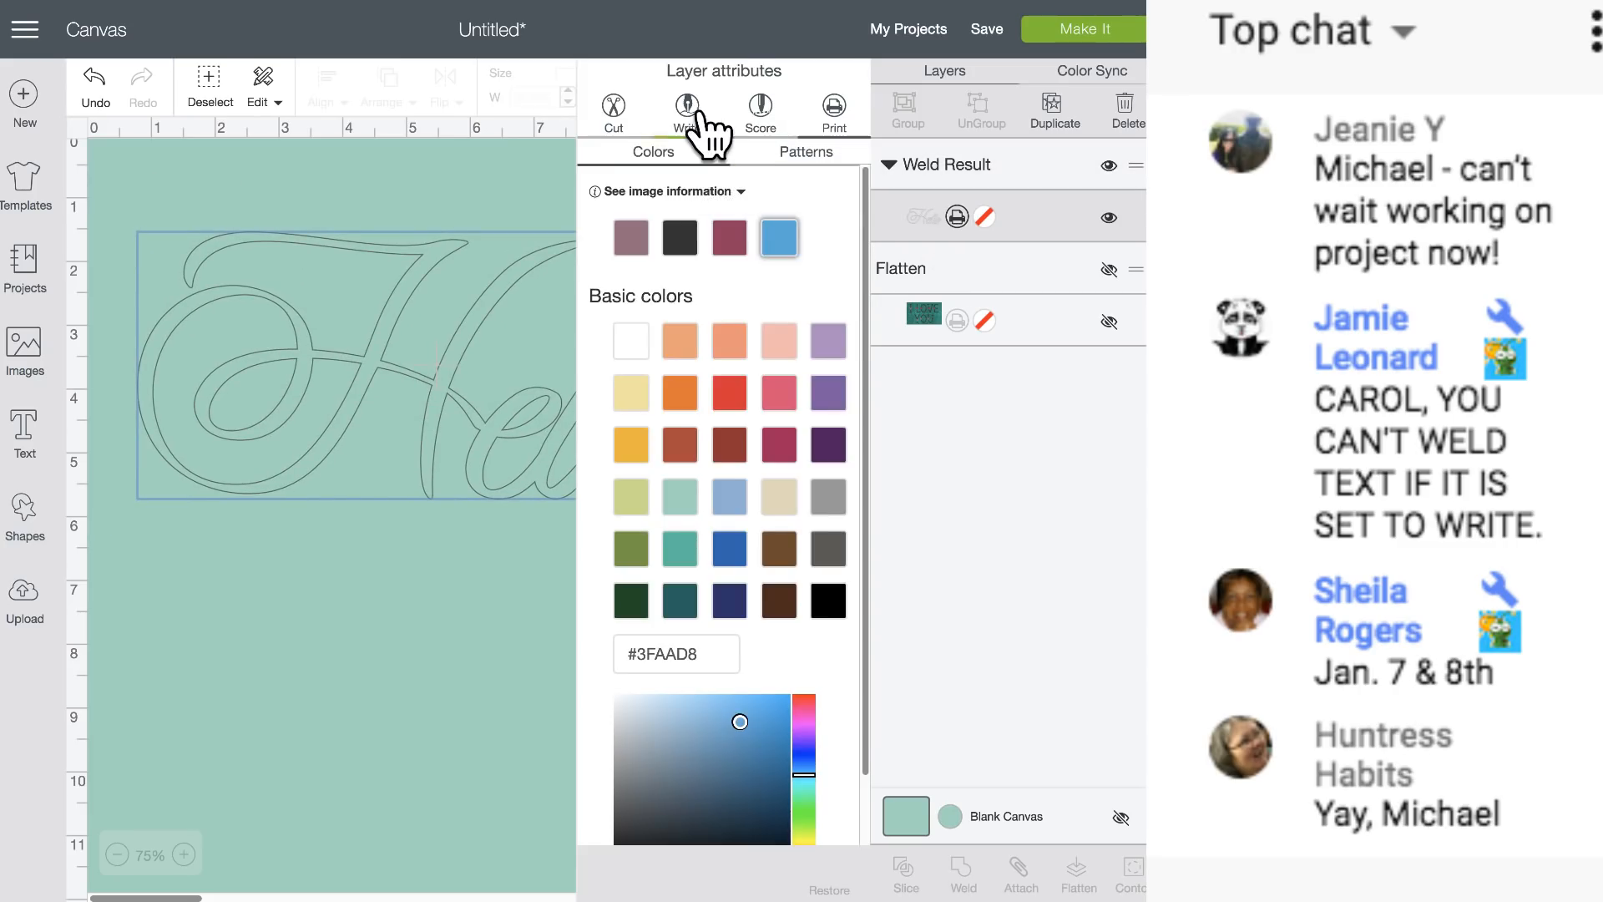
pyautogui.click(614, 108)
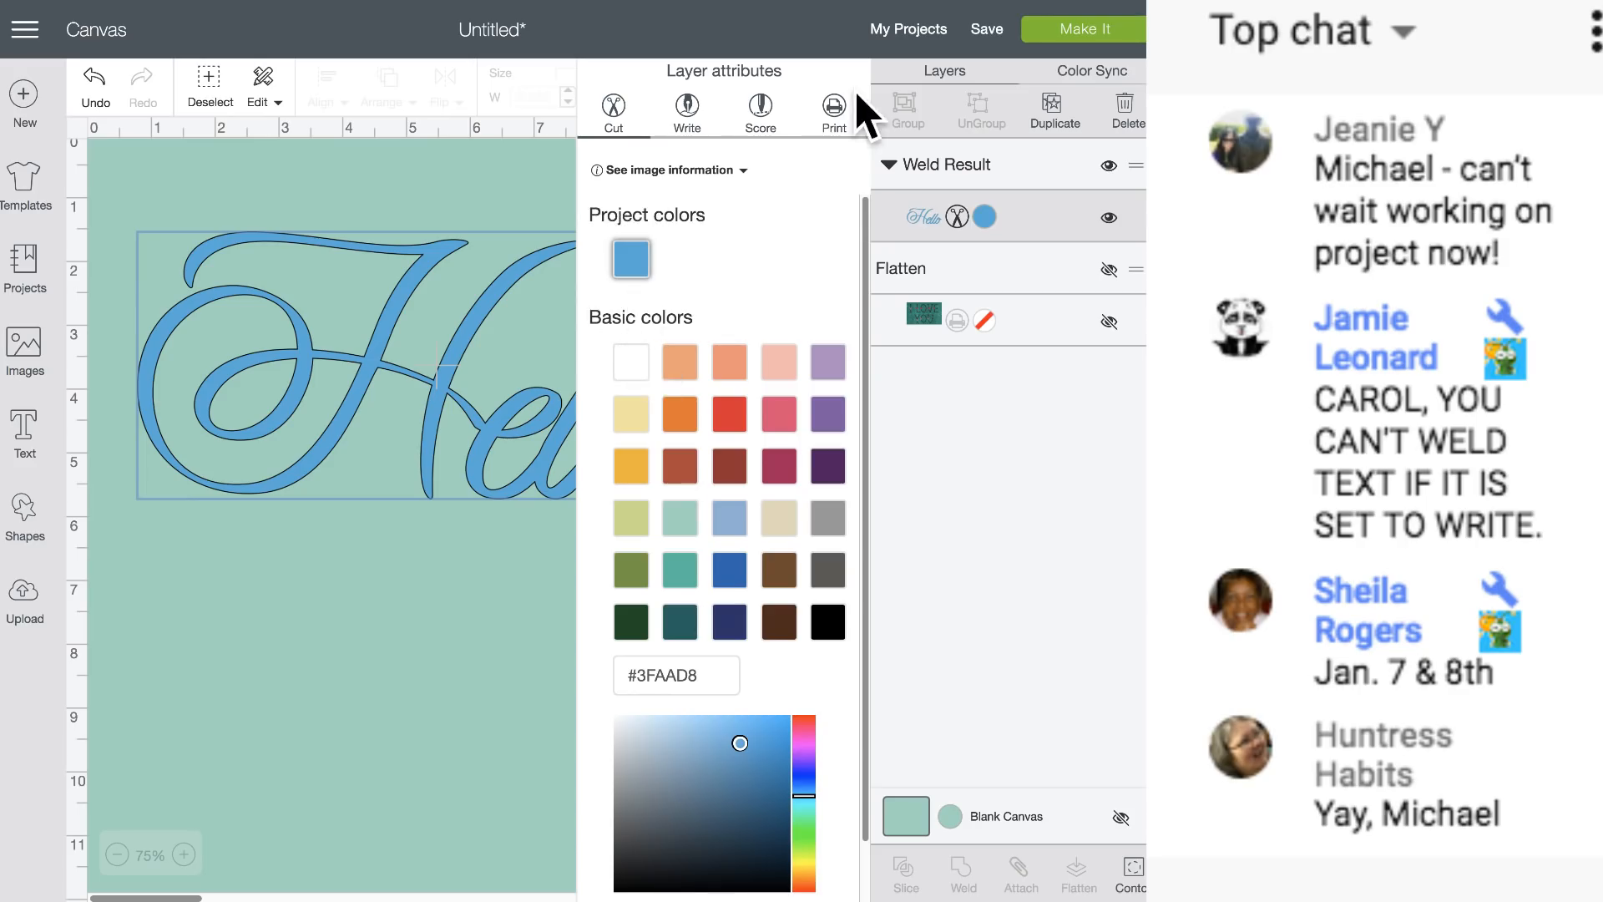
pyautogui.click(835, 113)
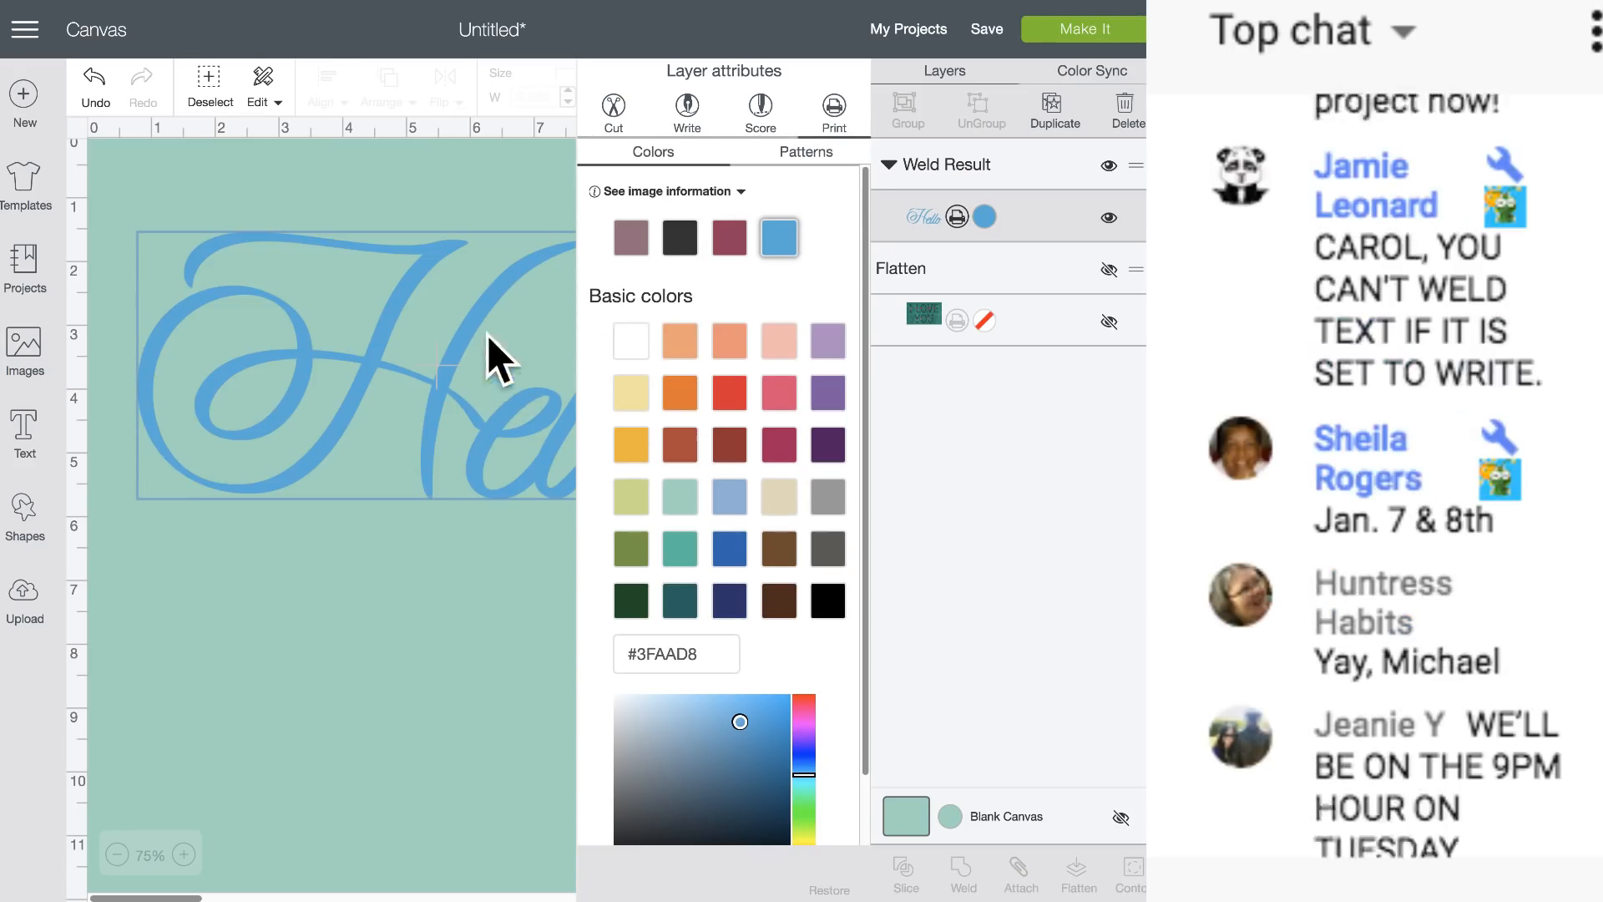
# Try to prepare the project for making, and reduce the printable "Hello" to about 8.2 in wide by 3.7 in high.
pyautogui.click(1094, 29)
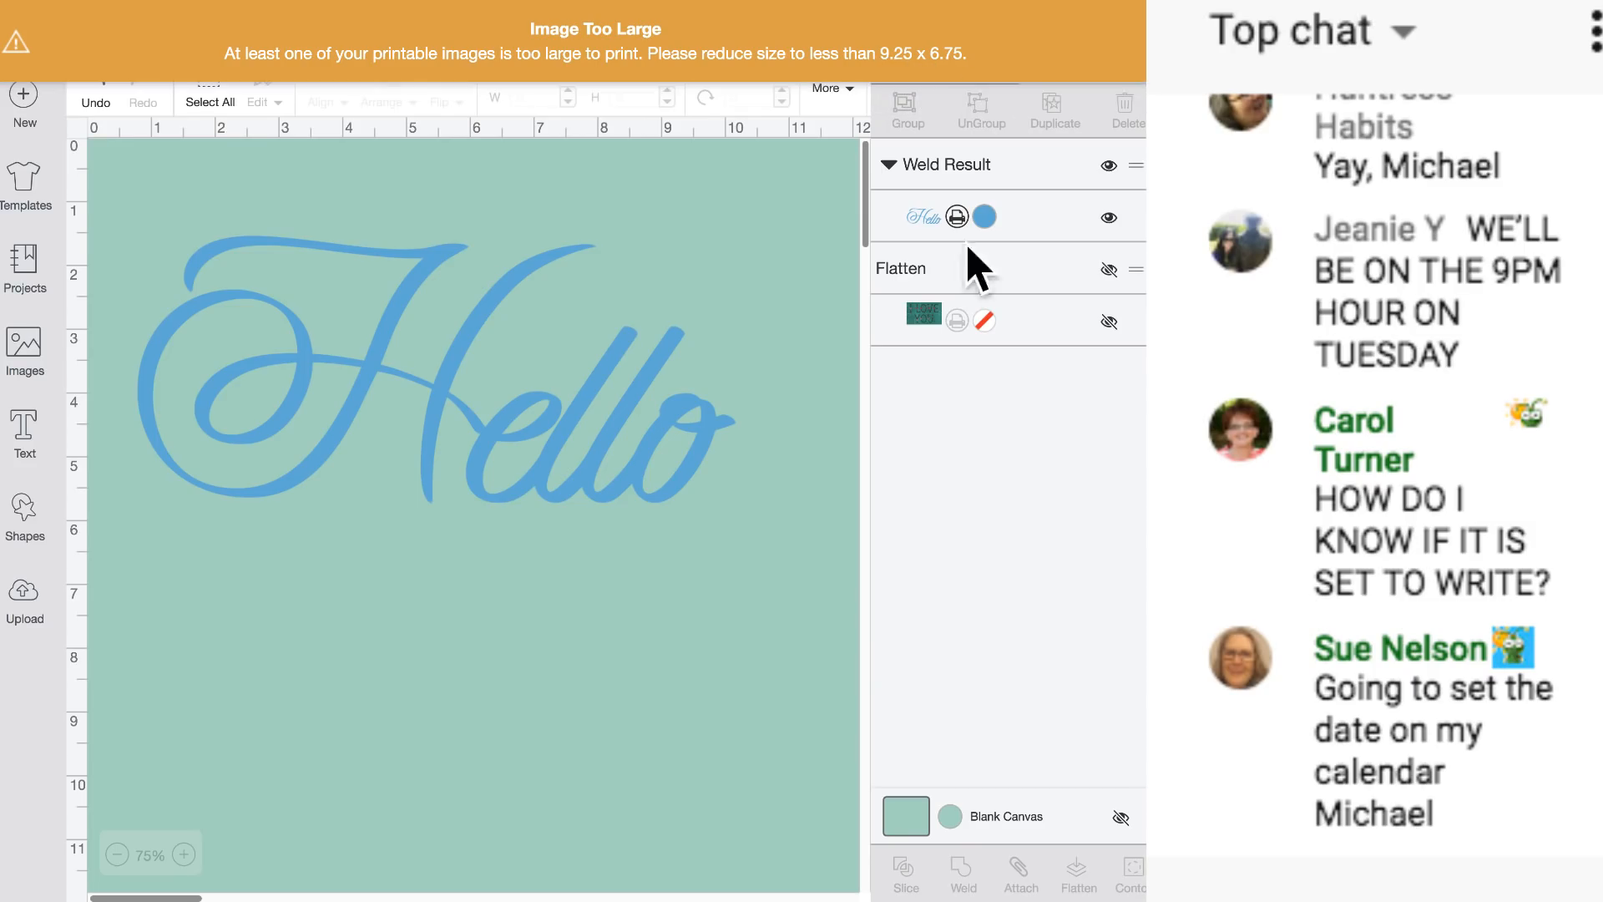
pyautogui.click(568, 465)
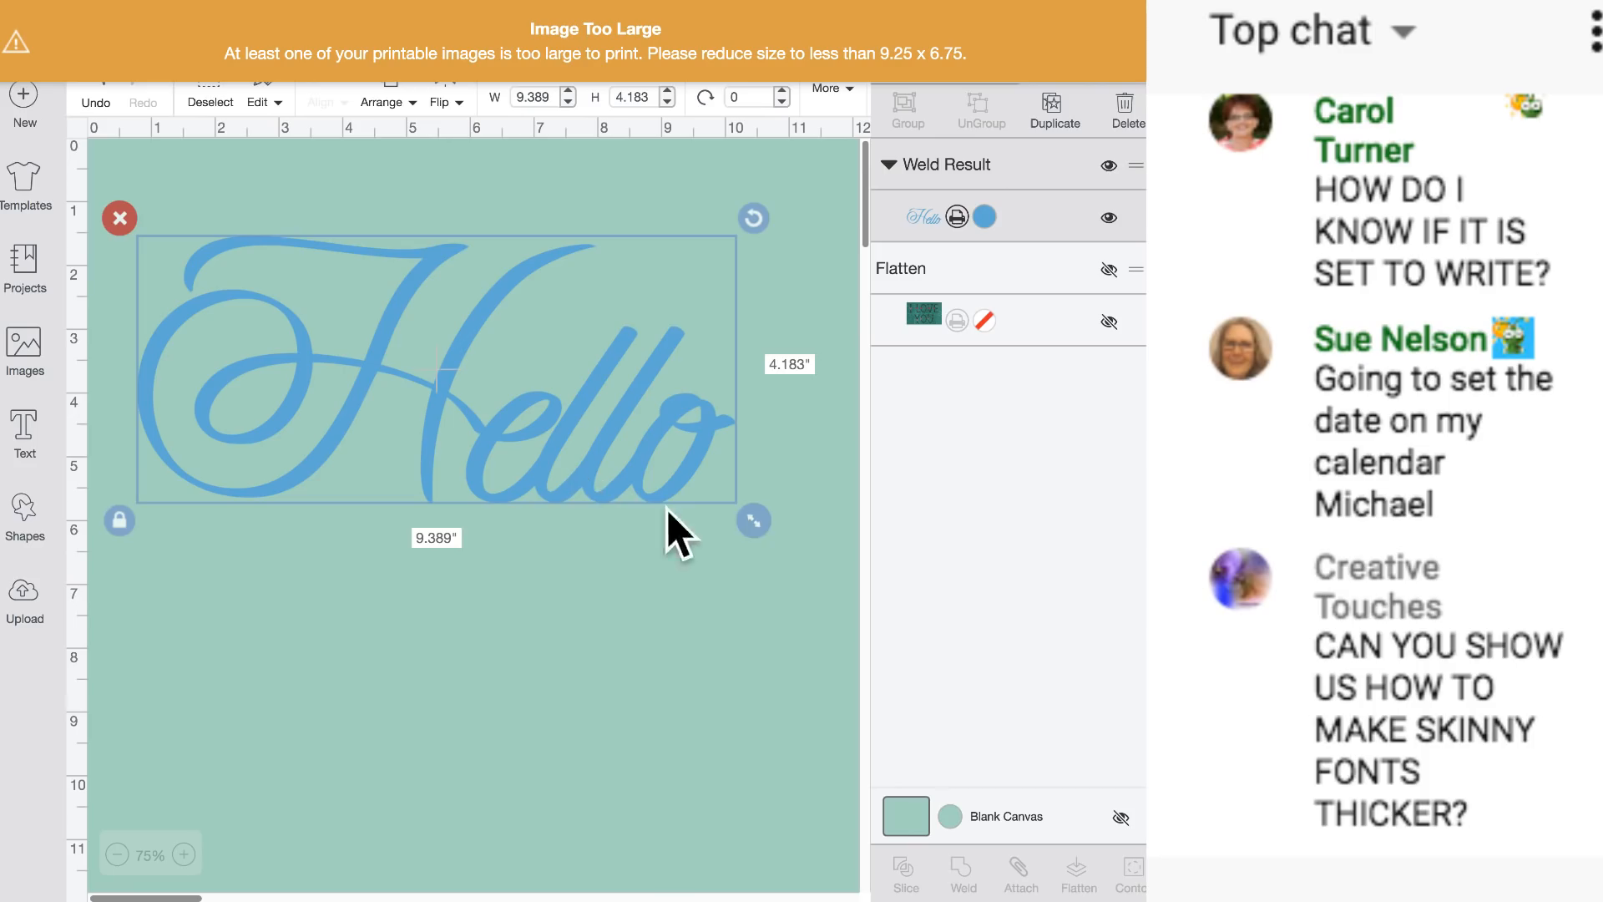
pyautogui.moveTo(754, 521); pyautogui.dragTo(681, 487)
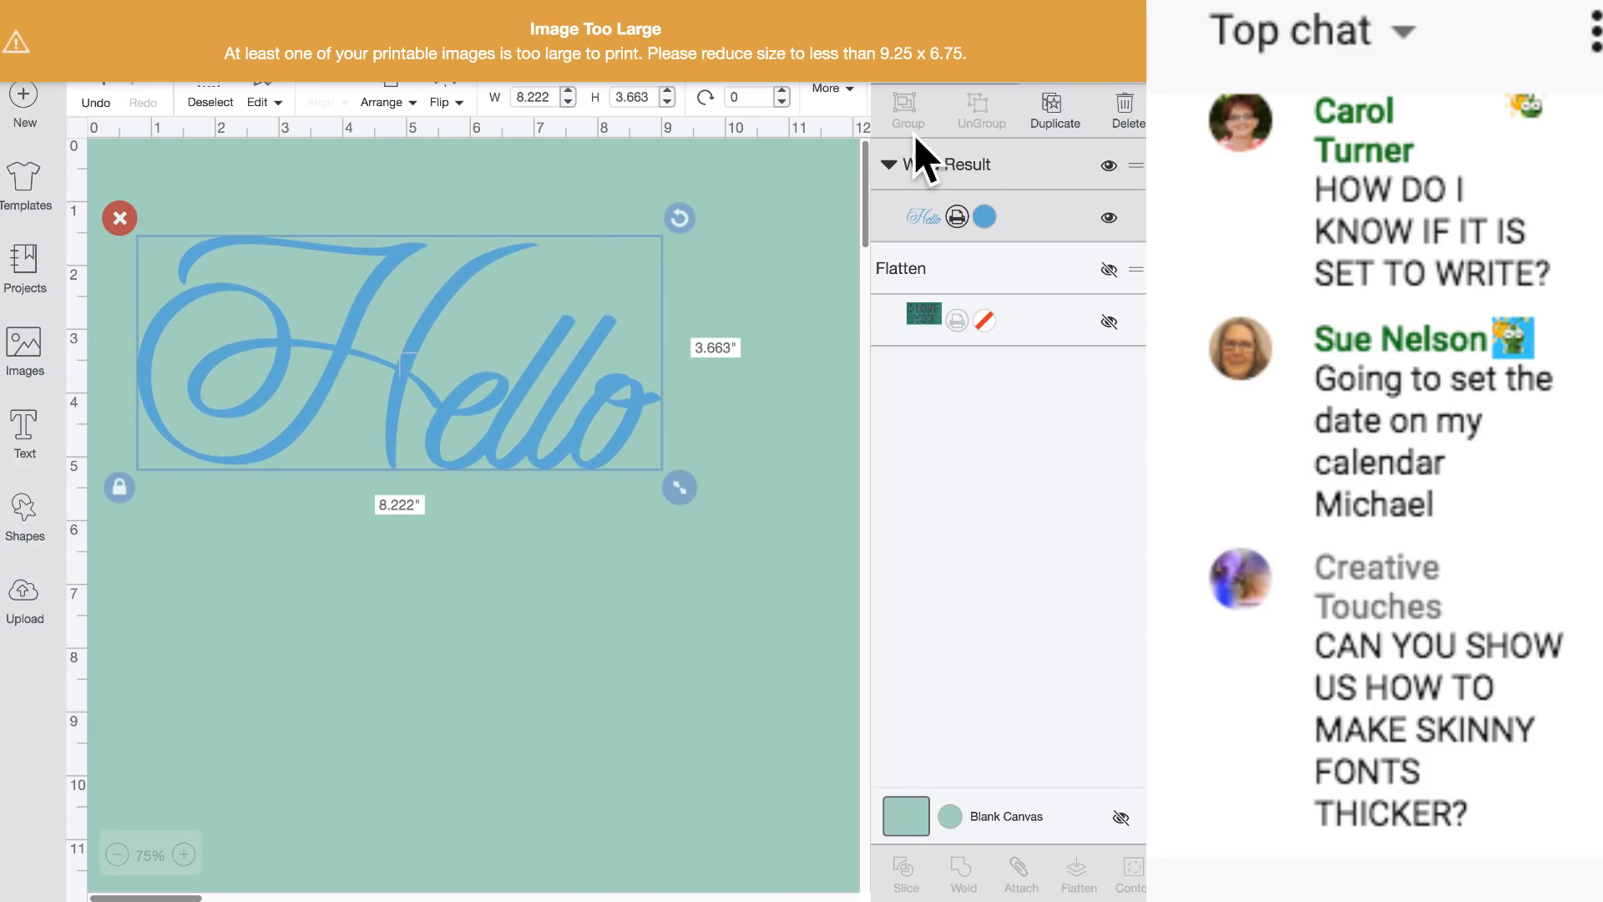
pyautogui.click(800, 284)
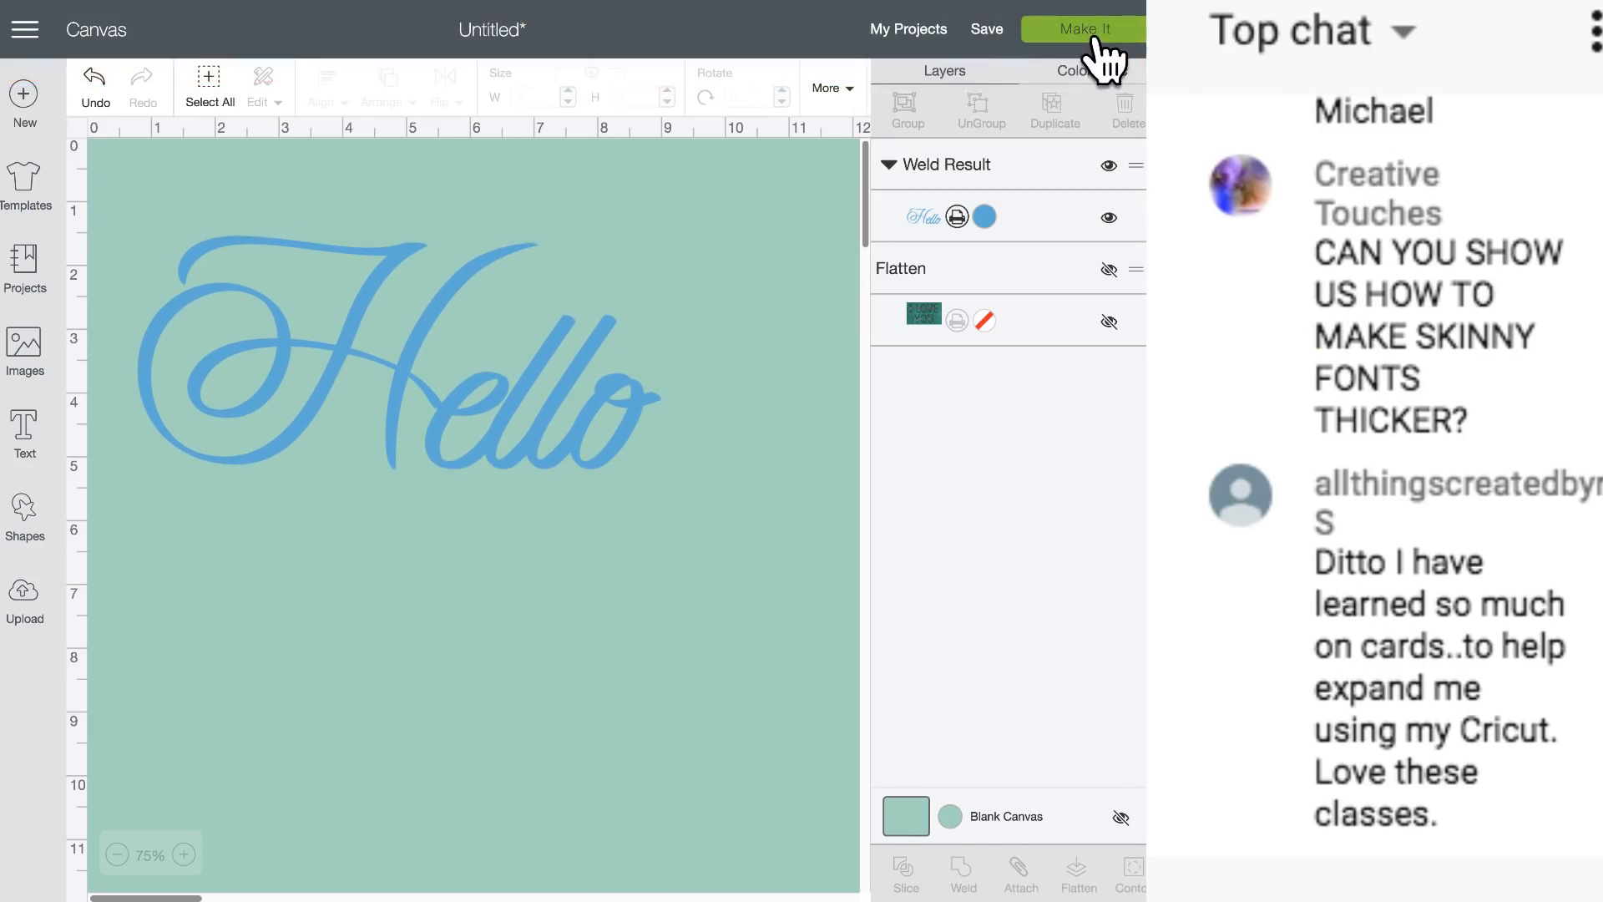
# Preview the print and cut mat for "Hello", return to the canvas, and move "Hello" slightly lower.
pyautogui.click(1096, 37)
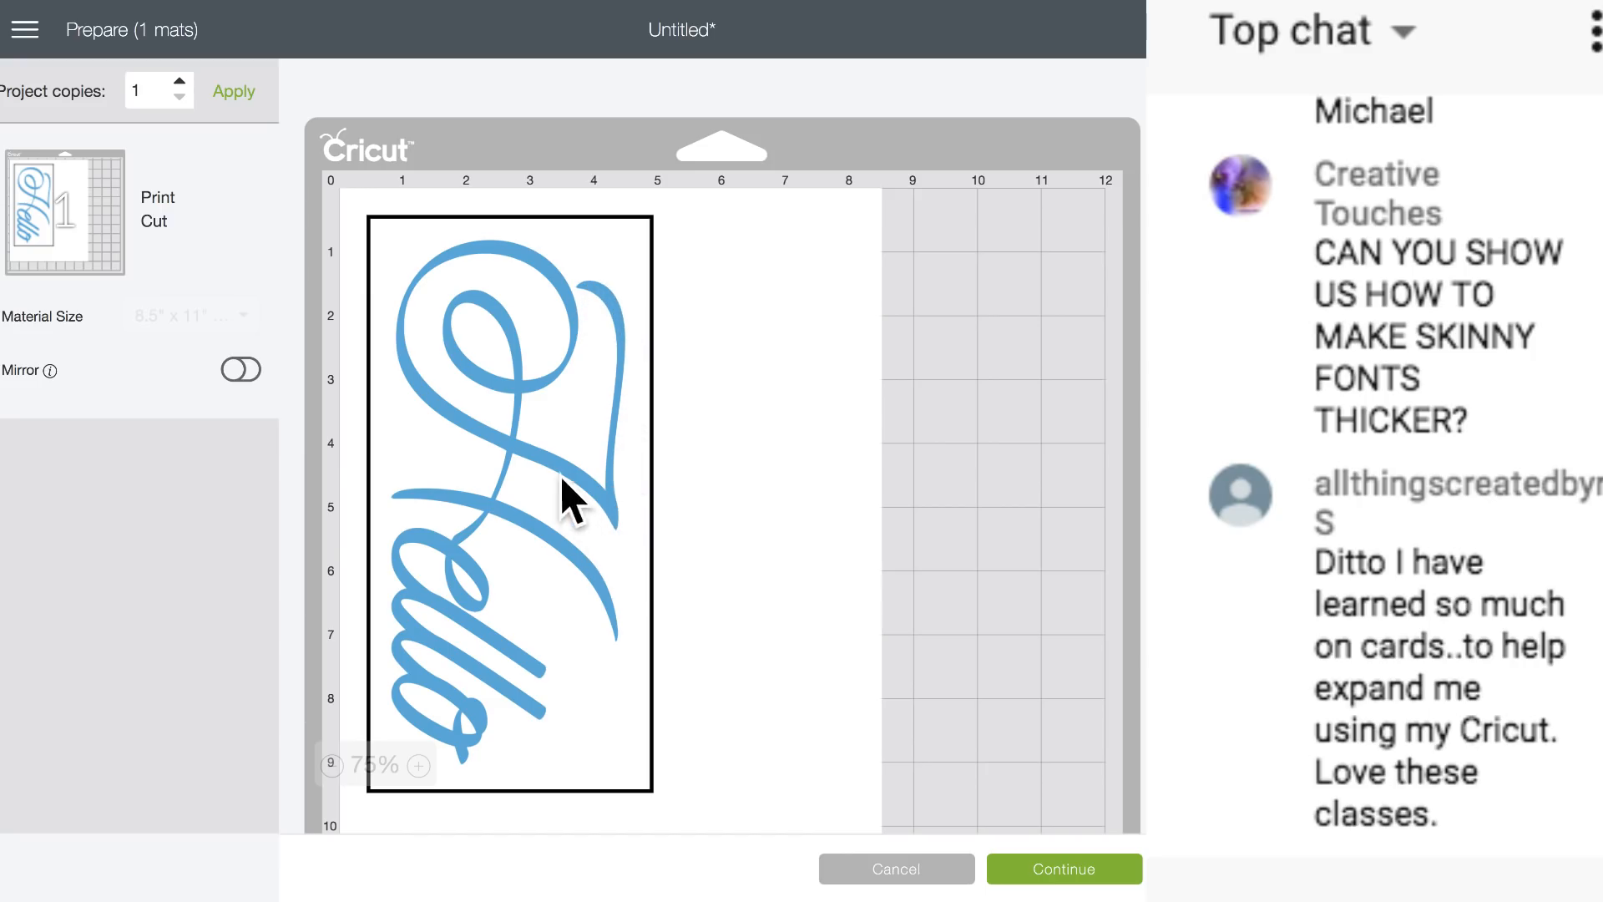
pyautogui.click(888, 872)
pyautogui.moveTo(418, 358); pyautogui.dragTo(457, 449)
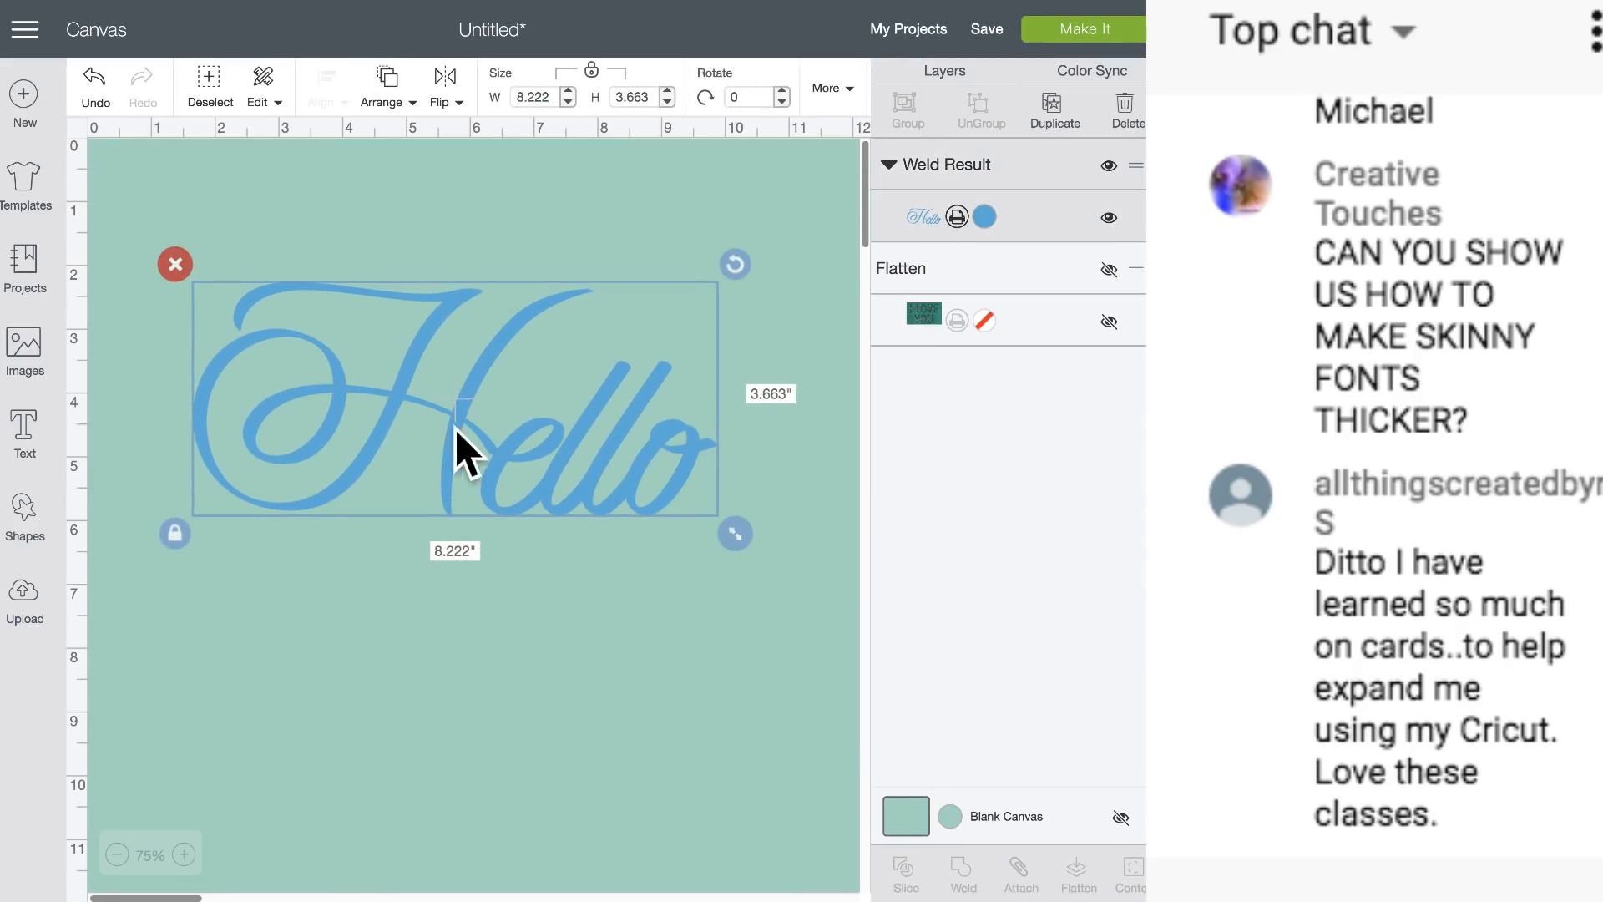
# Insert a square, unlock its proportions, and stretch it to about 9.7 in wide by 4.5 in high over "Hello".
pyautogui.click(24, 511)
pyautogui.click(126, 350)
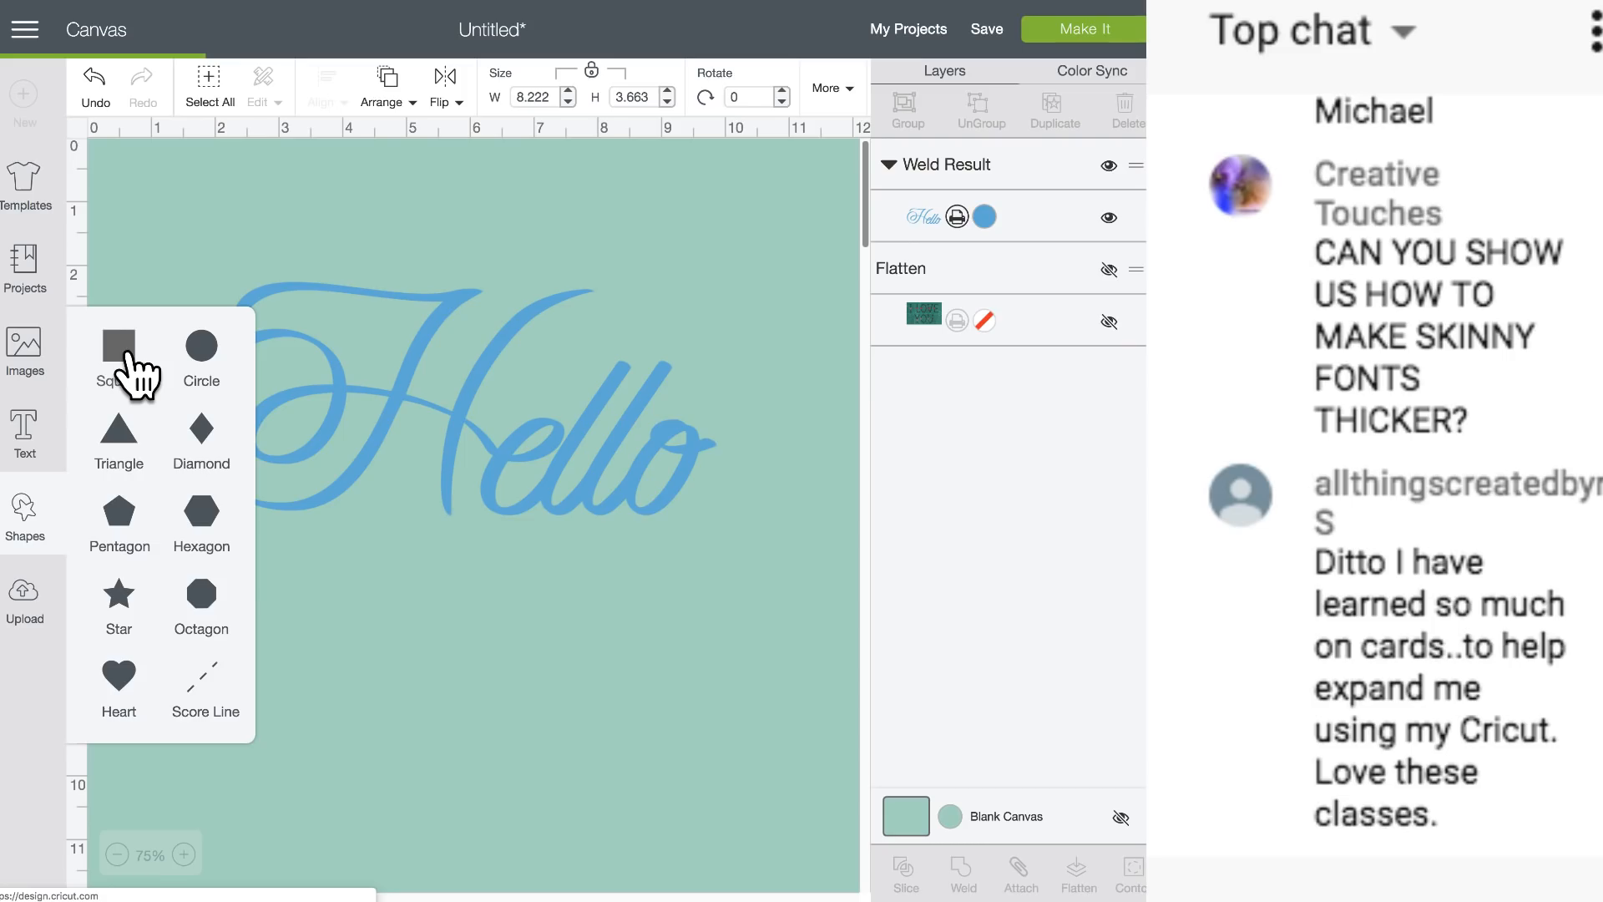
pyautogui.click(128, 355)
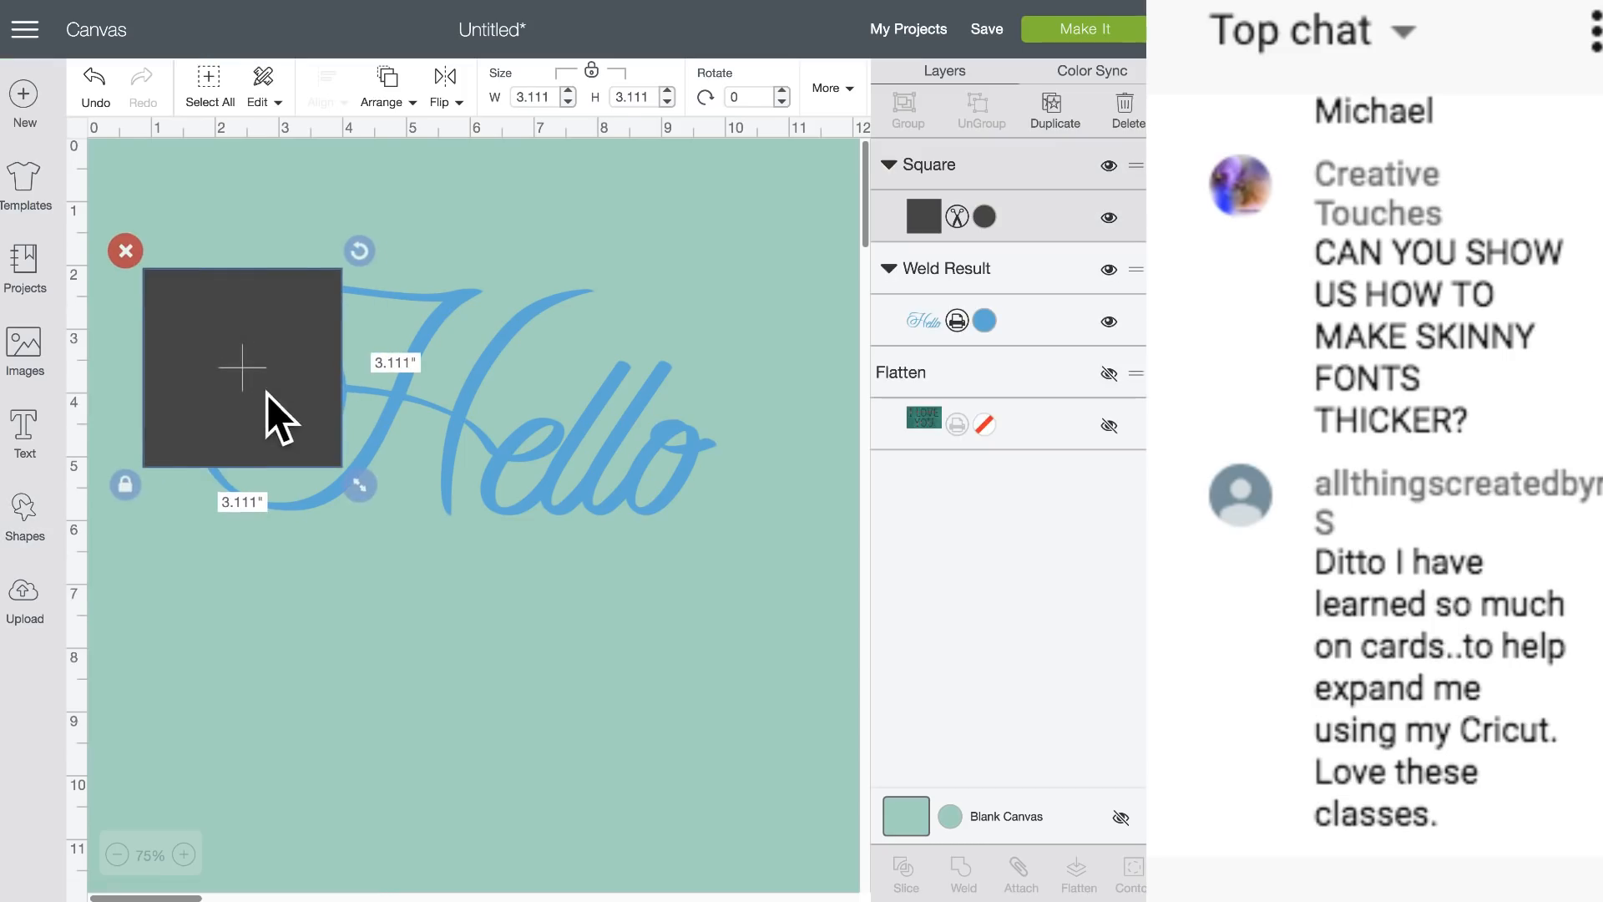
pyautogui.click(127, 494)
pyautogui.moveTo(358, 486); pyautogui.dragTo(781, 574)
# Try white on the stretched square and recolor it light pink (#F9B6AD).
pyautogui.click(985, 217)
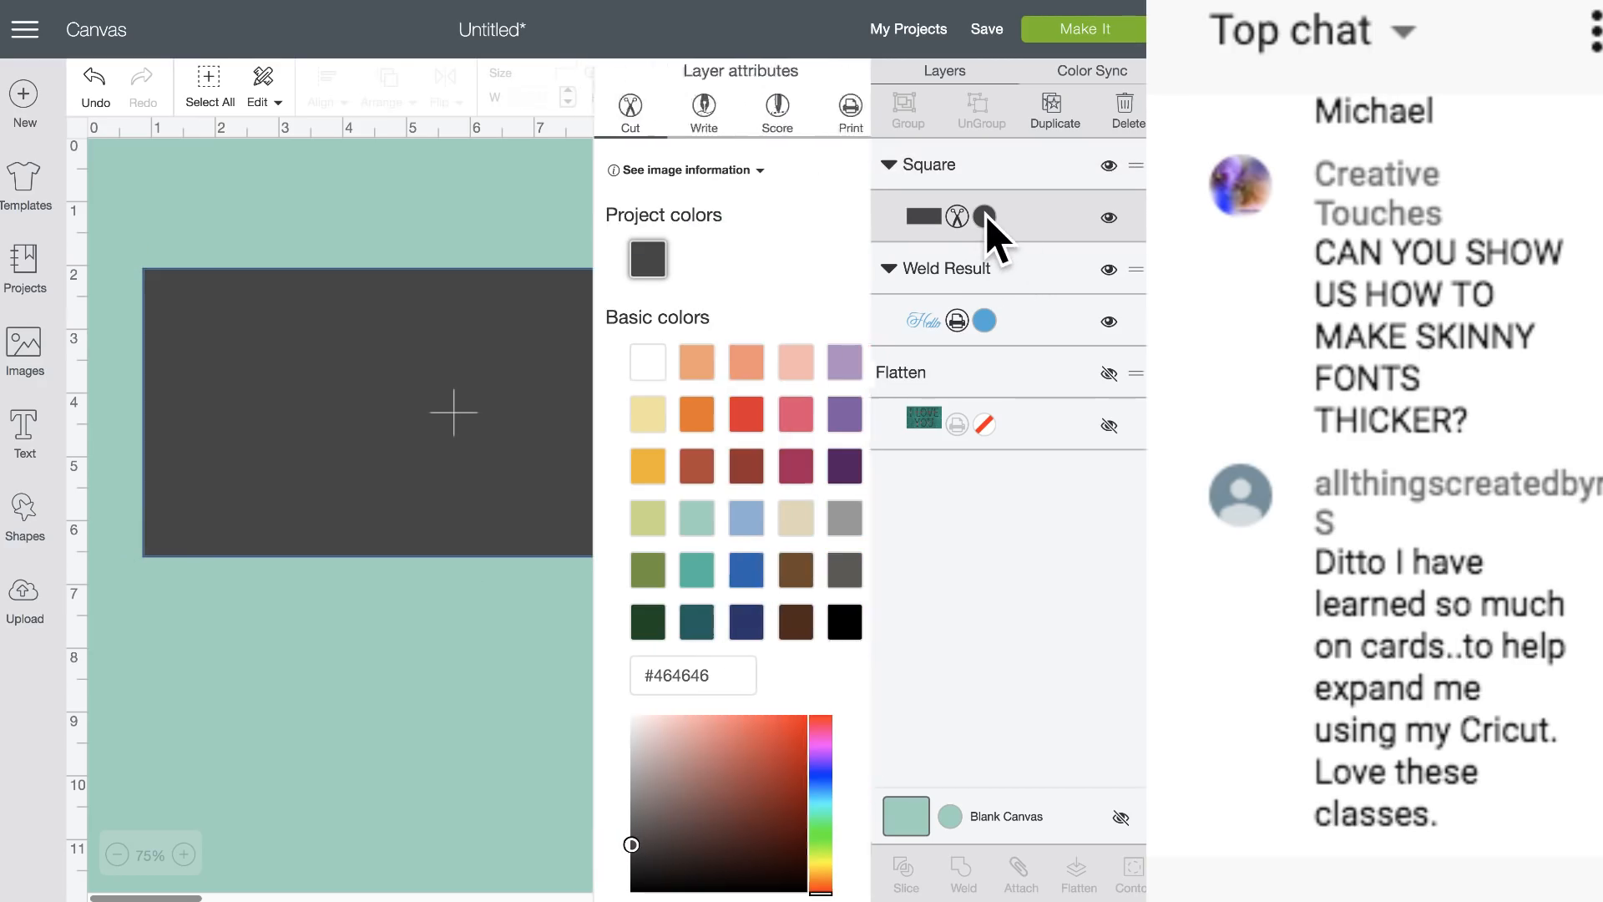
pyautogui.click(633, 363)
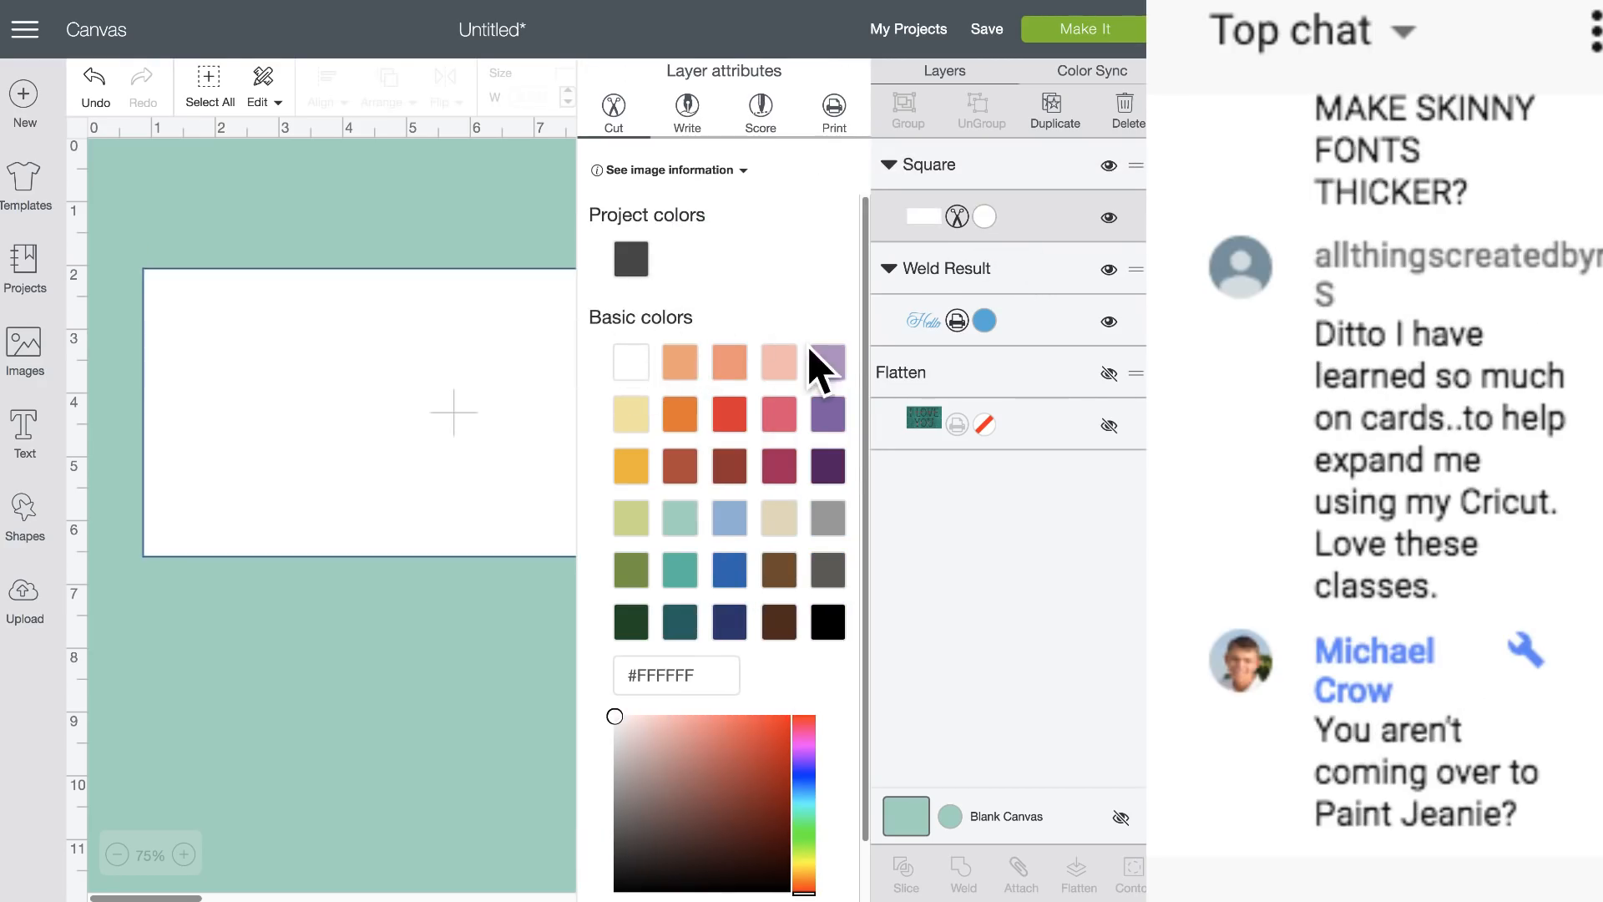
pyautogui.click(785, 368)
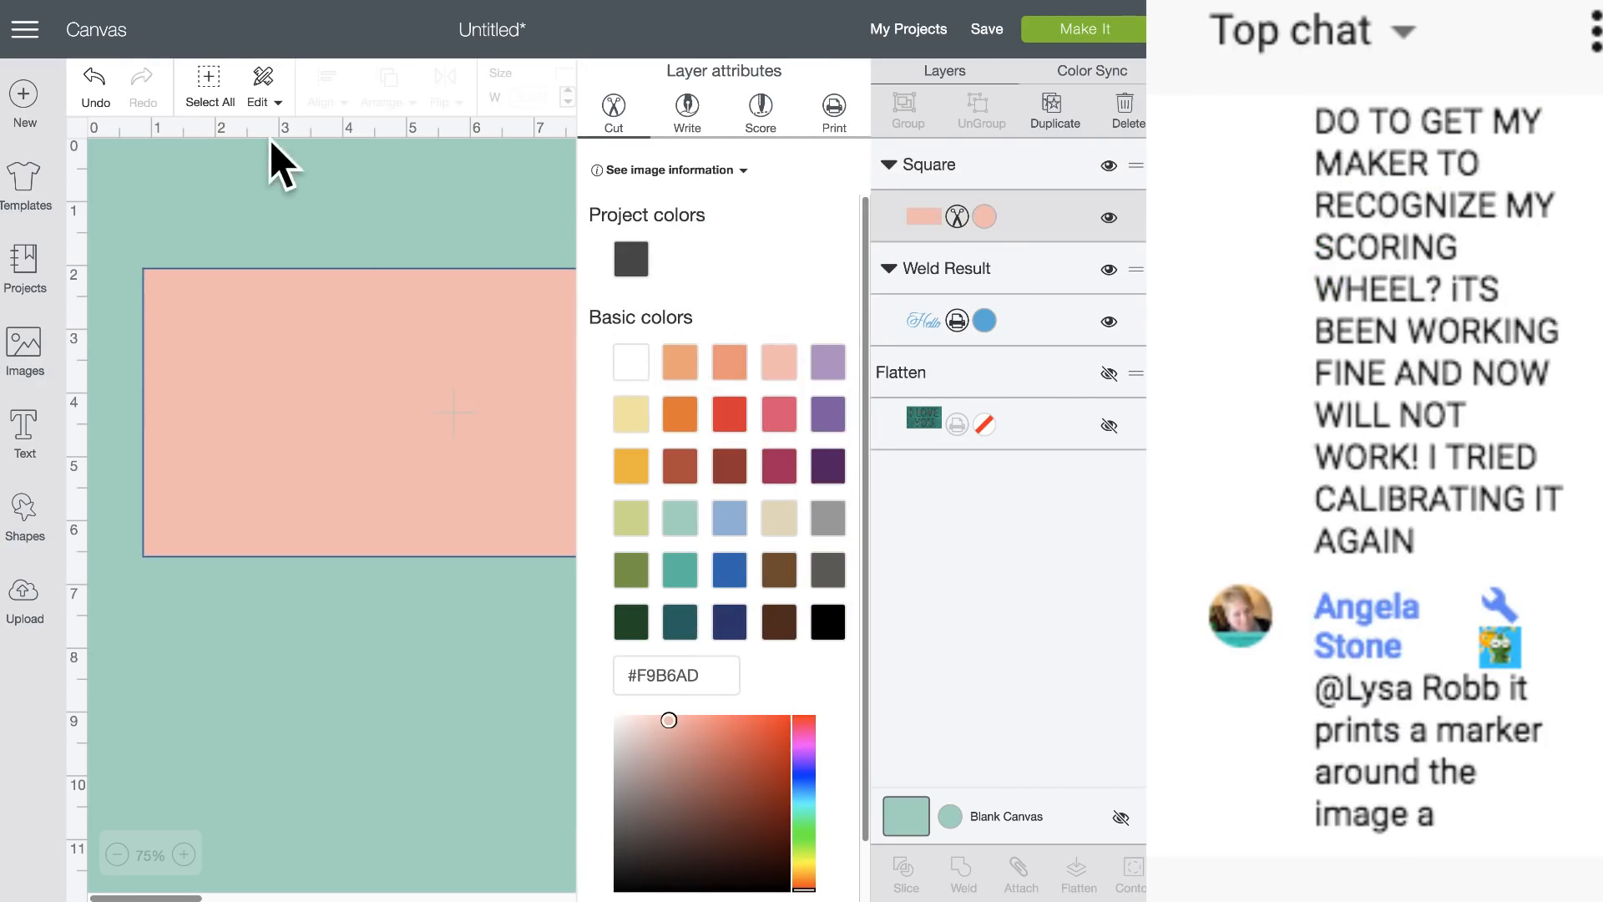
# Send the pink rectangle to the back of the layer order, behind "Hello".
pyautogui.click(311, 358)
pyautogui.click(389, 96)
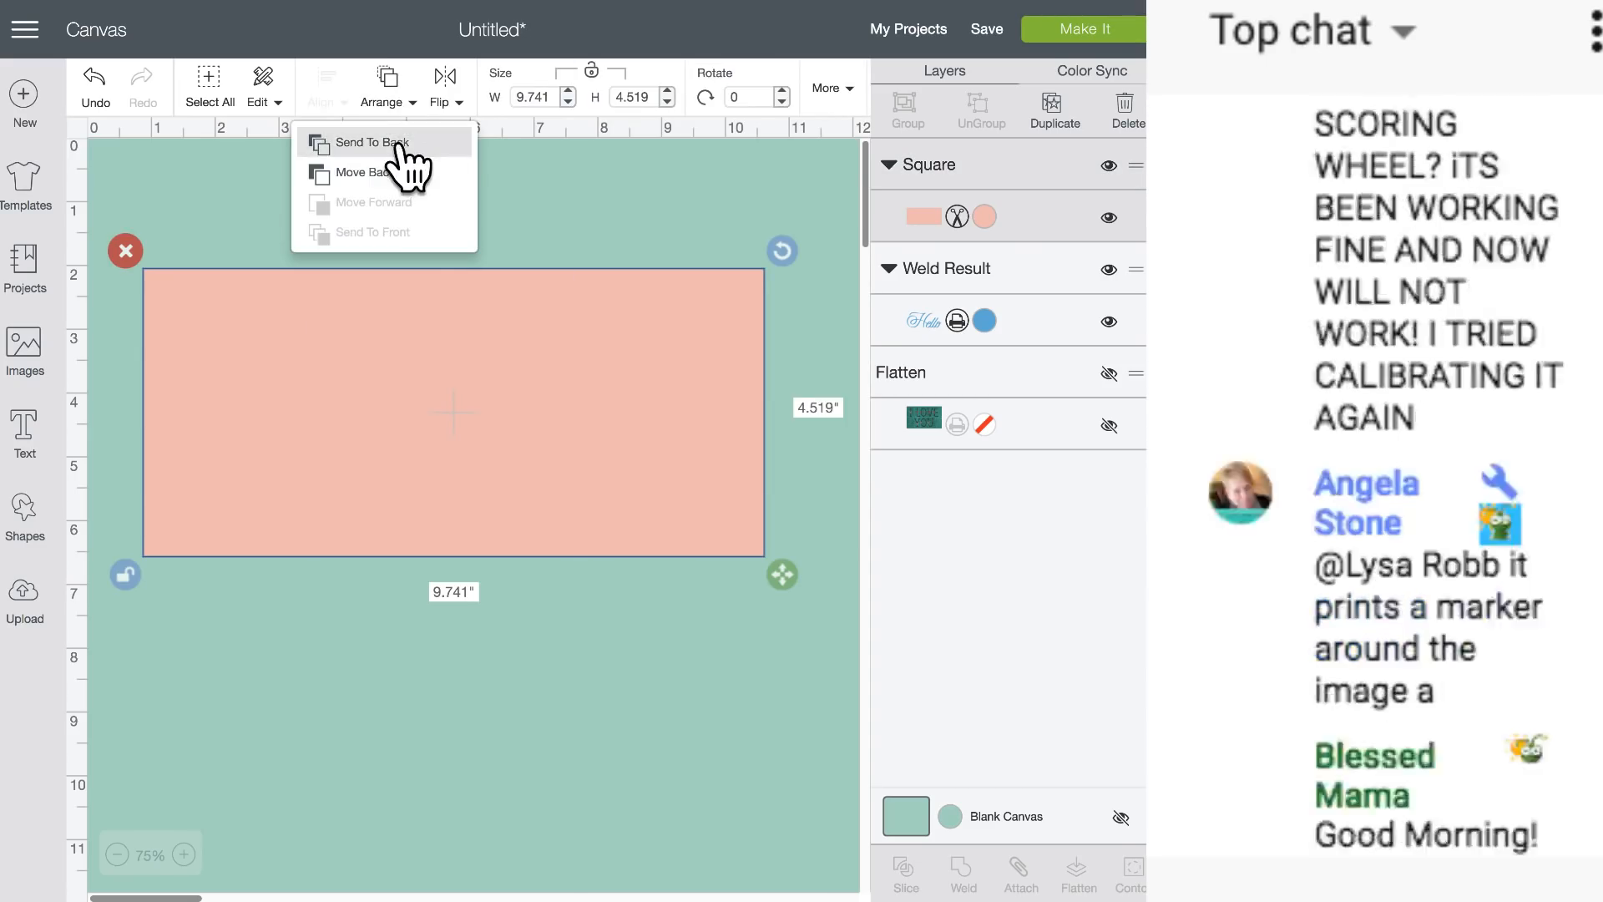
pyautogui.click(375, 142)
# Center "Hello" on the pink rectangle and flatten the two into one printable image.
pyautogui.moveTo(262, 175); pyautogui.dragTo(687, 572)
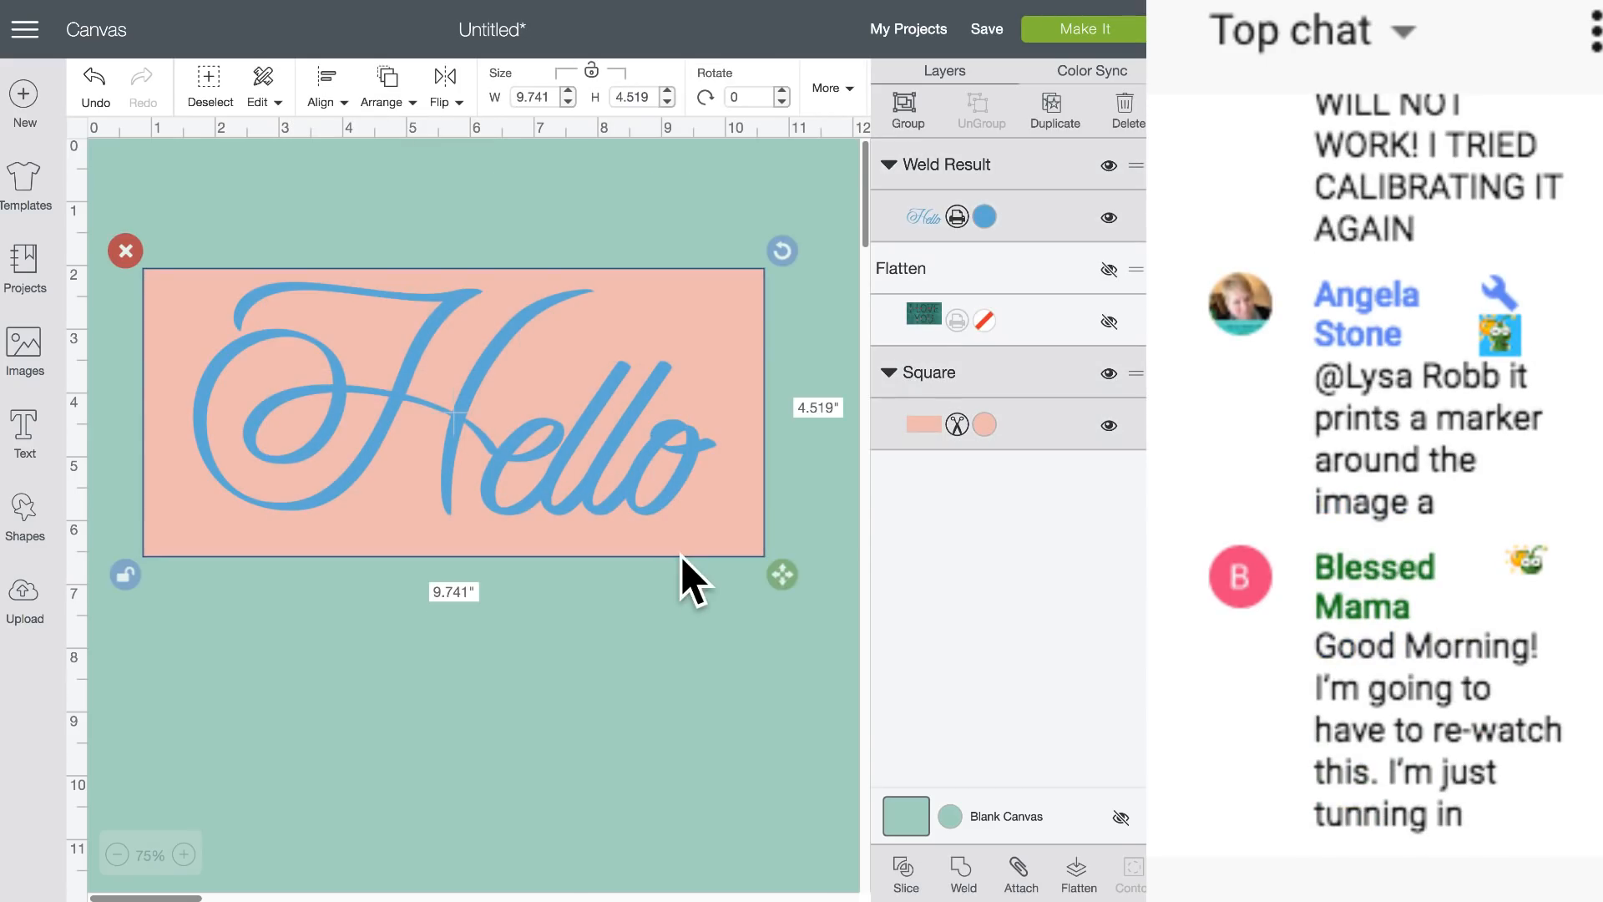
pyautogui.click(325, 92)
pyautogui.click(349, 349)
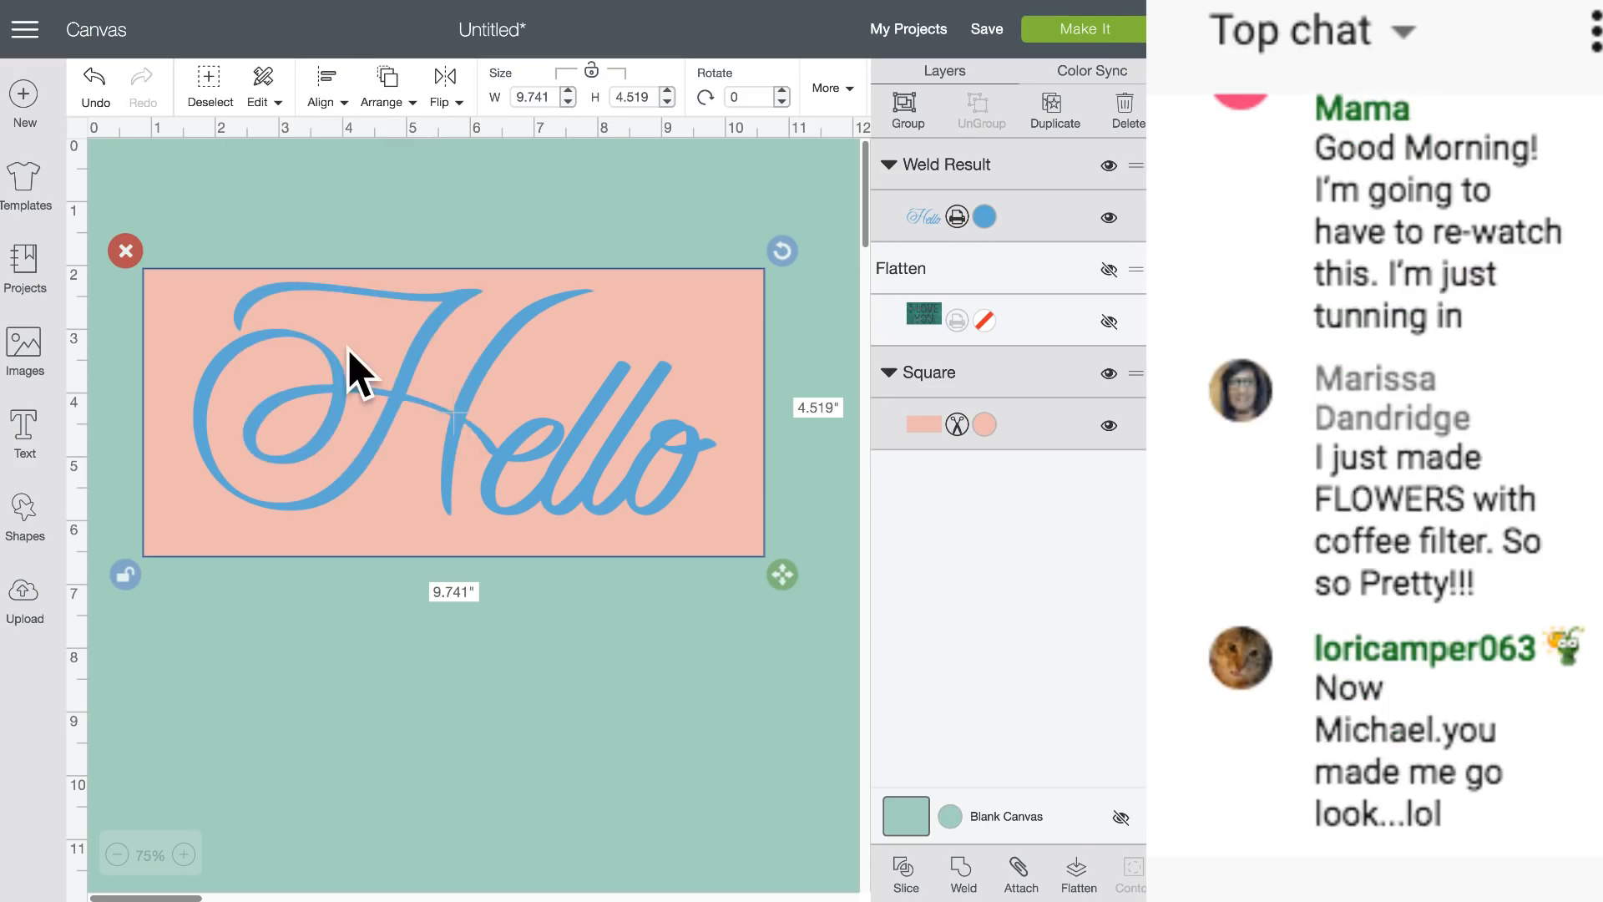
pyautogui.click(1077, 872)
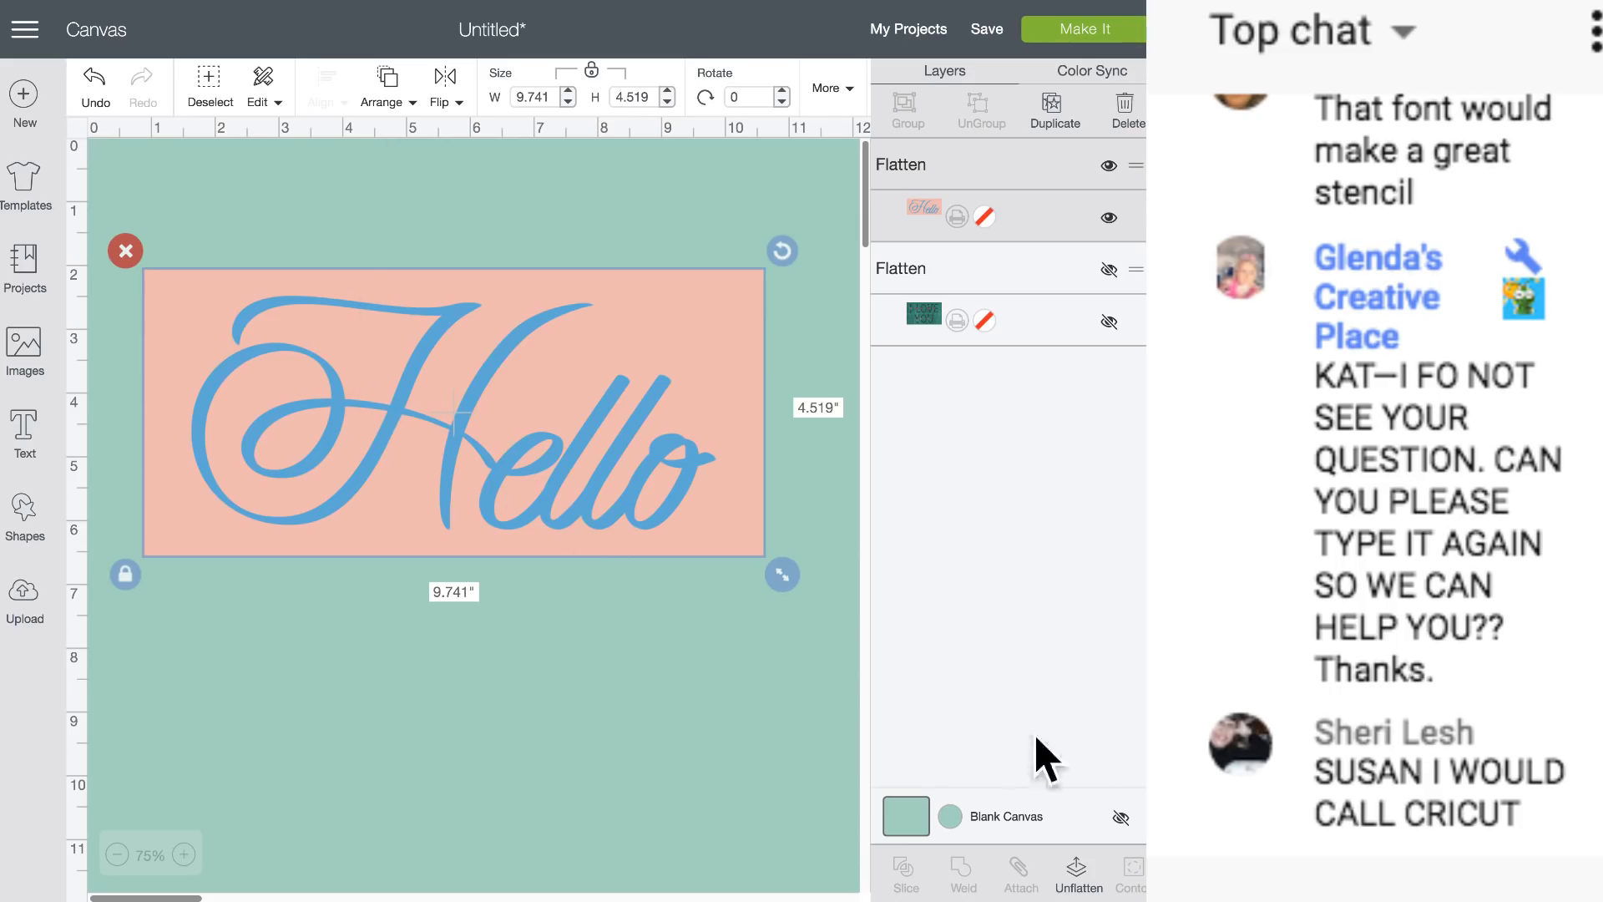
# Reposition the flattened "Hello" image slightly lower on the canvas as a single piece.
pyautogui.click(369, 257)
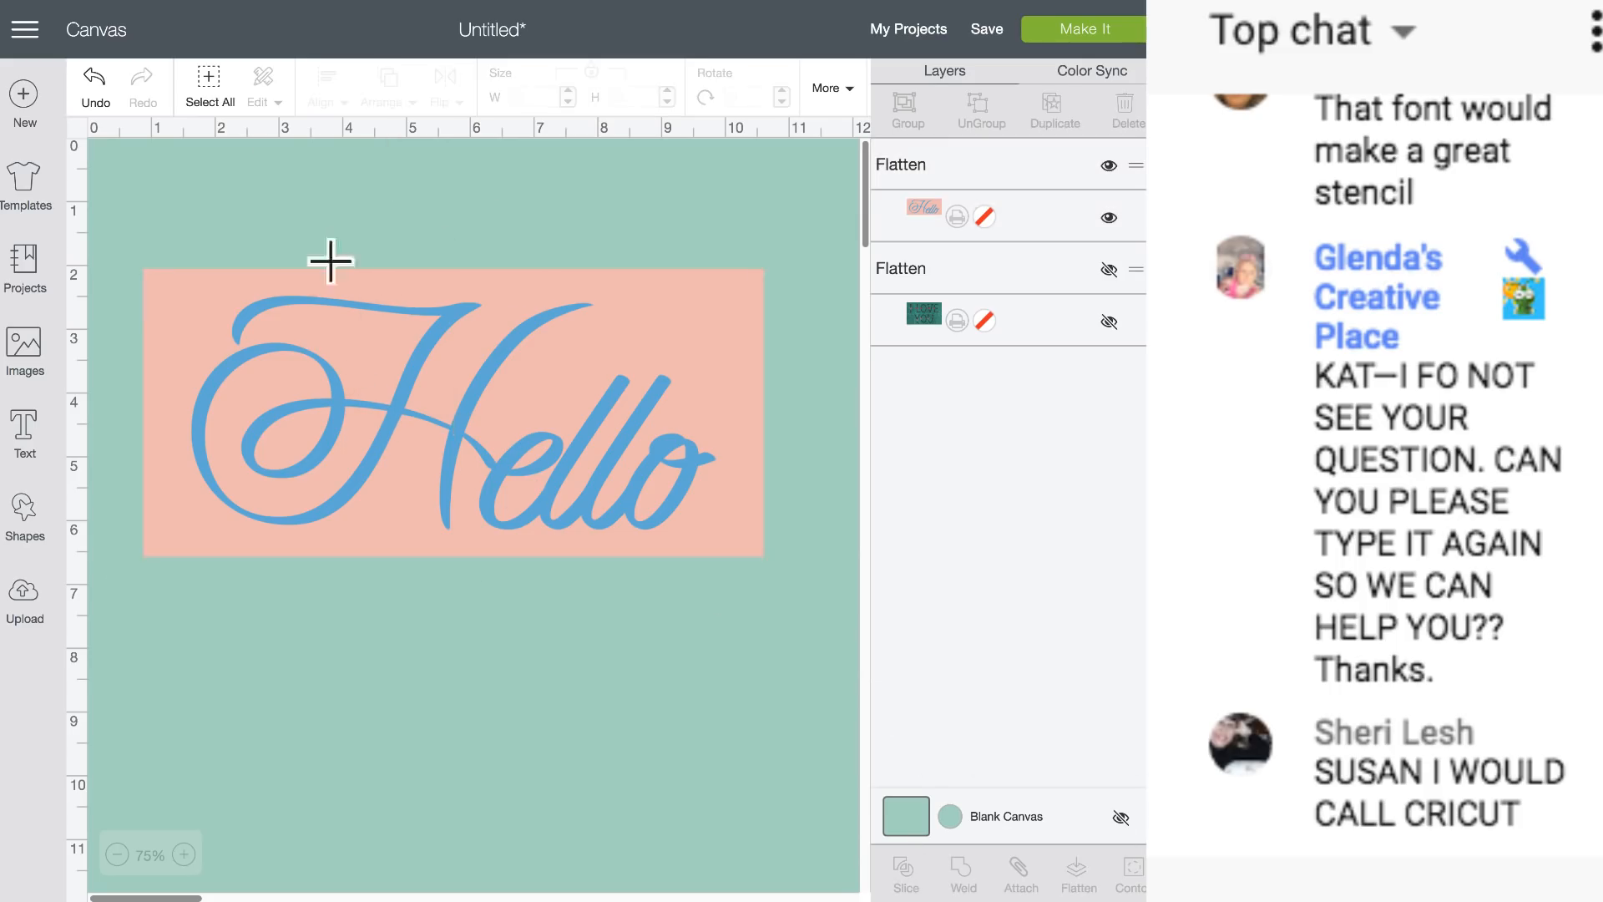
pyautogui.moveTo(292, 227); pyautogui.dragTo(534, 405)
pyautogui.moveTo(436, 321); pyautogui.dragTo(439, 340)
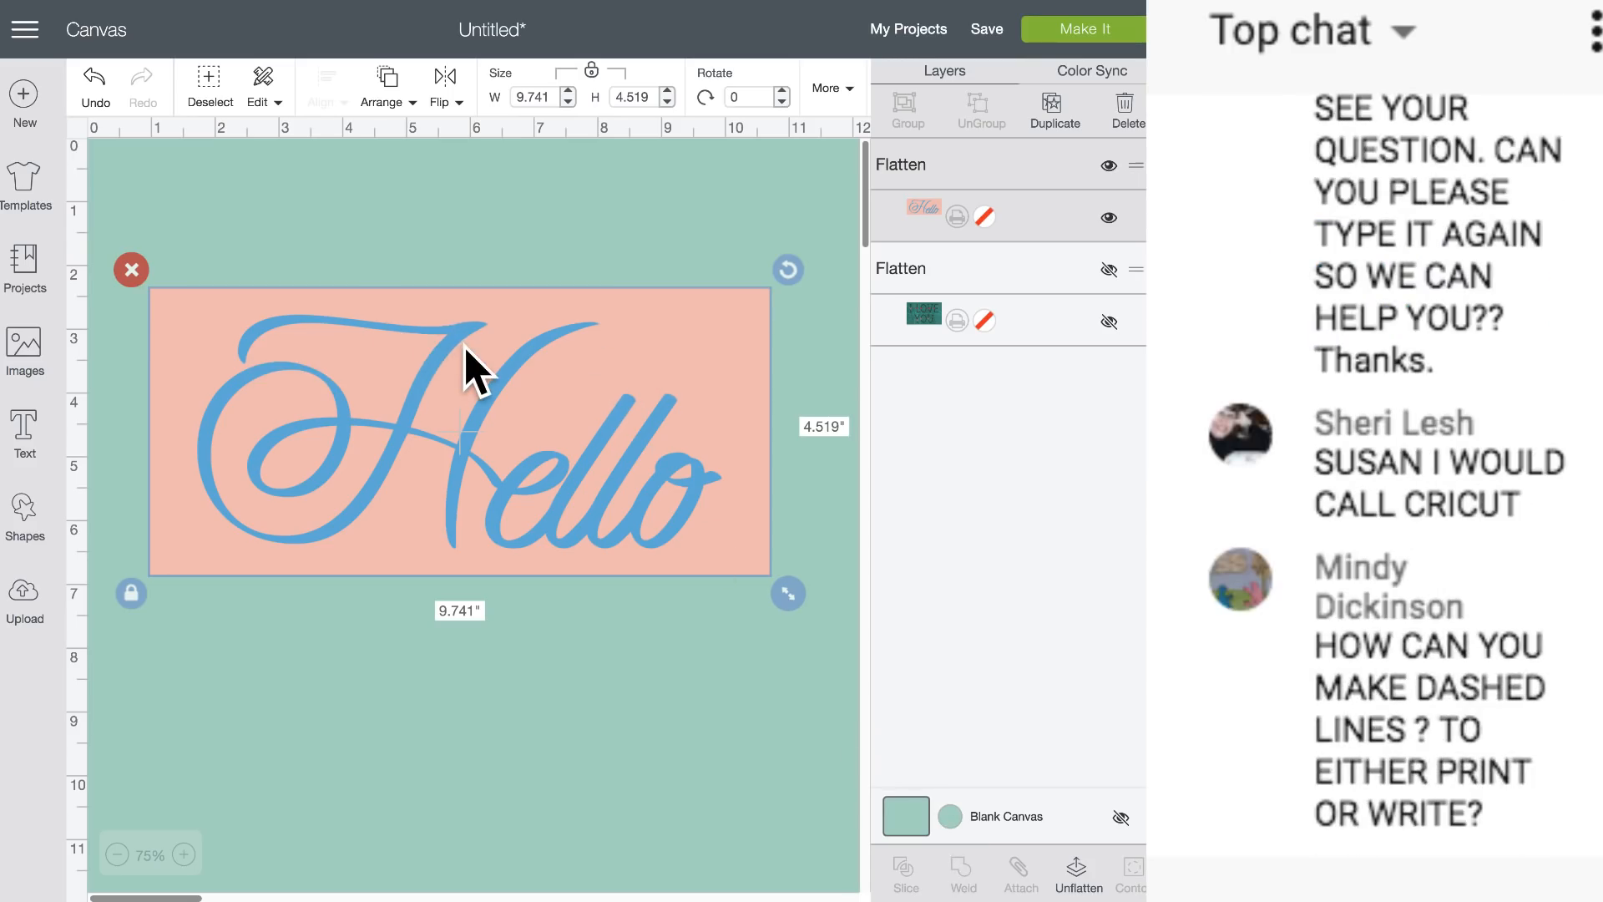
pyautogui.moveTo(472, 372); pyautogui.dragTo(477, 385)
# Insert a star, place it at the upper right of the flattened "Hello" image, and move the image down beneath it.
pyautogui.click(18, 526)
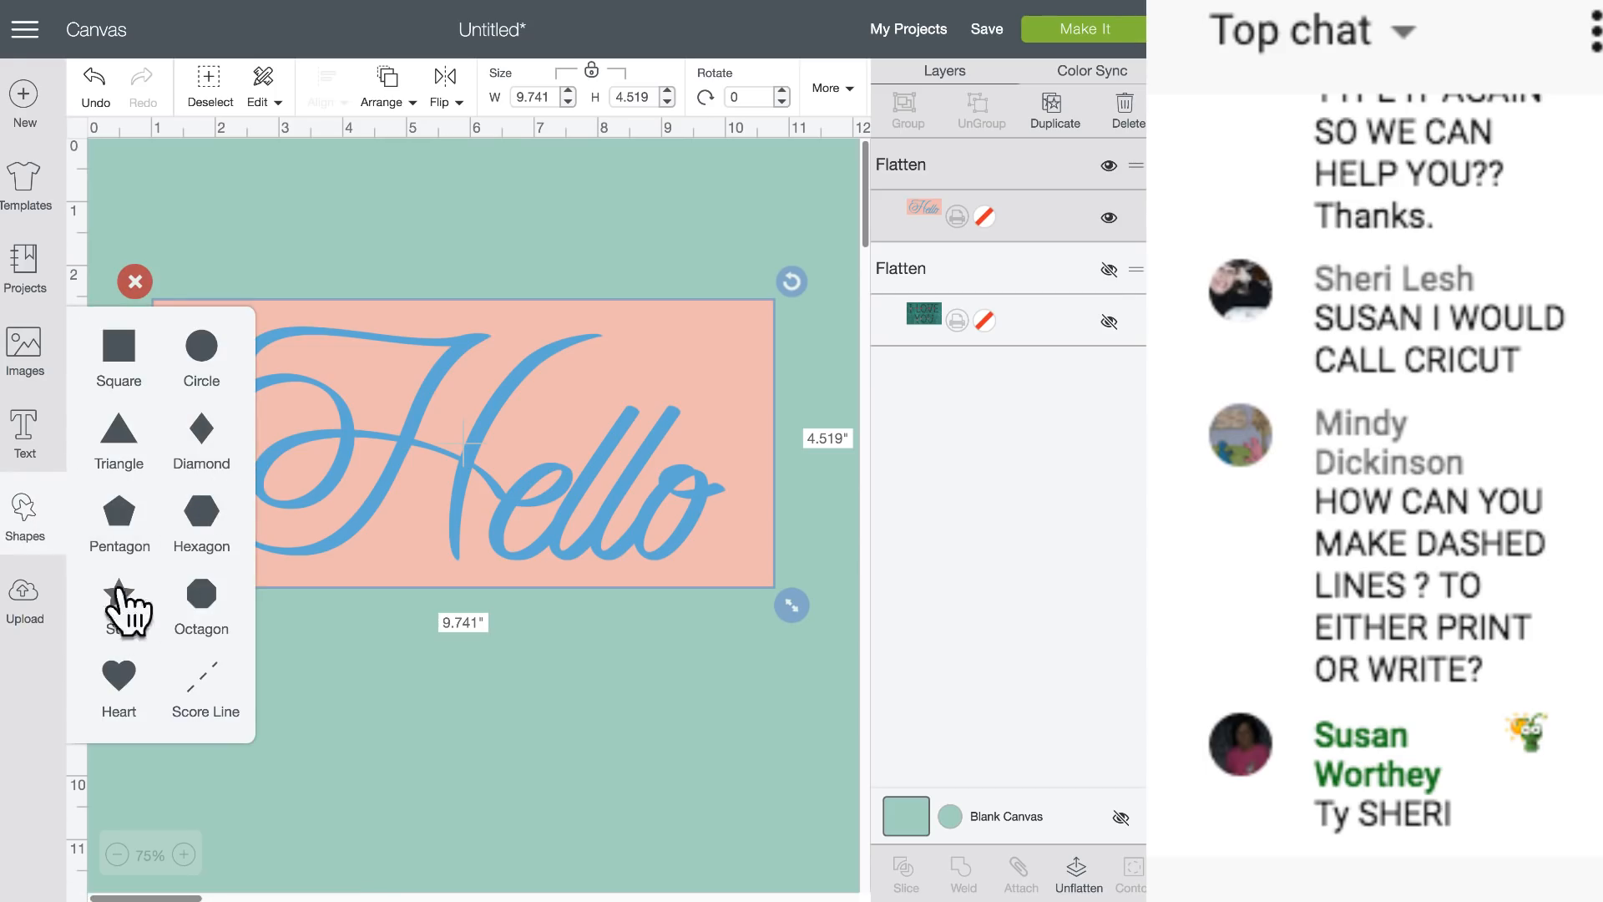
pyautogui.click(118, 622)
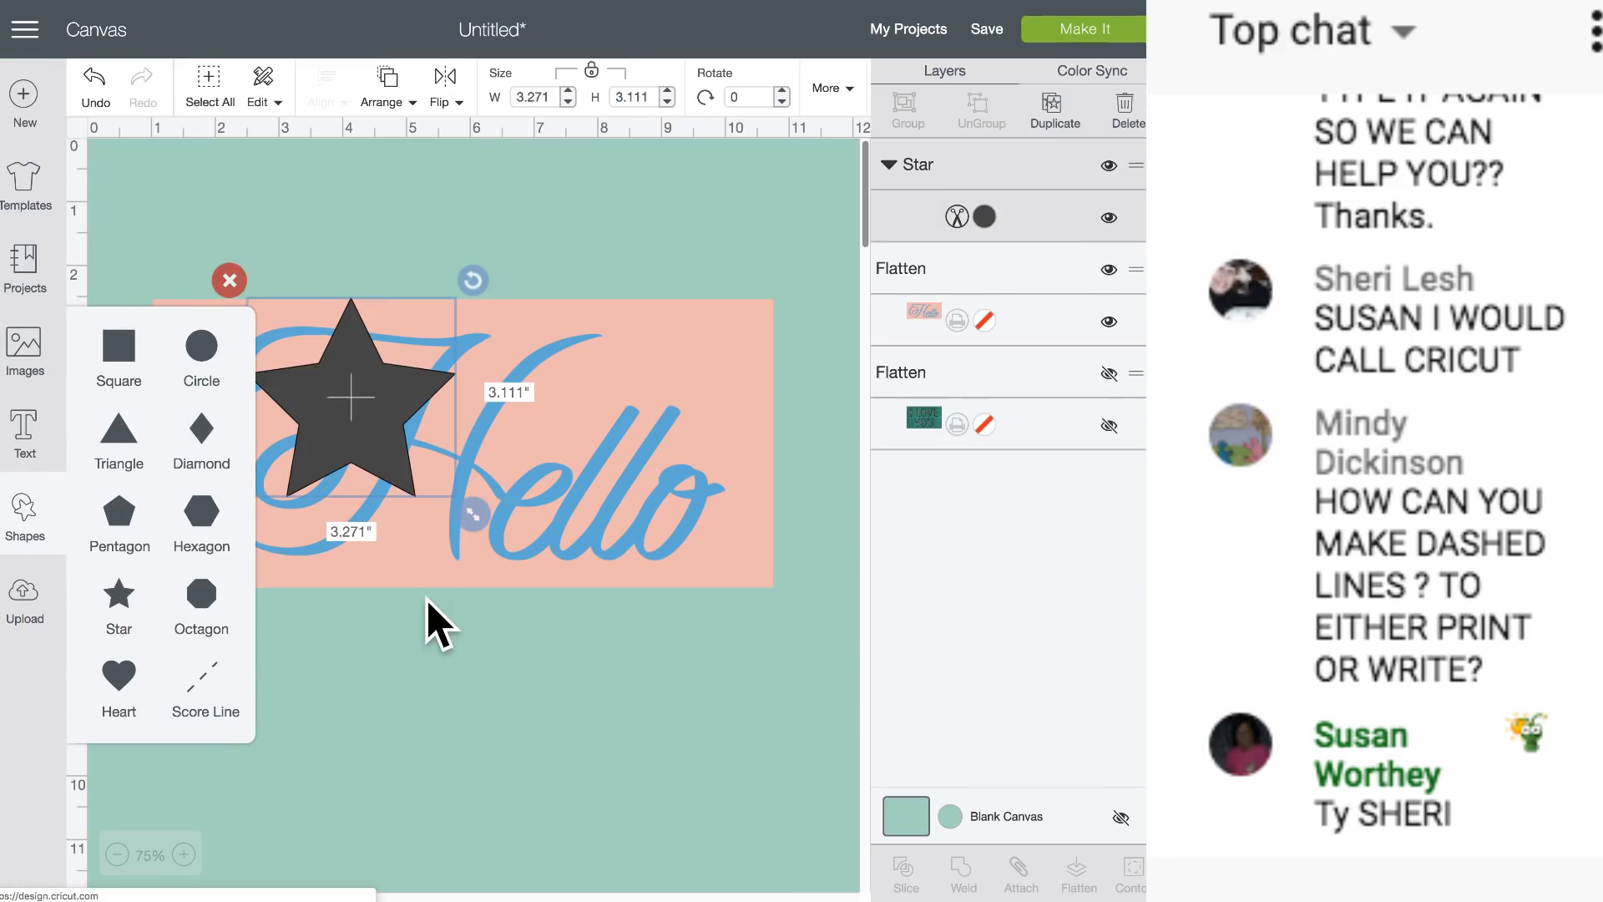
pyautogui.moveTo(359, 418); pyautogui.dragTo(660, 309)
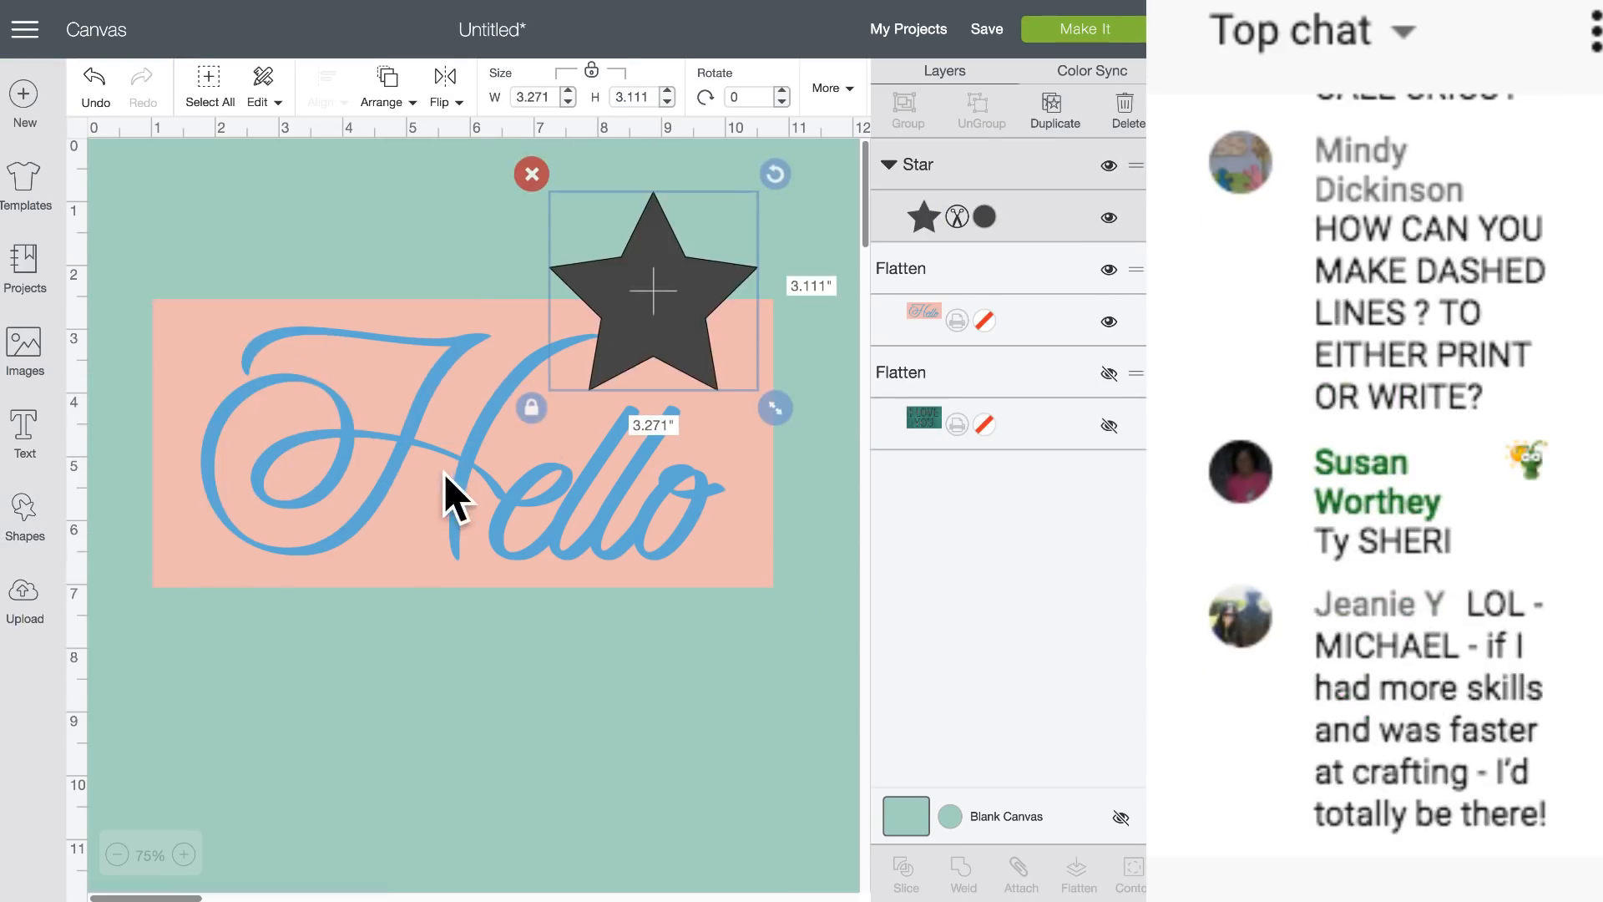
pyautogui.moveTo(448, 475); pyautogui.dragTo(434, 550)
pyautogui.moveTo(632, 274)
pyautogui.mouseDown()
pyautogui.moveTo(634, 291)
pyautogui.moveTo(634, 269)
pyautogui.mouseUp()
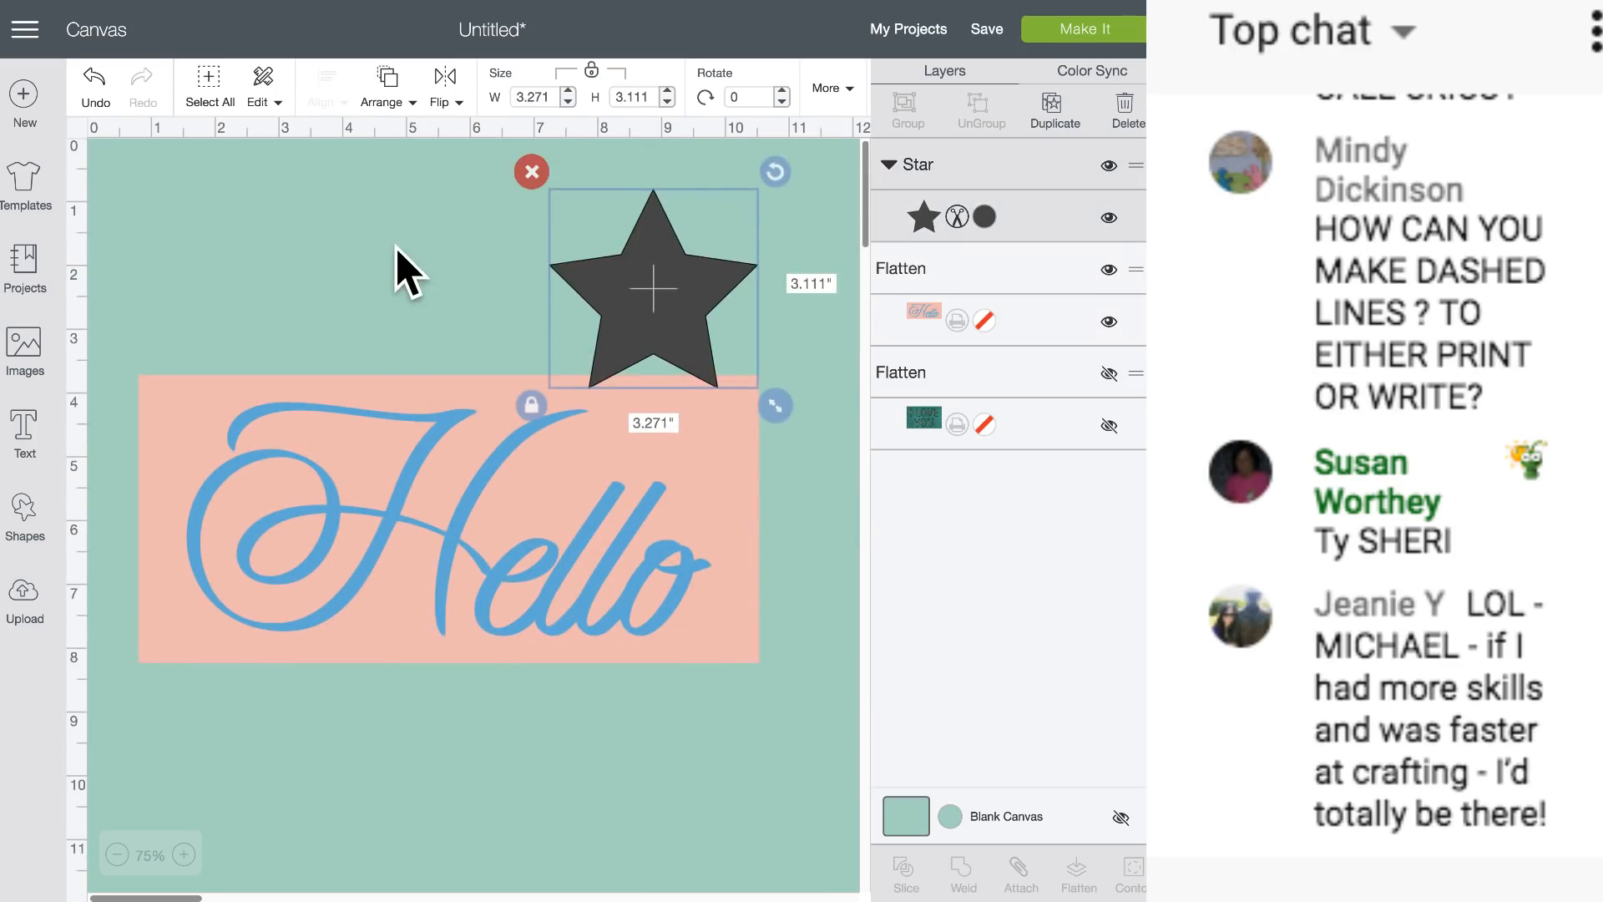
# Unflatten the "Hello" image, move the pink rectangle to the bottom of the canvas, and overlap "Hello" with the star.
pyautogui.moveTo(396, 238); pyautogui.dragTo(716, 450)
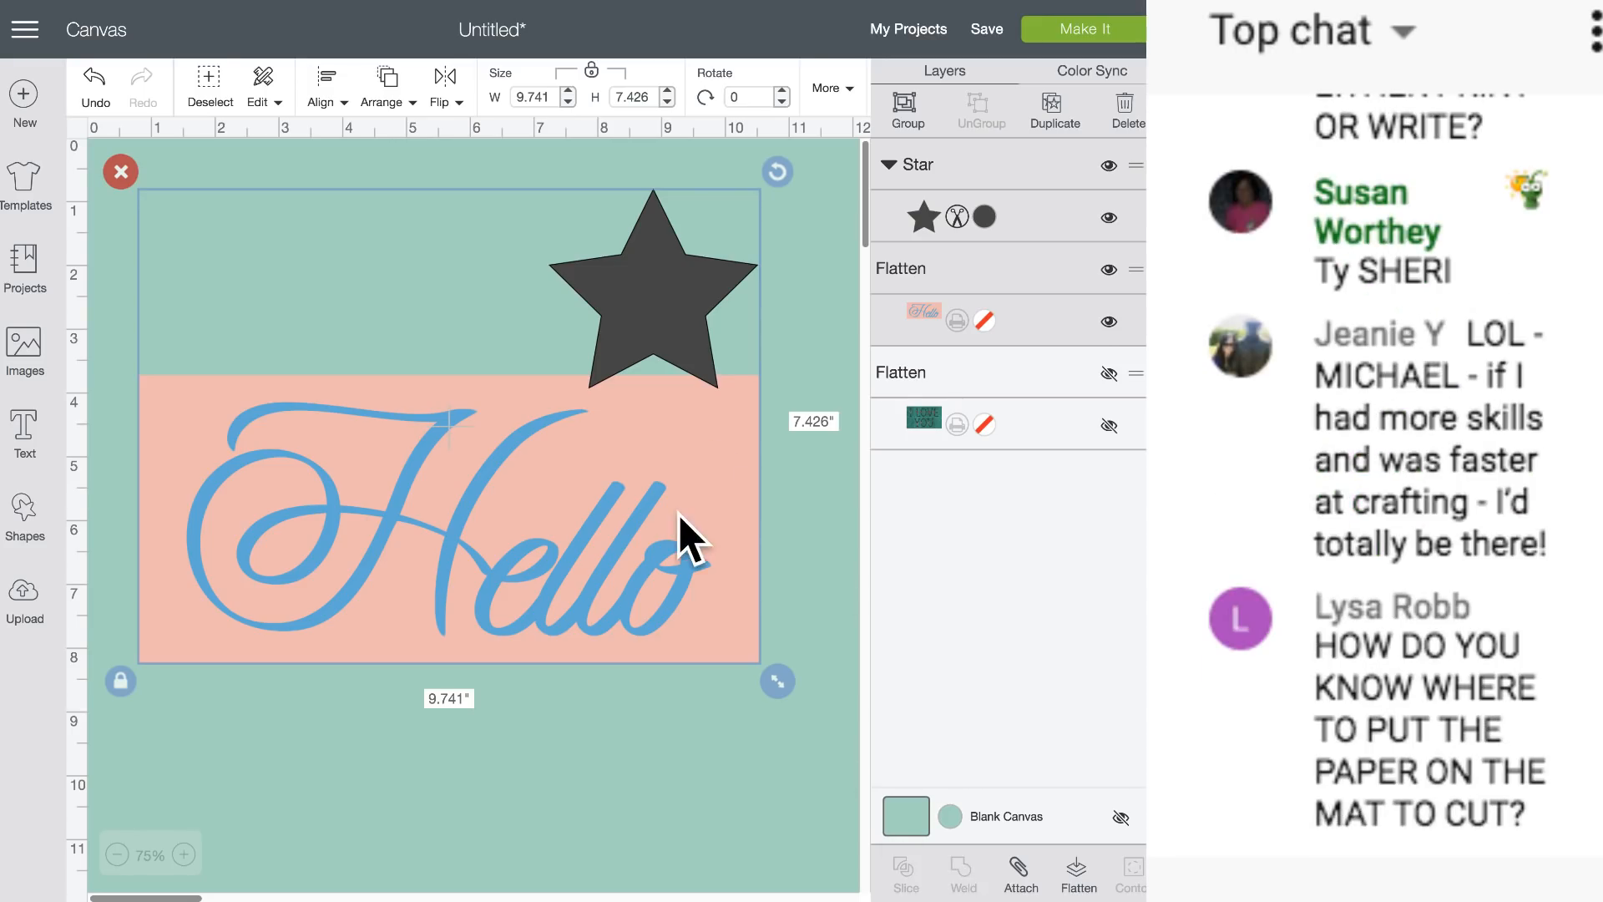
pyautogui.click(680, 805)
pyautogui.click(690, 565)
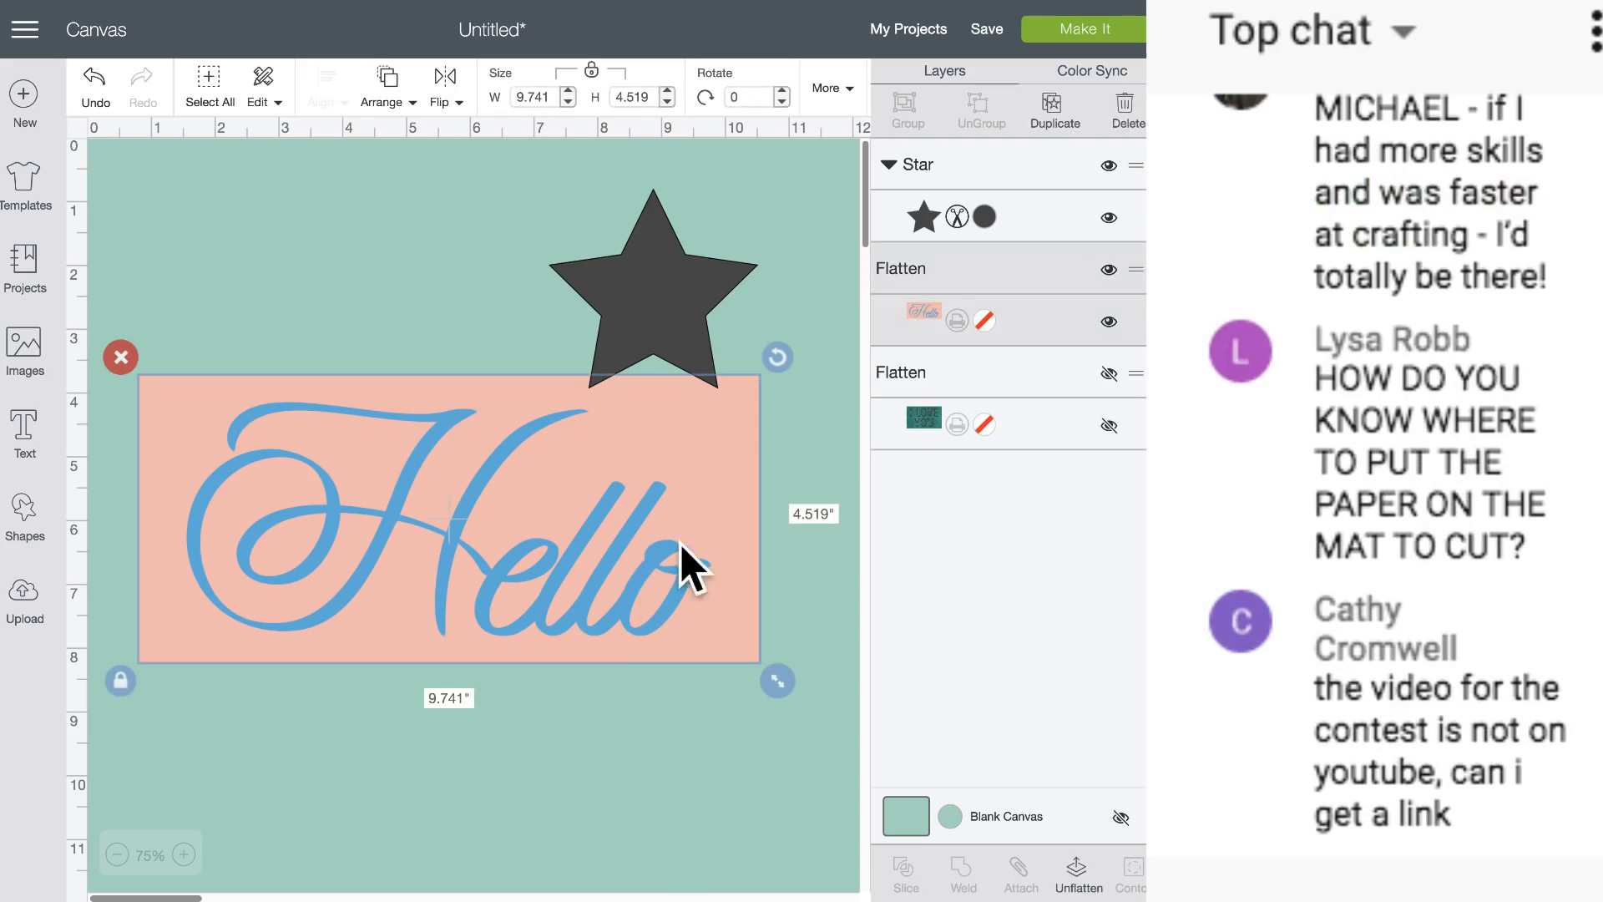
pyautogui.click(1085, 881)
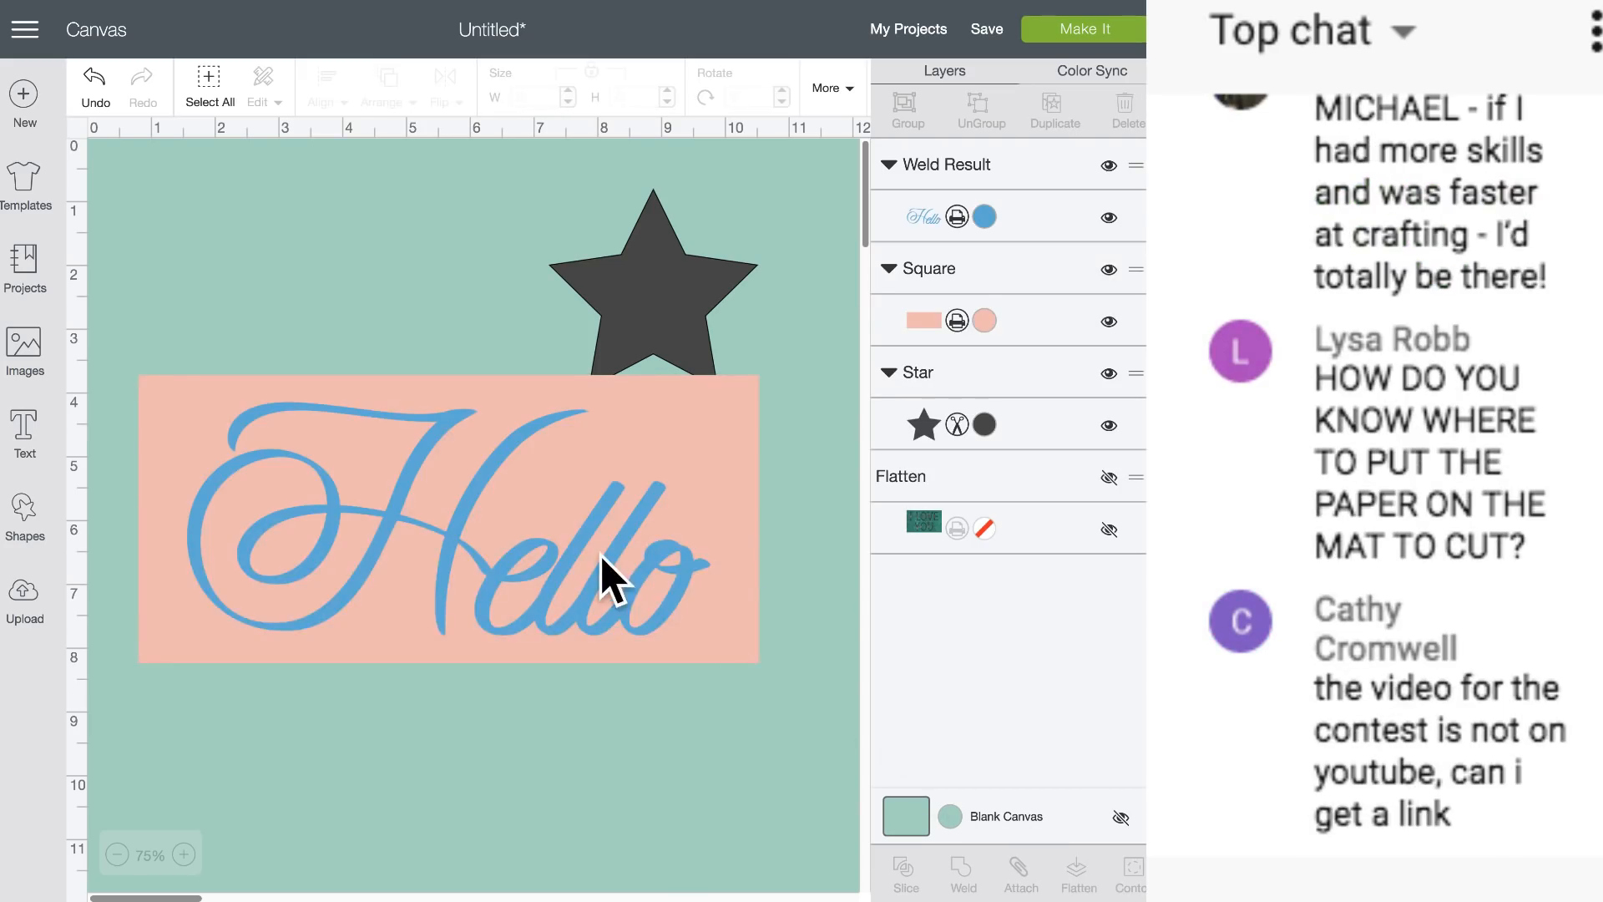
pyautogui.moveTo(608, 573); pyautogui.dragTo(617, 728)
pyautogui.moveTo(551, 585); pyautogui.dragTo(501, 408)
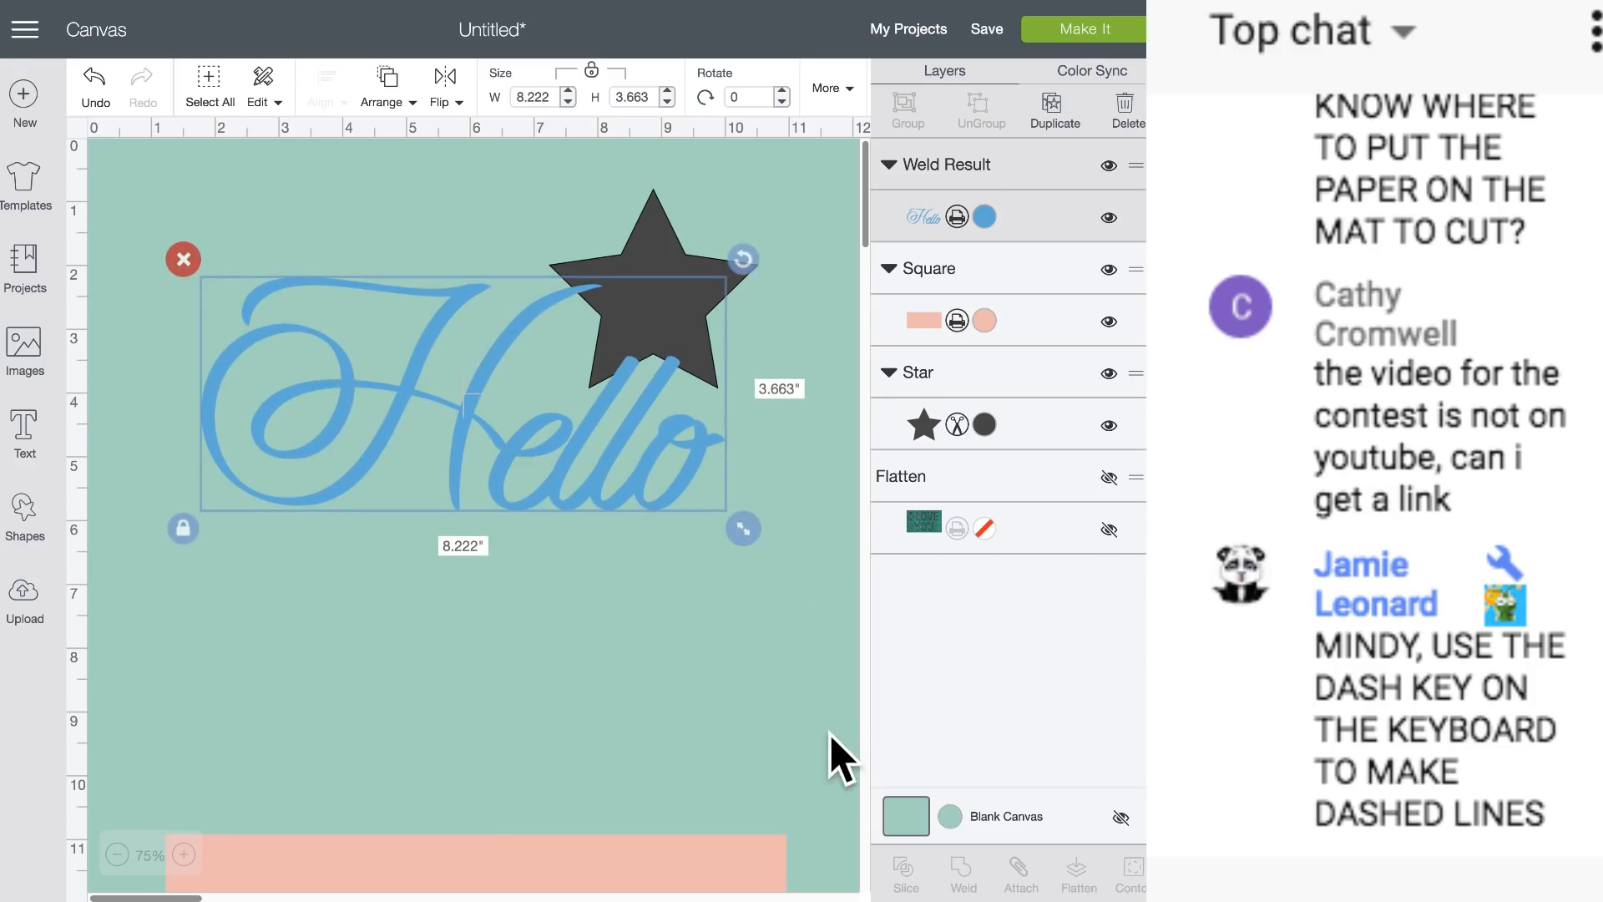
# Weld "Hello" and the star into one shape, and reposition it and the pink rectangle below it.
pyautogui.moveTo(821, 566); pyautogui.dragTo(675, 307)
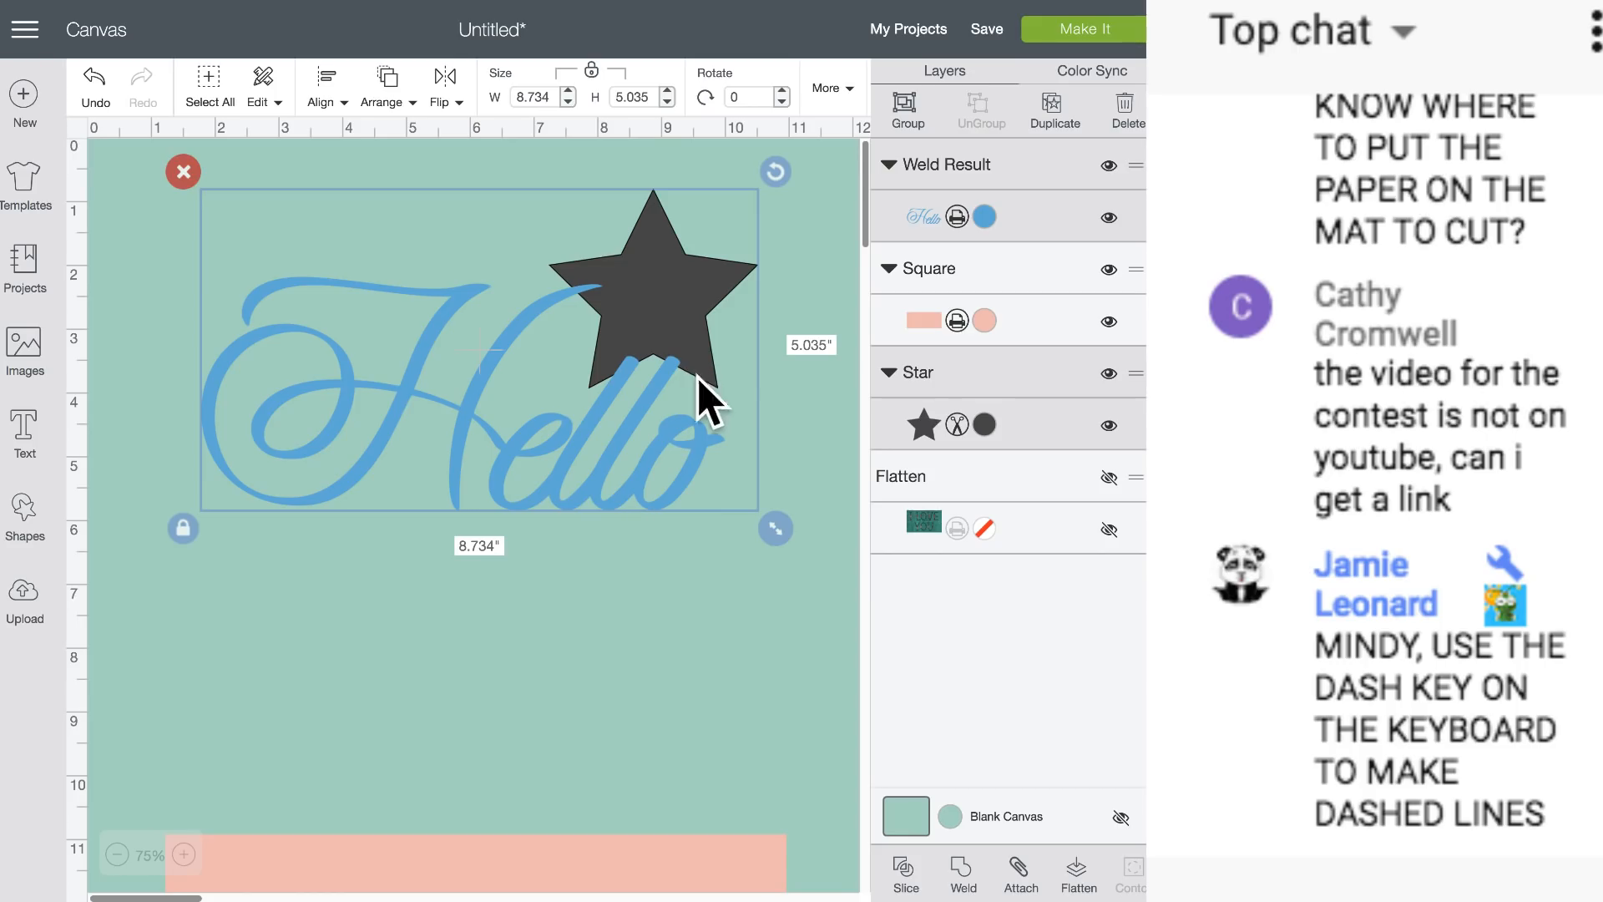
pyautogui.click(960, 872)
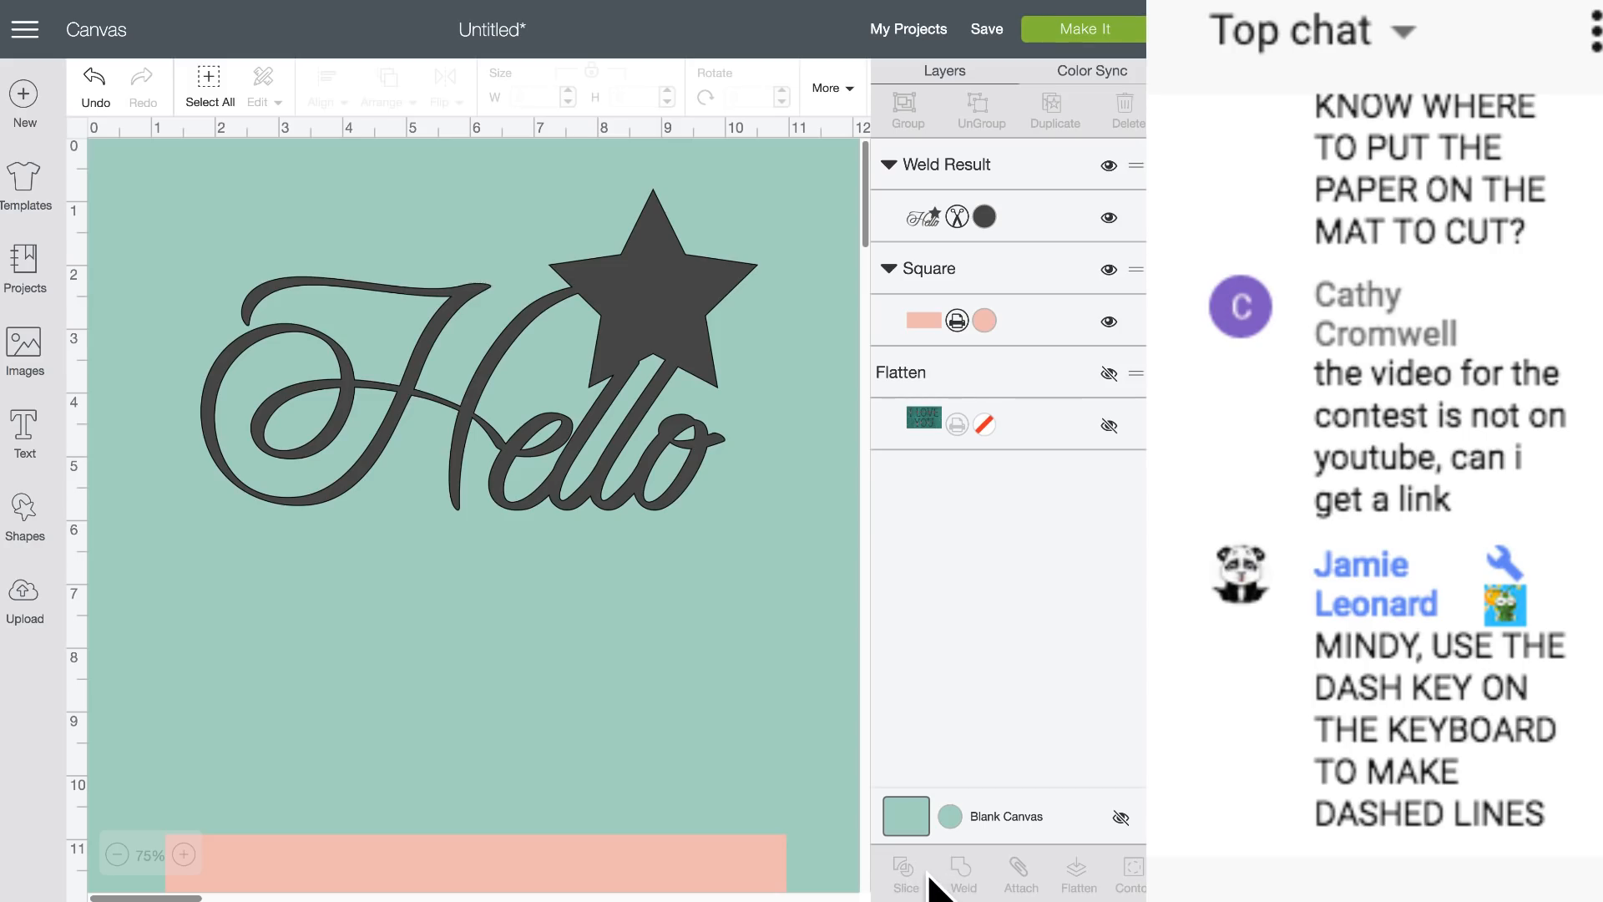
pyautogui.moveTo(649, 346)
pyautogui.mouseDown()
pyautogui.moveTo(638, 363)
pyautogui.moveTo(674, 417)
pyautogui.moveTo(670, 356)
pyautogui.mouseUp()
pyautogui.moveTo(644, 877); pyautogui.dragTo(594, 748)
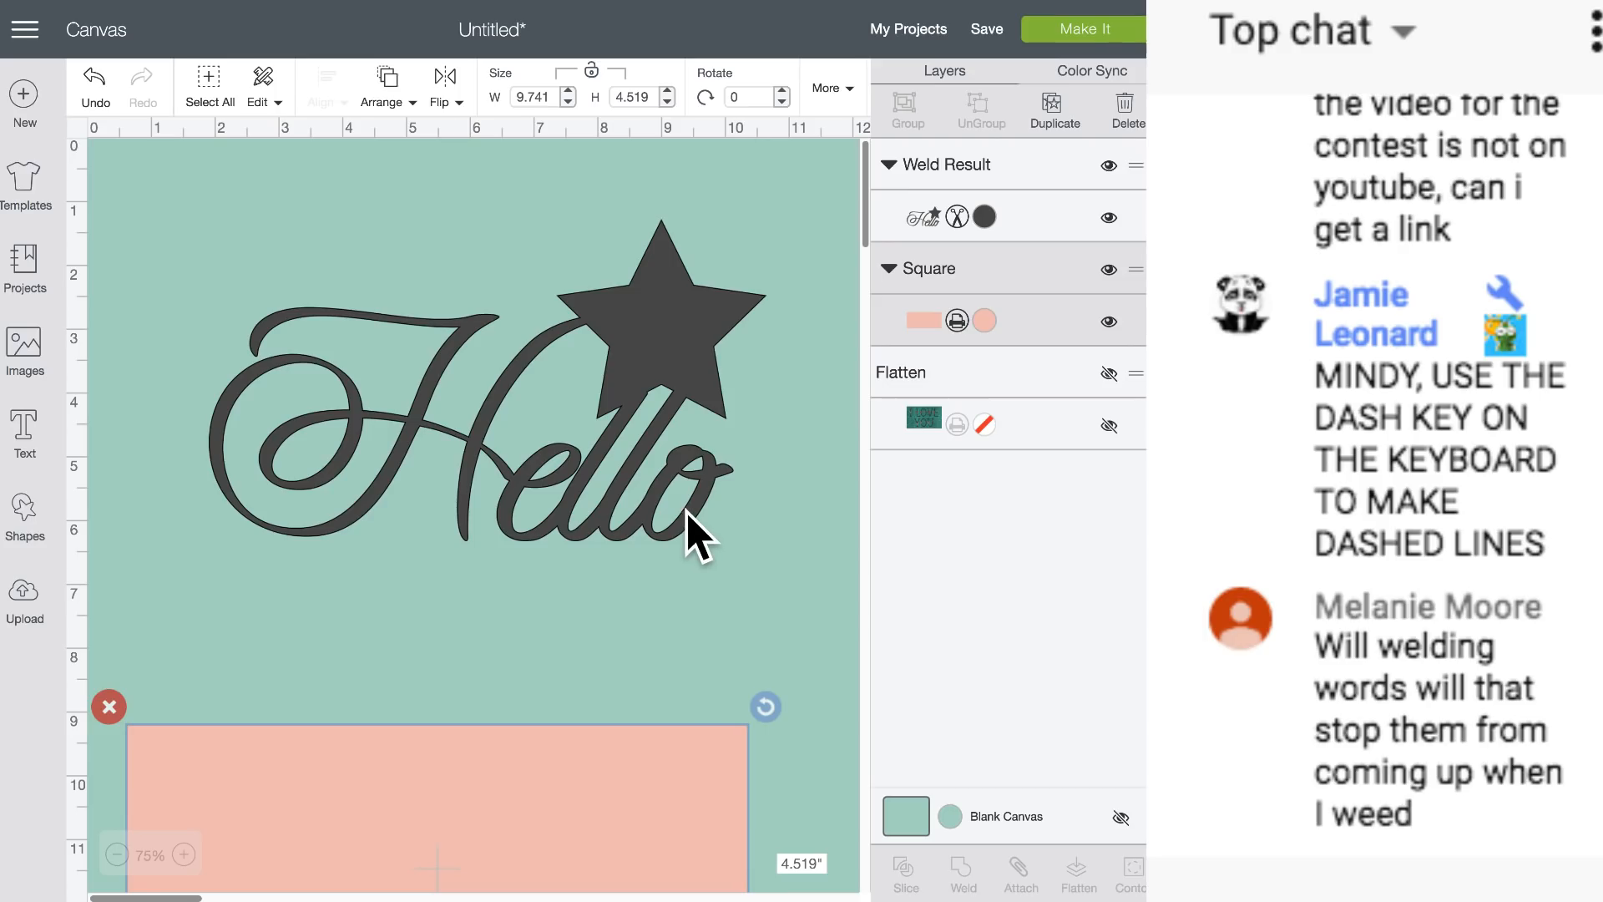
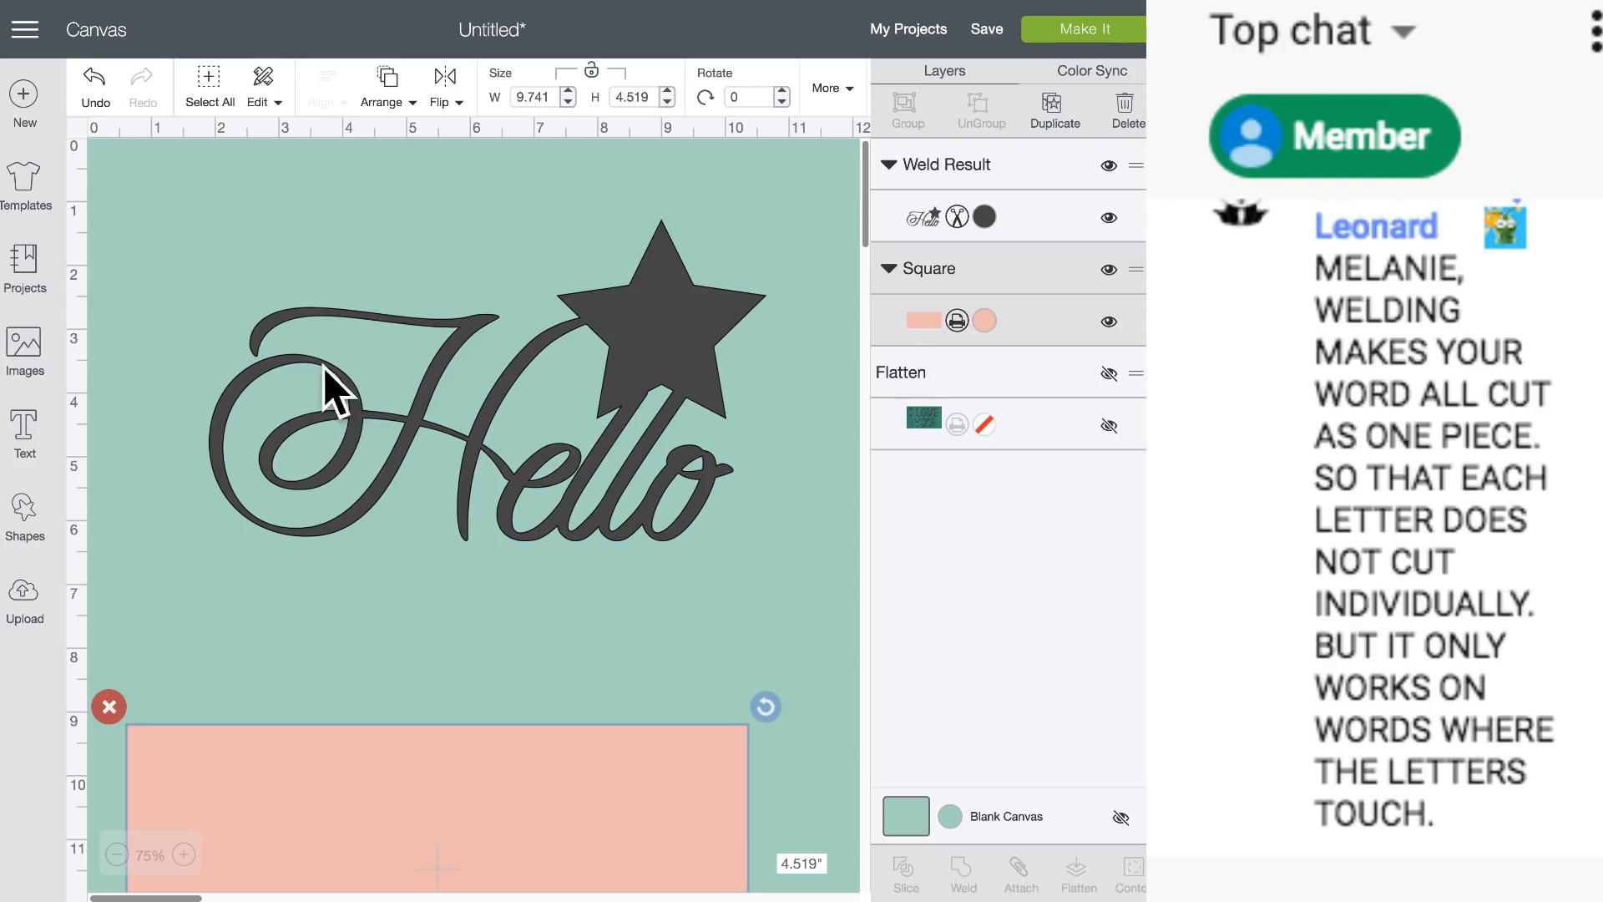
# Clear space by moving the welded "Hello" down over the rectangle, and add the text "hello" in the empty area above.
pyautogui.moveTo(329, 386); pyautogui.dragTo(391, 830)
pyautogui.click(29, 425)
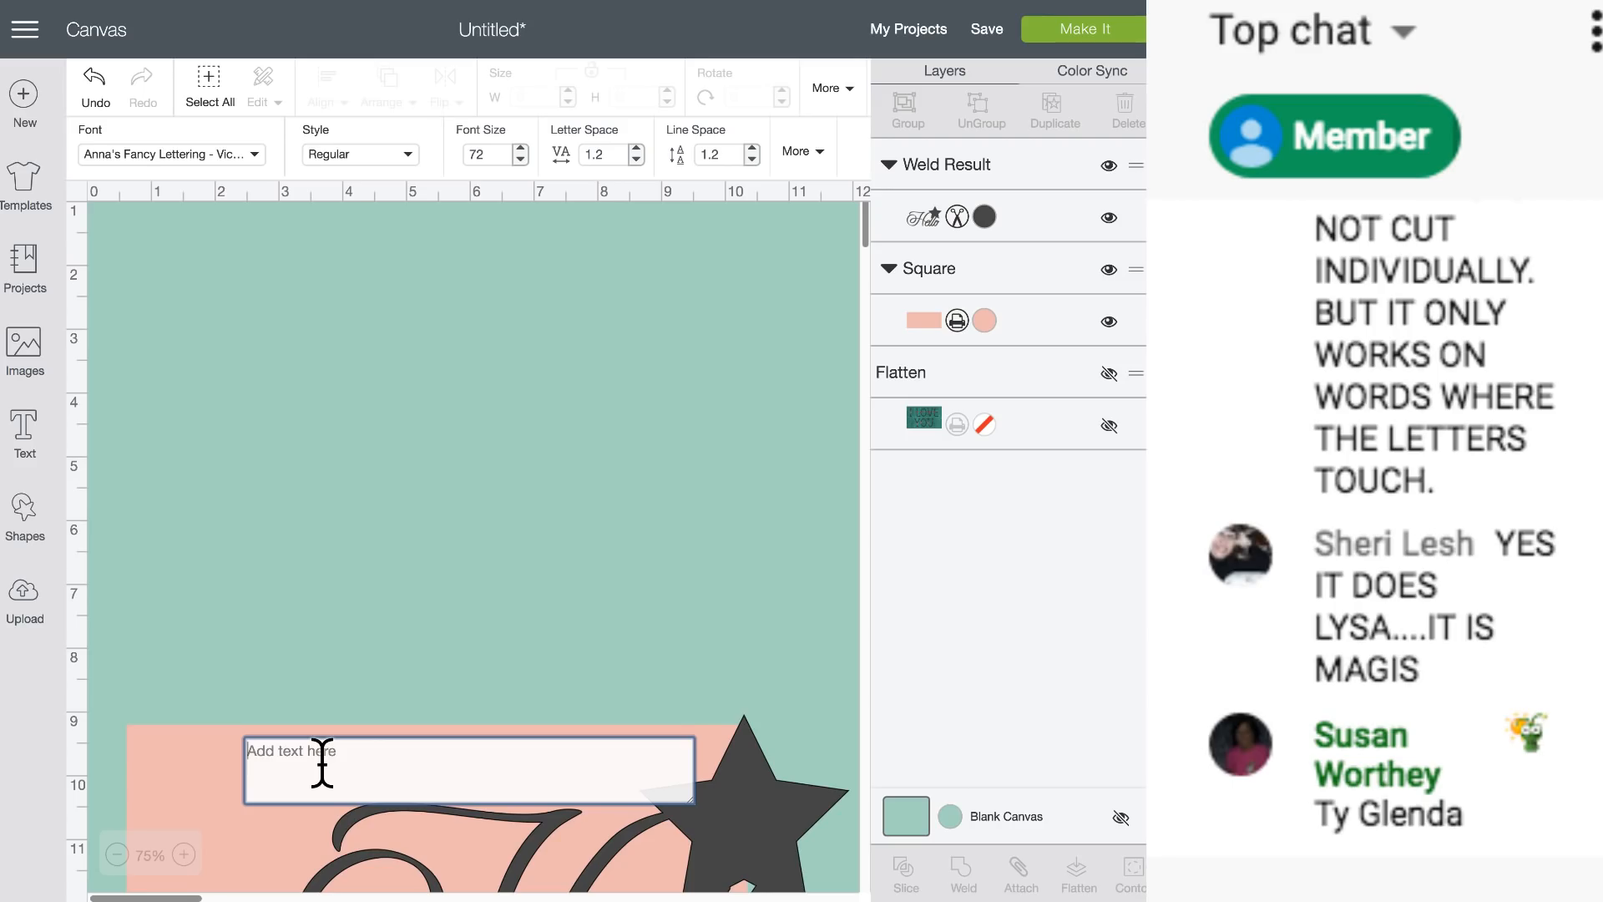
pyautogui.write('hello')
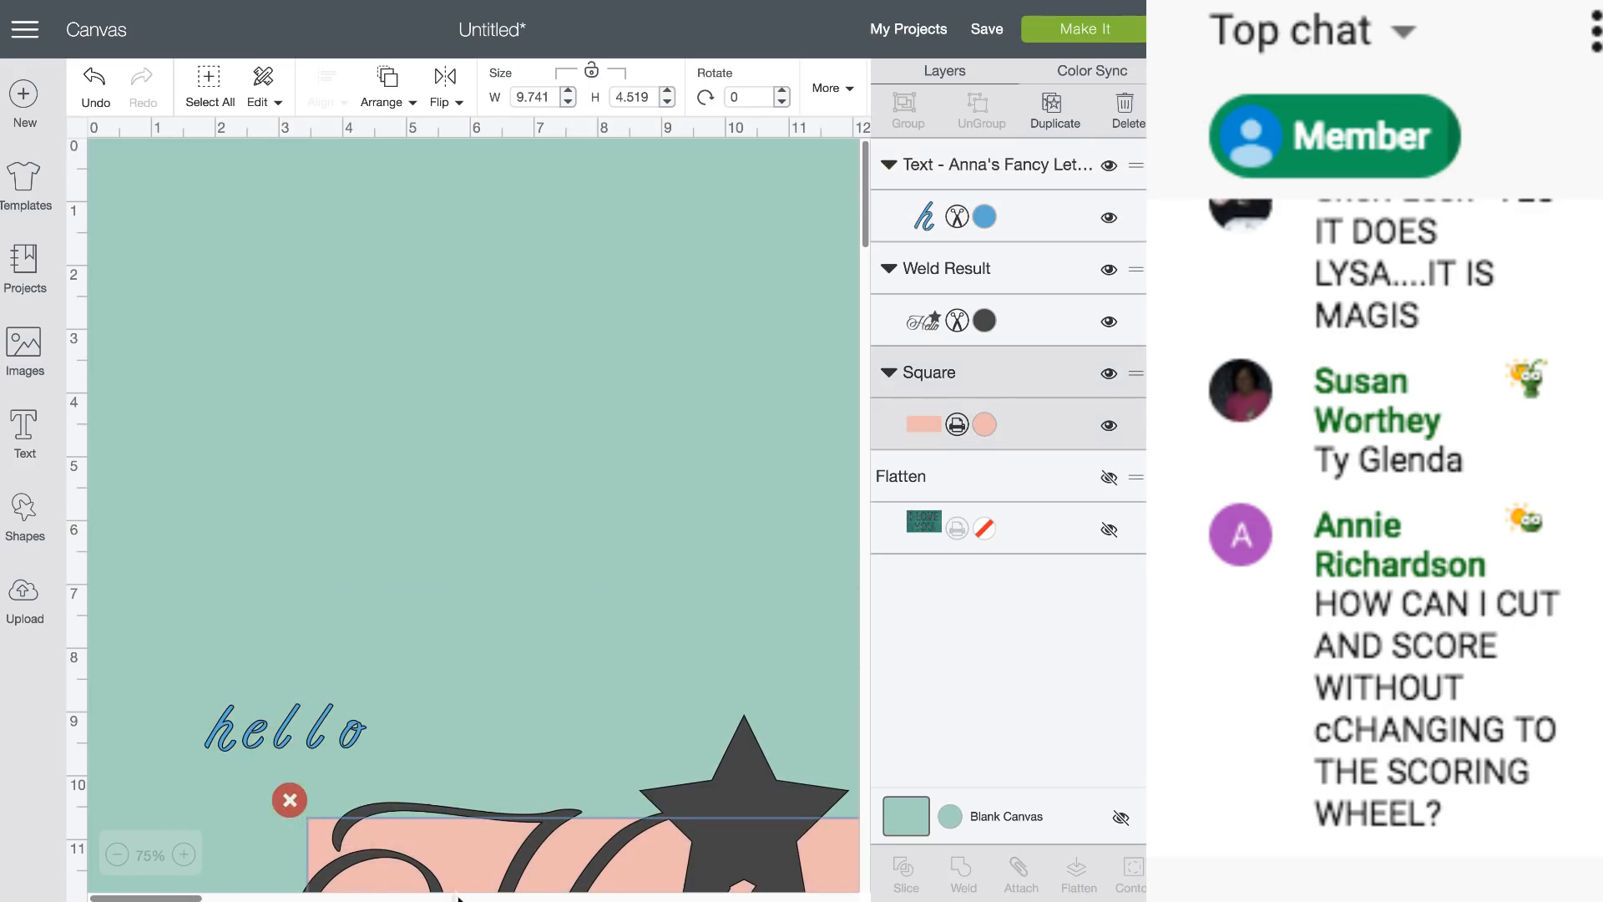
pyautogui.click(329, 735)
pyautogui.moveTo(329, 734); pyautogui.dragTo(330, 576)
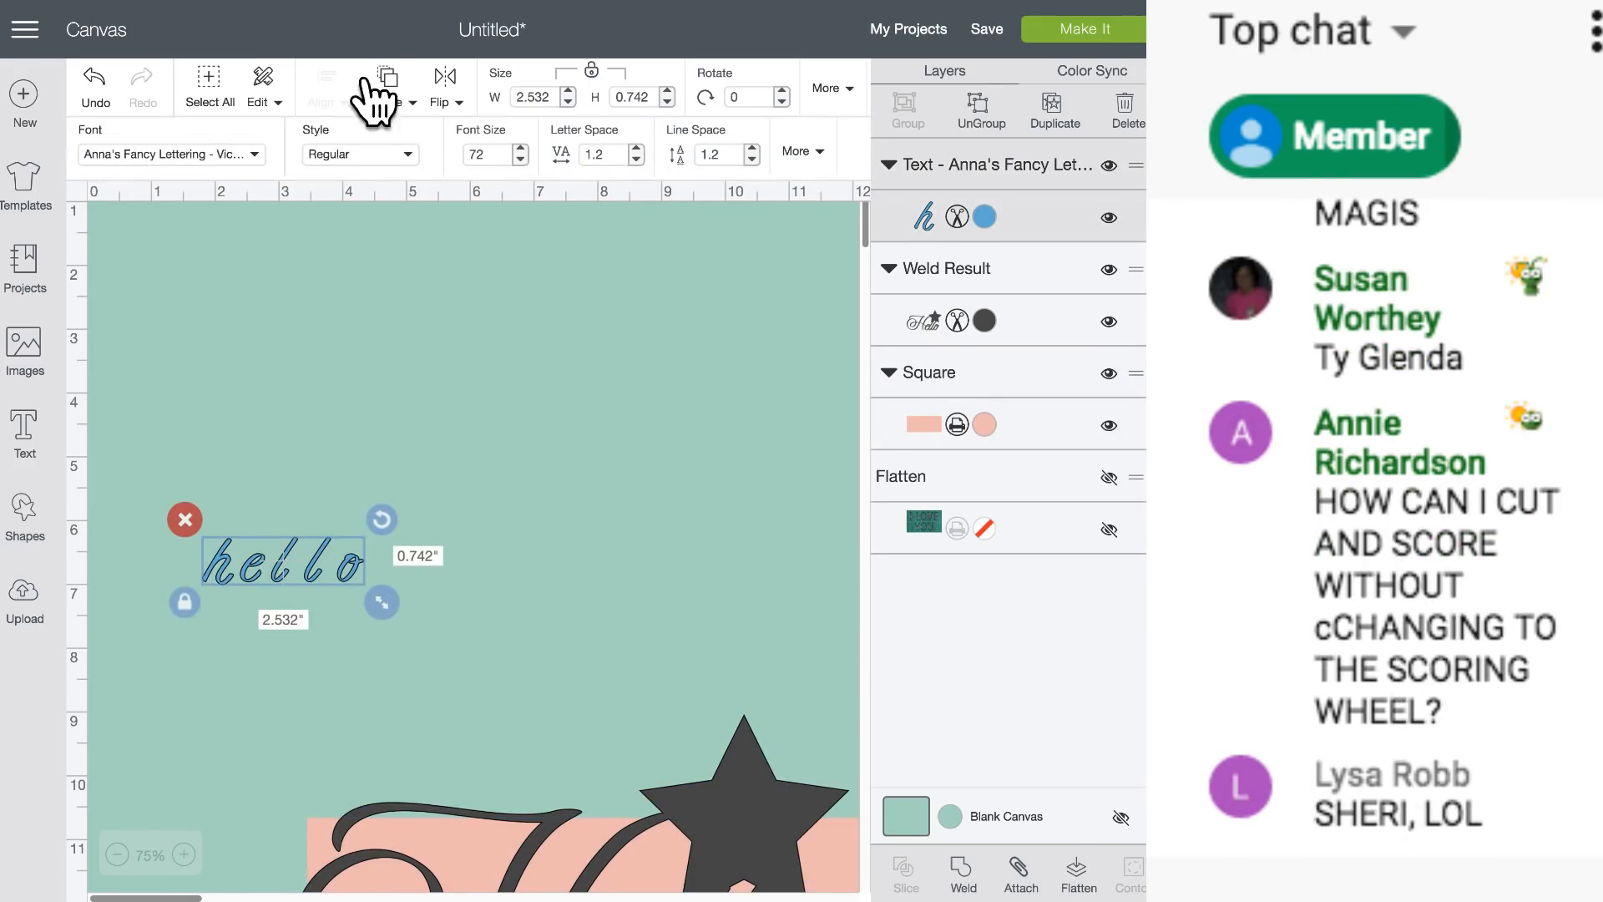
# Set the "hello" text to the Bold style, enlarge it to about 6.6 in wide, and shift it slightly up.
pyautogui.click(408, 155)
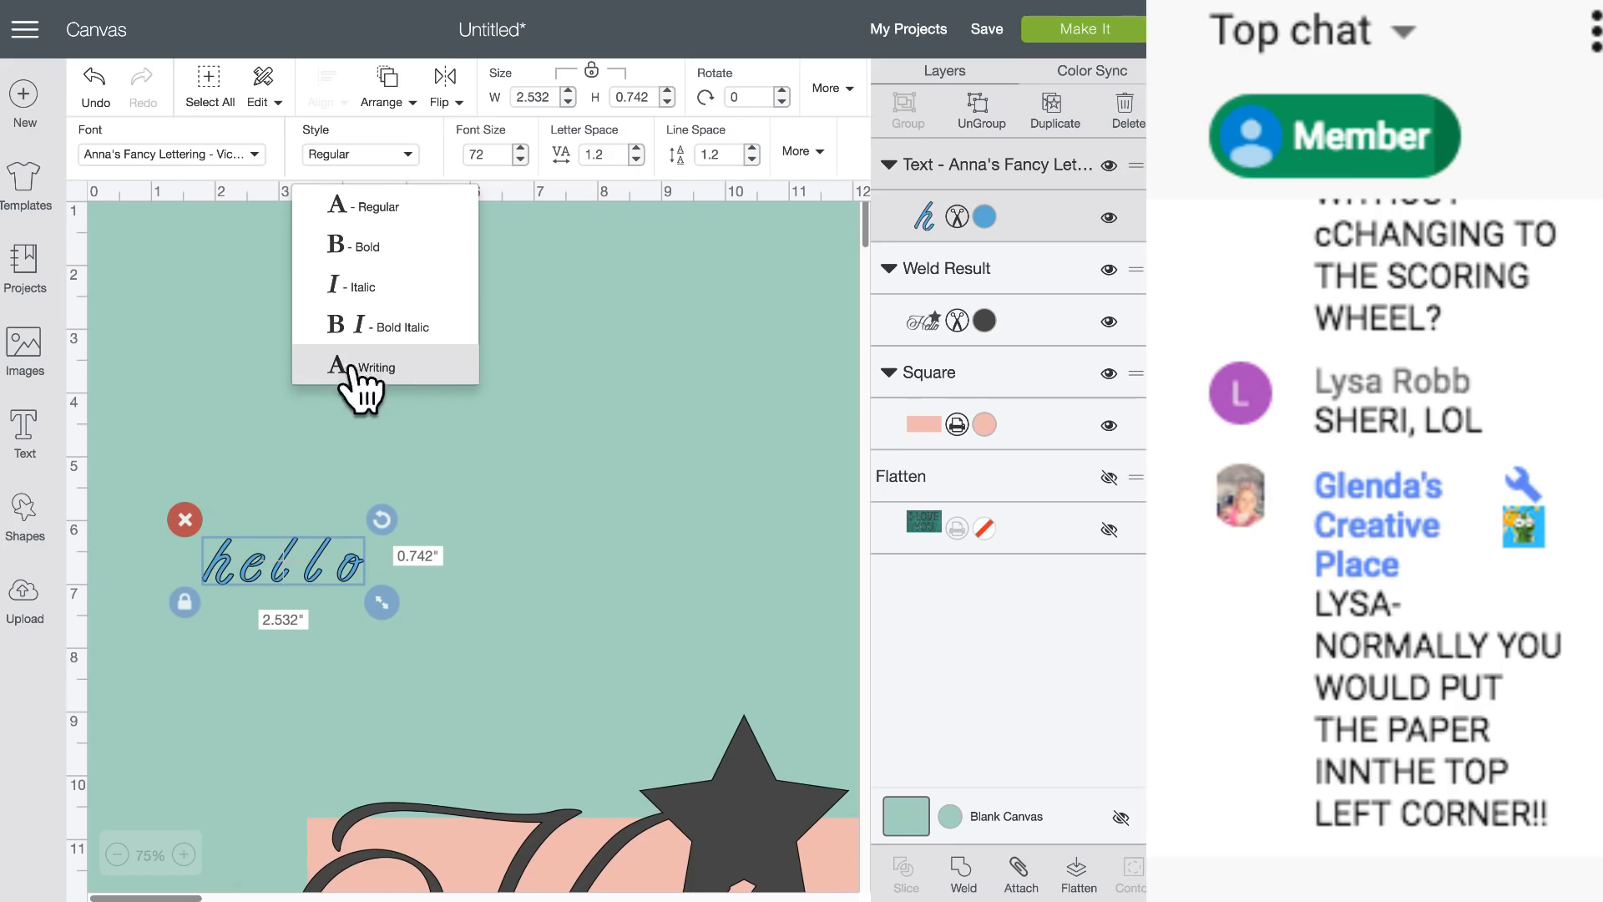
pyautogui.click(365, 251)
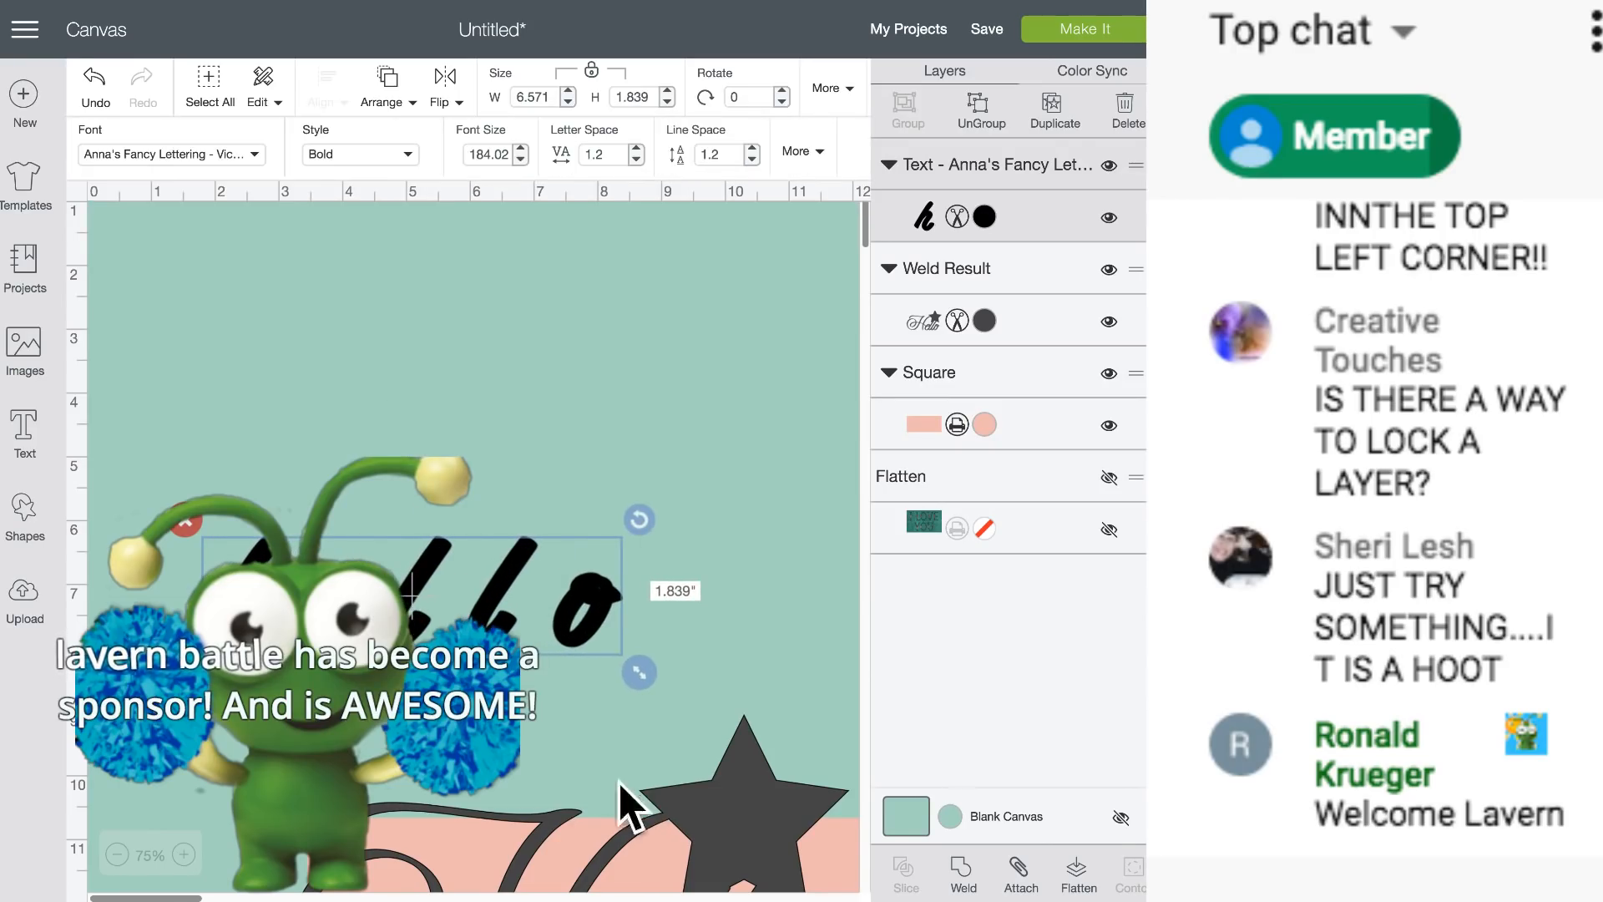
pyautogui.moveTo(412, 608); pyautogui.dragTo(393, 543)
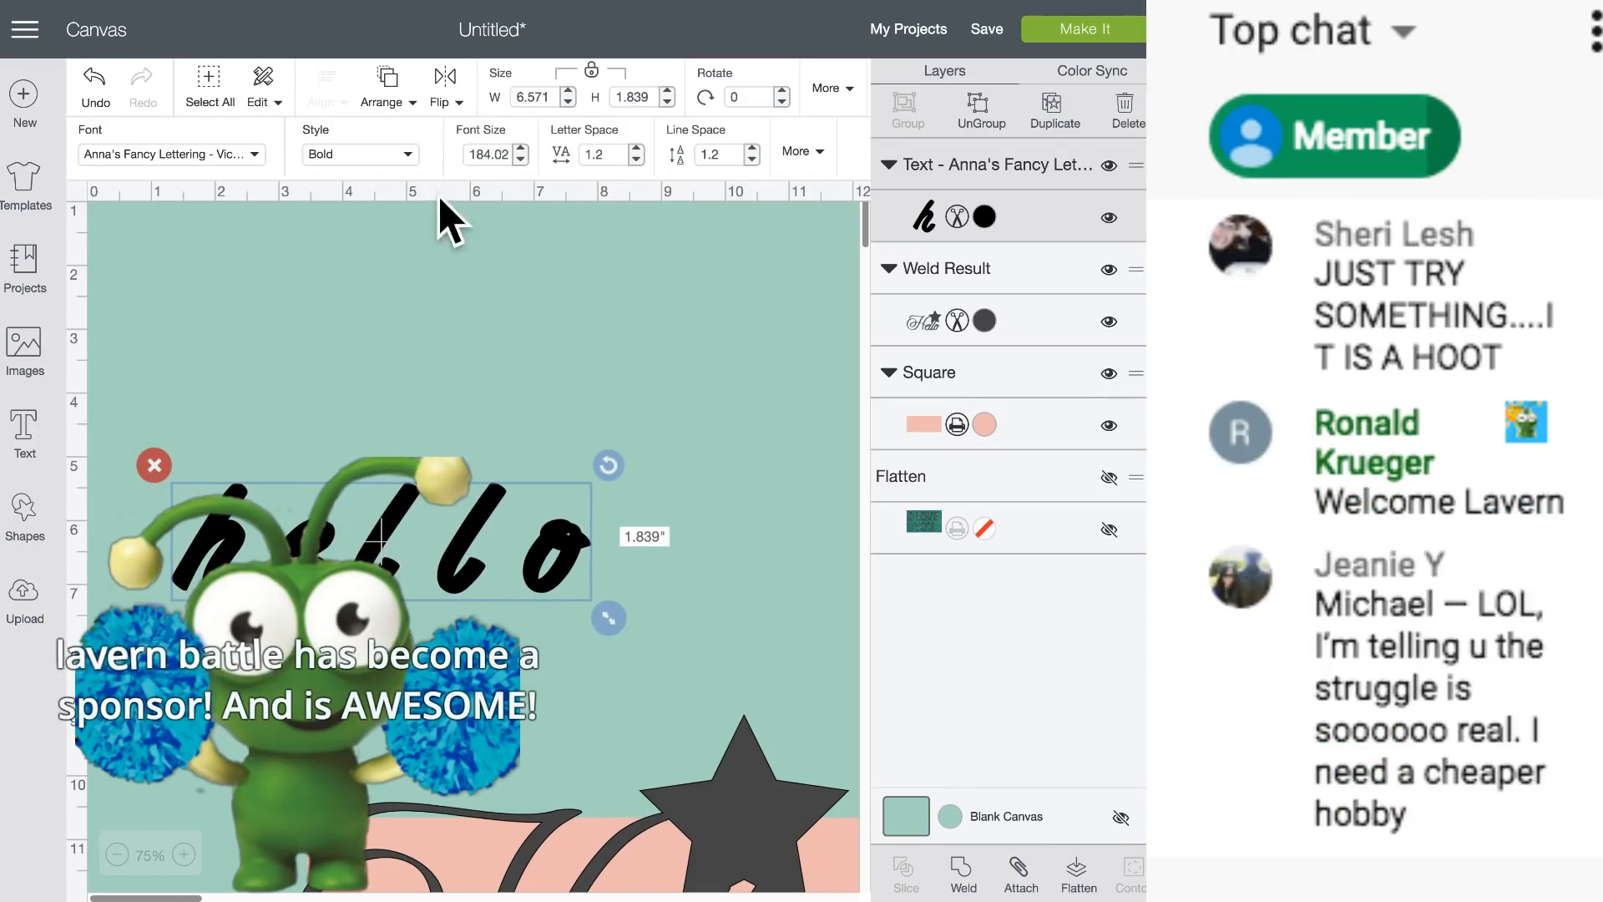
# Try the Italic style on "hello", set it to Writing, and enlarge it to about 9.7 in wide.
pyautogui.click(407, 155)
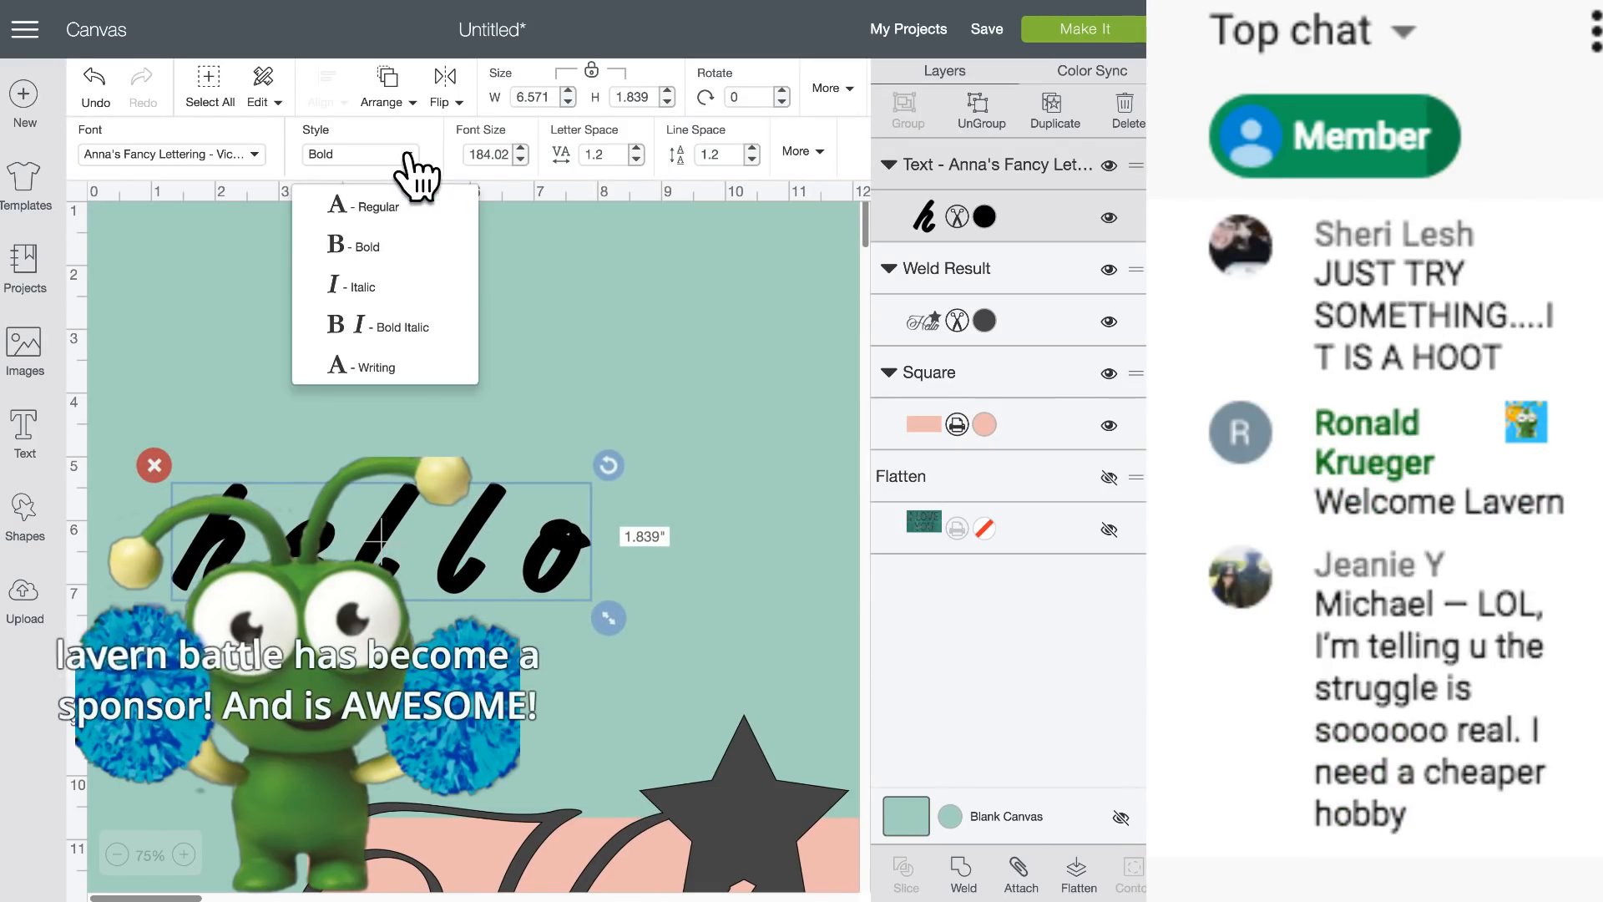
pyautogui.click(408, 288)
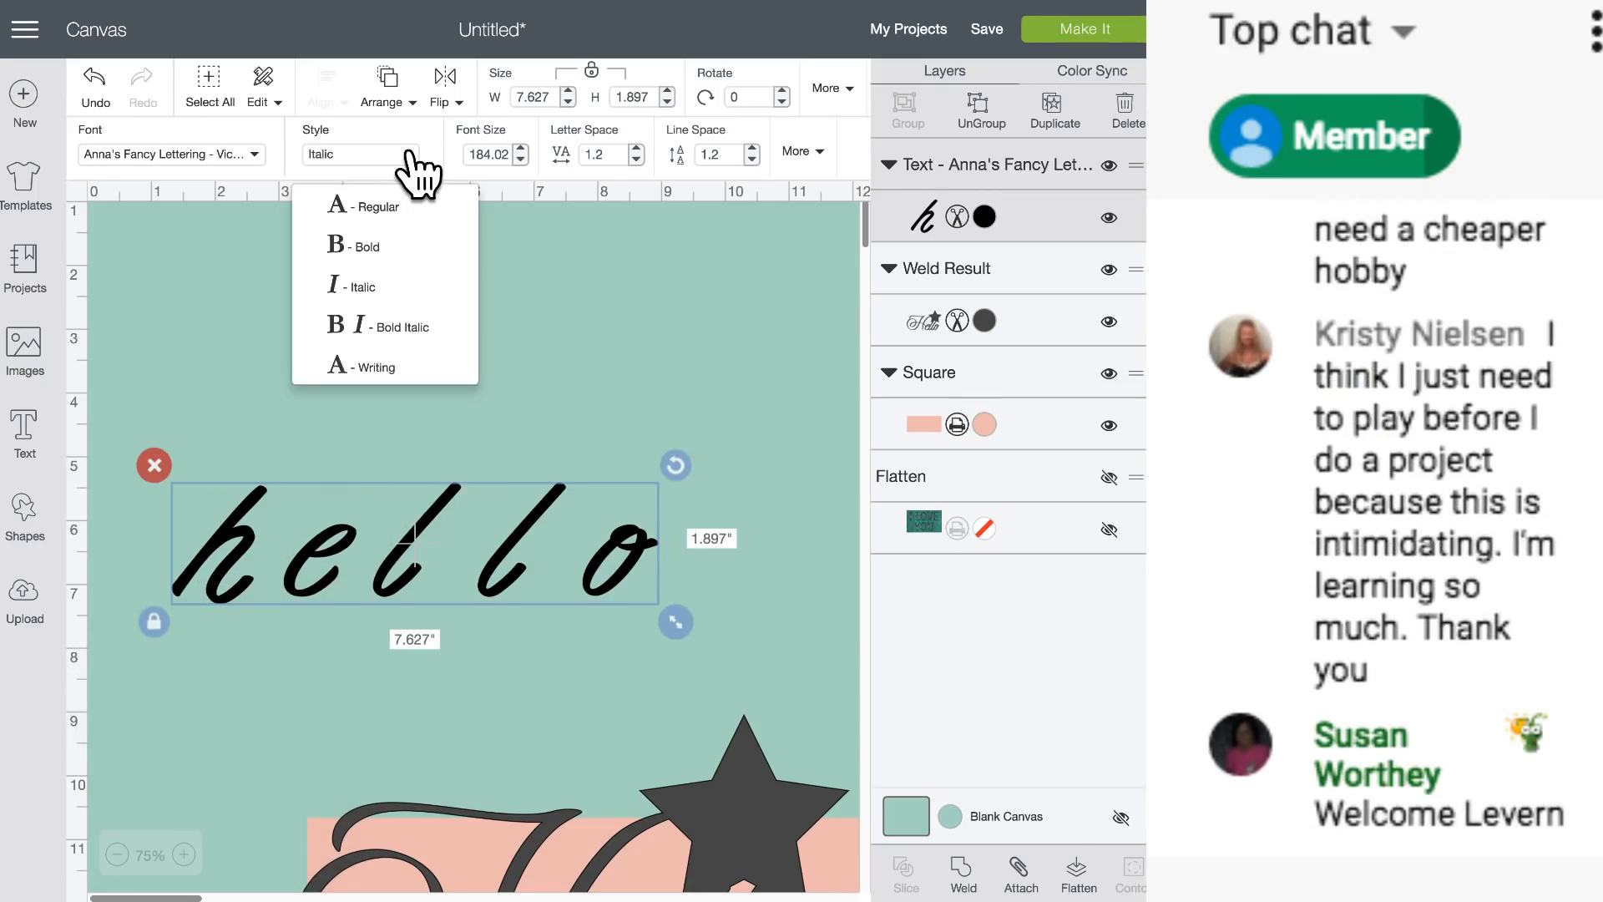
pyautogui.click(411, 370)
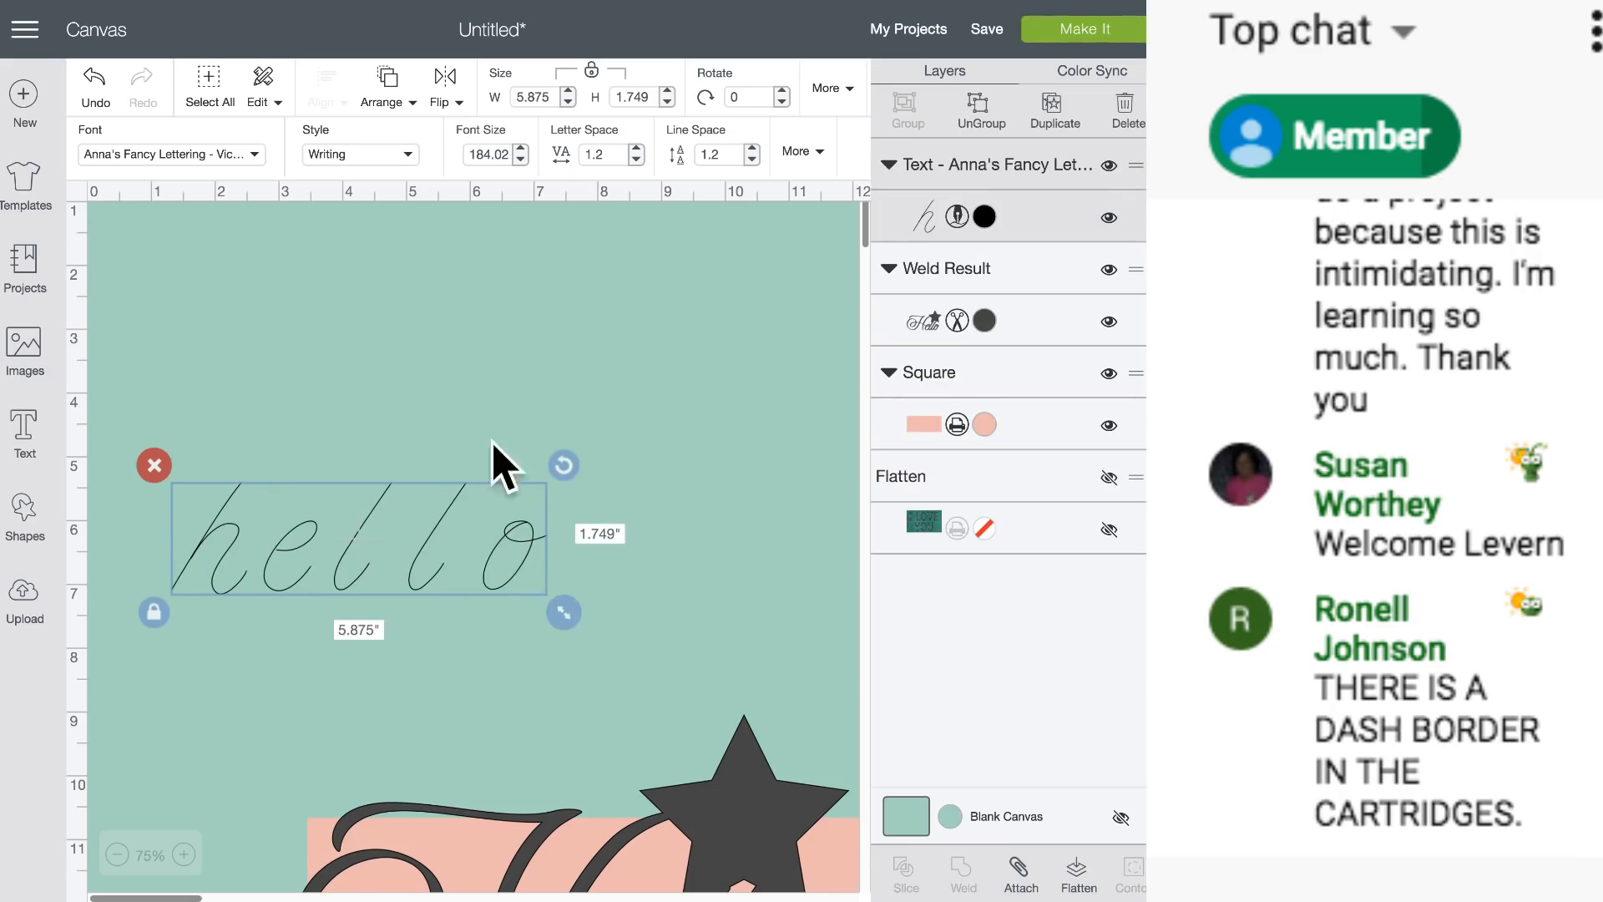
pyautogui.moveTo(563, 610); pyautogui.dragTo(803, 770)
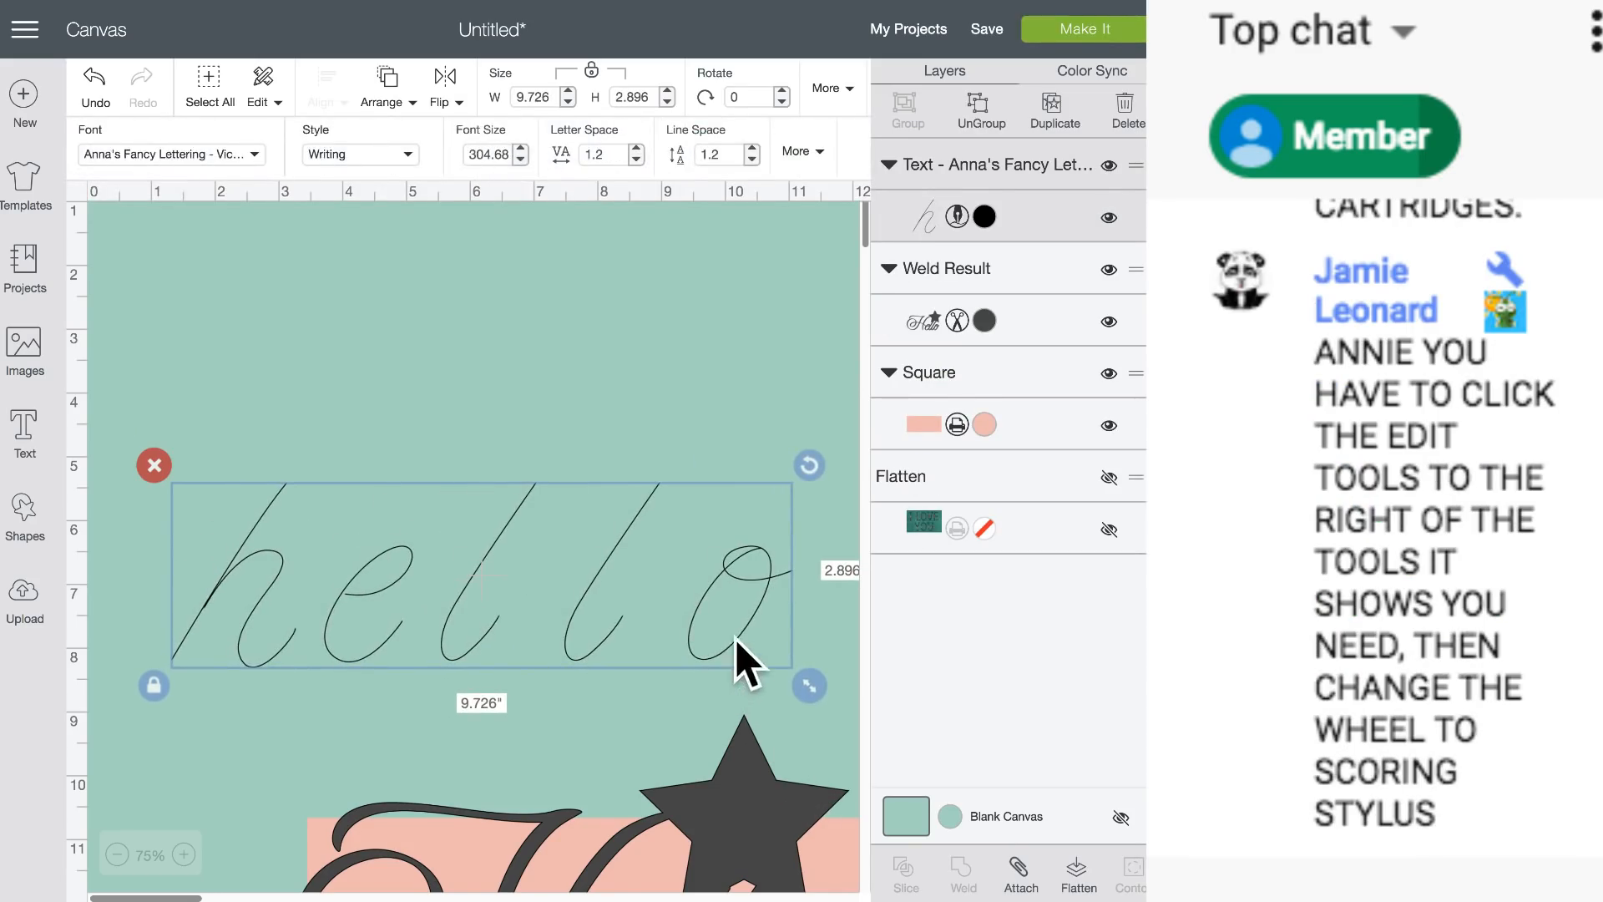
pyautogui.moveTo(722, 612); pyautogui.dragTo(716, 585)
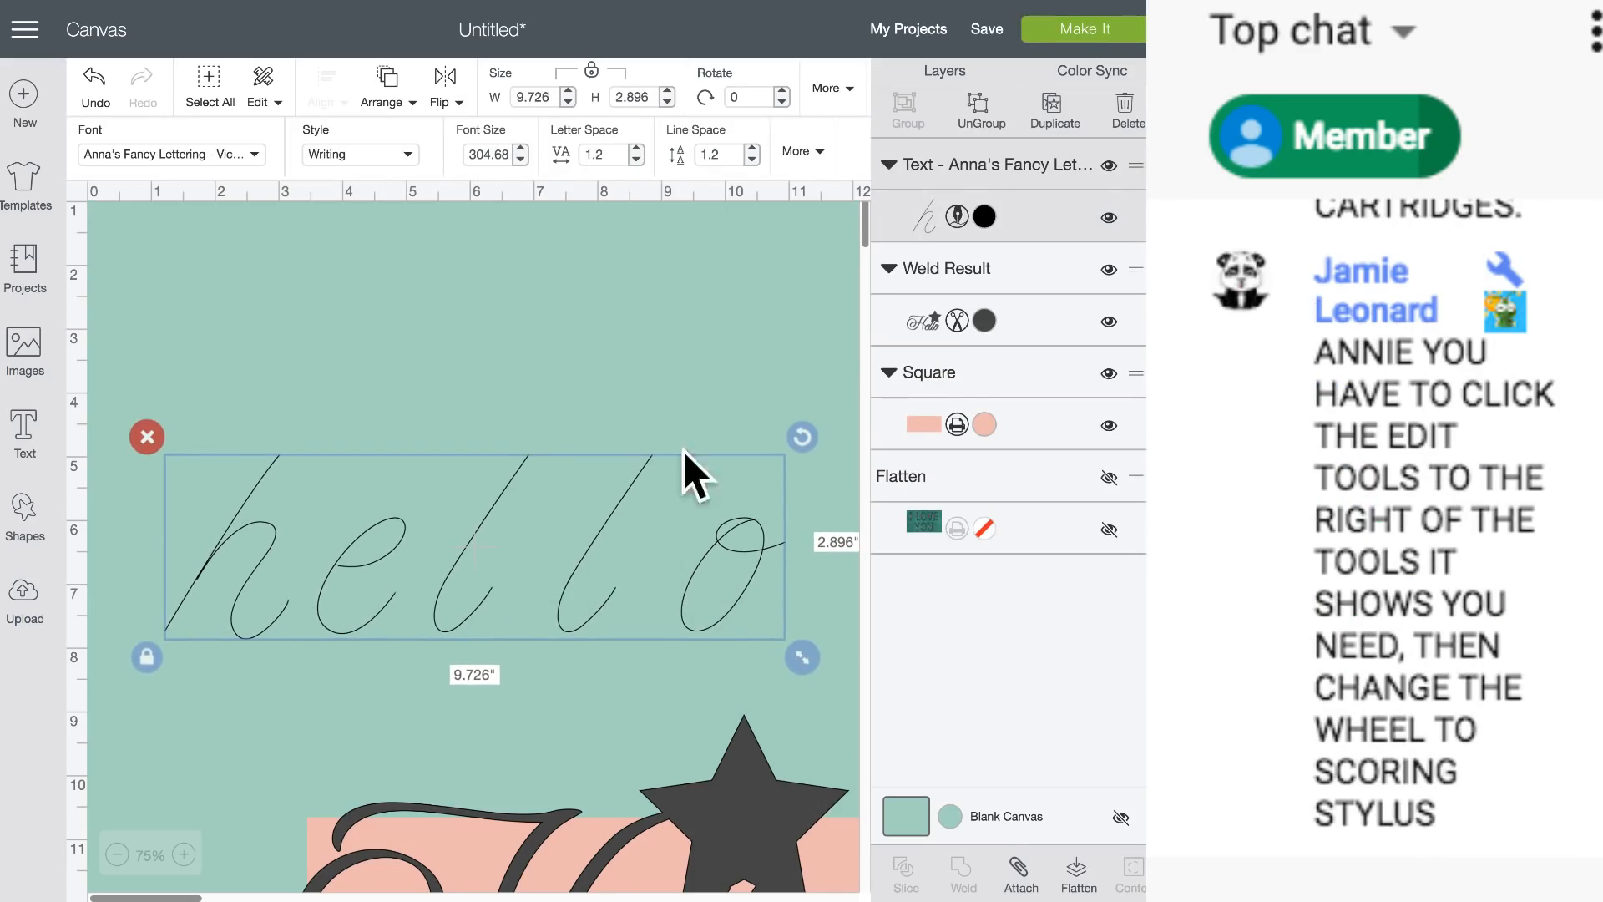
# Reduce the letter spacing of the "hello" writing text to -0.2.
pyautogui.click(637, 160)
pyautogui.click(636, 160)
pyautogui.click(636, 160)
pyautogui.click(636, 160)
pyautogui.click(636, 159)
pyautogui.click(636, 160)
pyautogui.click(636, 159)
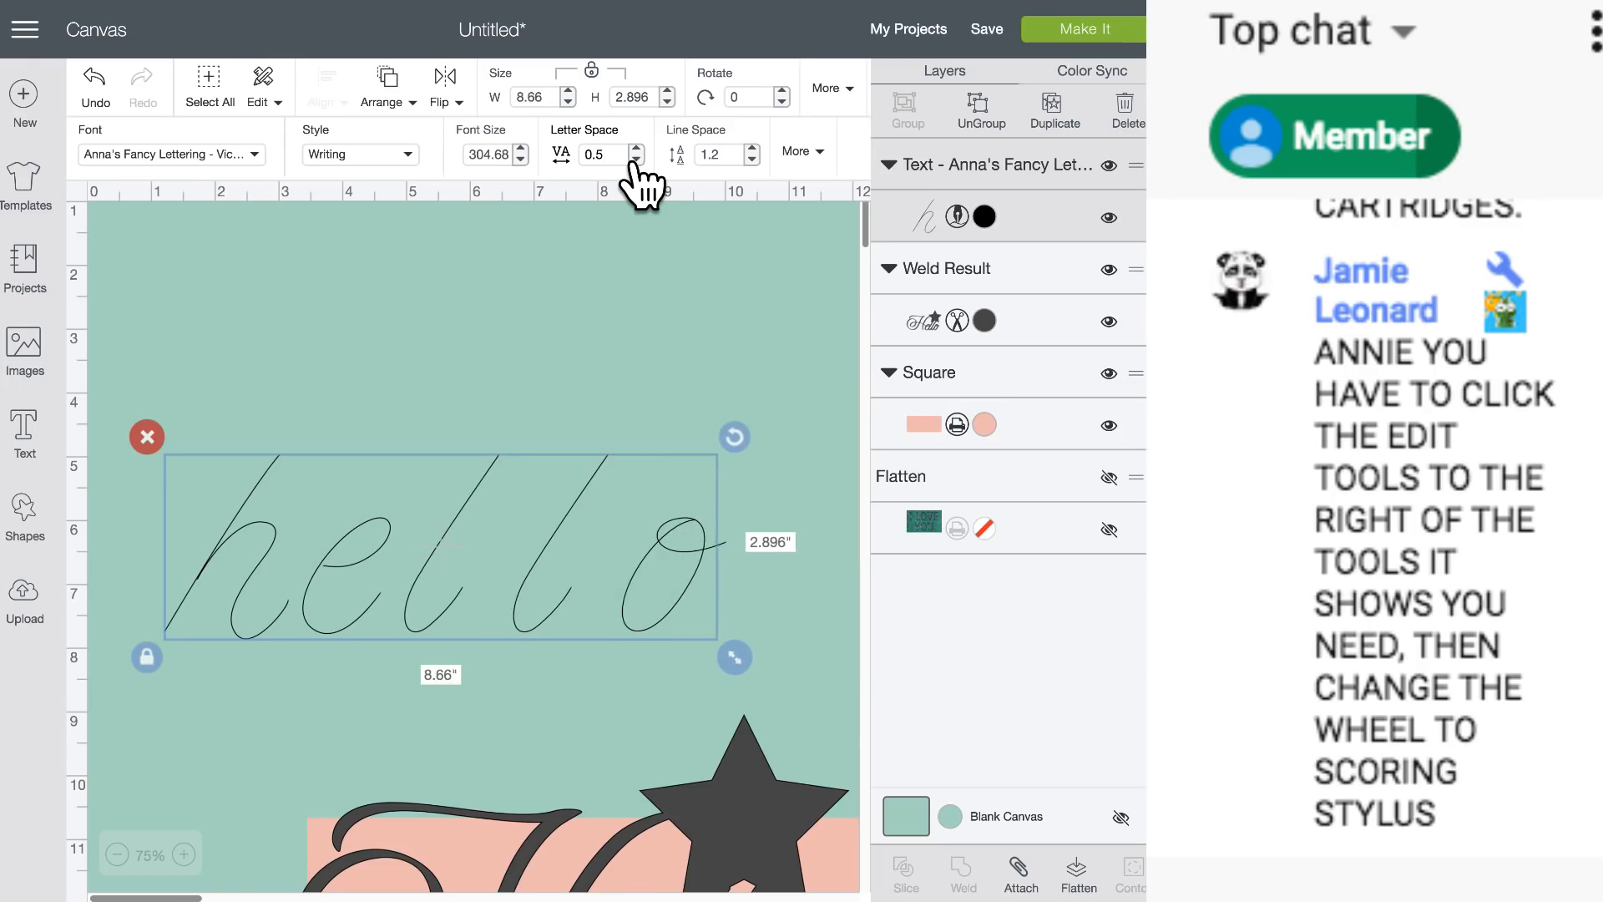
pyautogui.click(636, 160)
pyautogui.click(636, 160)
pyautogui.click(636, 159)
pyautogui.click(636, 160)
pyautogui.click(637, 160)
pyautogui.click(636, 160)
pyautogui.click(636, 160)
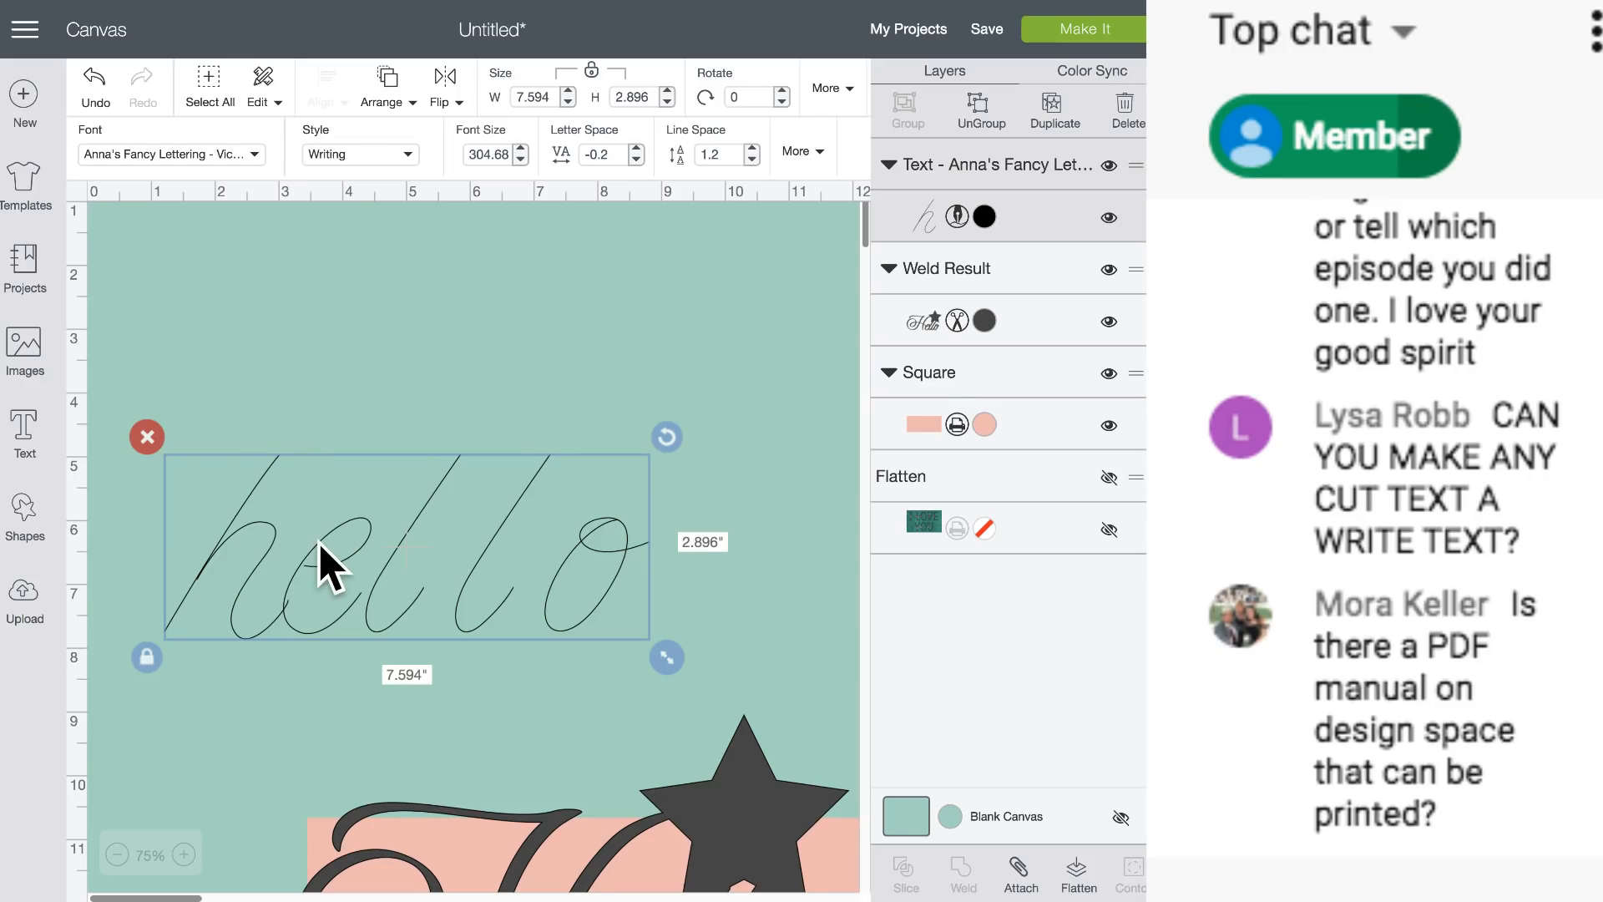
# Nudge the "hello" text slightly down and right, and view the styles available for its font.
pyautogui.scroll(-1, 320, 544)
pyautogui.moveTo(320, 544); pyautogui.dragTo(334, 568)
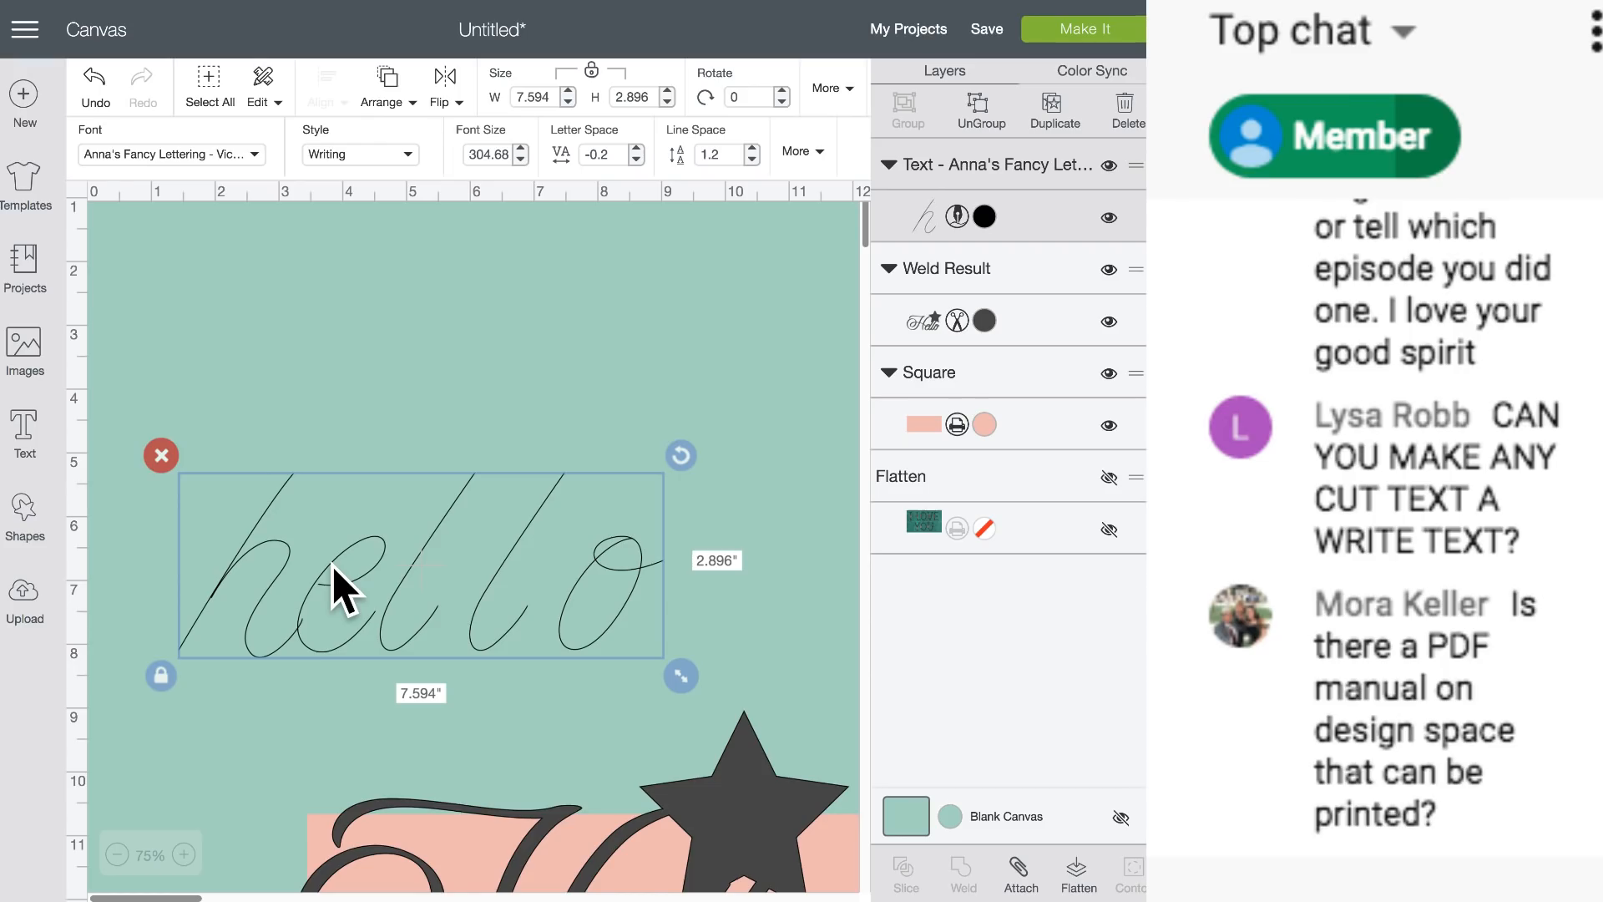
pyautogui.moveTo(332, 566); pyautogui.dragTo(335, 577)
pyautogui.click(409, 154)
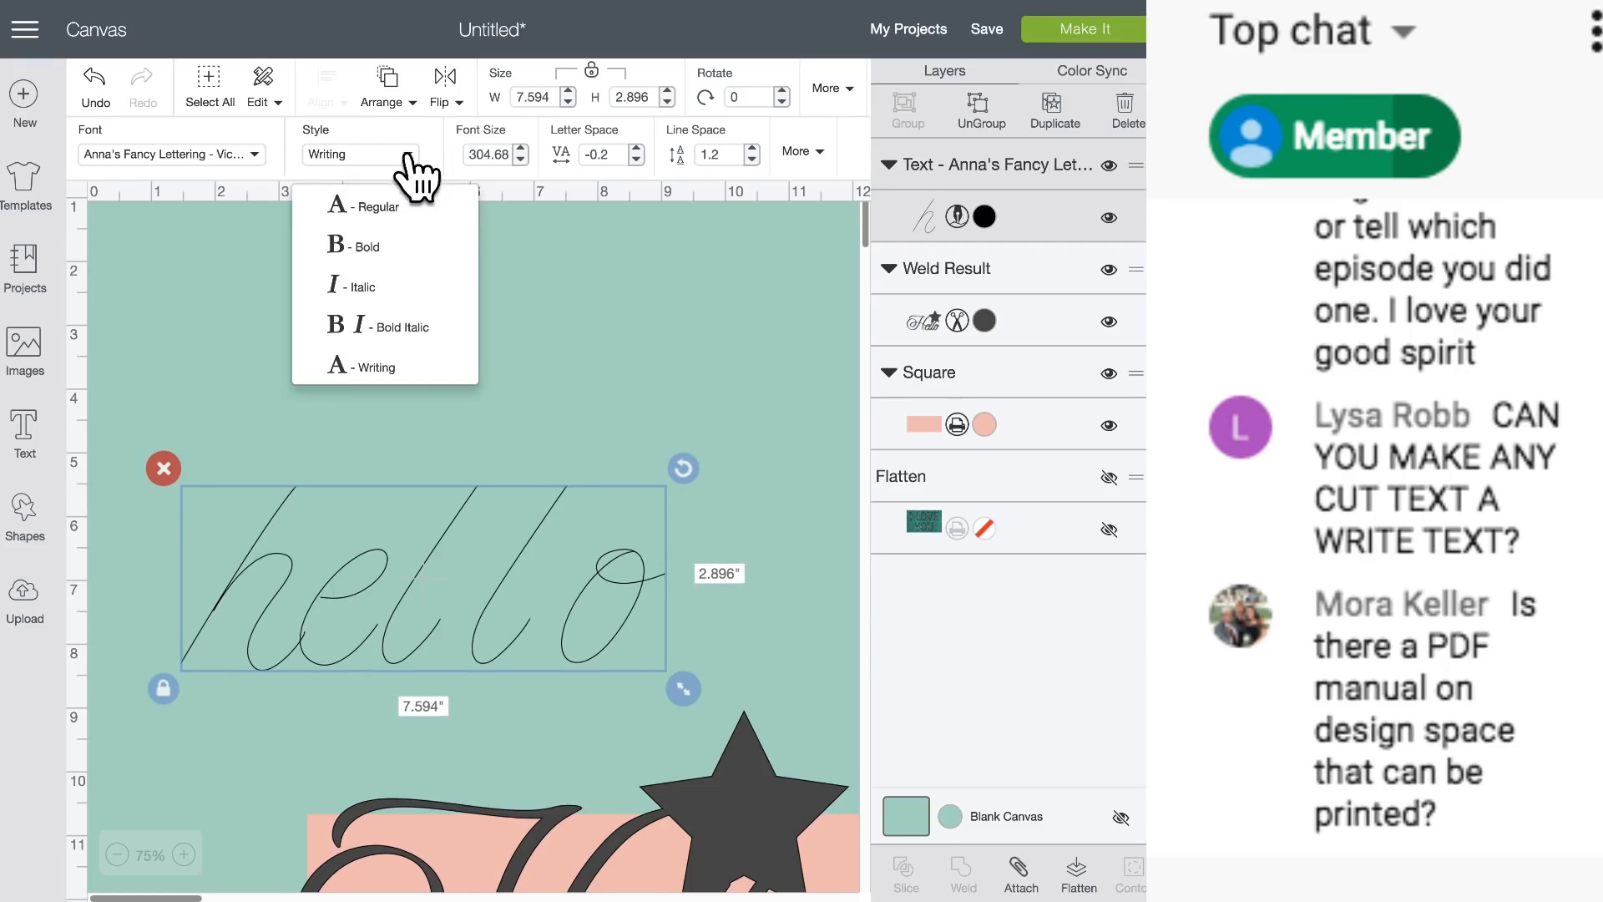
pyautogui.click(404, 618)
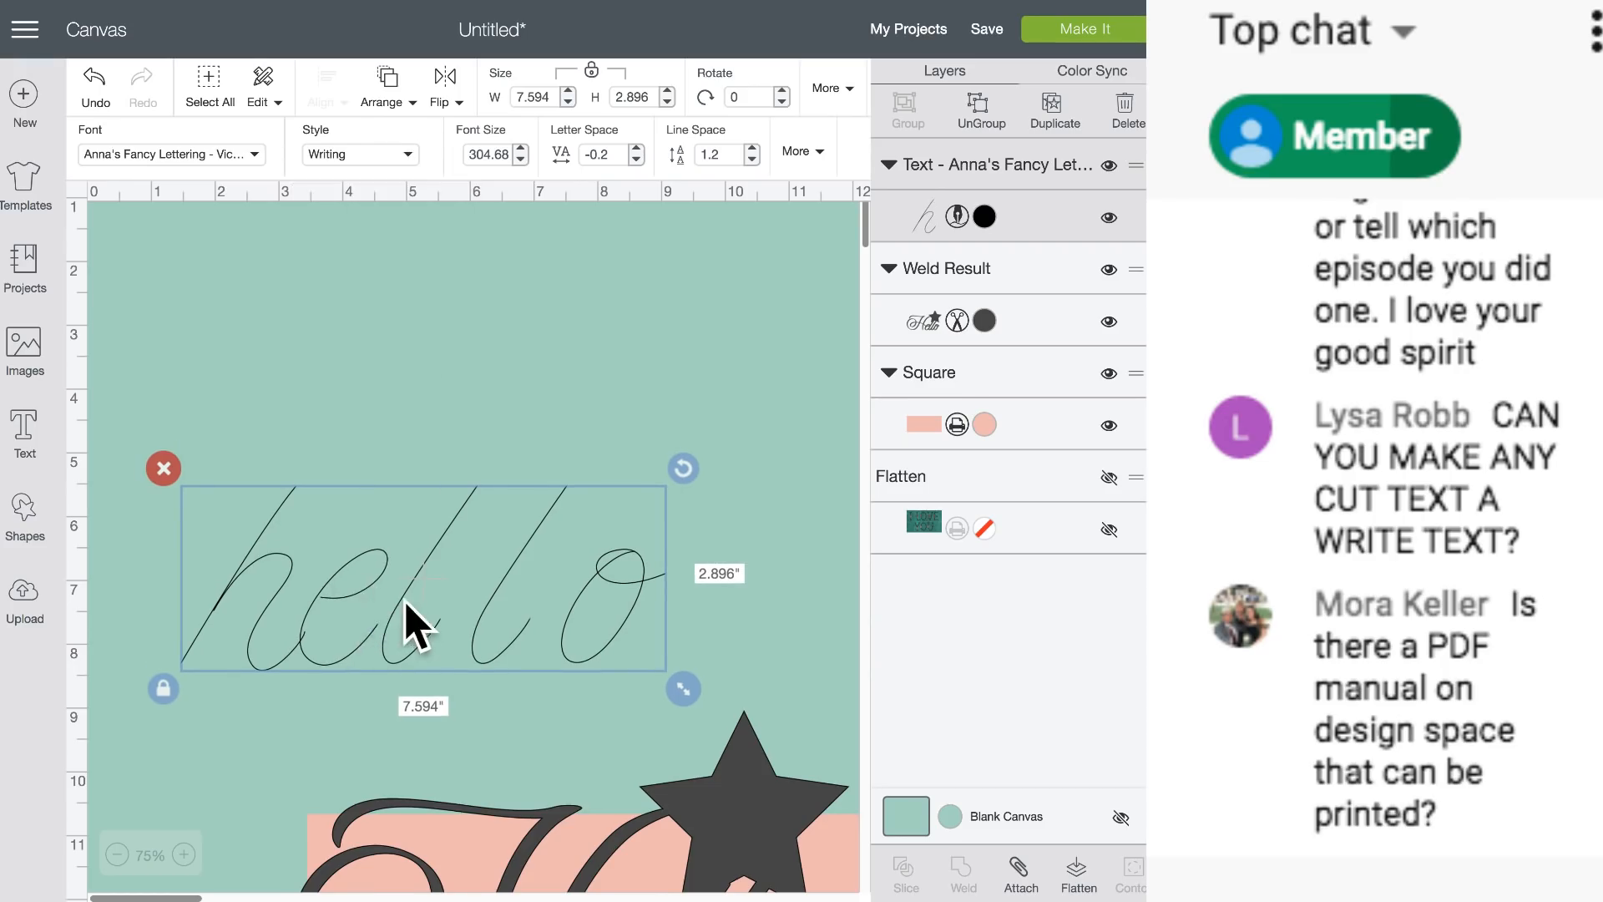
# Move the welded "Hello" and star shape above the single-line "hello" text and change its linetype to Write.
pyautogui.moveTo(565, 827); pyautogui.dragTo(484, 311)
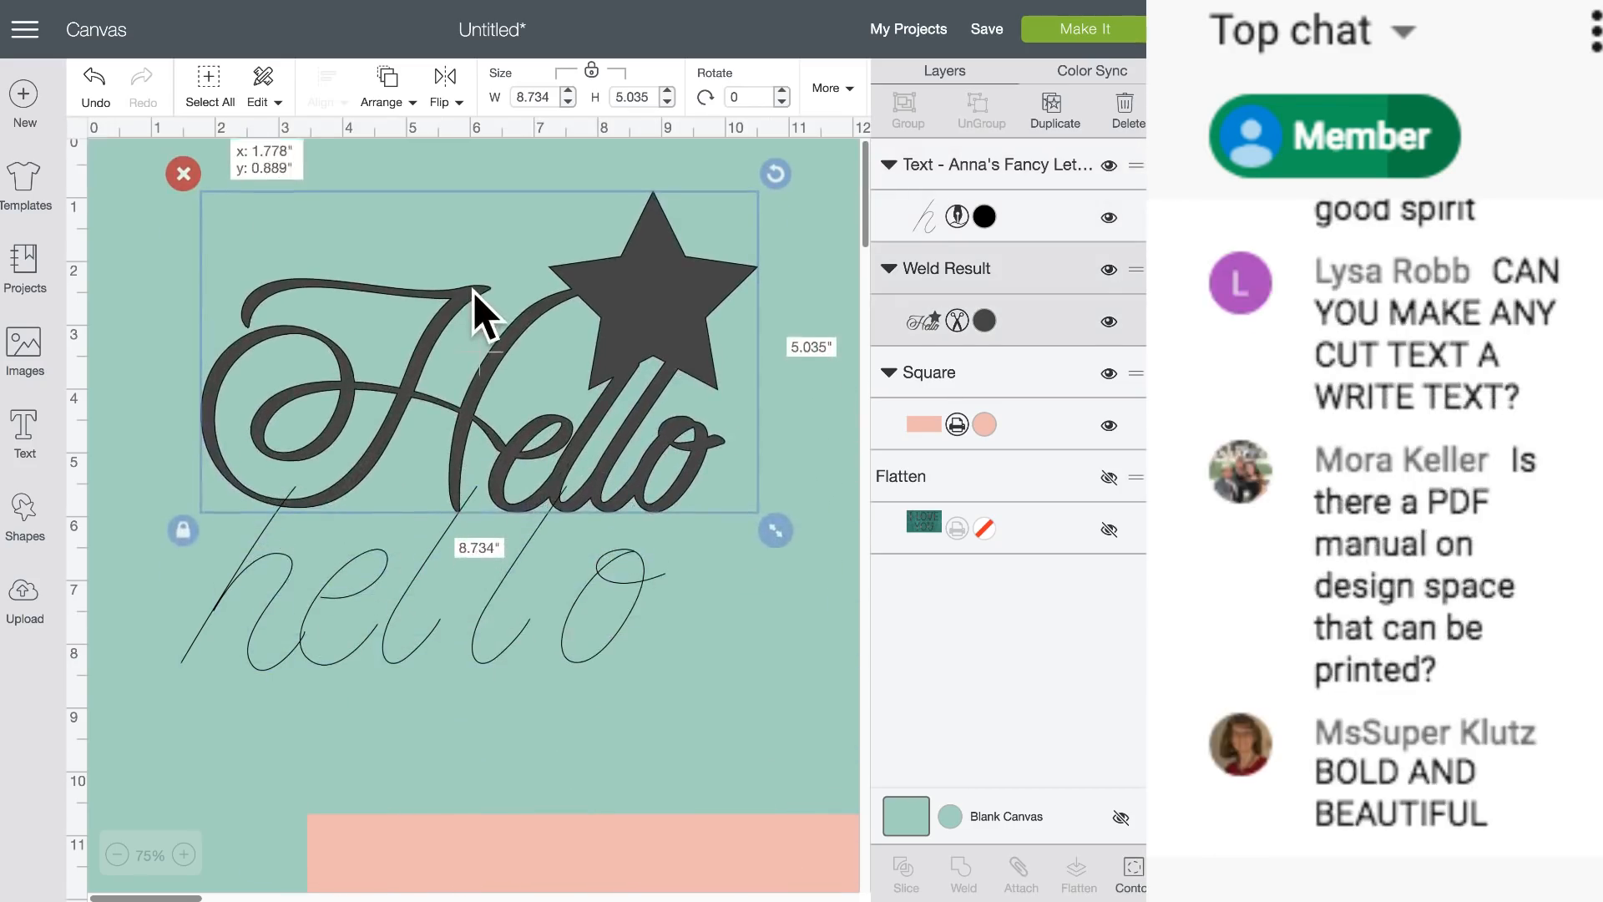
pyautogui.click(986, 322)
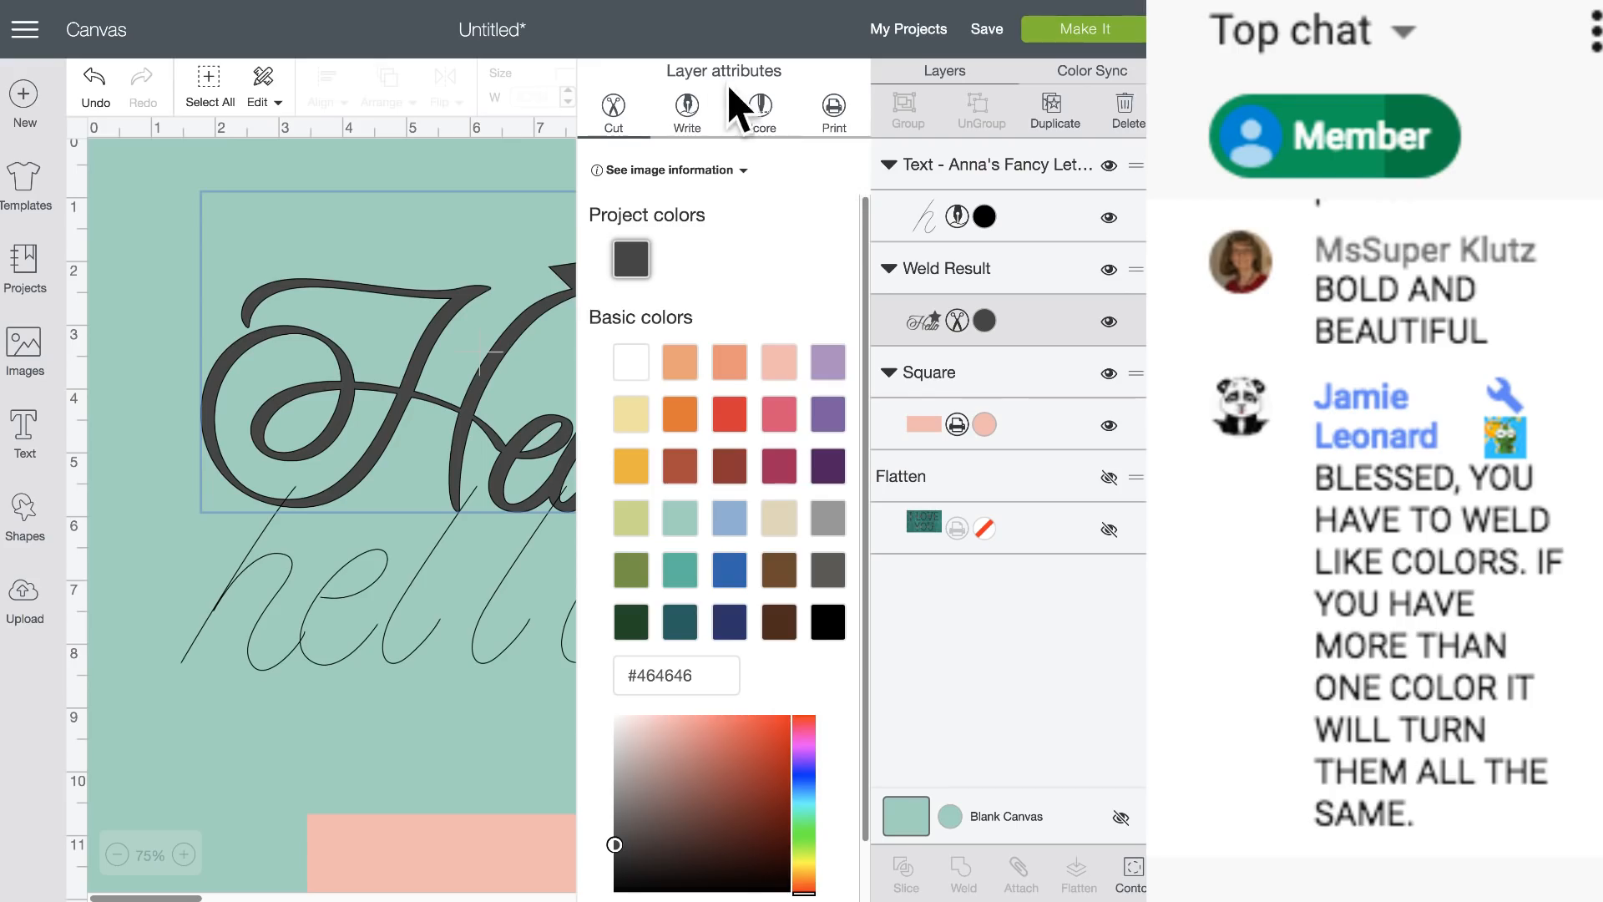
pyautogui.click(686, 117)
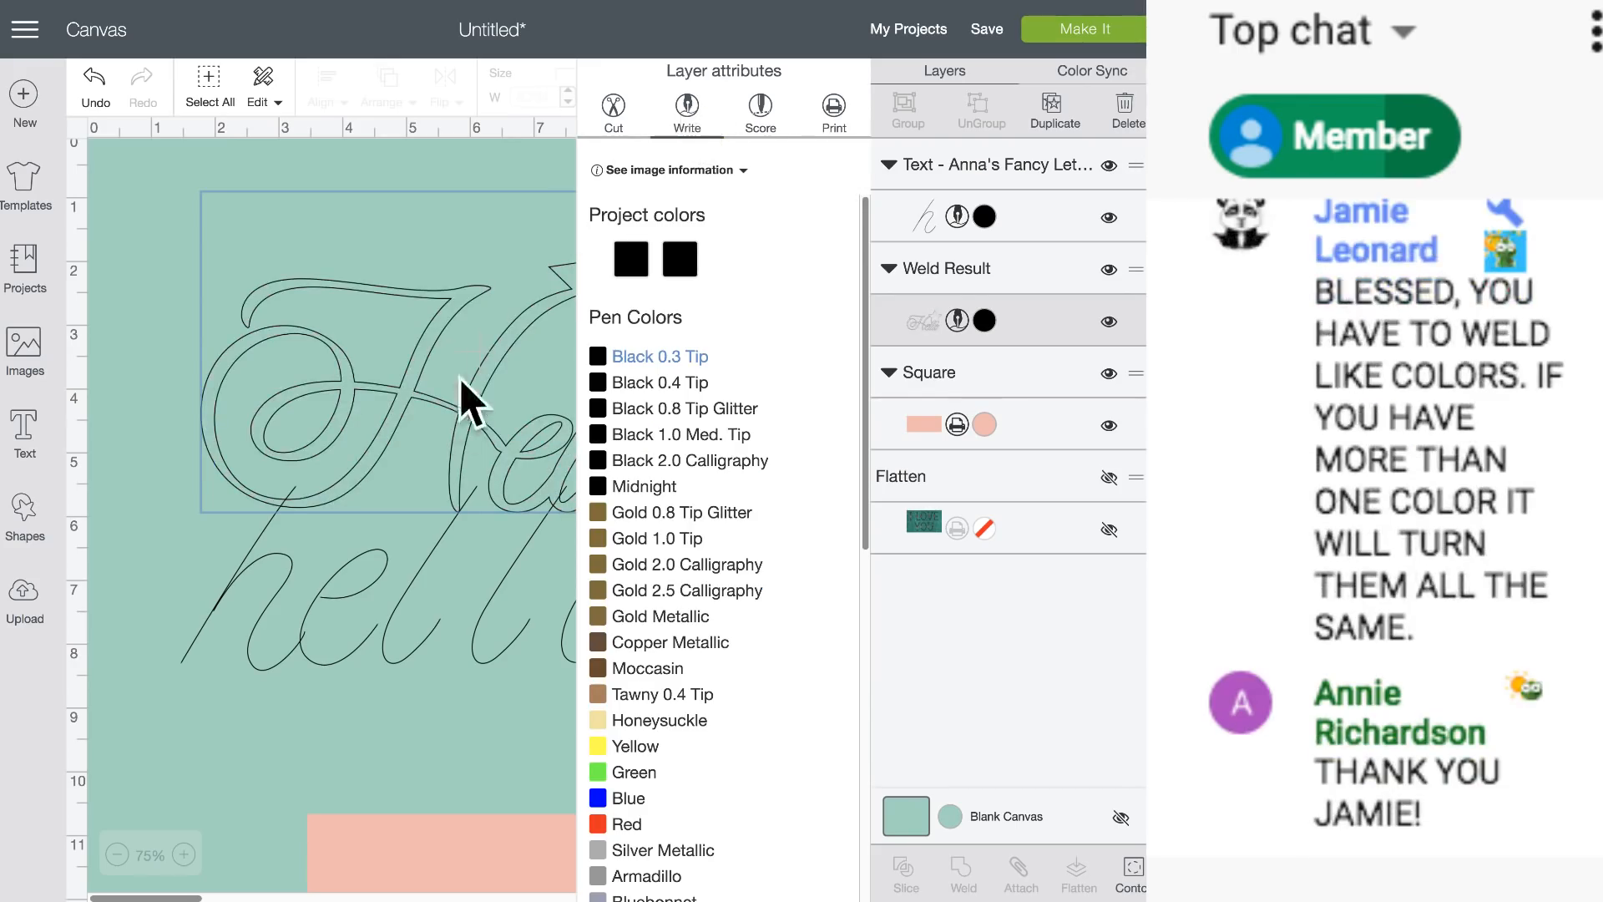
pyautogui.moveTo(465, 394); pyautogui.dragTo(422, 401)
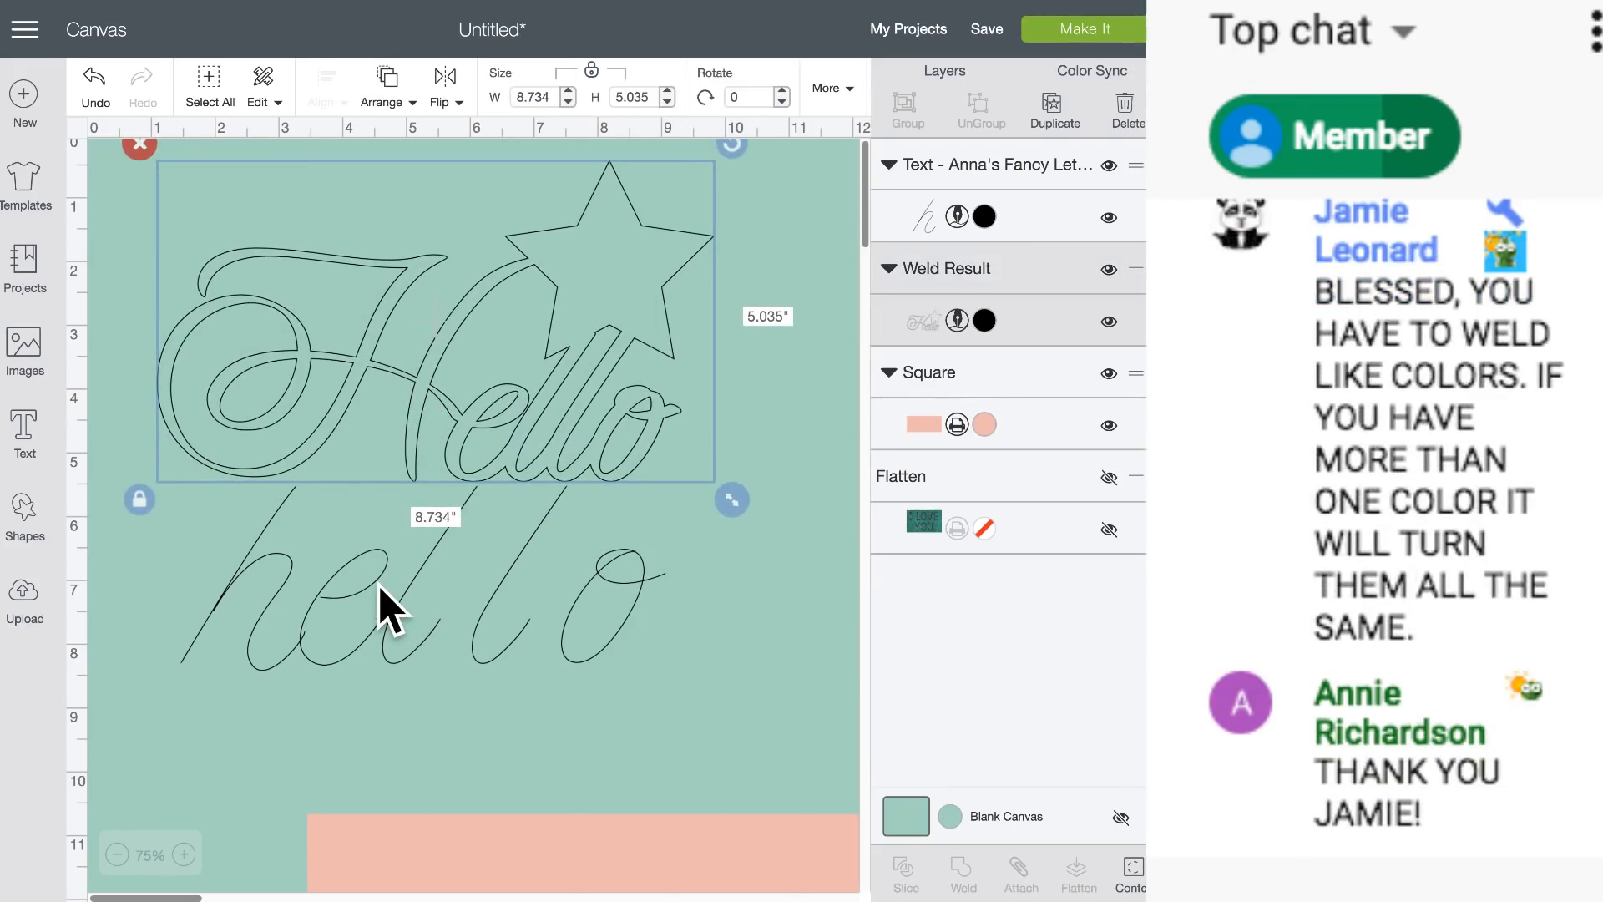
pyautogui.hotkey('ctrl', 'z')
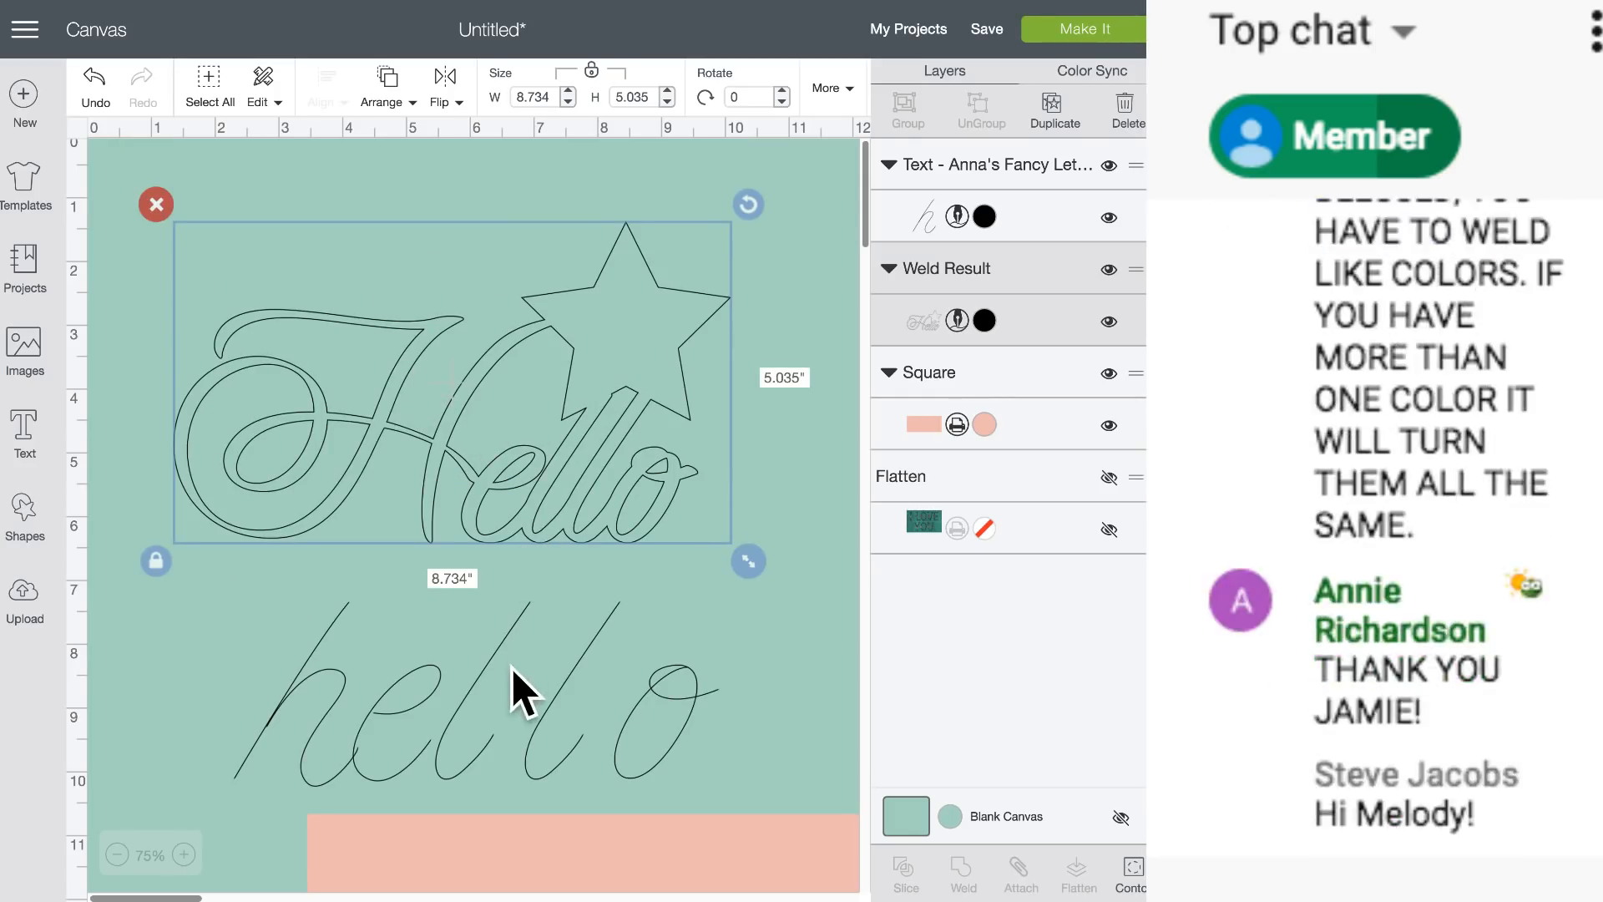
# Shift the single-line "hello" text slightly up and right, and view the styles its font offers.
pyautogui.moveTo(494, 672); pyautogui.dragTo(515, 664)
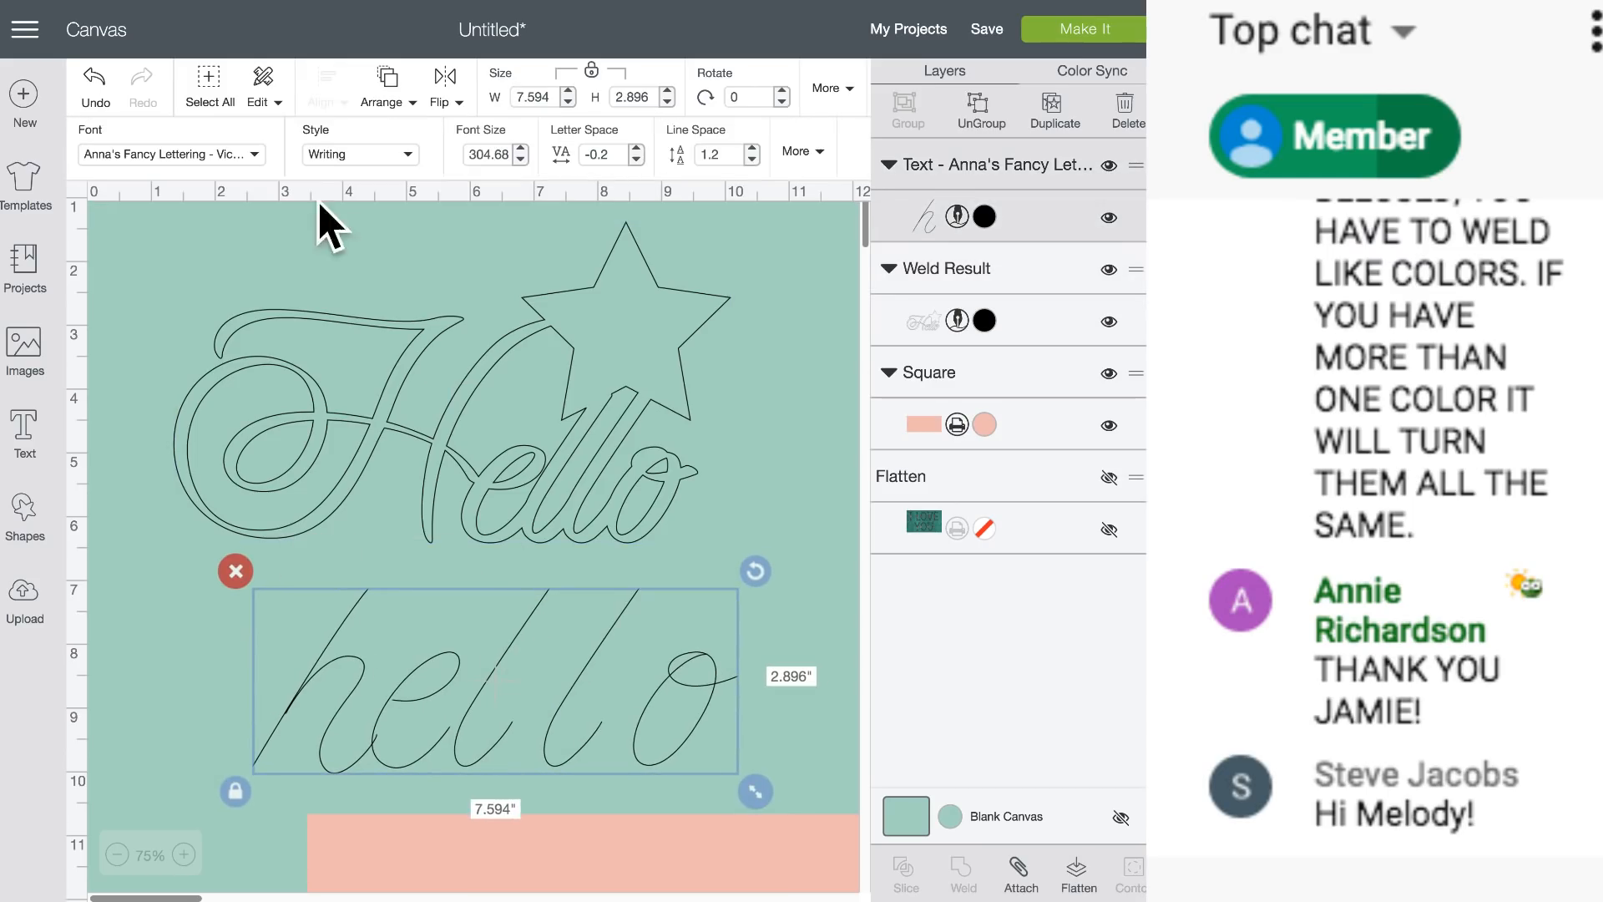
pyautogui.click(409, 156)
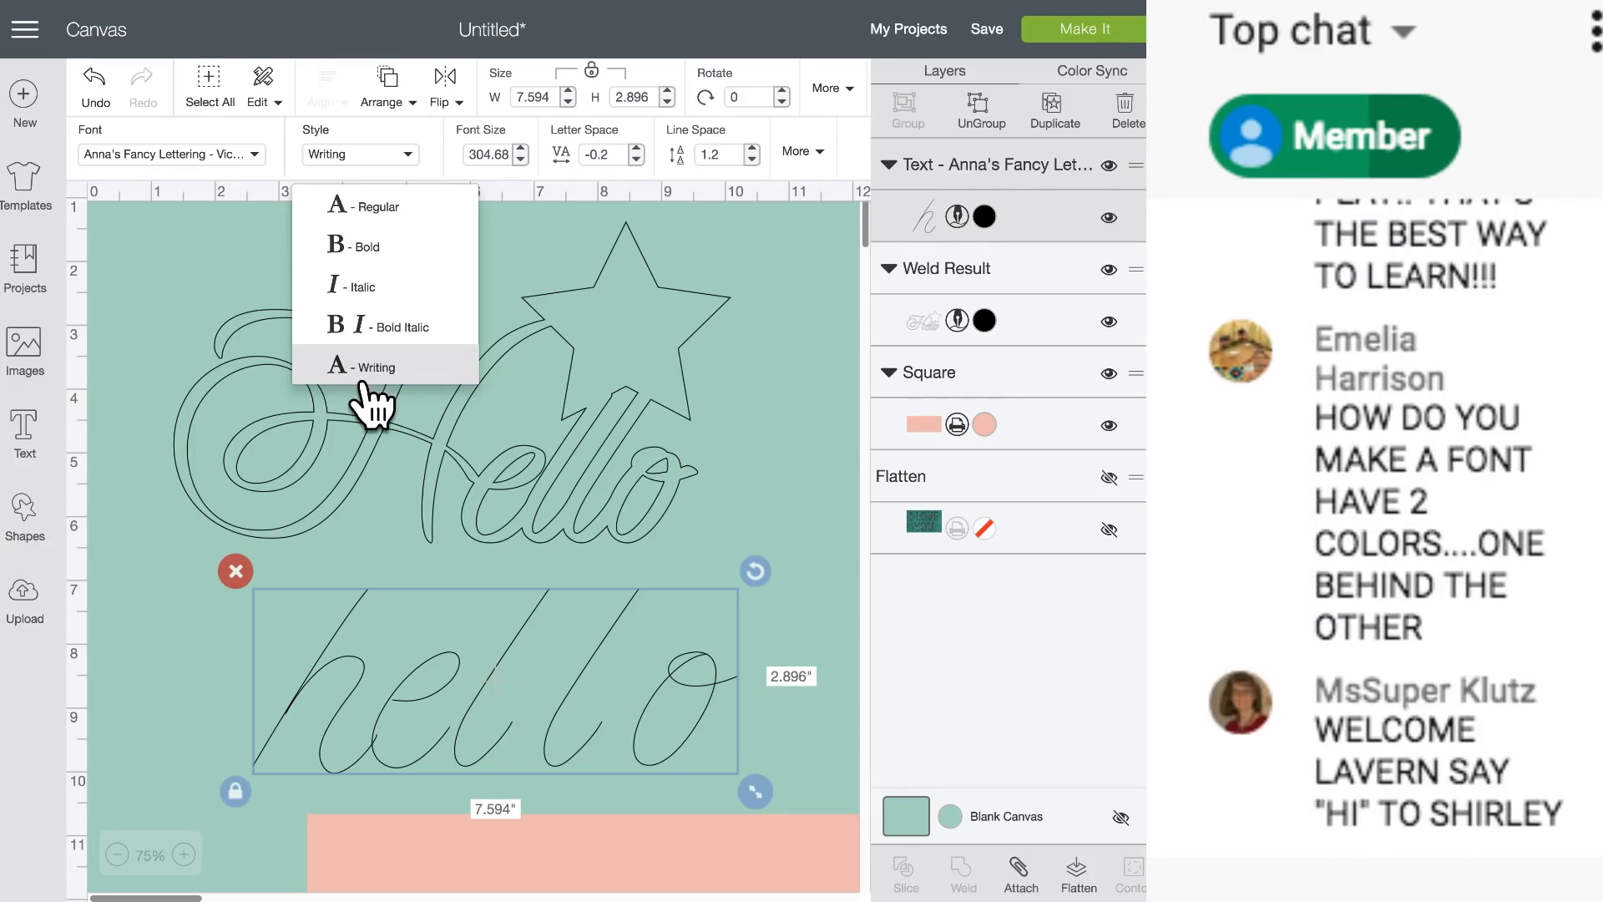
pyautogui.click(182, 469)
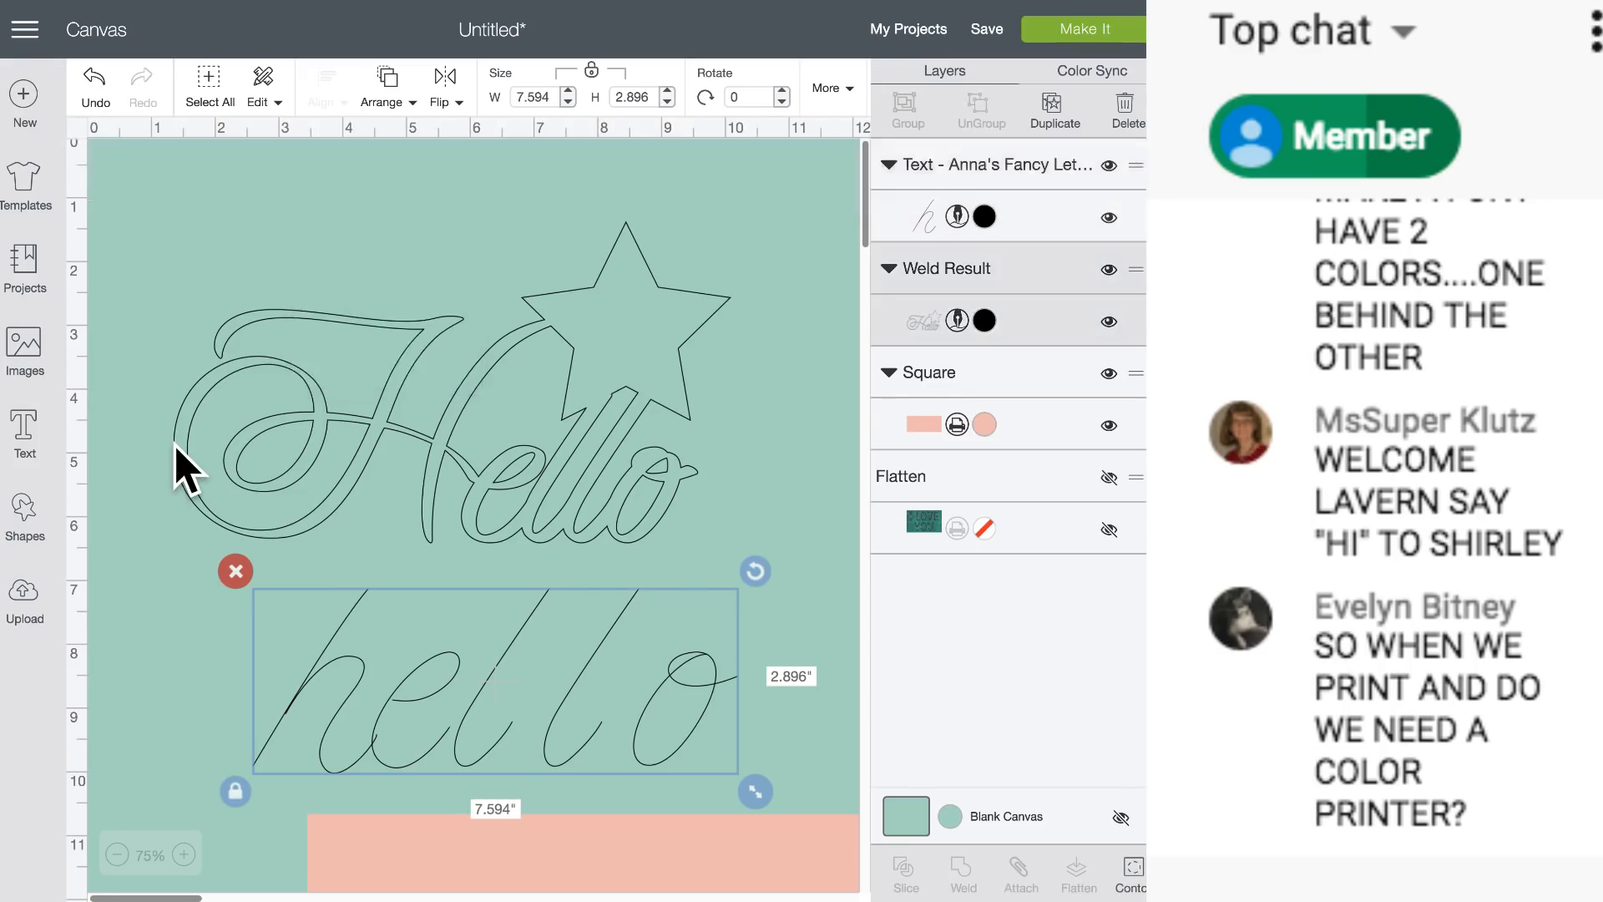
# Move the welded "Hello" and star shape down so it partly overlaps the single-line "hello" text.
pyautogui.click(180, 446)
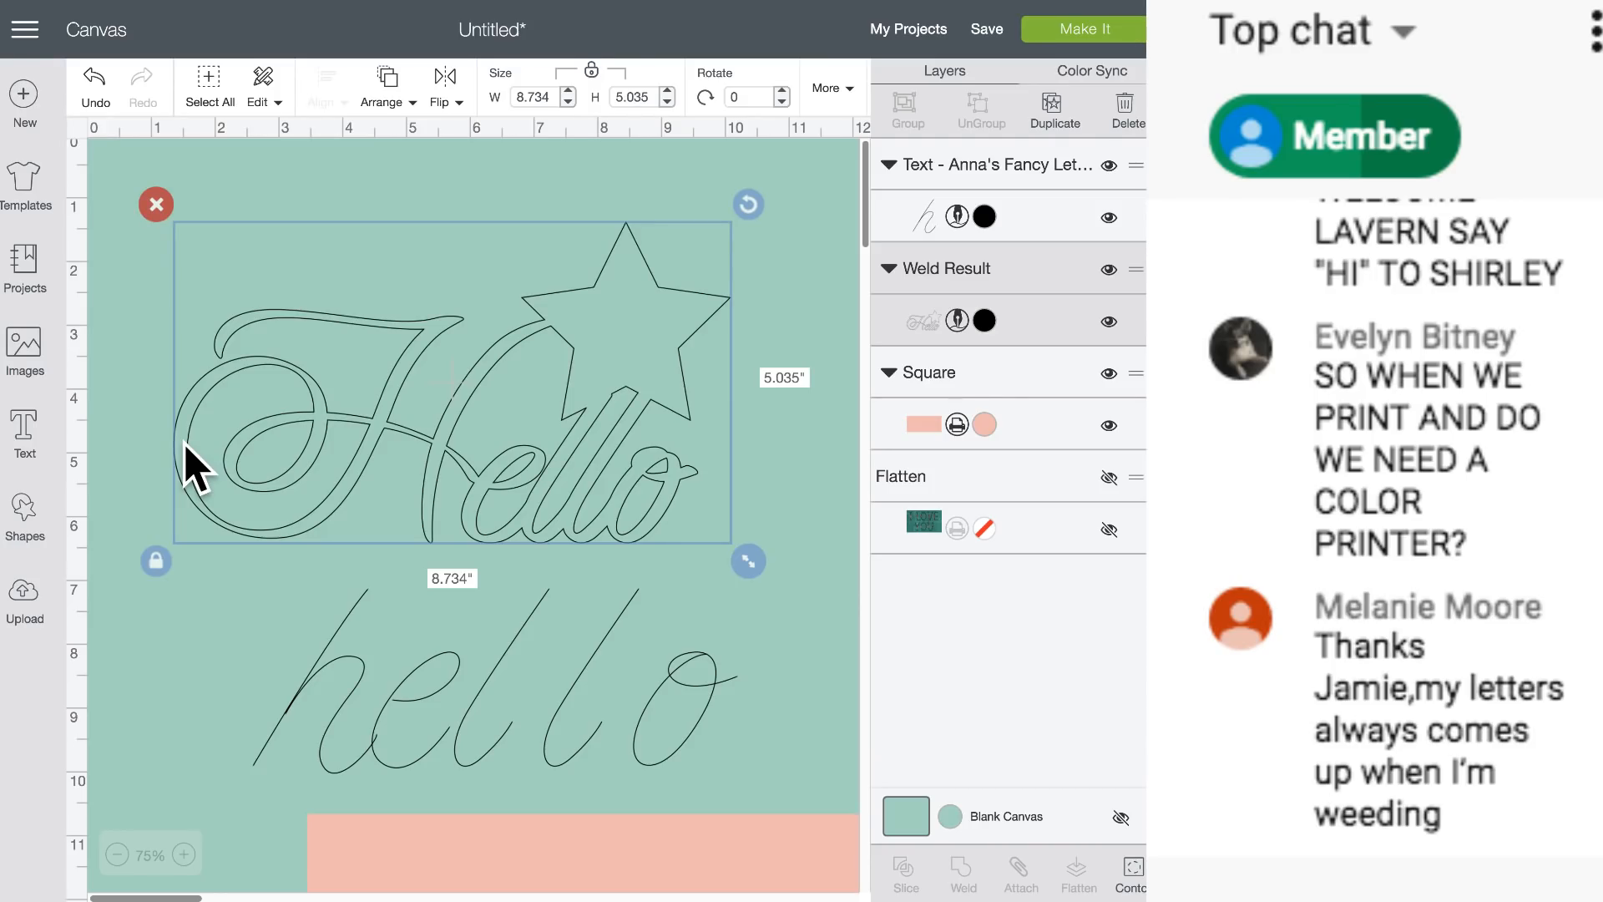
pyautogui.scroll(-3, 194, 468)
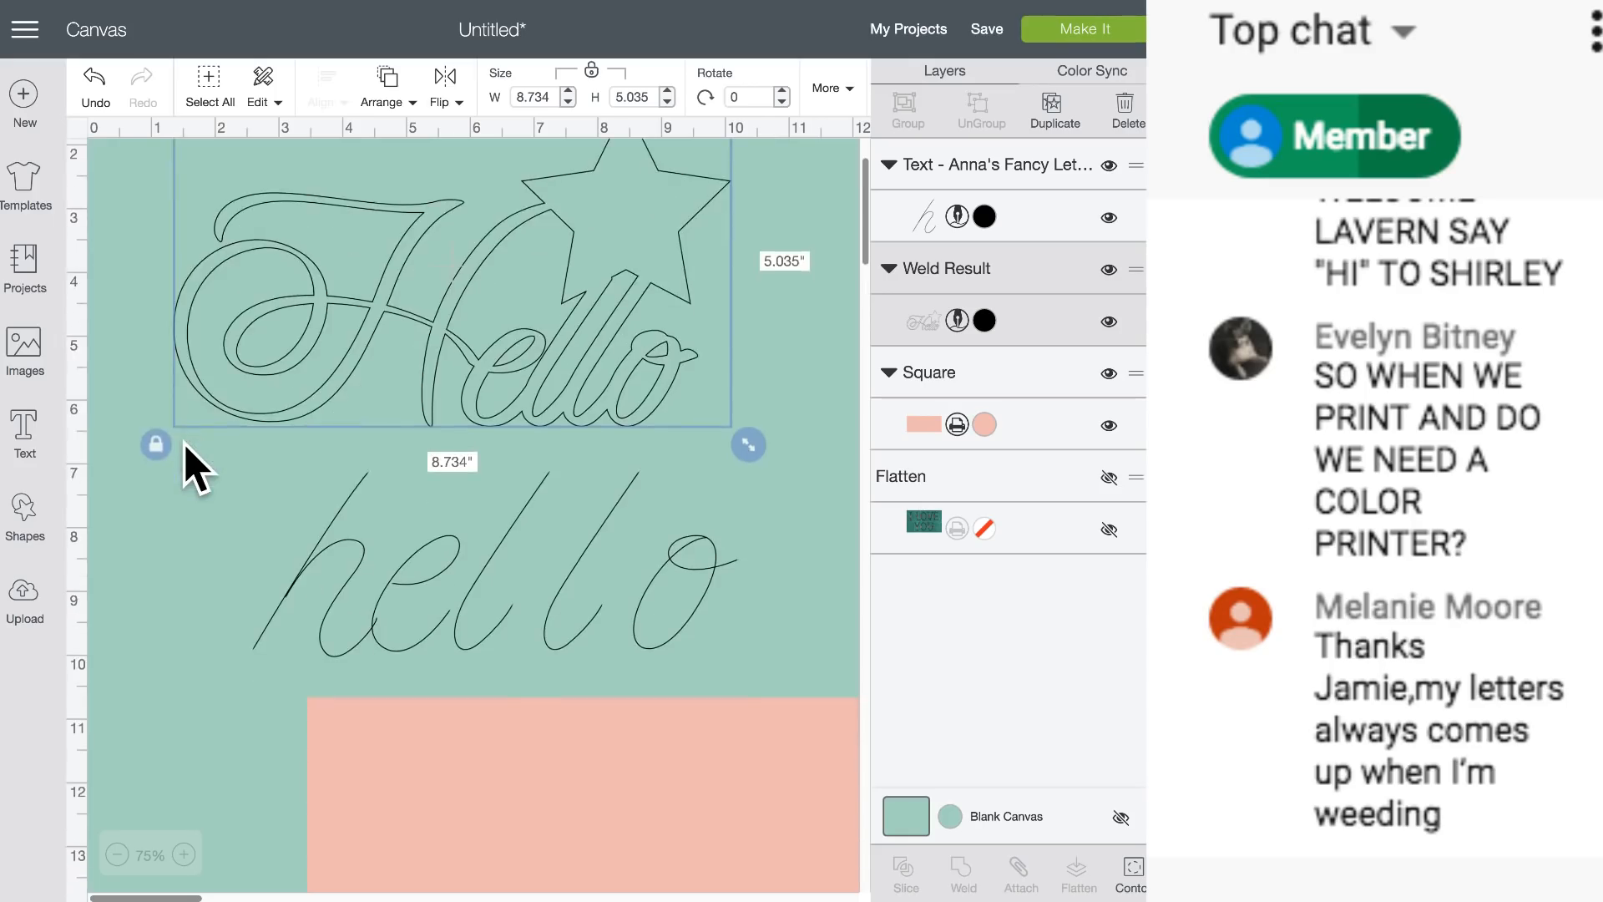
pyautogui.scroll(3, 193, 468)
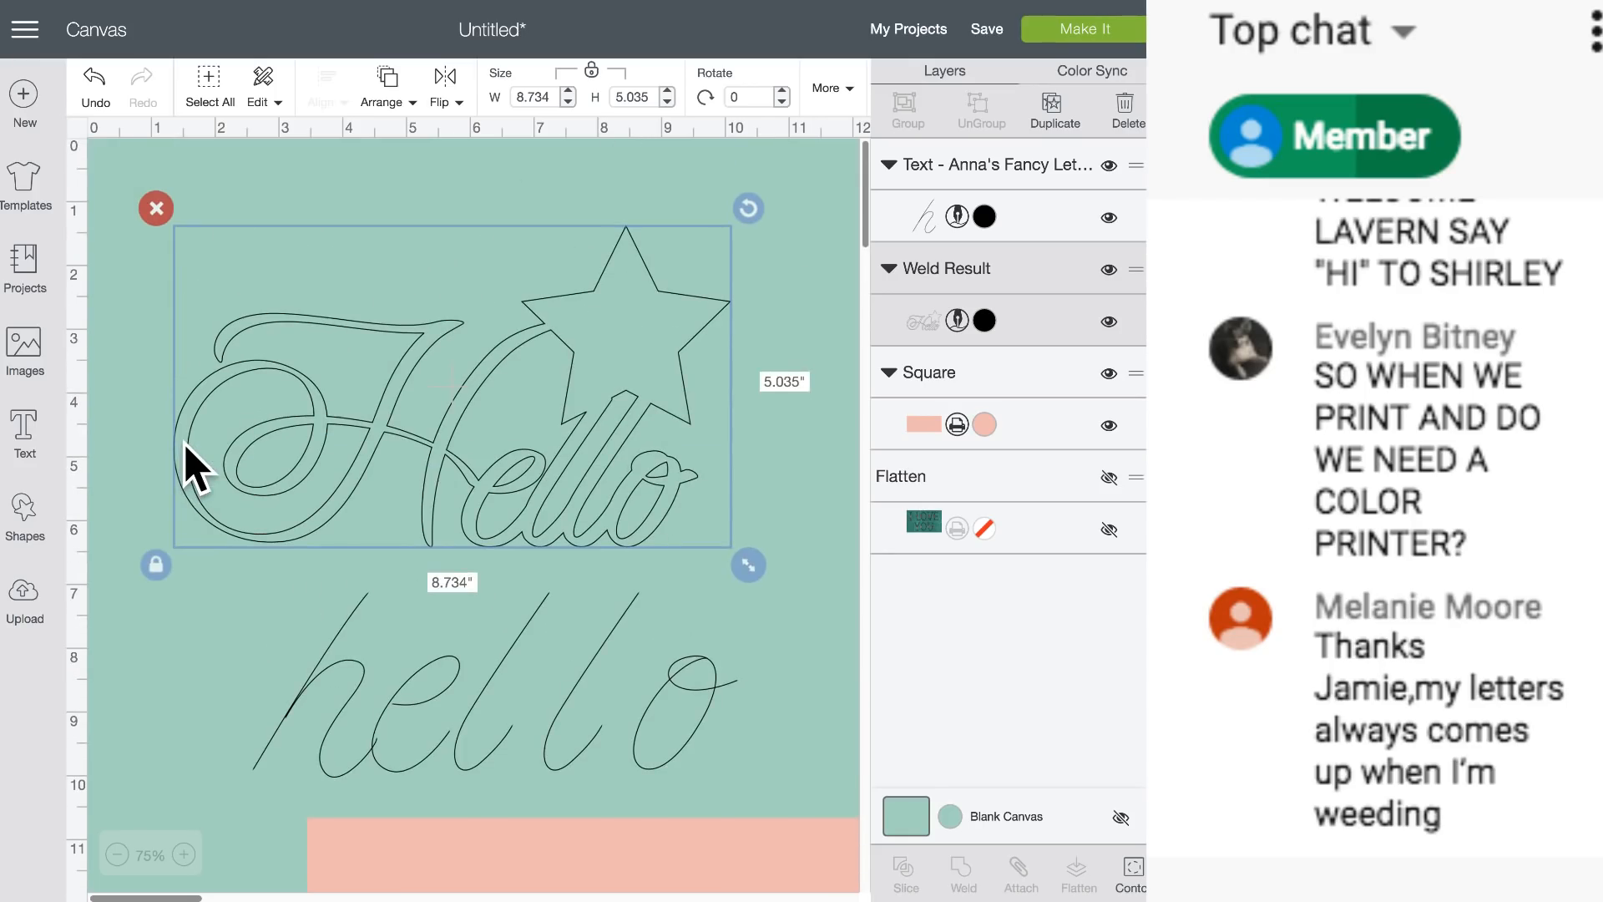
pyautogui.moveTo(224, 455); pyautogui.dragTo(268, 416)
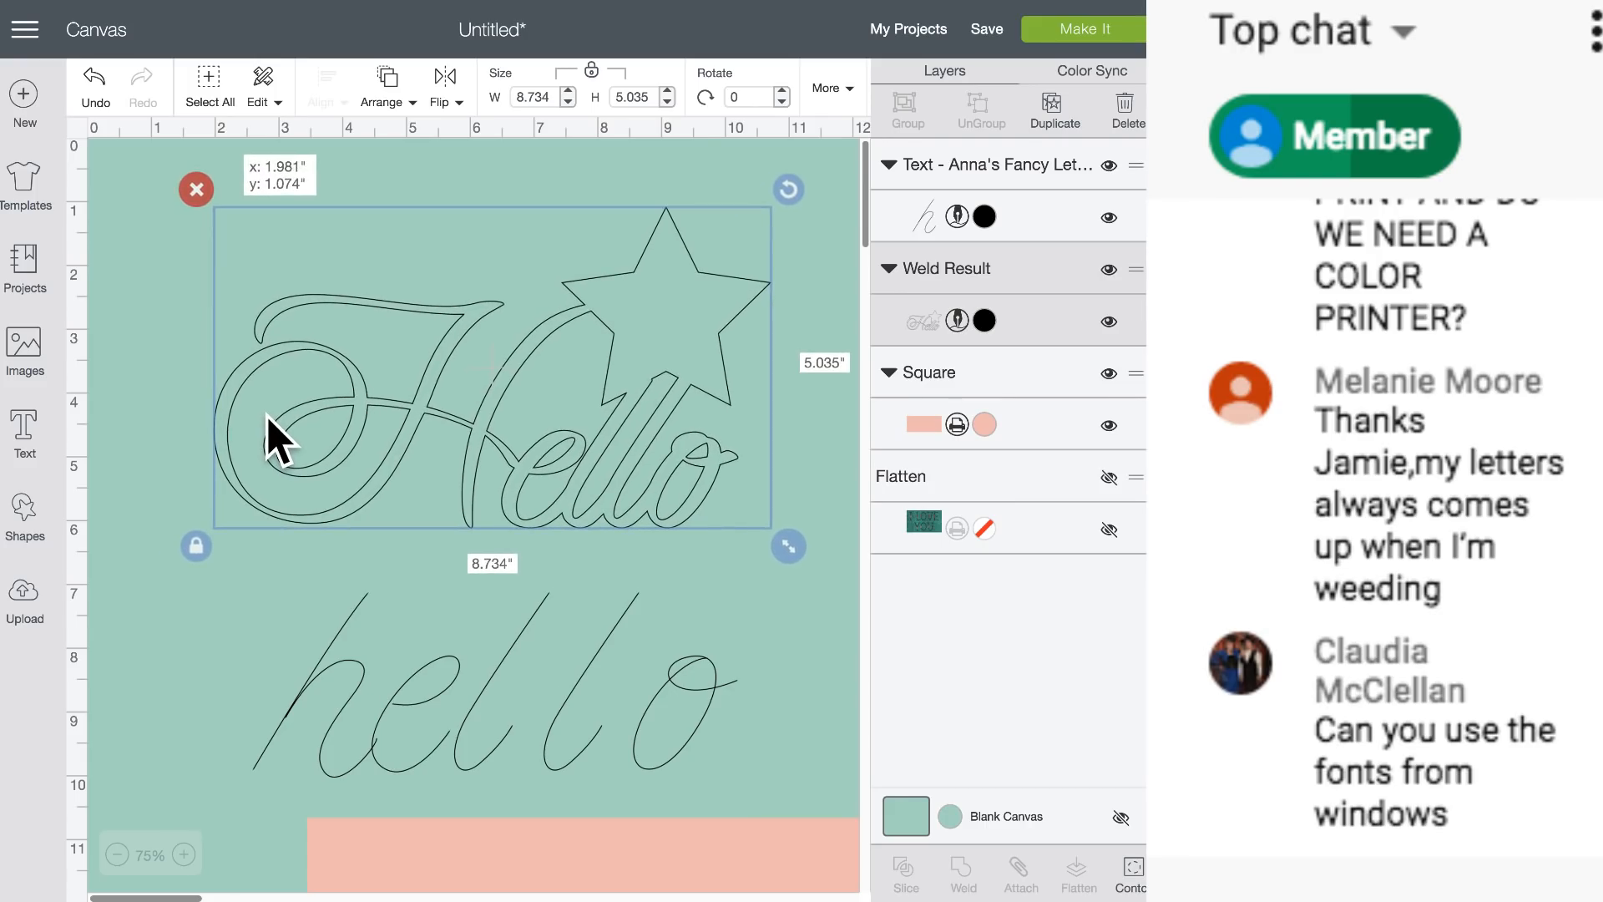
pyautogui.moveTo(267, 416); pyautogui.dragTo(267, 416)
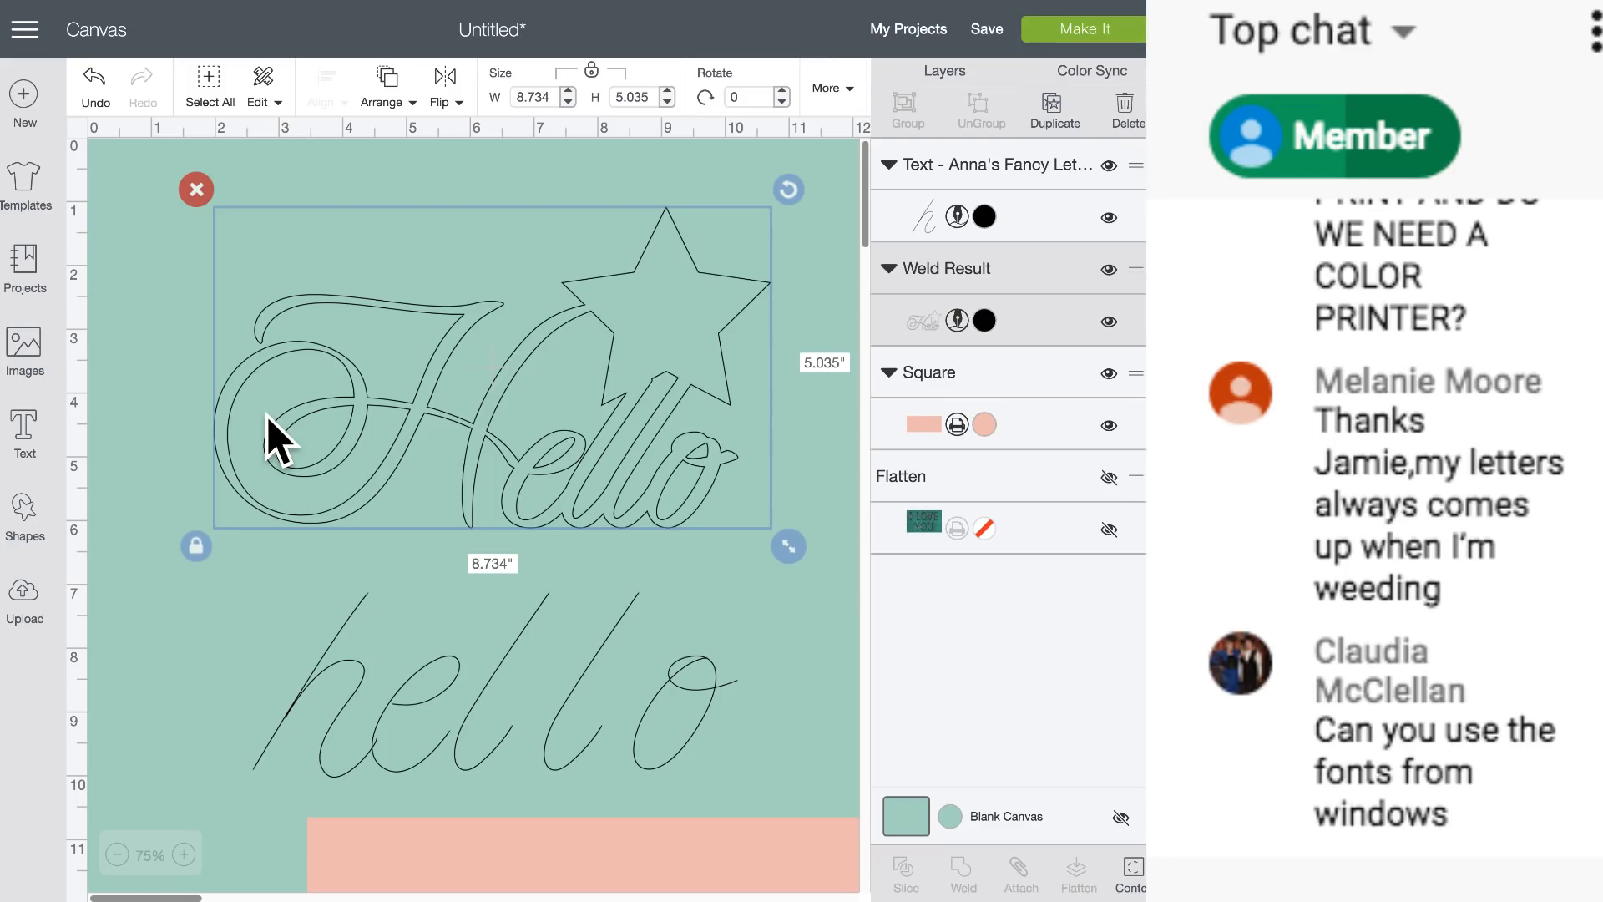
pyautogui.moveTo(267, 416); pyautogui.dragTo(273, 414)
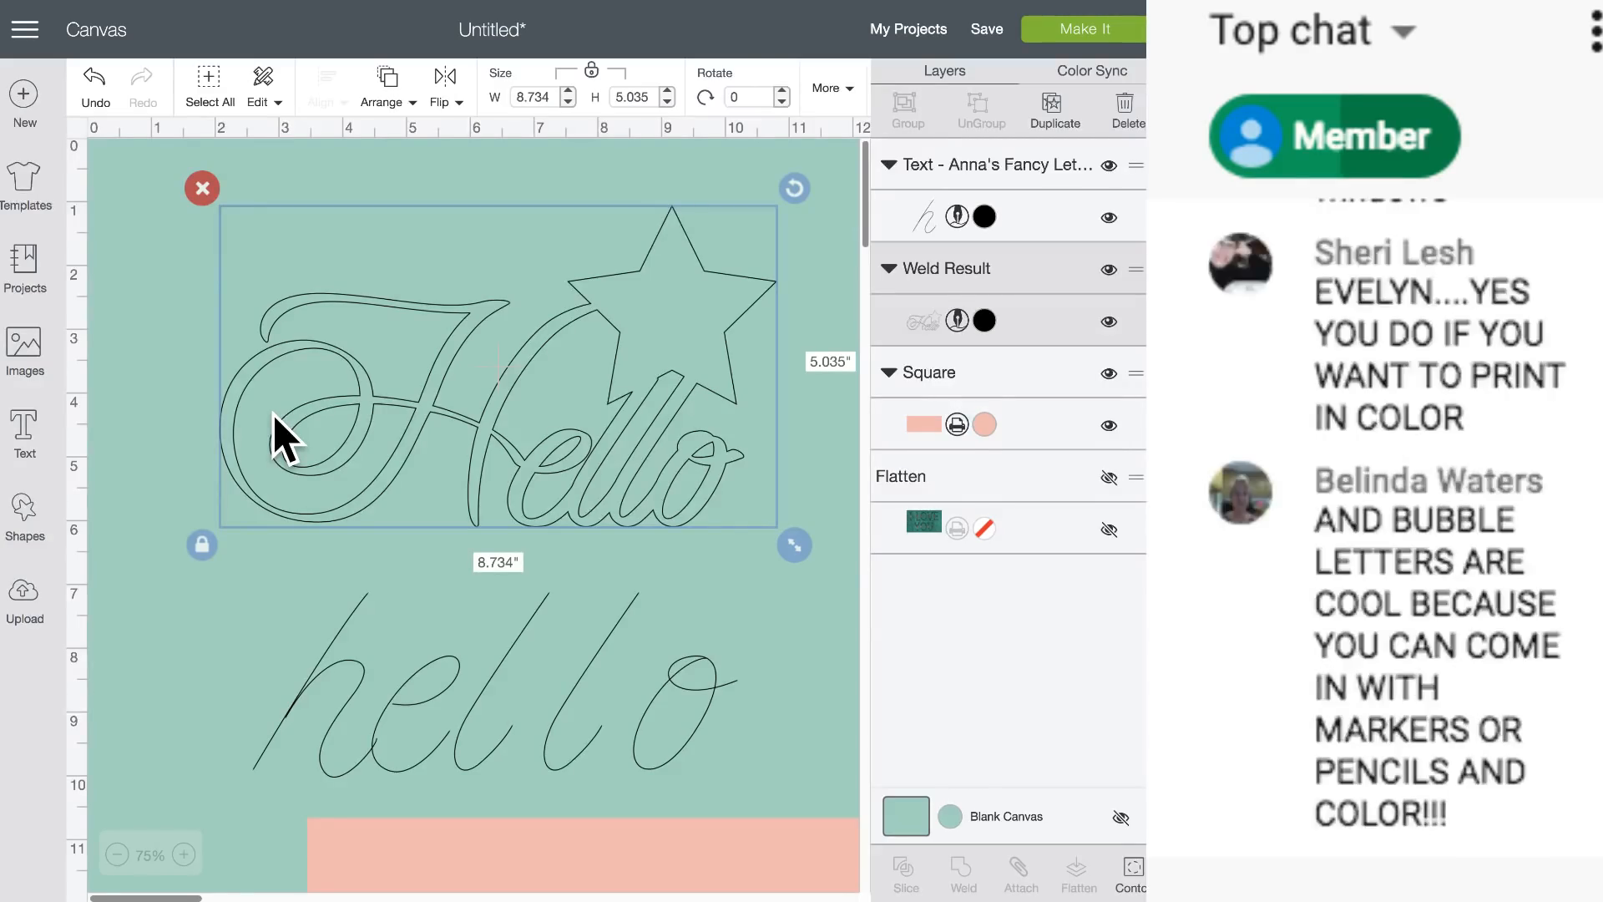
pyautogui.moveTo(276, 426); pyautogui.dragTo(308, 556)
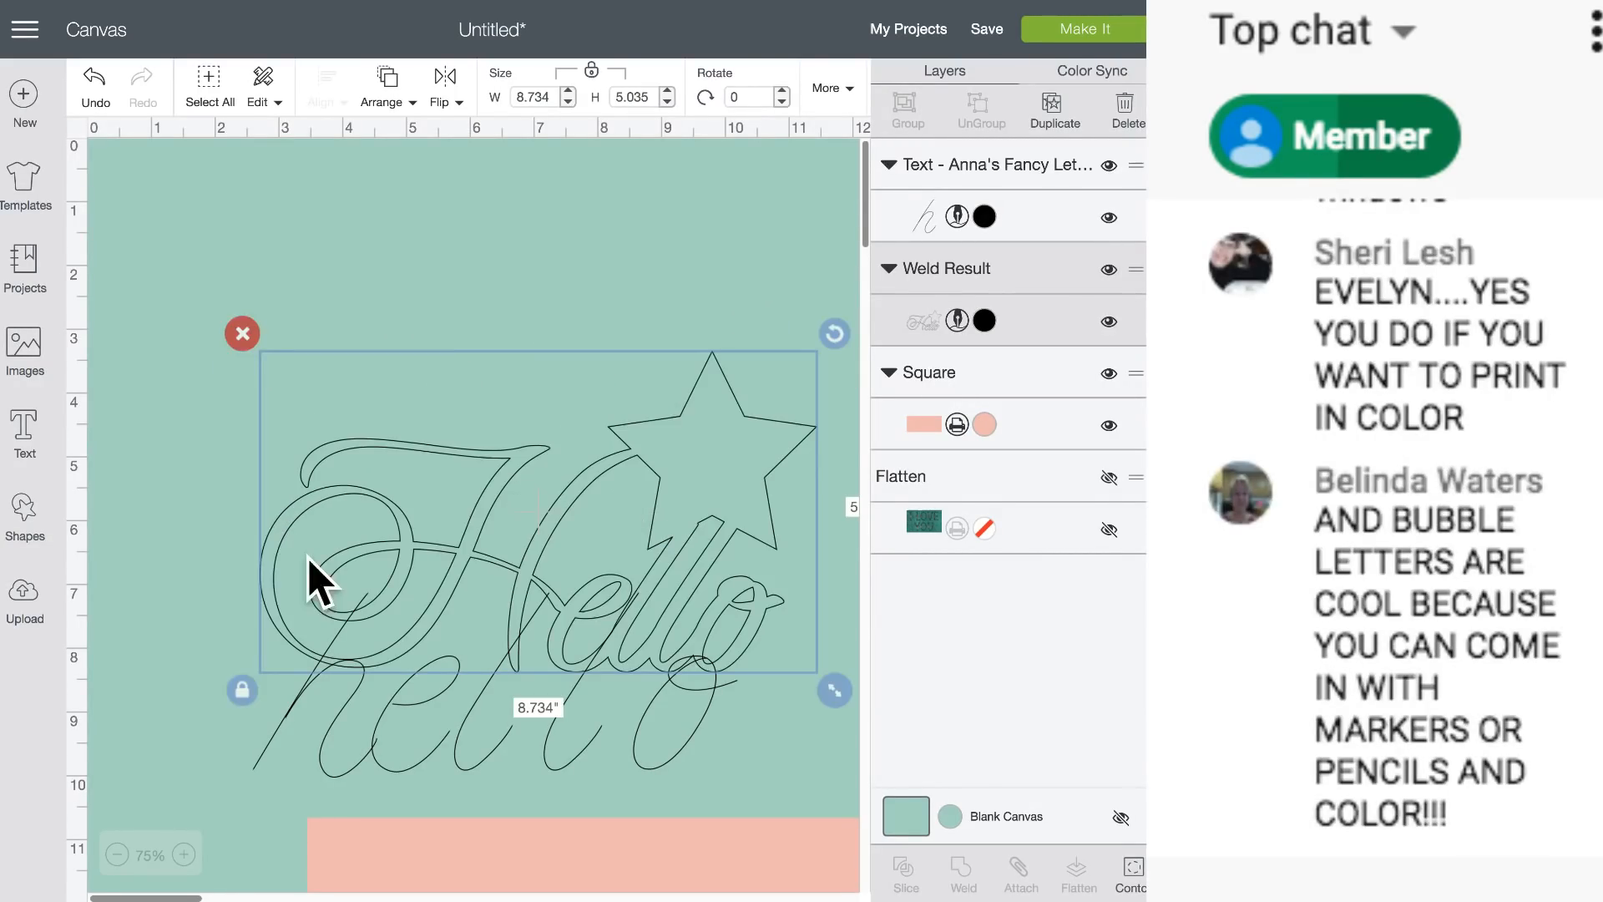
# Add the text "fonts", place it above the welded "Hello" shape, and set its style to Regular.
pyautogui.click(25, 430)
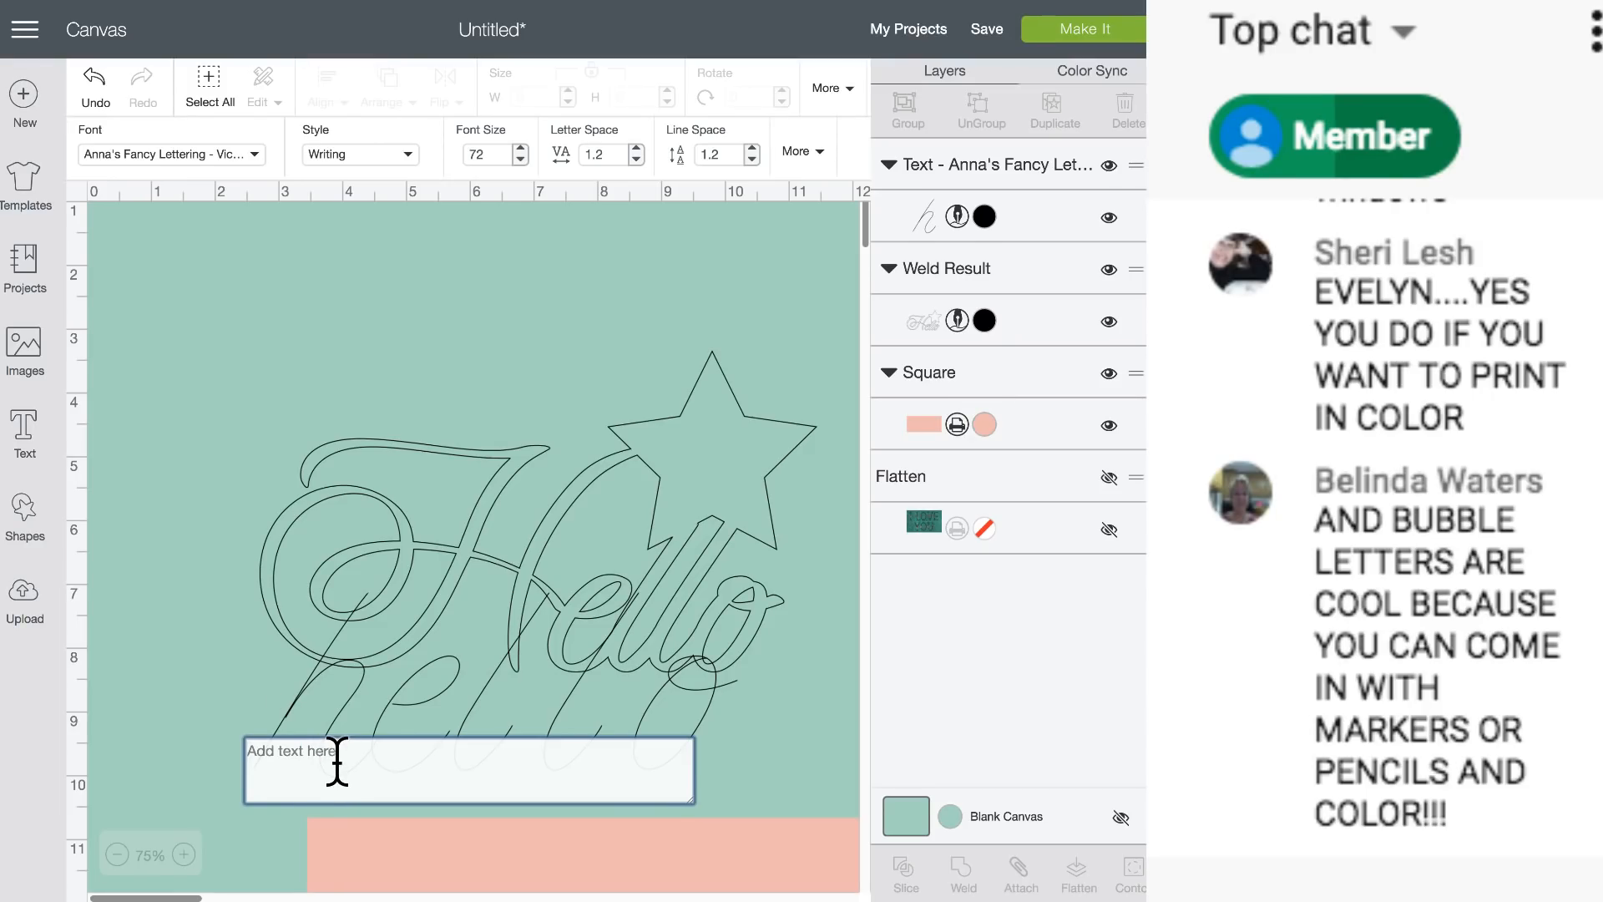
pyautogui.write('fonts')
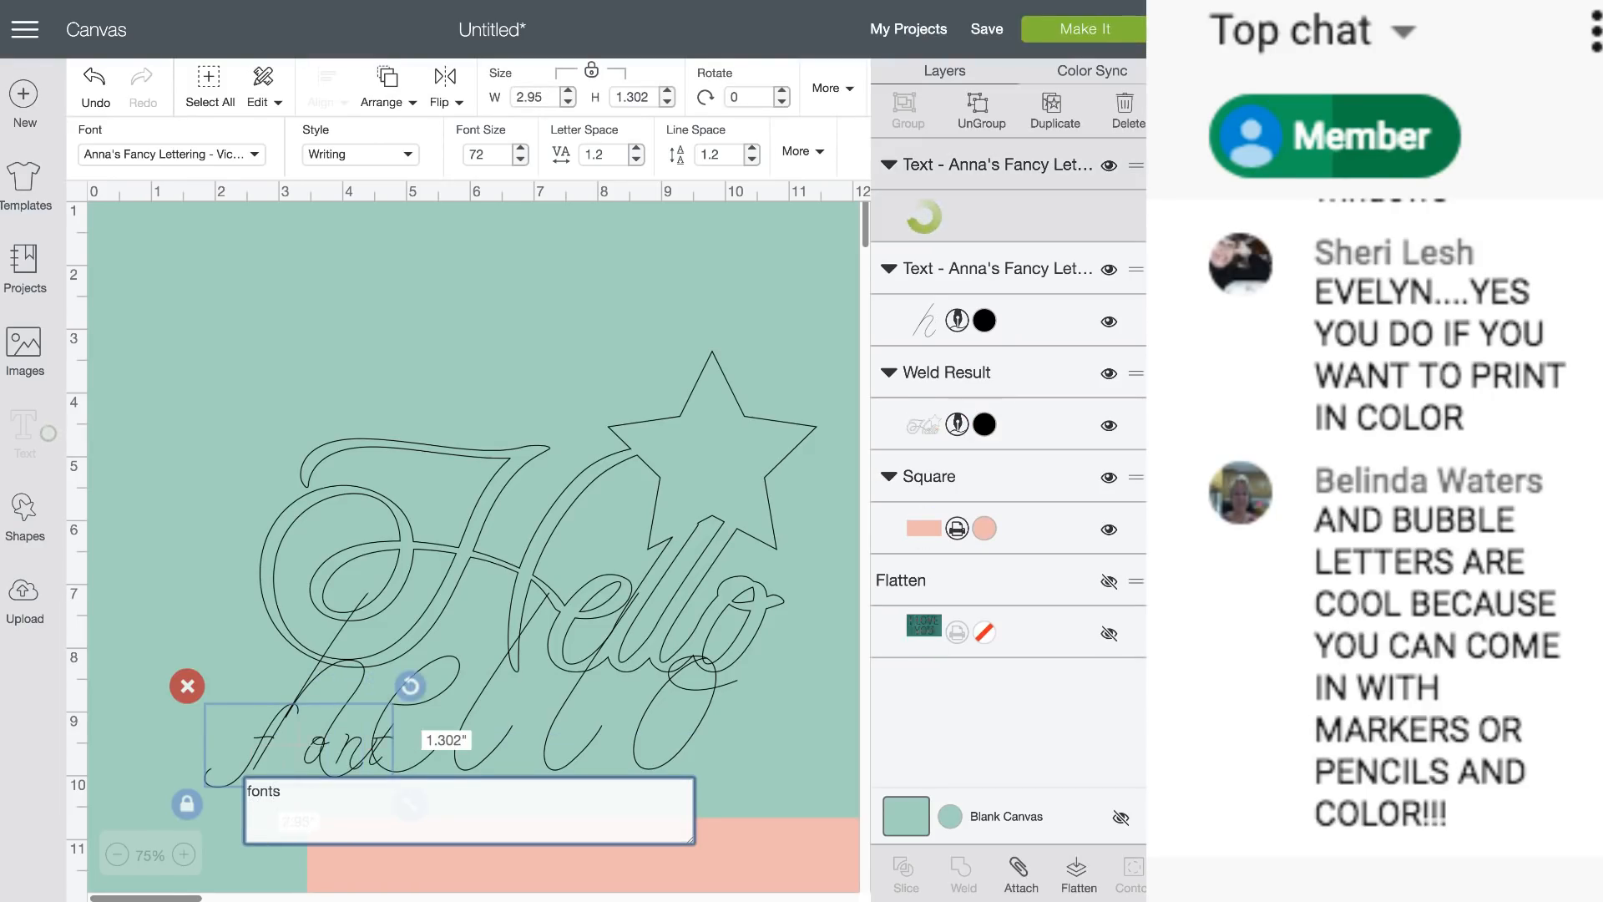
pyautogui.moveTo(279, 759); pyautogui.dragTo(247, 393)
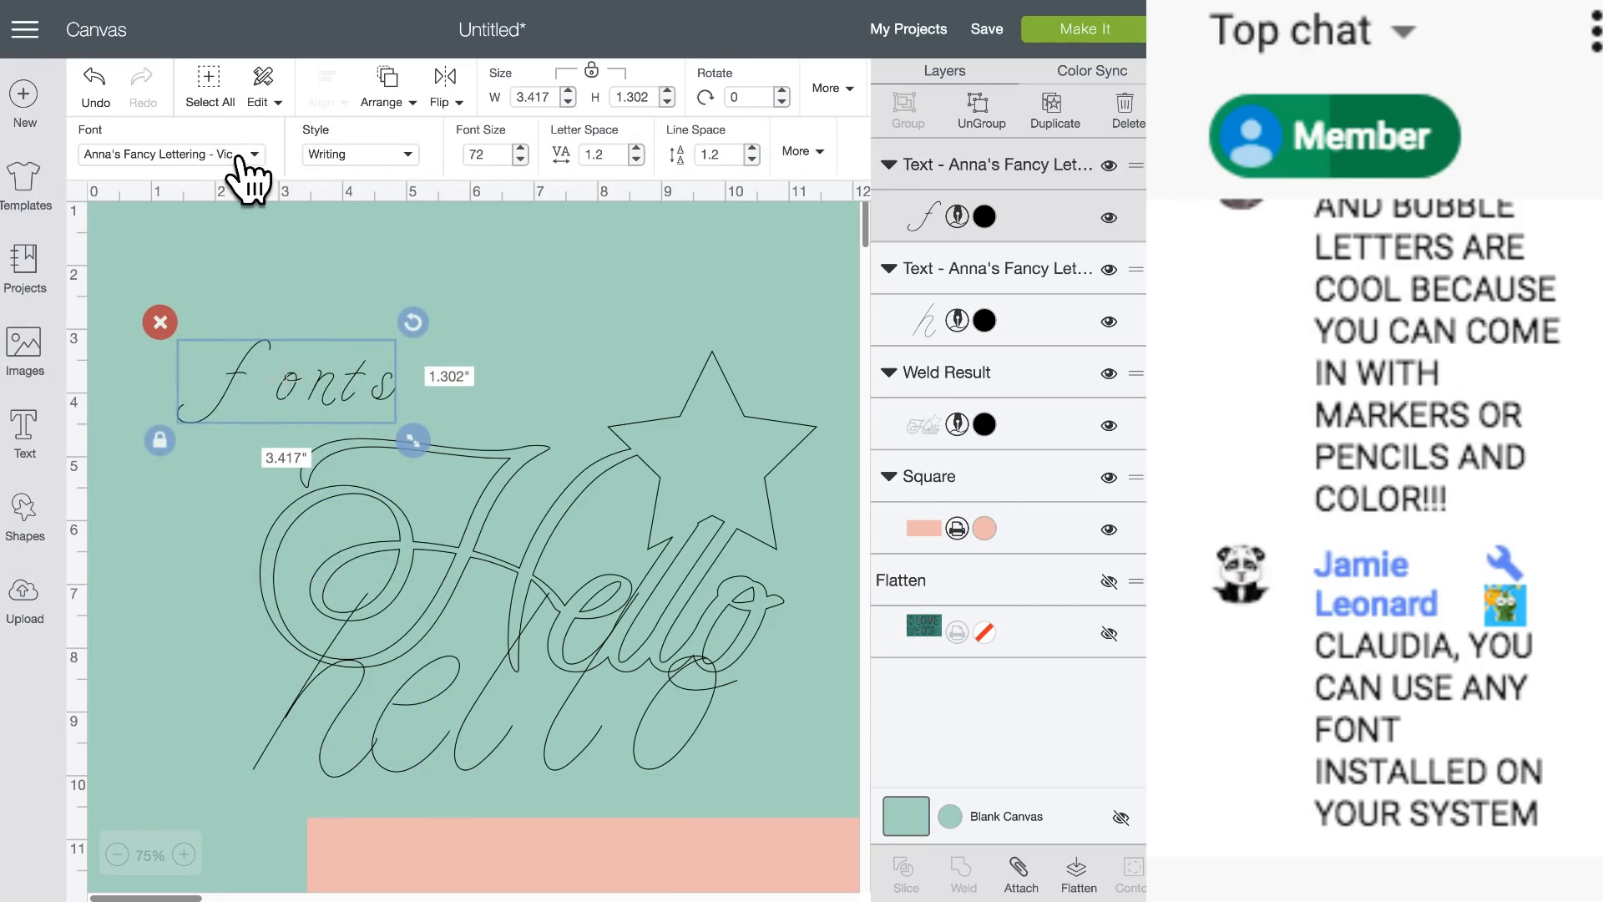
pyautogui.click(407, 155)
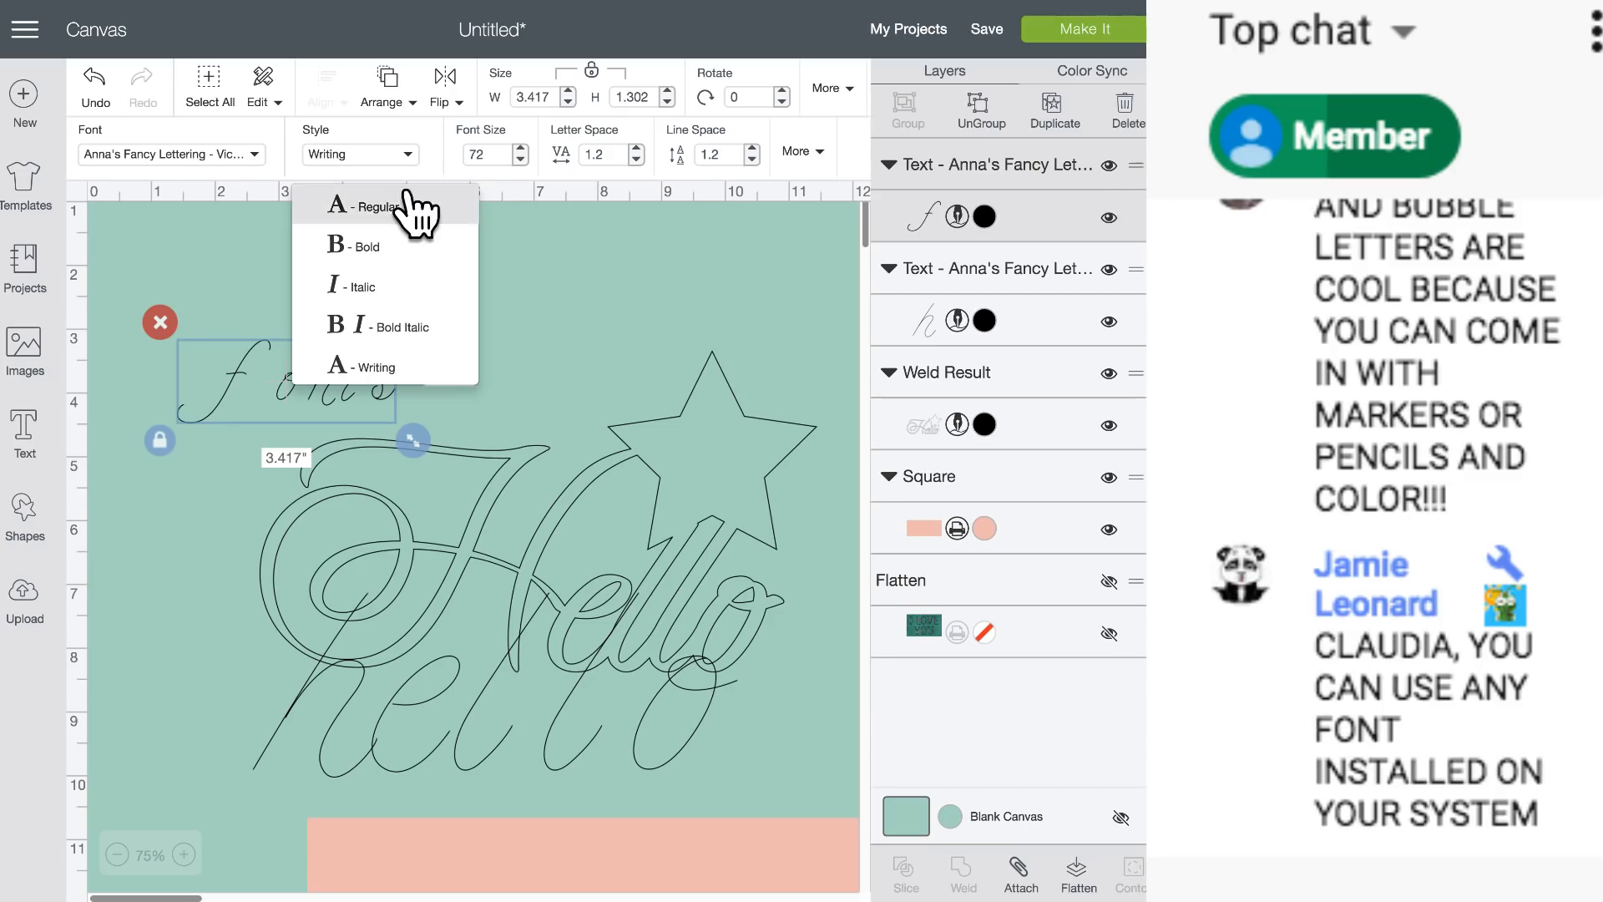
pyautogui.click(409, 209)
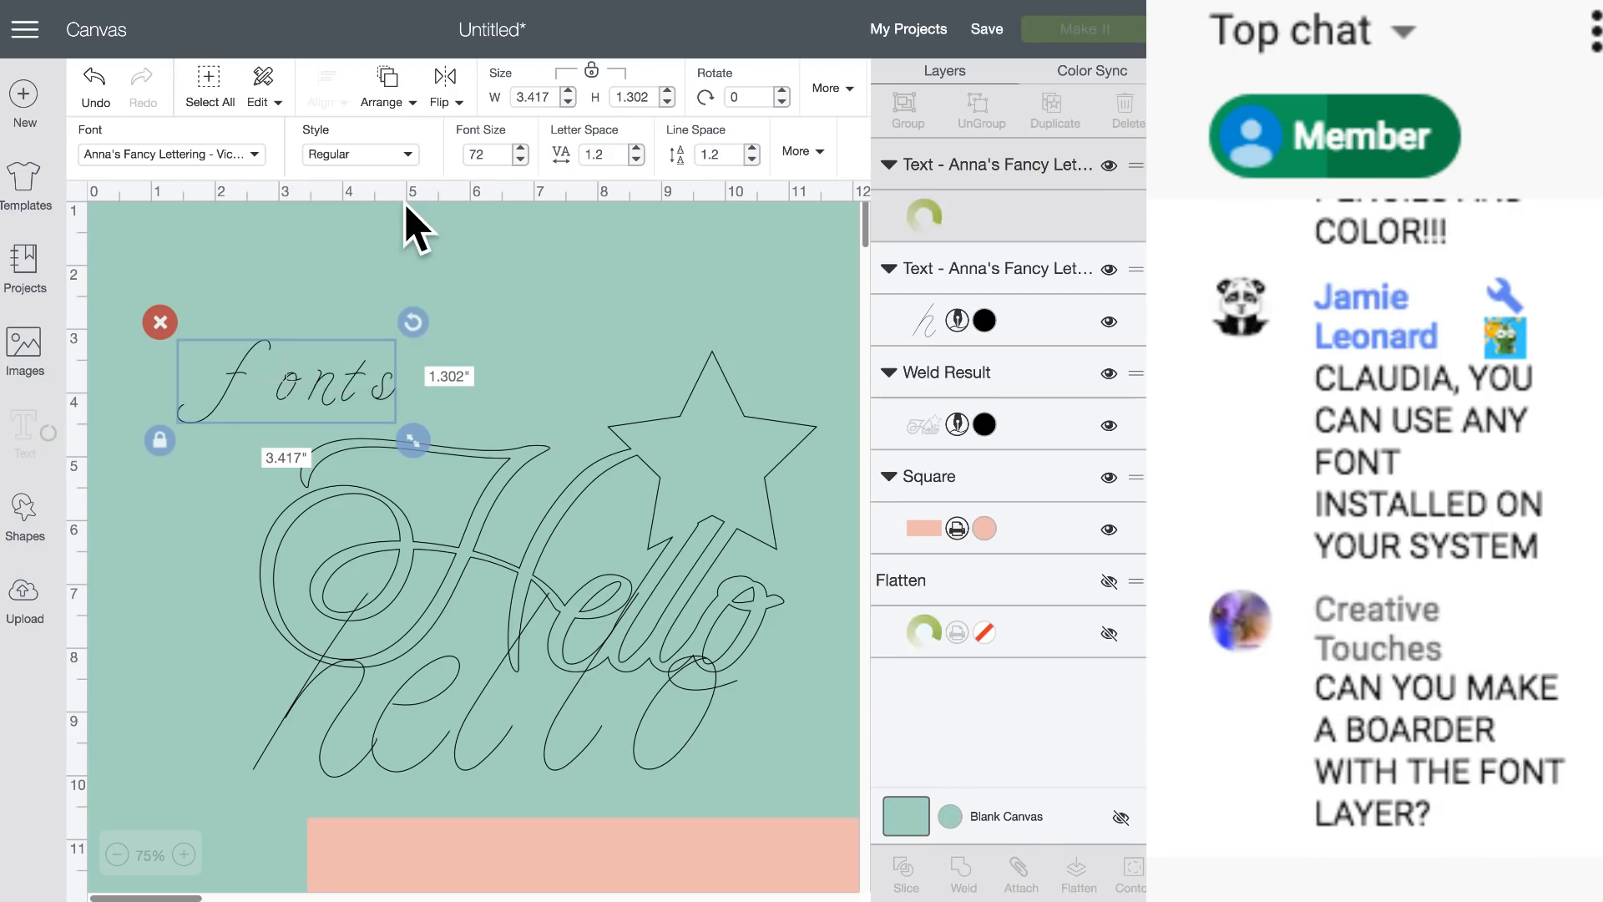
# Browse the full font list and the System fonts available for the "fonts" text without choosing one.
pyautogui.click(266, 171)
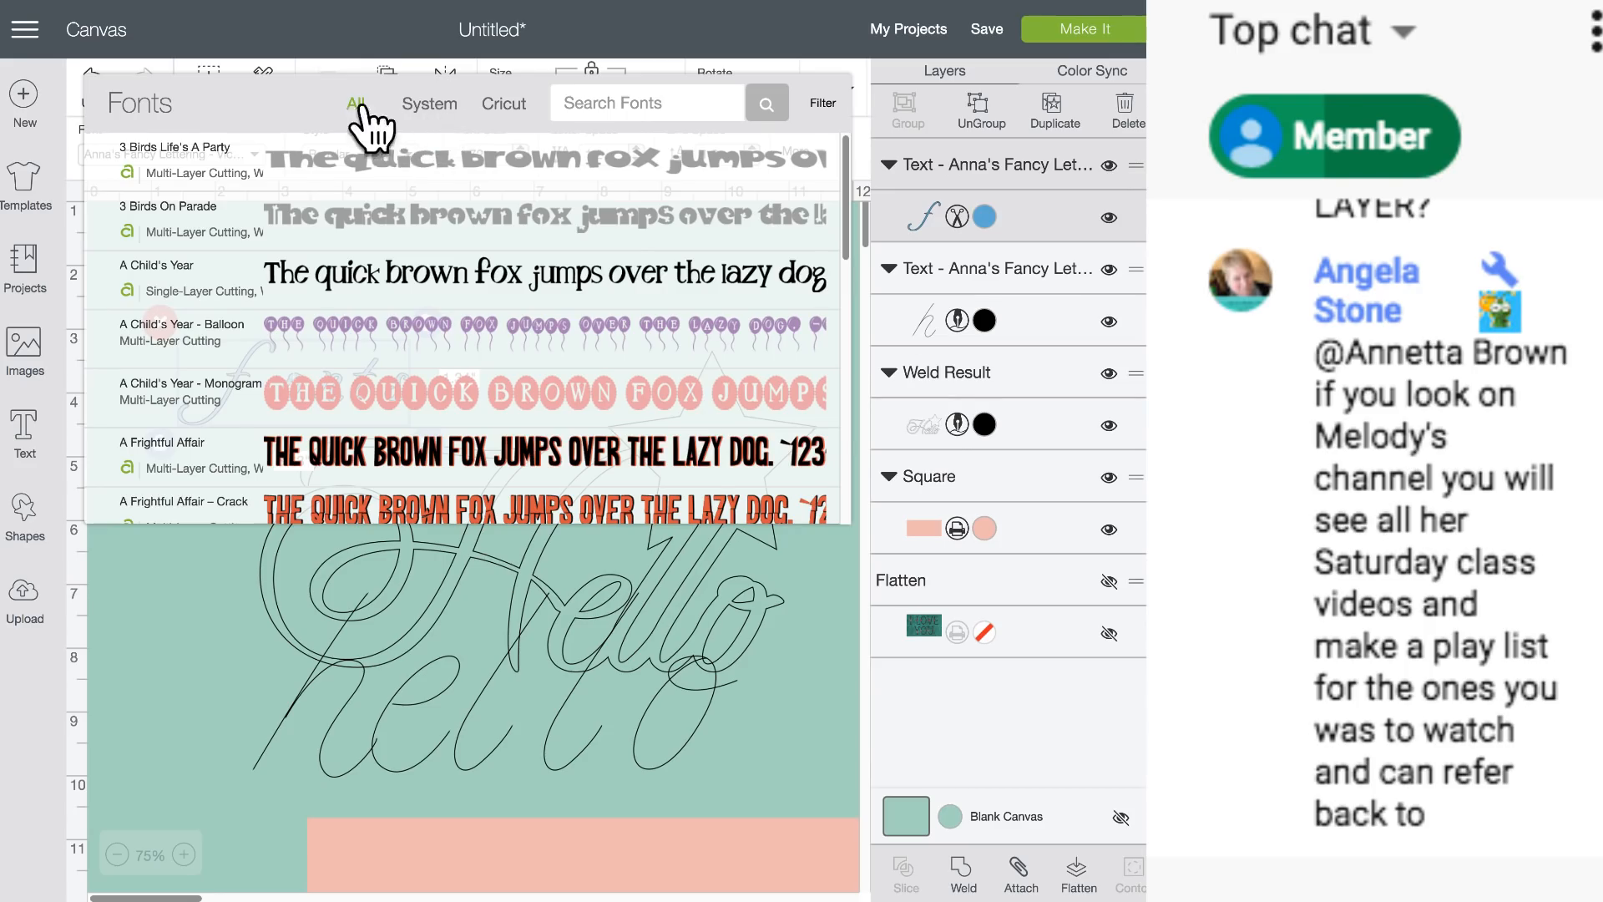
pyautogui.scroll(-5, 332, 342)
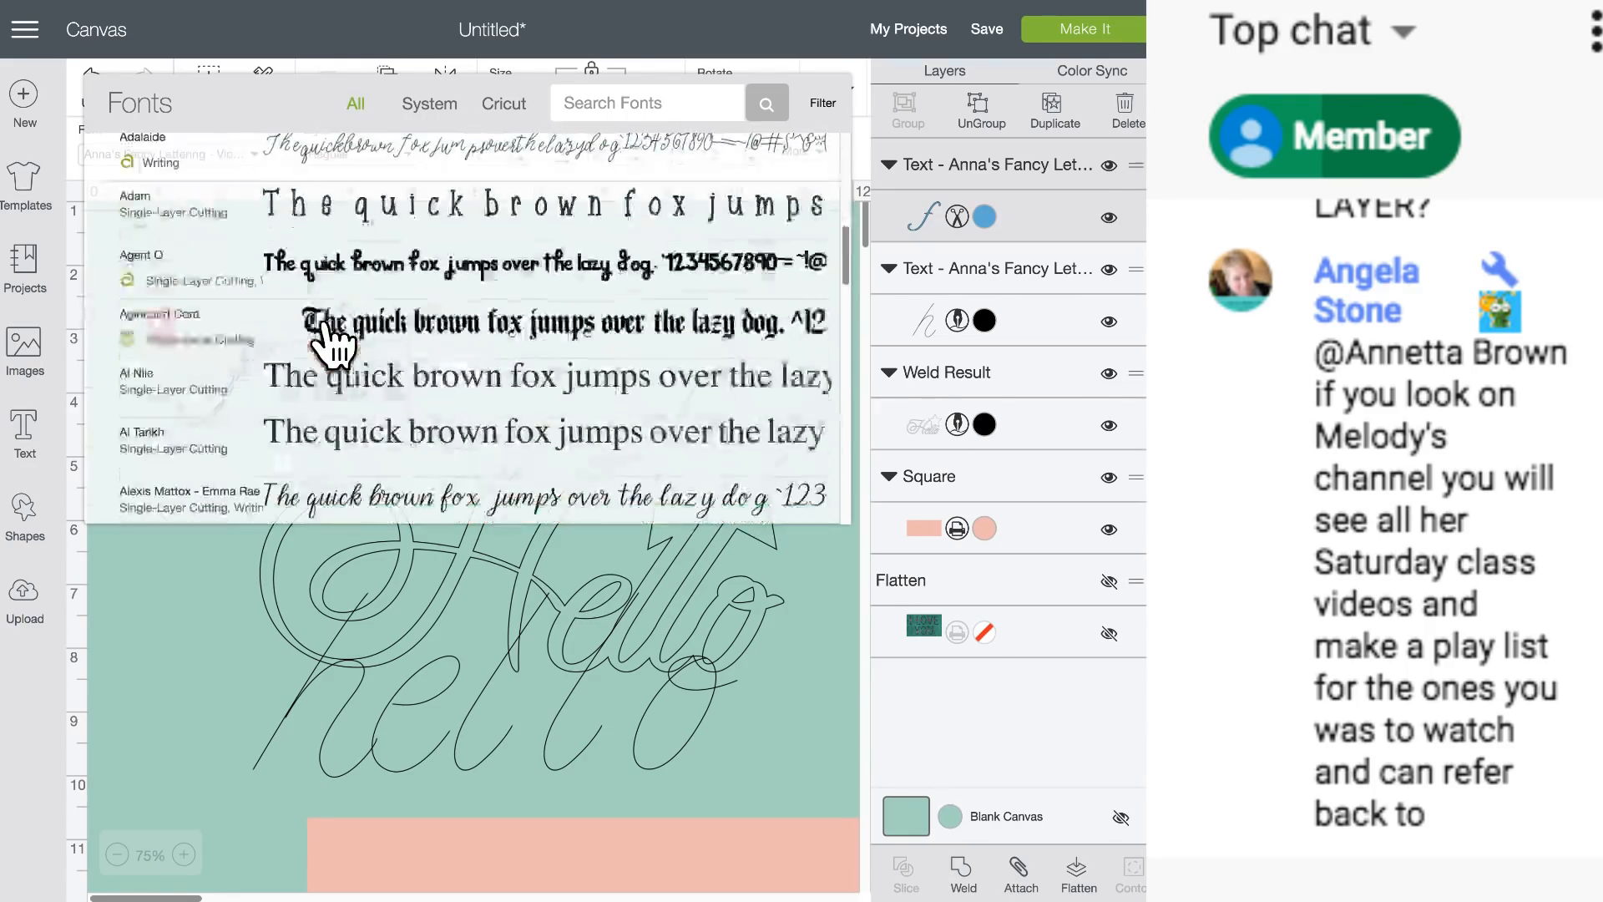
pyautogui.scroll(5, 333, 342)
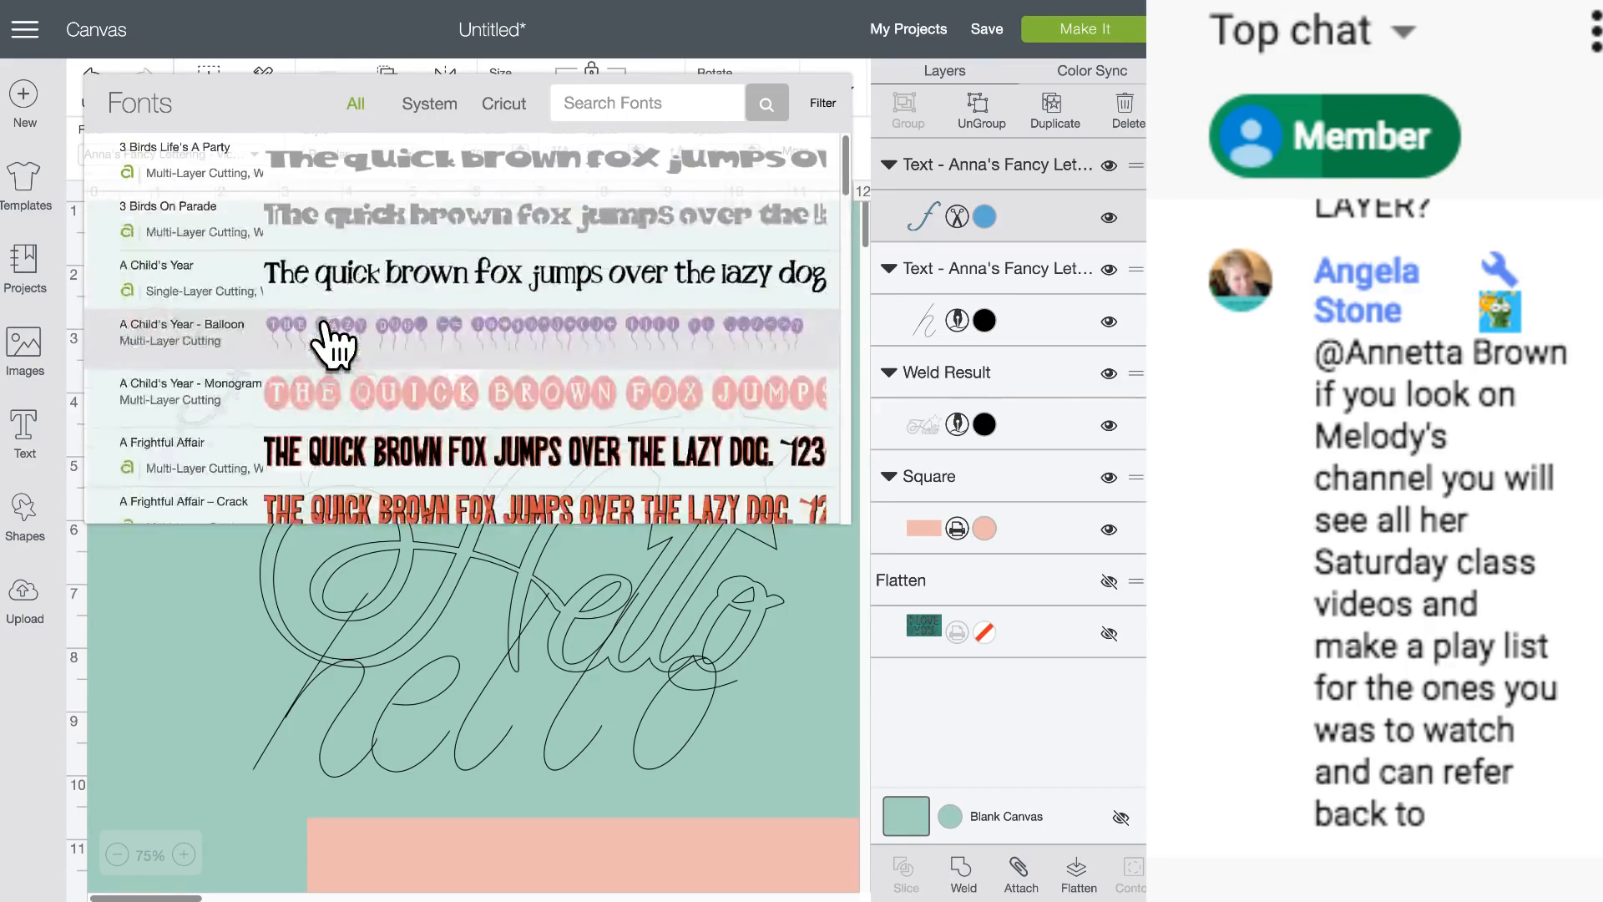
pyautogui.click(431, 107)
pyautogui.scroll(-10, 293, 315)
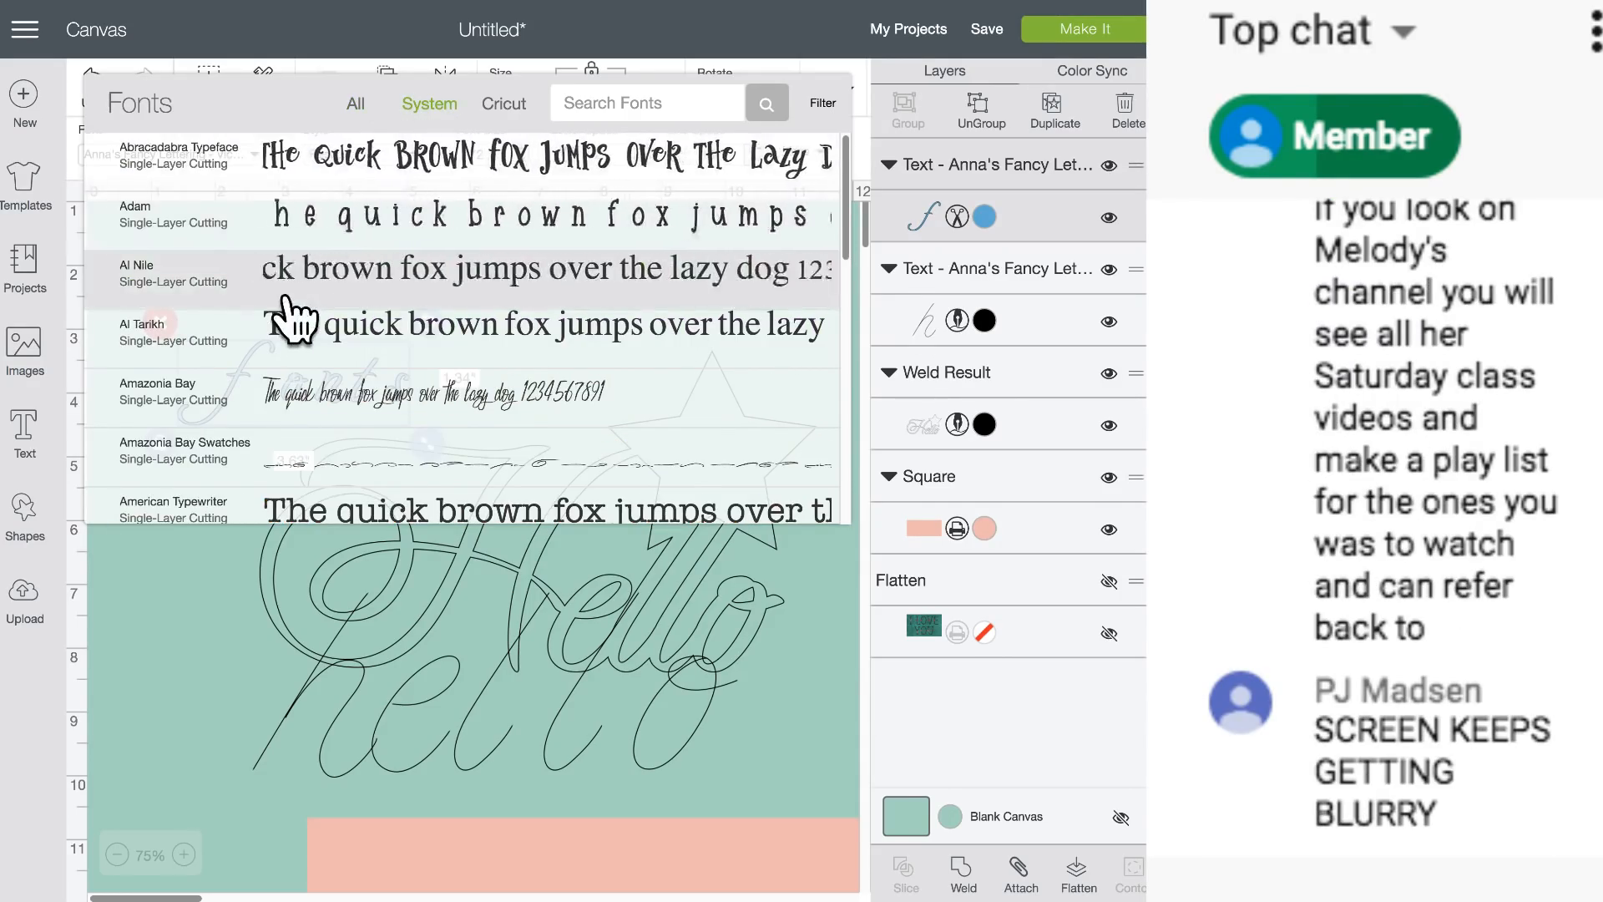
pyautogui.scroll(-10, 293, 315)
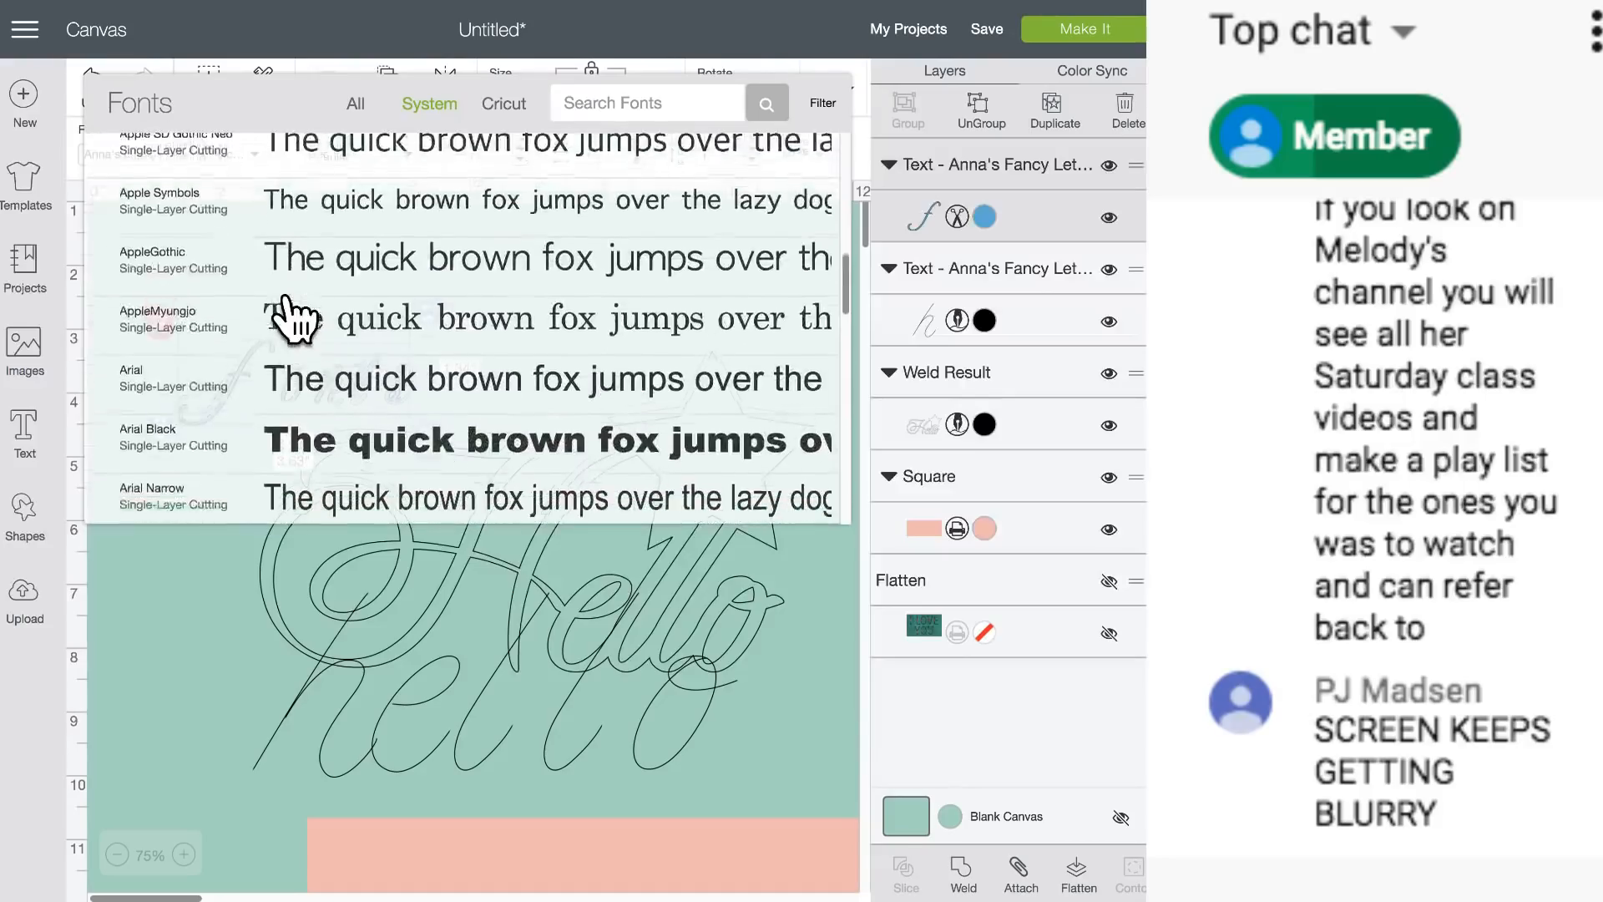
pyautogui.scroll(-10, 286, 301)
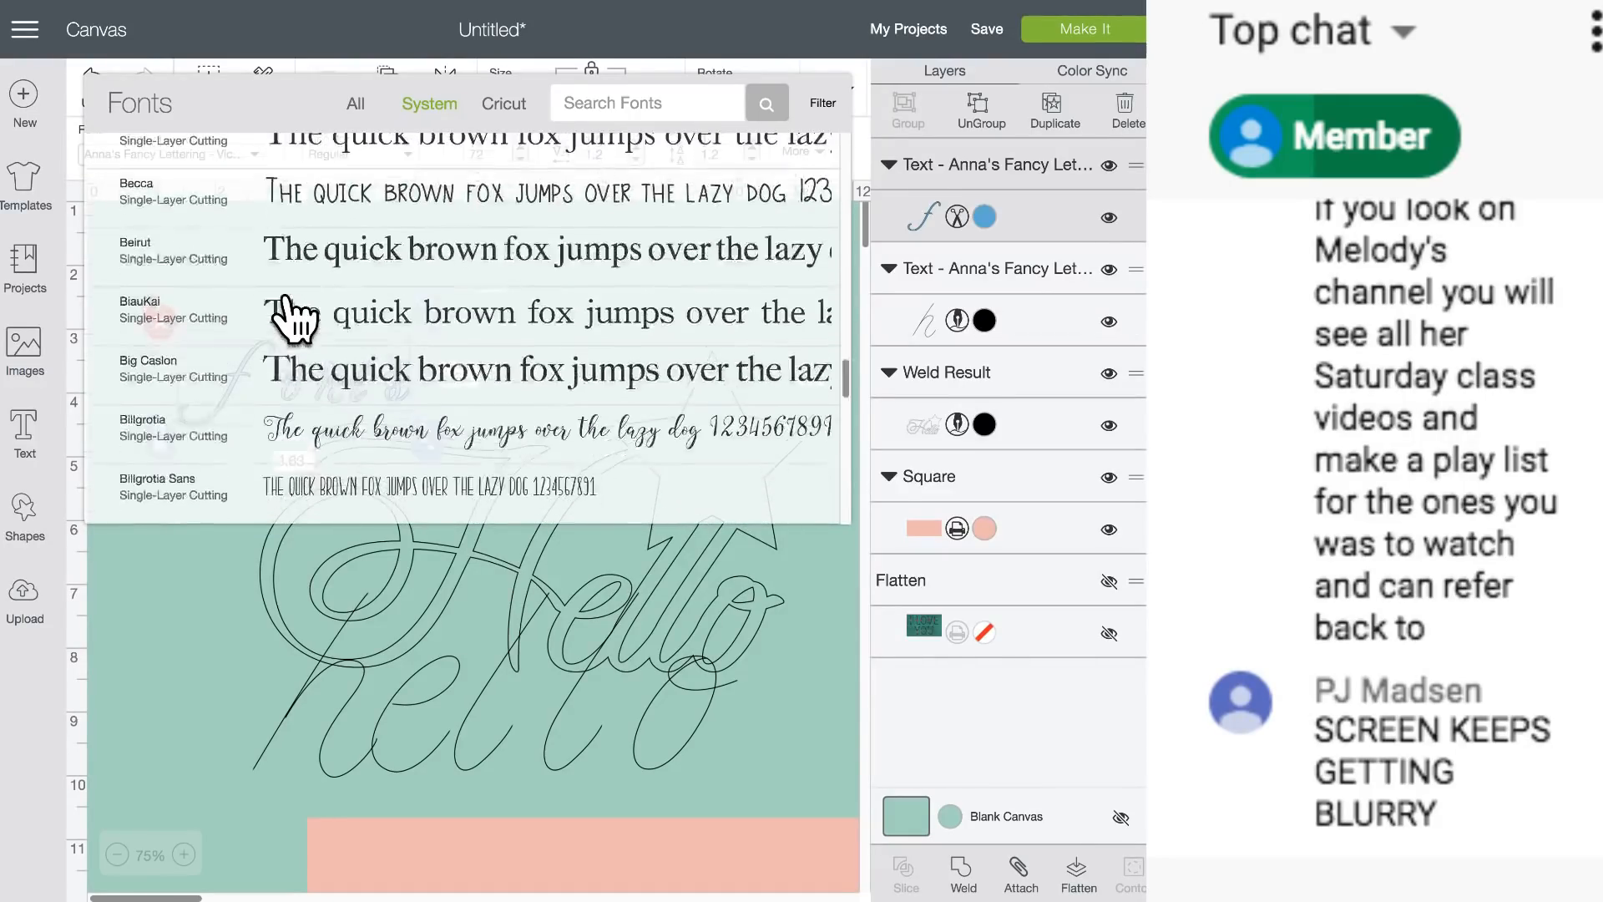
pyautogui.scroll(-10, 292, 318)
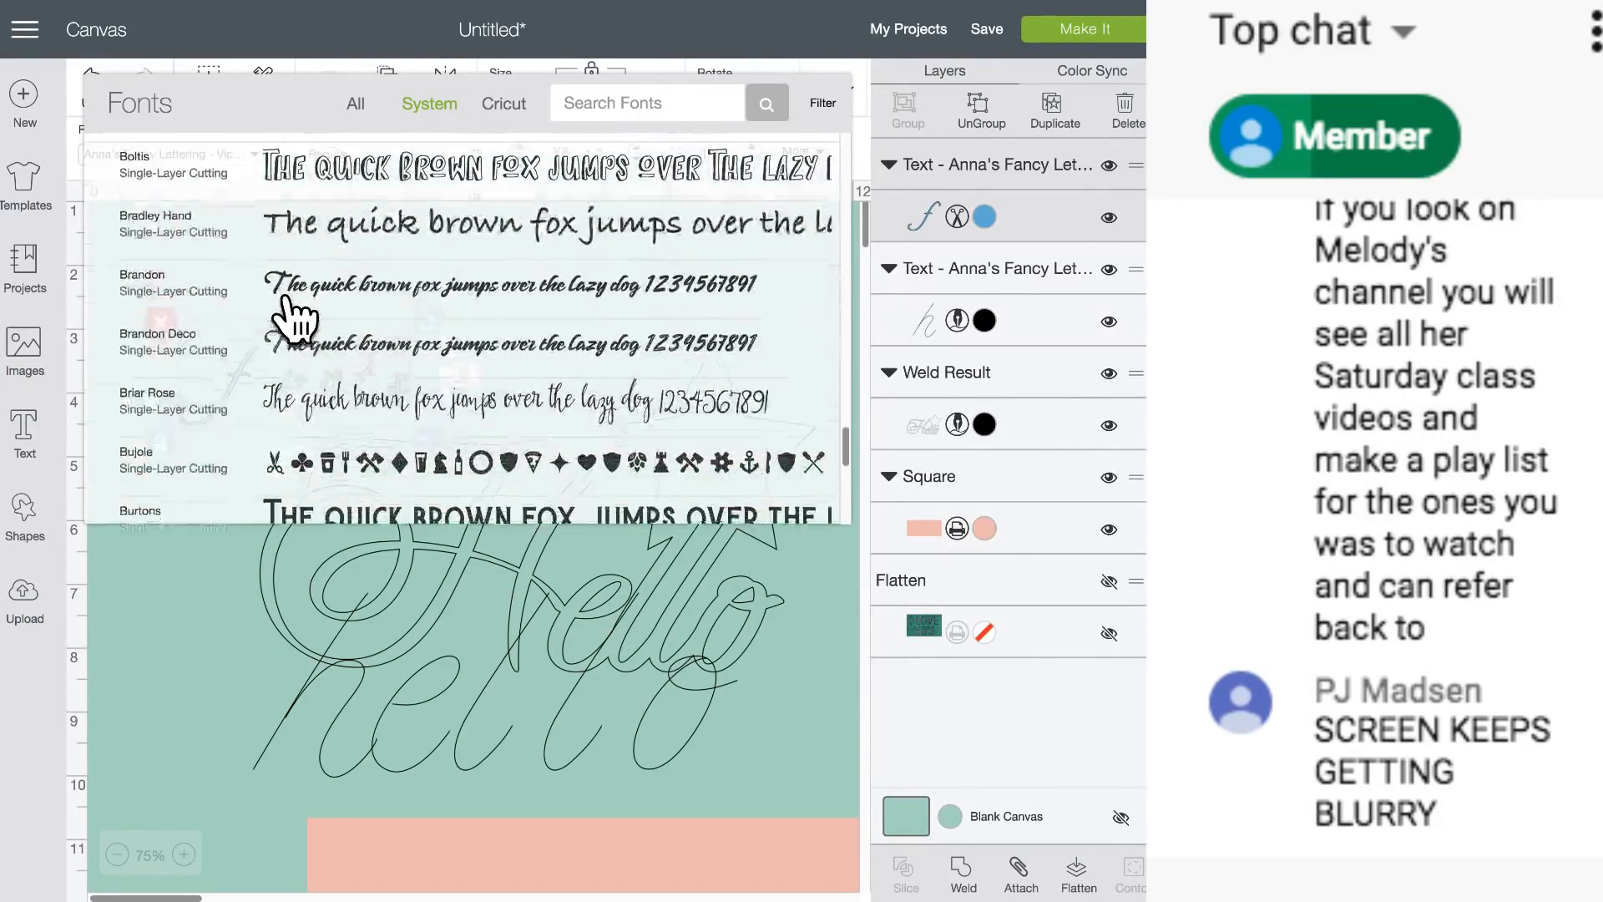
pyautogui.scroll(-7, 292, 319)
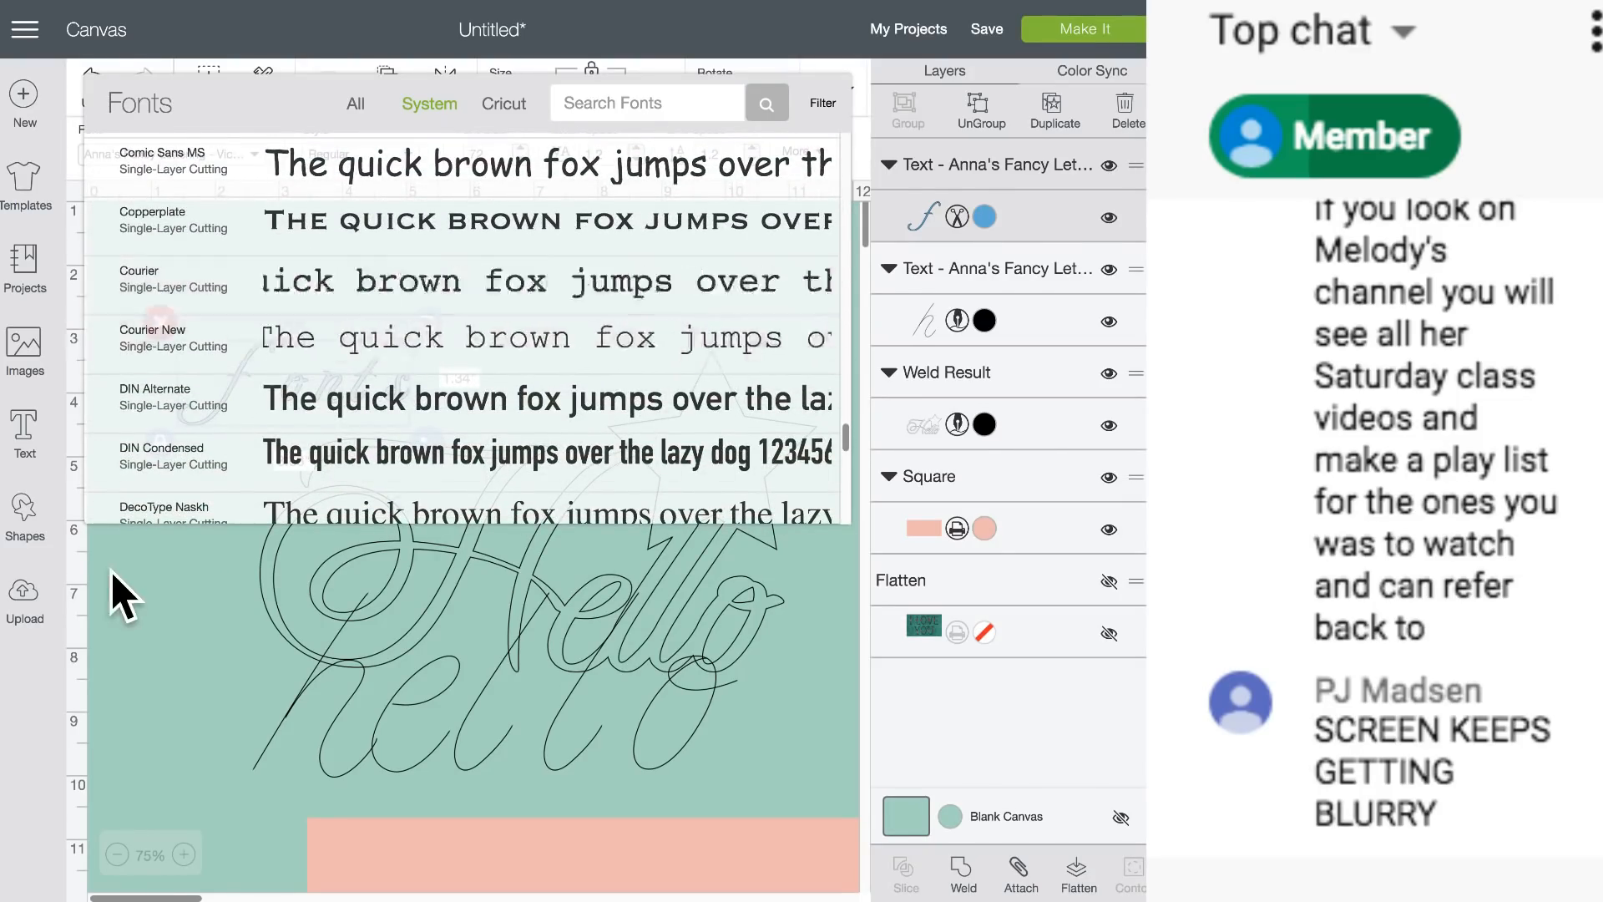
pyautogui.click(177, 568)
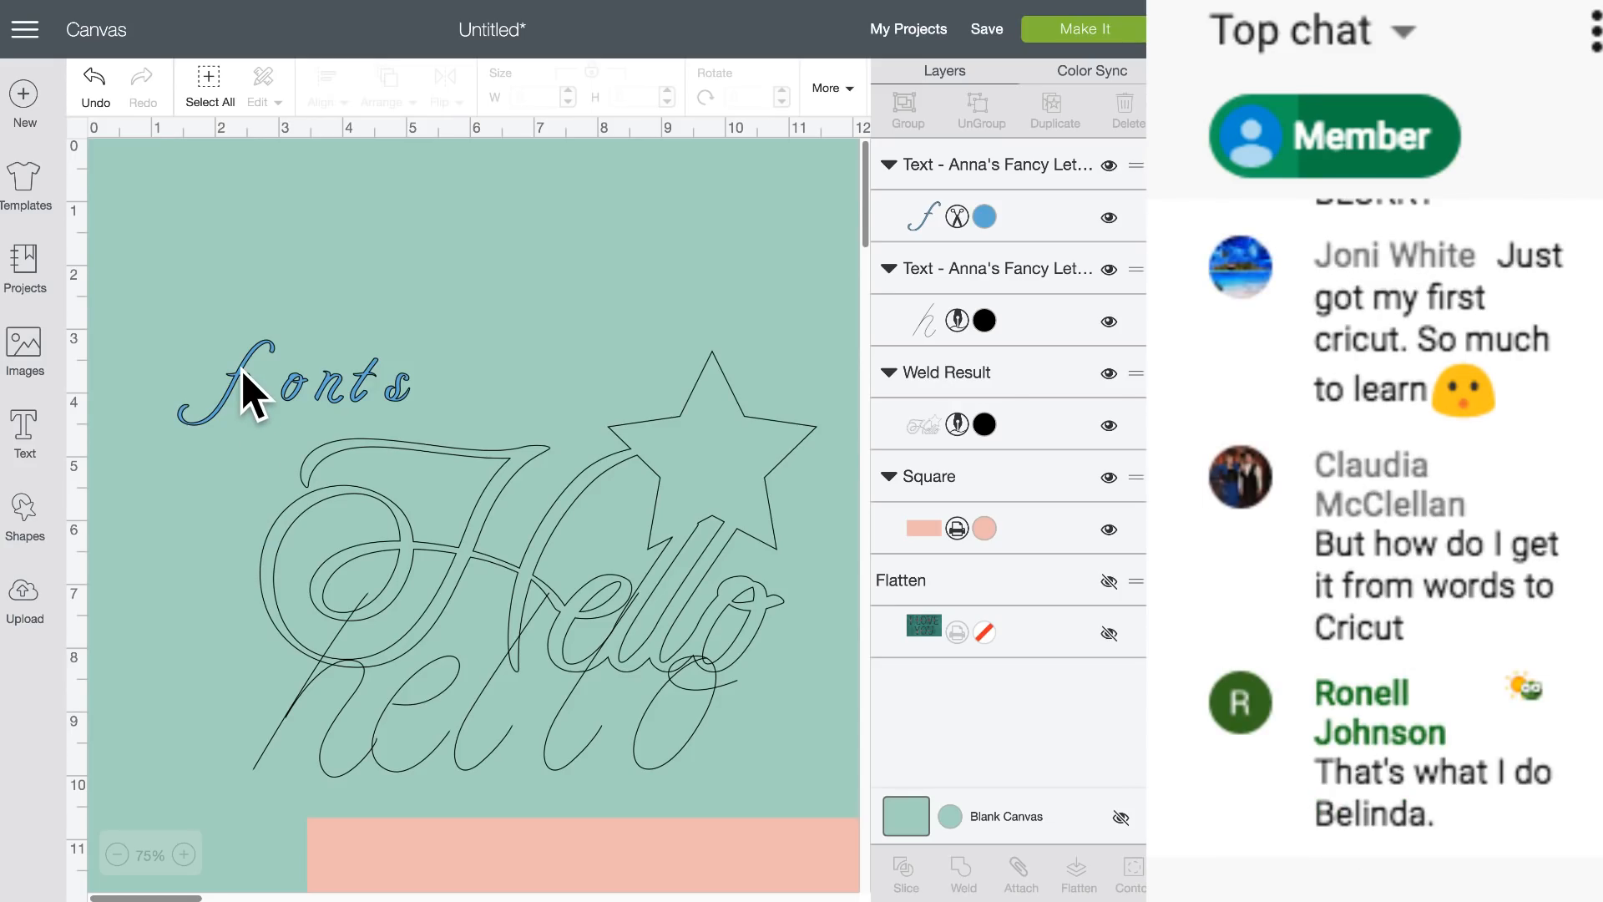
# Filter the Cricut fonts to Multi-Layer and change the "fonts" text to Base Camp.
pyautogui.click(247, 393)
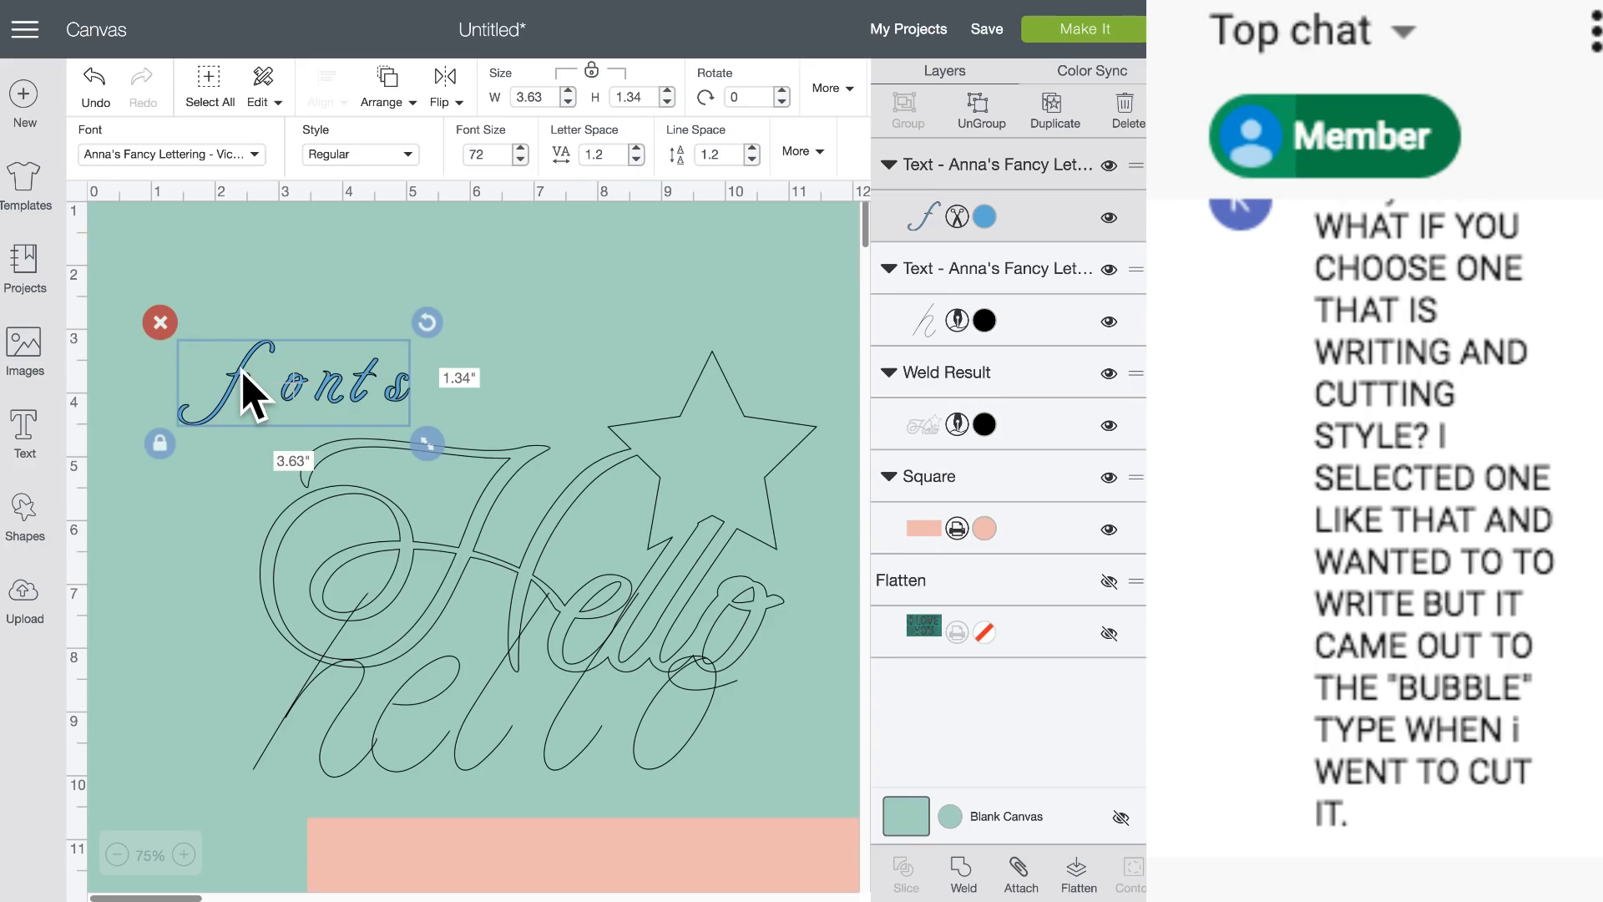
pyautogui.click(254, 155)
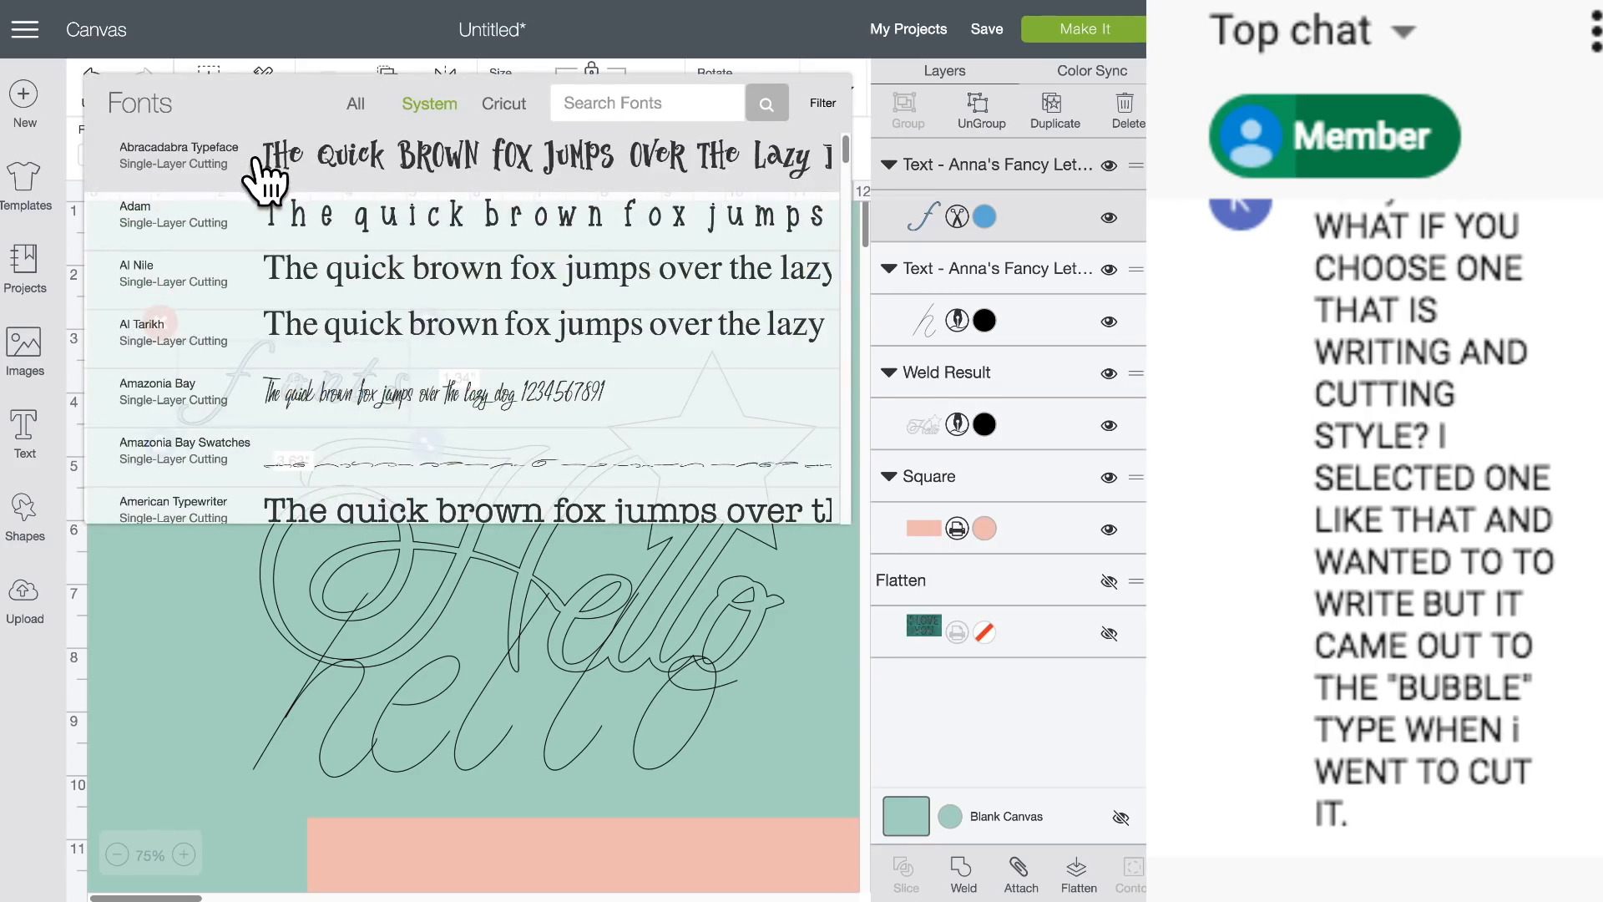
pyautogui.click(506, 107)
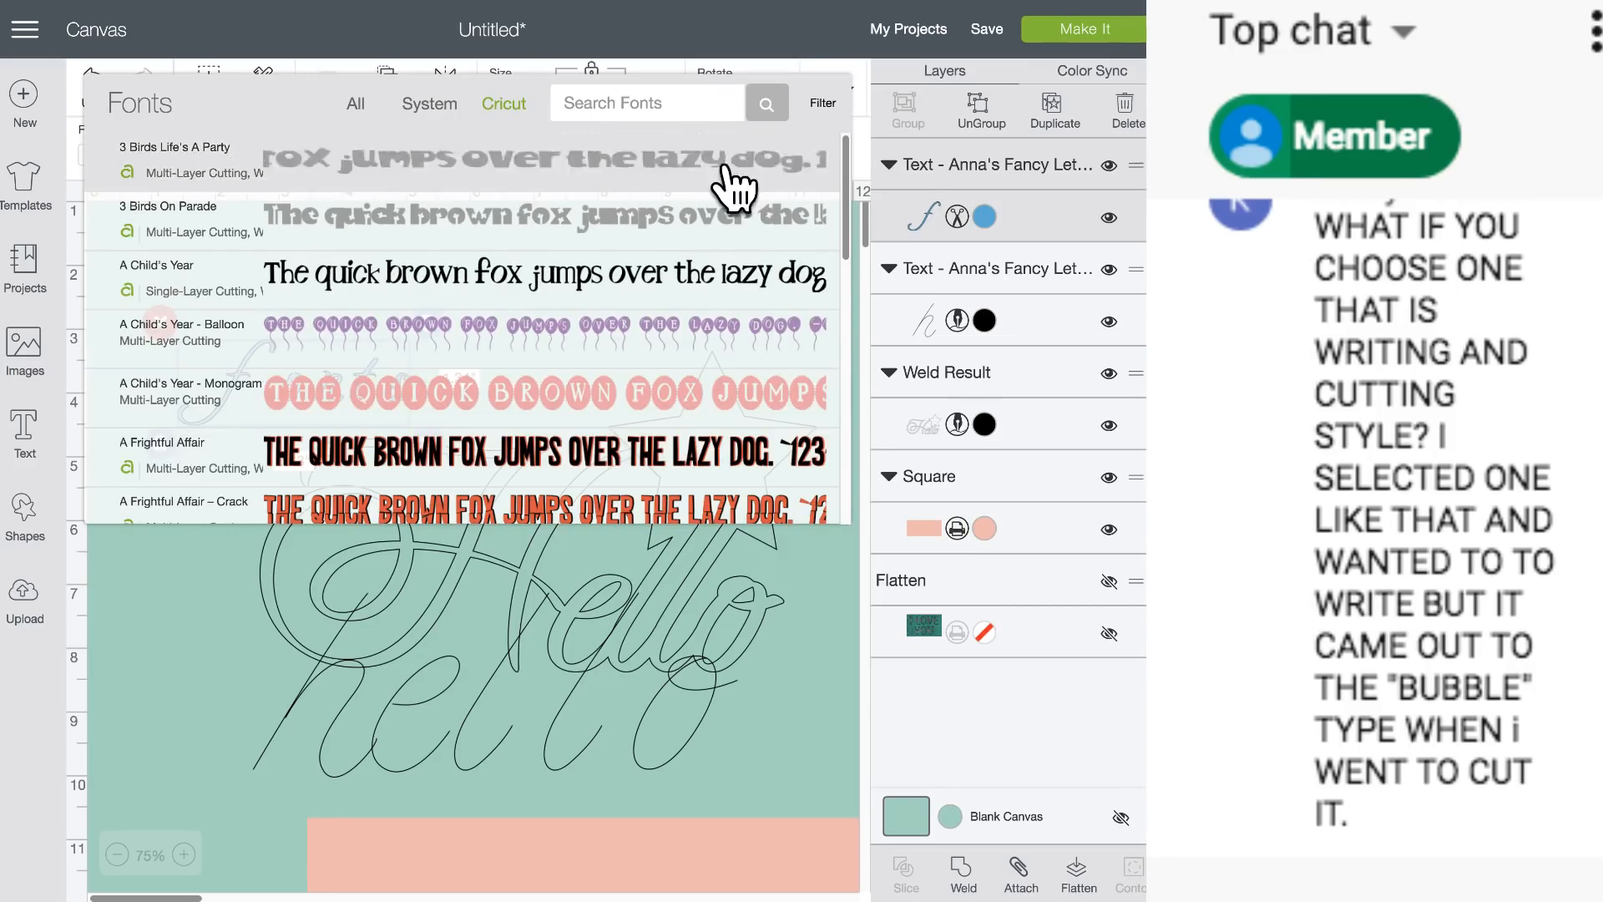
pyautogui.click(823, 103)
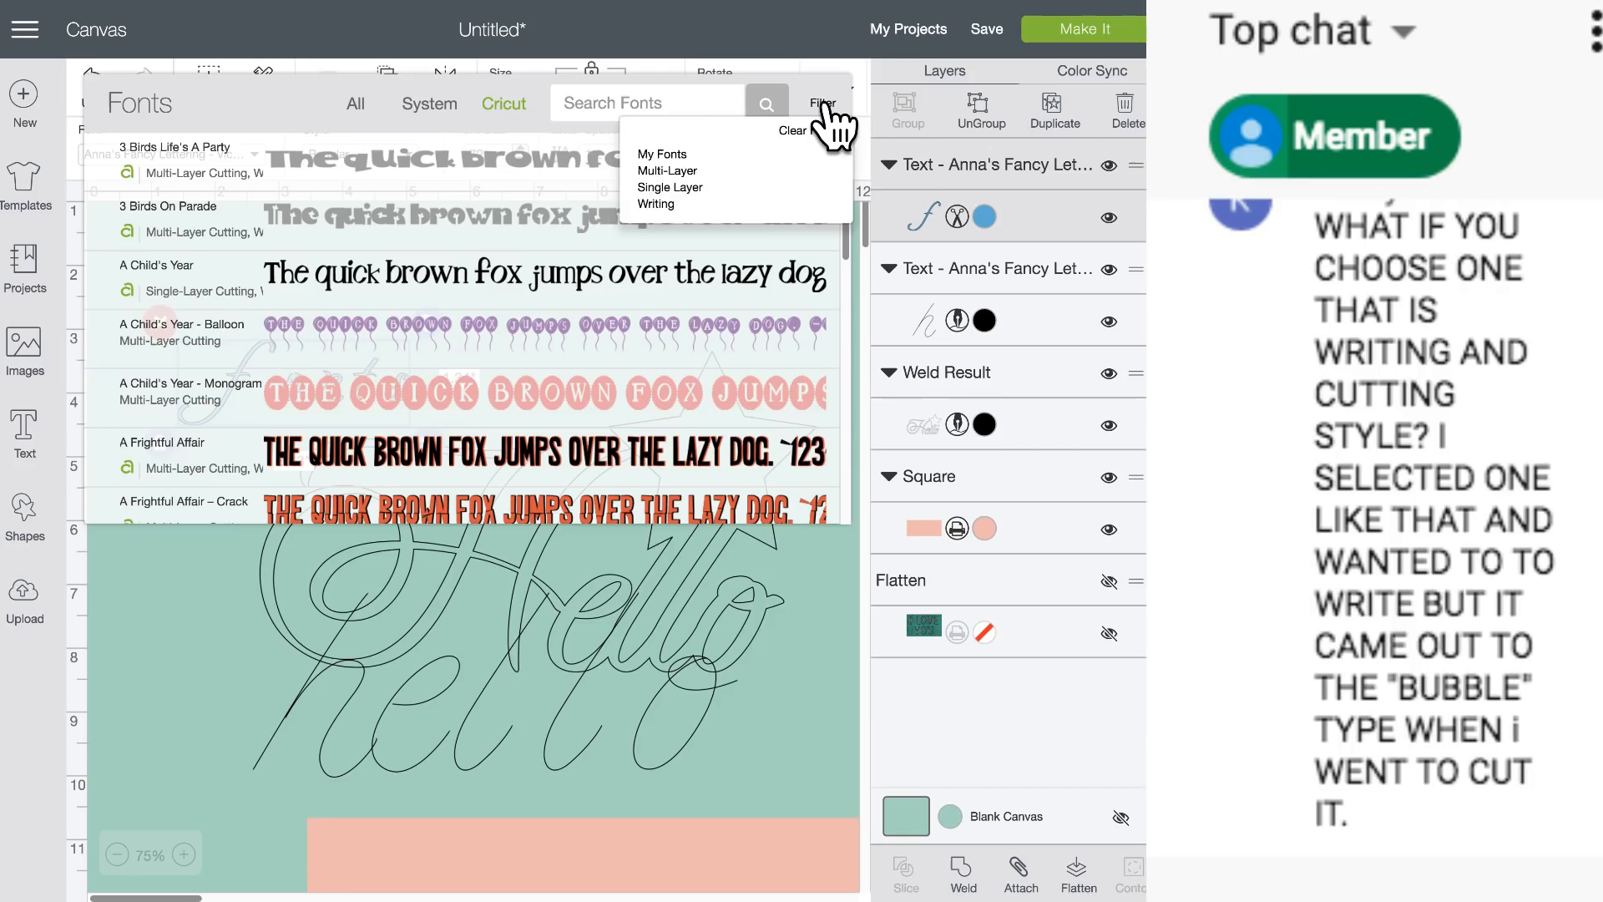
pyautogui.click(716, 177)
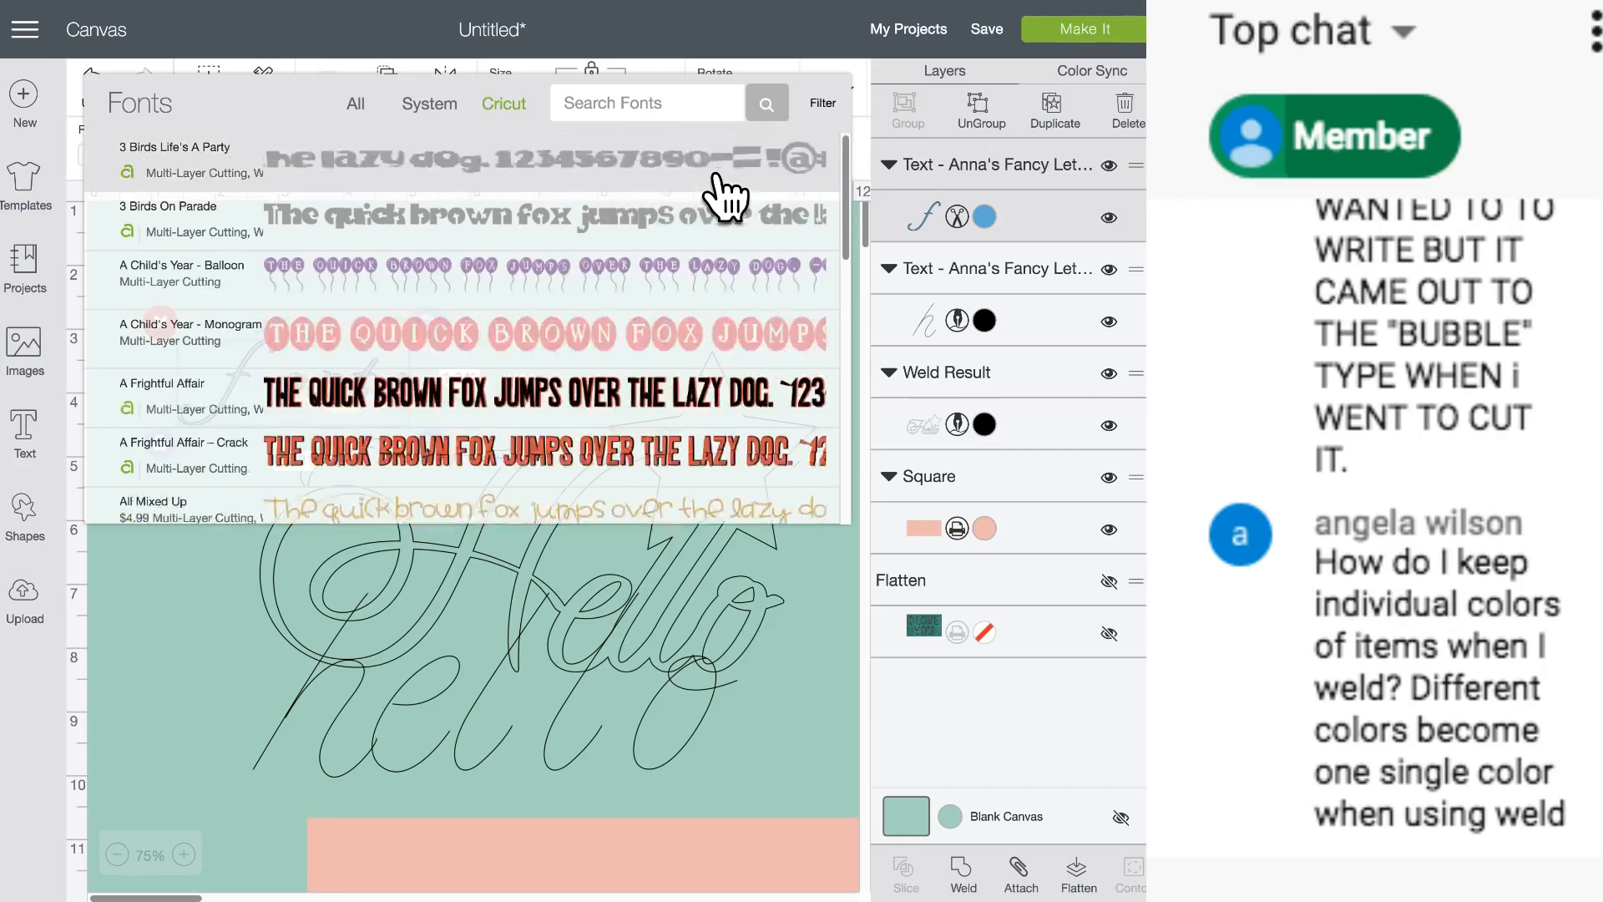
pyautogui.scroll(-10, 431, 377)
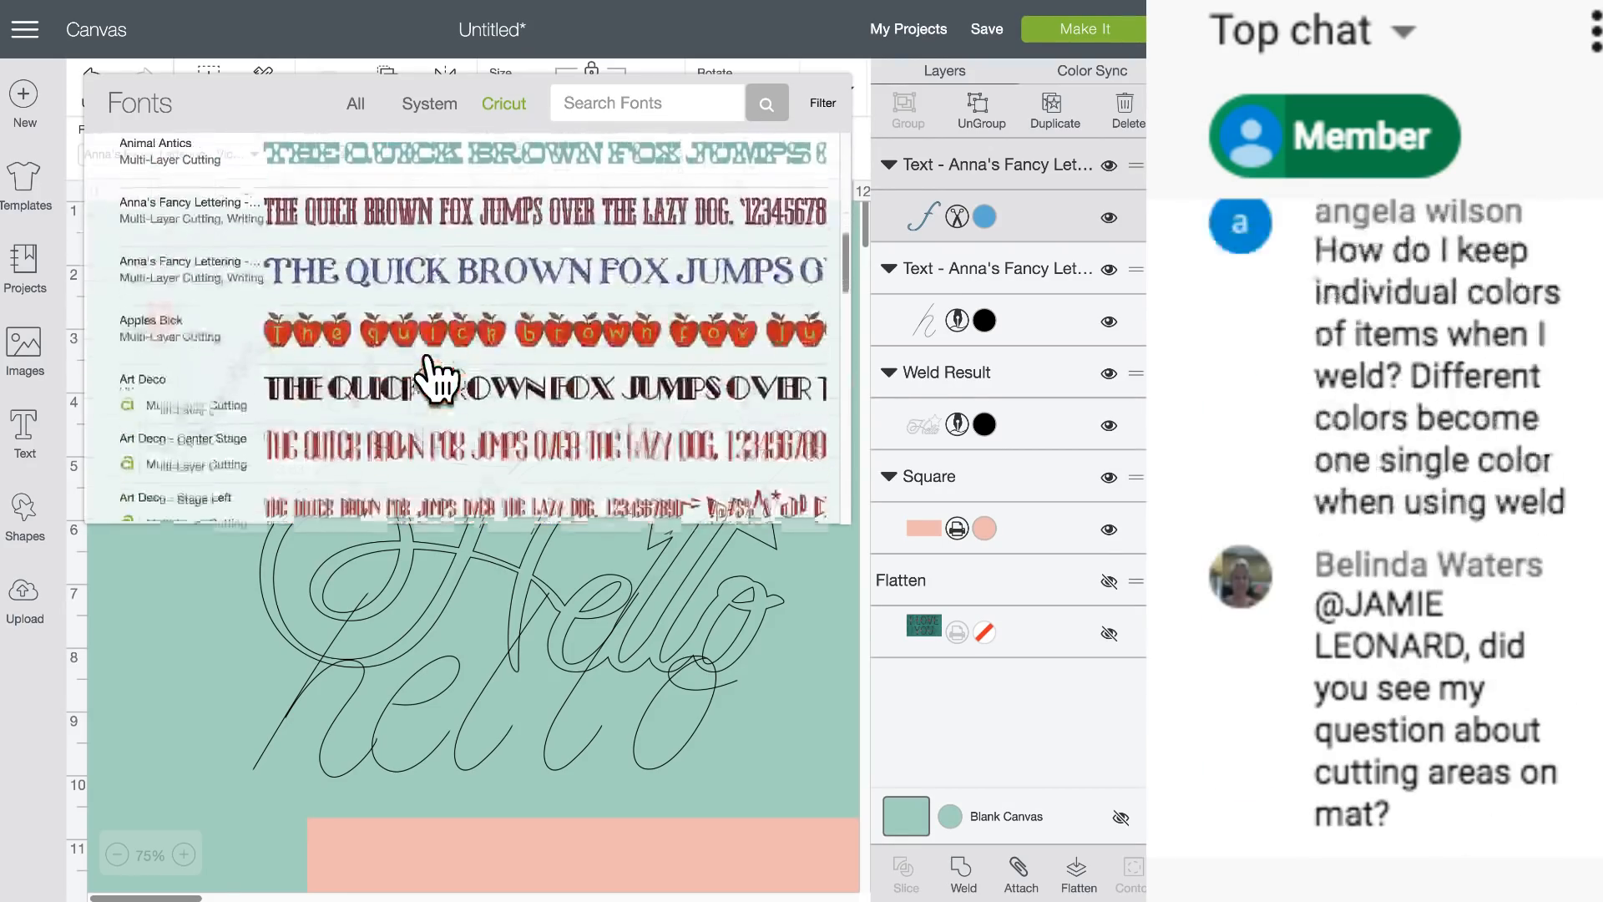
pyautogui.scroll(-10, 431, 377)
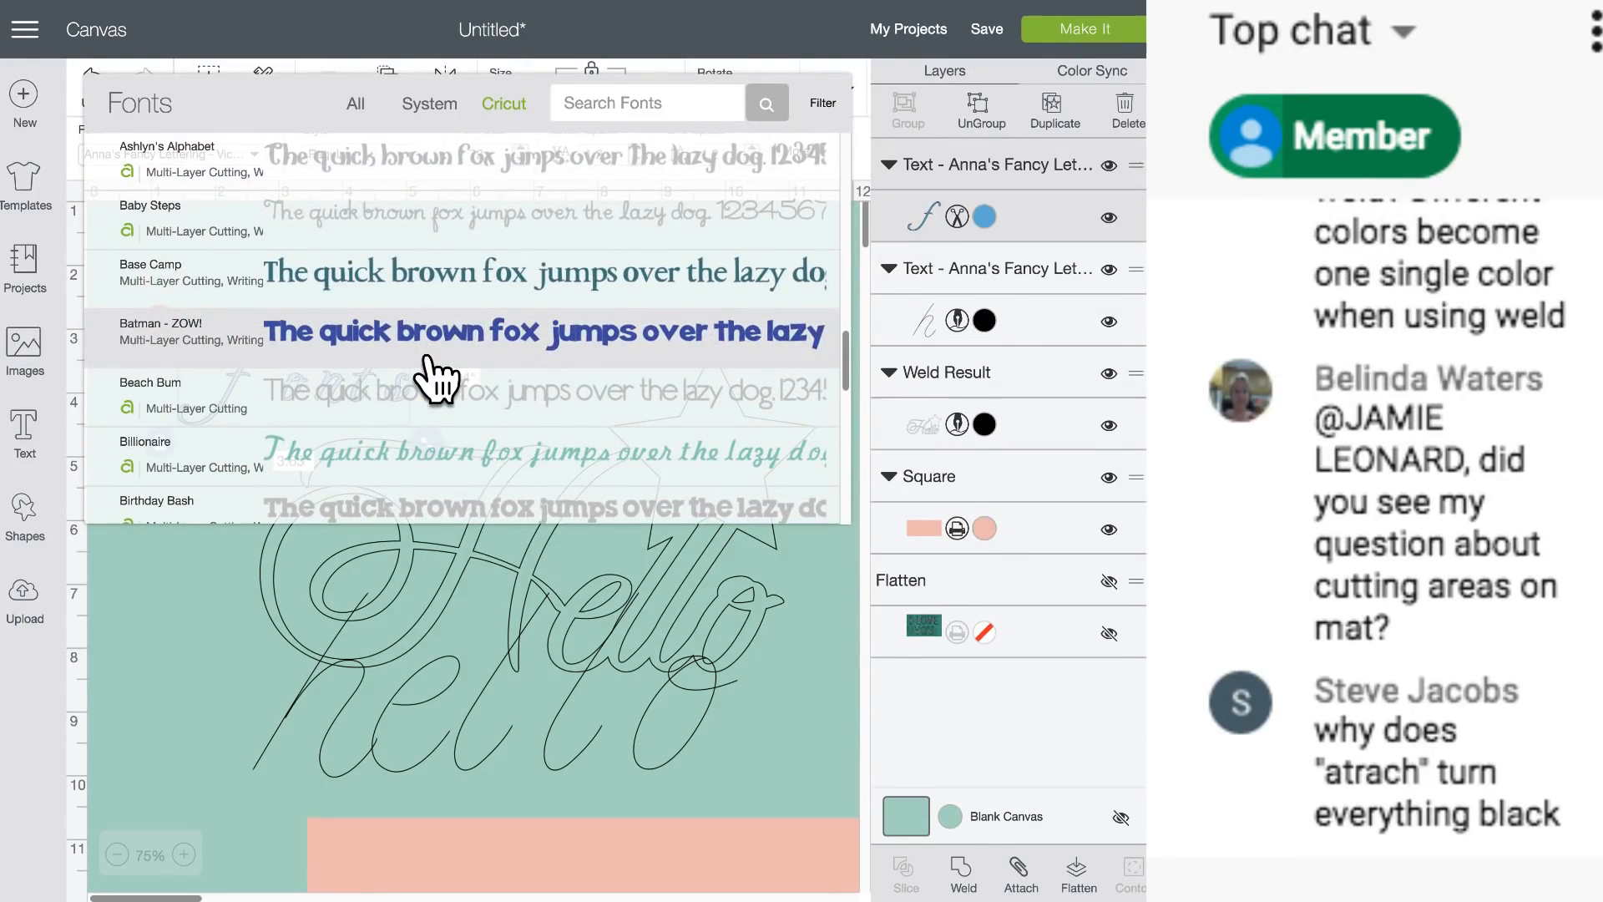
pyautogui.click(427, 359)
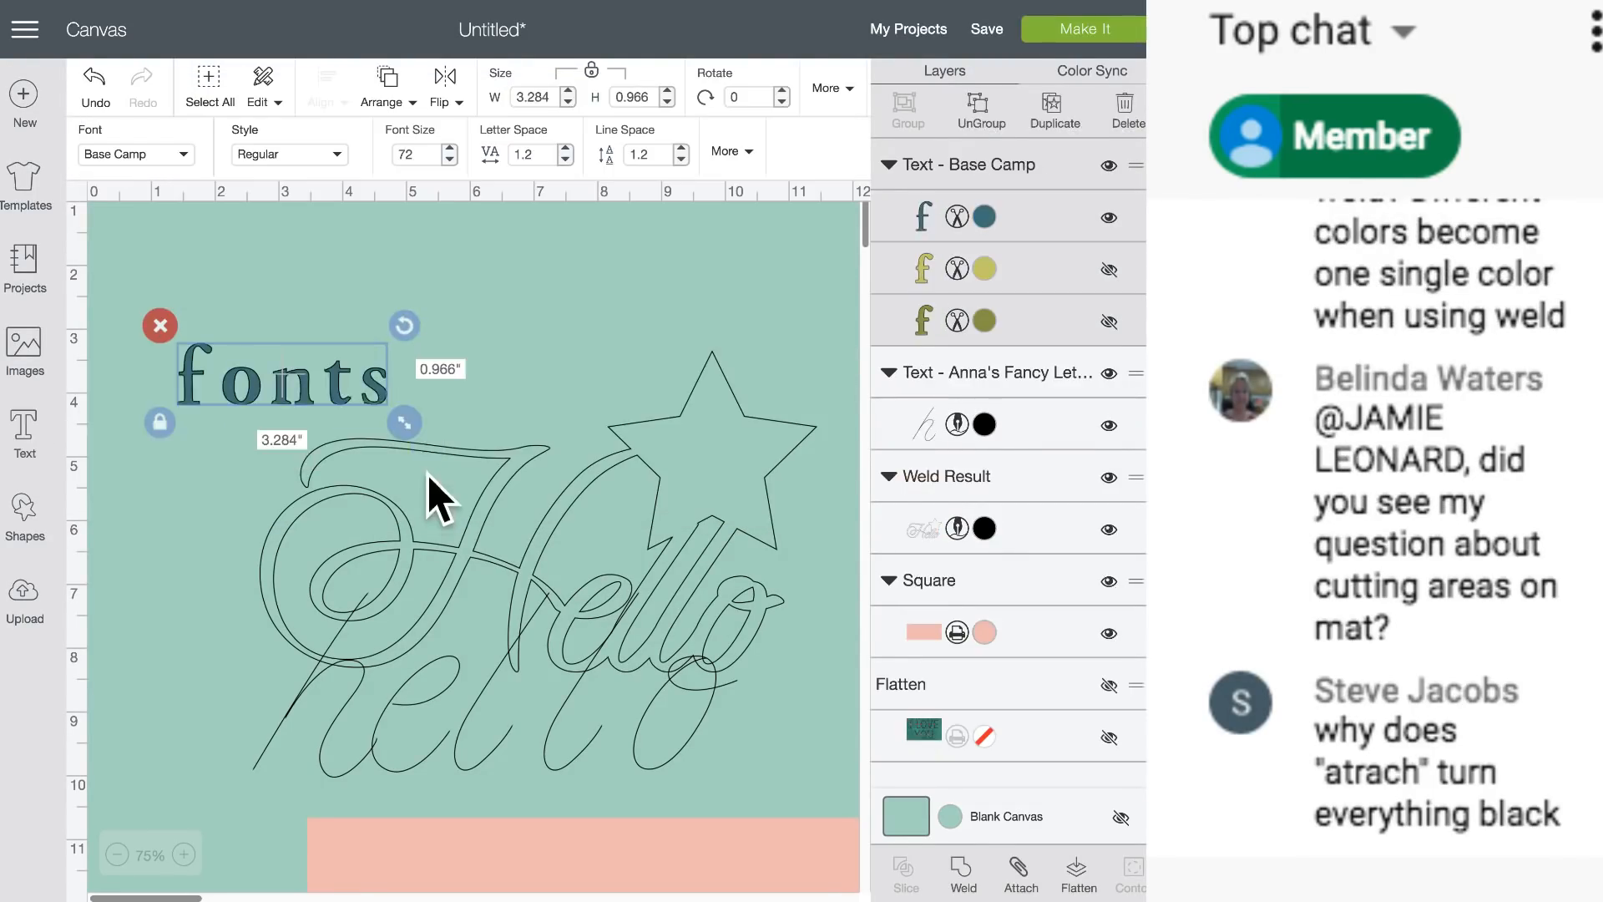
# Enlarge the "fonts" text to about 6.7 in wide, show its yellow outline layer, and nudge it up and right.
pyautogui.moveTo(407, 424); pyautogui.dragTo(643, 584)
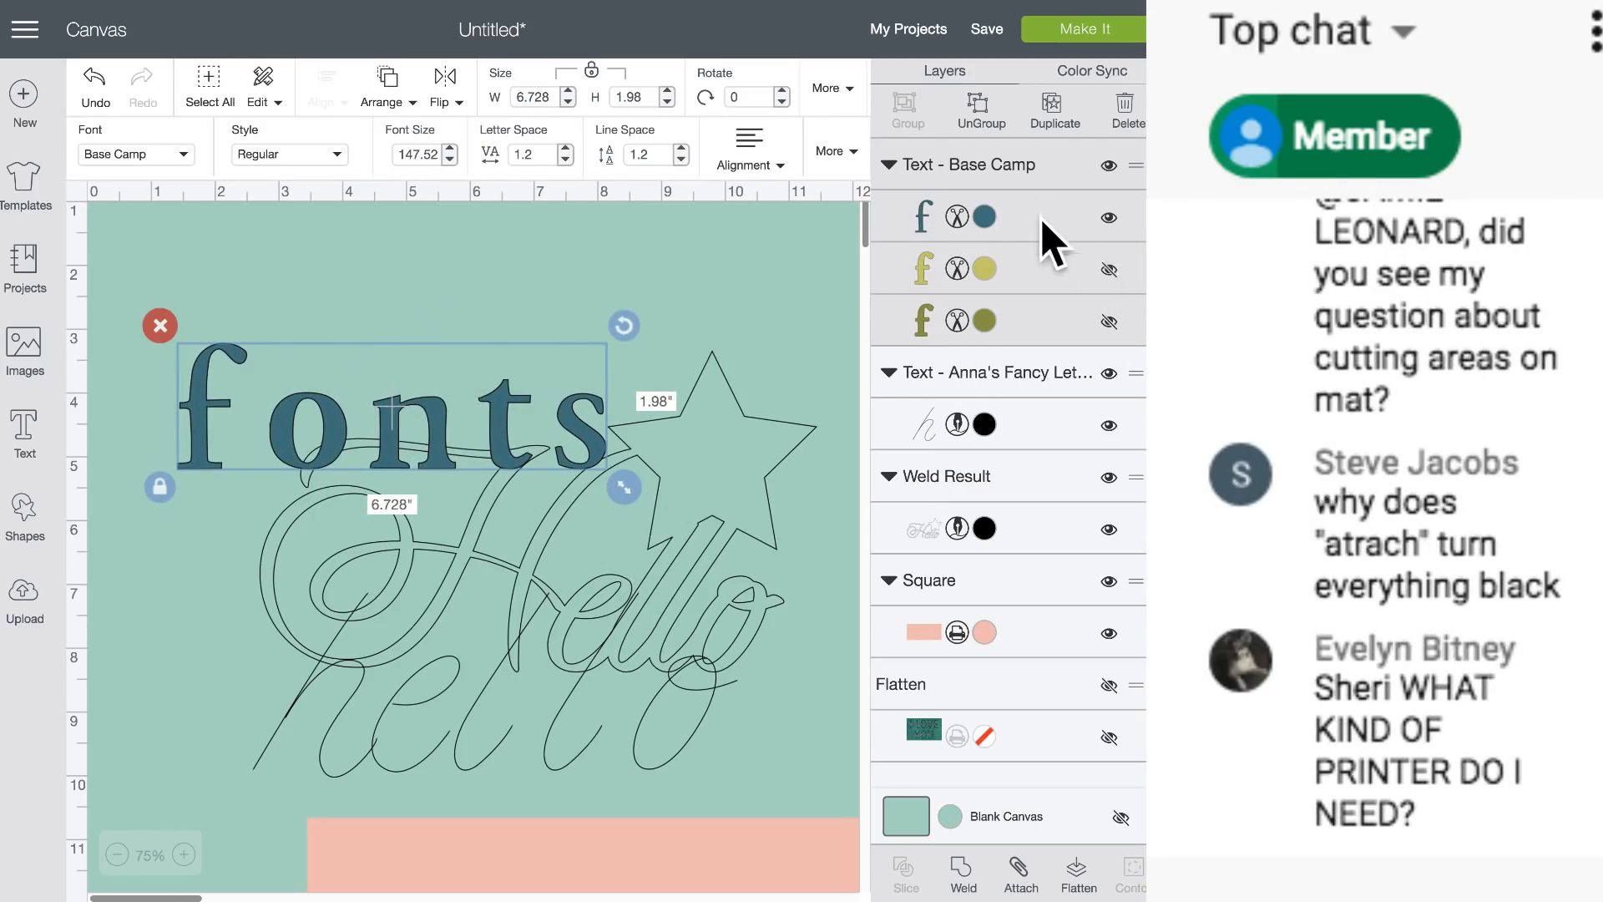
pyautogui.click(1108, 268)
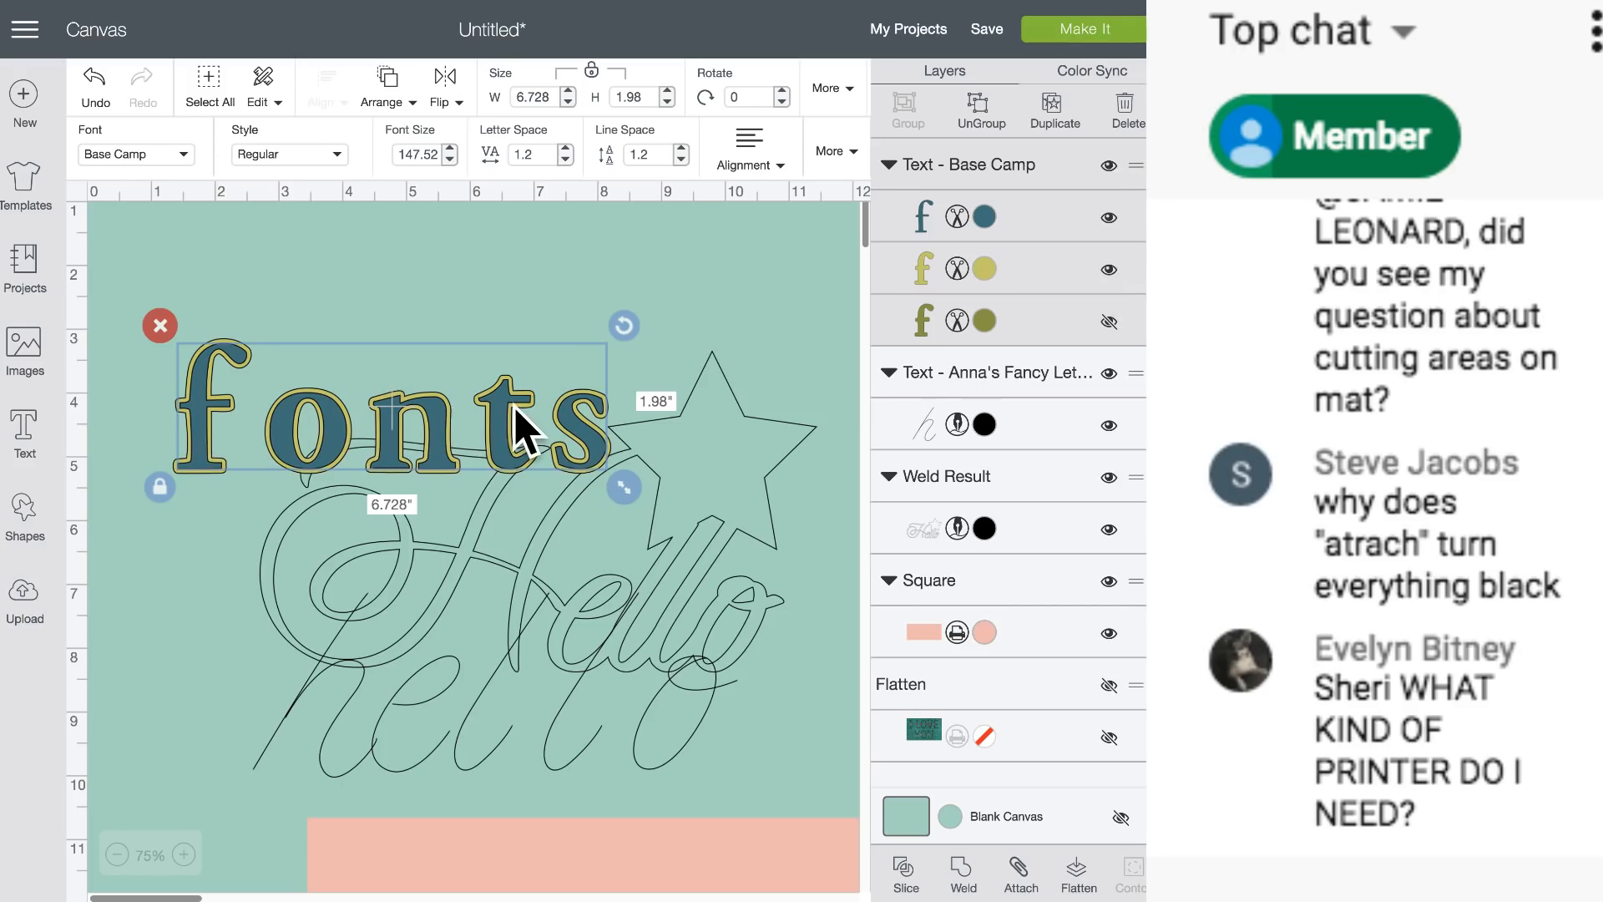
pyautogui.moveTo(526, 418); pyautogui.dragTo(539, 380)
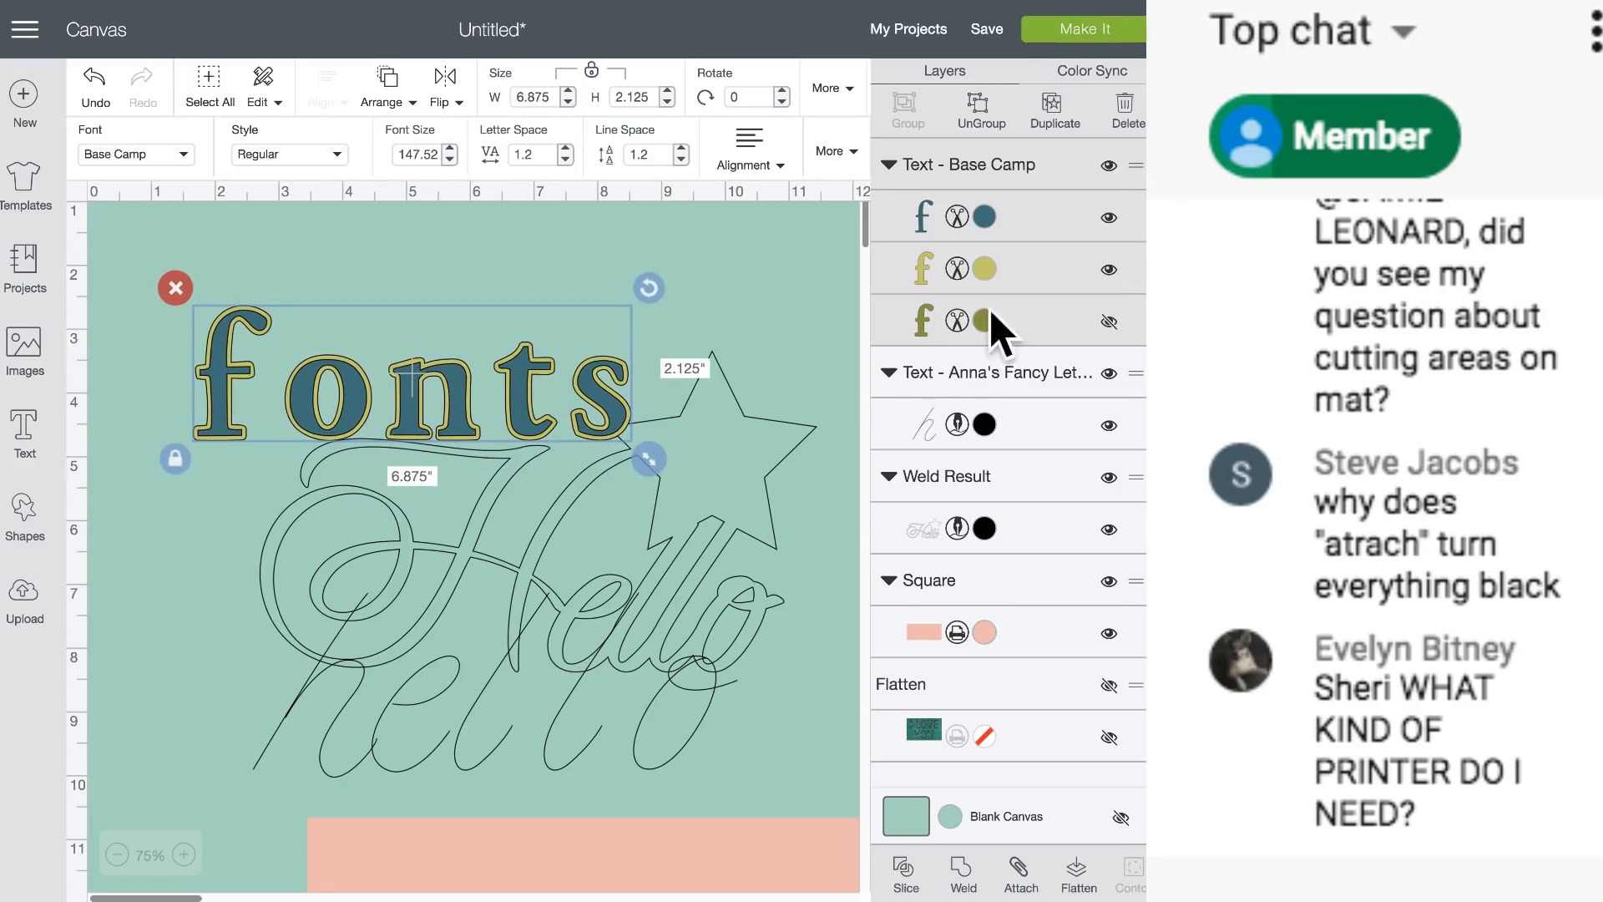
# Show the hidden olive green layer of the Base Camp "fonts" text.
pyautogui.click(1111, 321)
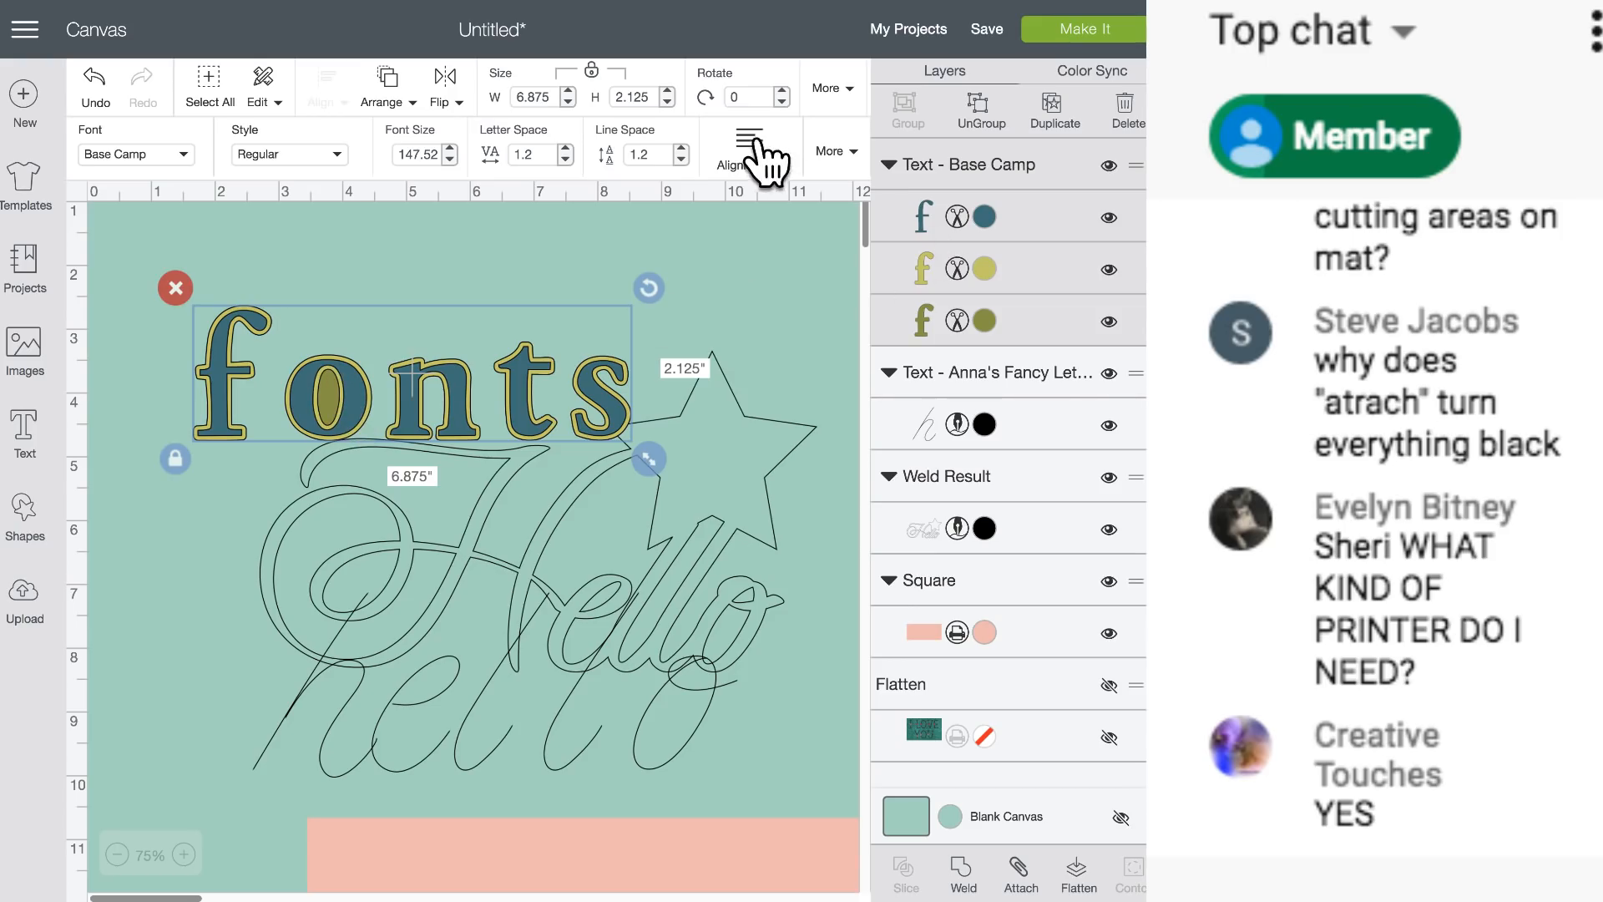
# Ungroup the "fonts" text to layers and move the blue lettering up and right, away from the yellow layer.
pyautogui.click(833, 152)
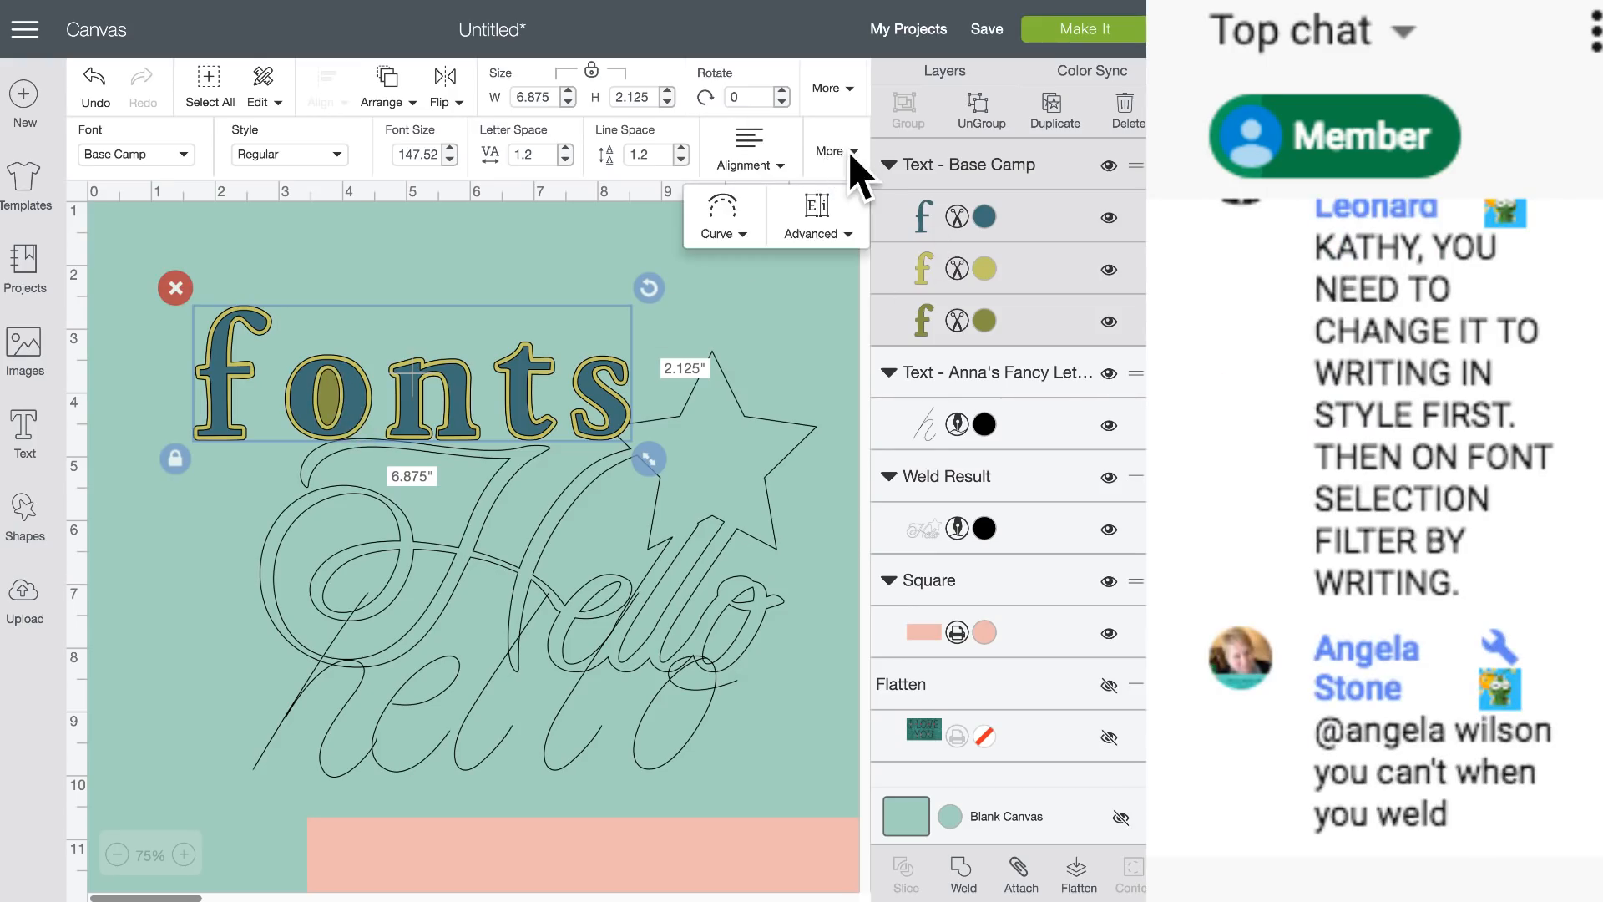
pyautogui.click(836, 204)
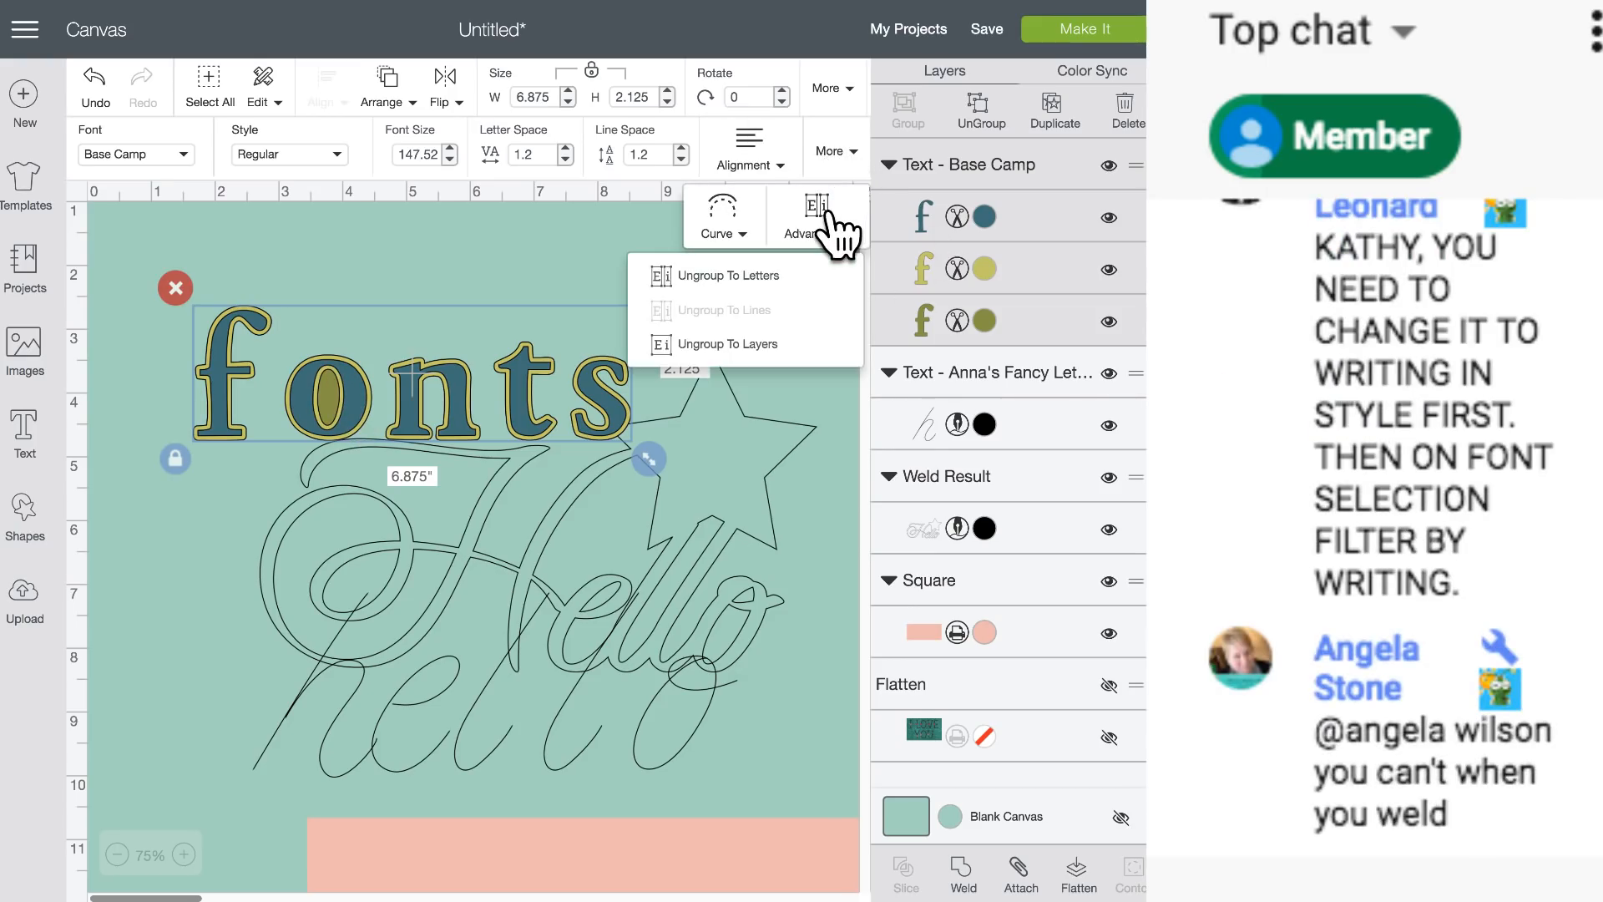
pyautogui.click(762, 359)
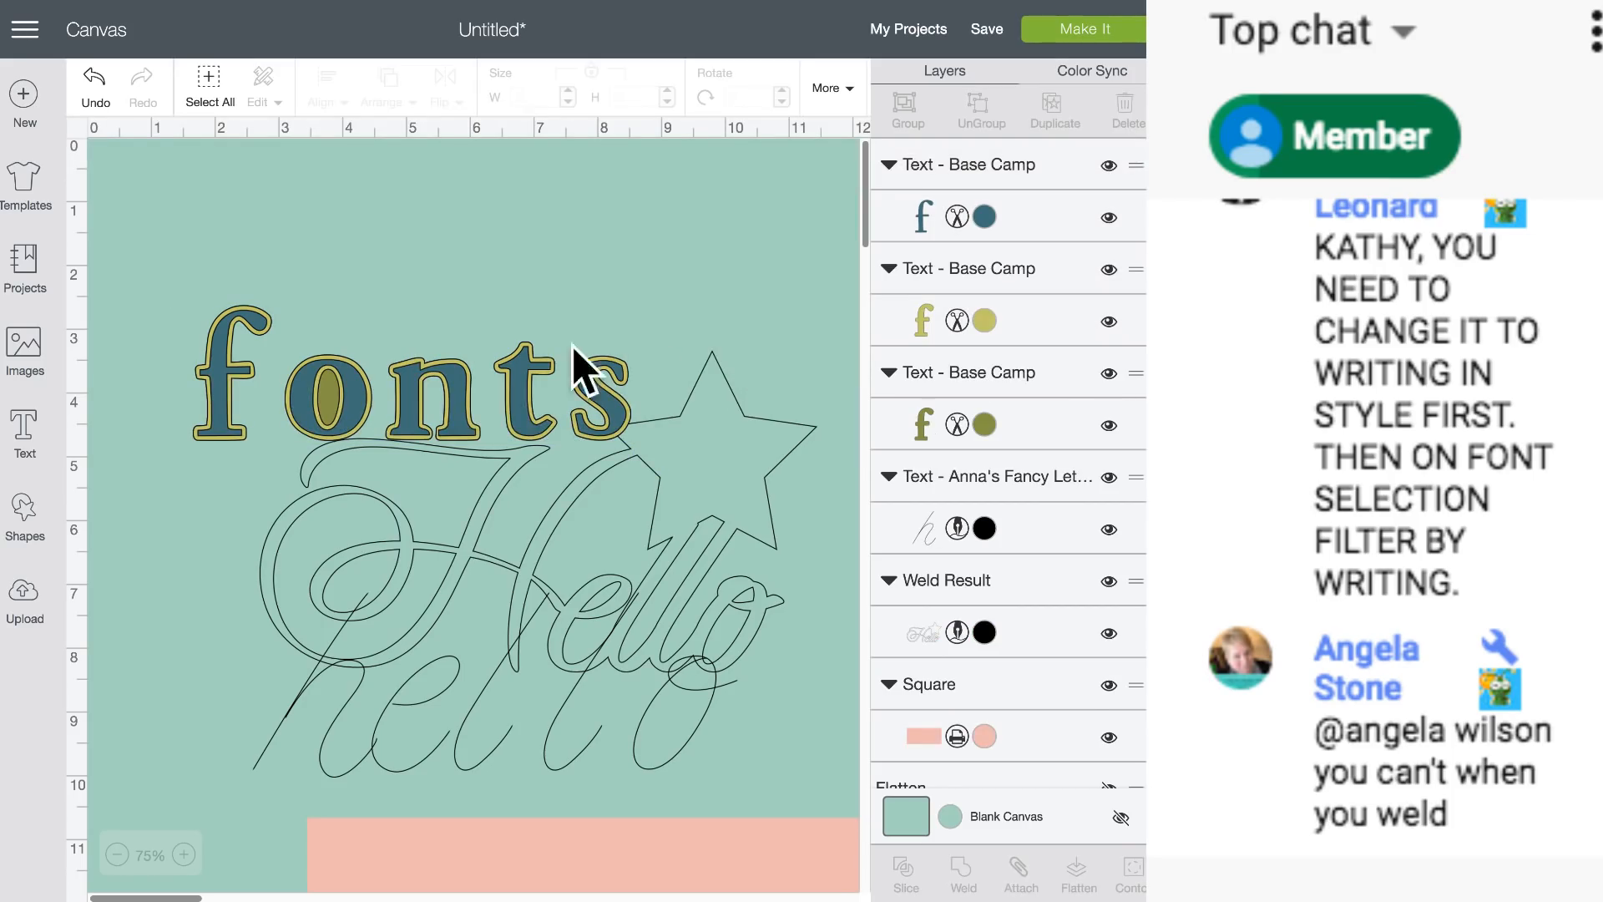
pyautogui.moveTo(522, 400); pyautogui.dragTo(607, 284)
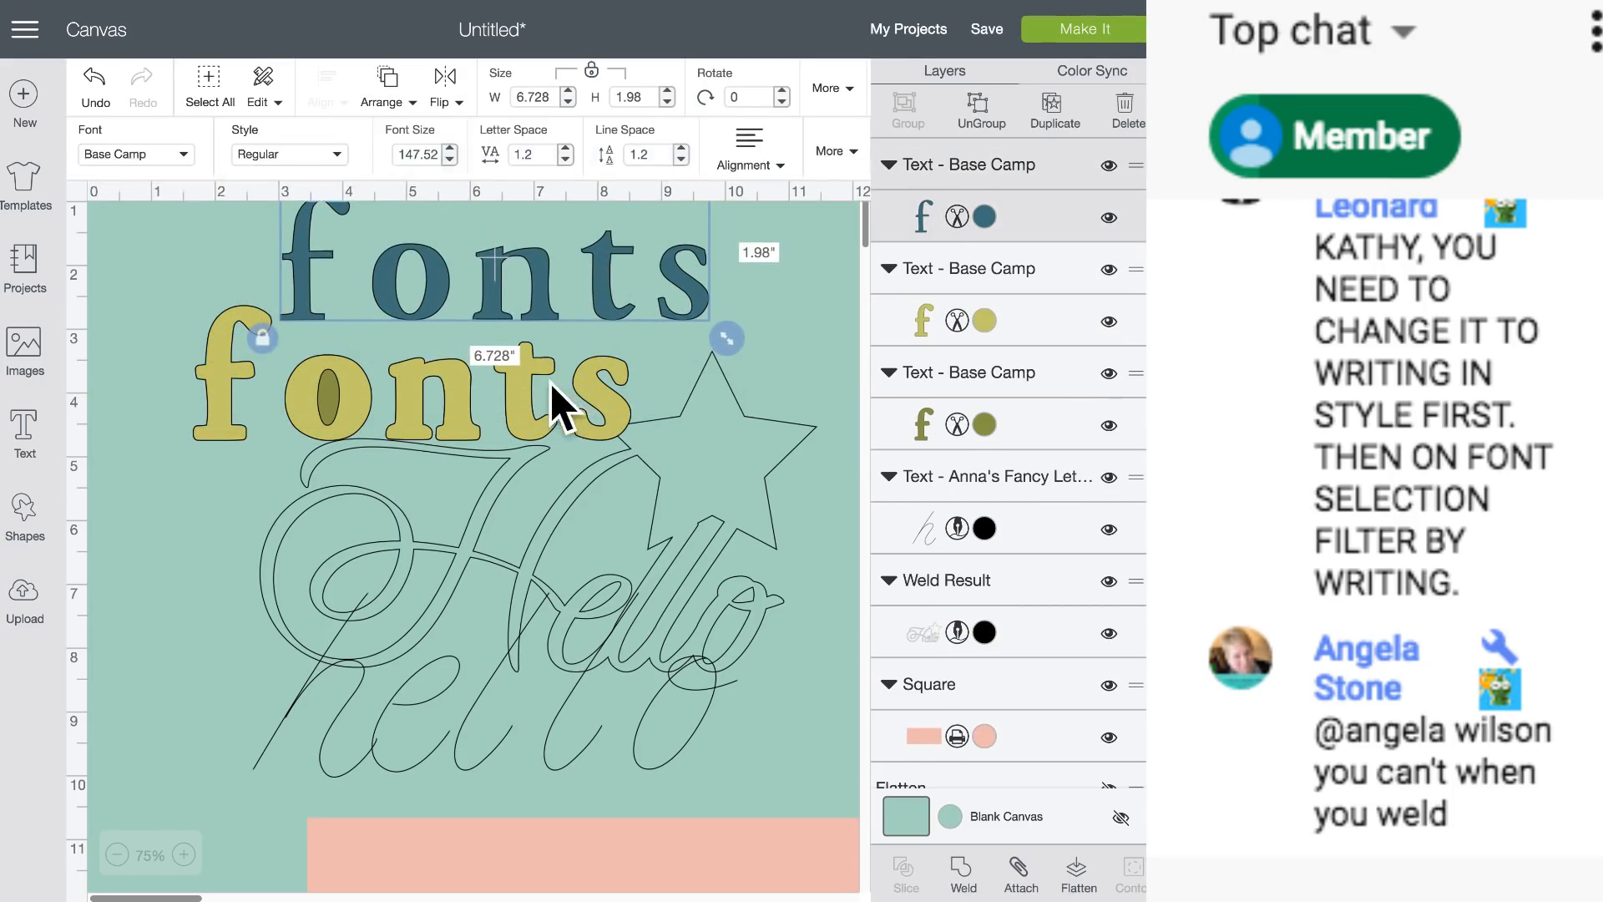
pyautogui.moveTo(534, 400)
pyautogui.mouseDown()
pyautogui.moveTo(516, 544)
pyautogui.moveTo(538, 403)
pyautogui.mouseUp()
# Undo the layer moves and the ungrouping to layers of the "fonts" text.
pyautogui.click(93, 79)
pyautogui.click(94, 80)
pyautogui.click(94, 79)
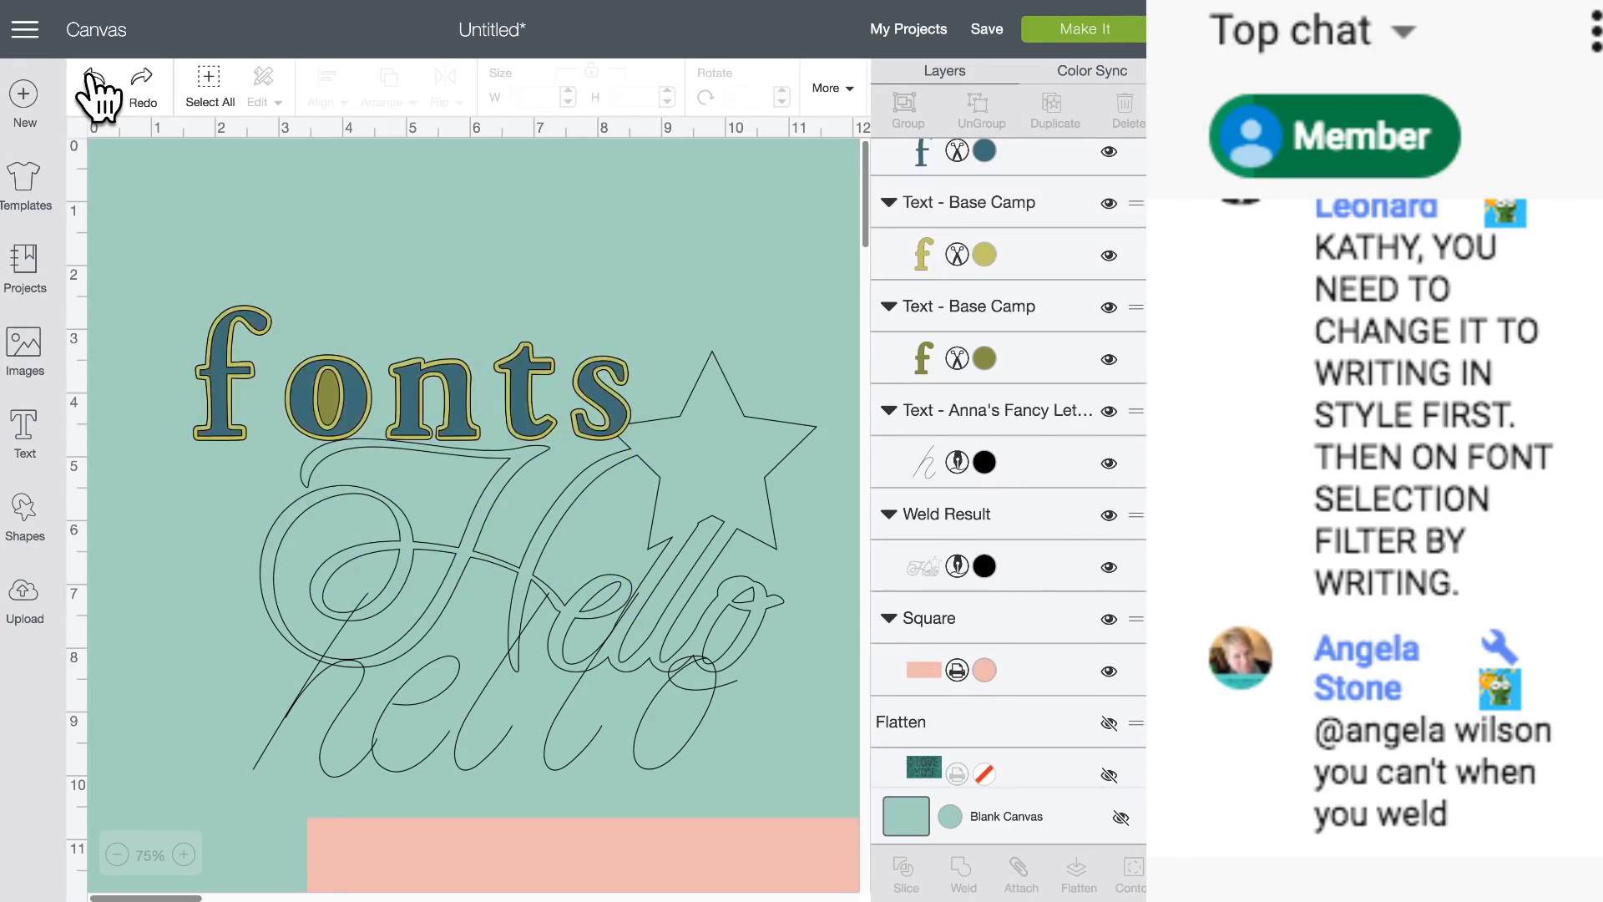
pyautogui.click(93, 79)
pyautogui.click(94, 79)
# Ungroup the multi-layer "fonts" text to letters.
pyautogui.click(419, 380)
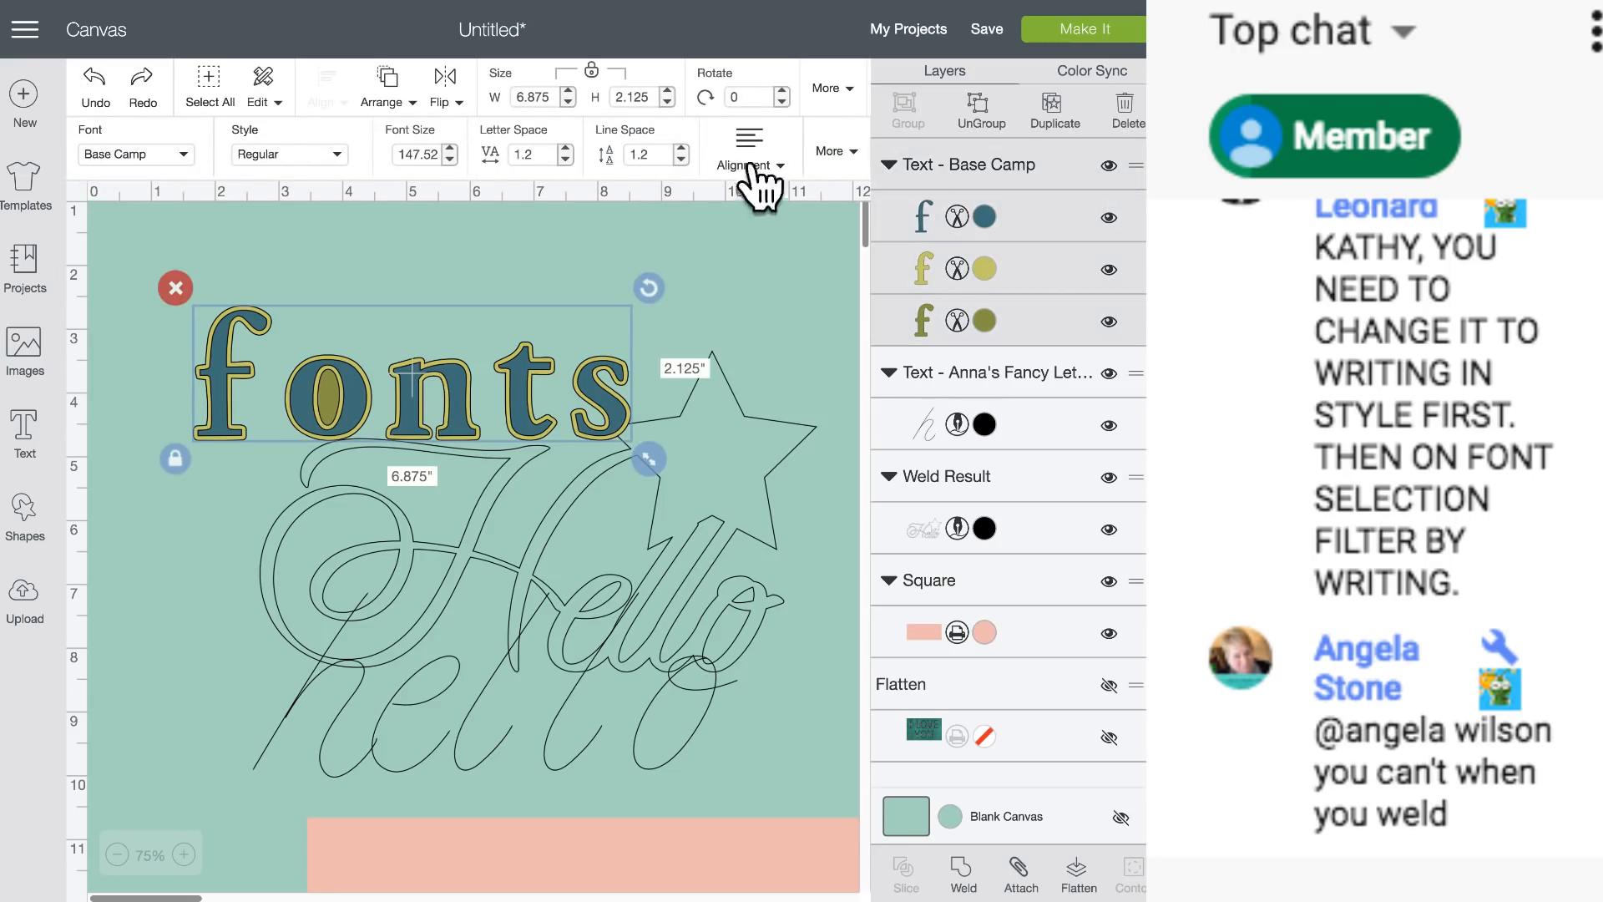
pyautogui.click(773, 153)
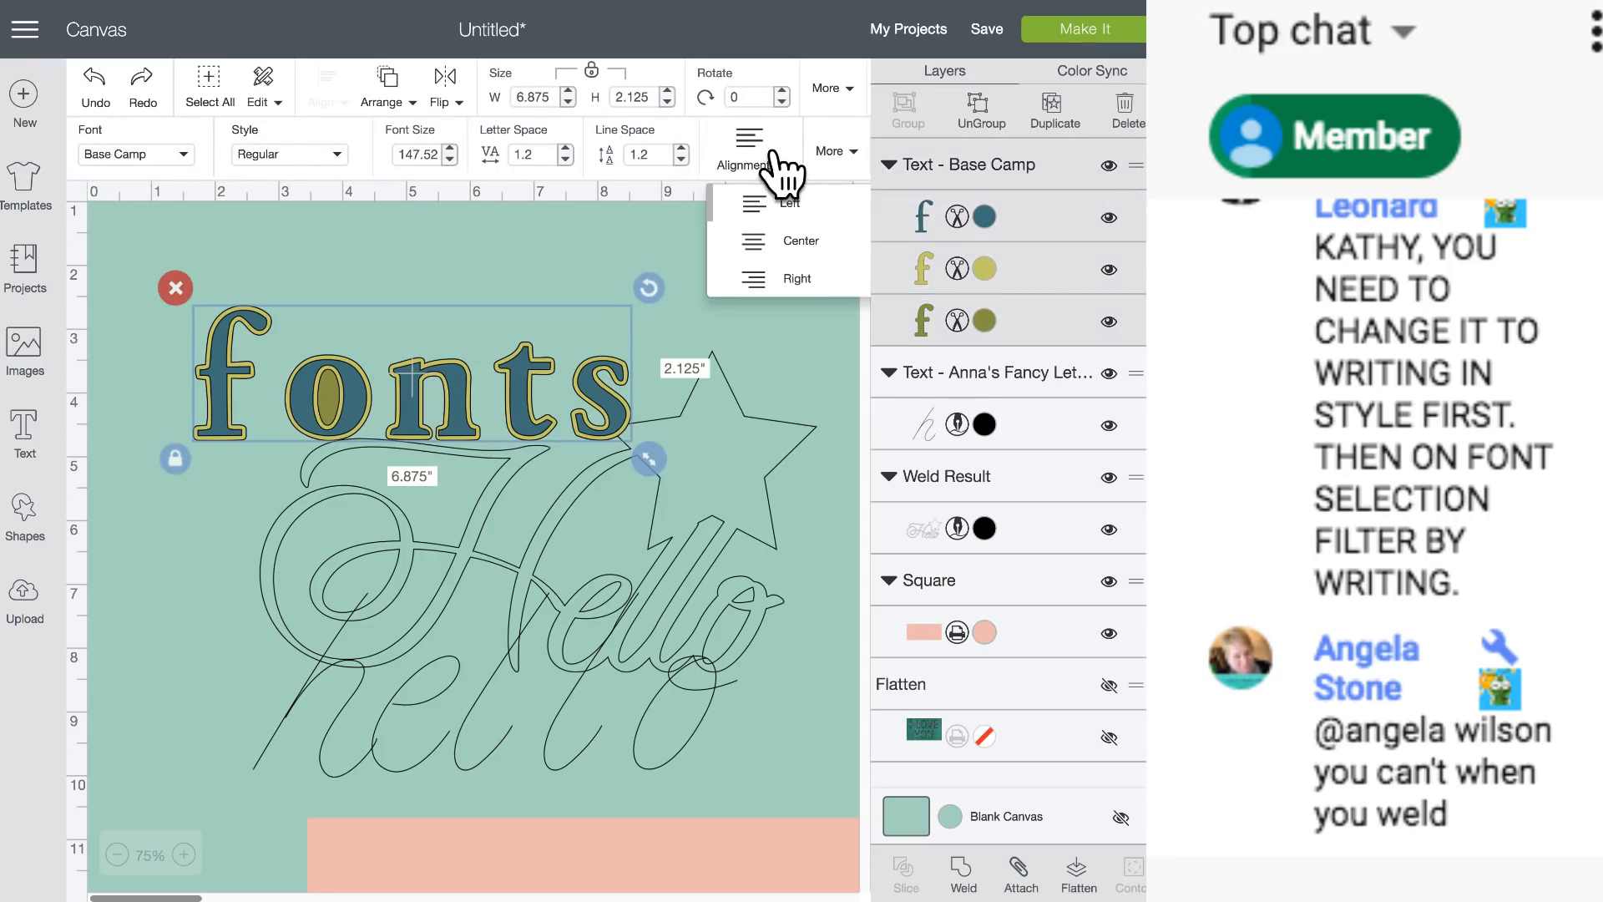
pyautogui.click(829, 153)
pyautogui.click(826, 222)
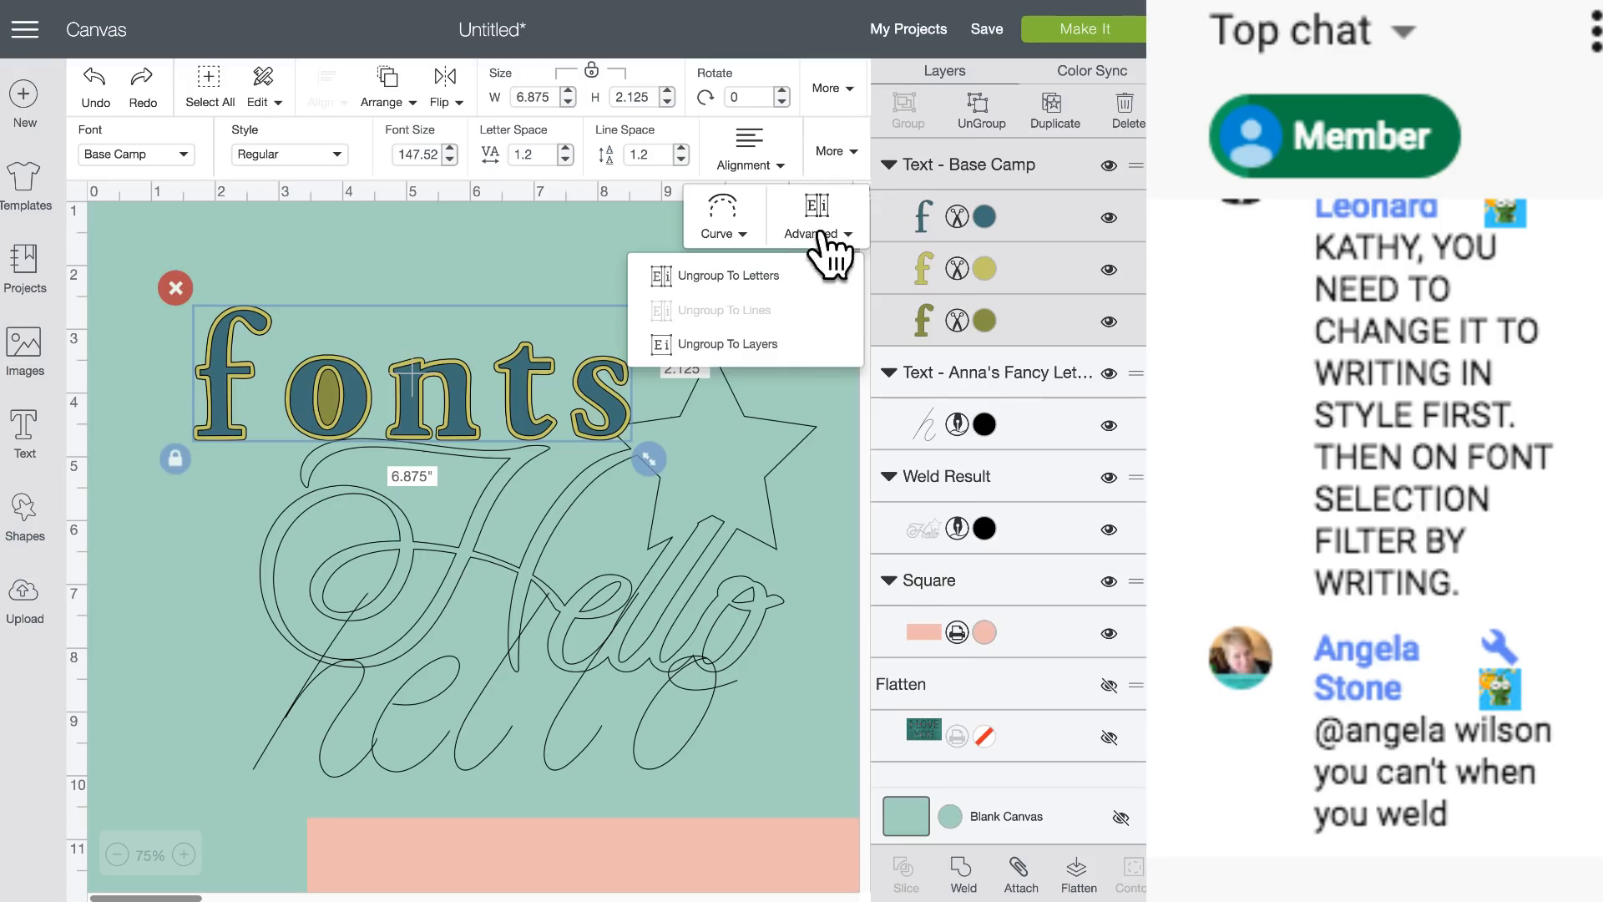
pyautogui.click(749, 286)
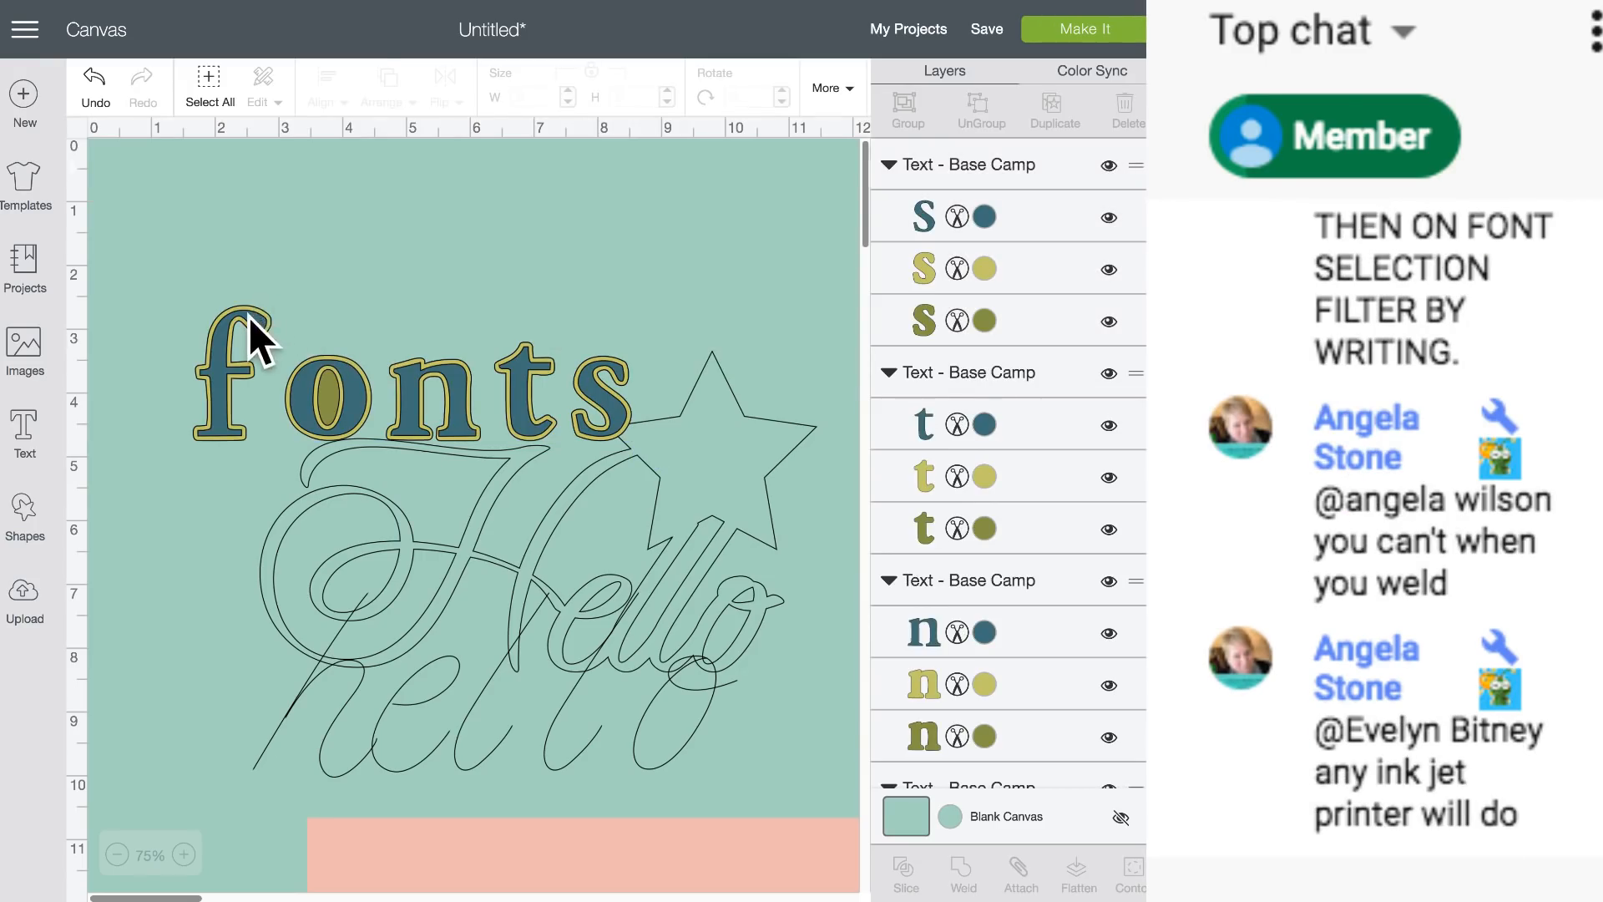
# Spread the separated letters apart, moving f, o and t upward, n down and left, and s slightly down.
pyautogui.moveTo(251, 340); pyautogui.dragTo(237, 265)
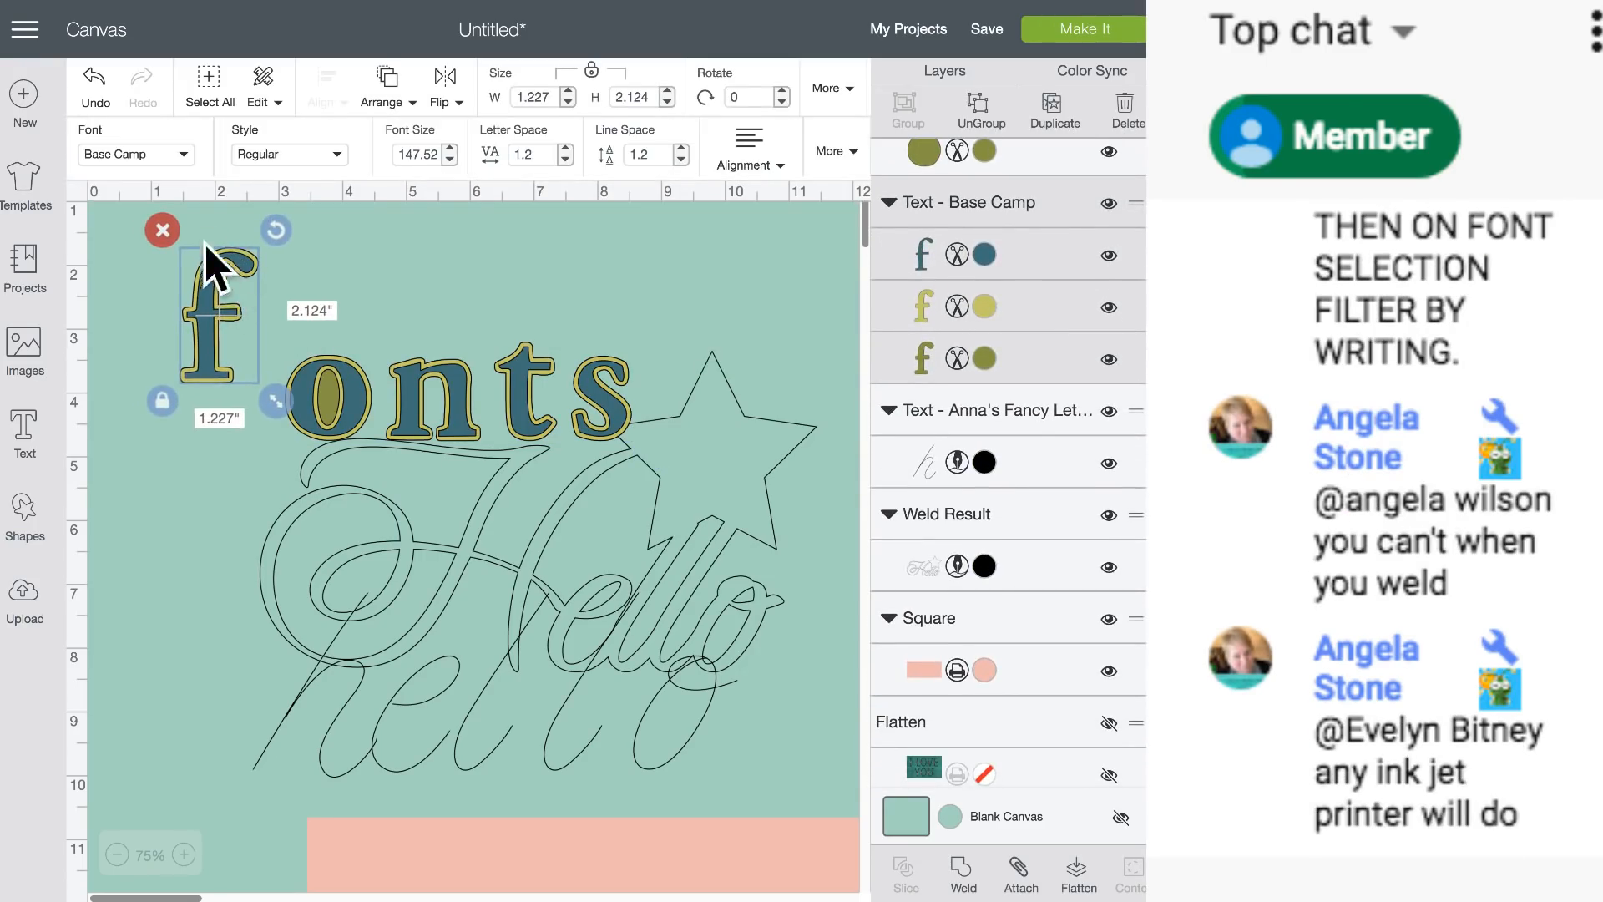
pyautogui.moveTo(355, 401); pyautogui.dragTo(389, 342)
pyautogui.moveTo(458, 387); pyautogui.dragTo(334, 432)
pyautogui.moveTo(537, 394); pyautogui.dragTo(484, 310)
pyautogui.moveTo(590, 384); pyautogui.dragTo(583, 443)
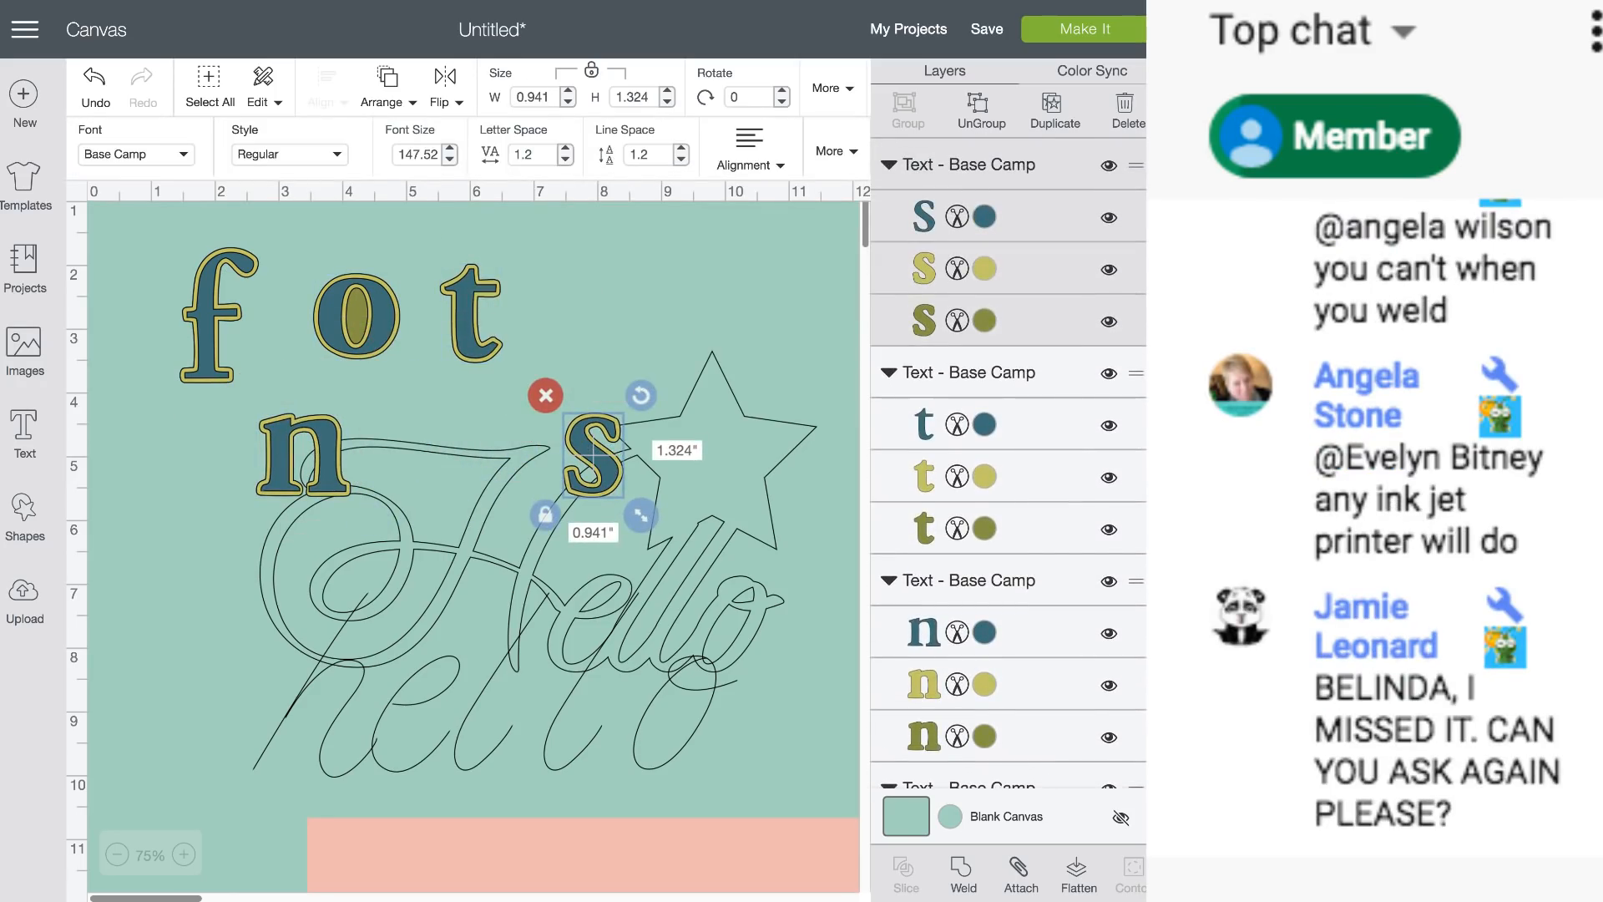